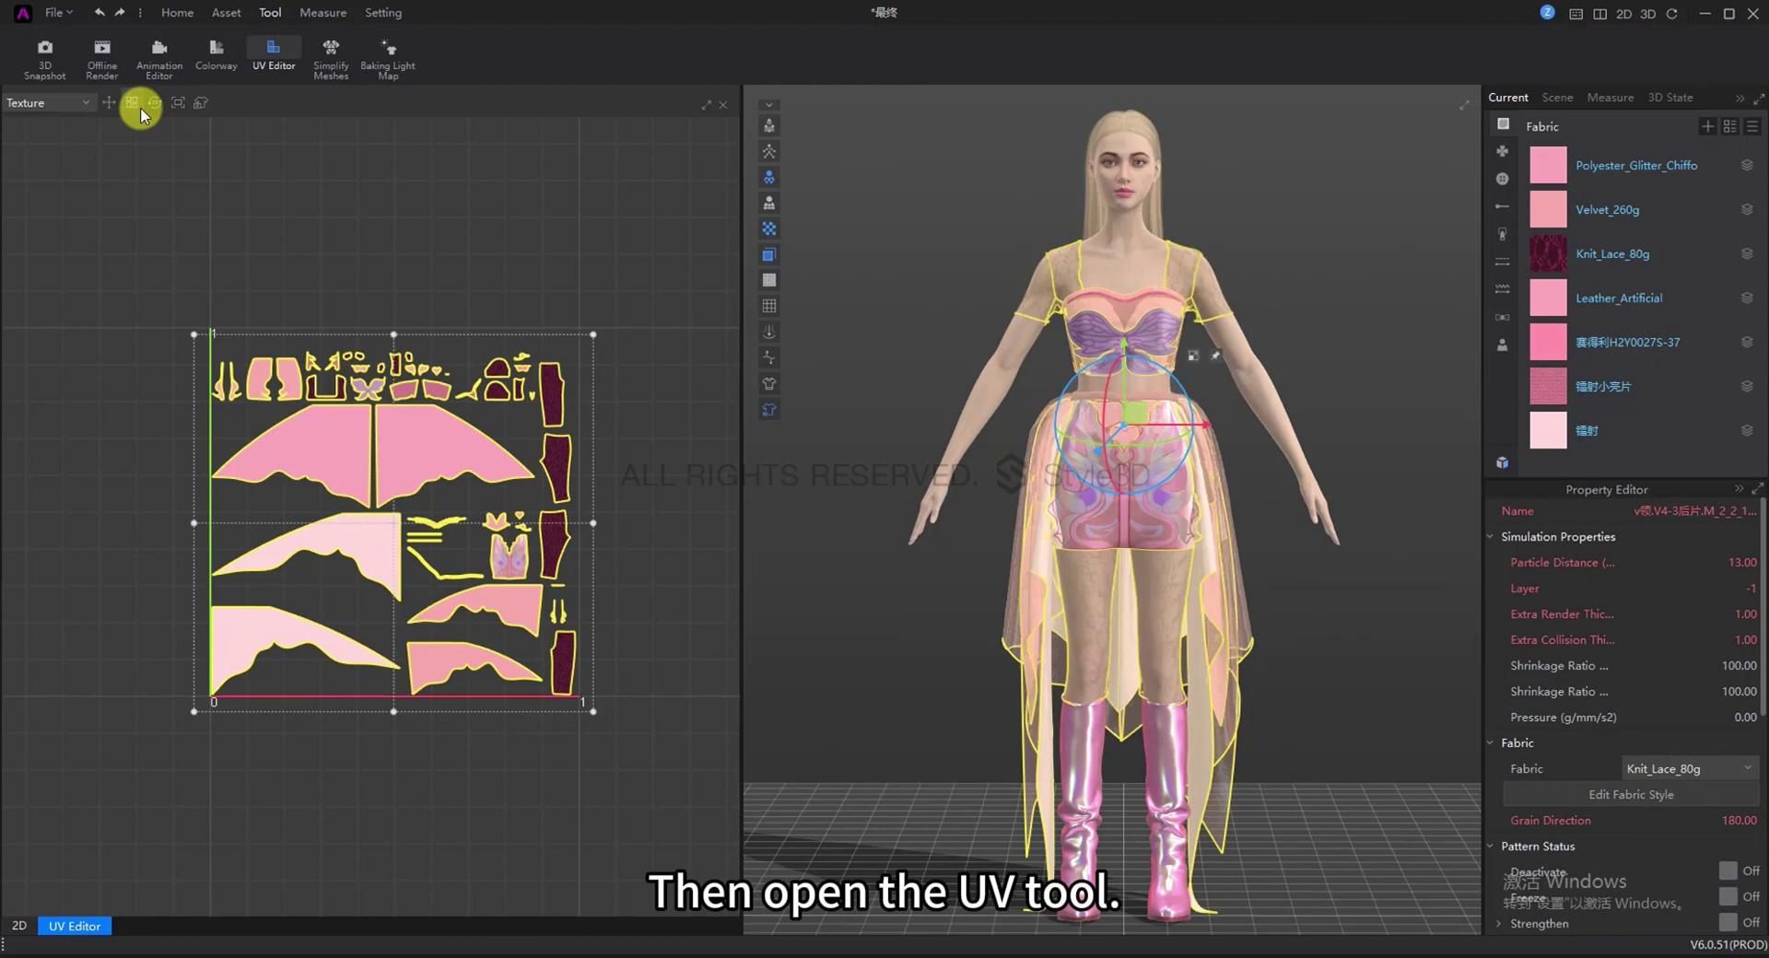
Reset the UV layout of the selected garment patterns and automatically arrange them within the 0–1 UV square
left_click(140, 107)
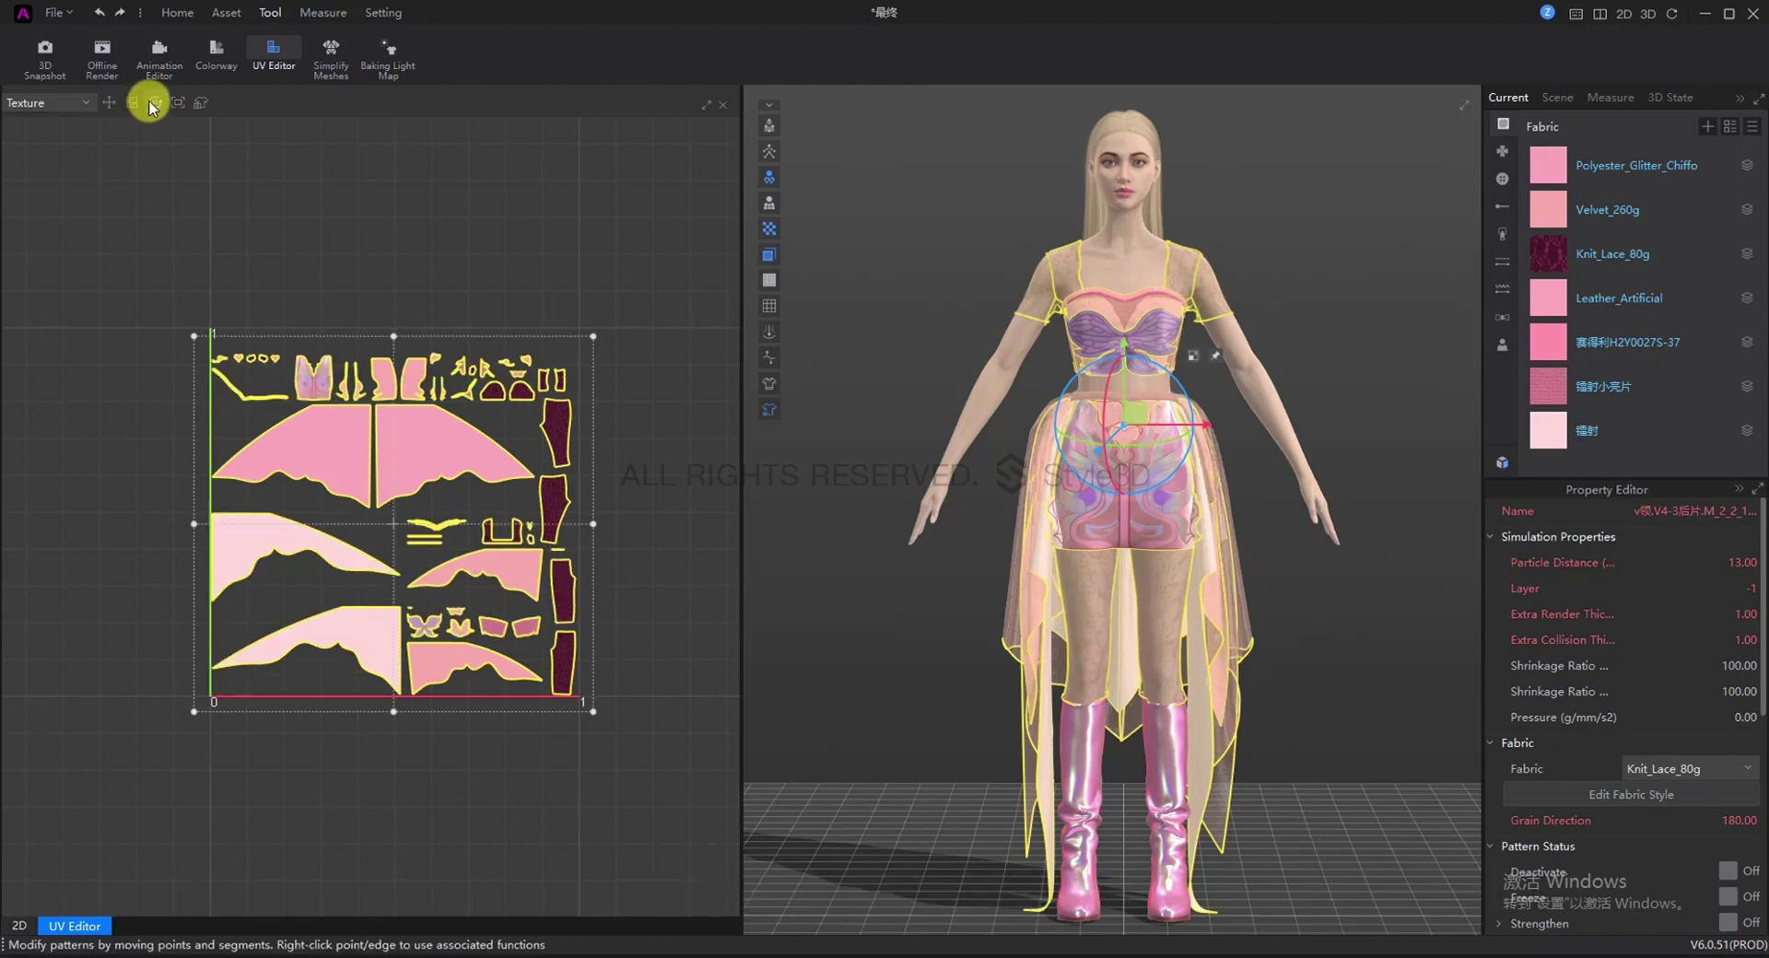
left_click(153, 103)
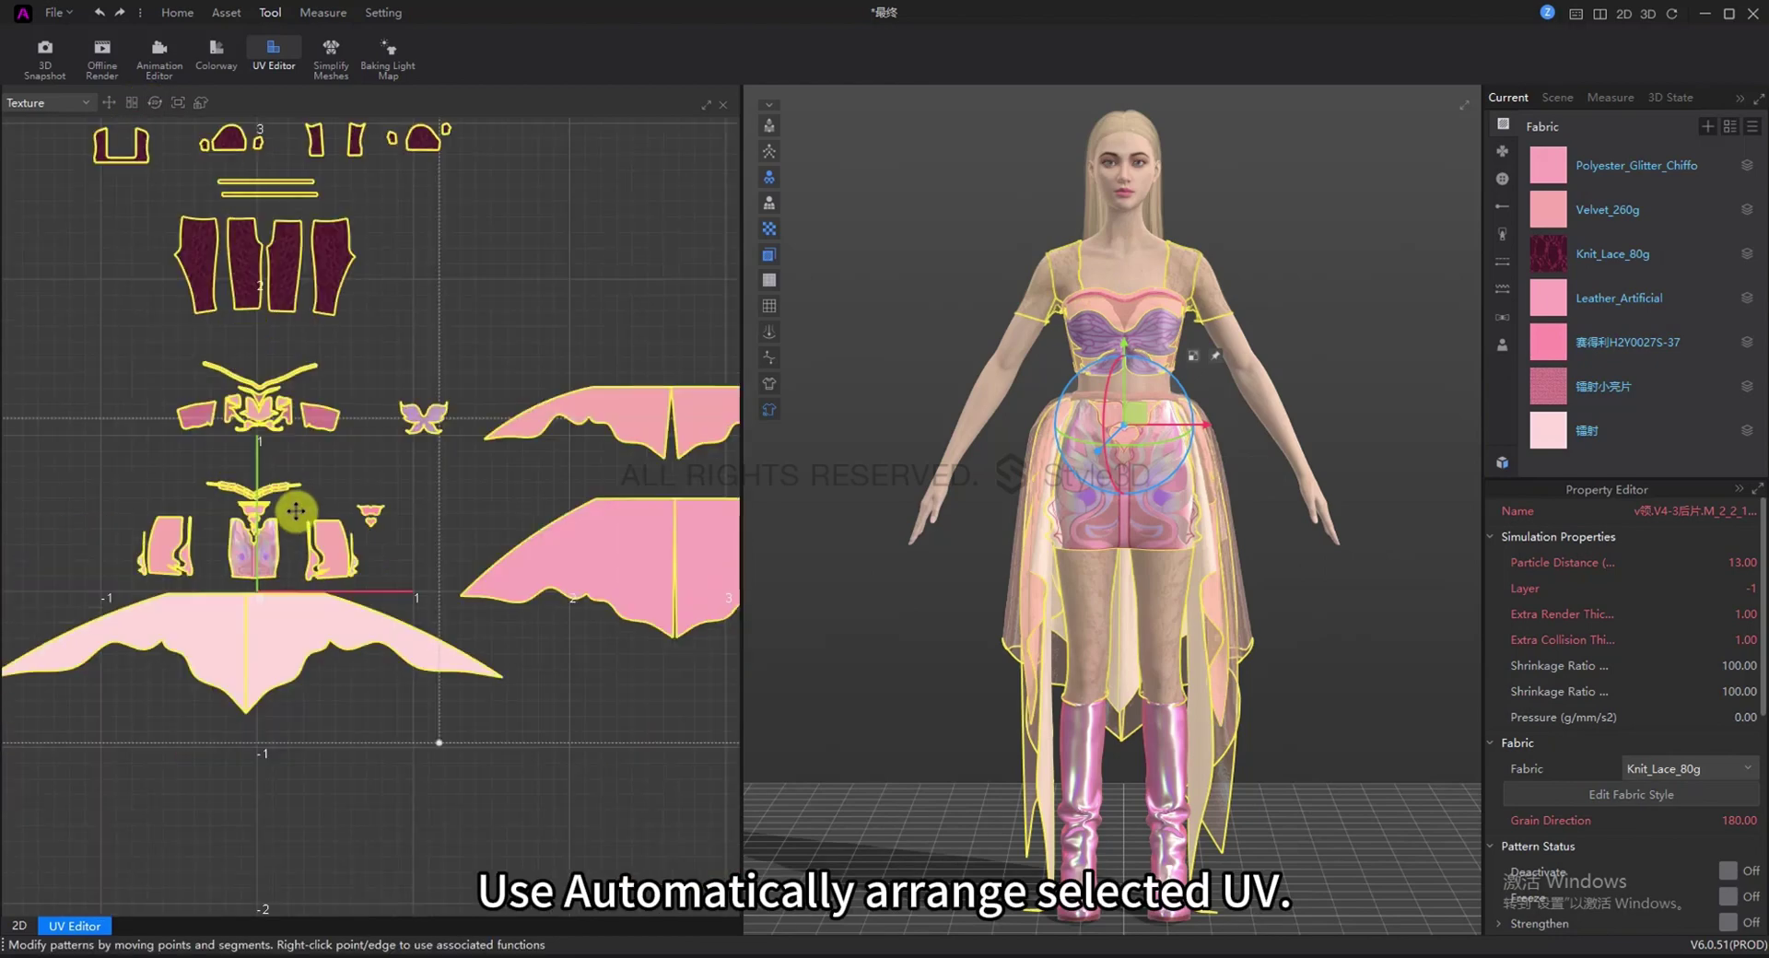
scroll(334, 455, "down", 3)
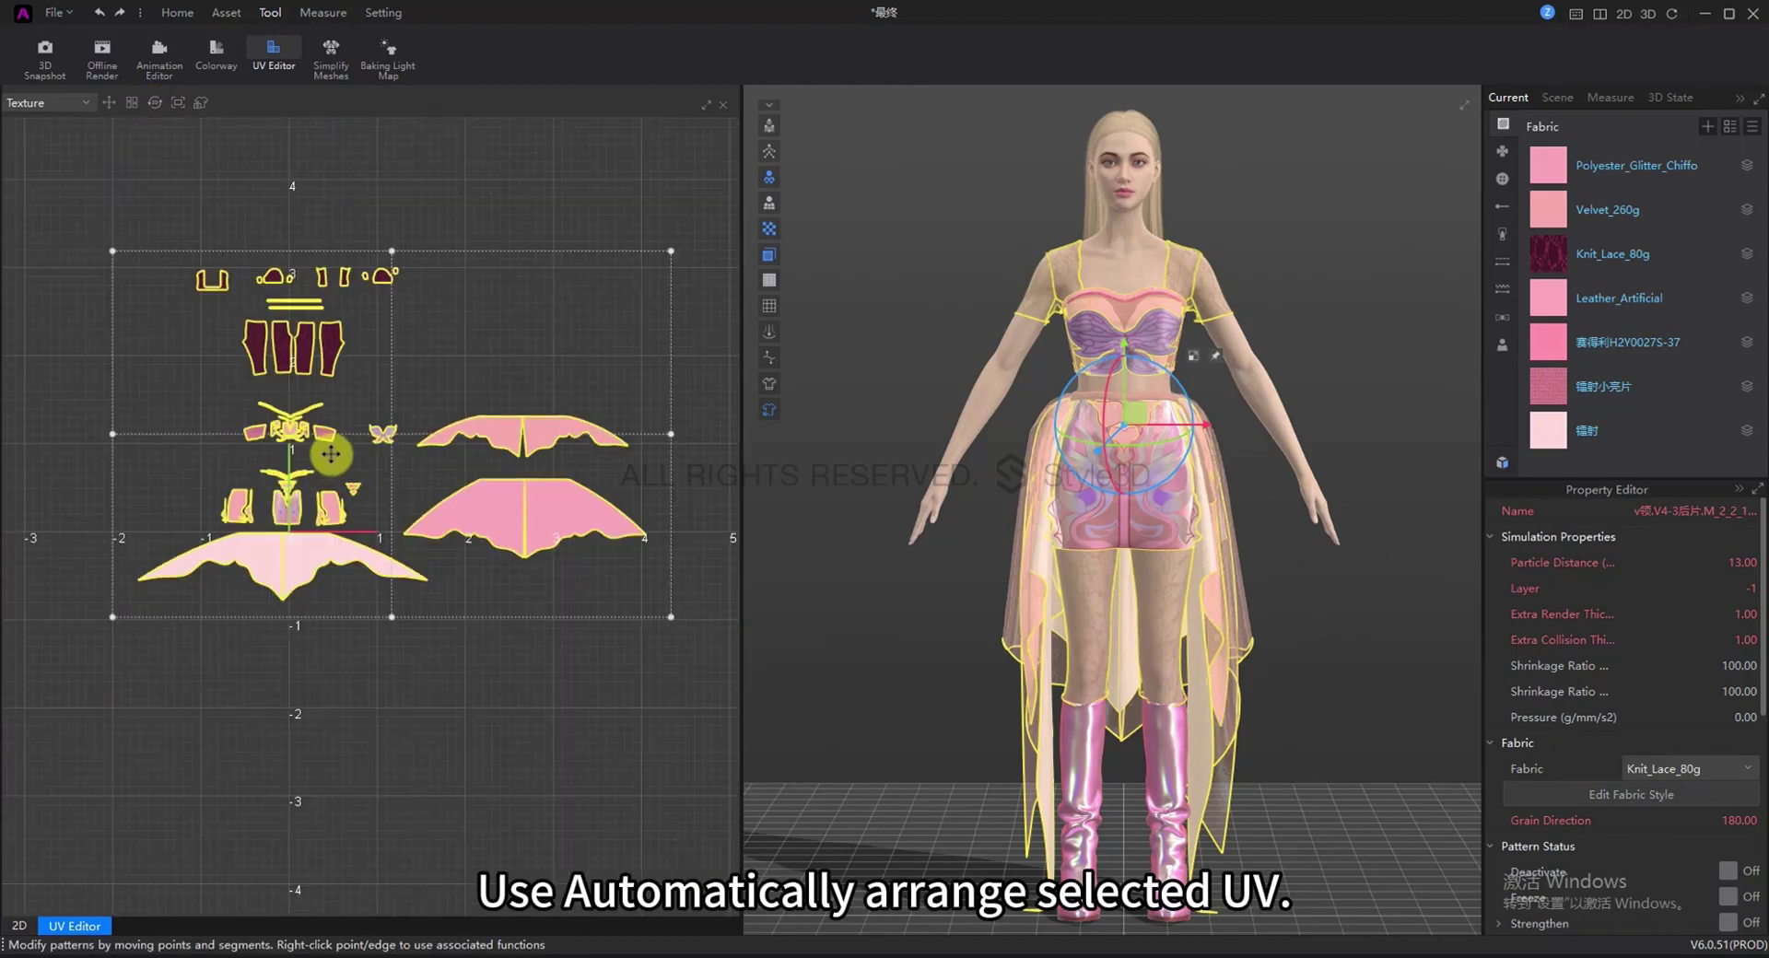
left_click(123, 94)
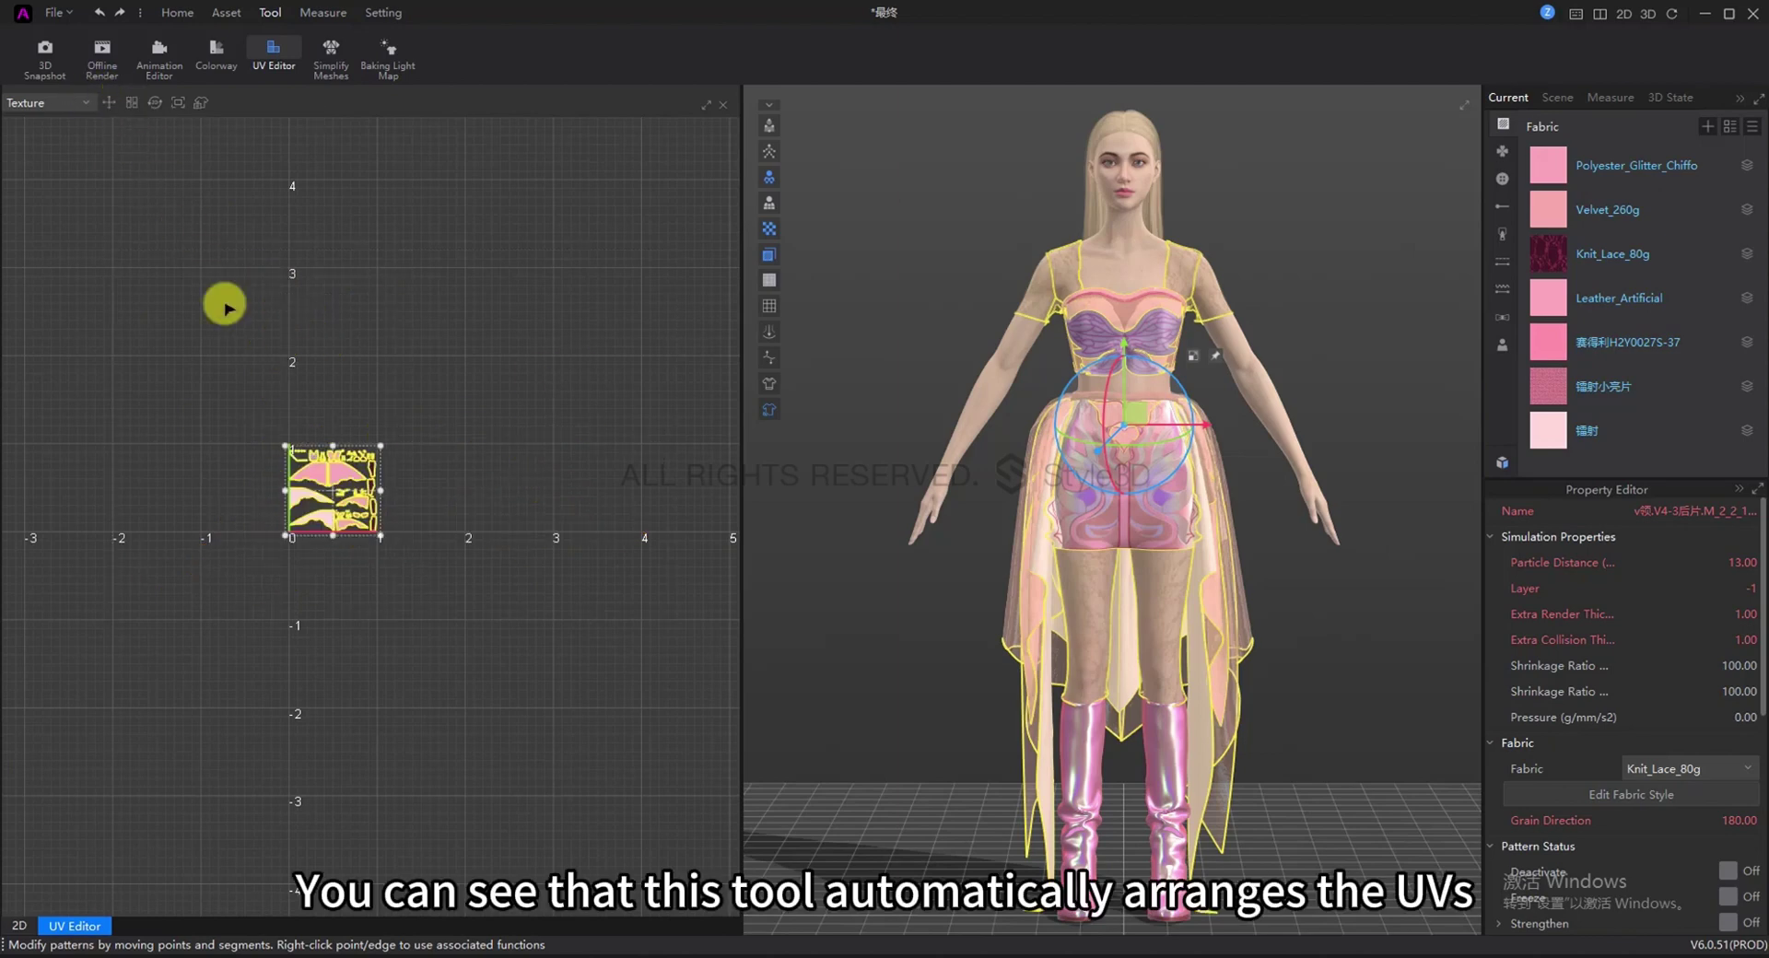
scroll(252, 490, "up", 6)
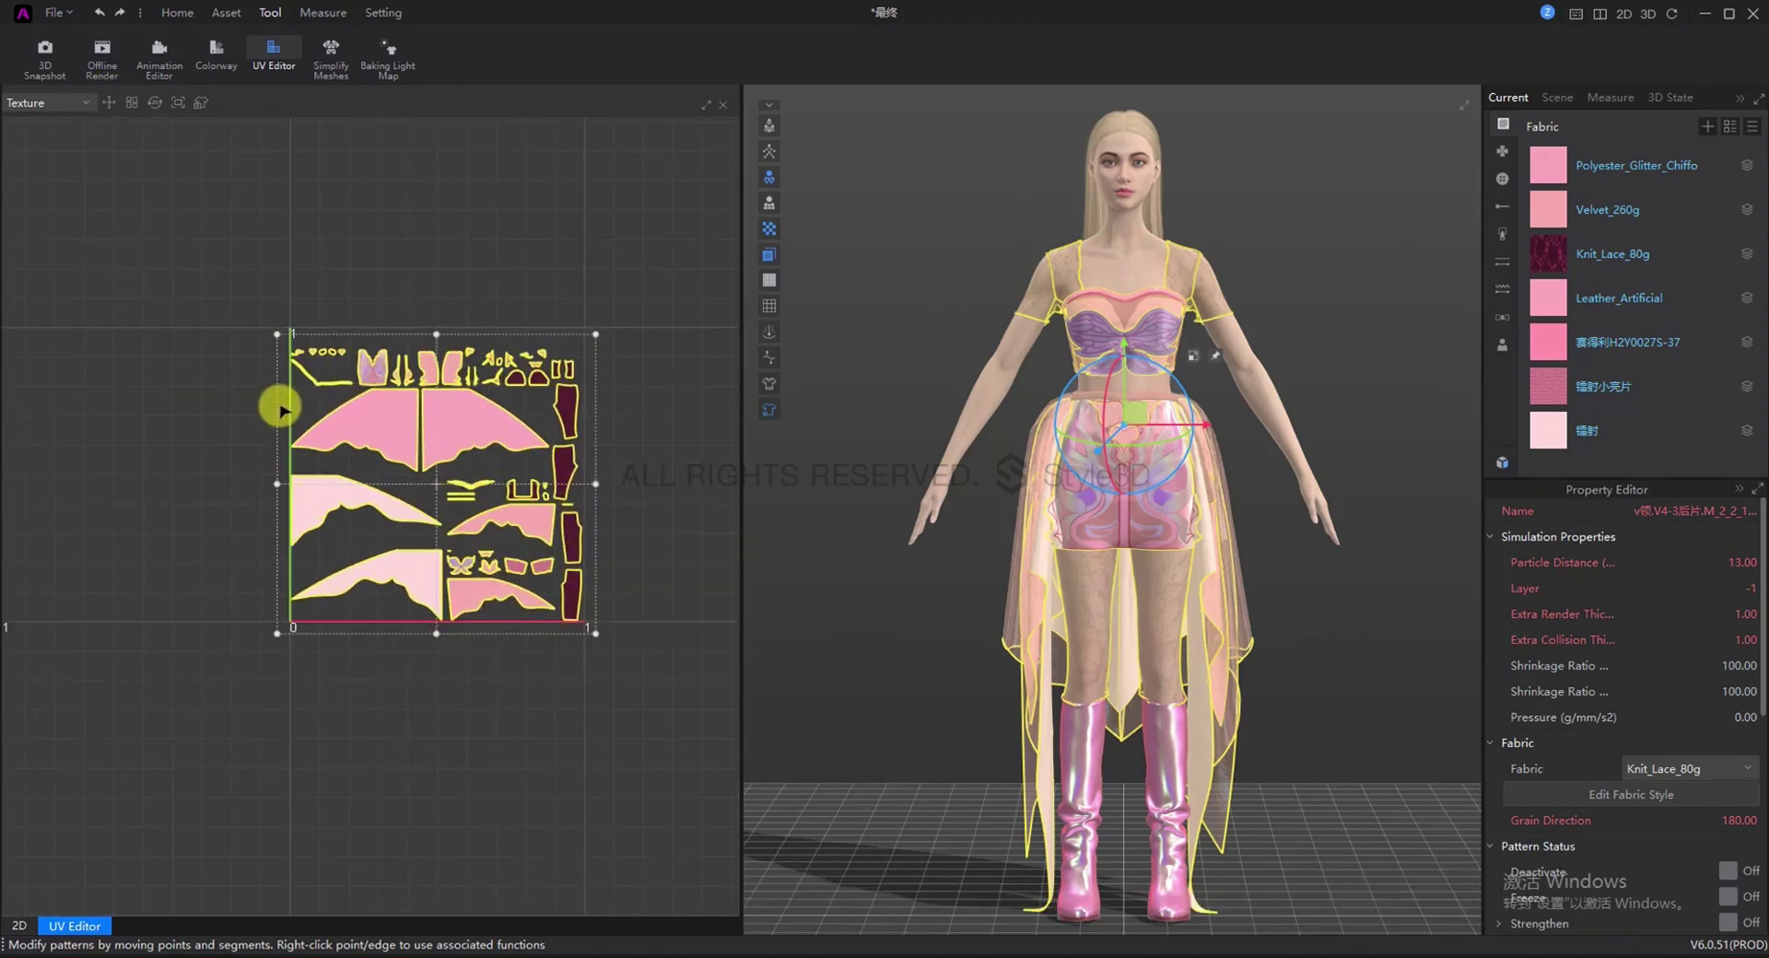
Export the garment as an SMD file named 1 into the desktop folder 1, keeping the default baking settings
left_click(56, 12)
mouse_move(92, 192)
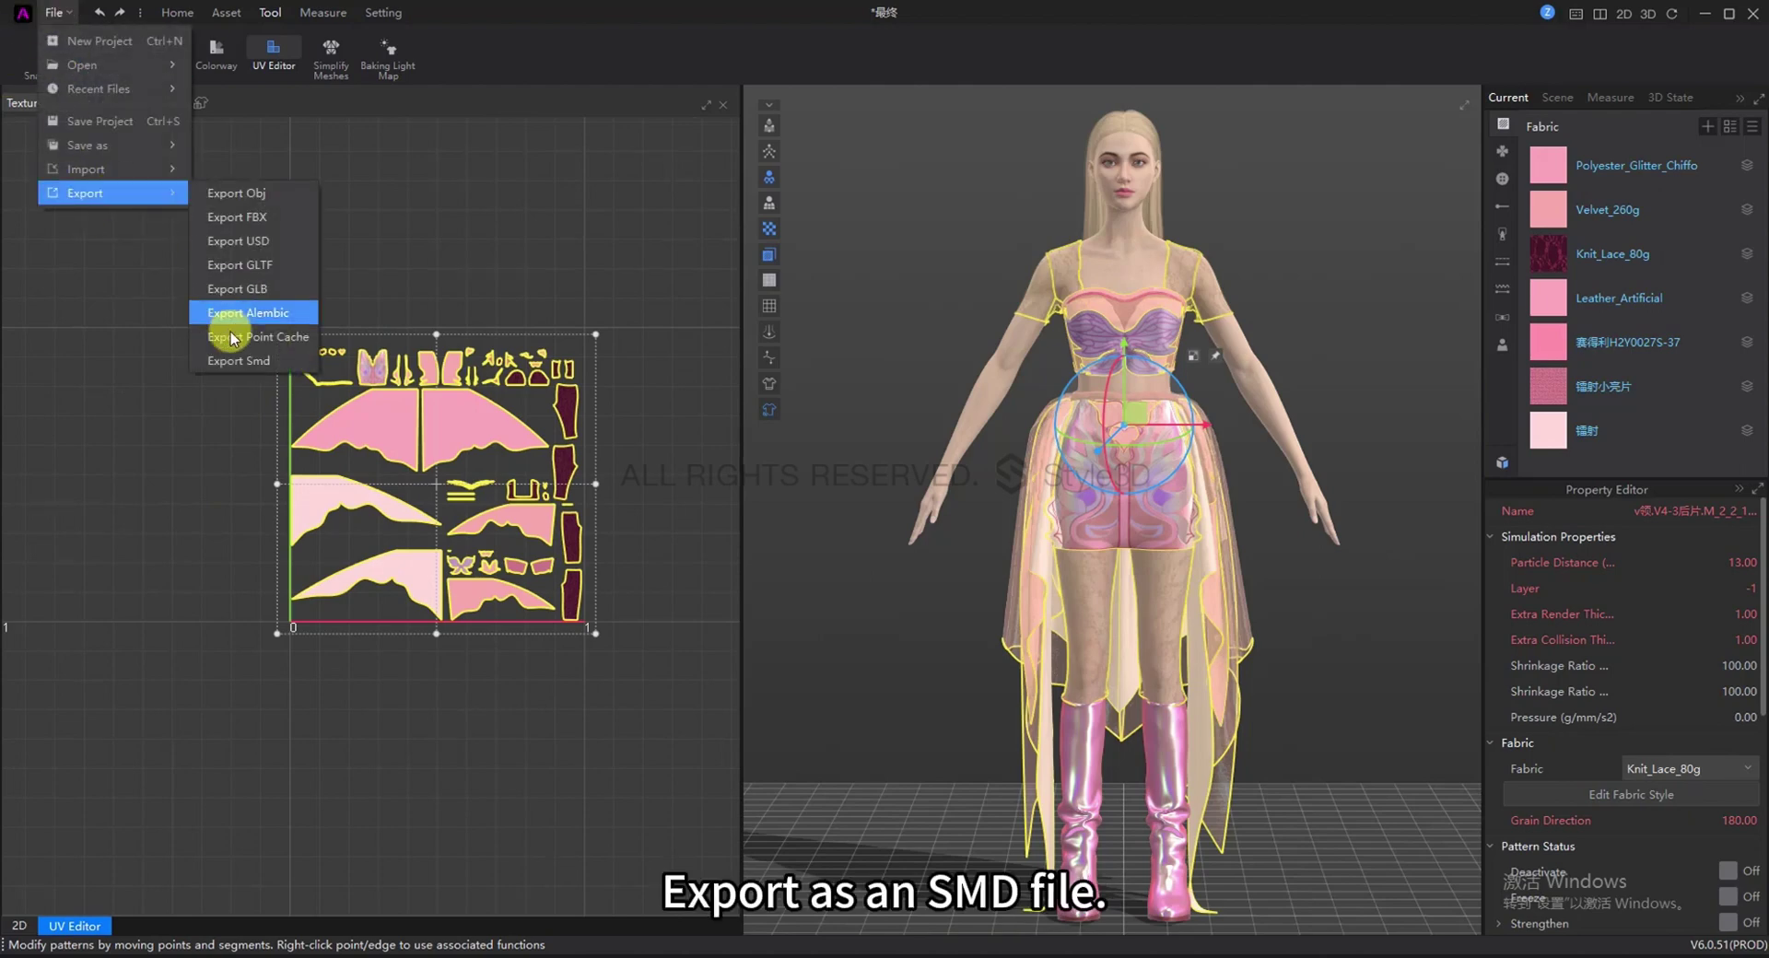
left_click(235, 363)
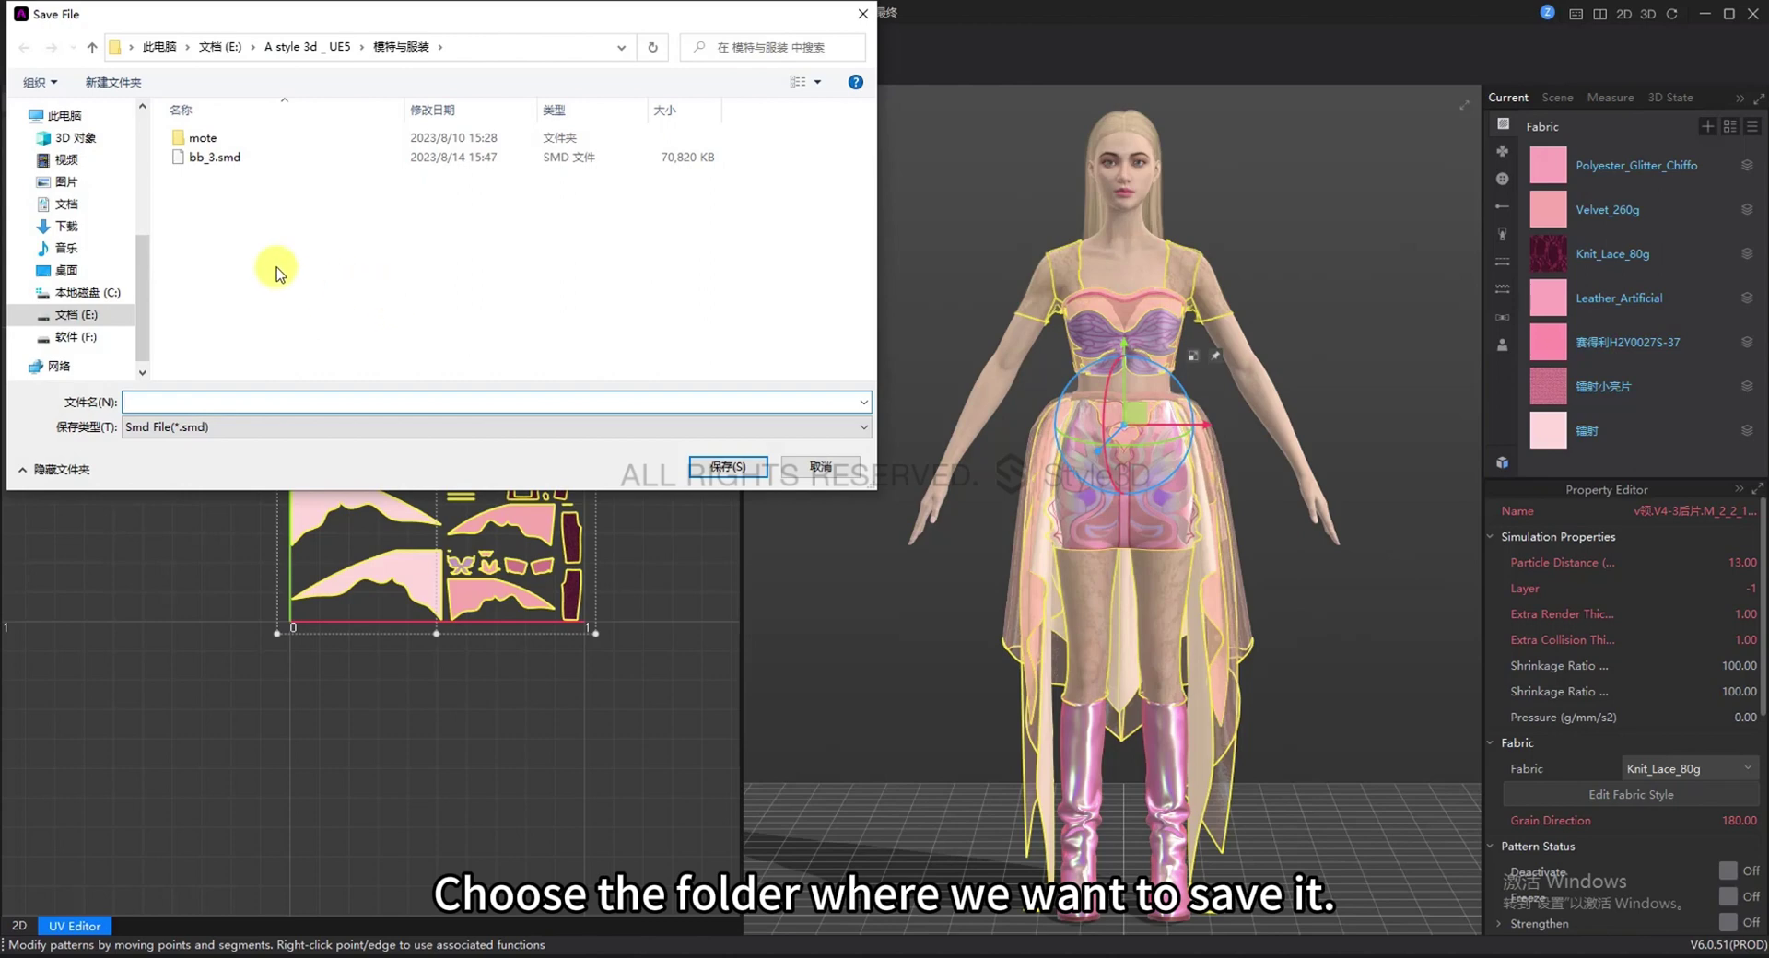
left_click(93, 271)
double_click(206, 164)
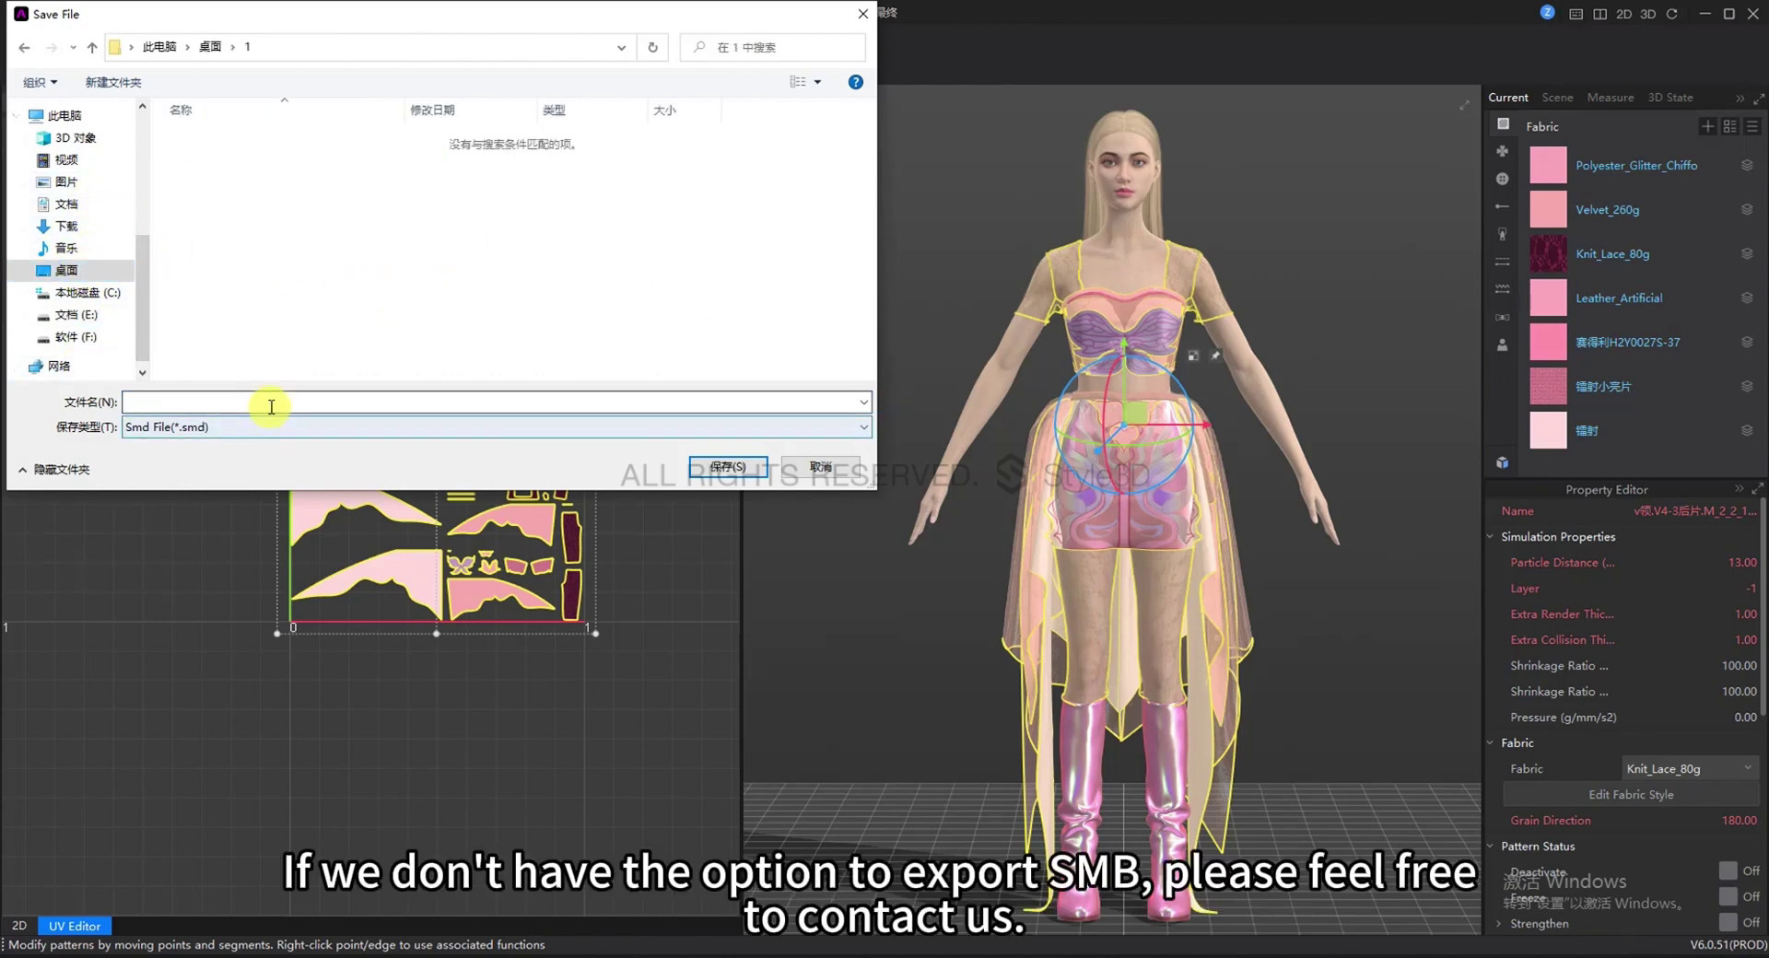
left_click(274, 404)
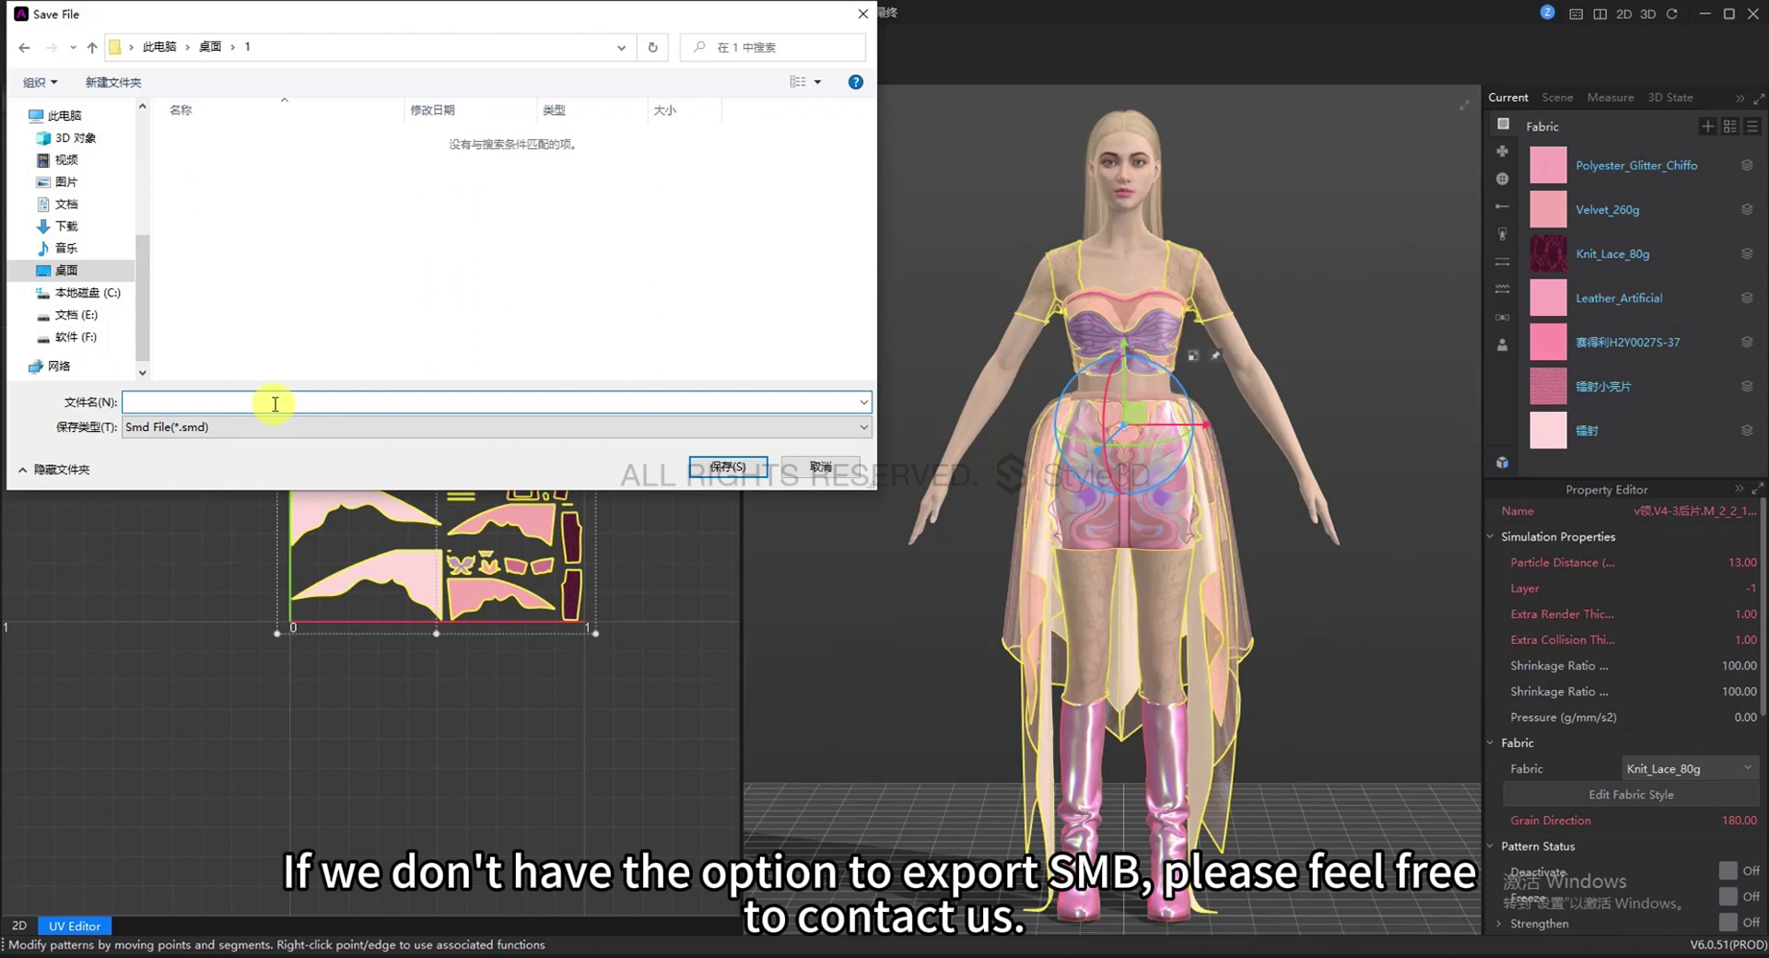
type("1")
left_click(737, 471)
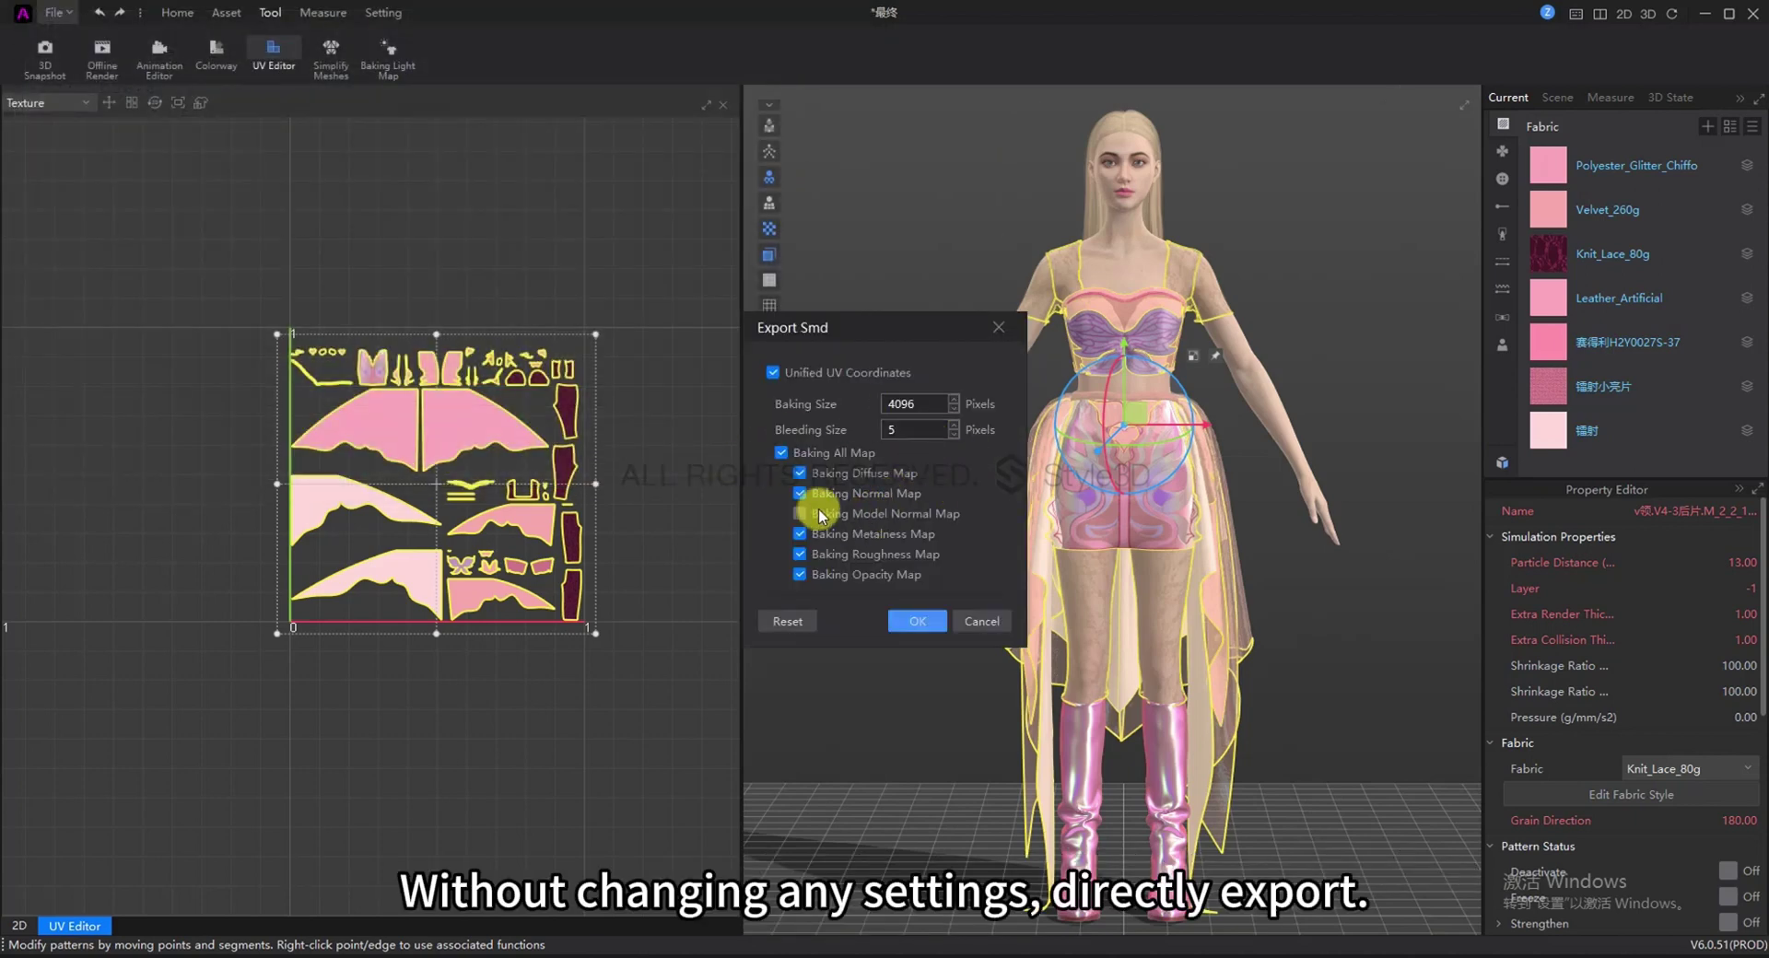
left_click(914, 623)
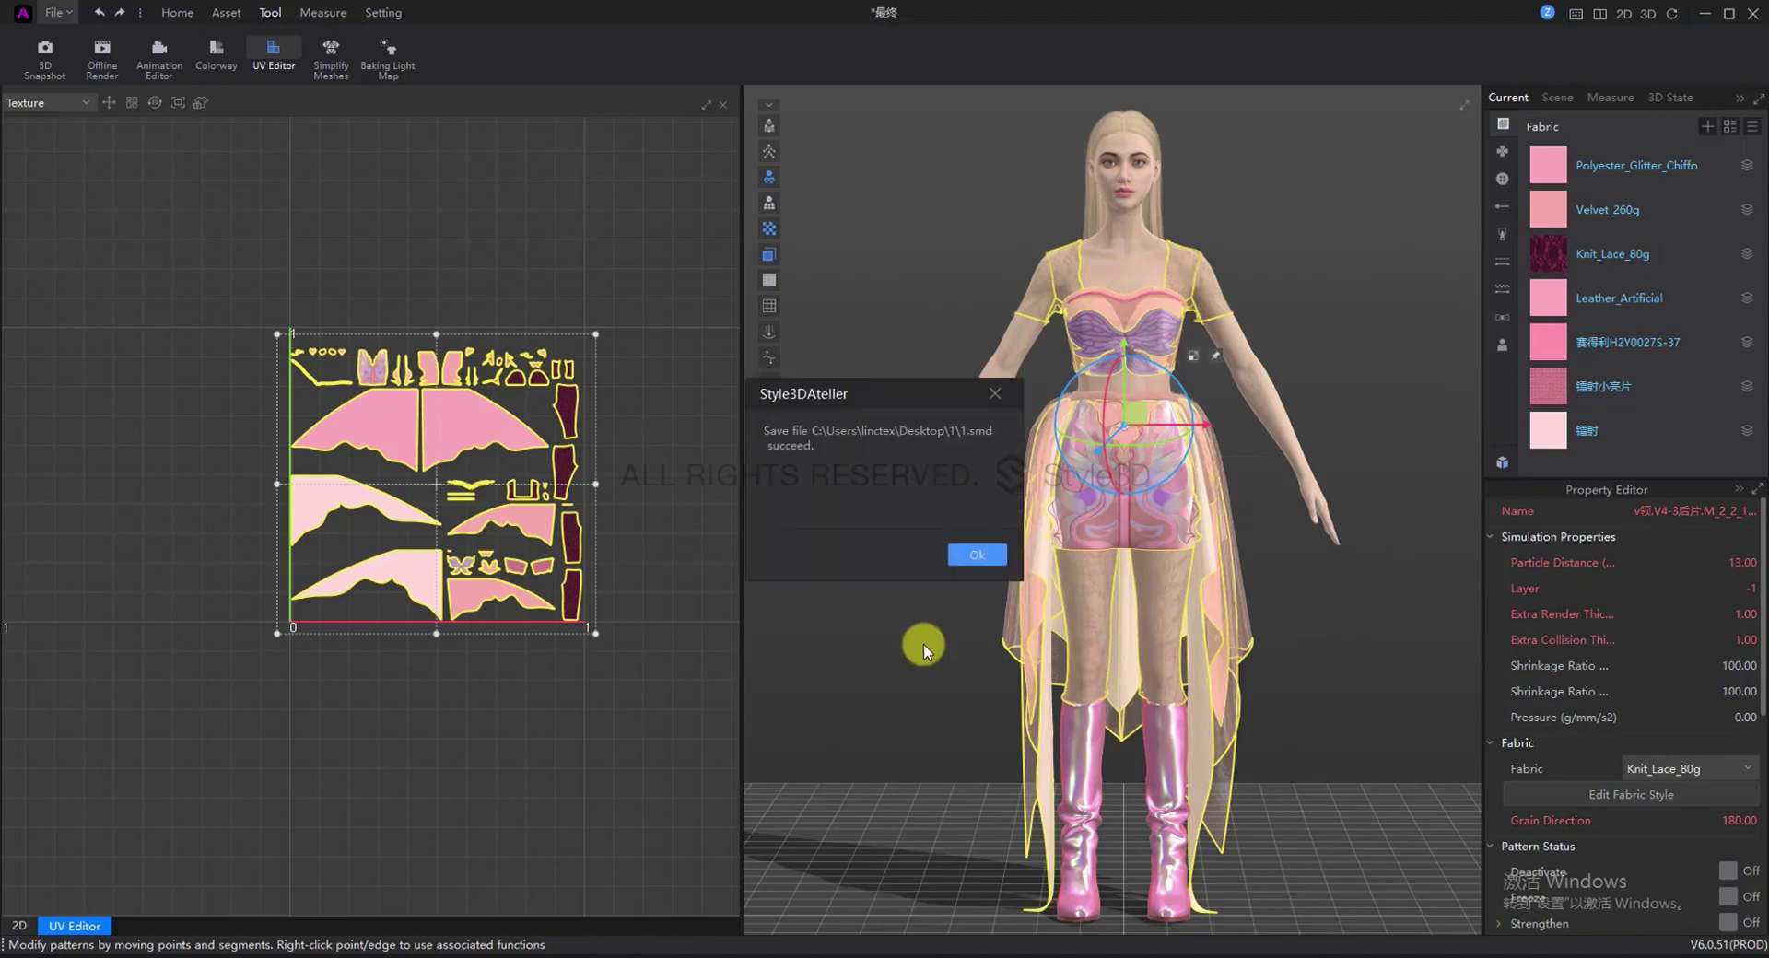
left_click(980, 555)
Select the avatar and start an FBX export named 2 into the model folder inside the desktop folder 1
left_click(1121, 270)
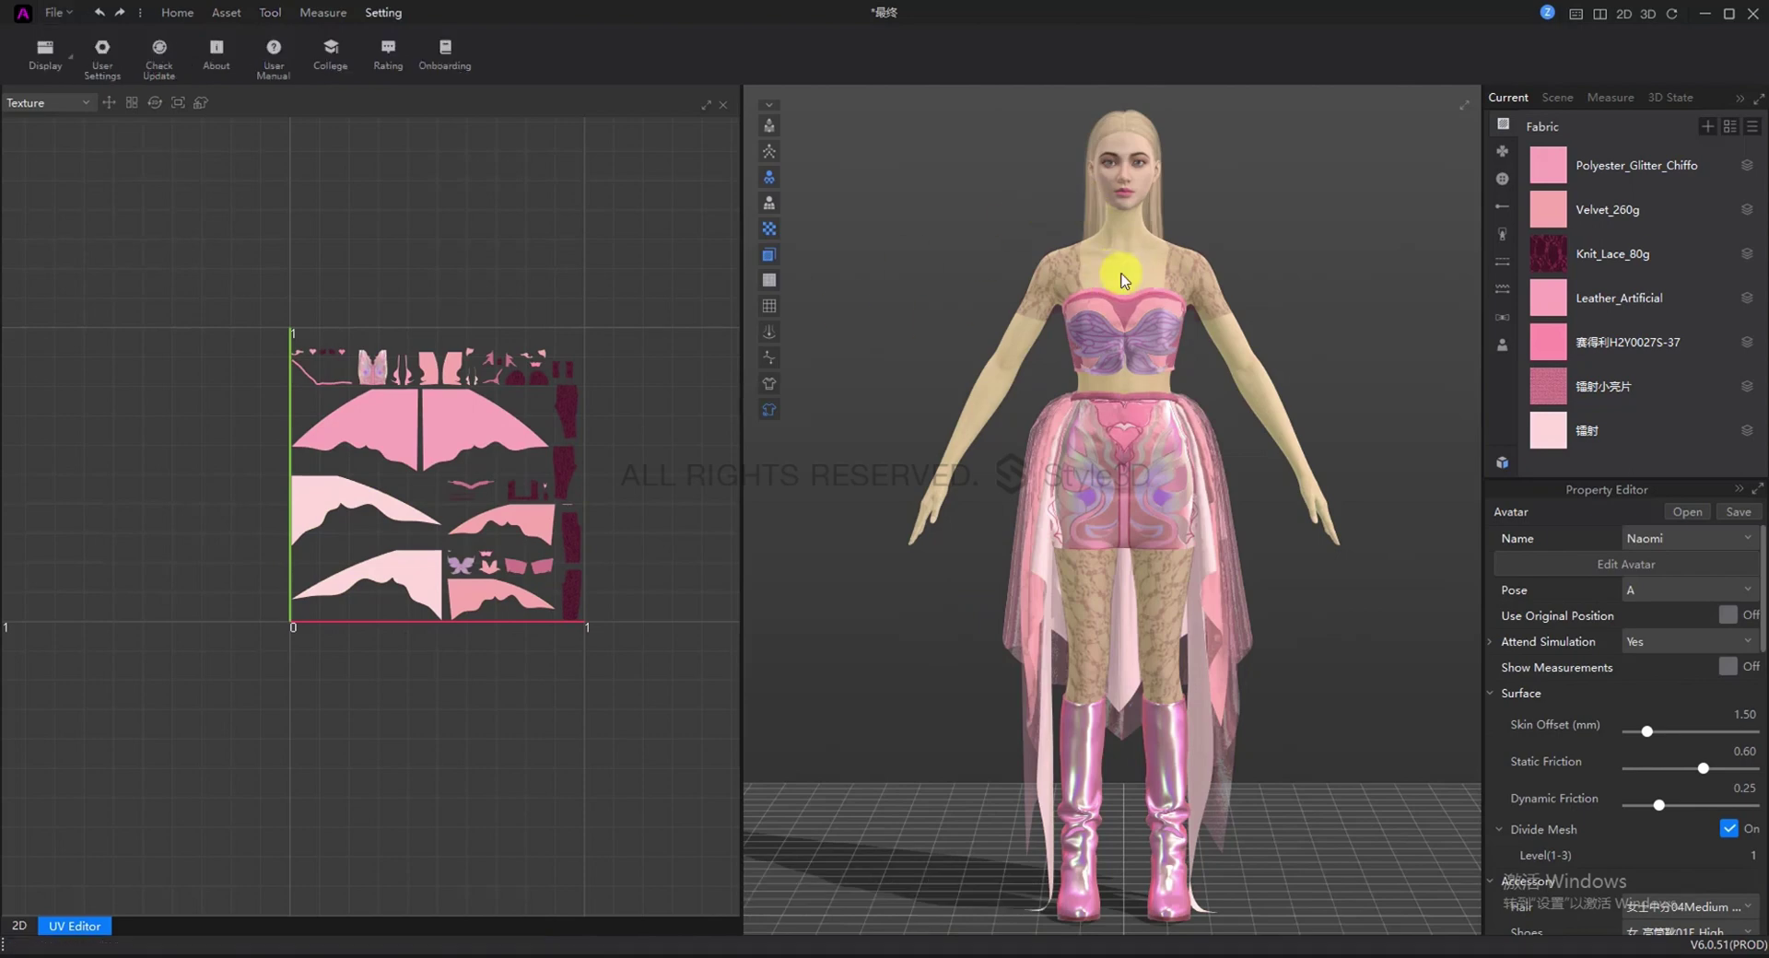
left_click(46, 11)
mouse_move(87, 186)
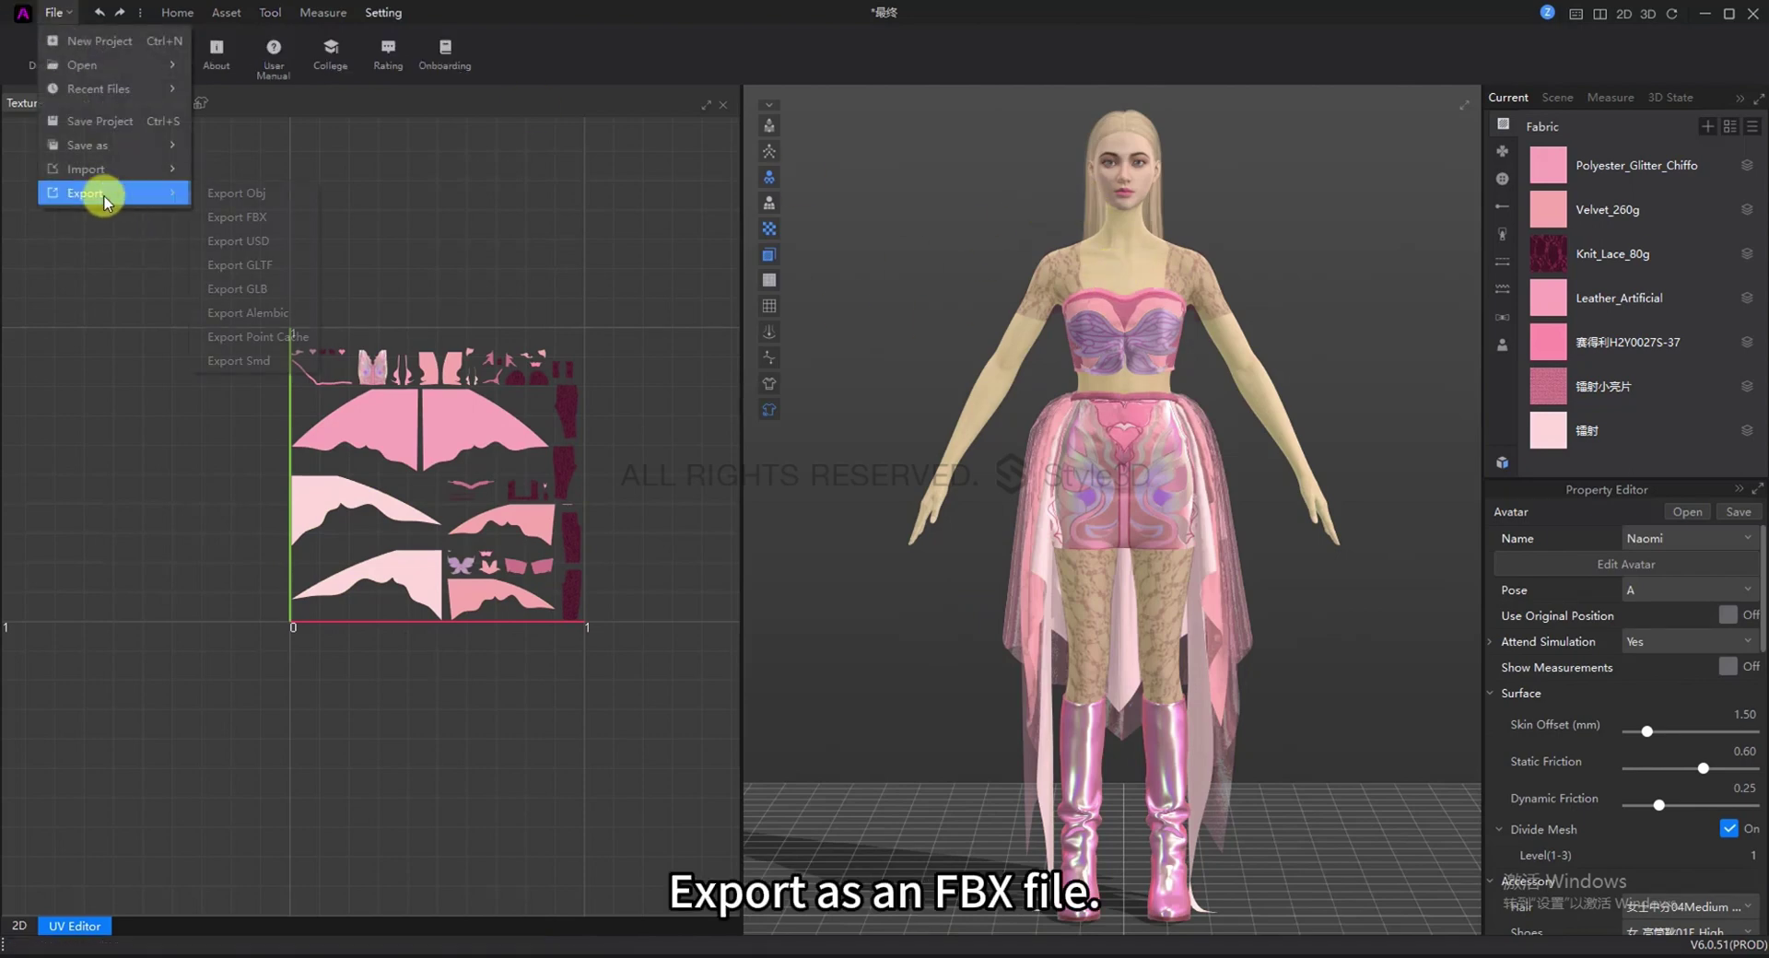
left_click(236, 225)
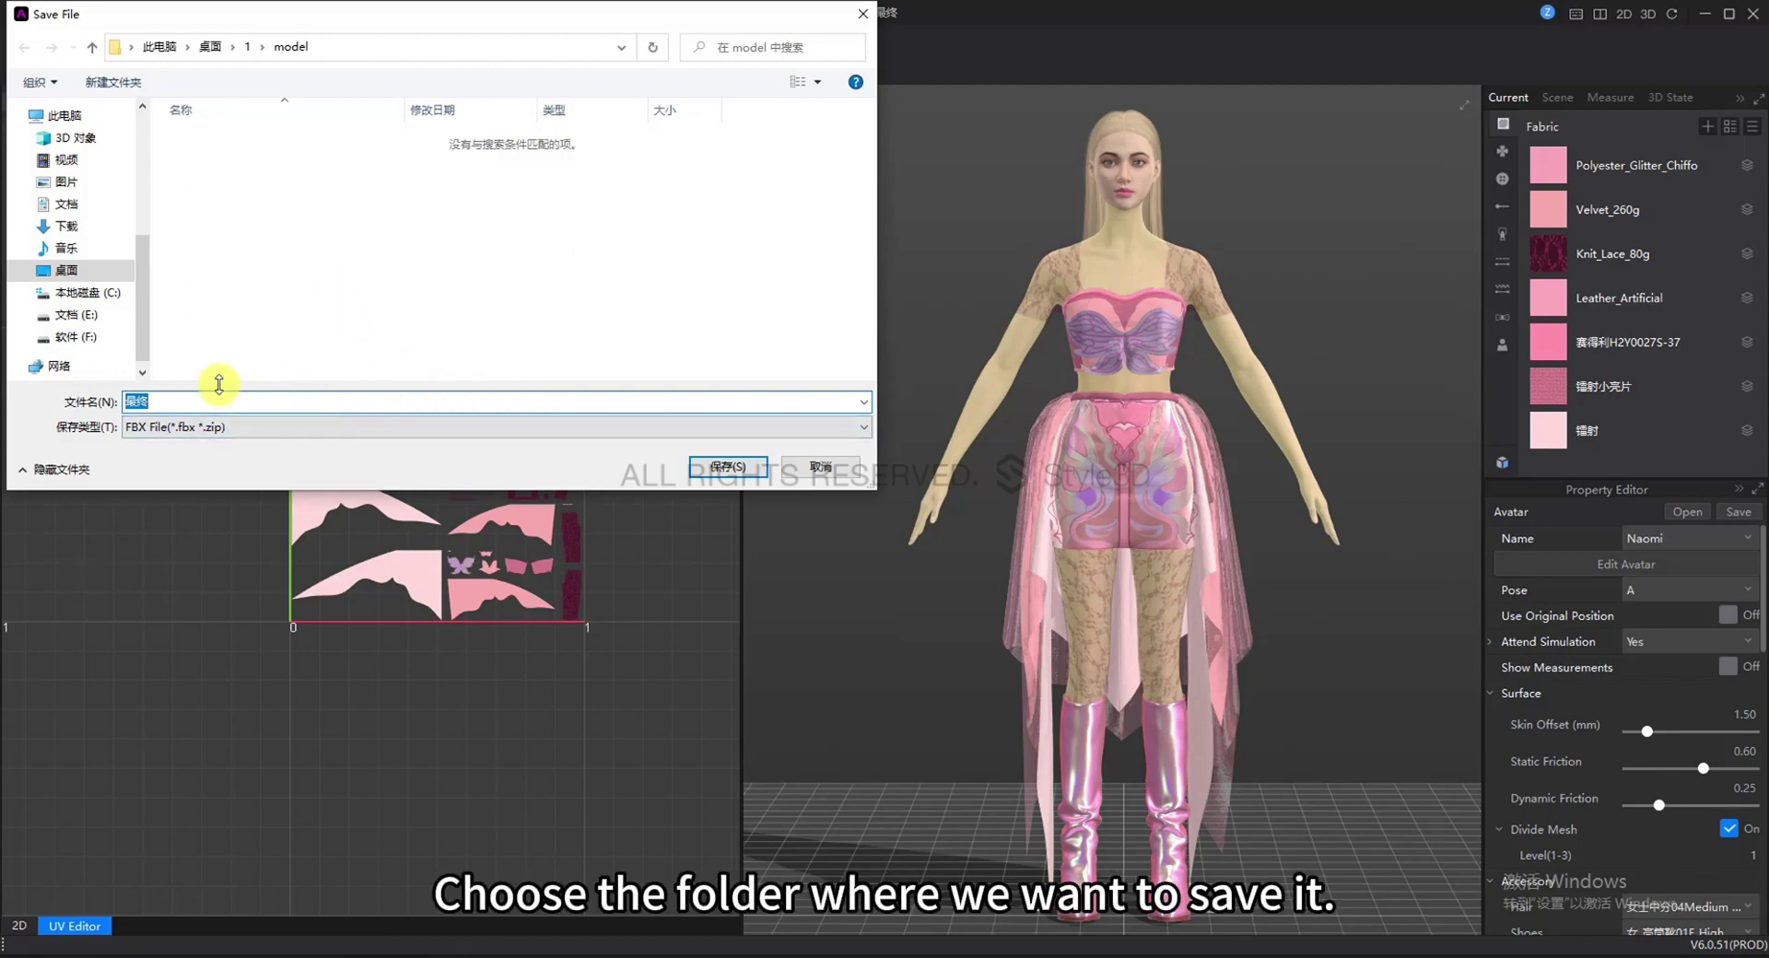
left_click(726, 468)
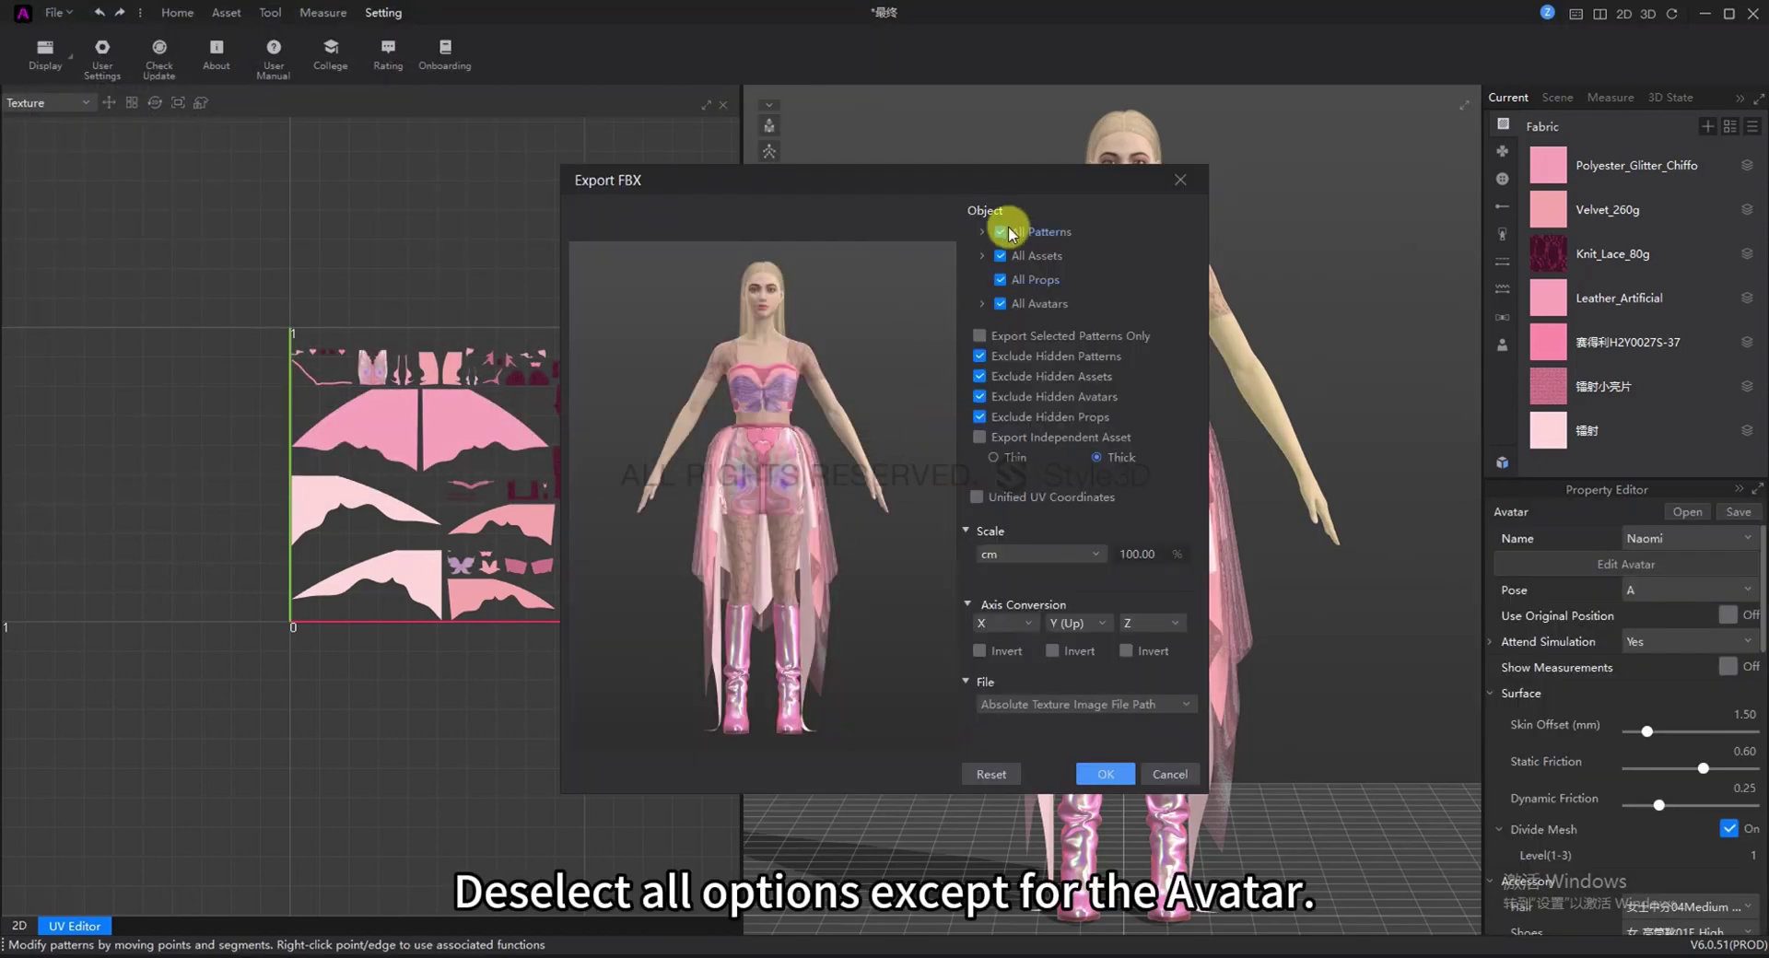
Exclude all patterns, assets and props from the FBX export, leaving only the avatars, and set the scale to 10%
left_click(1007, 231)
left_click(1000, 255)
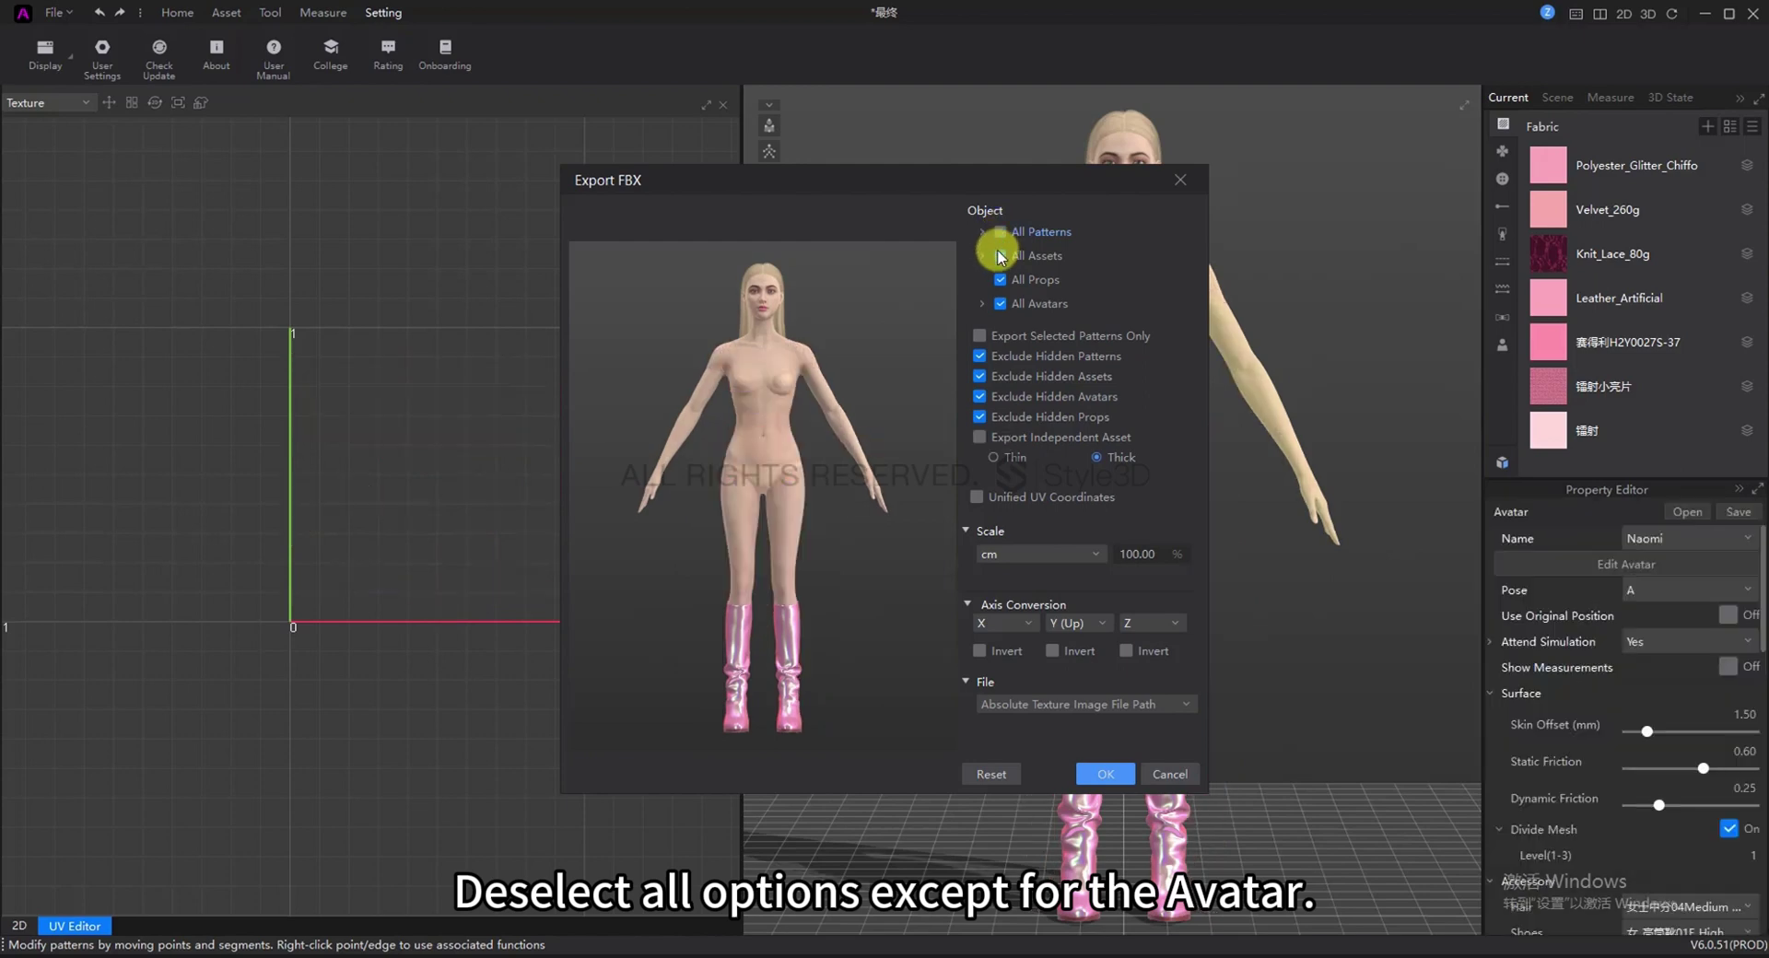
left_click(1000, 280)
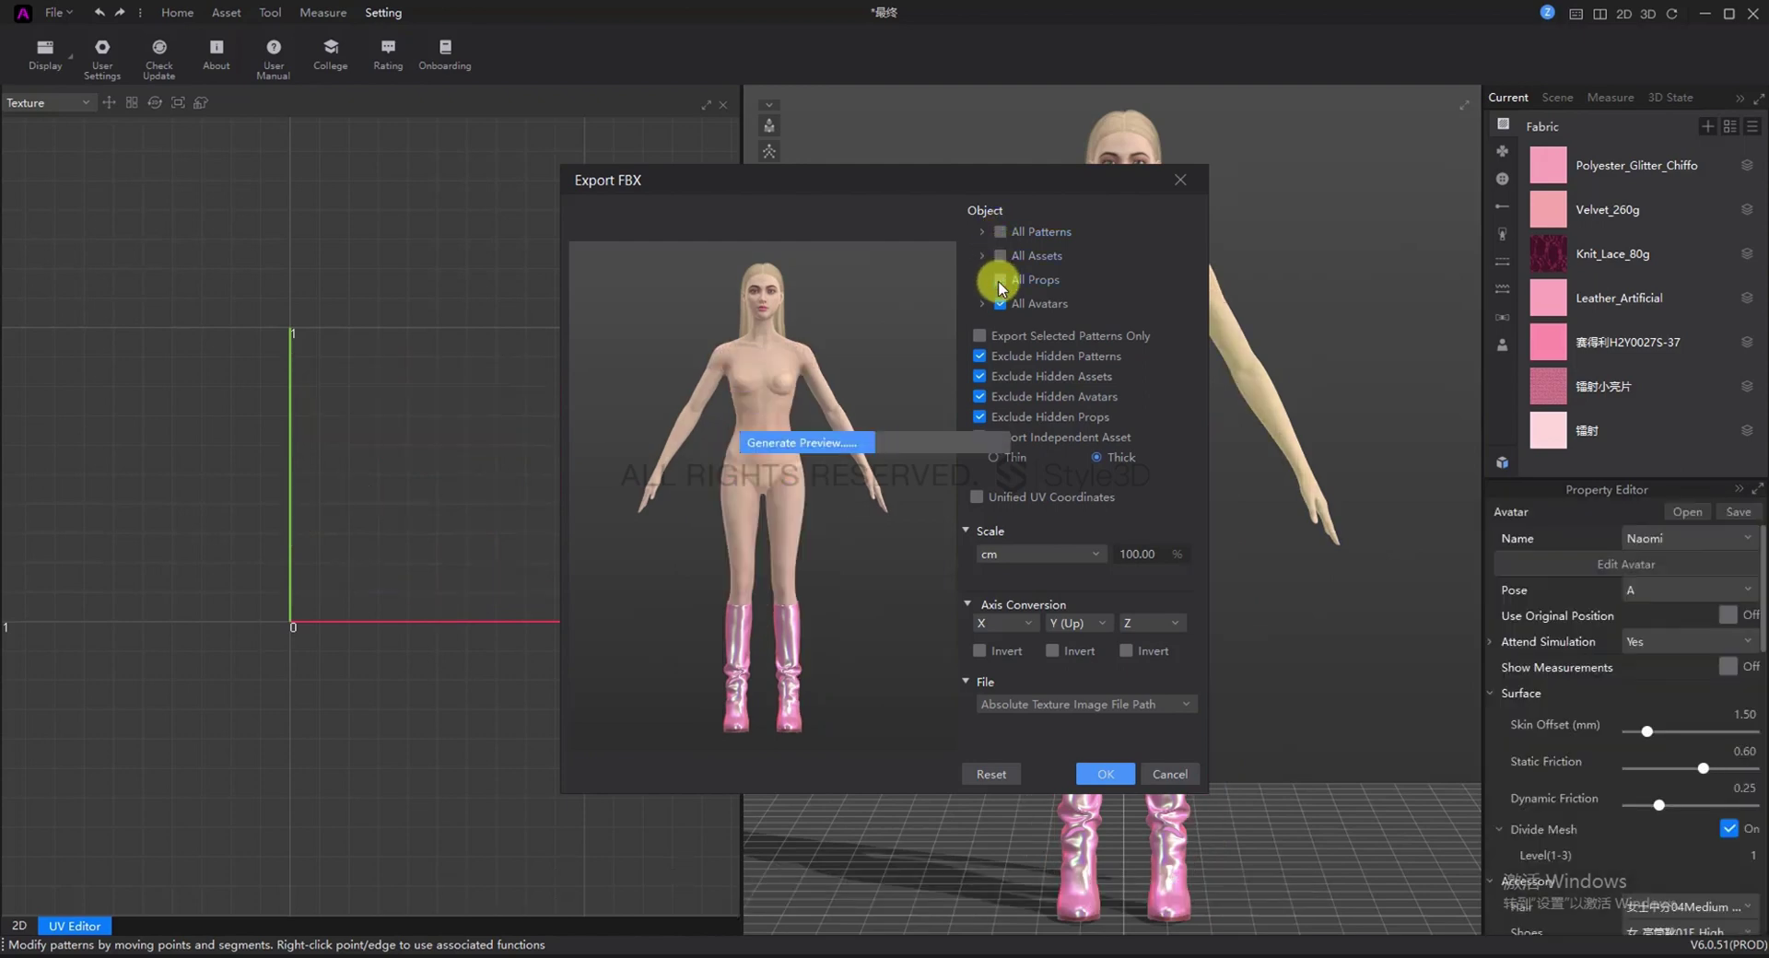
double_click(1156, 552)
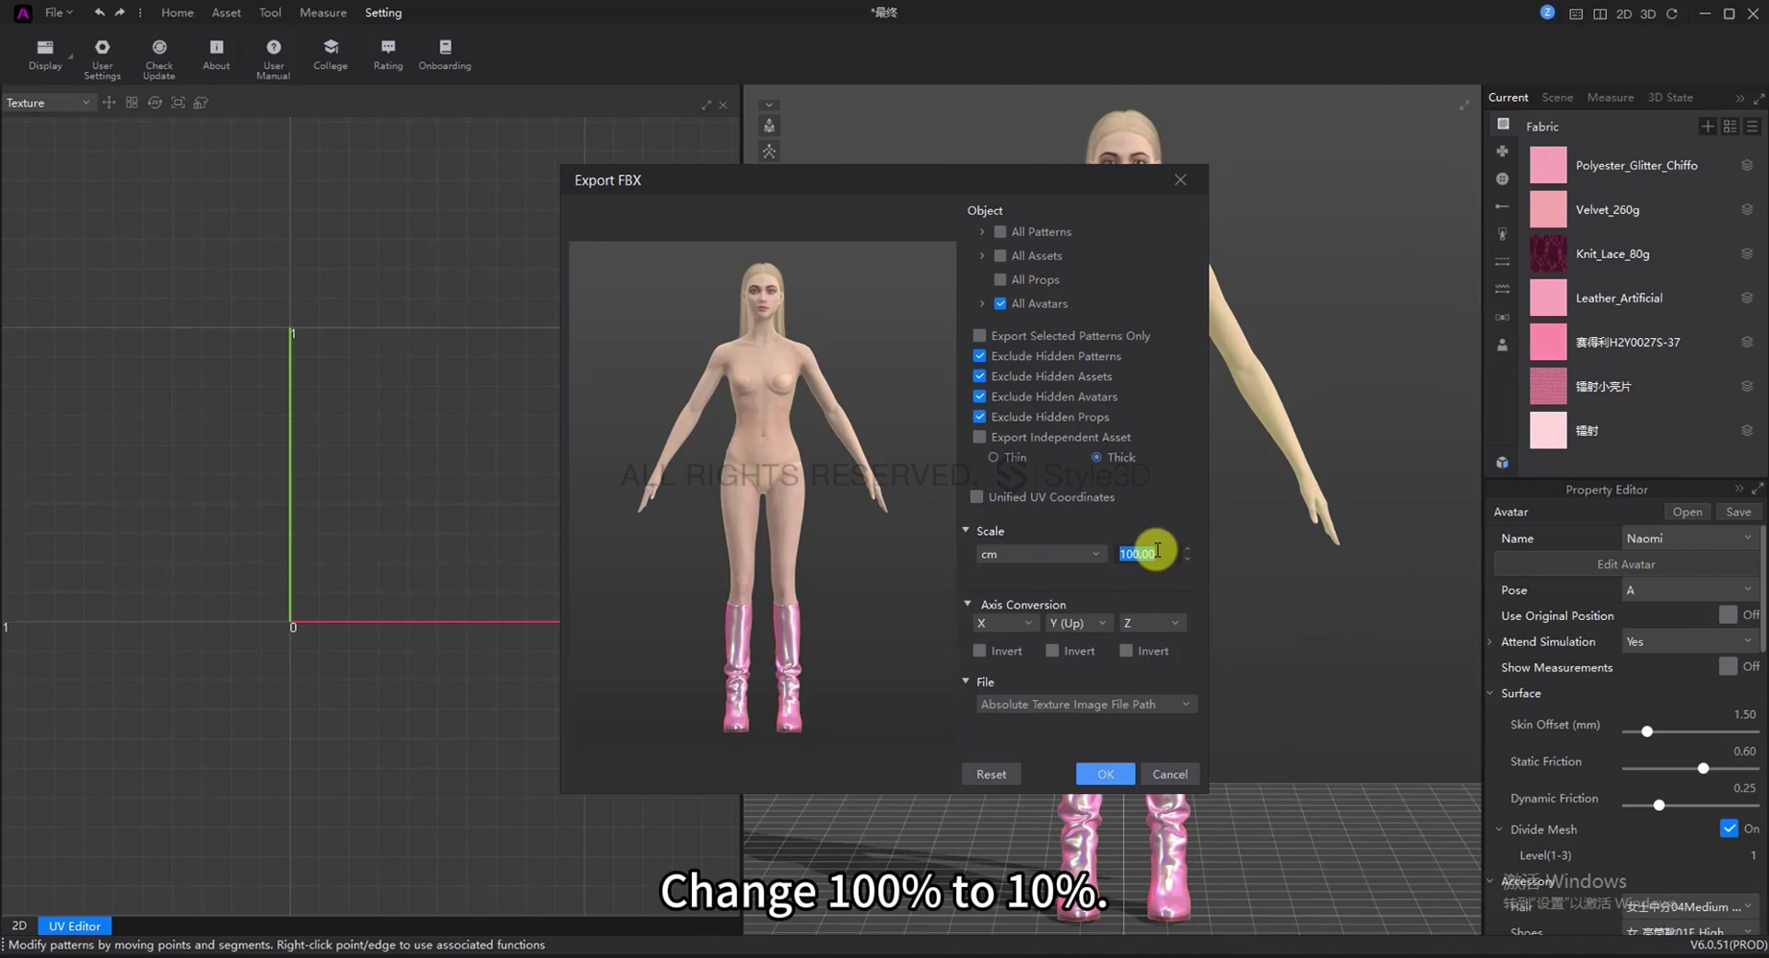
type("10")
key("Return")
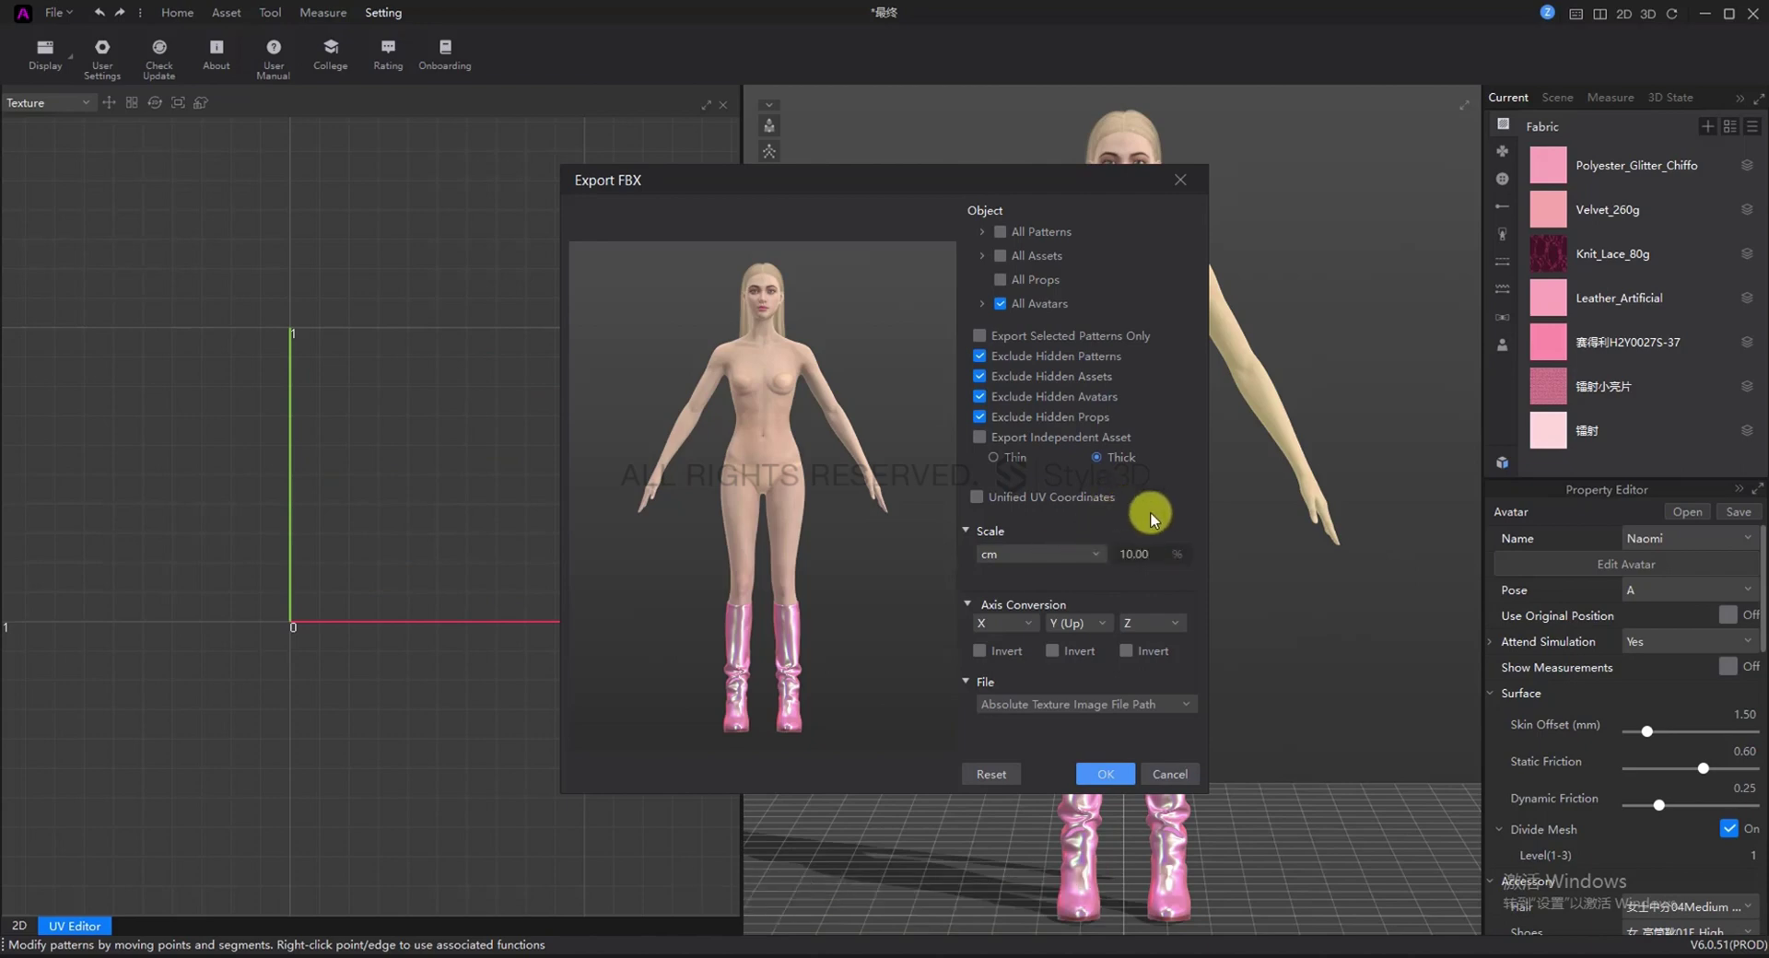
Set the texture file option to Relative Texture Image File Path and run the FBX export
left_click(1063, 705)
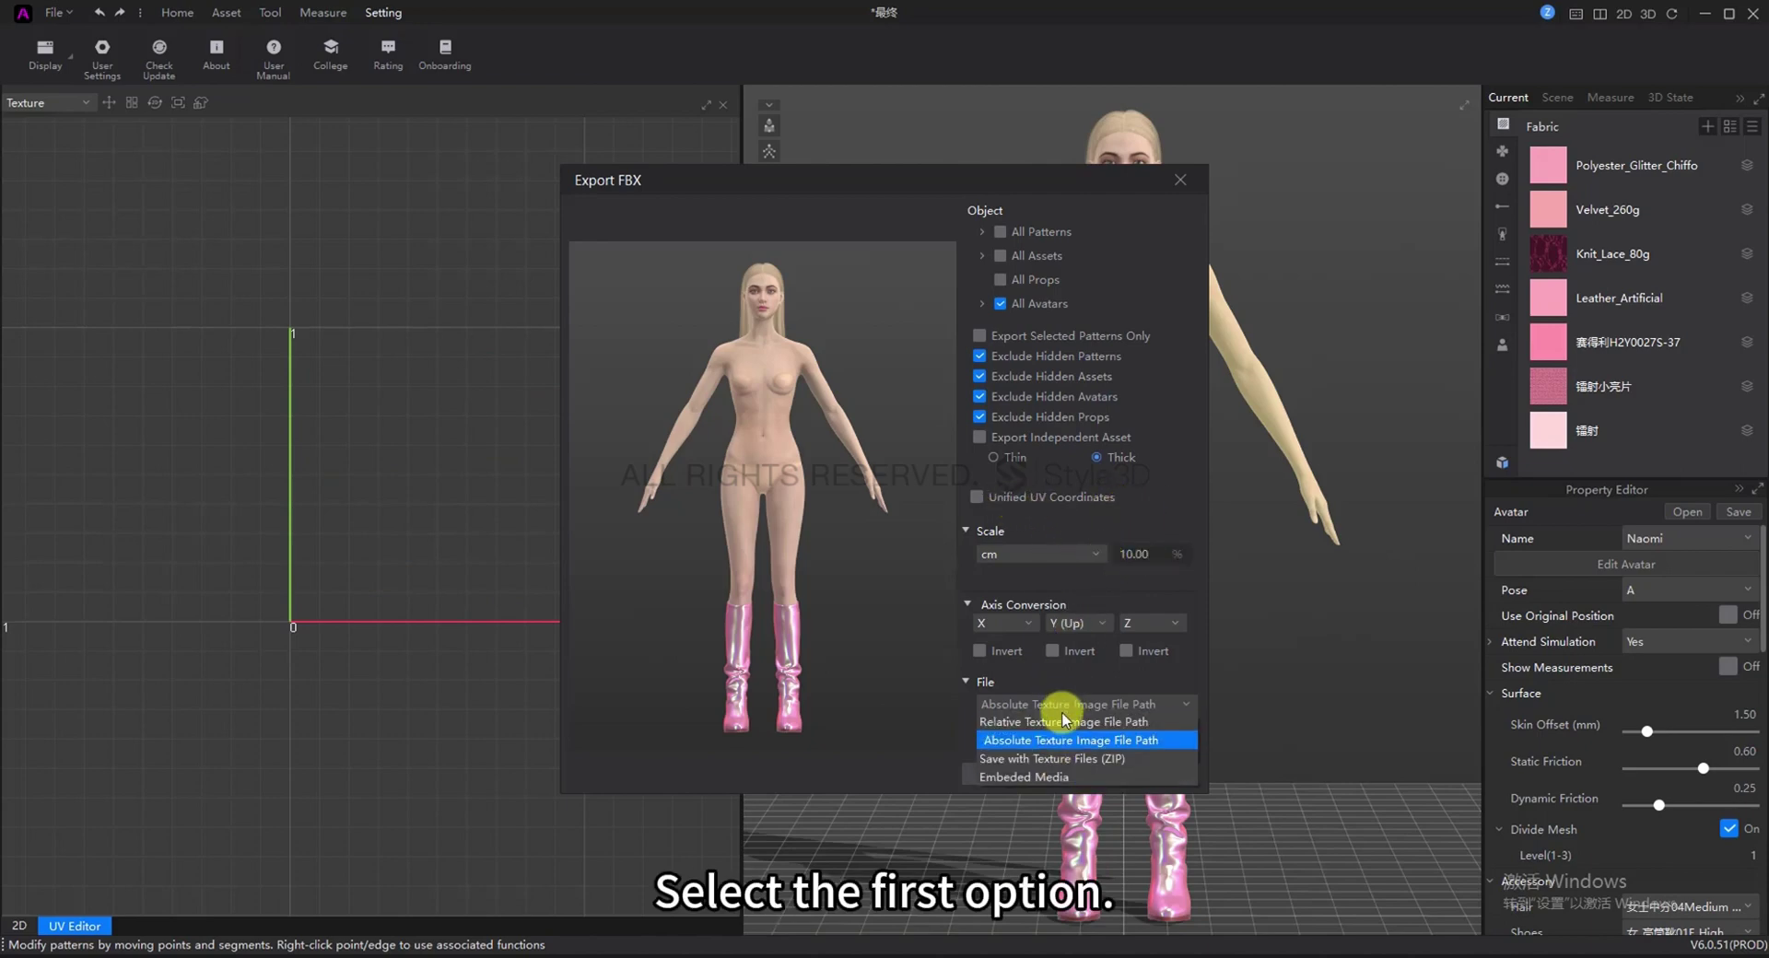
left_click(1062, 705)
left_click(1061, 705)
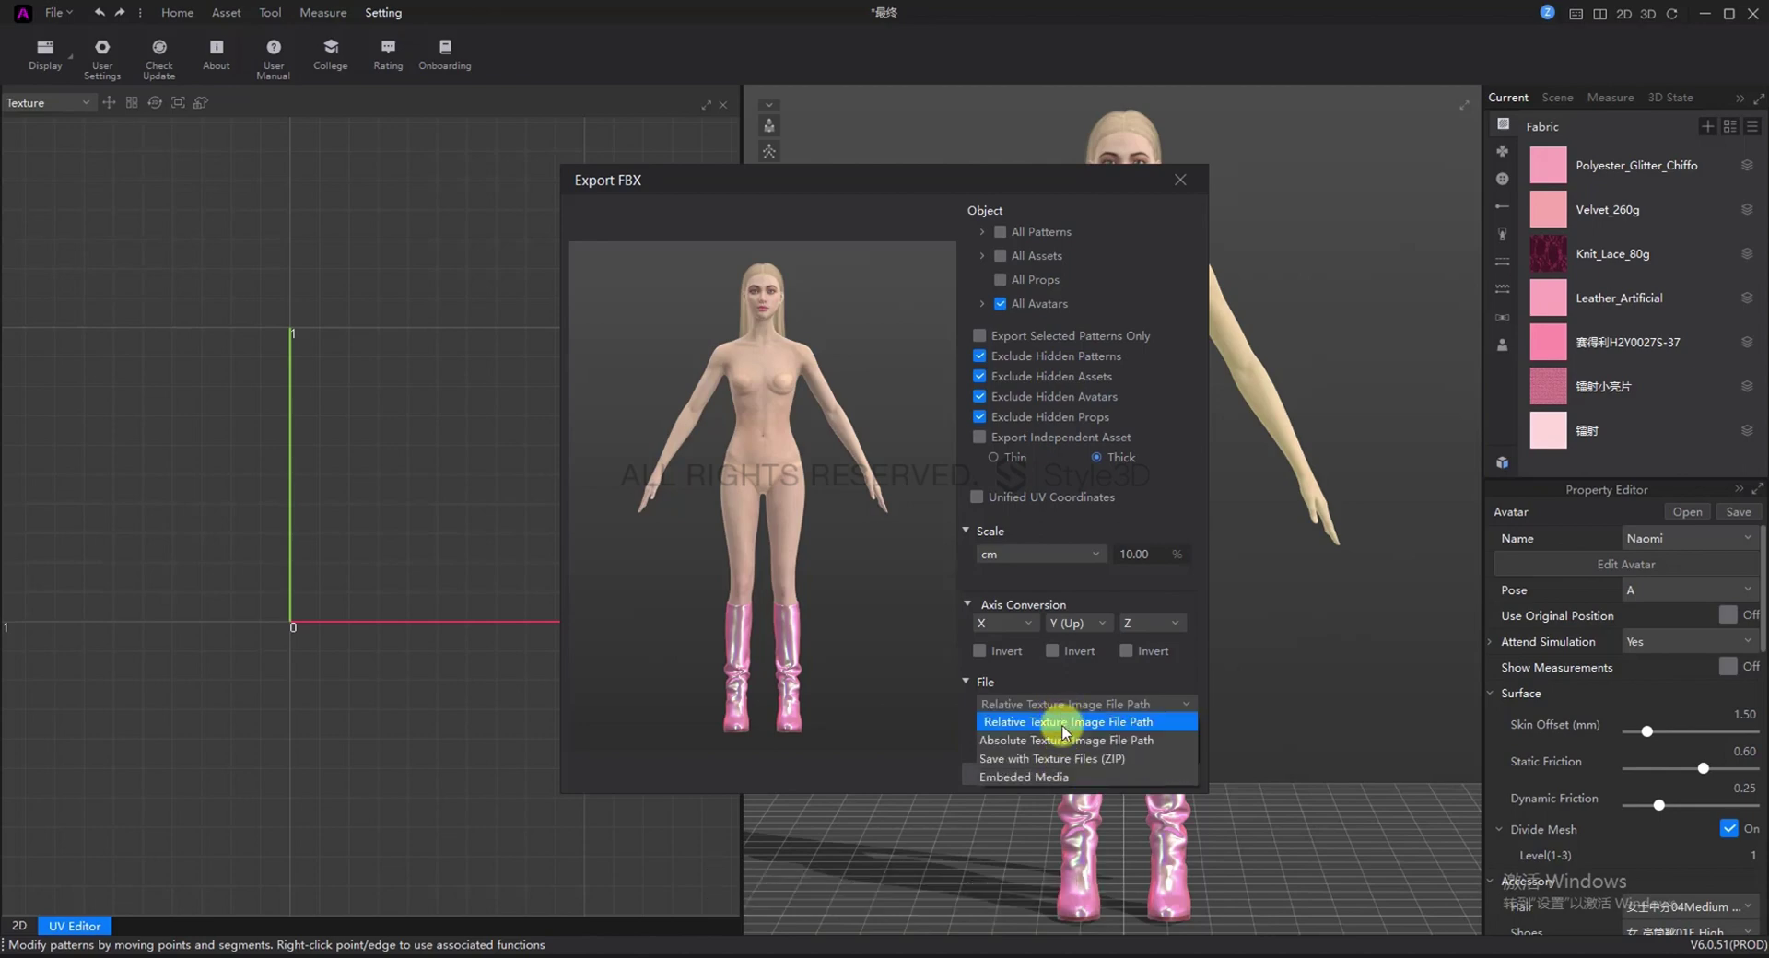
left_click(1062, 710)
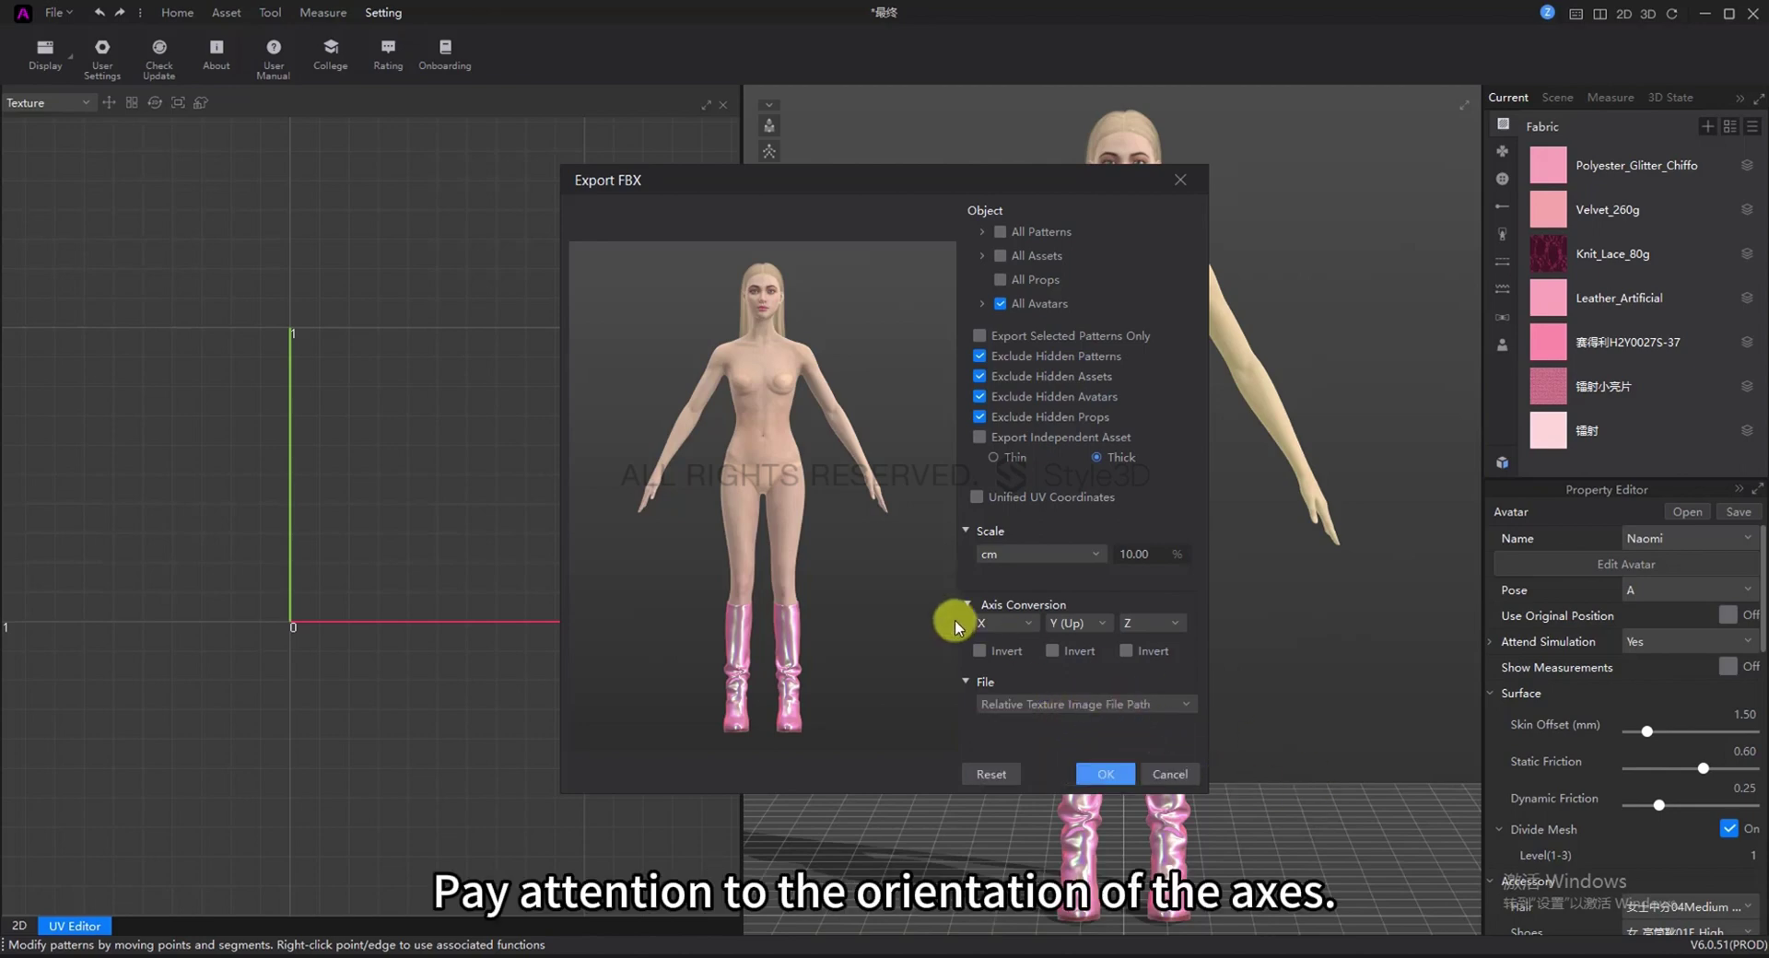
left_click(1106, 774)
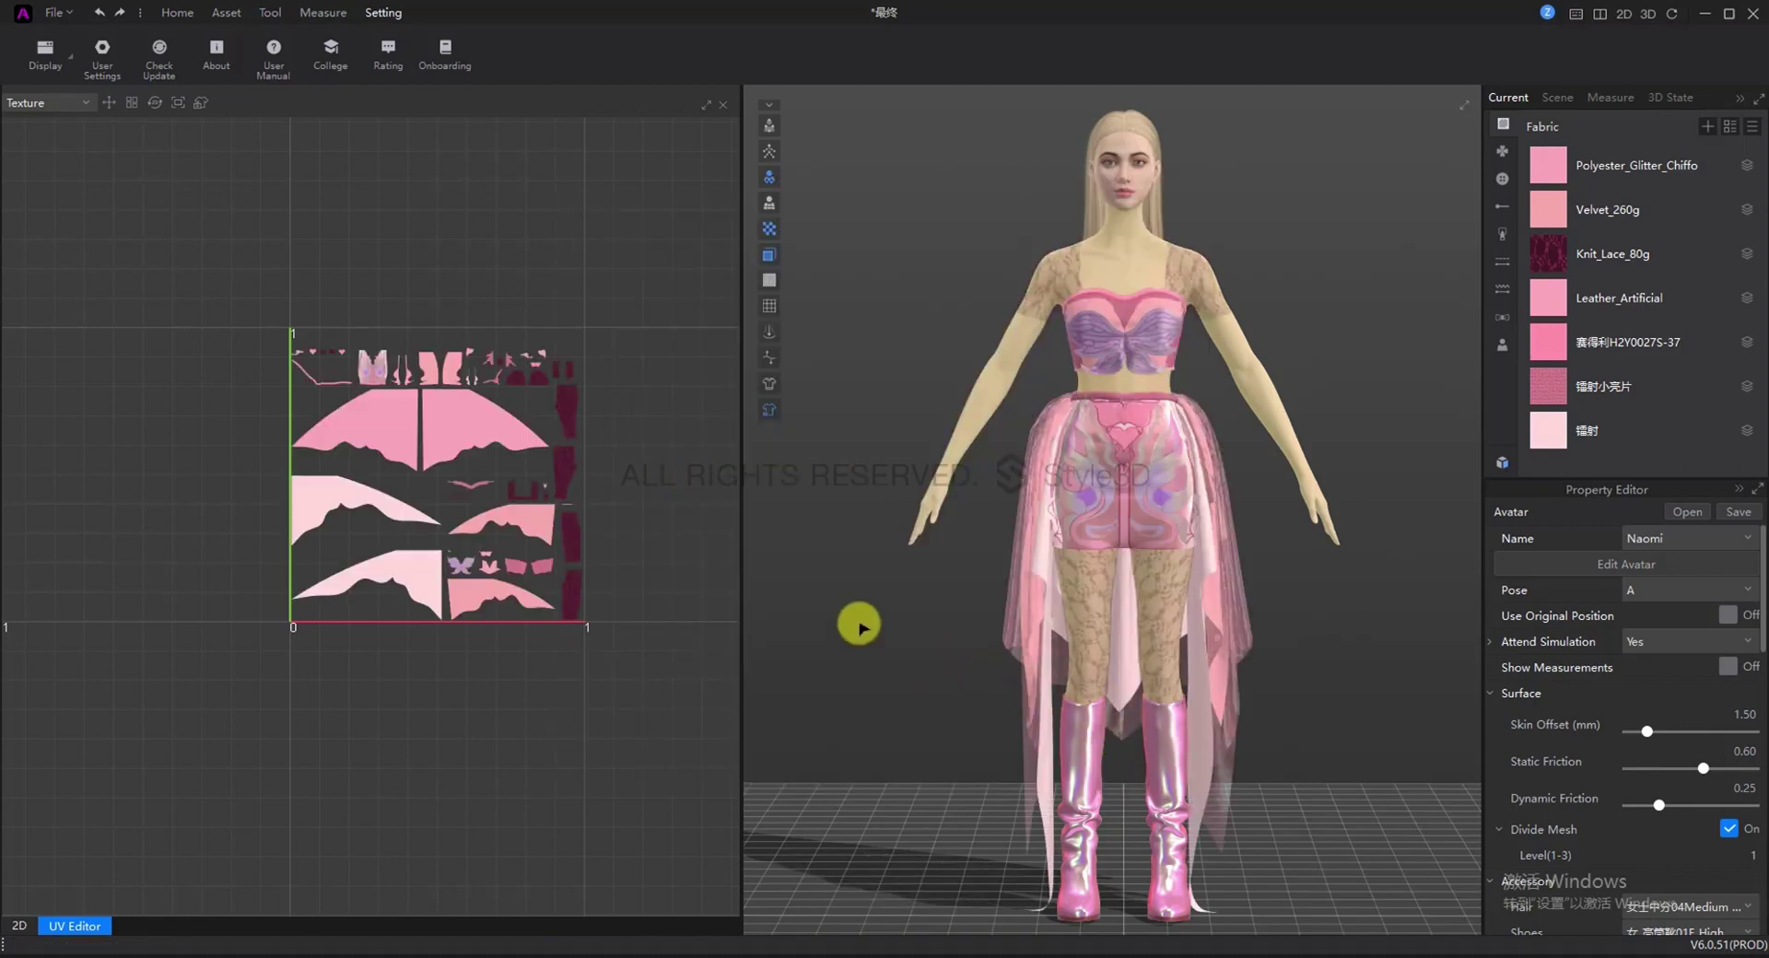
Open the exported model folder in File Explorer, and switch to Mixamo in the browser
left_click(1704, 15)
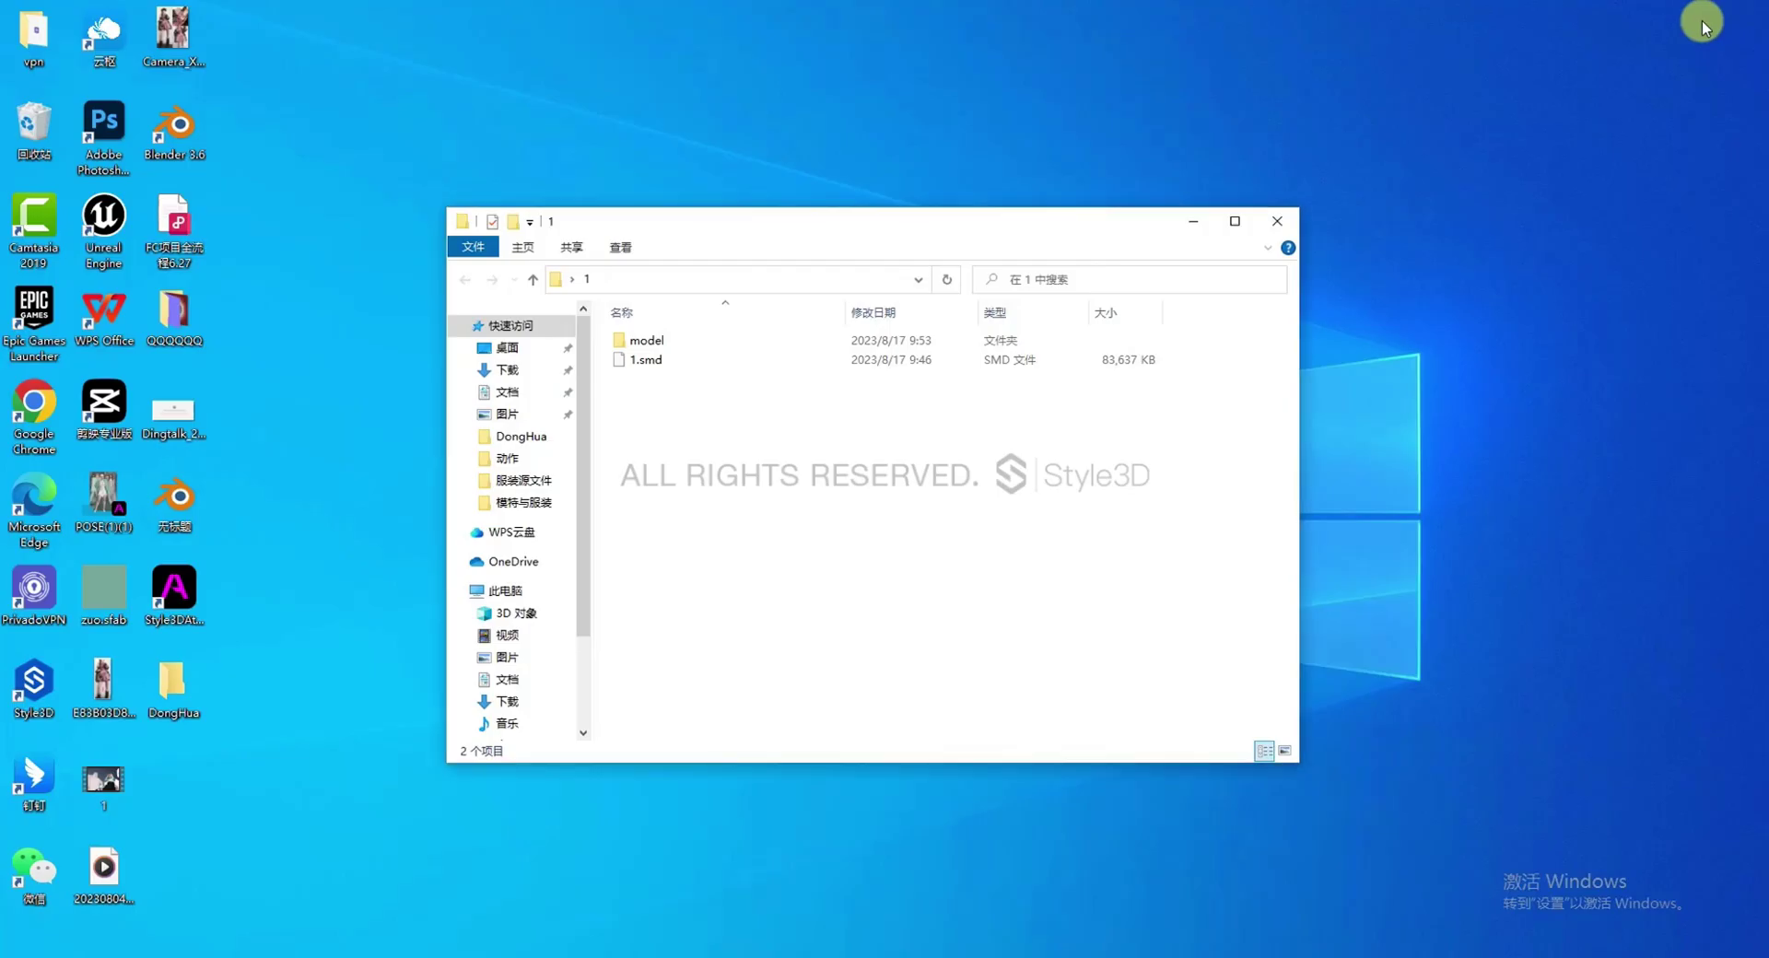
double_click(758, 341)
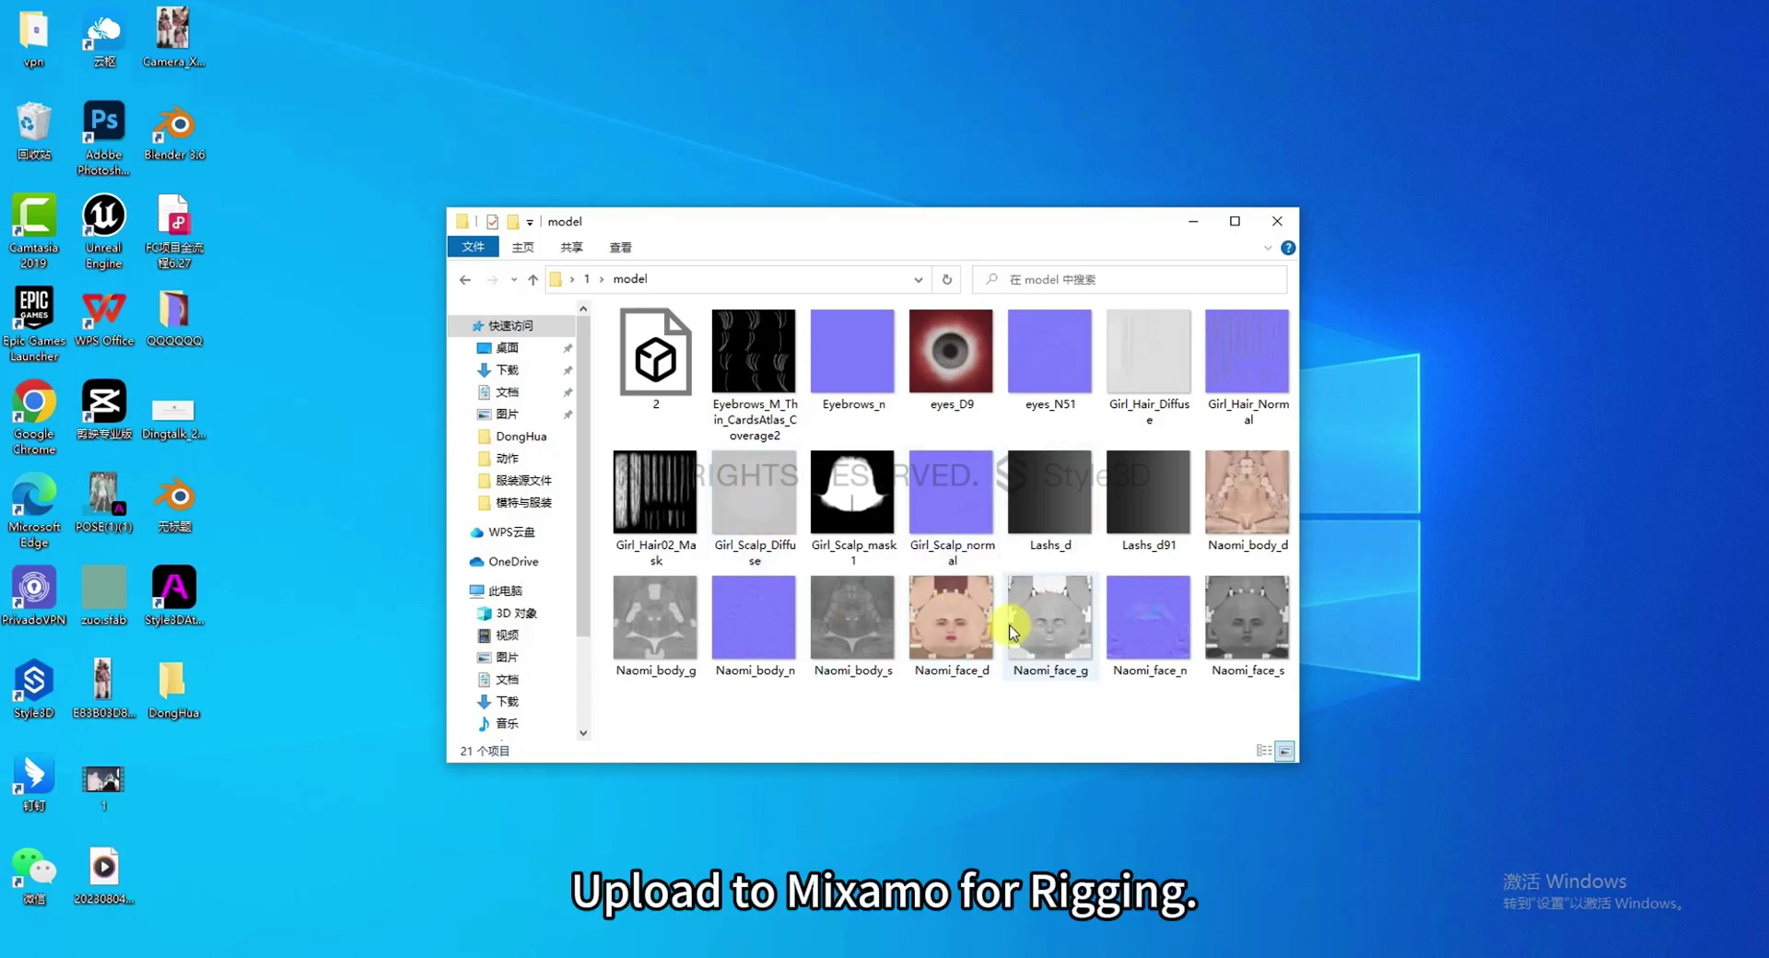
left_click(405, 949)
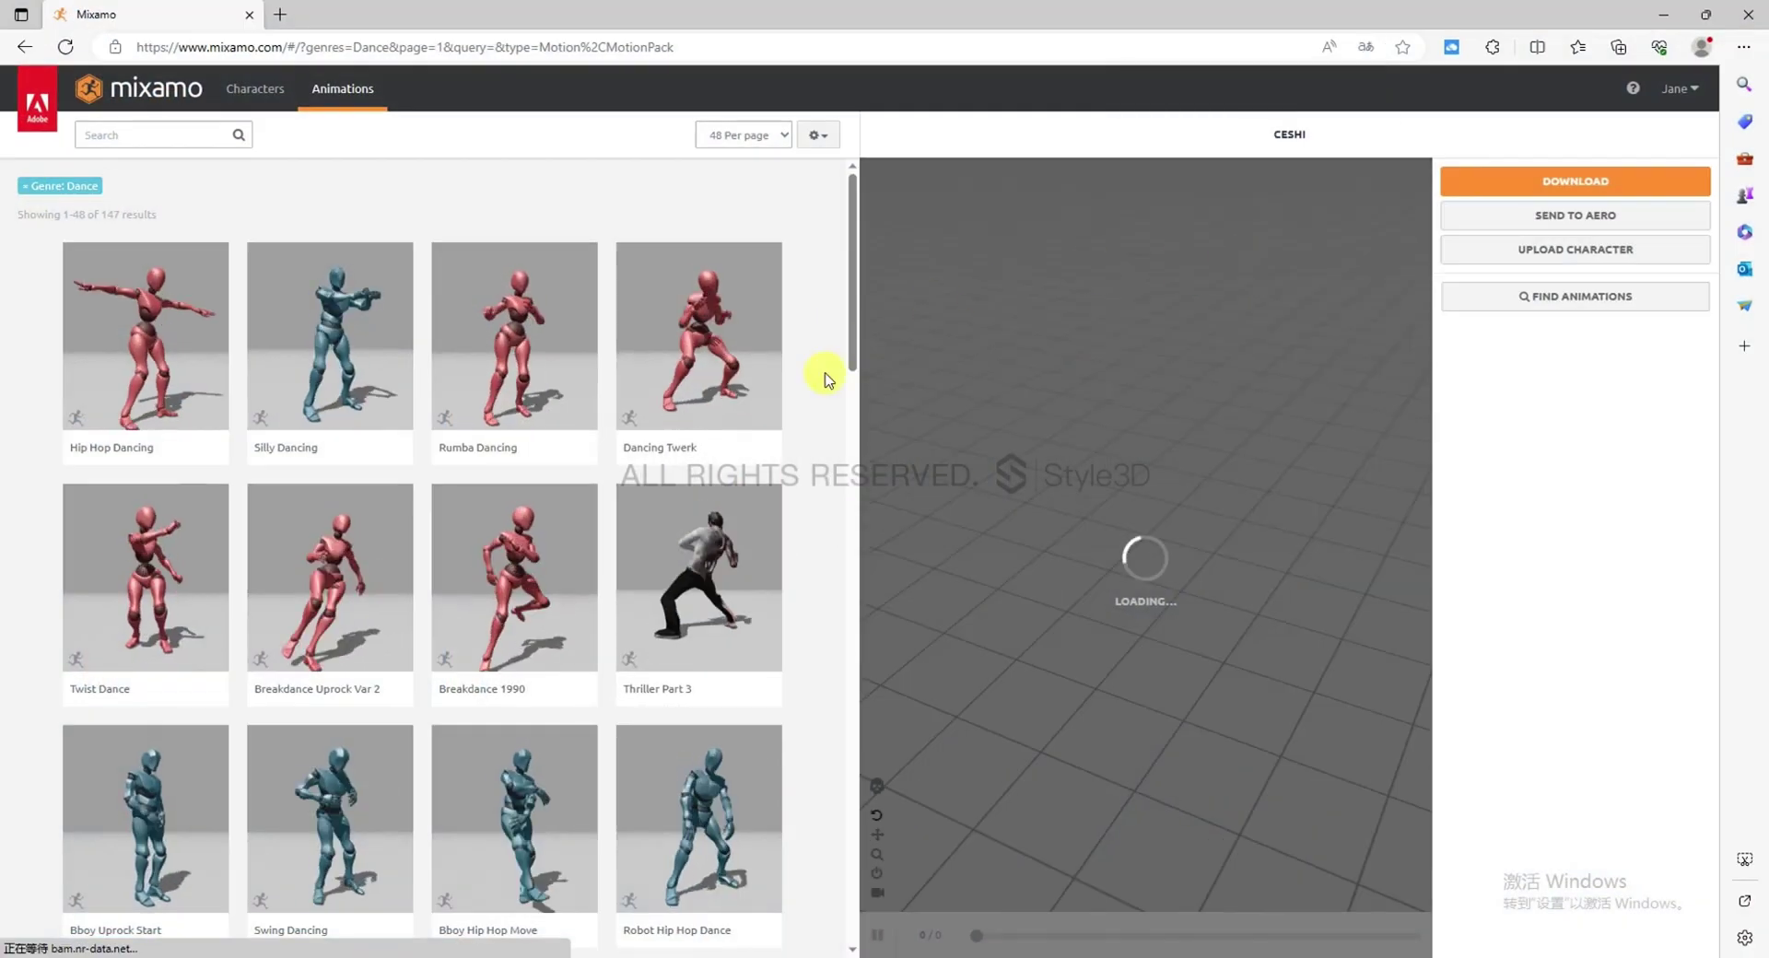
Upload the avatar file 2 from the model folder inside the desktop folder 1 as a new Mixamo character
left_click(1572, 253)
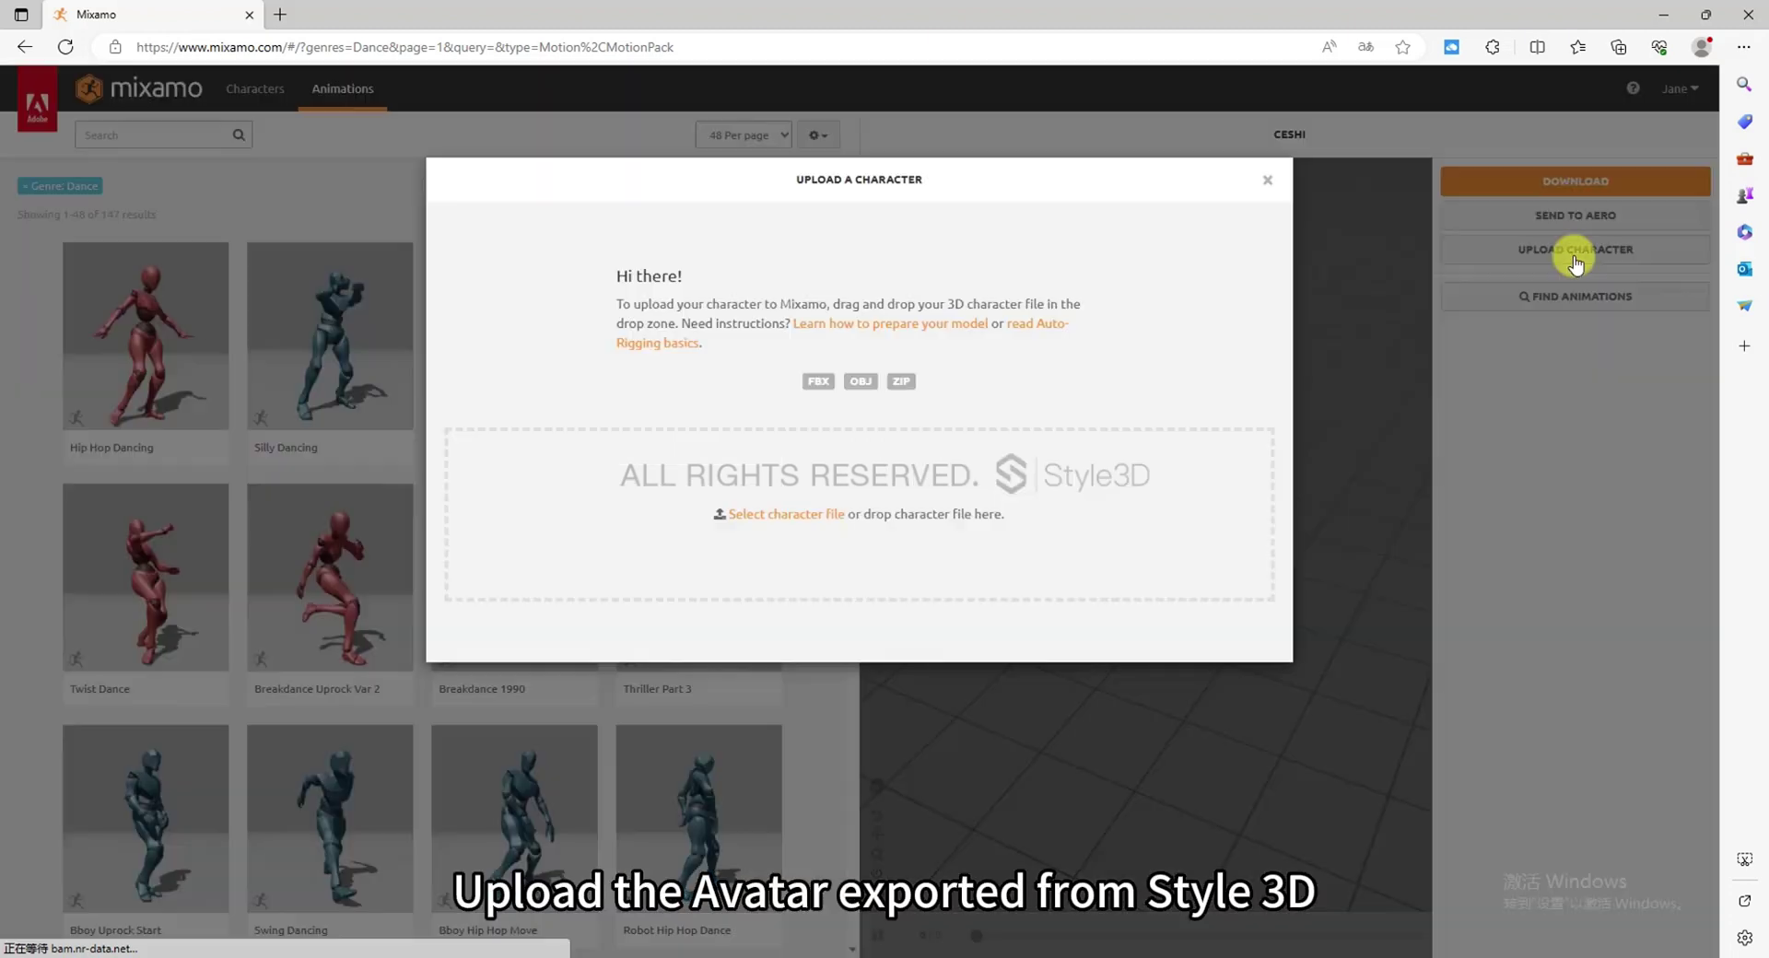
left_click(783, 515)
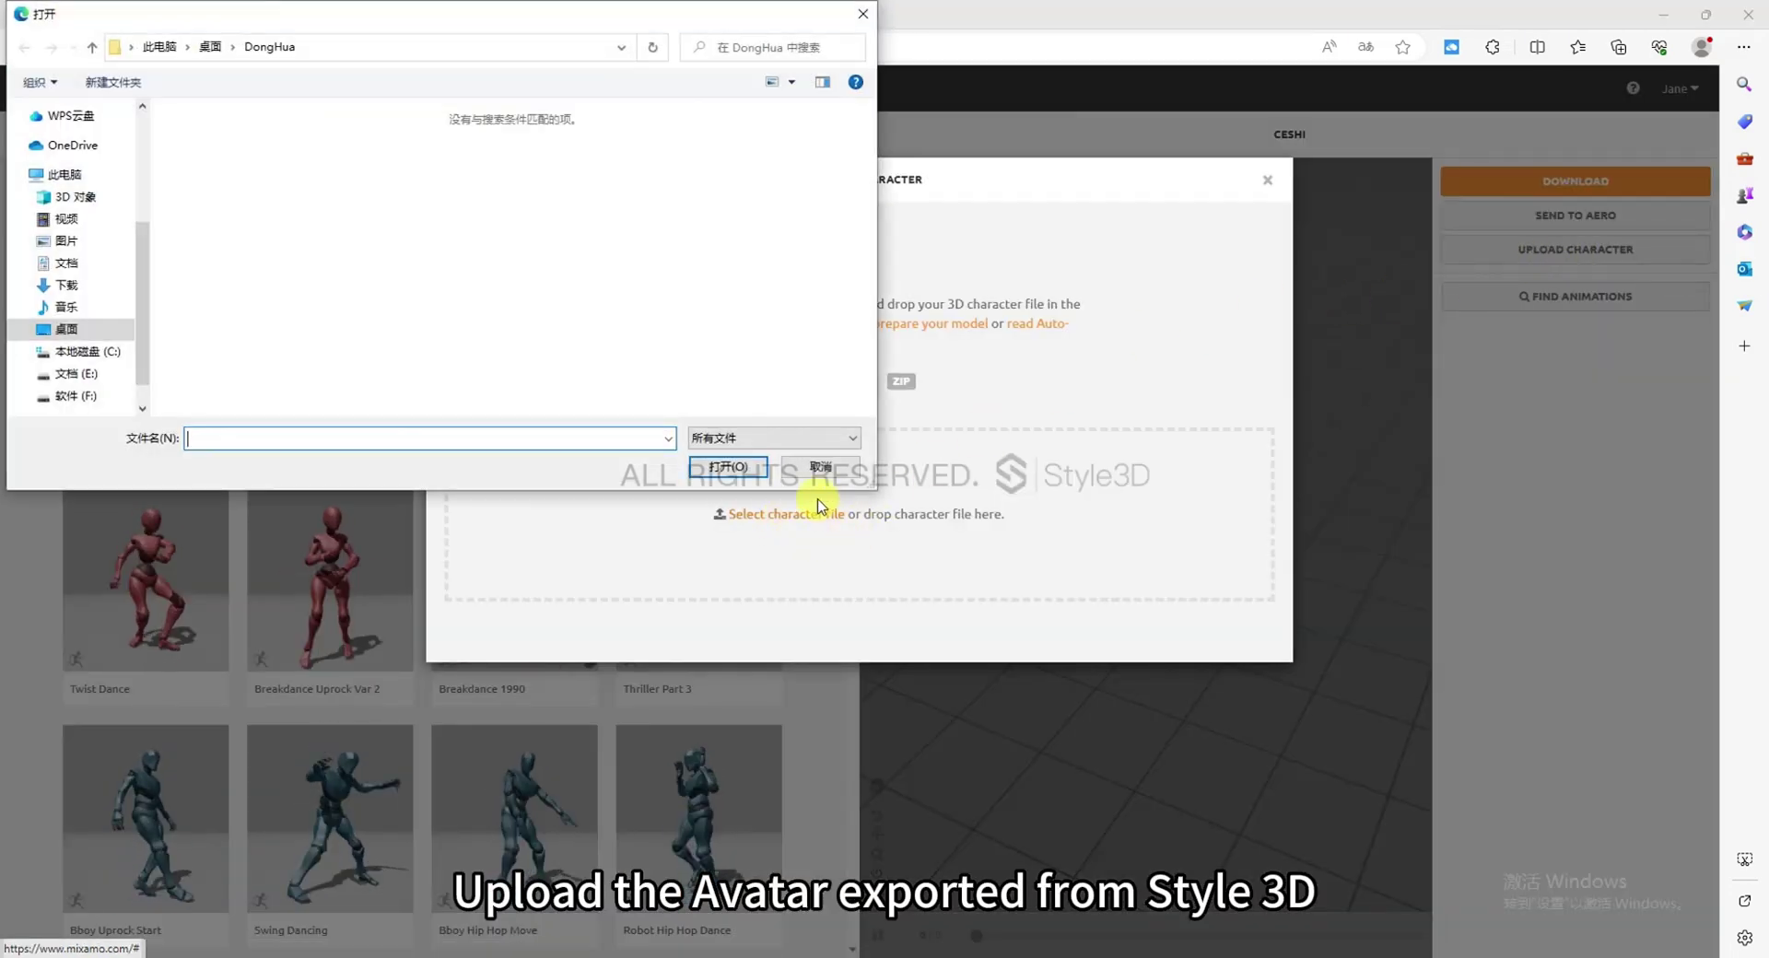
left_click(66, 332)
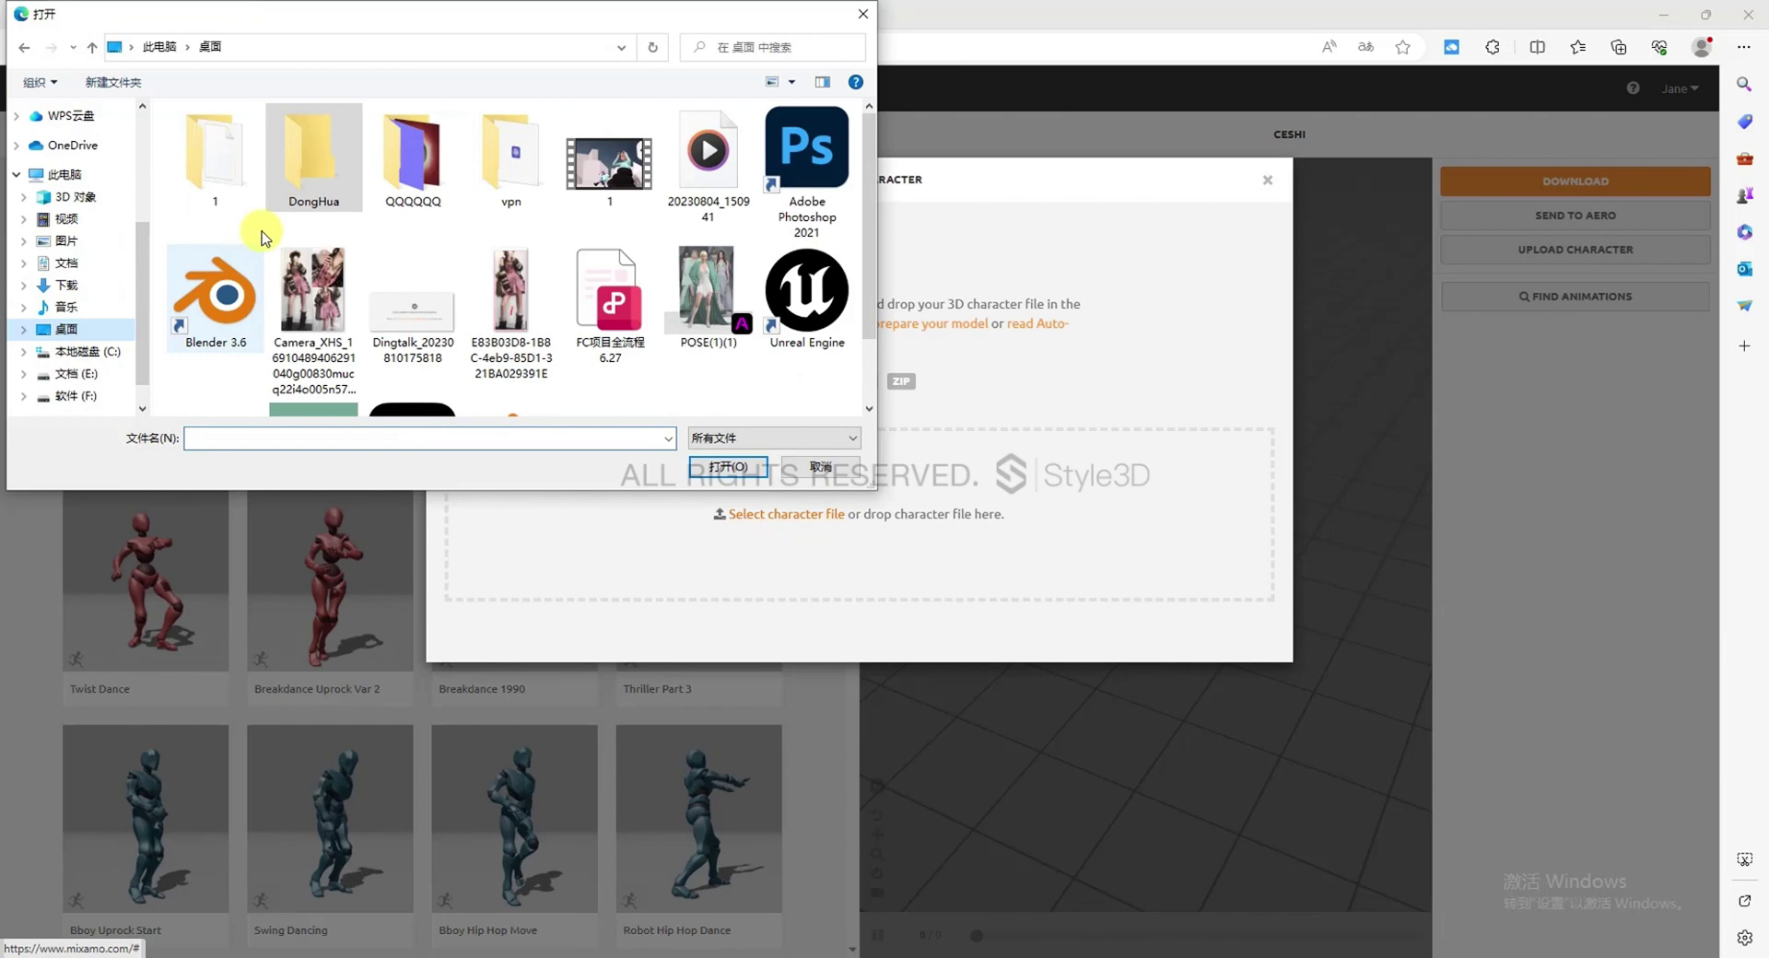
double_click(241, 164)
left_click(249, 140)
double_click(249, 140)
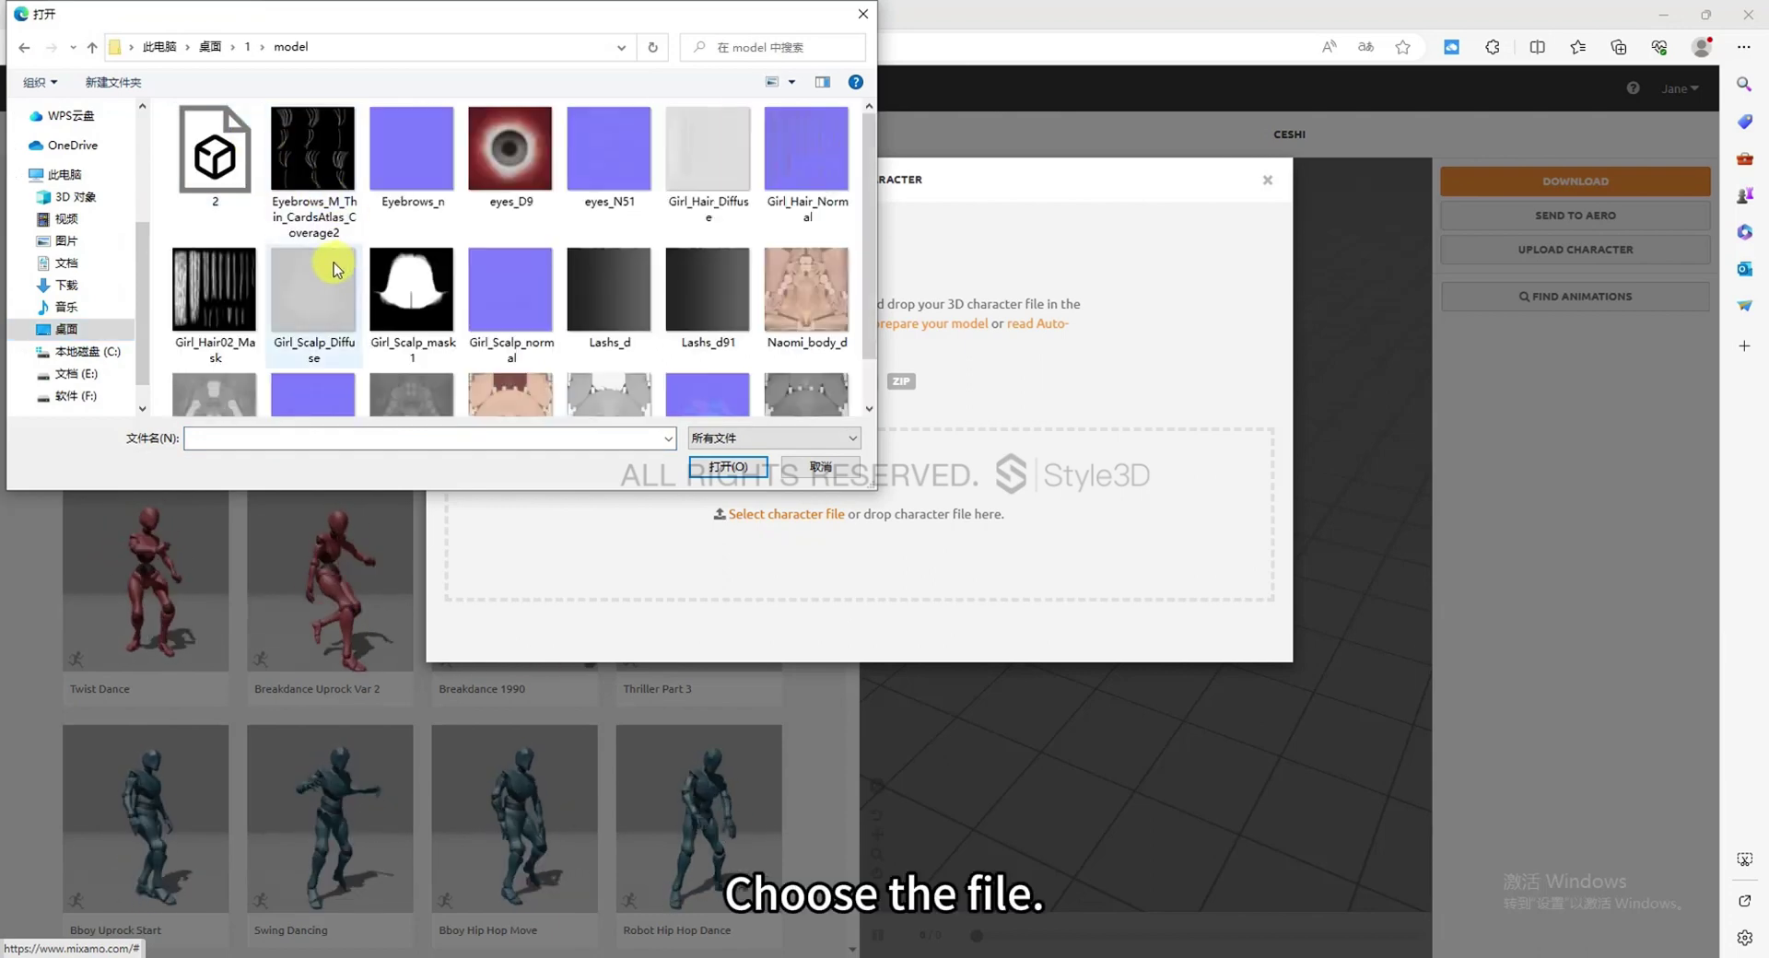
double_click(206, 181)
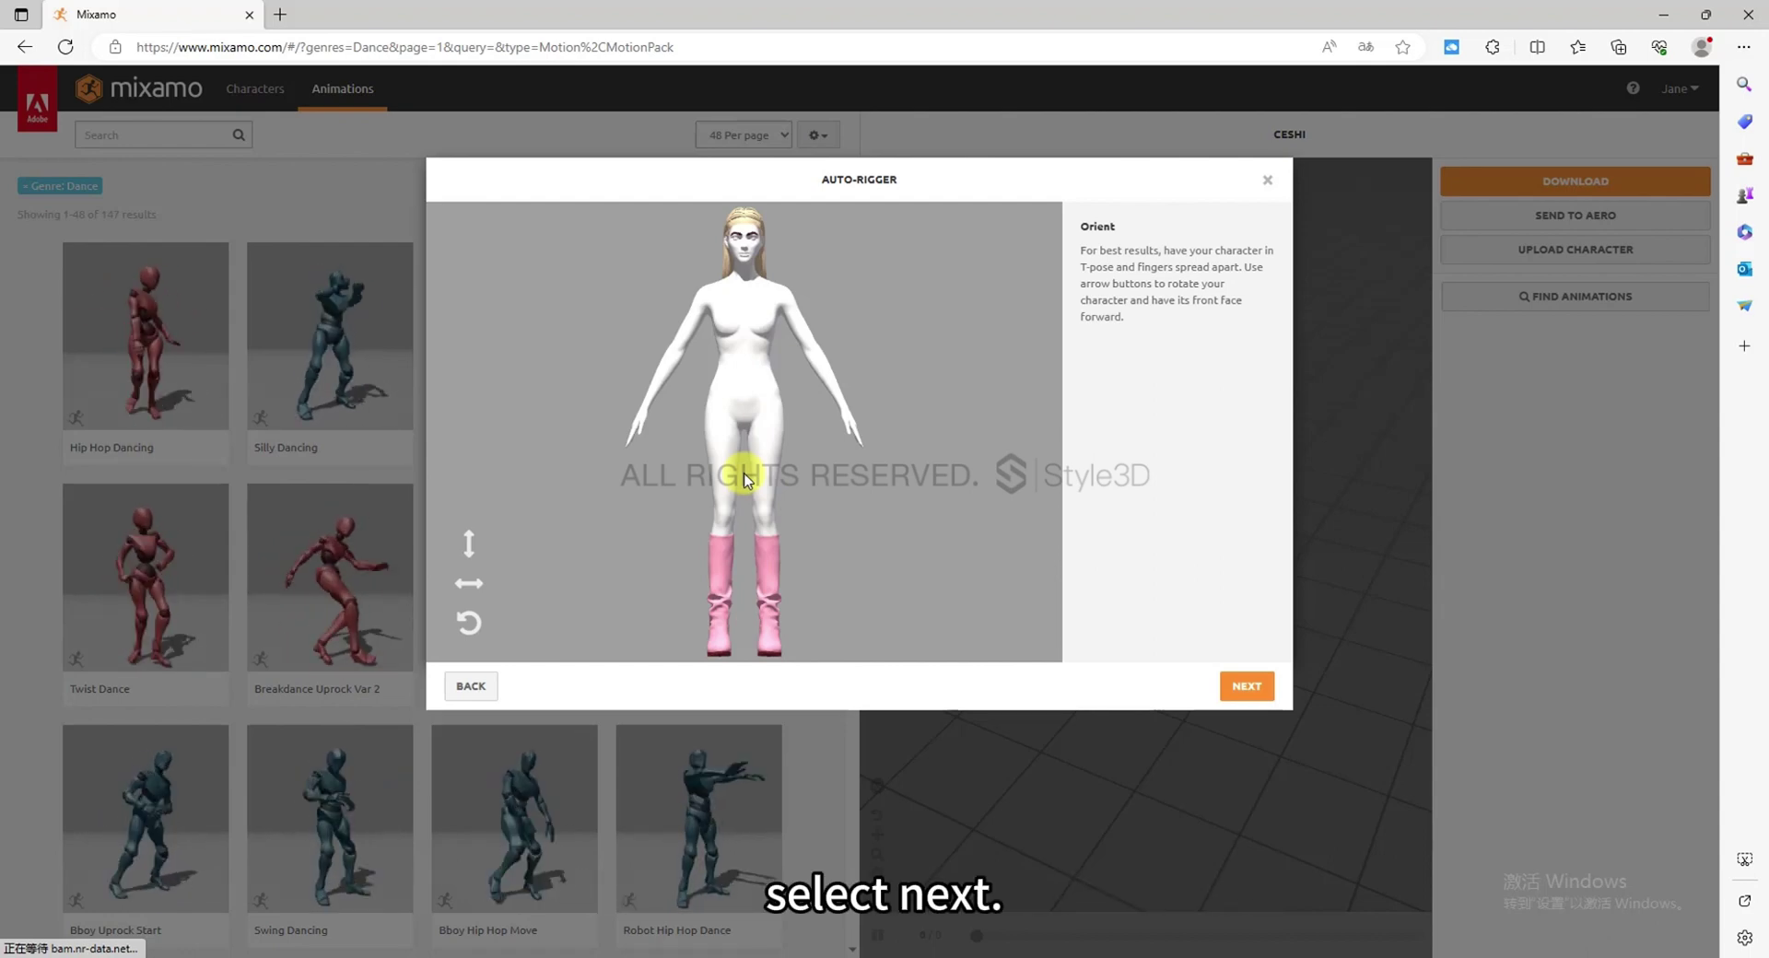
Place the chin, wrist, elbow, knee and groin markers on the avatar with symmetry, and complete the auto-rigging
left_click(1246, 687)
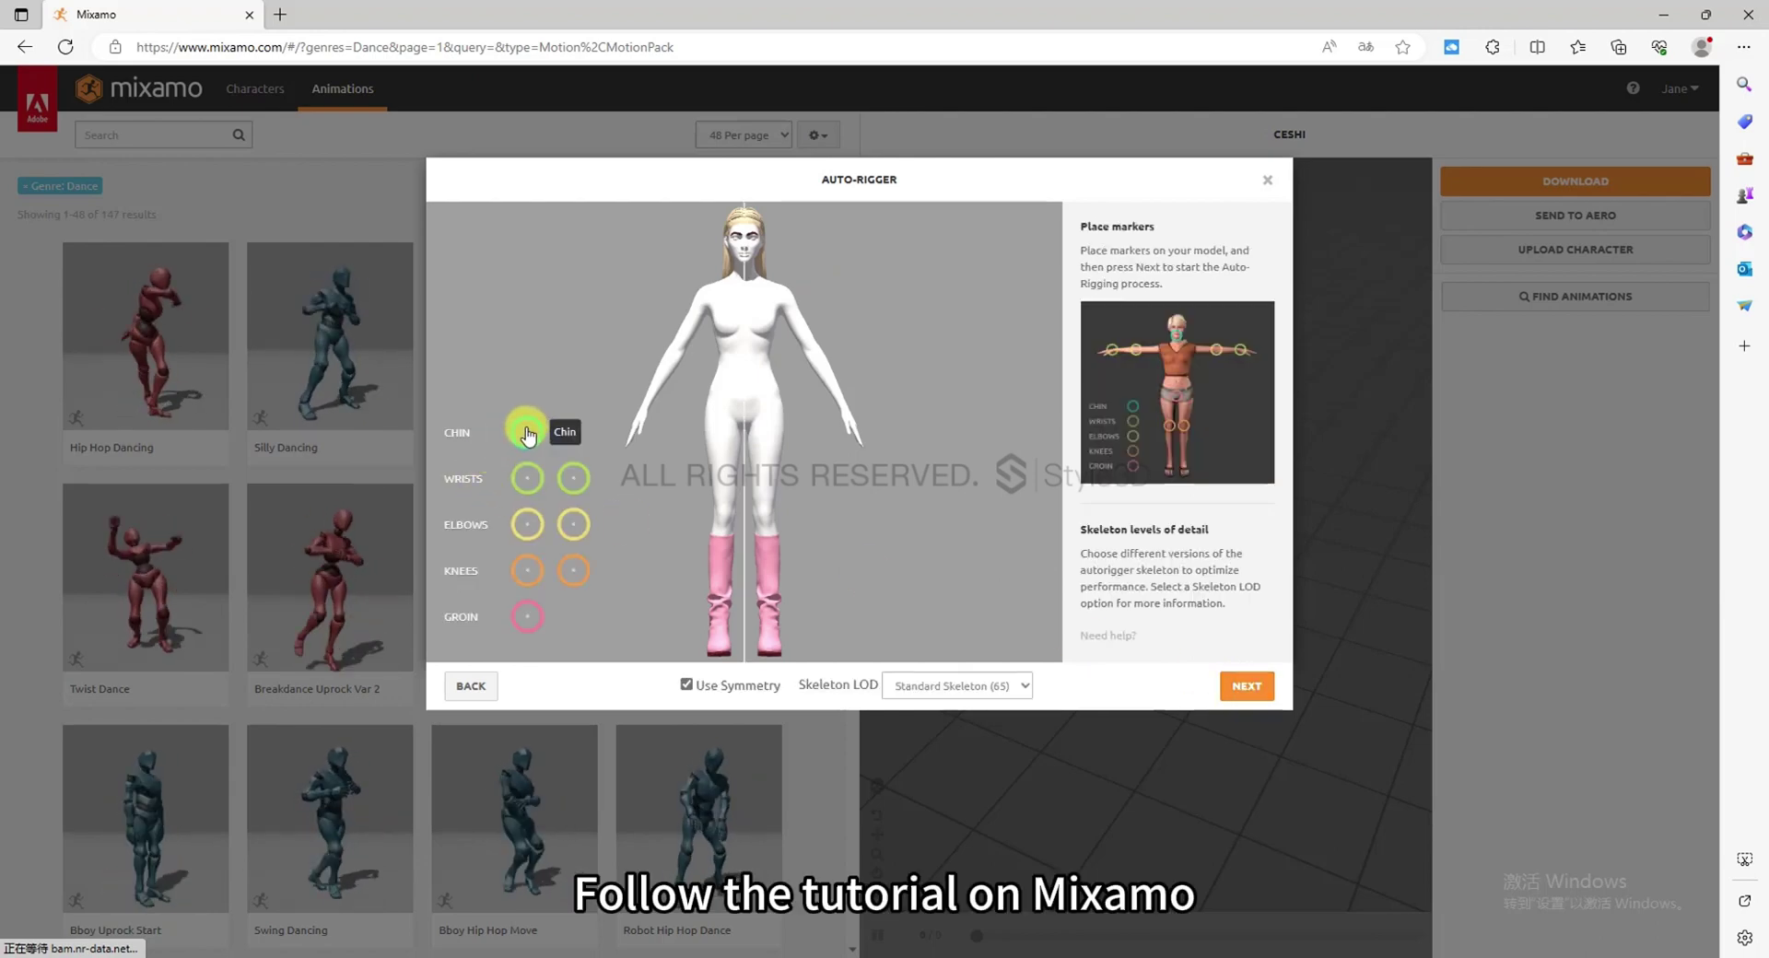
mouse_move(527, 432)
left_mouse_down()
mouse_move(687, 284)
mouse_move(744, 262)
left_mouse_up()
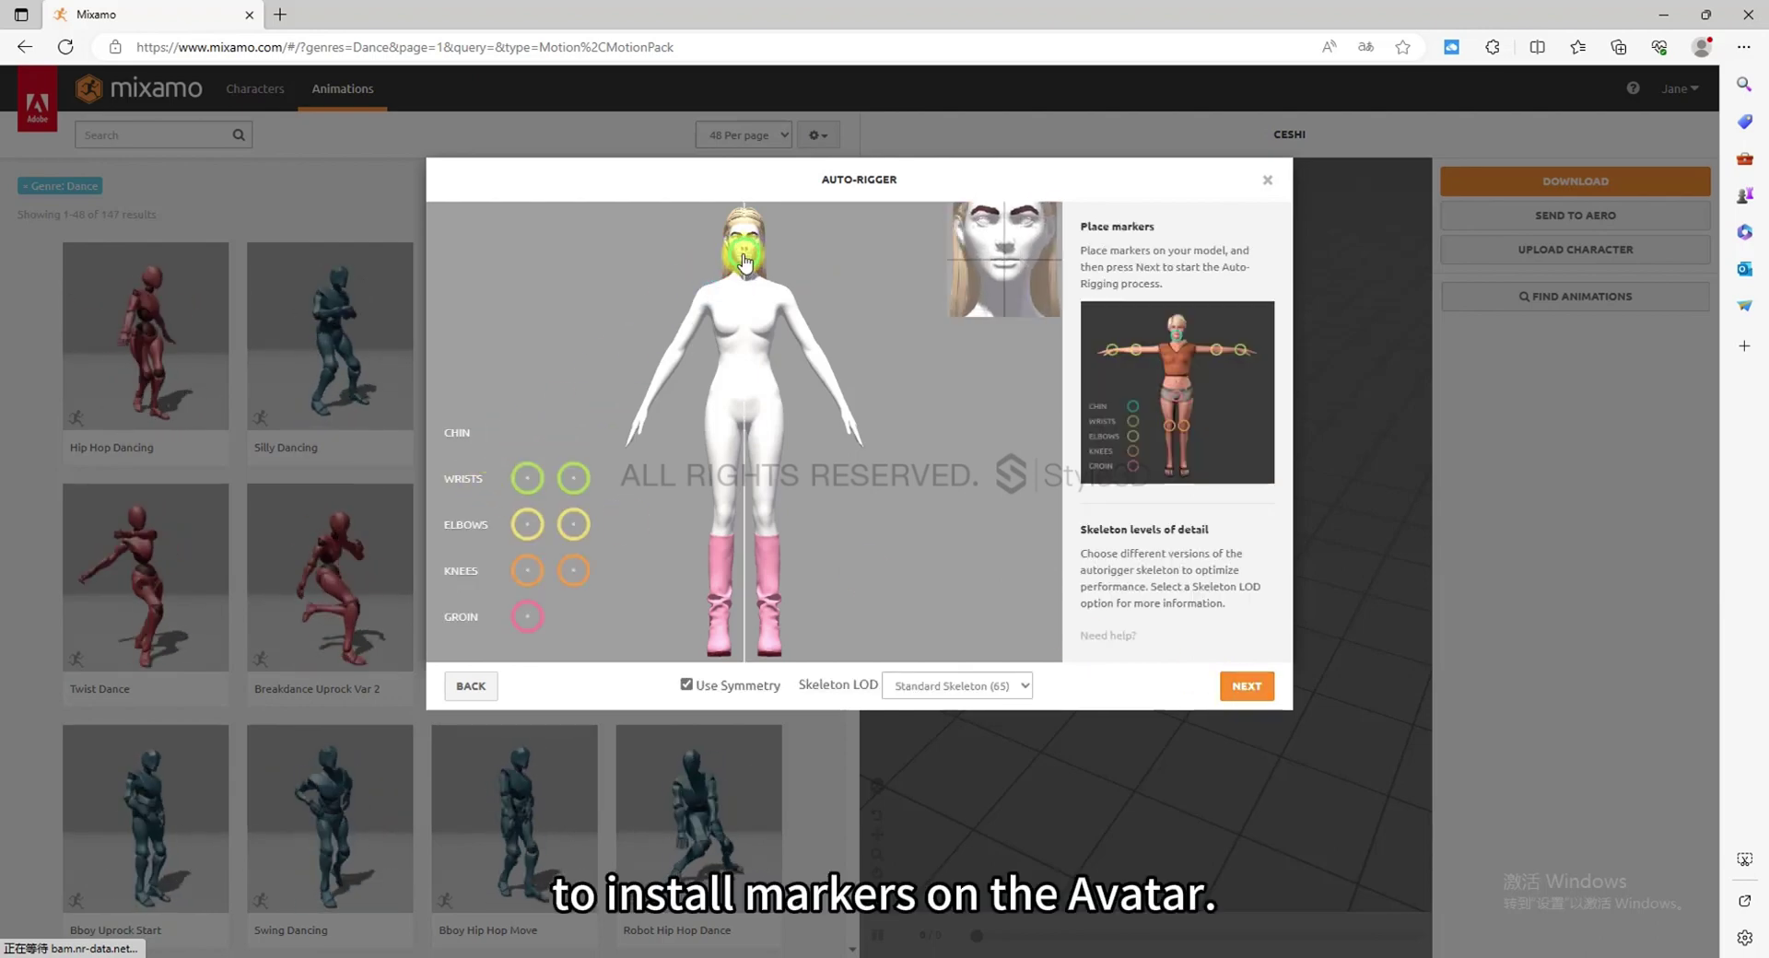
mouse_move(527, 478)
left_mouse_down()
mouse_move(639, 465)
mouse_move(647, 412)
left_mouse_up()
mouse_move(527, 524)
left_mouse_down()
mouse_move(562, 520)
mouse_move(679, 349)
left_mouse_up()
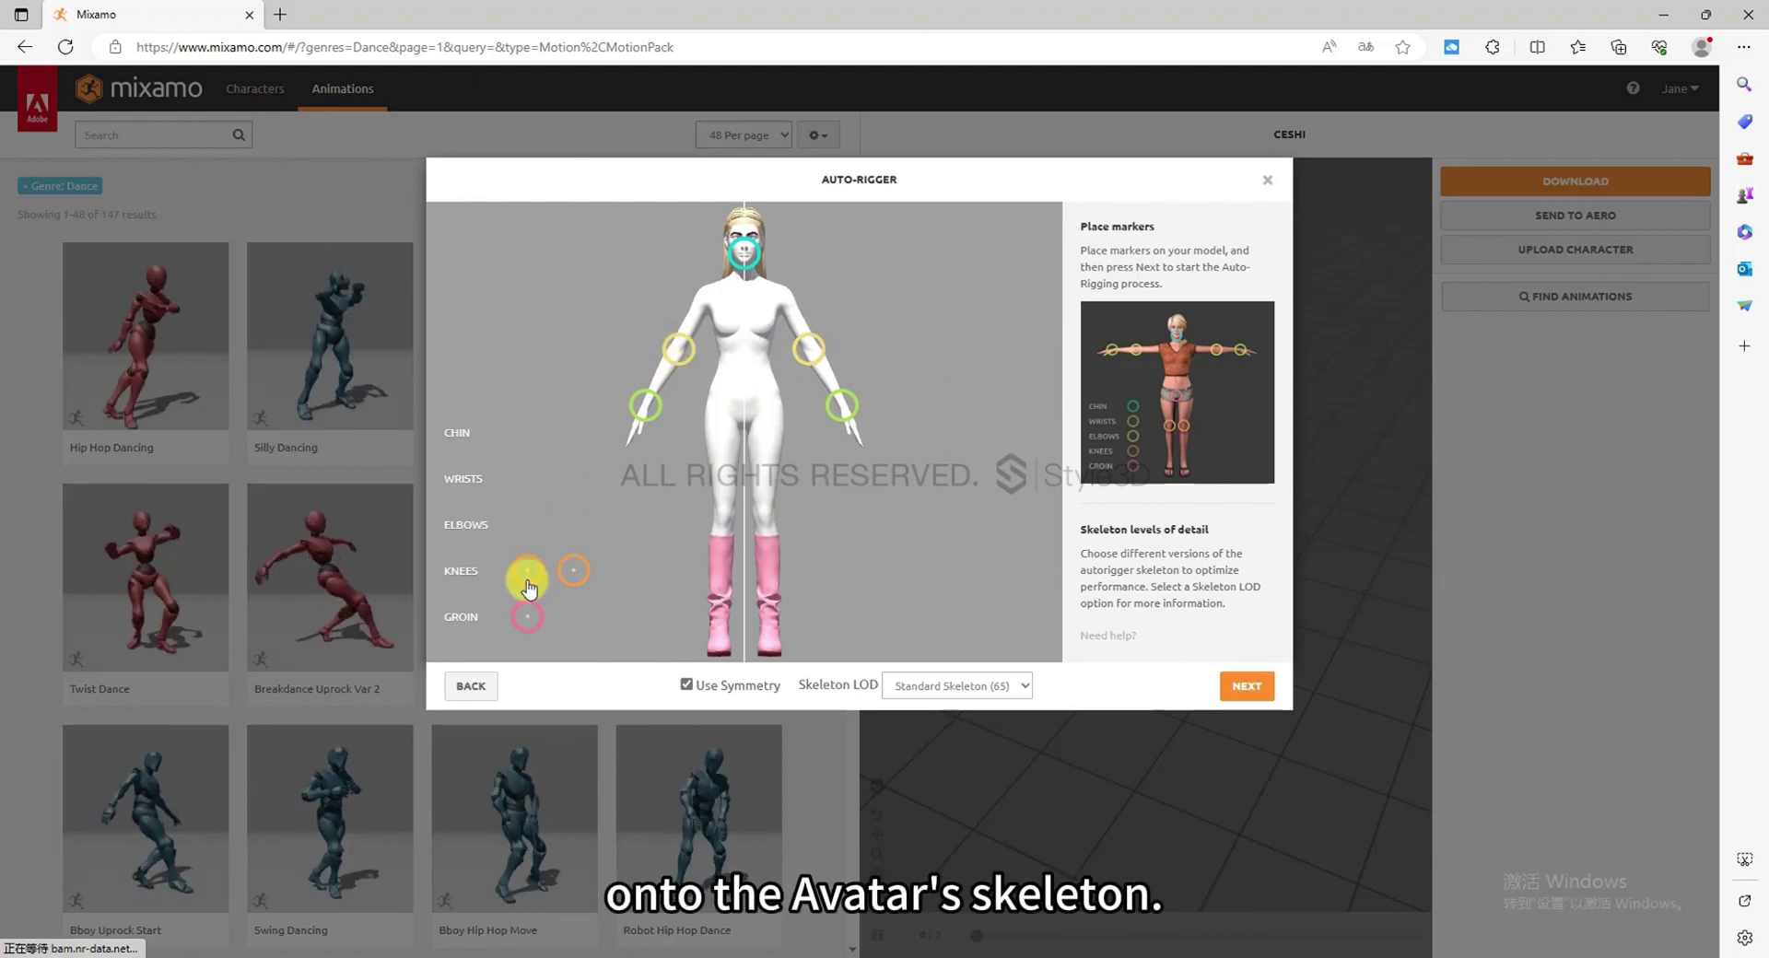
mouse_move(528, 588)
left_mouse_down()
mouse_move(590, 528)
mouse_move(700, 489)
mouse_move(728, 521)
left_mouse_up()
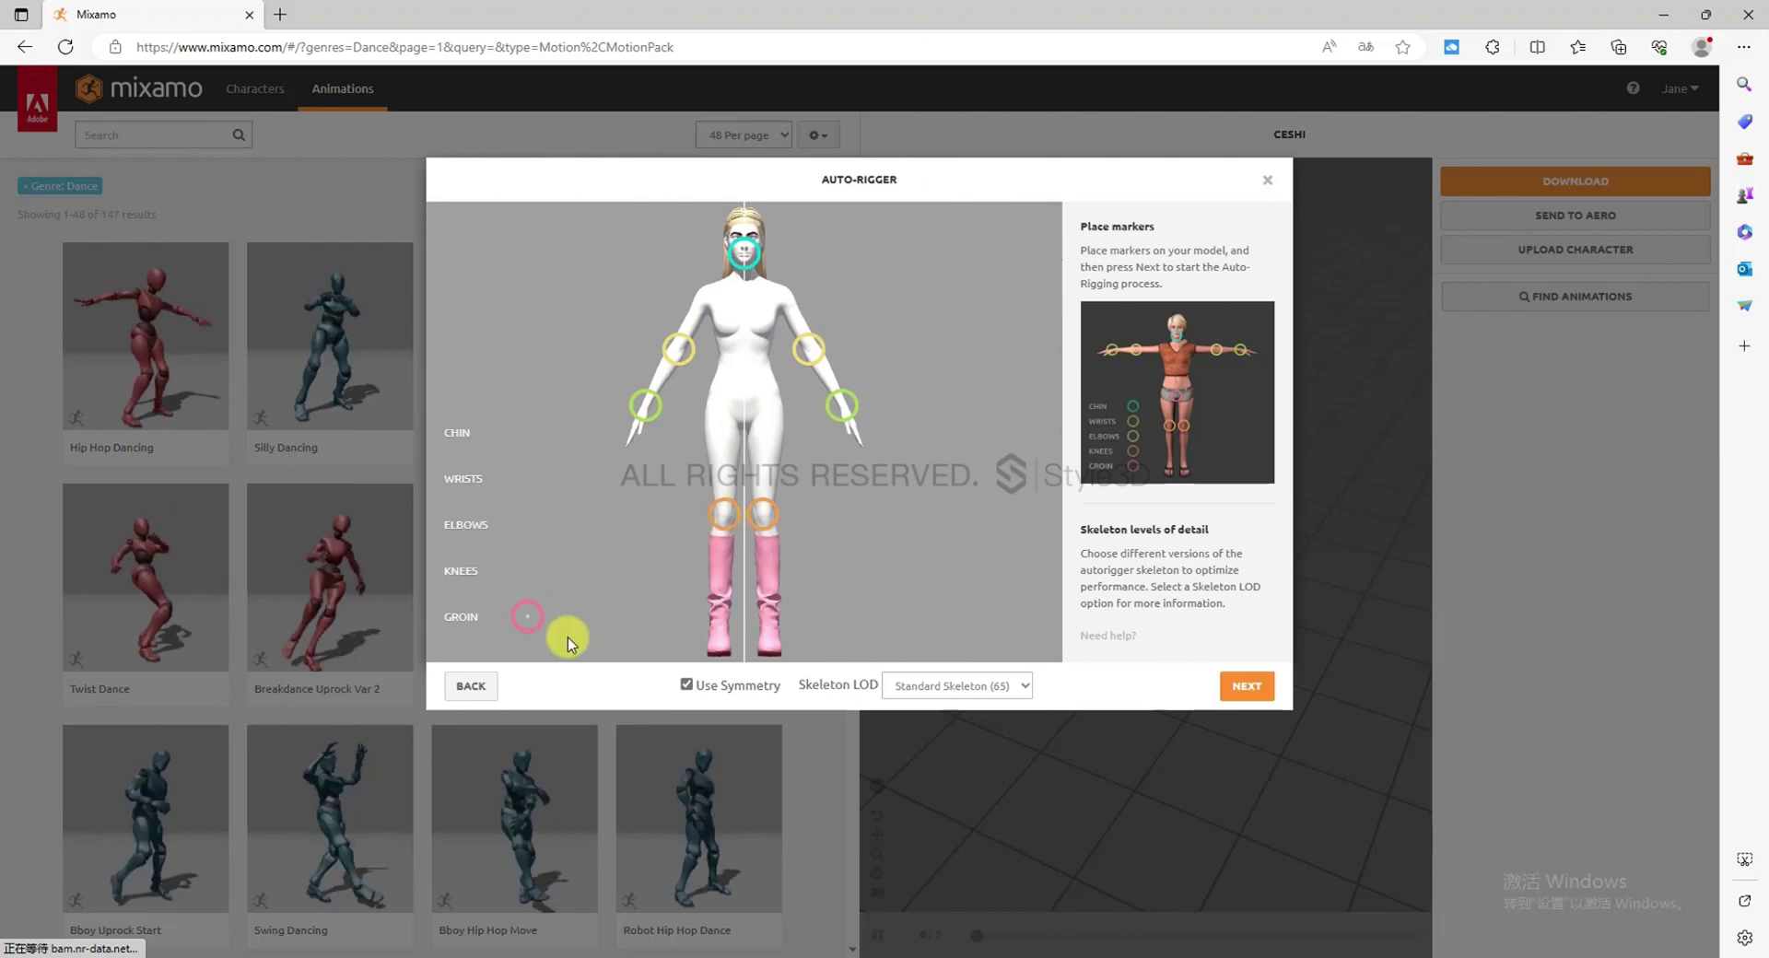
left_click_drag(526, 625, 744, 416)
left_click(1247, 686)
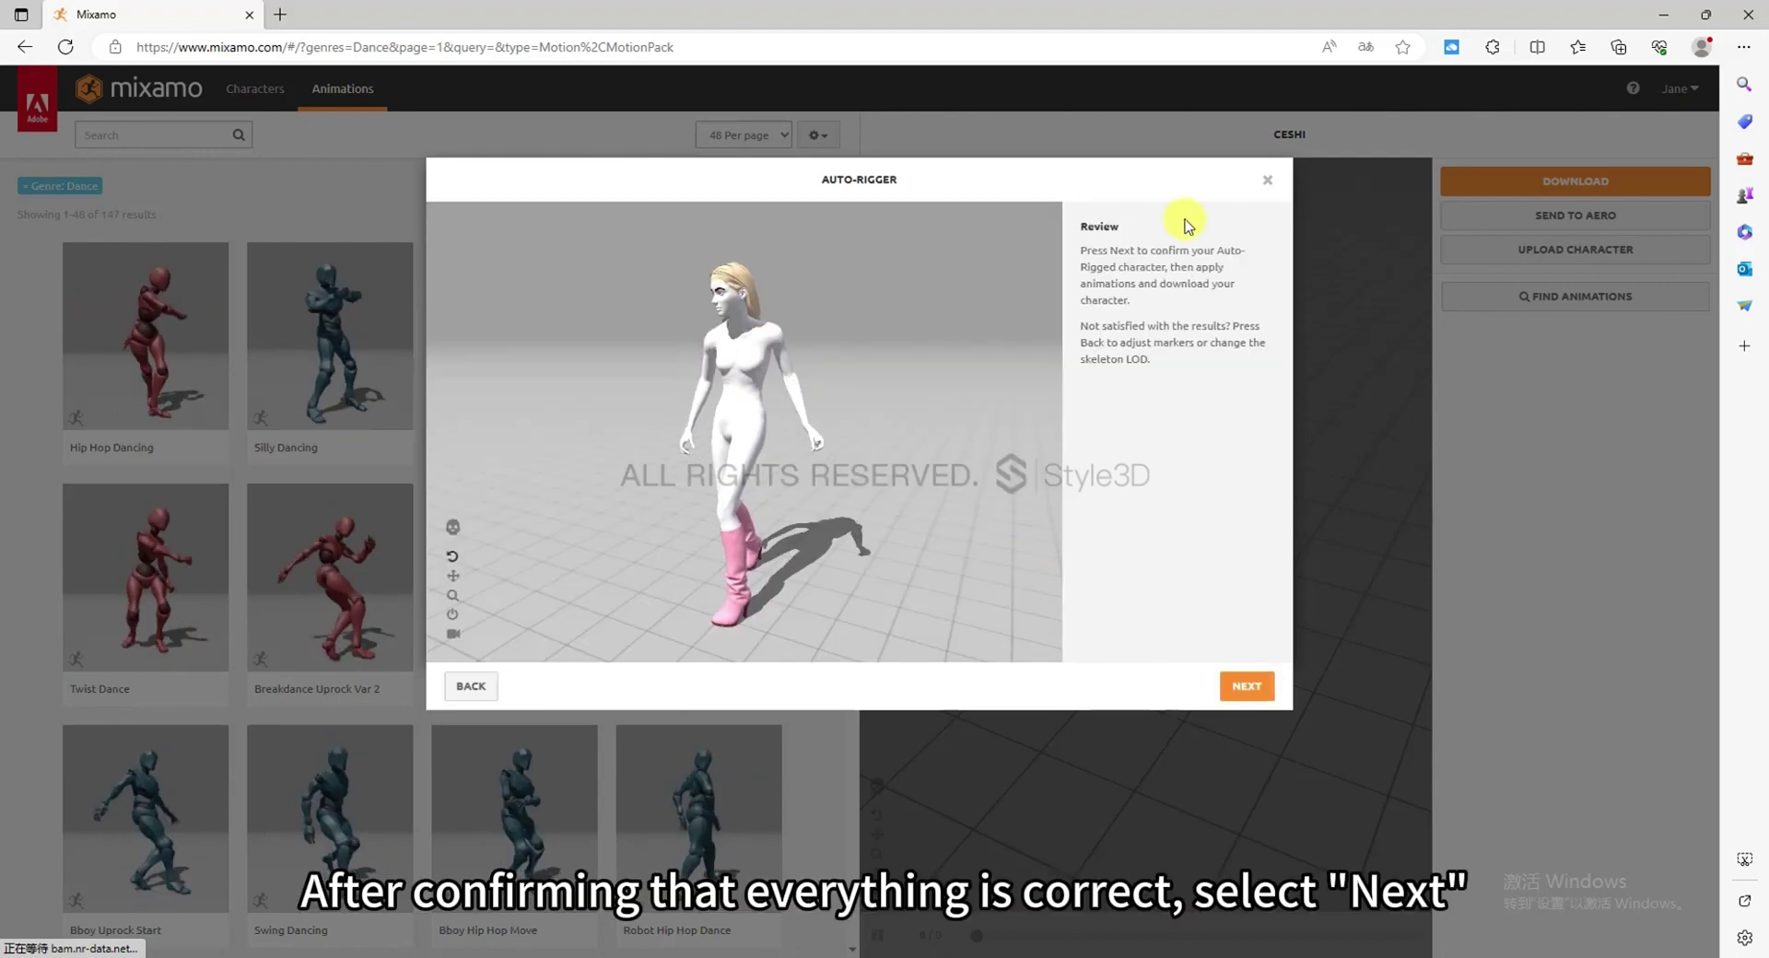
left_click(1244, 686)
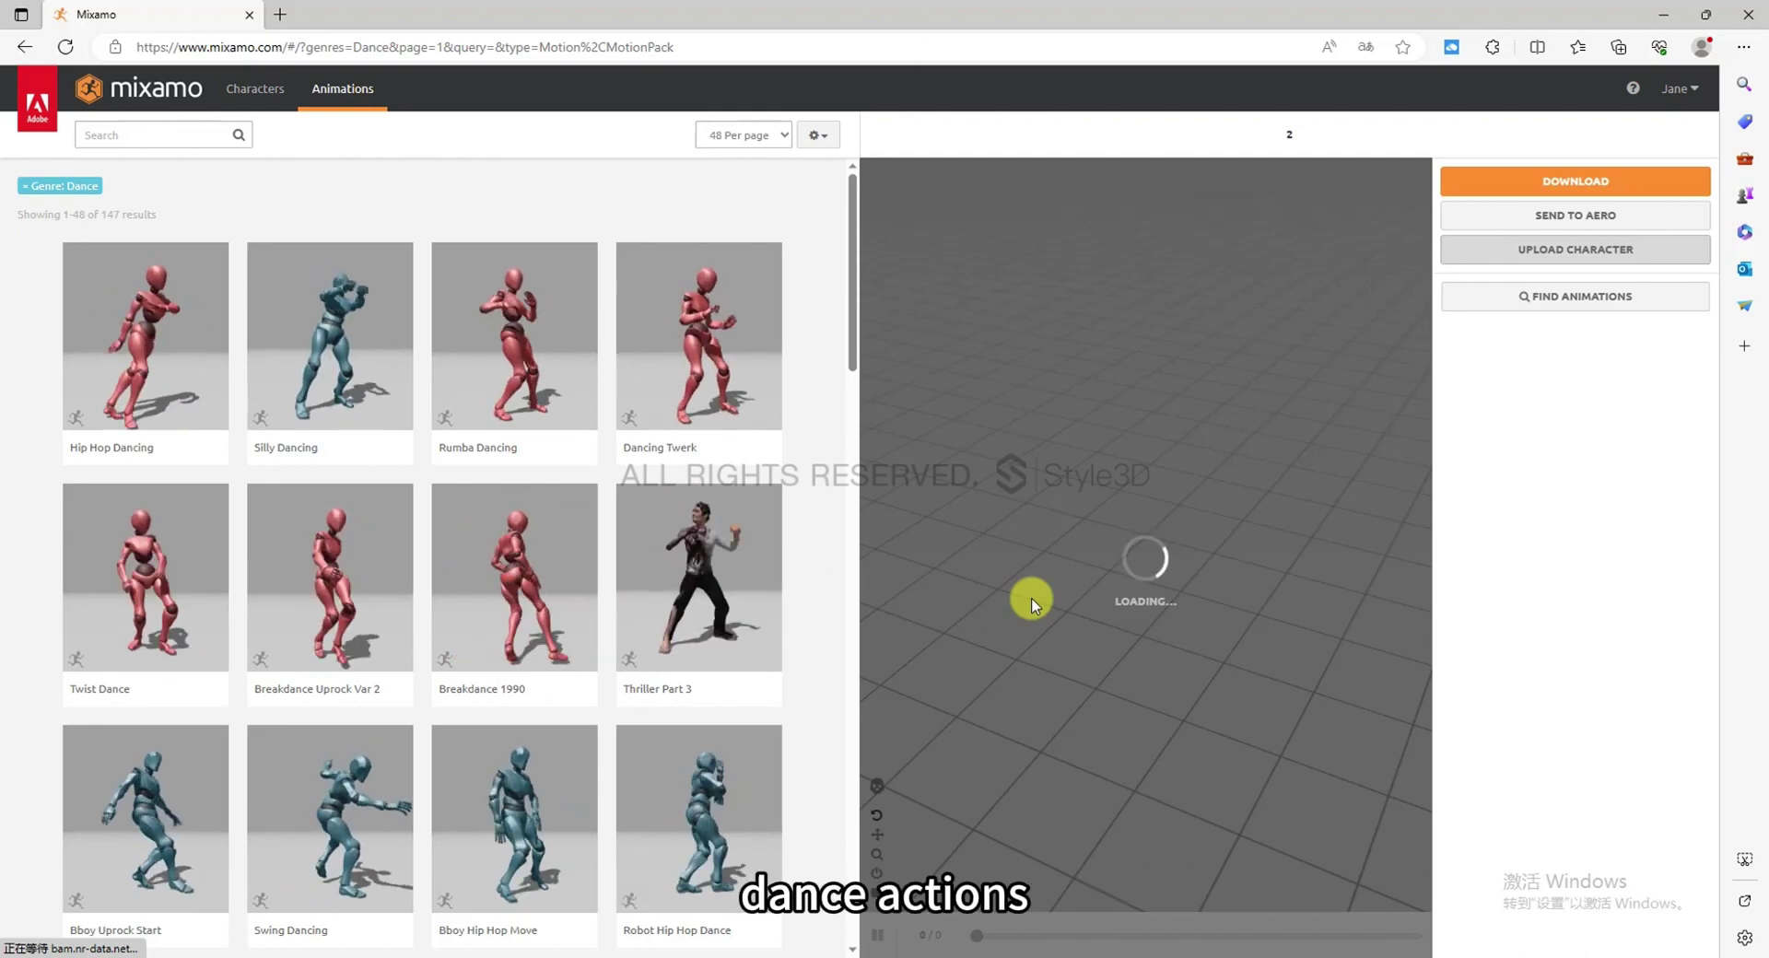
Search the dance animations for SAMBA and apply the second Samba Dancing in the second row to the avatar
left_click(173, 138)
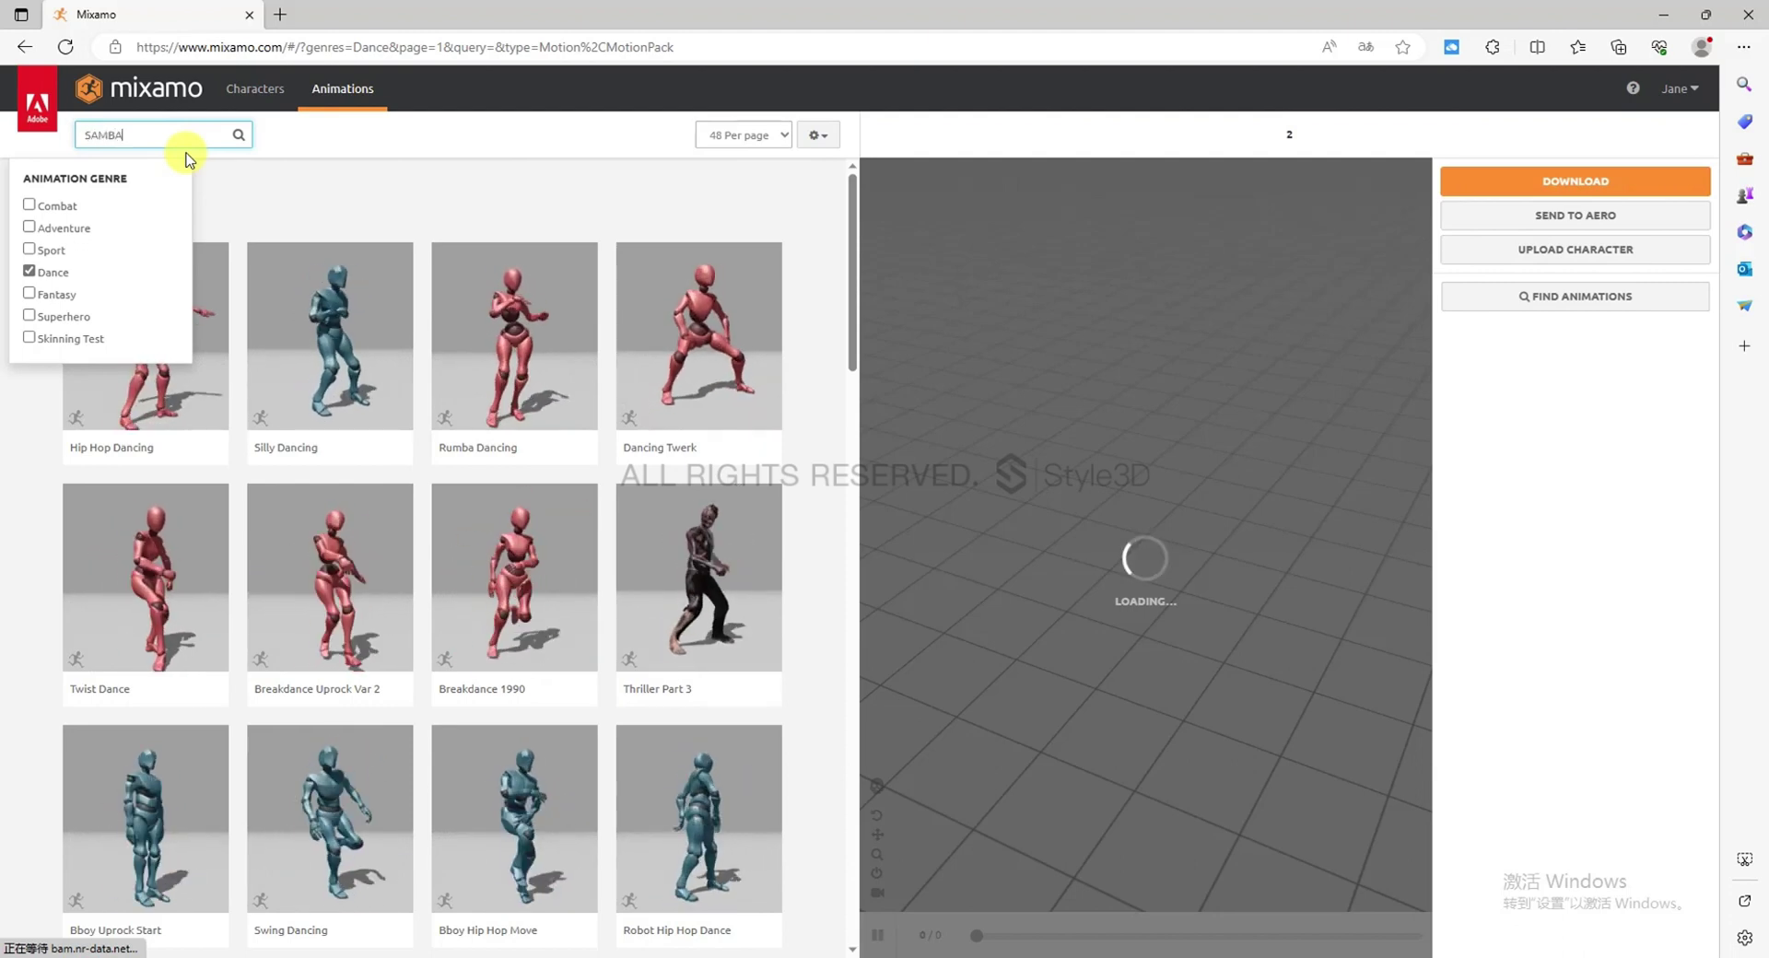
key("Return")
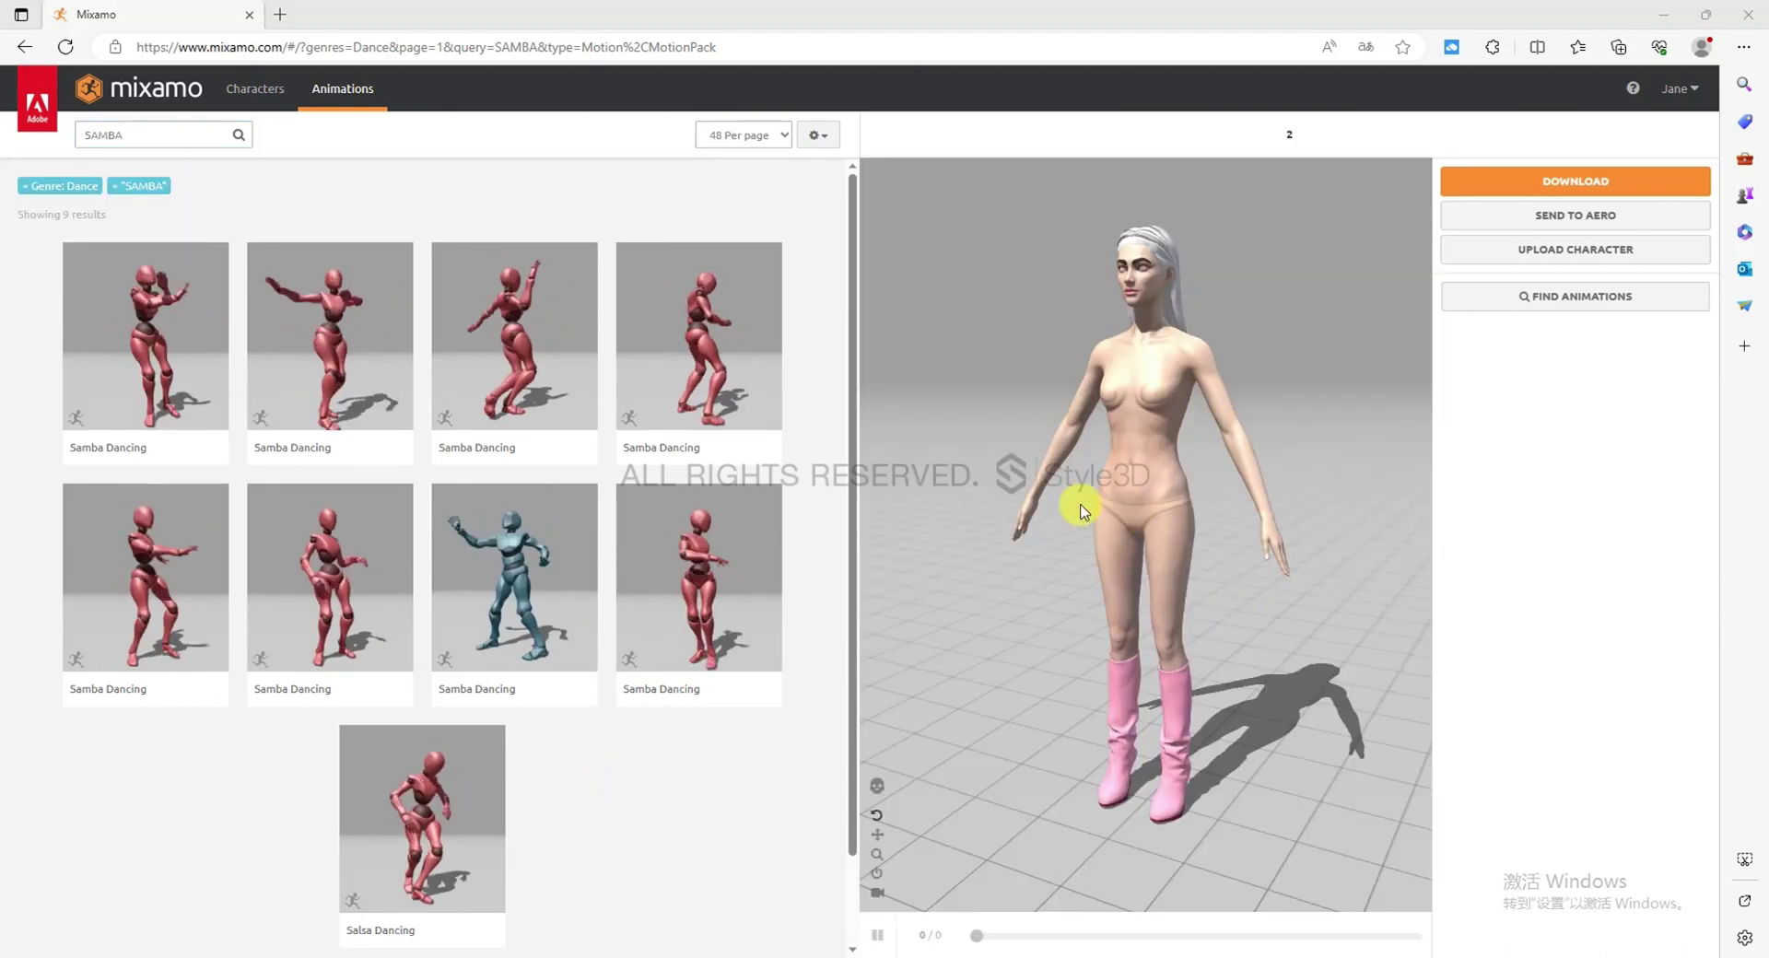
left_click(327, 607)
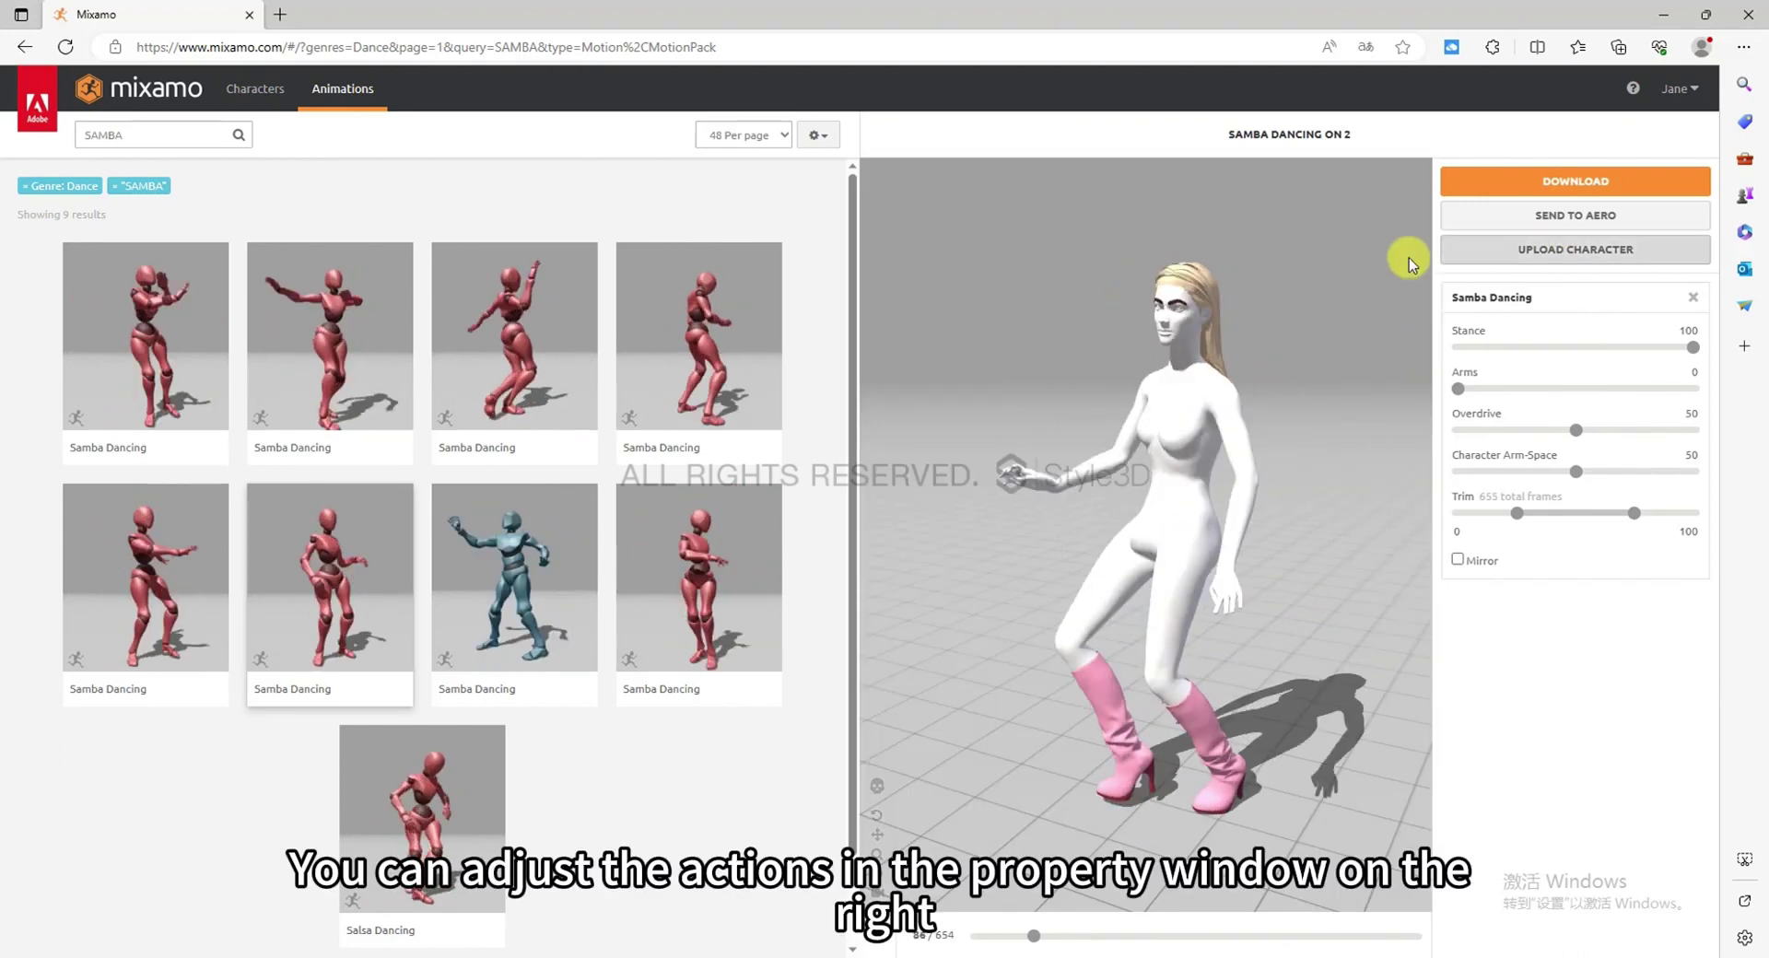
Set the dance's Overdrive to 20 and extend its Trim range to -50 through 150
left_click(1694, 349)
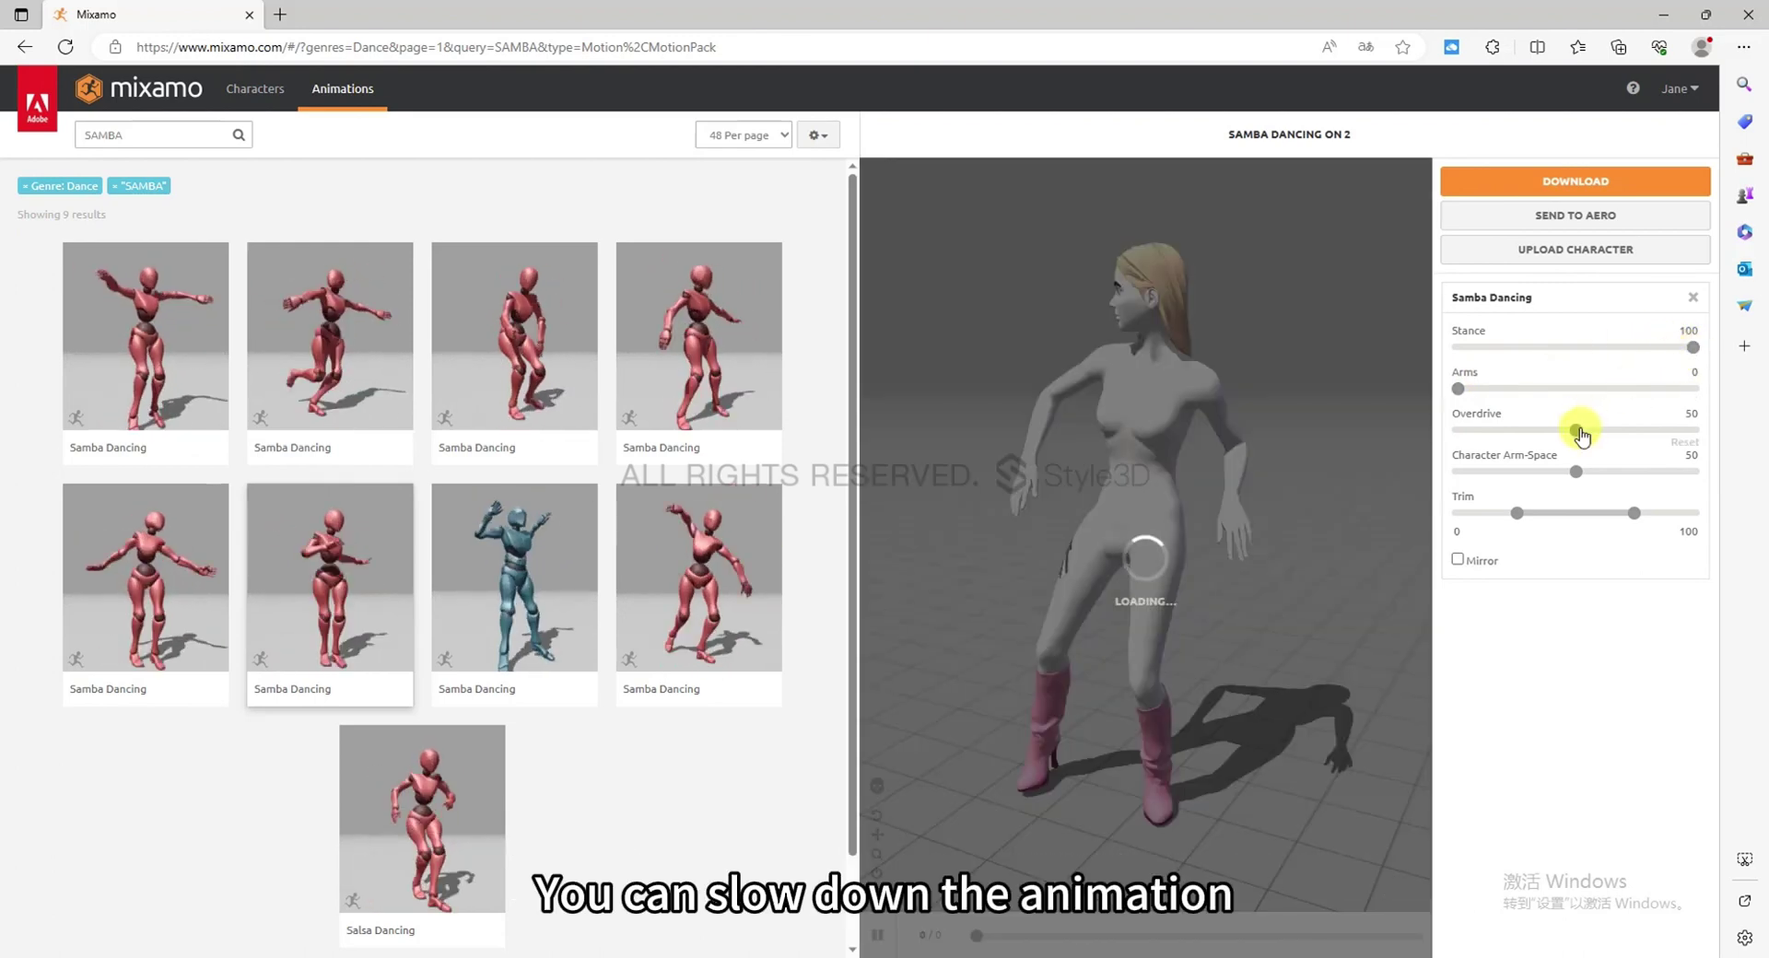
left_click_drag(1584, 435, 1554, 432)
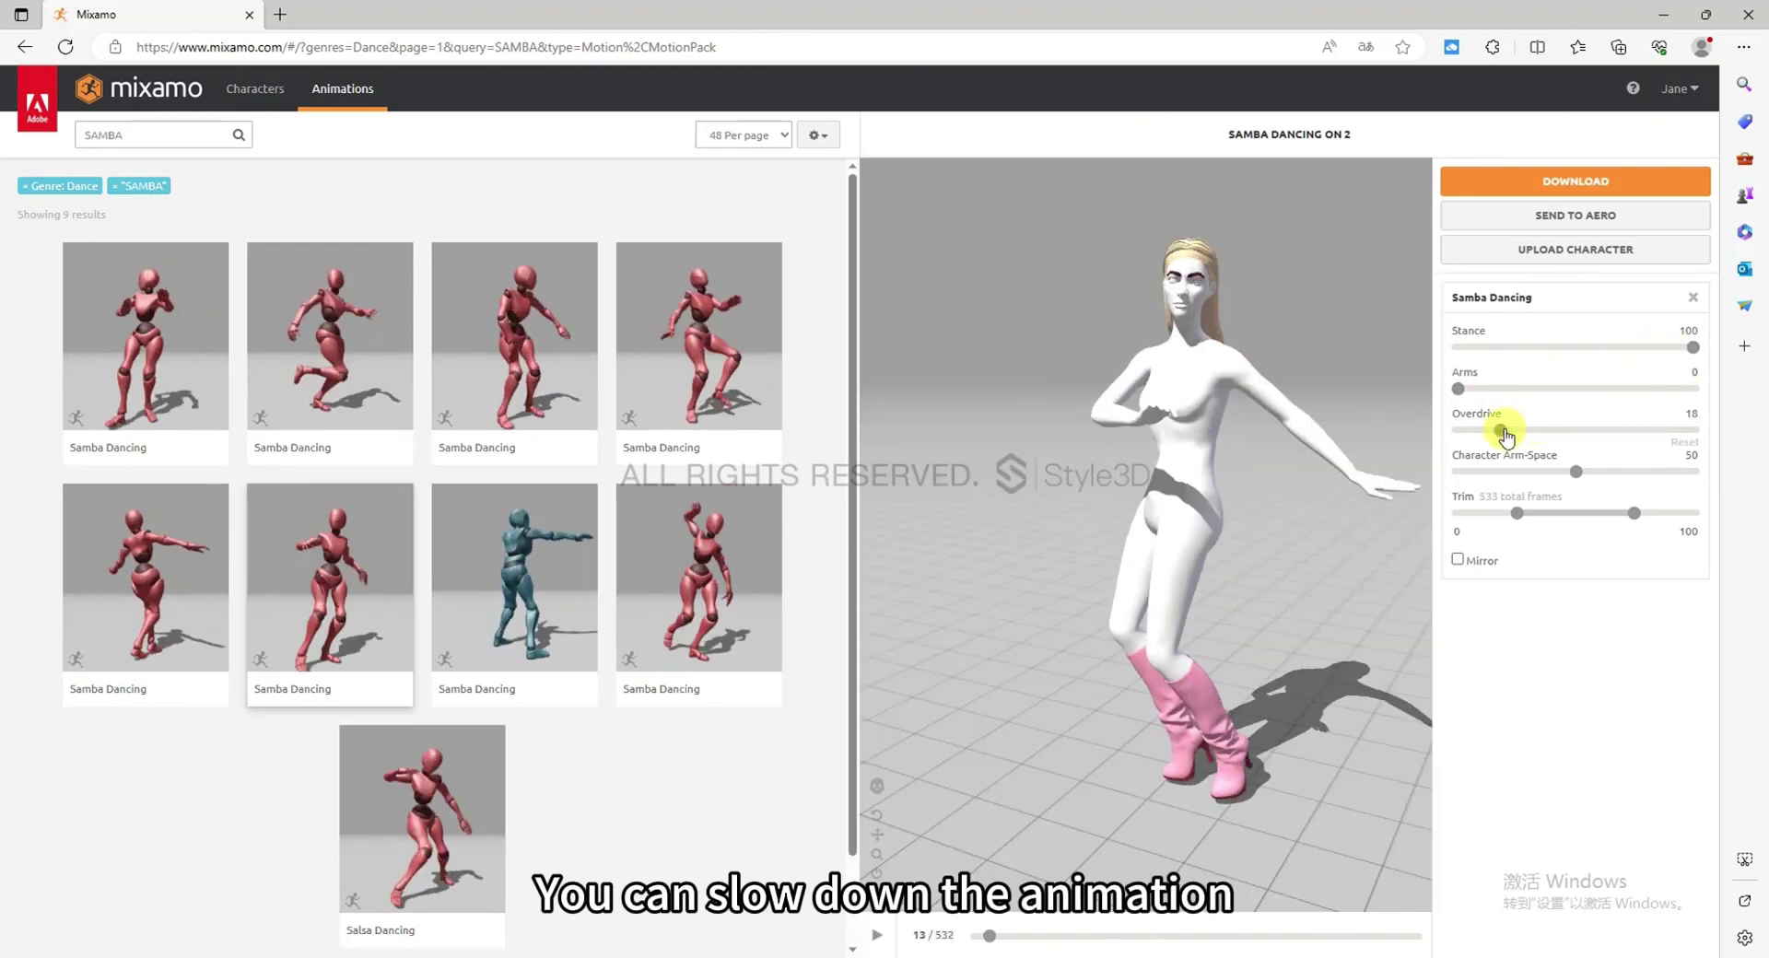
left_click(1507, 432)
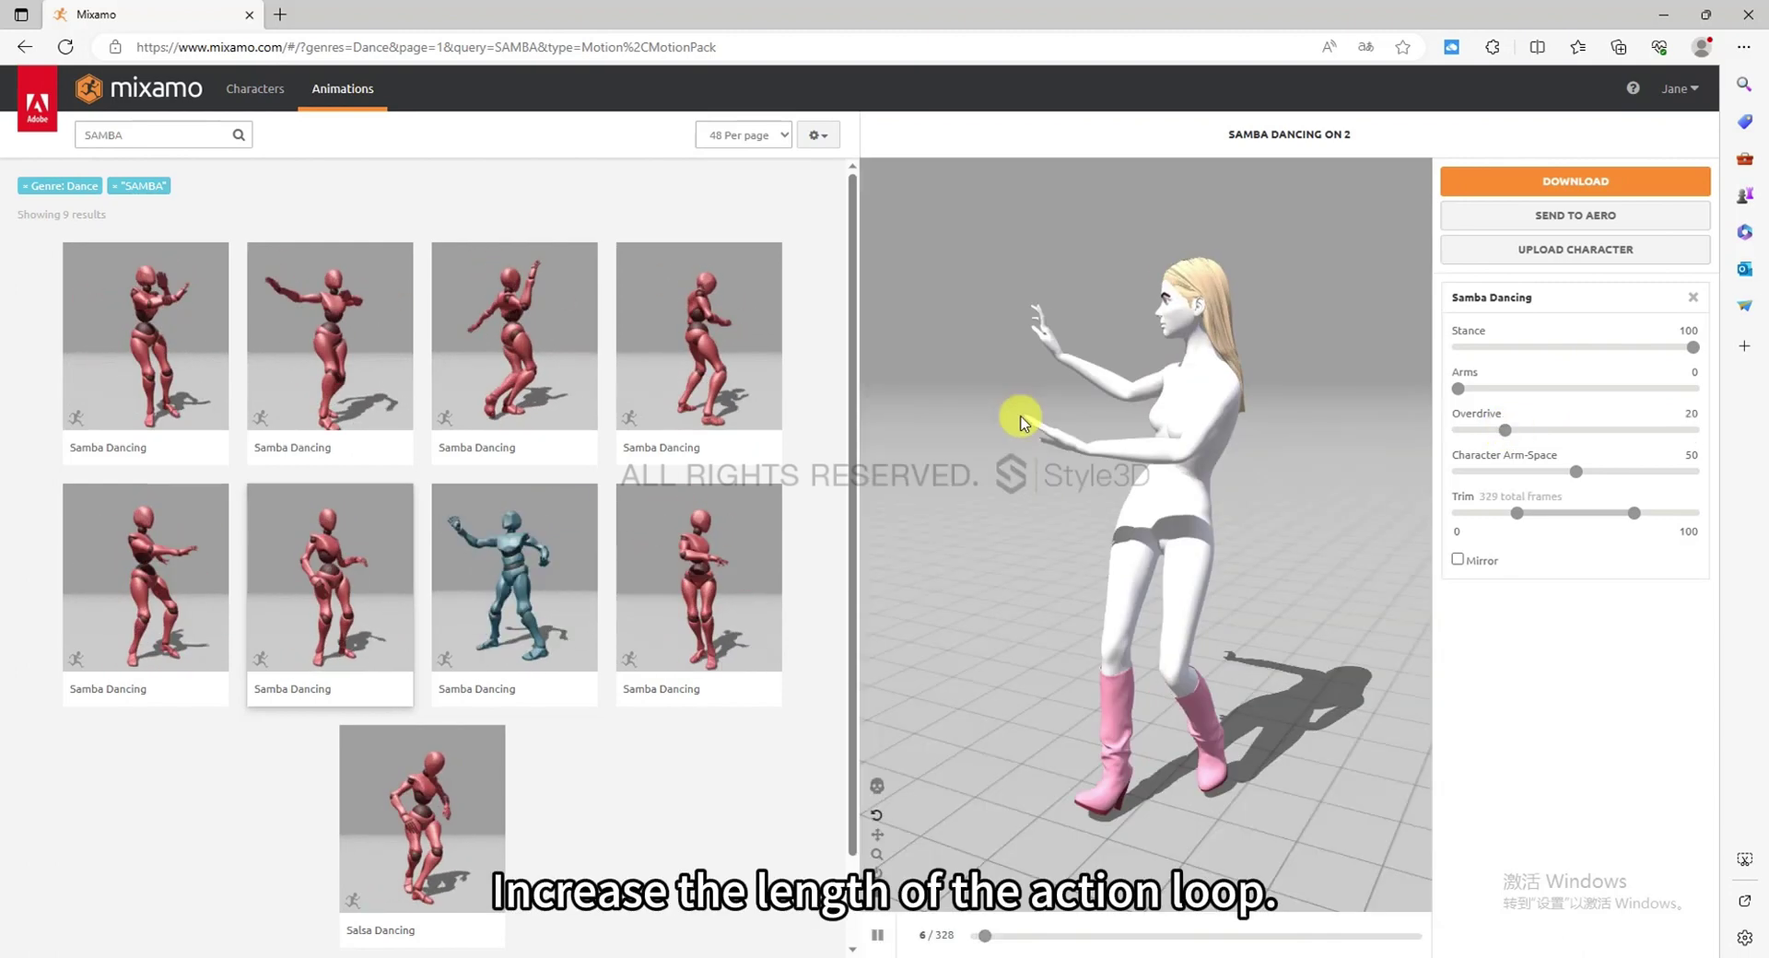
left_click_drag(1511, 522, 1458, 514)
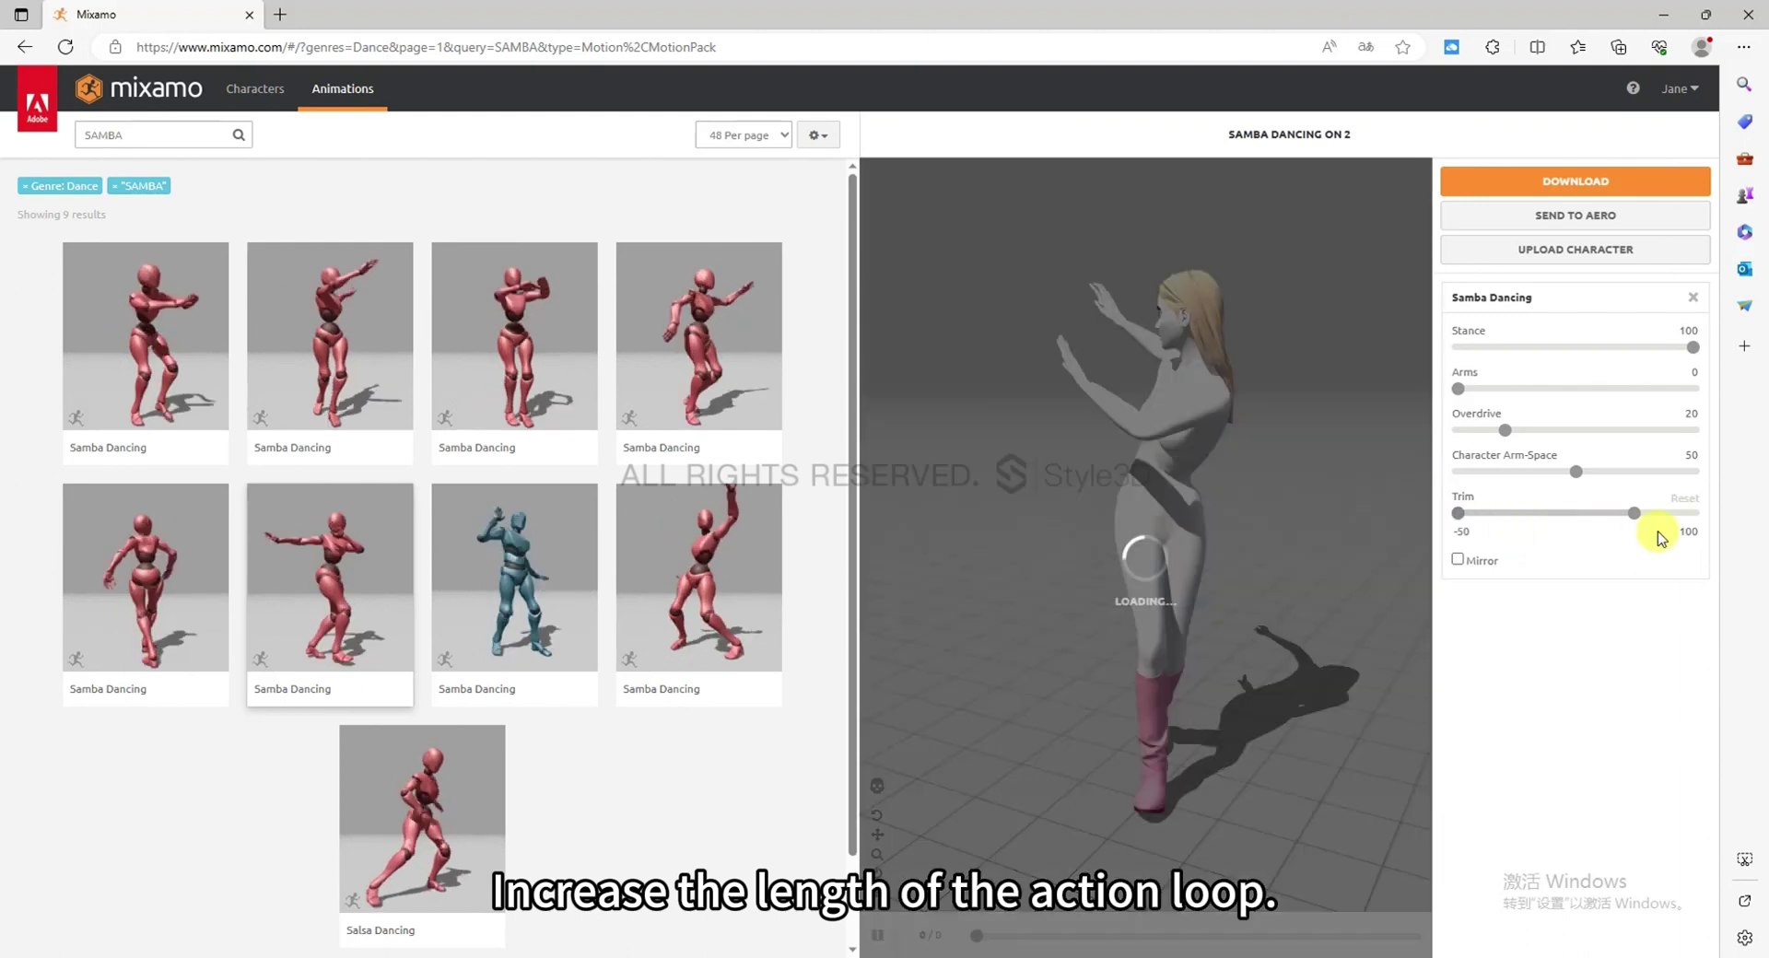
left_click_drag(1634, 521, 1666, 526)
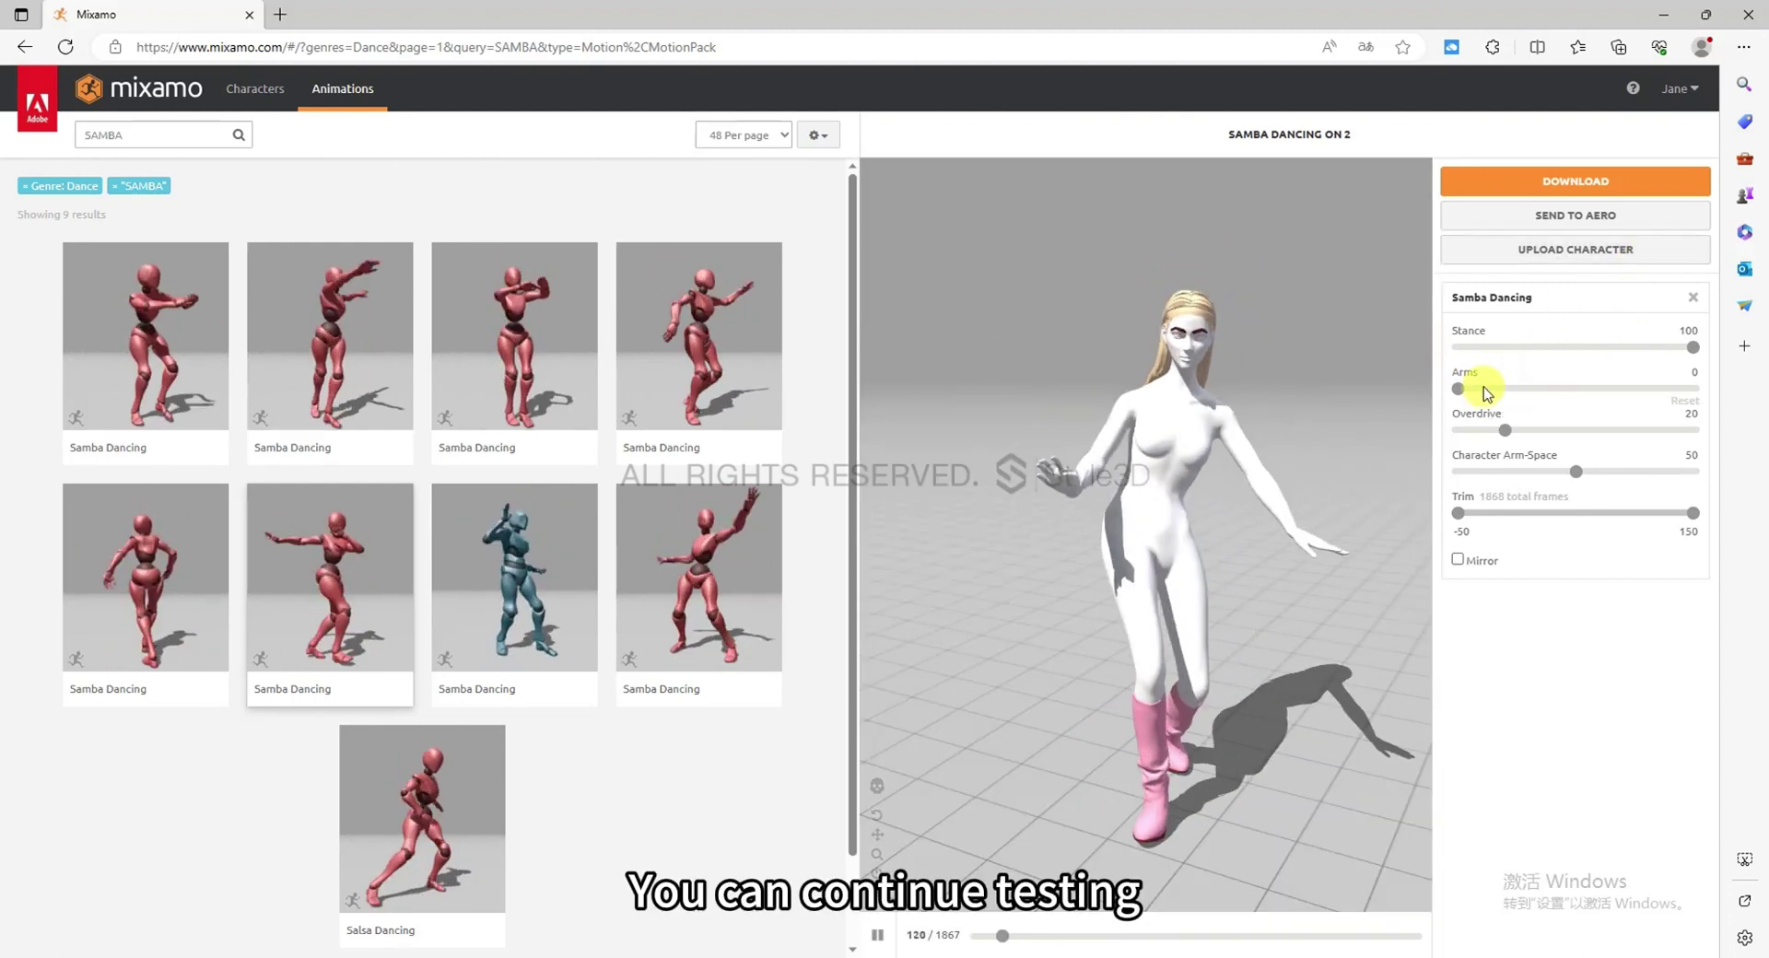
Try Arms at 32 and Character Arm-Space at 86 on the dance, and return them to 0 and 50
left_click_drag(1461, 389, 1539, 389)
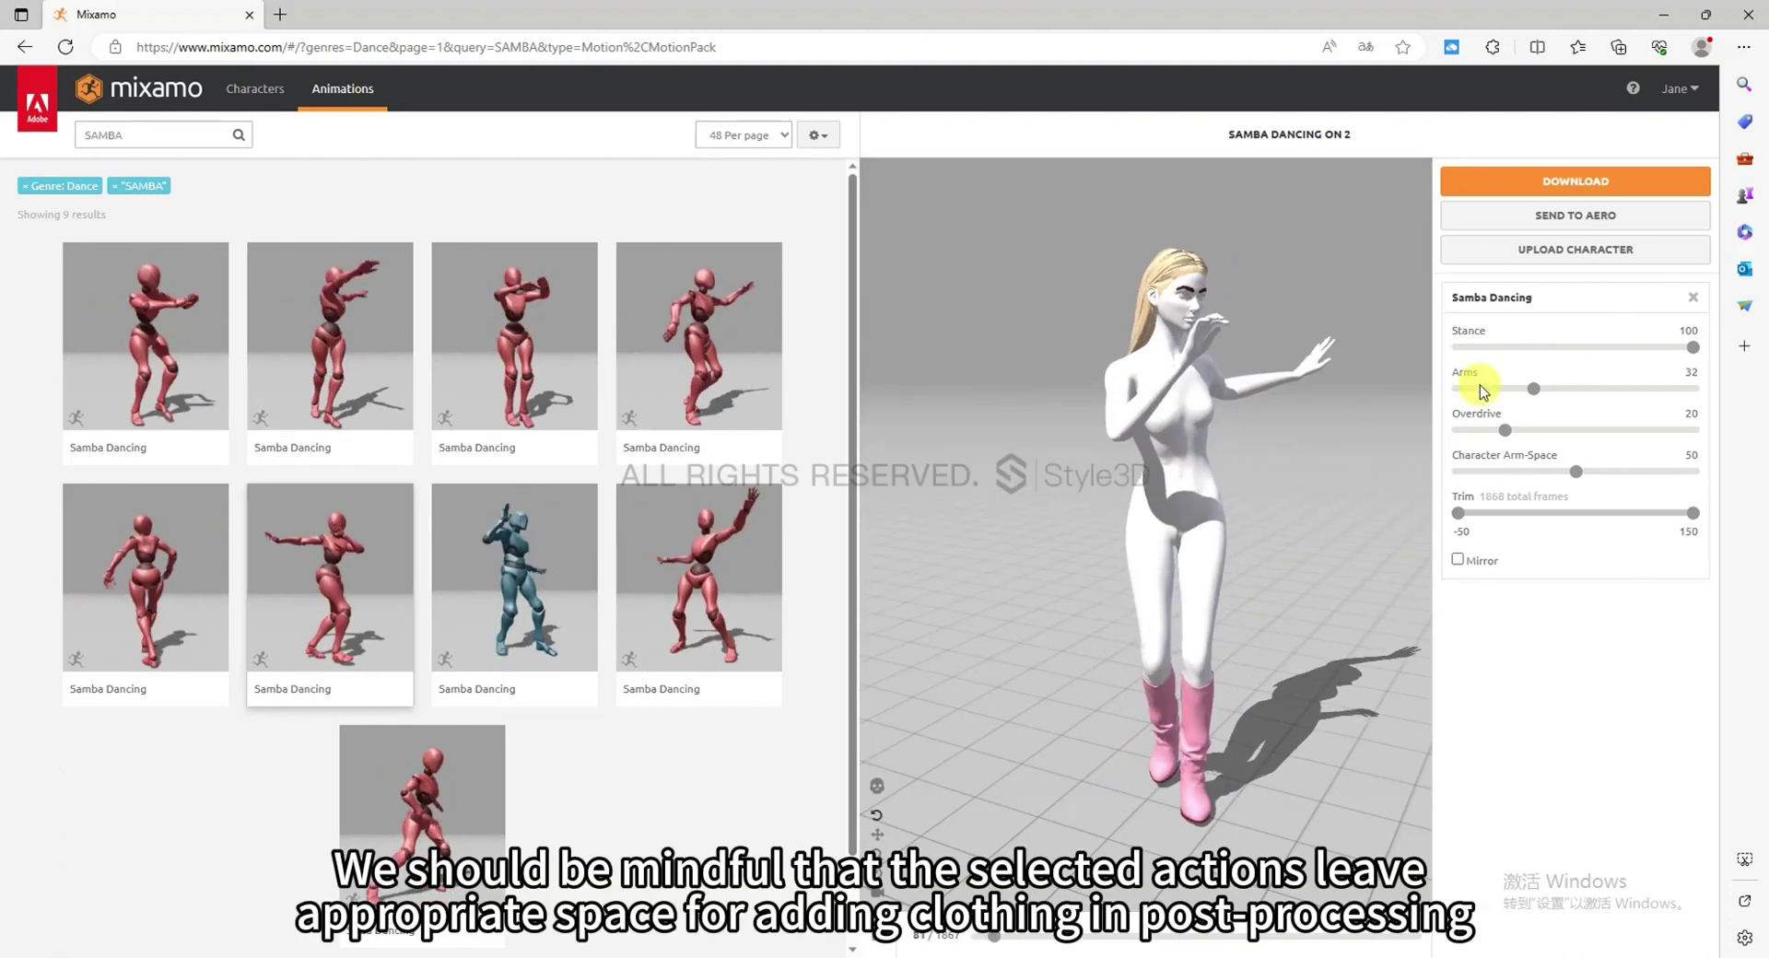
left_click_drag(1534, 389, 1458, 391)
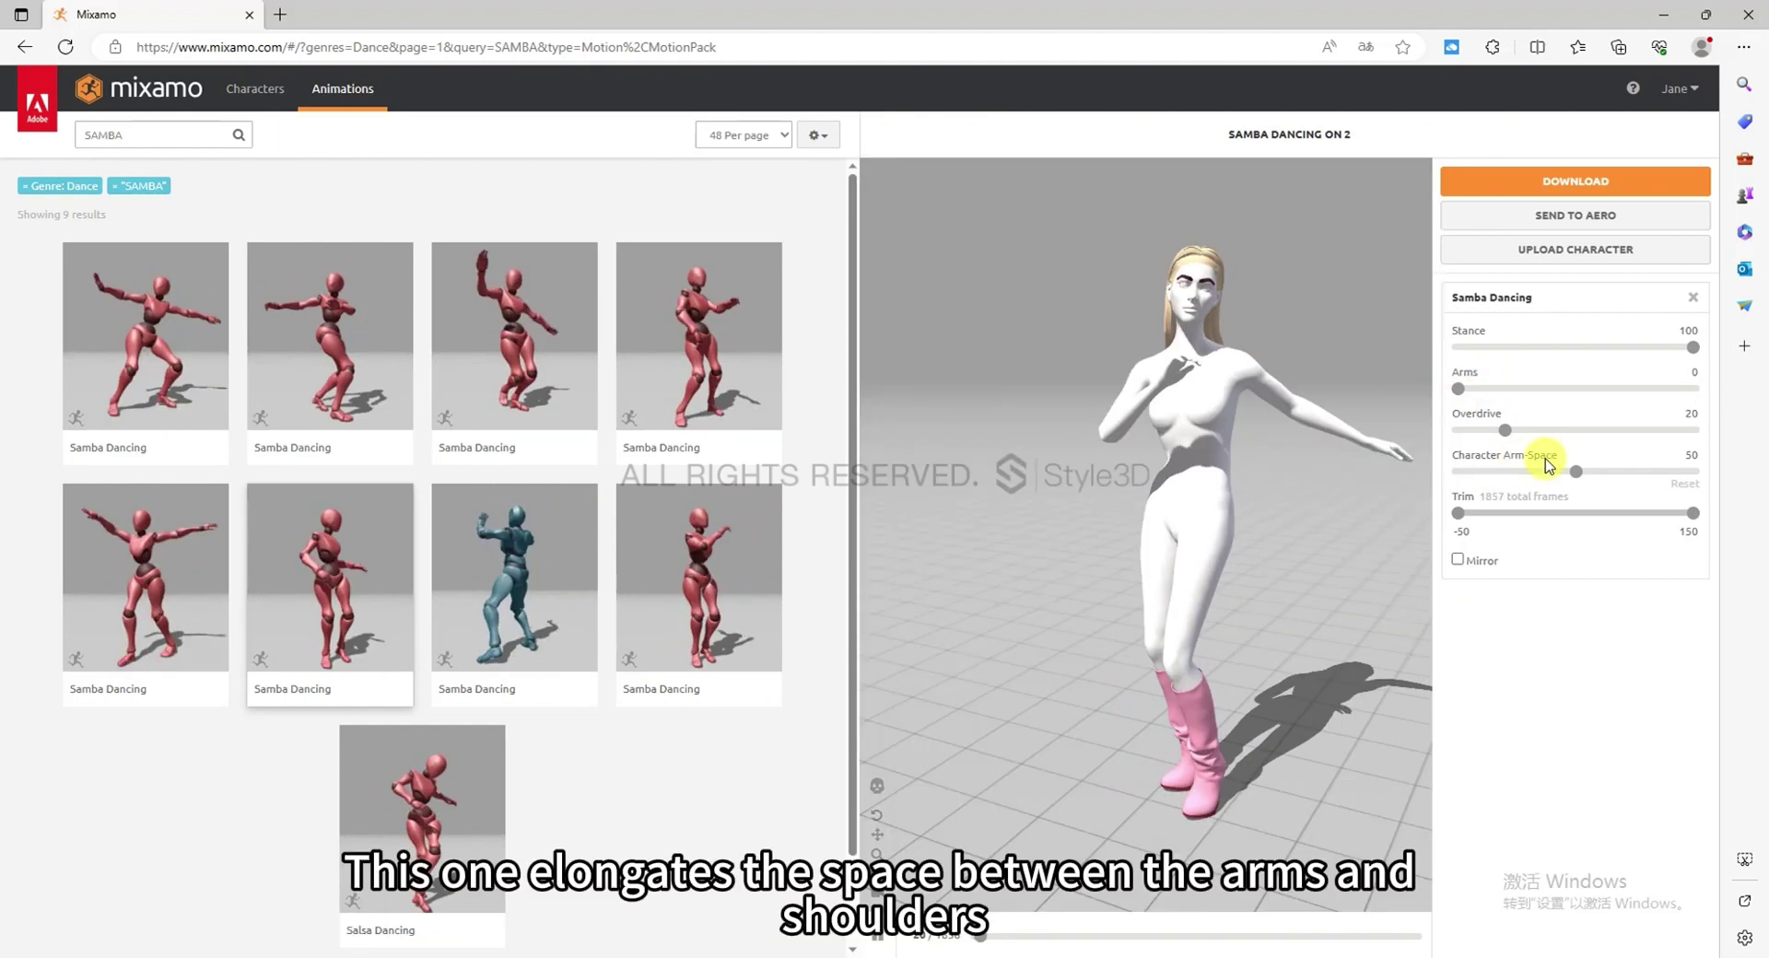
left_click_drag(1575, 478, 1649, 471)
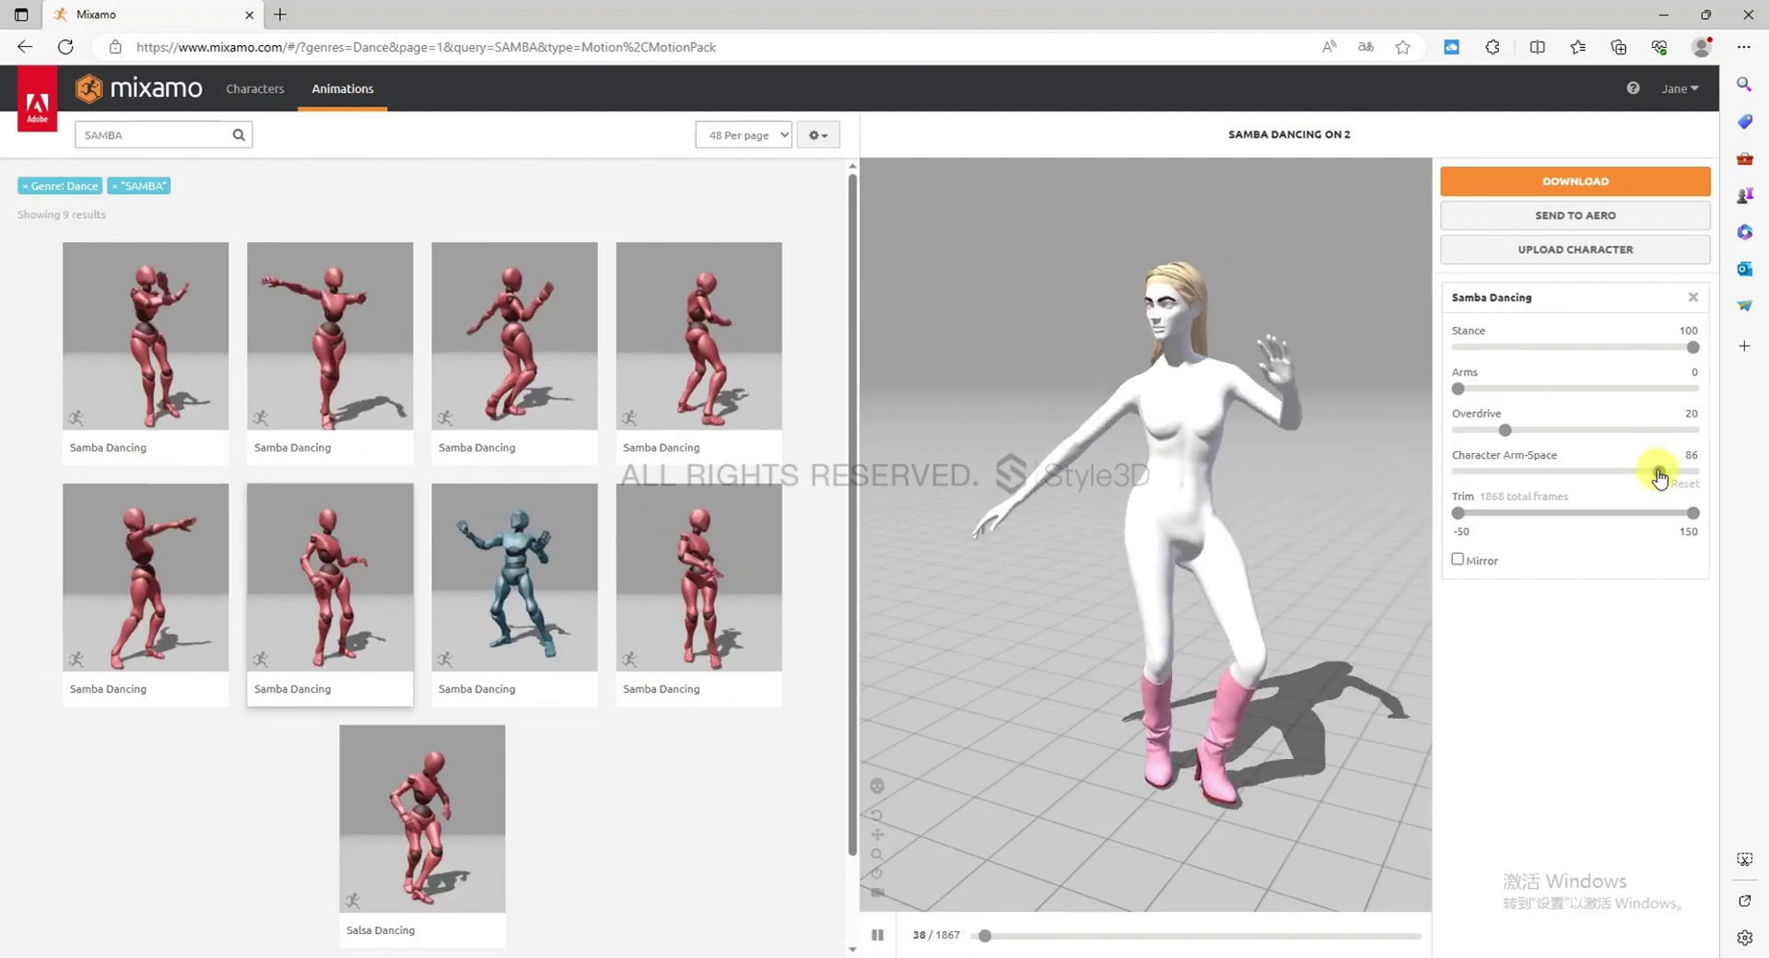
left_click_drag(1651, 470, 1625, 474)
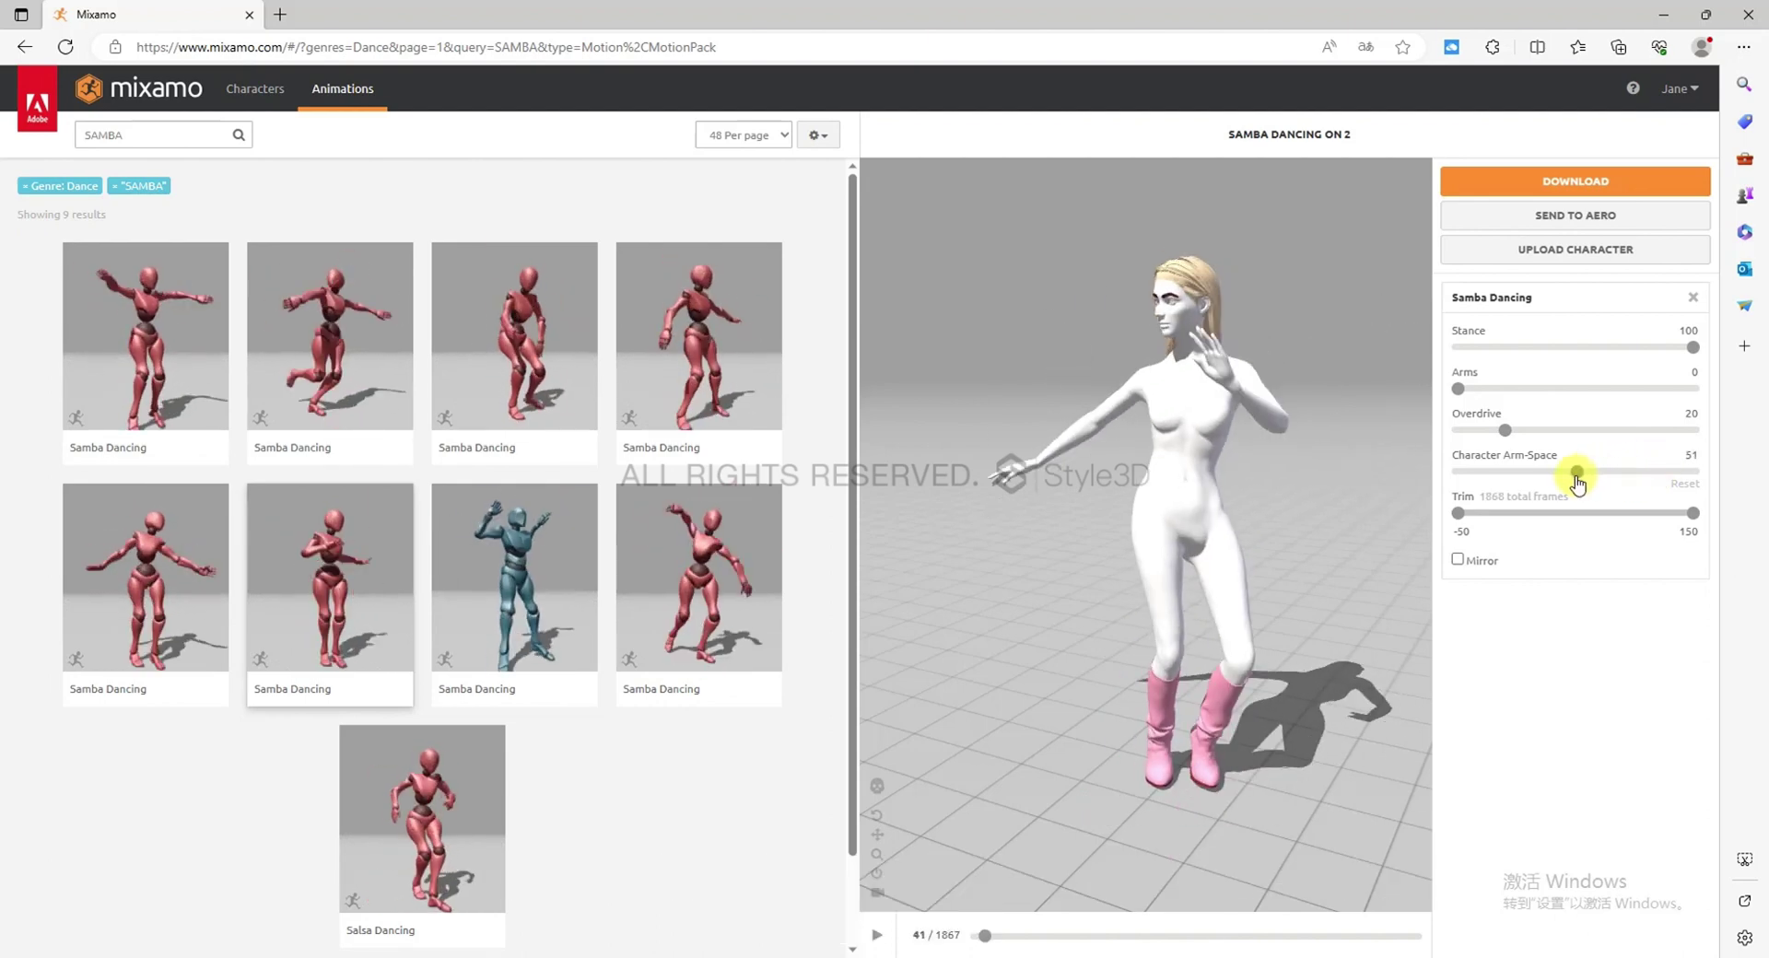
left_click_drag(1576, 481, 1575, 481)
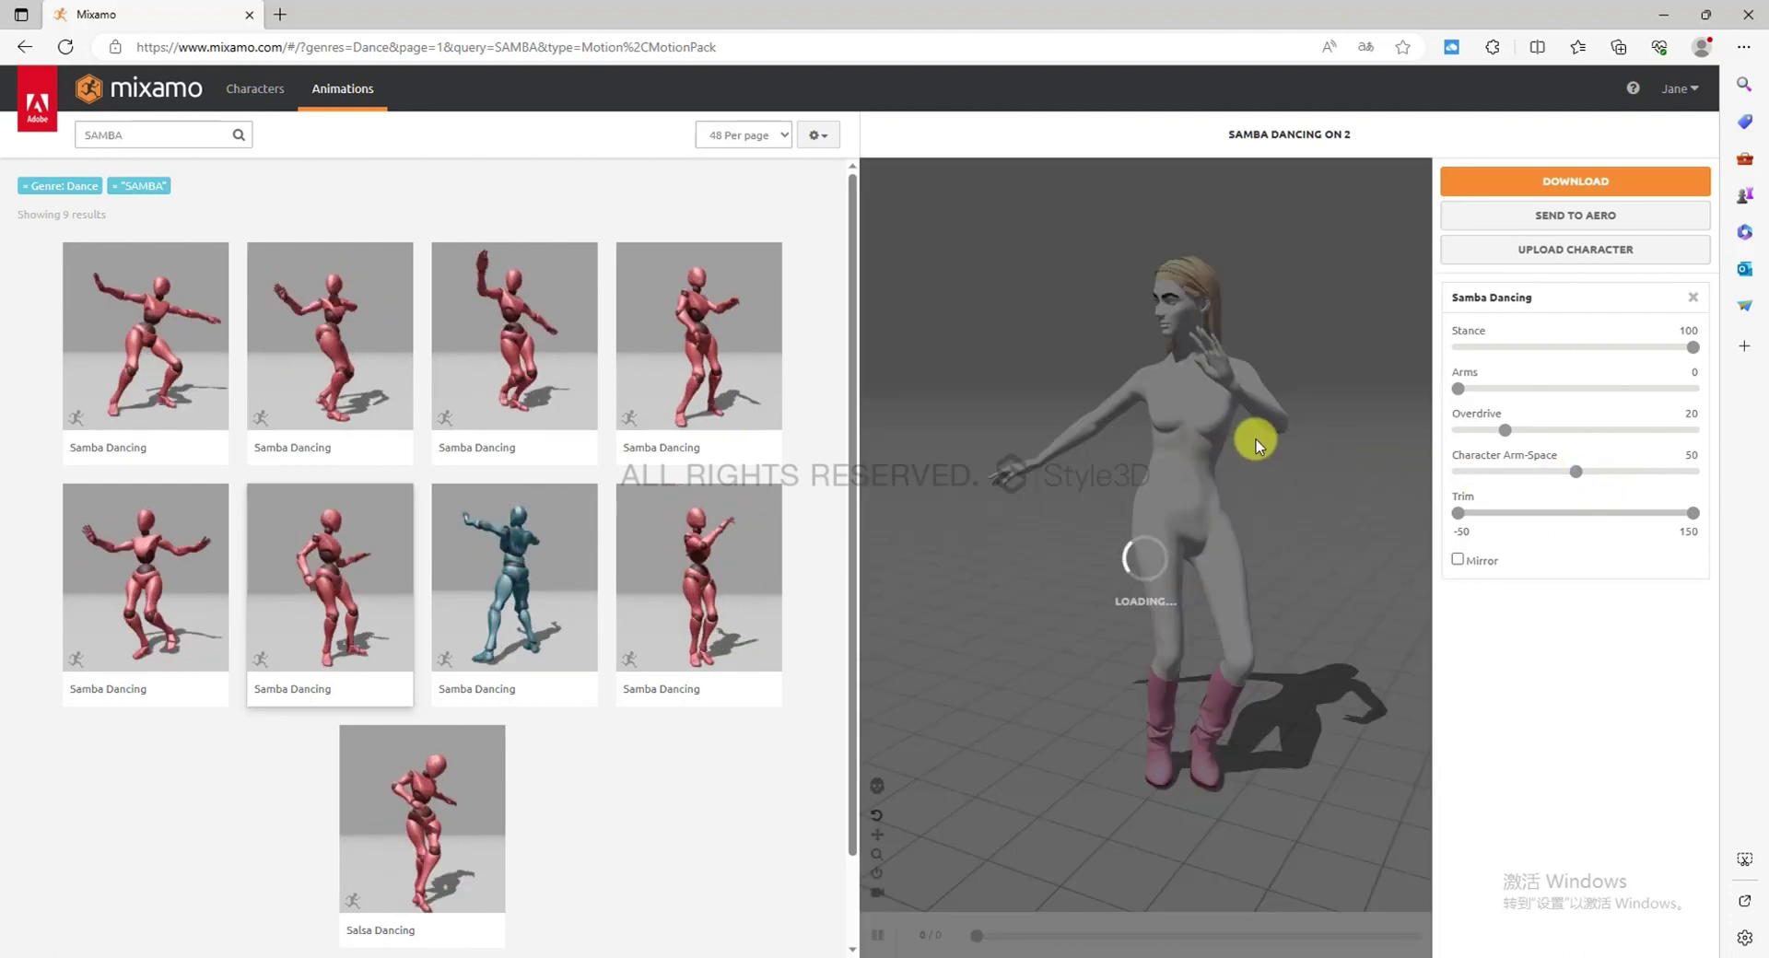
Download the dancing avatar as FBX Binary with skin at 30 frames per second, and open its download folder
left_click(1546, 184)
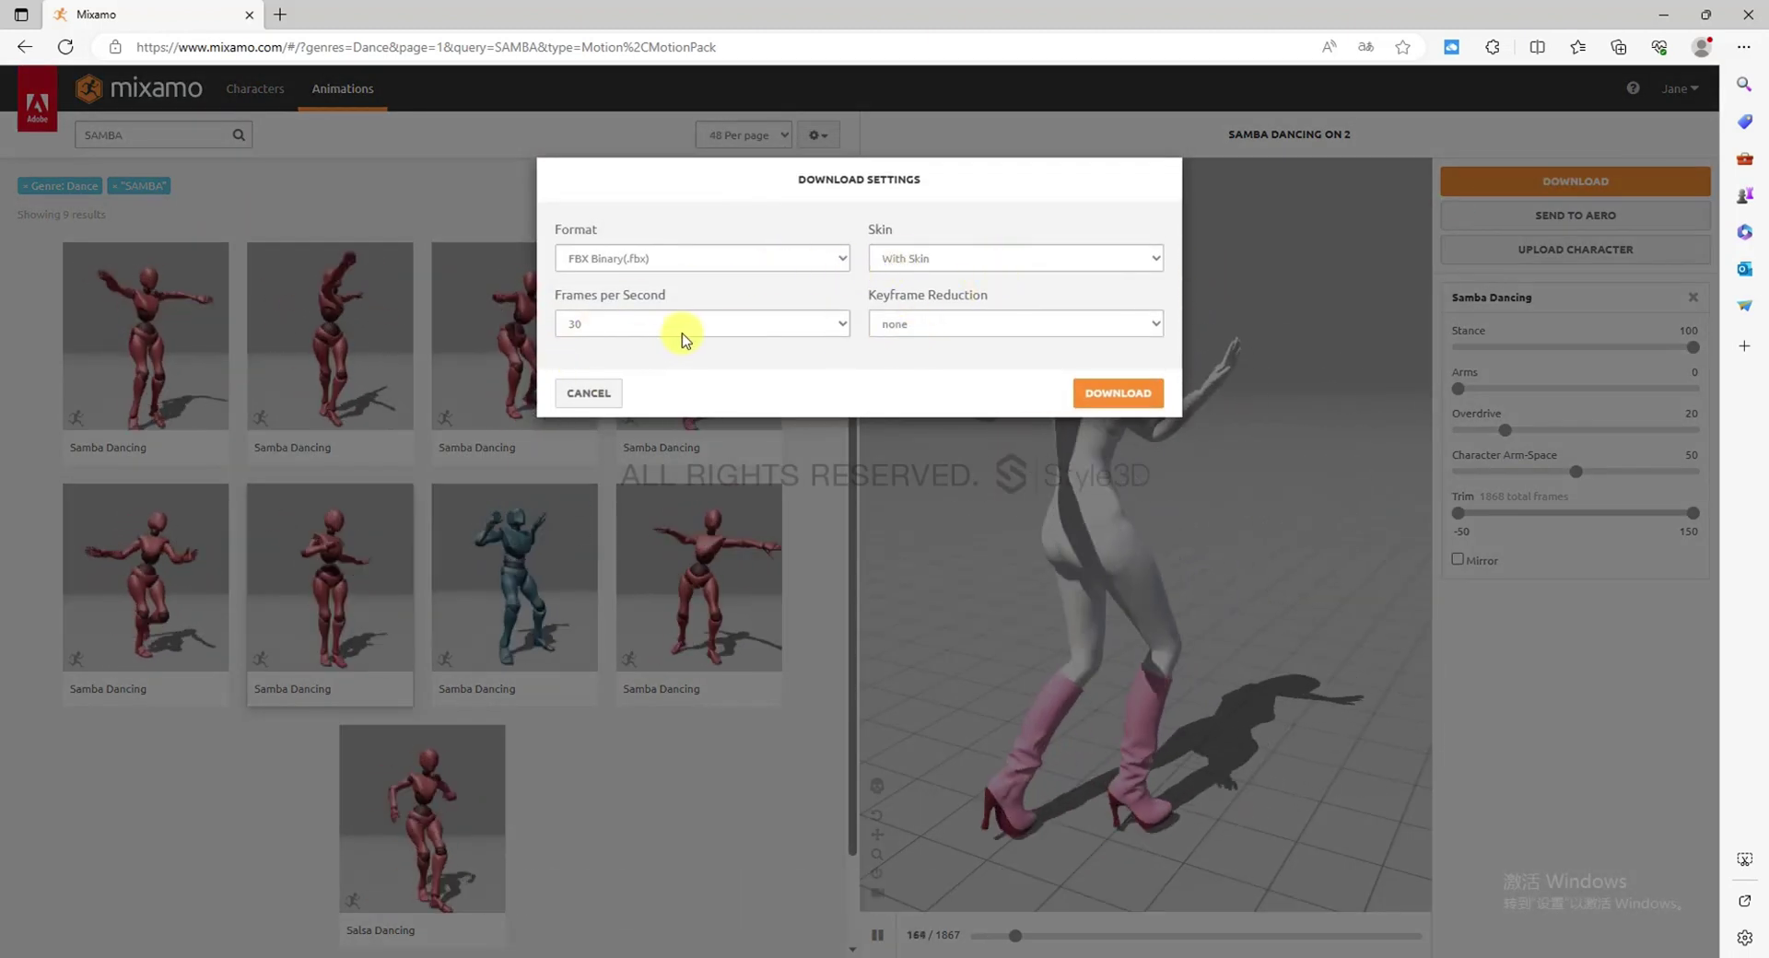
left_click(1119, 393)
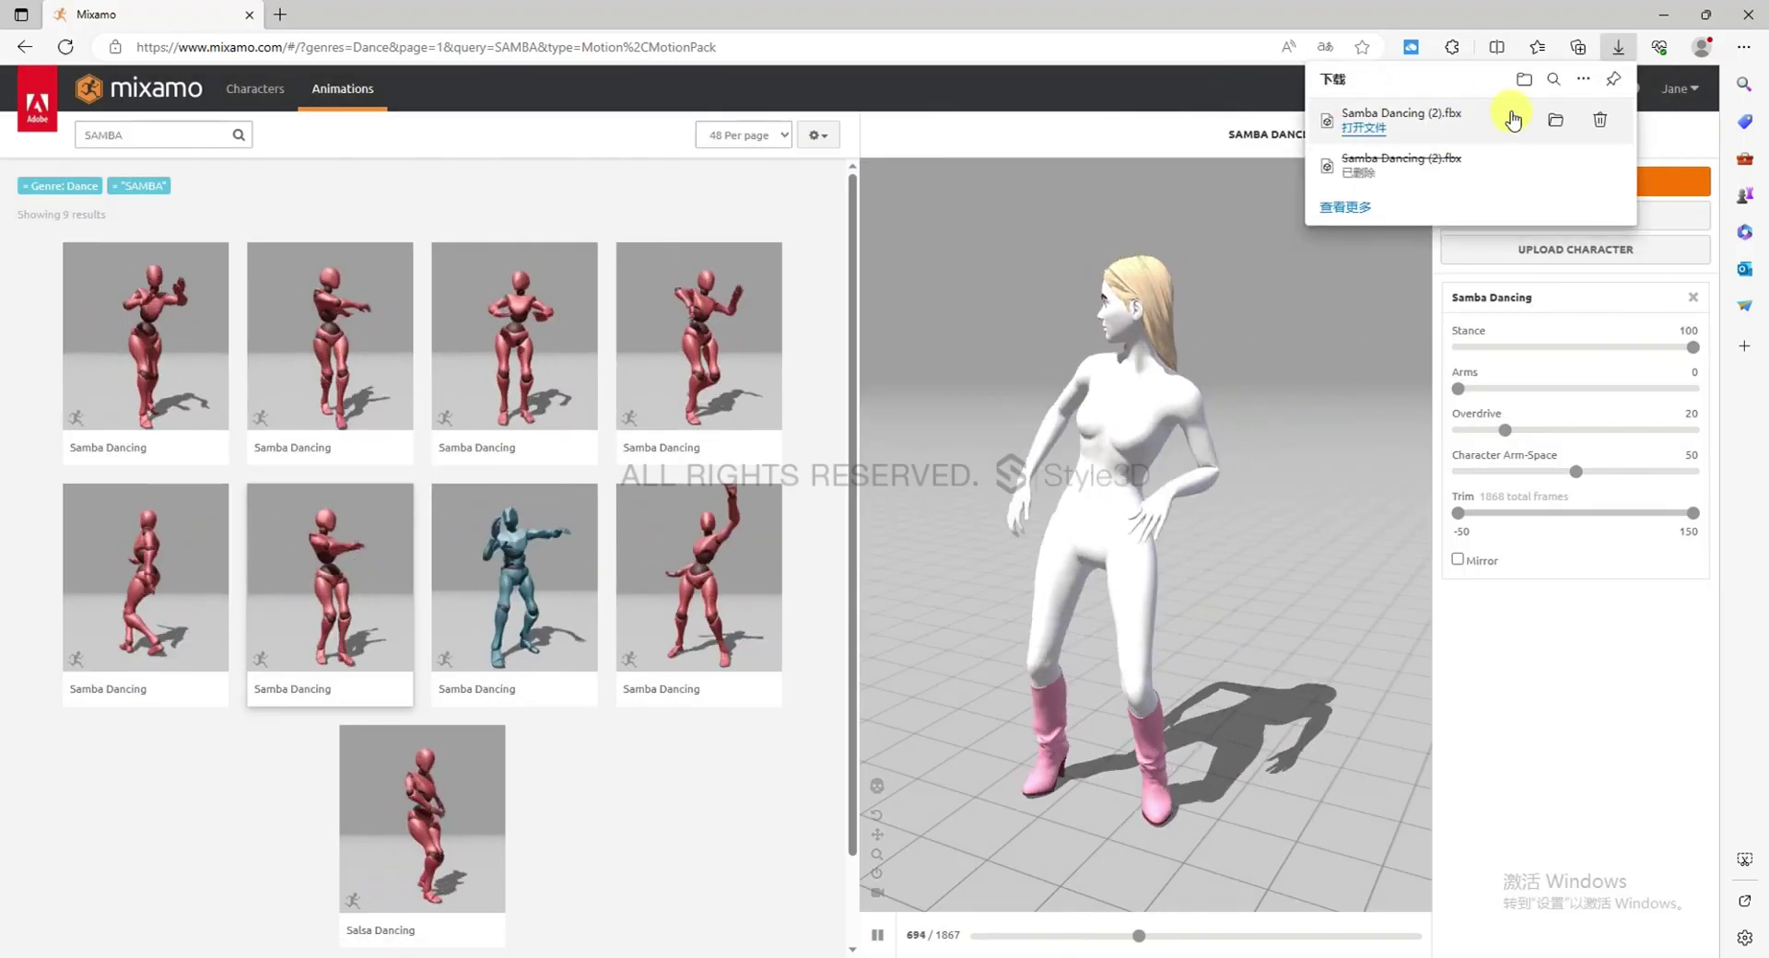
left_click(1555, 120)
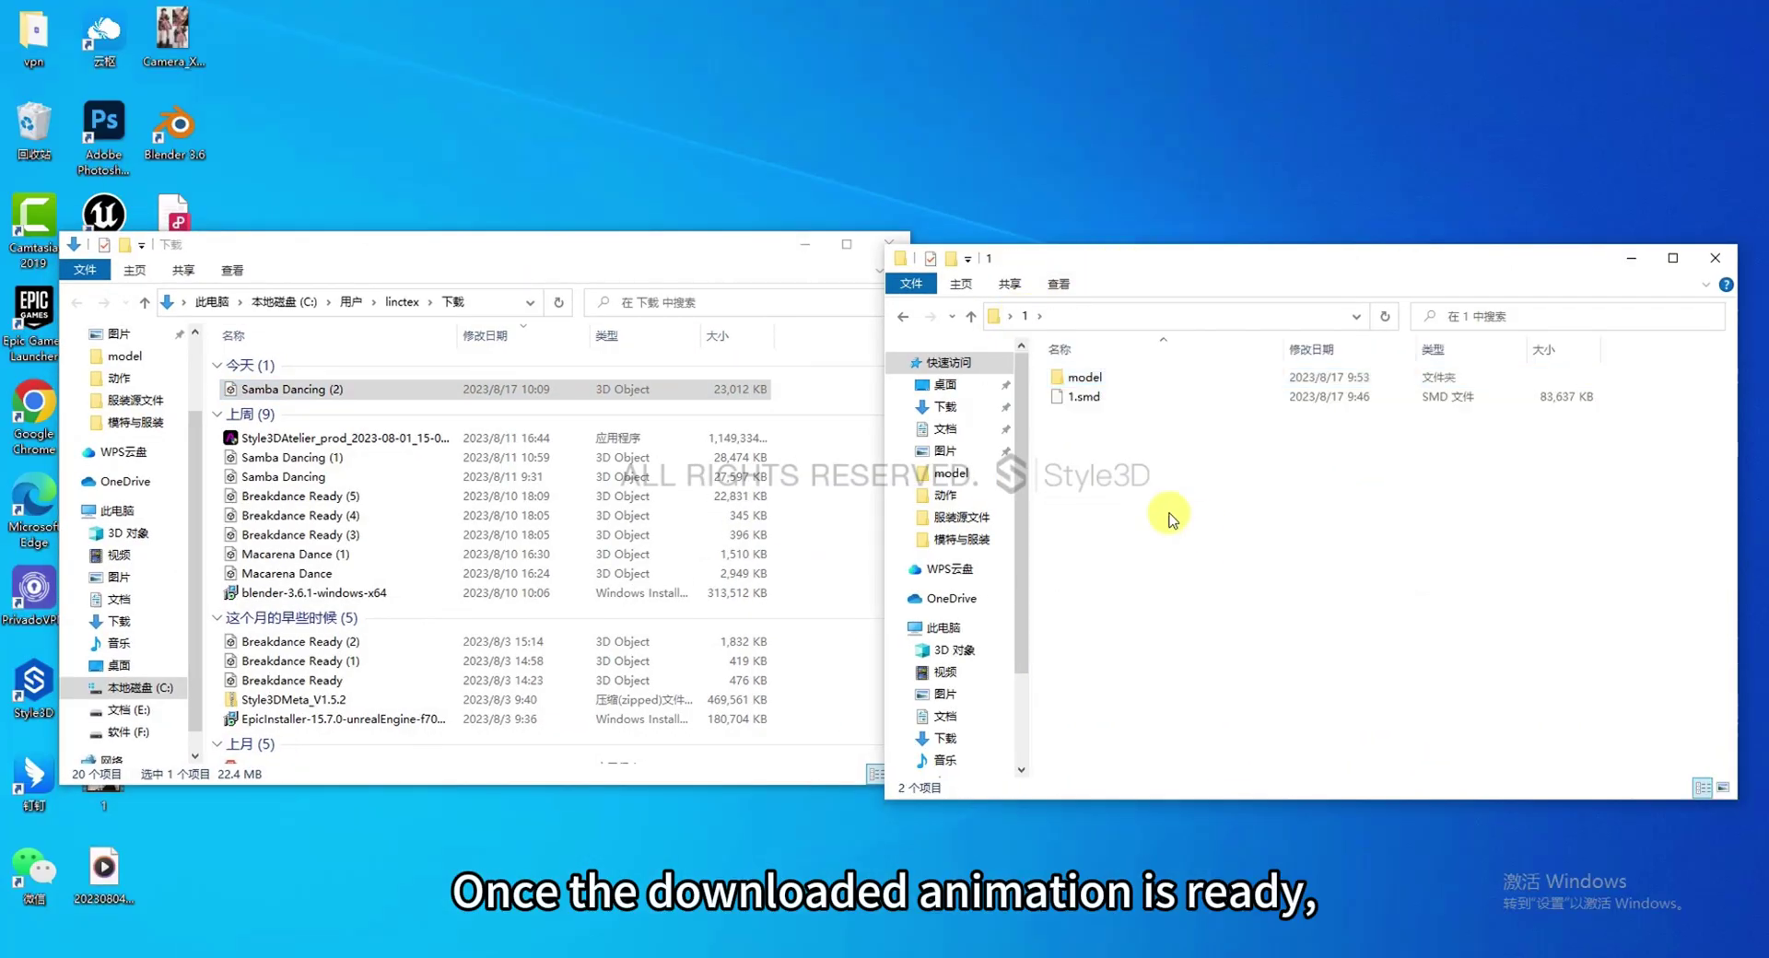
Create a folder named ANI inside folder 1 and move the downloaded Samba Dancing (2) file into it
key("ctrl+shift+n")
type("ANI")
key("Return")
double_click(1126, 407)
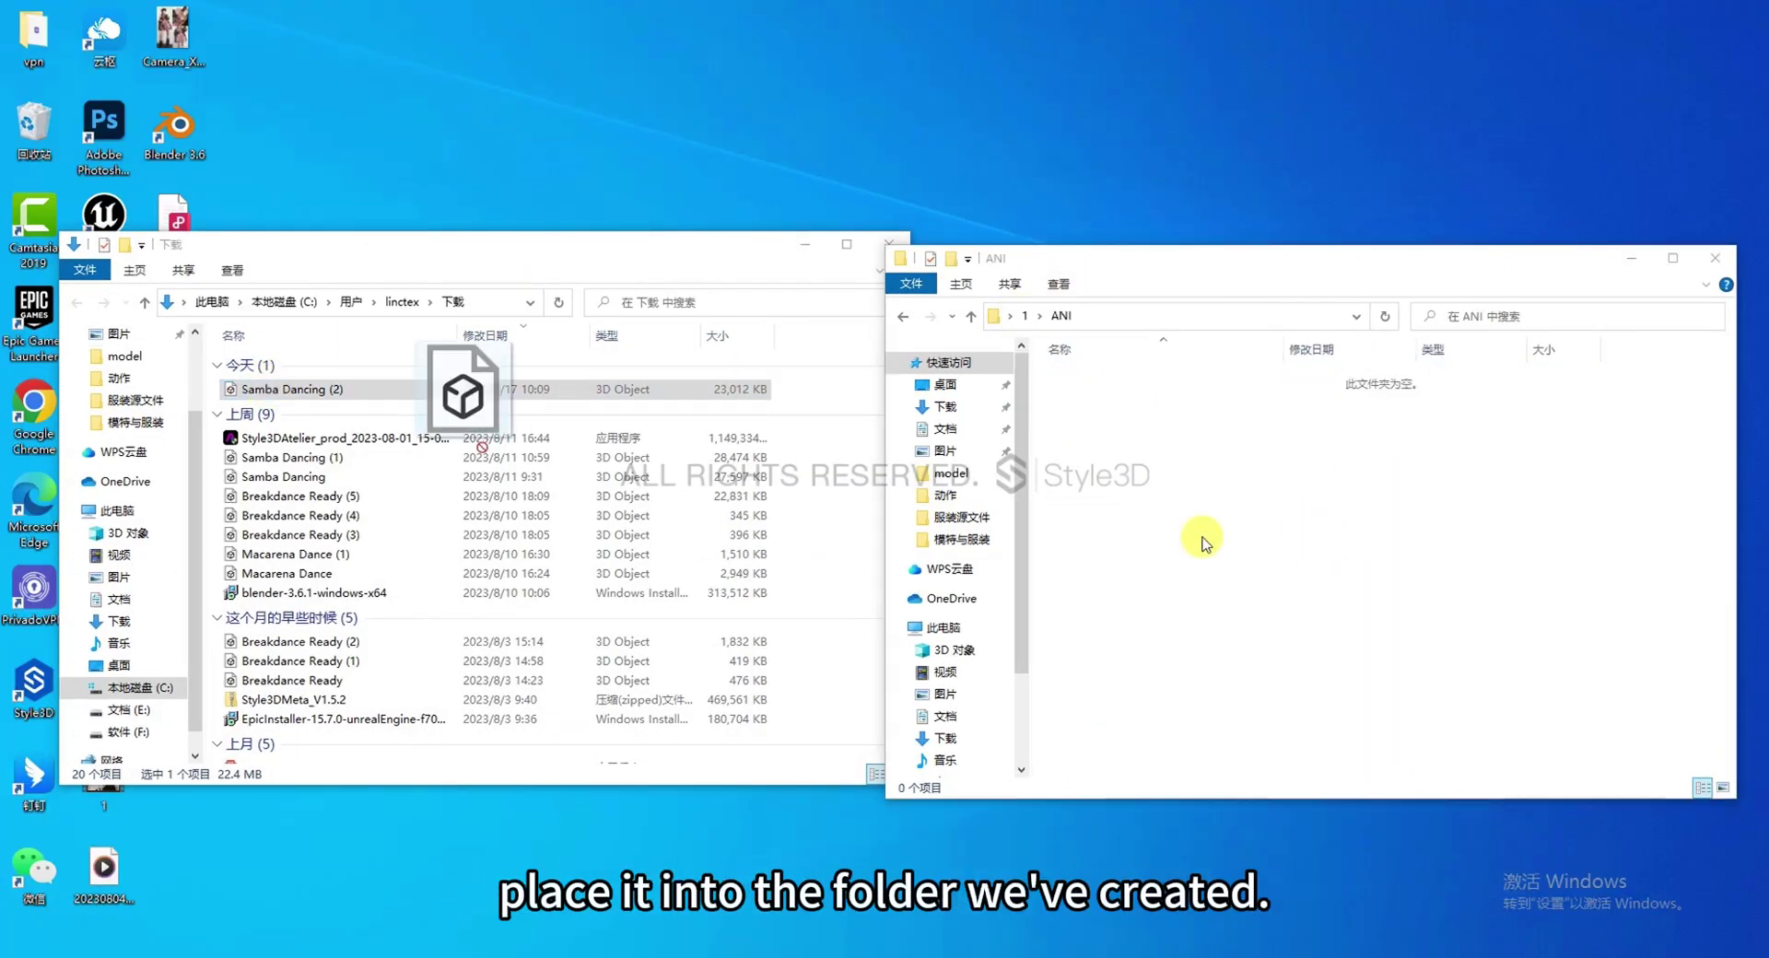
left_click_drag(1202, 543, 1233, 398)
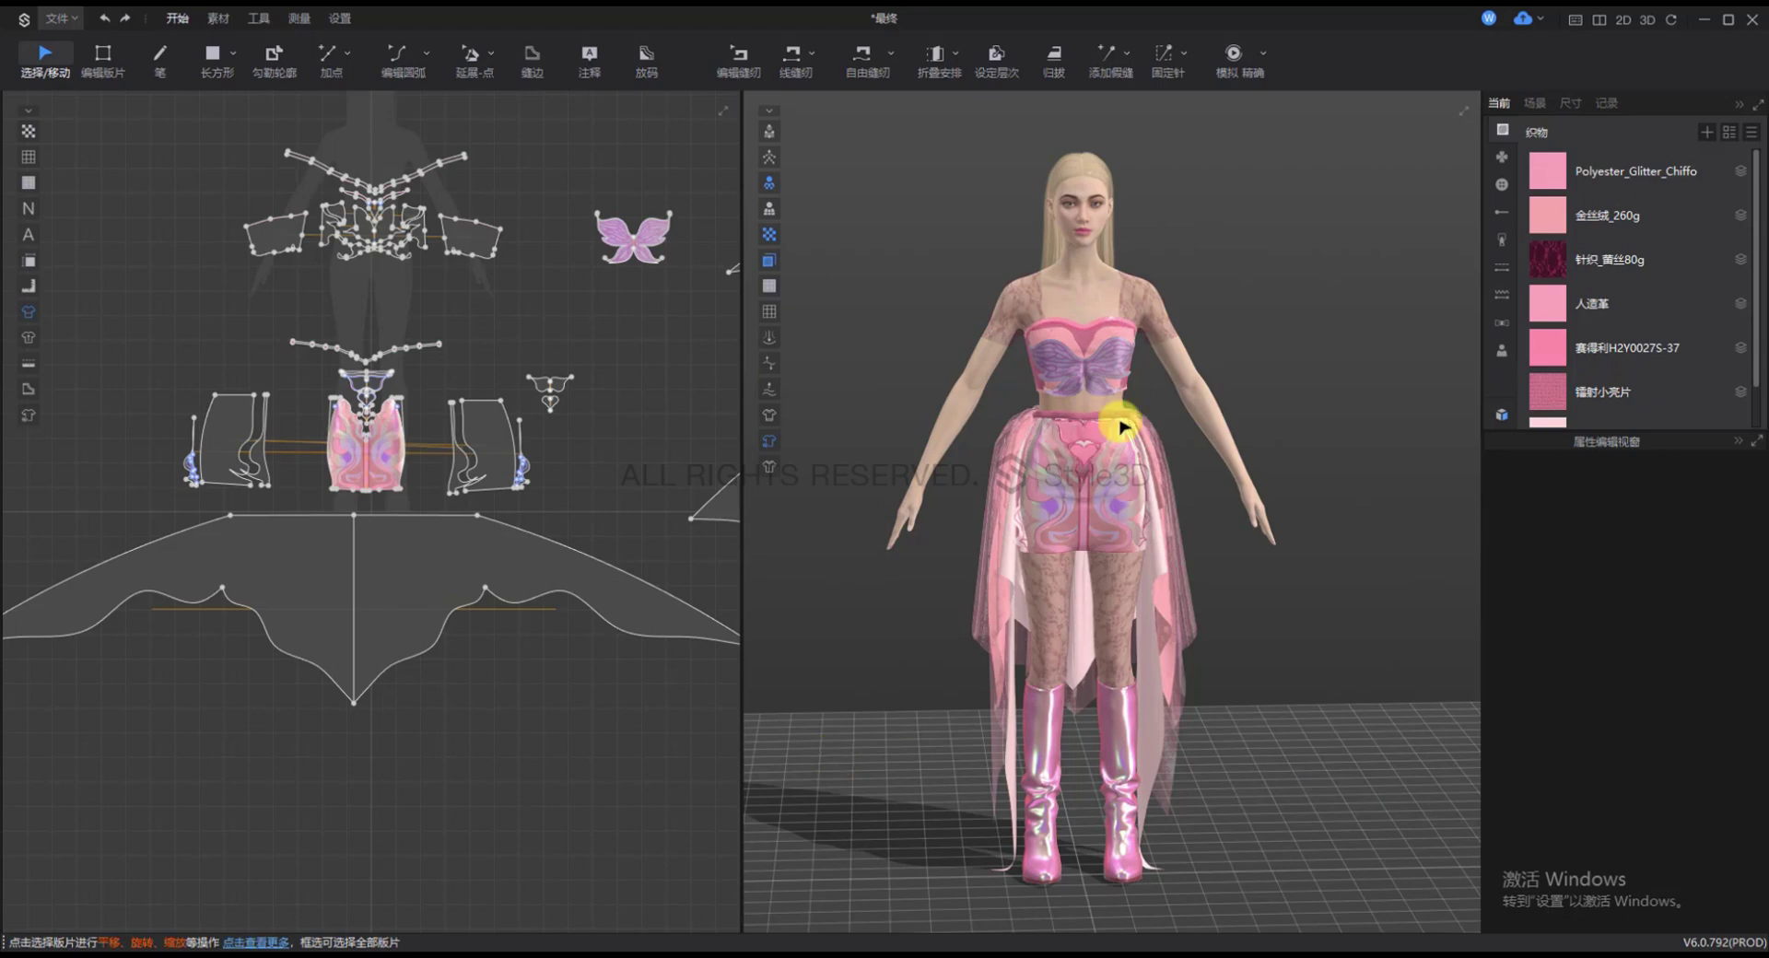
Switch to Style3D, start an FBX export and create a folder named Human on the desktop for it
left_click(57, 18)
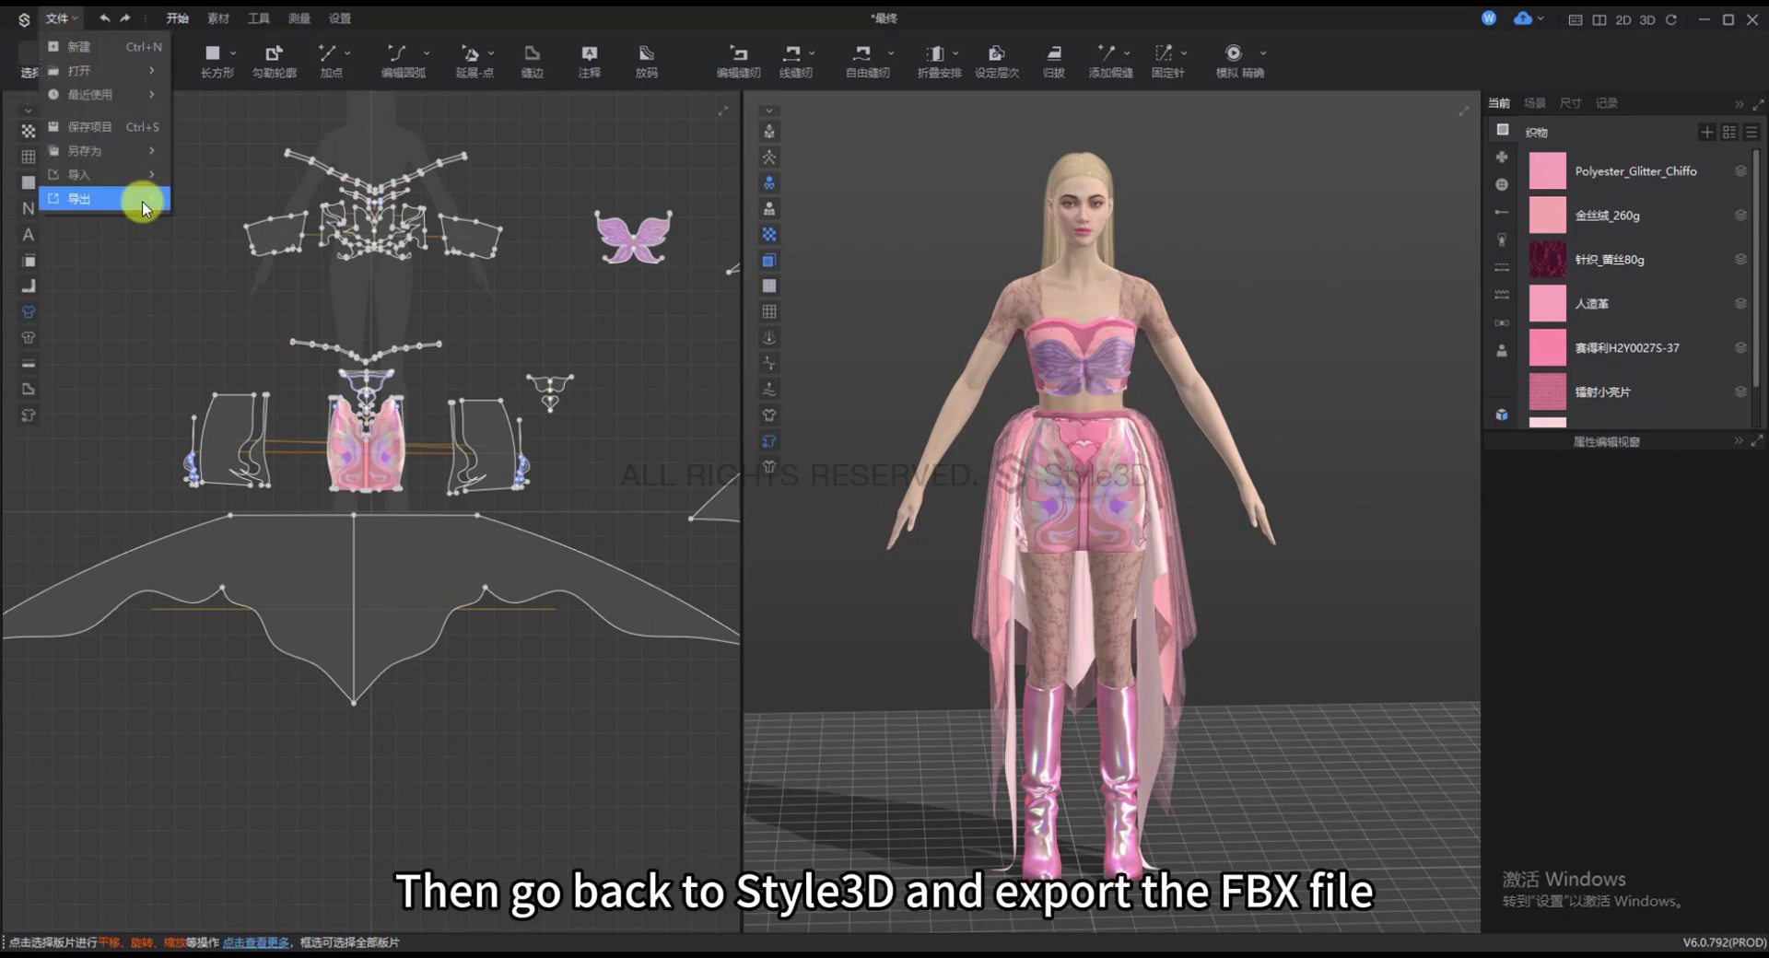
mouse_move(139, 199)
left_click(244, 294)
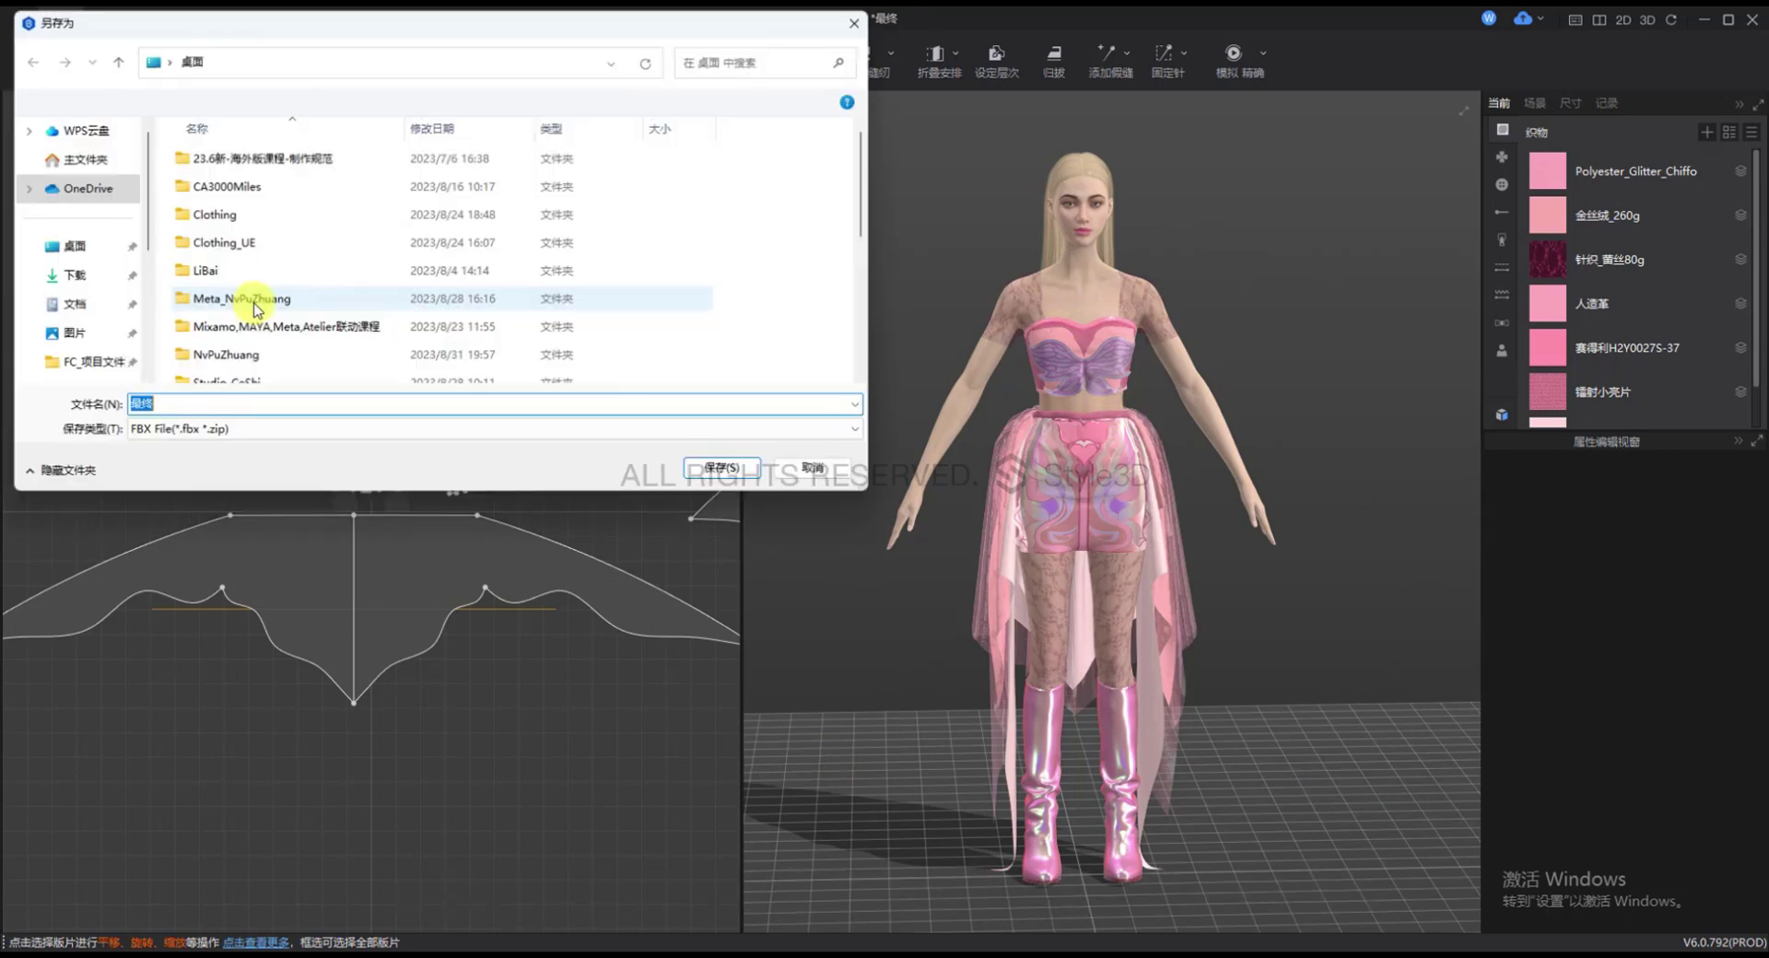
left_click(104, 263)
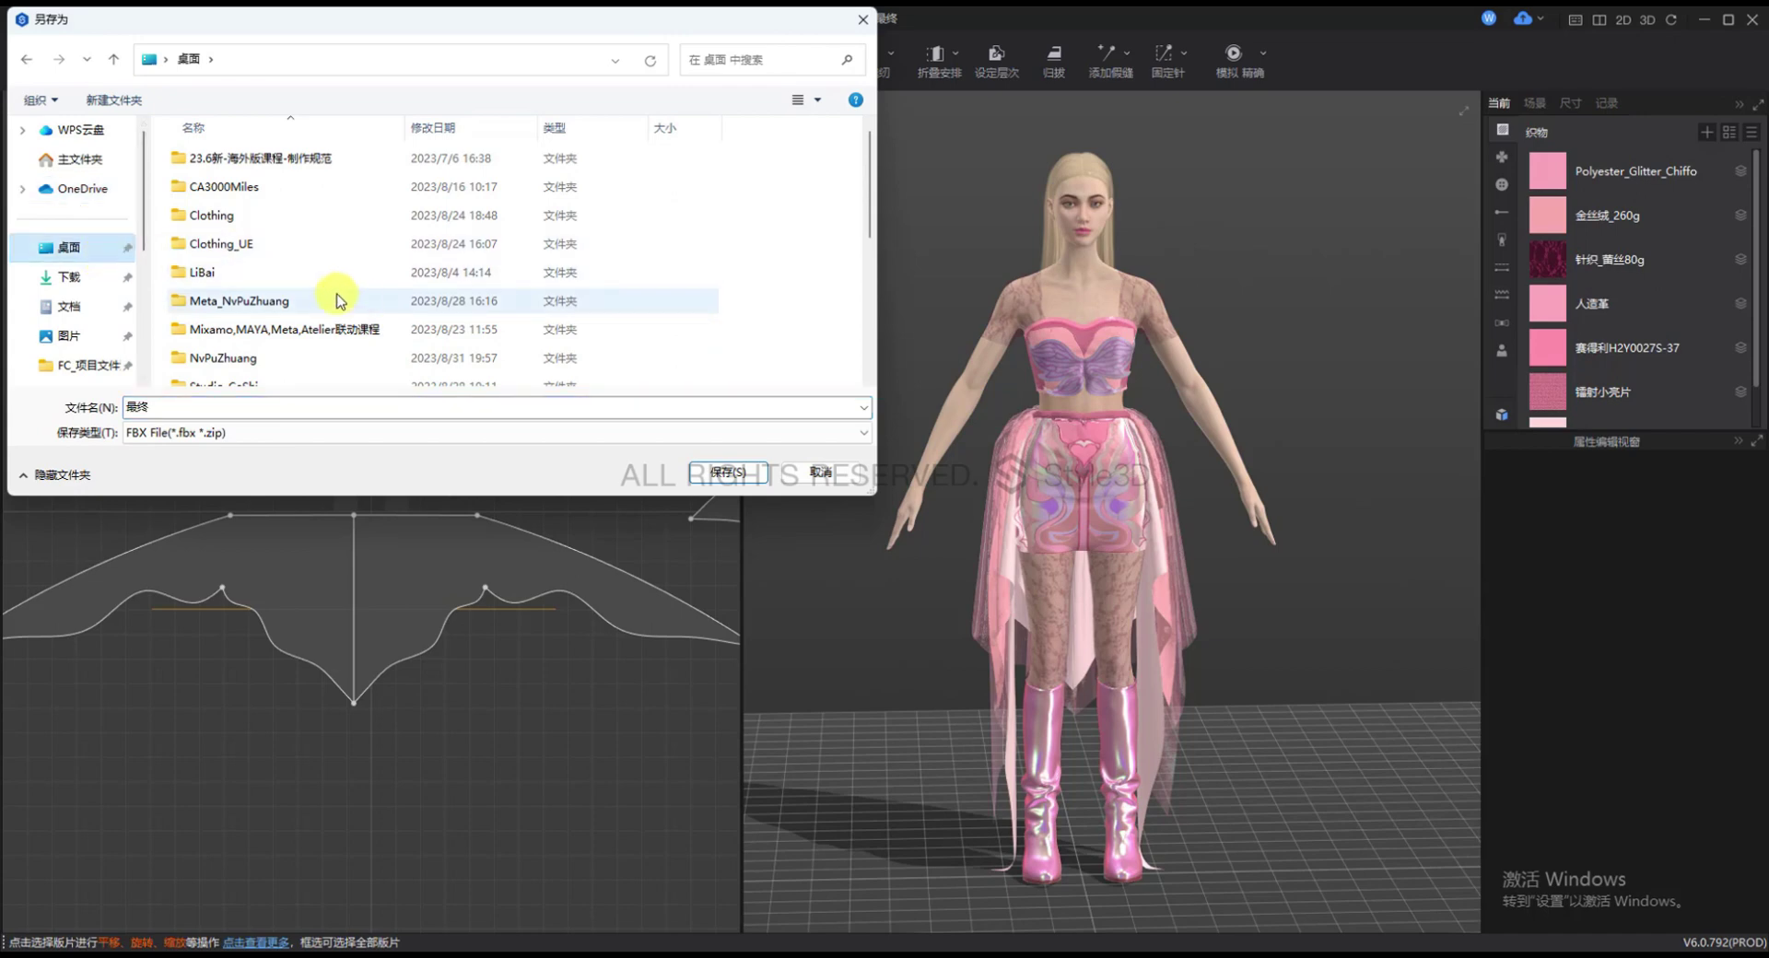
scroll(336, 295, "down", 5)
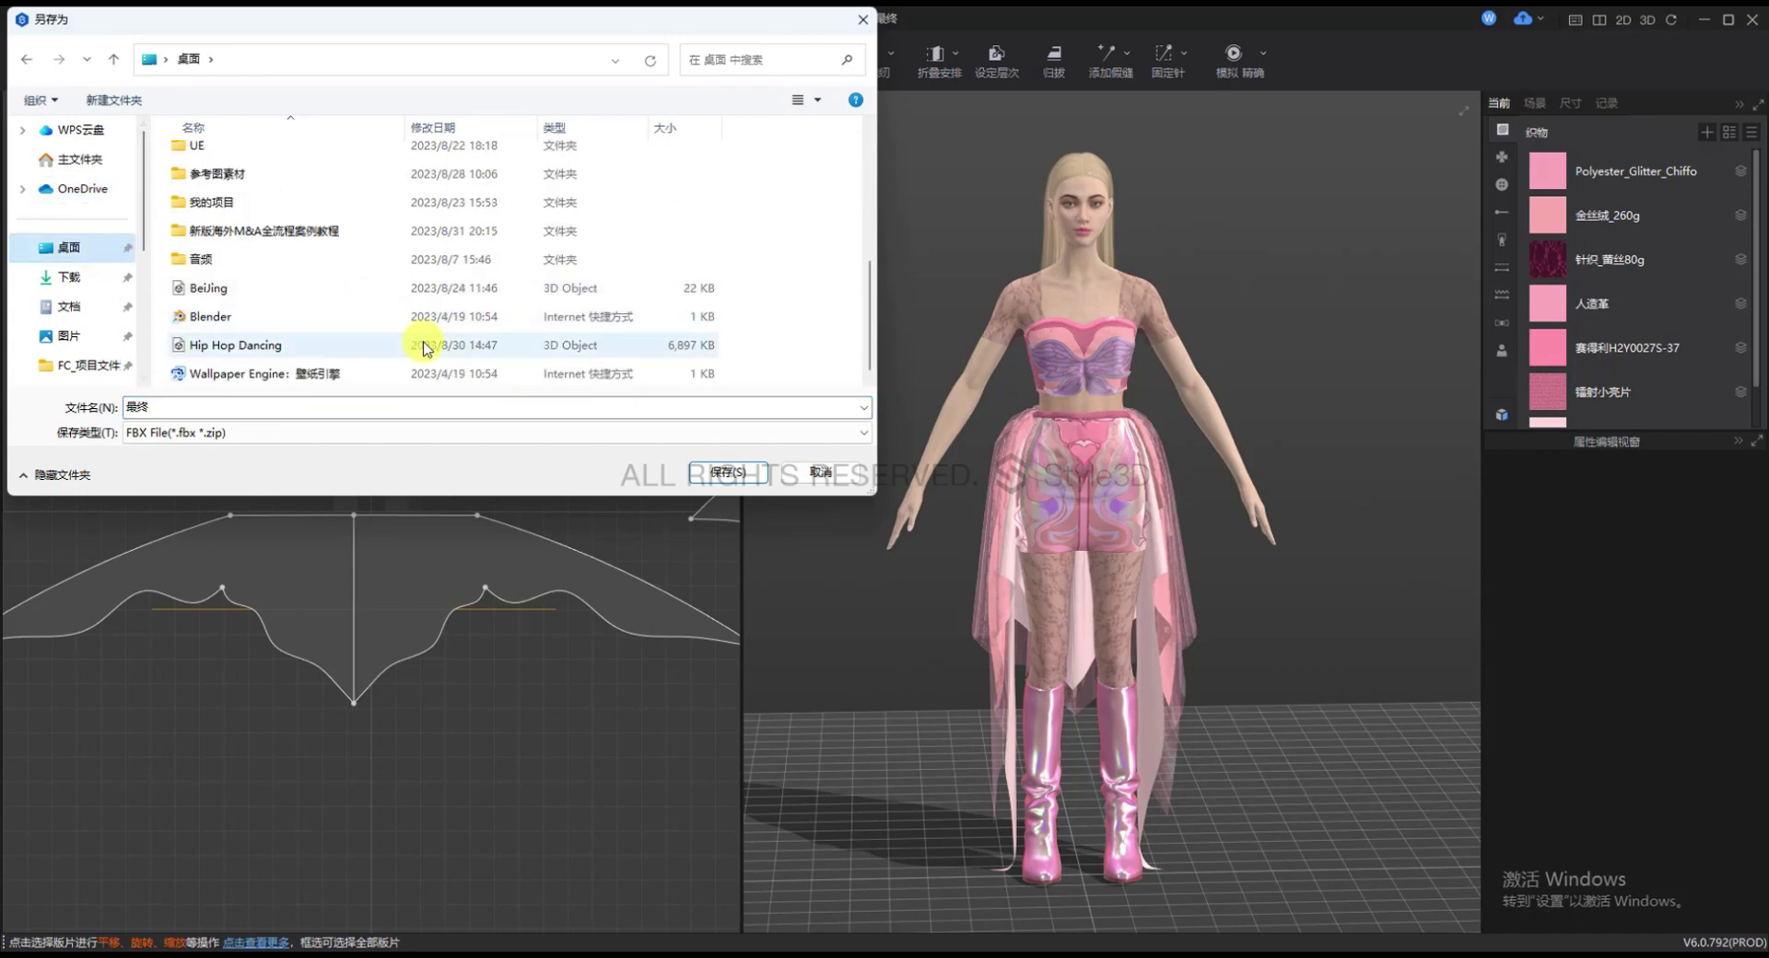
right_click(785, 290)
mouse_move(899, 494)
left_click(1021, 493)
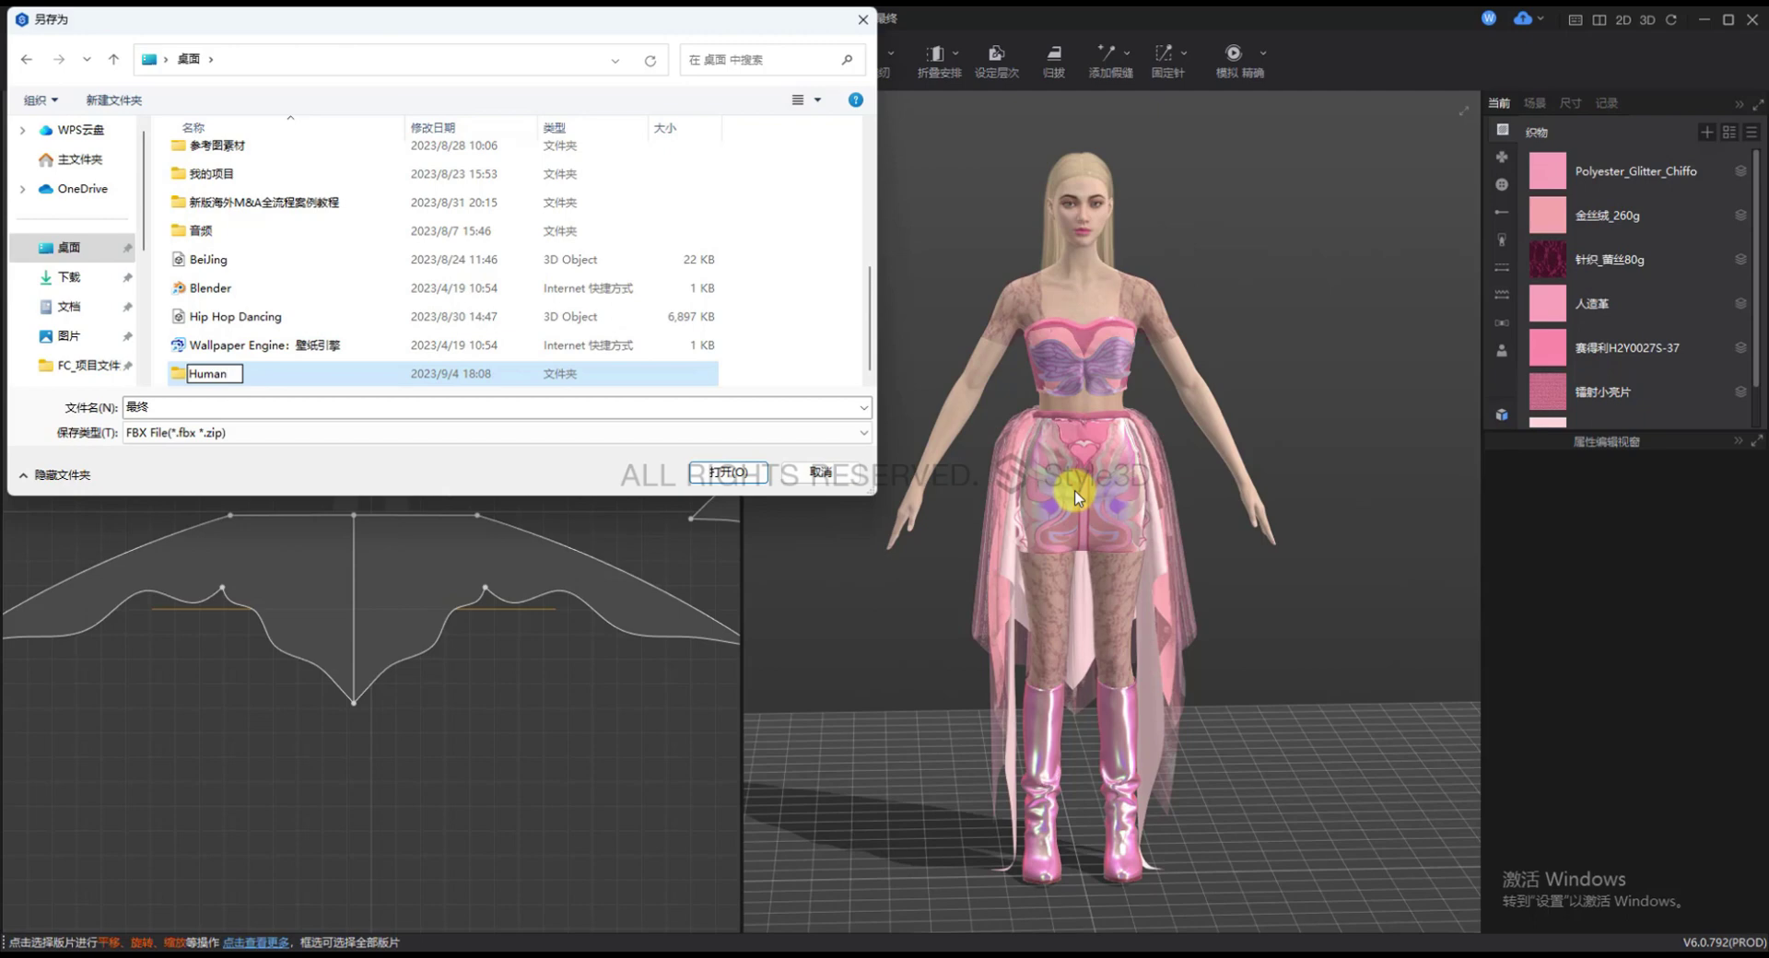
Choose the Human folder as the export location, replace the default file name and save
double_click(267, 373)
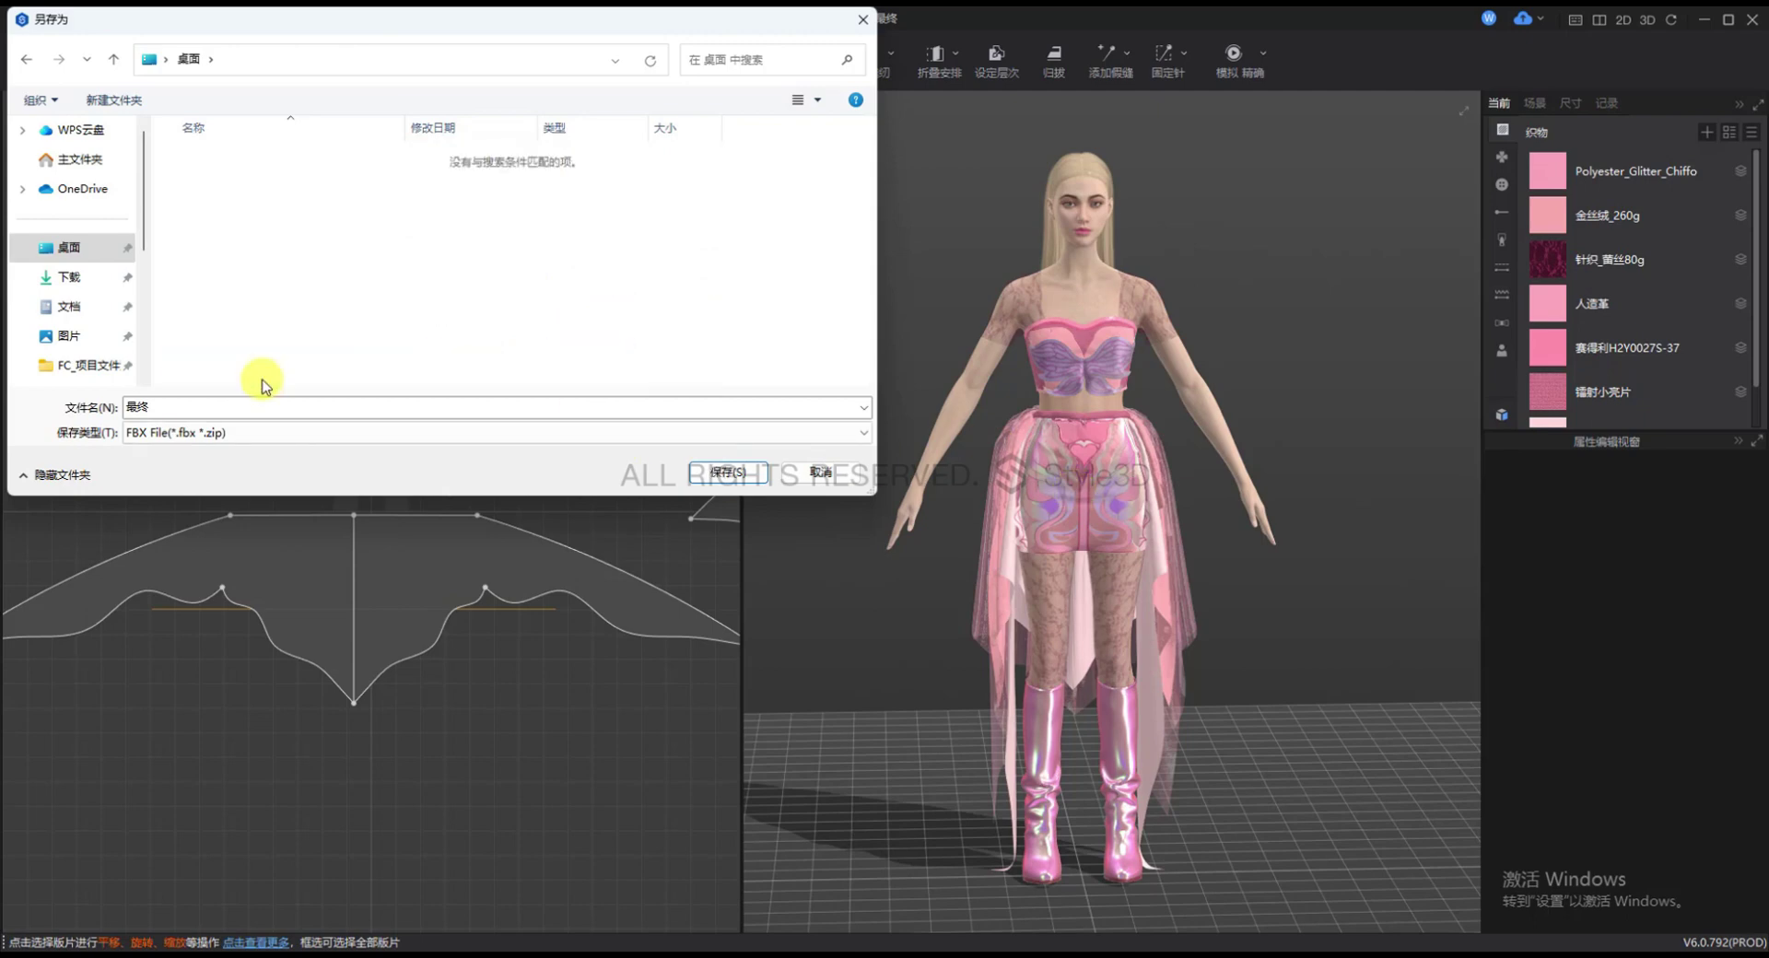
double_click(201, 408)
left_click(652, 454)
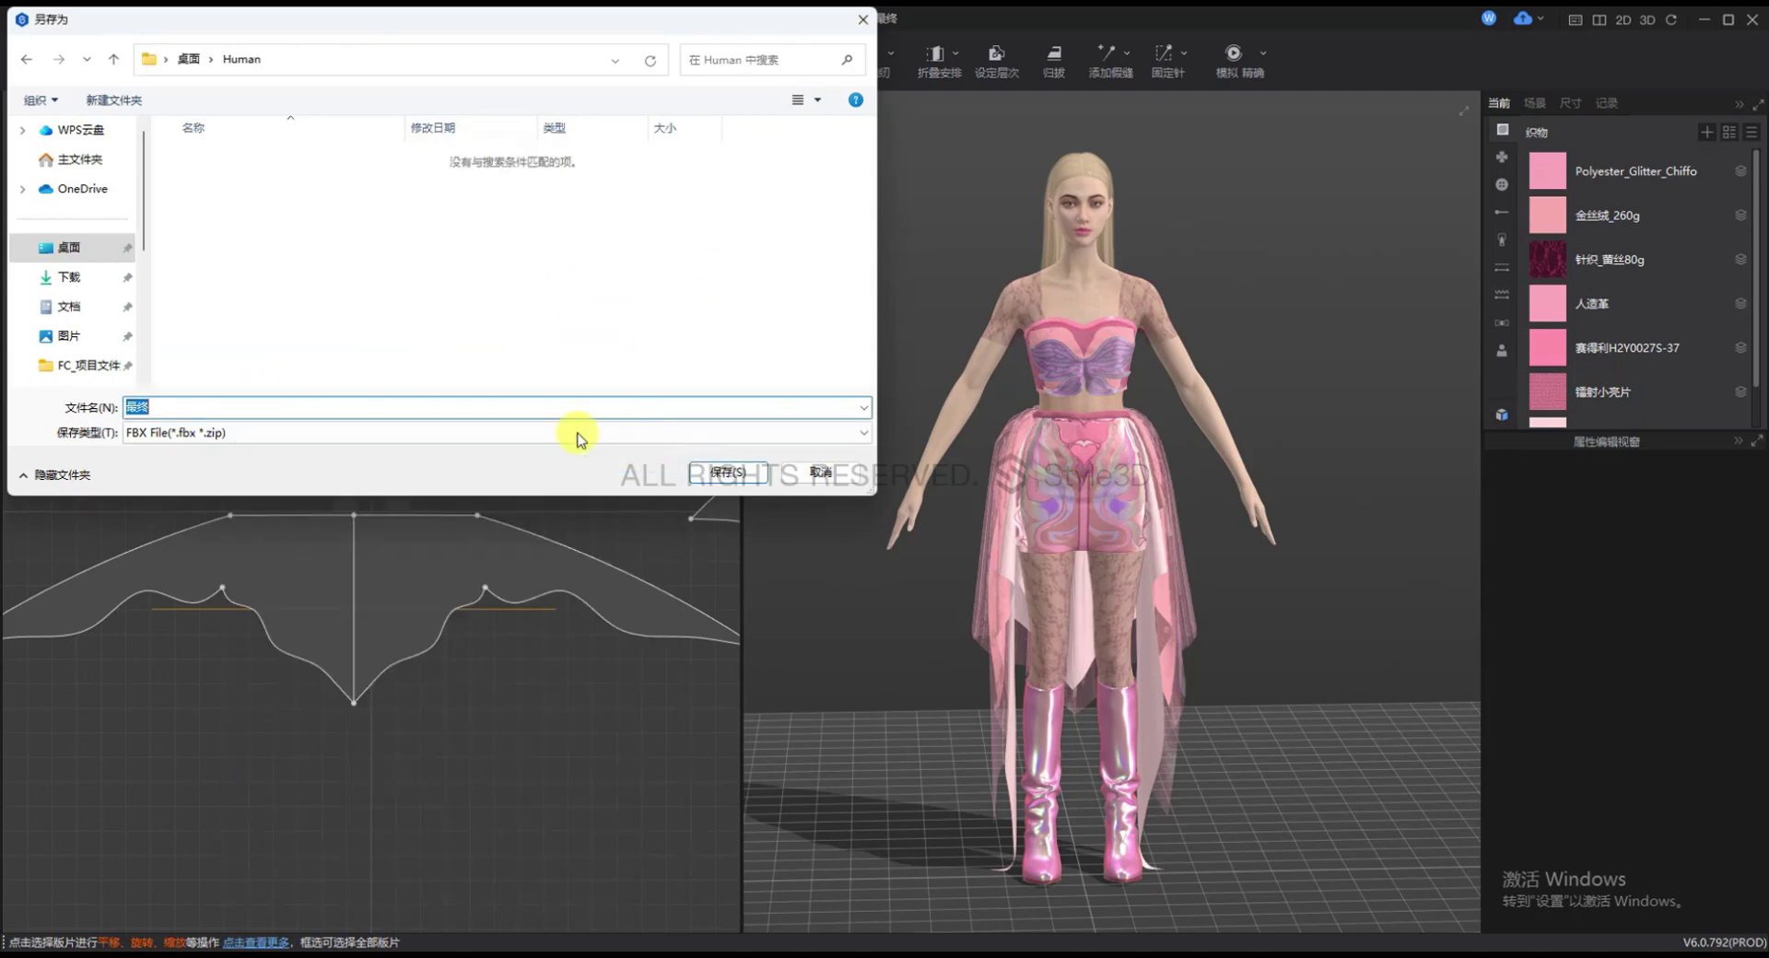
left_click(488, 415)
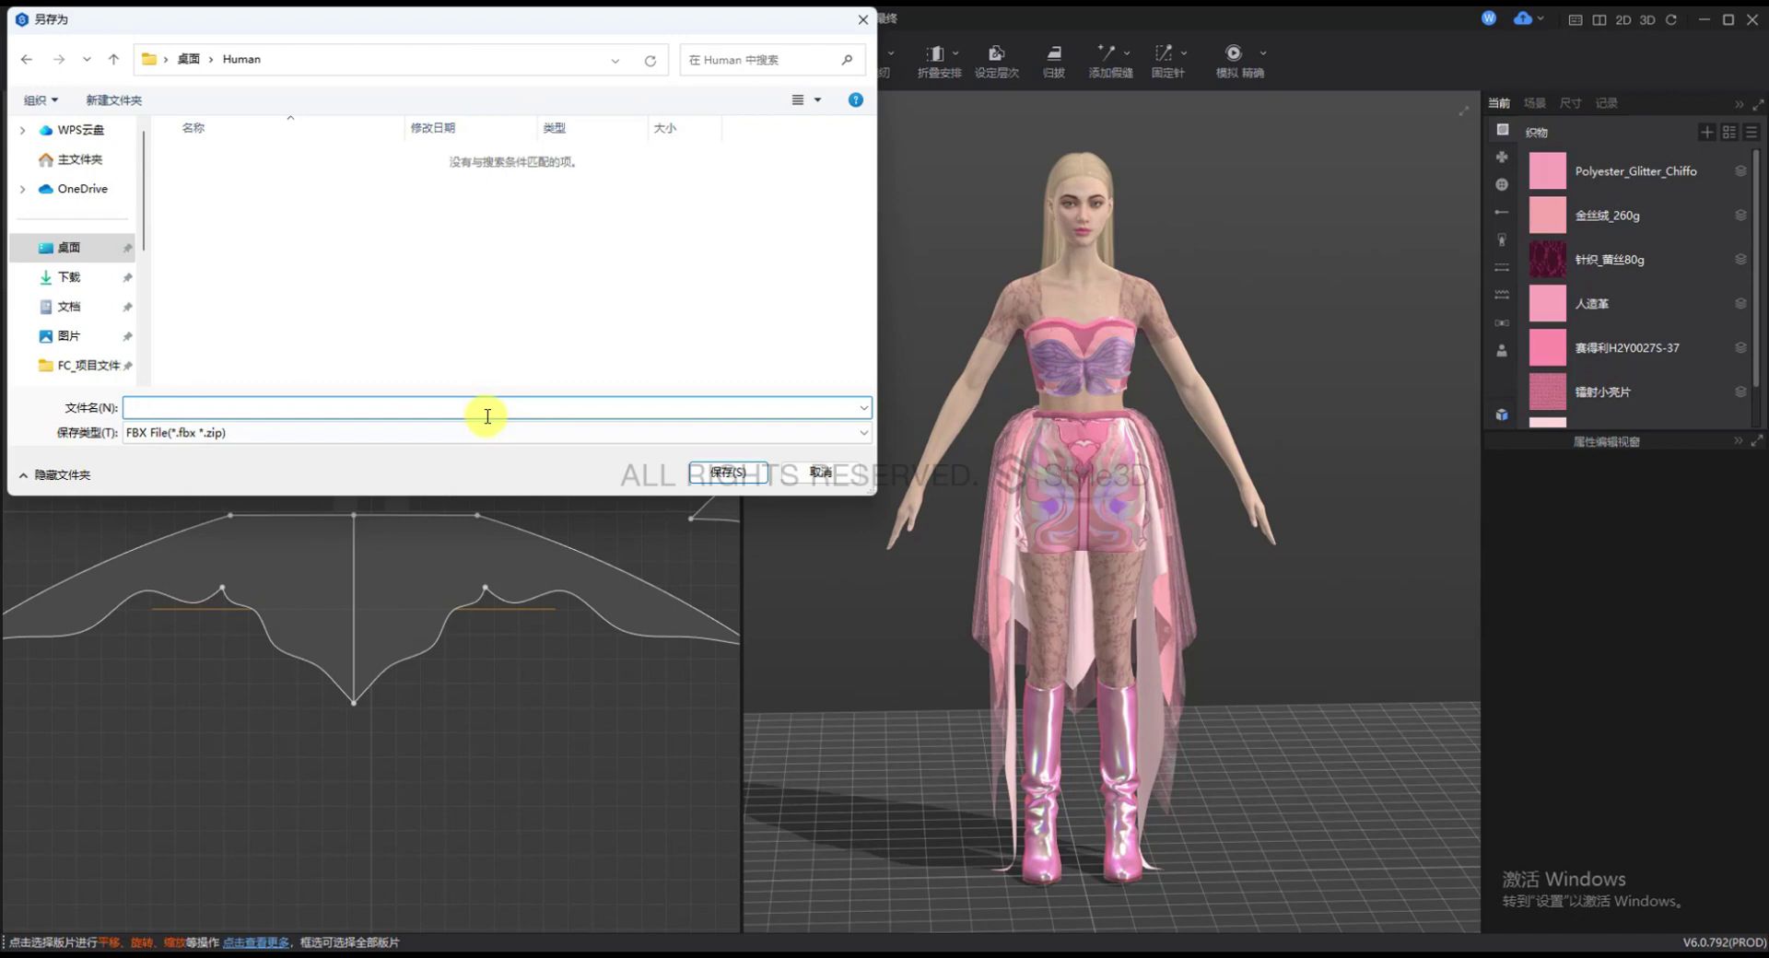
key("Return")
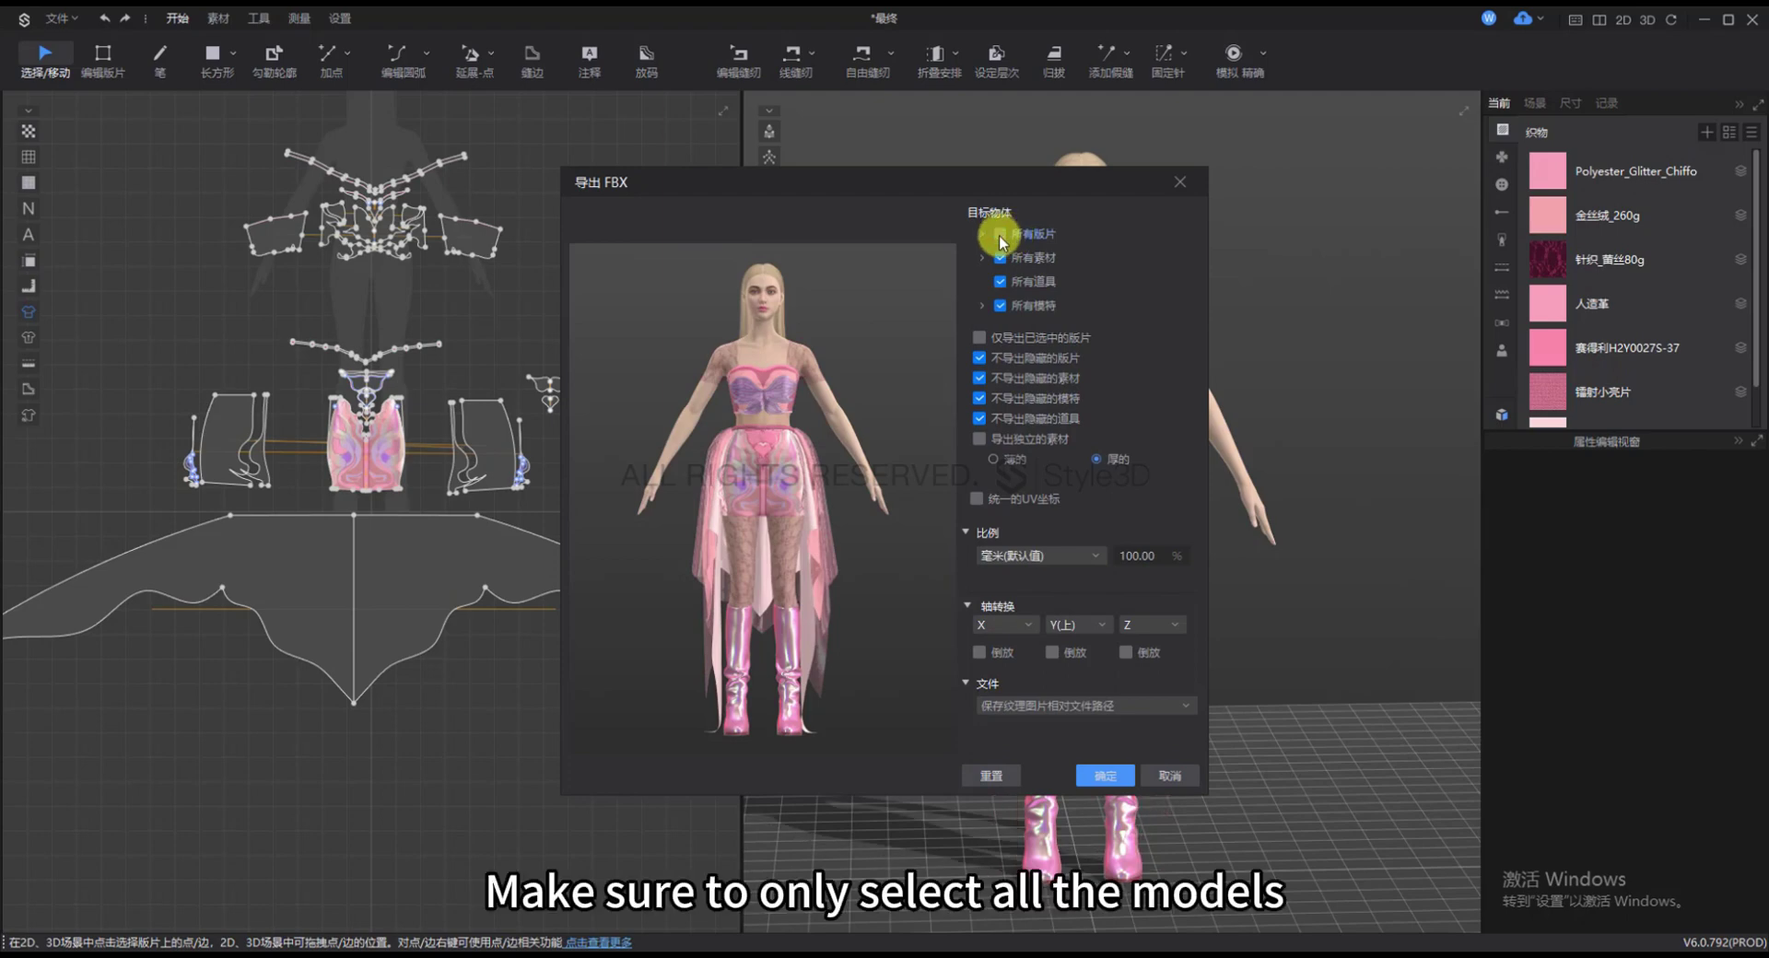
Exclude all patterns, assets and props so only the avatars are included, and run the FBX export
left_click(1000, 234)
left_click(1000, 258)
left_click(1000, 282)
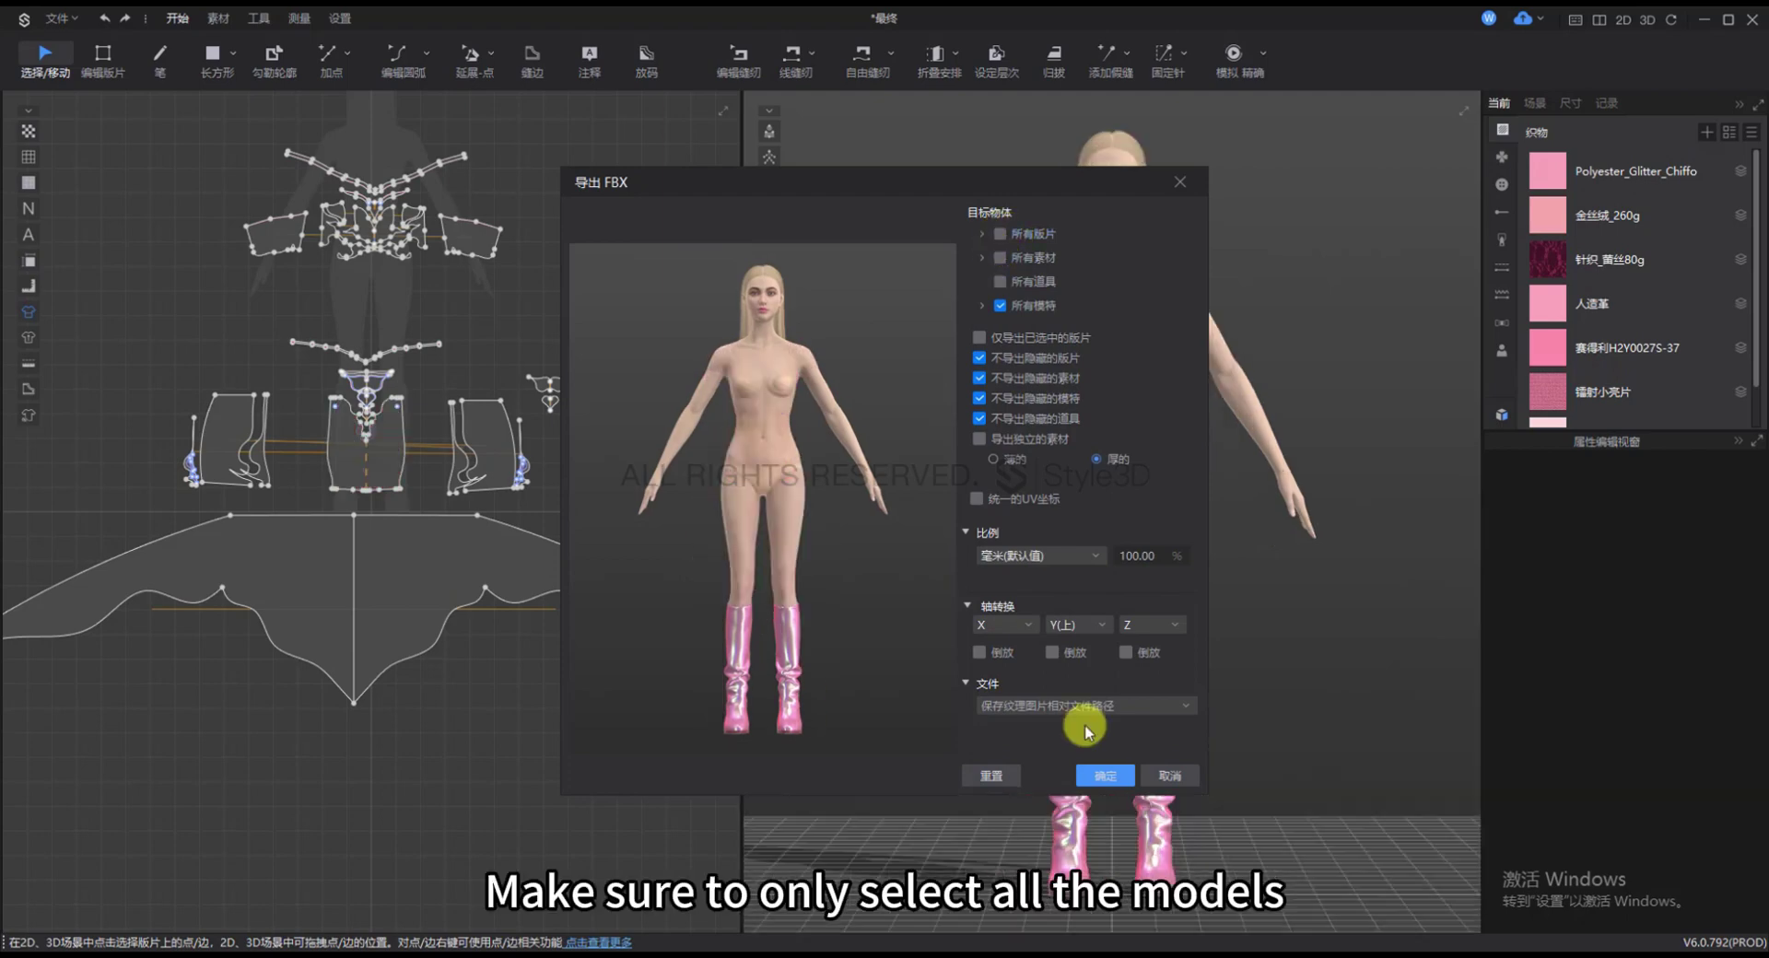
left_click(1103, 779)
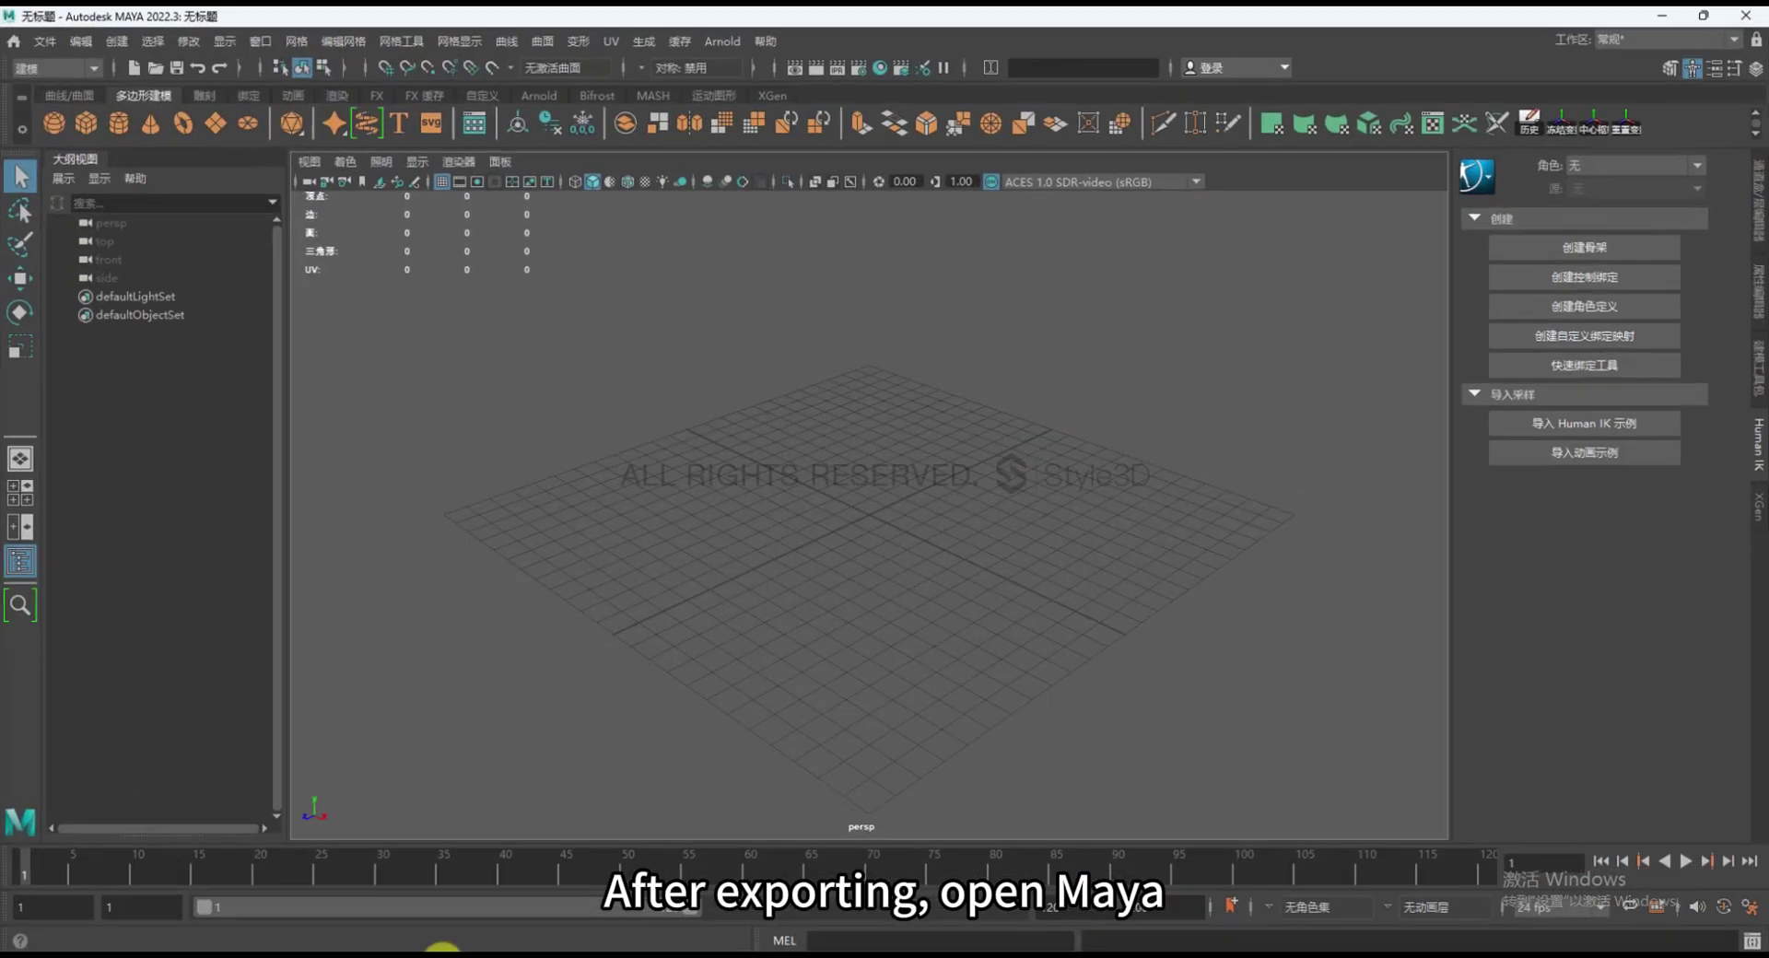
Import human.fbx from the desktop's Human folder into the scene and fit the whole avatar in view
left_click(44, 40)
left_click(121, 248)
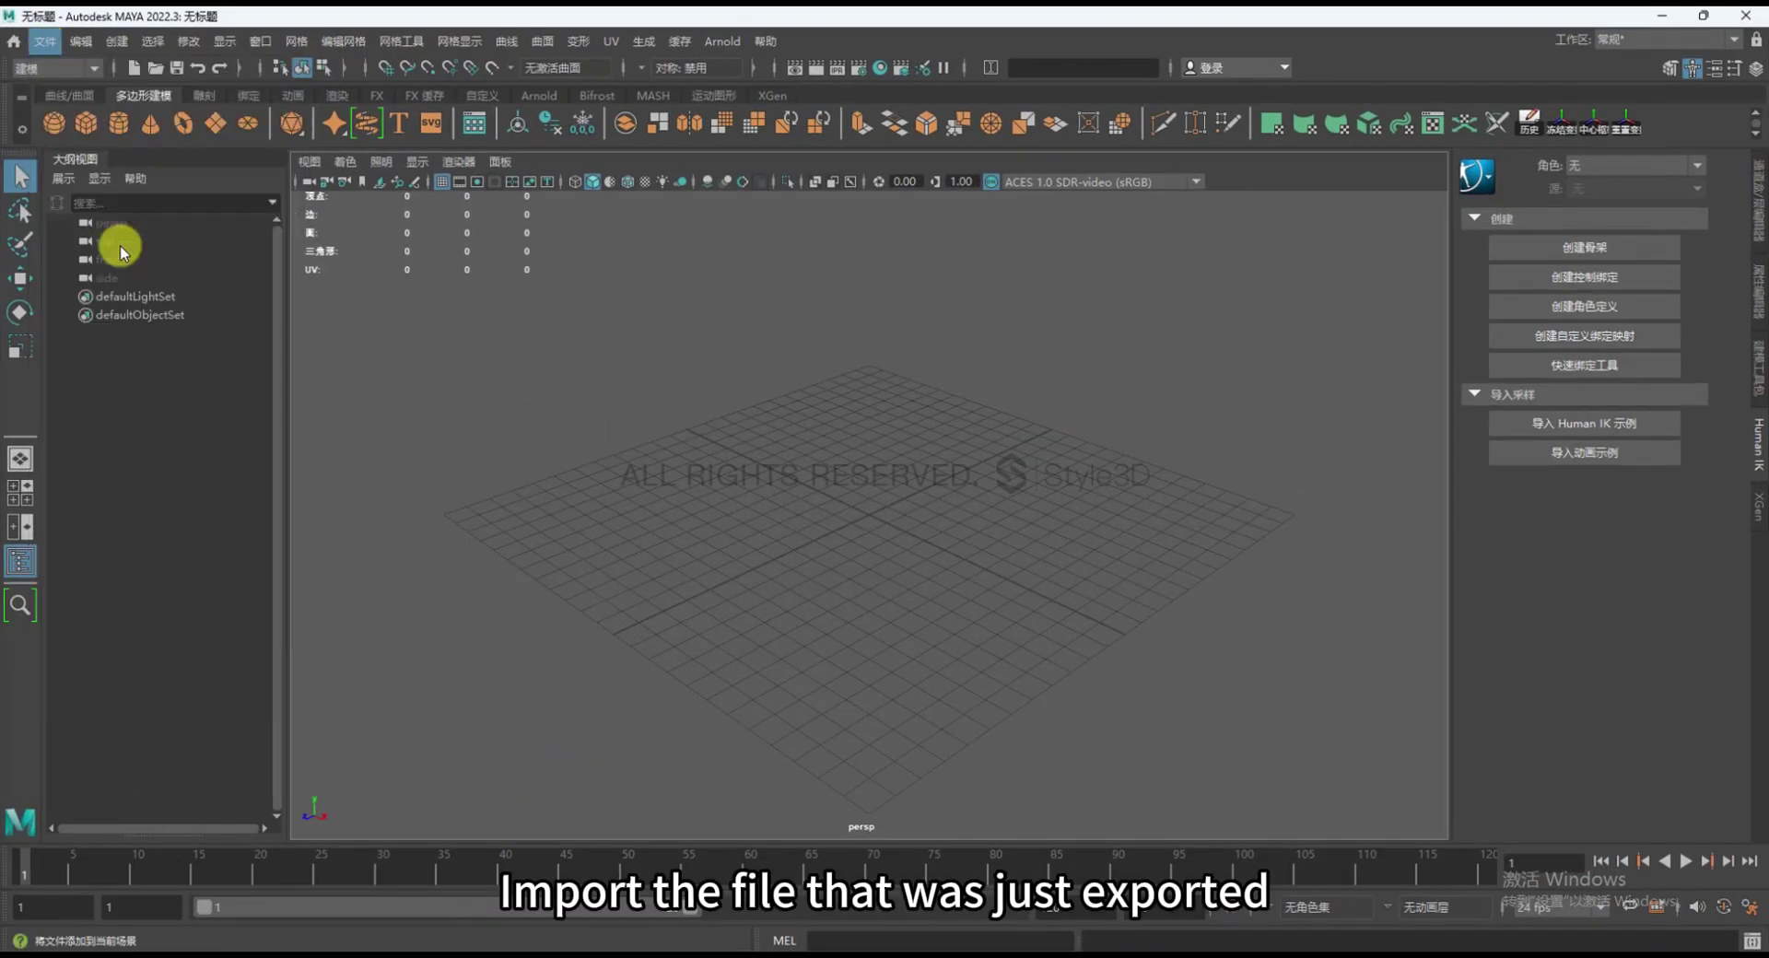
left_click(417, 342)
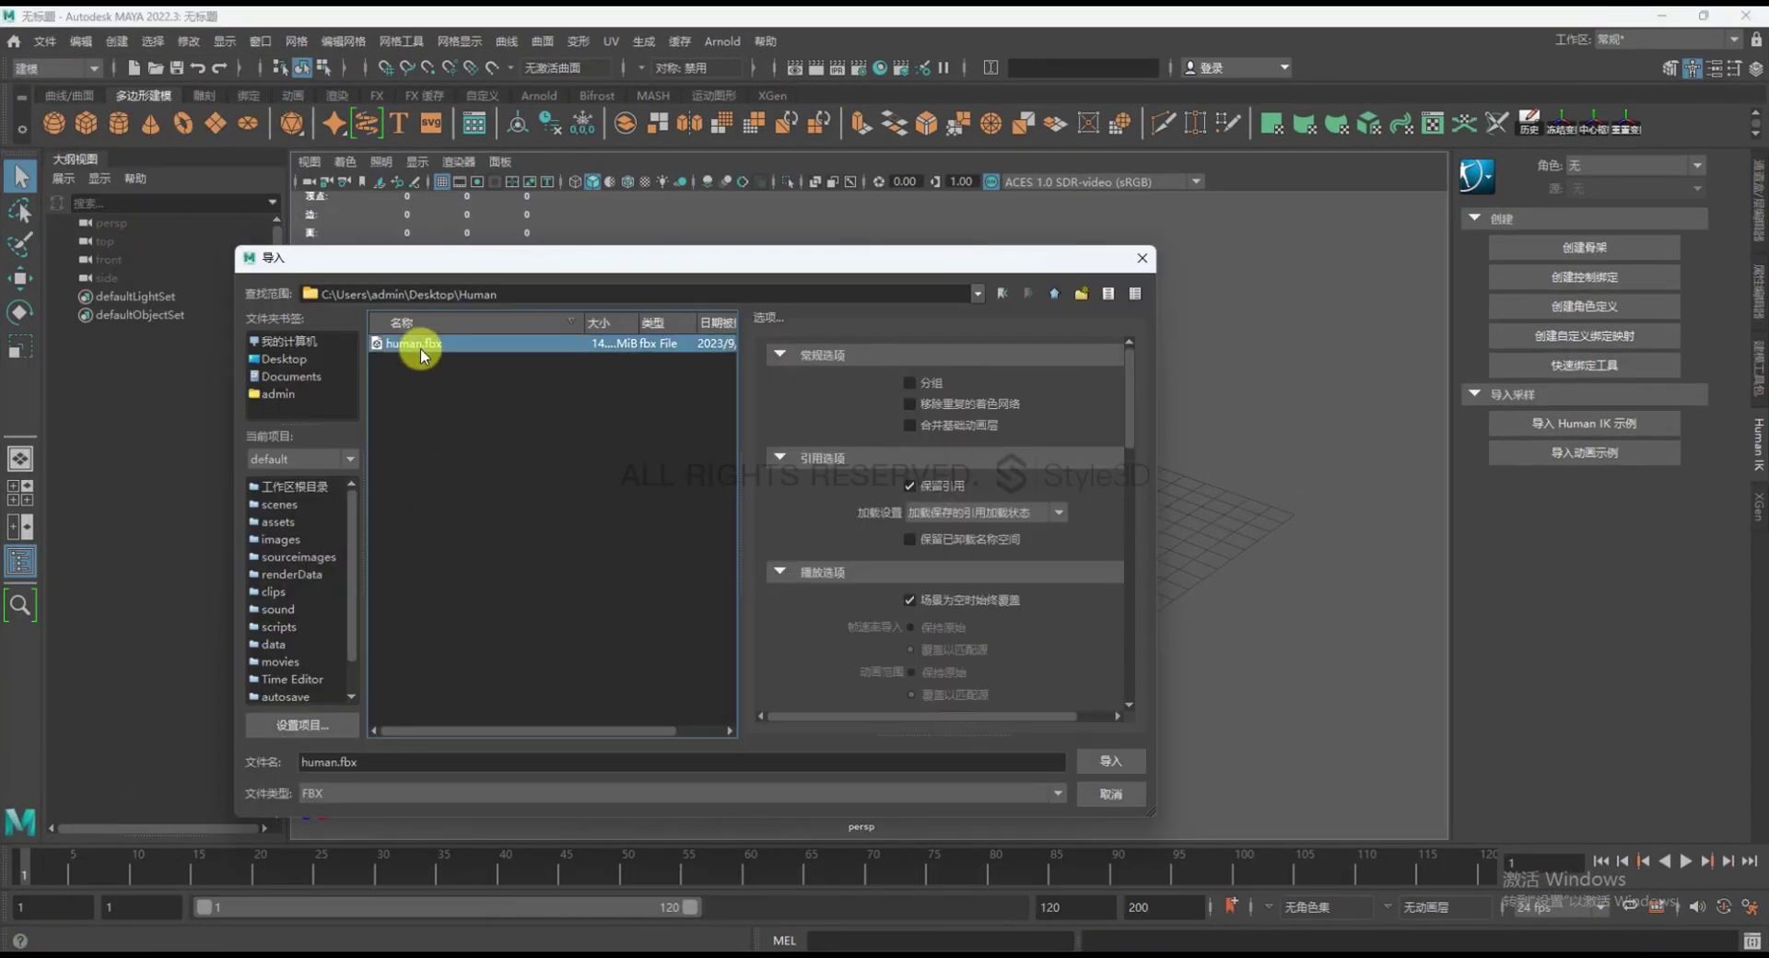
left_click(1097, 759)
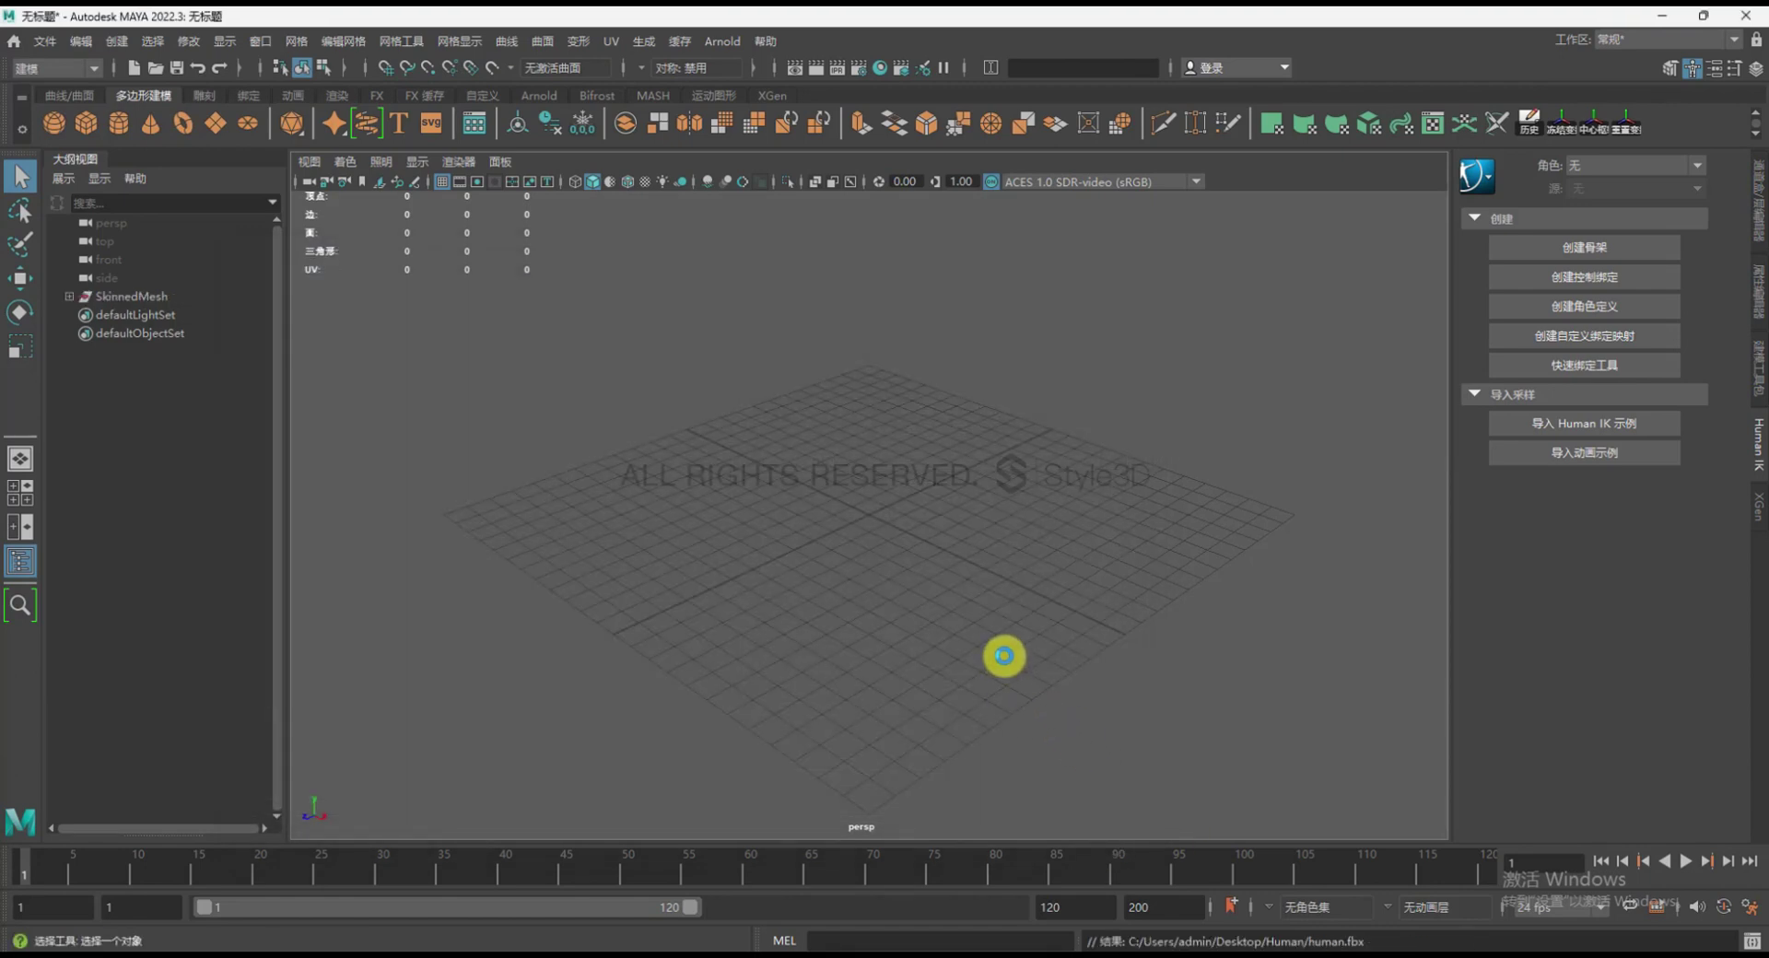
left_click(1004, 660)
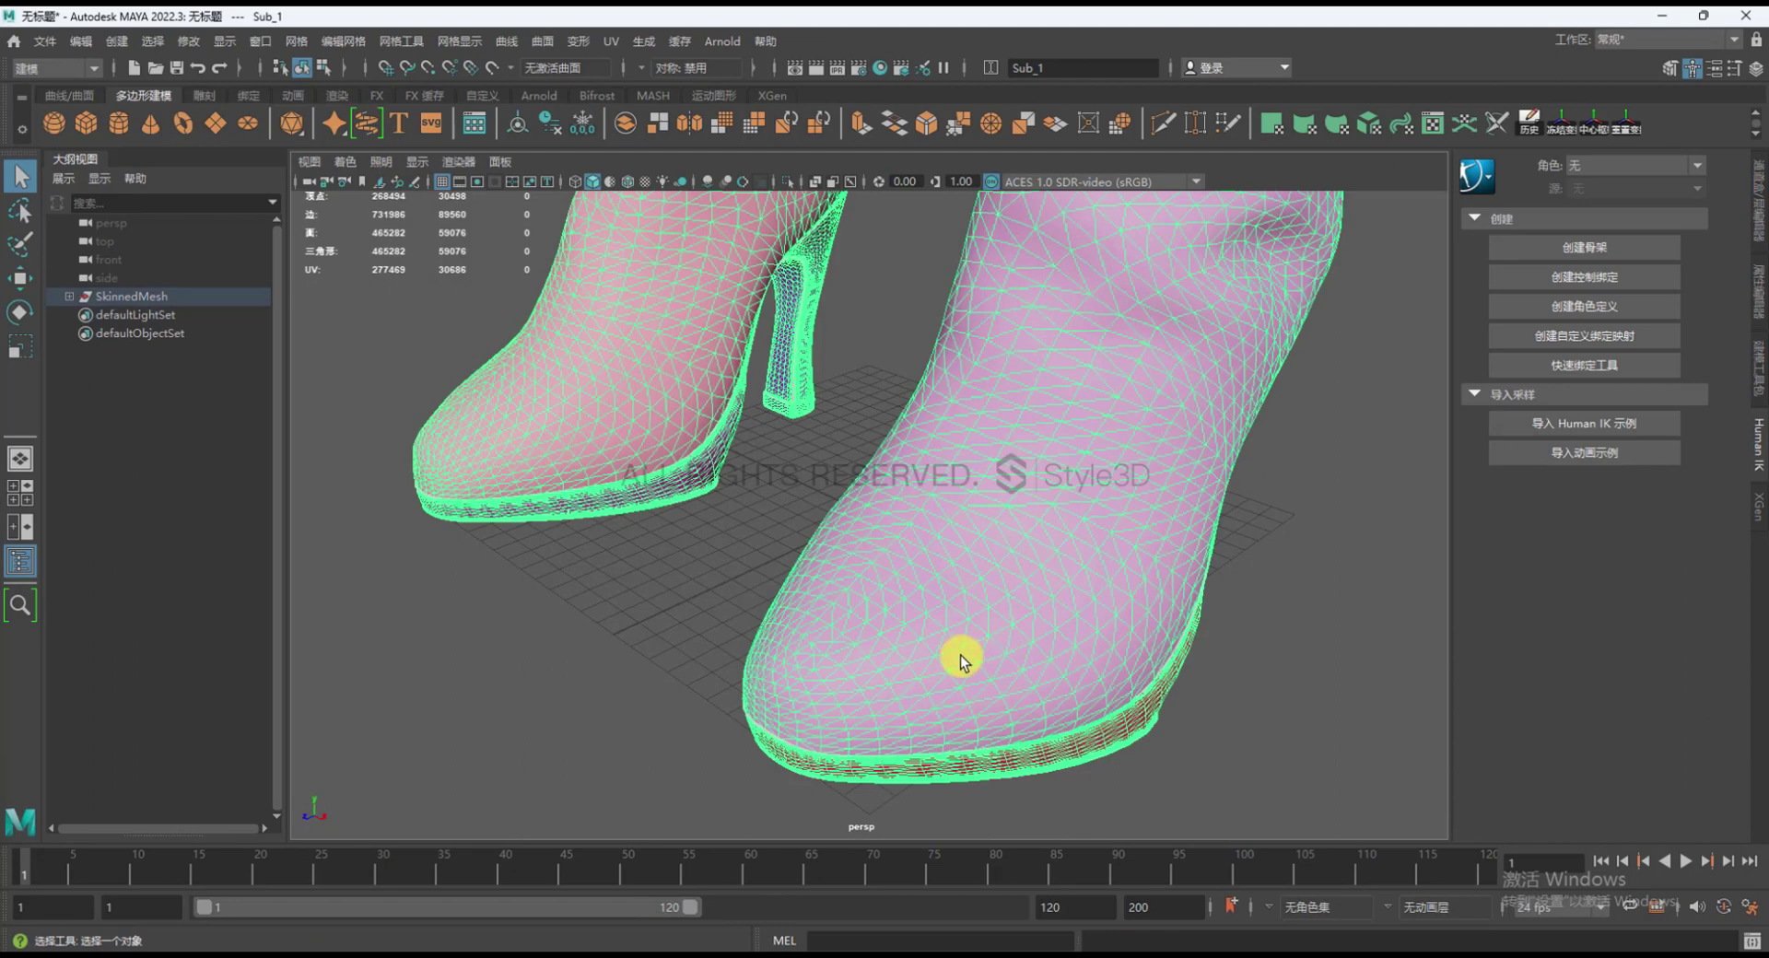
scroll(651, 494, "down", 10)
left_click(750, 639)
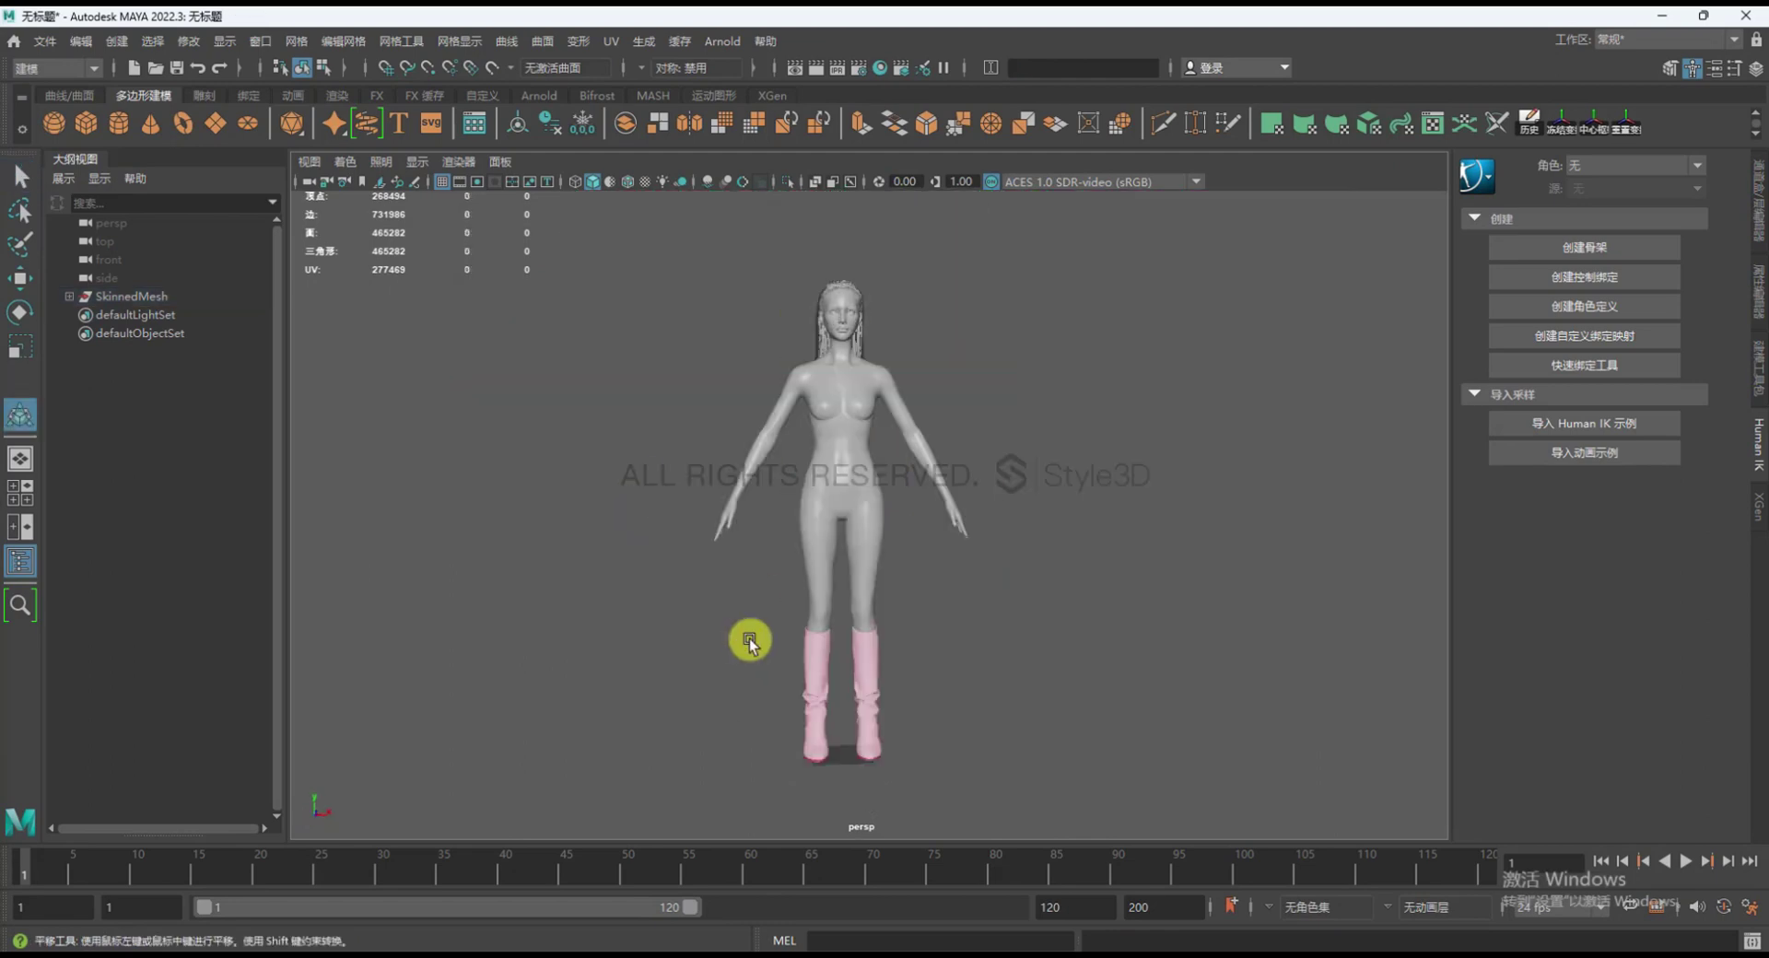
Enable shaded display with textures for the imported avatar in the perspective view
left_click(835, 511)
key("5")
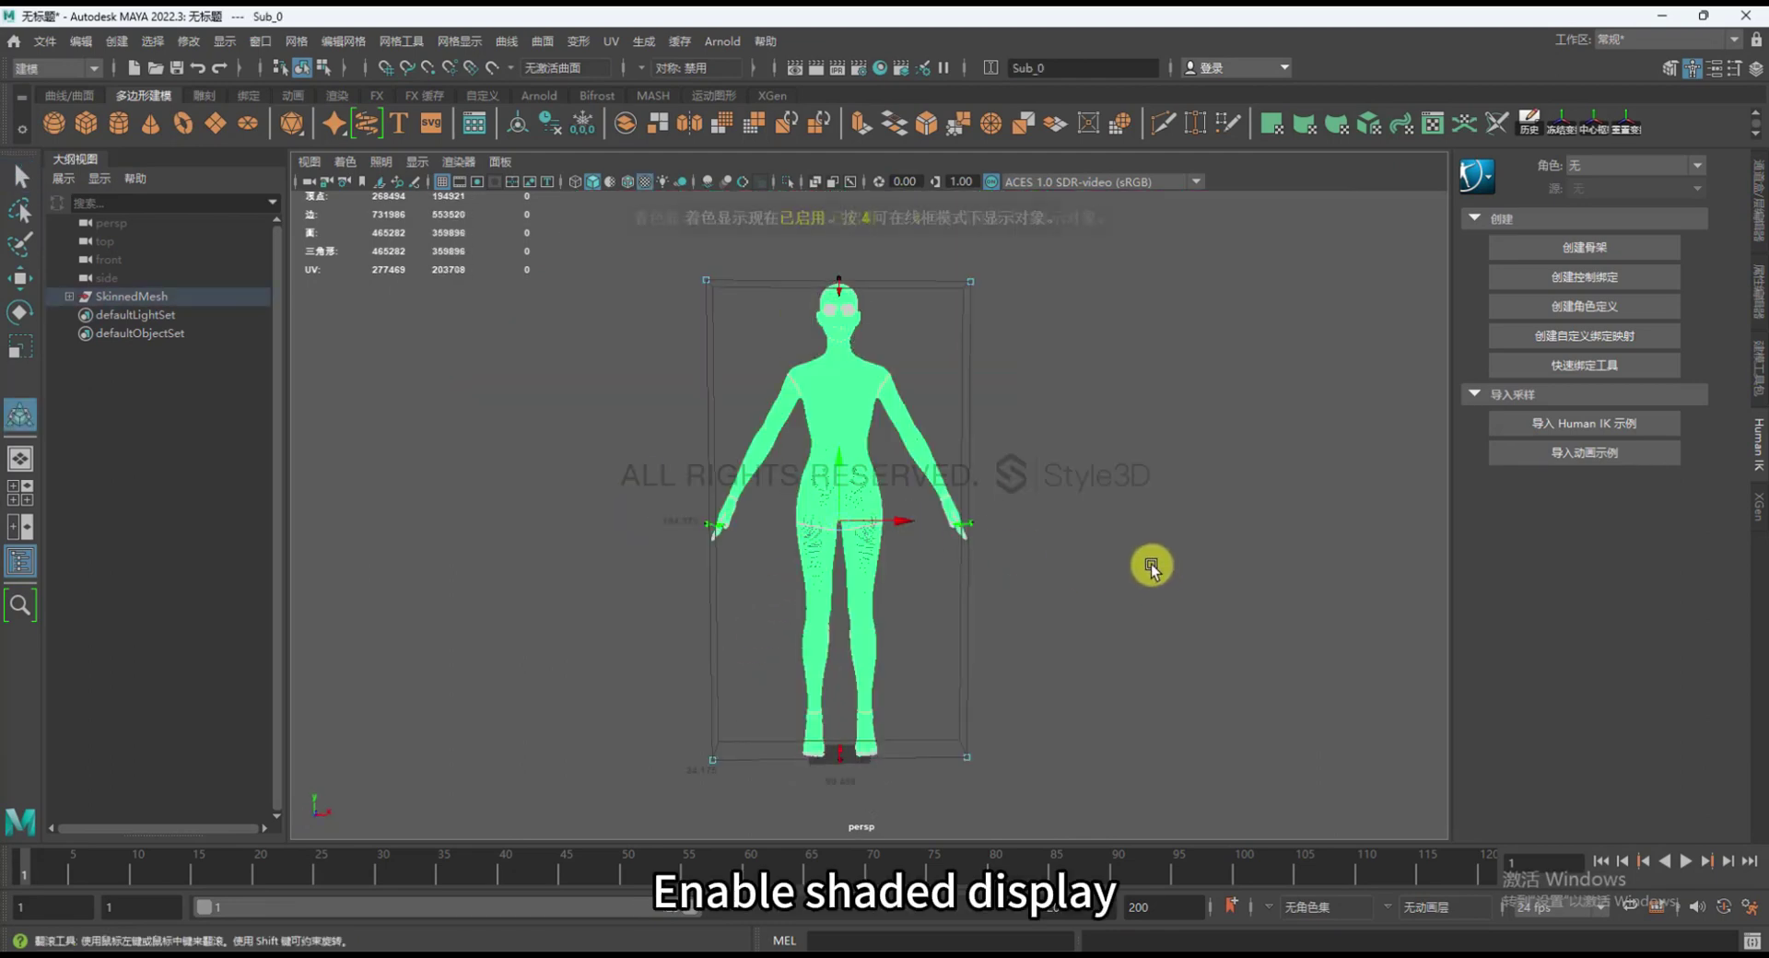
left_click(1152, 566)
key("6")
scroll(896, 522, "up", 2)
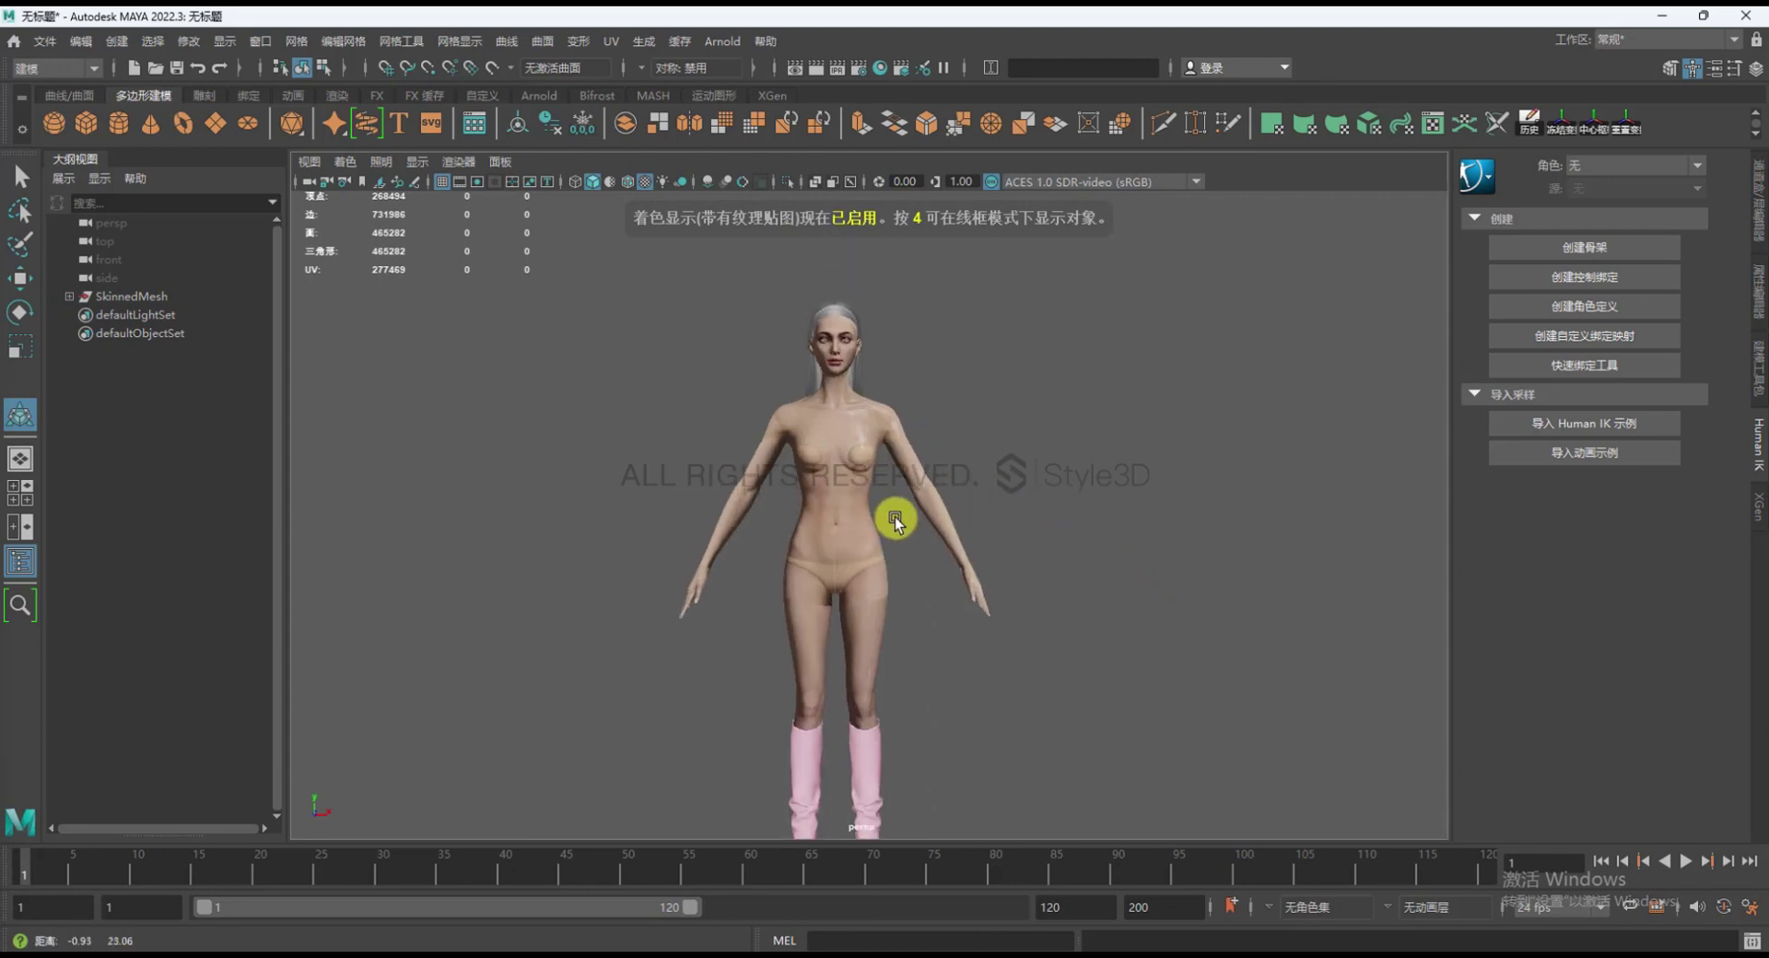
left_click_drag(896, 521, 860, 514, "alt")
scroll(806, 478, "up", 4)
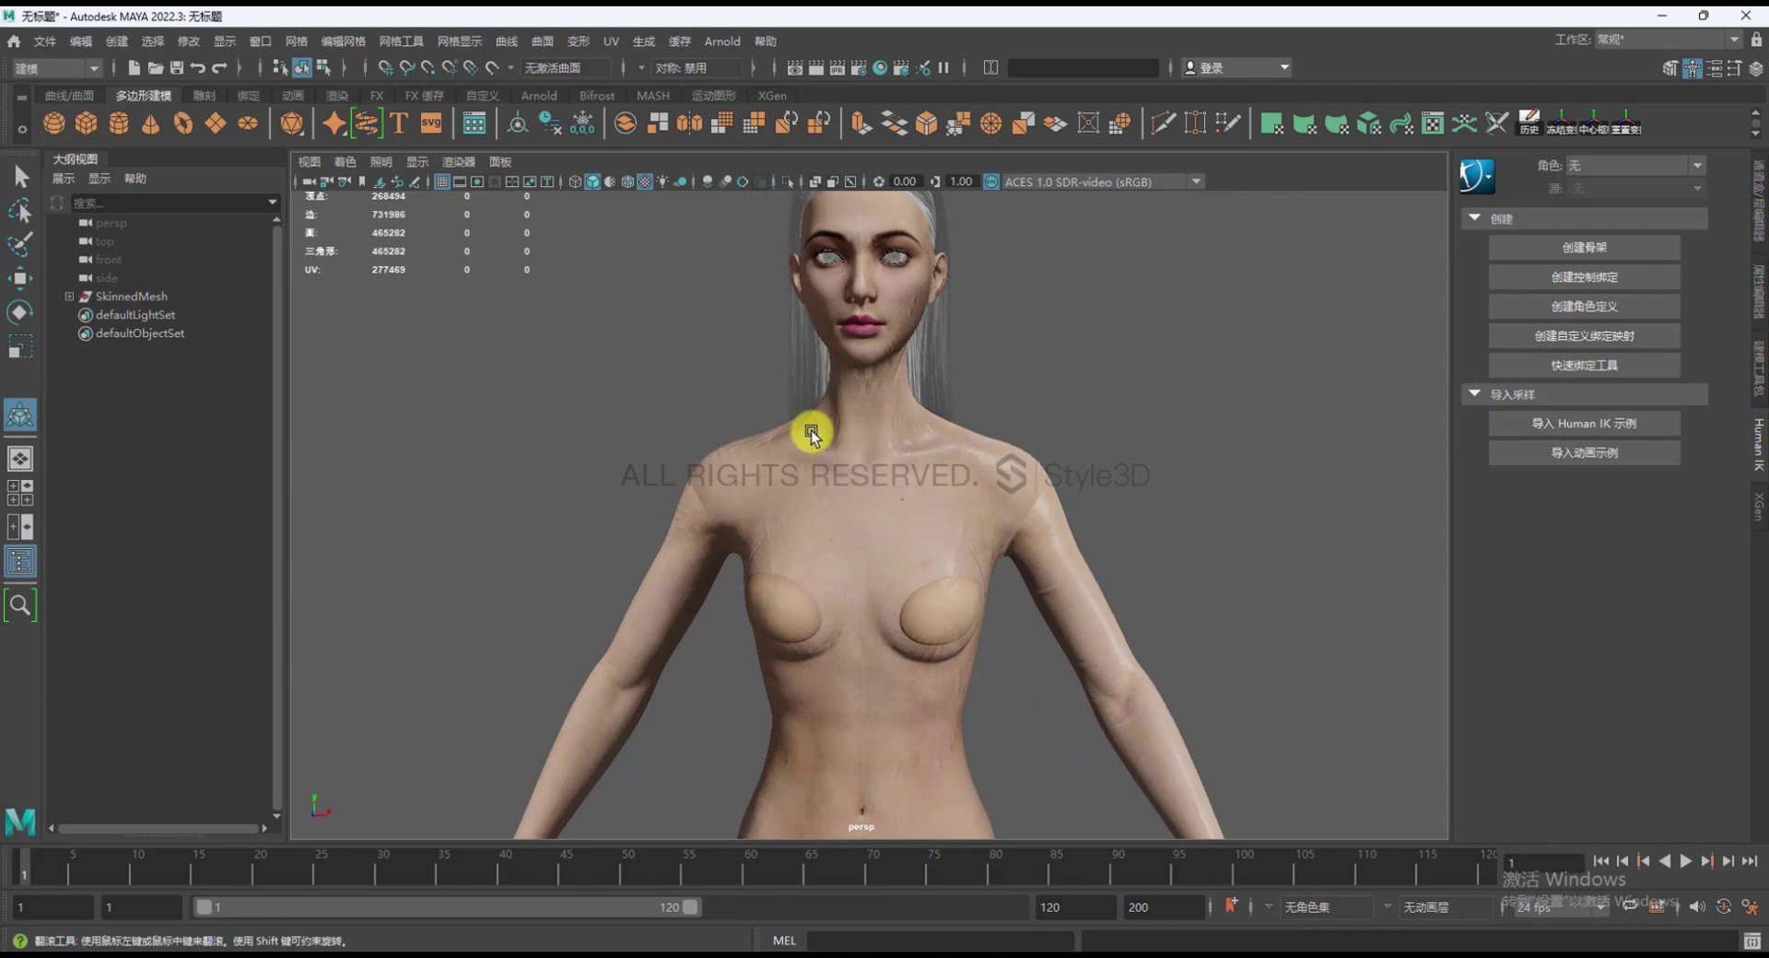
Open Hypershade and set the Color Space of the Body material's normal map to the Utility option Raw
left_click(912, 277)
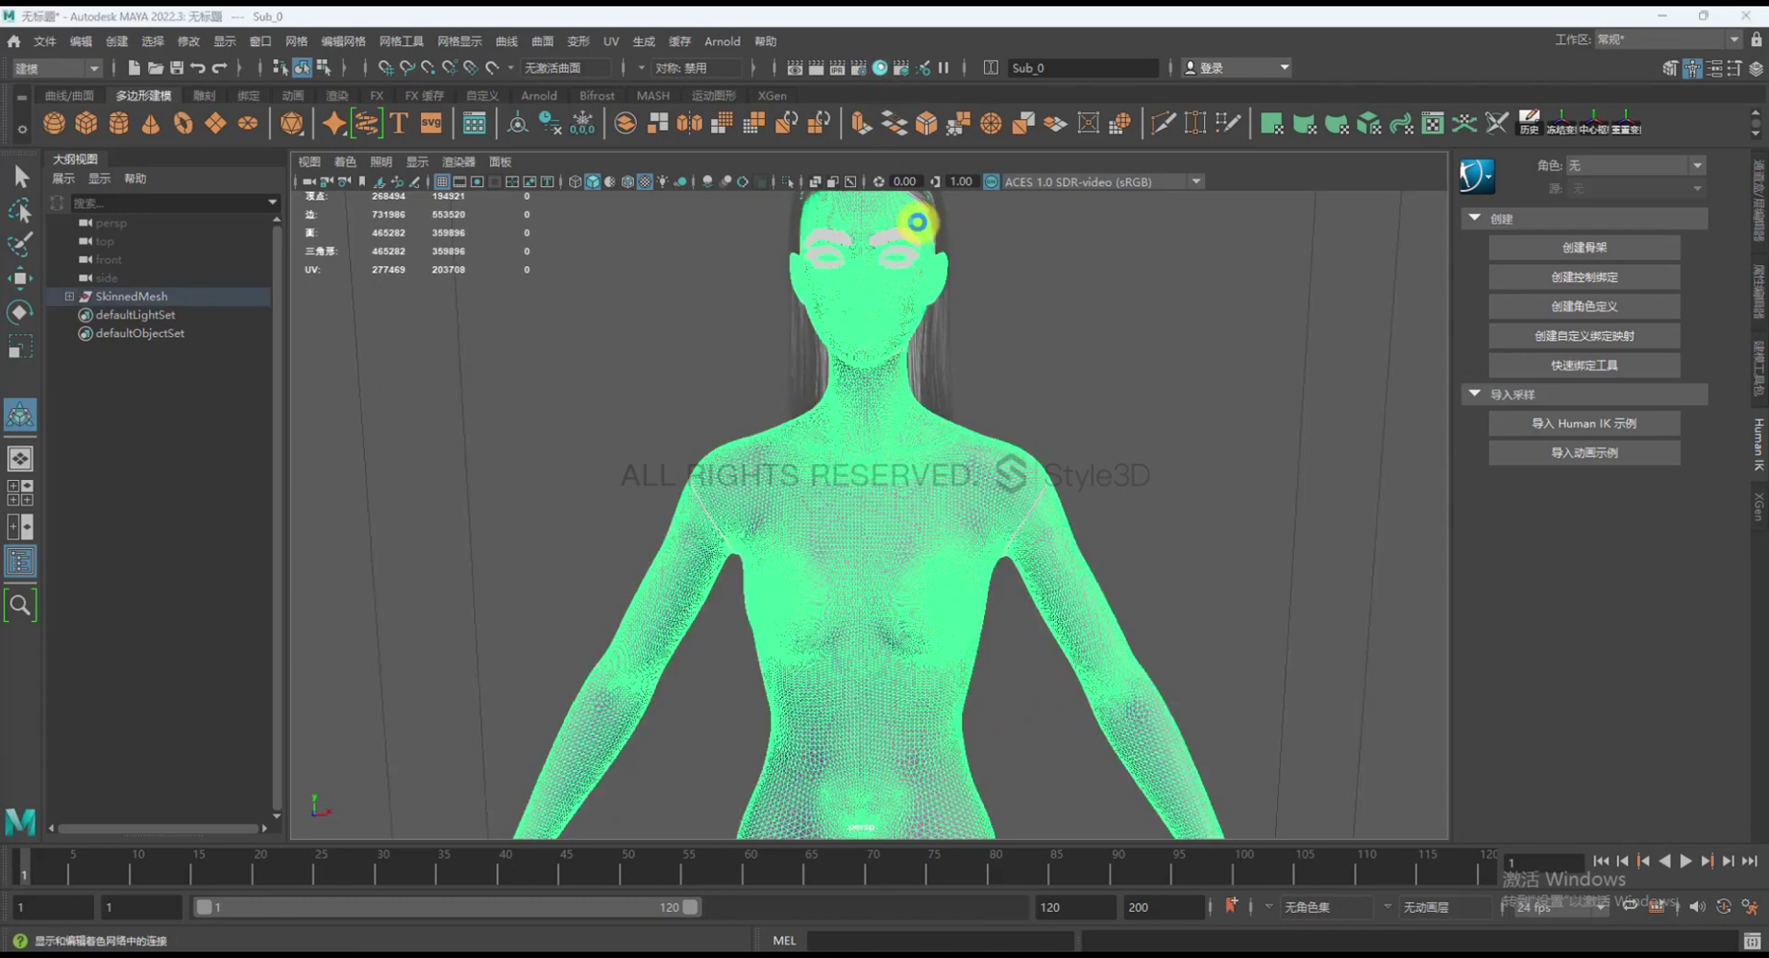
left_click_drag(246, 296, 1067, 269)
left_click_drag(505, 279, 405, 107)
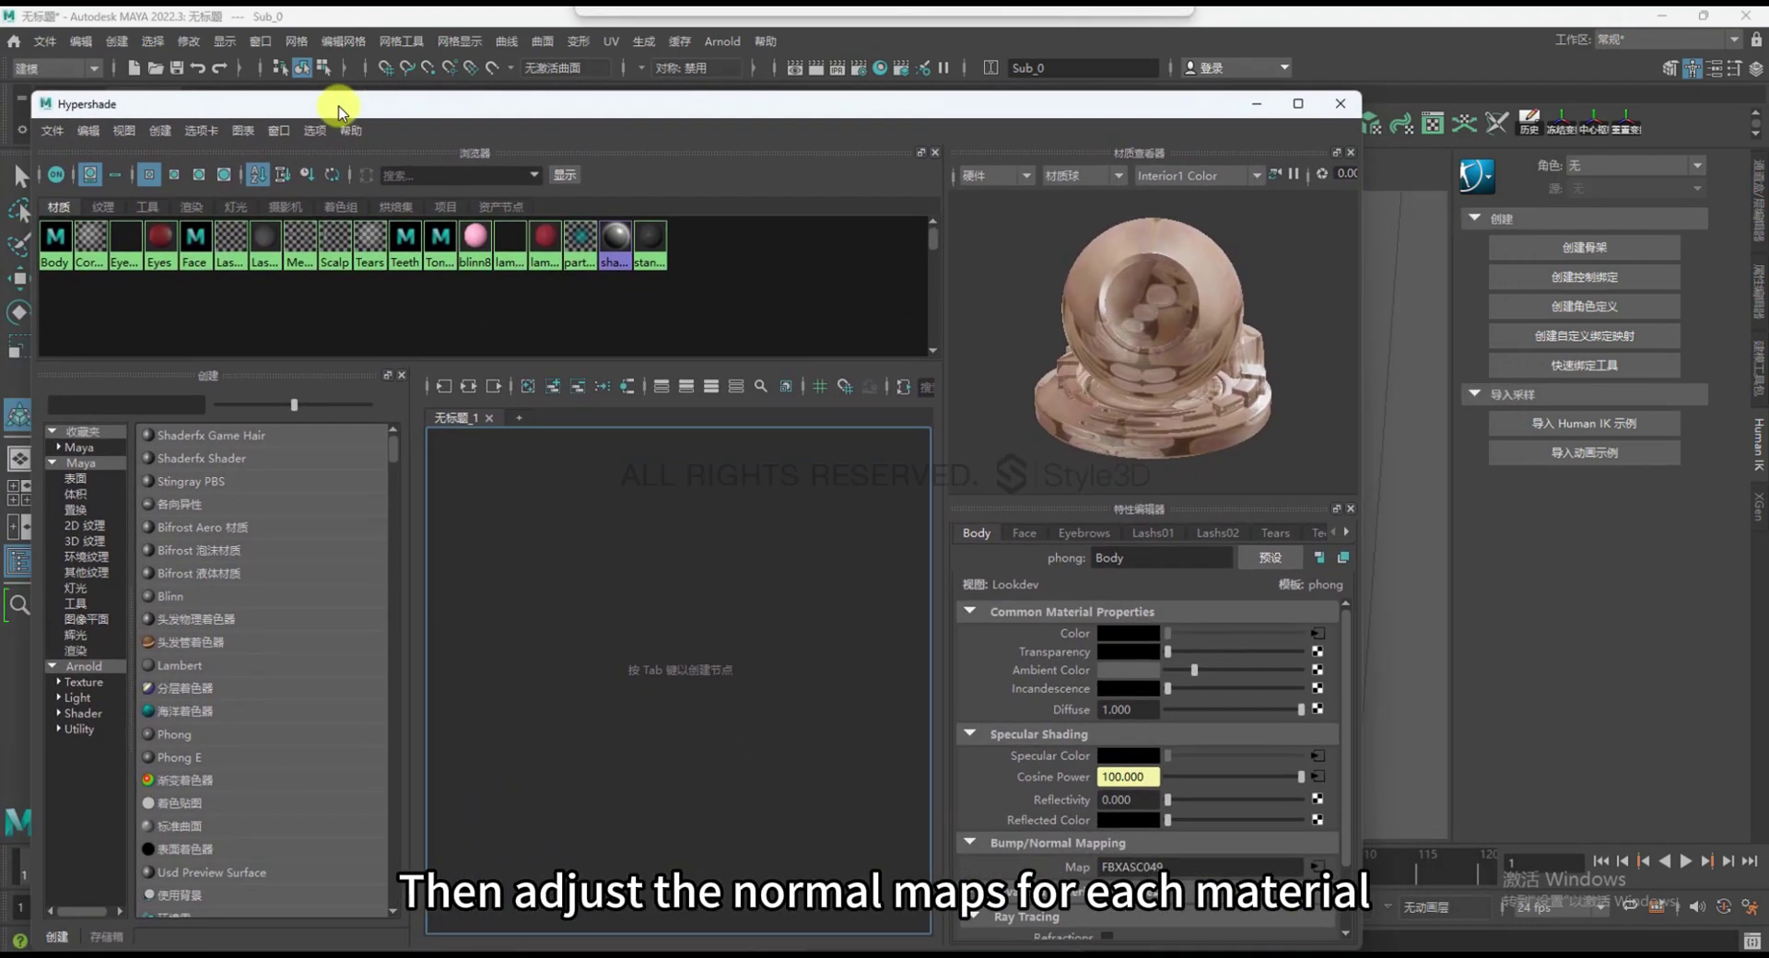
left_click(53, 240)
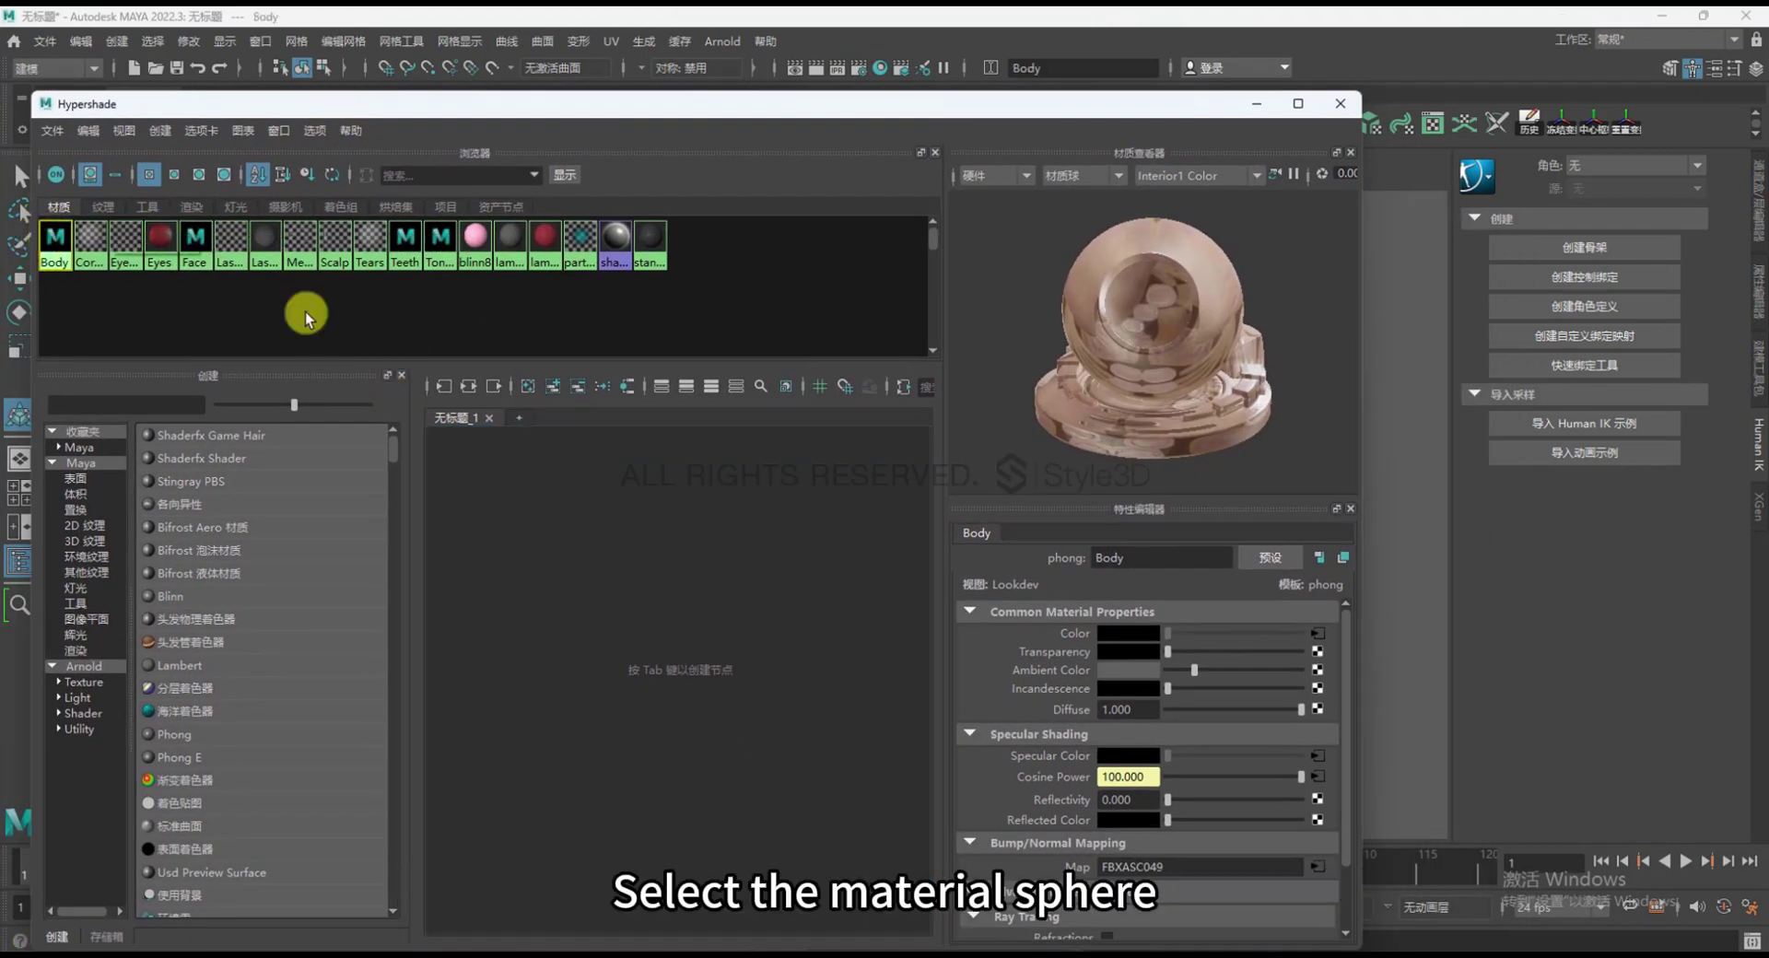
left_click(1319, 868)
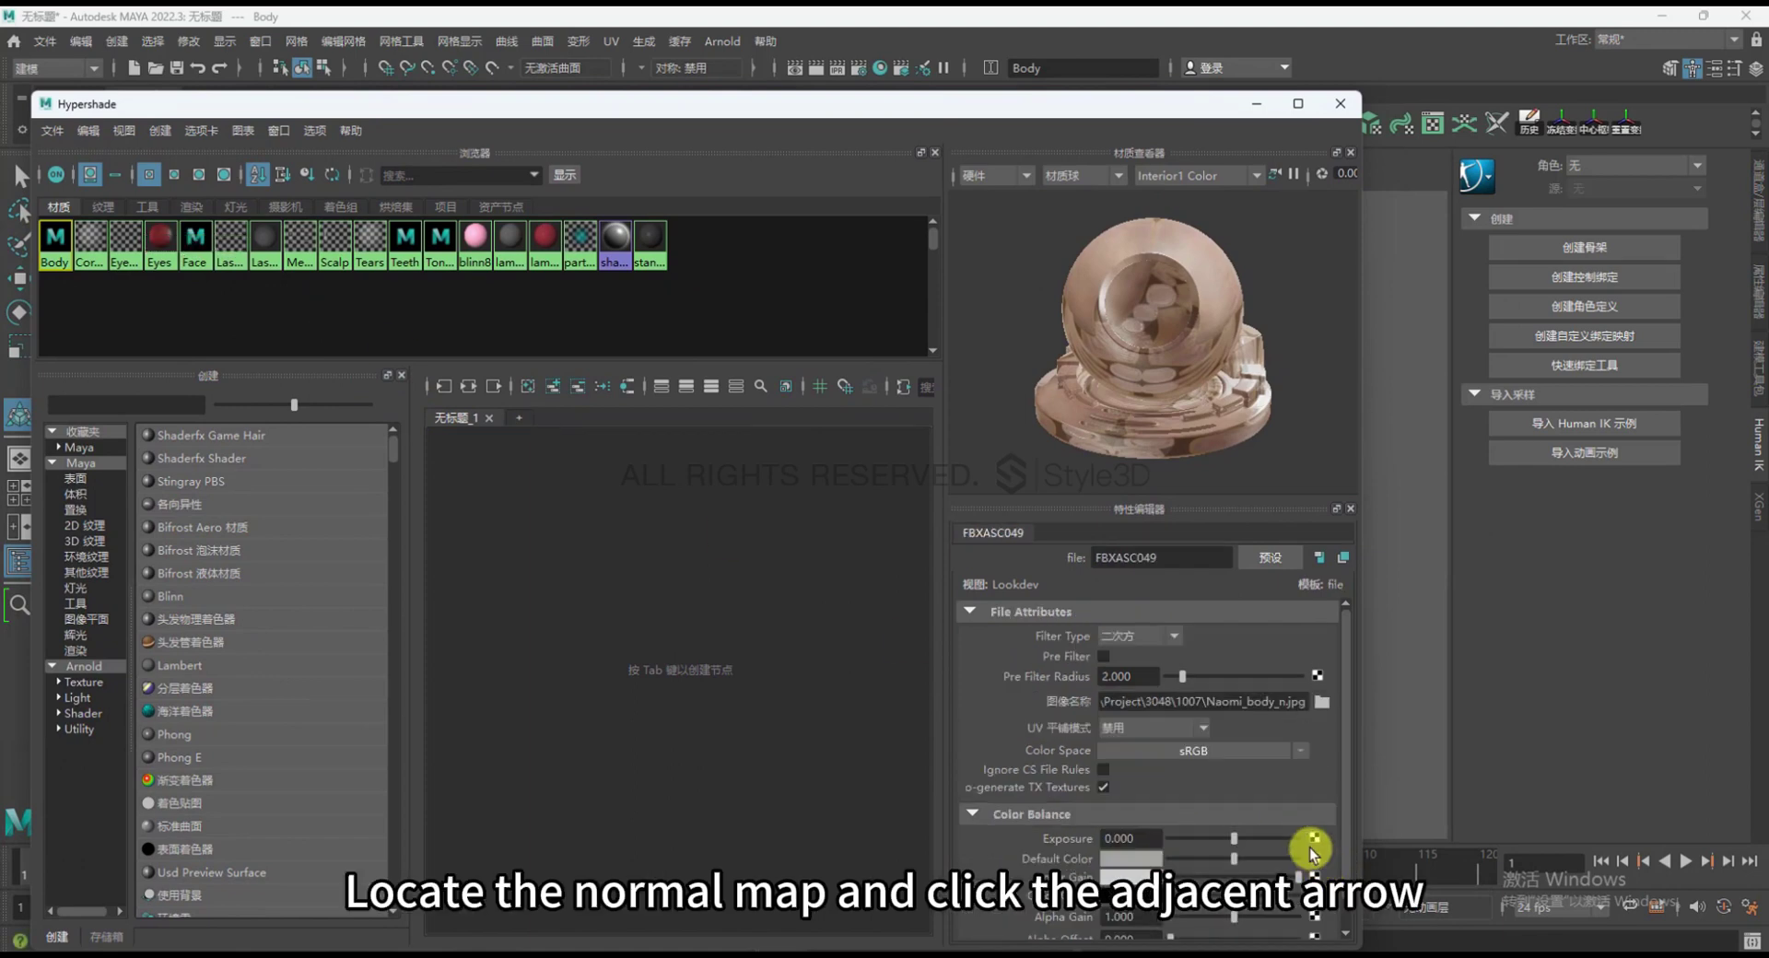
left_click(1258, 751)
mouse_move(1388, 809)
left_click(1443, 802)
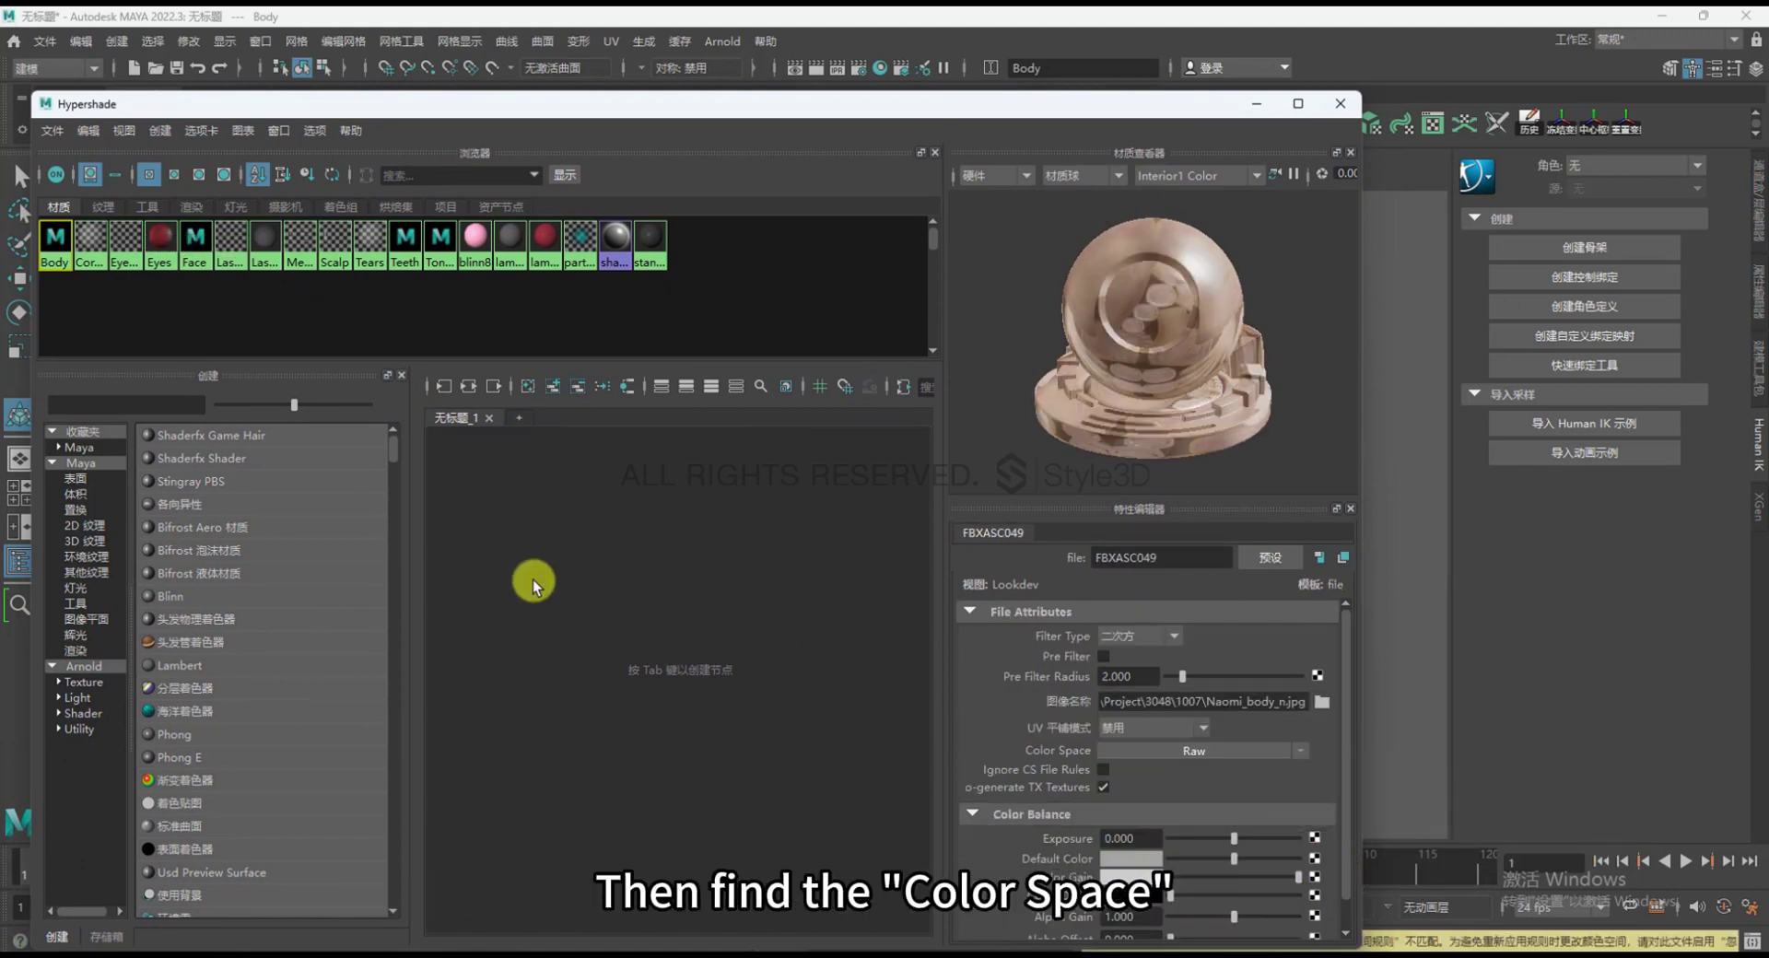
Check the Cornea material for a normal map and set the Eyebrows normal map's Color Space to Raw
left_click(95, 244)
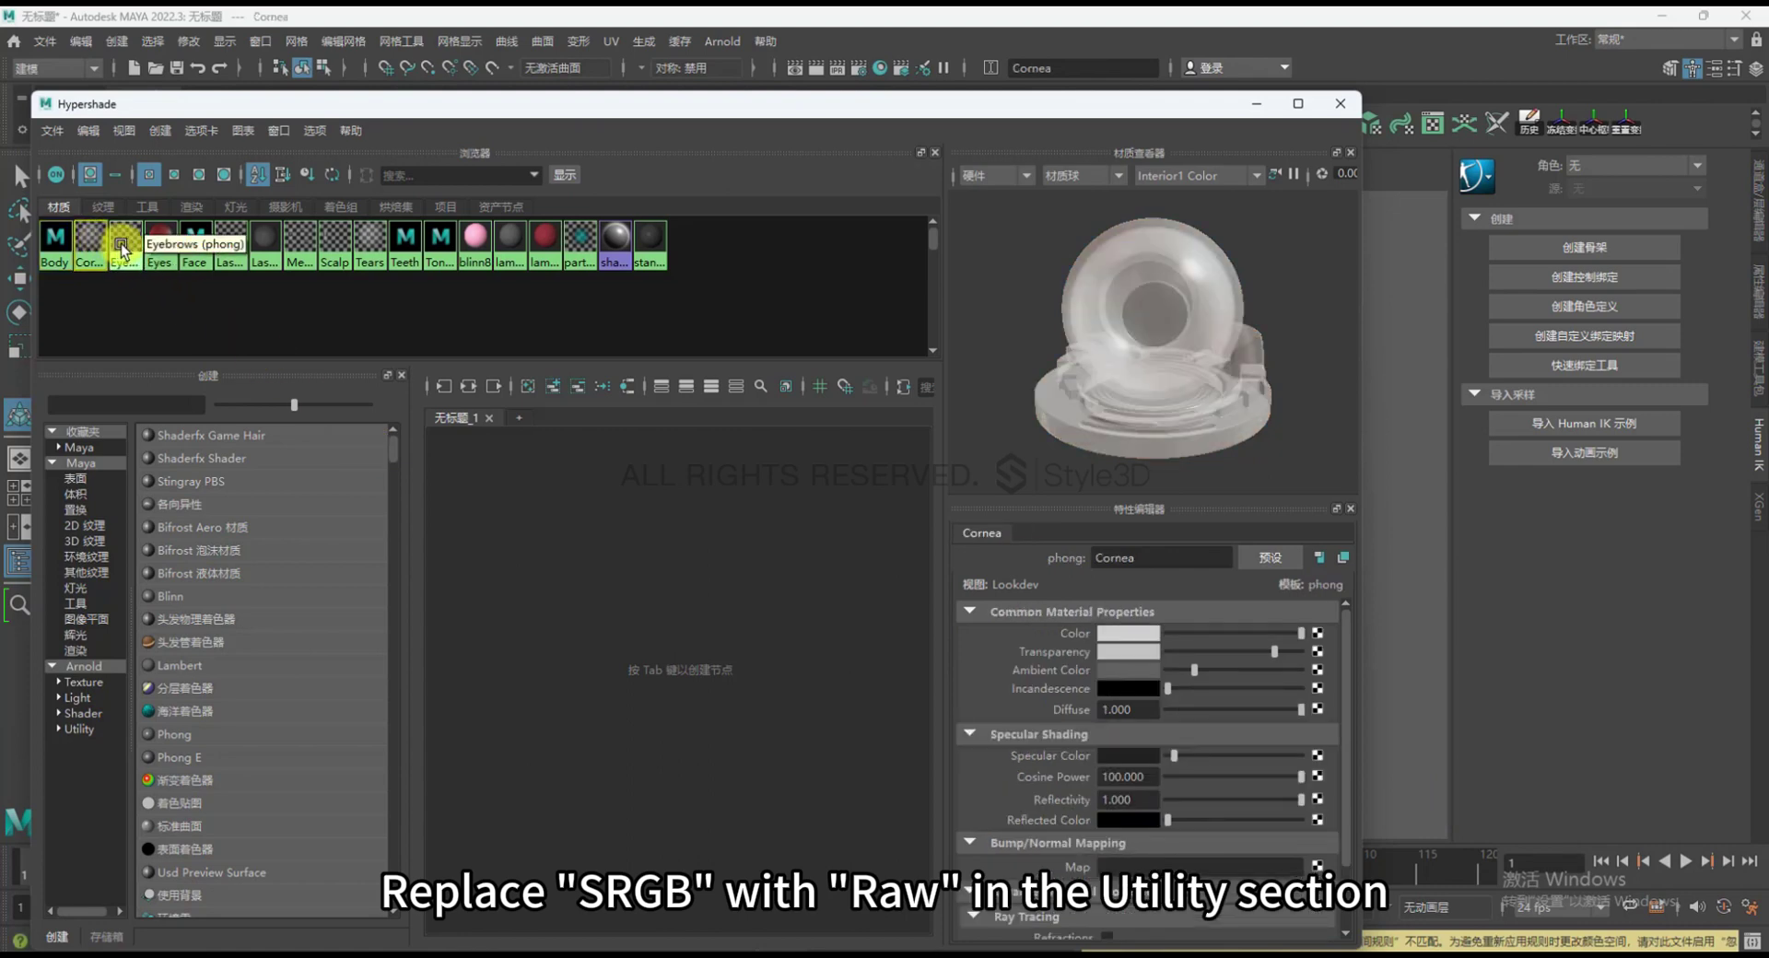
left_click(123, 247)
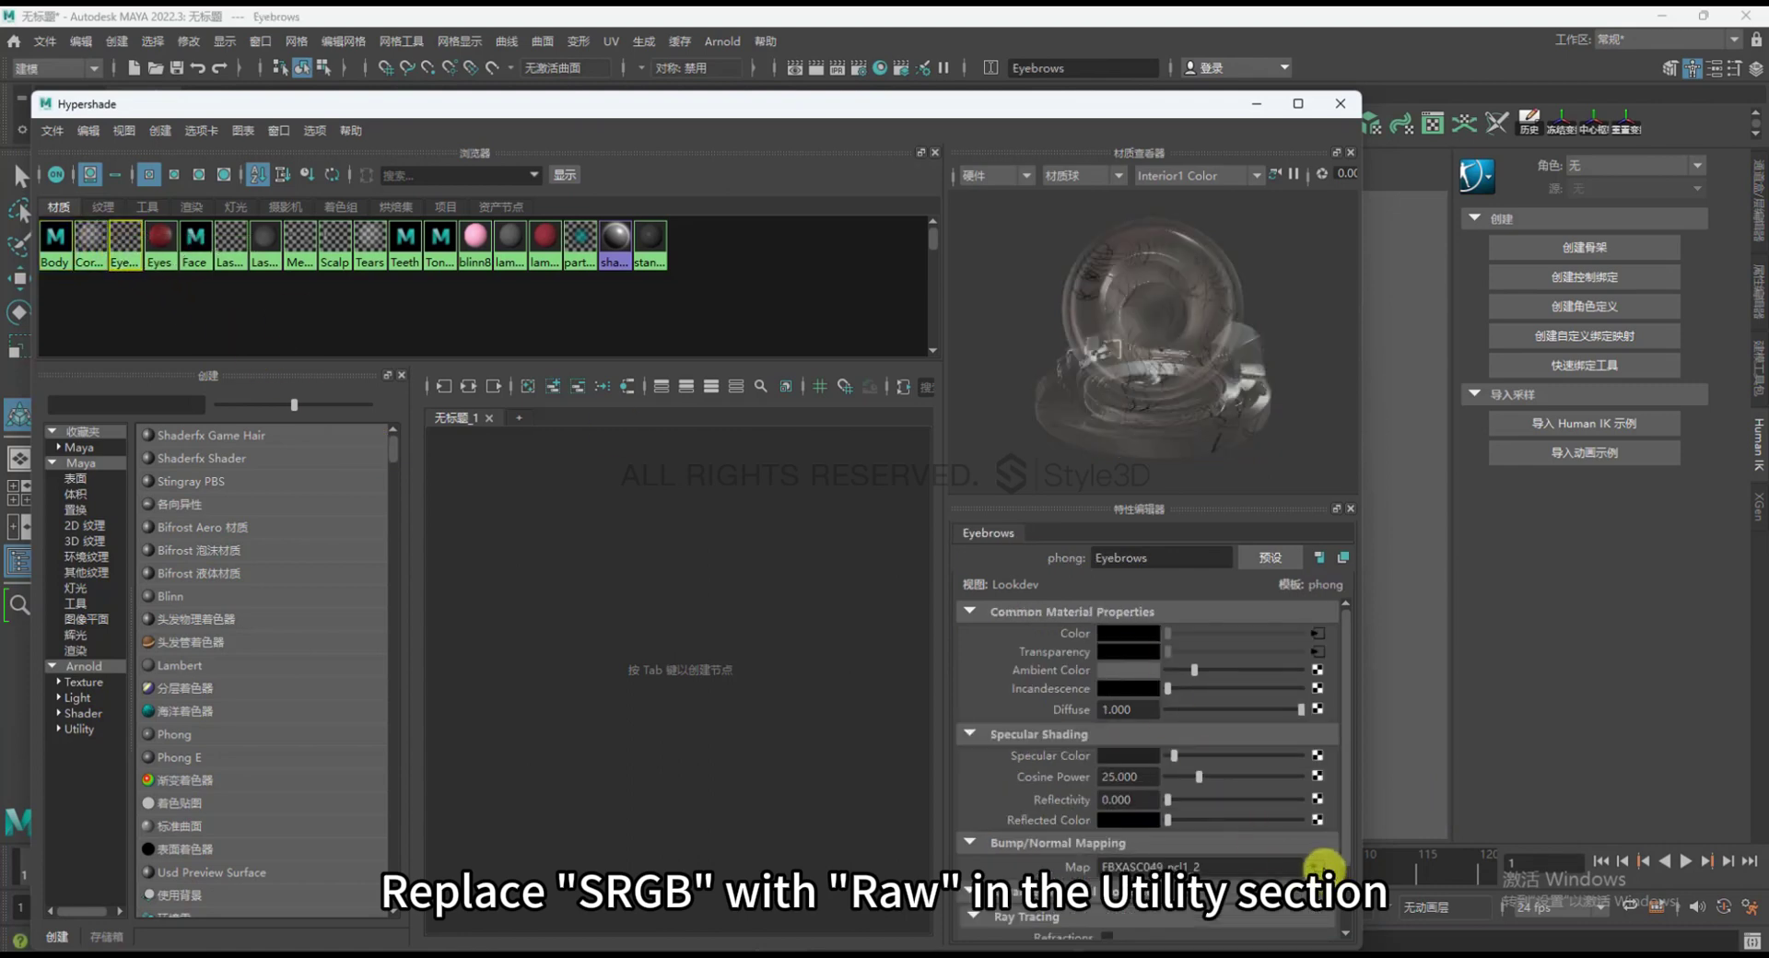
left_click(1319, 868)
left_click(1271, 761)
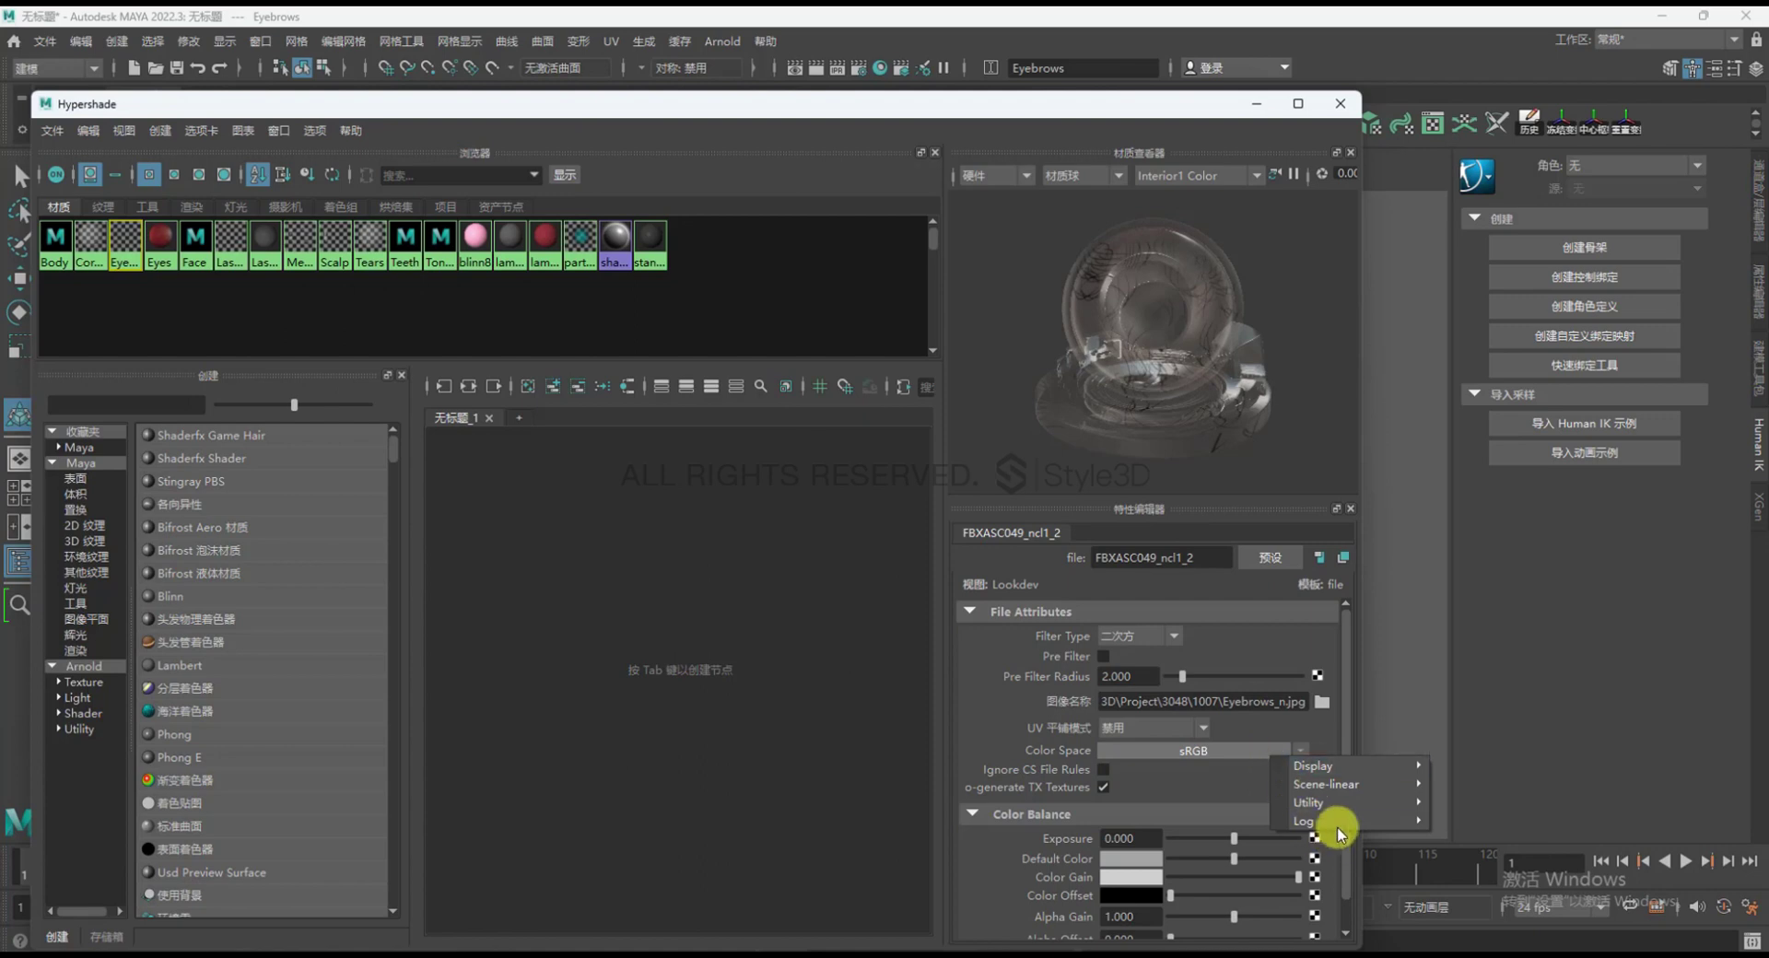
mouse_move(1346, 805)
left_click(1450, 794)
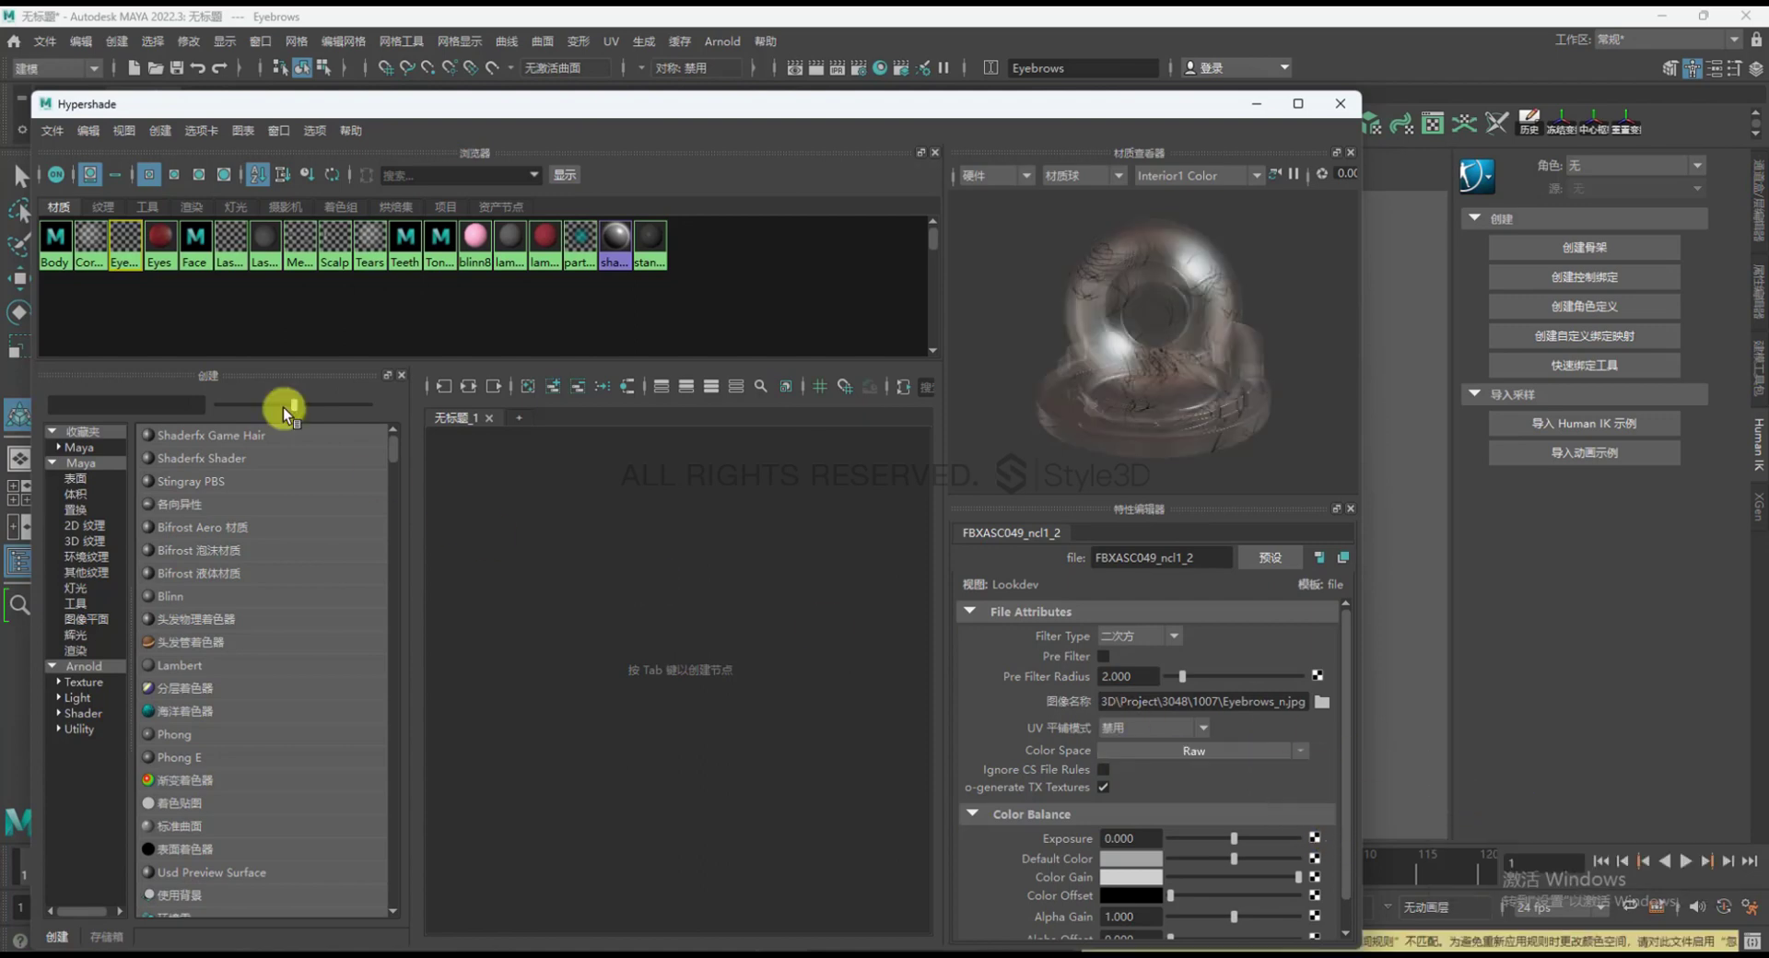
Set the Color Space of the Eyes and Face materials' normal maps to Raw
left_click(158, 251)
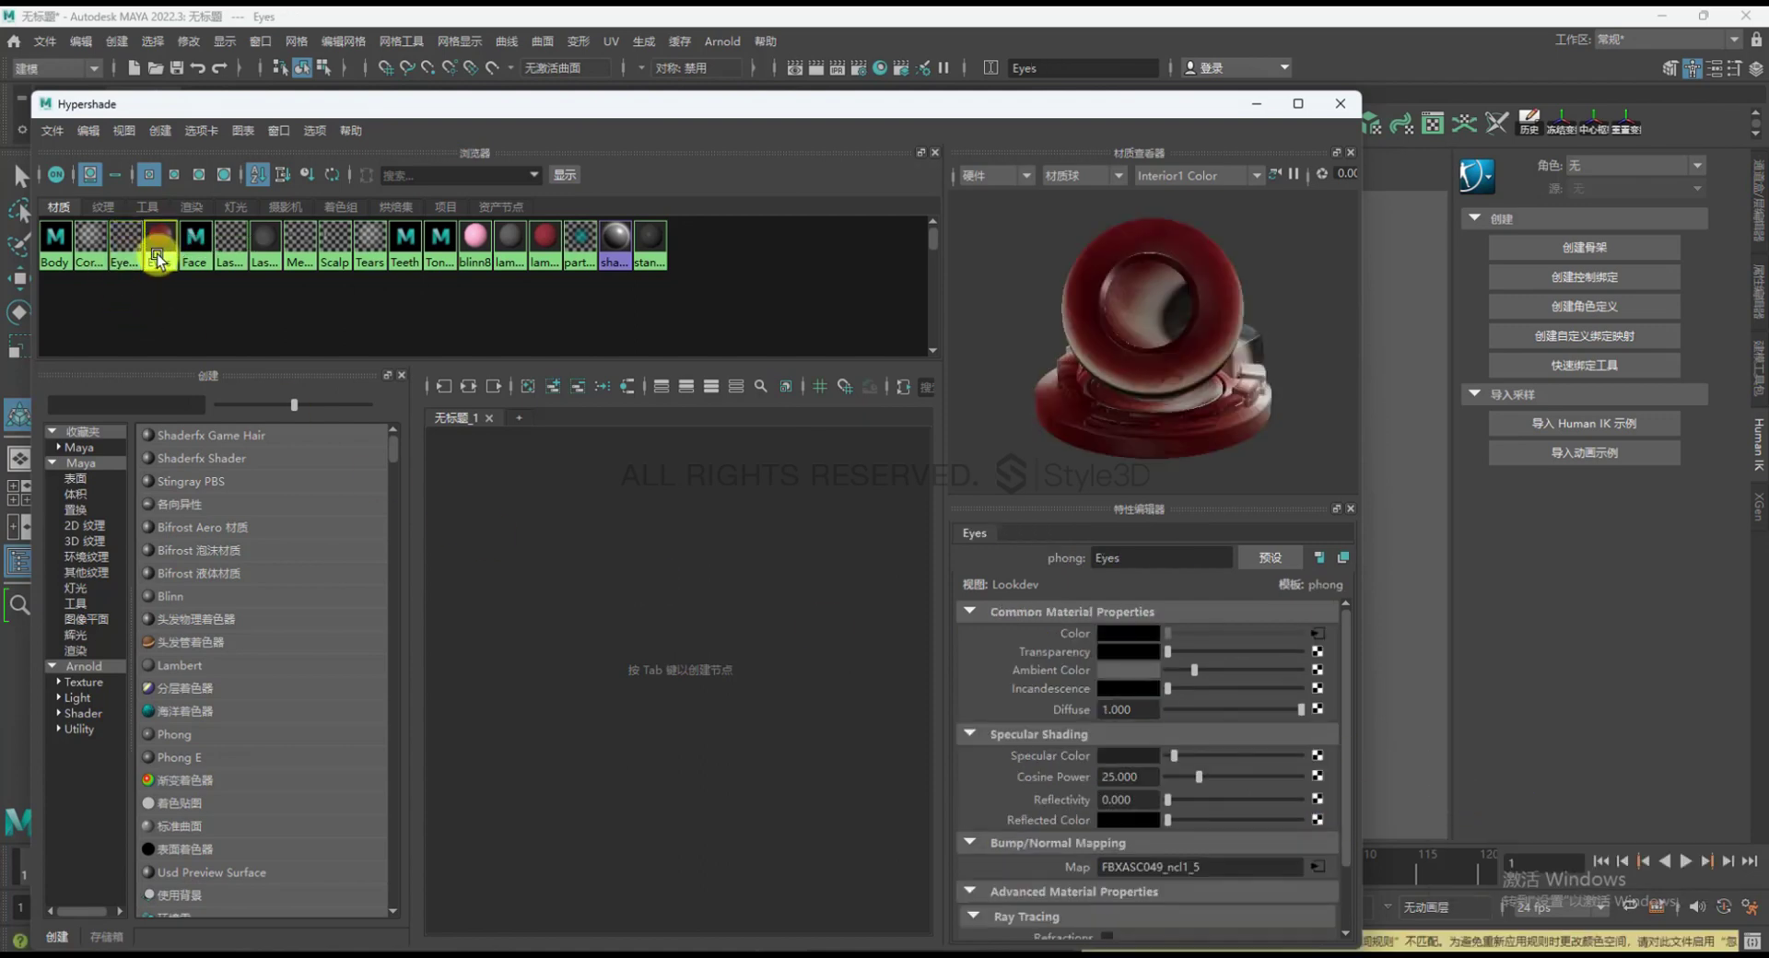
left_click(1319, 866)
left_click(1302, 754)
left_click(1413, 770)
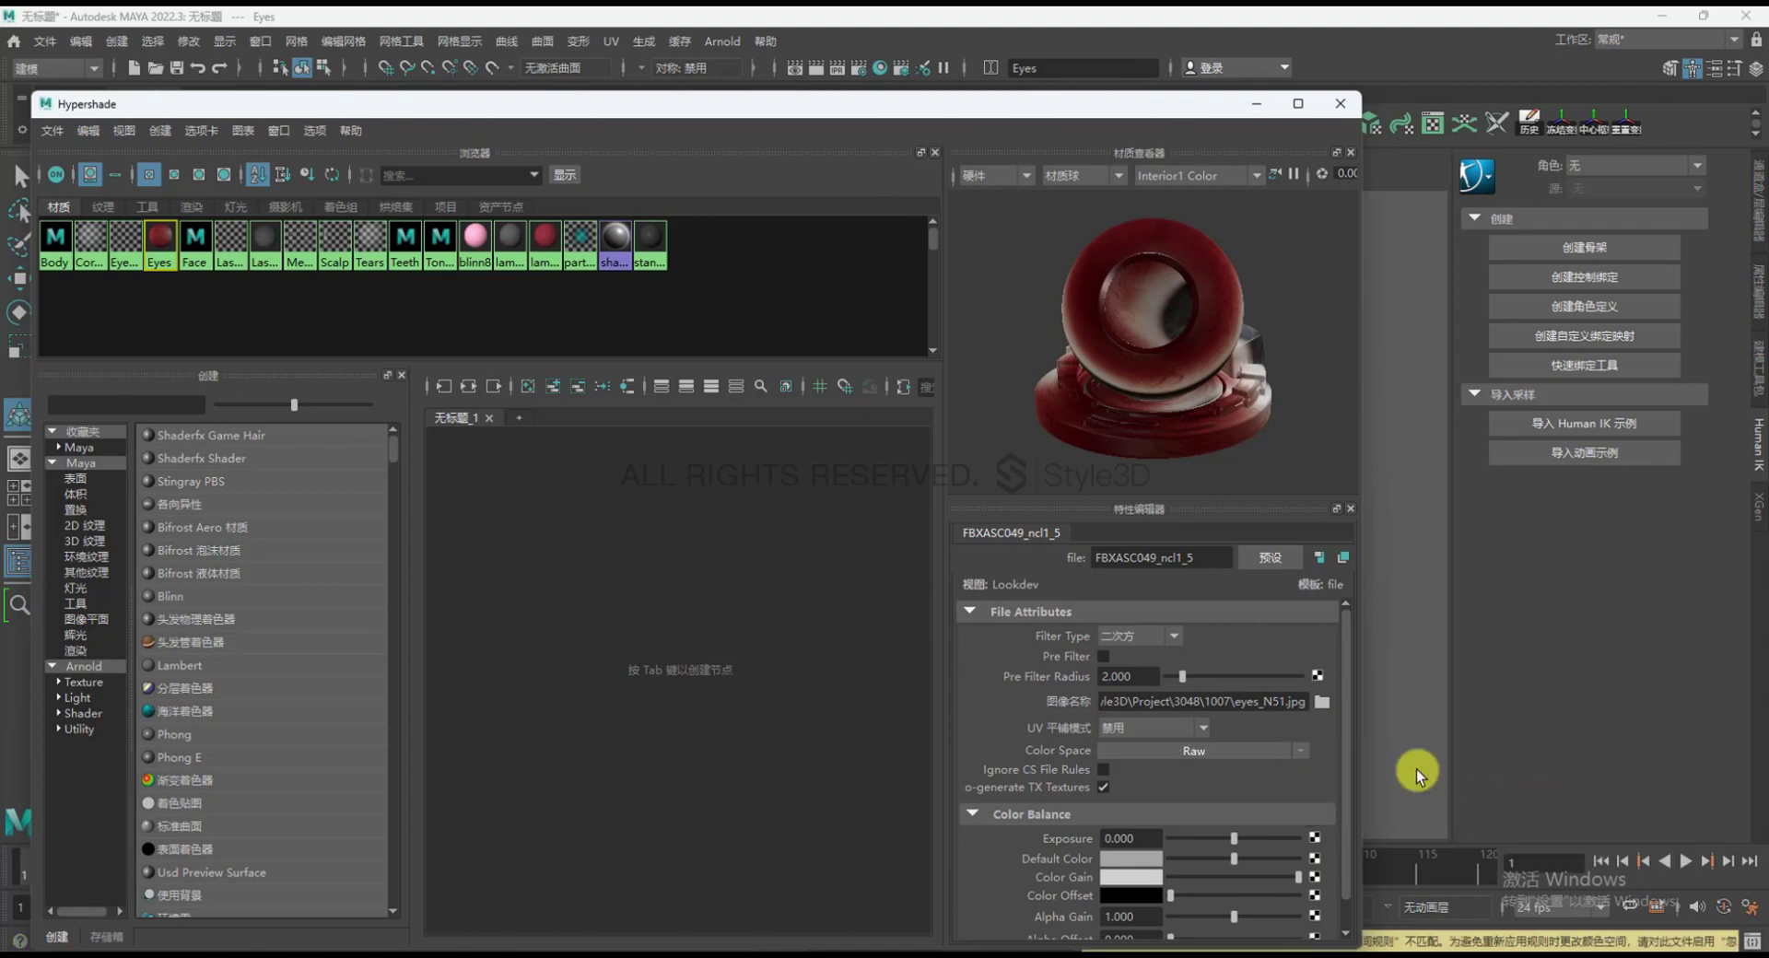
left_click(194, 244)
left_click(1309, 671)
left_click(1210, 757)
left_click(1189, 731)
Set the Color Space of the medium hair and Scalp materials' normal maps to Raw
left_click(232, 248)
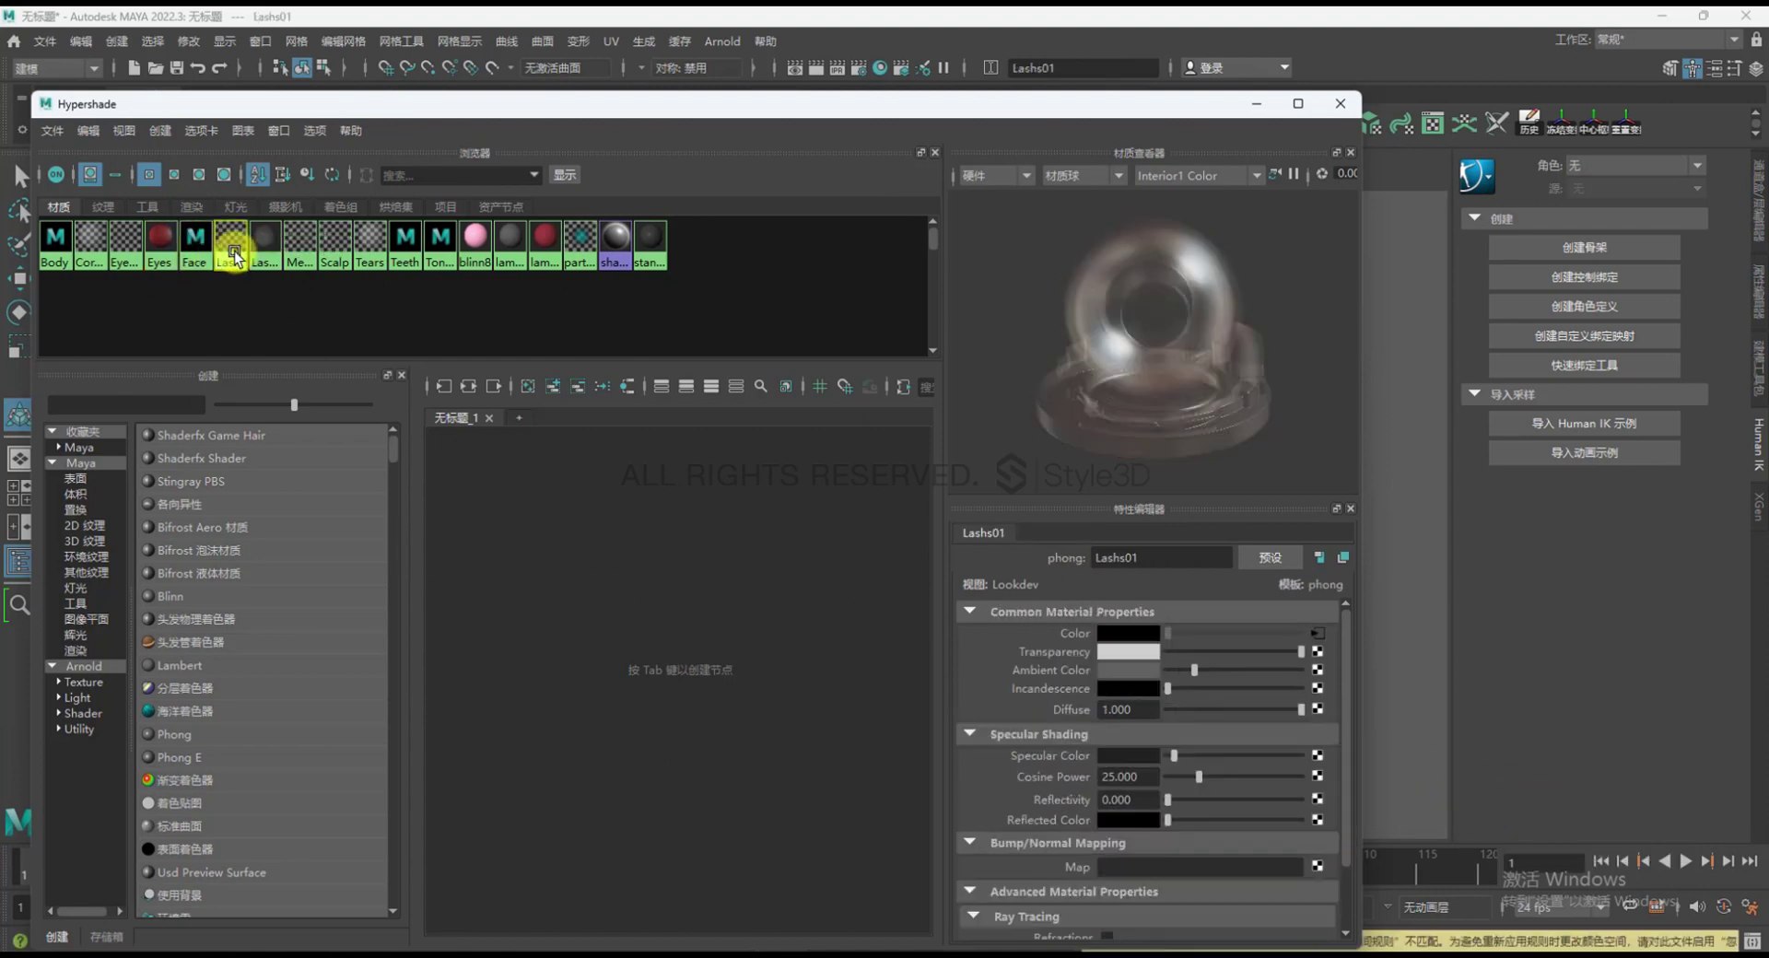
left_click(293, 249)
left_click(1319, 868)
left_click(1276, 743)
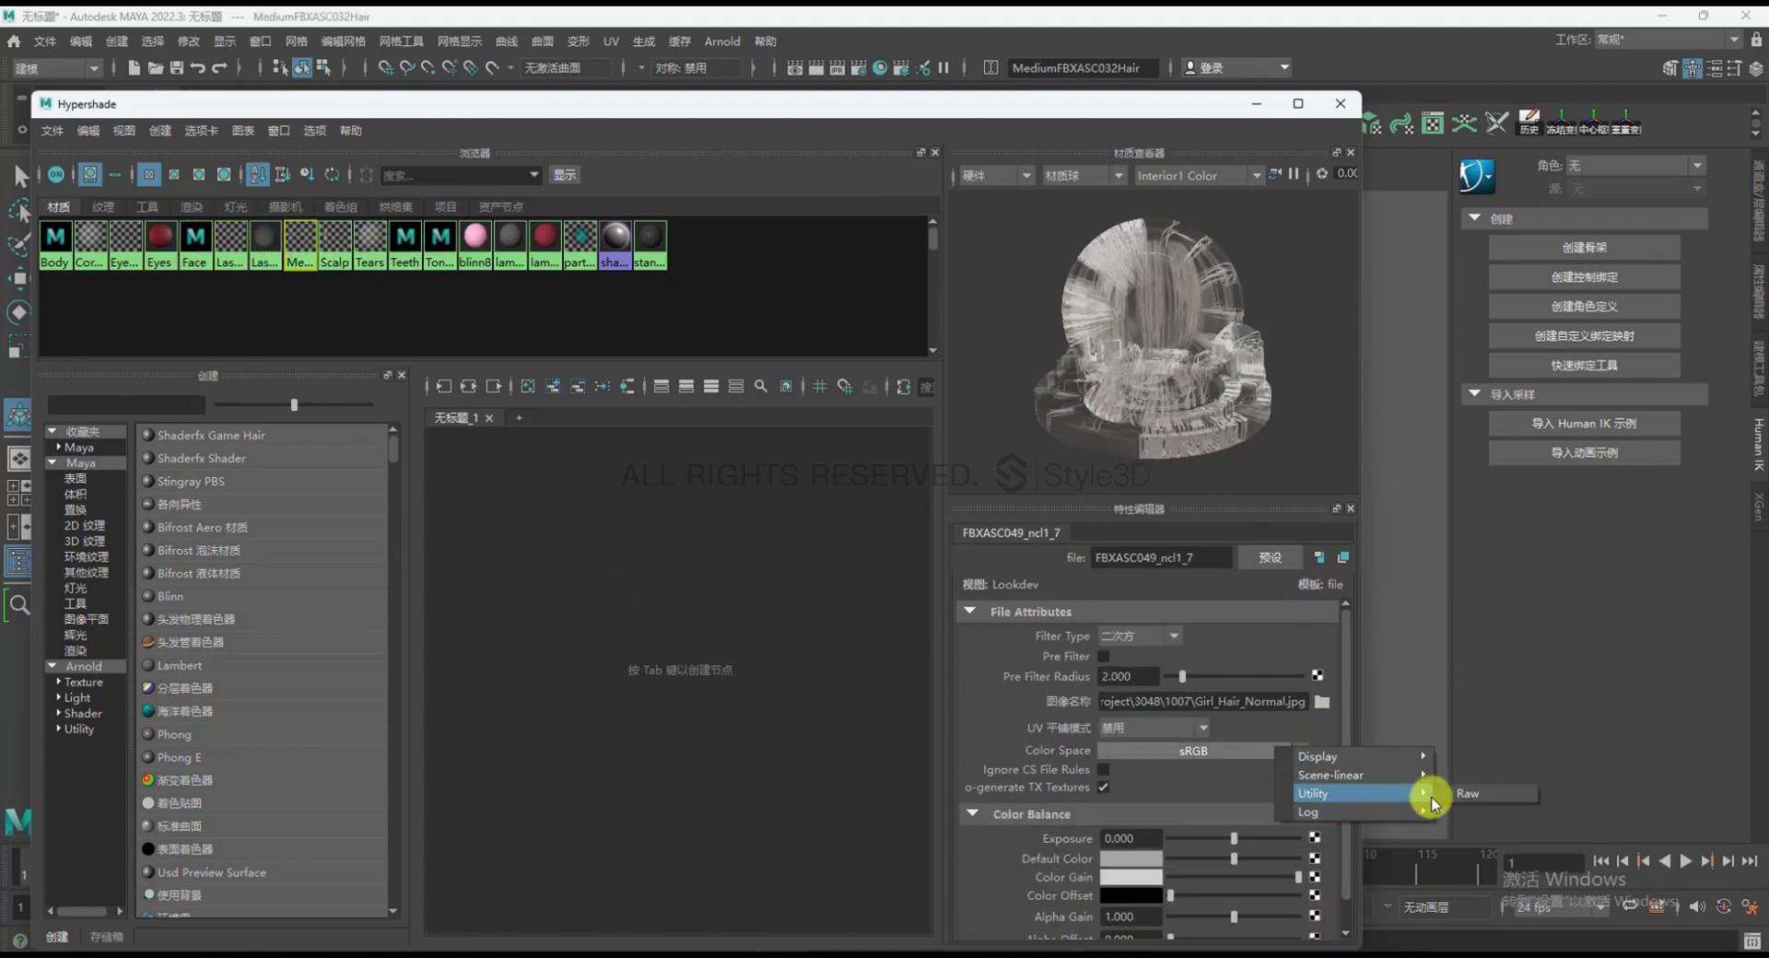
left_click(1333, 791)
left_click(335, 245)
left_click(1318, 868)
left_click(1275, 743)
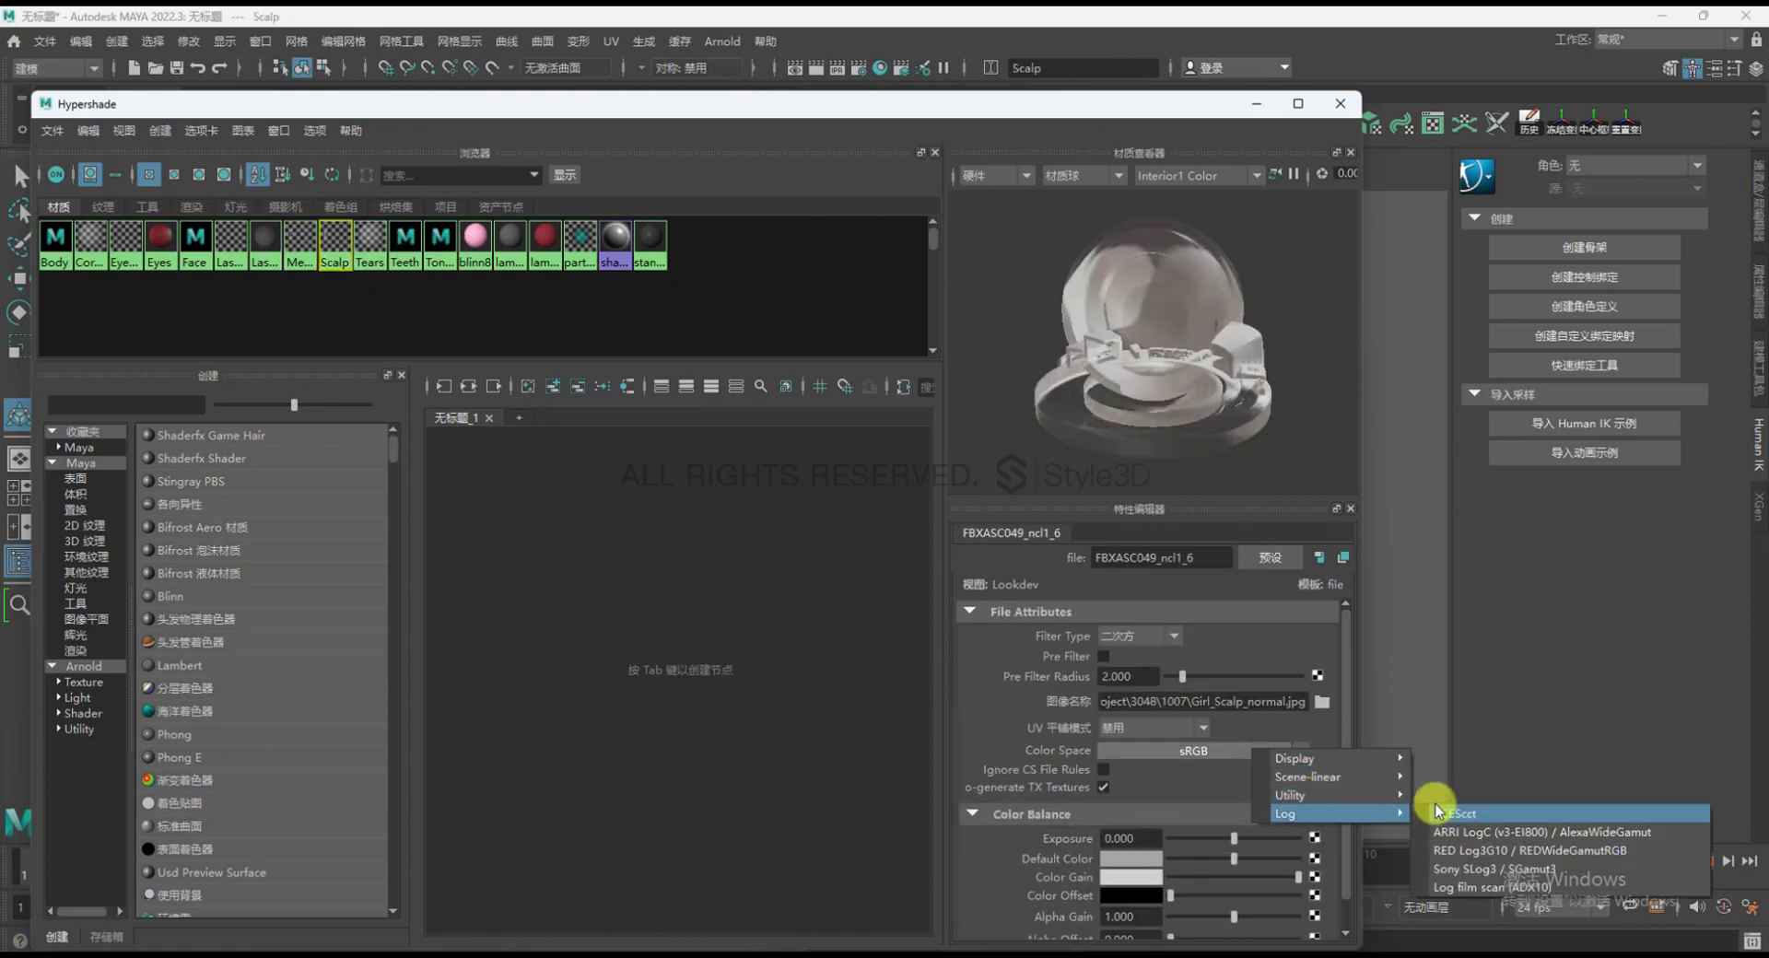
left_click(1429, 802)
Set the Color Space of the Teeth and Tongue materials' normal maps to Raw
left_click(369, 247)
left_click(441, 247)
left_click(1319, 867)
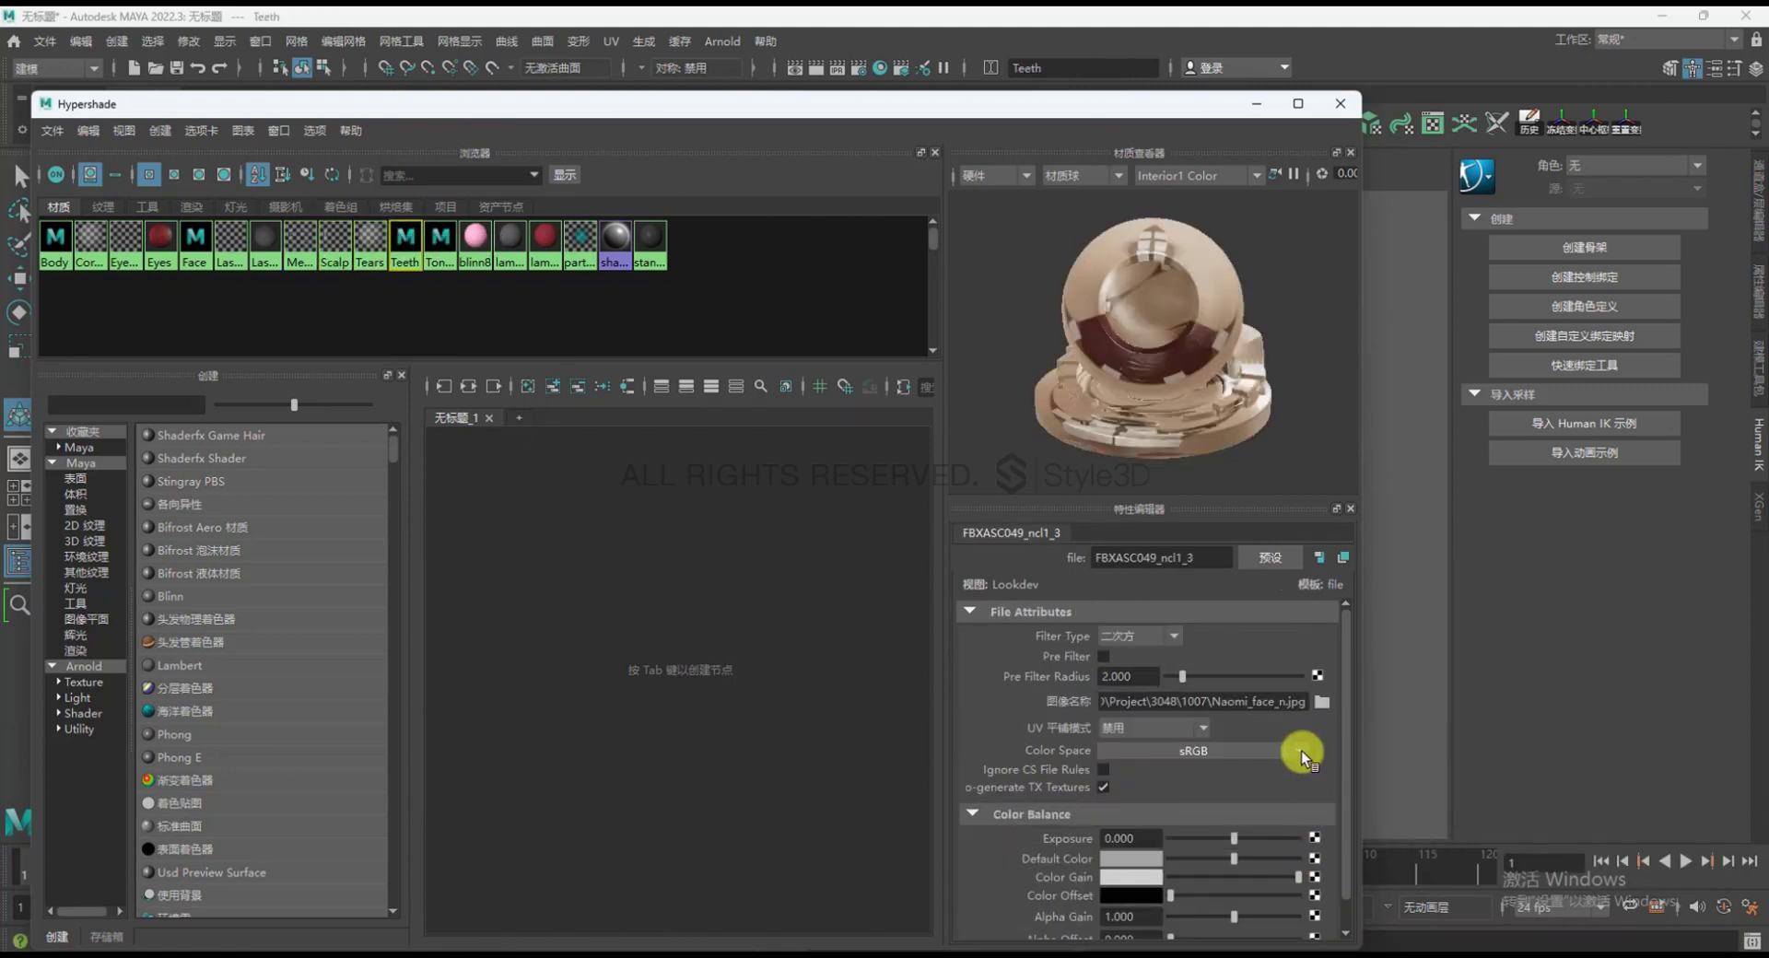
left_click(1281, 742)
left_click(1466, 808)
left_click(441, 247)
left_click(1318, 867)
left_click(1281, 742)
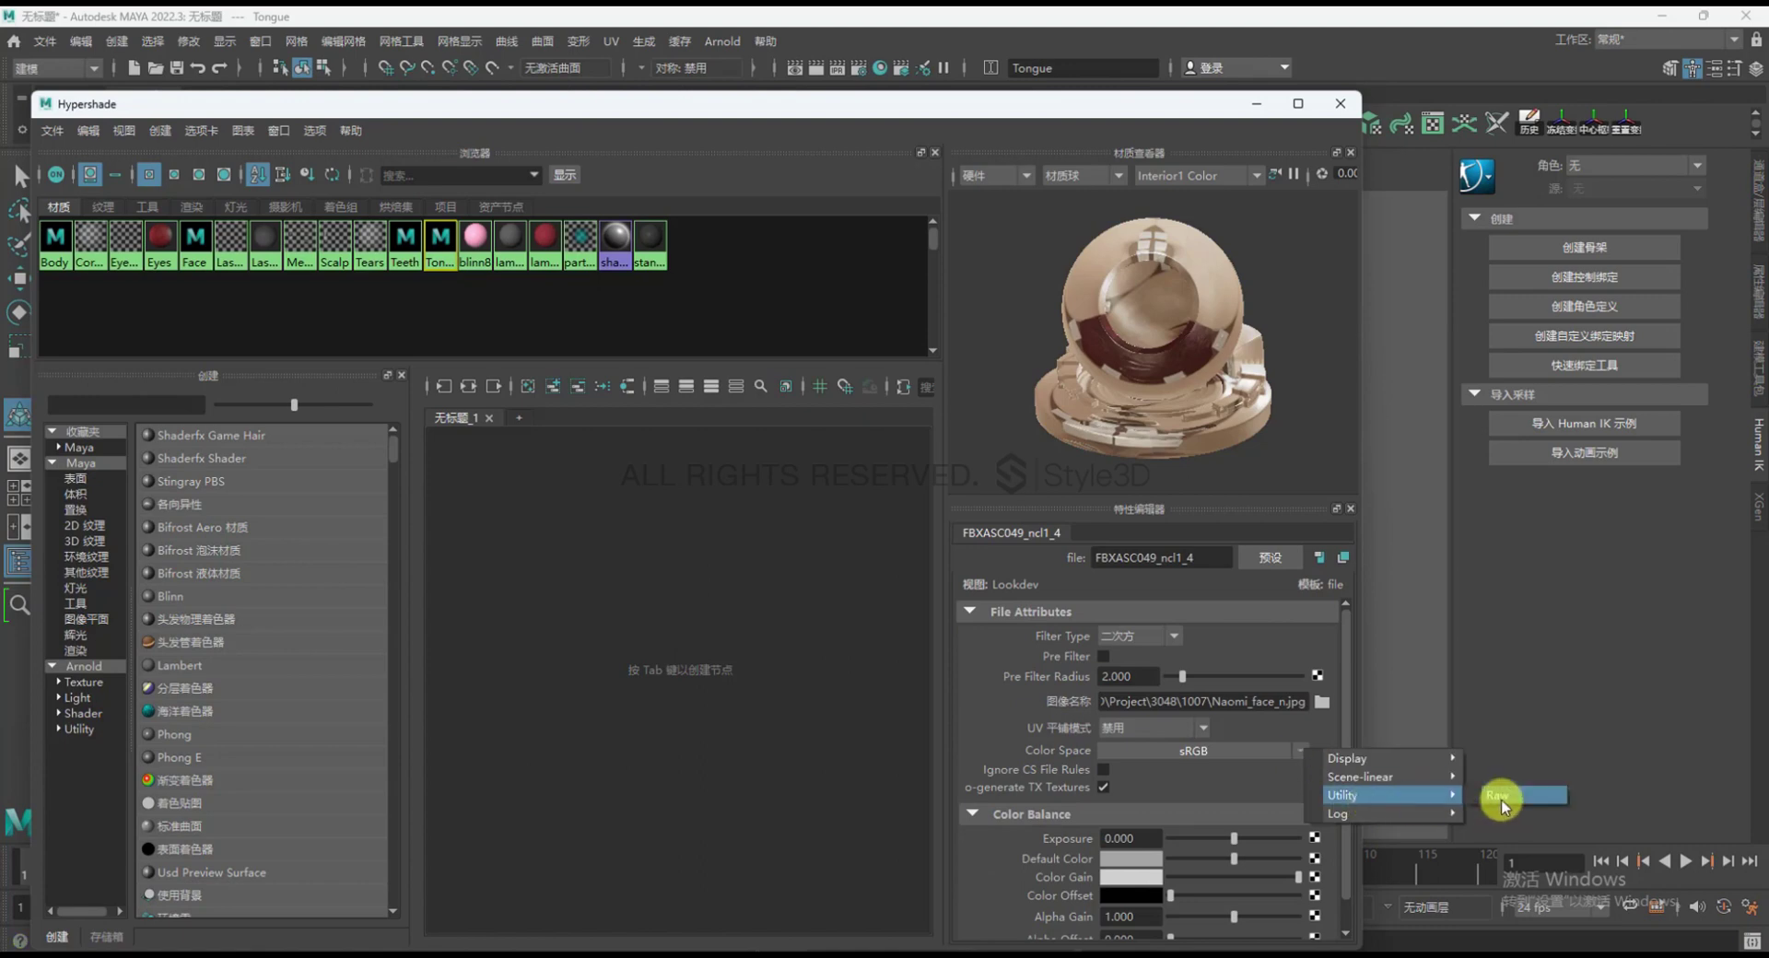
left_click(1502, 793)
Check the remaining blinn and lambert materials for normal maps and close Hypershade
left_click(476, 244)
left_click(510, 244)
left_click(547, 261)
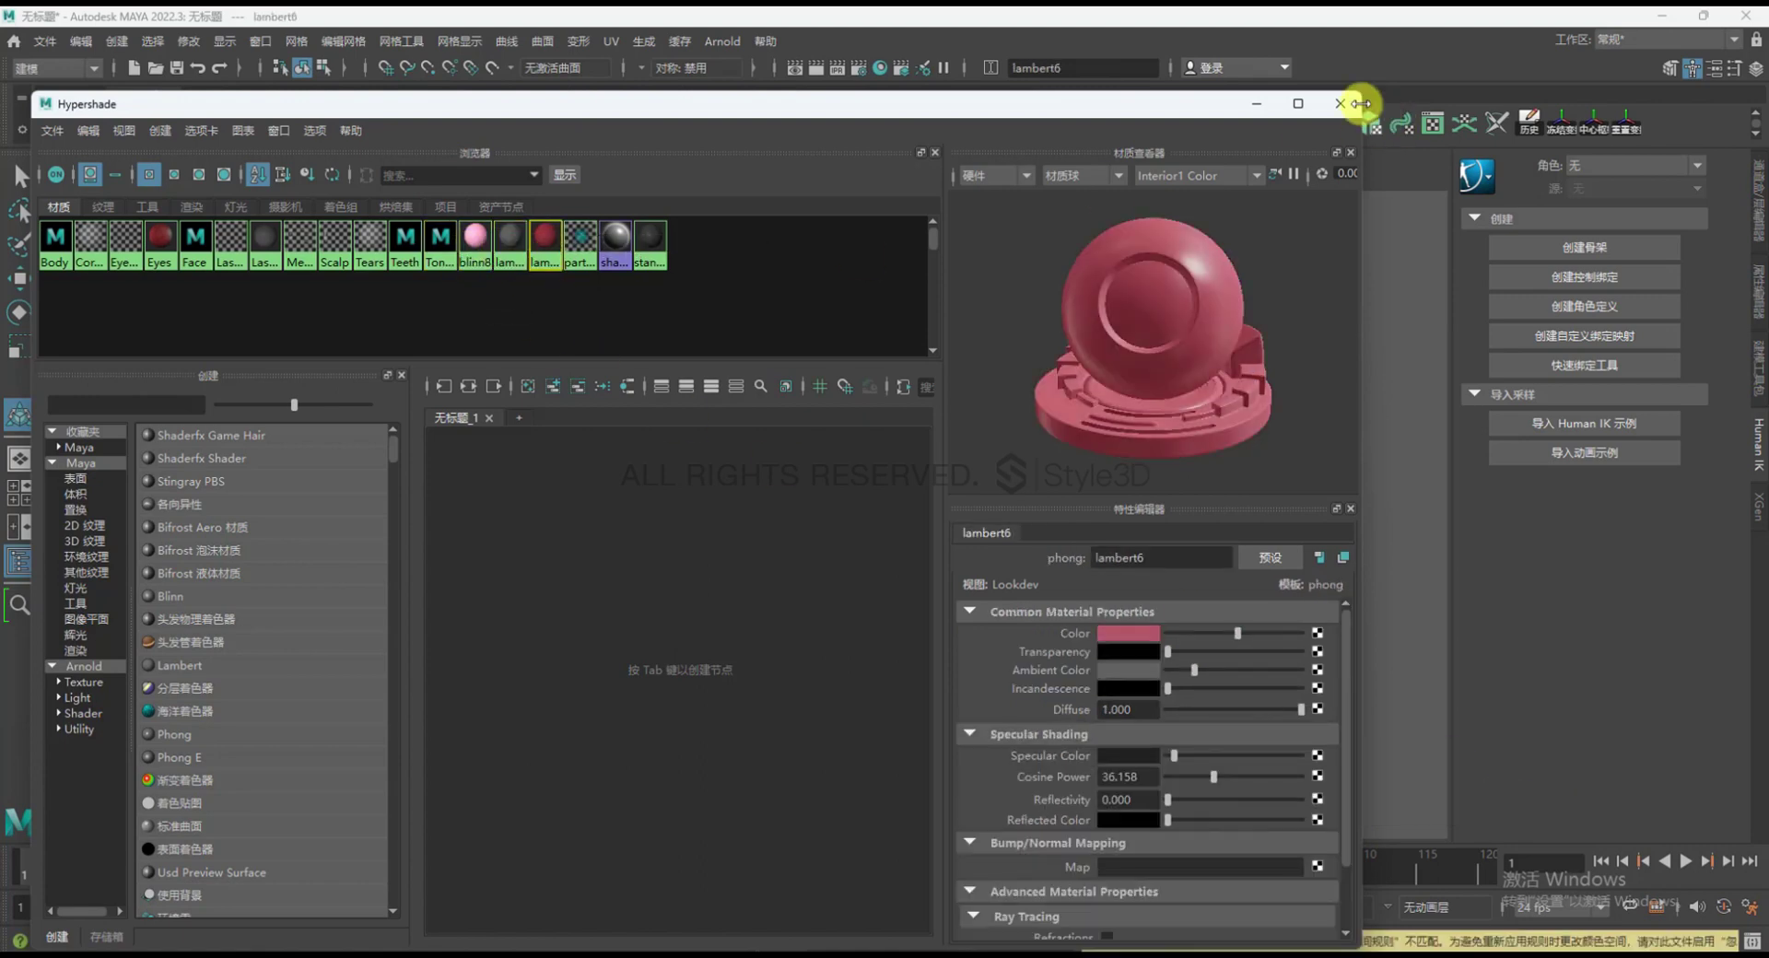
left_click(1340, 104)
right_click_drag(912, 610, 888, 592, "alt")
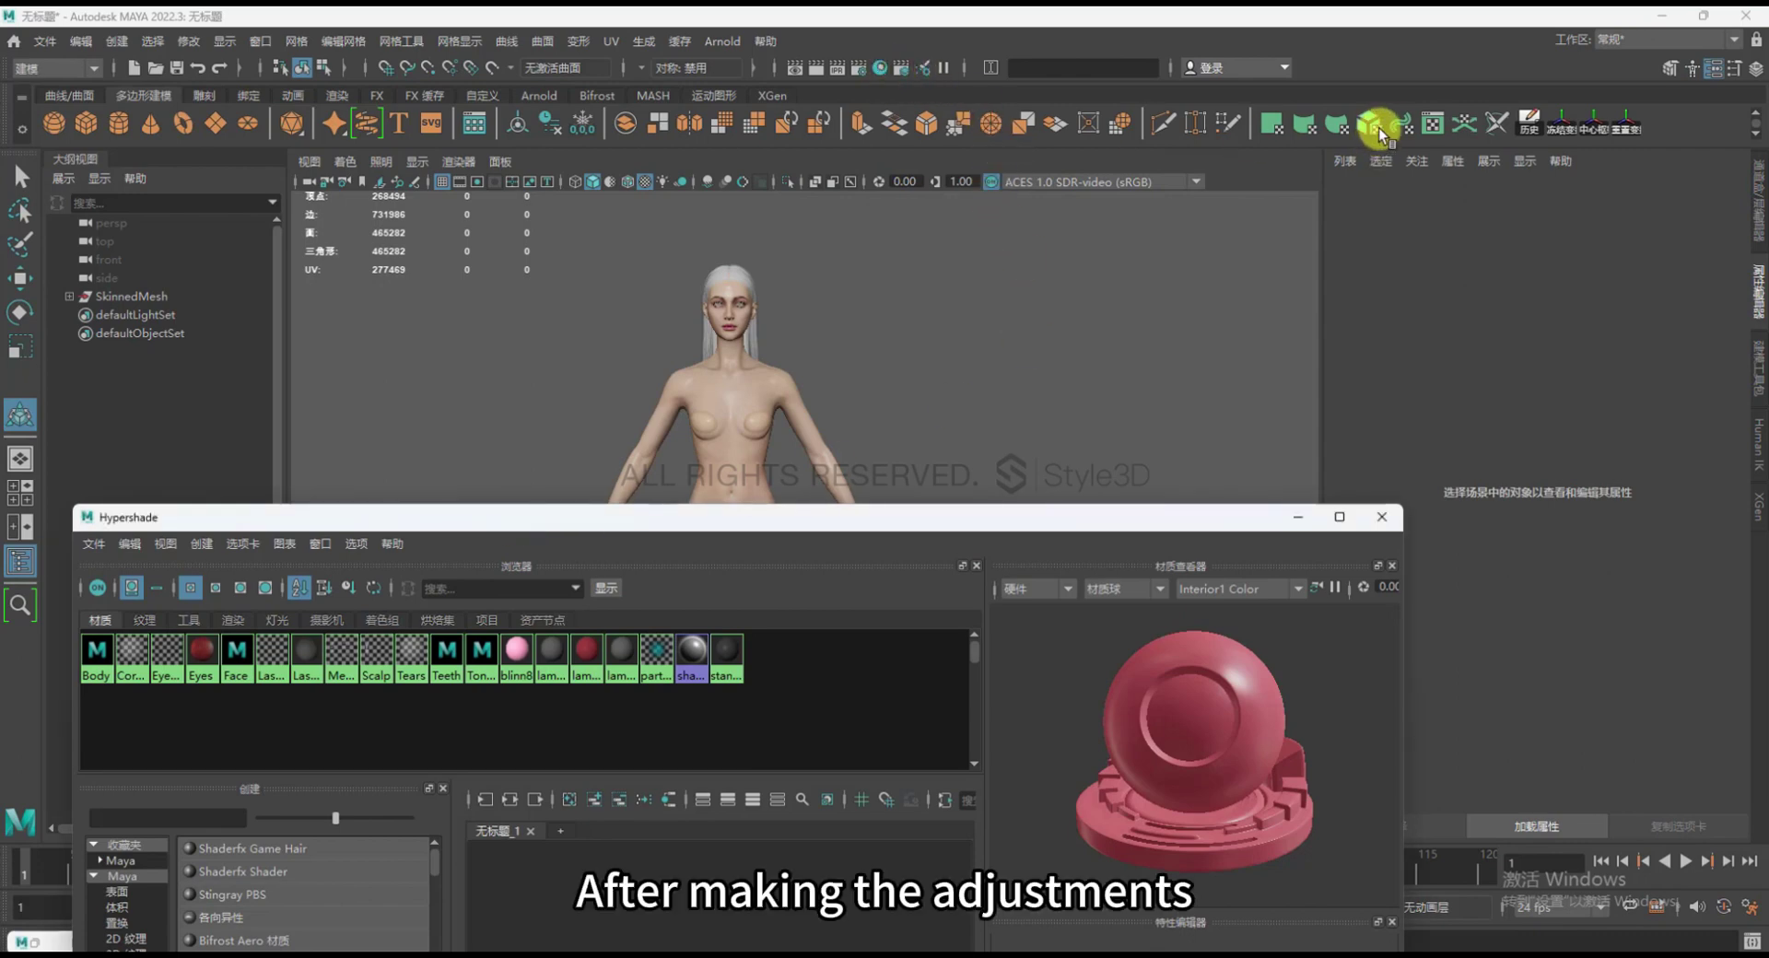
Open the UV Editor beside Hypershade and inspect the UV layout of the avatar's body mesh
left_click(1429, 120)
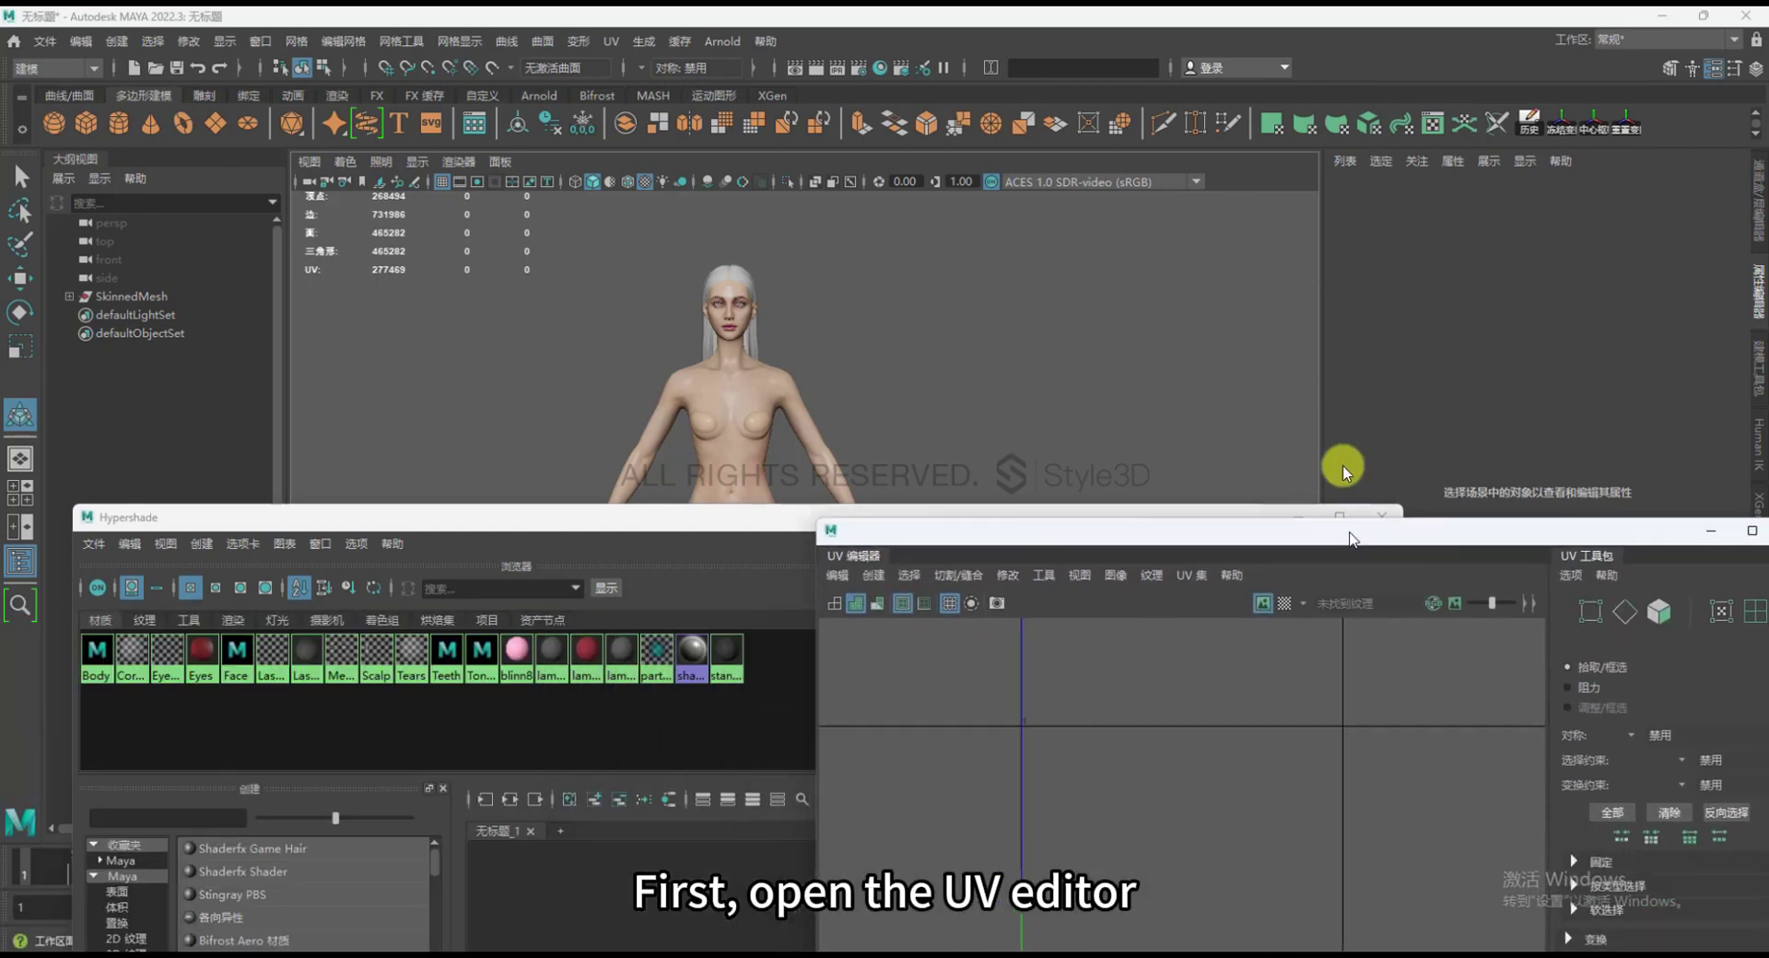
left_click_drag(1347, 535, 1281, 262)
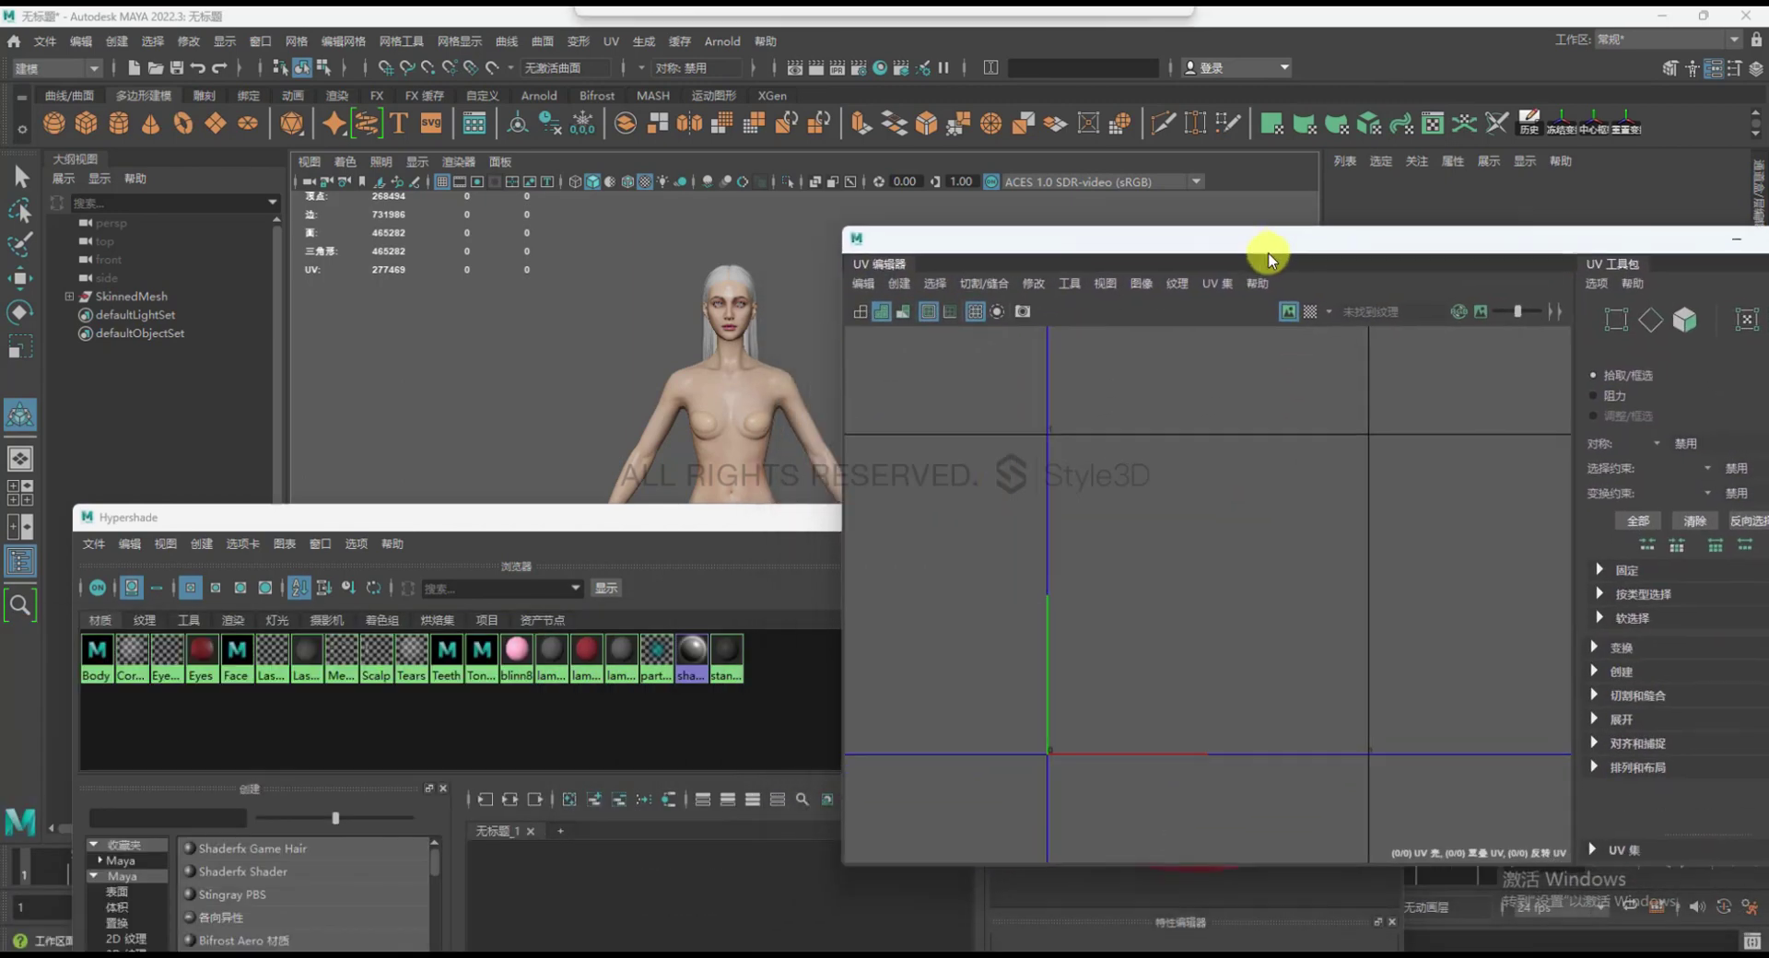
left_click(722, 407)
mouse_move(646, 510)
left_mouse_down()
mouse_move(632, 513)
mouse_move(665, 531)
left_mouse_up()
scroll(423, 289, "up", 3)
middle_click_drag(485, 387, 454, 243, "alt")
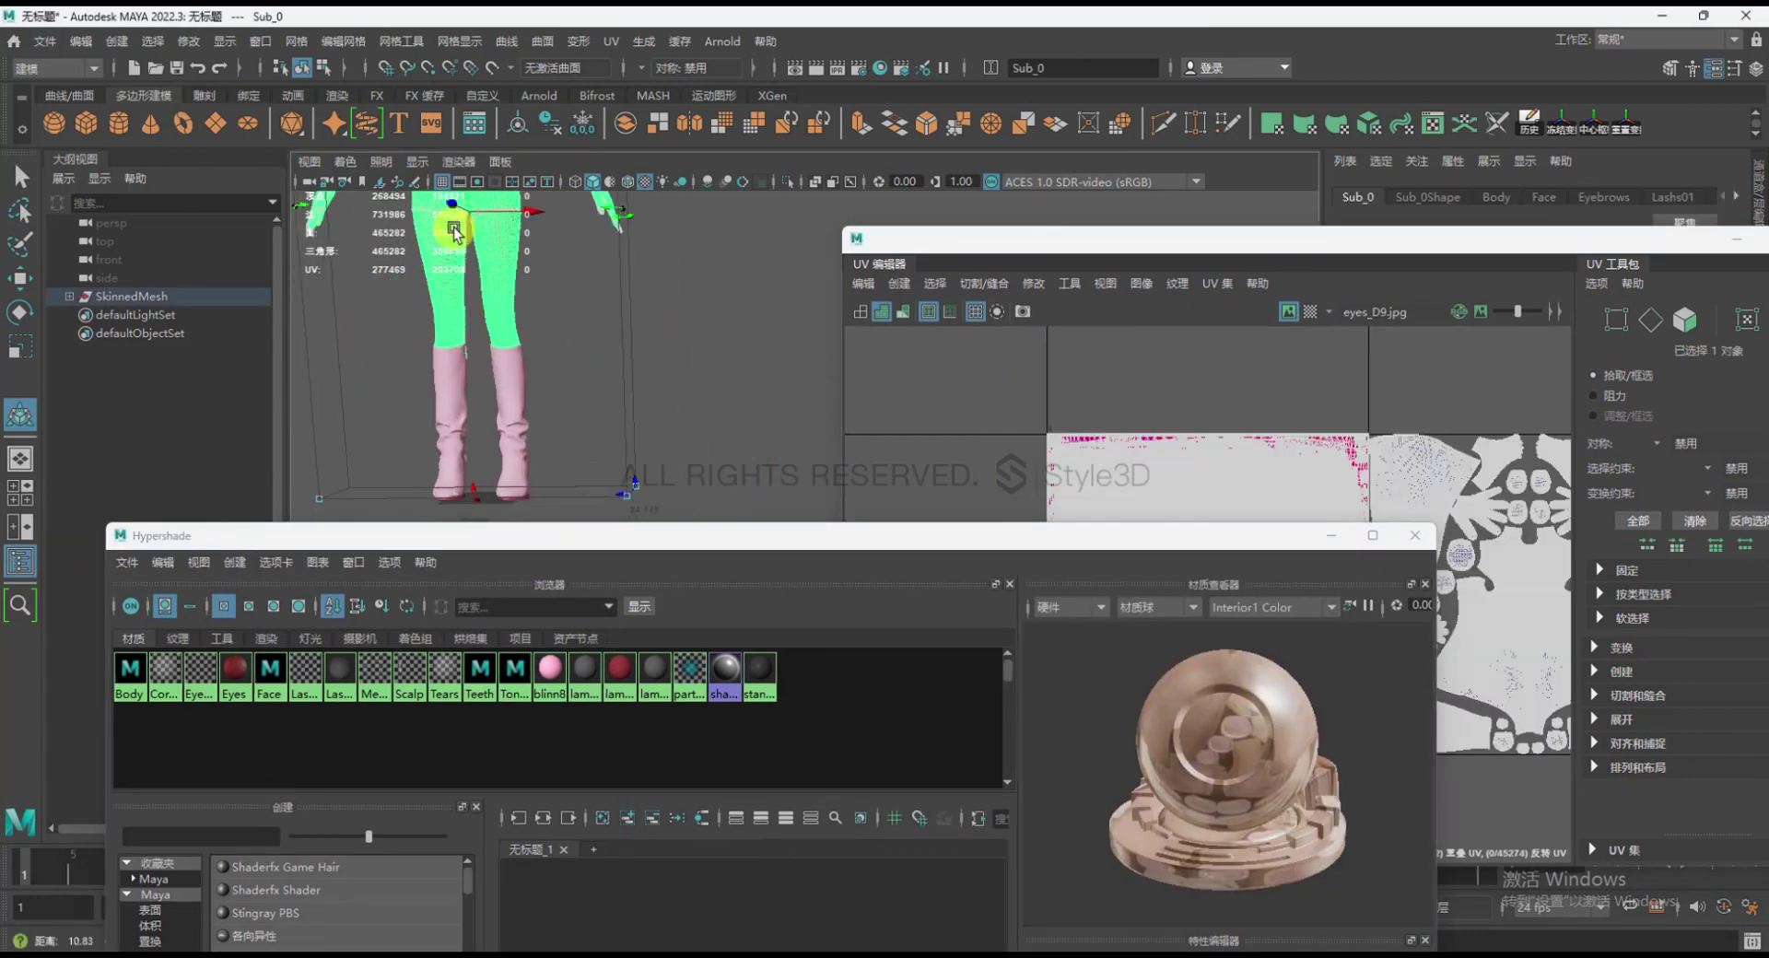
left_click(584, 395)
Select all faces that use the Body material from Hypershade and frame the avatar in the perspective view
right_click(136, 691)
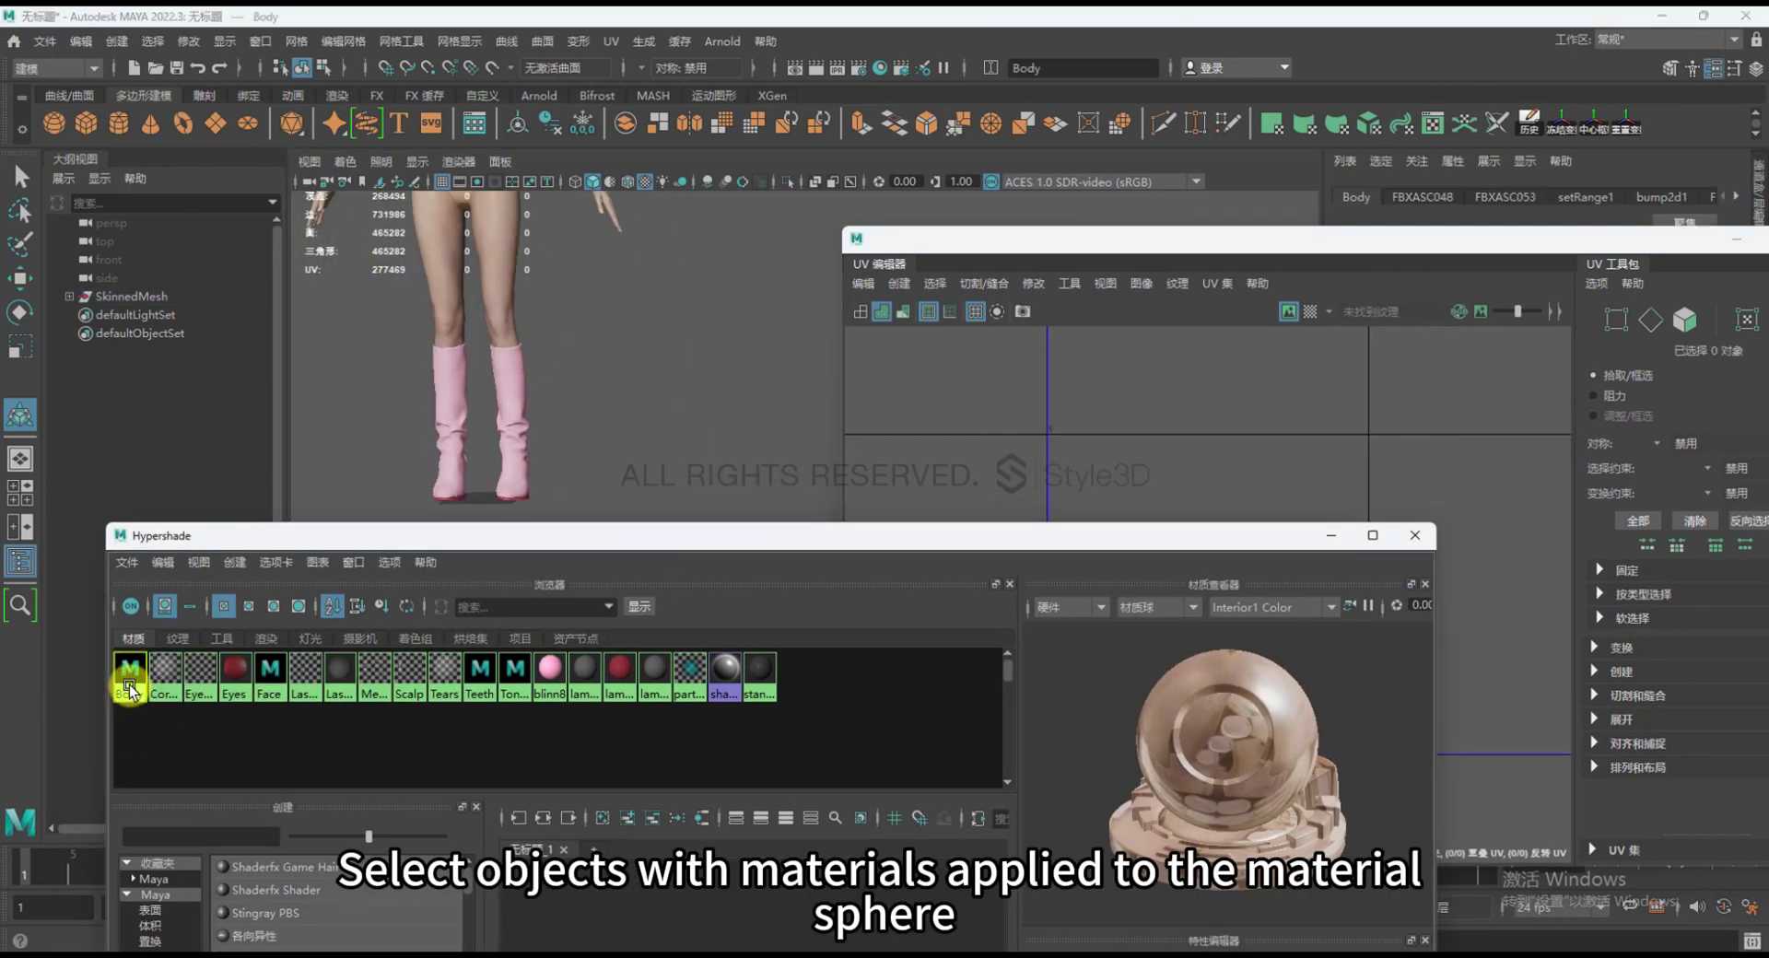
left_click(257, 683)
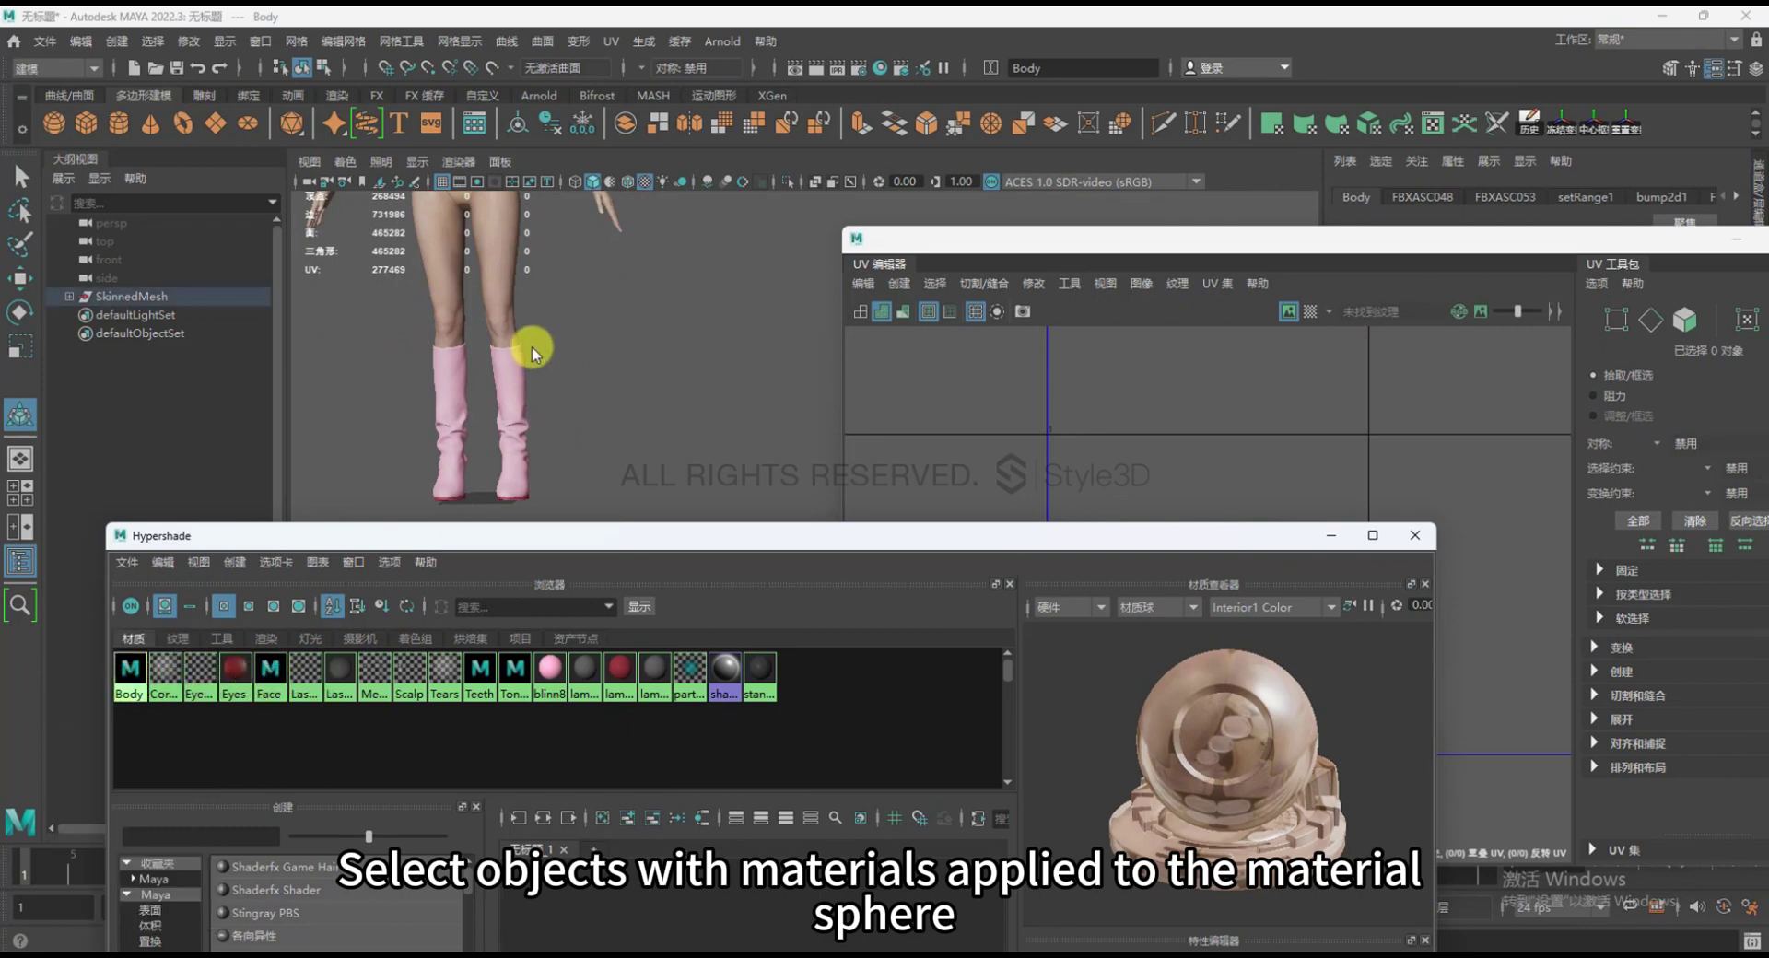
key("f")
middle_click_drag(533, 363, 442, 387, "alt")
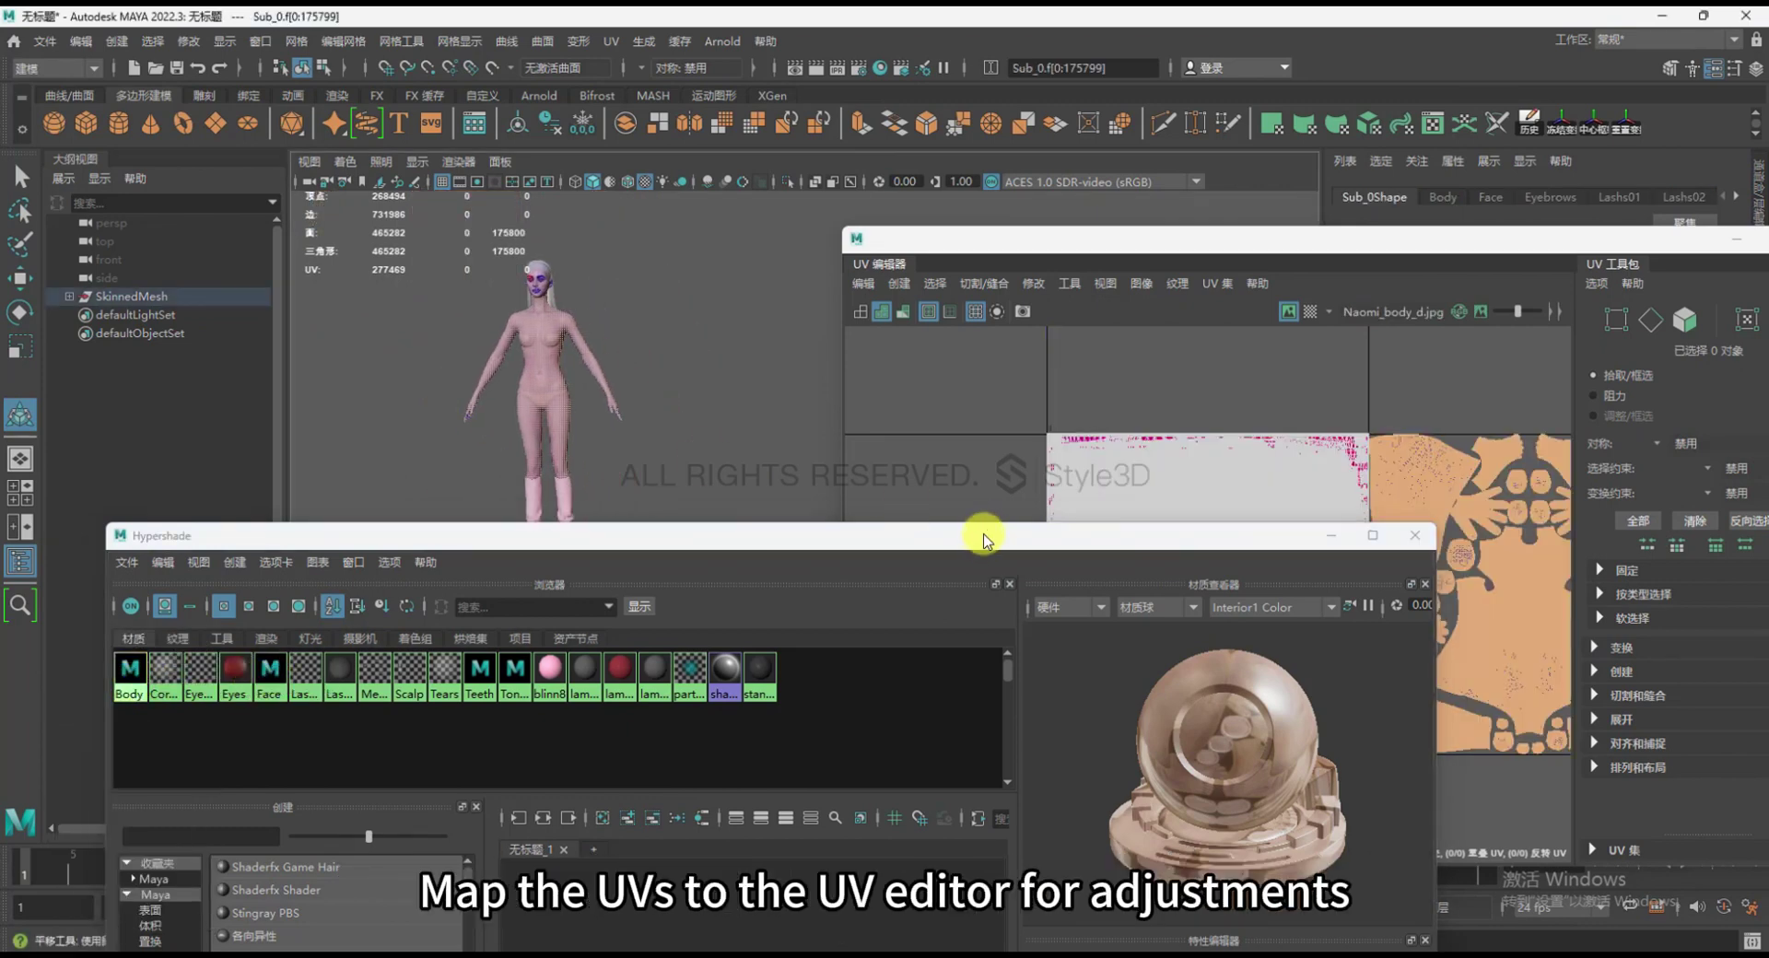
Arrange the Hypershade and UV Editor windows so the avatar and both Body UV tiles are visible together
left_click_drag(980, 538, 436, 456)
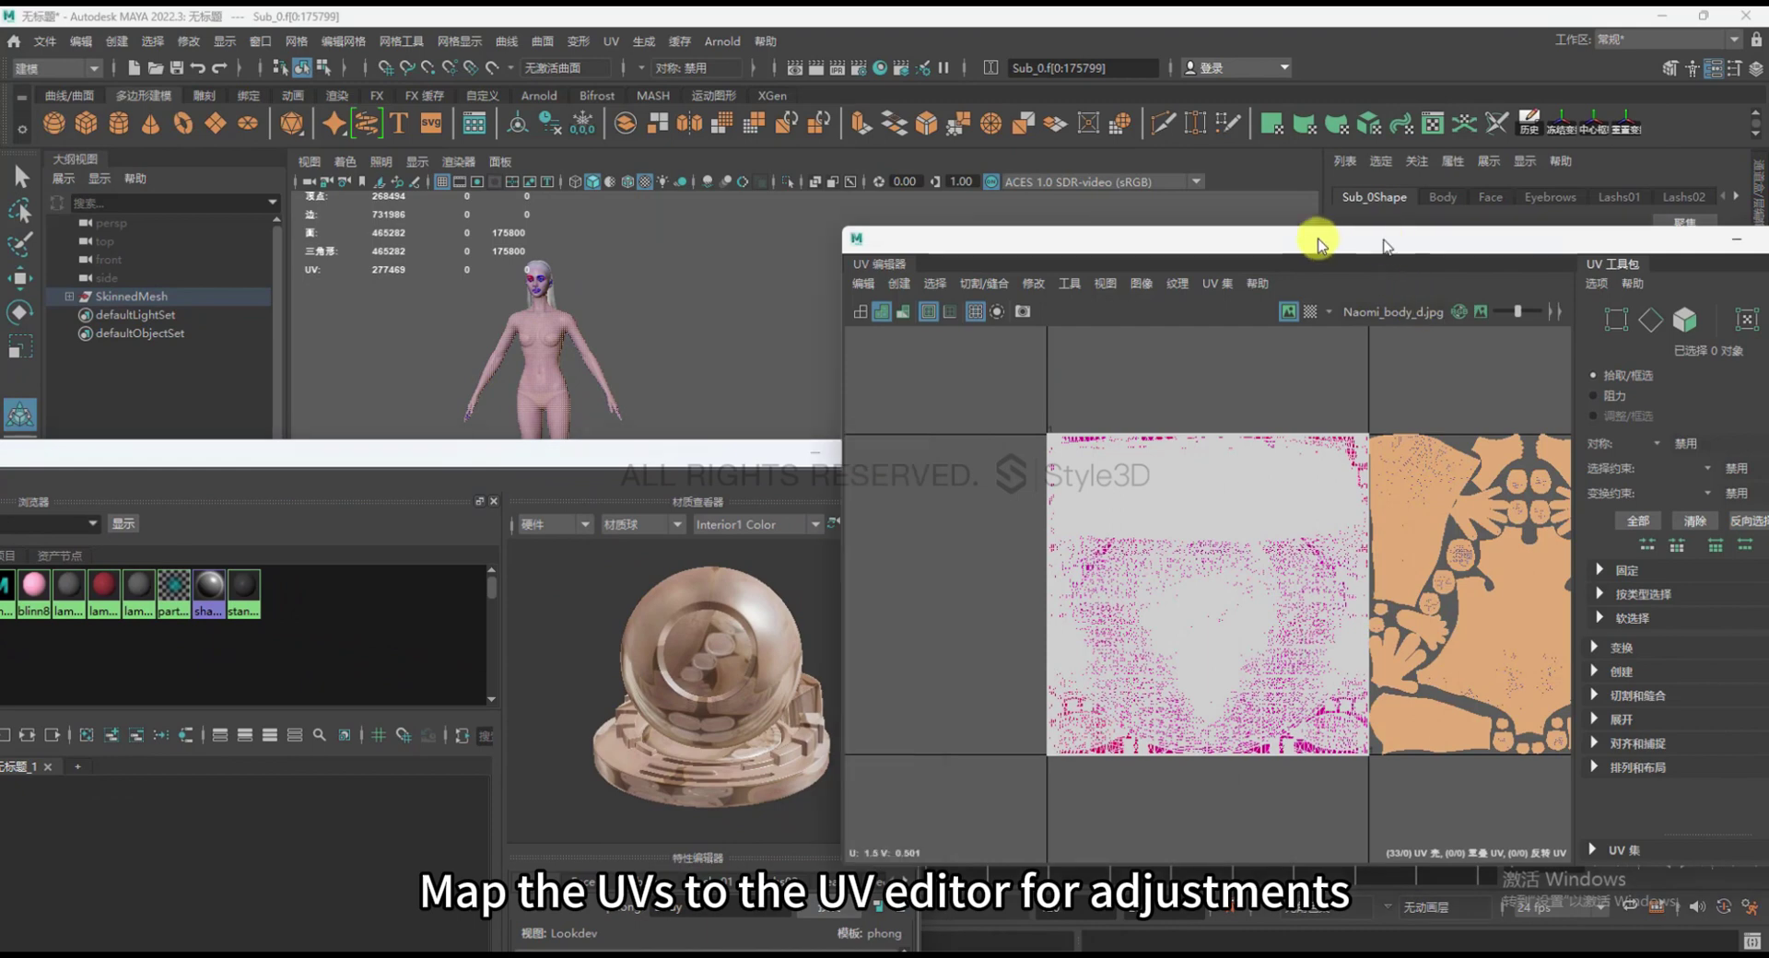
left_click_drag(1315, 245, 959, 238)
middle_click_drag(1039, 575, 891, 581, "alt")
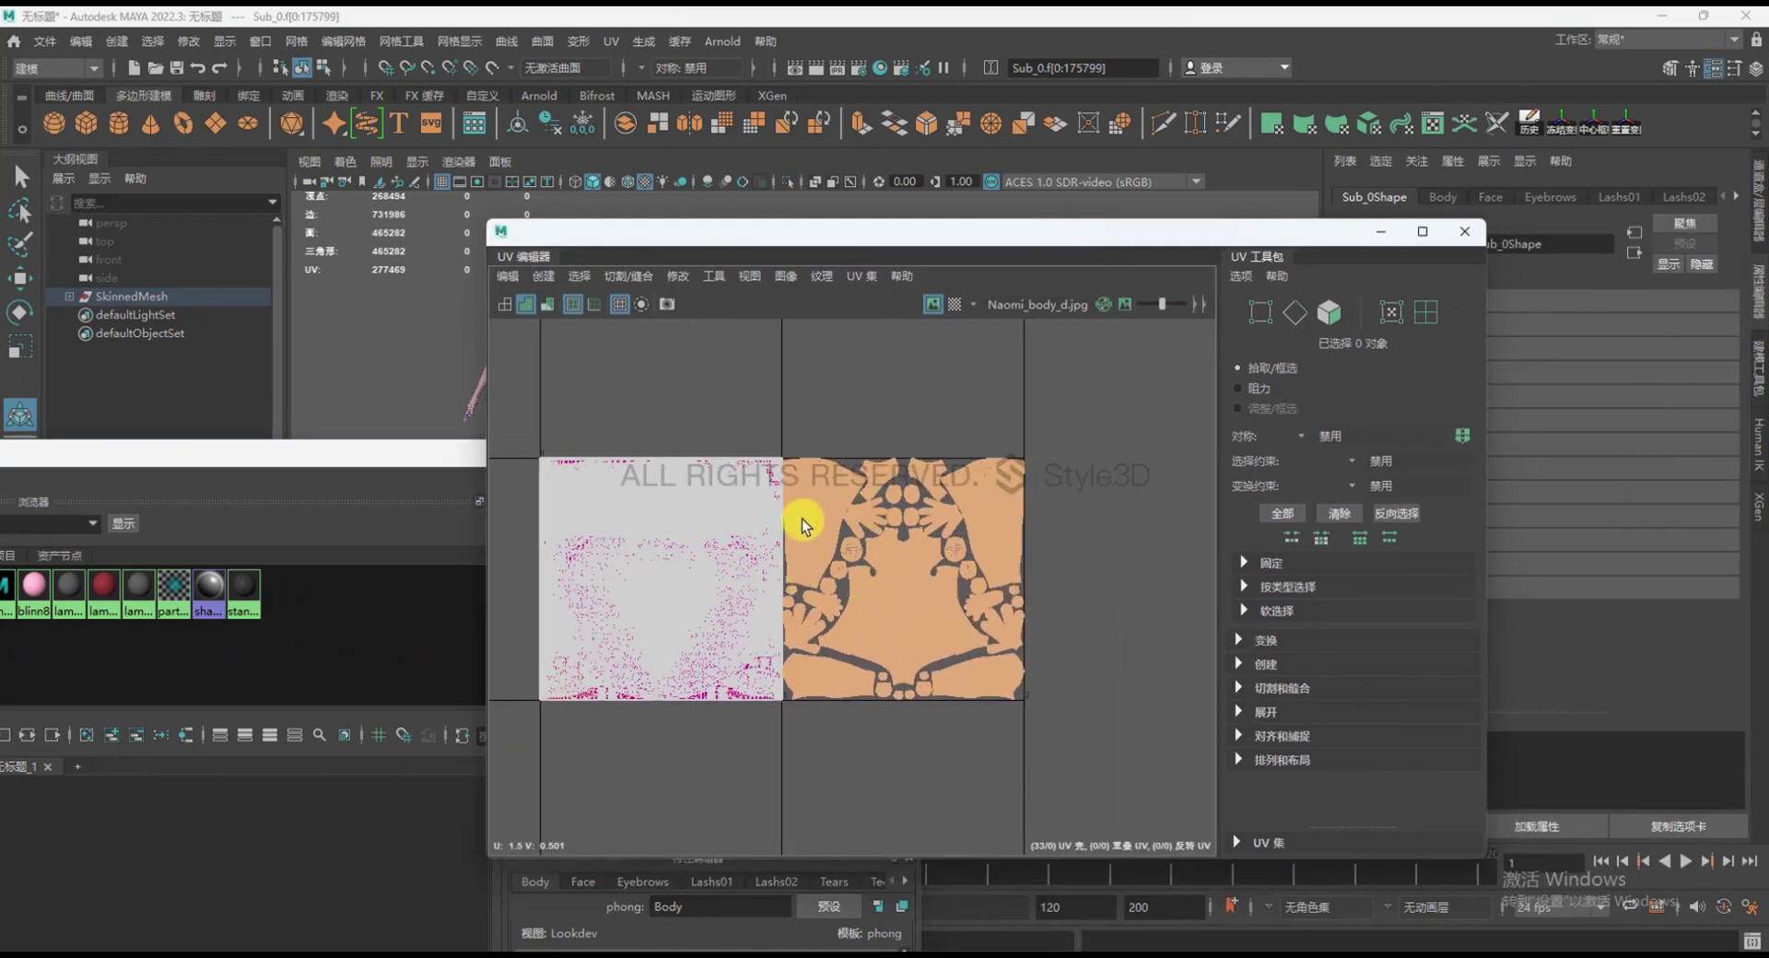
left_click_drag(1048, 245, 1400, 263)
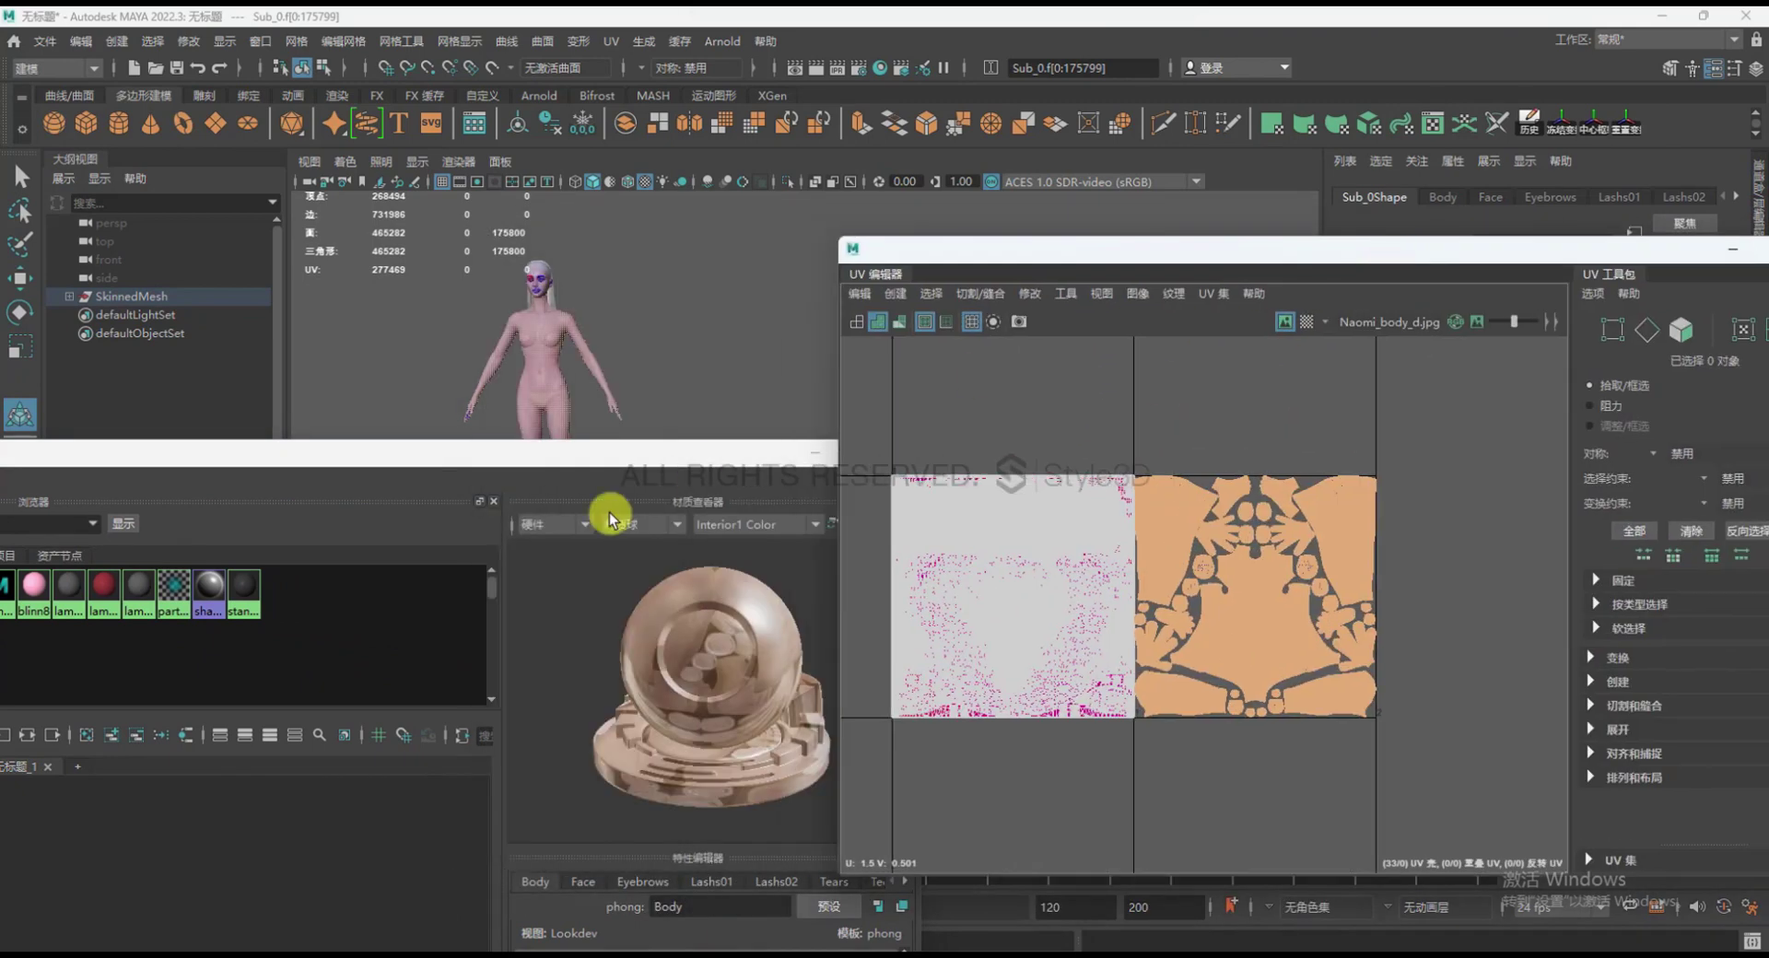
Select the faces that use the cornea material and shift their UVs along U into the third UV tile
left_click_drag(513, 461, 974, 494)
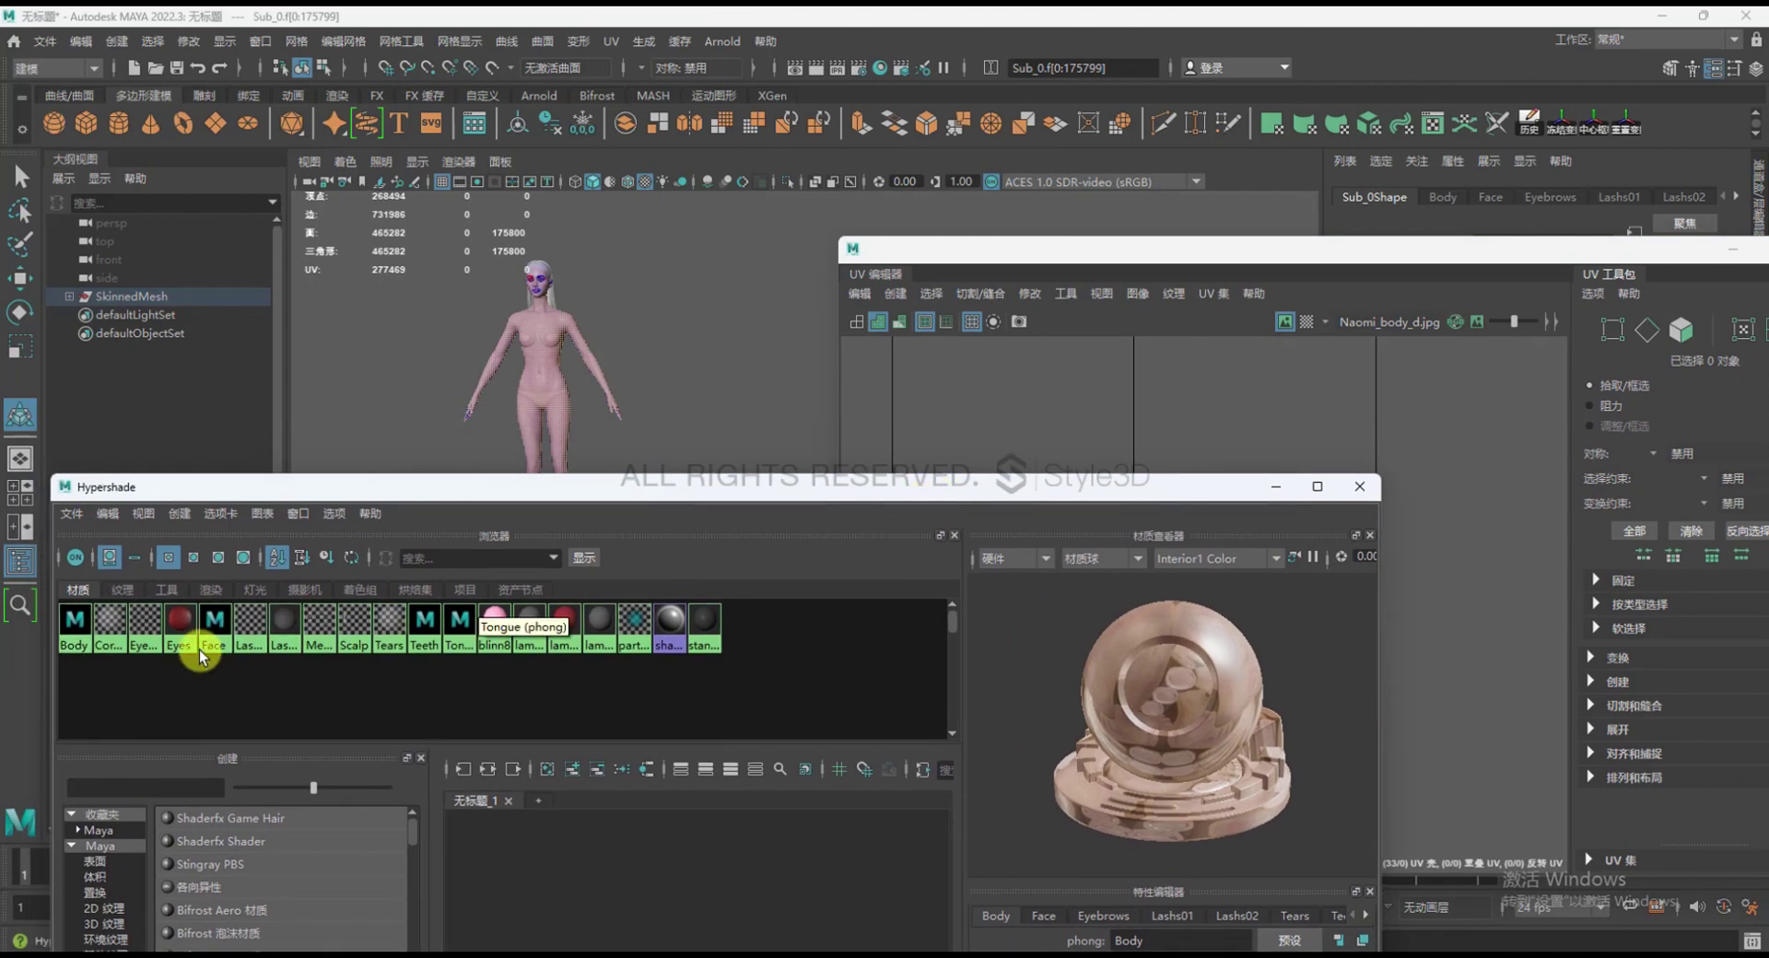
left_click(107, 627)
left_click_drag(816, 521, 9, 664)
left_click_drag(1285, 259, 1047, 259)
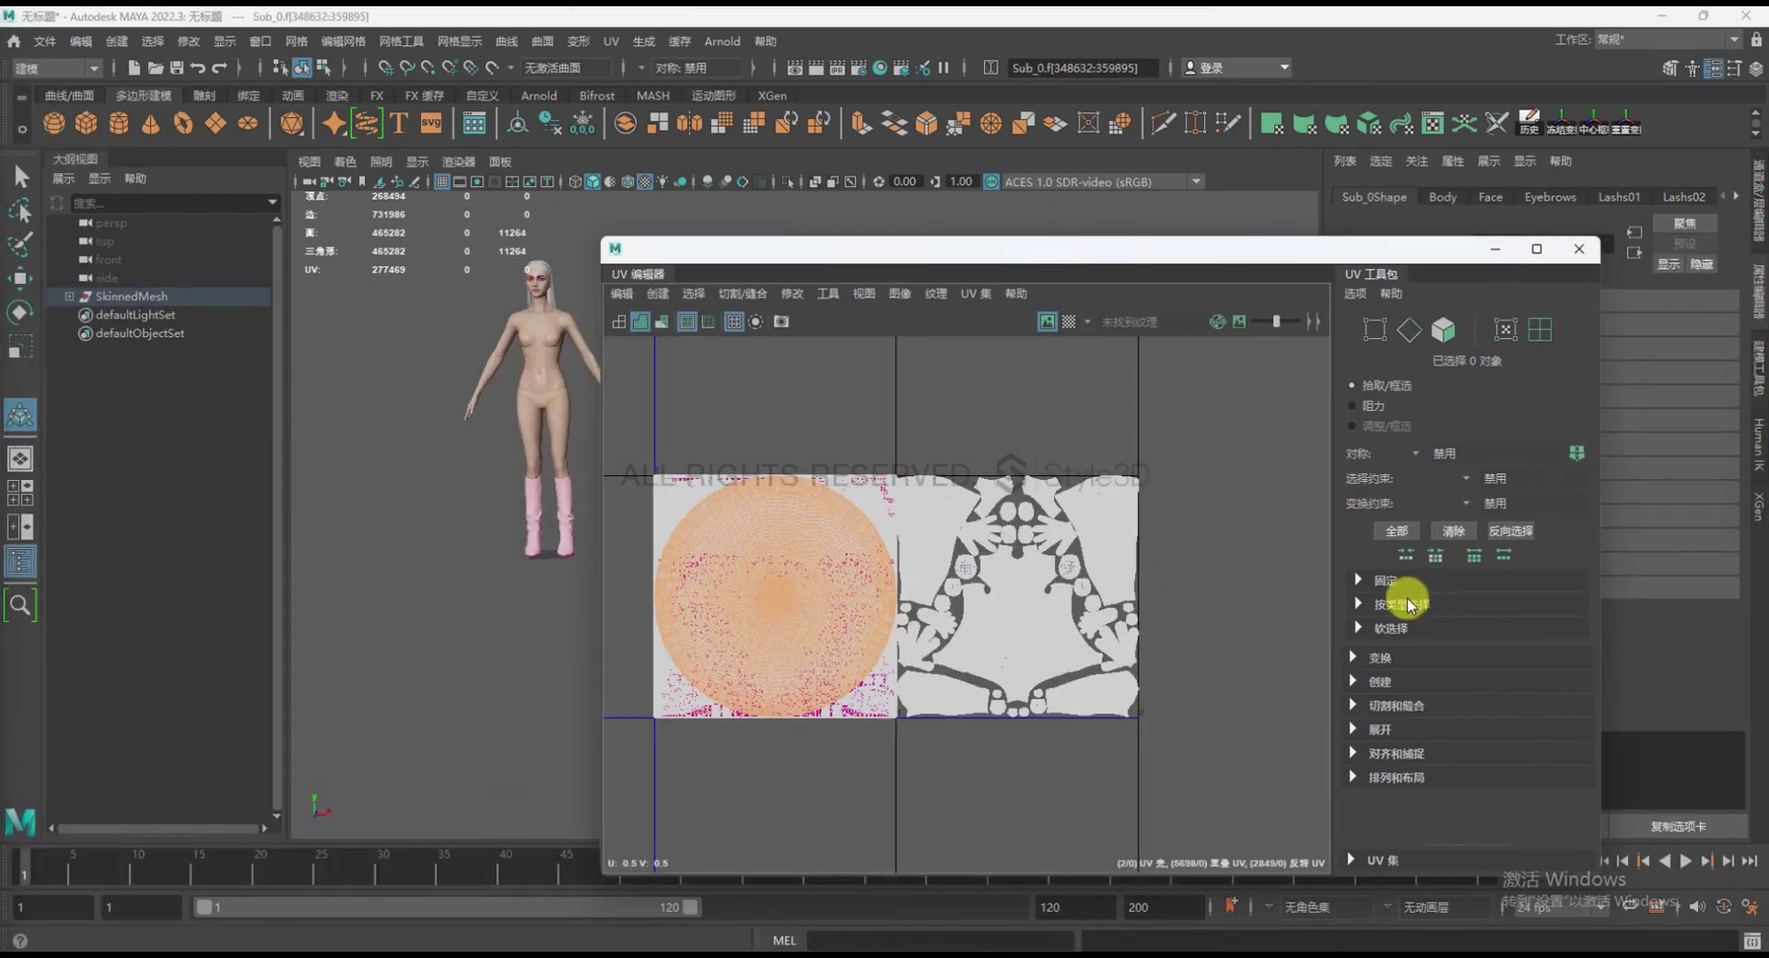
left_click(1355, 654)
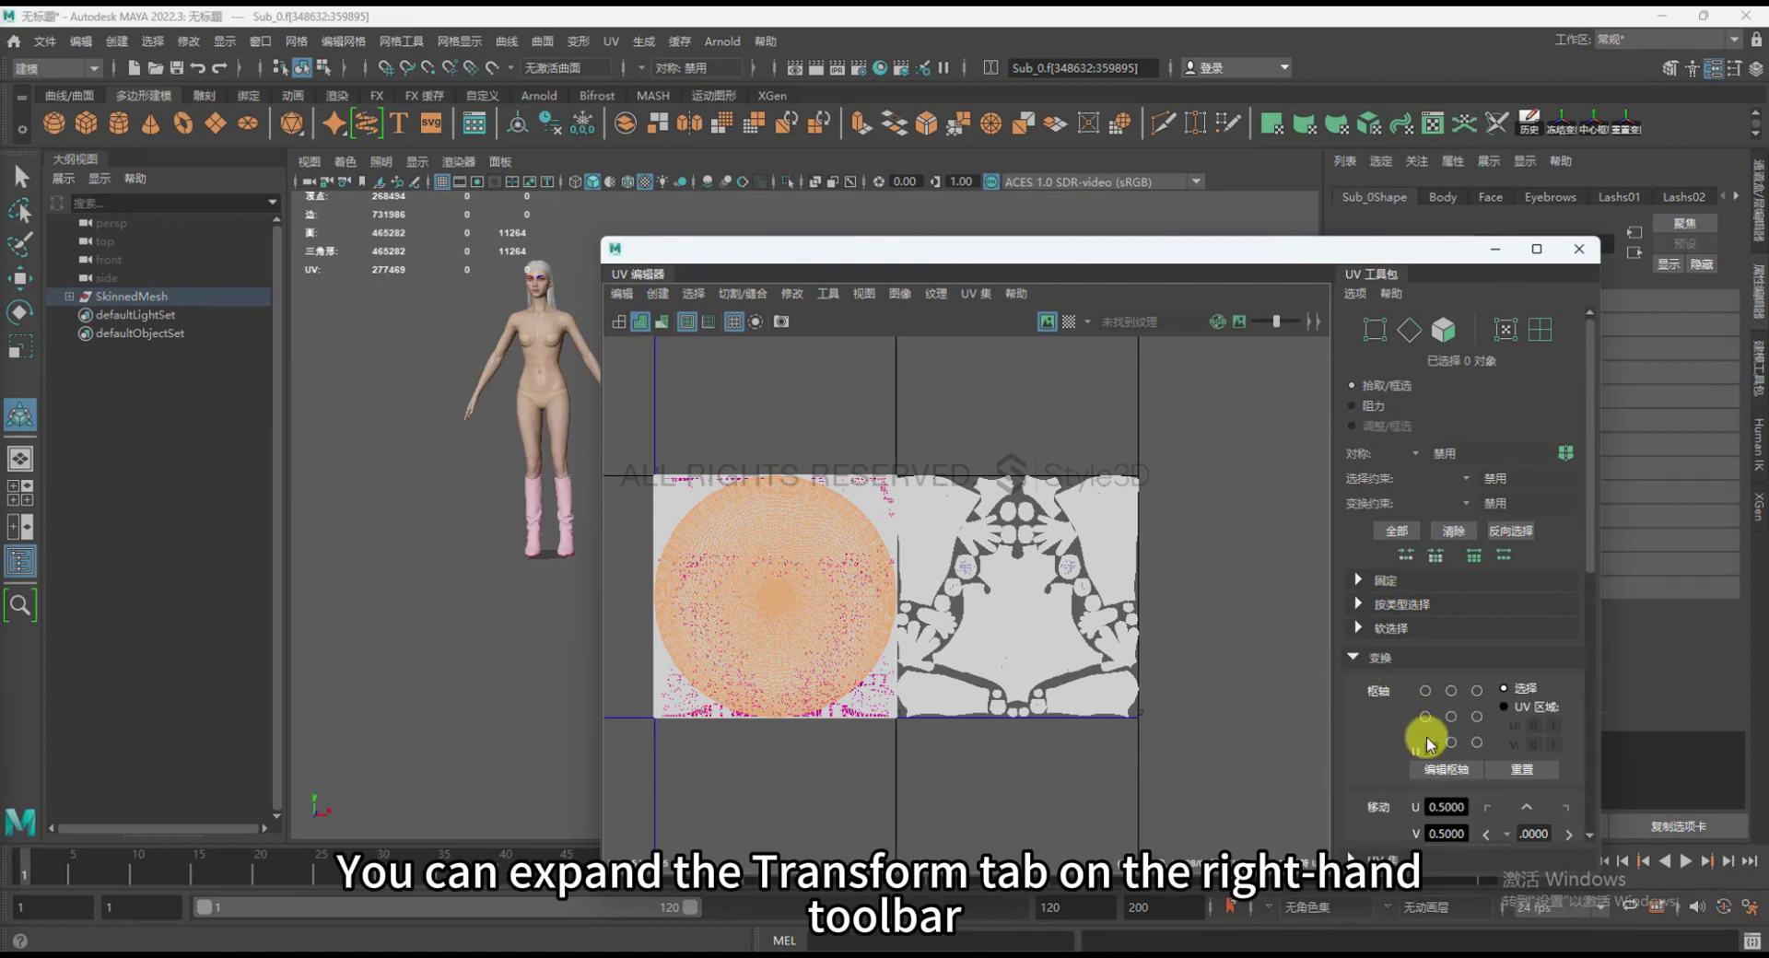
scroll(1474, 732, "down", 2)
left_click(1569, 725)
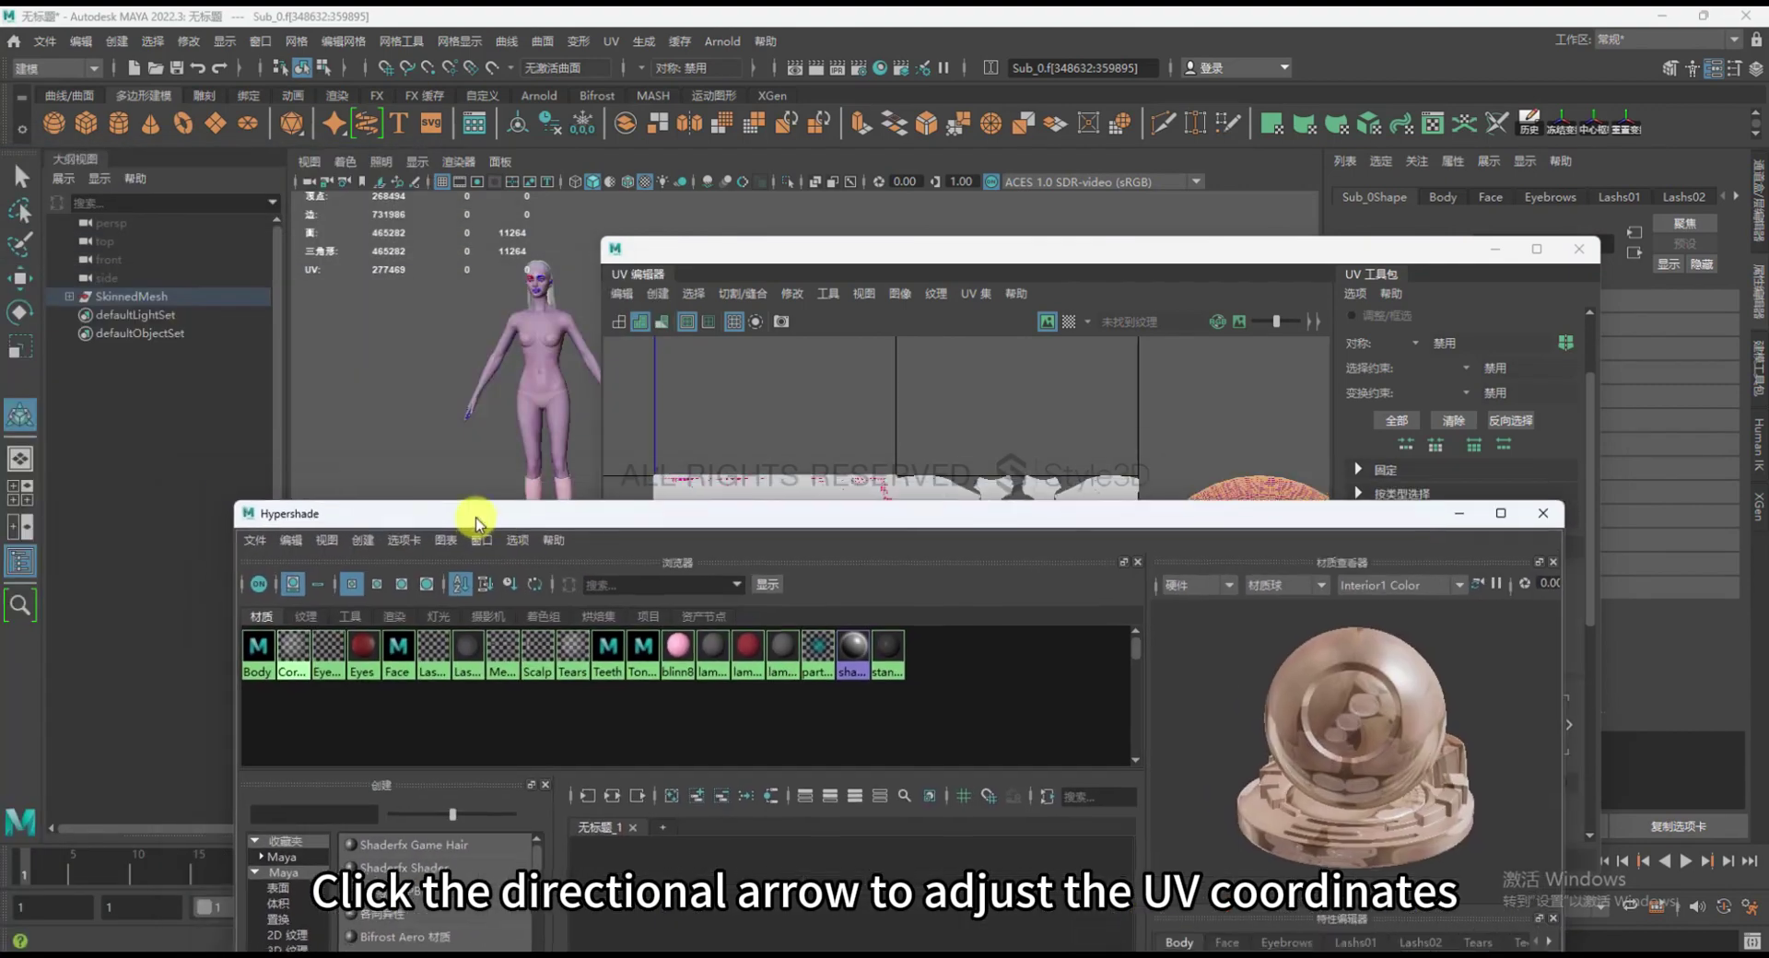
Select the faces that use the Eyebrows material and shift their UVs along U to 3.5 in the fourth tile
left_click(288, 660)
right_click_drag(288, 664, 380, 677)
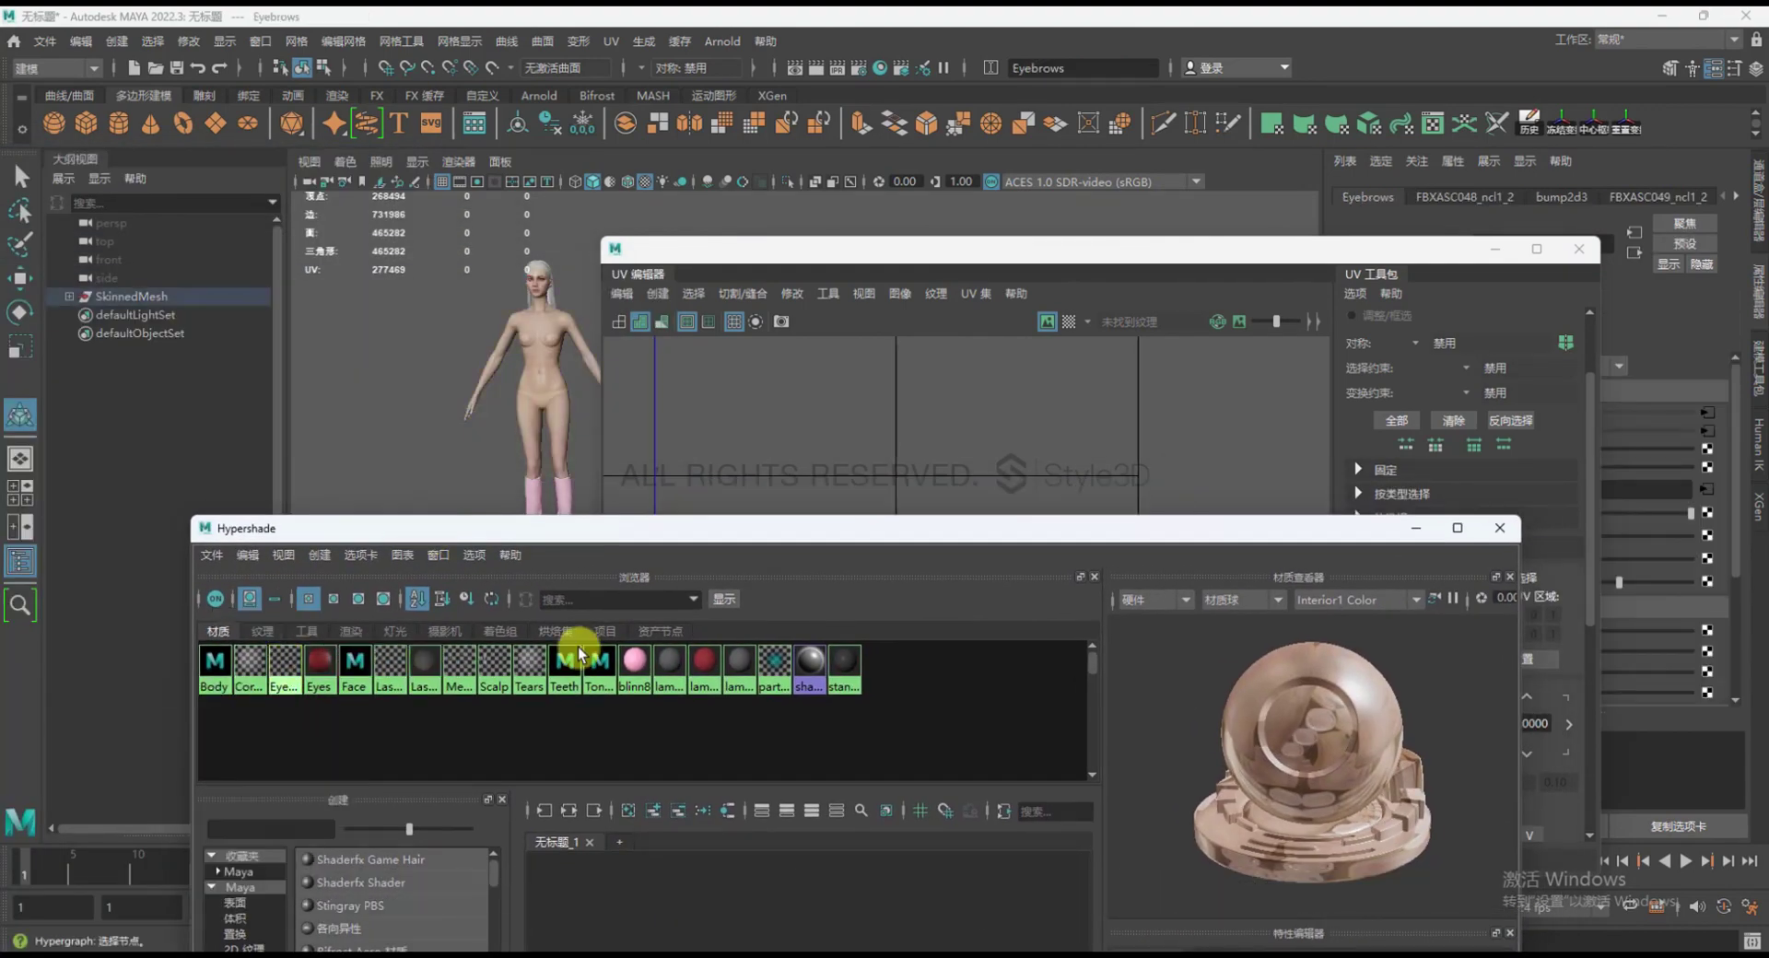
left_click_drag(873, 534, 710, 861)
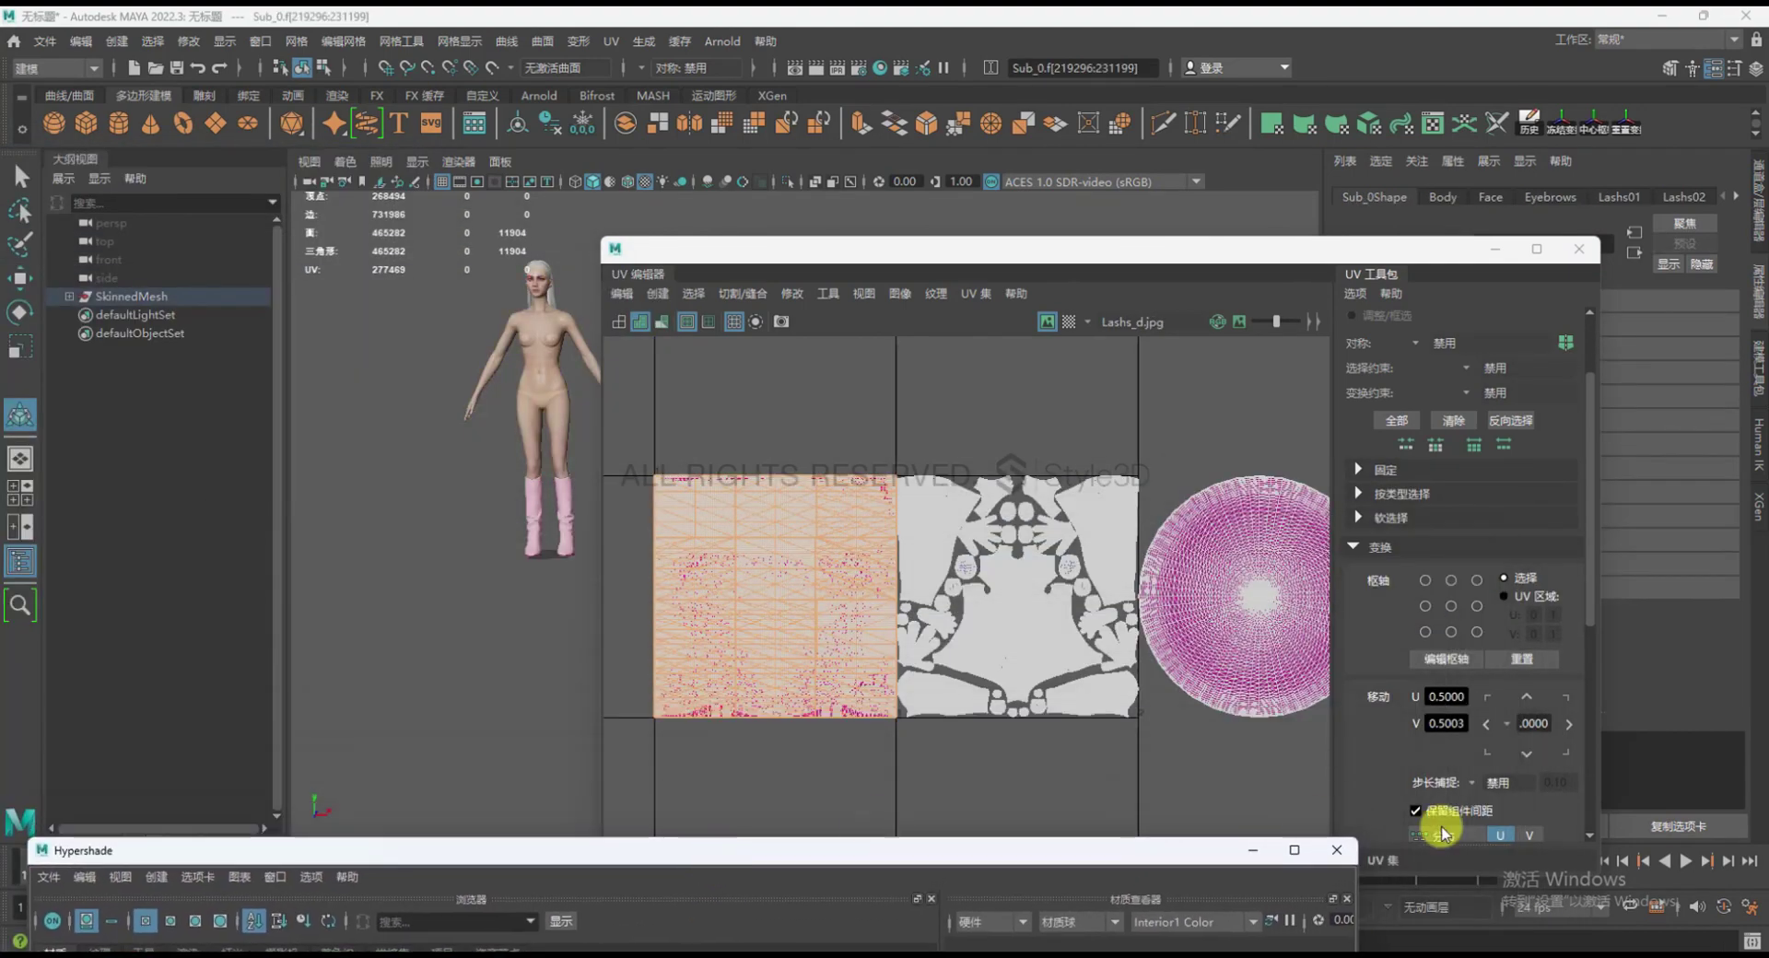
left_click(1570, 725)
left_click(1569, 724)
left_click(1569, 725)
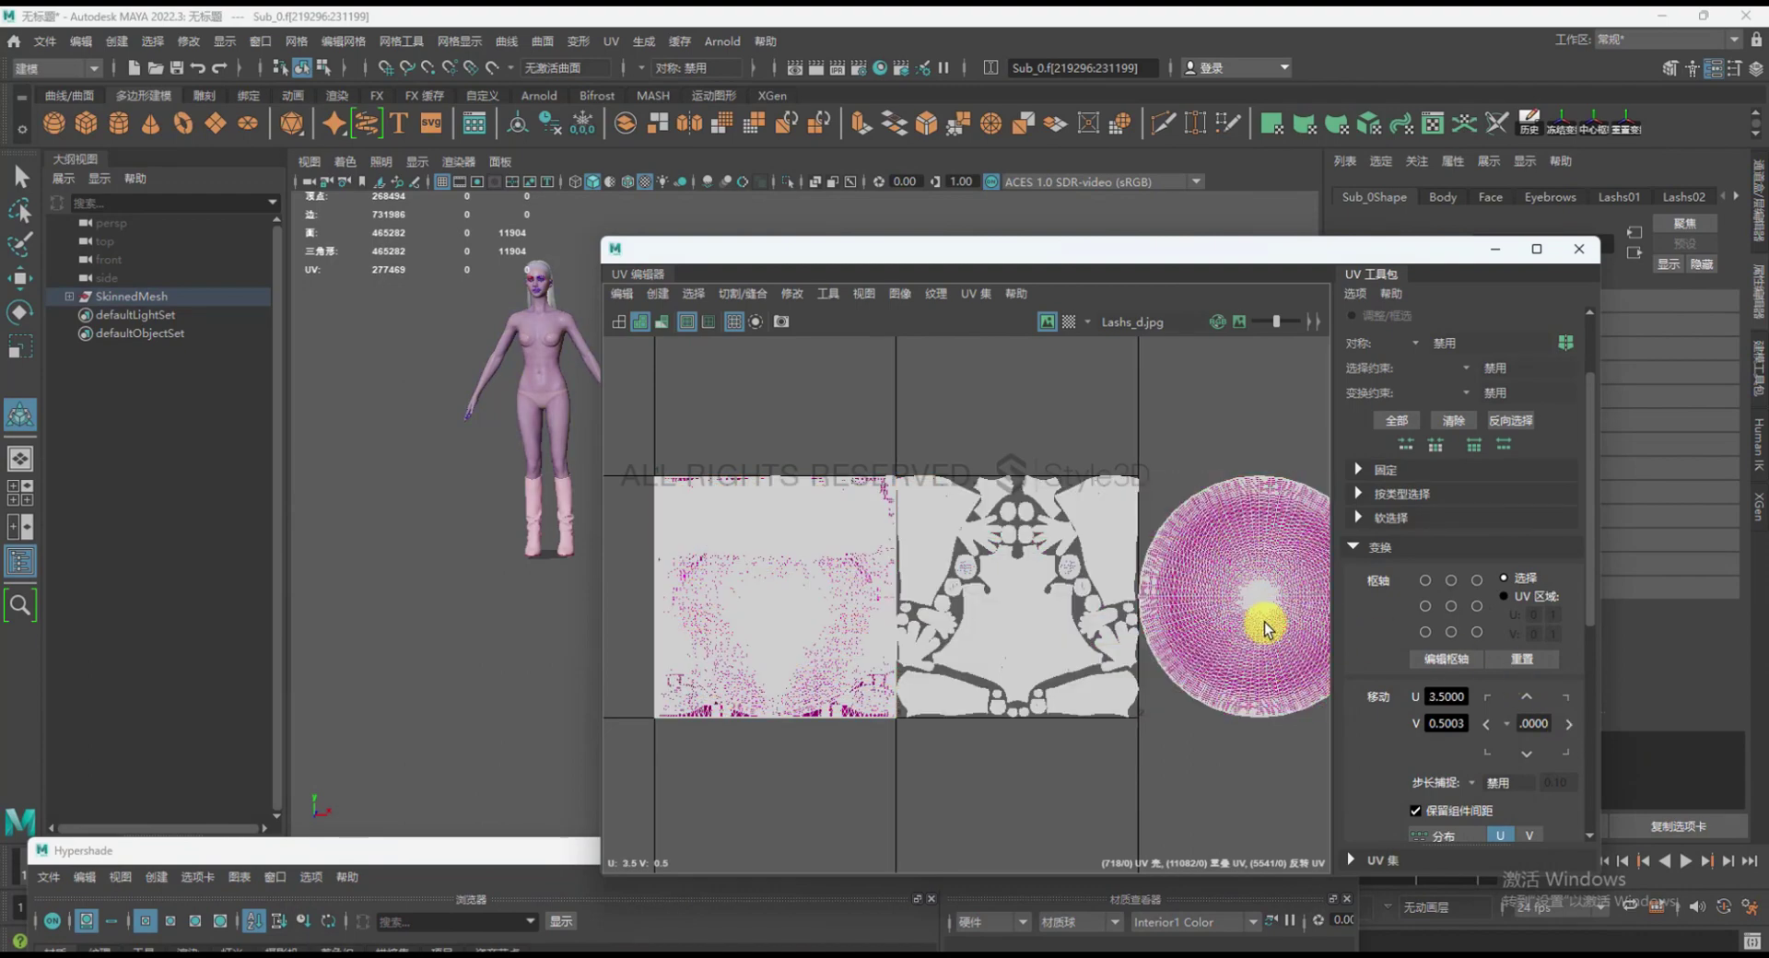
middle_click_drag(995, 562, 841, 528, "alt")
scroll(885, 549, "down", 2)
Select the faces that use the Eyes material and shift their UVs four units along U into the fifth tile
left_click_drag(474, 849, 489, 742)
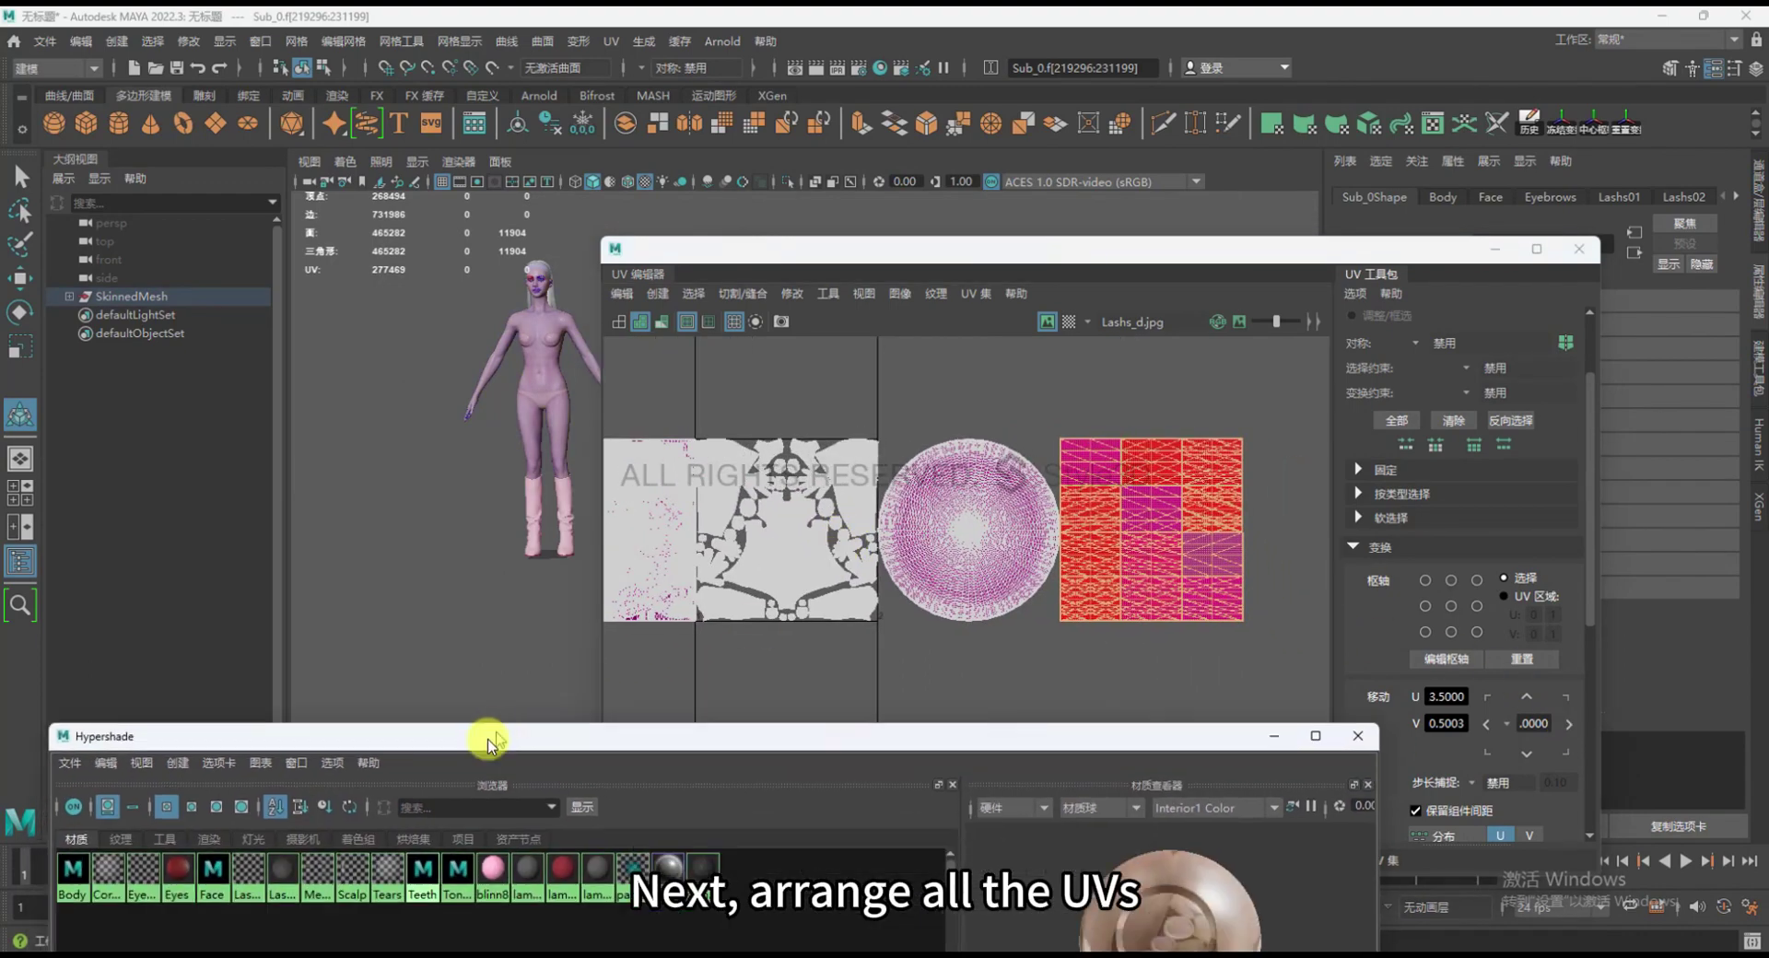
right_click(192, 886)
left_click(147, 776)
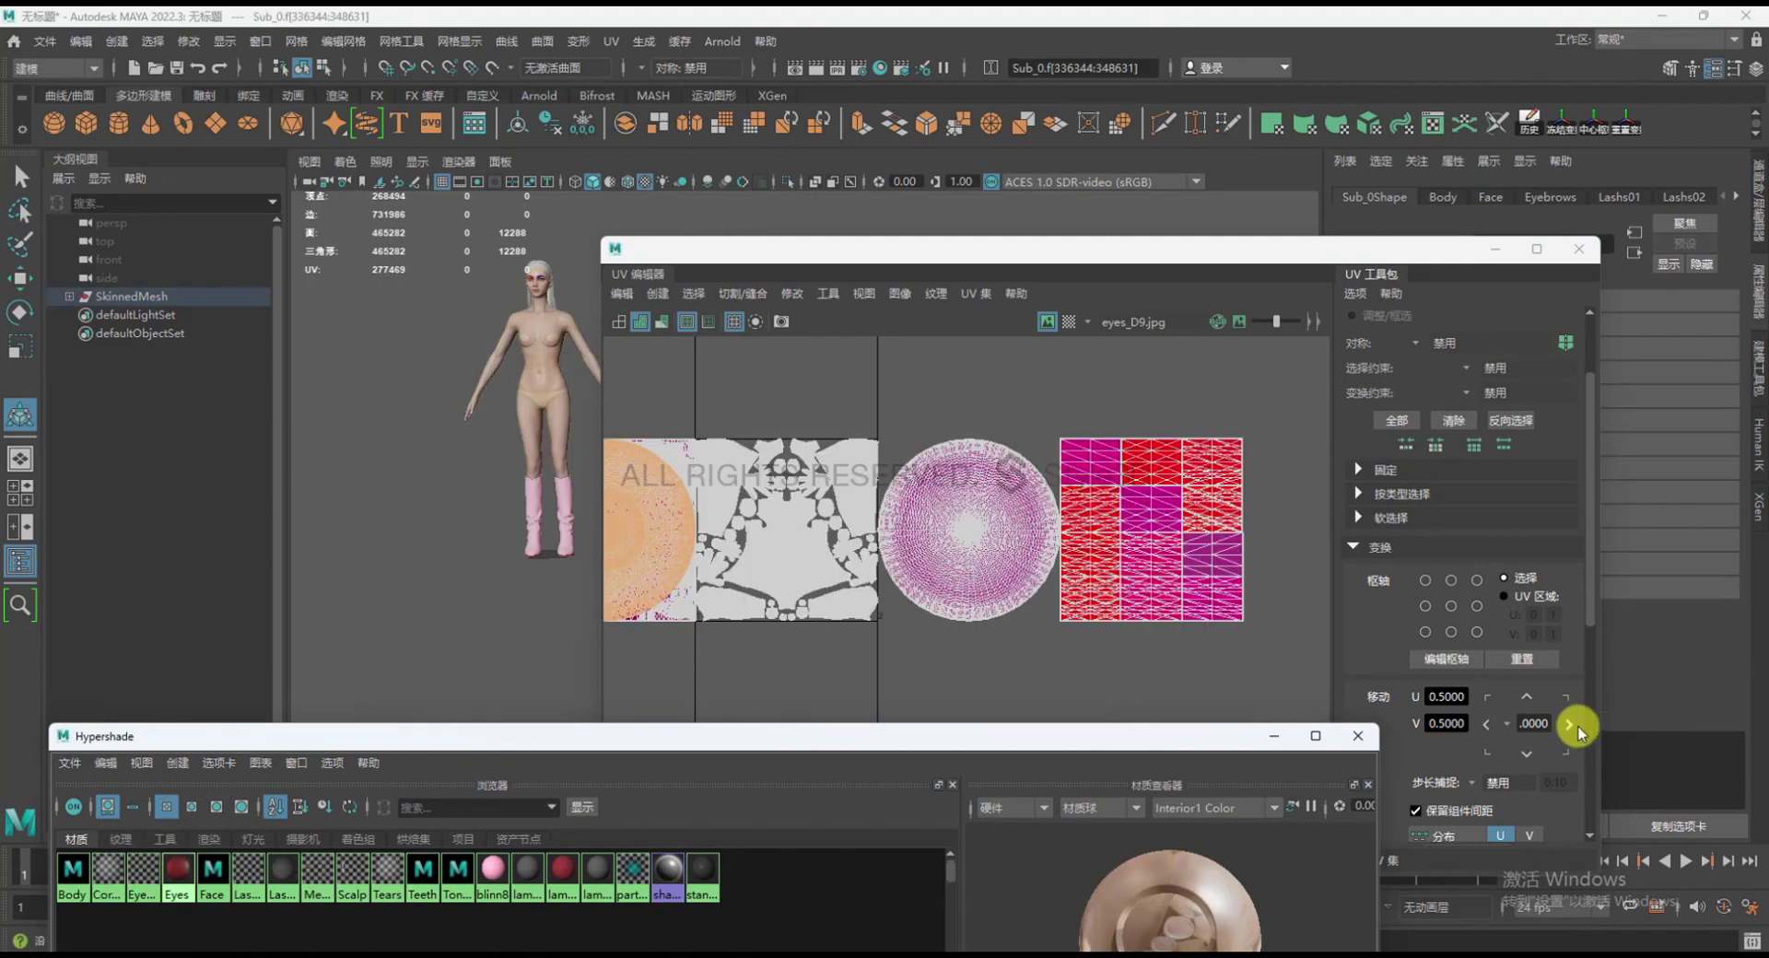
left_click(1569, 725)
left_click(1569, 724)
left_click(1570, 724)
left_click(1569, 725)
Select the faces that use the Face material and shift their UVs along U into the sixth tile, beside the eyes
right_click(211, 886)
left_click(340, 758)
left_click(1569, 724)
left_click(1569, 725)
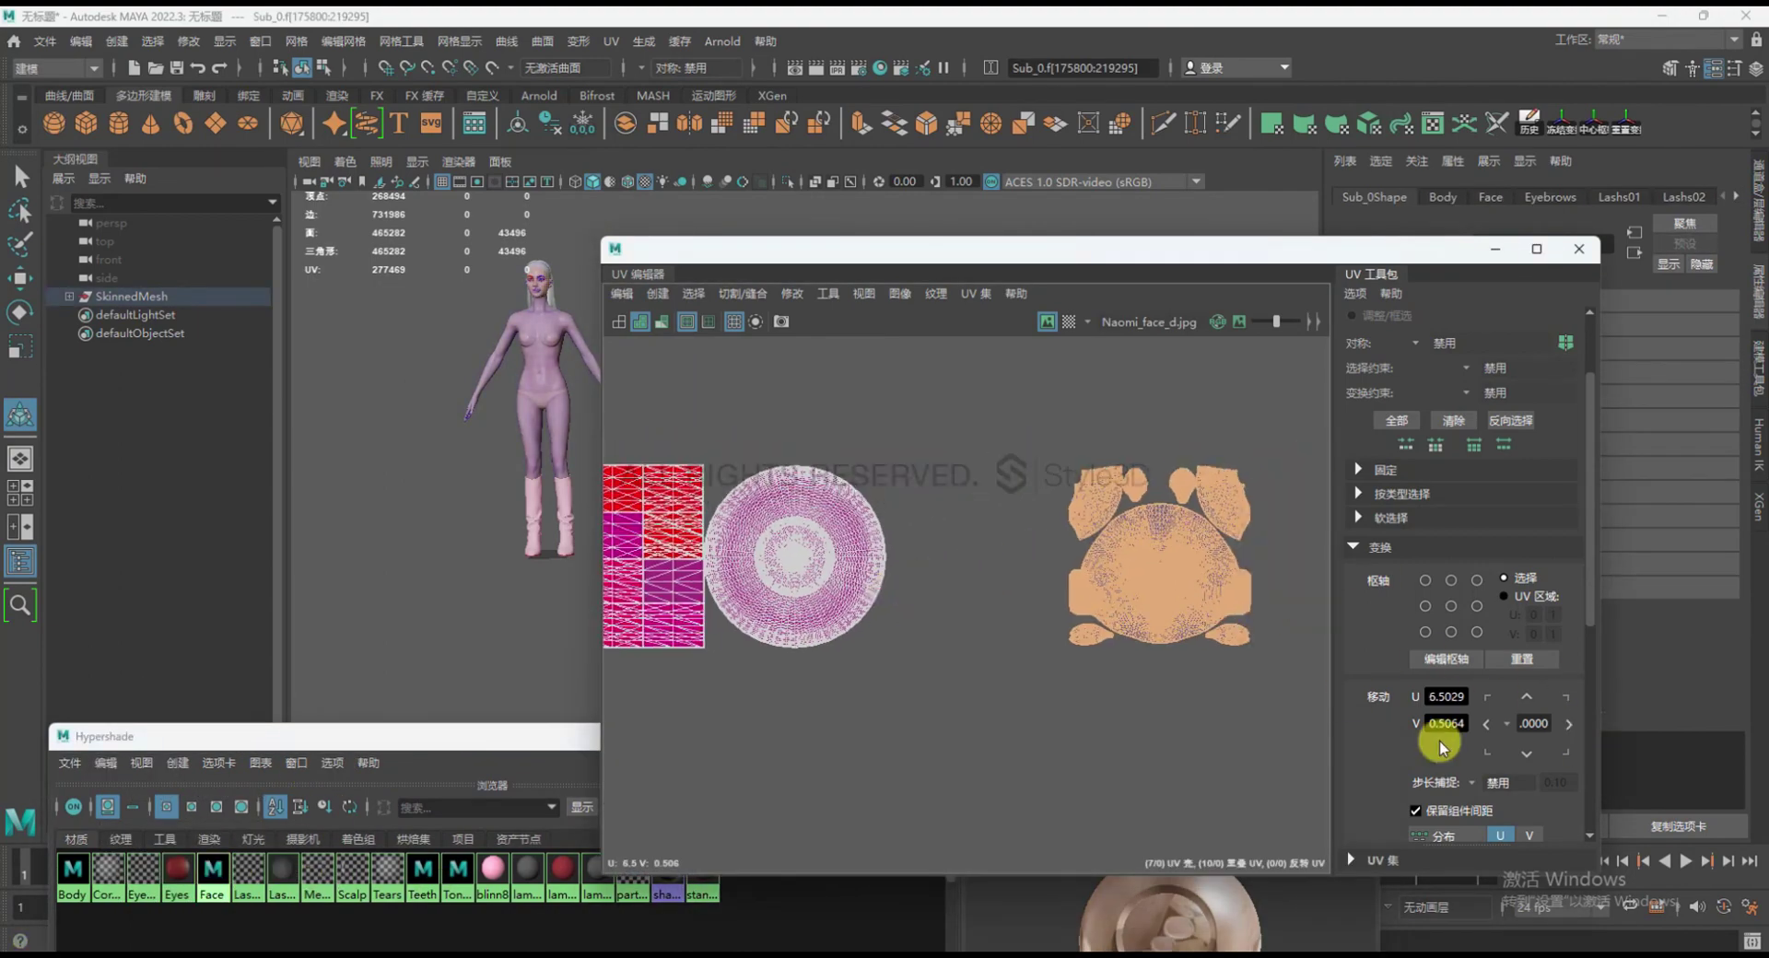
Select the faces that use the Lashs01 material and shift their UVs along U into the seventh tile, beside the face
right_click(247, 886)
left_click(375, 731)
left_click(1569, 724)
left_click(1569, 724)
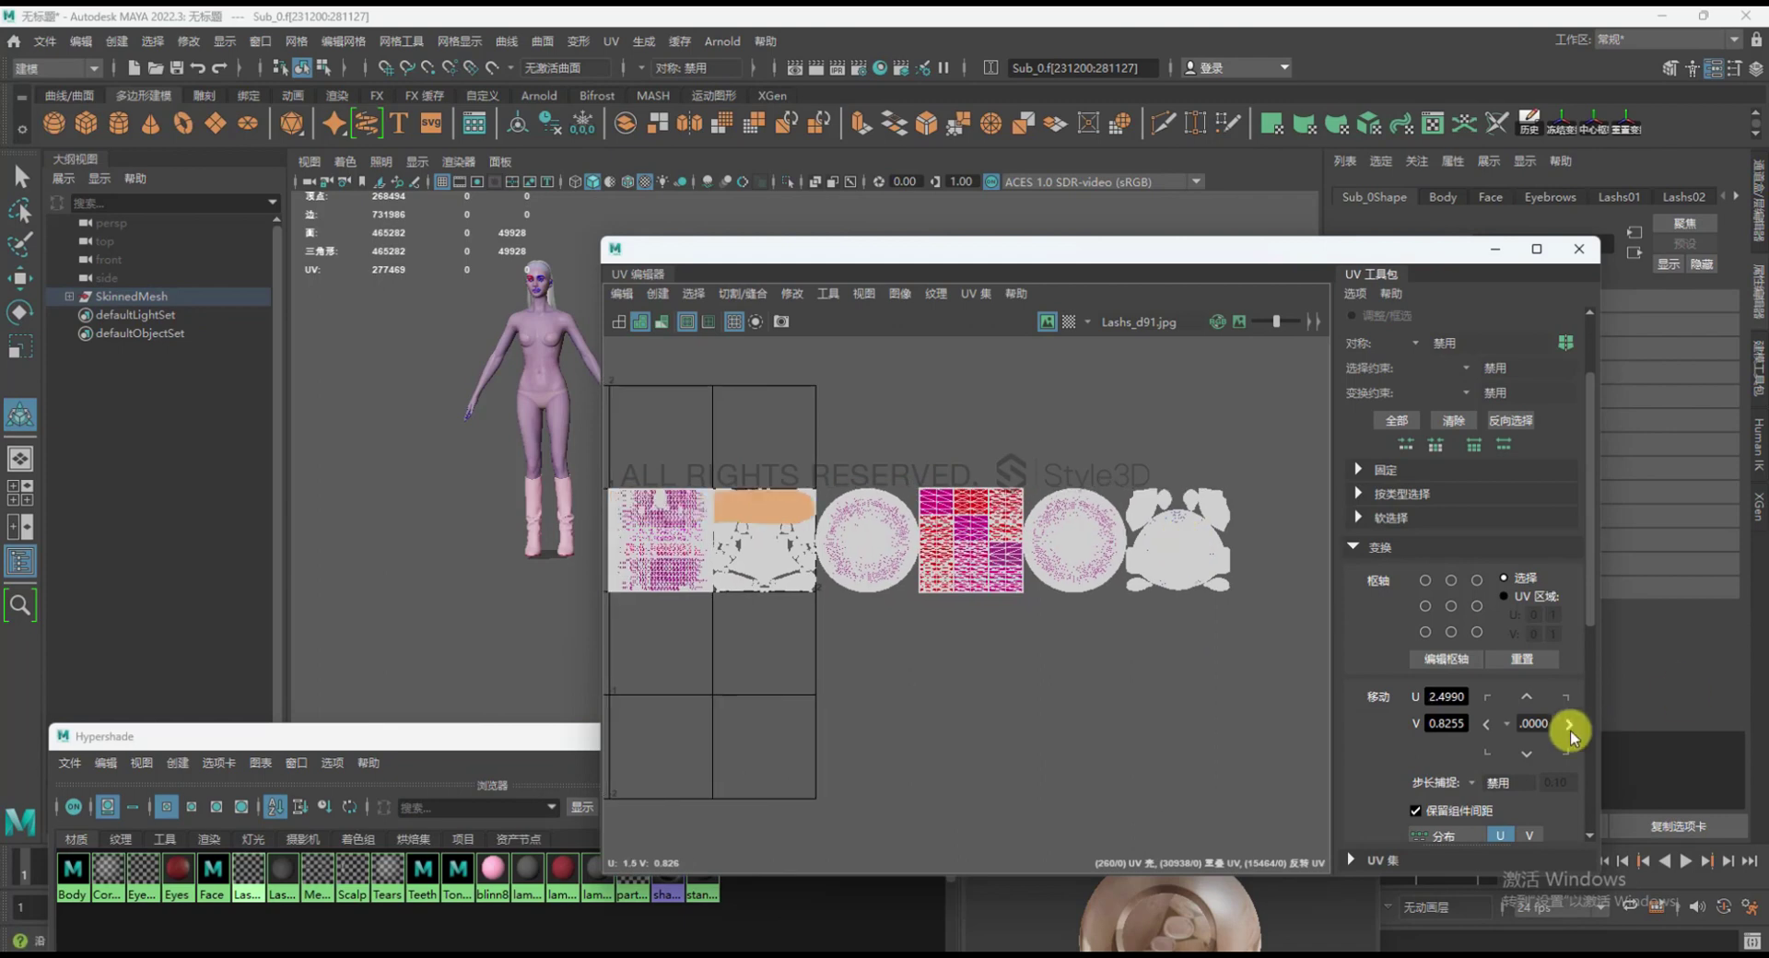
left_click(1570, 724)
left_click(1569, 725)
left_click(1569, 724)
left_click(1570, 724)
Select the faces that use the Lashs02 material and shift their UVs along U to 6.5007, in the first lashes' tile
right_click(282, 887)
left_click(474, 749)
left_click(1569, 724)
left_click(1569, 724)
left_click(1569, 724)
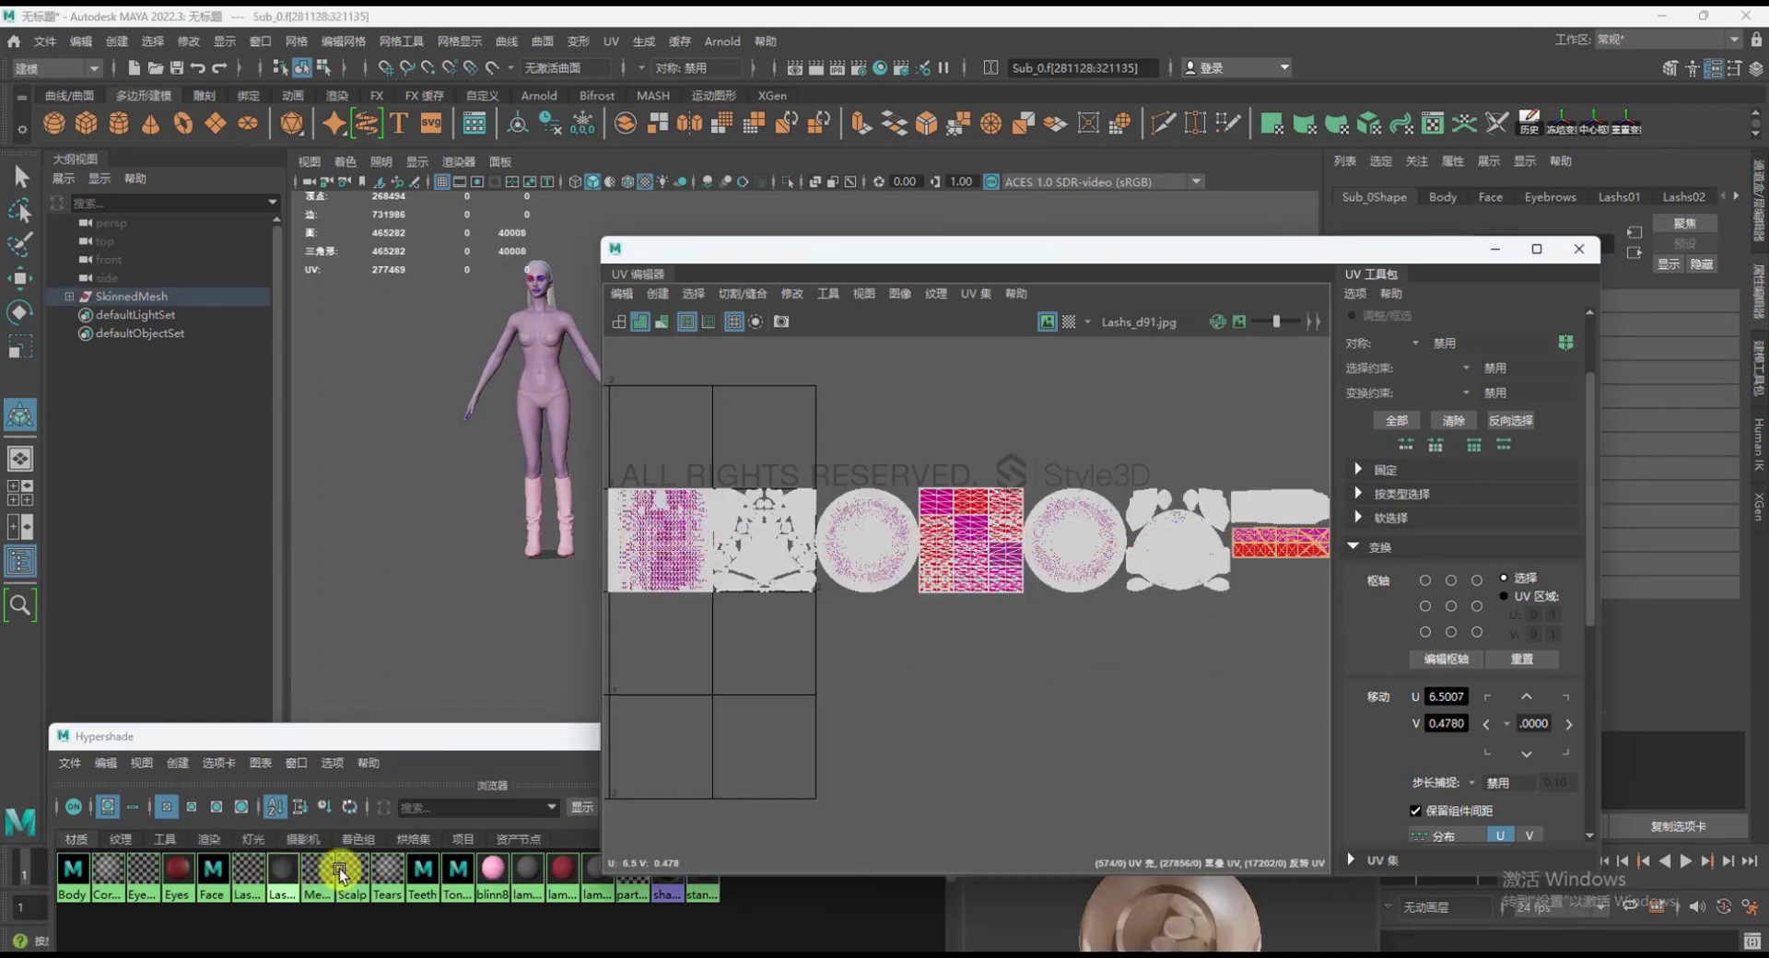
Select the faces that use the Scalp material and inspect their UV placement
right_click(344, 868)
left_click(712, 773)
left_click(1569, 724)
Select the faces that use the Tears material and shift their UVs several tiles along U, away from the first tile
right_click(383, 876)
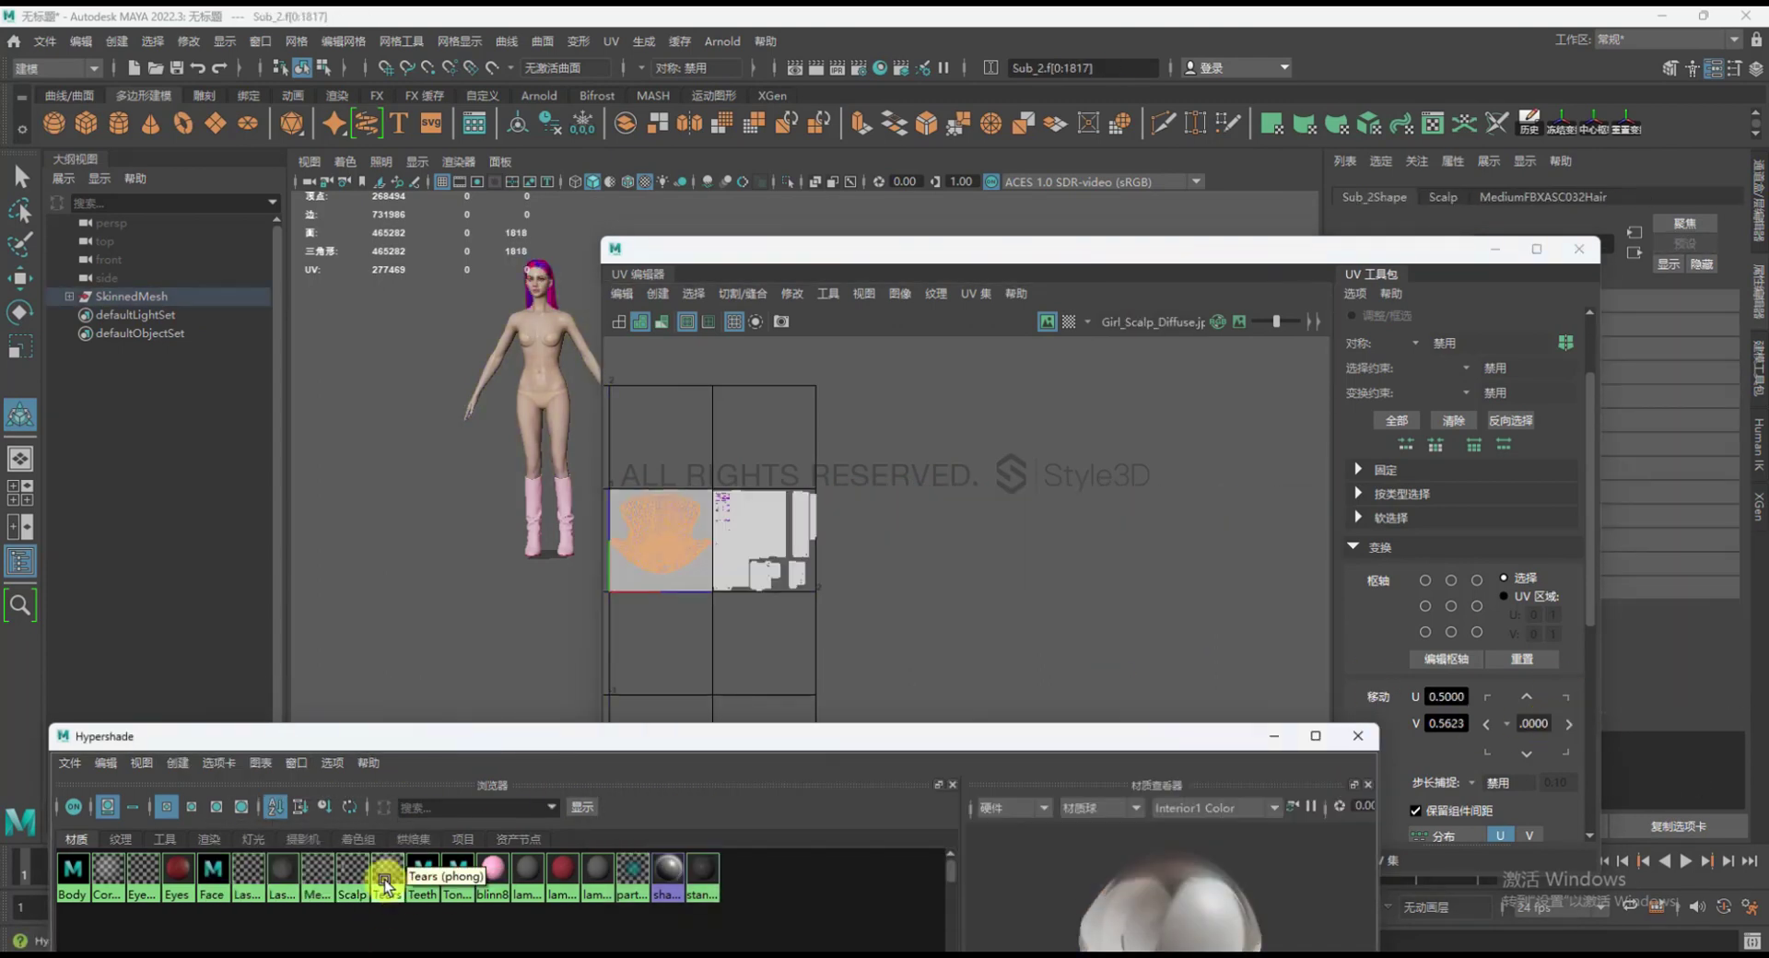
left_click(433, 833)
left_click(1570, 724)
left_click(1569, 724)
left_click(1569, 724)
left_click(1570, 725)
left_click(1569, 725)
Check the Teeth, lambert1 and lambert7 materials for assigned faces, and close Hypershade and the UV Editor
right_click(493, 875)
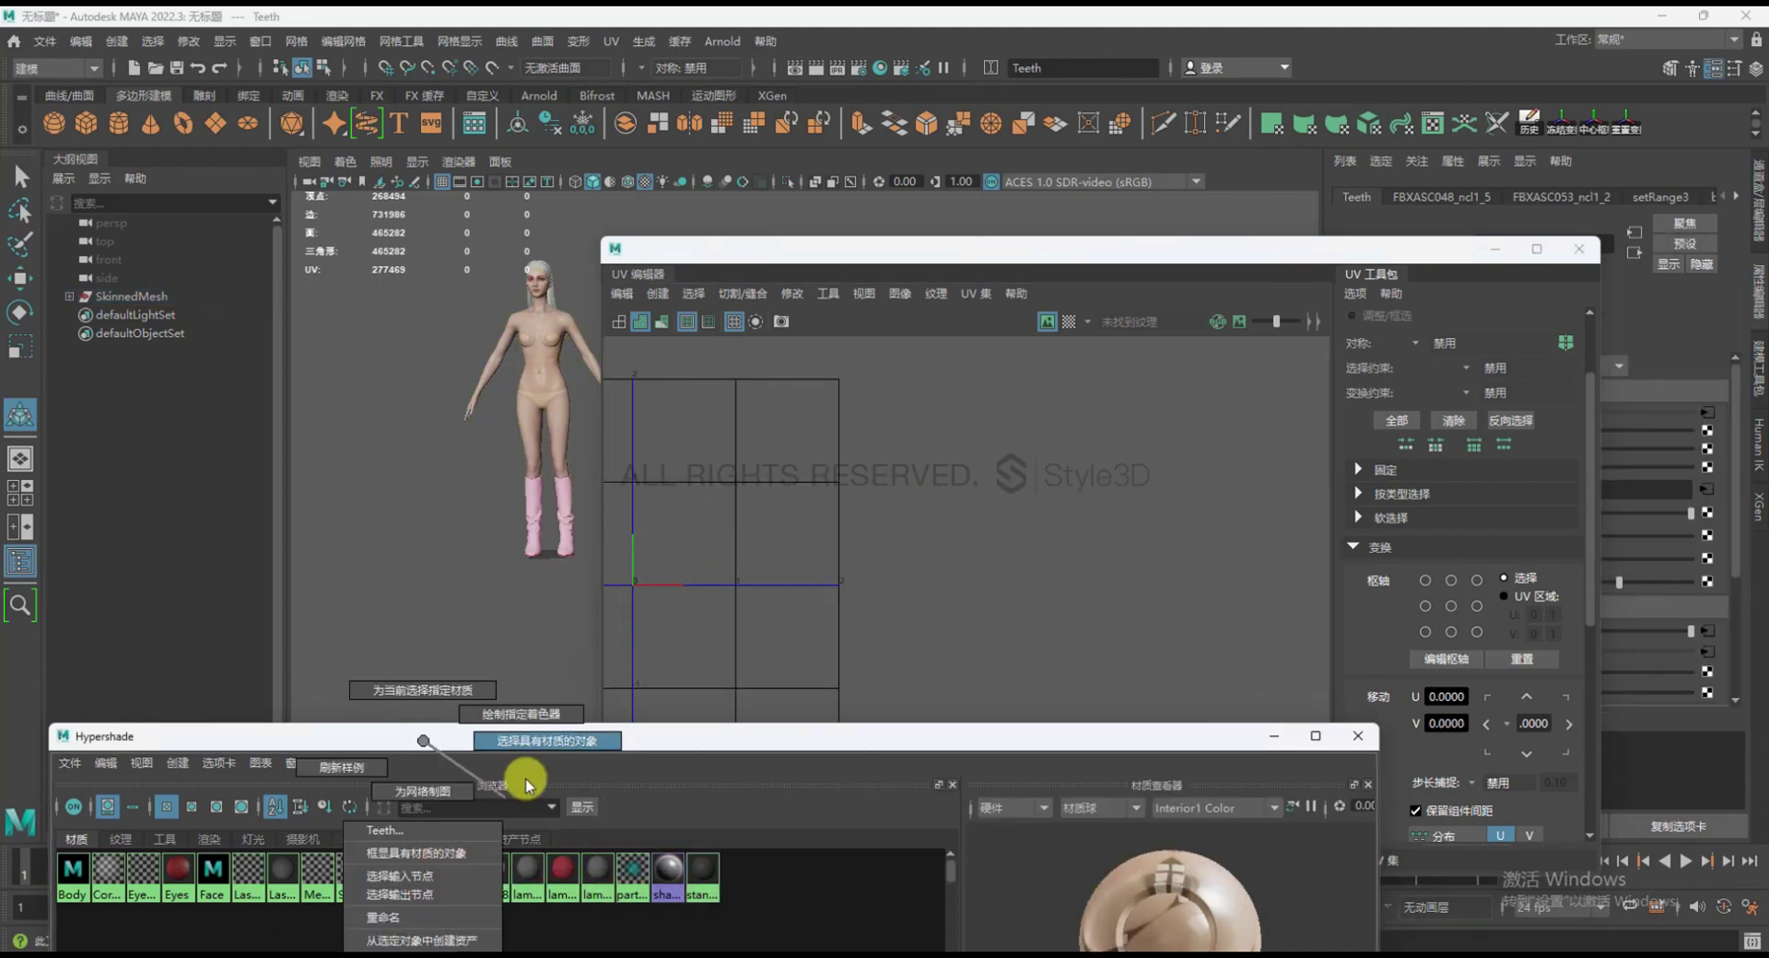
left_click(544, 740)
right_click(525, 871)
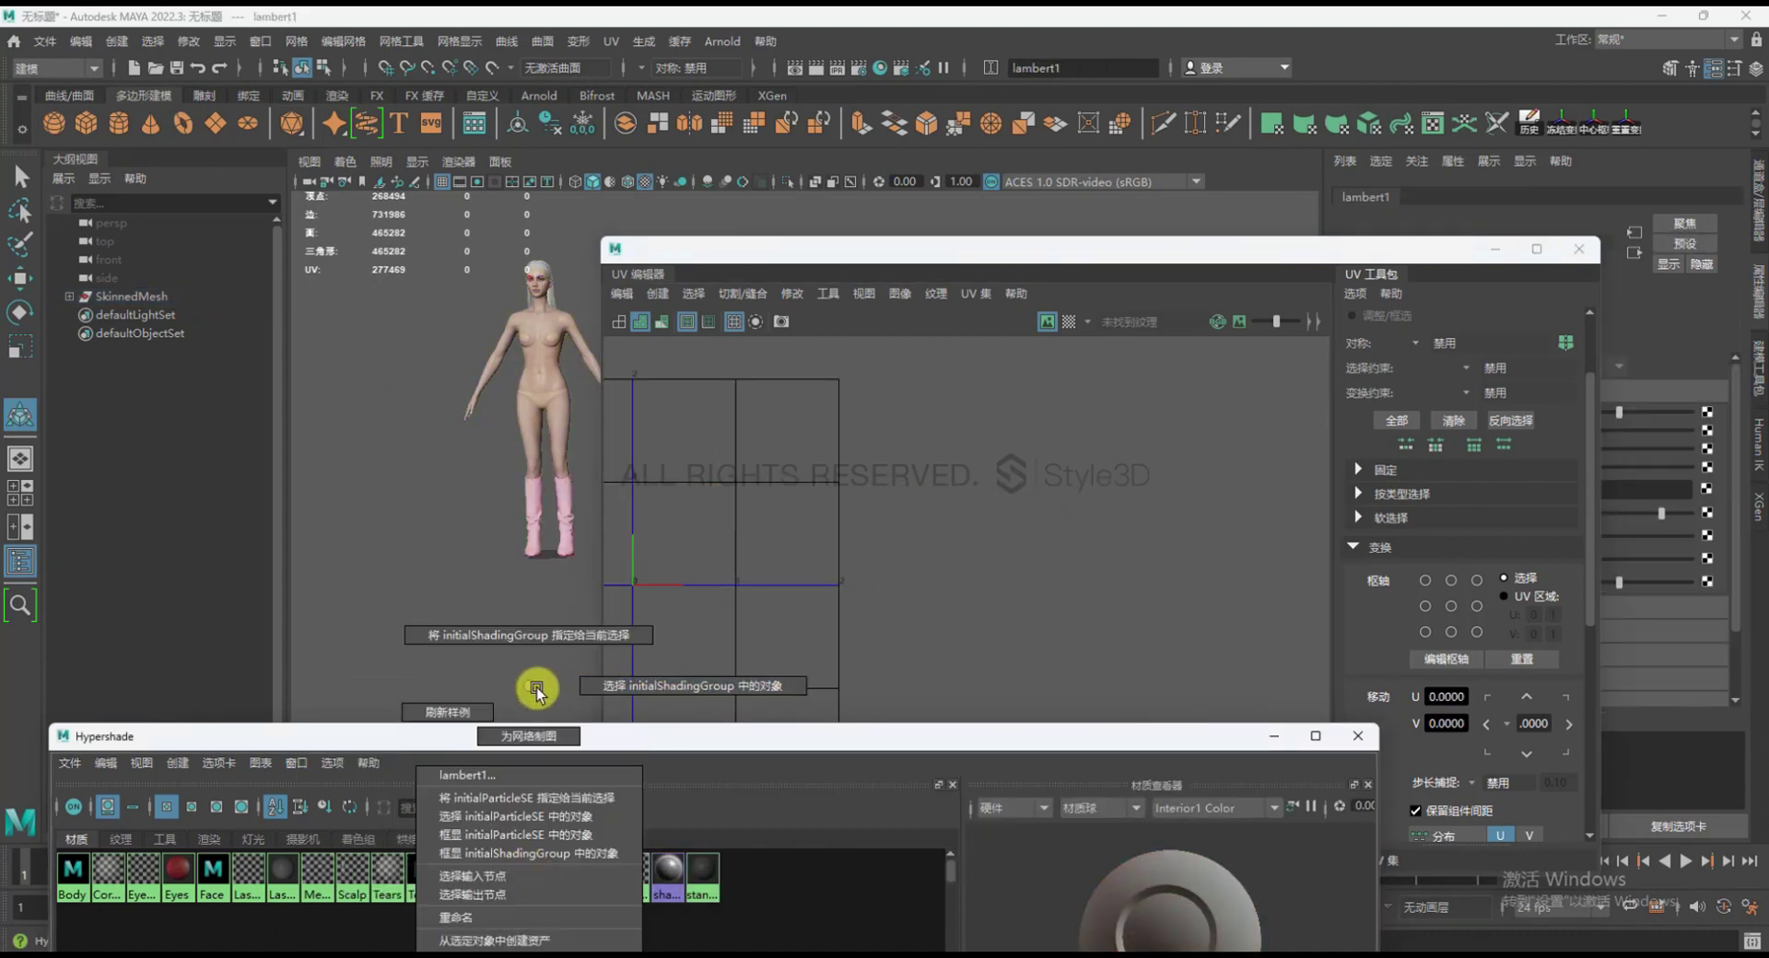
left_click(651, 756)
left_click(593, 876)
left_click_drag(1213, 739, 1256, 506)
left_click(1402, 503)
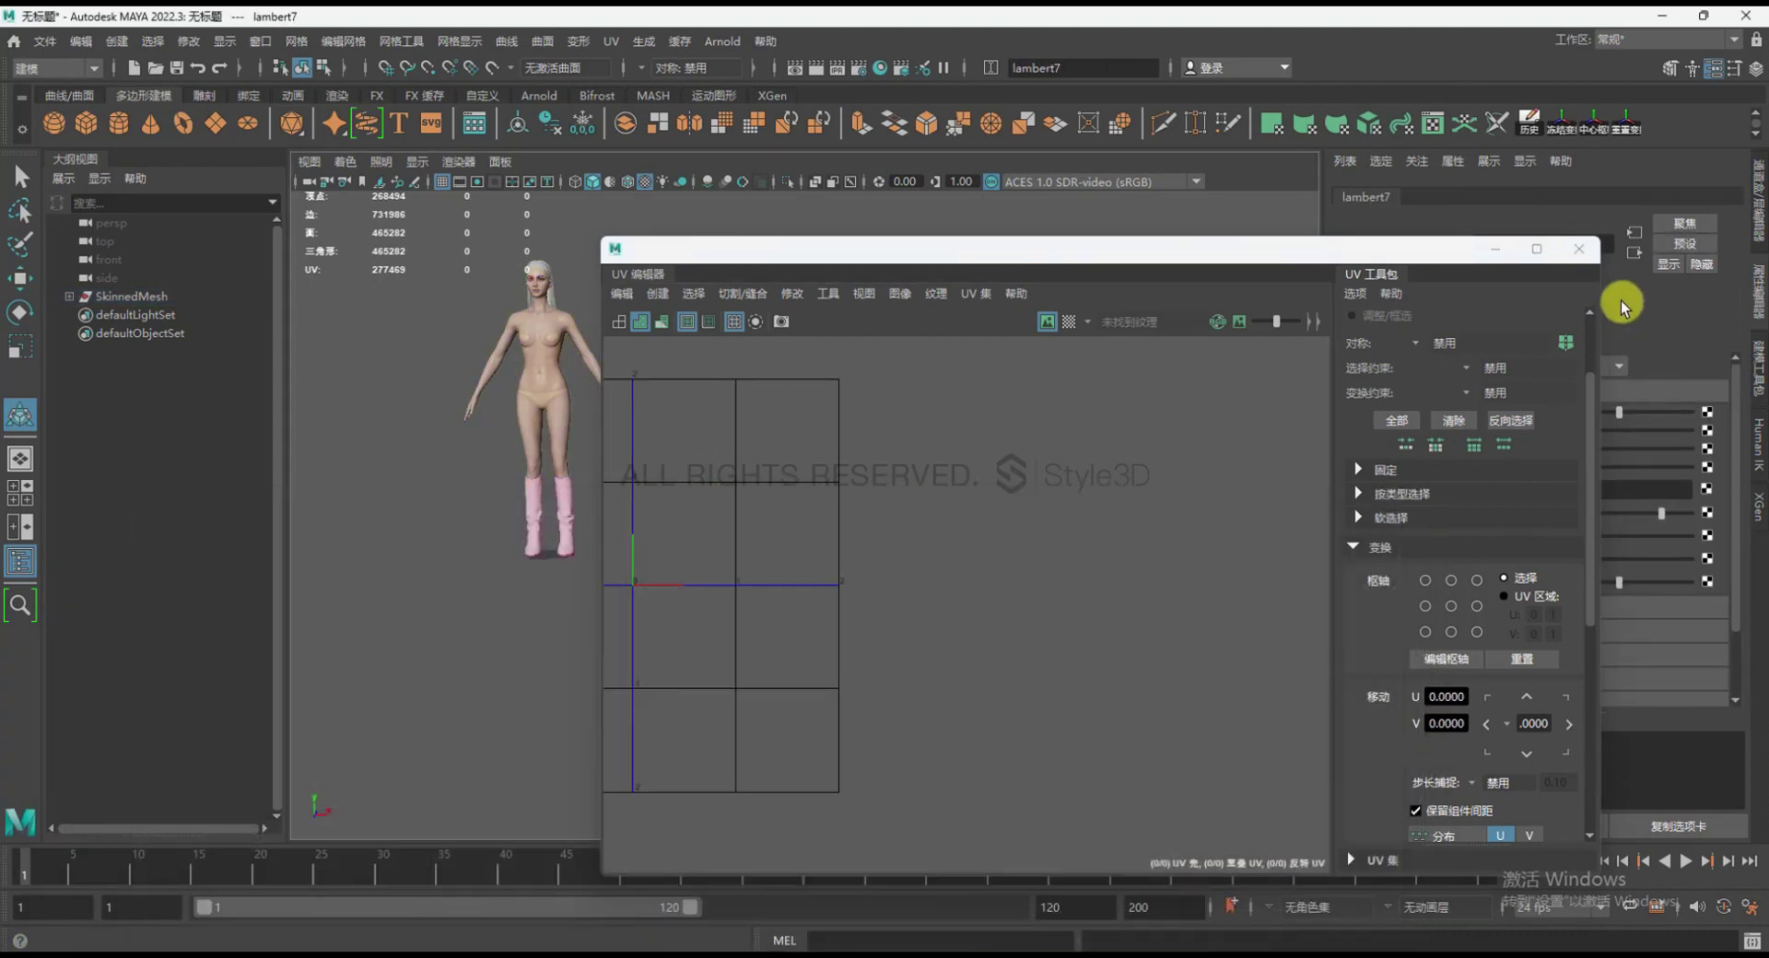
left_click(1577, 249)
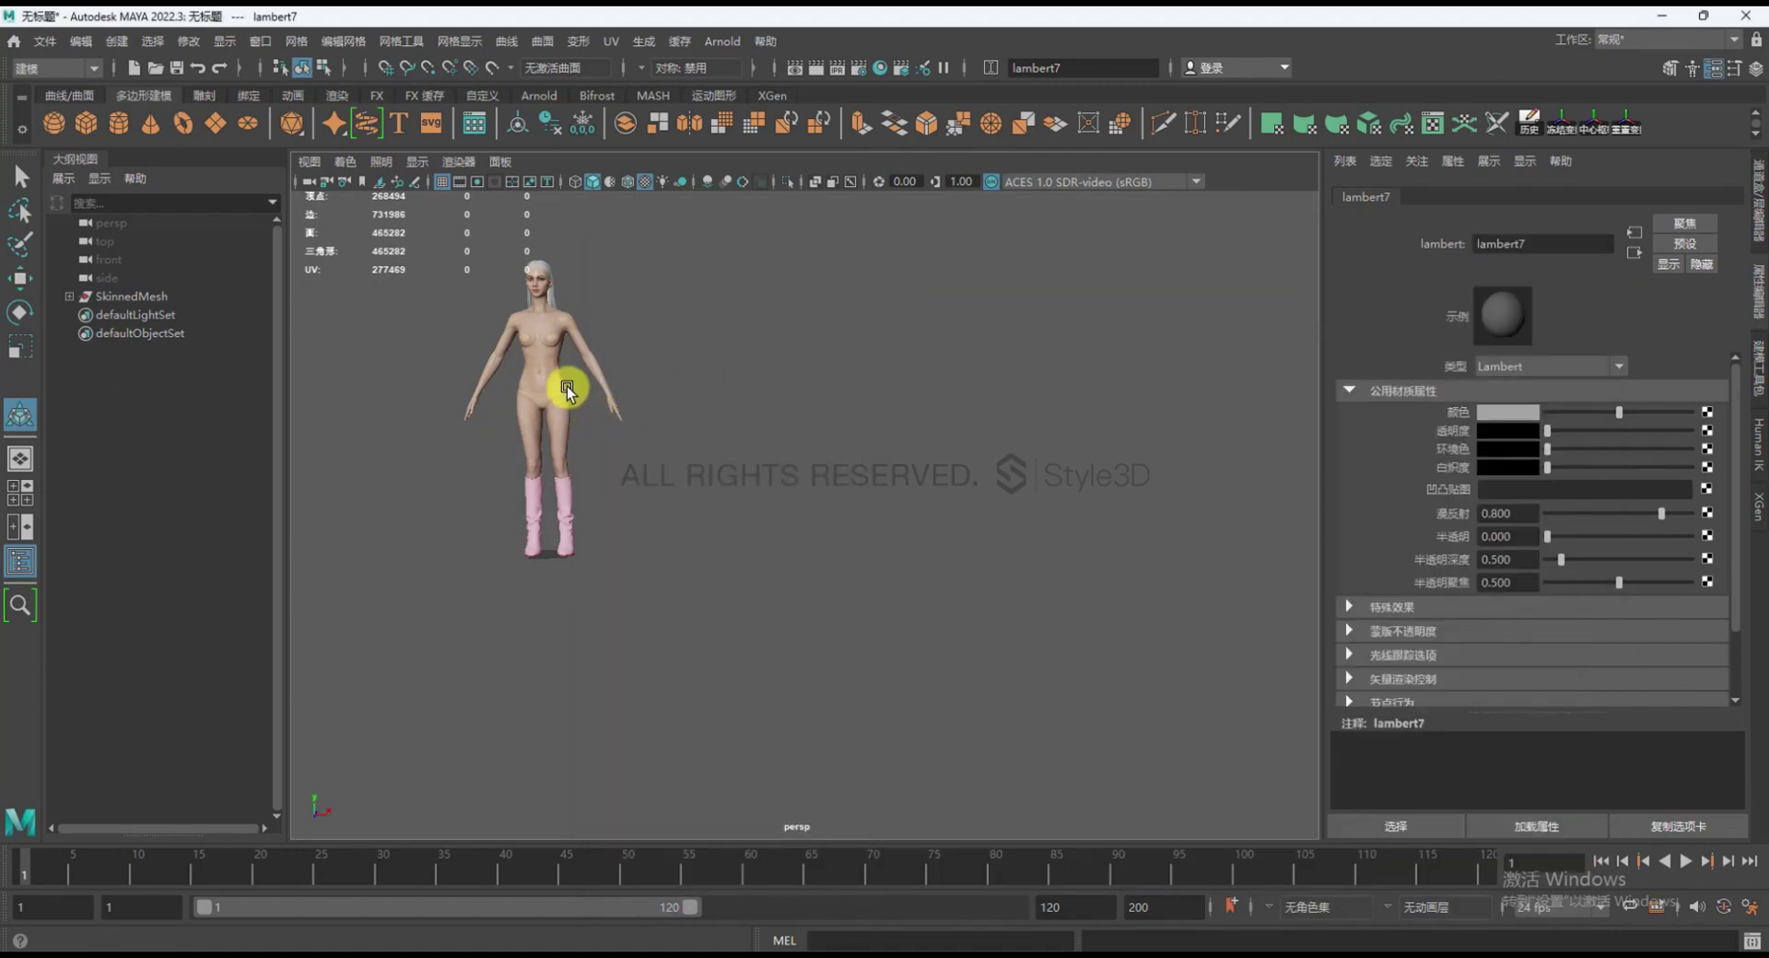
Duplicate the SkinnedMesh avatar group and hide the original
left_click(565, 383)
left_click(184, 298)
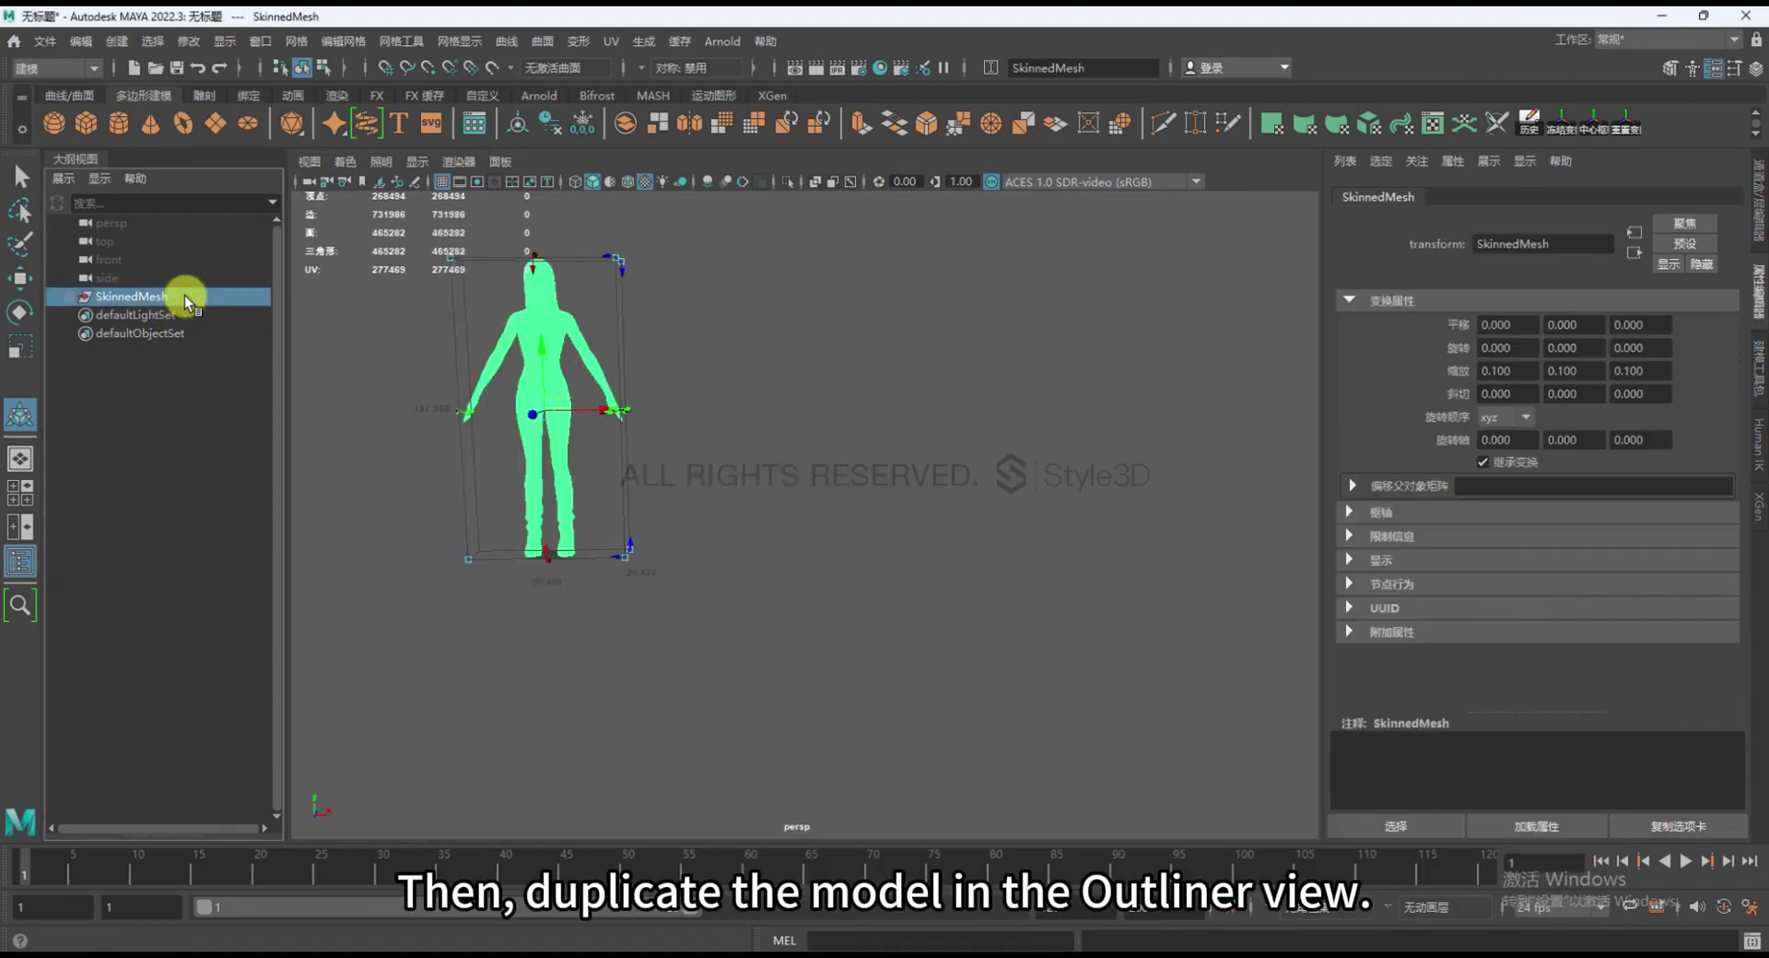
key("ctrl+d")
left_click(185, 296)
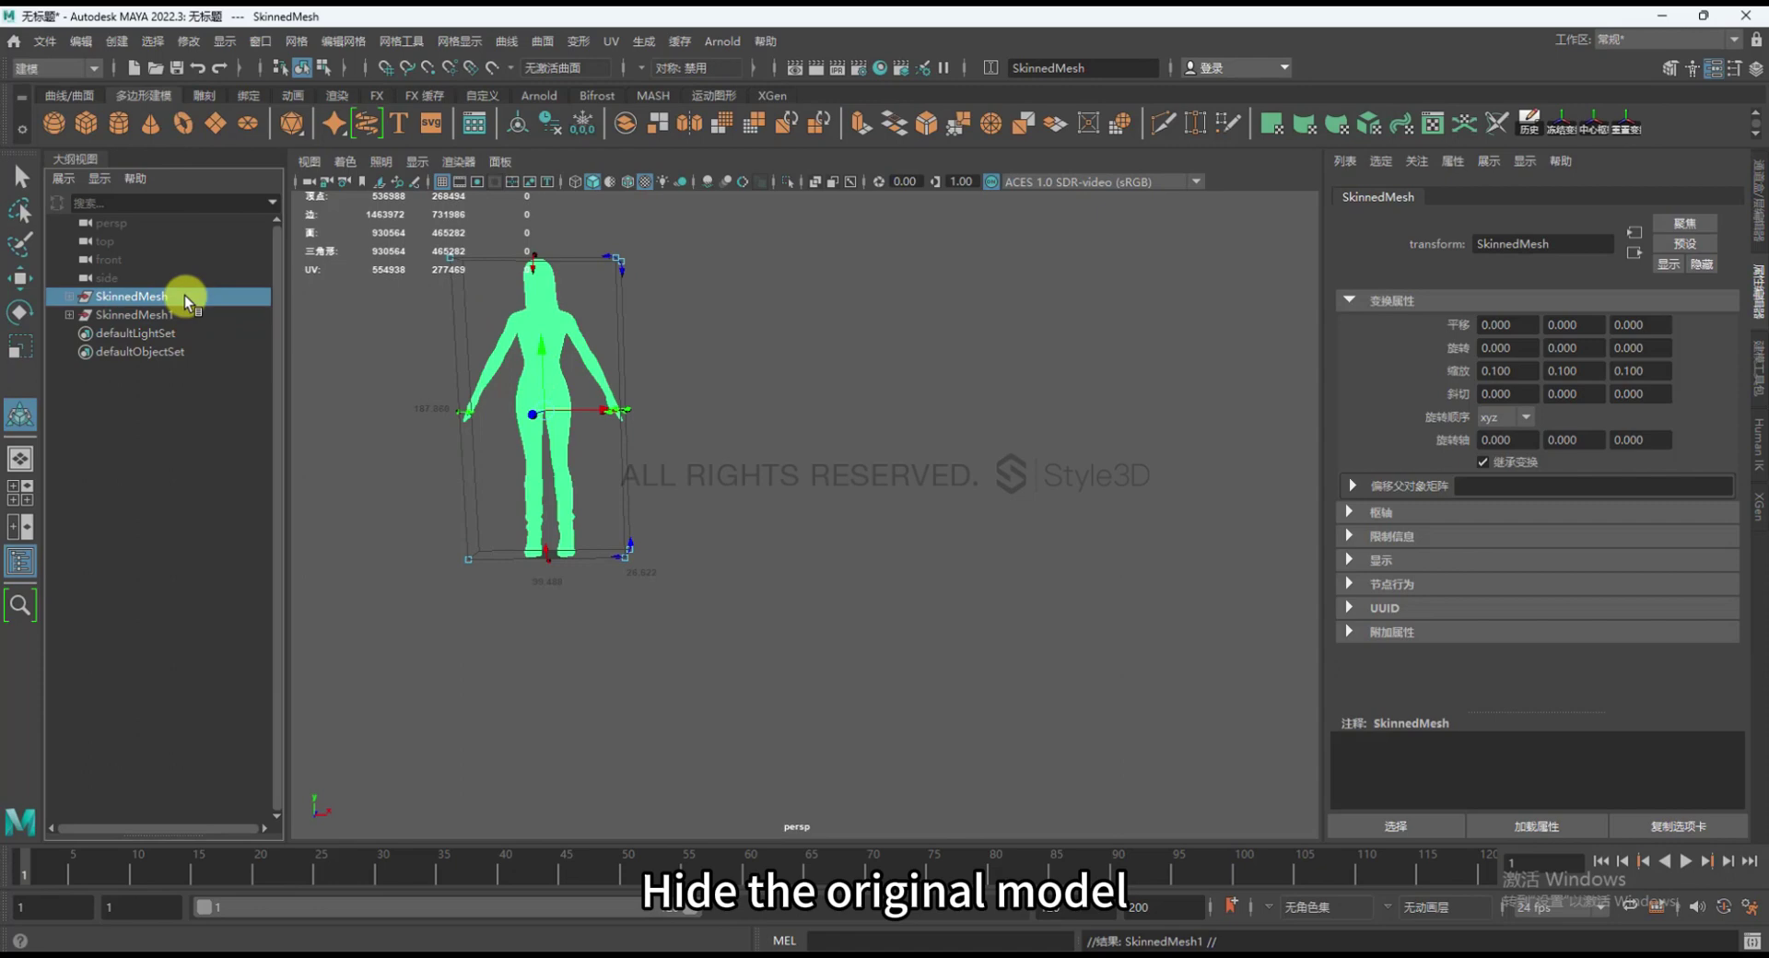
key("ctrl+h")
Assign a new Lambert material to the duplicated avatar SkinnedMesh1
left_click(180, 316)
right_click(179, 316)
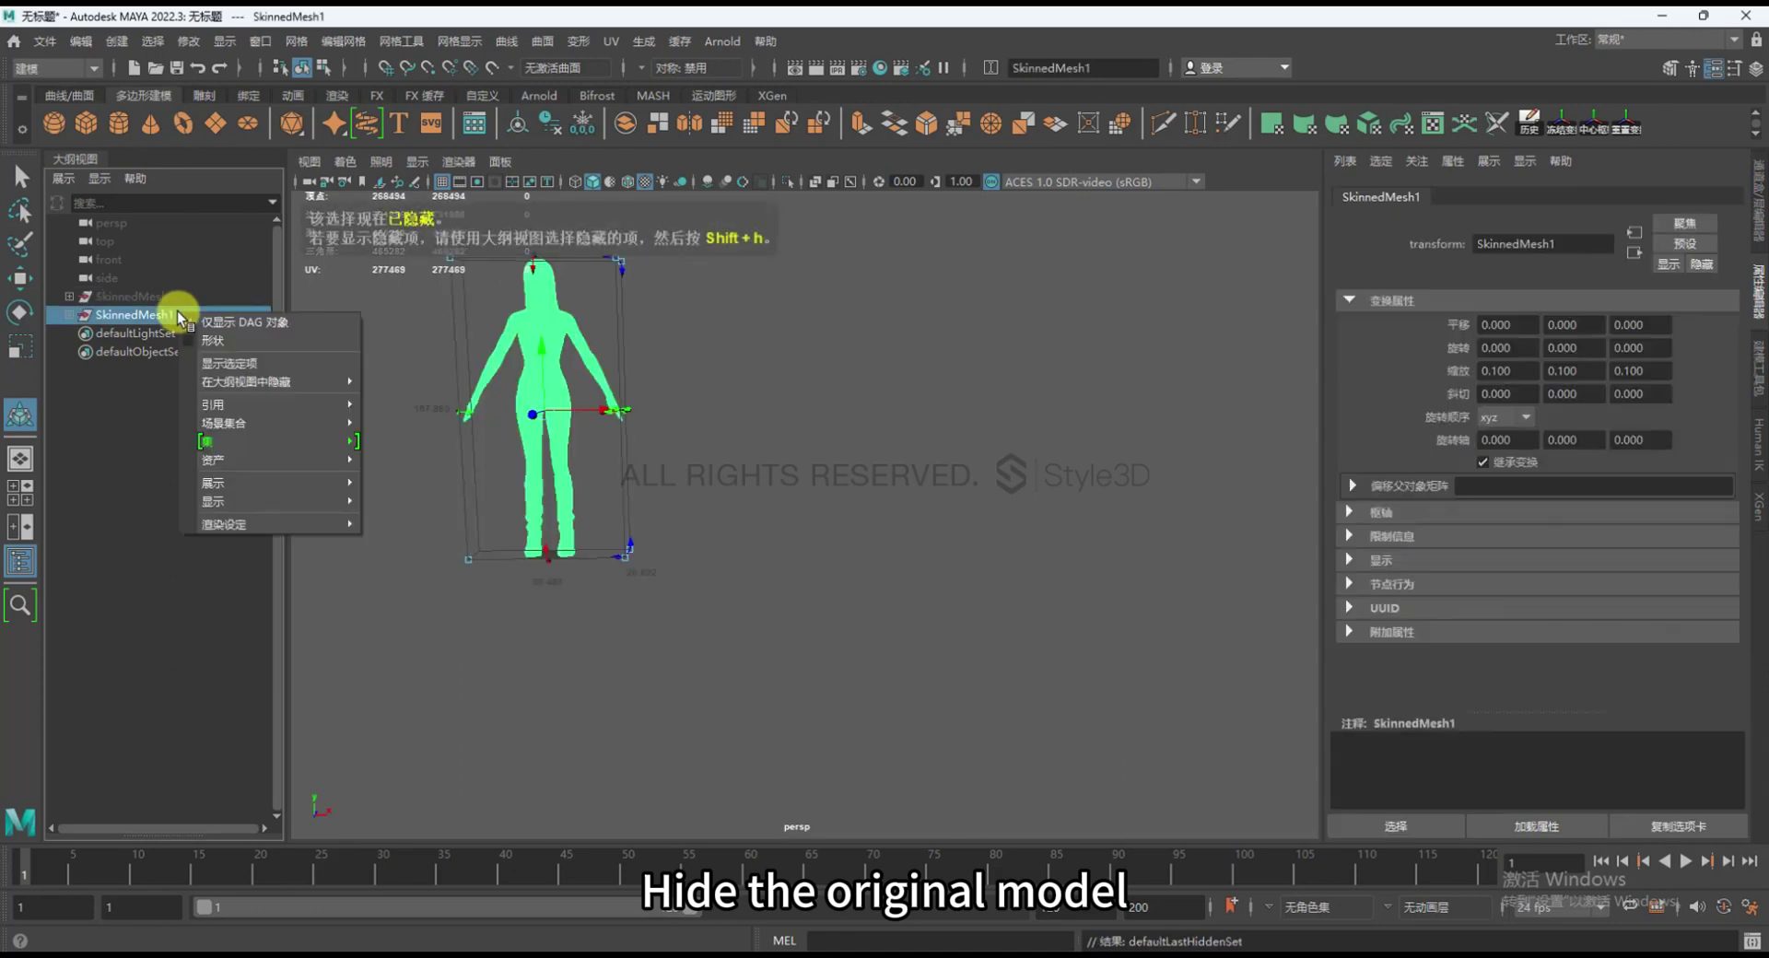
right_click(544, 374)
mouse_move(553, 858)
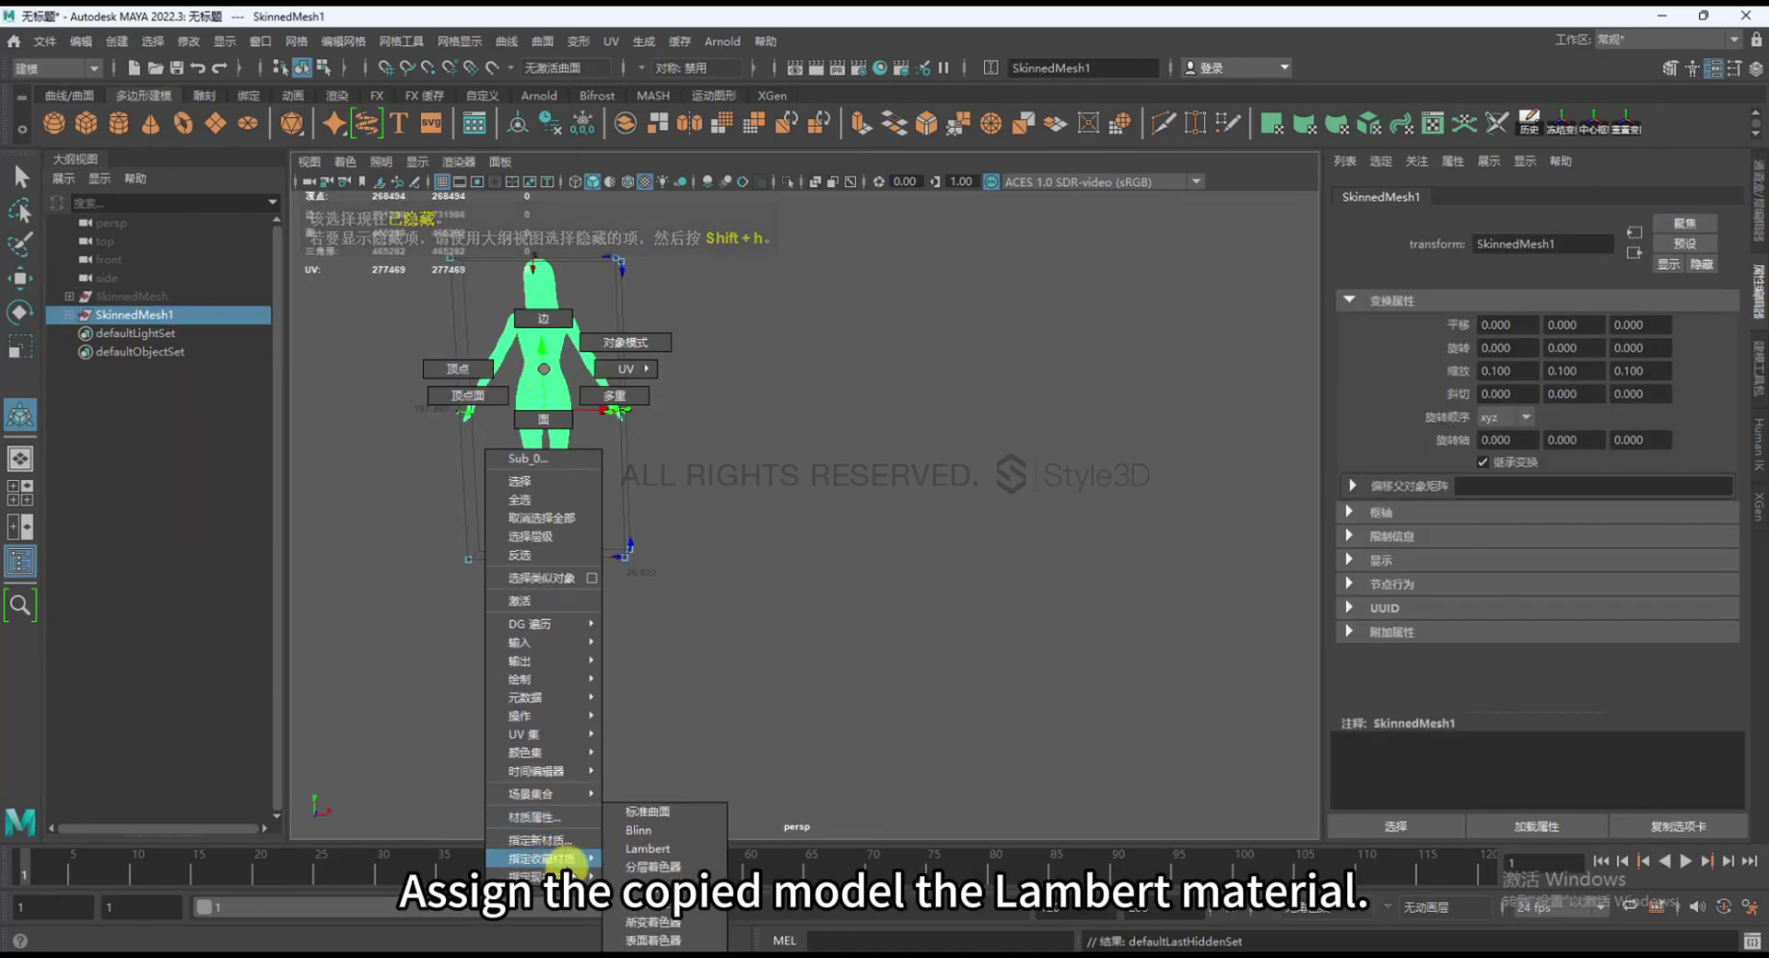
left_click(674, 850)
left_click(652, 740)
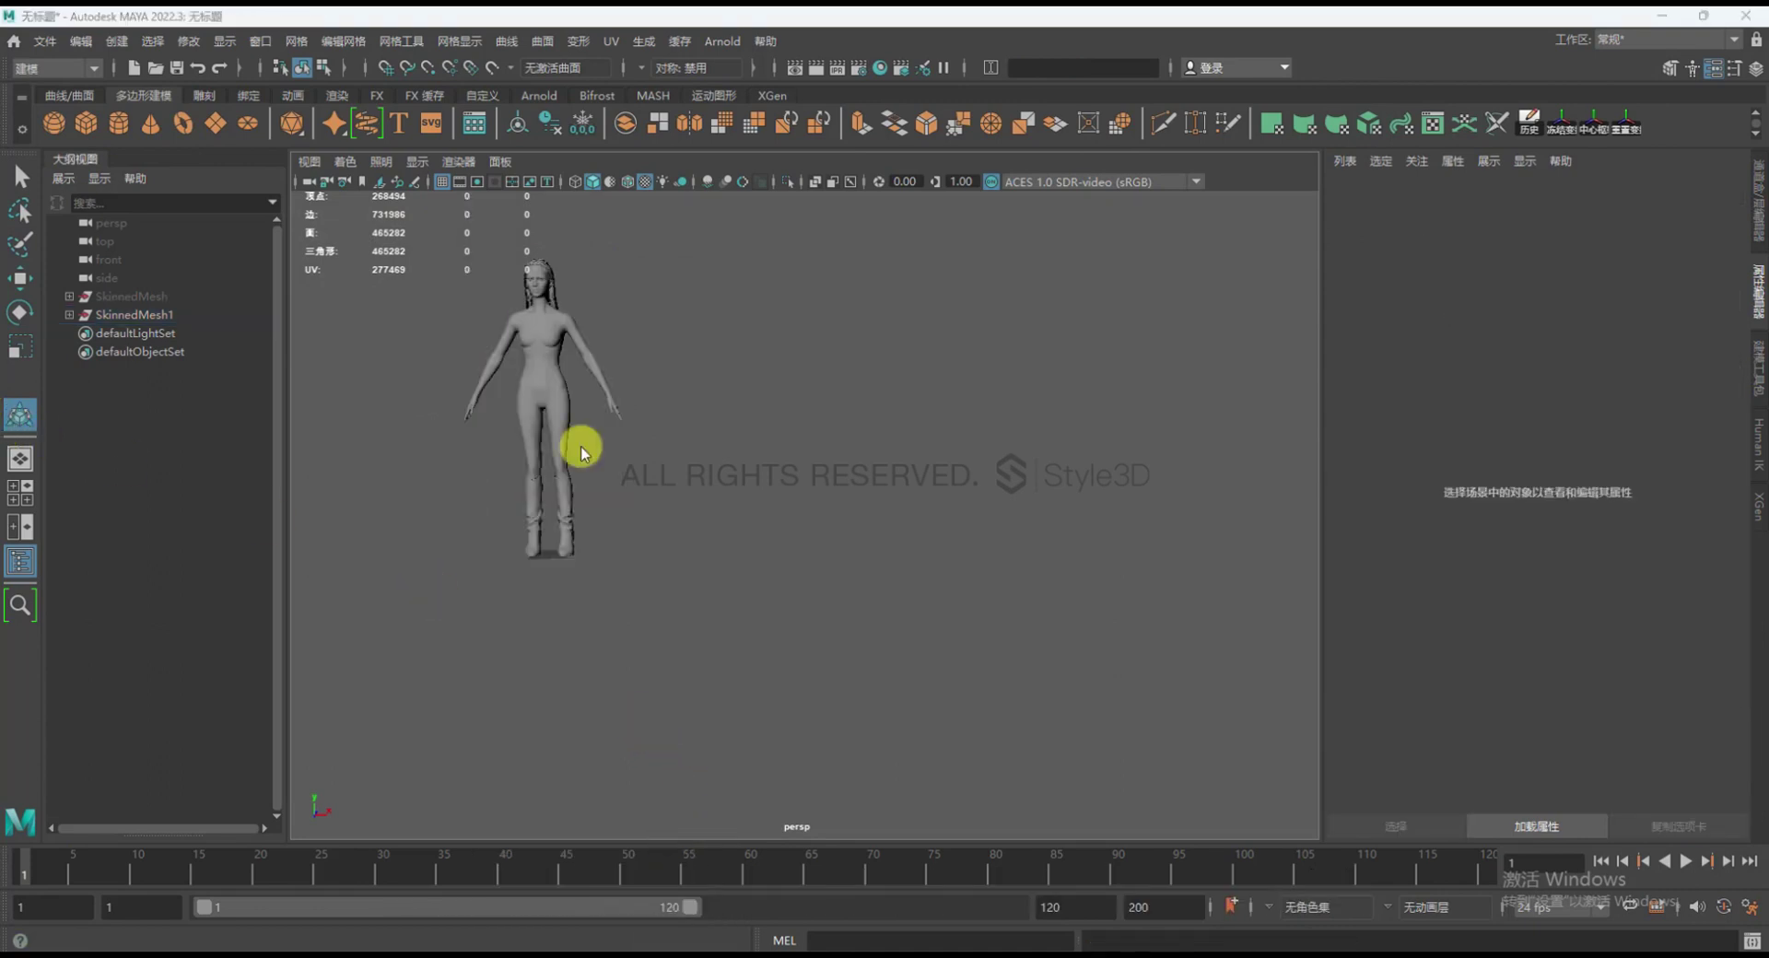
Export only SkinnedMesh1 as FBX to the Human folder, overwriting human_Nom.fbx
left_click(147, 315)
left_click(44, 40)
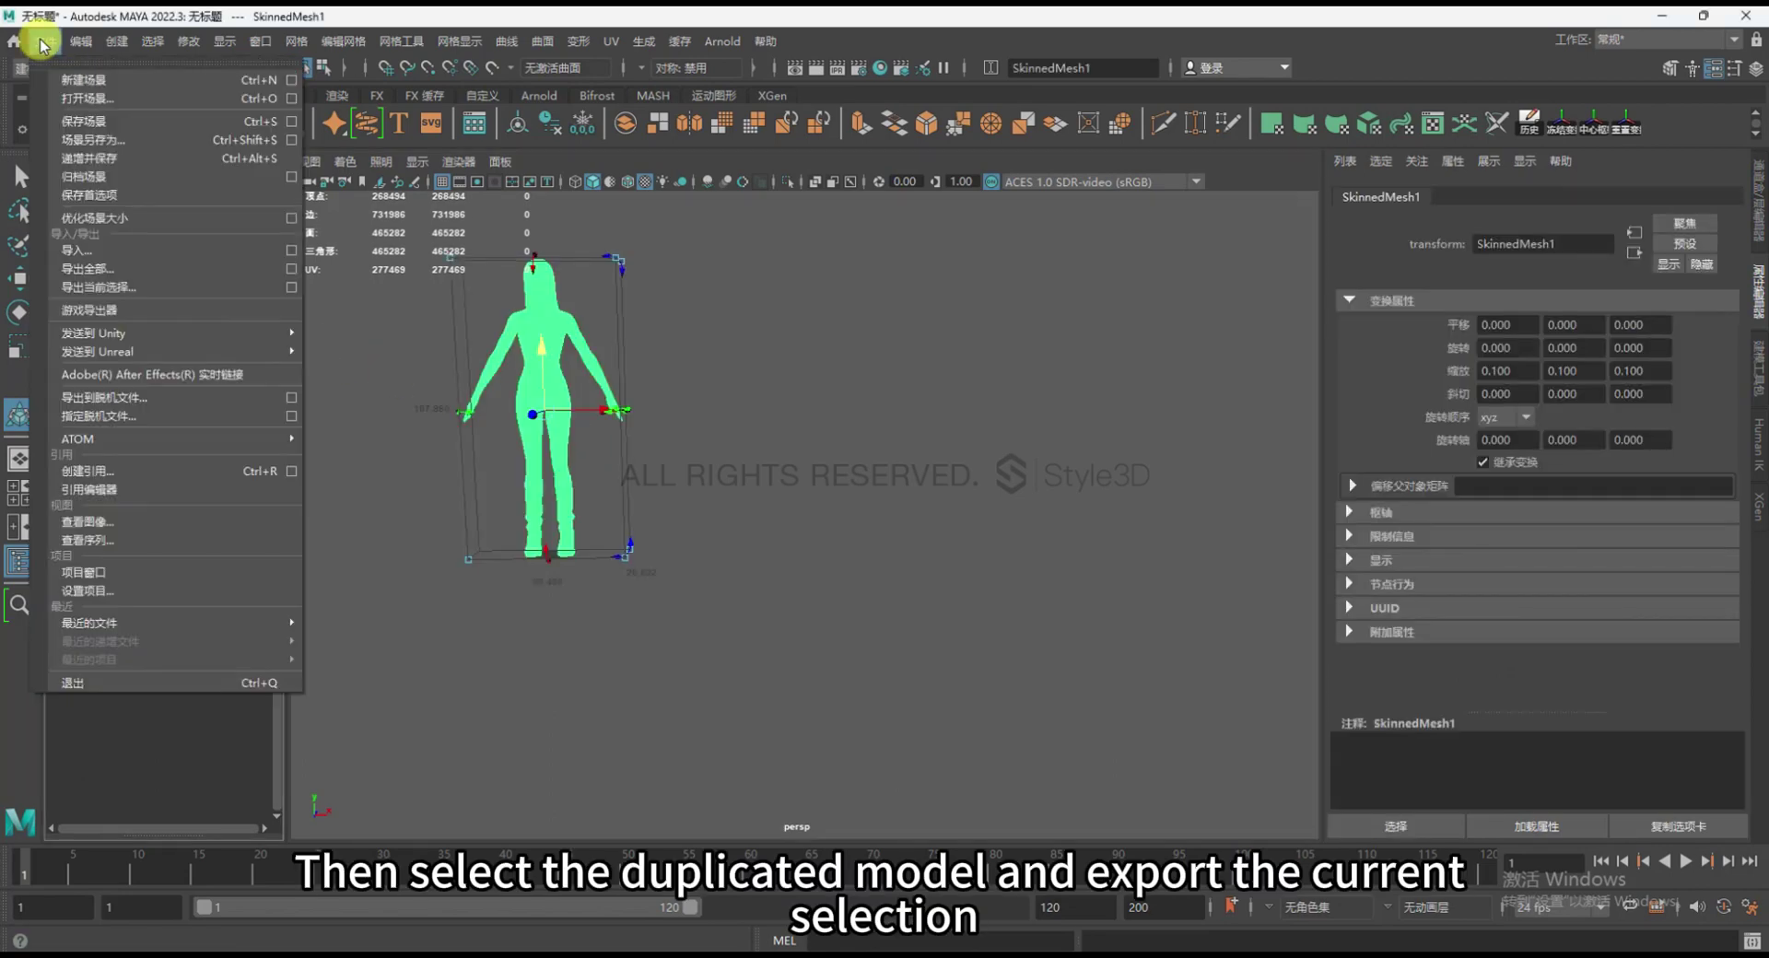
left_click(157, 288)
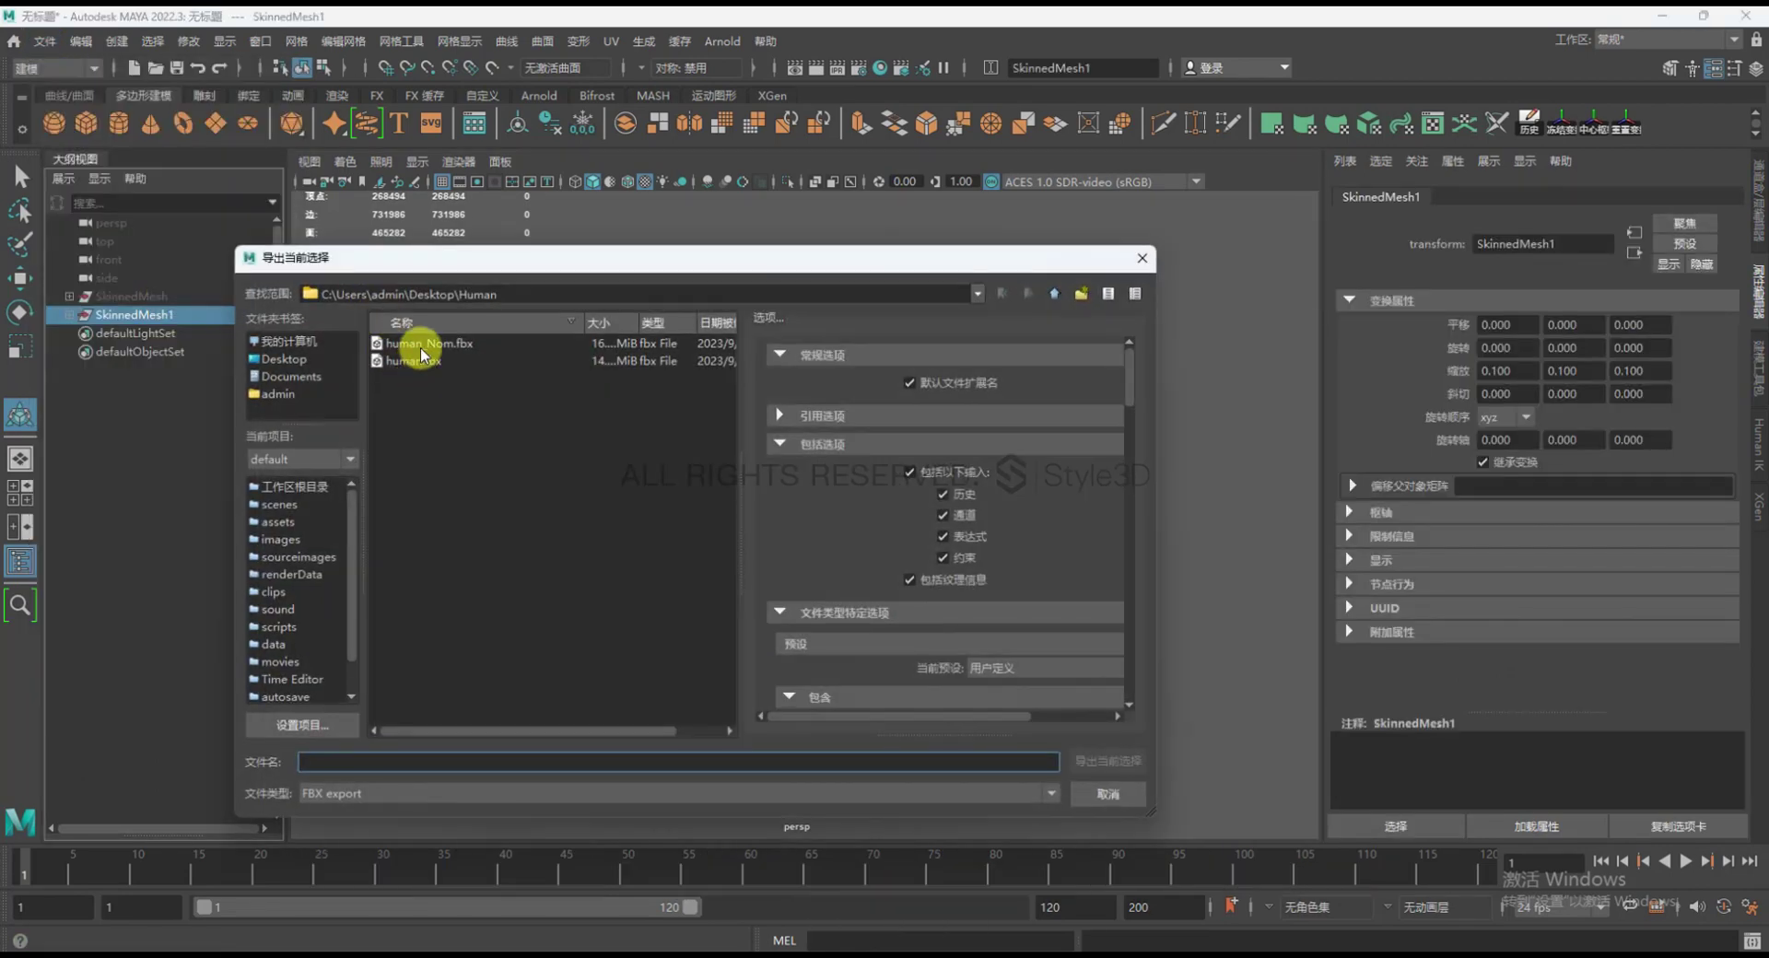
left_click(412, 345)
left_click(1105, 761)
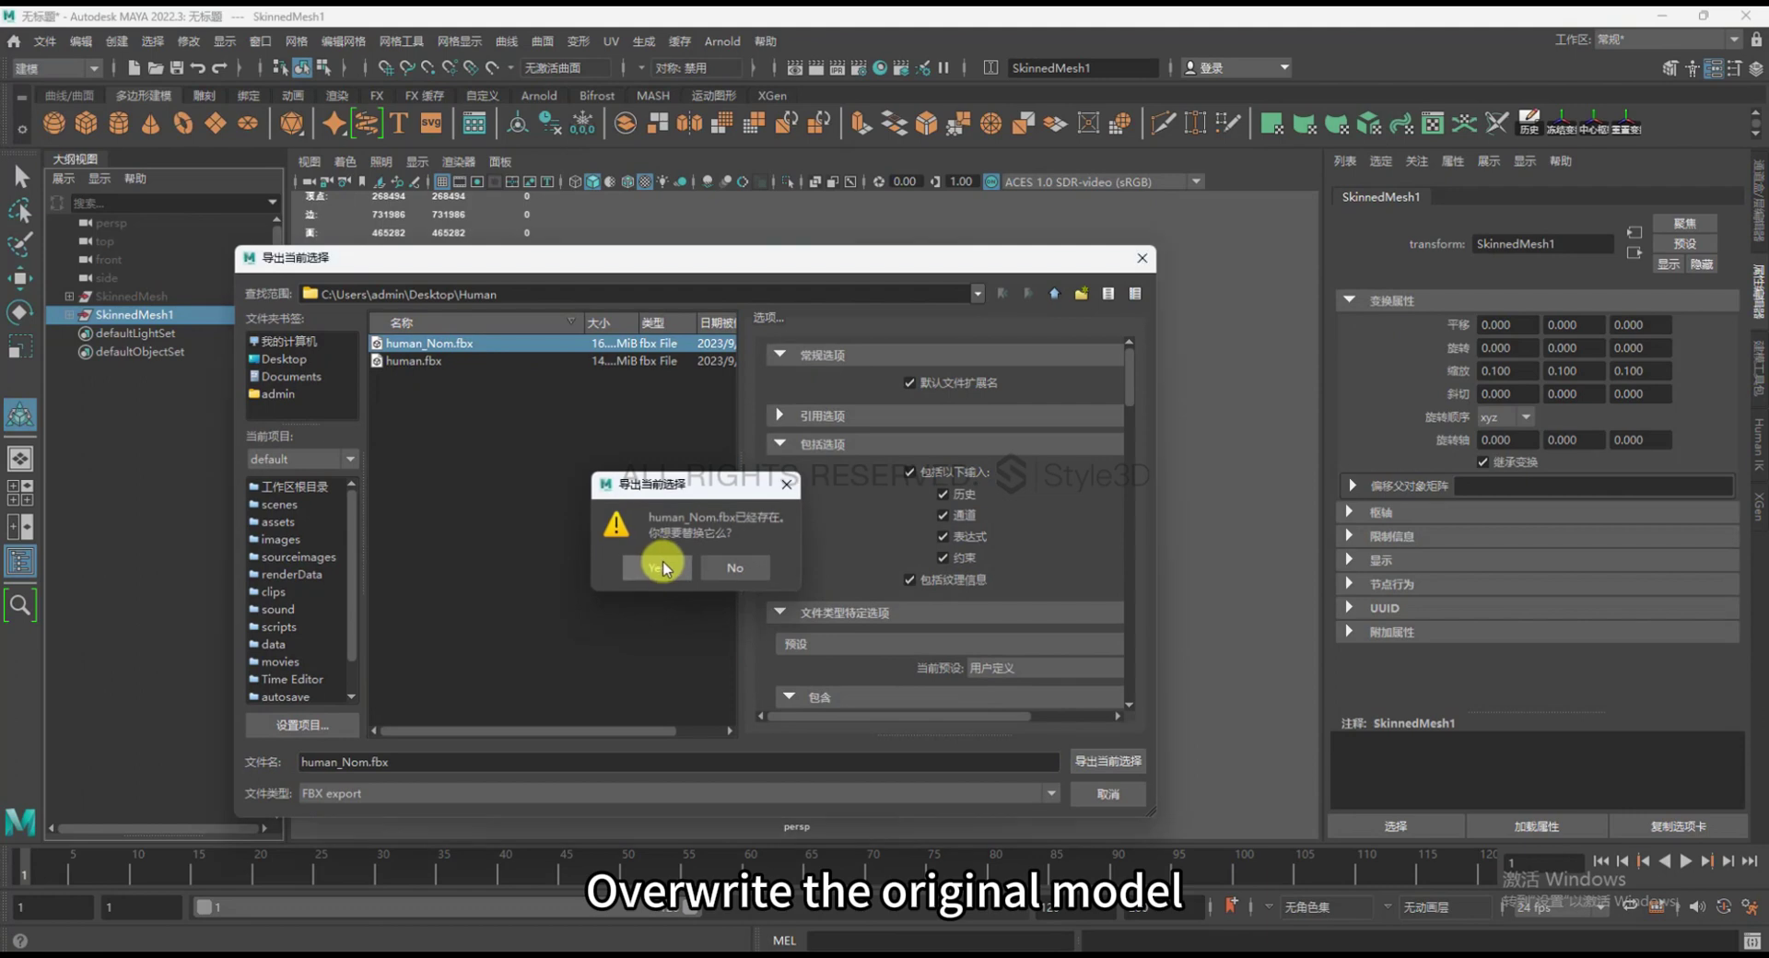
left_click(661, 559)
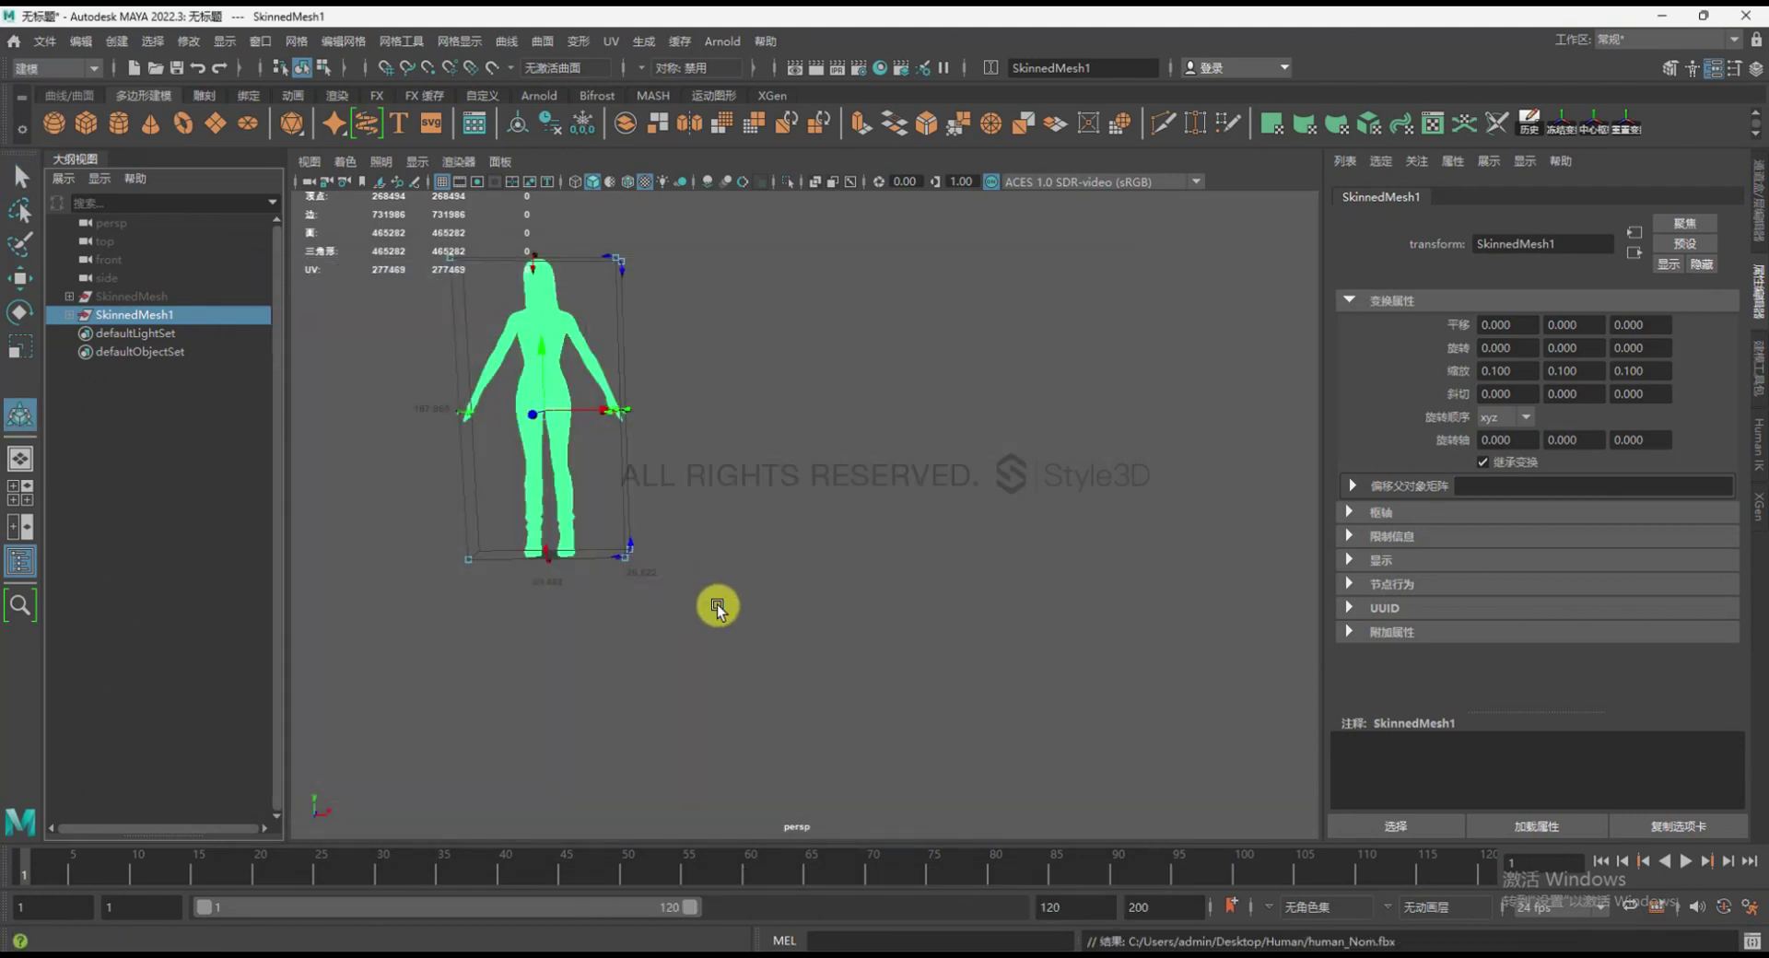
Delete the duplicated avatar SkinnedMesh1 from the scene
left_click(650, 544)
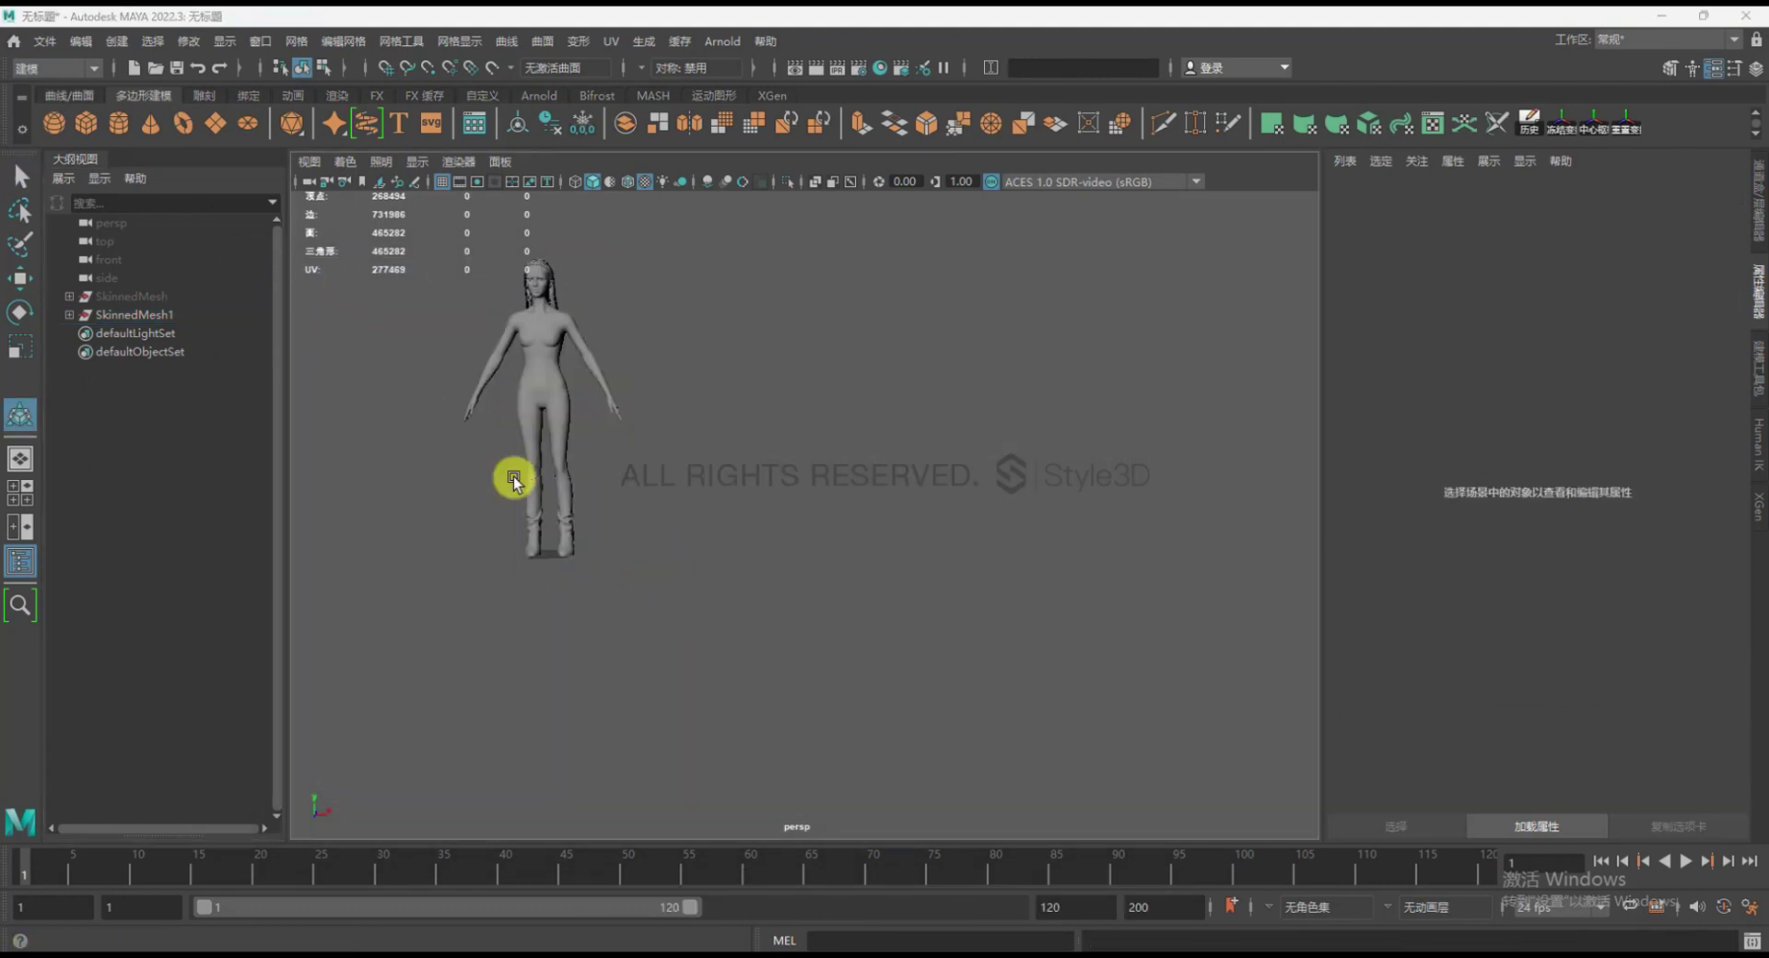
left_click(183, 315)
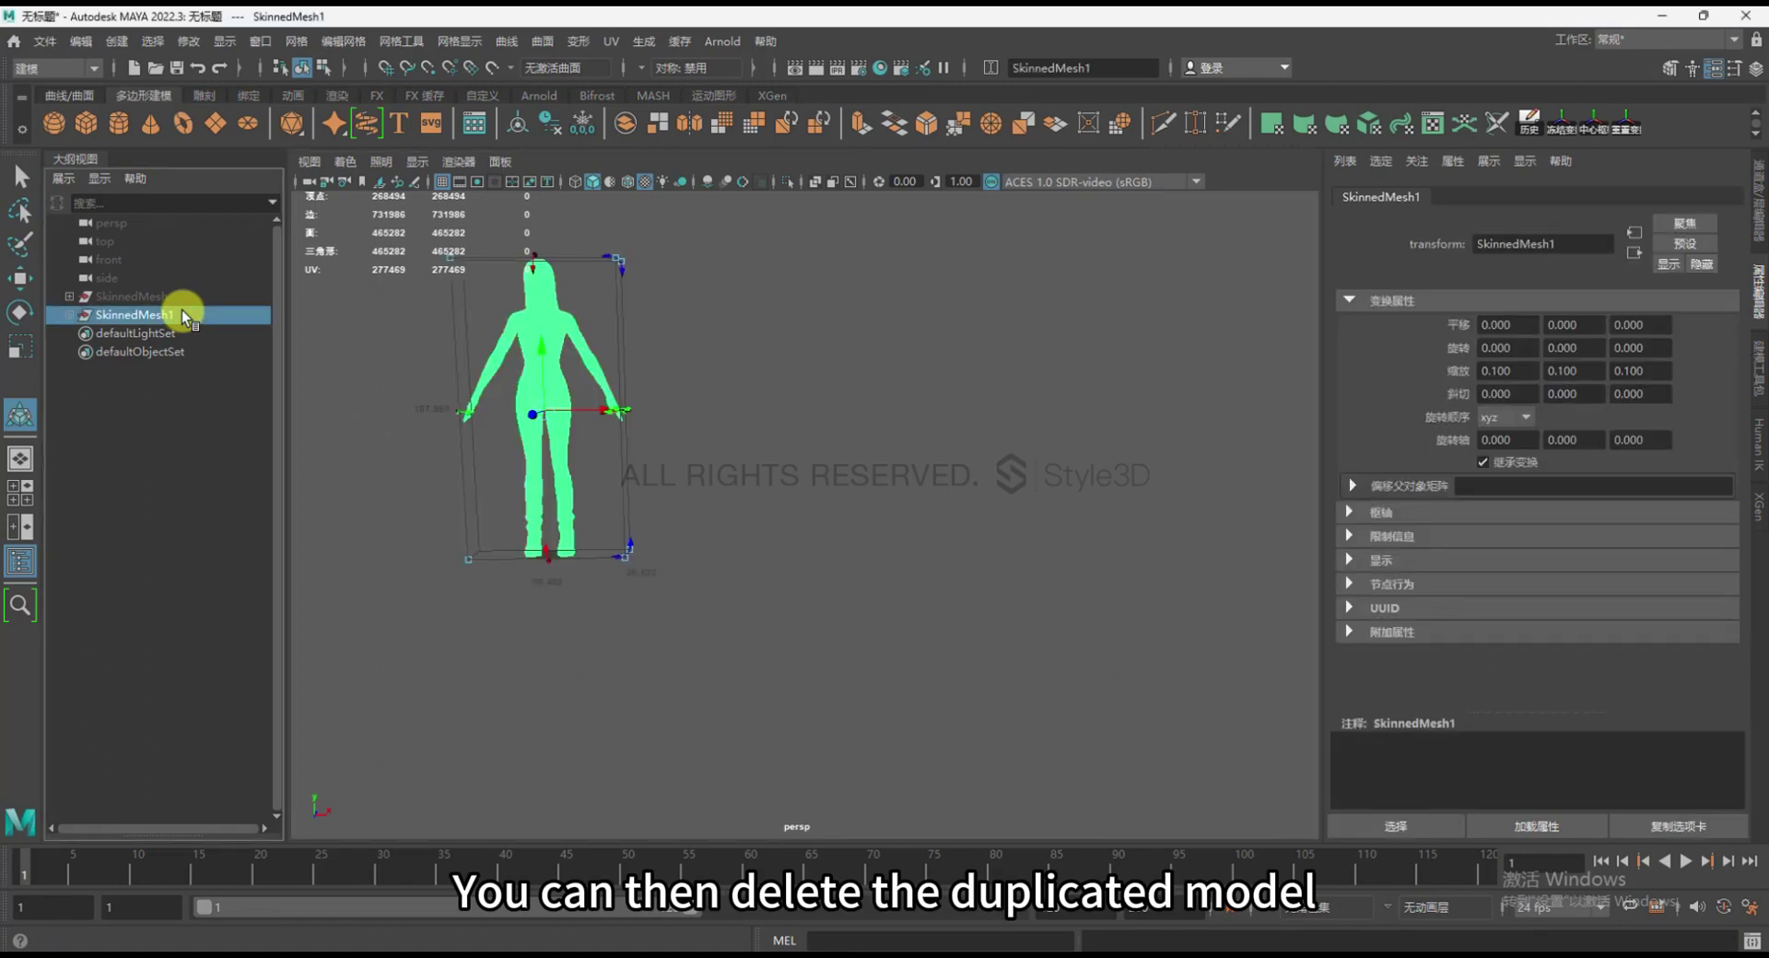
key("Delete")
Expand the hidden SkinnedMesh group and rename it and all its child nodes with the base name YuanShi
left_click(173, 297)
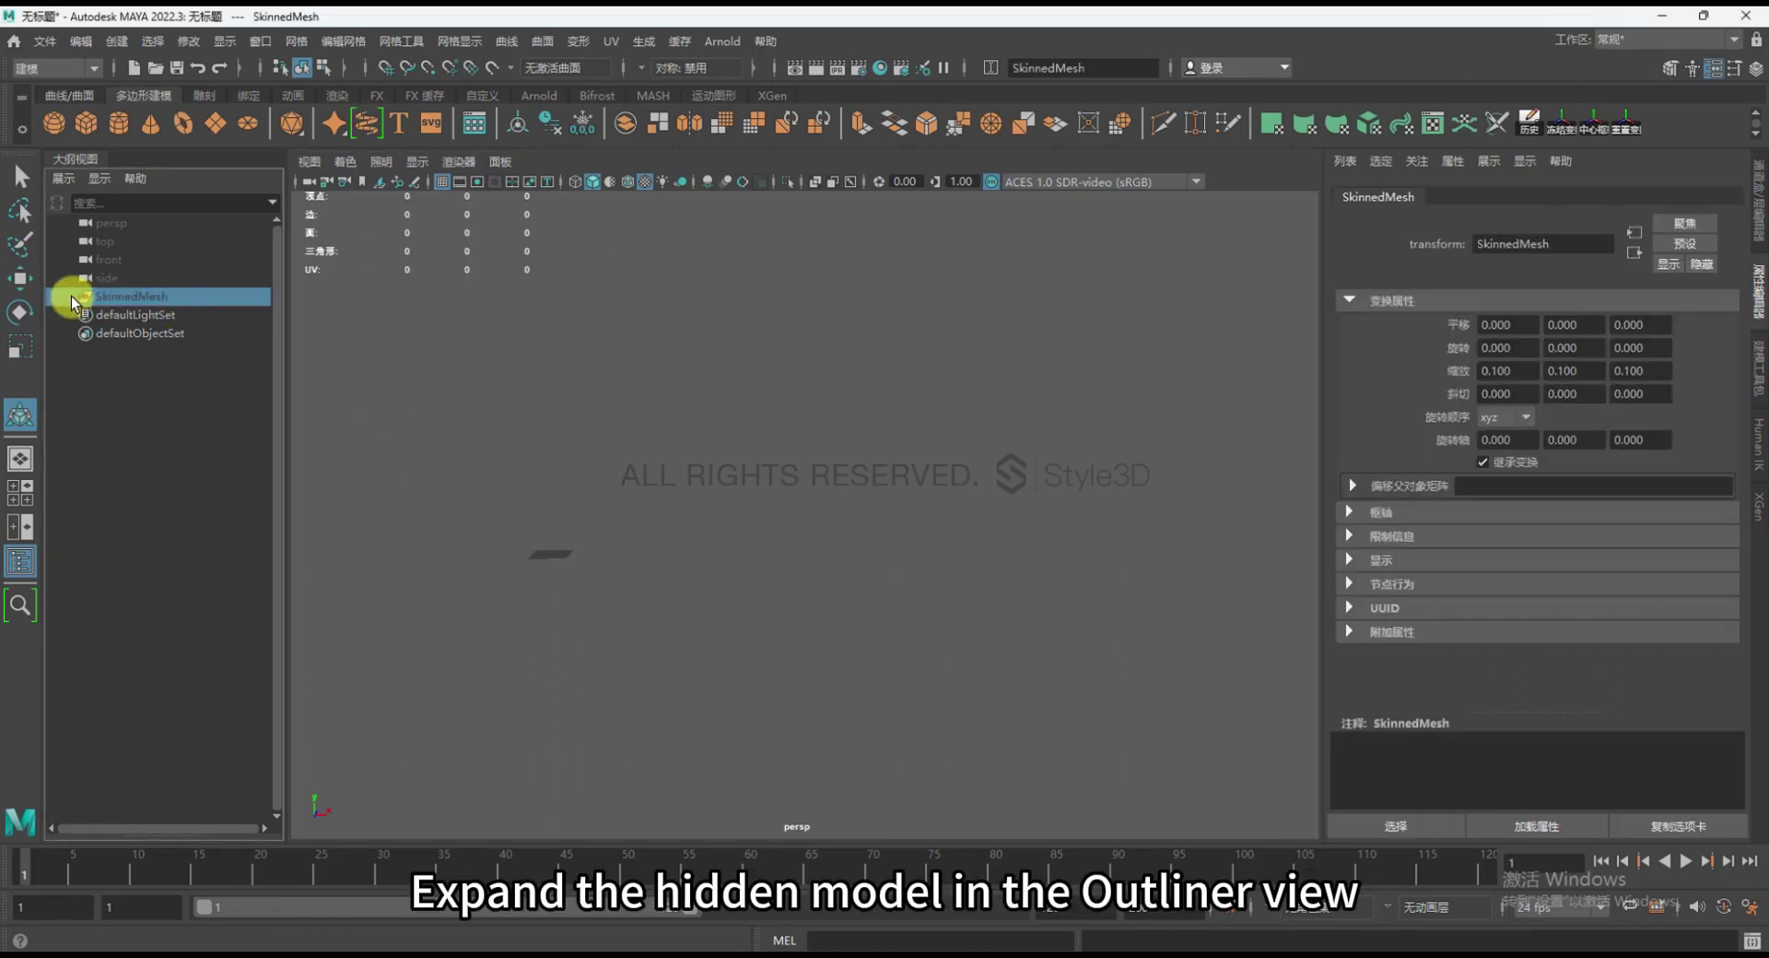
left_click(74, 297)
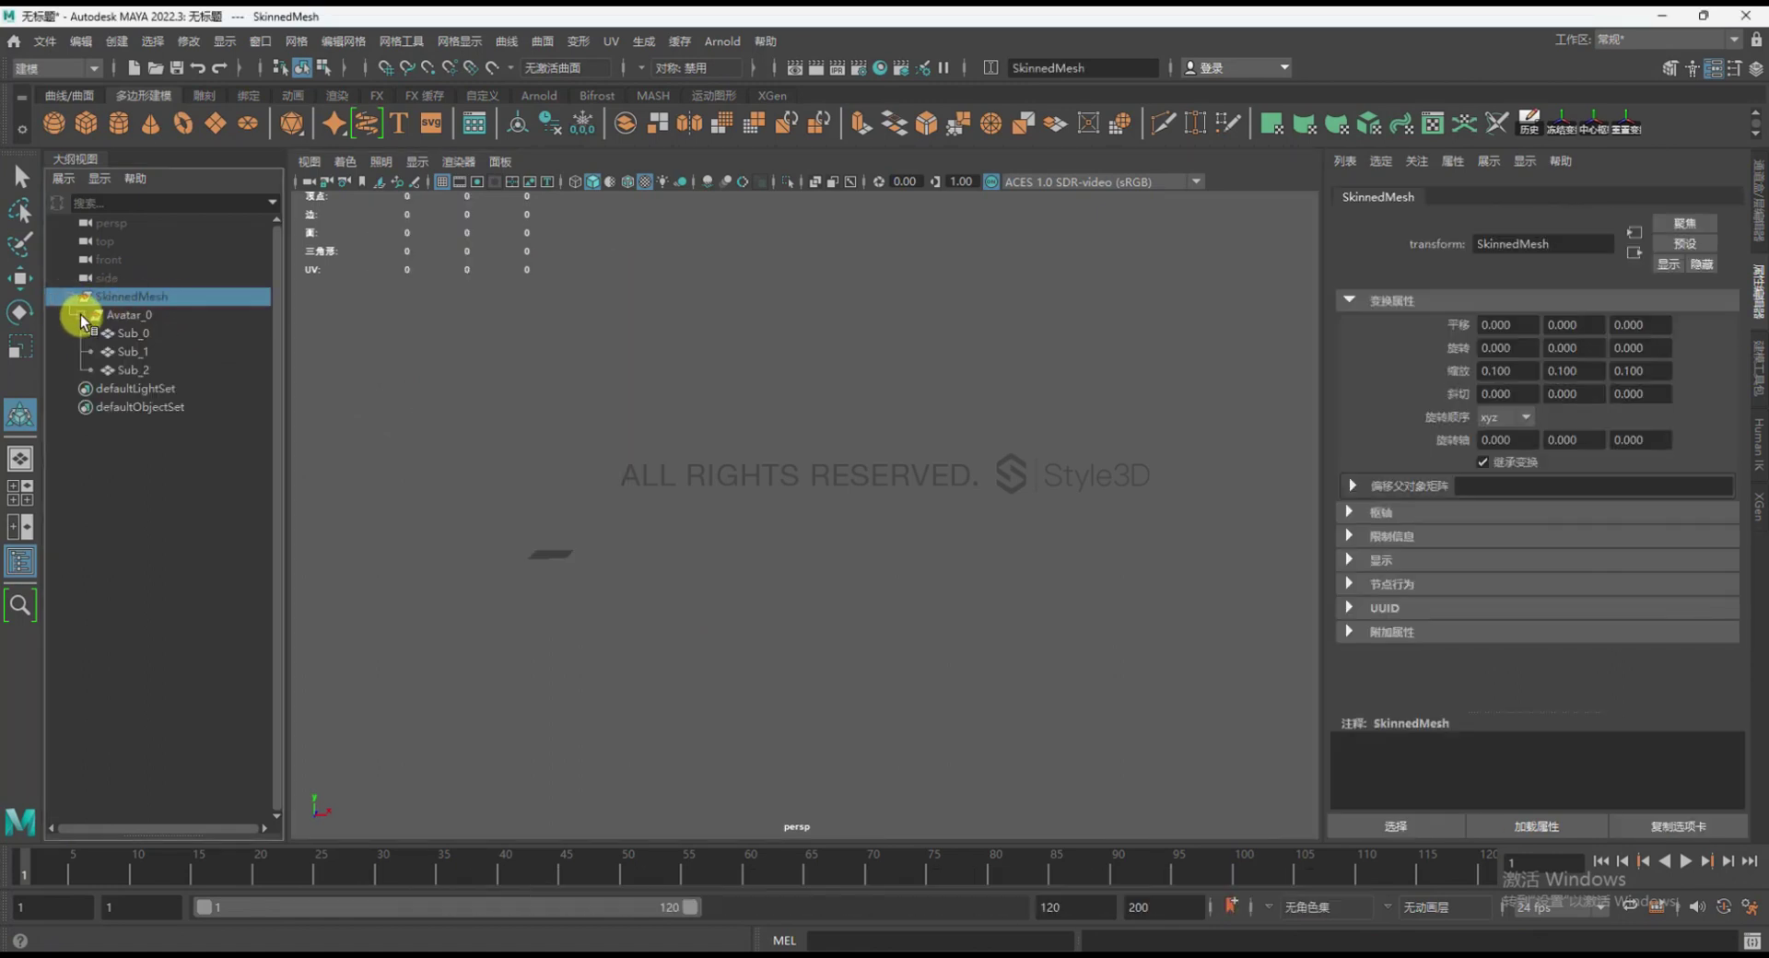
left_click(170, 370, "shift")
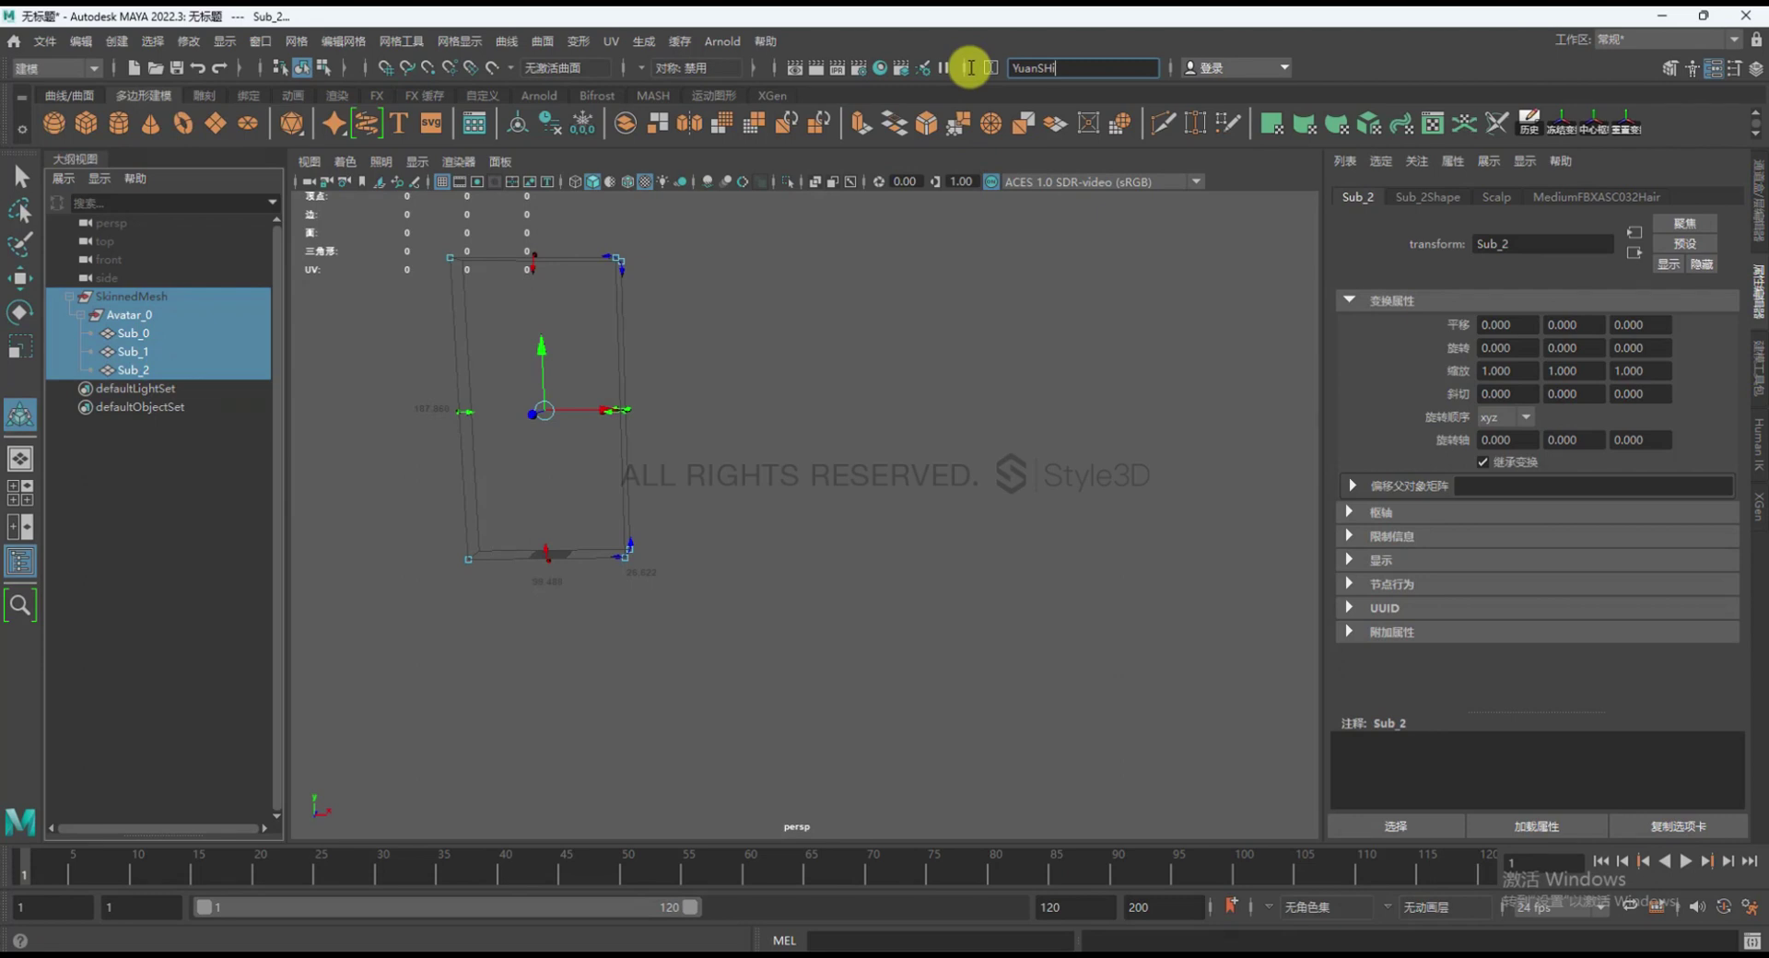
key("Return")
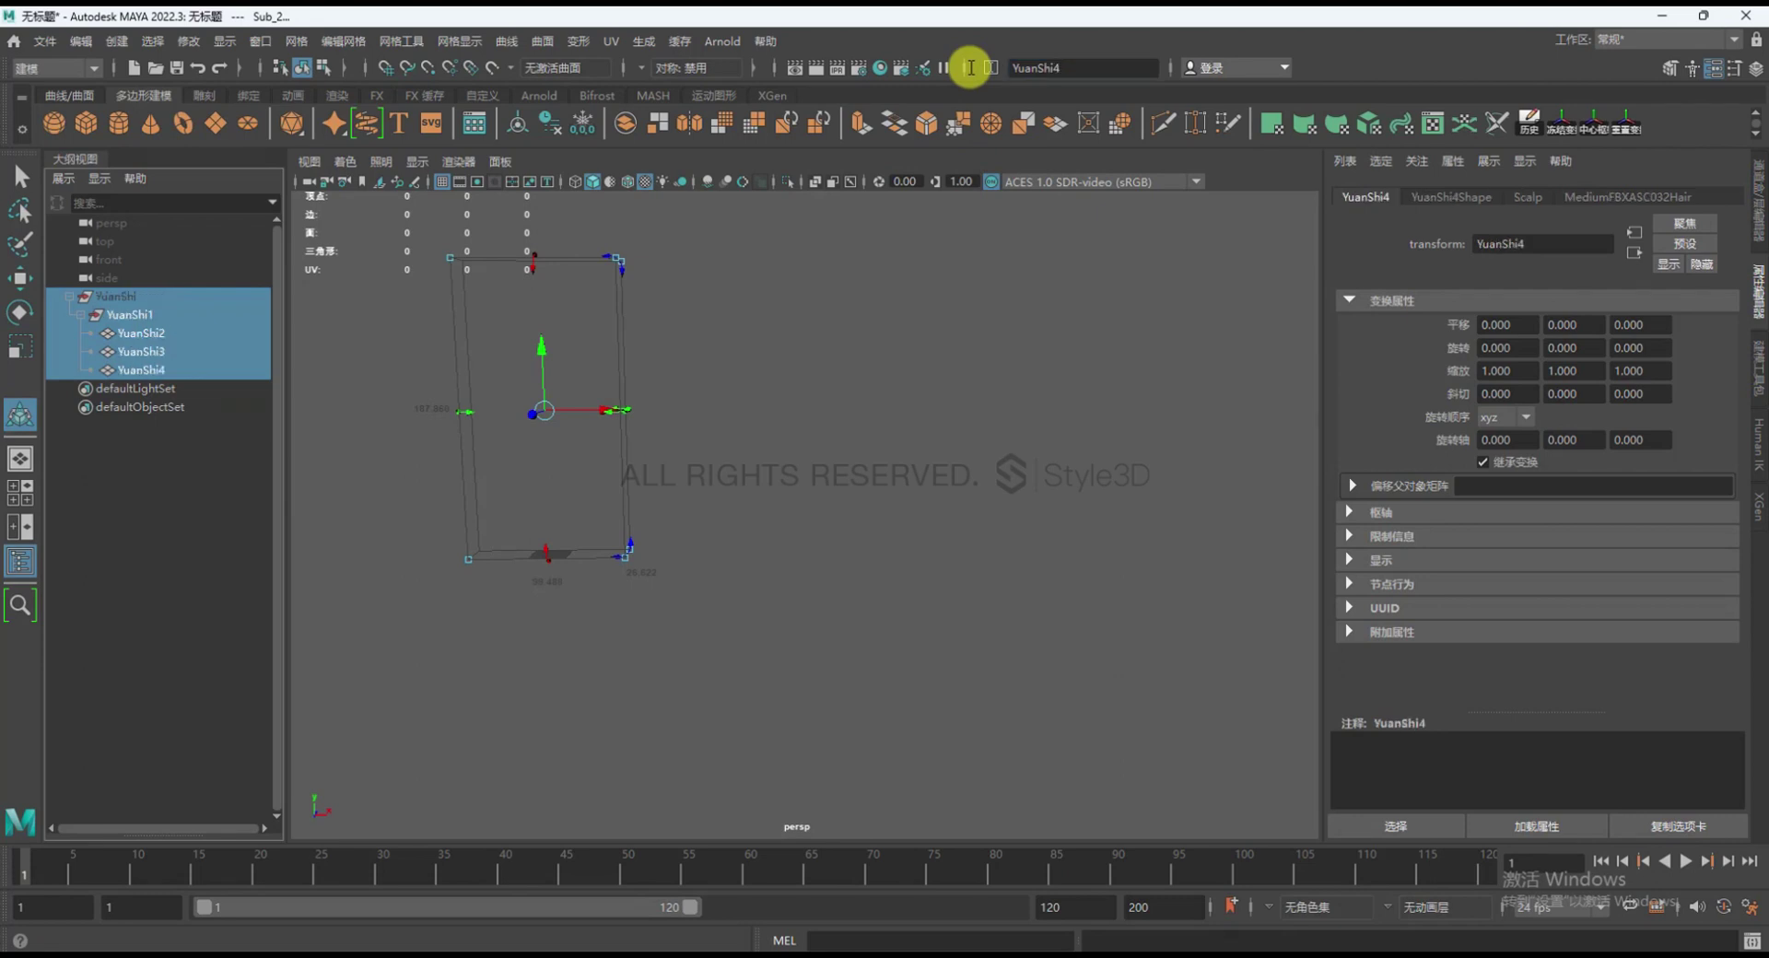
Unhide the original avatar group YuanShi and clear the selection
left_click(1066, 423)
left_click(139, 296)
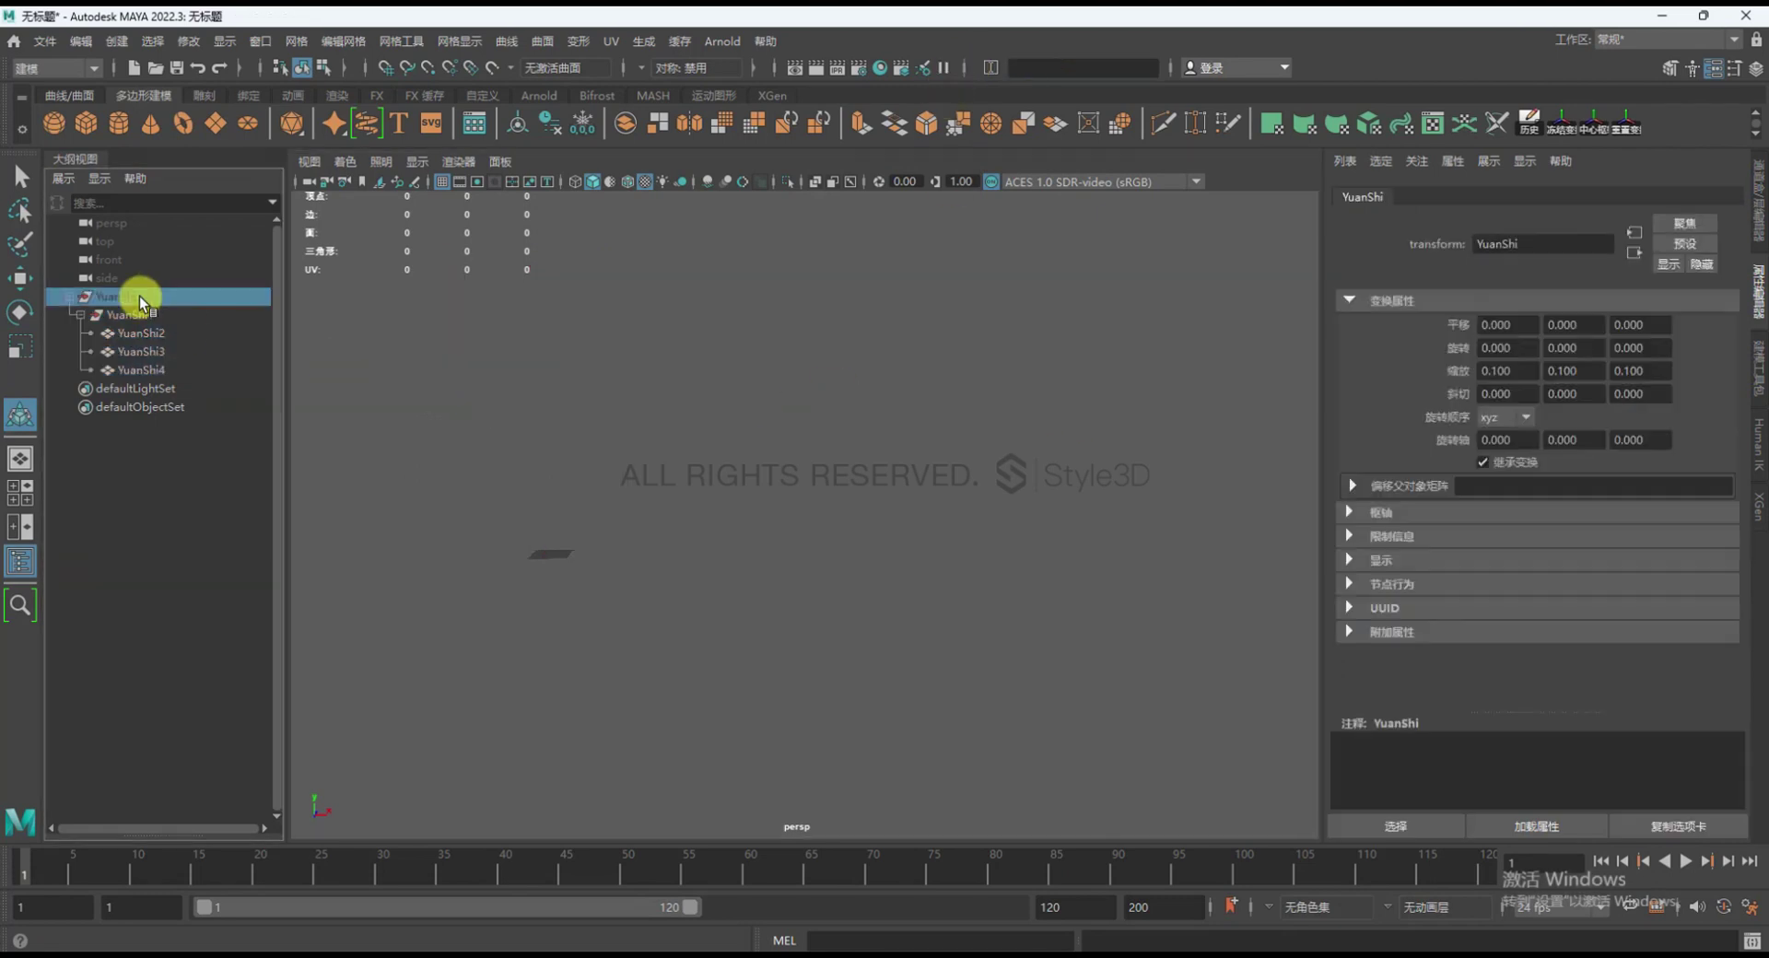
left_click(470, 426)
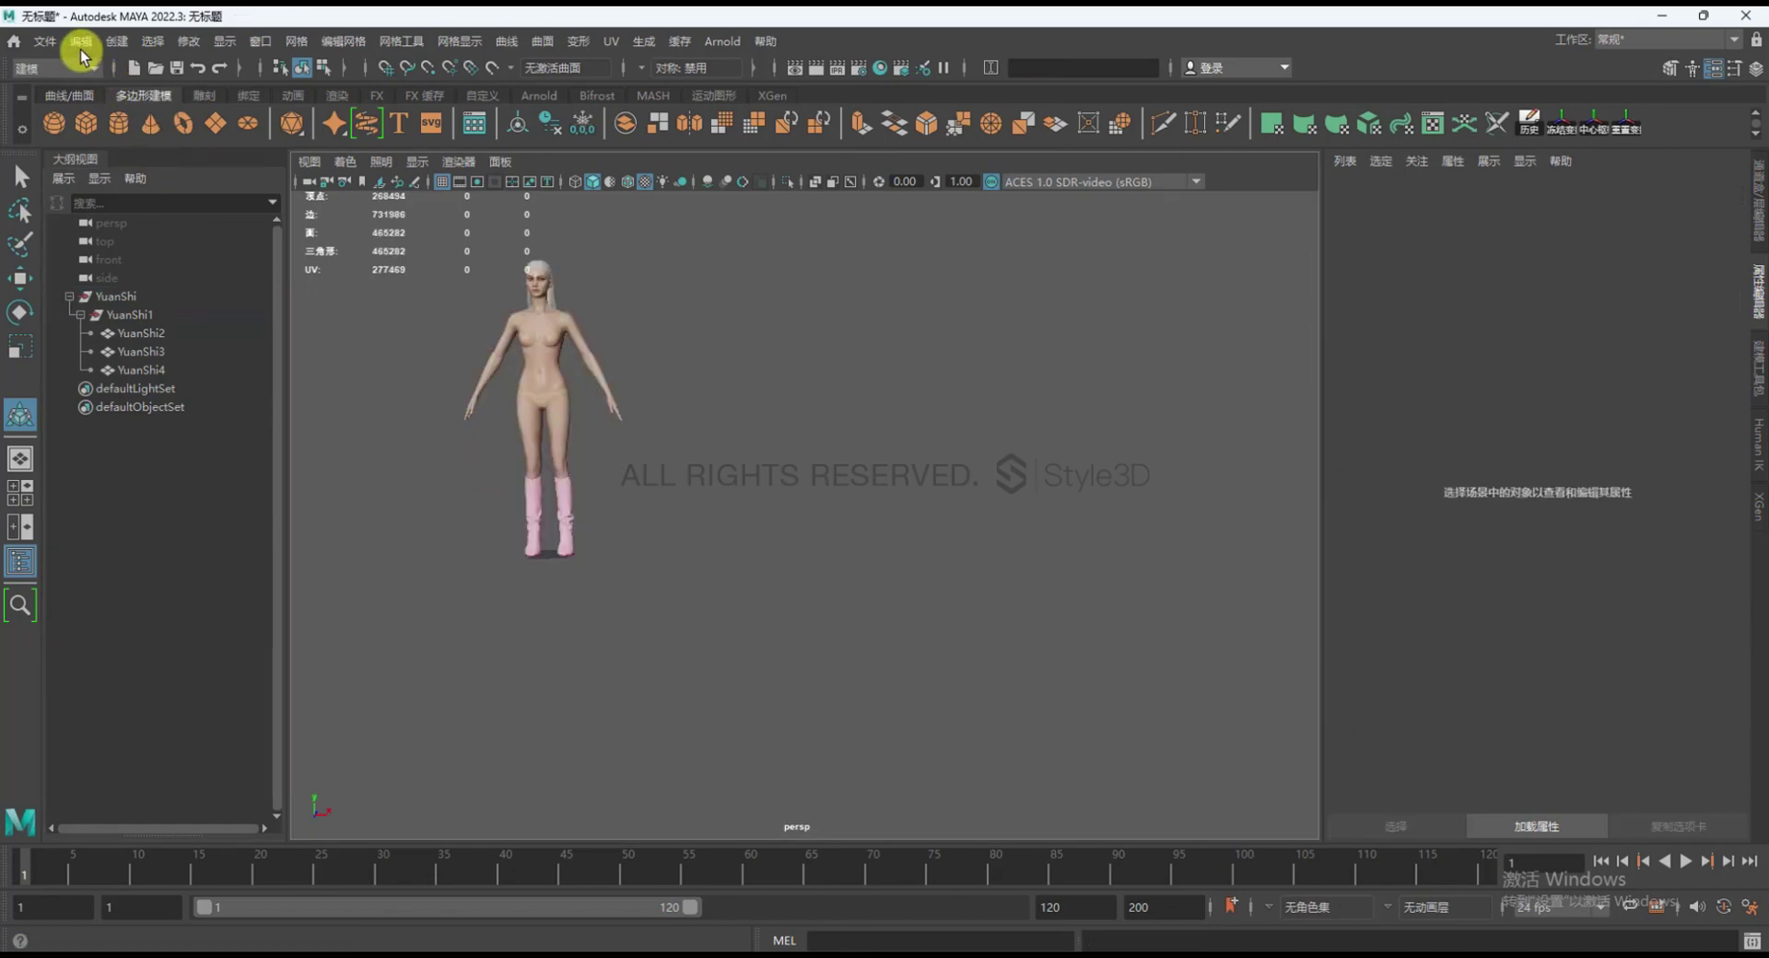
Import the animated model Samba Dancing.fbx from the Human folder into the current scene
left_click(53, 48)
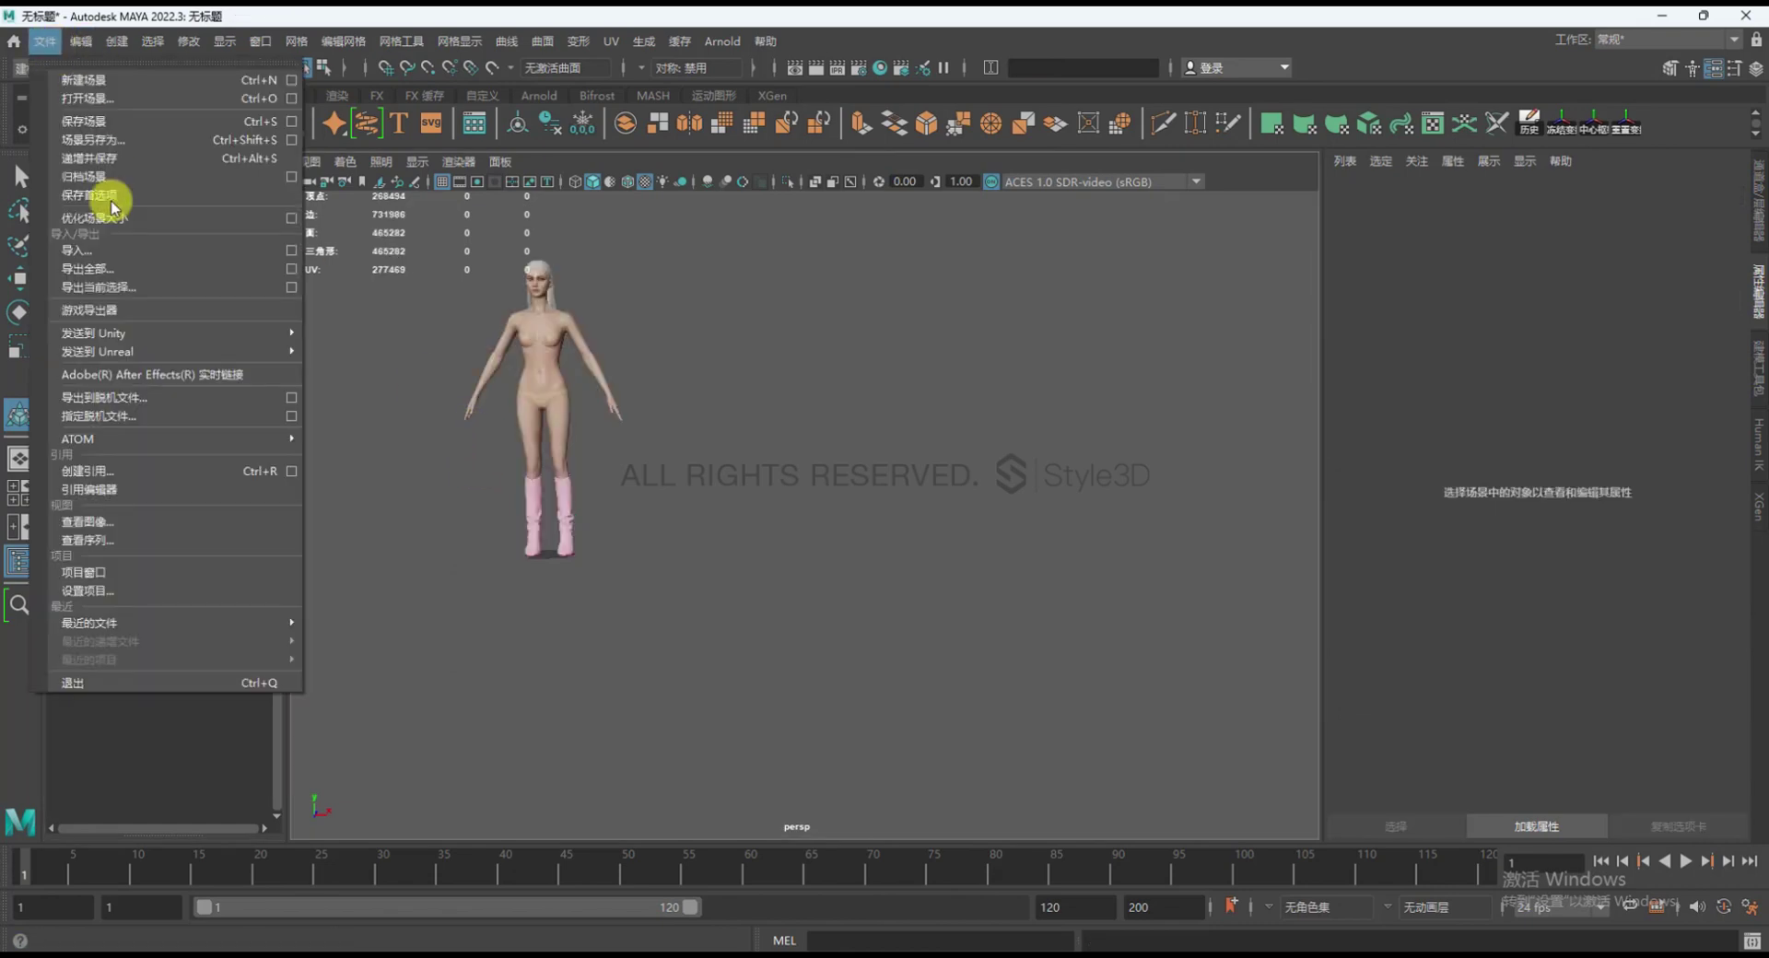
left_click(115, 250)
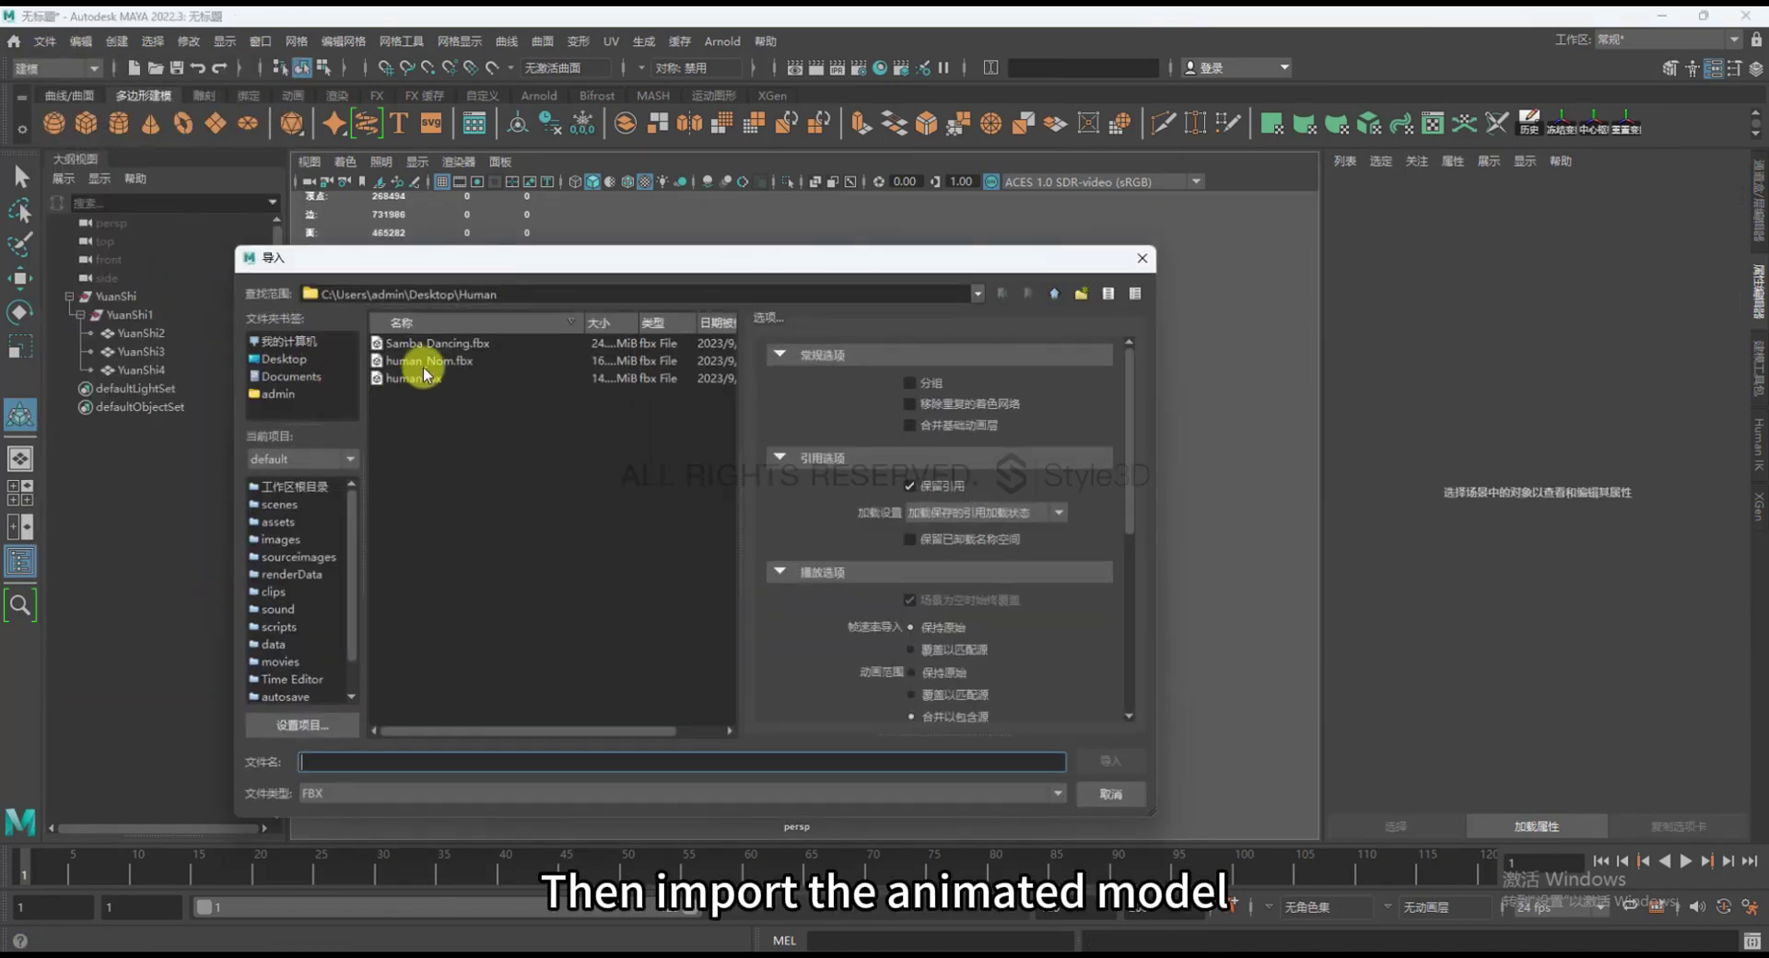
double_click(433, 345)
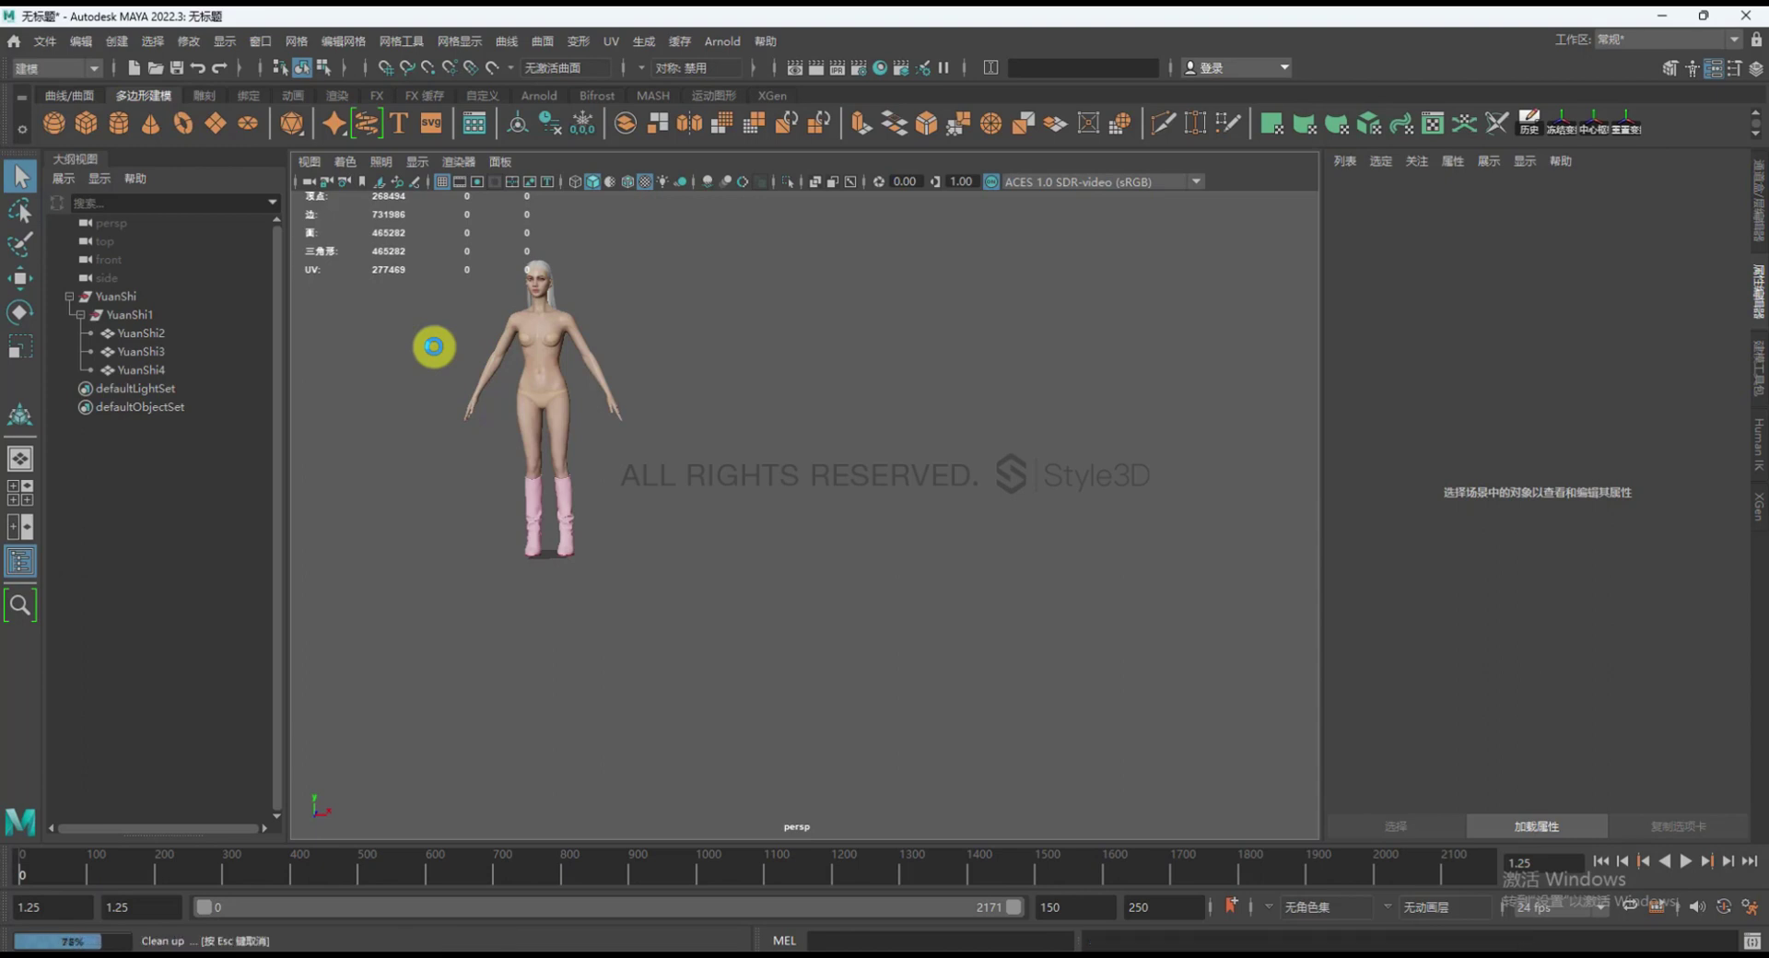
Move the original avatar group YuanShi sideways along the X axis so it stands apart from the imported animated model
left_click(117, 296)
key("w")
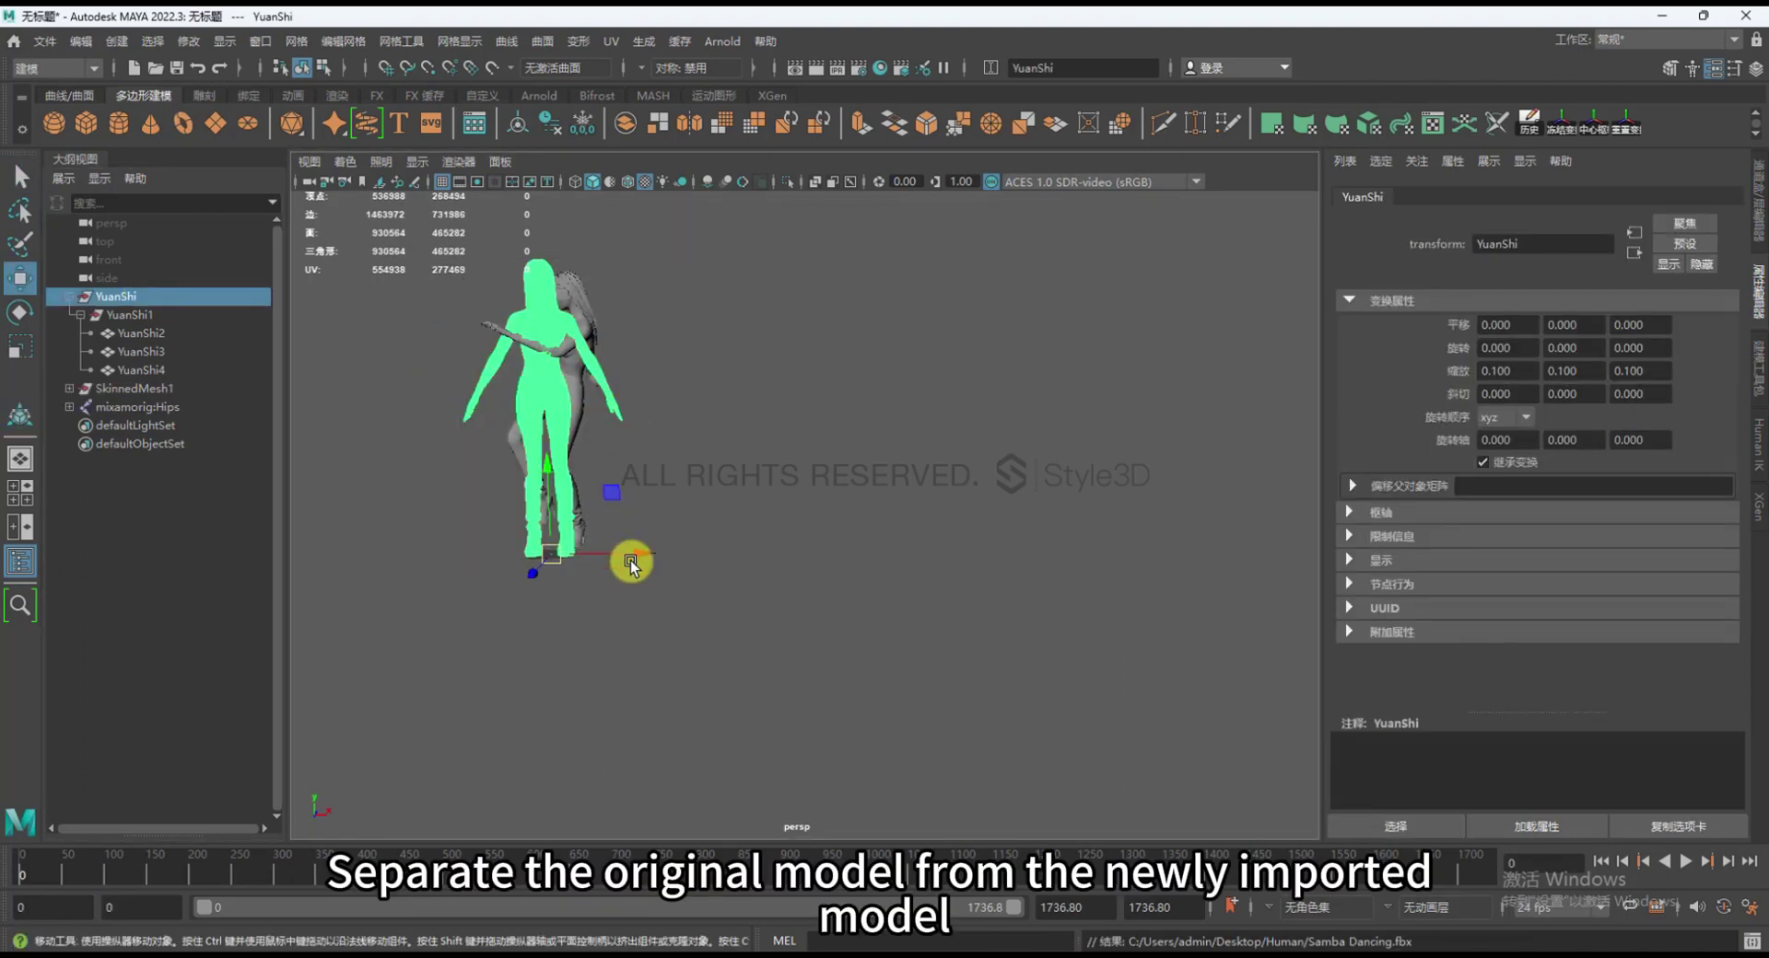
left_click_drag(631, 556, 792, 565)
left_click(580, 639)
scroll(598, 642, "down", 3)
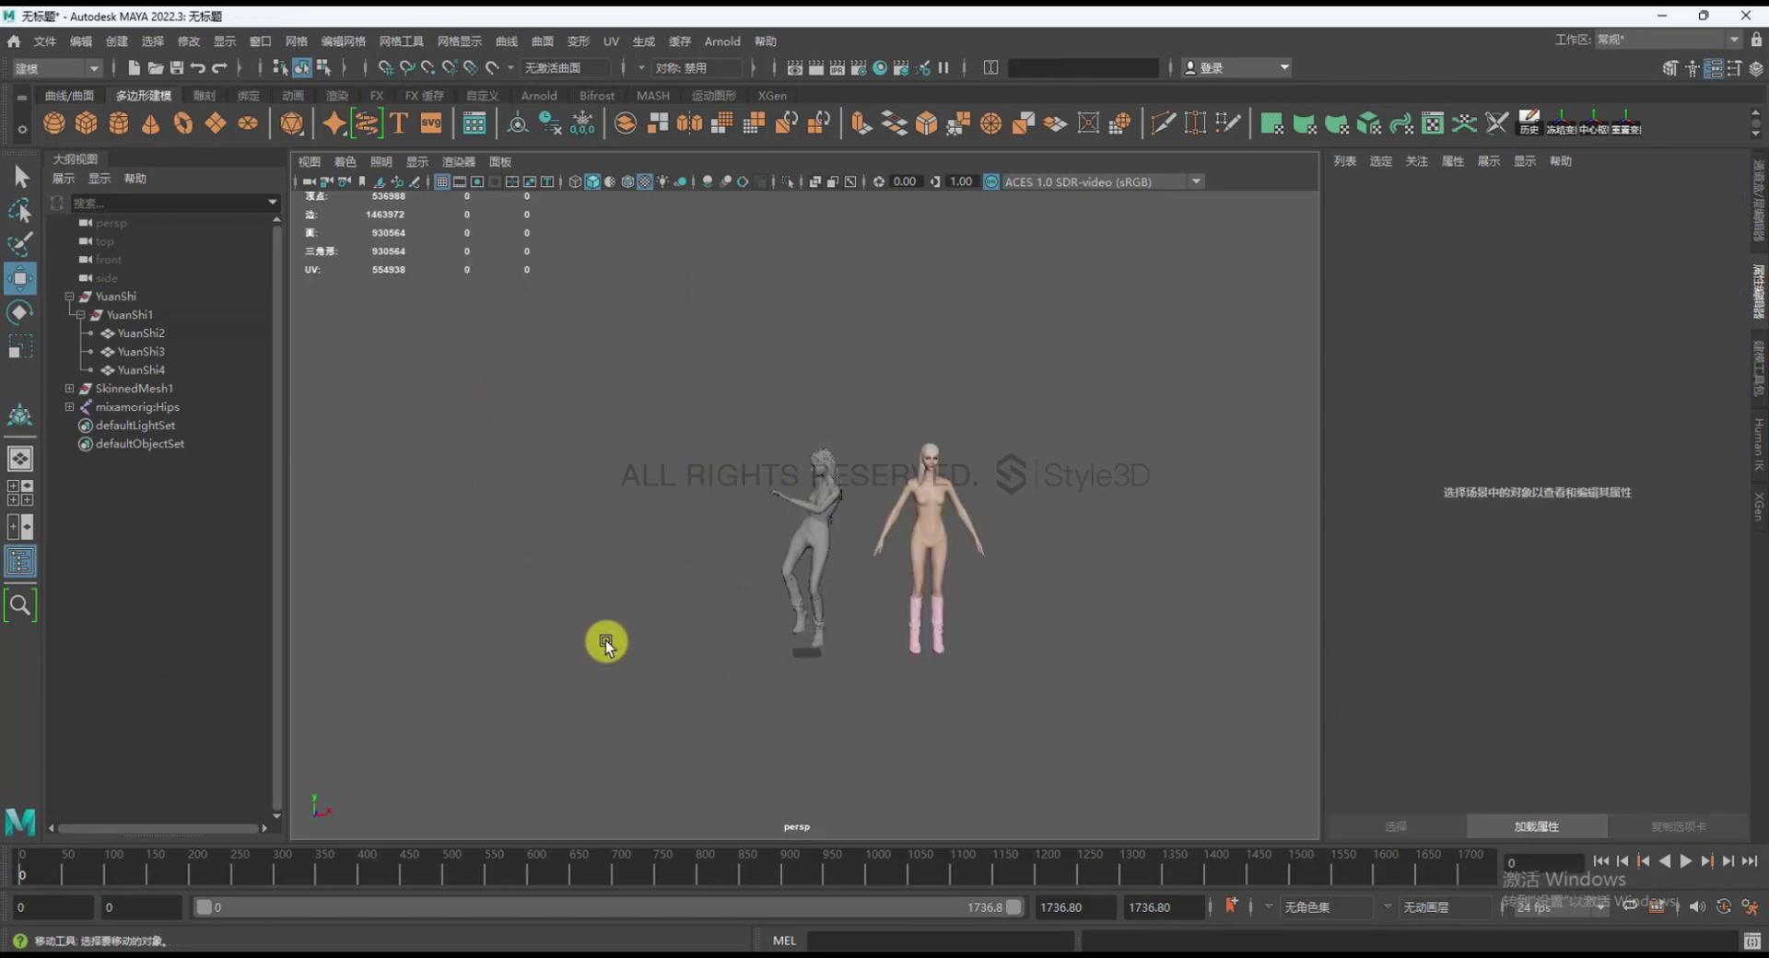
scroll(841, 644, "up", 5)
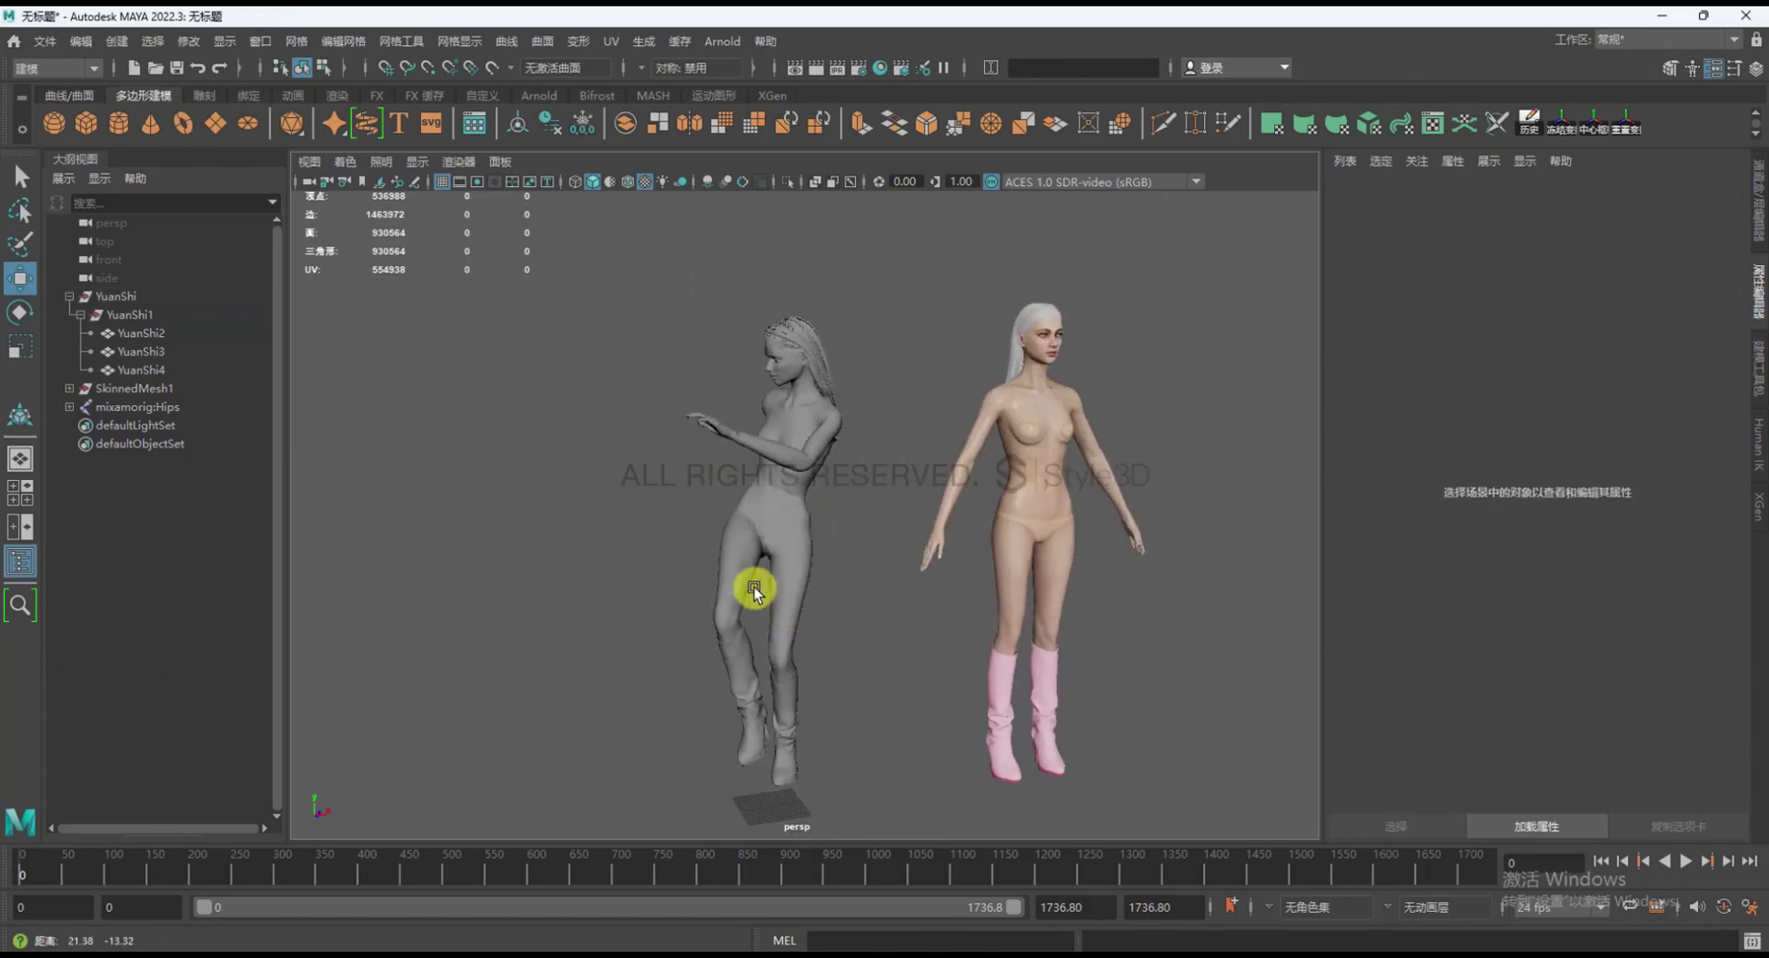
left_click_drag(670, 566, 832, 624, "alt")
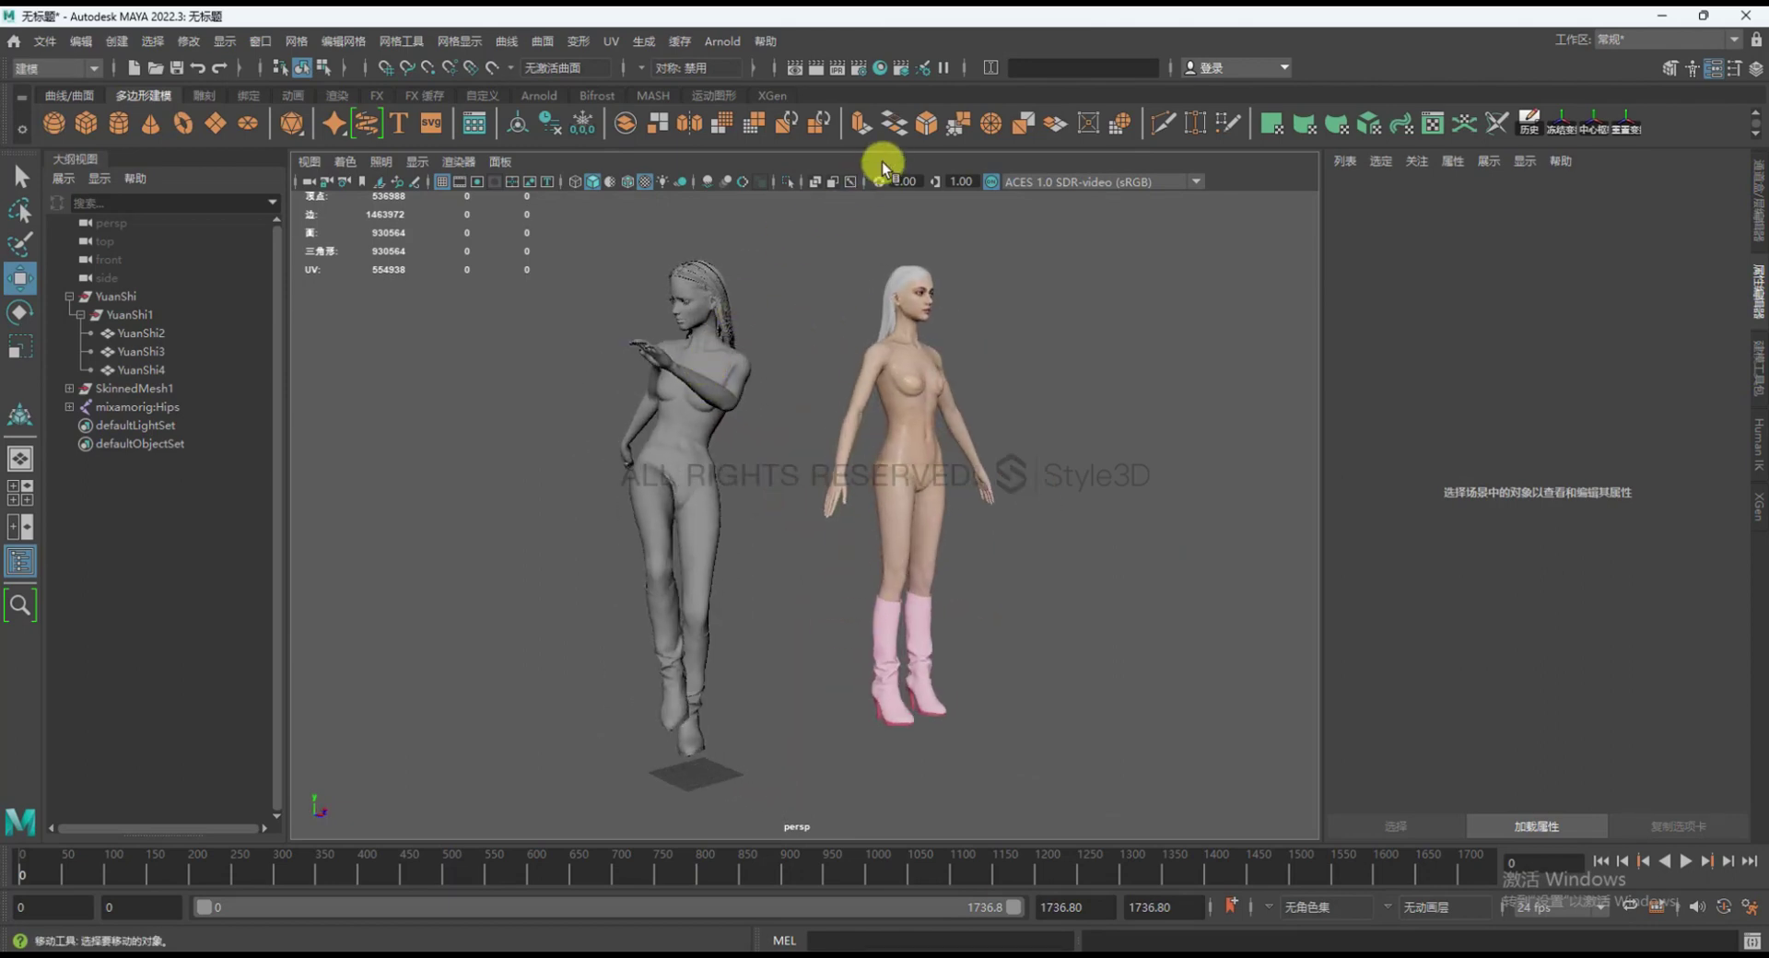
Open Hypershade and the UV Editor and arrange both windows so the two avatars stay visible
left_click(880, 68)
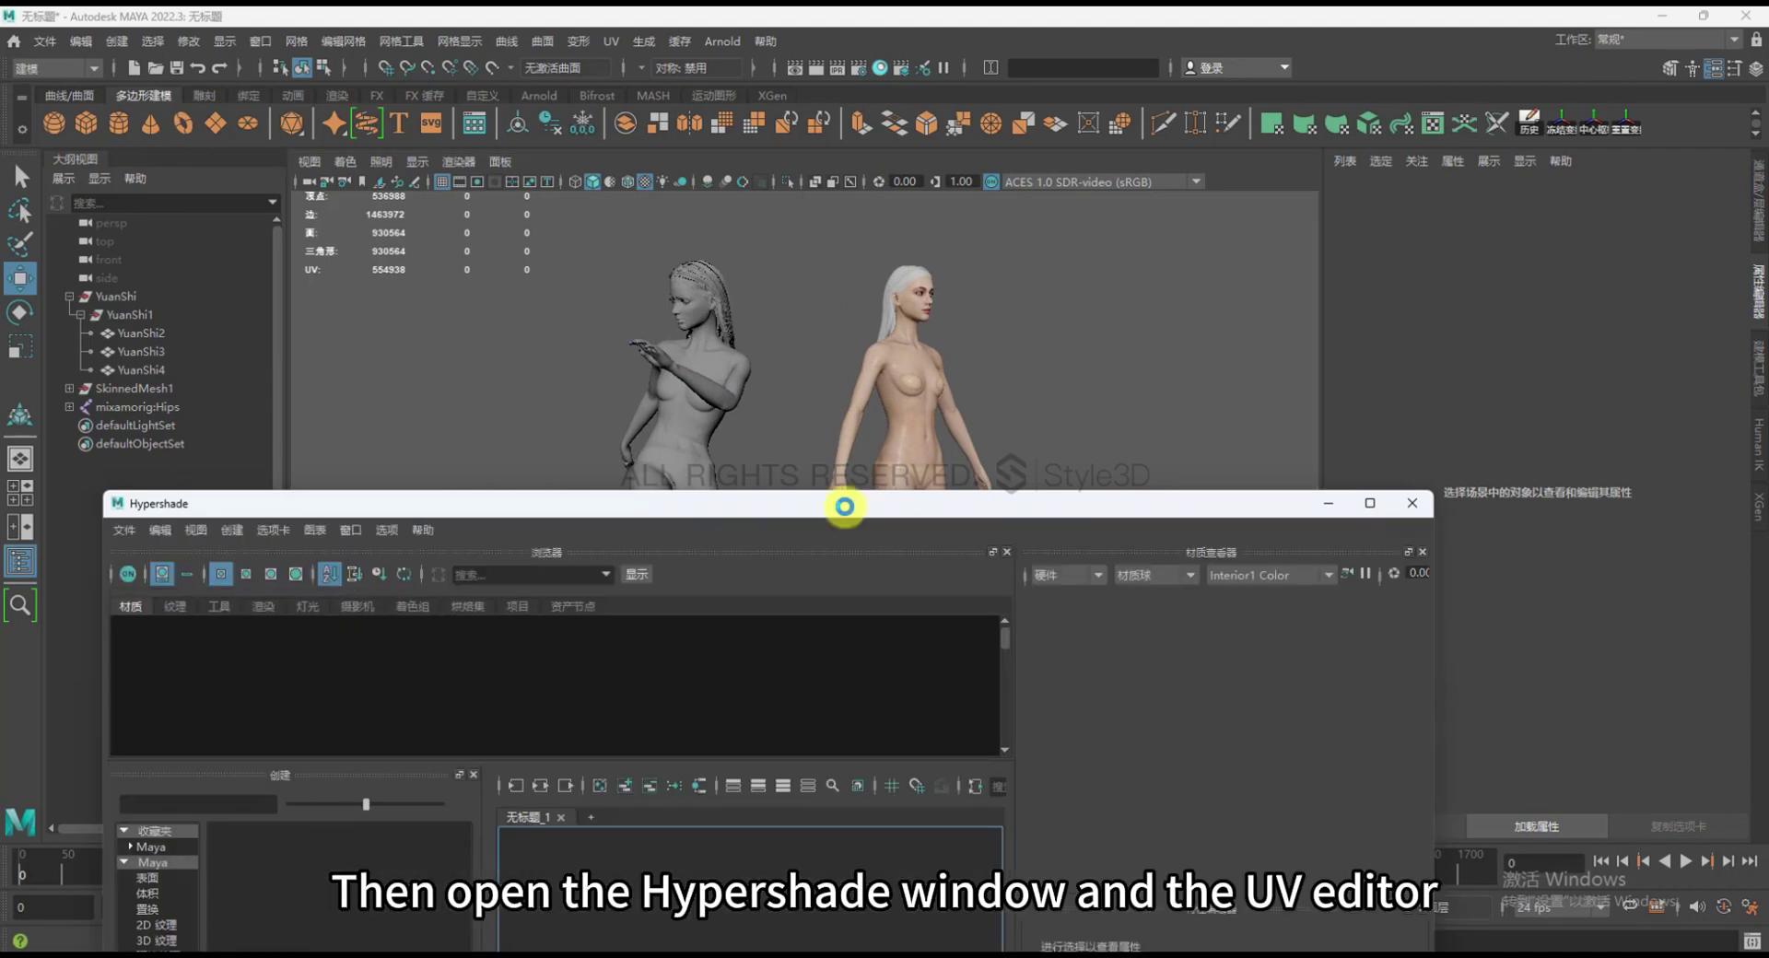
left_click_drag(838, 507, 782, 526)
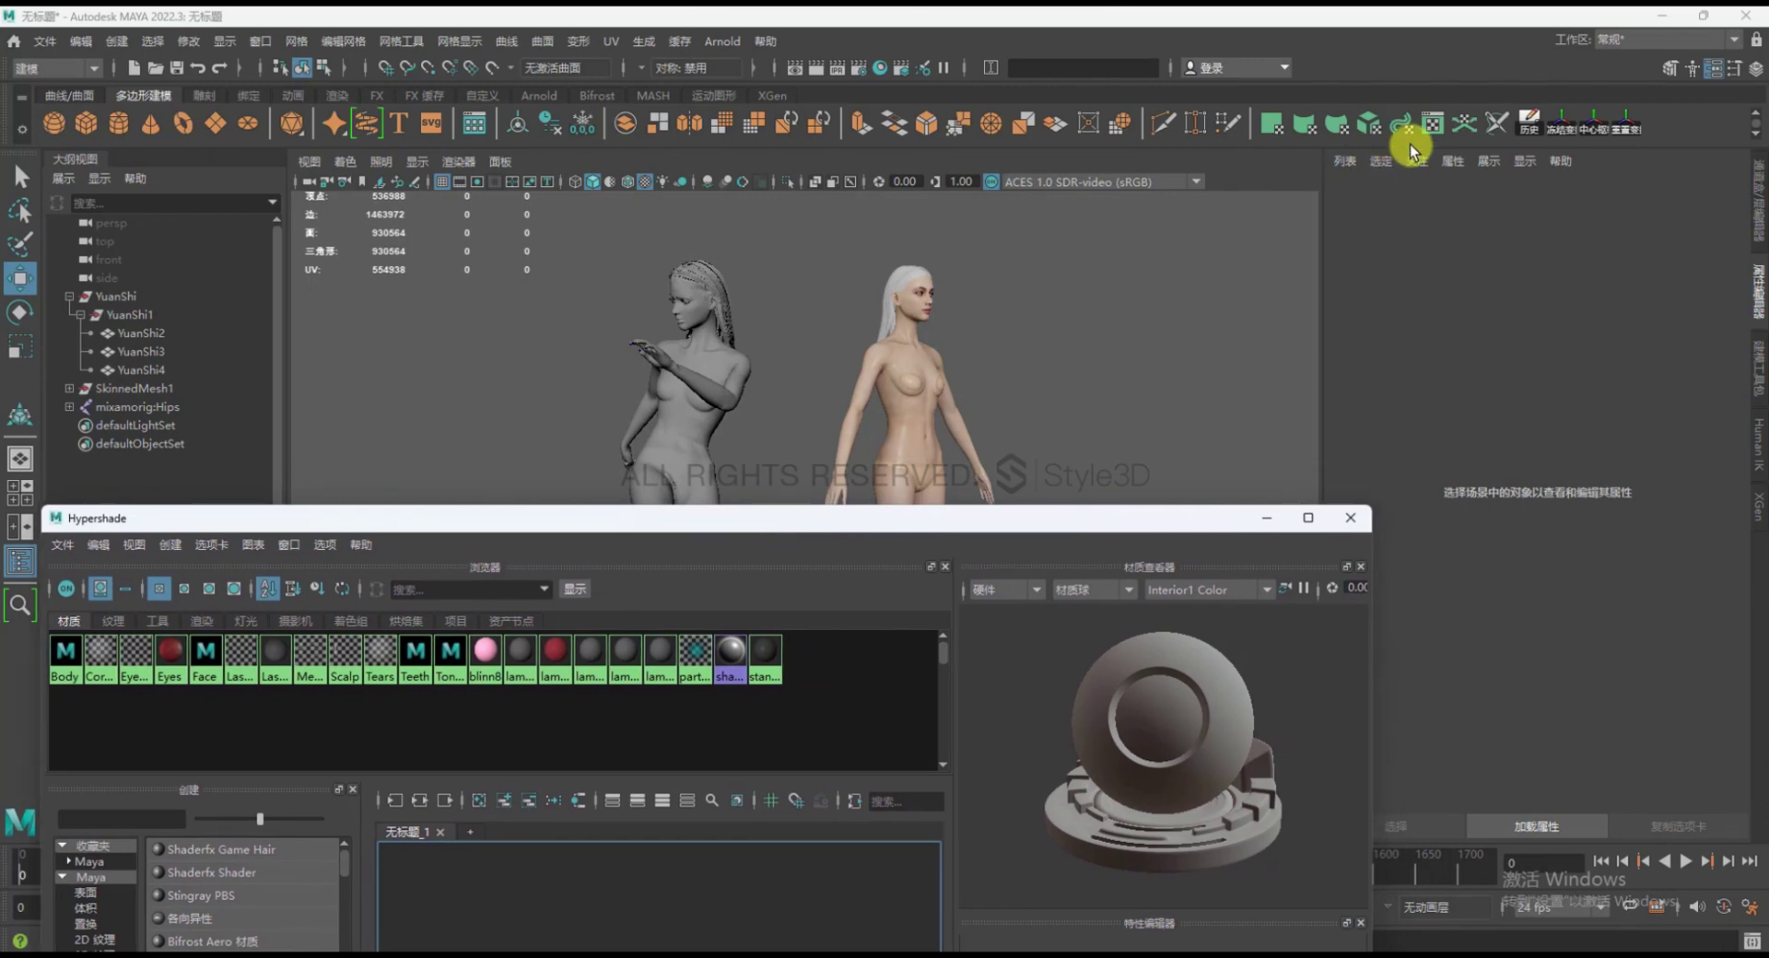
left_click(1432, 123)
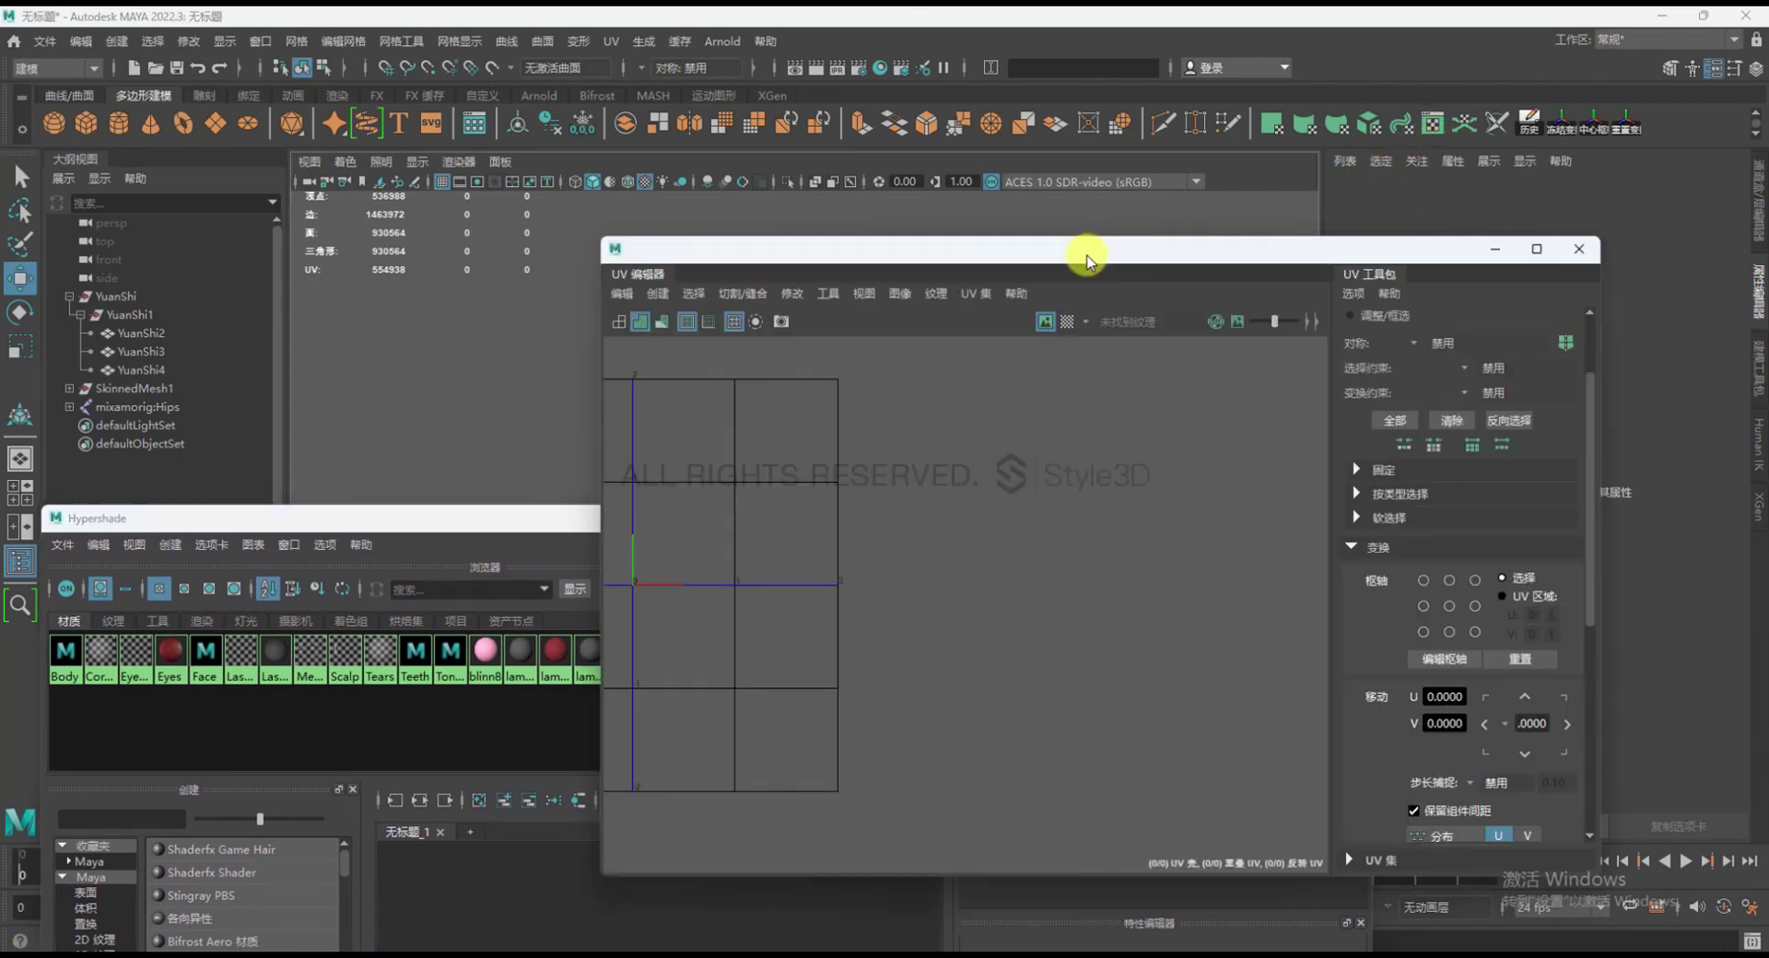
left_click_drag(1087, 253, 1431, 402)
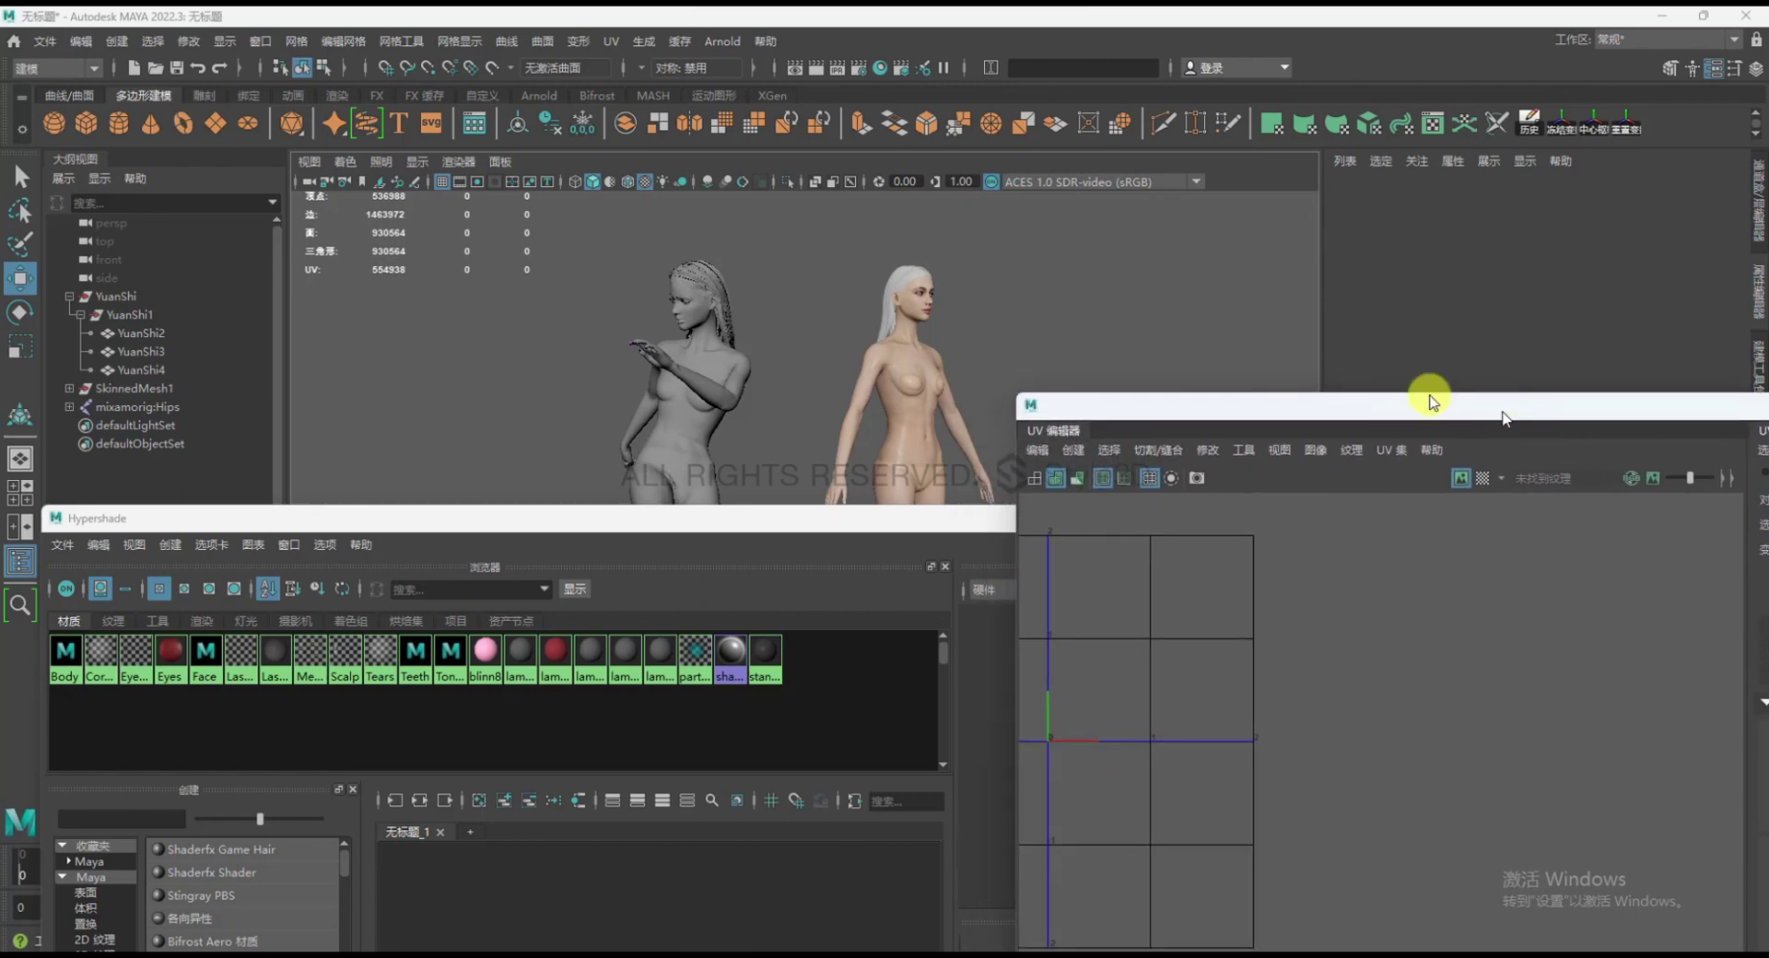
Load YuanShi2's UVs and select the small shell in the first UV tile to identify the material it uses
left_click(903, 401)
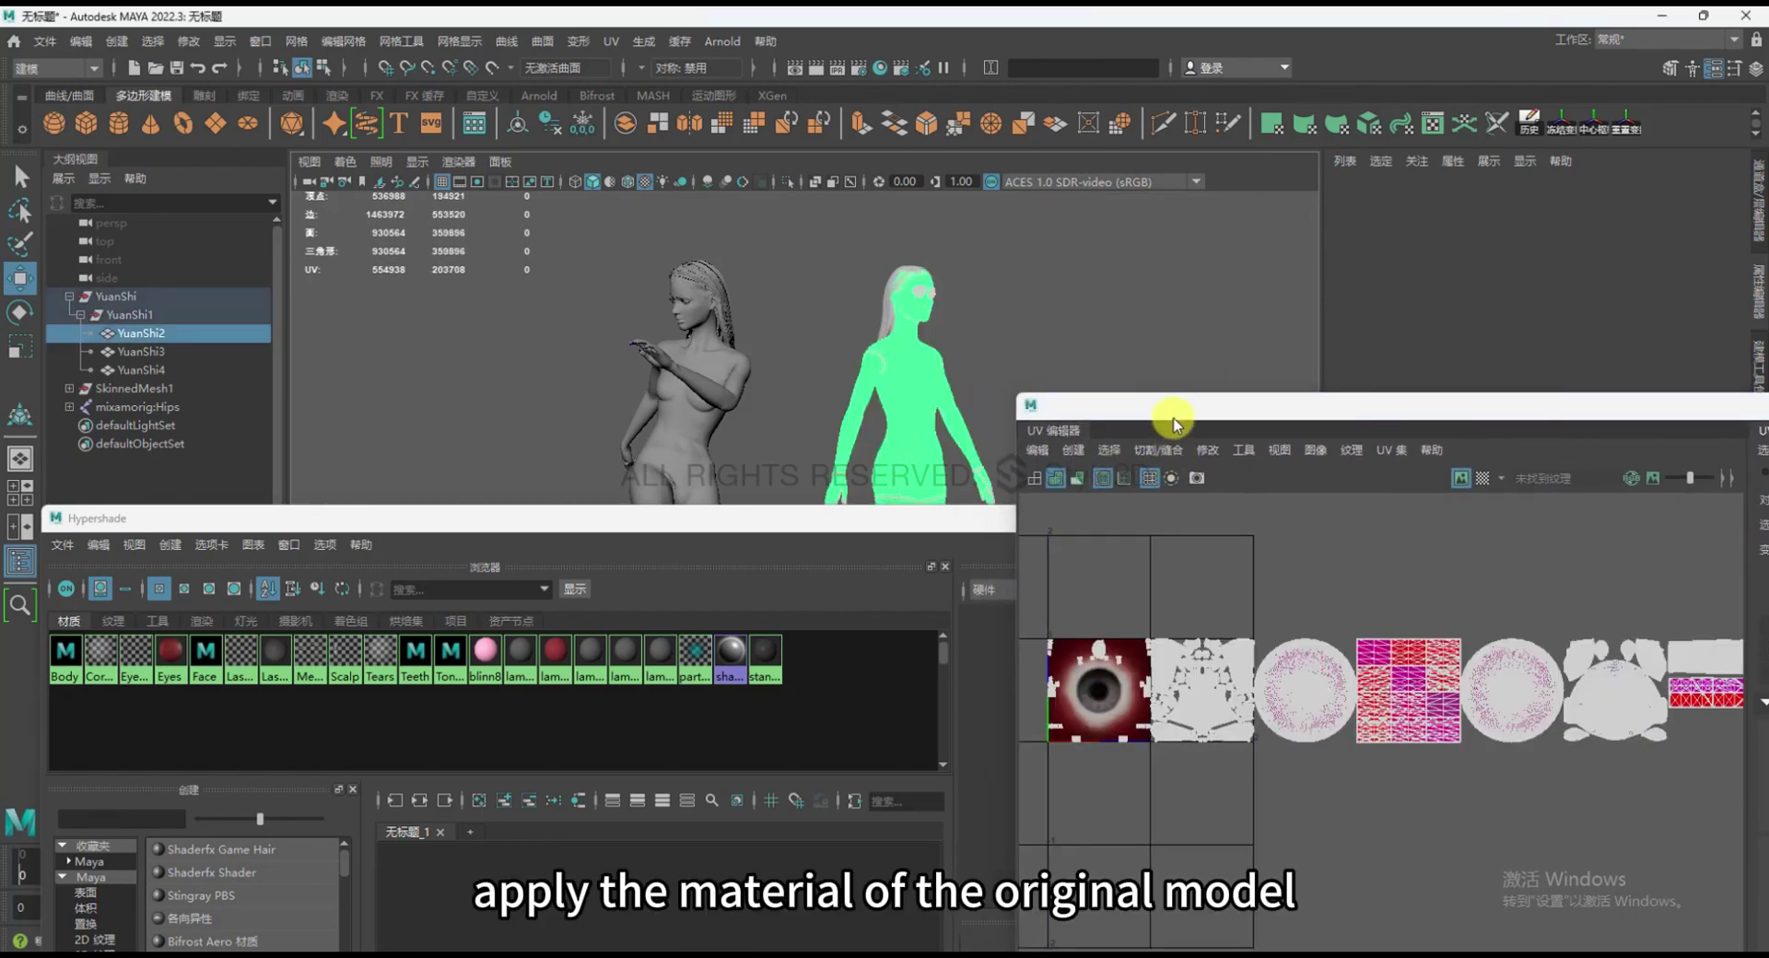
left_click_drag(1175, 424, 1281, 398)
scroll(1216, 709, "up", 5)
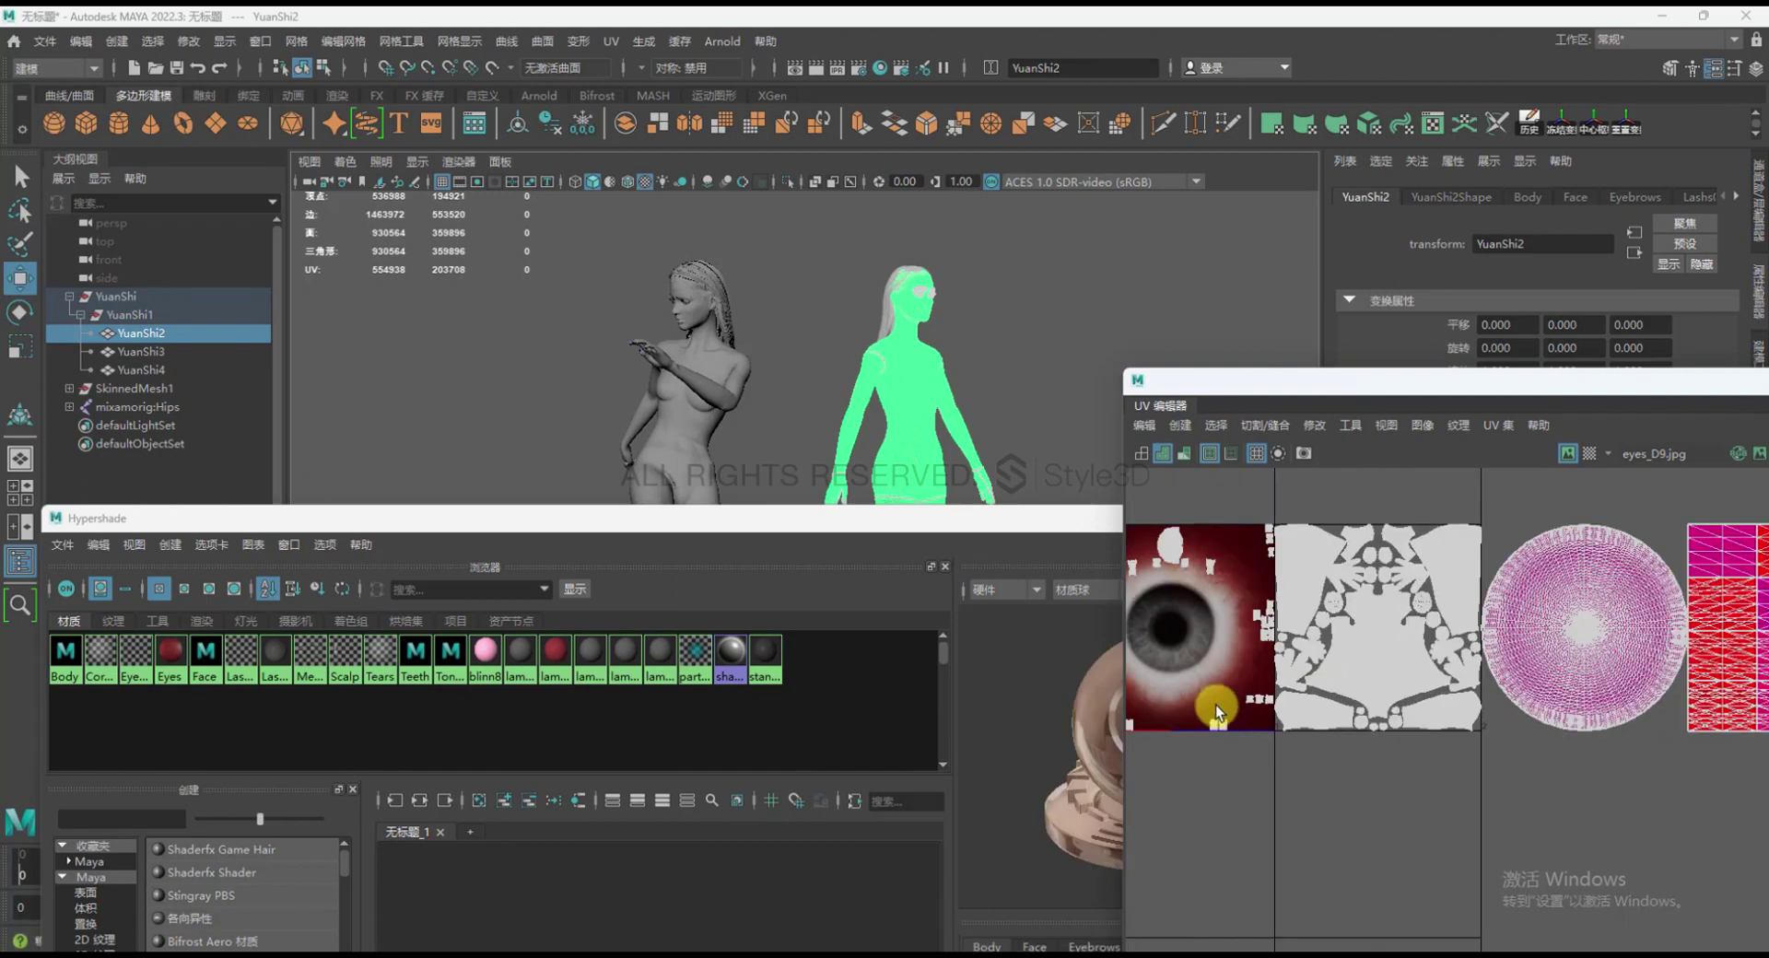
scroll(1371, 758, "up", 4)
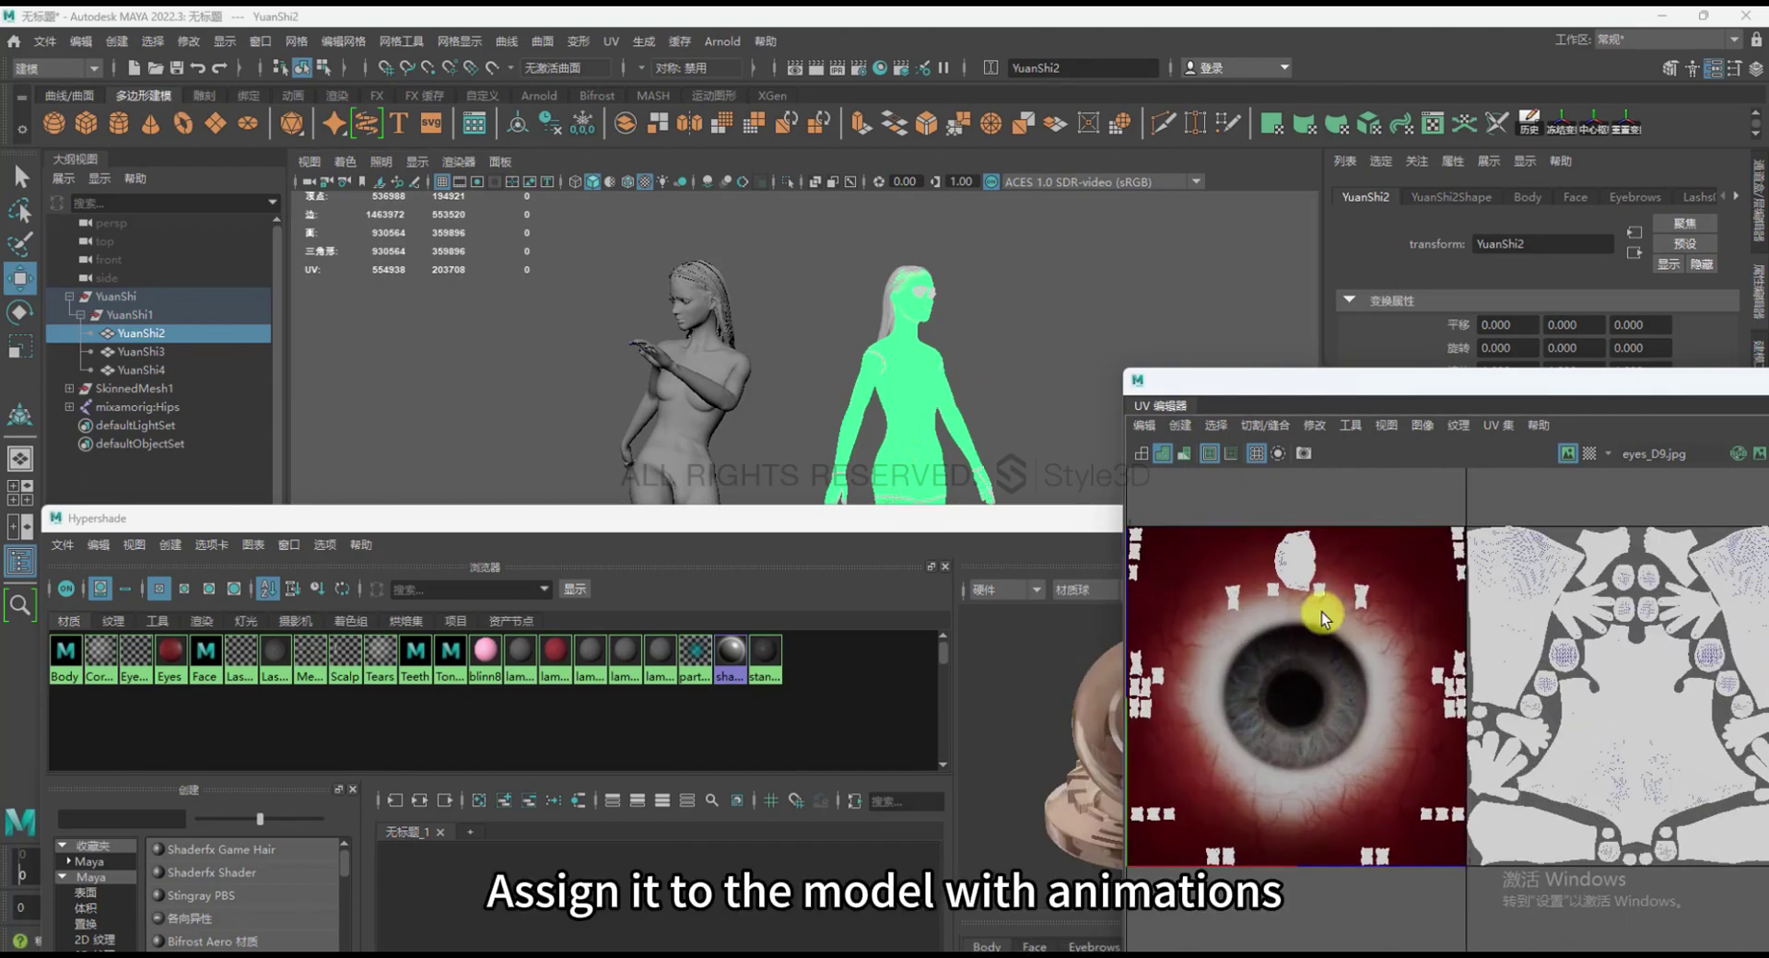
right_click_drag(1303, 514, 1300, 551)
left_click(1302, 553)
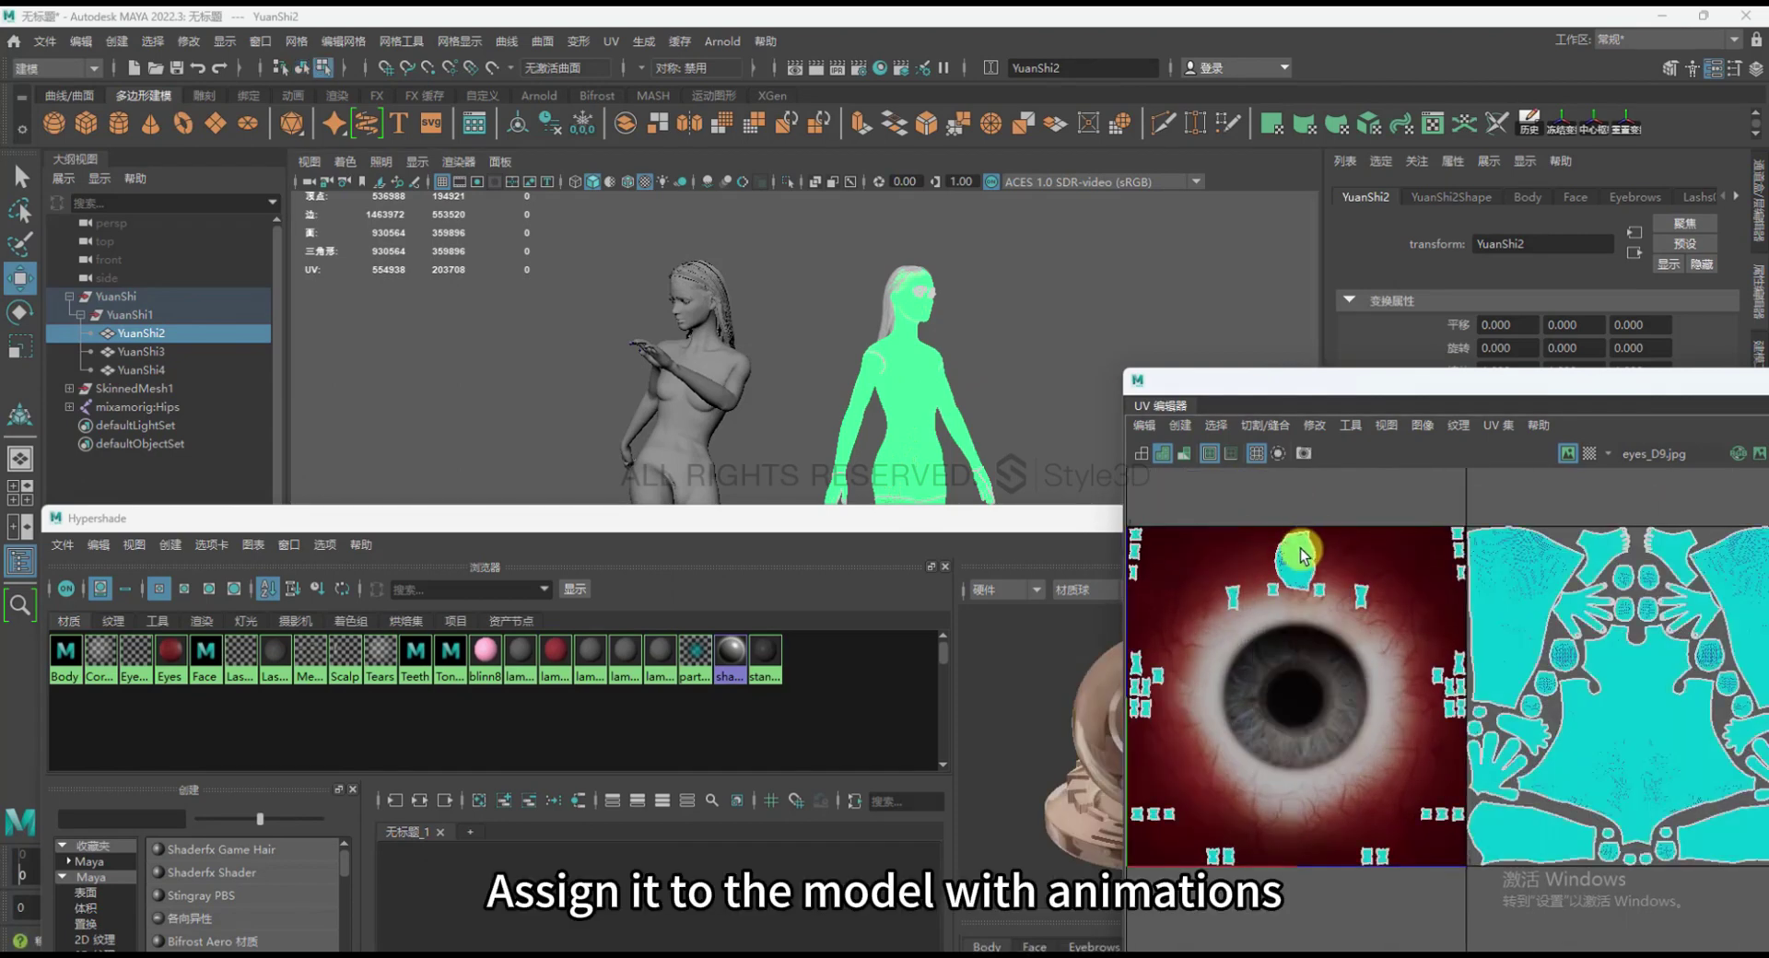
left_click(1290, 558)
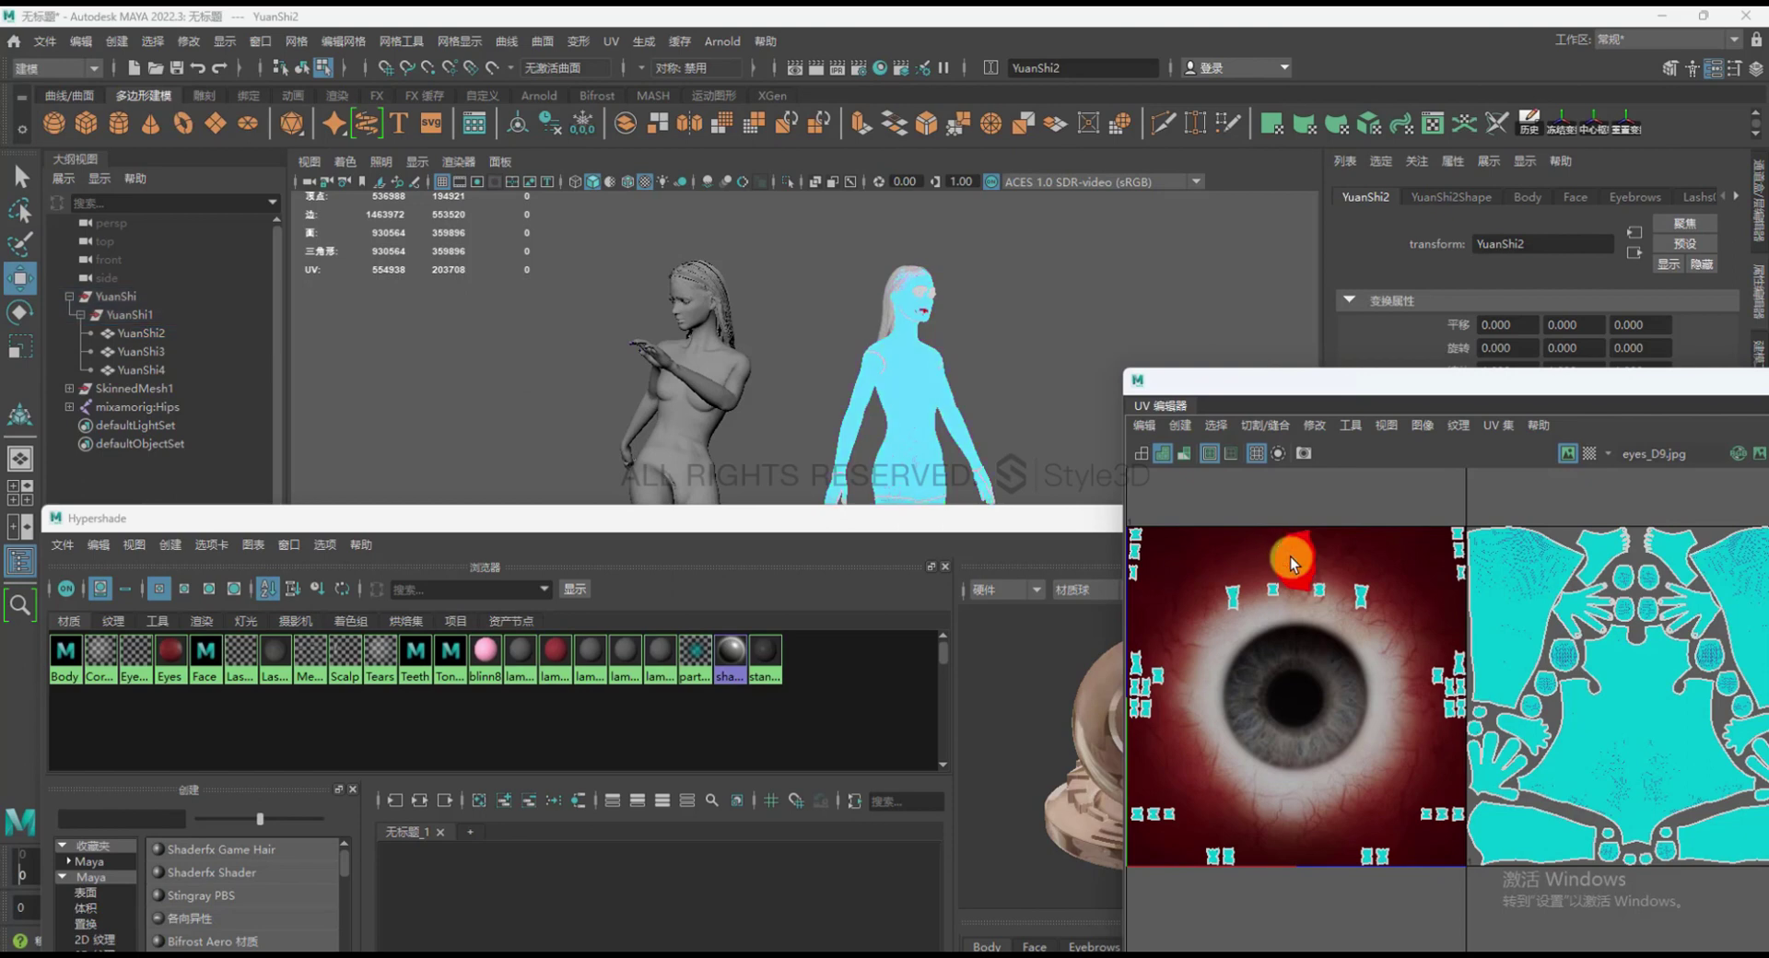
Assign the Body material to the body UV shells of the animated mesh Sub_0 and show textures in the viewport
right_click(1004, 350)
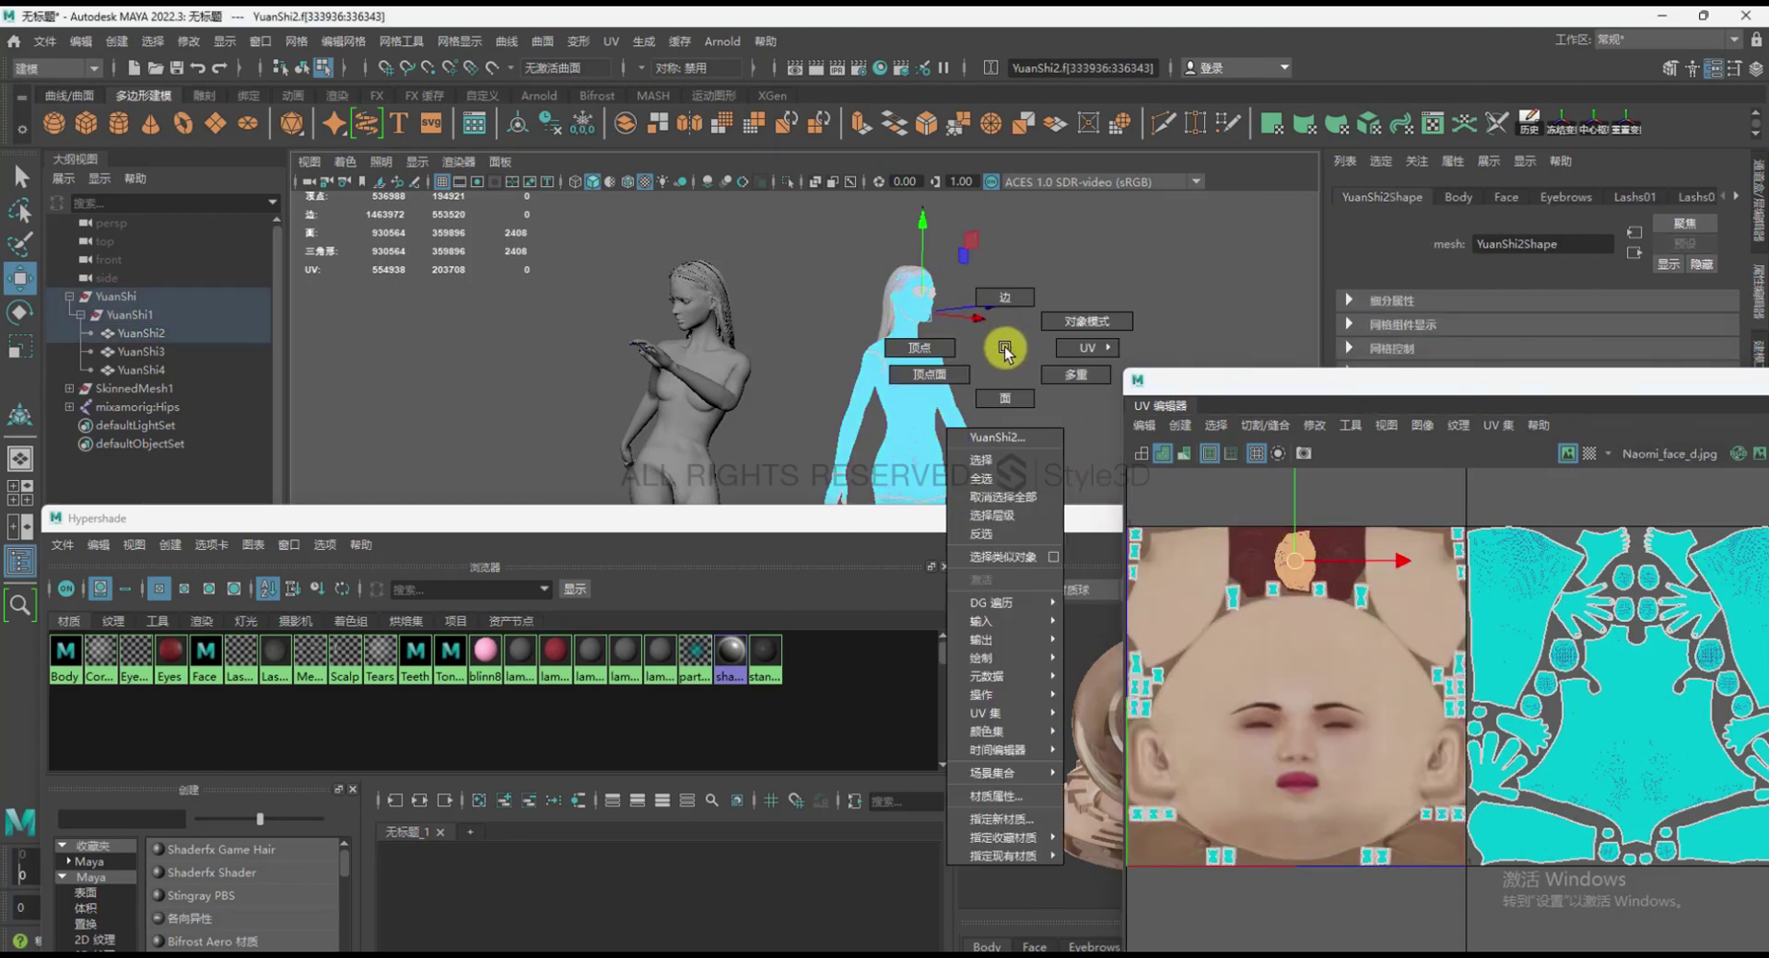
left_click(1046, 771)
left_click(731, 407)
left_click(697, 392)
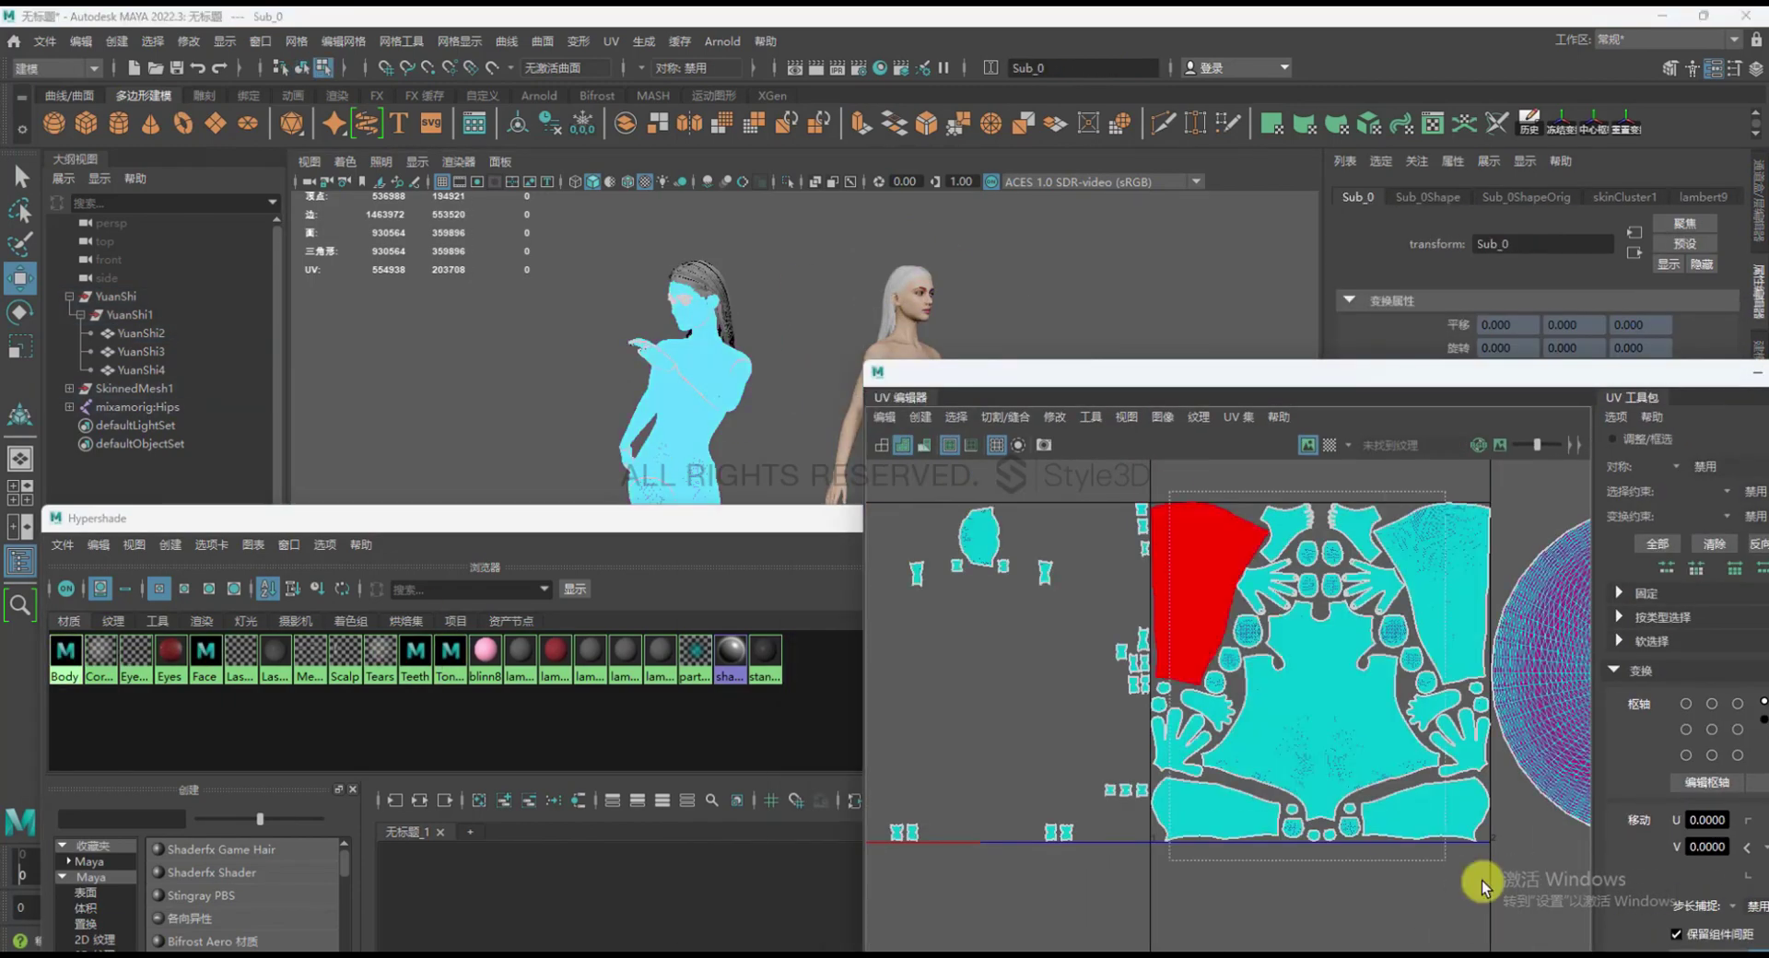
left_click(834, 505)
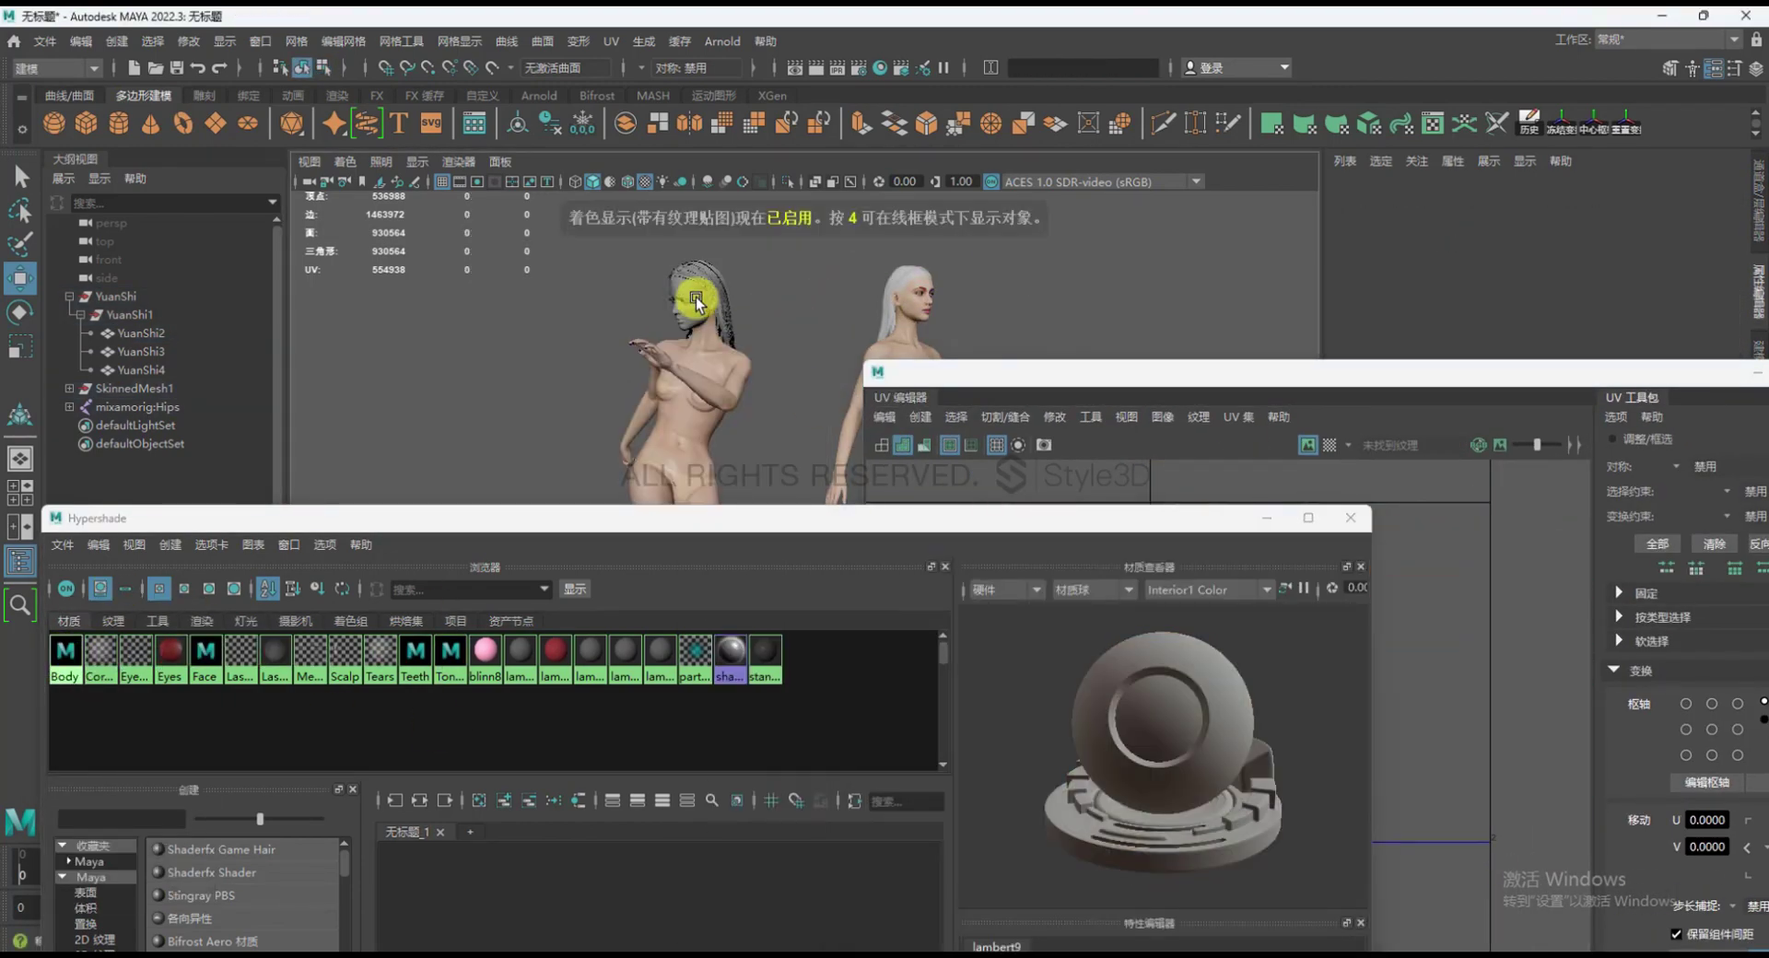
Assign the Eyebrows, Eyes and Face materials to the UV shells of Sub_0 that match the original avatar's
left_click_drag(1262, 372, 1192, 237)
right_click(1125, 415)
left_click(474, 677)
left_click(1272, 505)
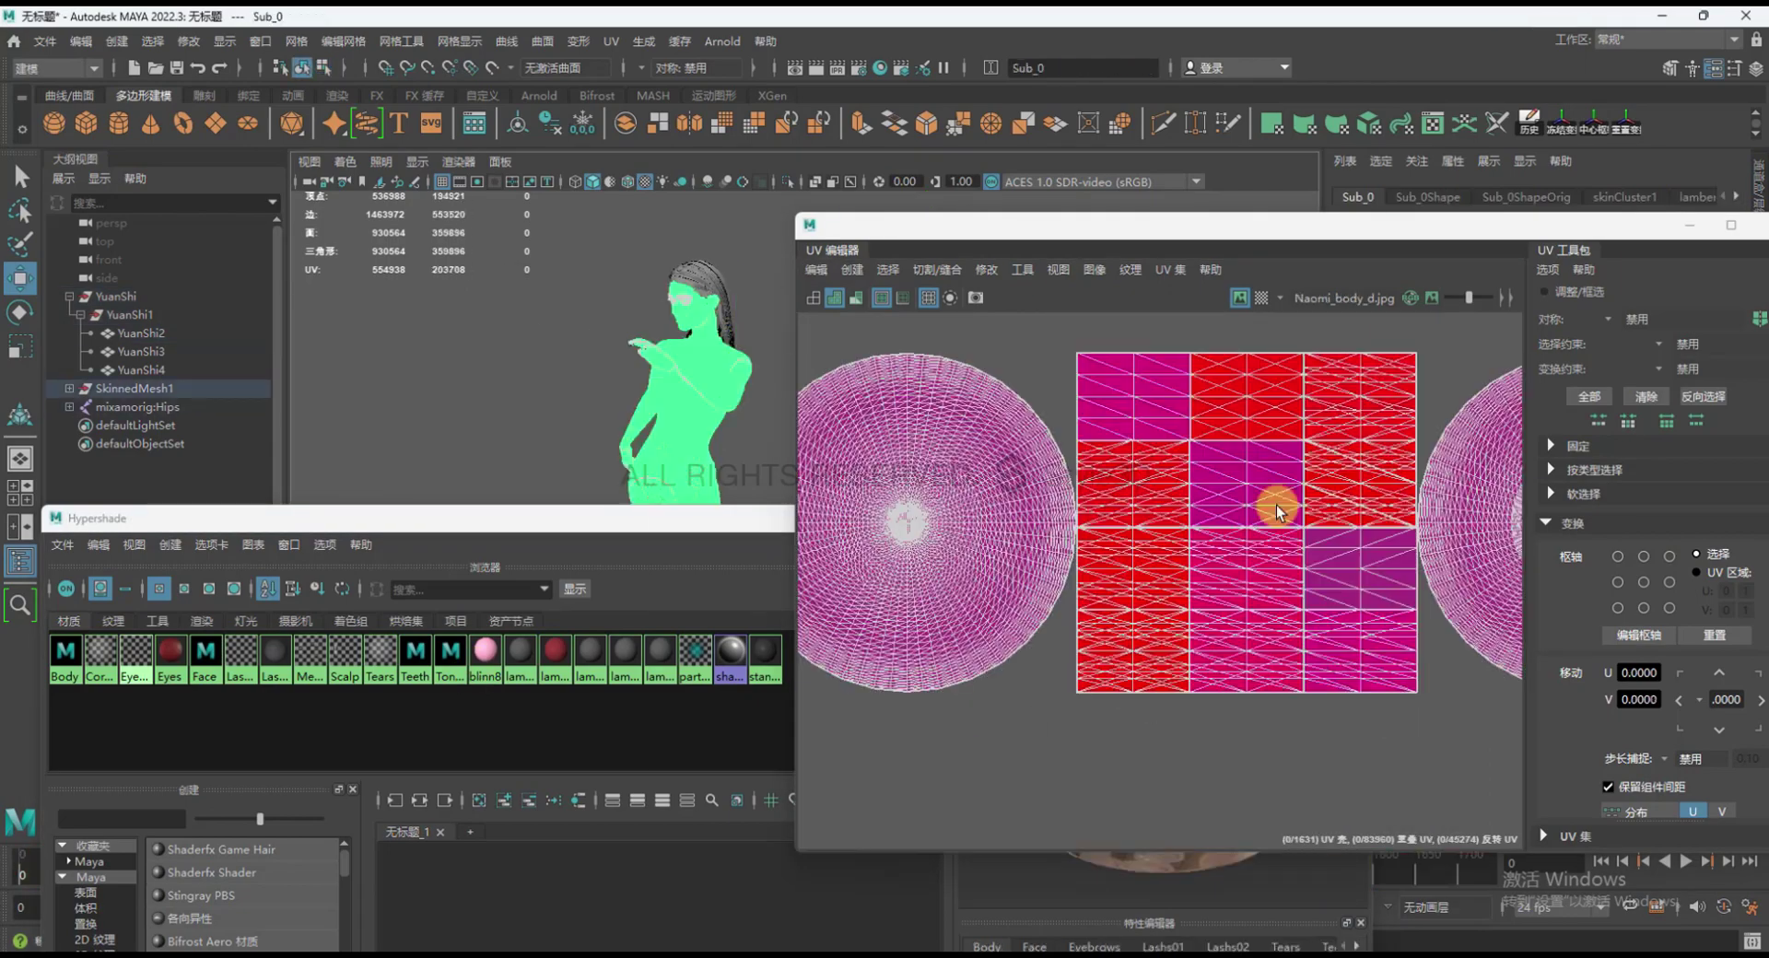
left_click(174, 663)
left_click(774, 427)
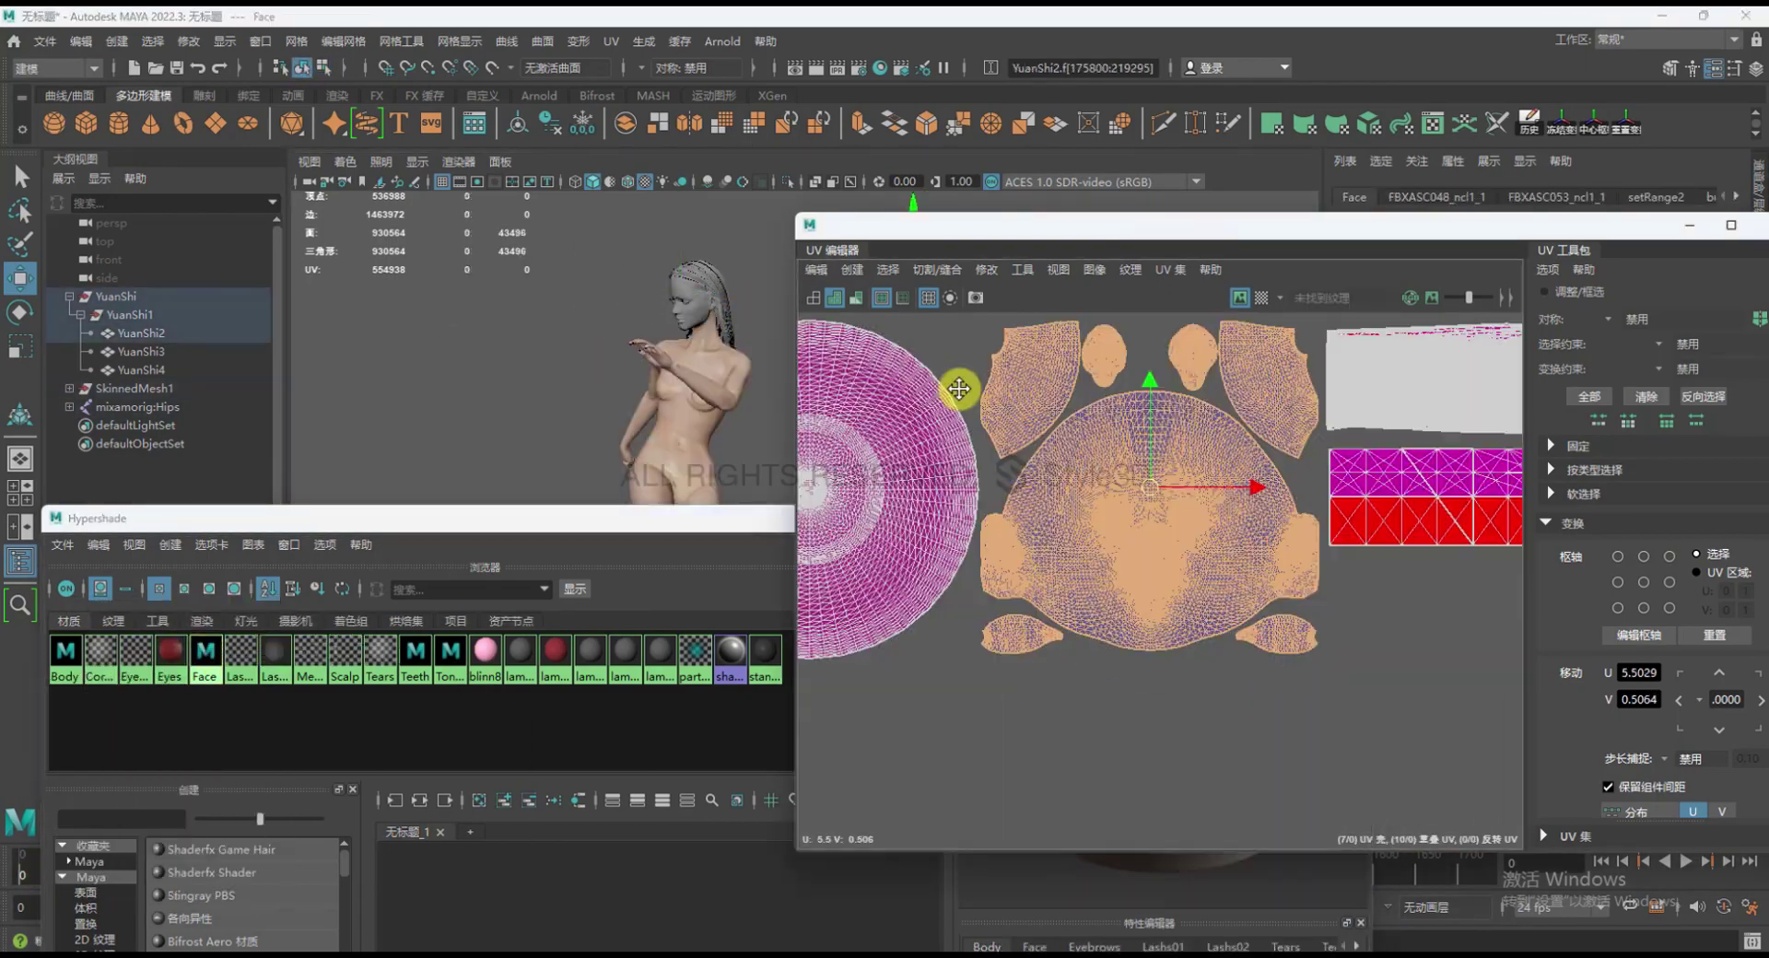
Assign the MediumFBXASC032Hair and Scalp materials to the matching faces of the animated hair mesh Sub_2
left_click(247, 661)
right_click_drag(247, 662, 369, 656)
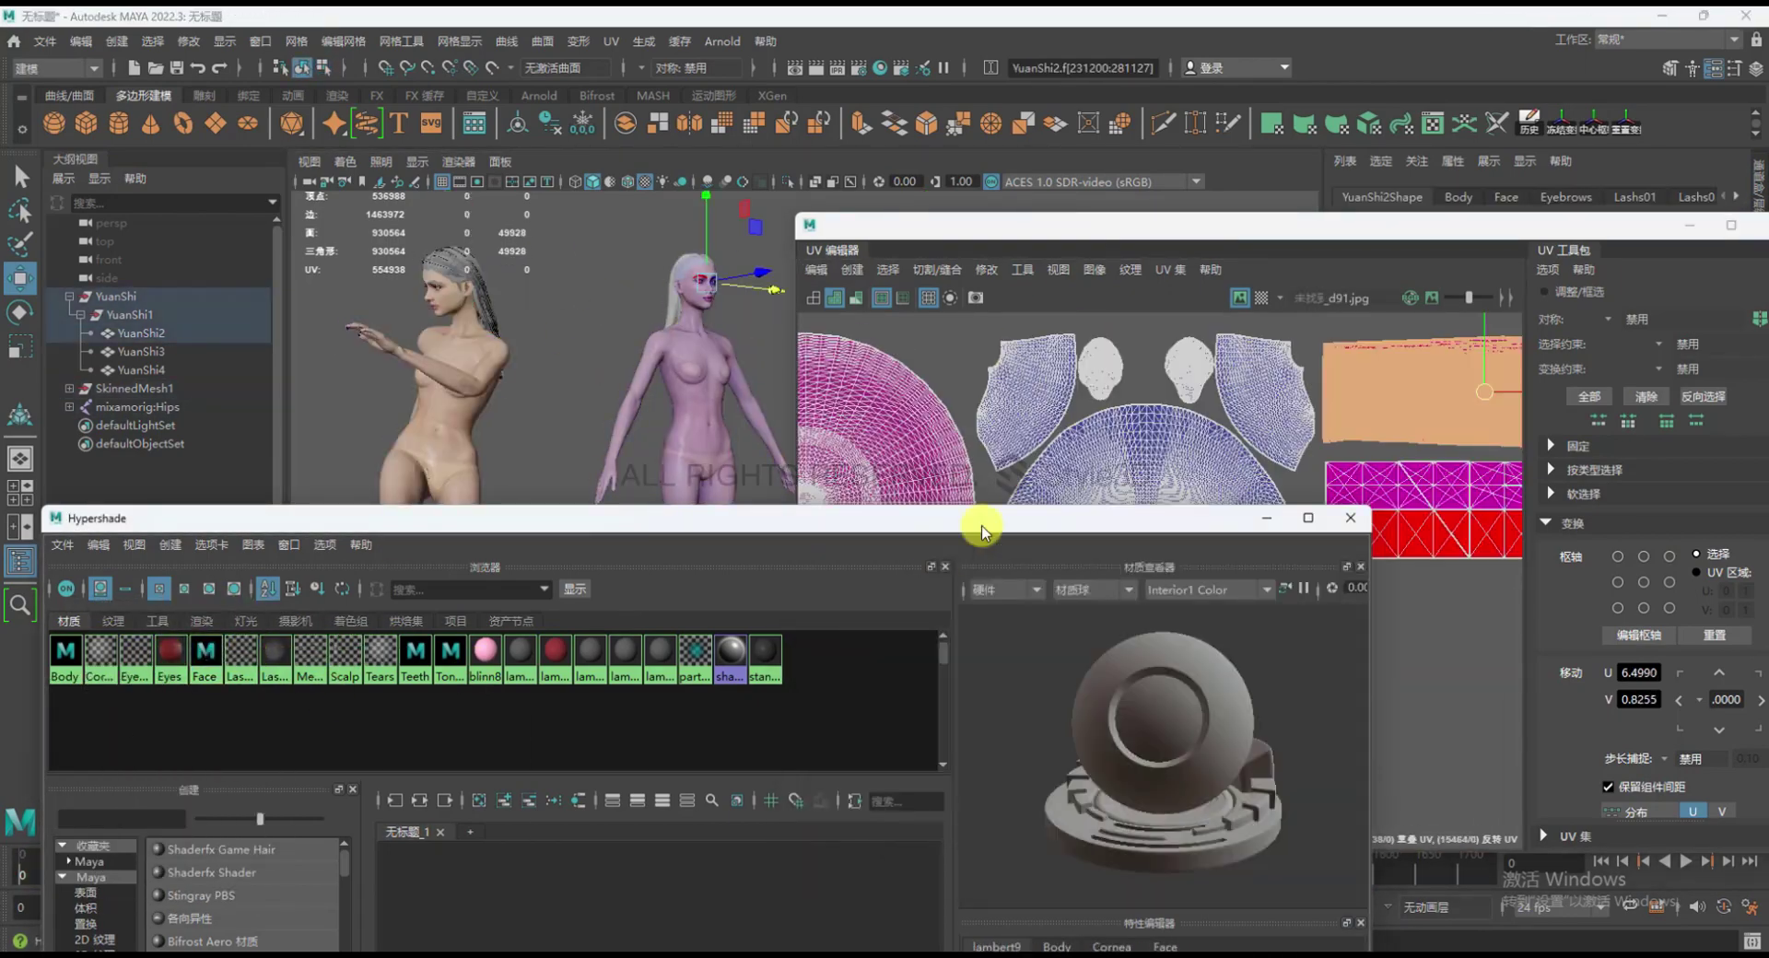
left_click(1173, 473)
right_click(313, 662)
left_click(402, 745)
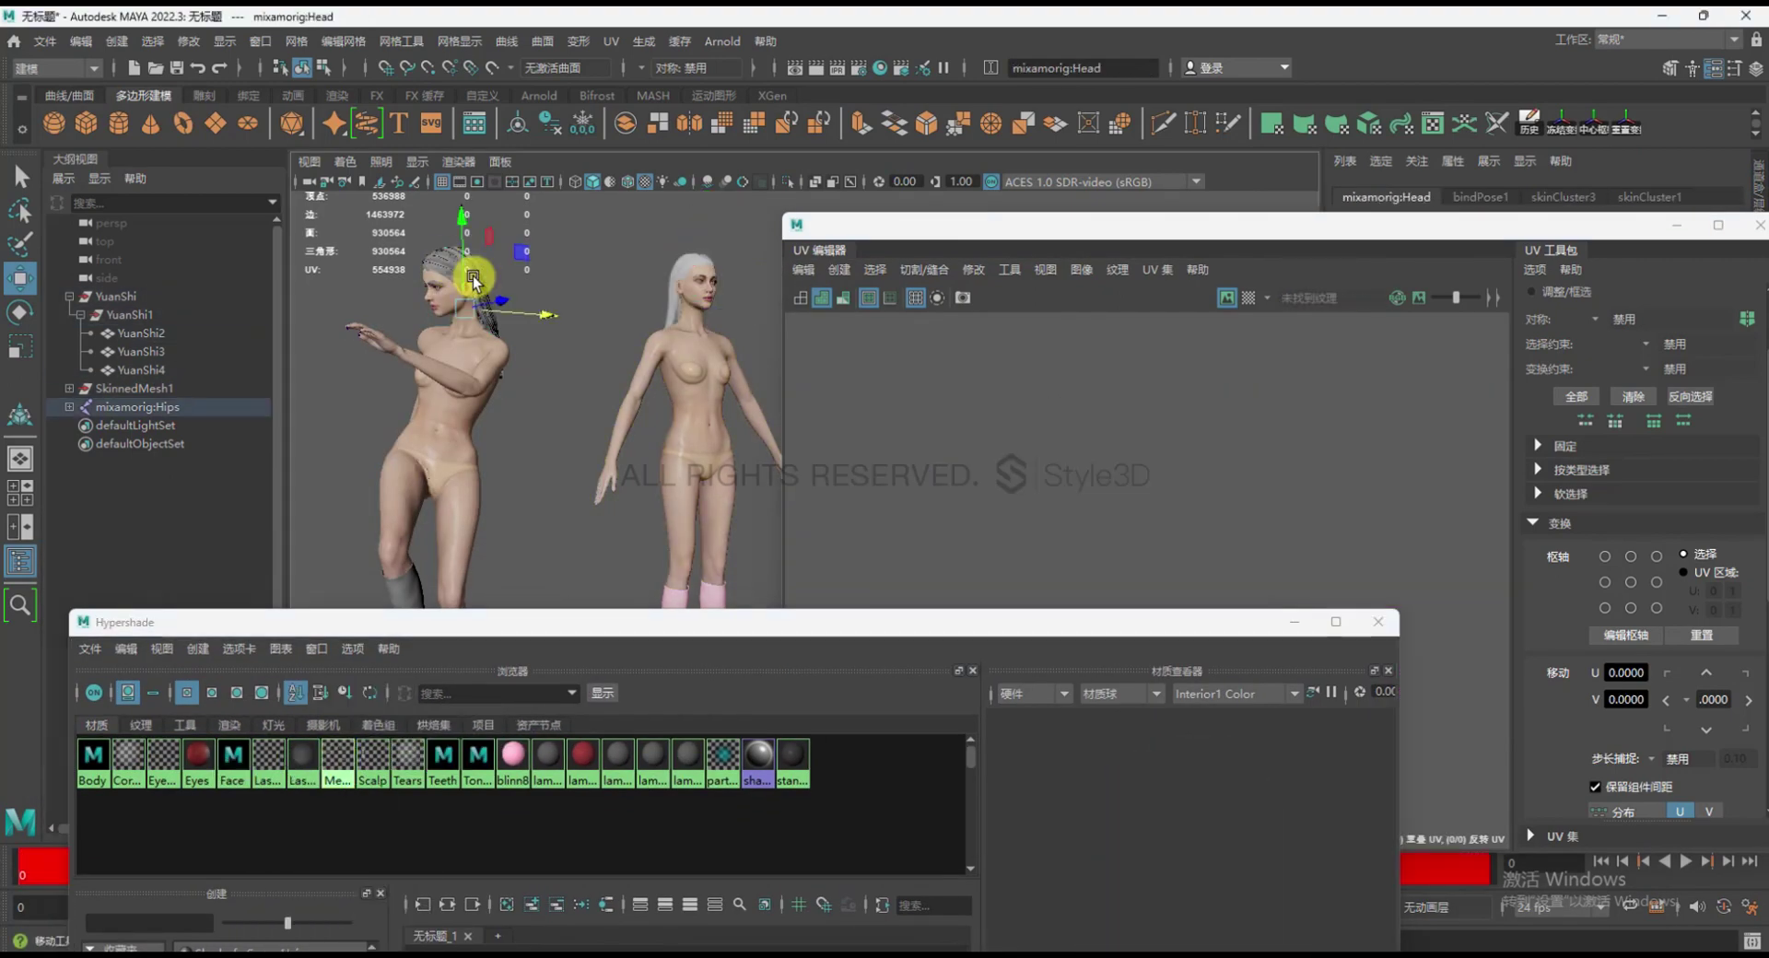
right_click(371, 742)
left_click(433, 743)
right_click(371, 741)
left_click(433, 742)
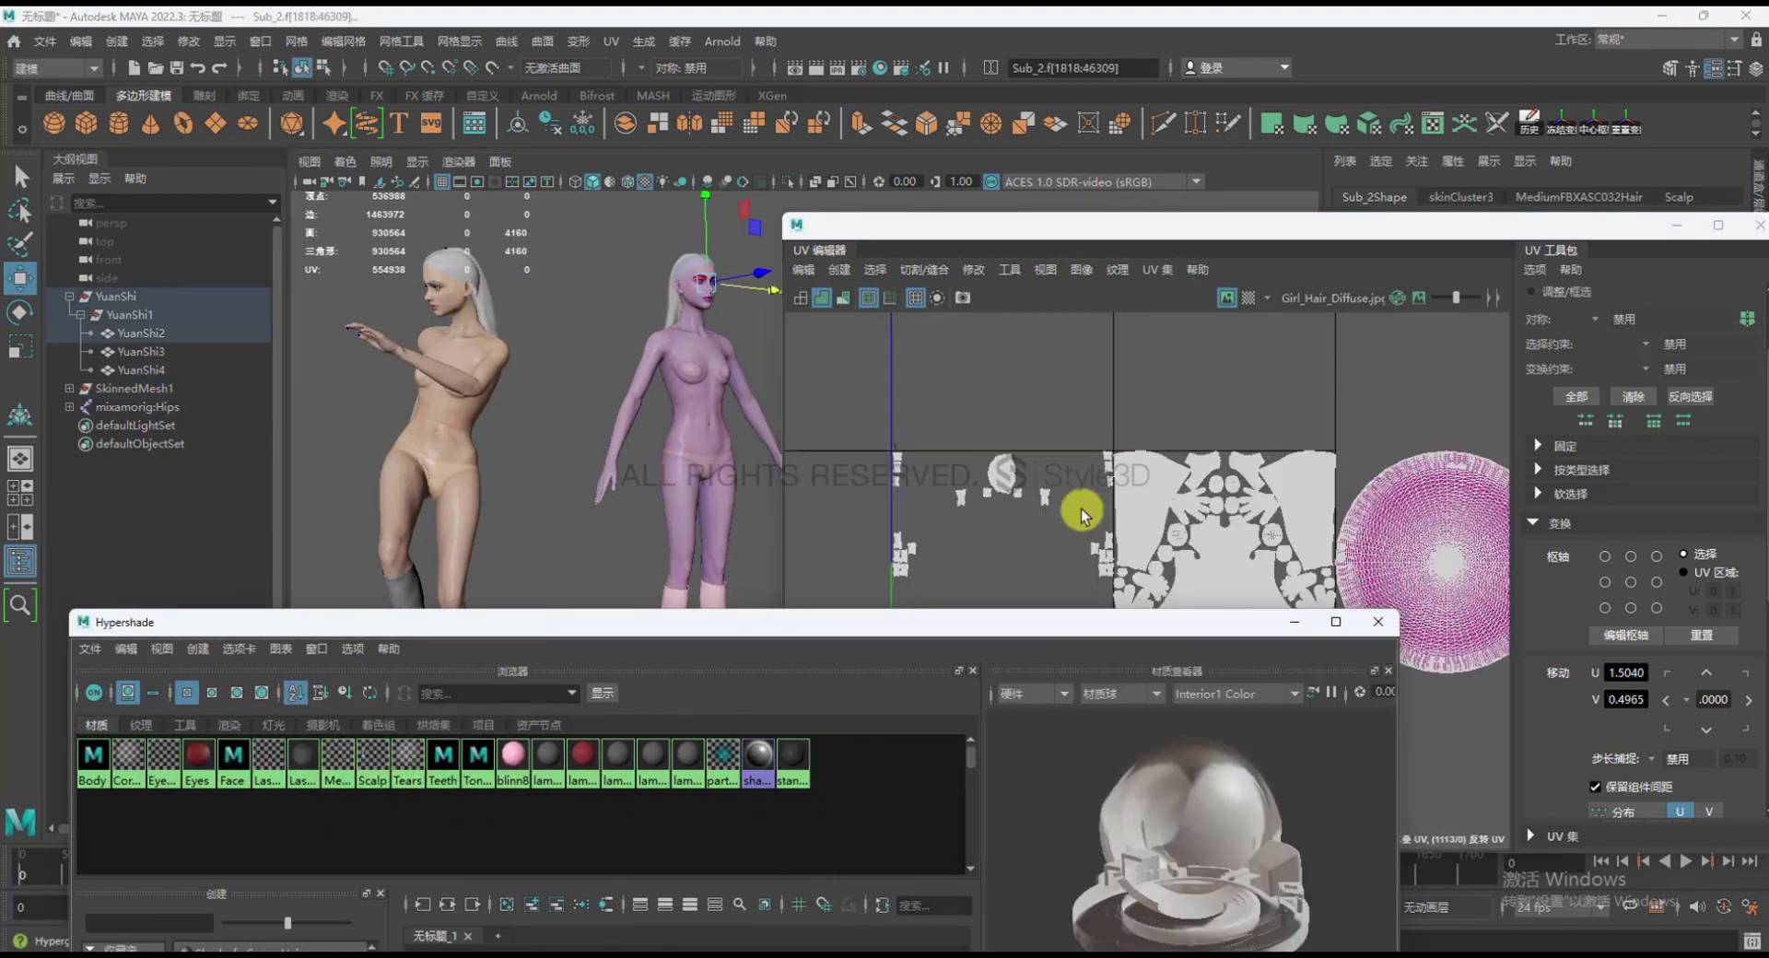
Assign the lash, Tears and remaining original materials to the matching parts of the animated model
left_click(411, 750)
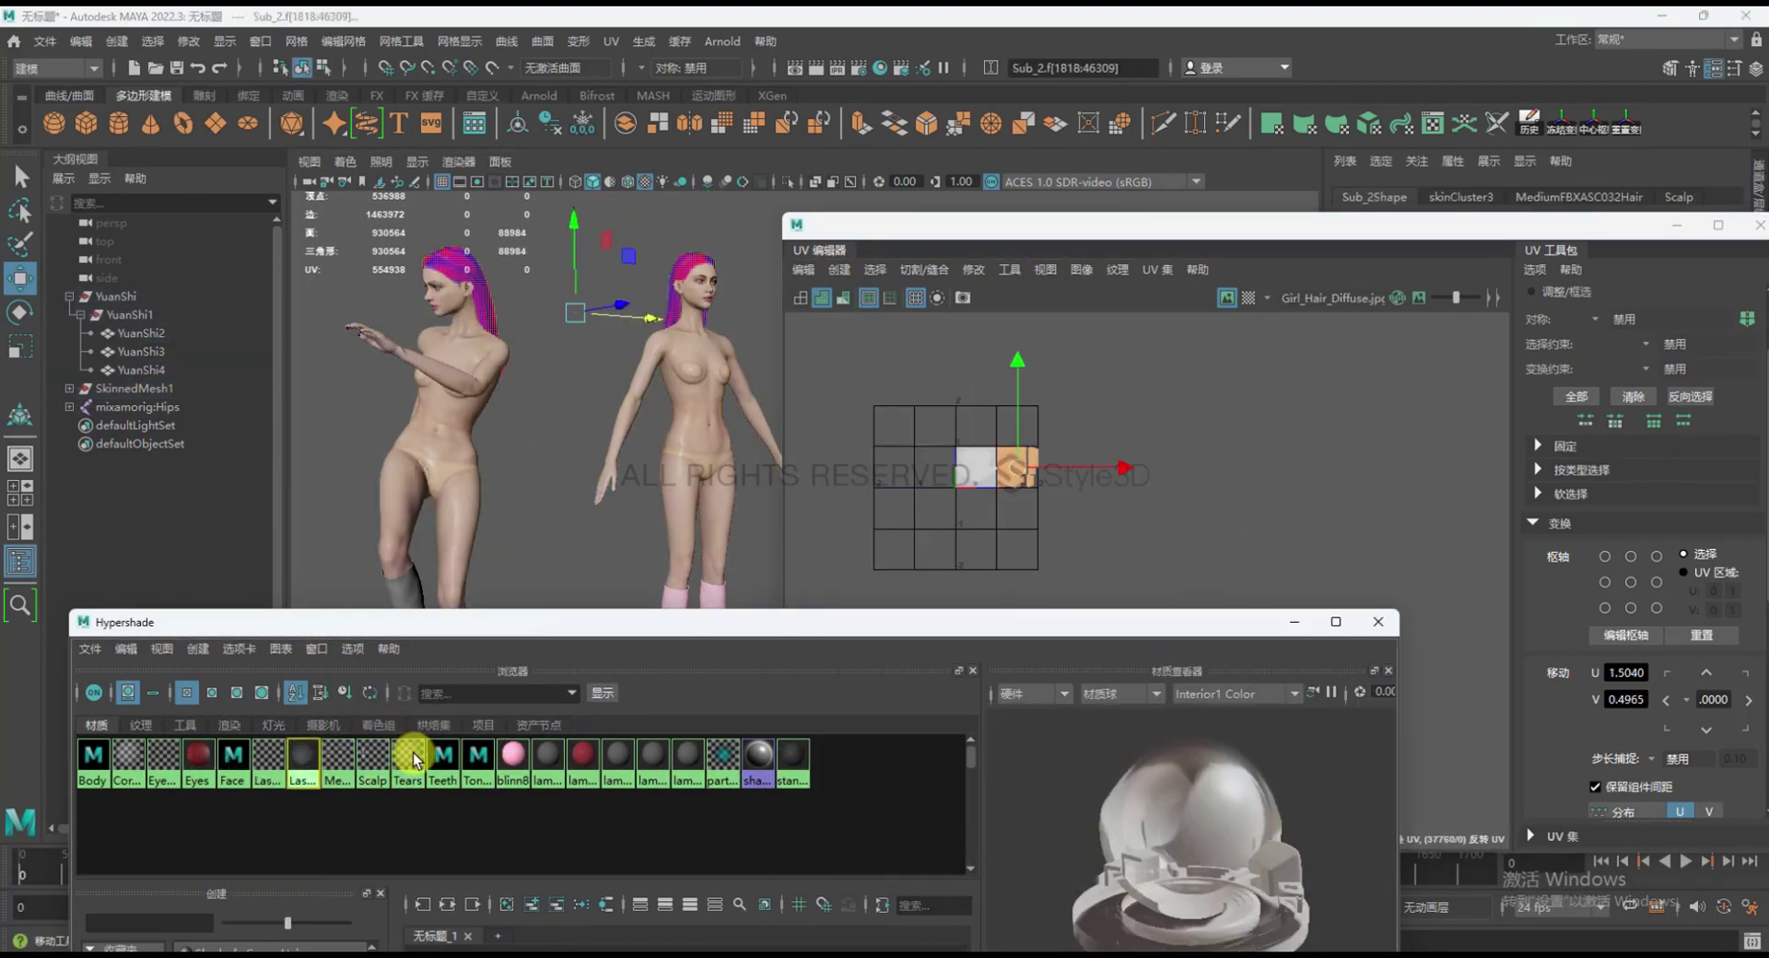
left_click(1034, 553)
left_click(498, 359)
left_click(454, 719)
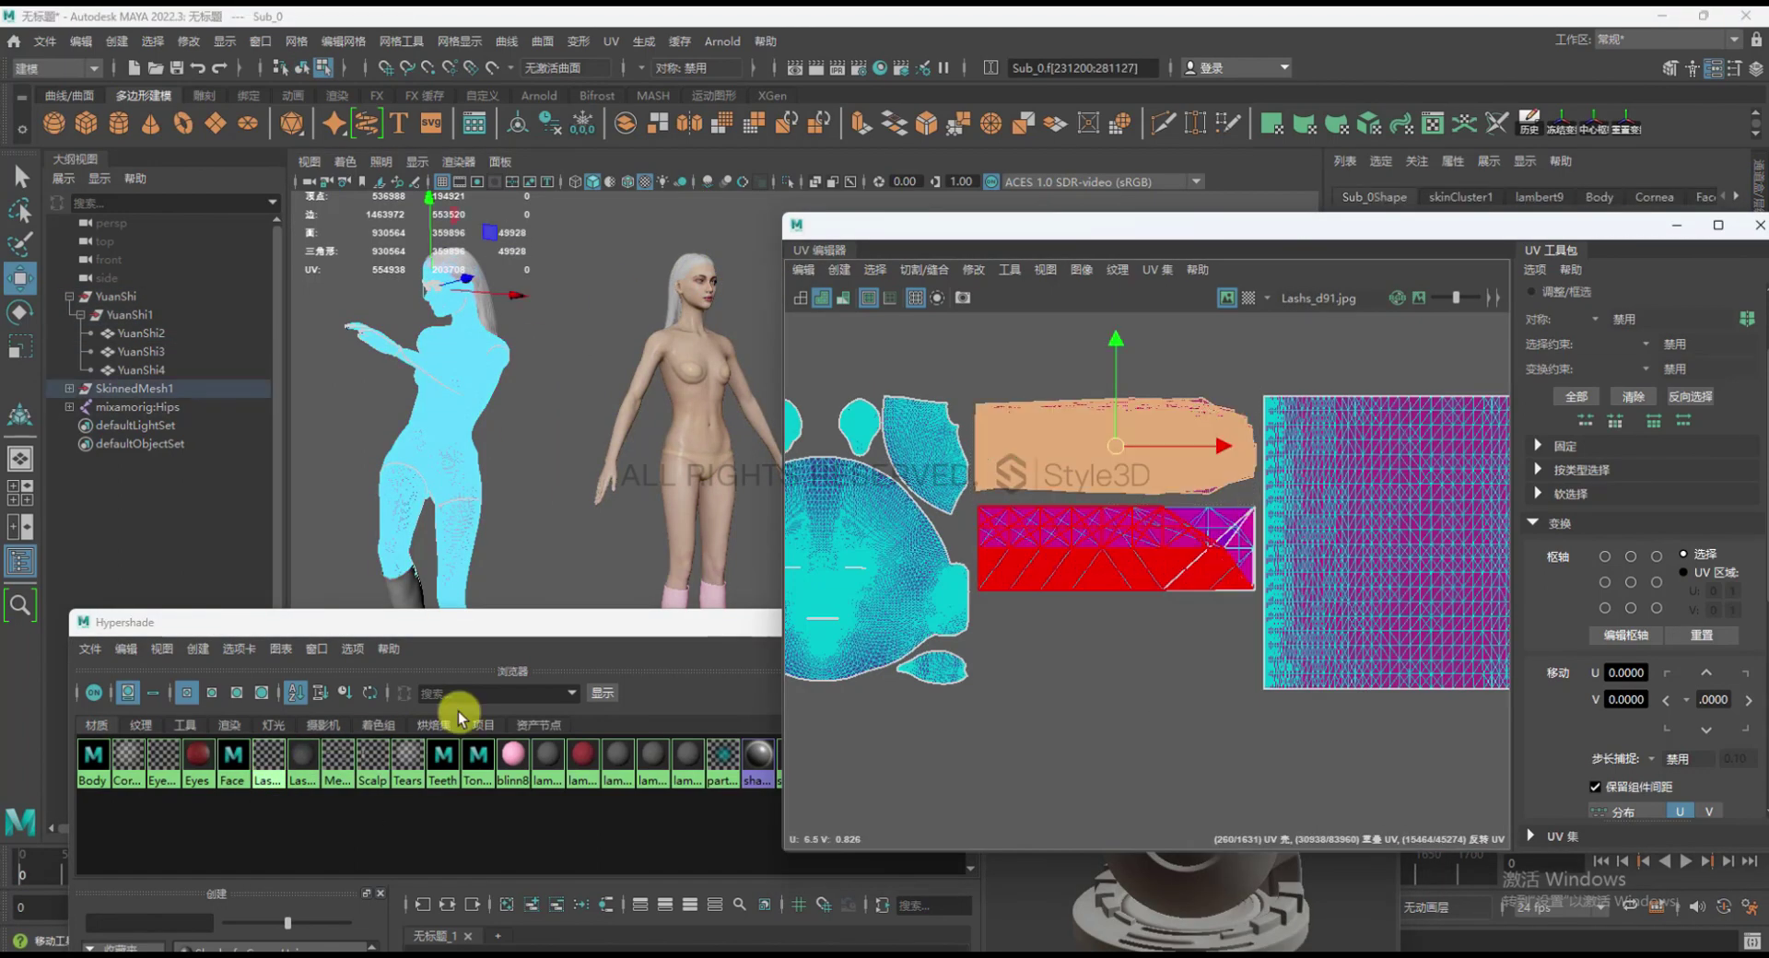
left_click(454, 593)
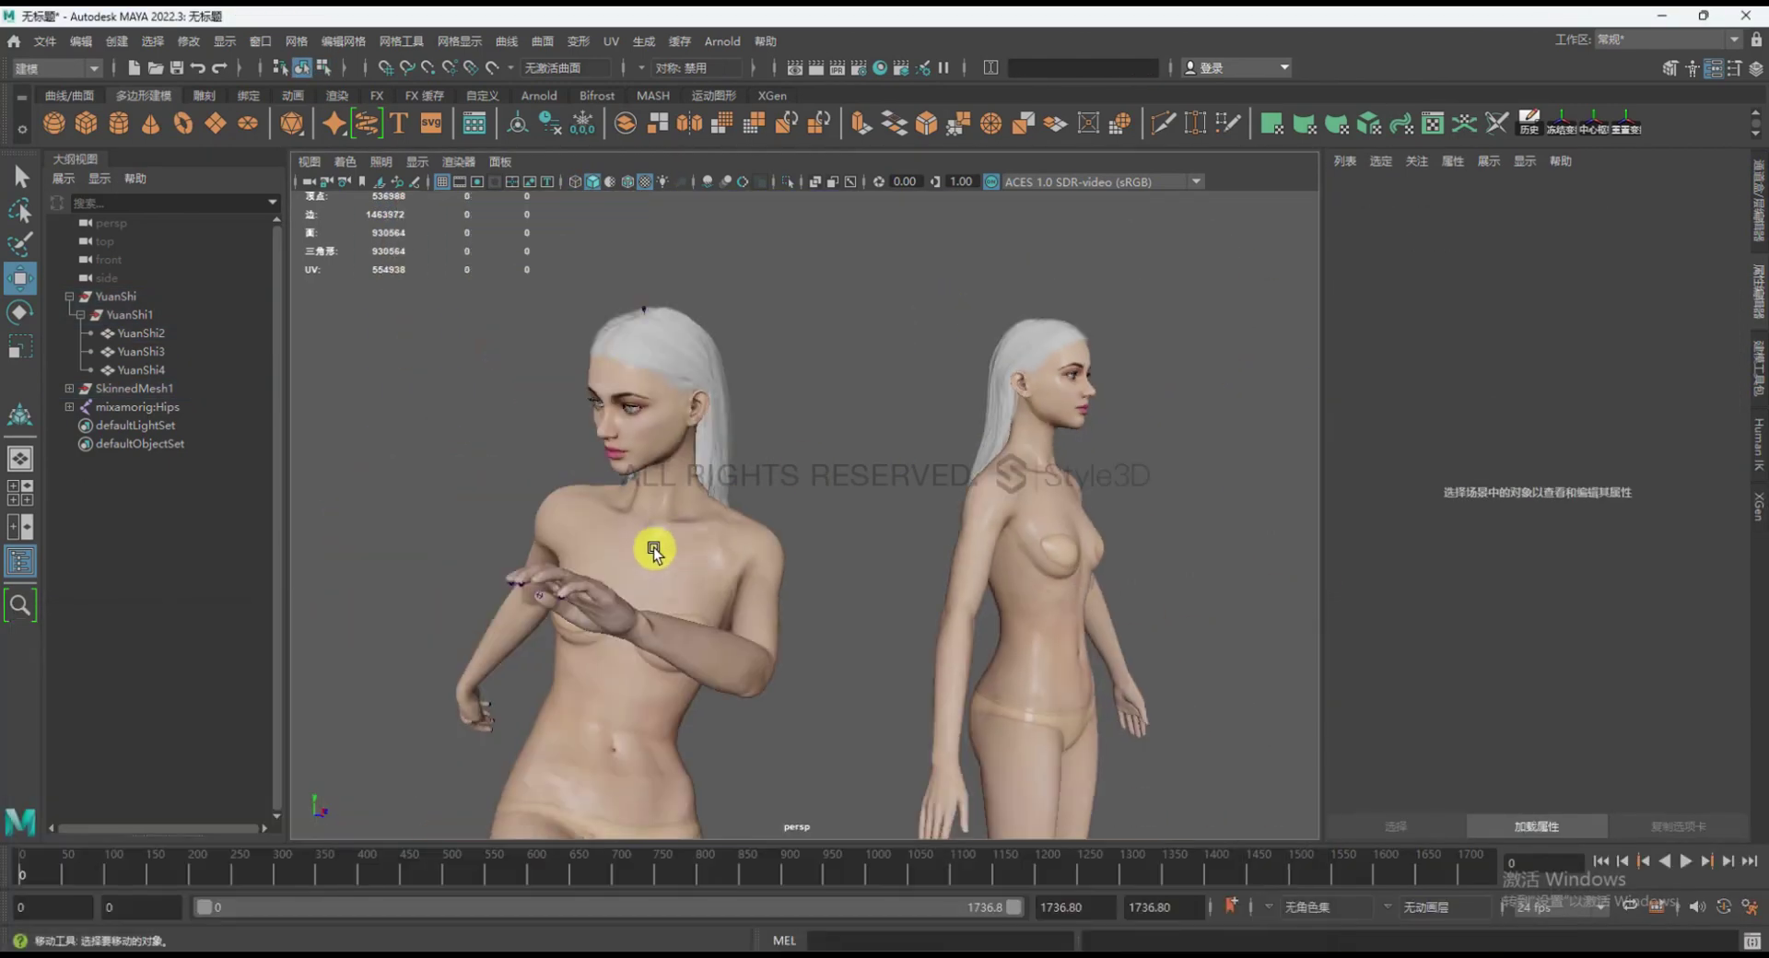
Inspect the textured animated model closely at the legs, boots, hips, face and hair, comparing it with the original avatar
left_click_drag(720, 507, 644, 505, "alt")
left_click(620, 505)
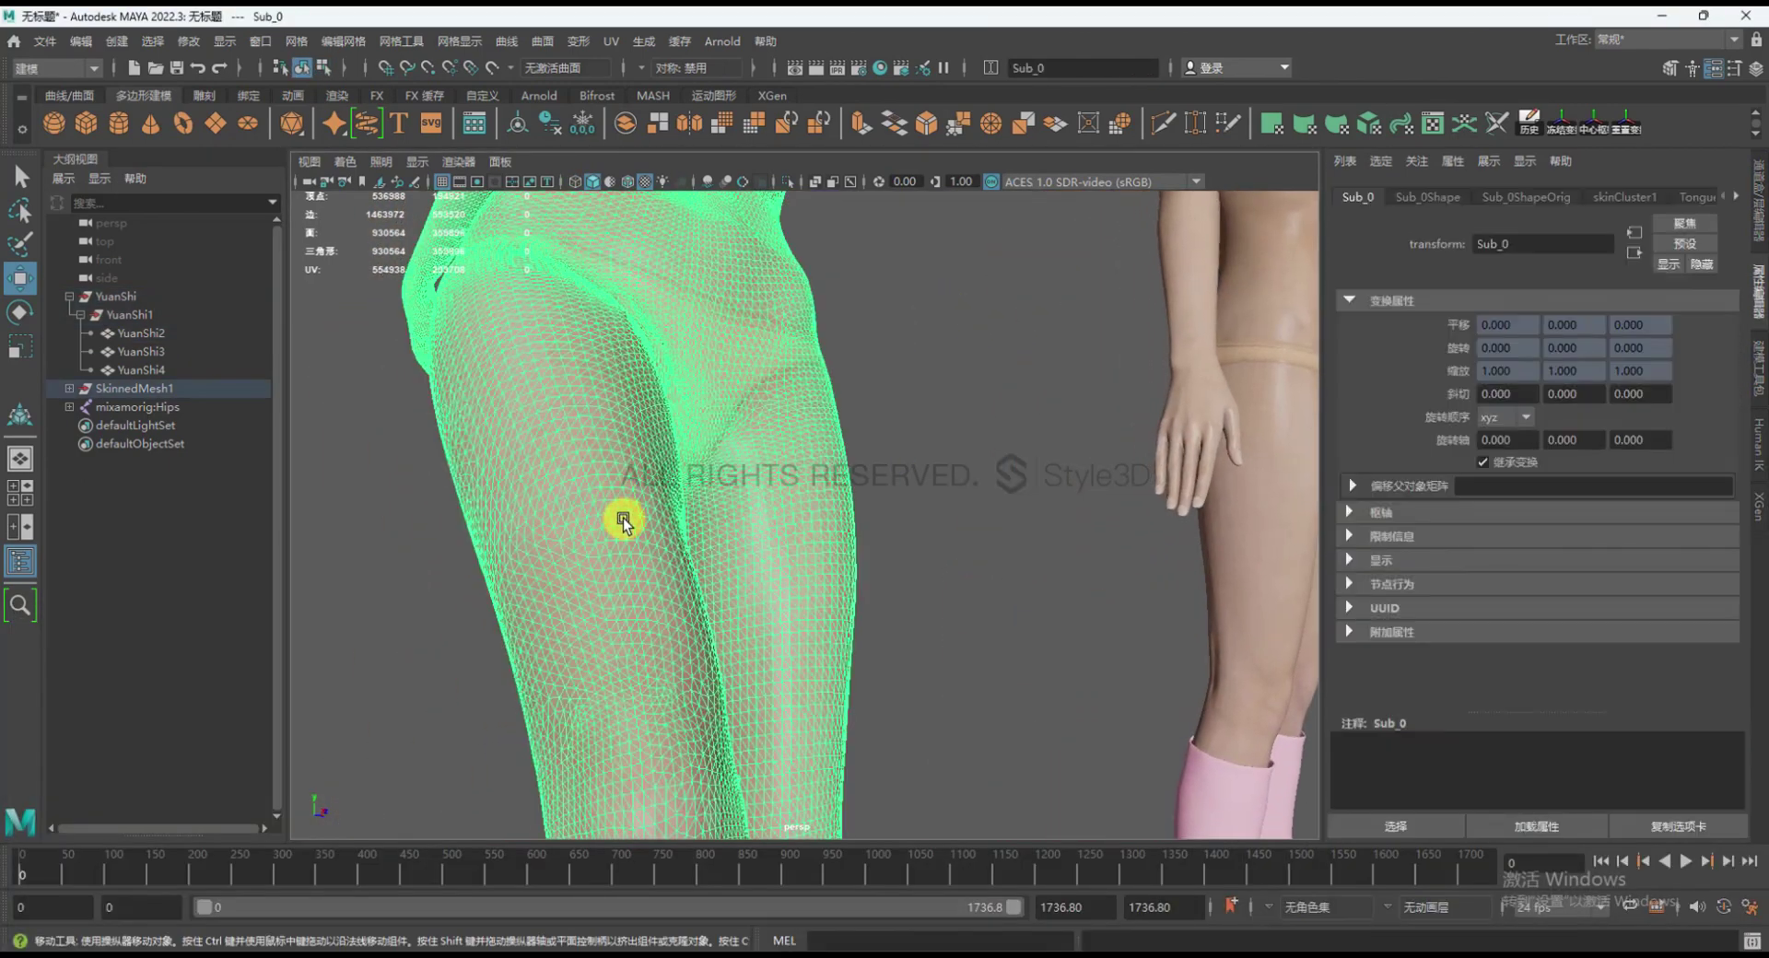
left_click(999, 497)
left_click(771, 505)
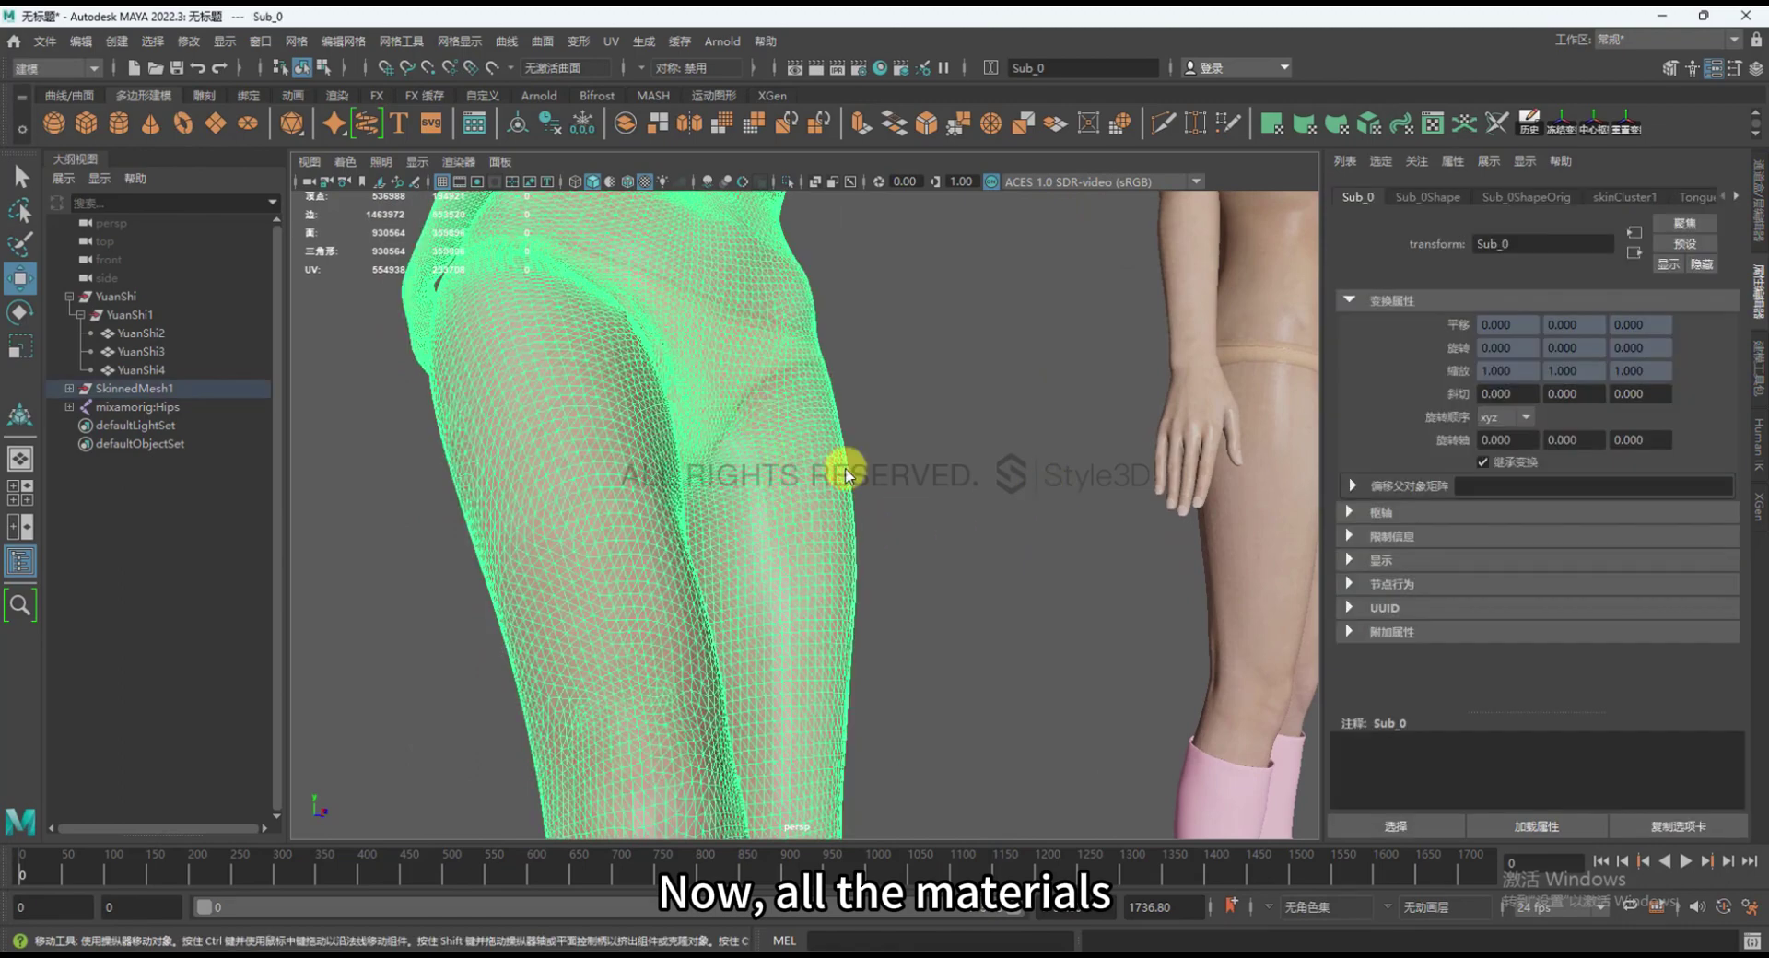
right_click_drag(848, 474, 1030, 343, "shift")
scroll(956, 418, "down", 5)
middle_click_drag(955, 418, 932, 347, "alt")
scroll(812, 642, "up", 8)
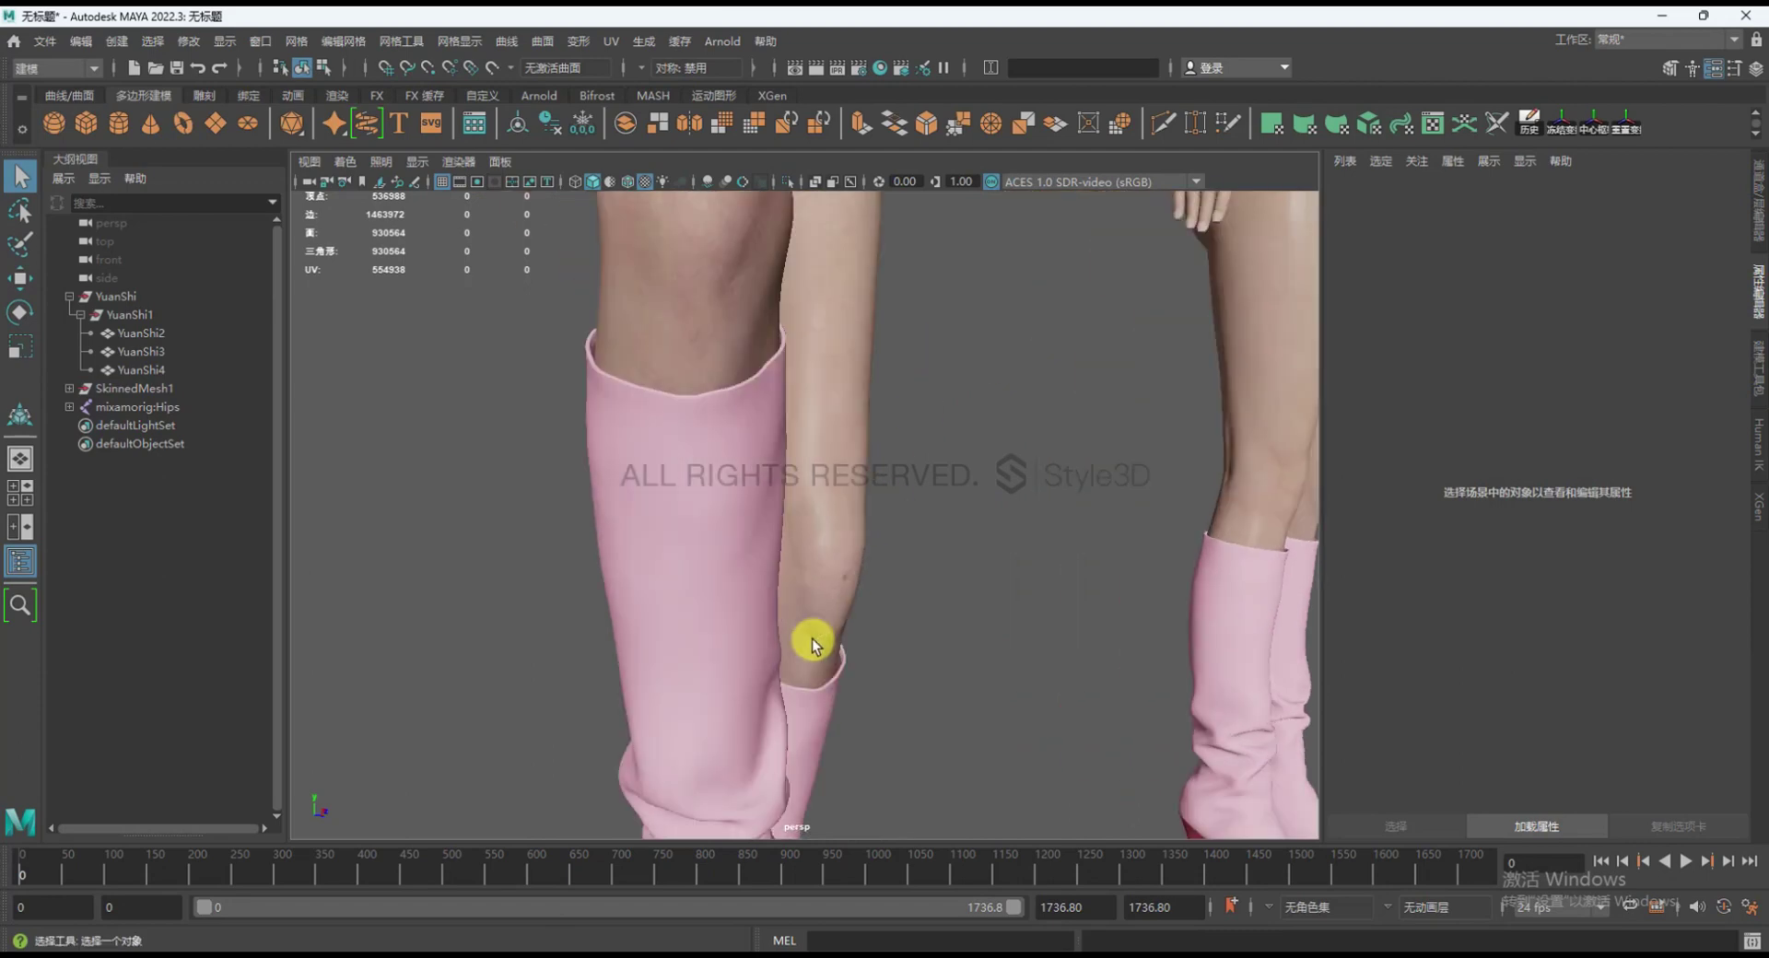
right_click_drag(813, 642, 832, 680, "alt")
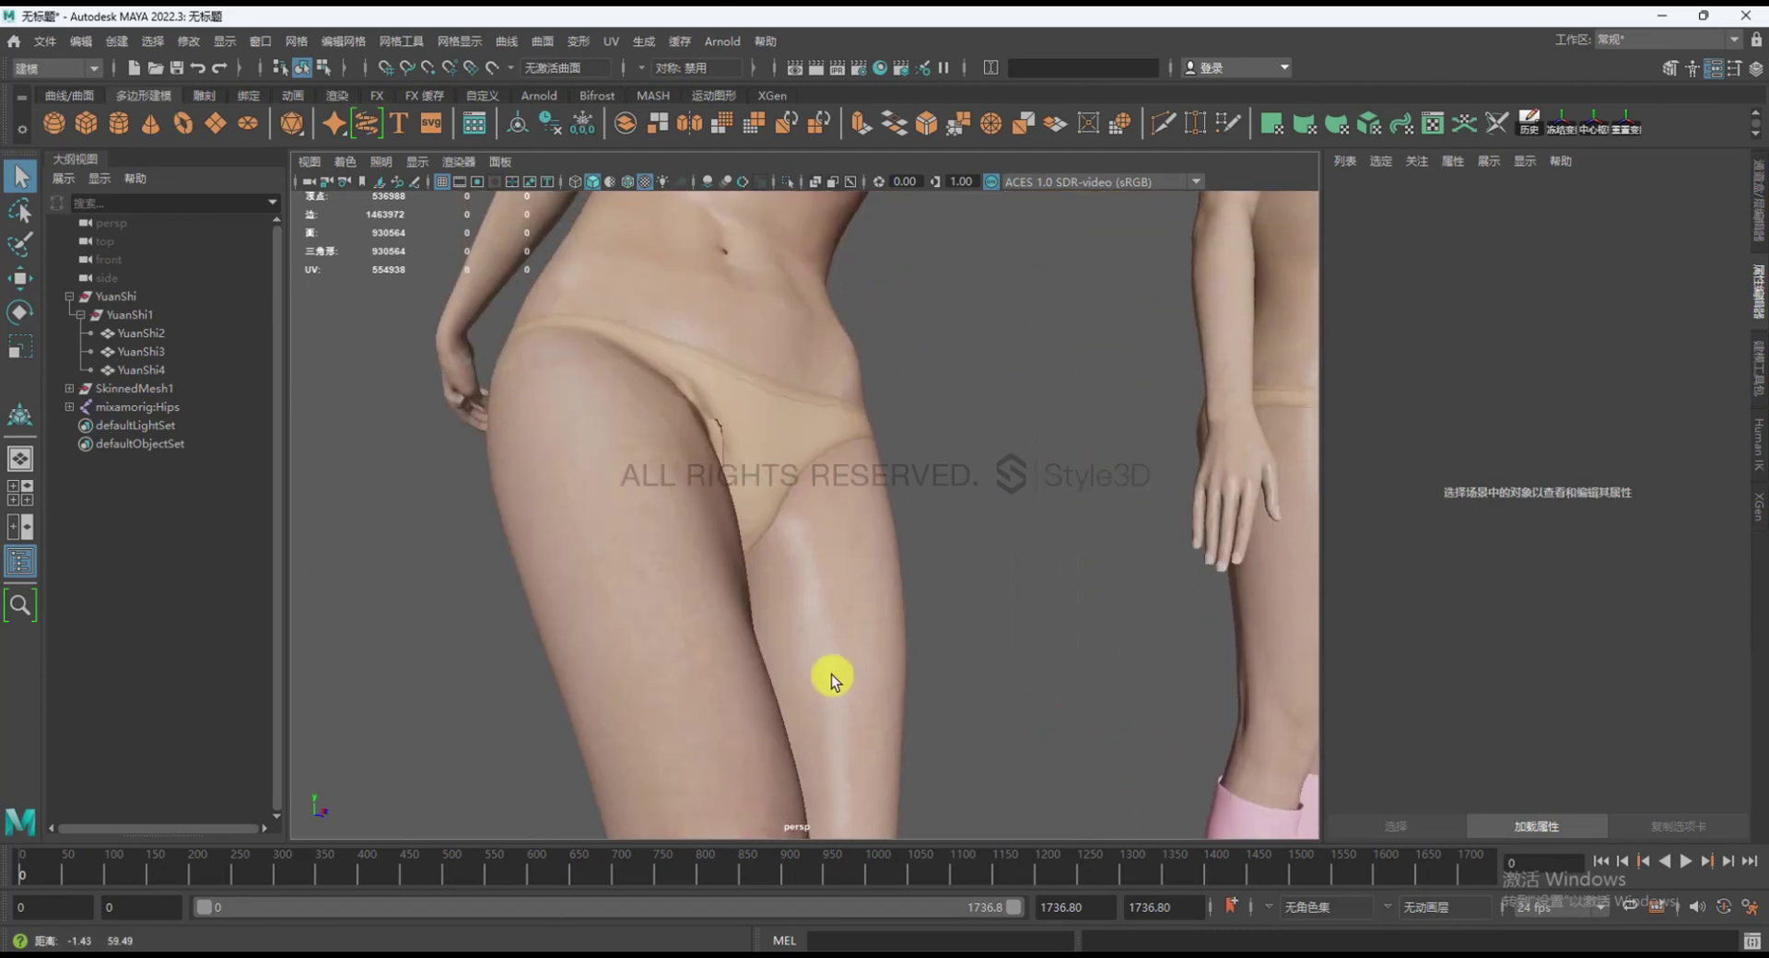
middle_click_drag(832, 679, 956, 442, "alt")
scroll(873, 617, "up", 6)
middle_click_drag(845, 627, 761, 544, "alt")
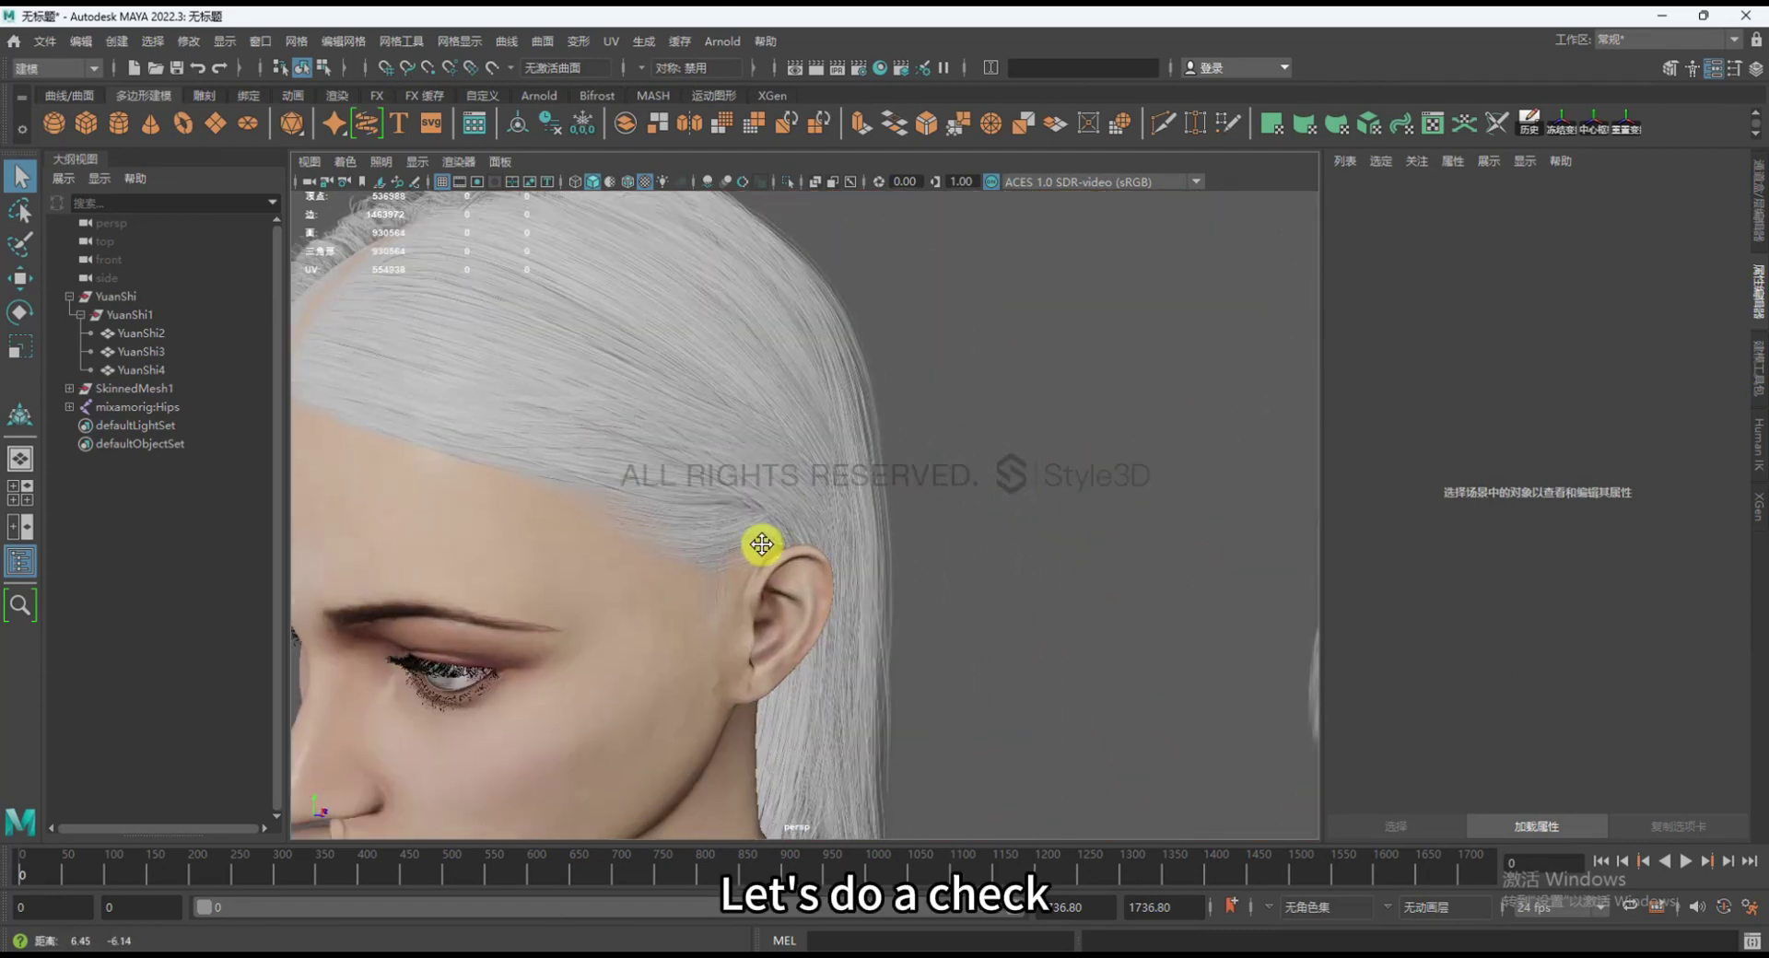
Check the animated hair mesh Sub_2 and the neck and shoulder surface in untextured shaded display
left_click(750, 593)
key("5")
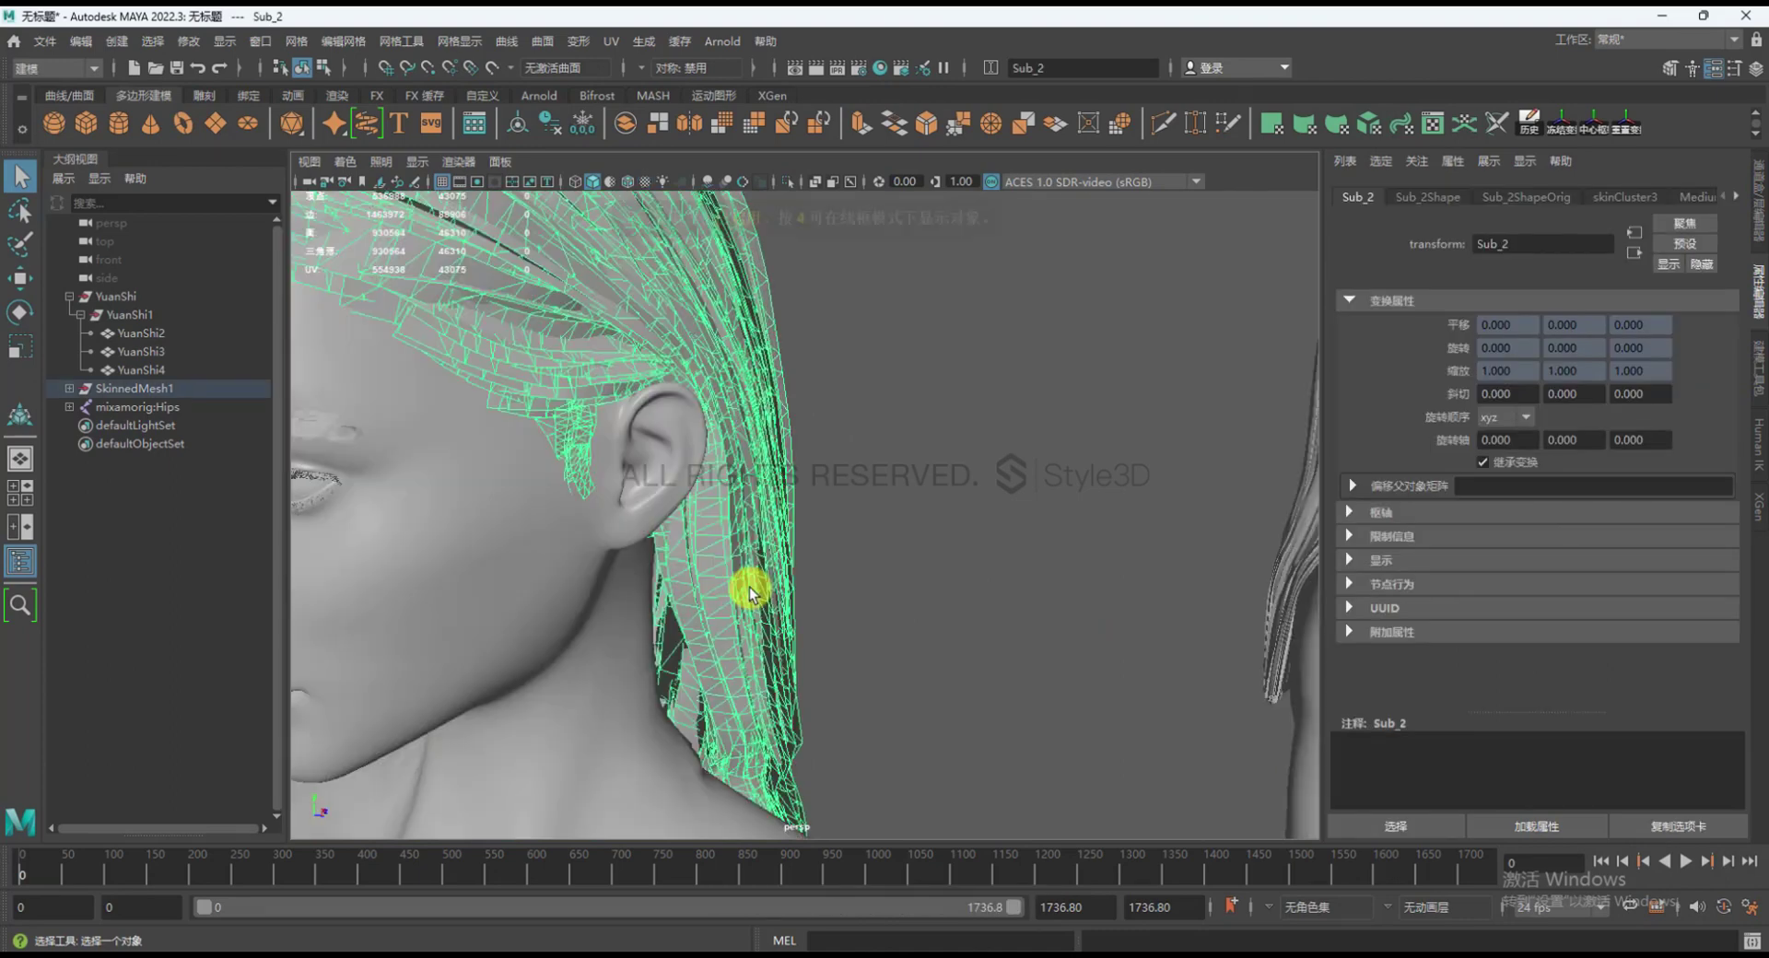
left_click(905, 584)
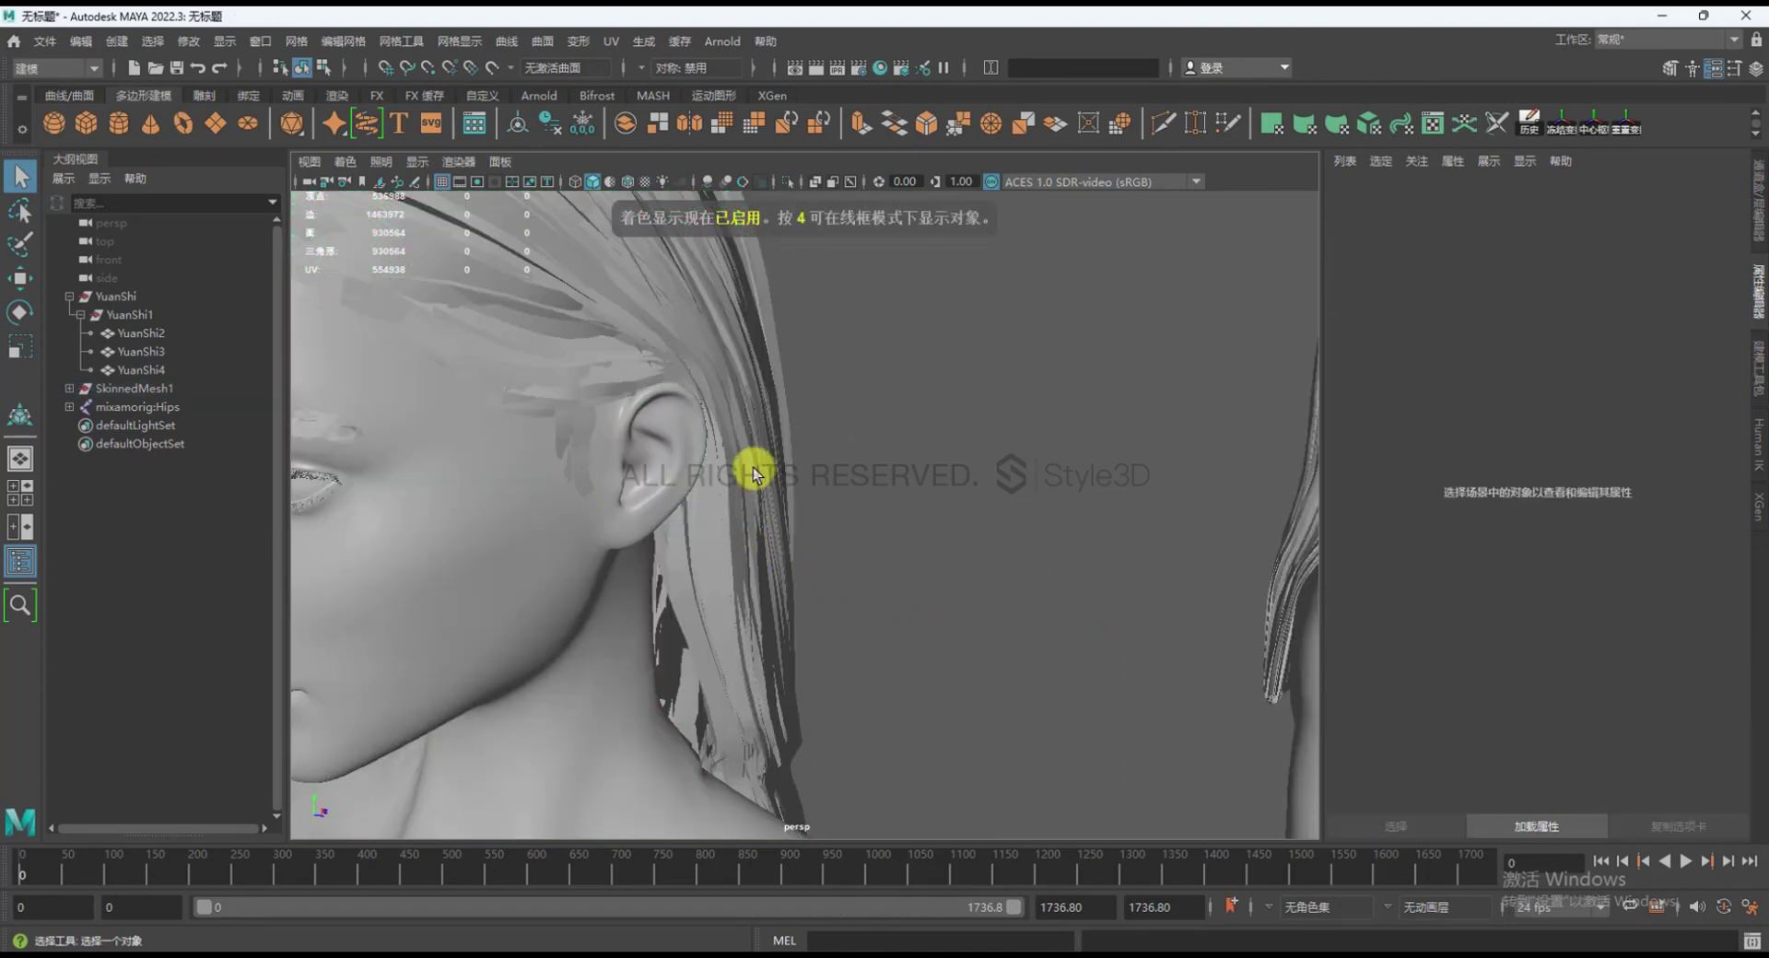
middle_click_drag(711, 664, 806, 473, "alt")
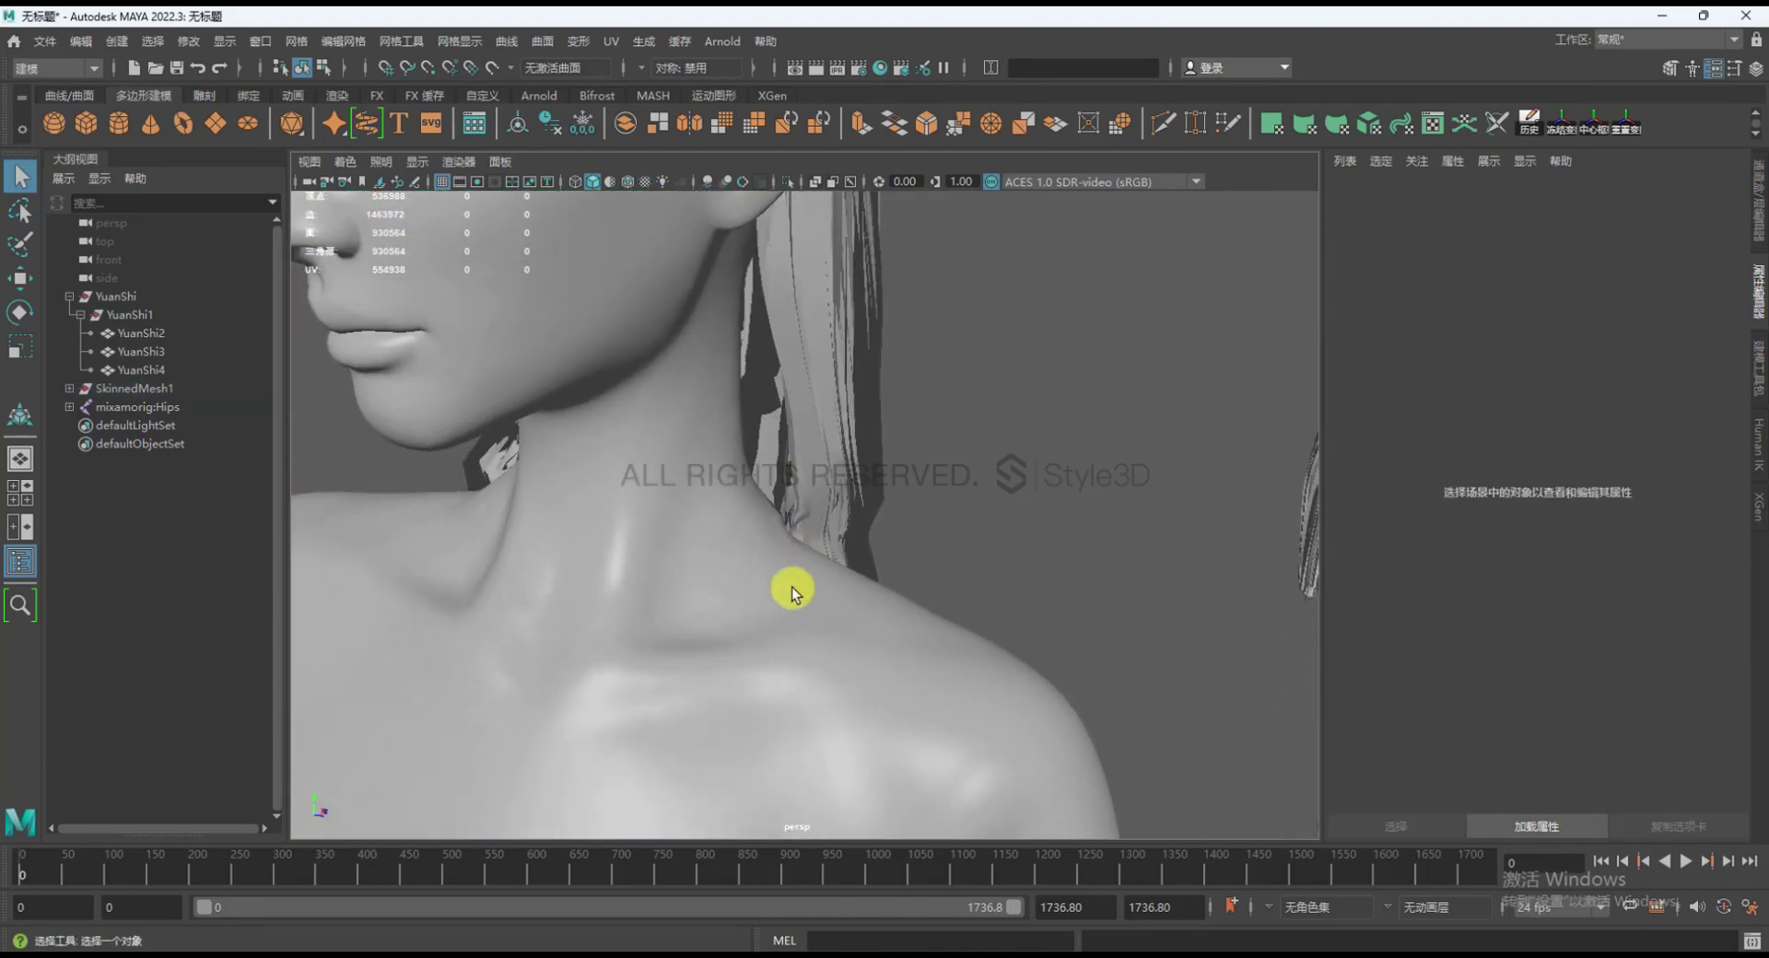
Restore textured display and delete the original avatar group YuanShi from the scene
middle_click_drag(792, 590, 858, 610, "alt")
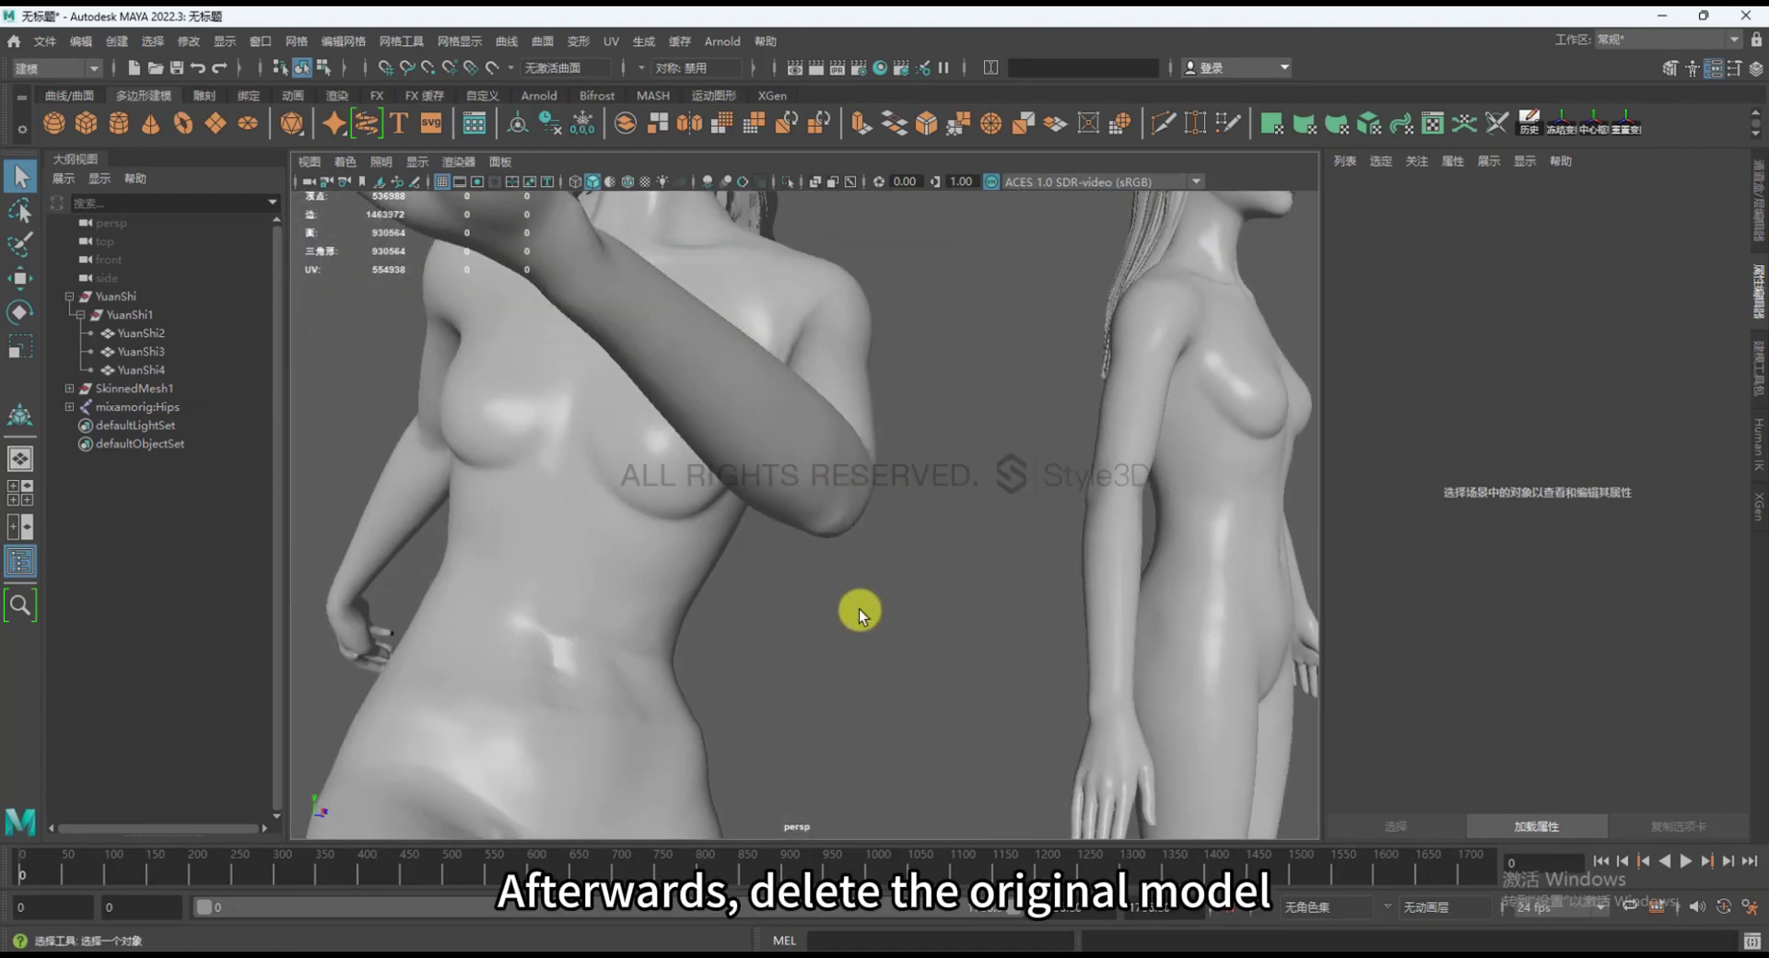
key("6")
right_click_drag(881, 520, 821, 544, "alt")
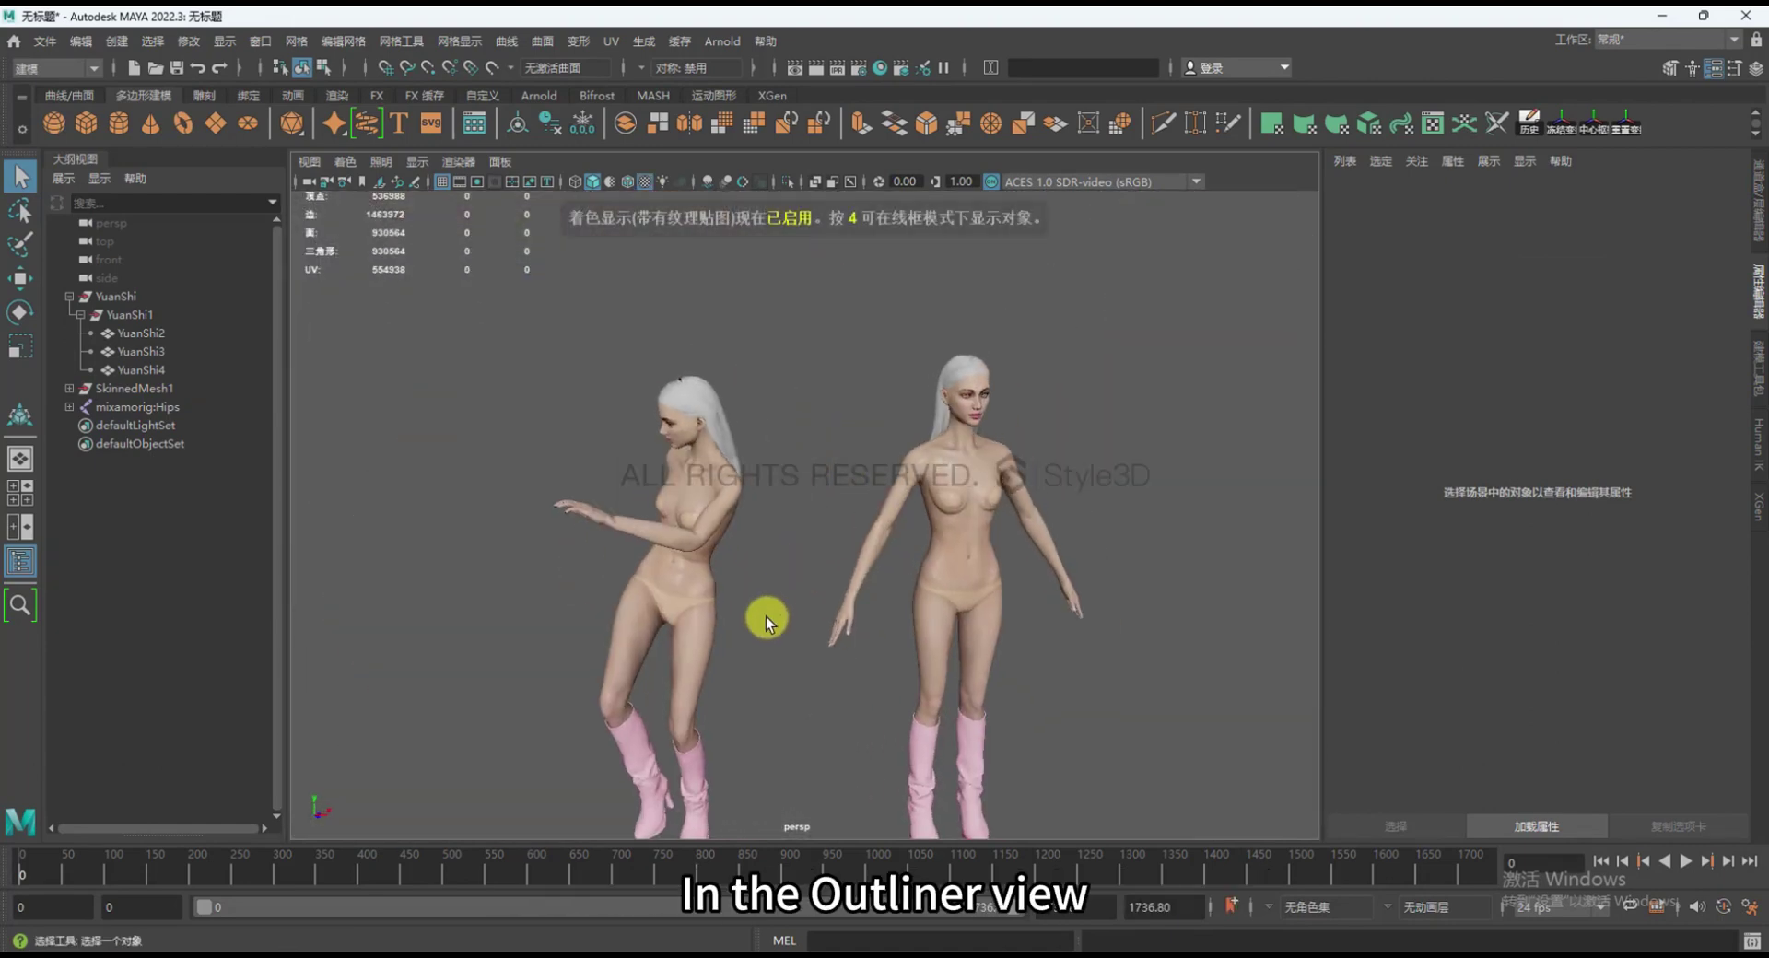
middle_click_drag(766, 616, 723, 579, "alt")
left_click(120, 296)
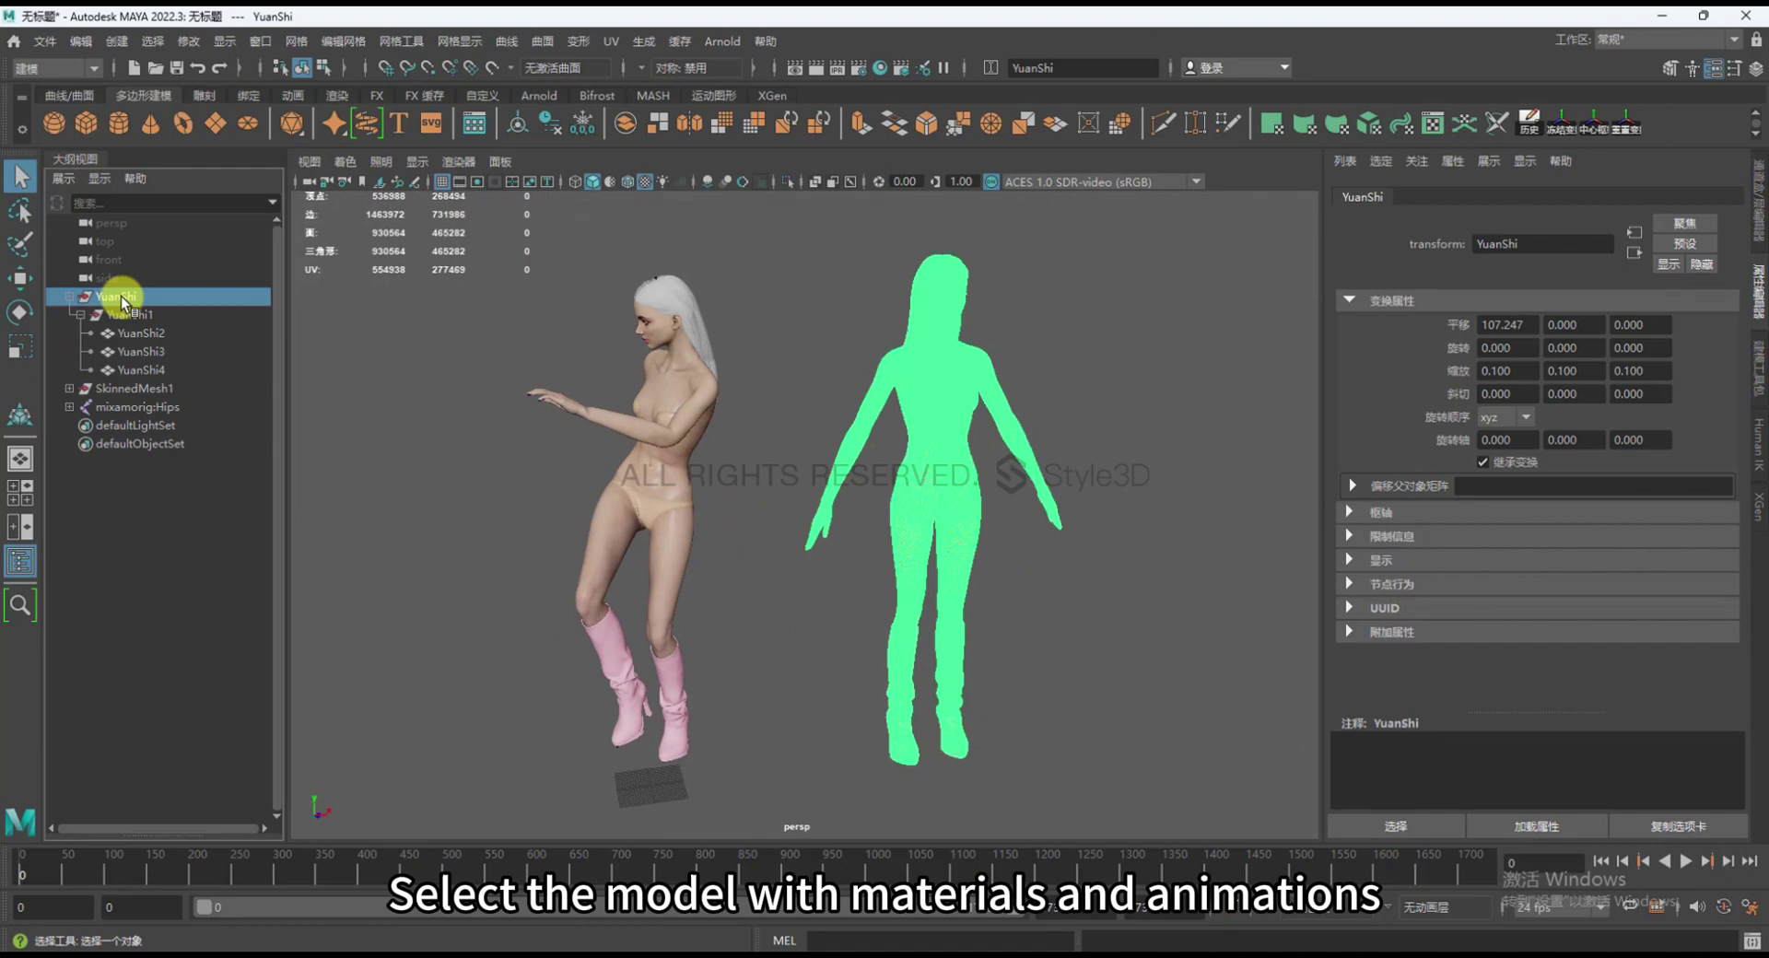
key("Delete")
Set up an FBX export of SkinnedMesh1 and mixamorig:Hips, targeting the existing Samba Dancing.fbx in the Desktop\Human folder
left_click(153, 296)
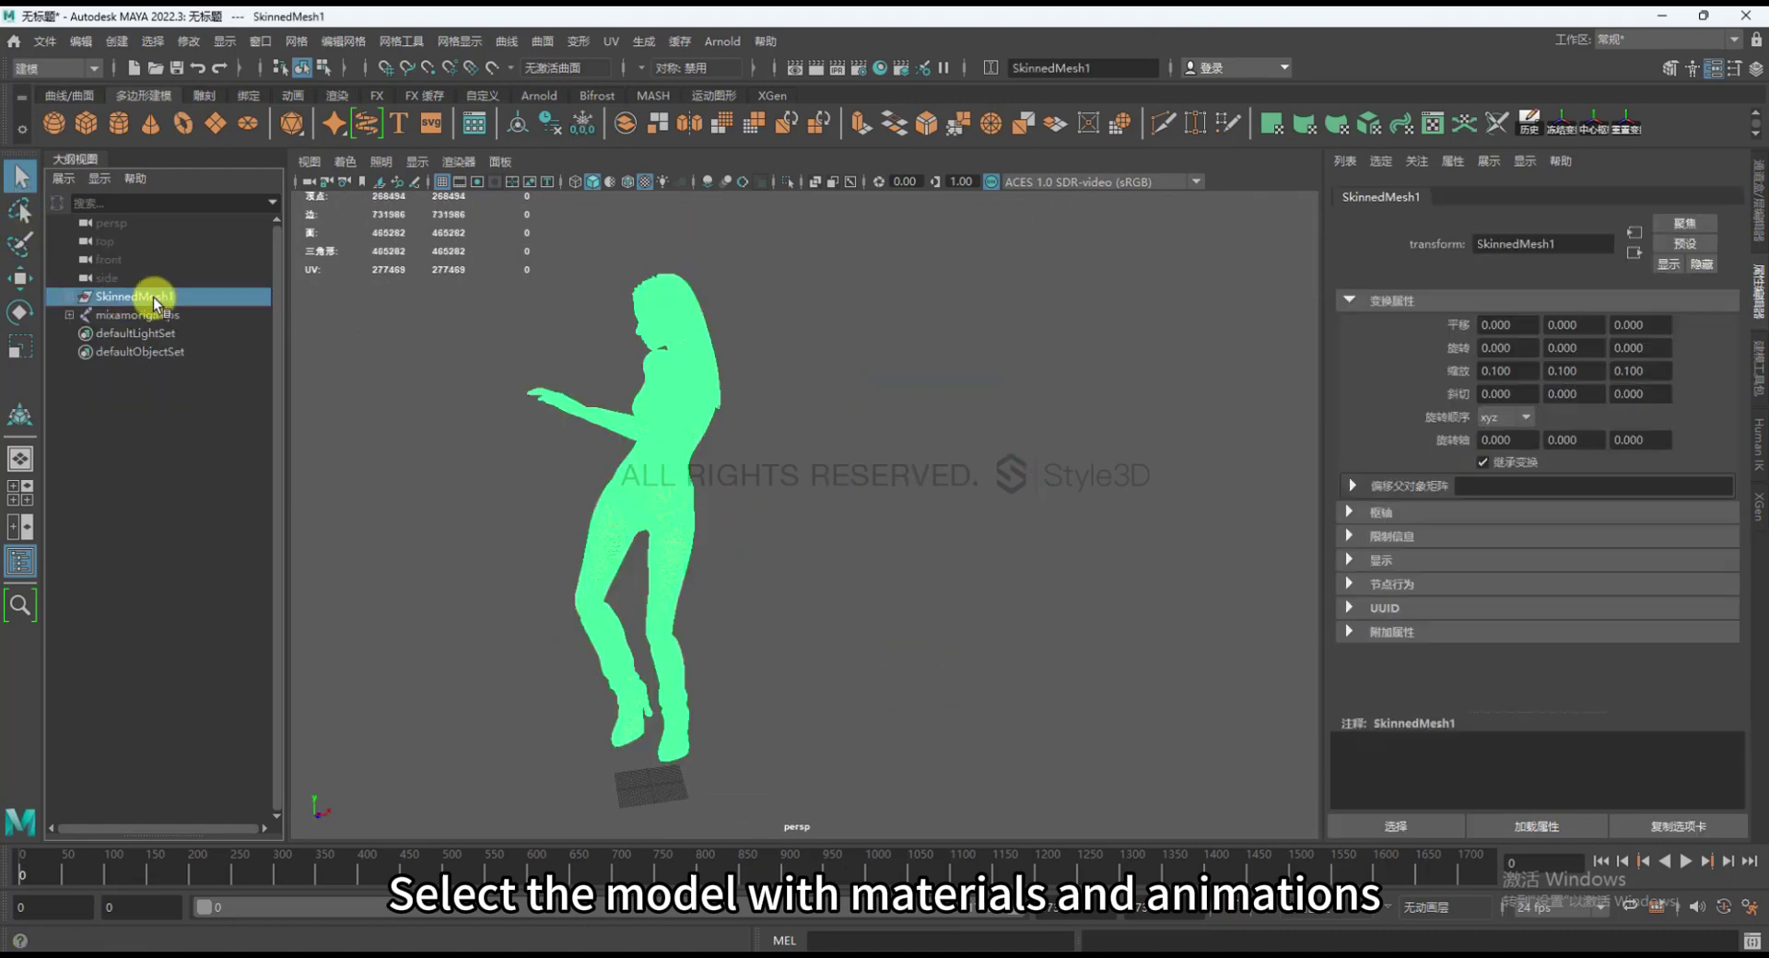
left_click(143, 314, "ctrl")
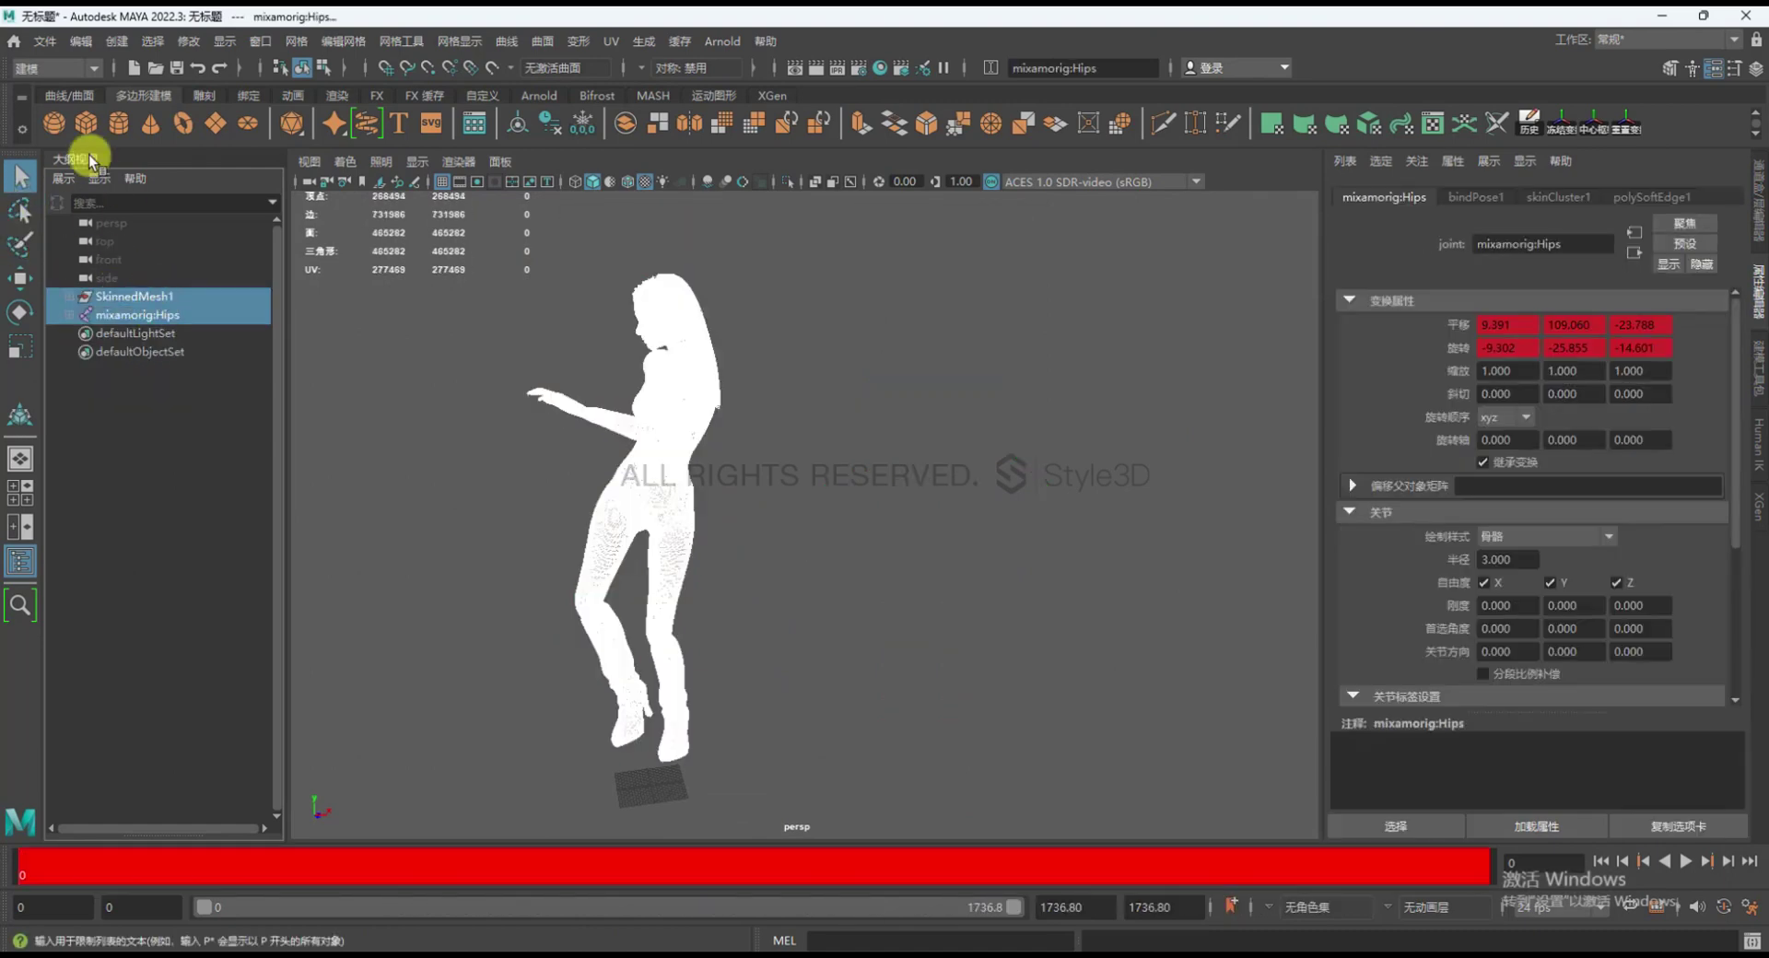
left_click(45, 40)
left_click(105, 297)
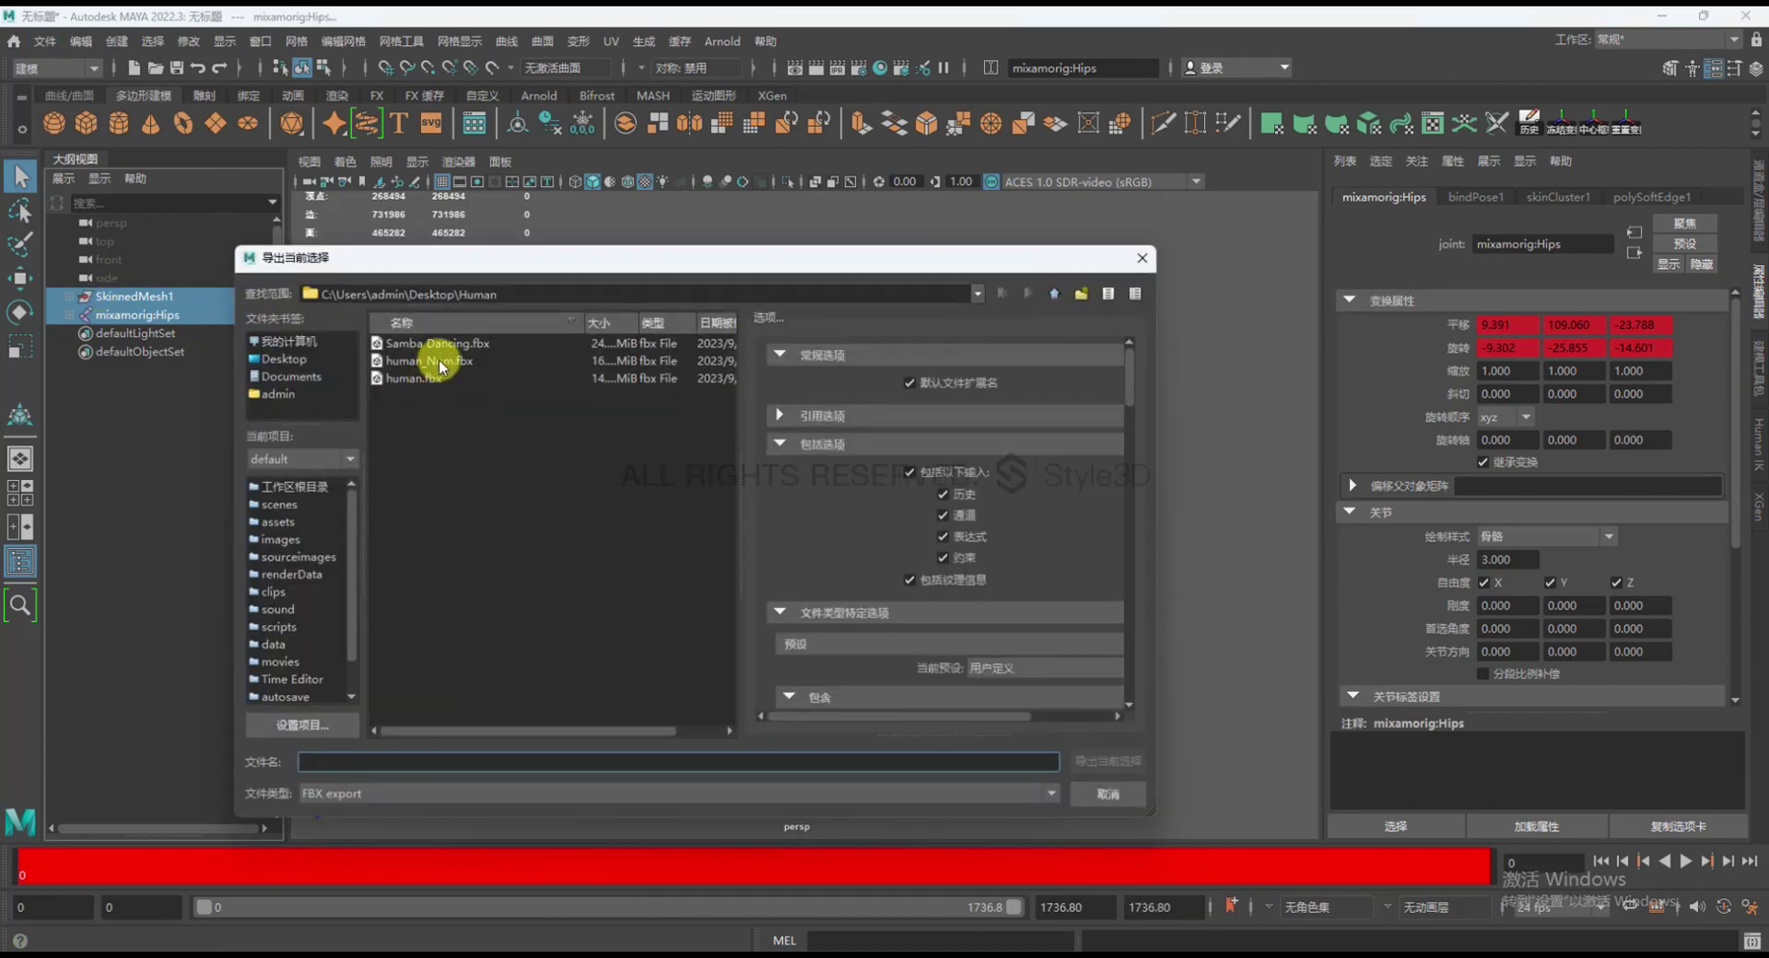
left_click(448, 348)
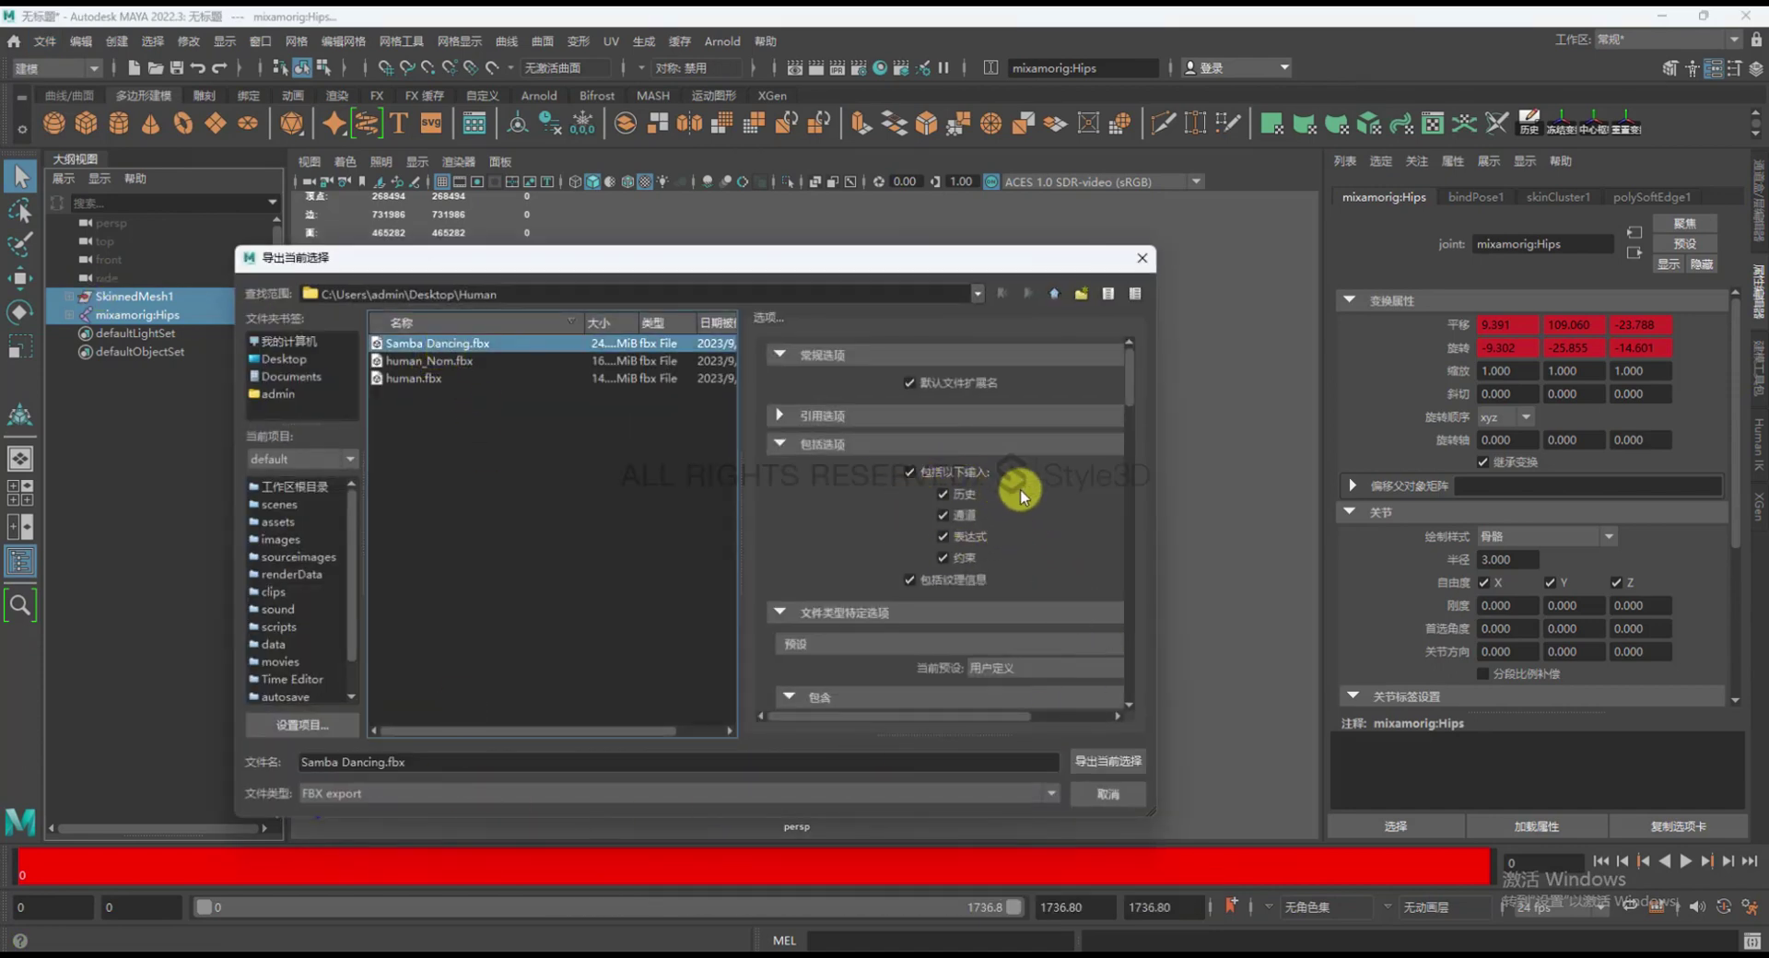
Review the animation, baking, deformed model and embedded media export options, and export the selection, overwriting Samba Dancing.fbx
scroll(1019, 488, "down", 5)
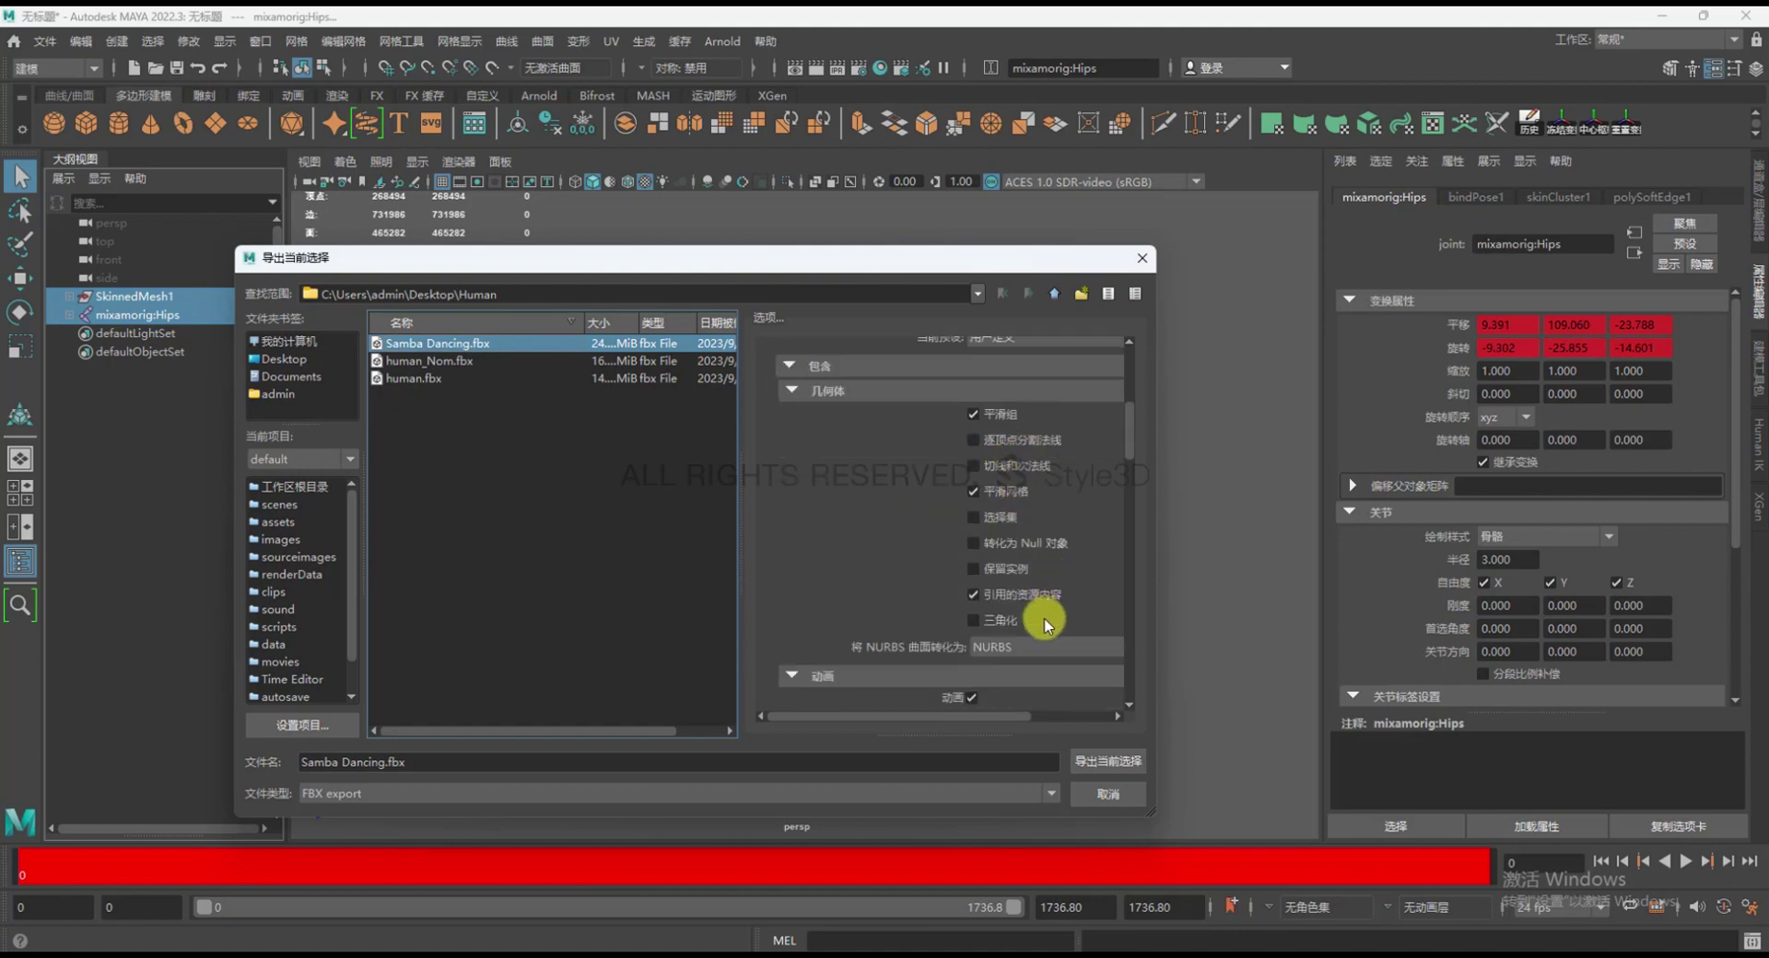
scroll(1046, 613, "down", 5)
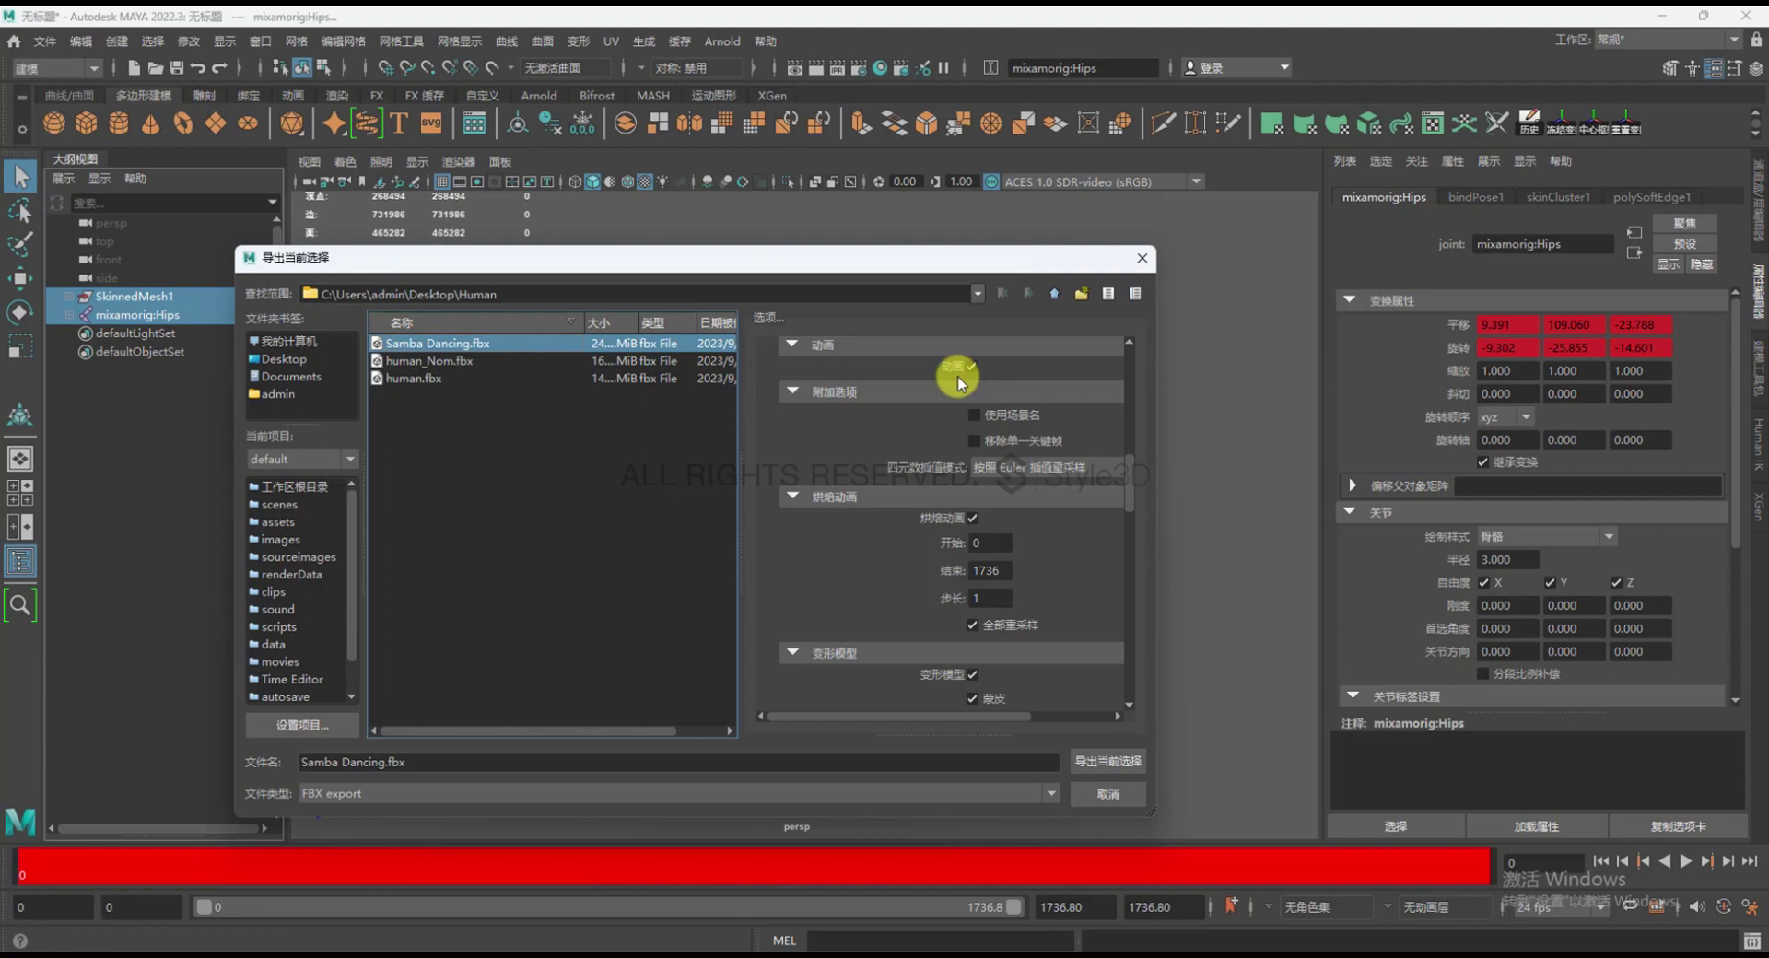
scroll(1087, 472, "down", 1)
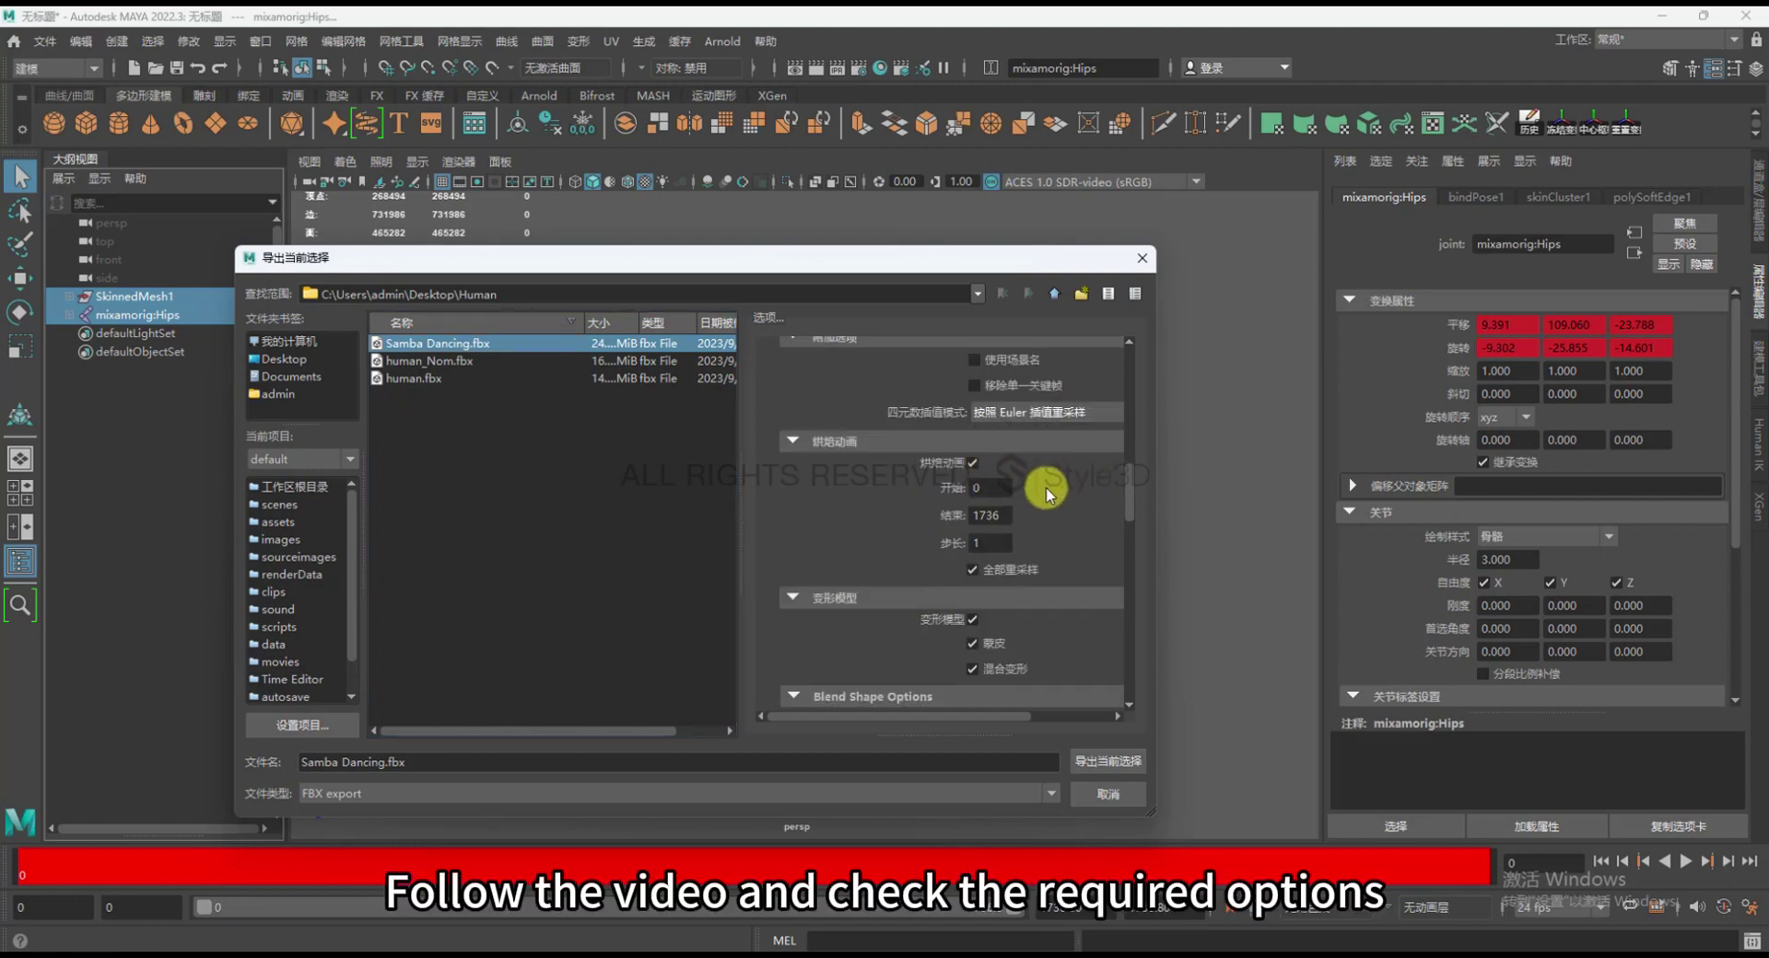
scroll(1060, 516, "down", 4)
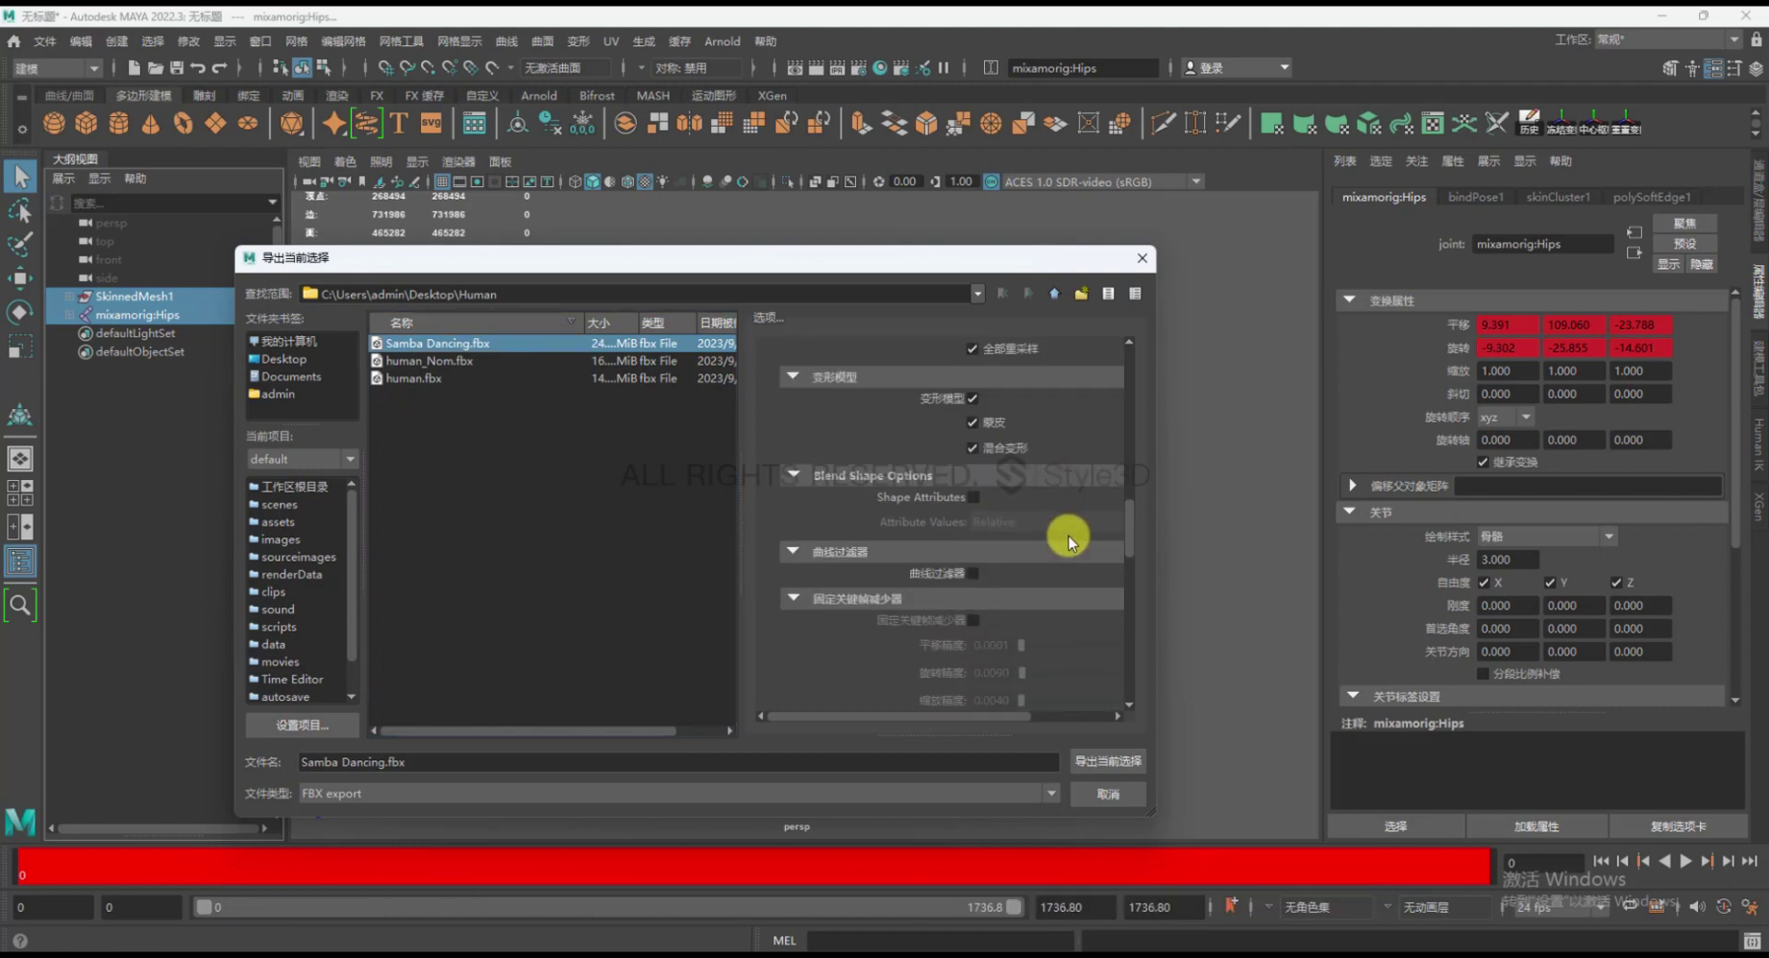
scroll(1069, 536, "down", 8)
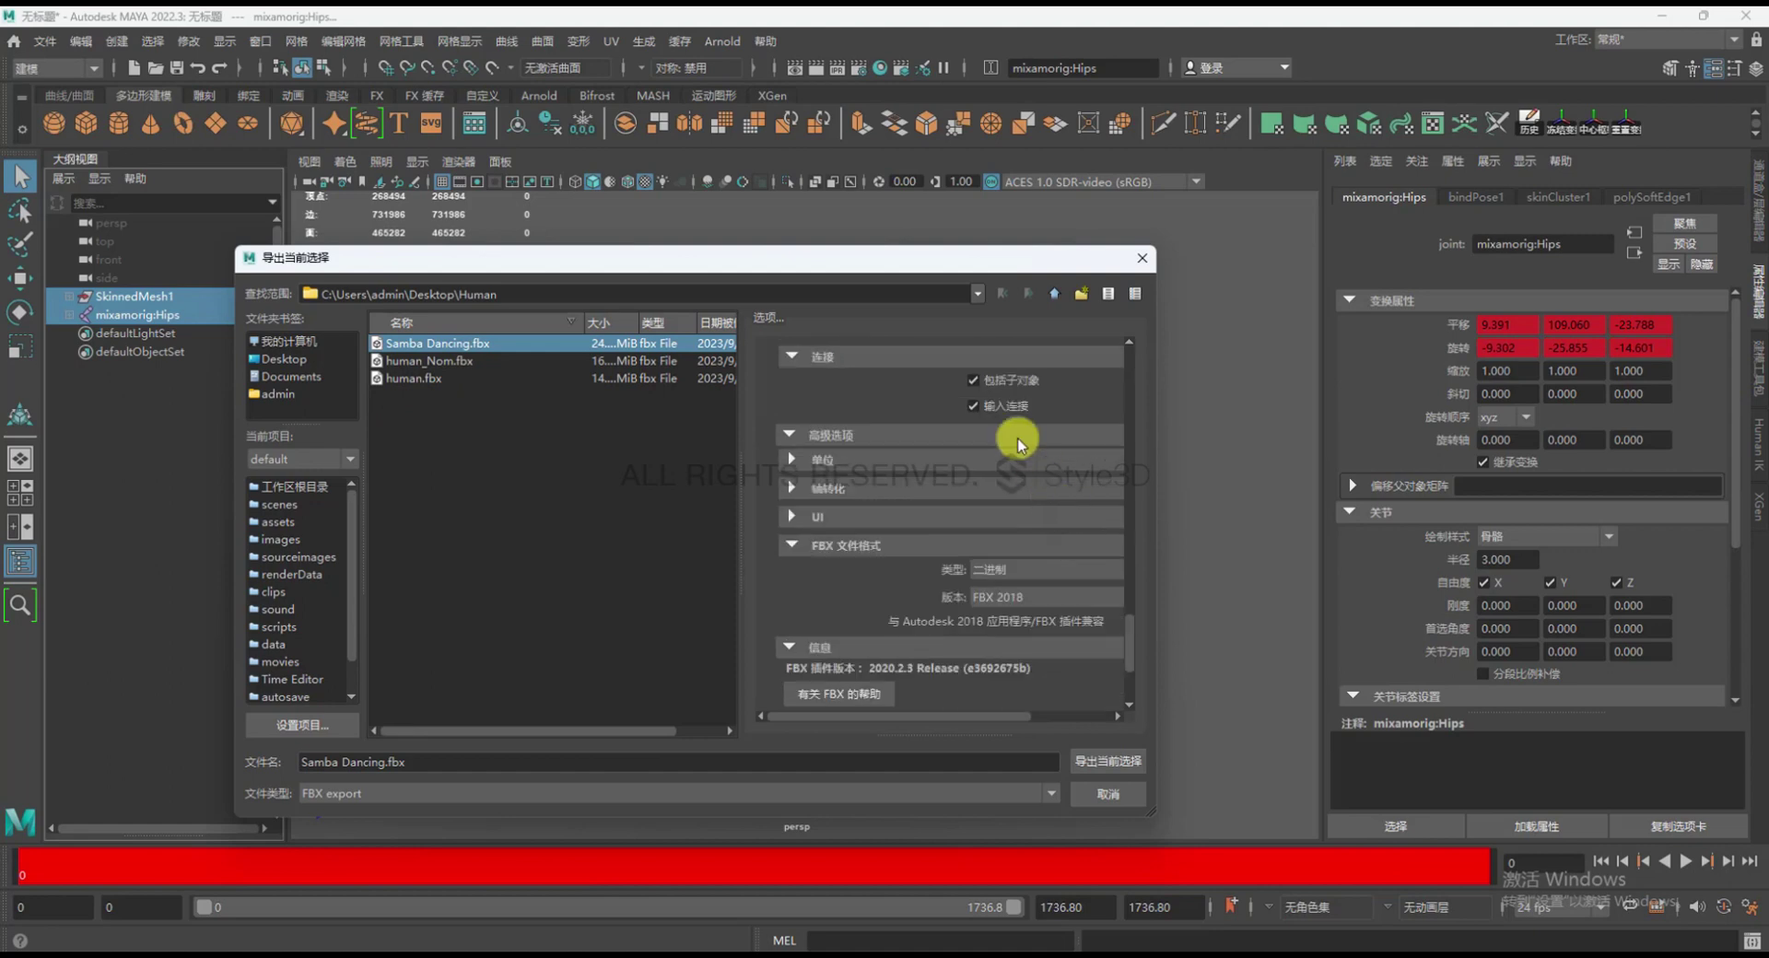
scroll(1018, 429, "up", 2)
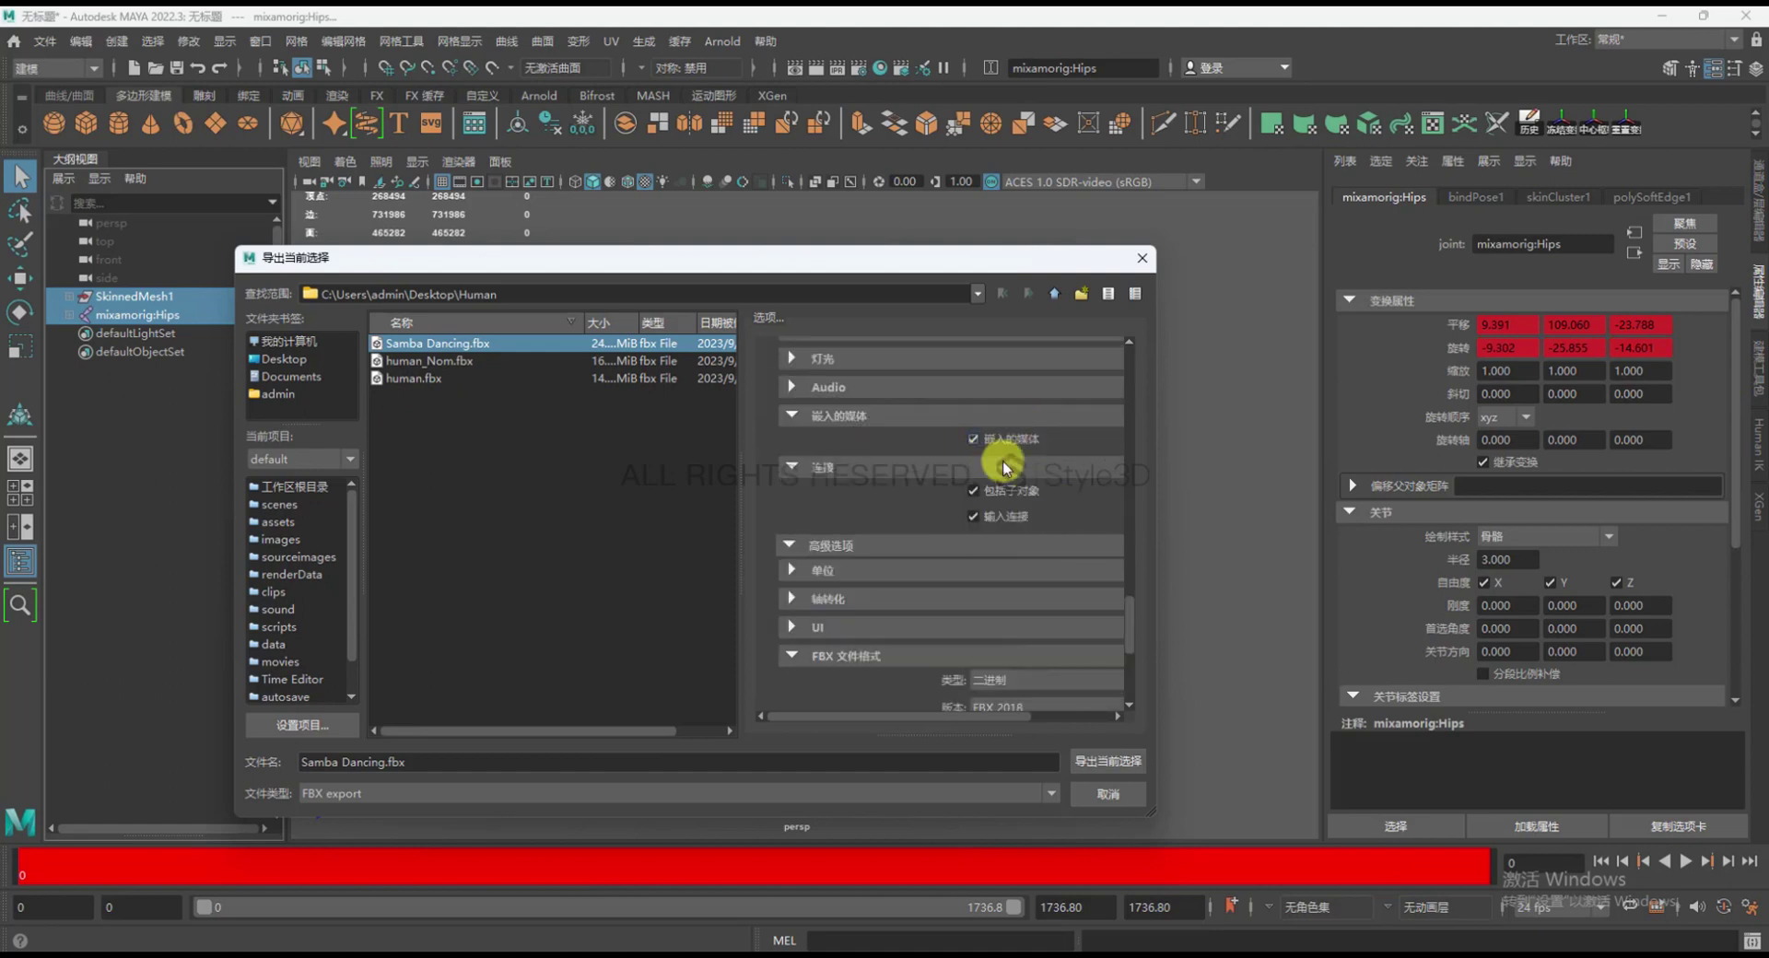
scroll(1014, 532, "down", 5)
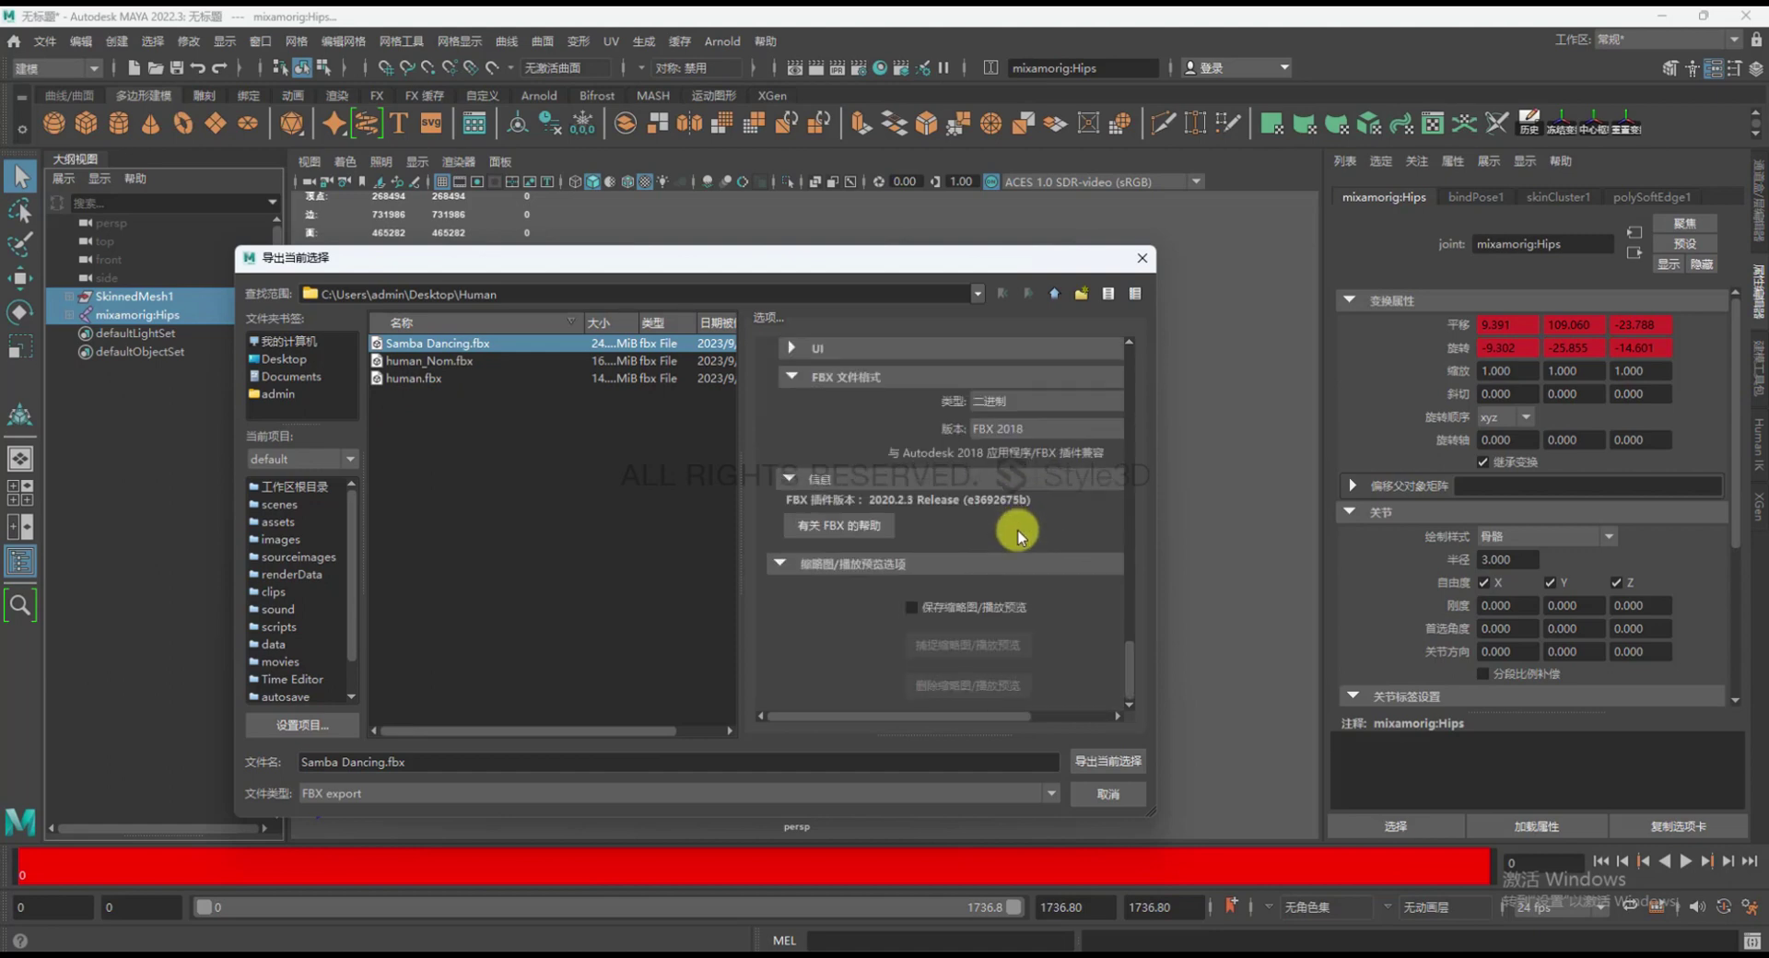
left_click(1081, 762)
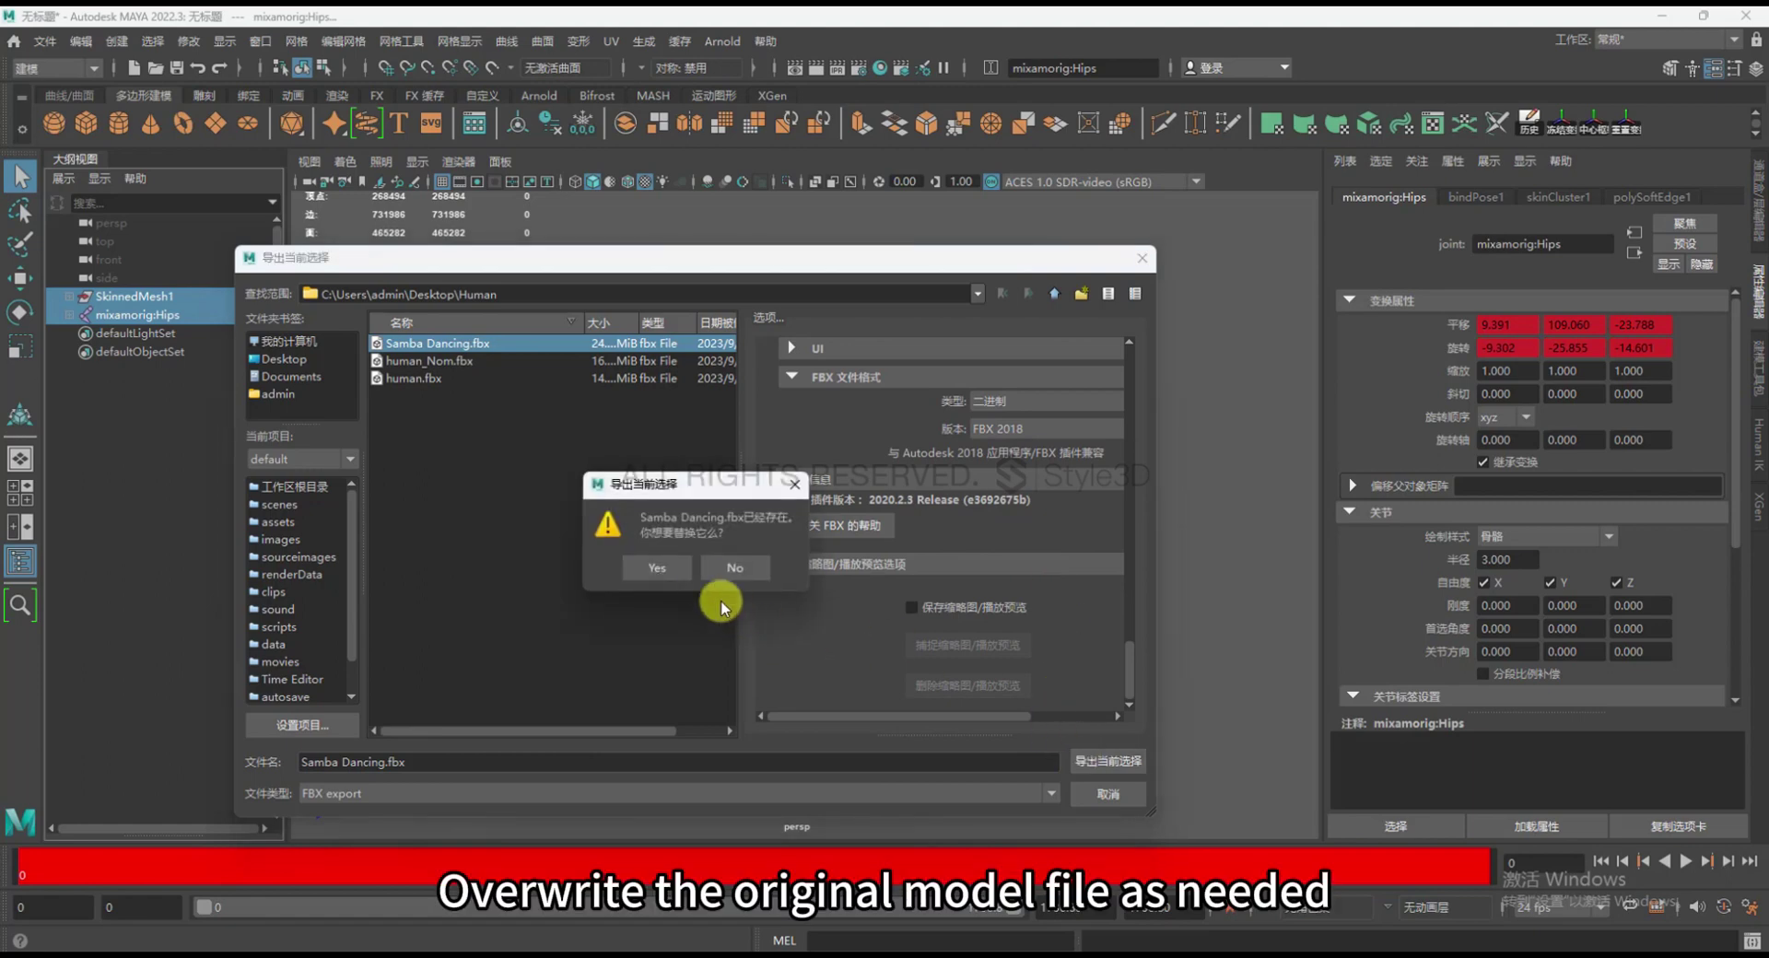
left_click(658, 568)
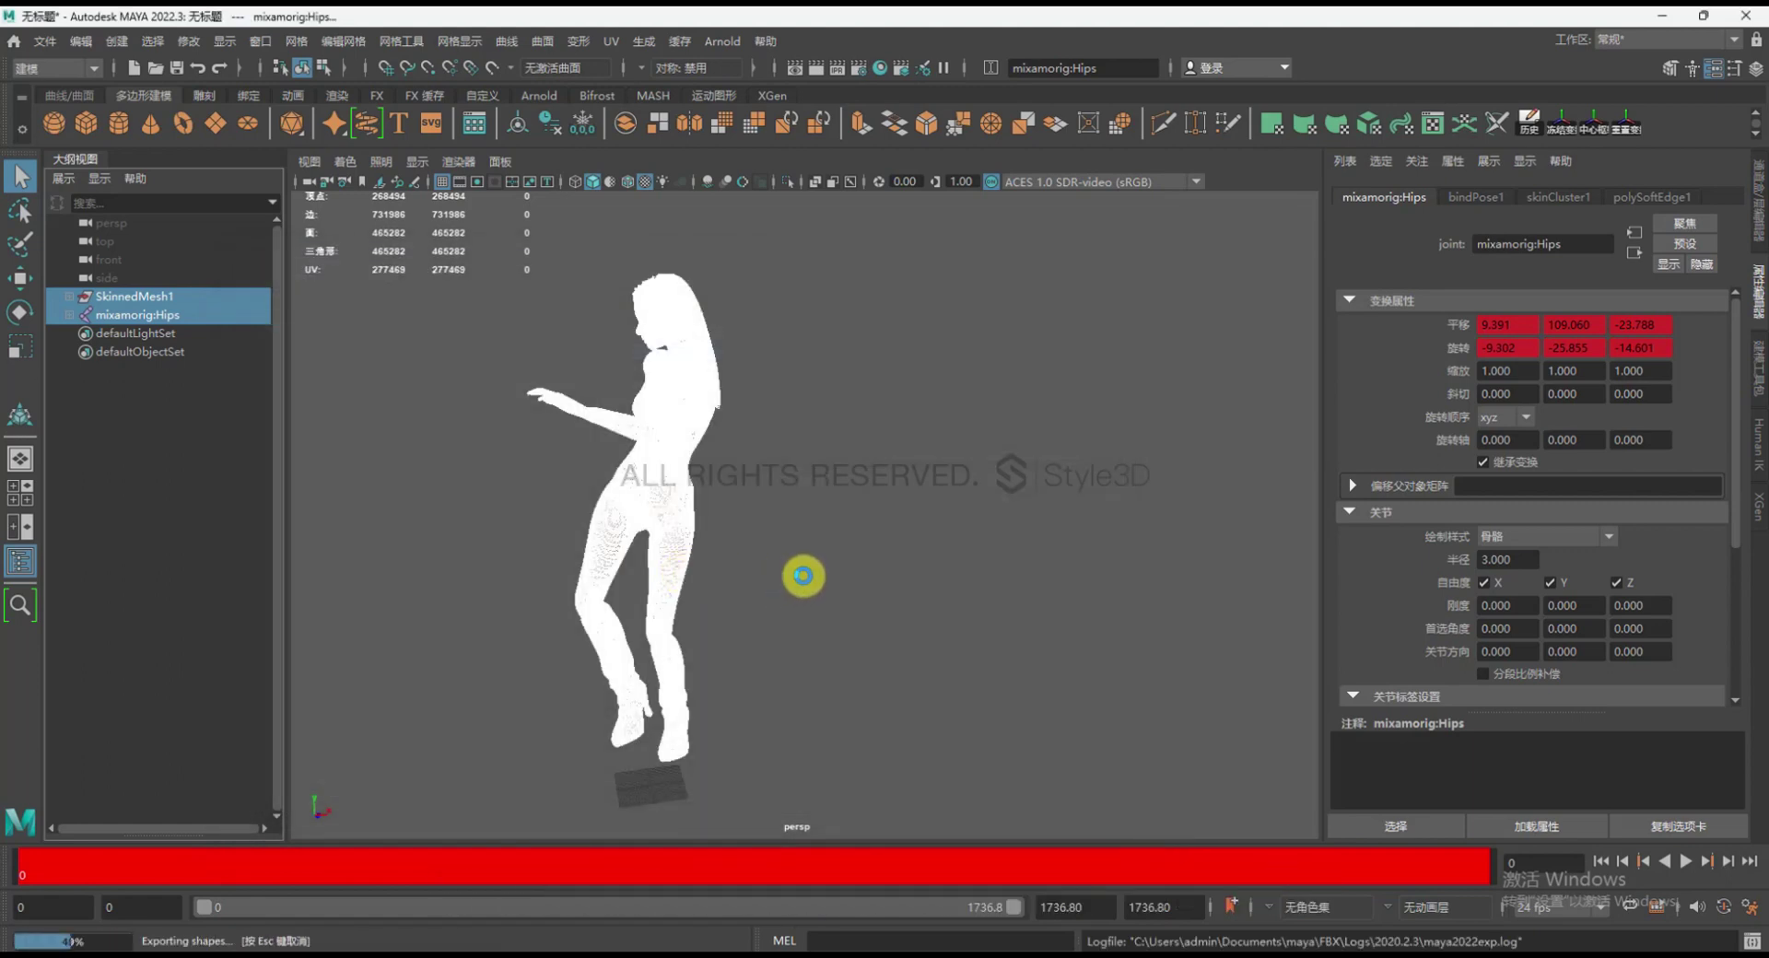
left_click(817, 564)
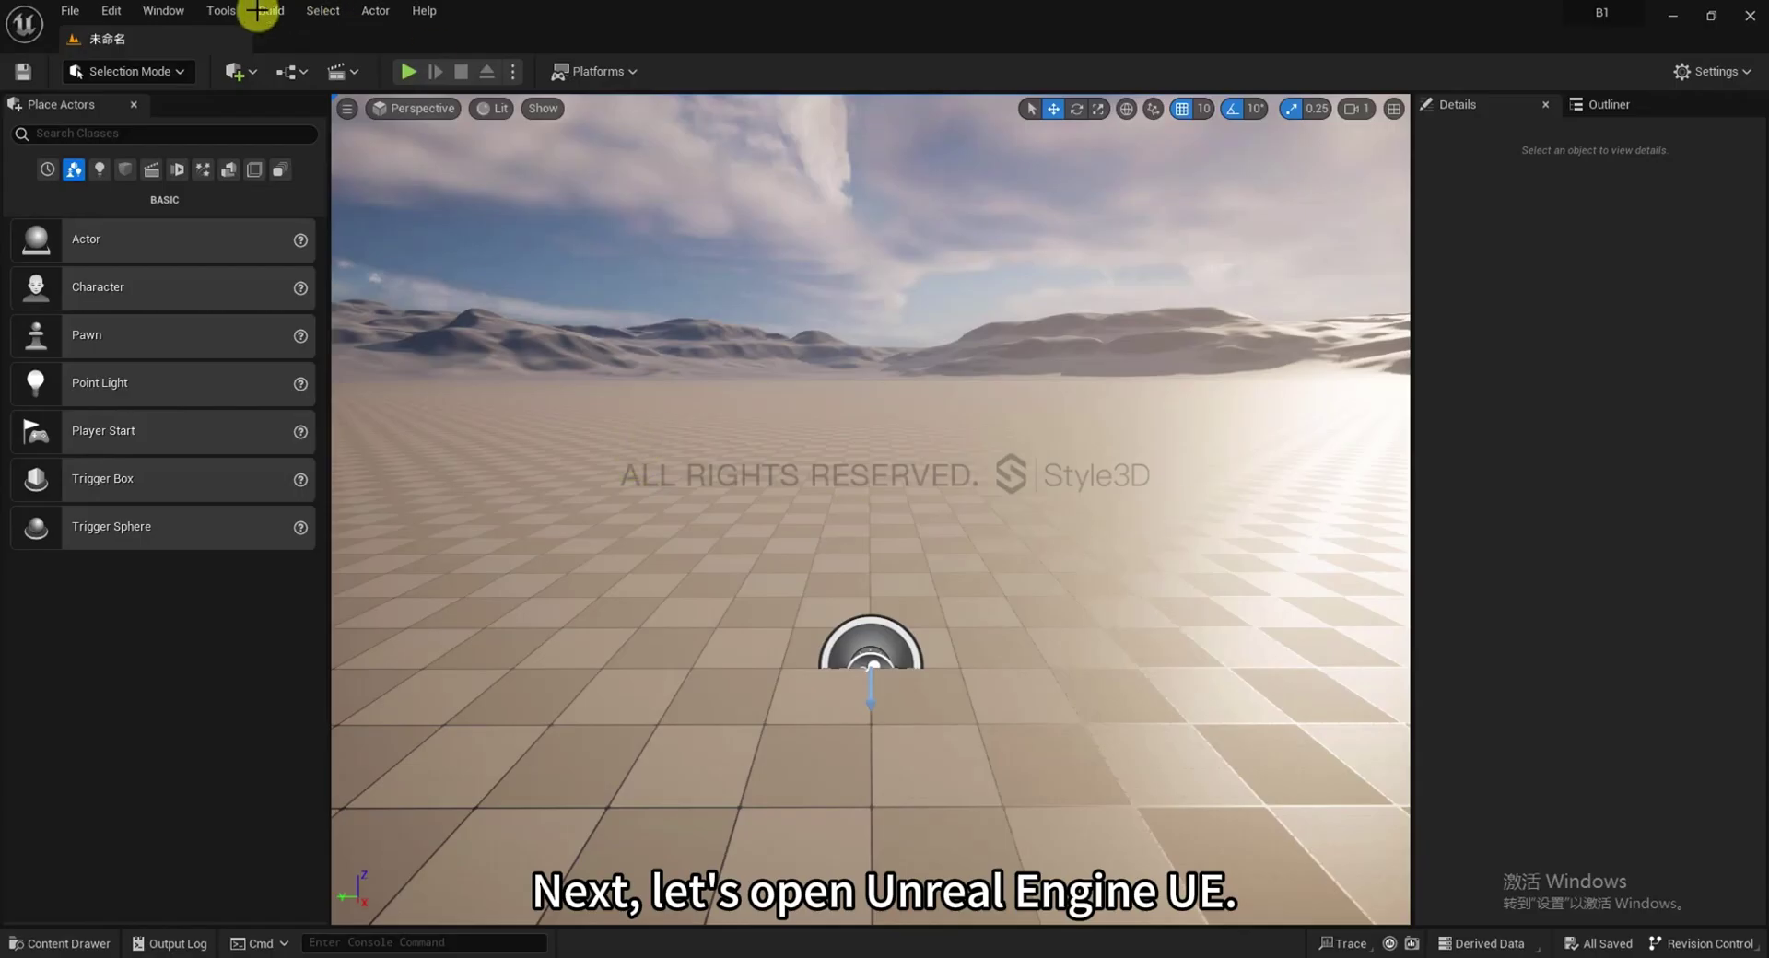
Search the Unreal Engine plugin list of project B1 for "STYLE" and close the plugin window
left_click(115, 11)
left_click(190, 302)
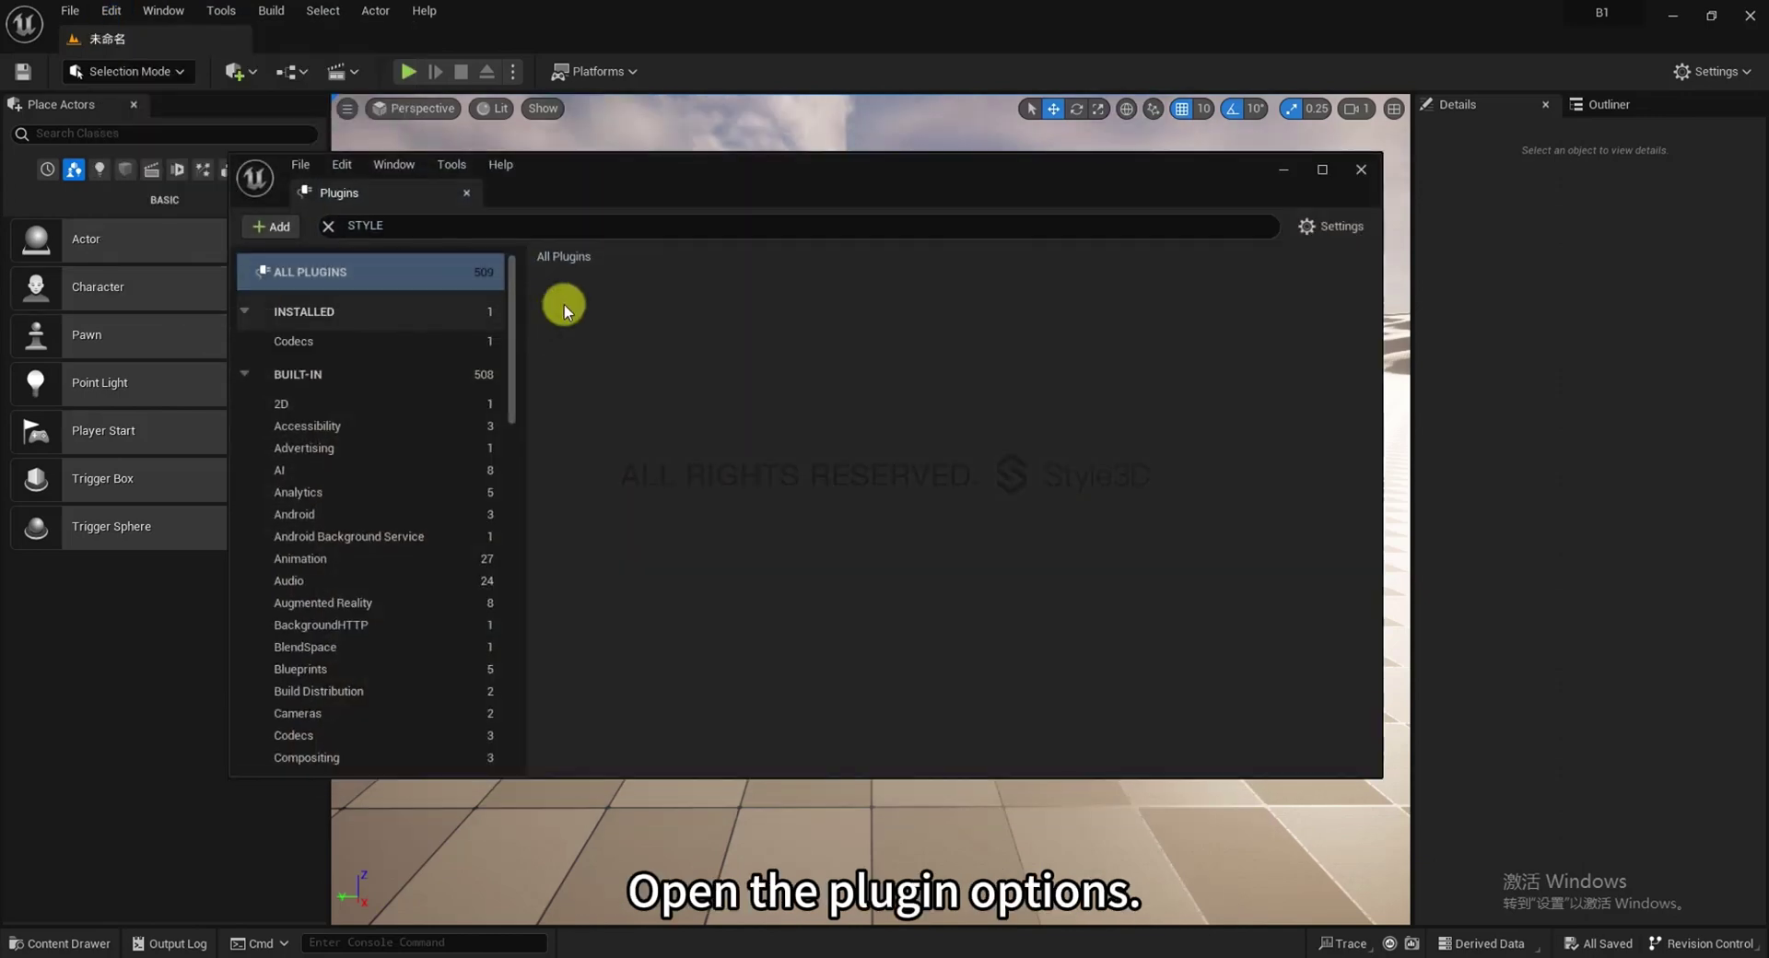
left_click(556, 230)
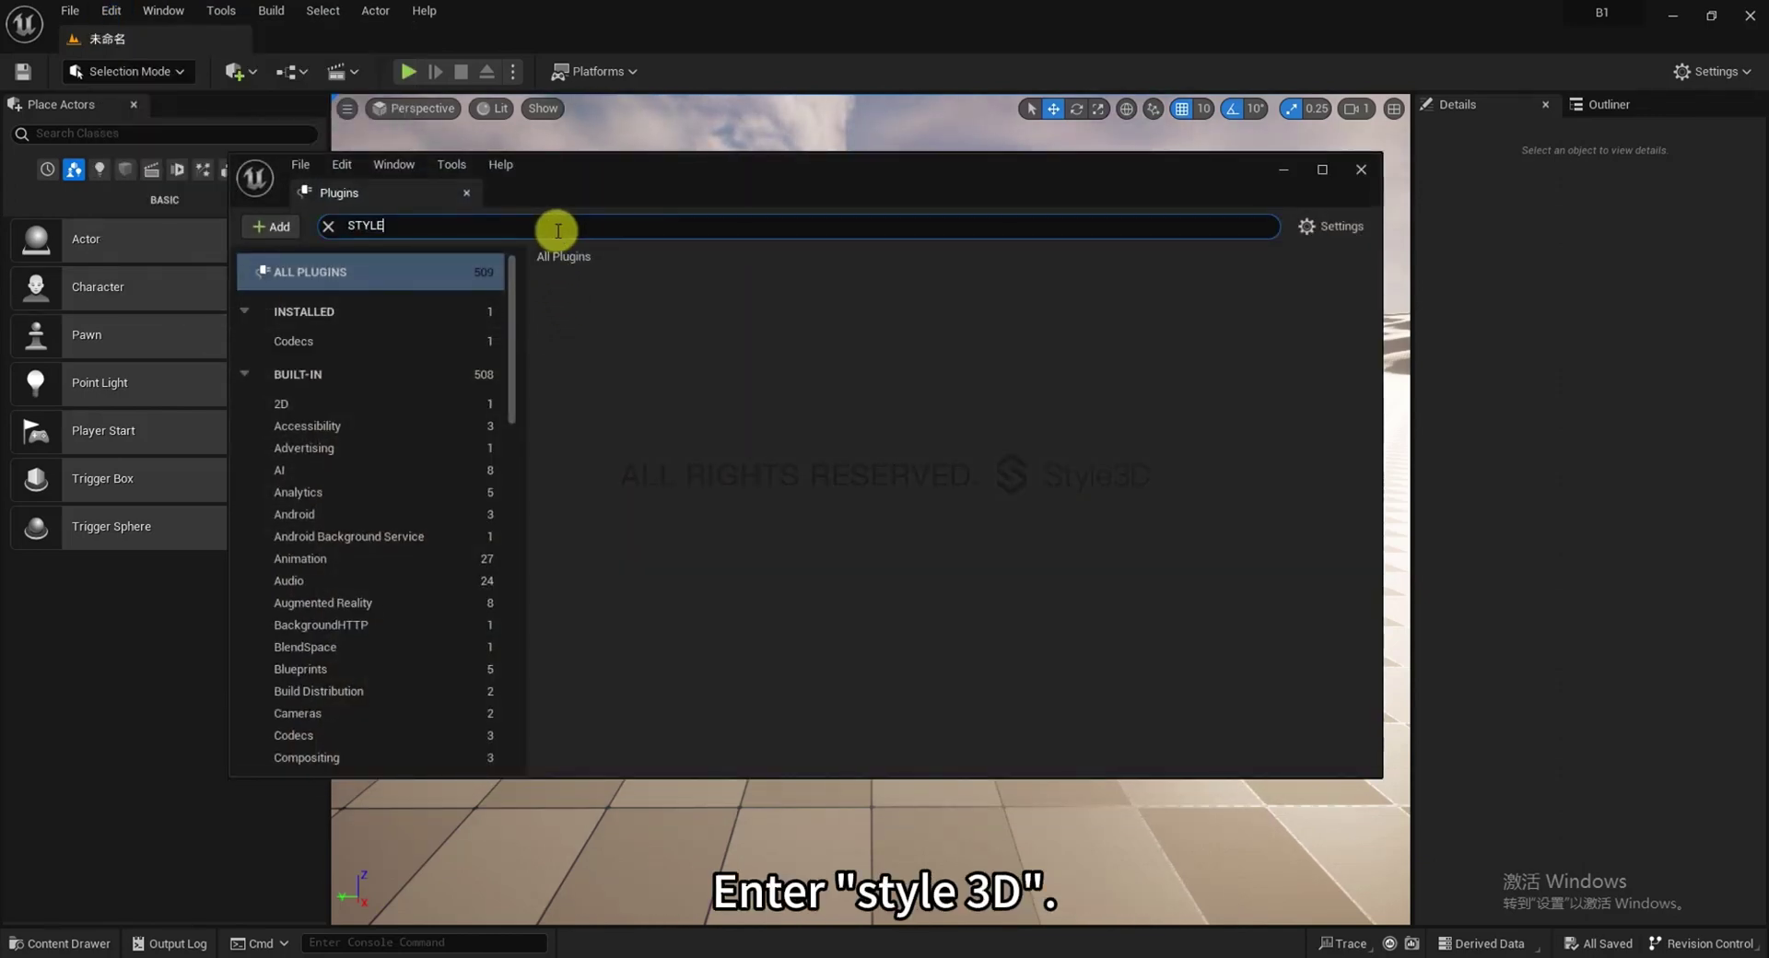
key("ctrl+a")
type("S")
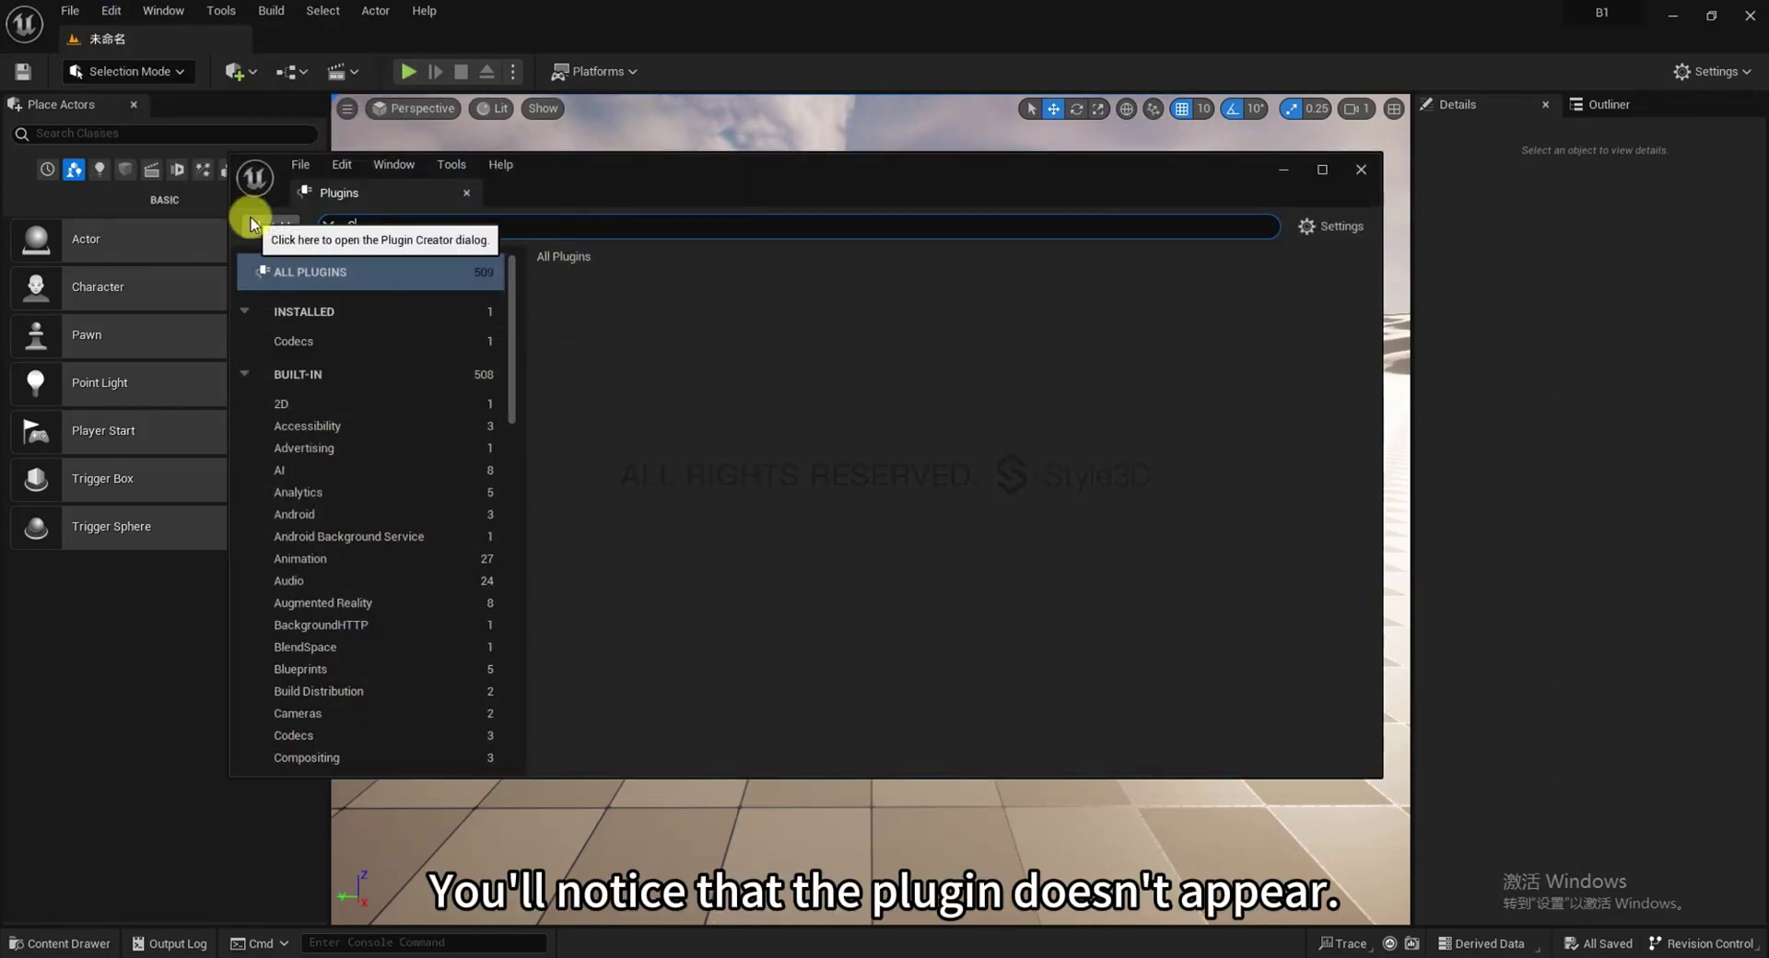
type("TYLE")
key("BackSpace")
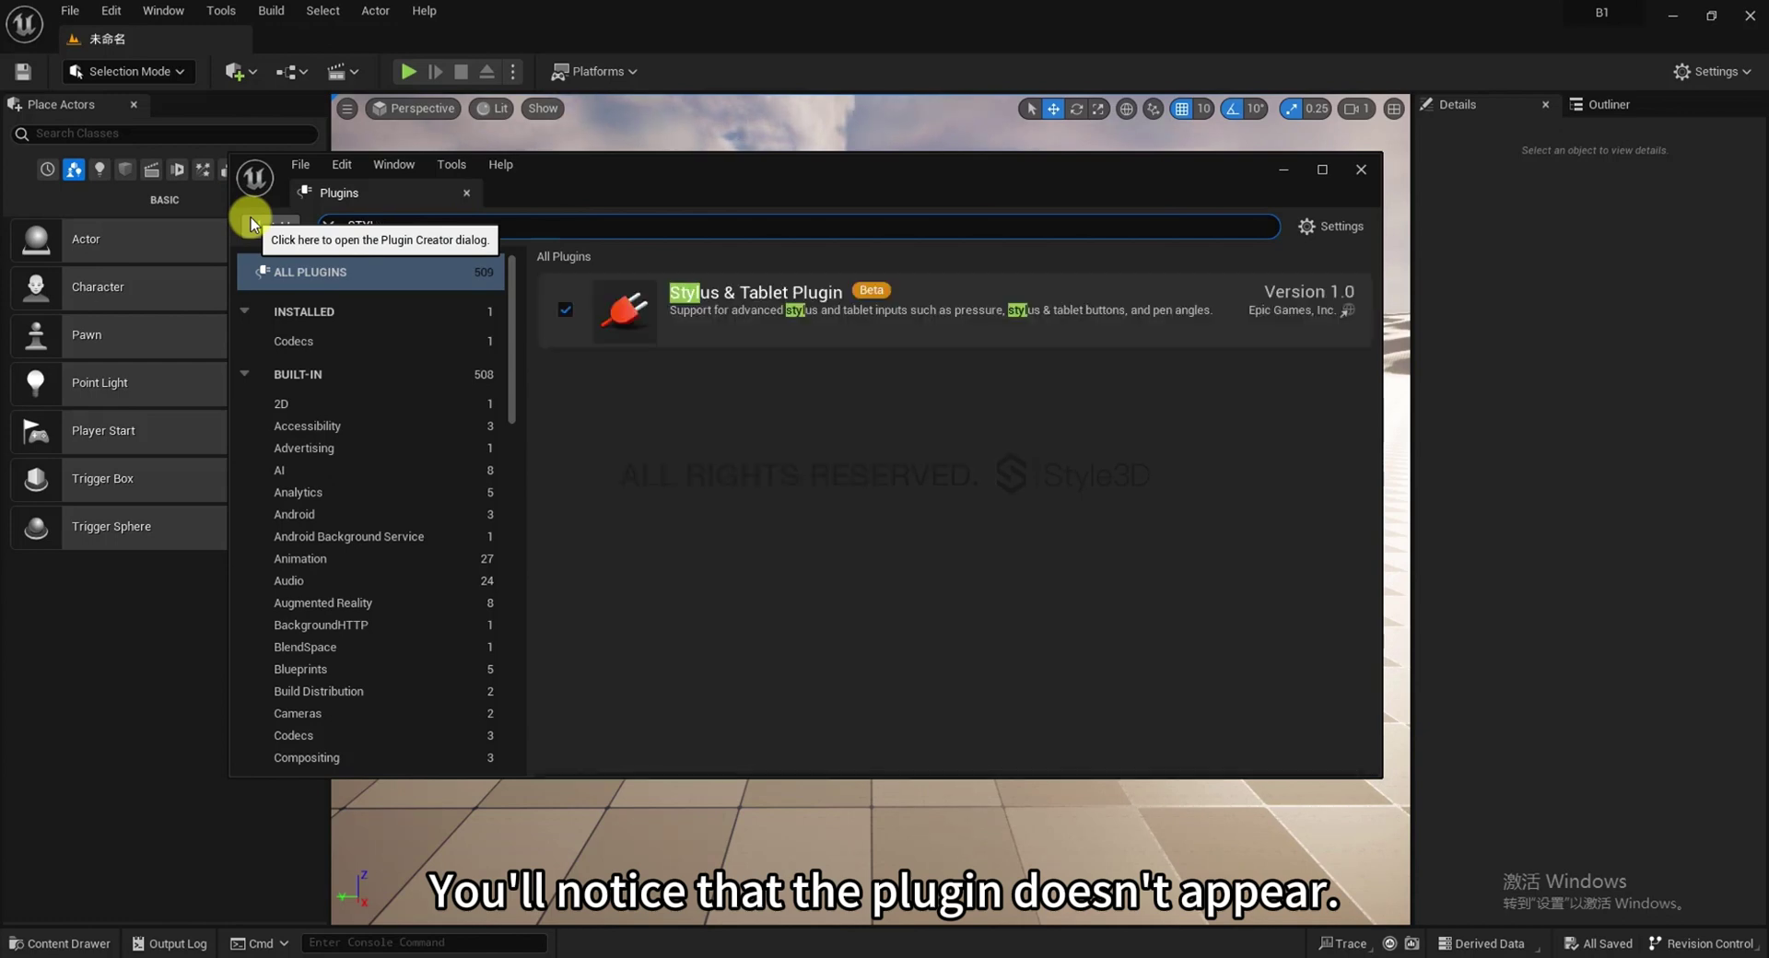
type("E")
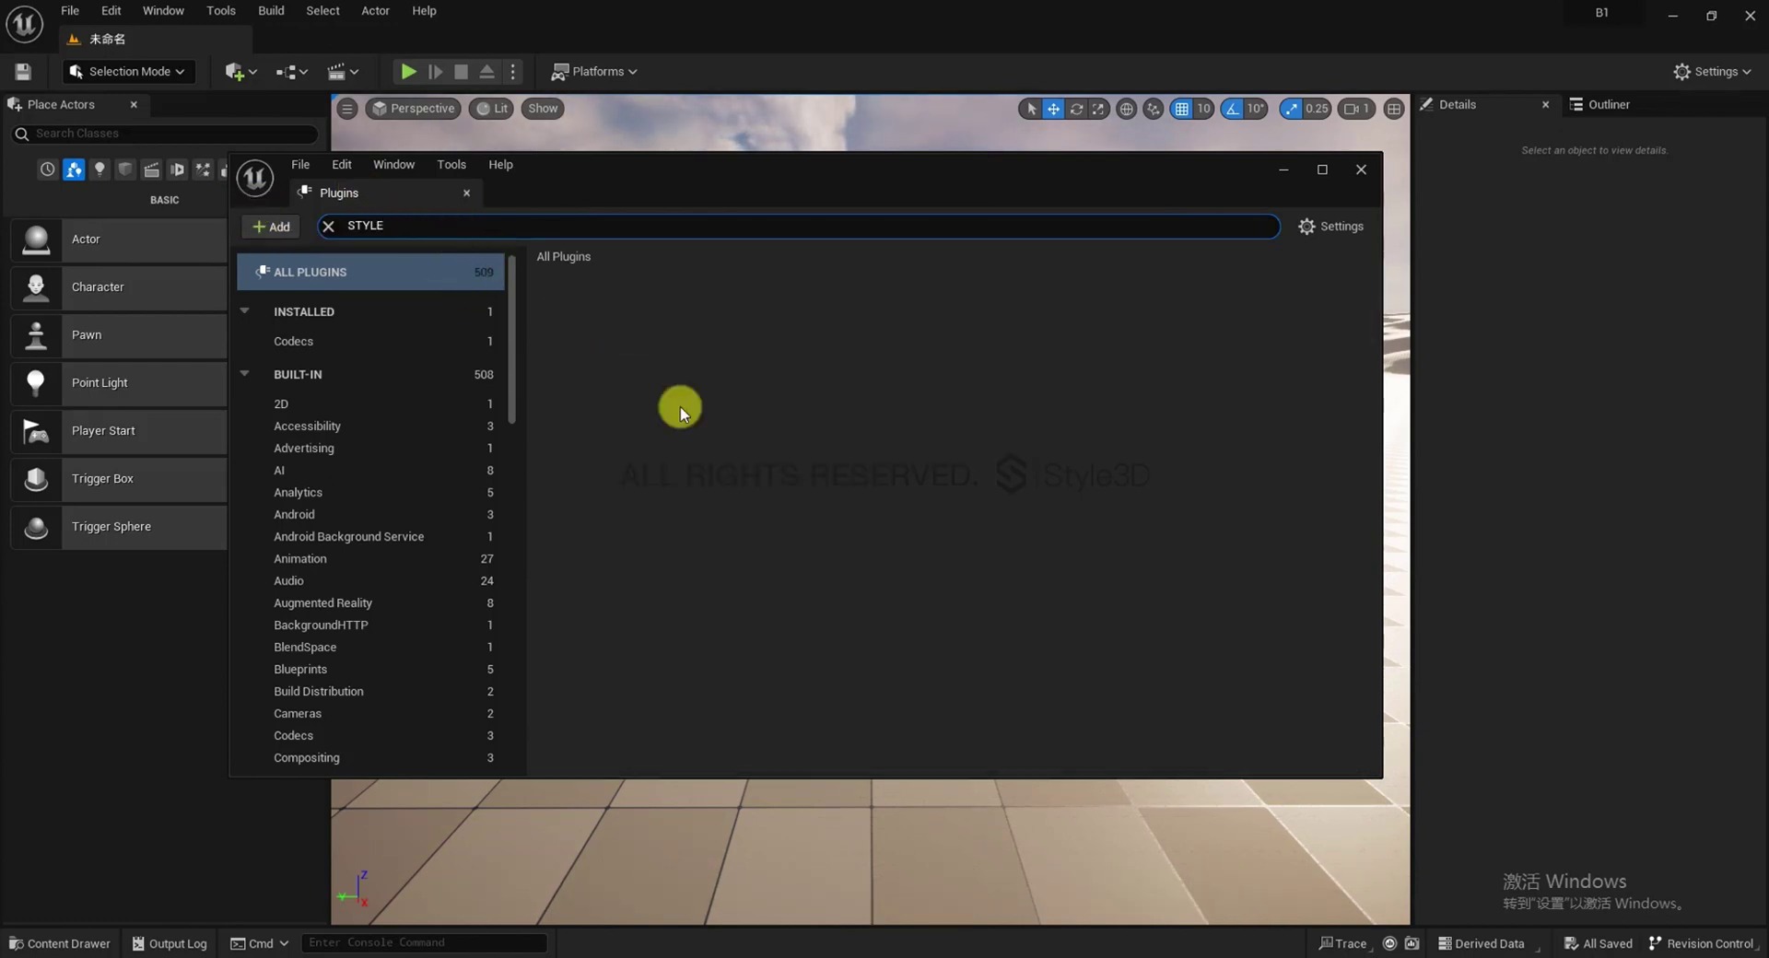
left_click(1364, 168)
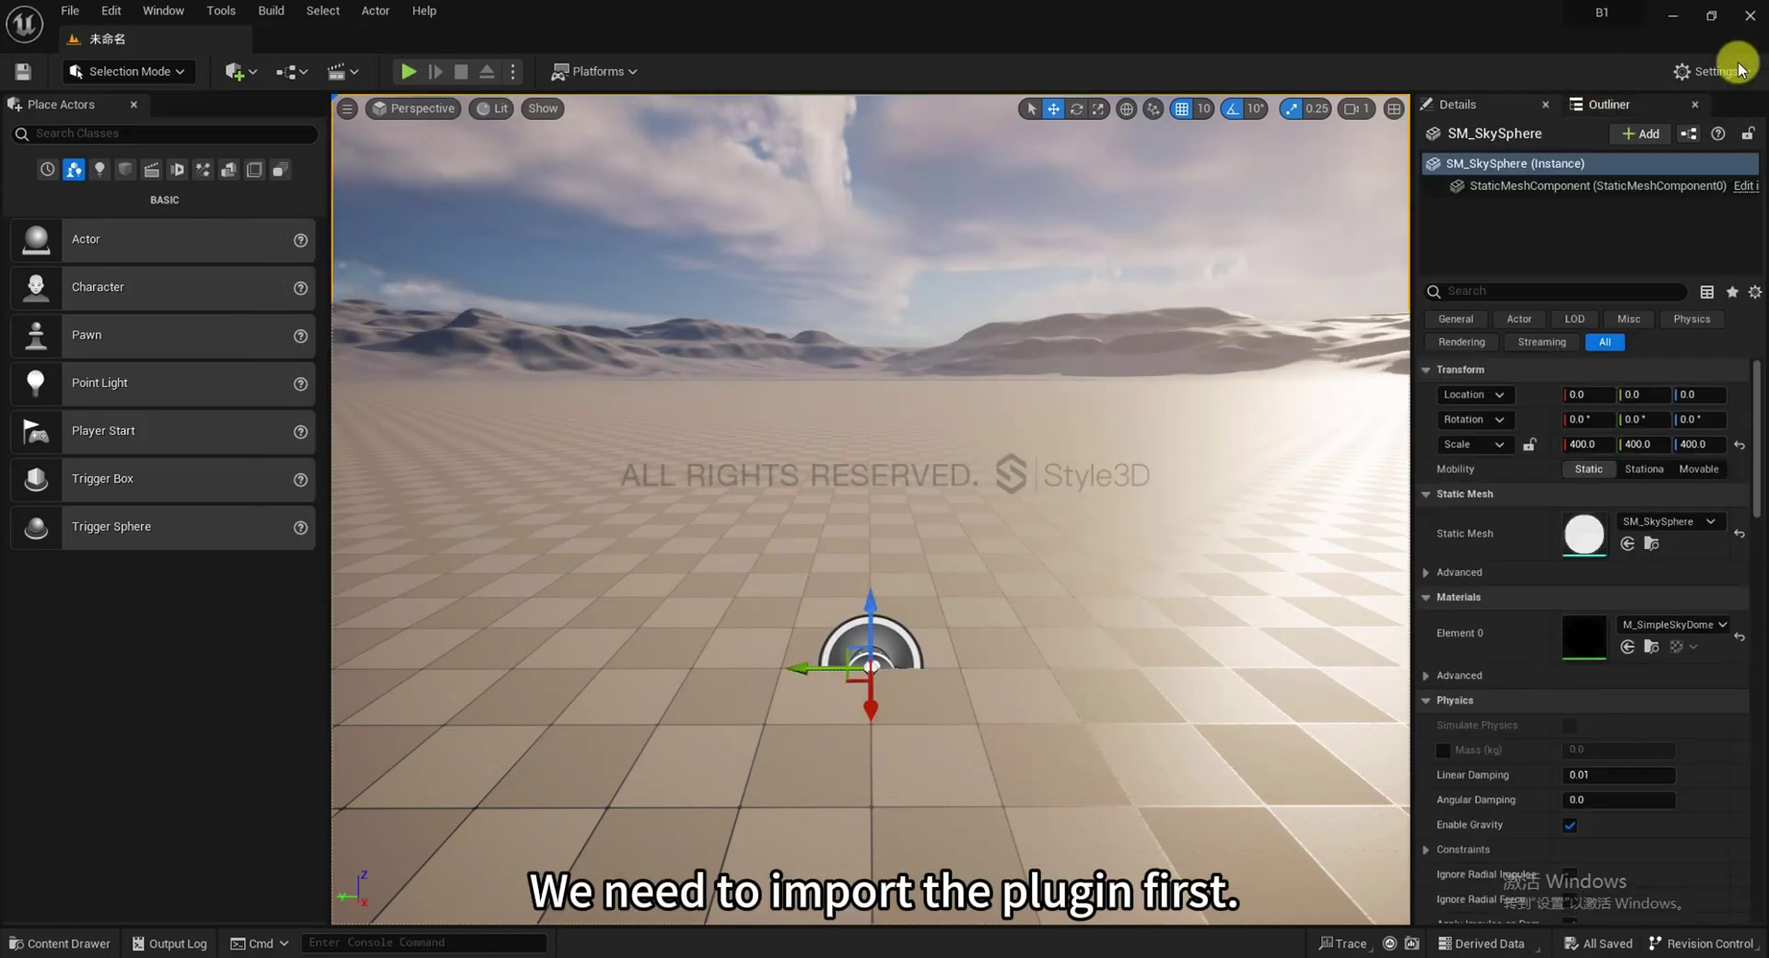
Create a folder named Plugins in the B1 project folder and move the Style3DMeta_UE5.2 folder into it
left_click(1672, 16)
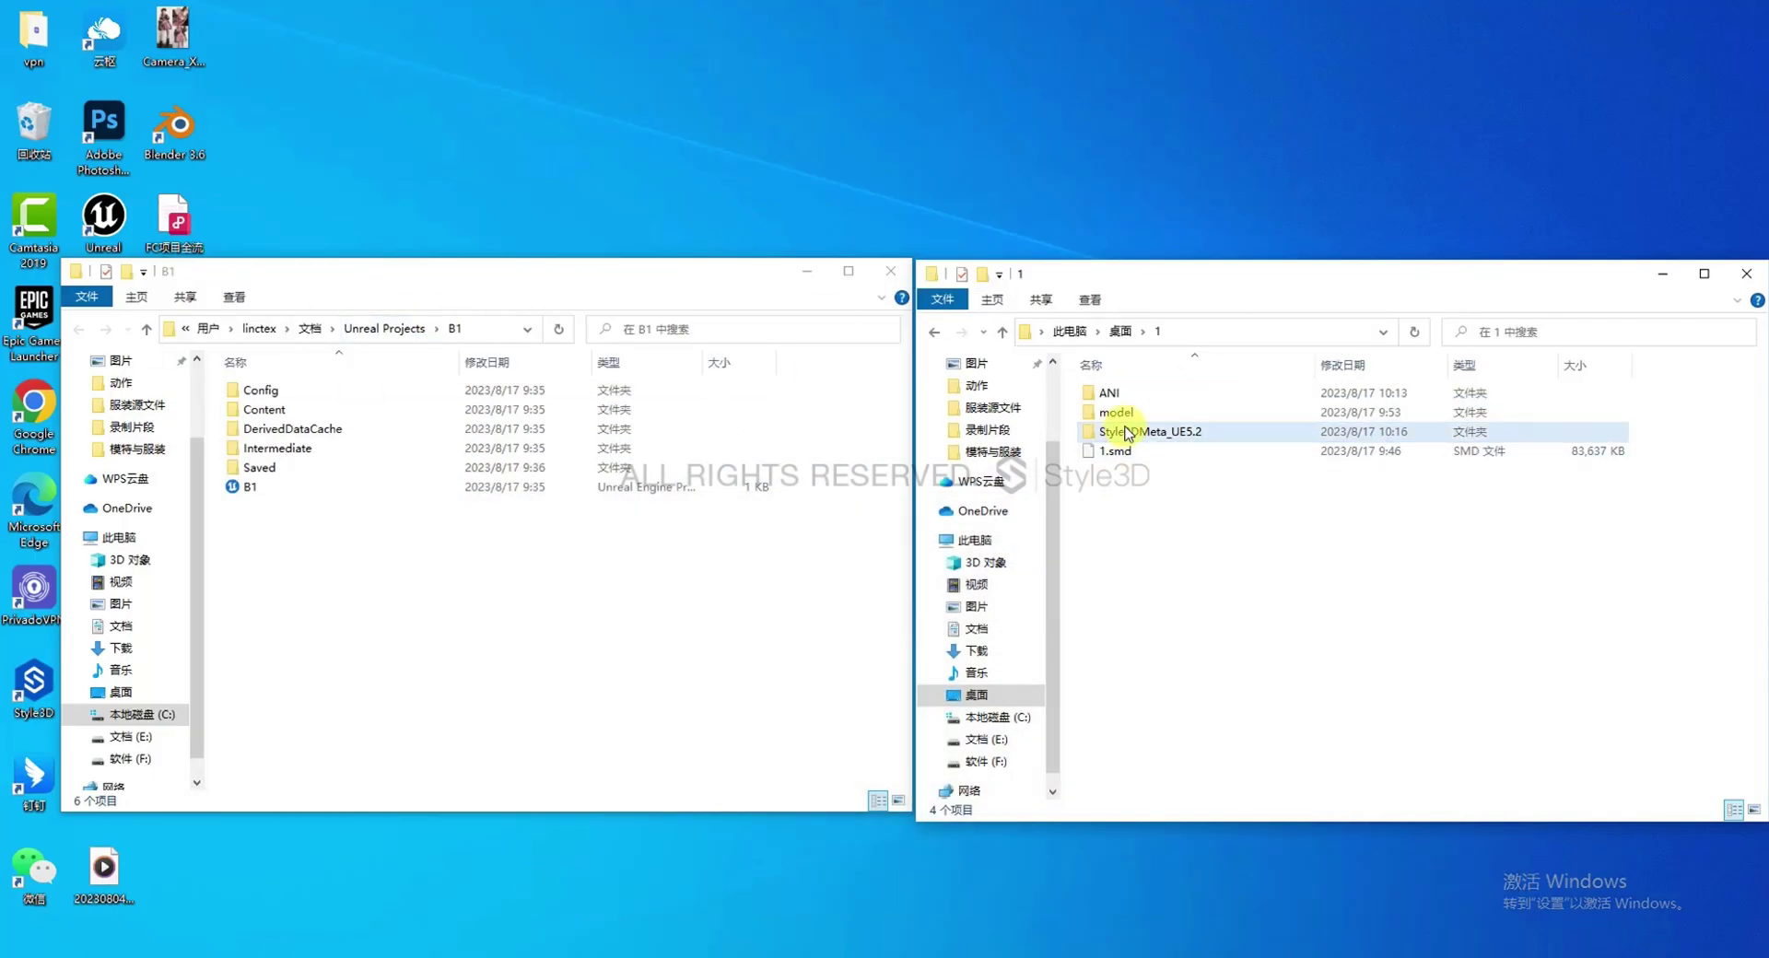
right_click(470, 579)
left_click(516, 786)
left_click(728, 786)
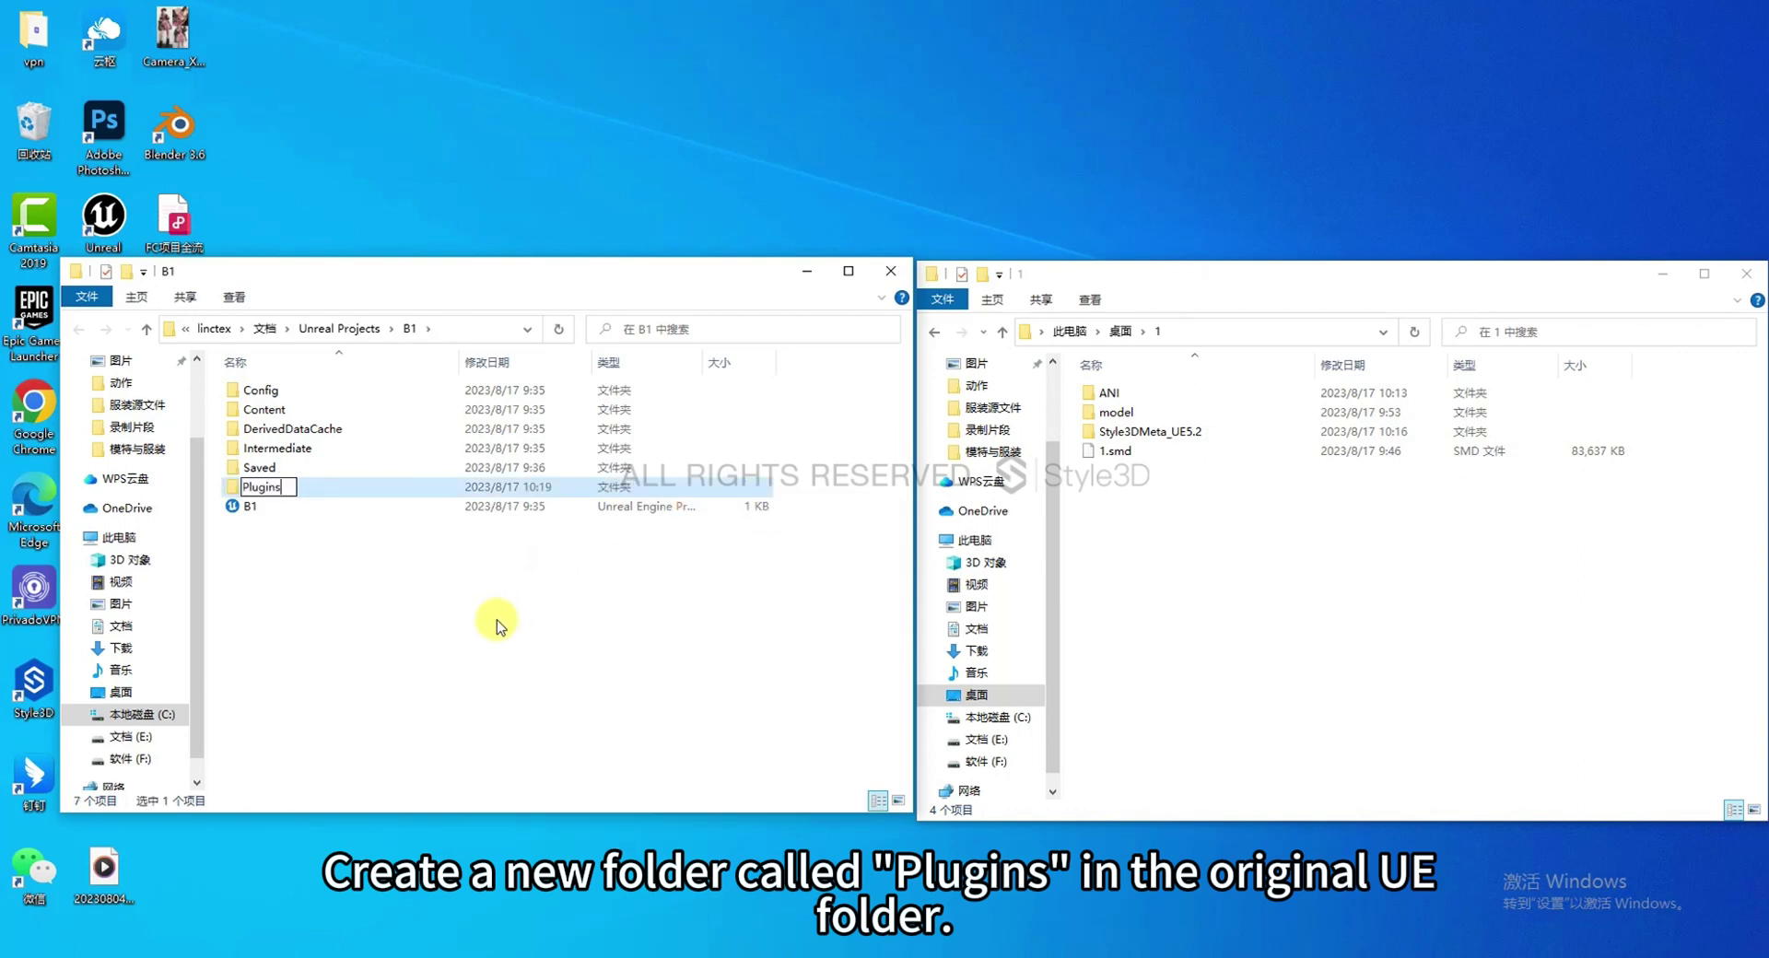
key("Return")
double_click(350, 485)
left_click_drag(1150, 431, 756, 583)
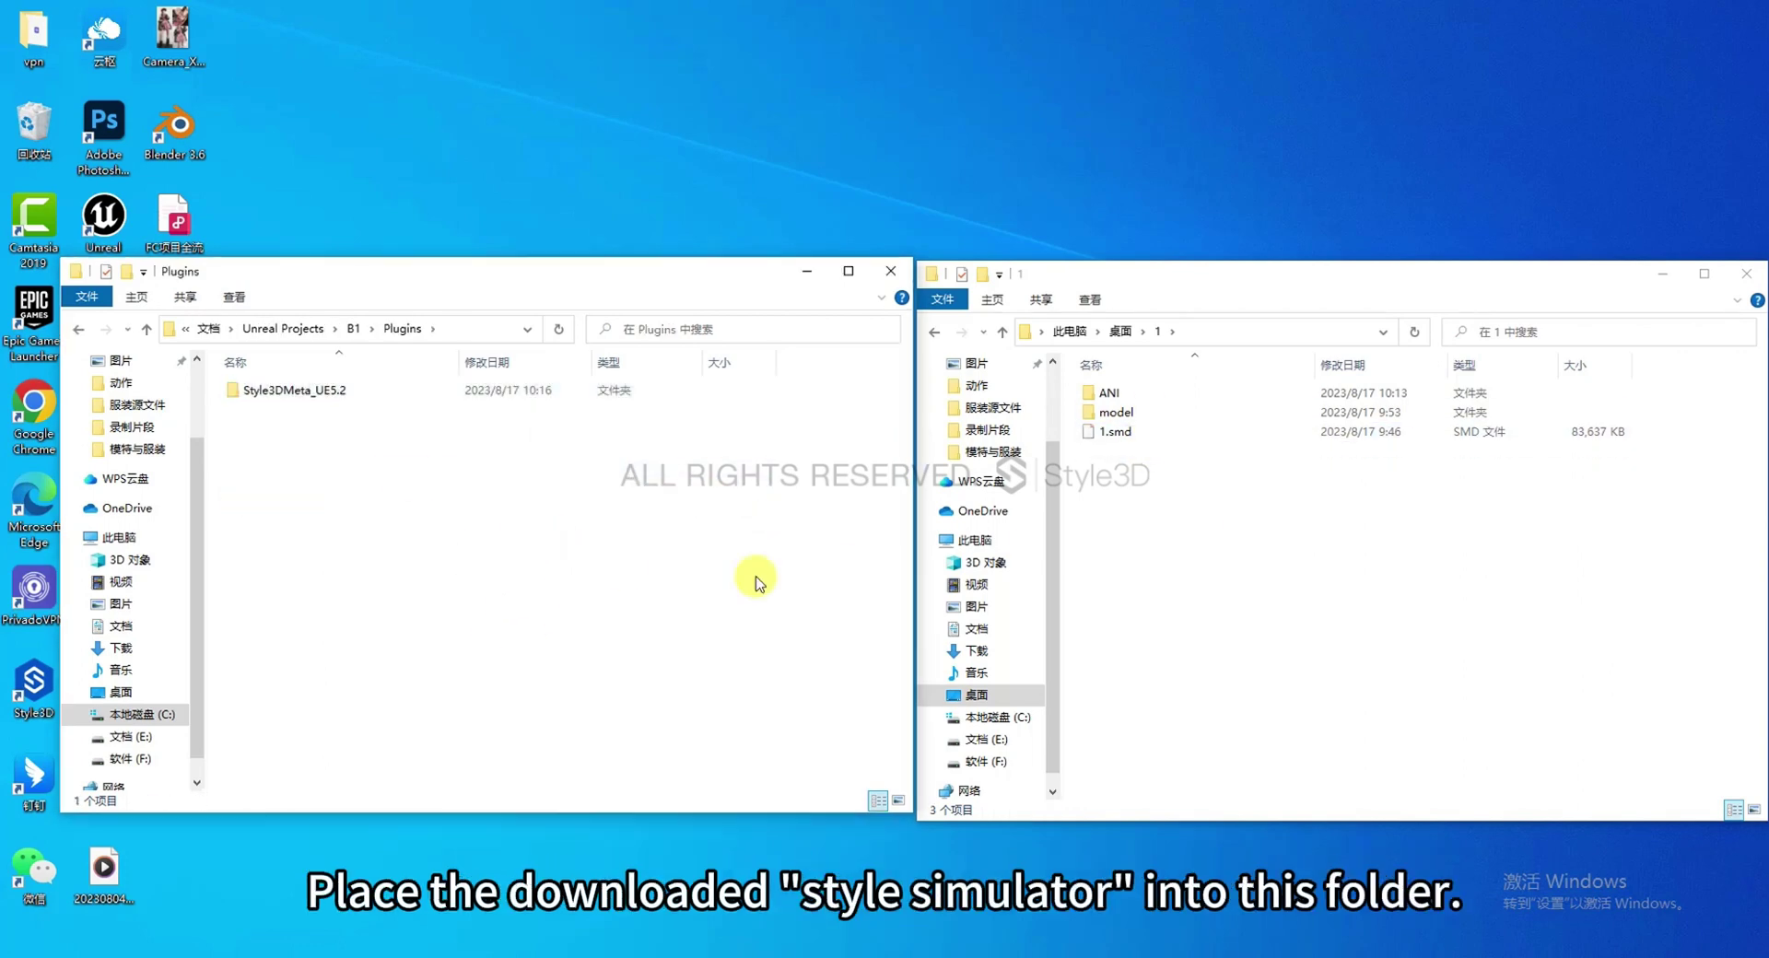
Switch back to Unreal Engine, search the plugin list for "style" again and close the plugin window
left_click(608, 871)
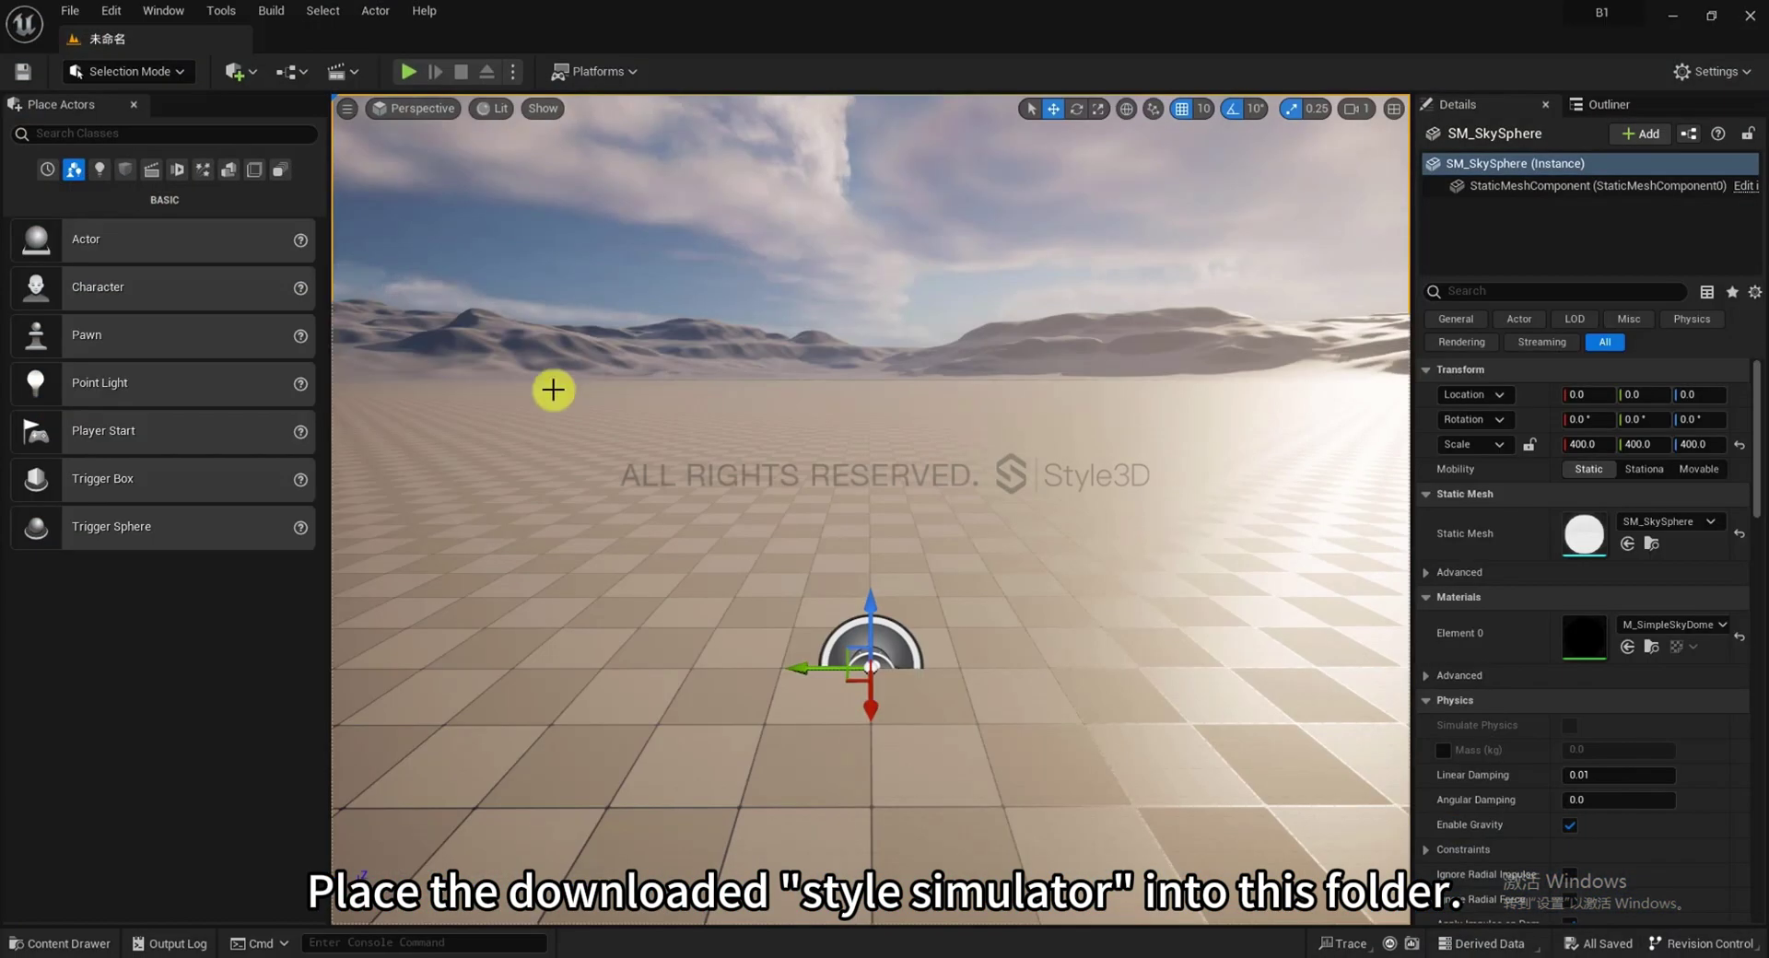
left_click(111, 10)
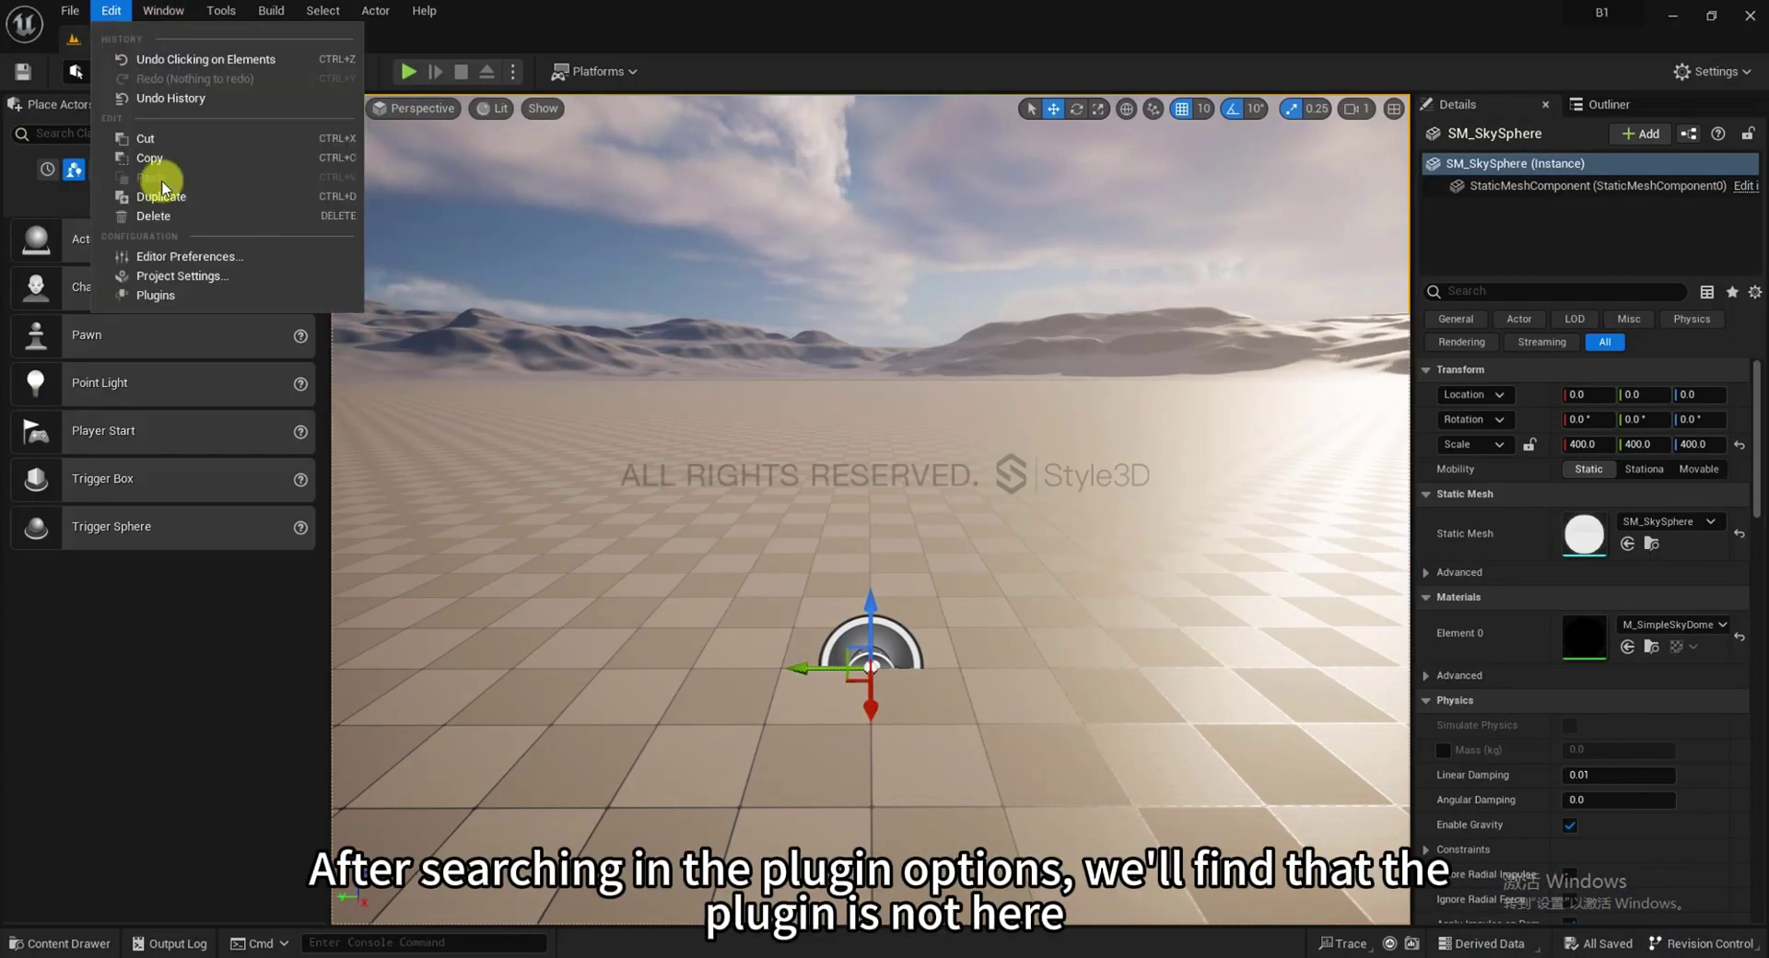
left_click(164, 288)
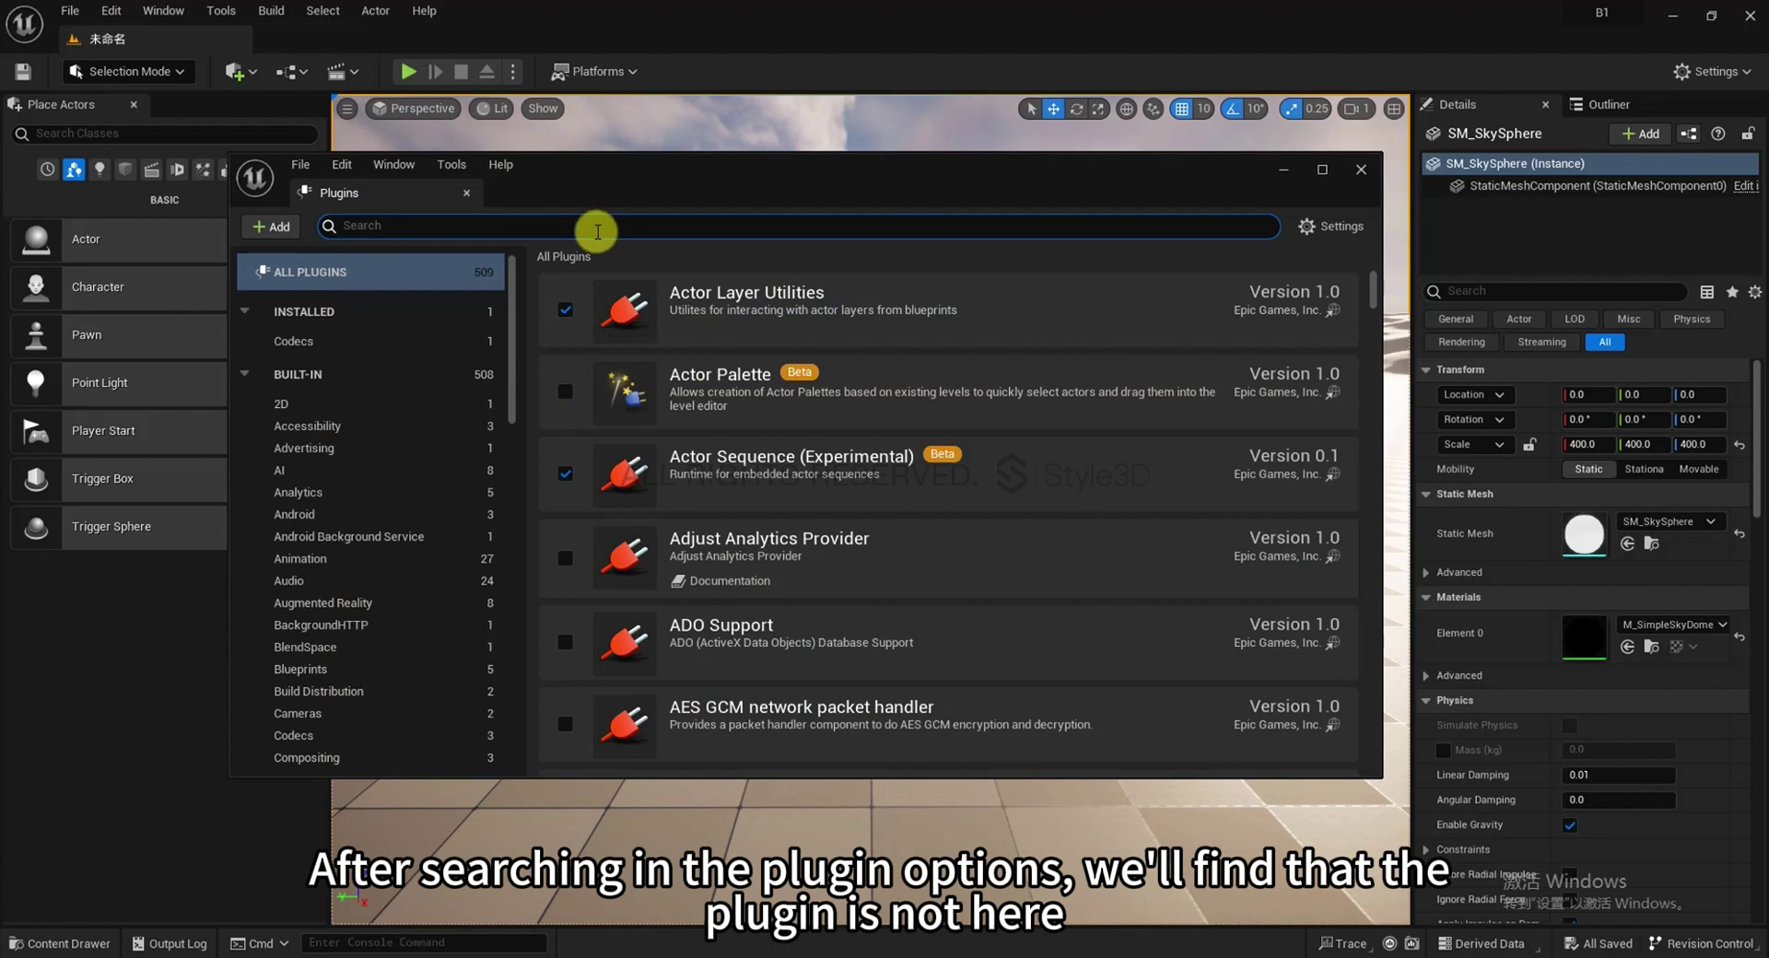
type("styel")
key("BackSpace")
key("BackSpace")
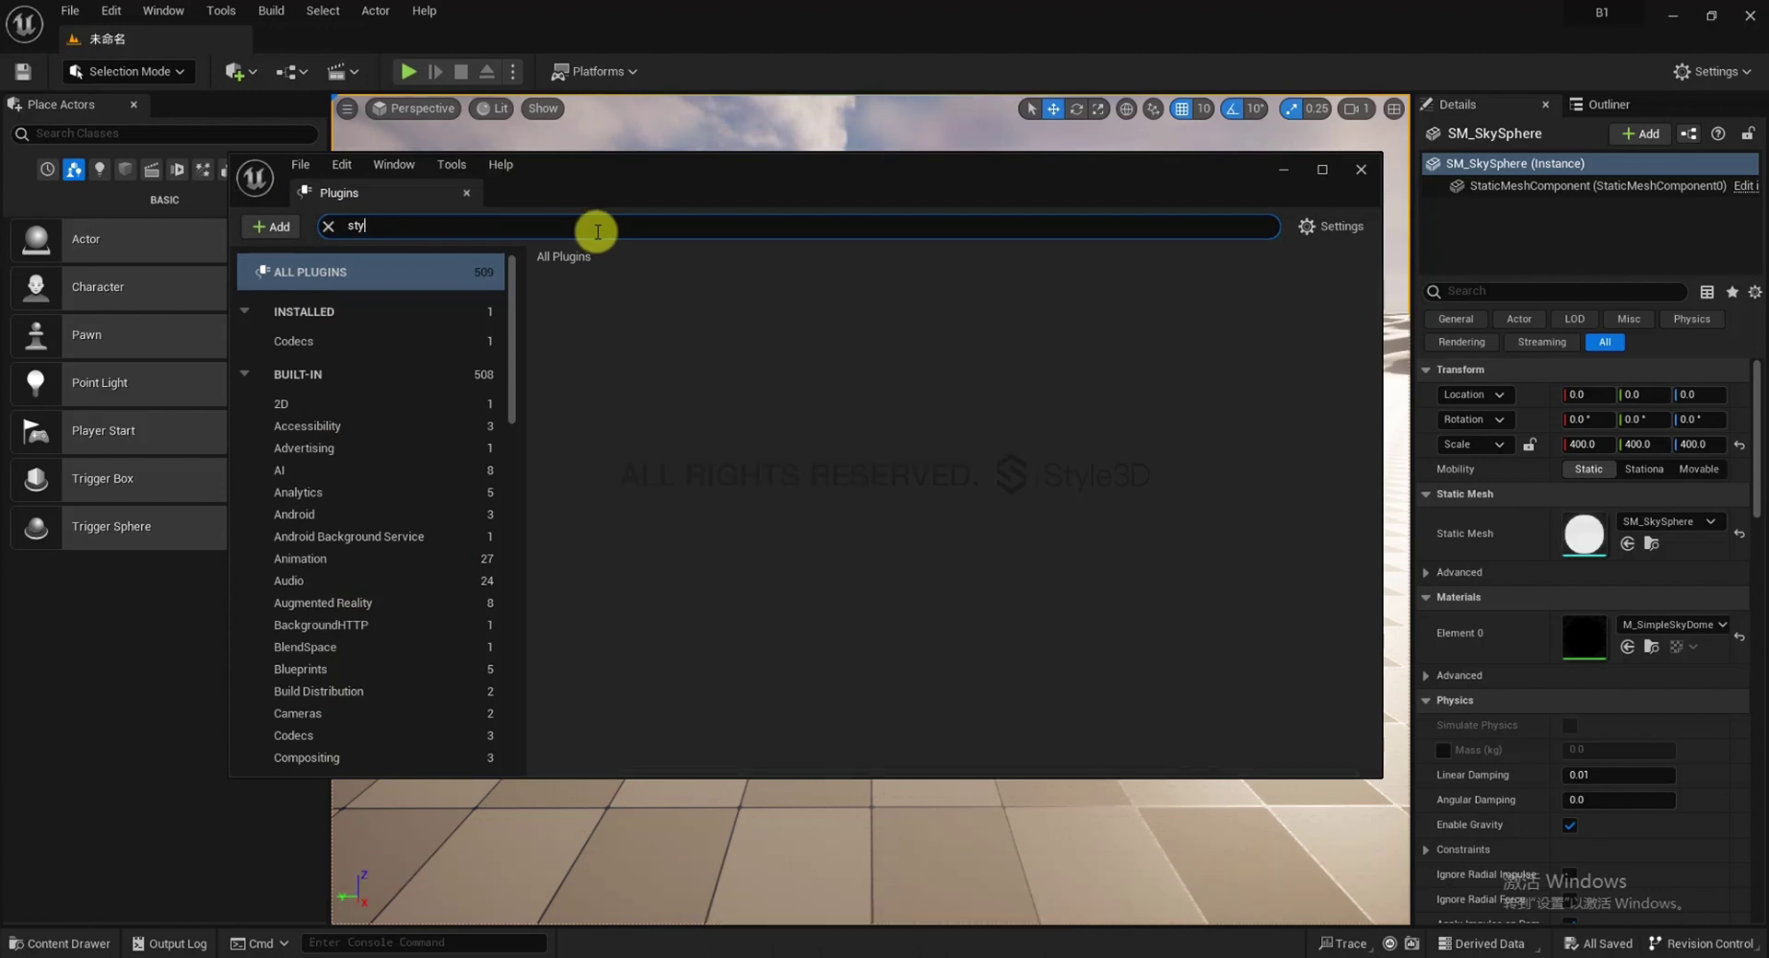
type("le")
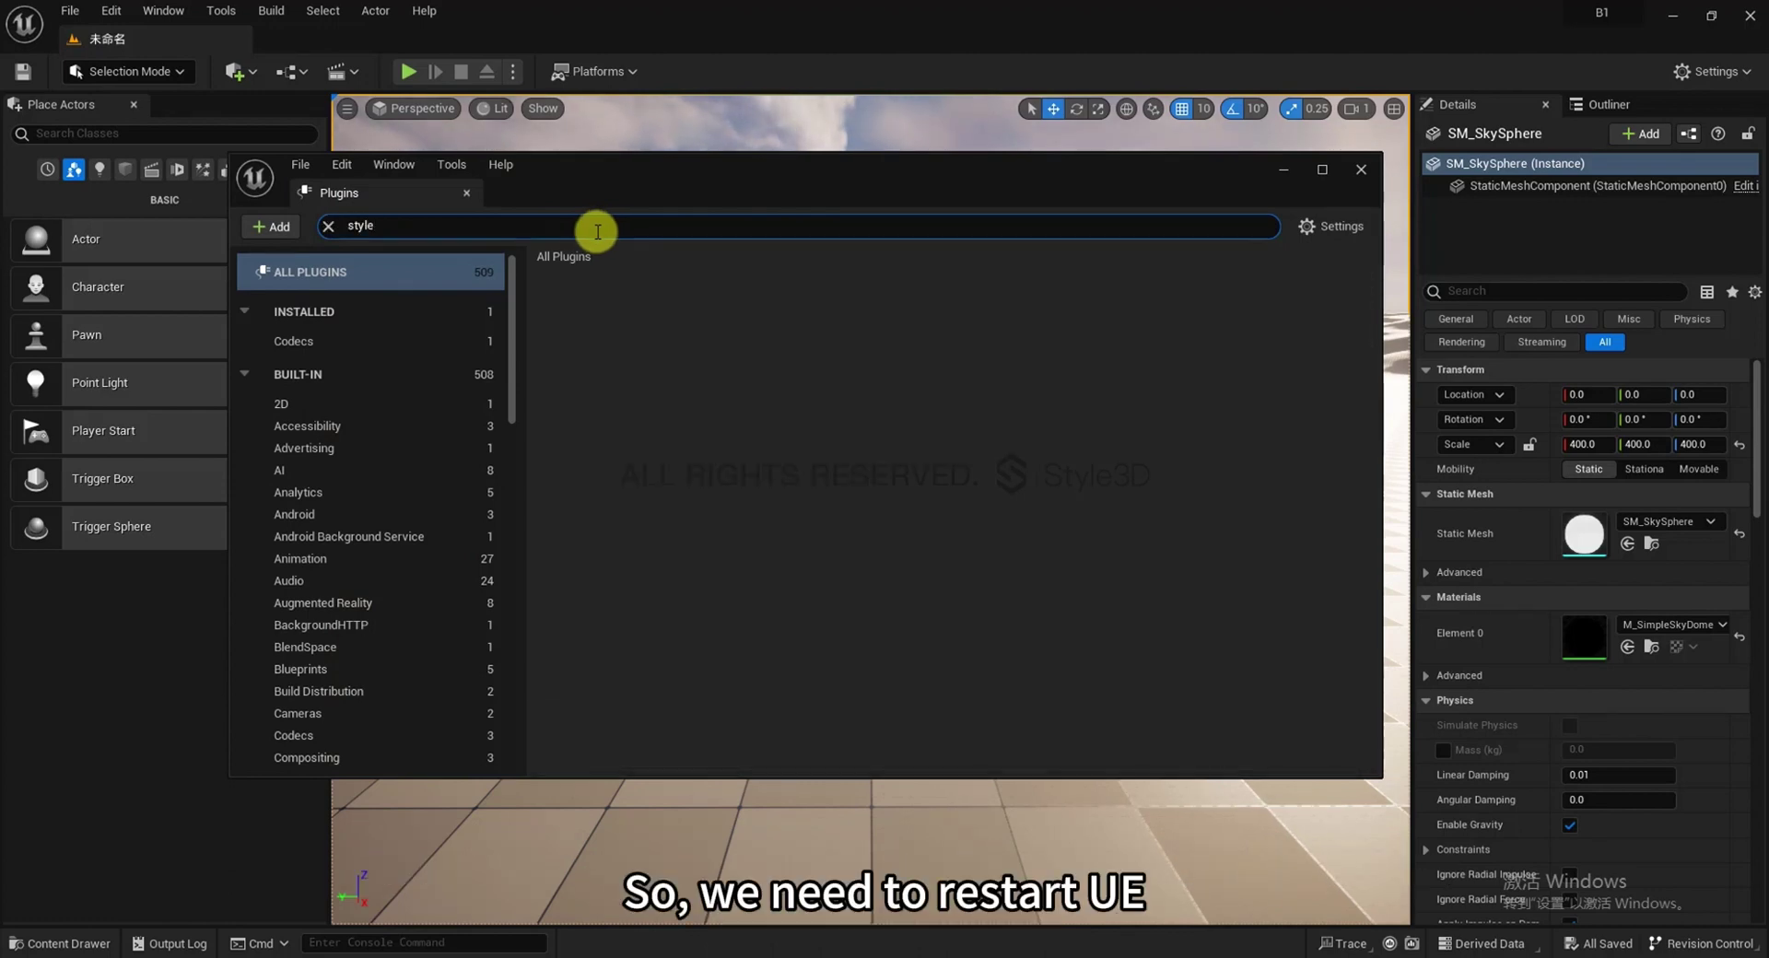
left_click(1361, 174)
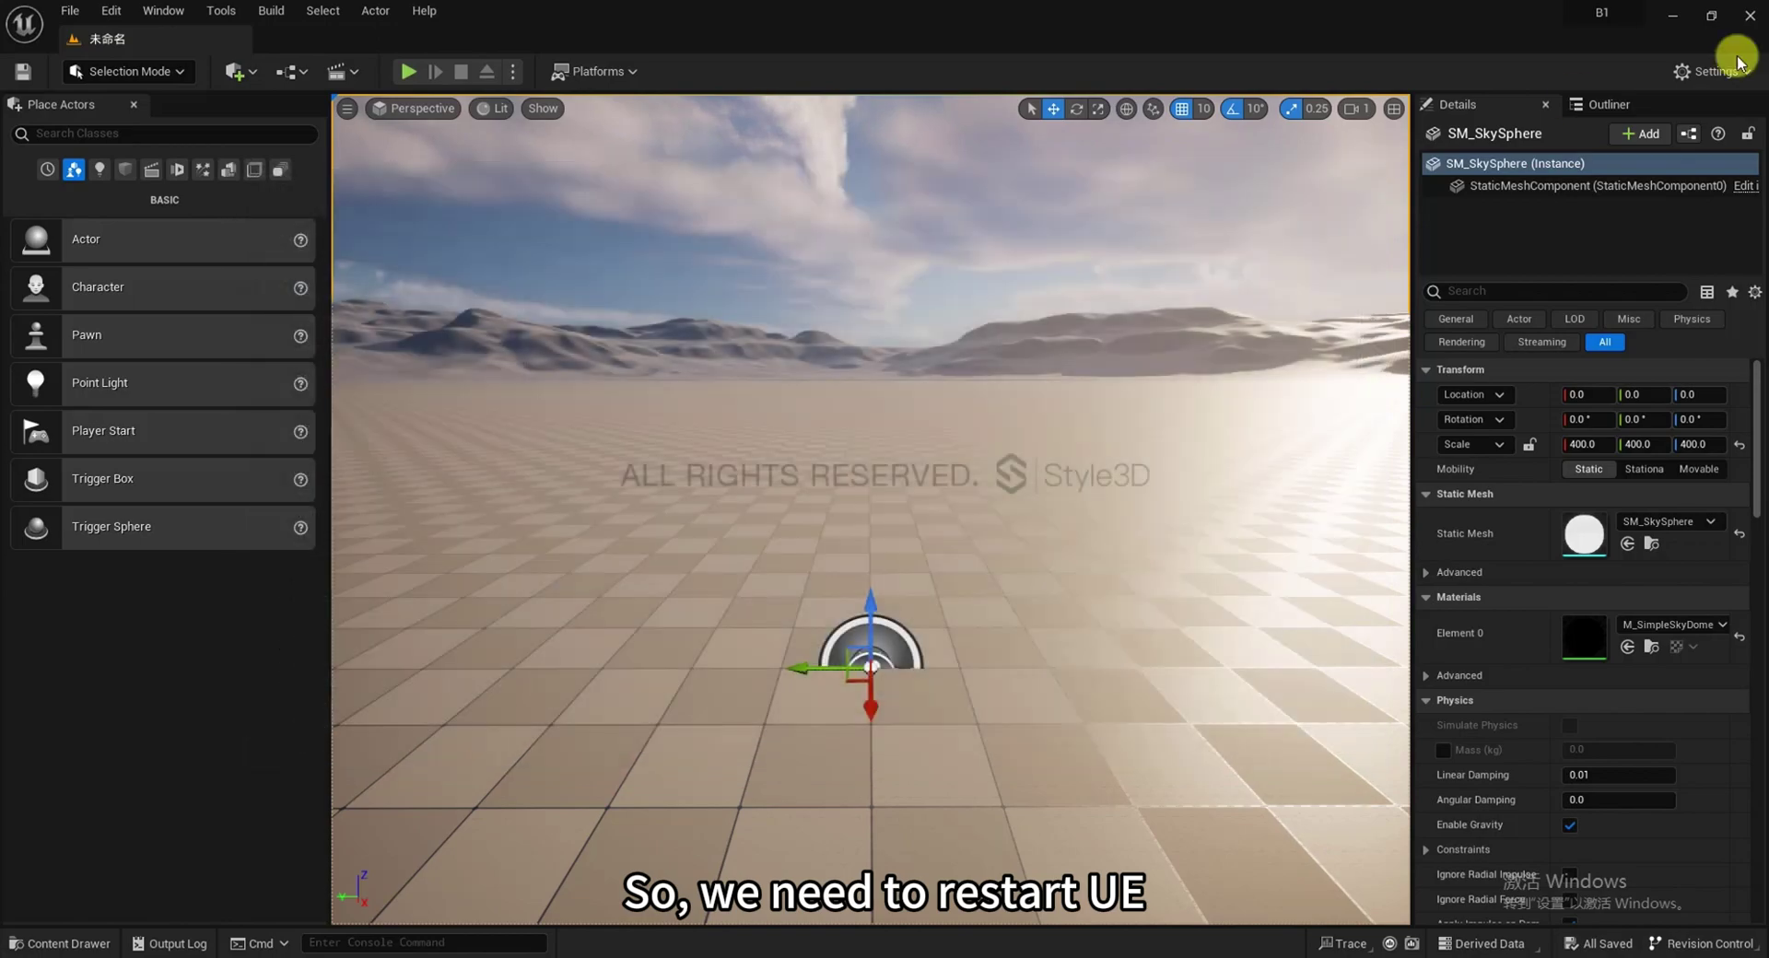
Restart Unreal Engine with project B1, close the Content Browser window and search the plugin list for "style"
left_click(1748, 19)
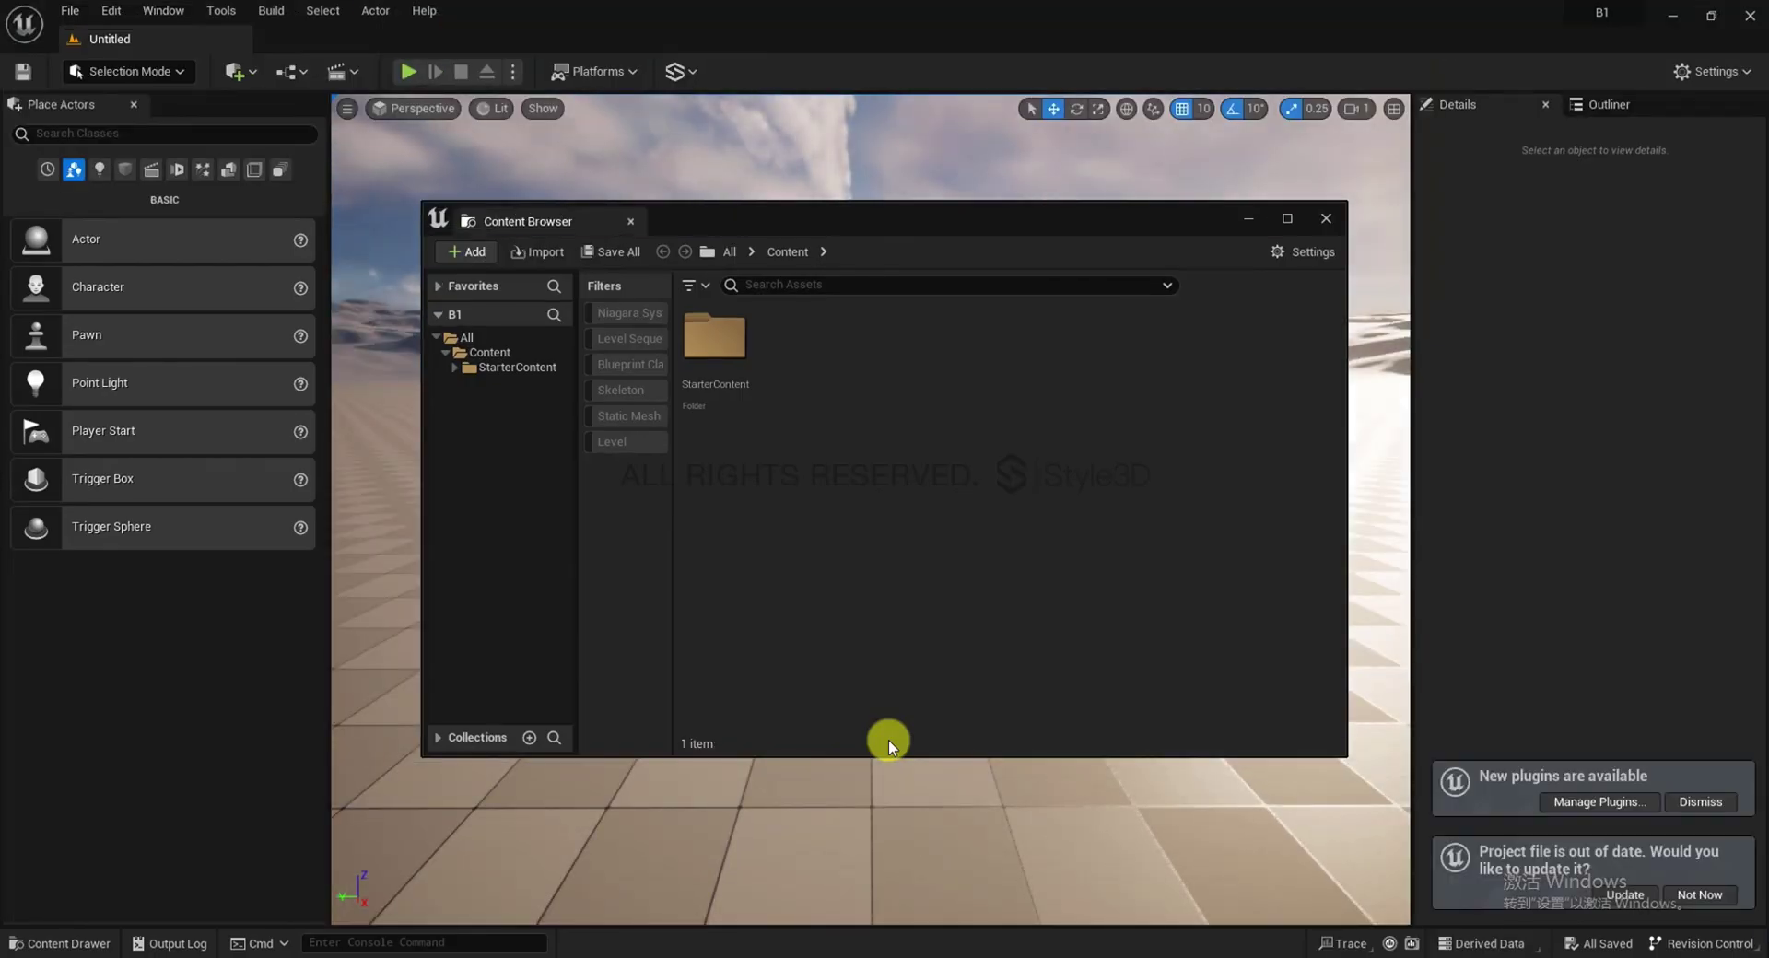
left_click(1327, 218)
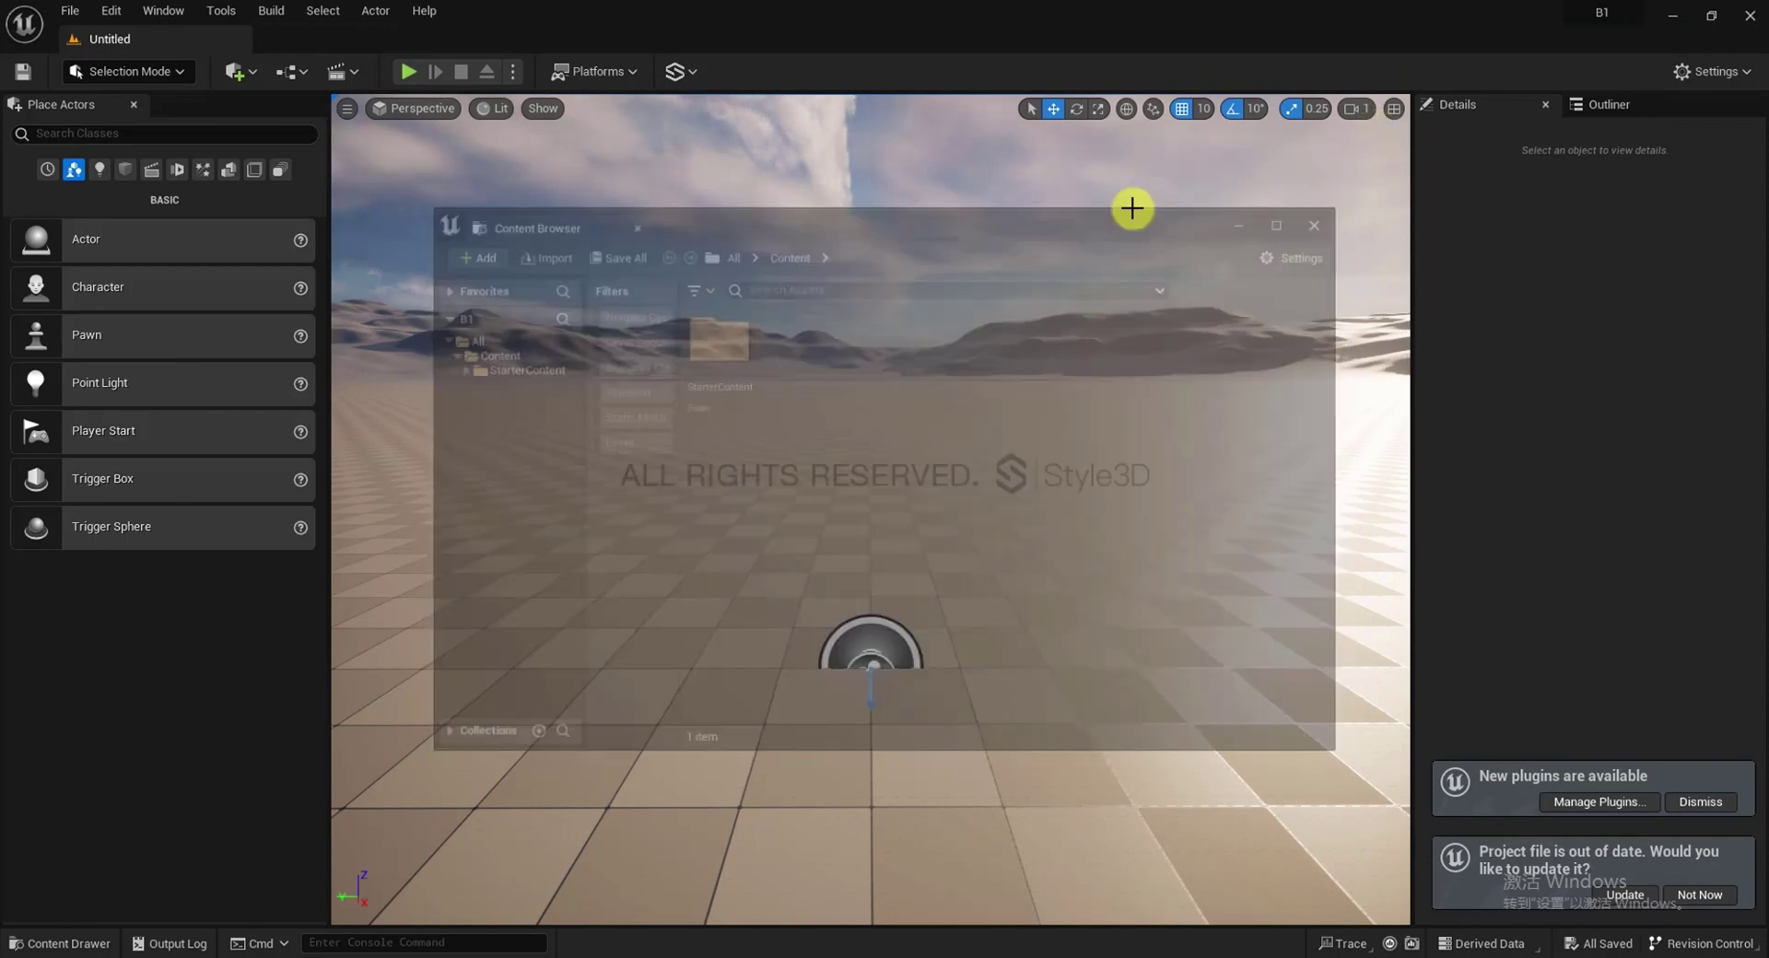
left_click(111, 11)
left_click(164, 301)
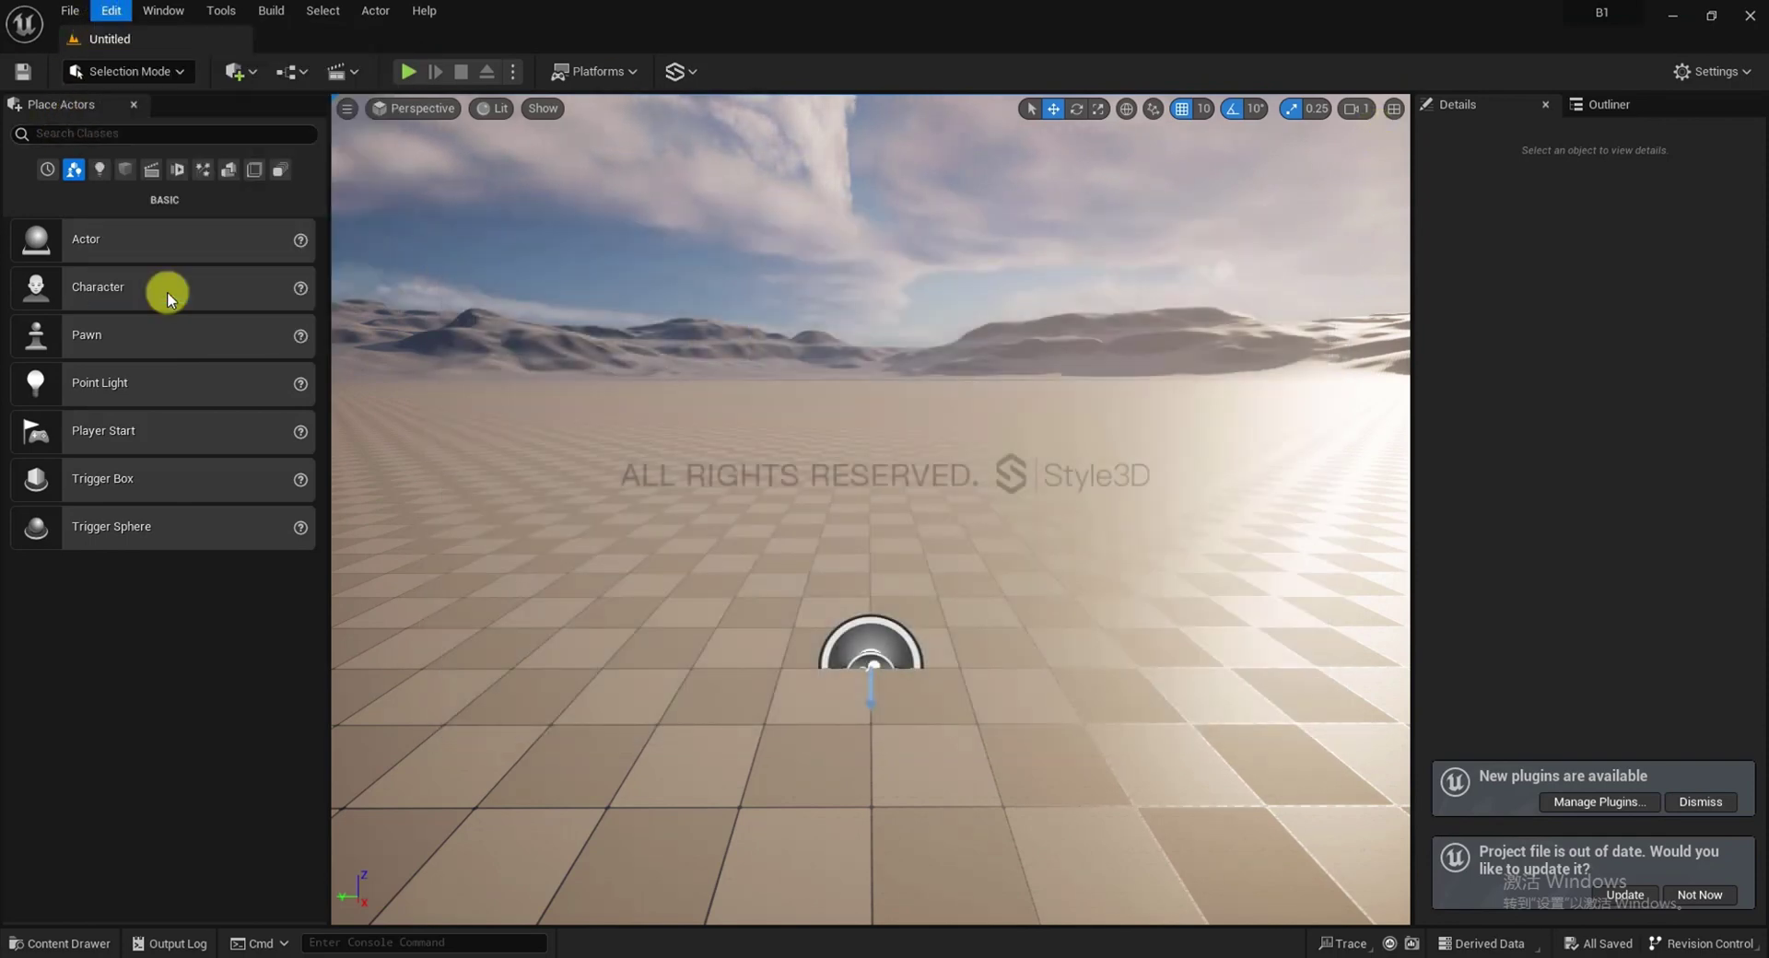
type("style")
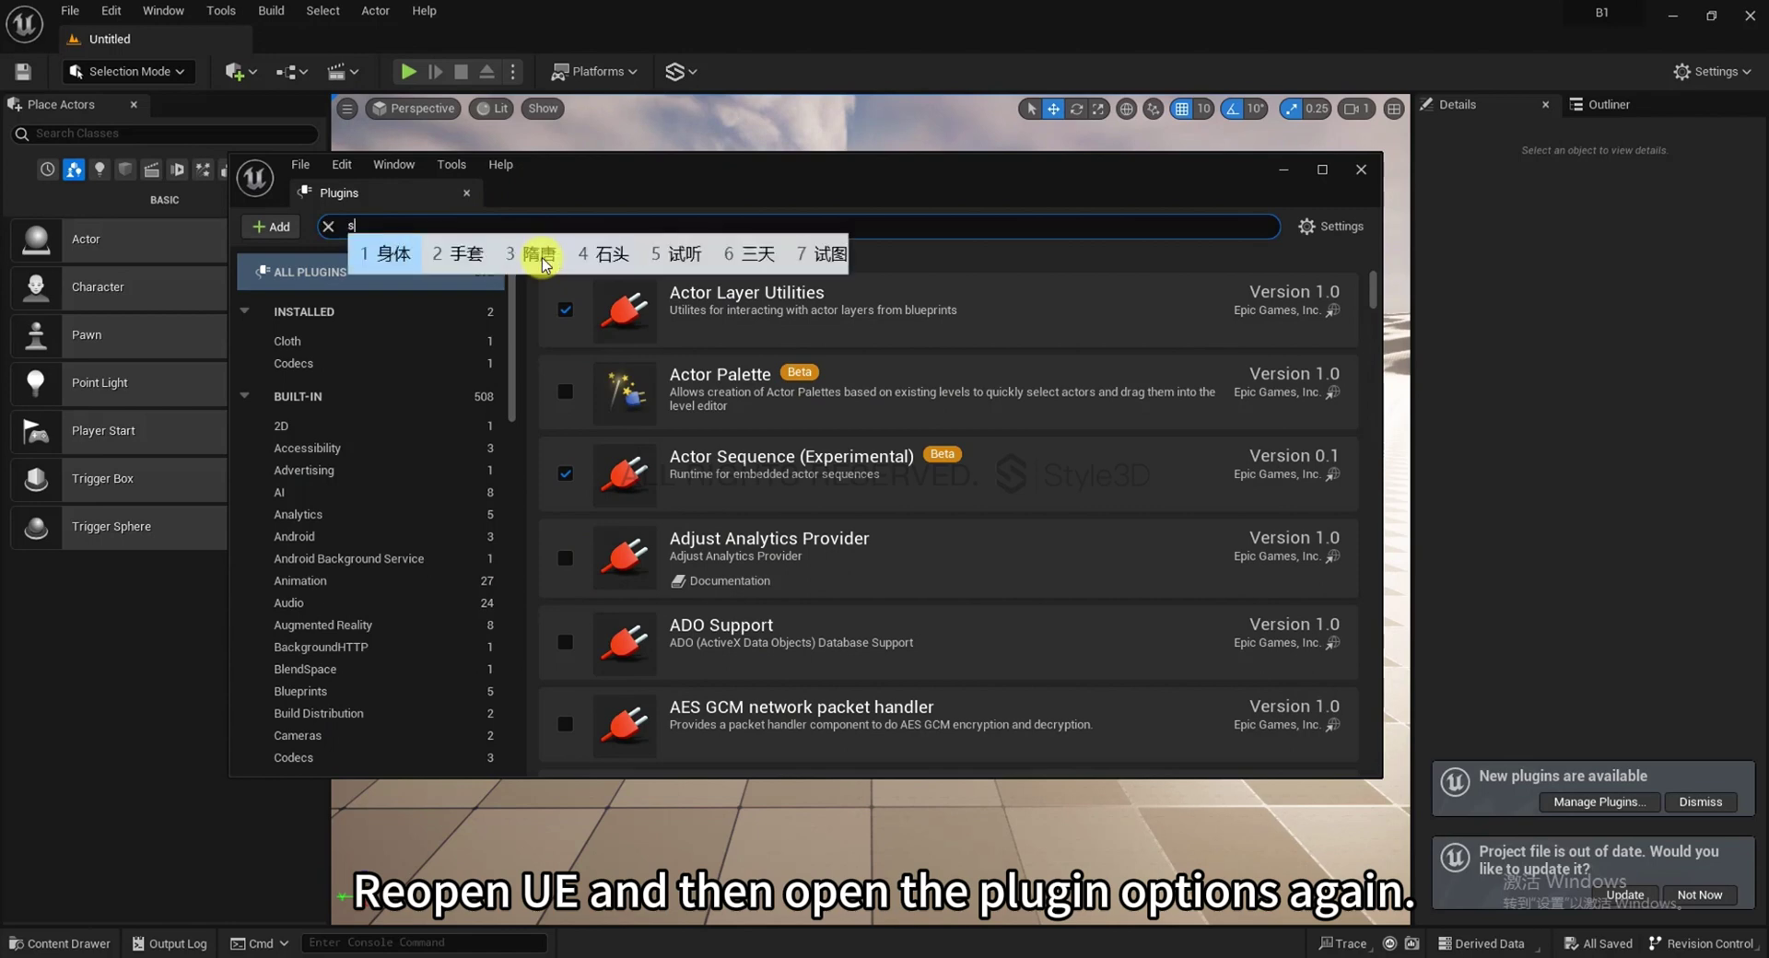
key("Return")
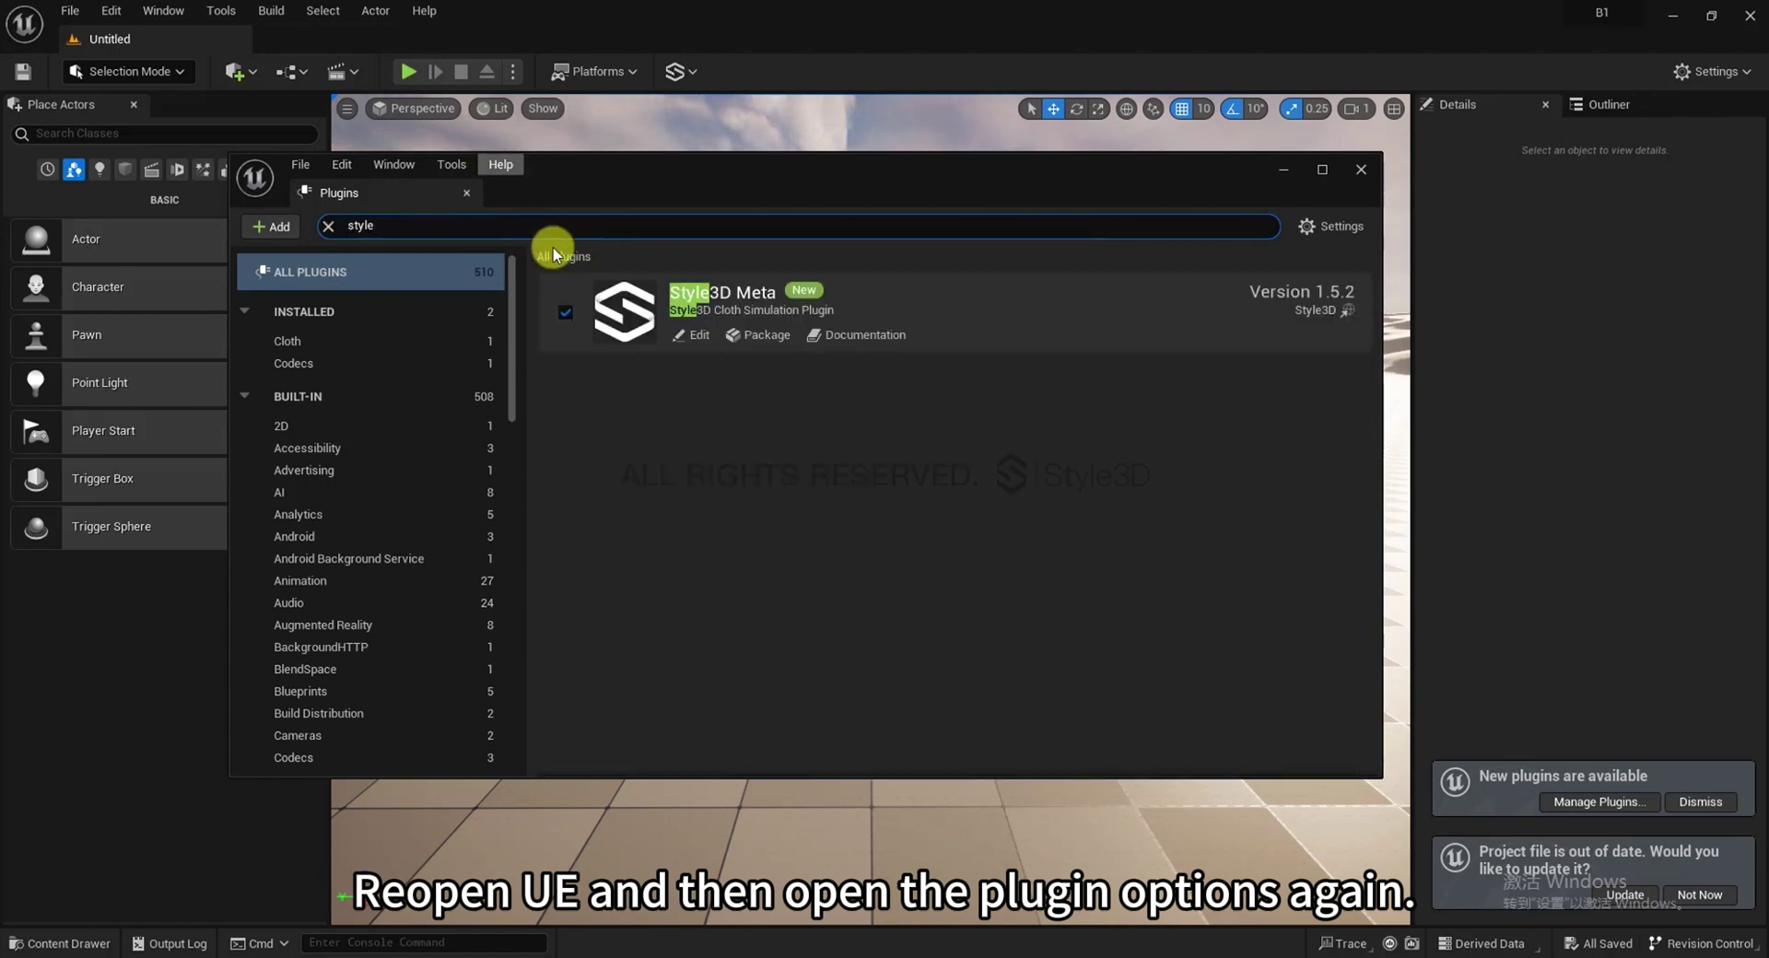
Disable and re-enable the Style3D Meta plugin and close the plugin window
left_click(565, 312)
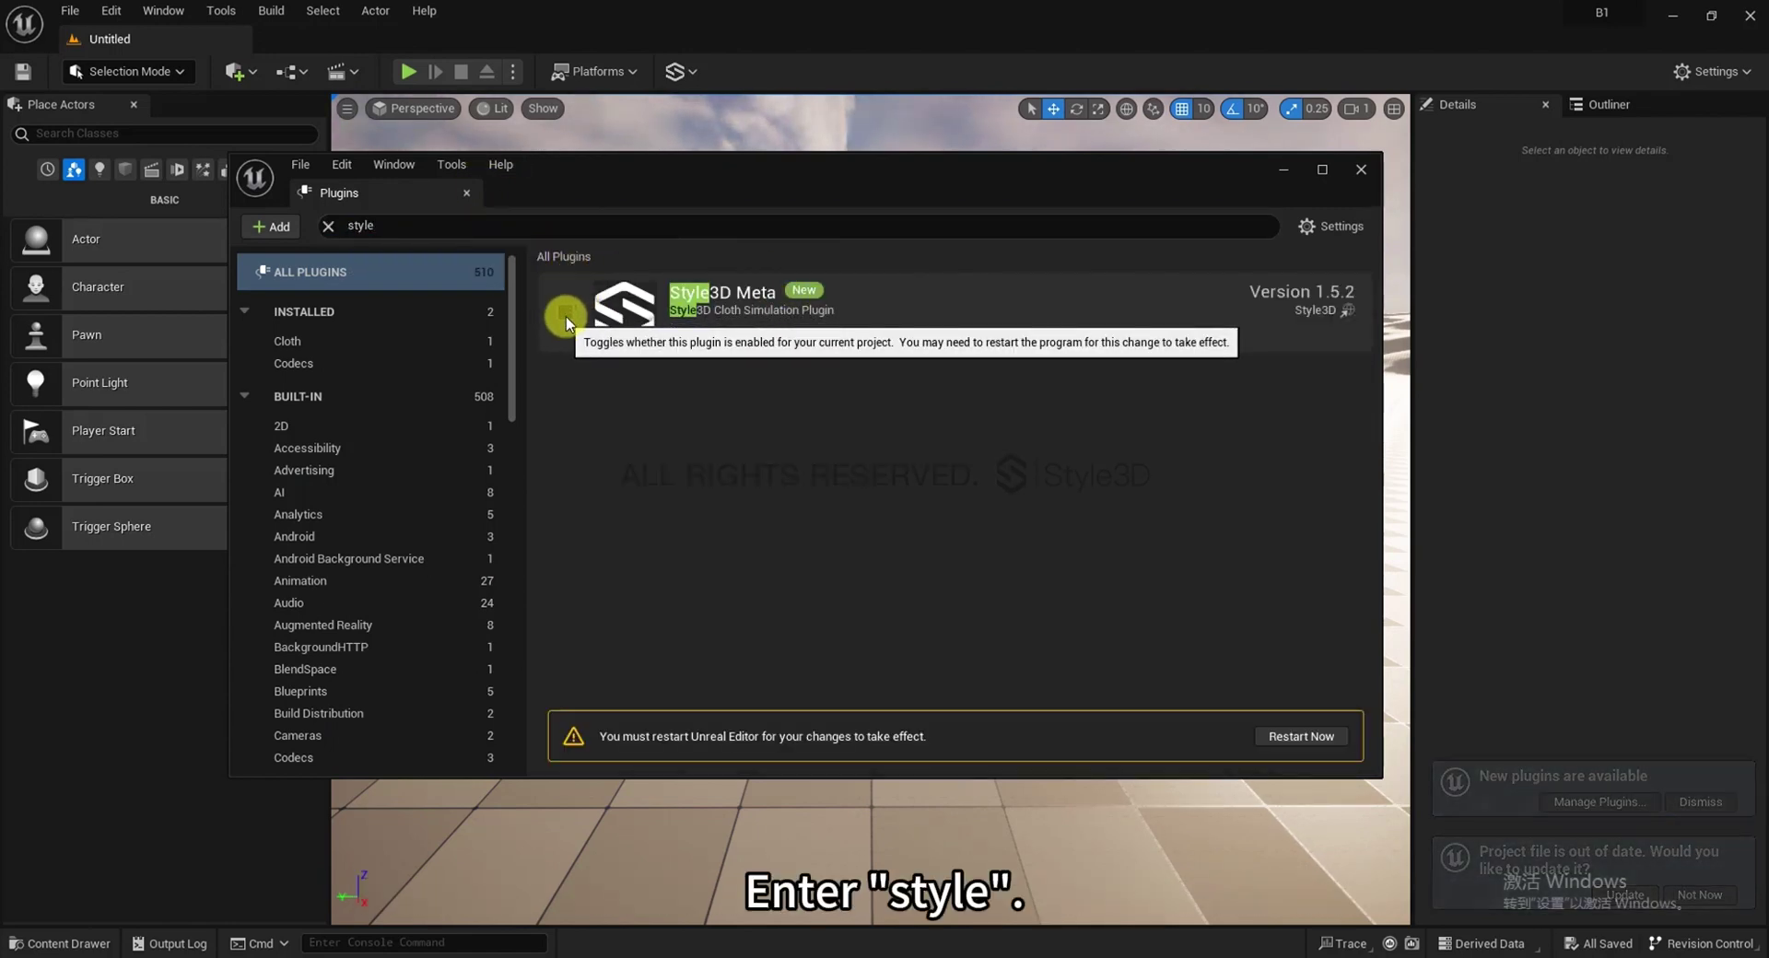
left_click(566, 315)
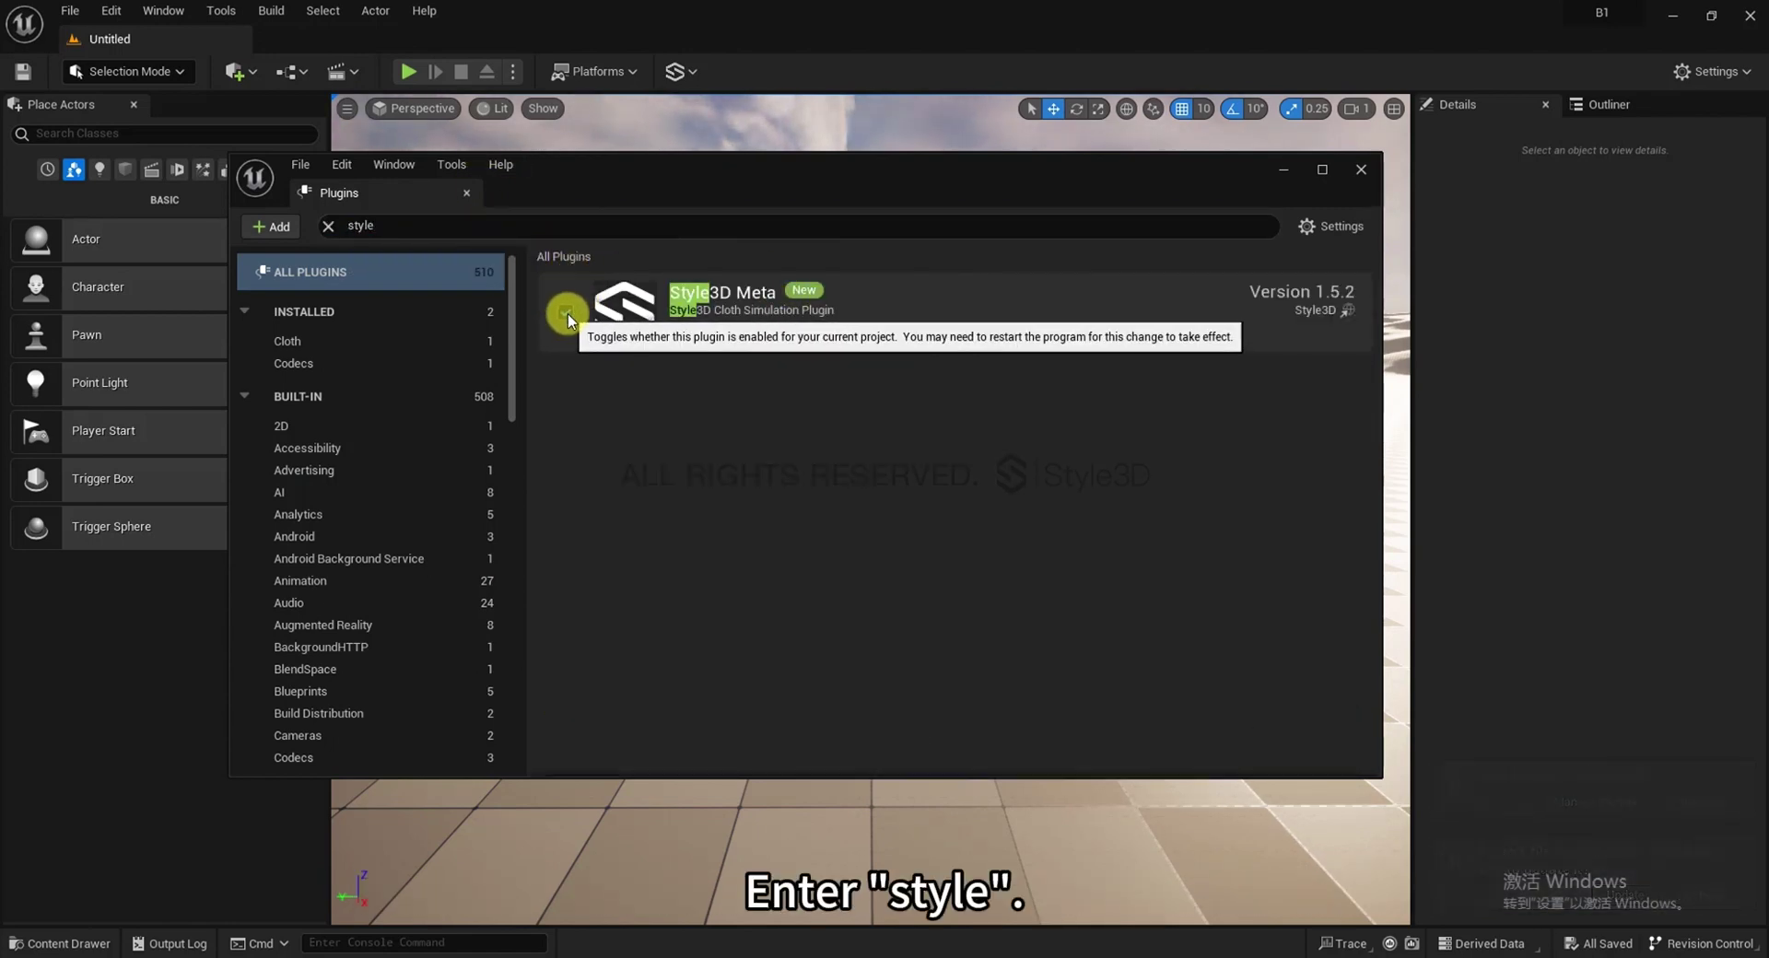
left_click(1360, 171)
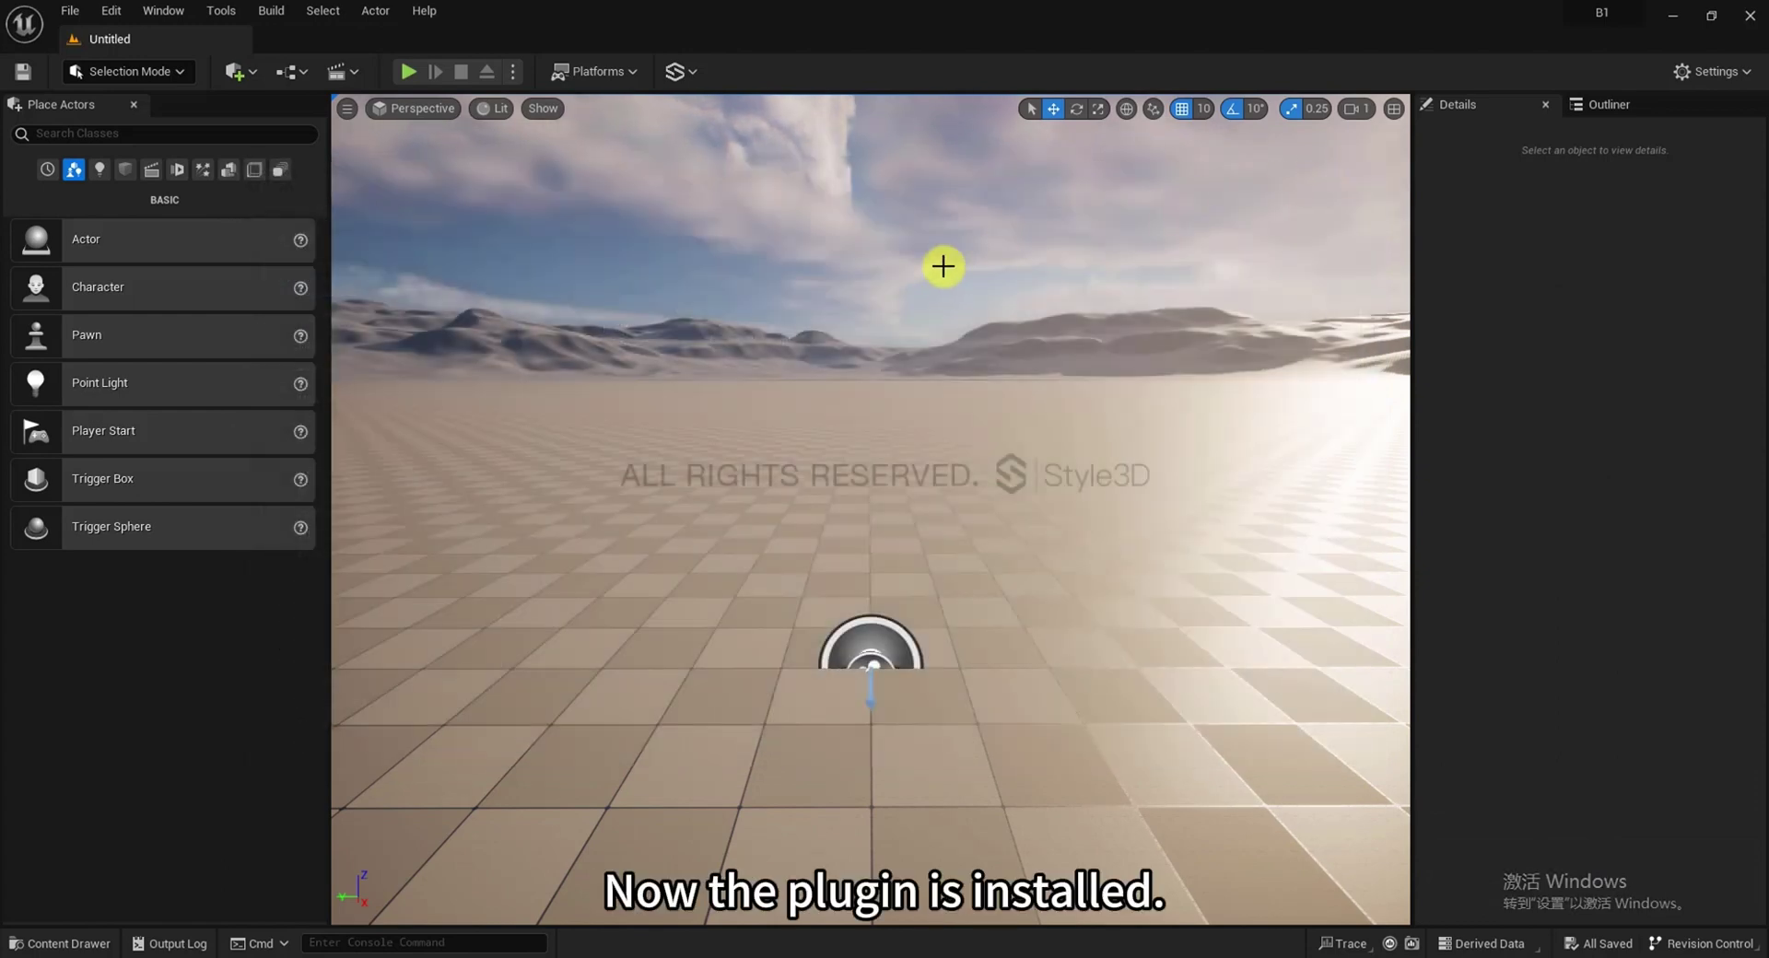
Log in to the Style3D plugin by entering the account name and the account password
left_click(700, 73)
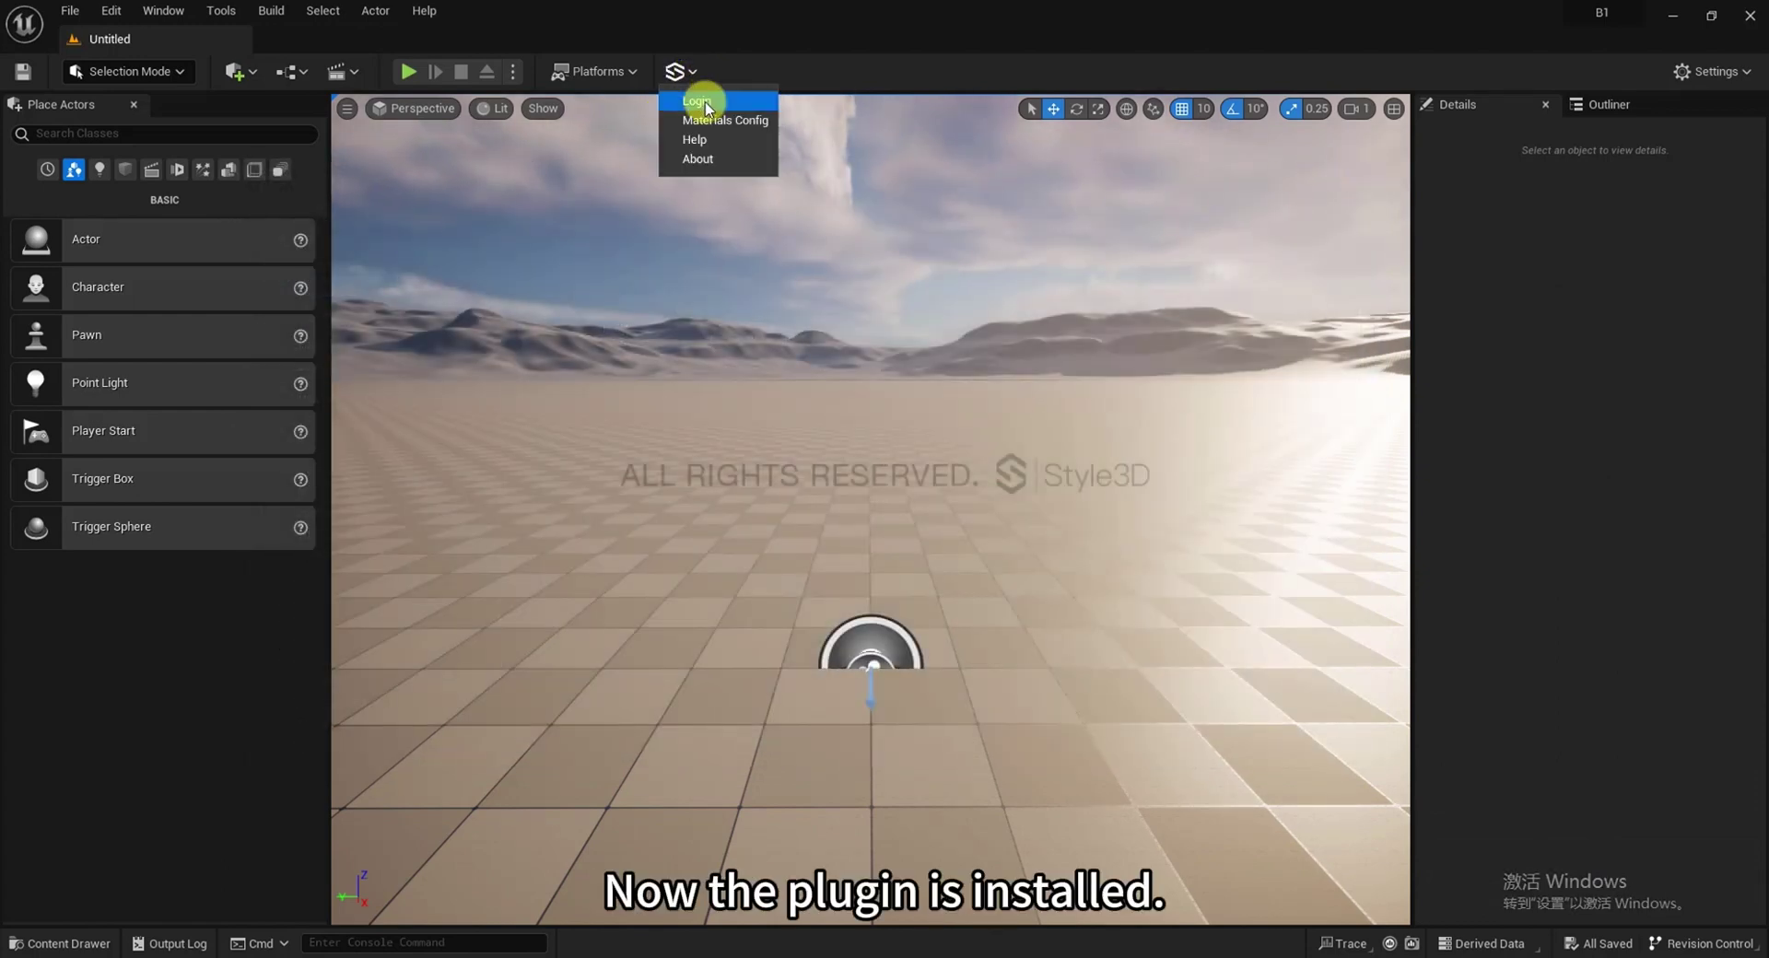
left_click(702, 106)
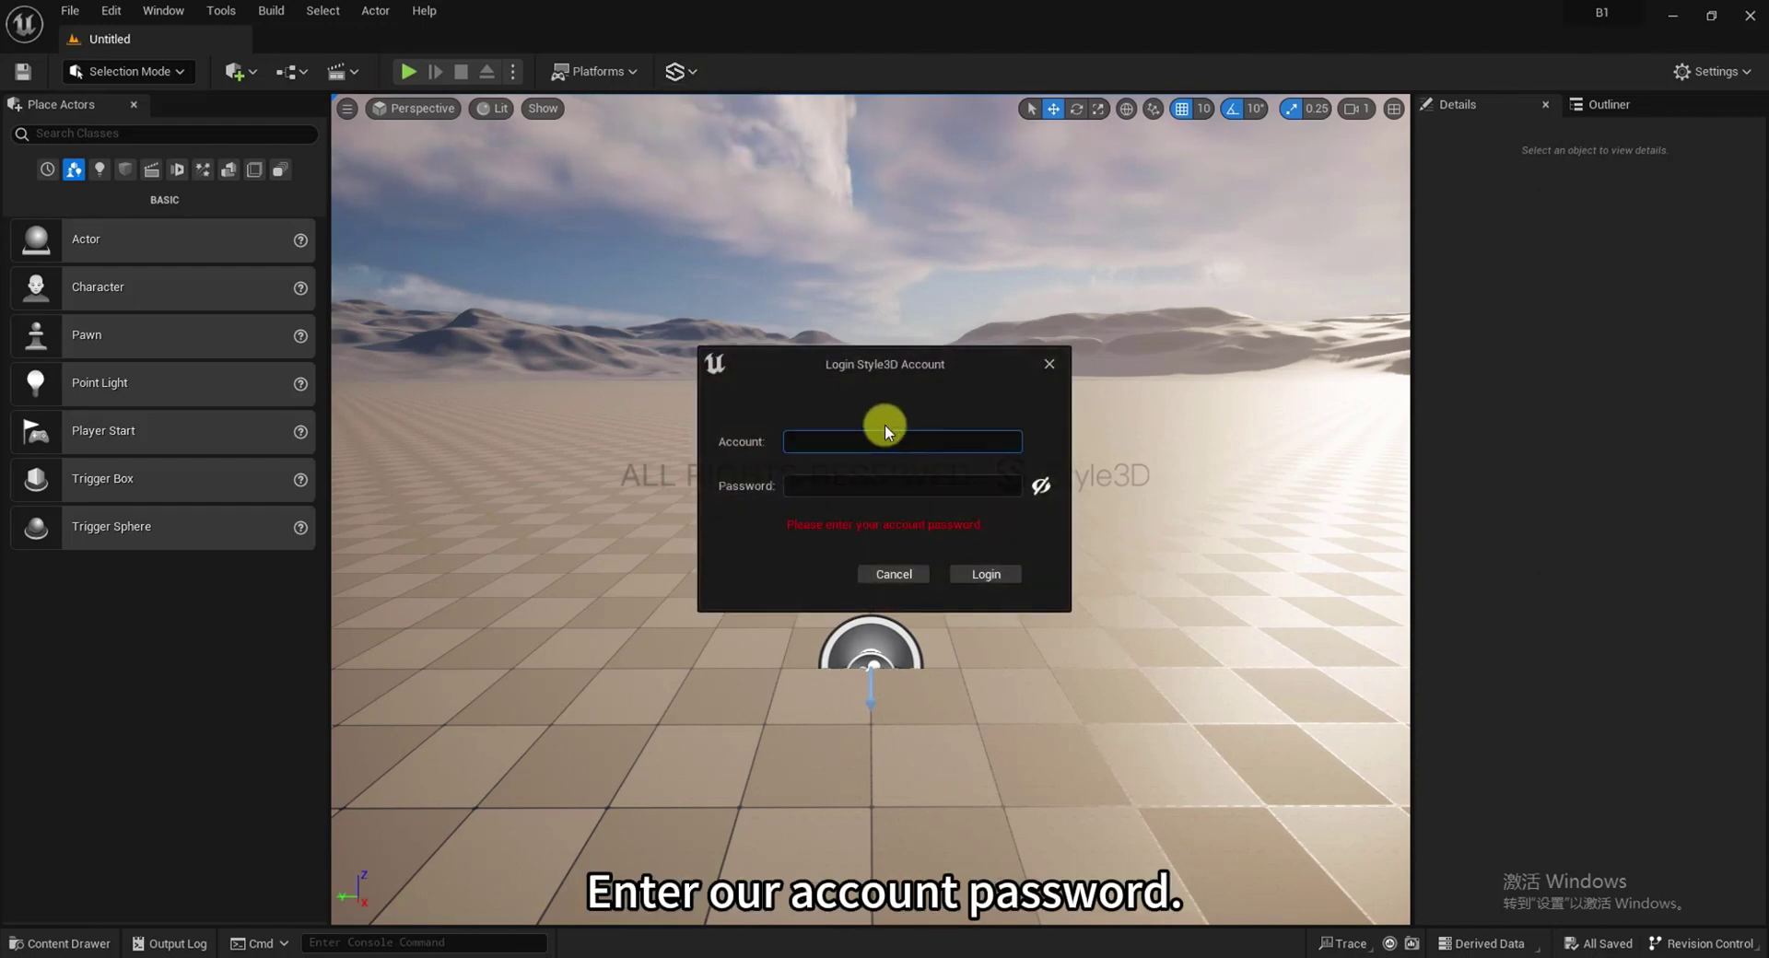
left_click(986, 577)
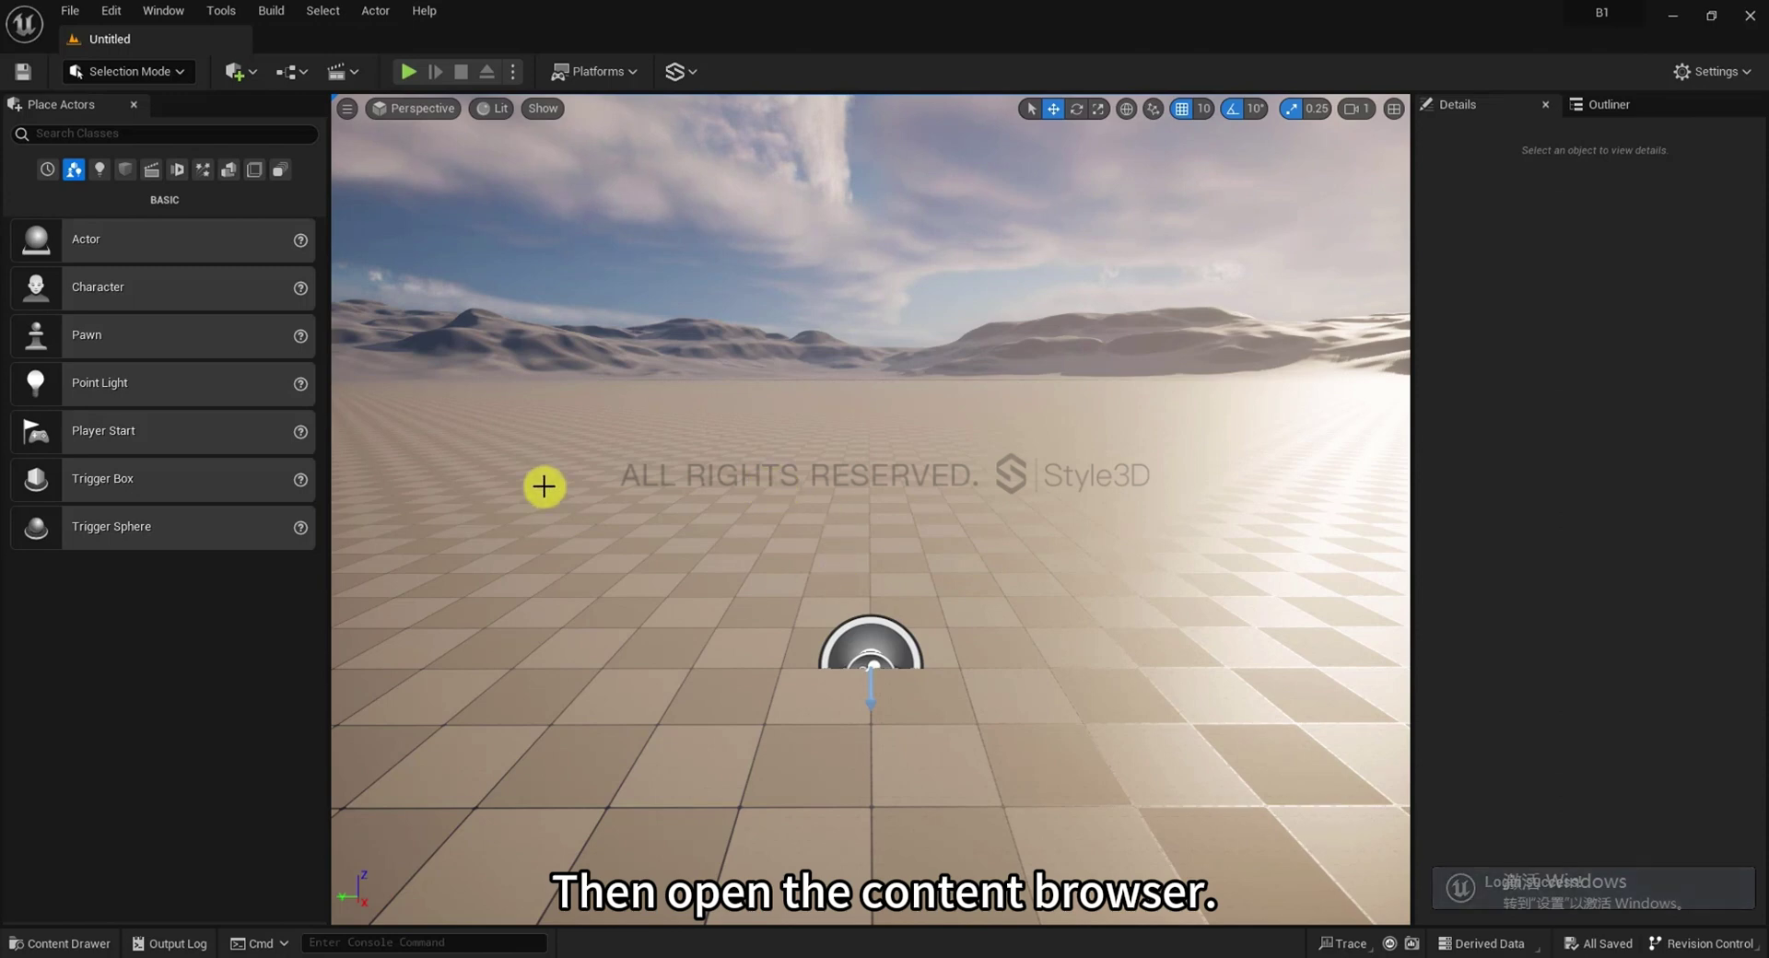
Create a folder named model in the project's Content folder and open it
left_click(72, 935)
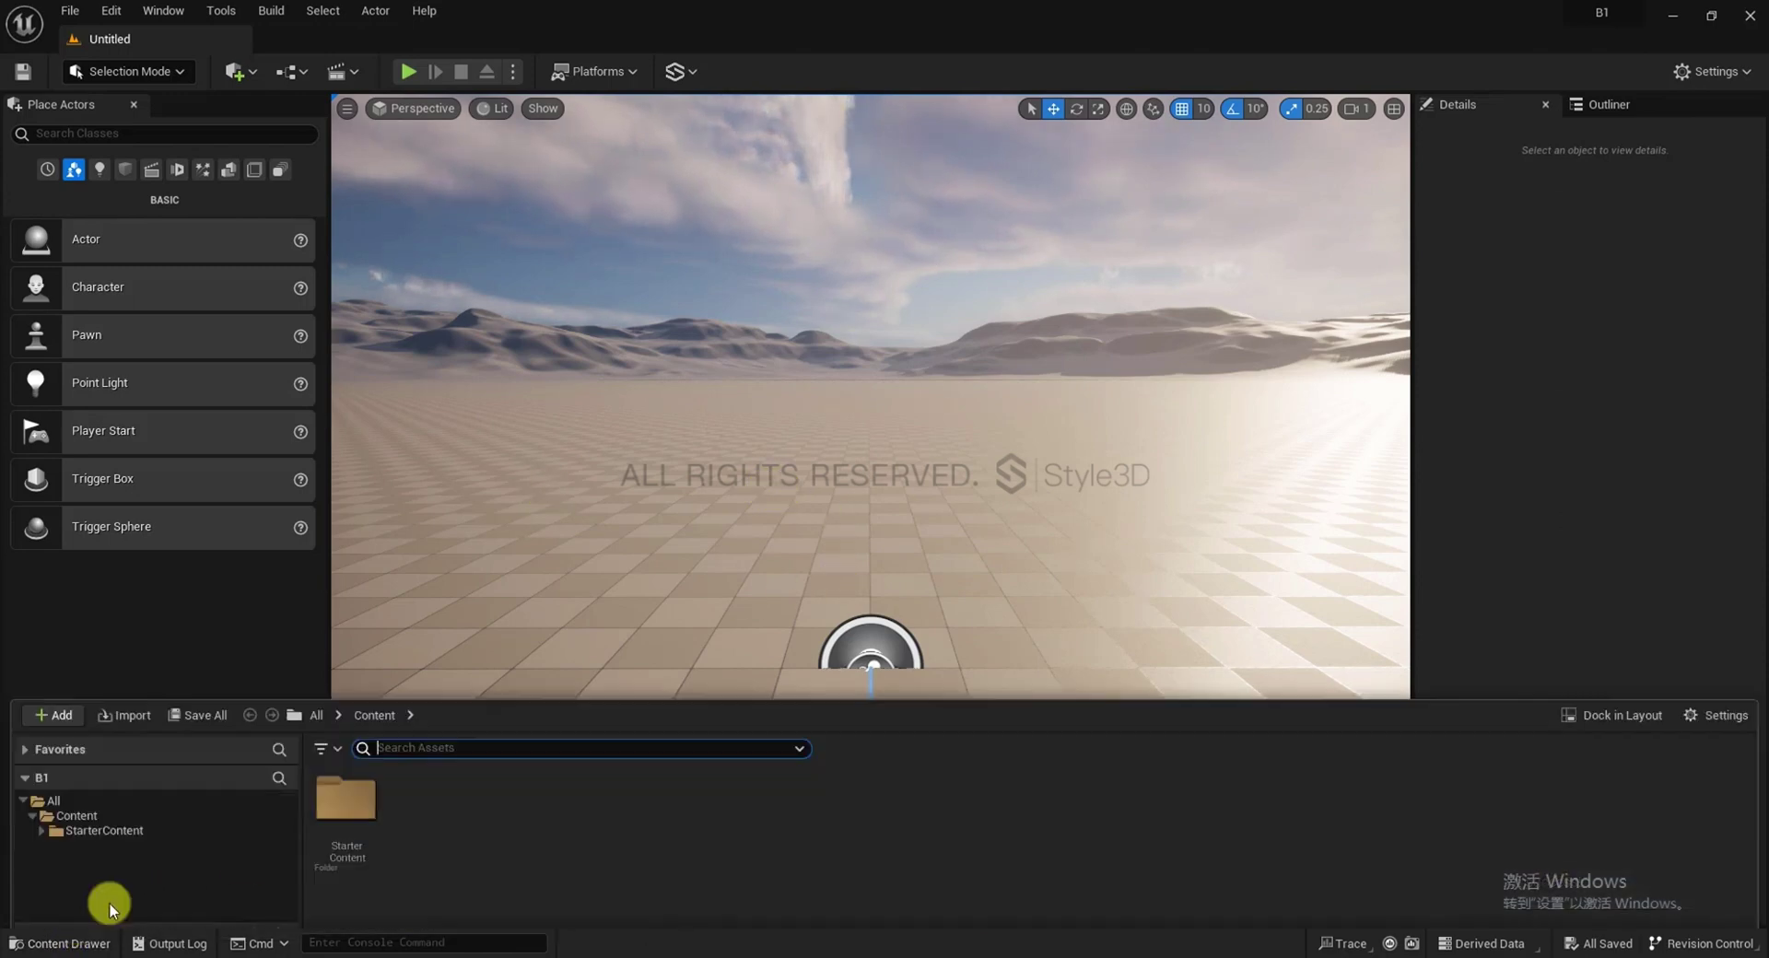
right_click(446, 785)
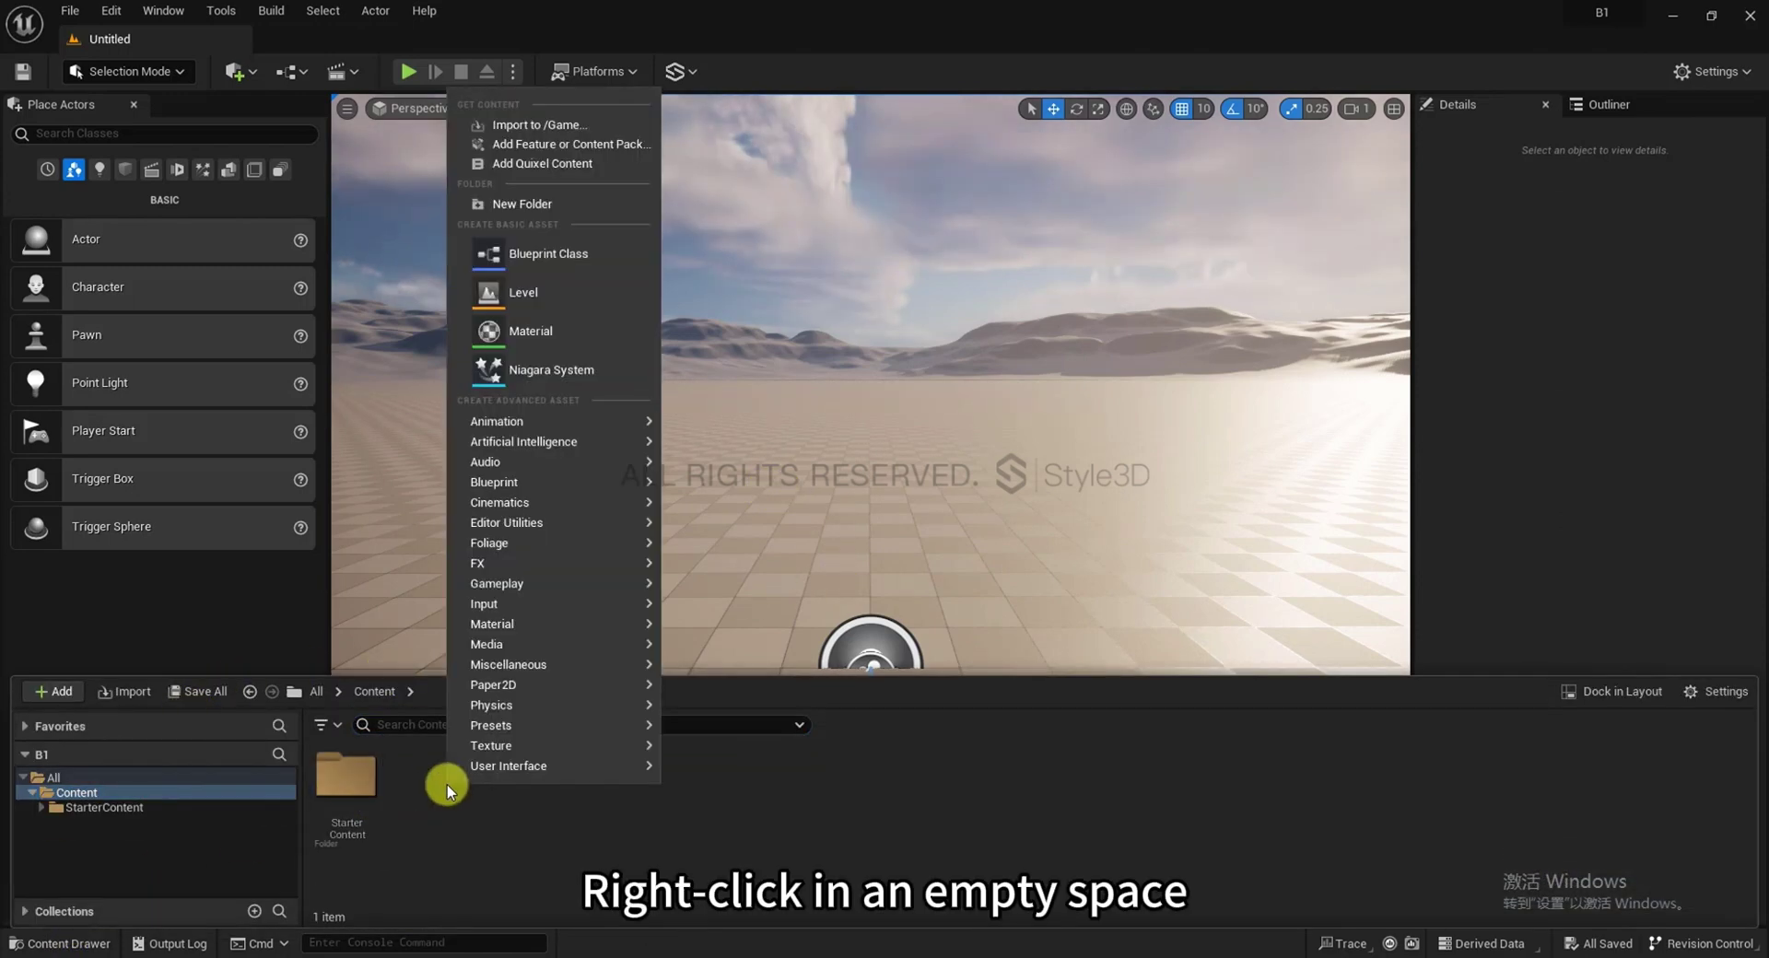
mouse_move(642, 745)
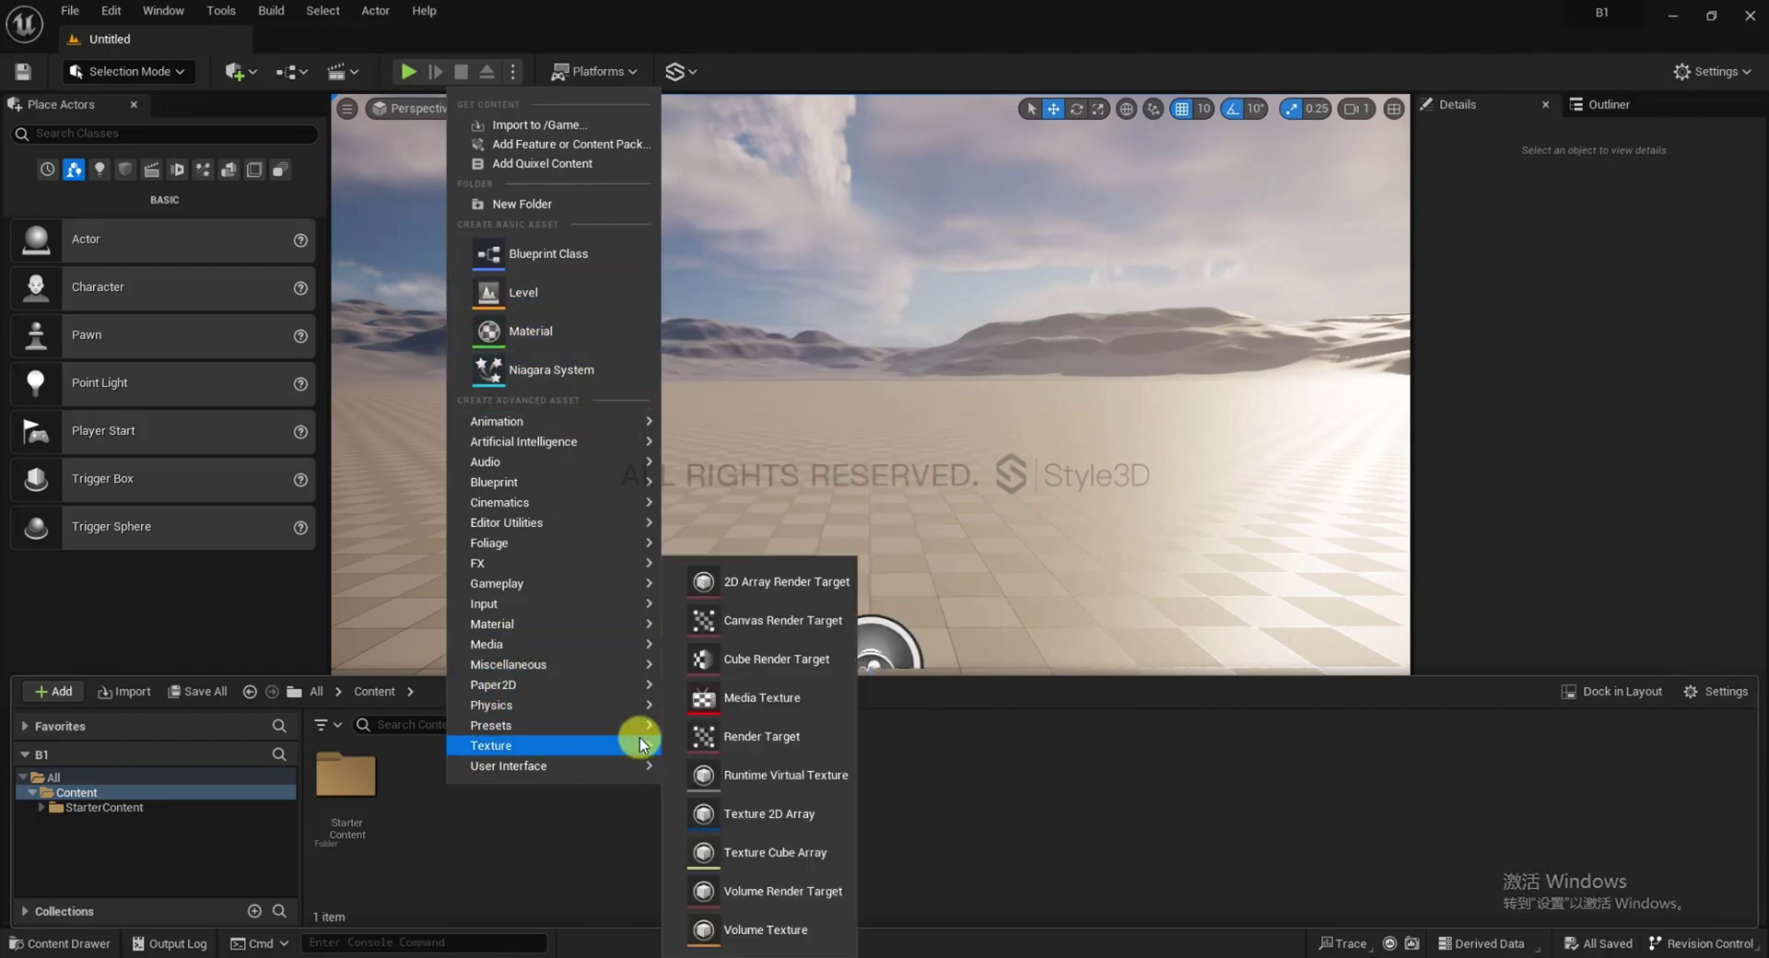
left_click(561, 206)
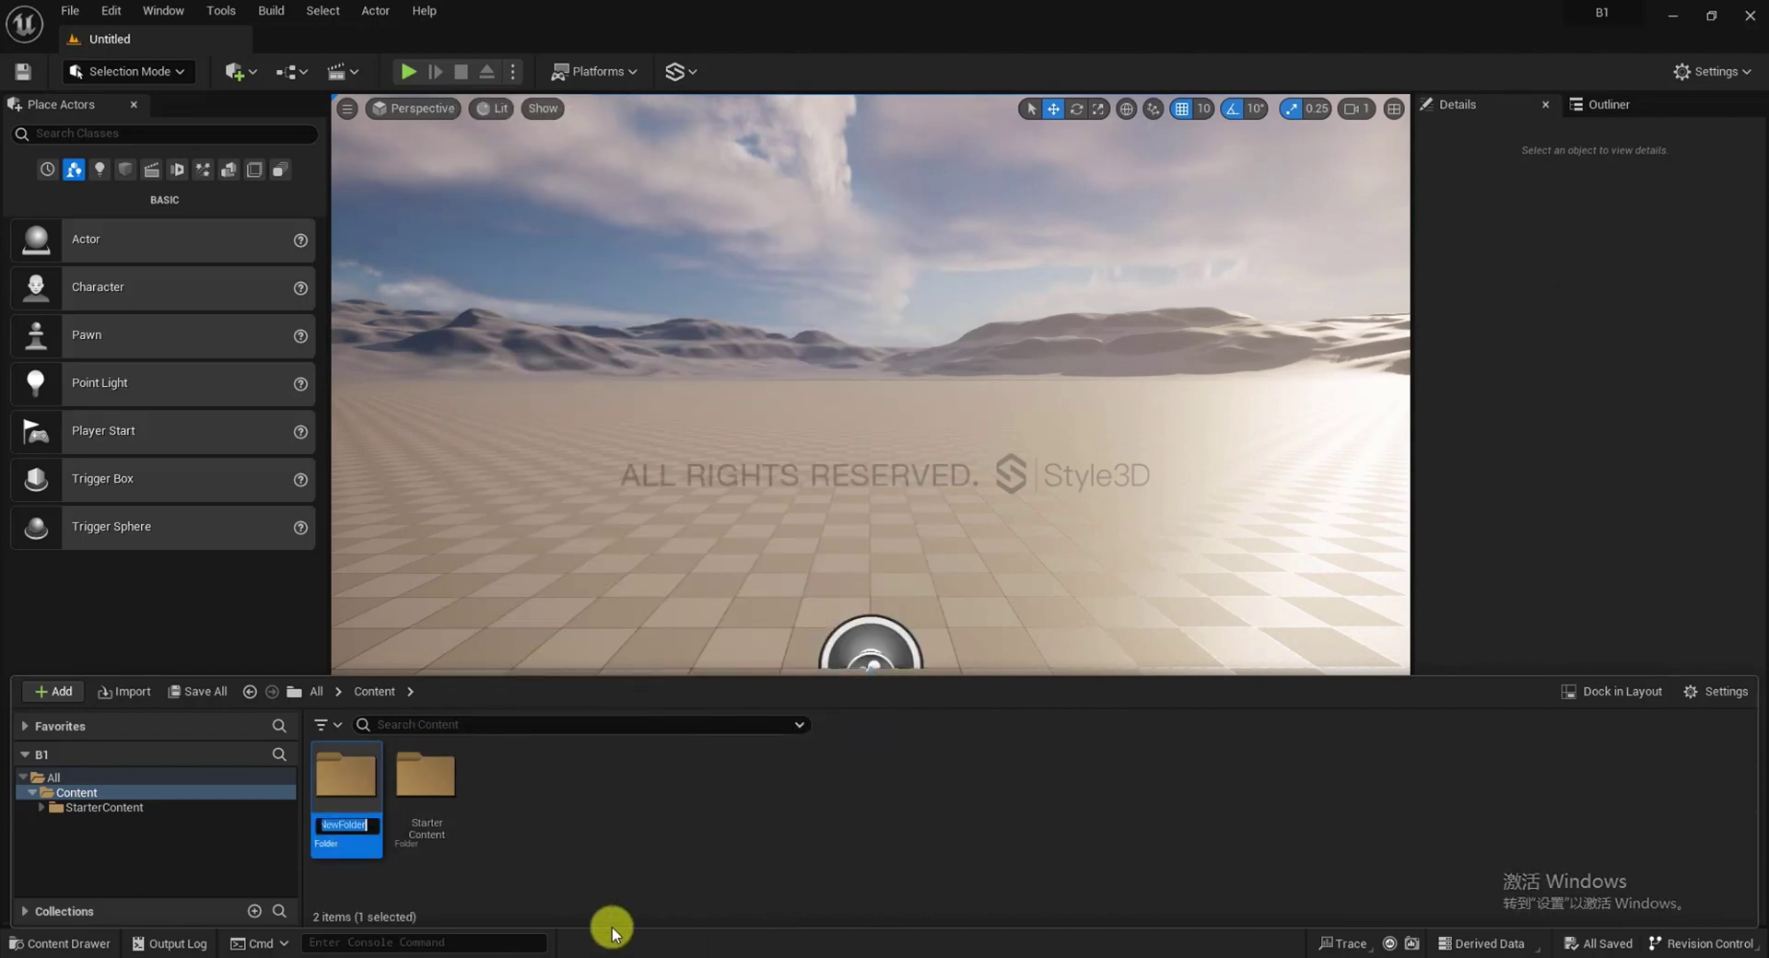
type("model")
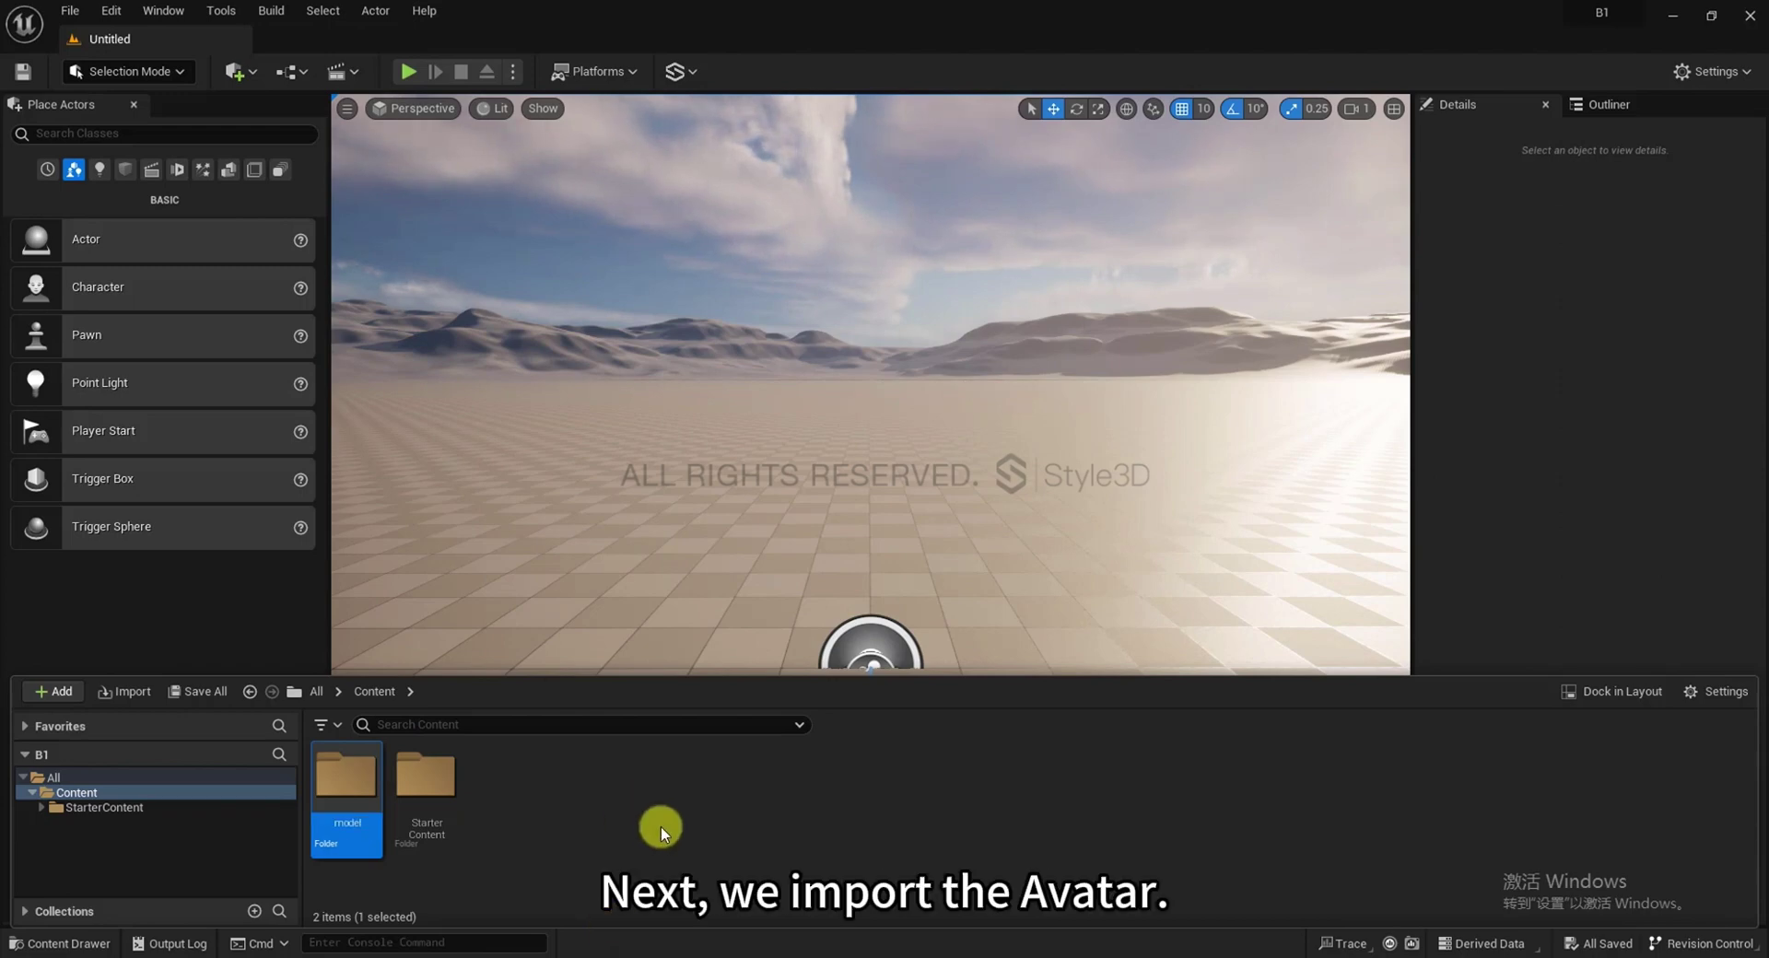
double_click(346, 777)
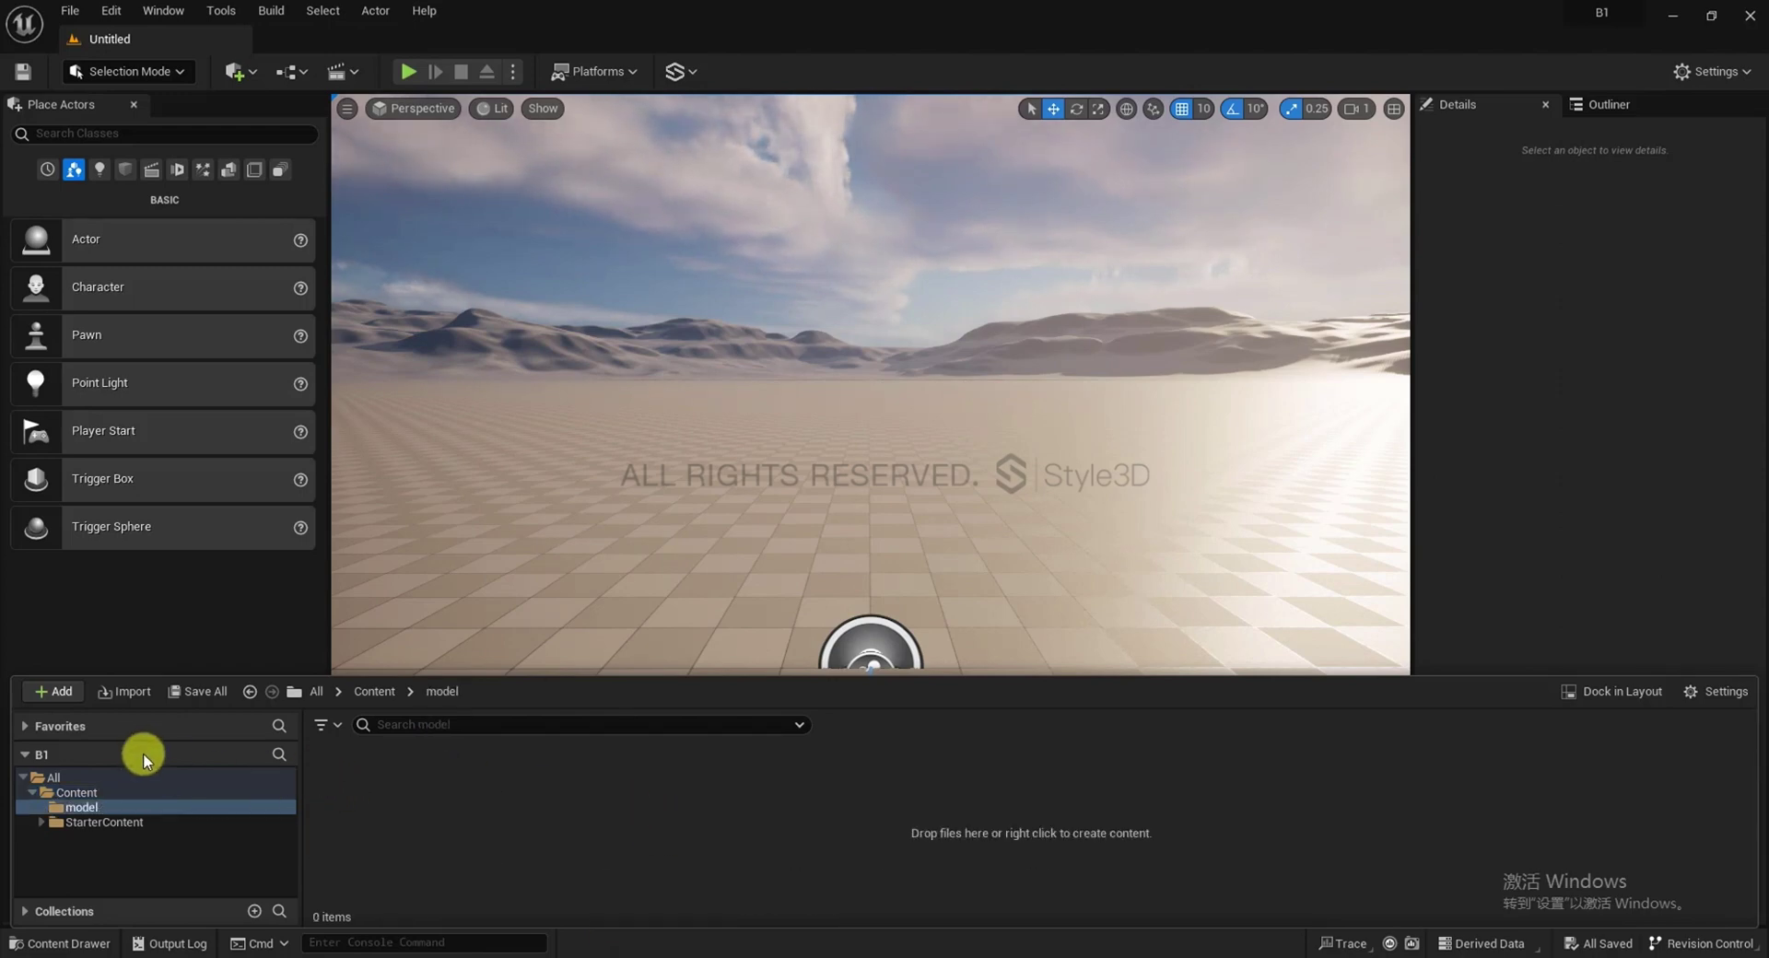
Choose Samba Dancing(2) from the ANI folder inside folder 1 on the desktop for import into the model folder
left_click(131, 694)
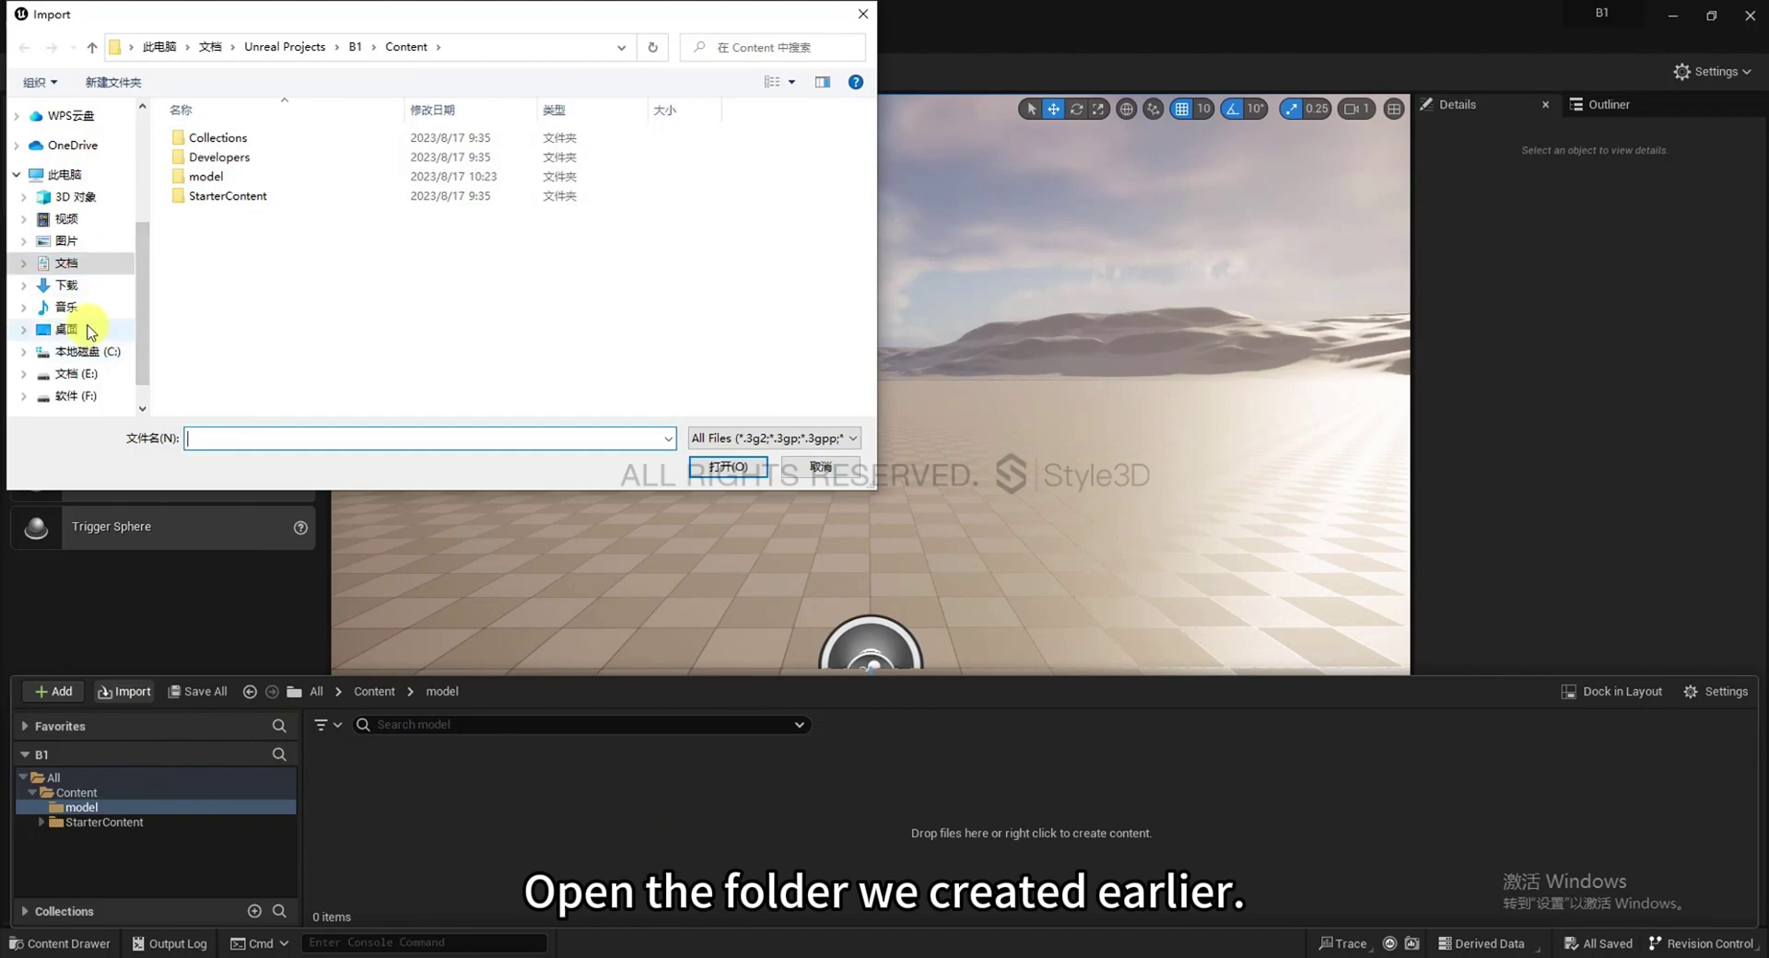
left_click(91, 331)
double_click(230, 194)
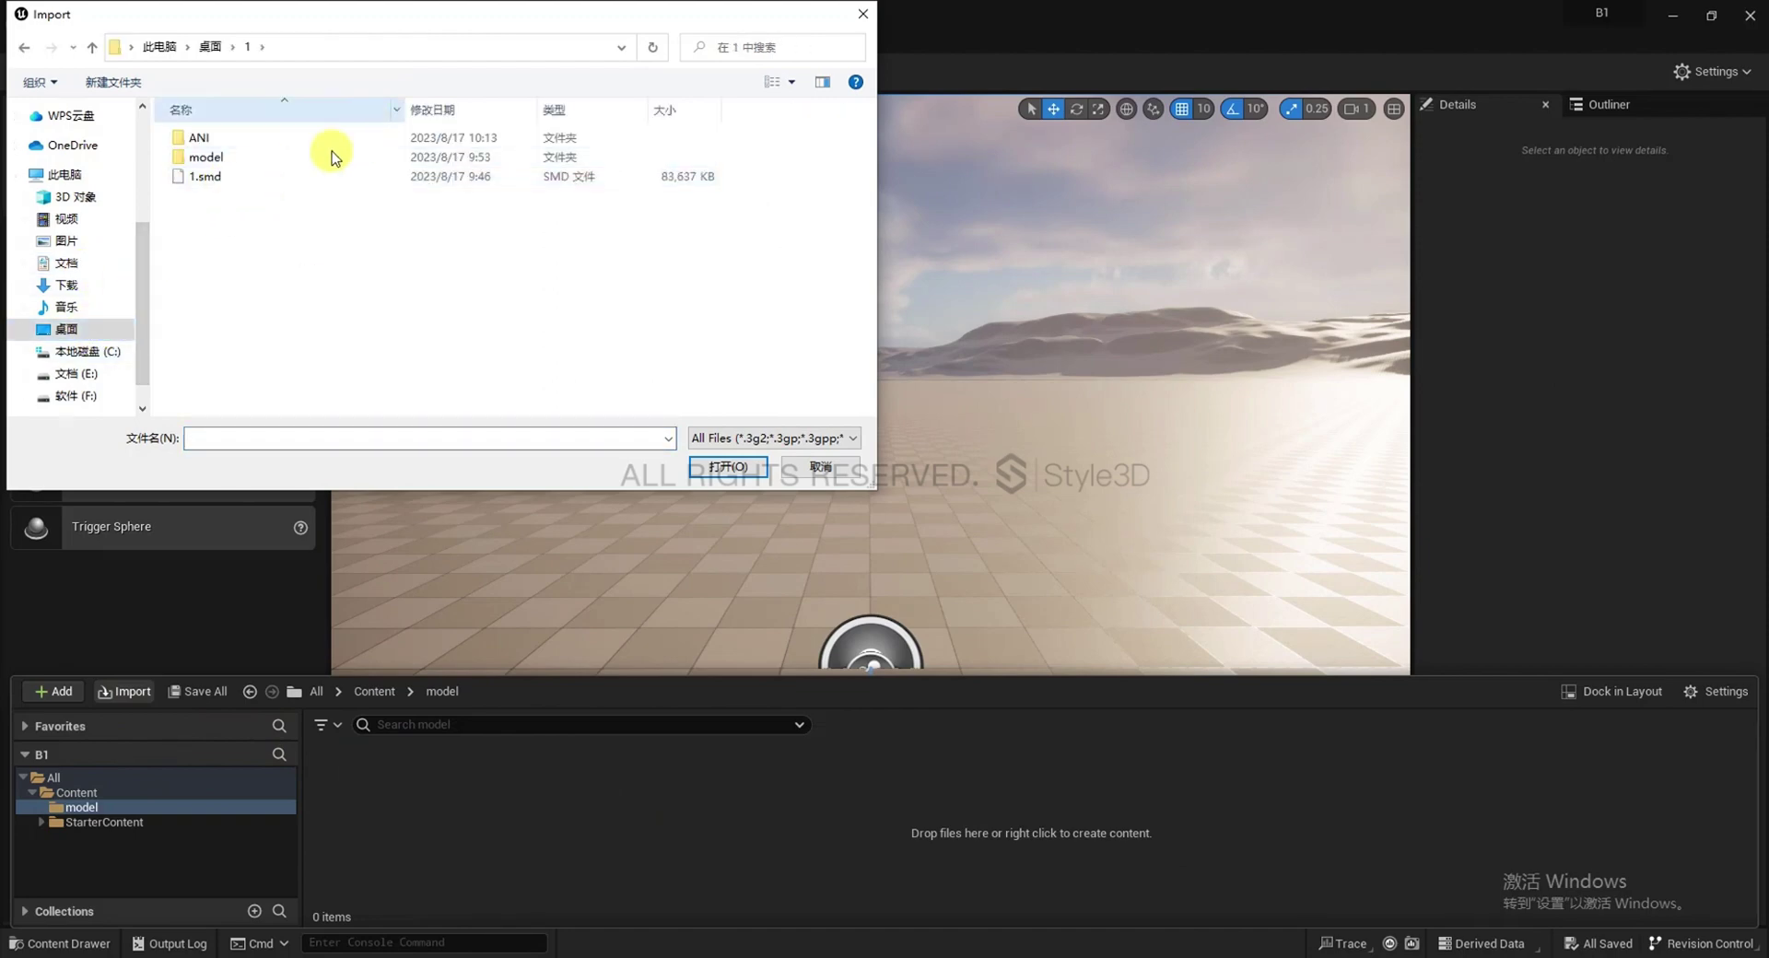
double_click(387, 156)
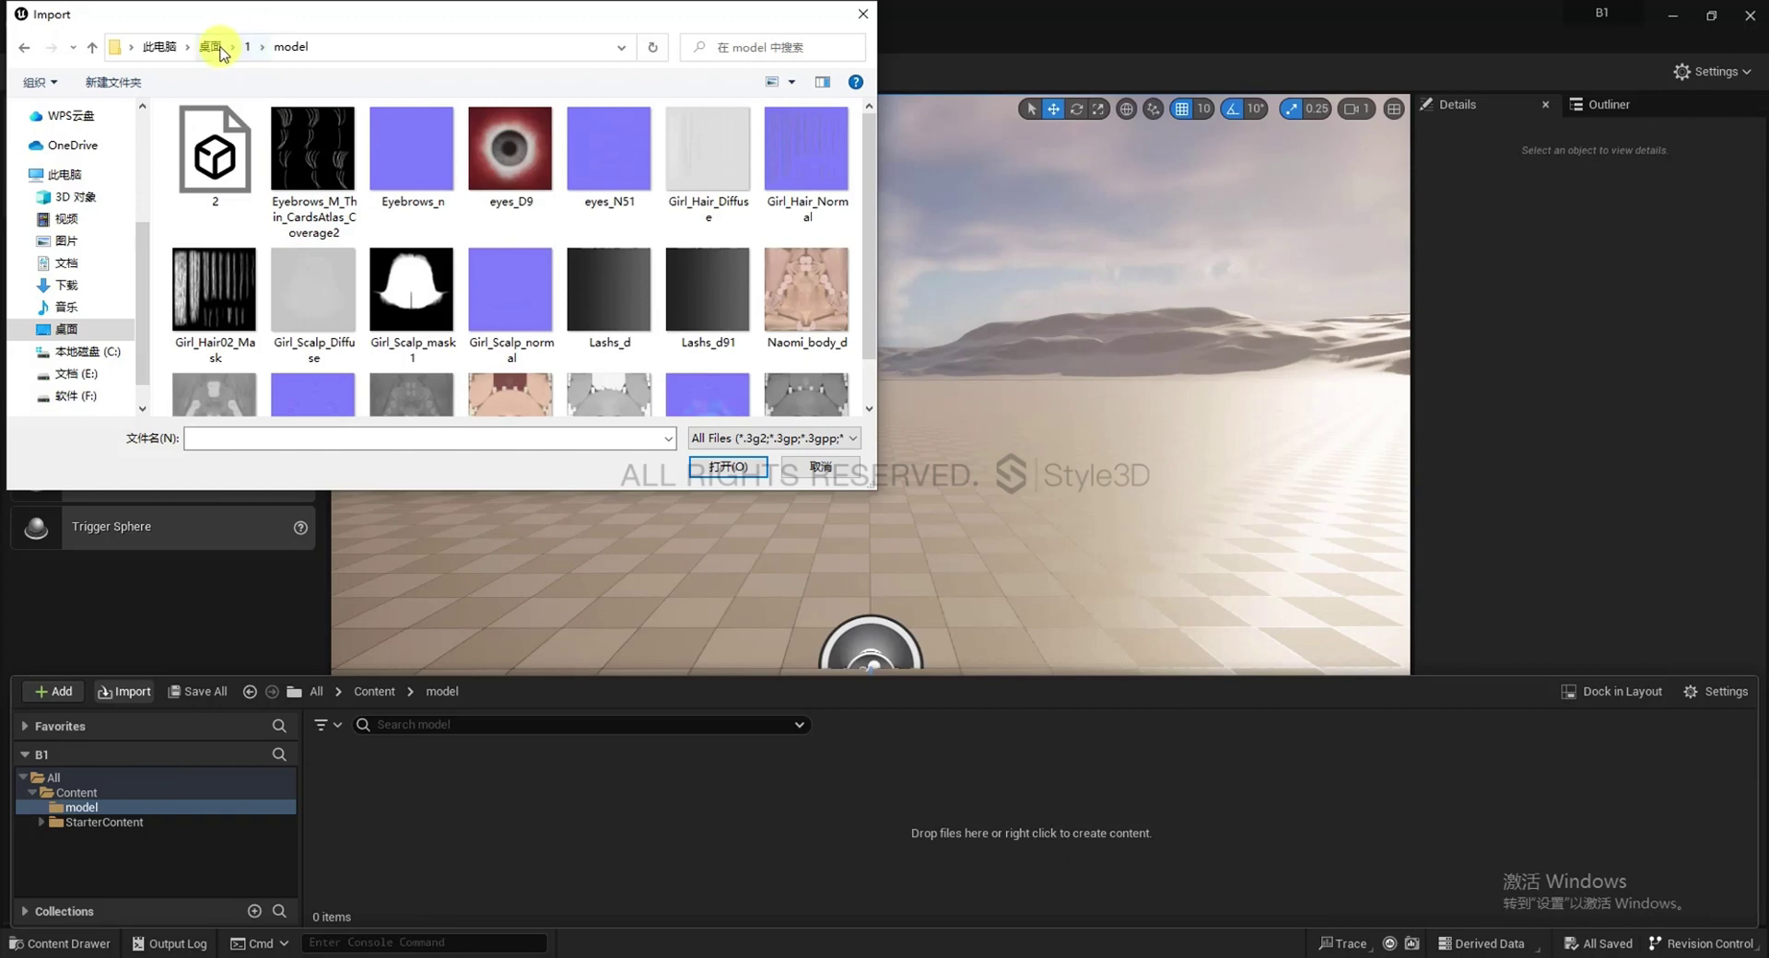
left_click(250, 47)
double_click(243, 138)
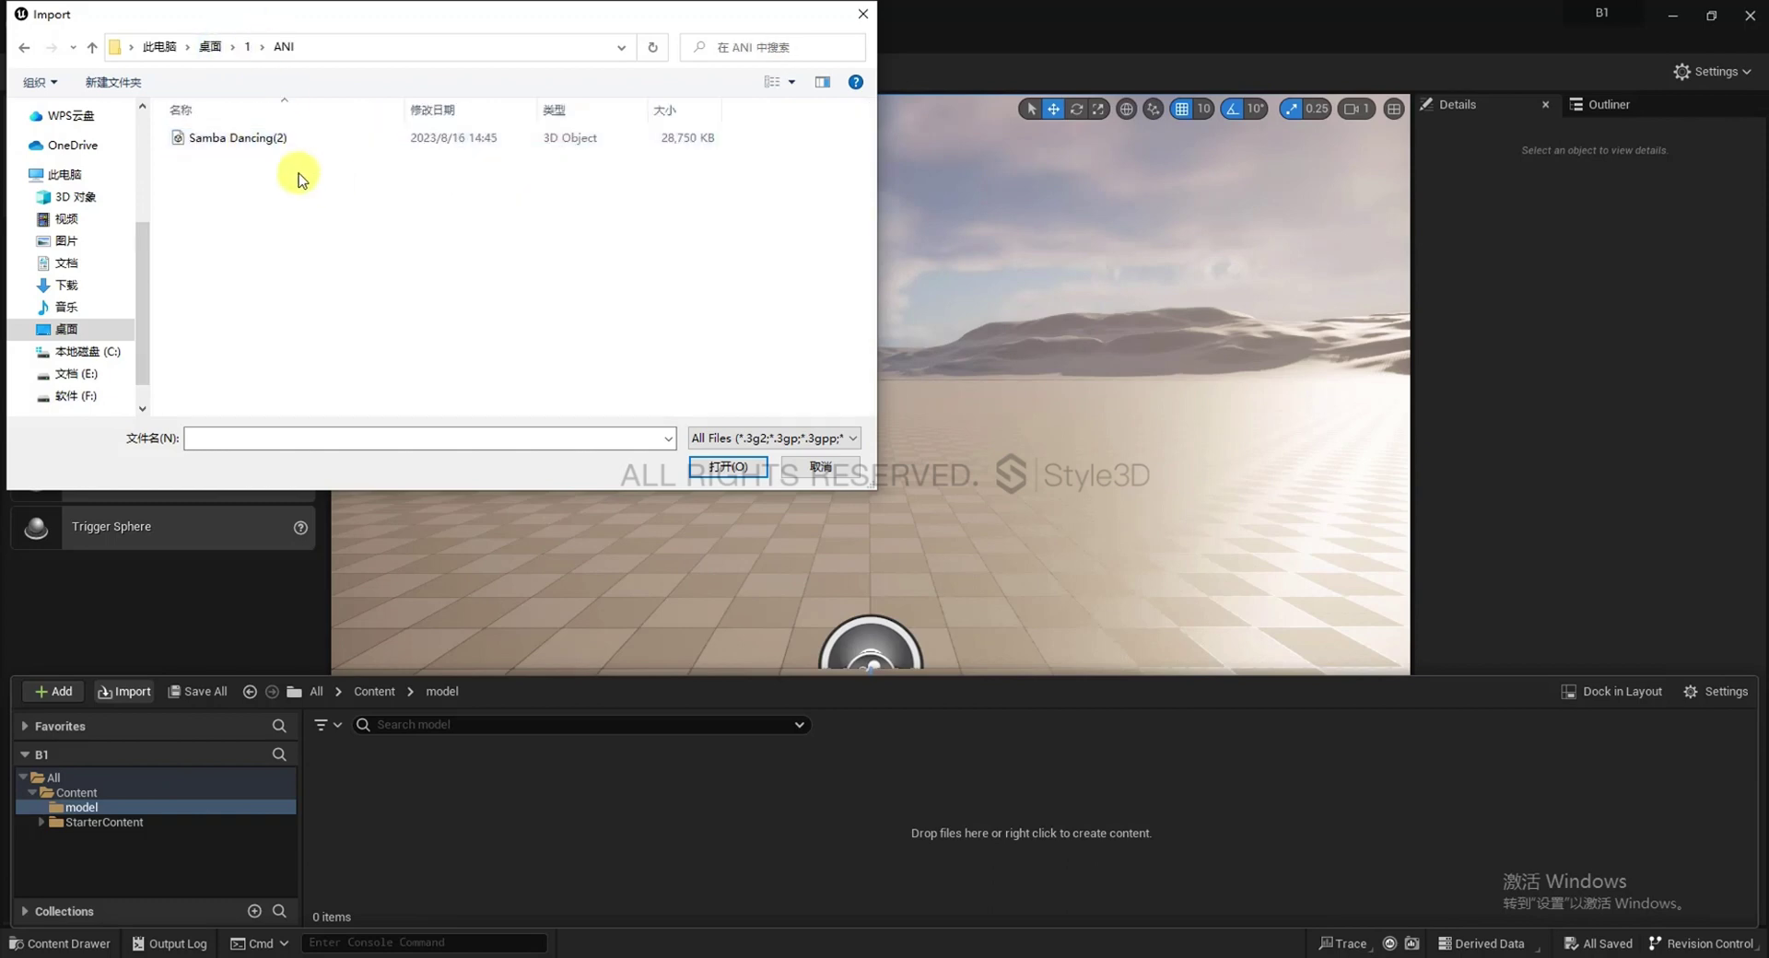
double_click(303, 140)
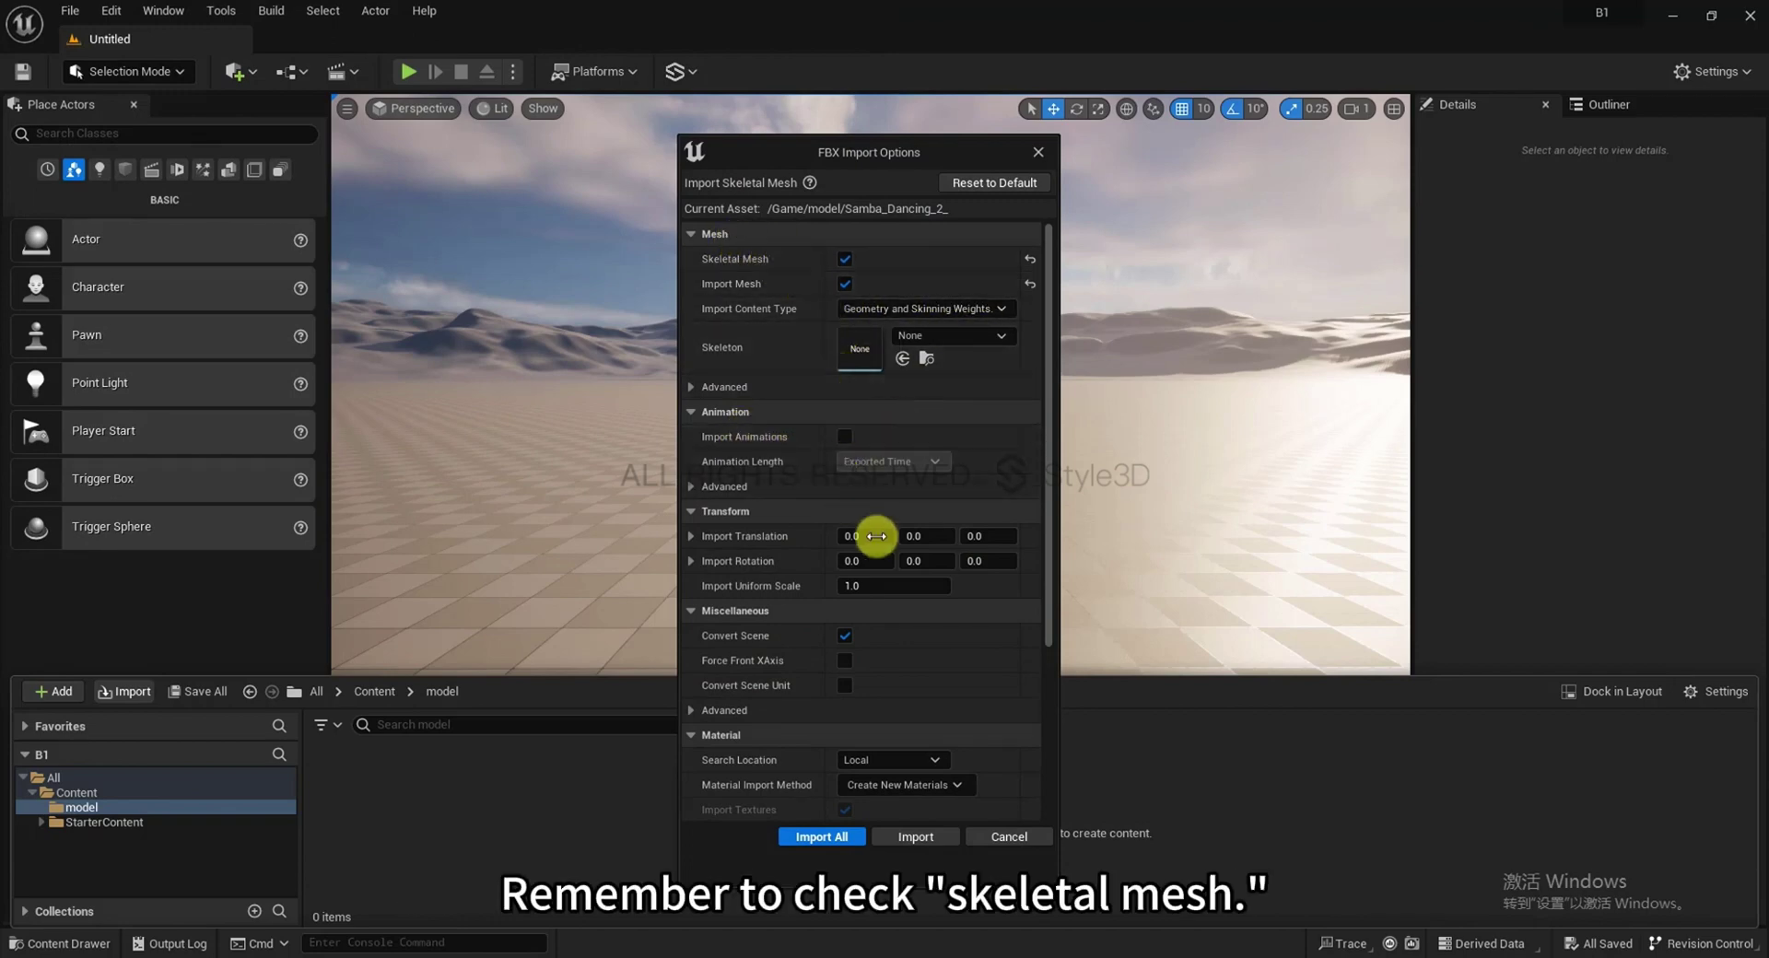
Enable Import Animations, set the animation length to Animated Time and import all of the skeletal mesh FBX
scroll(881, 665, "down", 4)
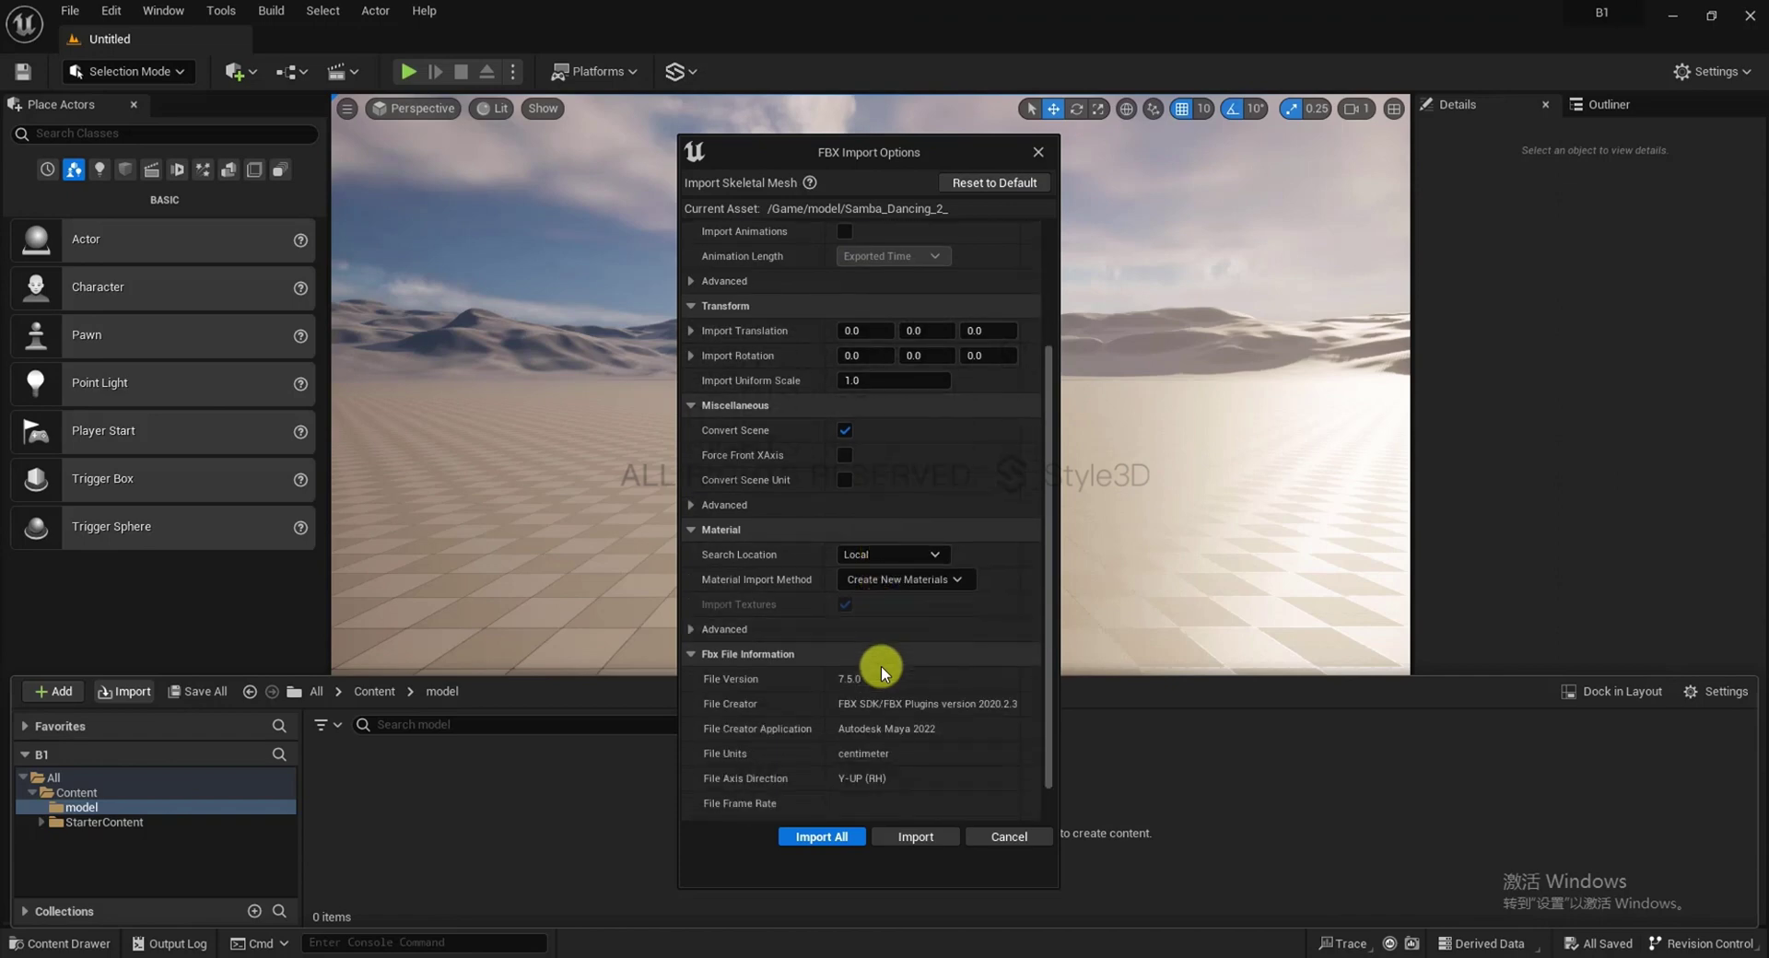
scroll(905, 623, "down", 1)
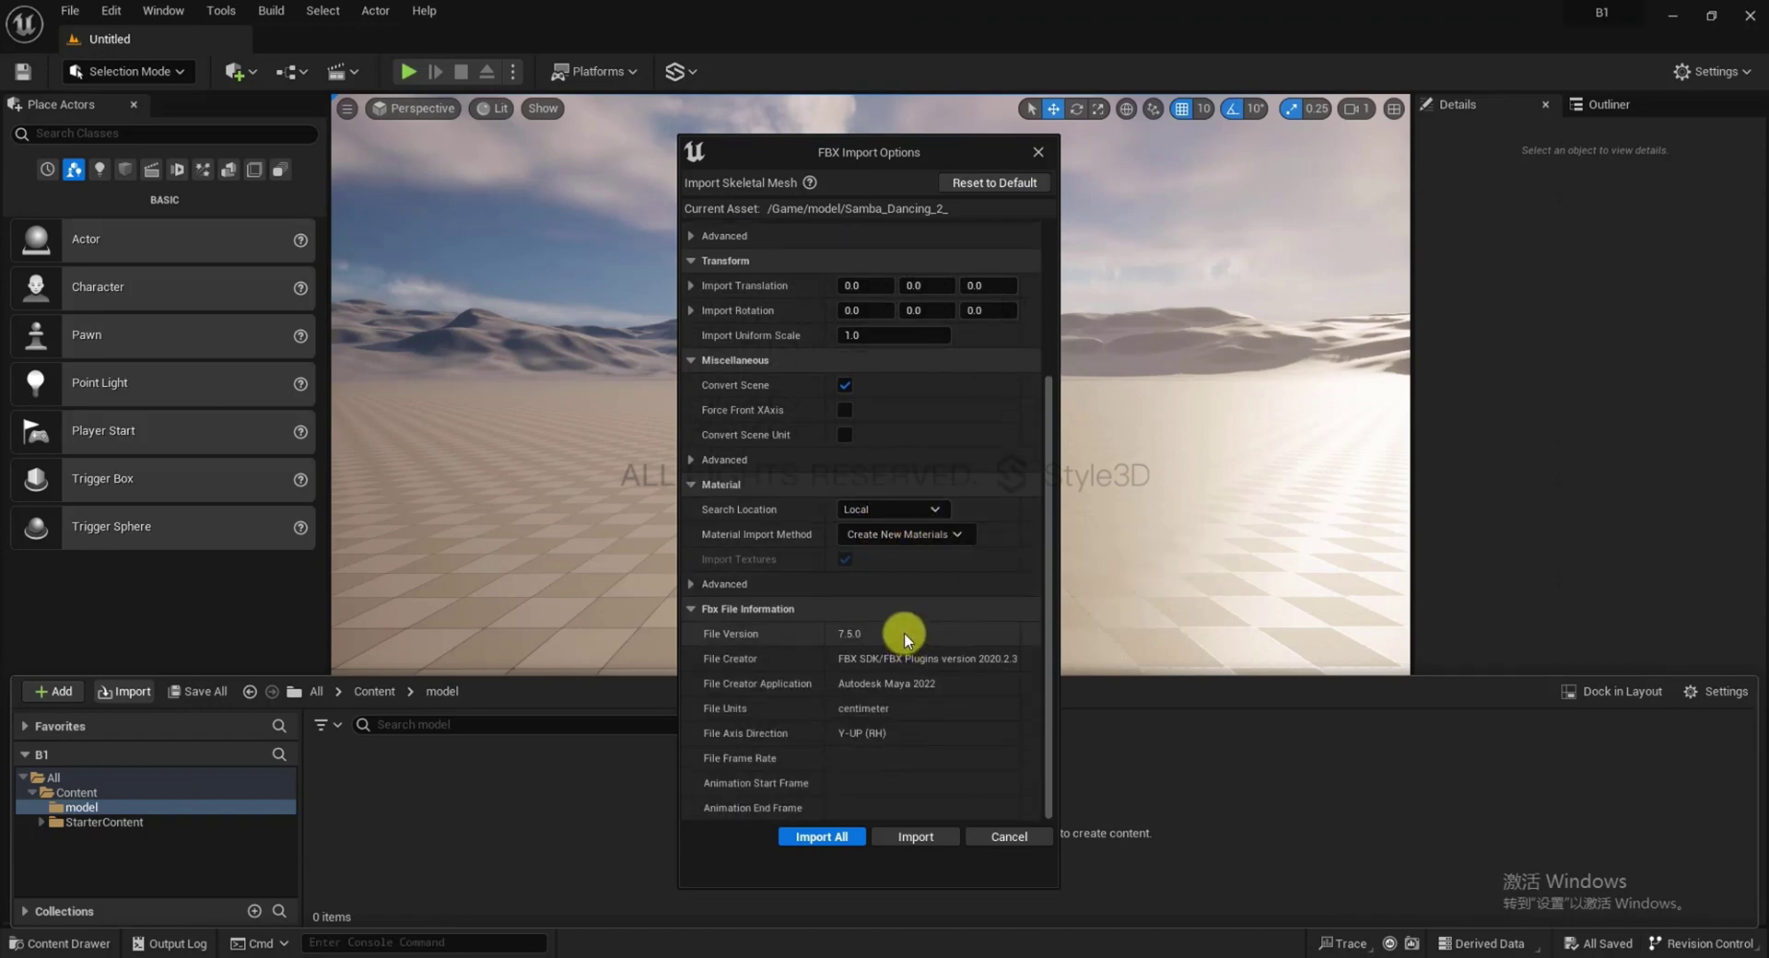
scroll(894, 590, "up", 4)
scroll(888, 573, "up", 1)
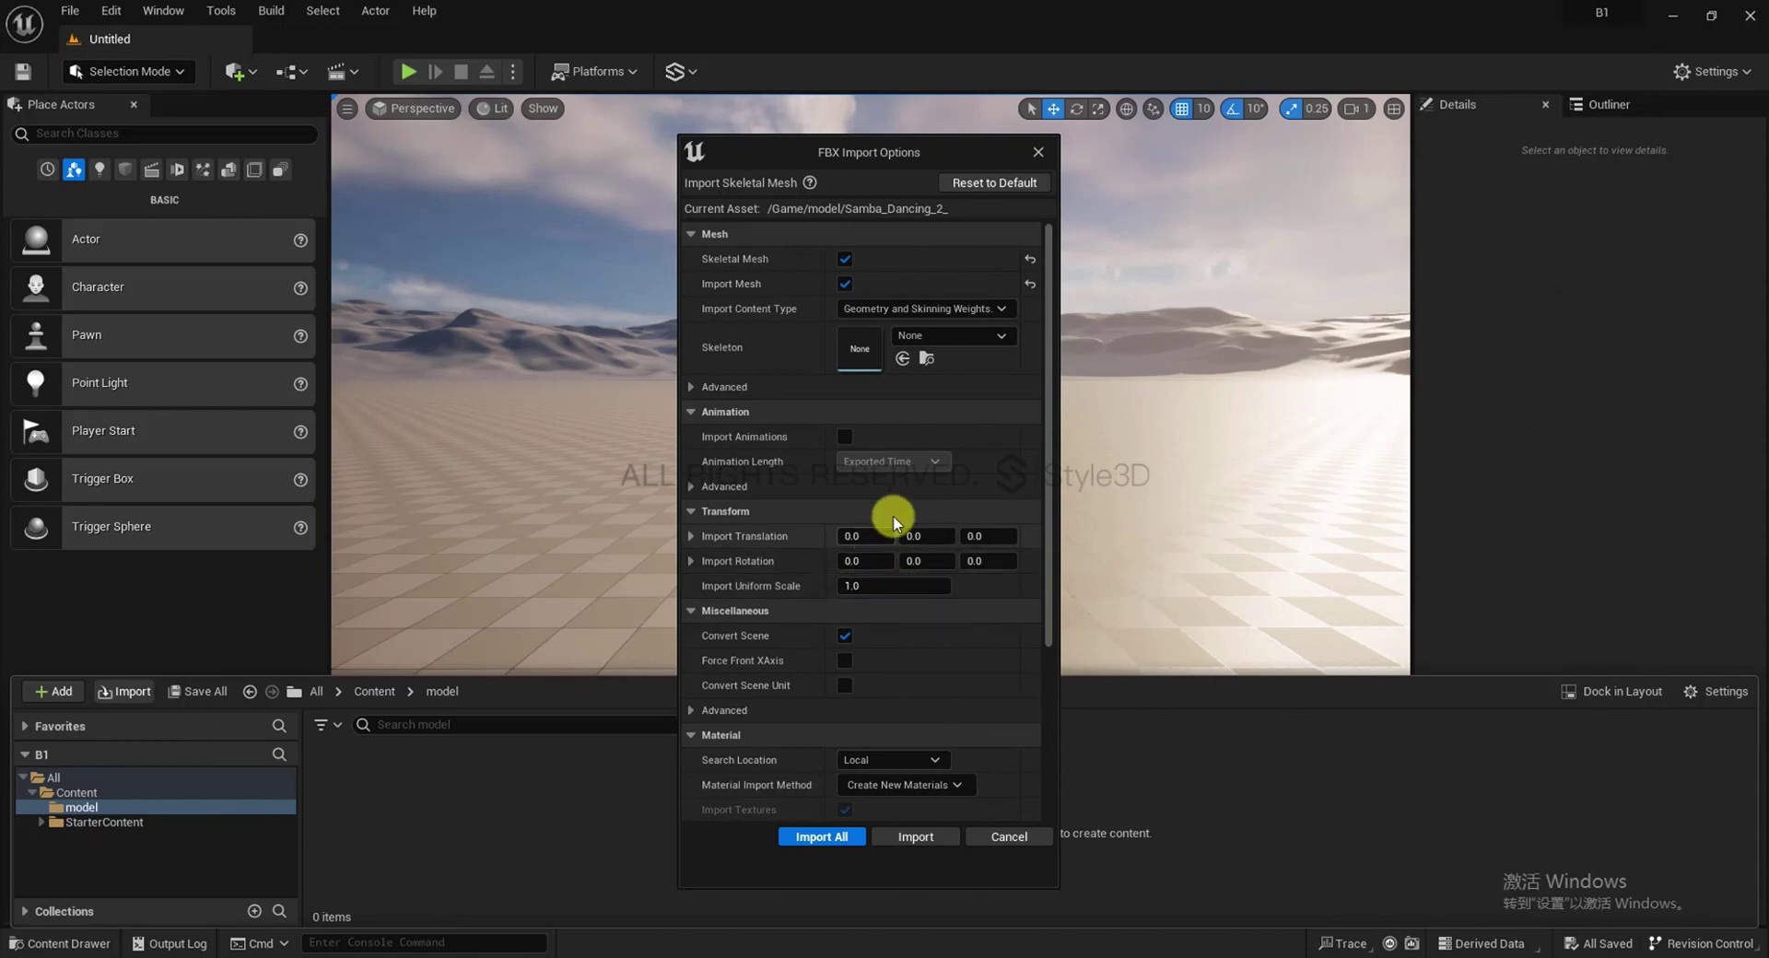
left_click(847, 440)
left_click(921, 464)
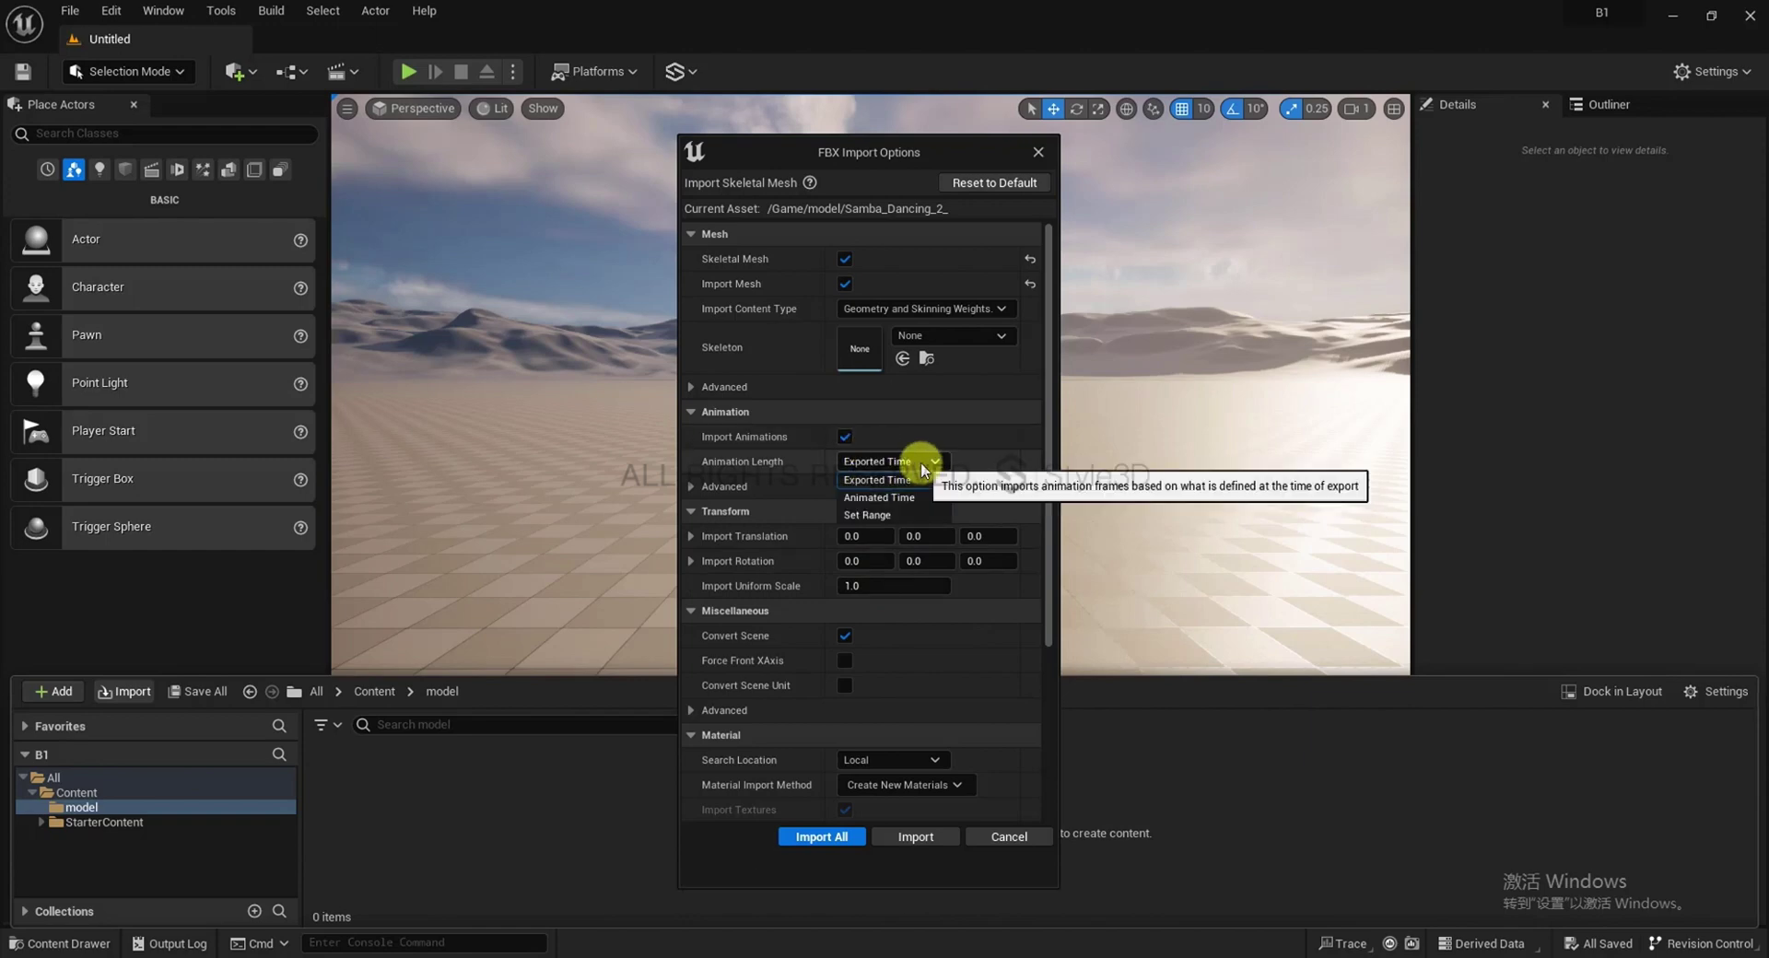
left_click(917, 496)
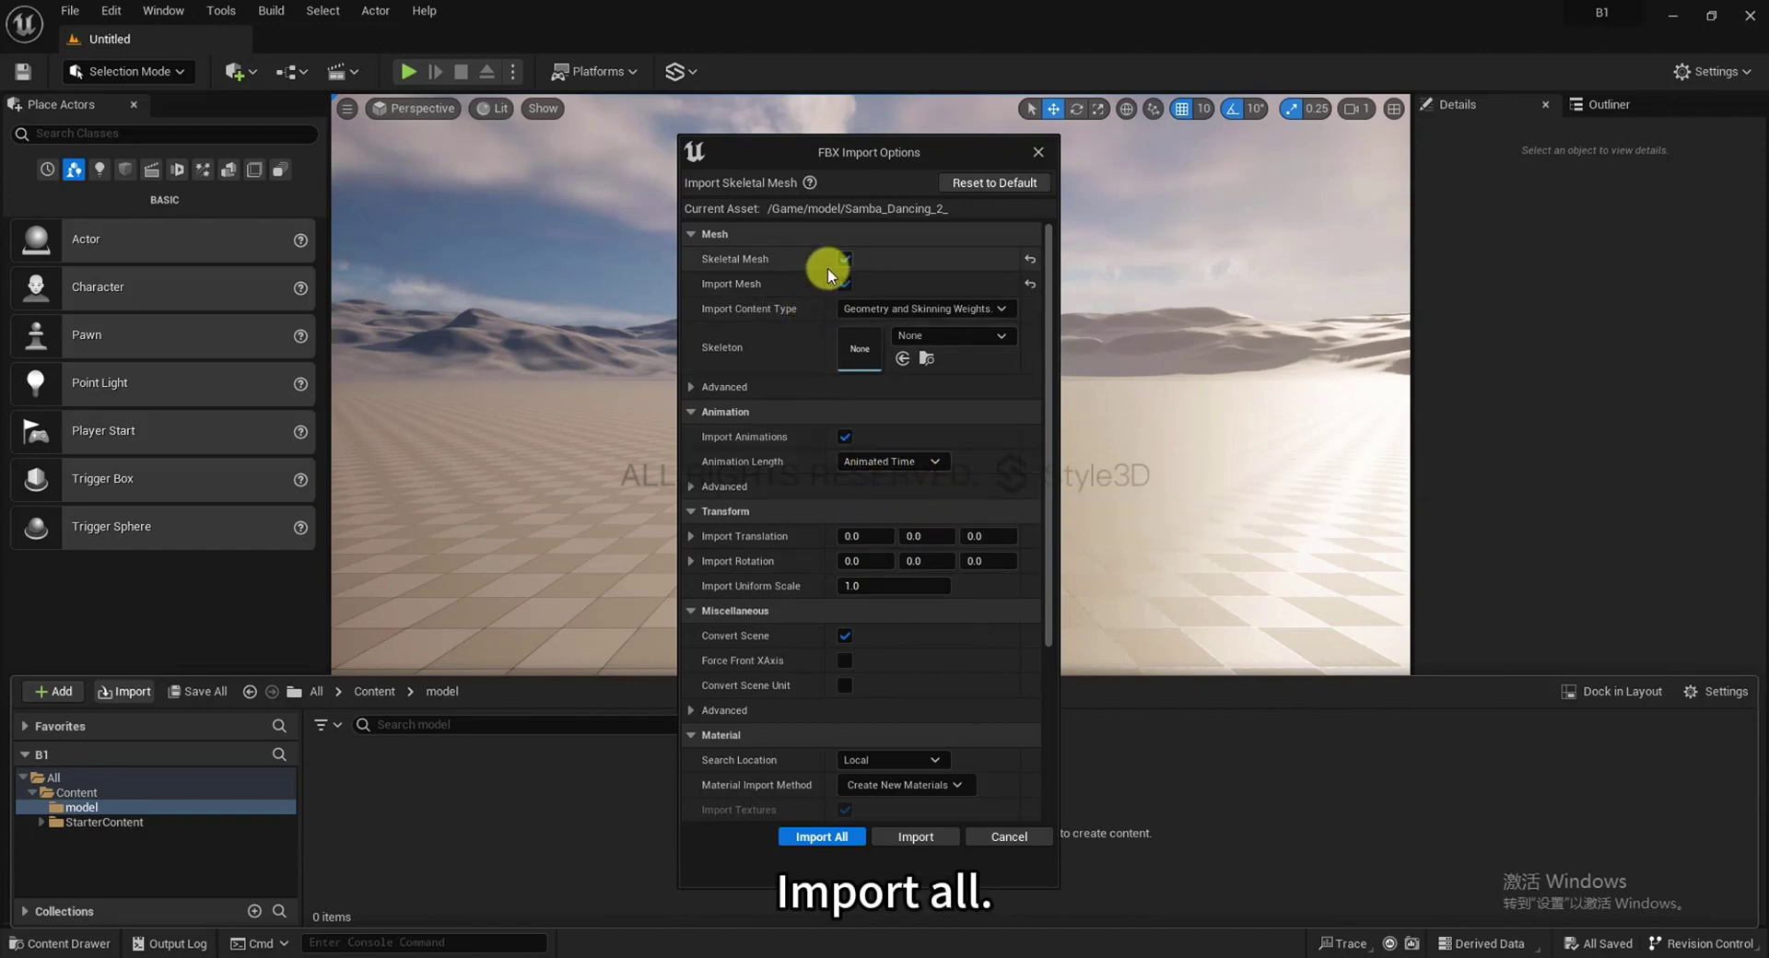
scroll(885, 650, "down", 5)
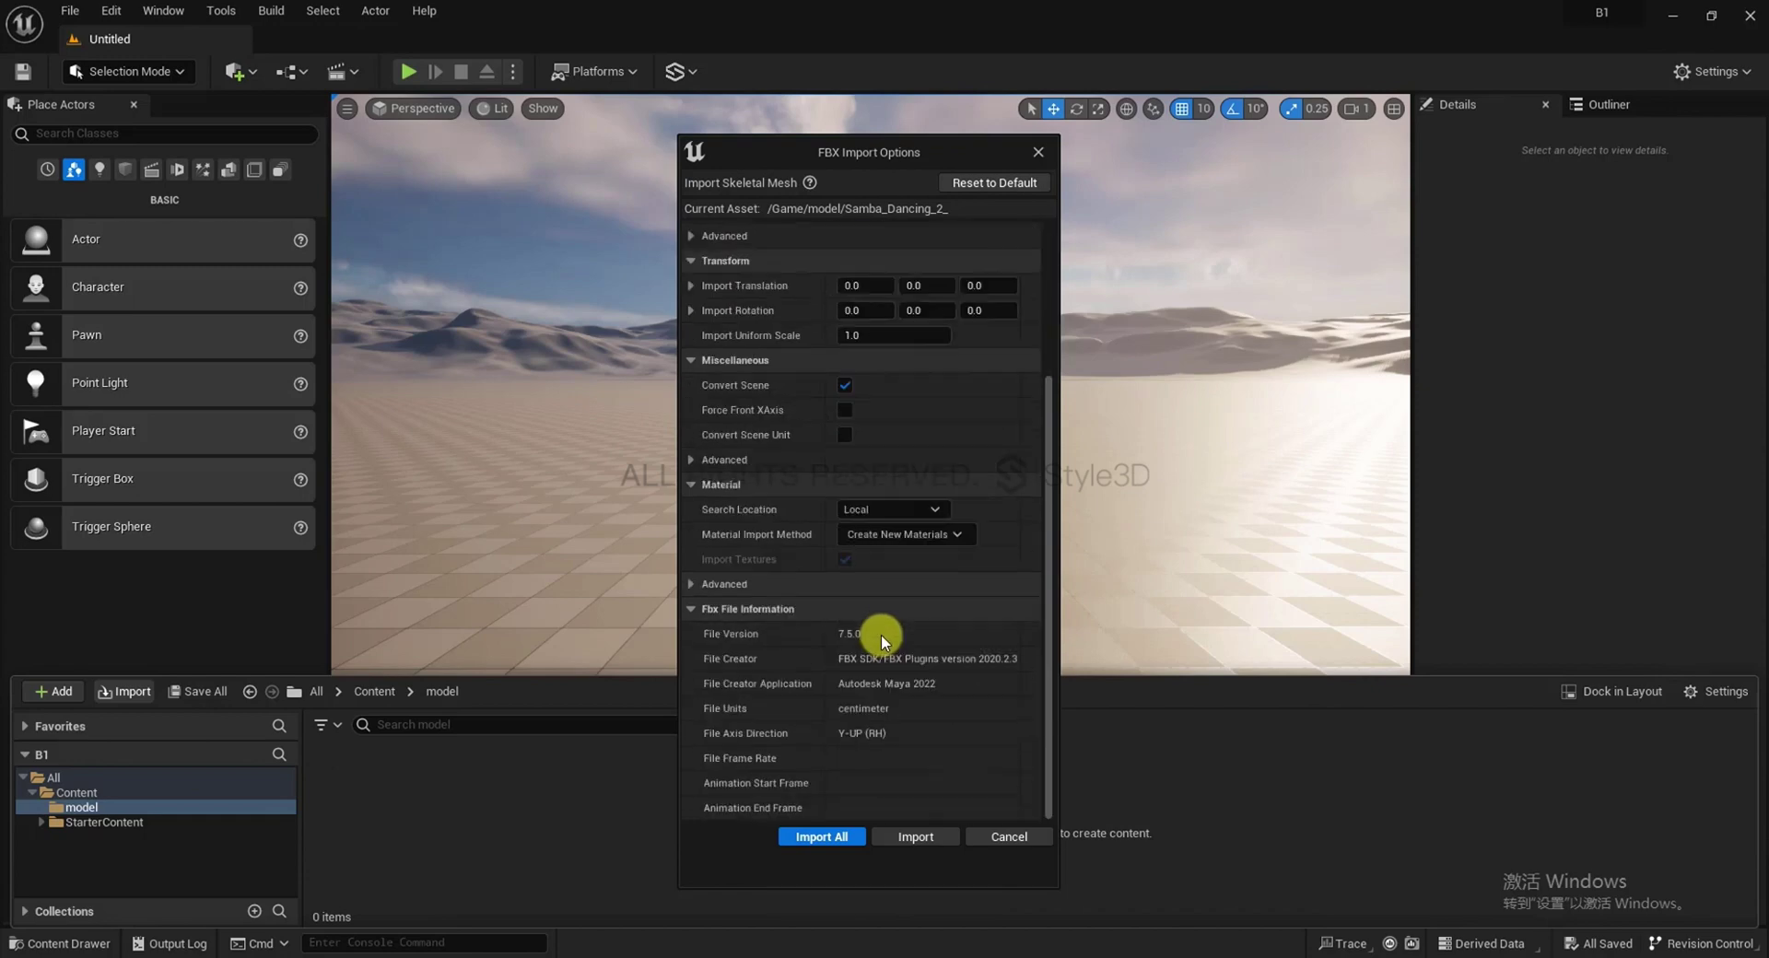
left_click(825, 837)
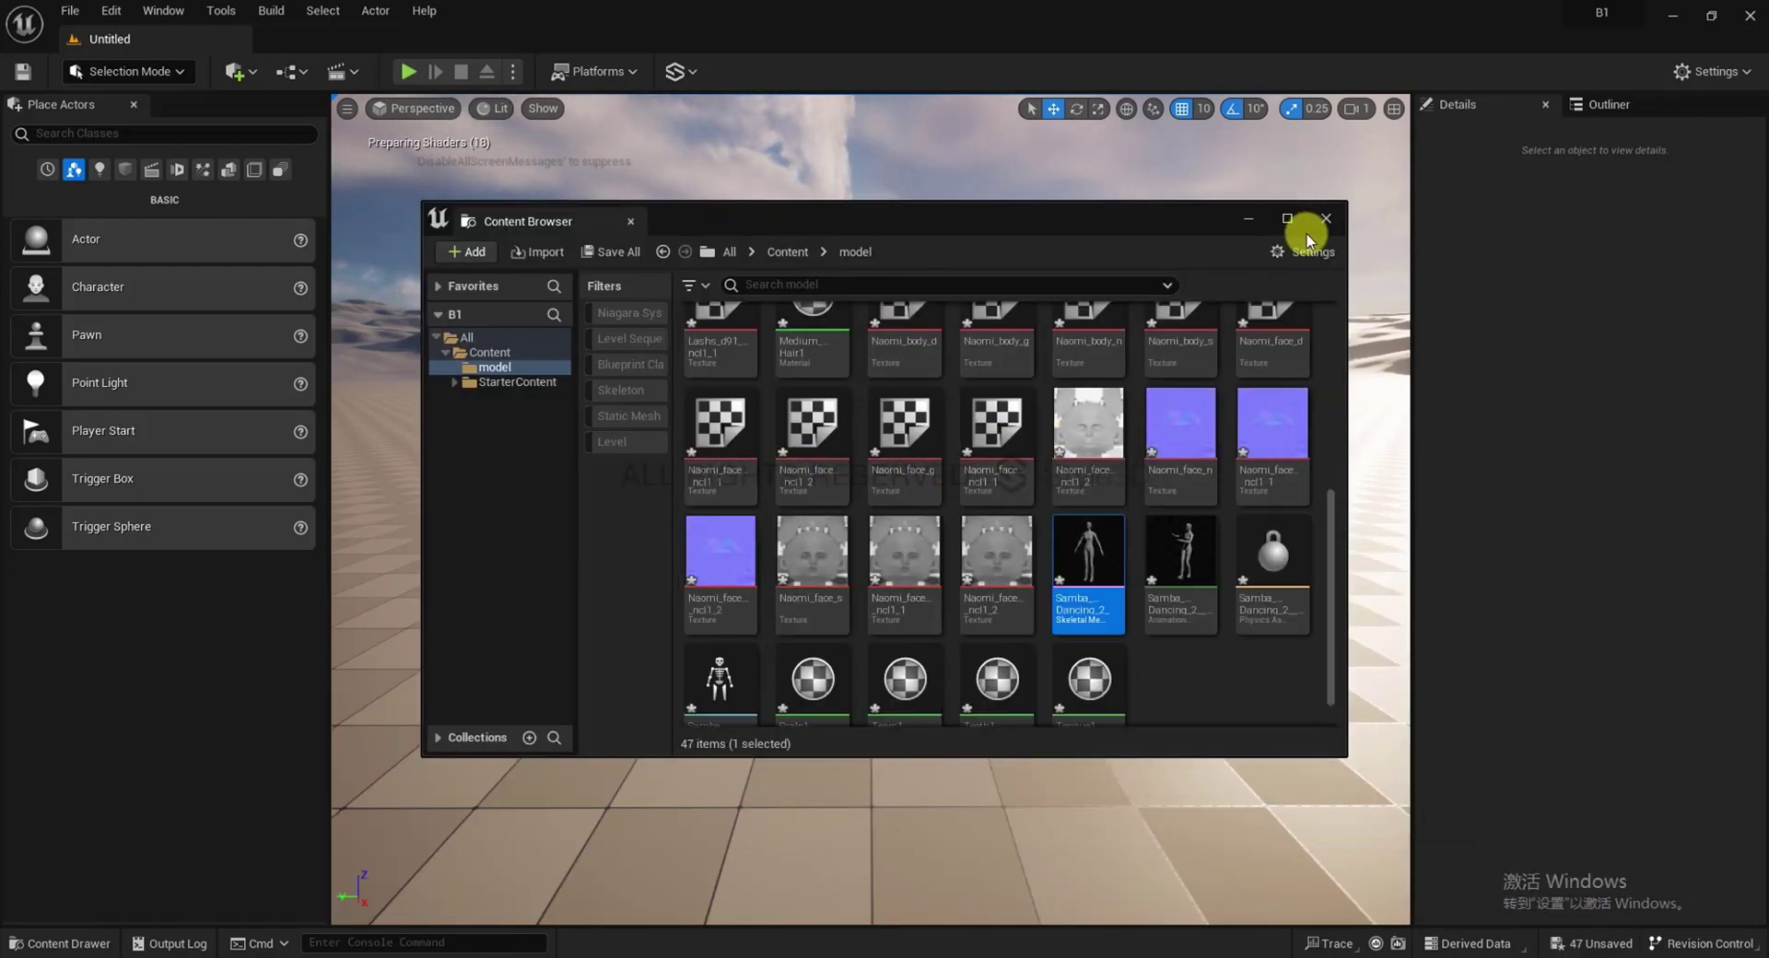
Minimize the Content Browser window, clear the import messages and close the Message Log
left_click(1249, 221)
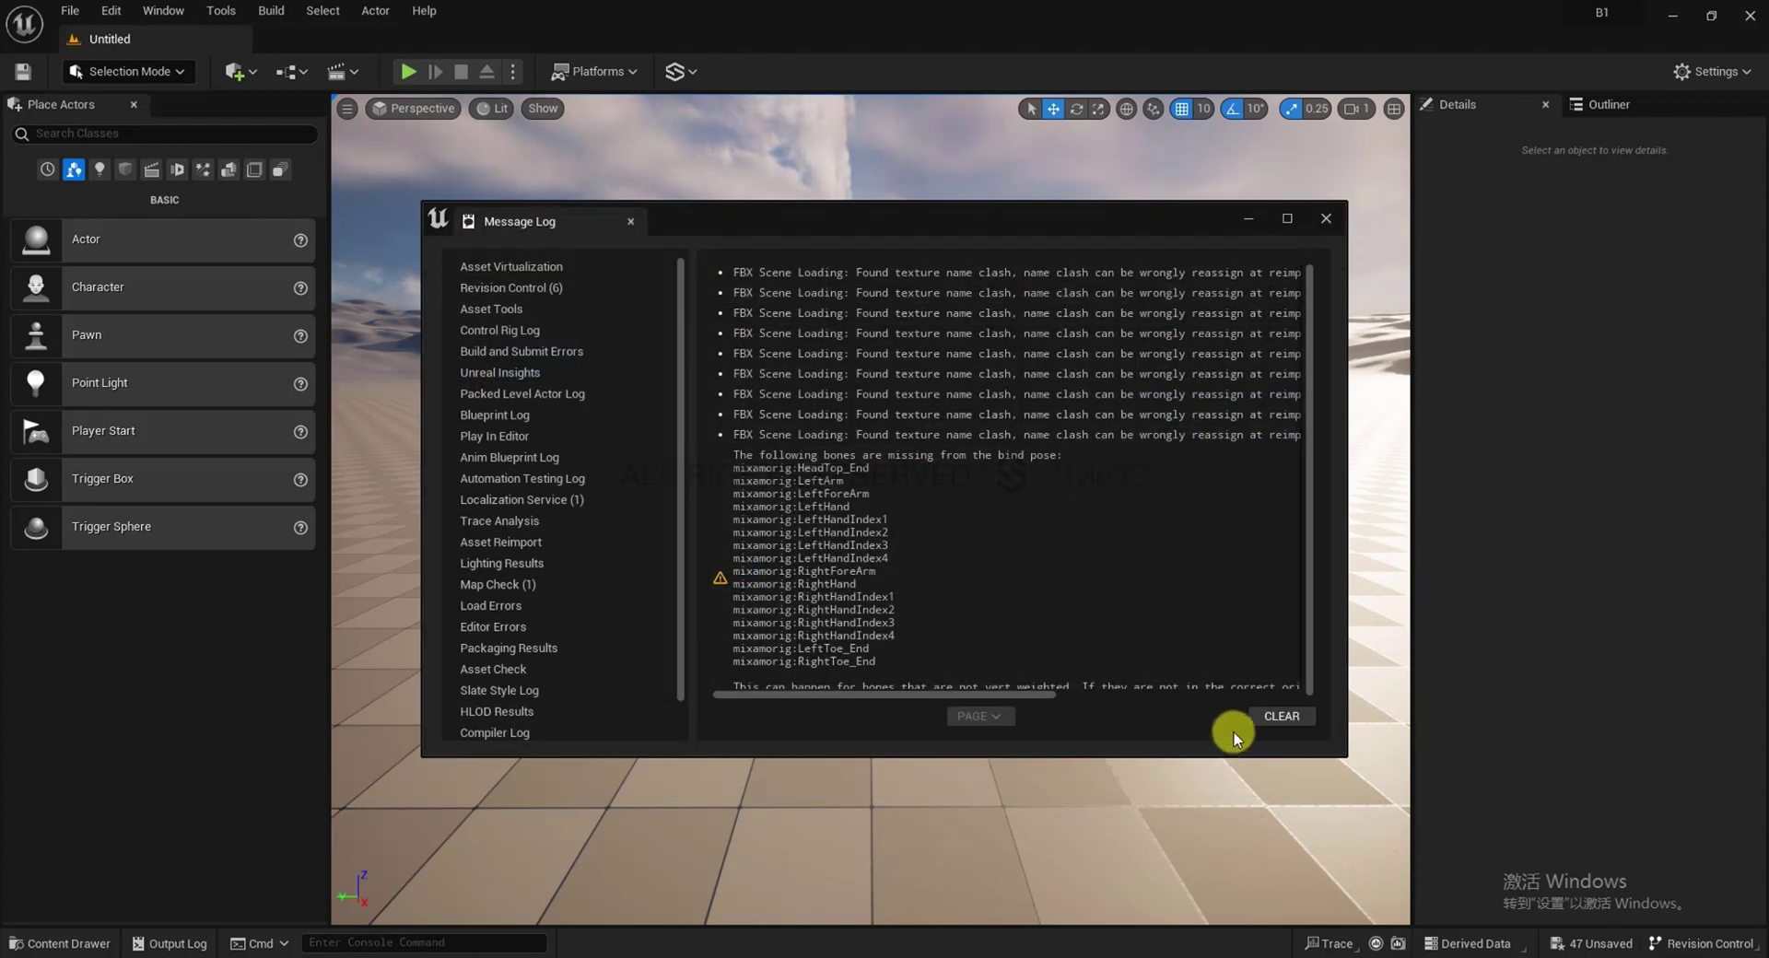
left_click(1281, 716)
left_click(1326, 218)
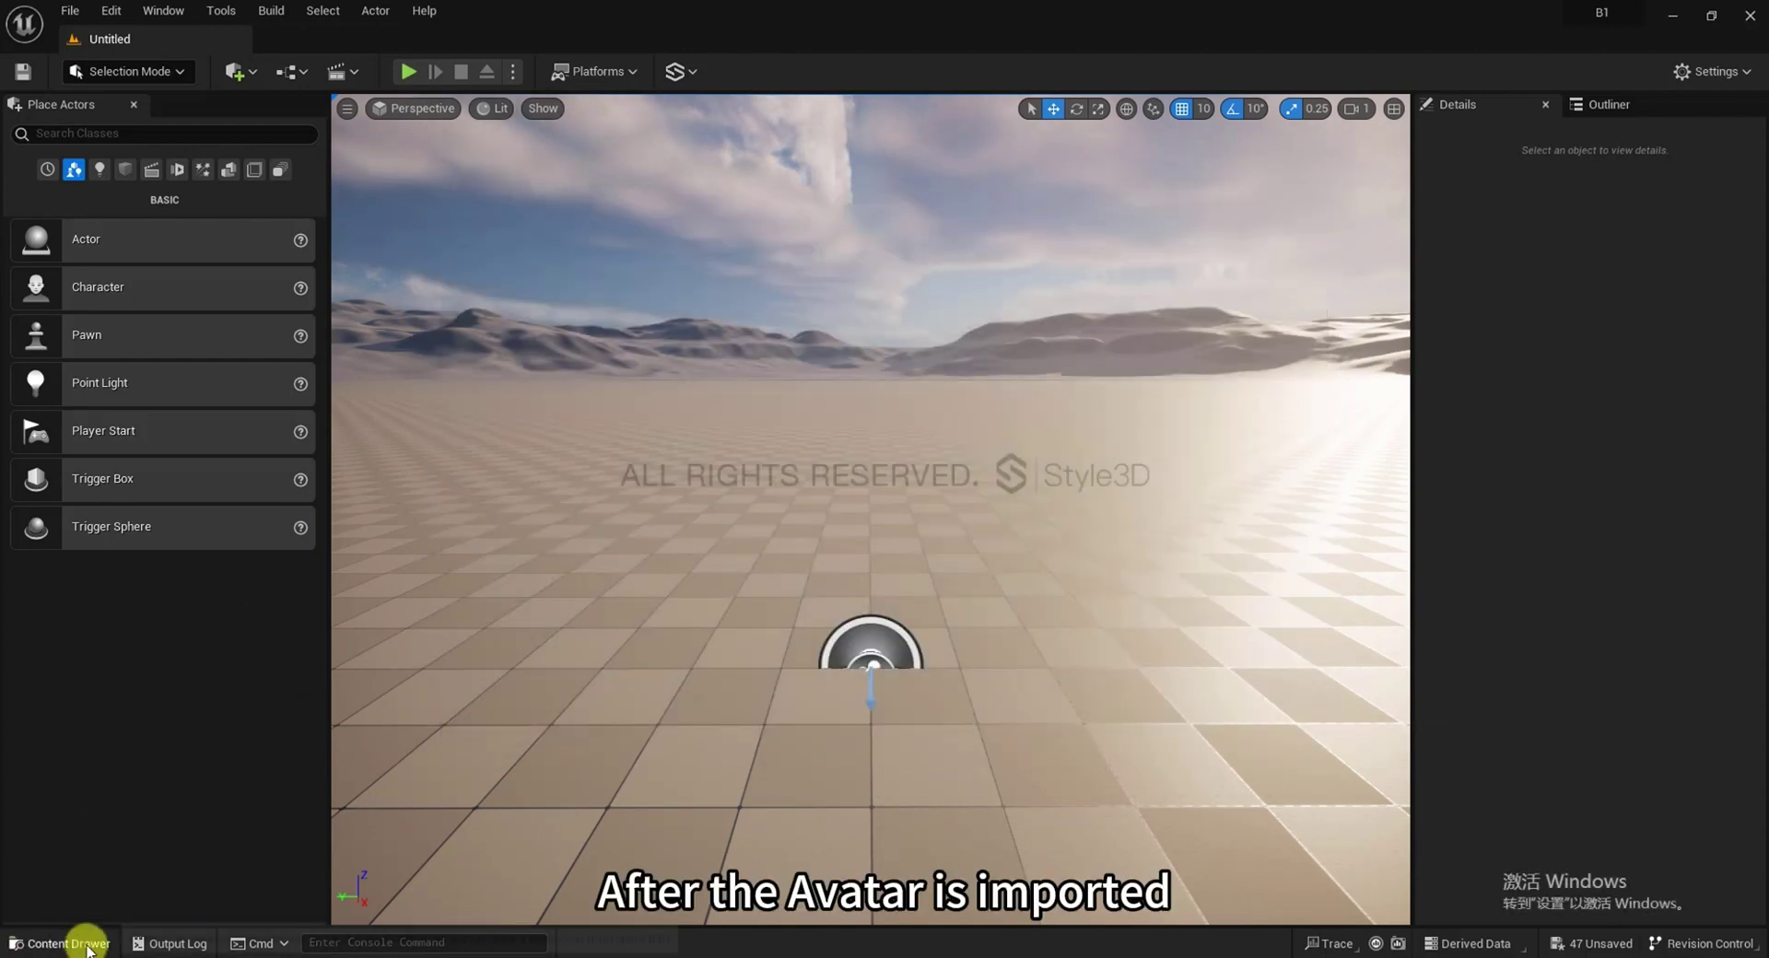
Place the Samba_Dancing_2_ skeletal mesh from the model folder in the level at about X -70, Y 0, Z 0
left_click(70, 946)
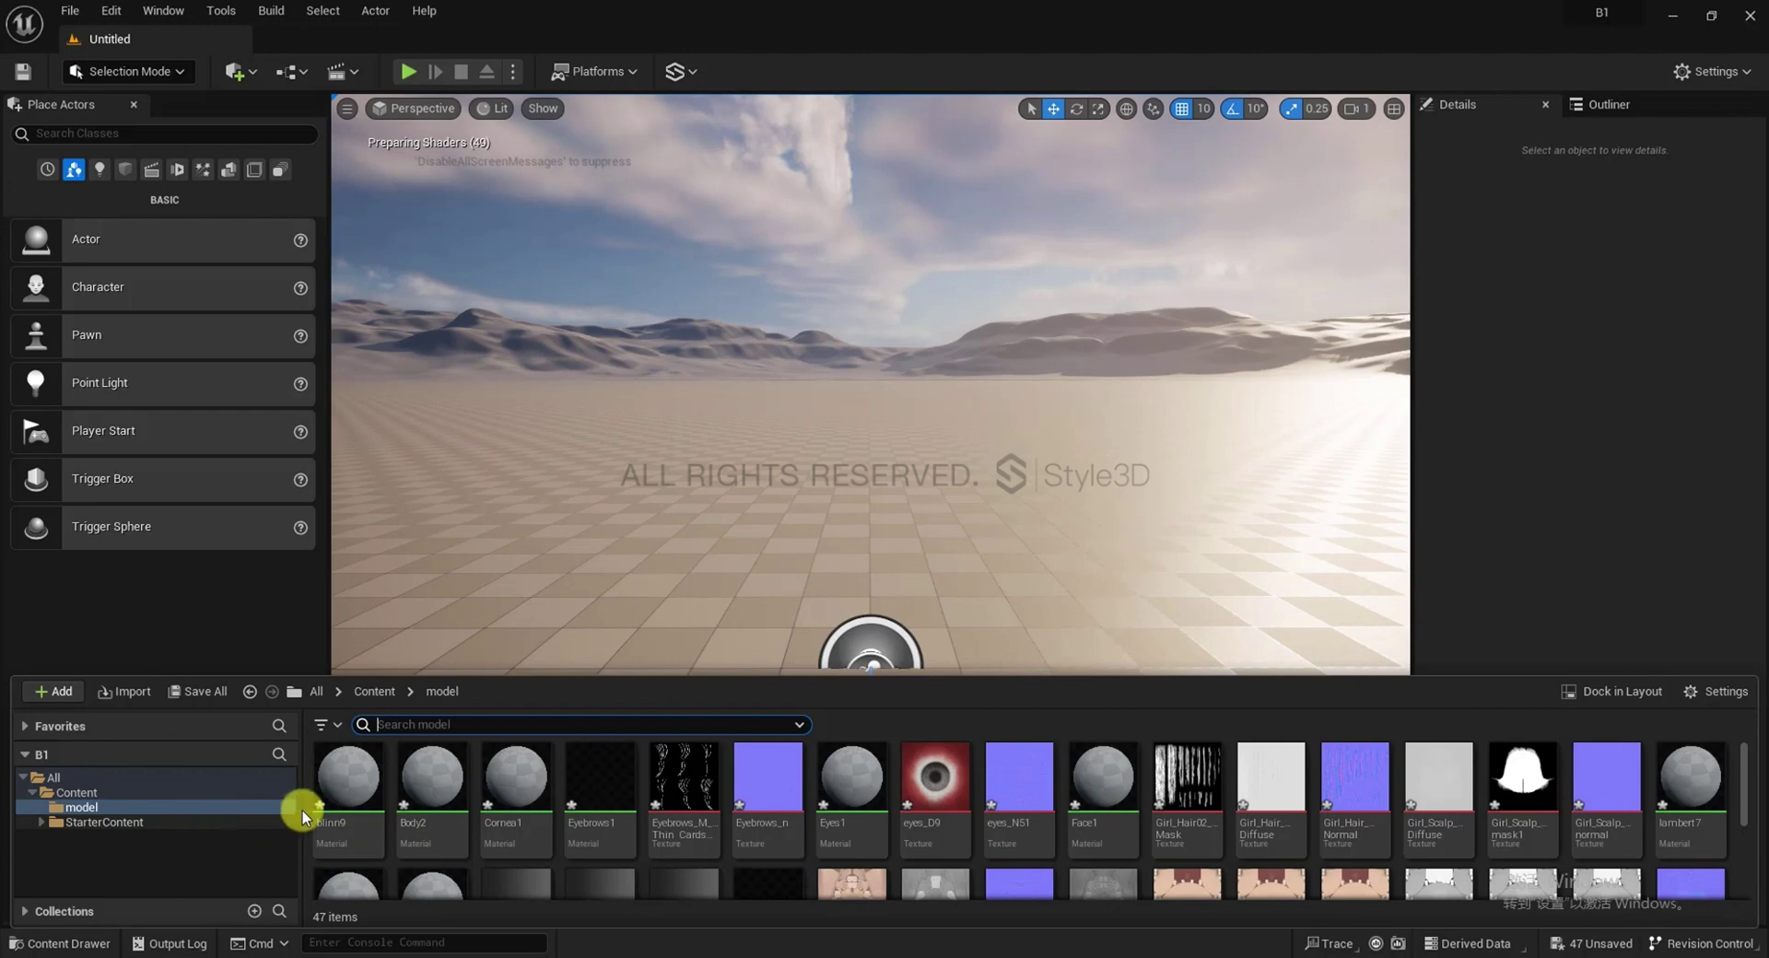
scroll(728, 820, "down", 3)
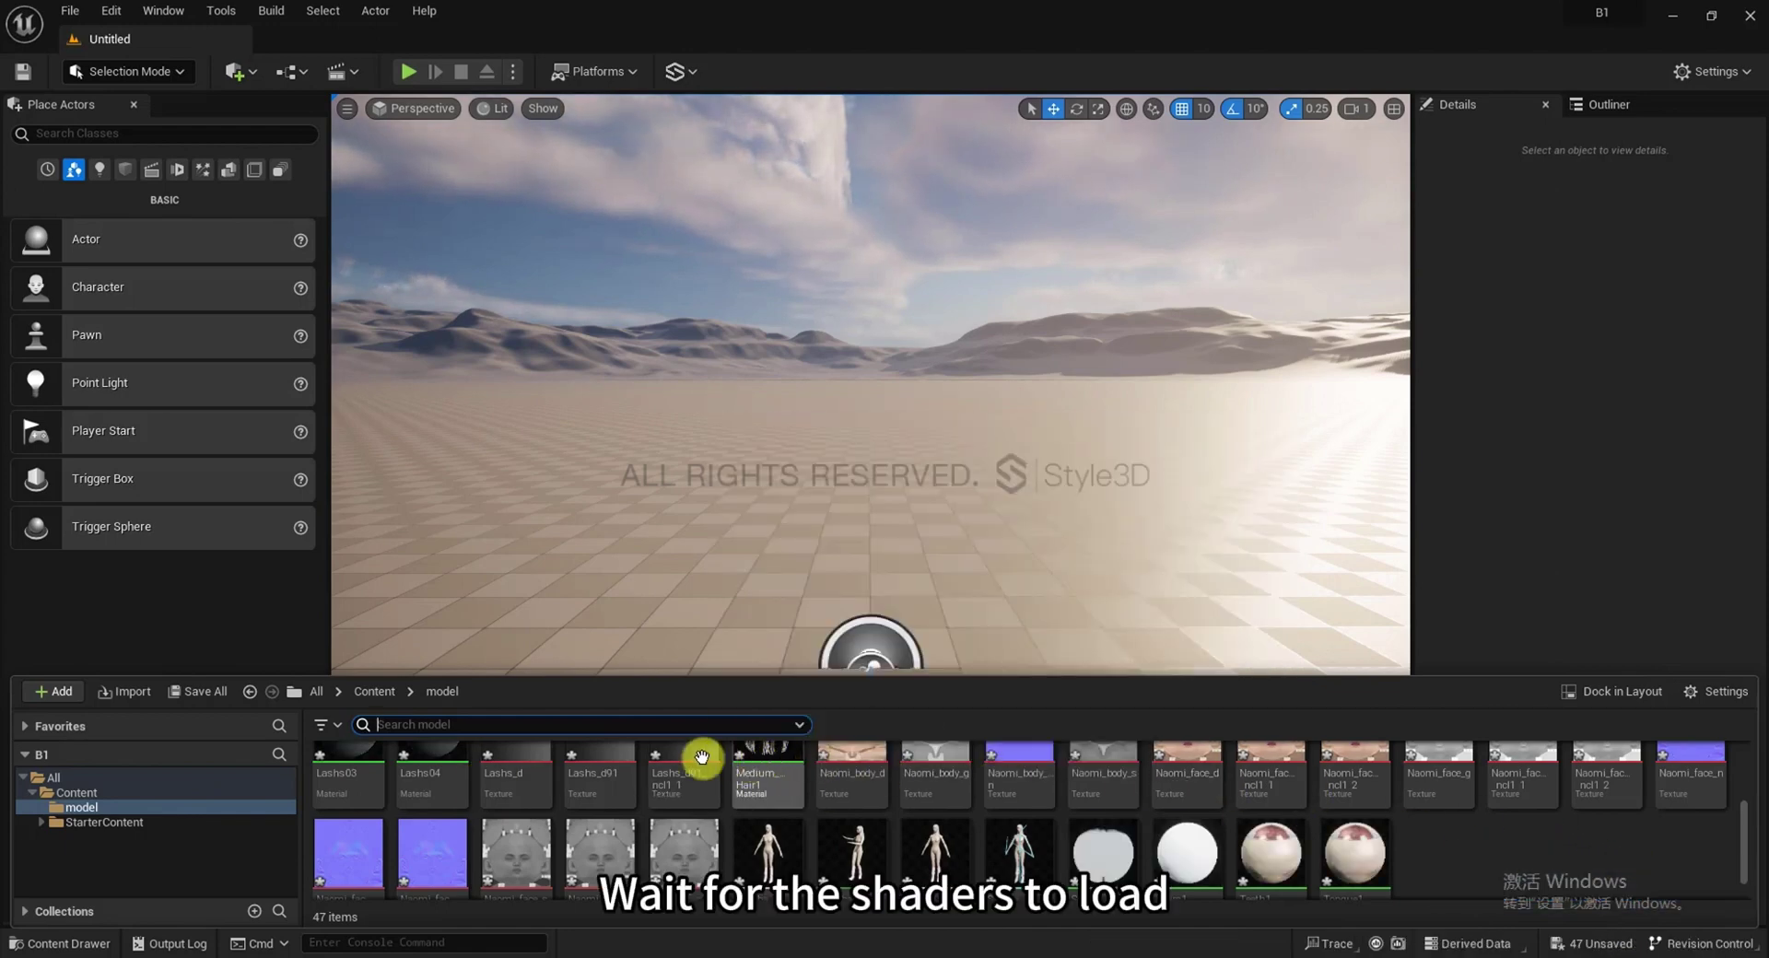
left_click_drag(774, 857, 857, 636)
right_click_drag(952, 676, 977, 476)
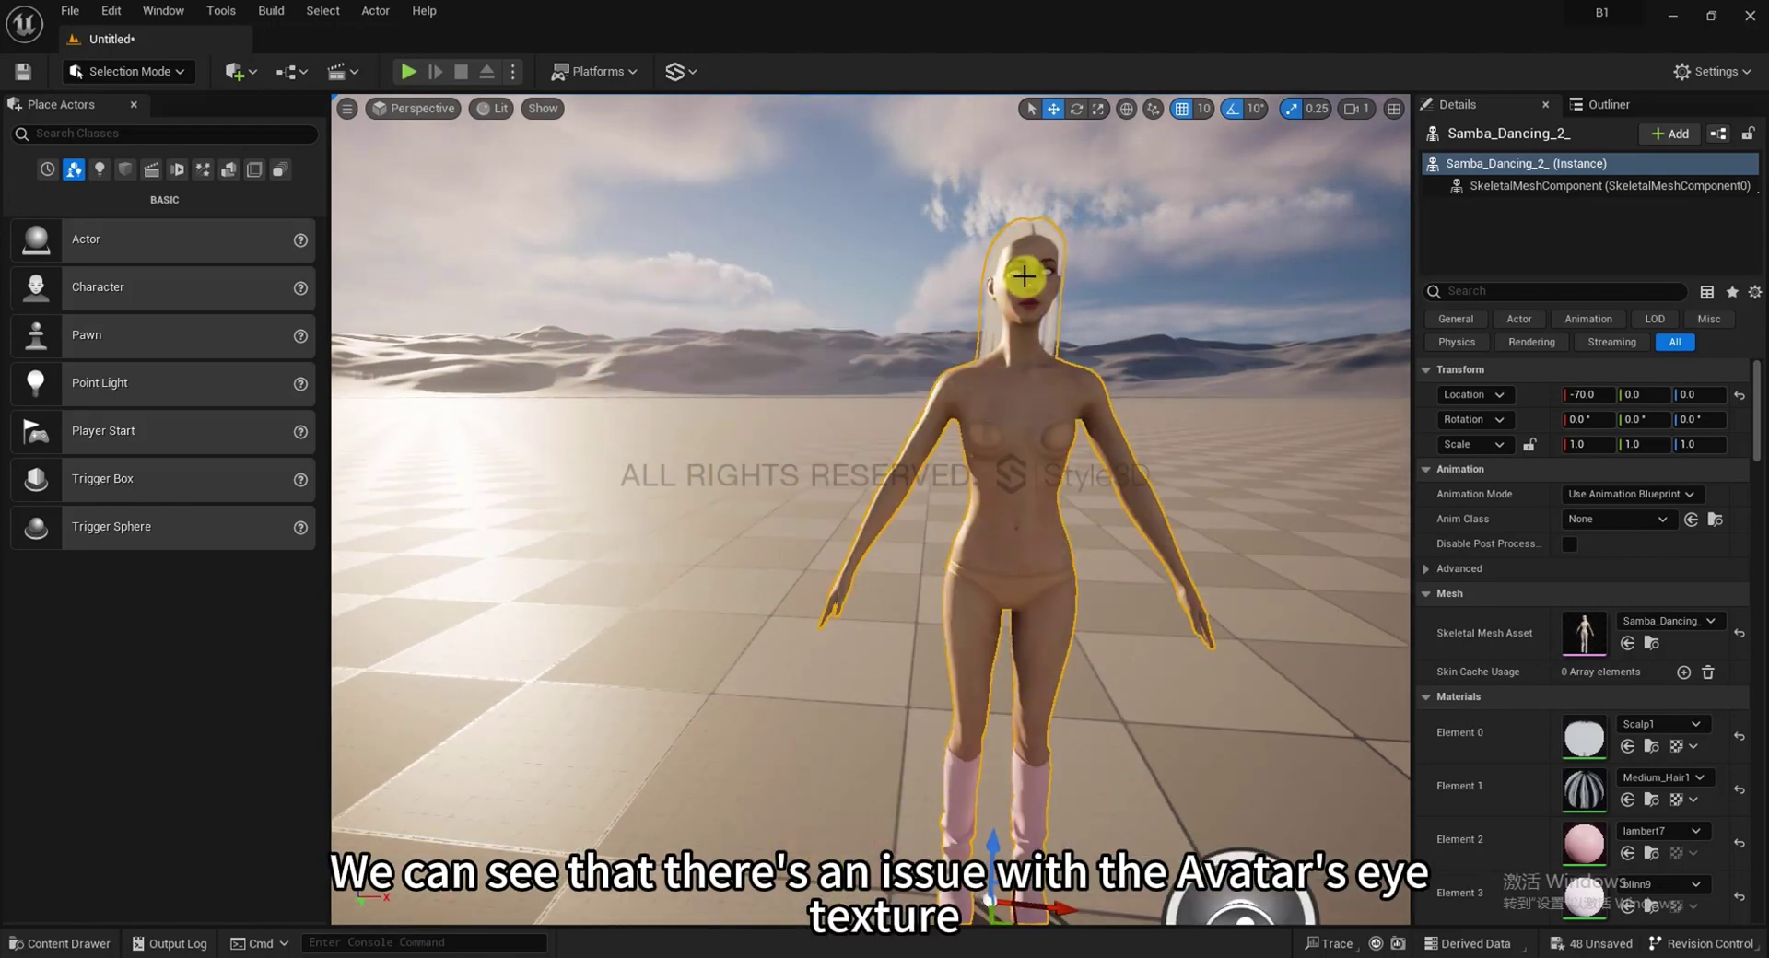
scroll(1099, 412, "down", 5)
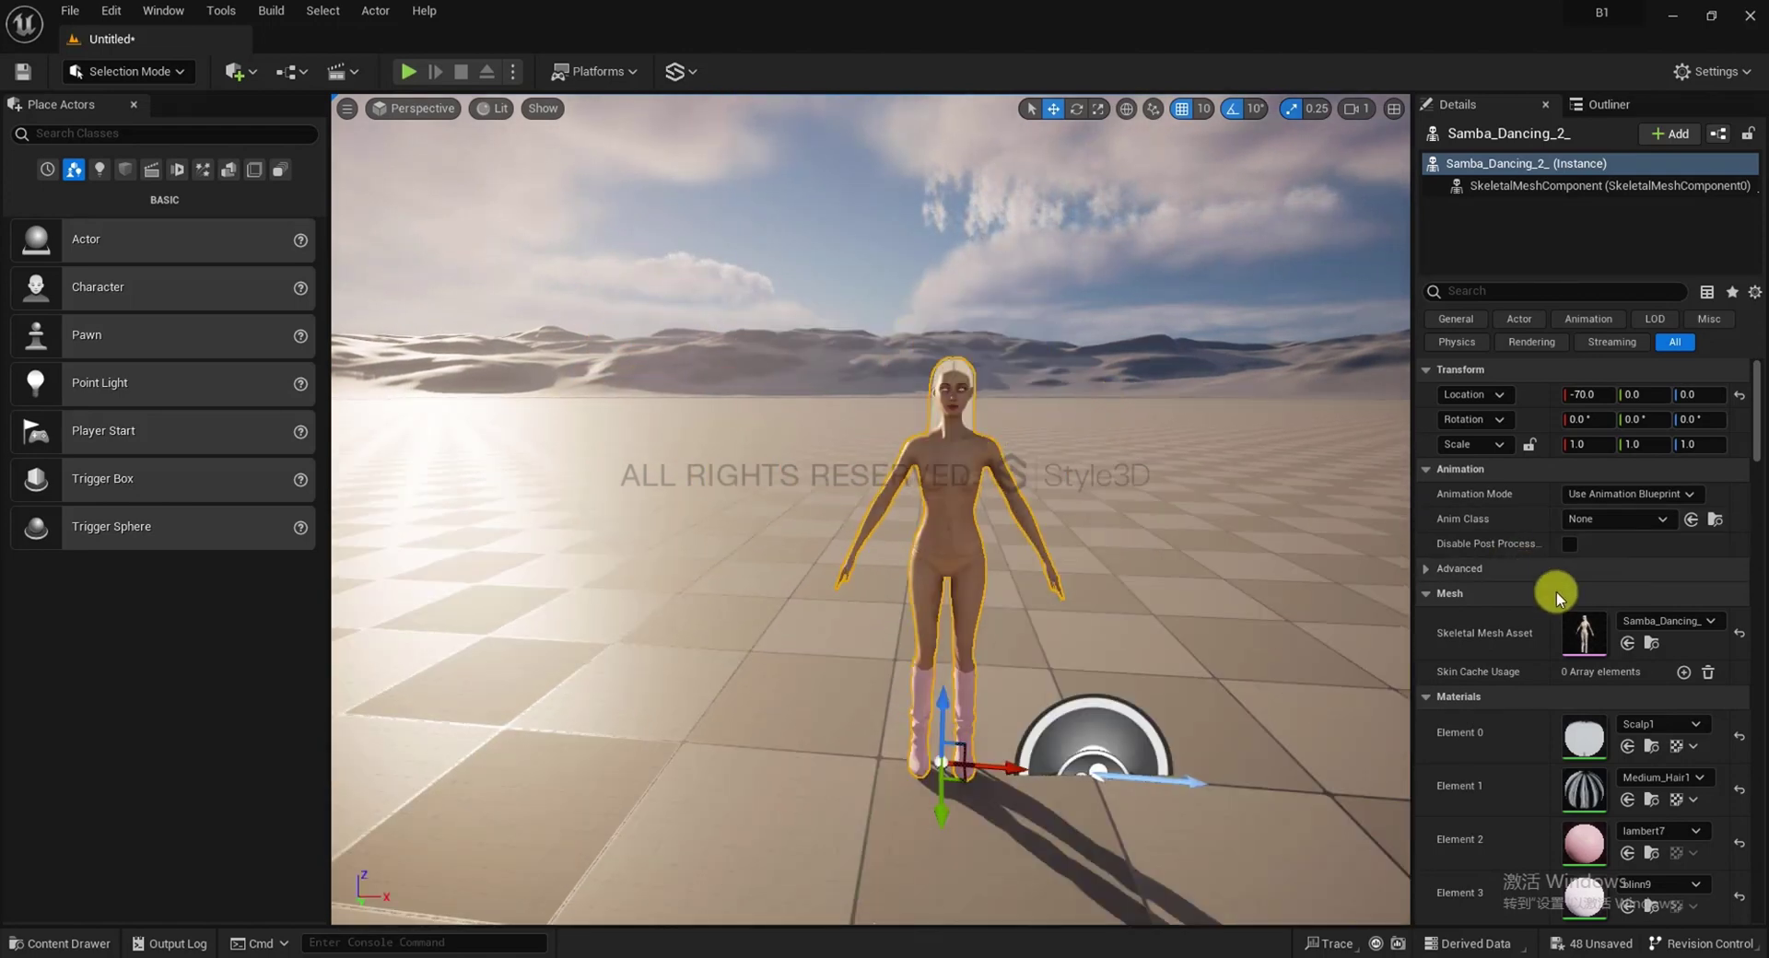
Open the avatar's skeletal mesh asset and check whether the Cornea1 material slot covers the eyeballs by isolating it
double_click(1583, 632)
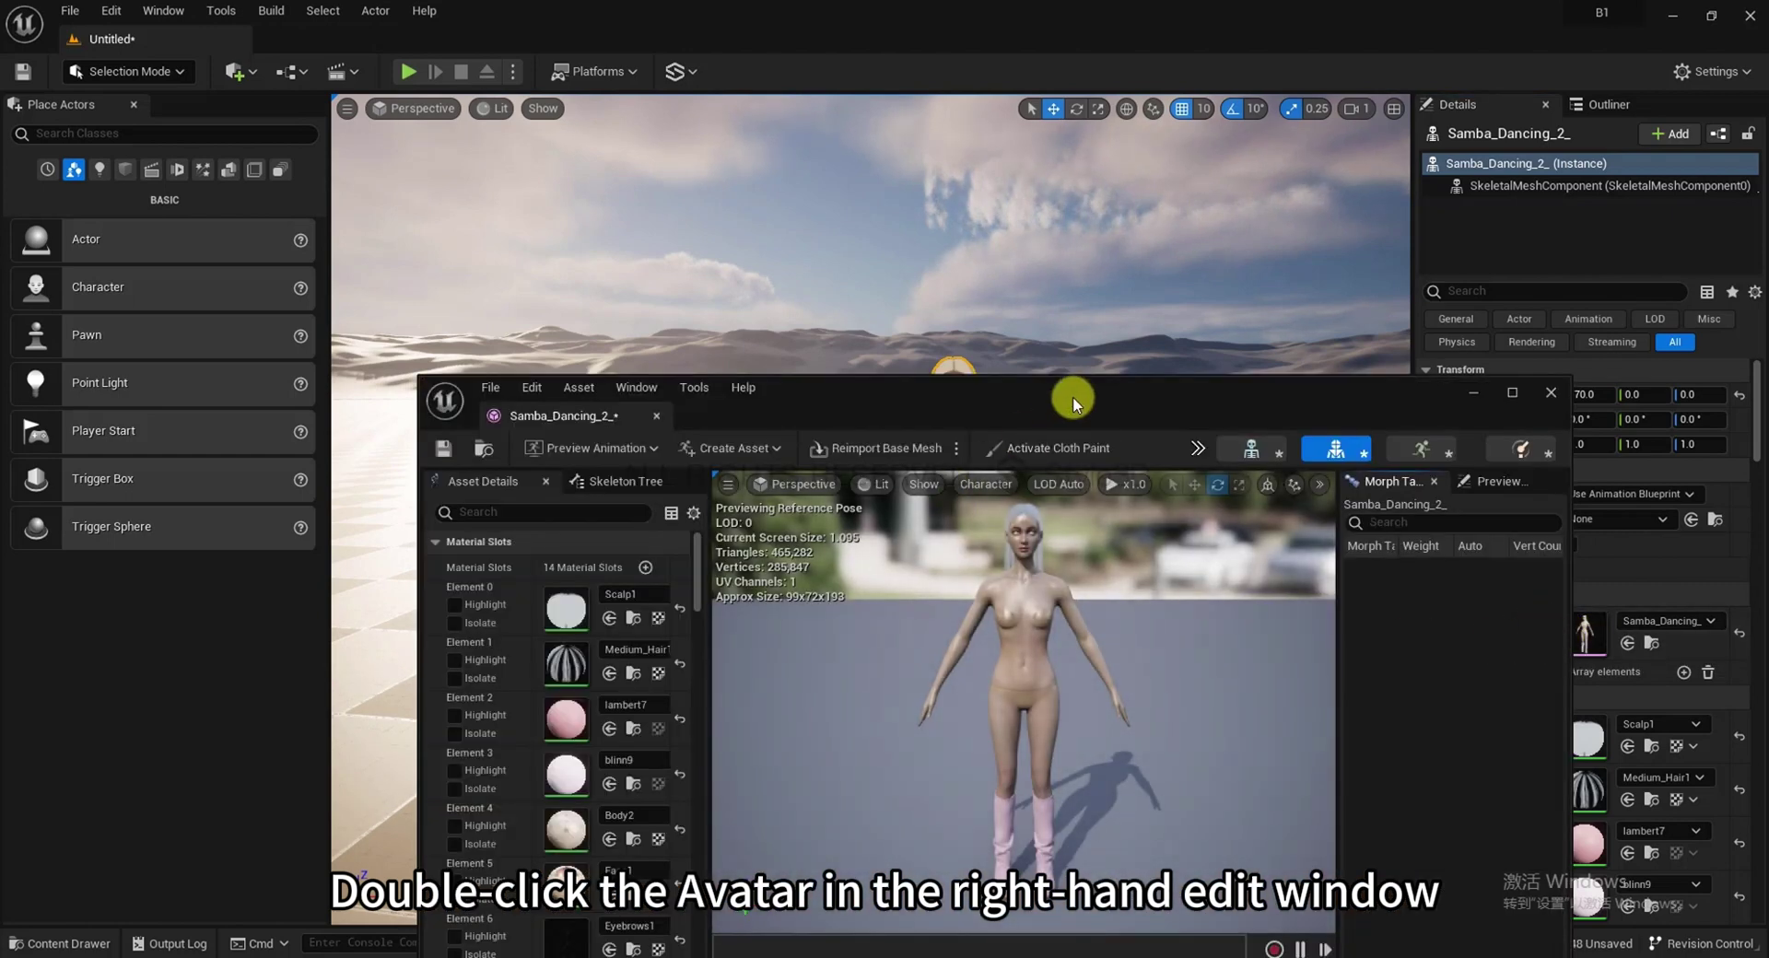
left_click_drag(1009, 389, 1046, 227)
double_click(1004, 398)
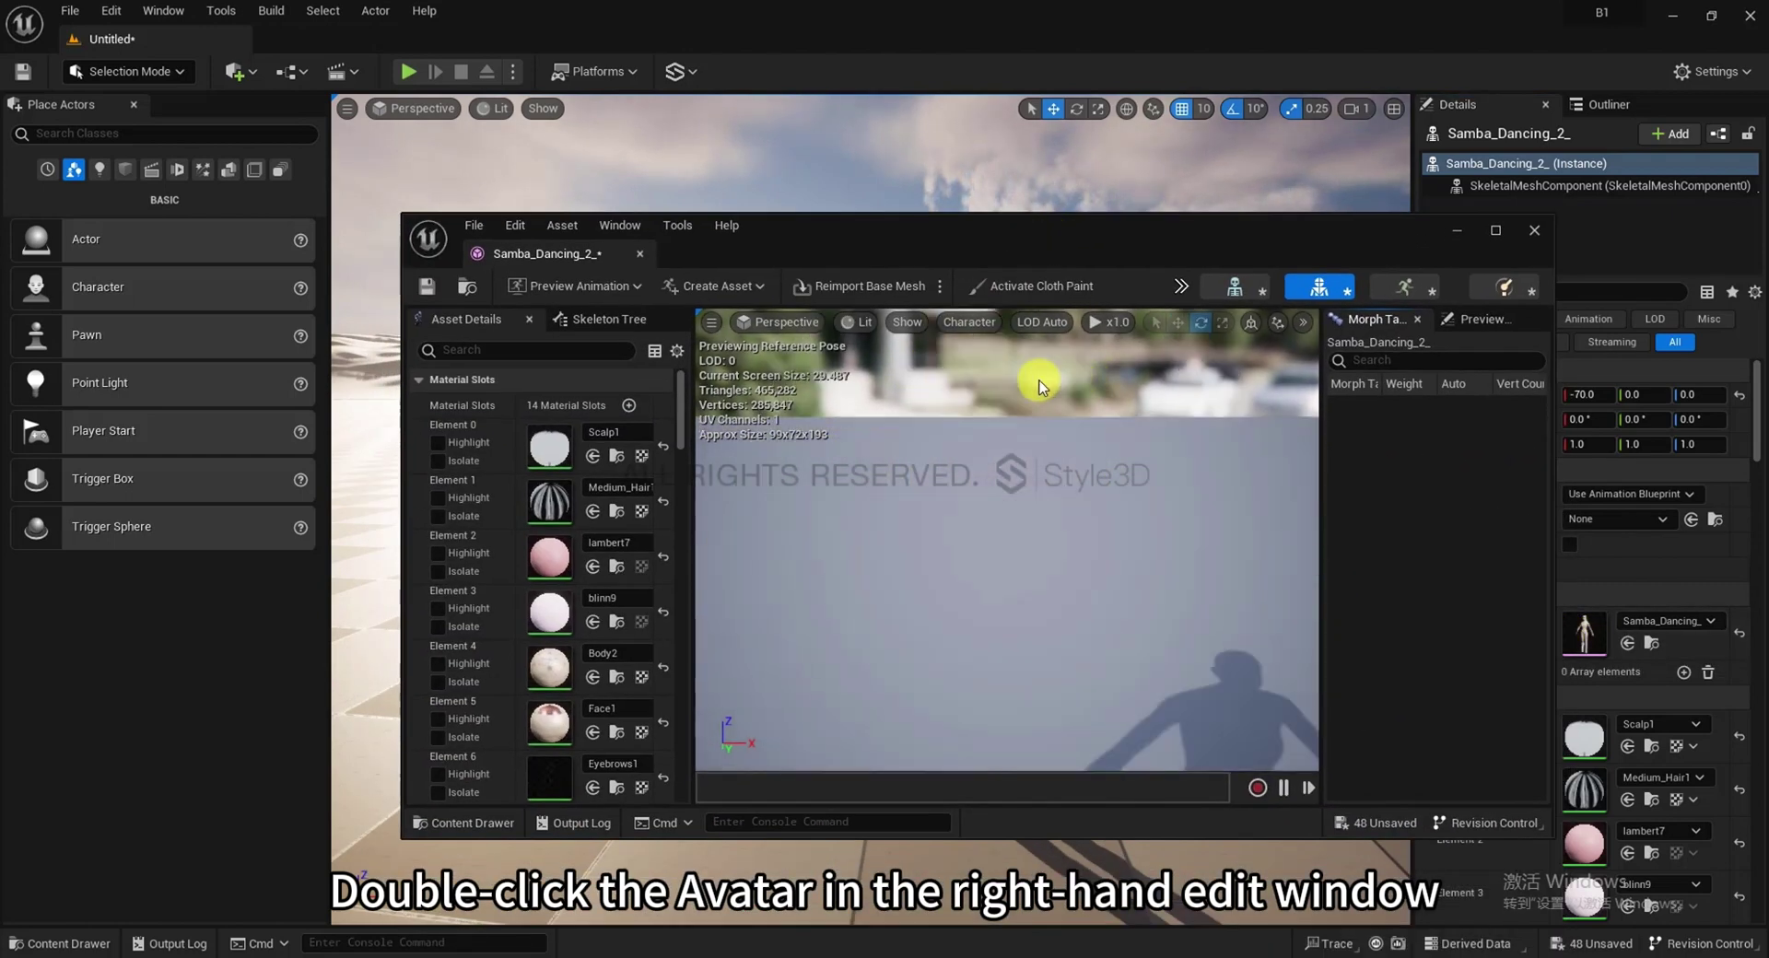
left_click_drag(1051, 347, 987, 394)
scroll(495, 711, "down", 6)
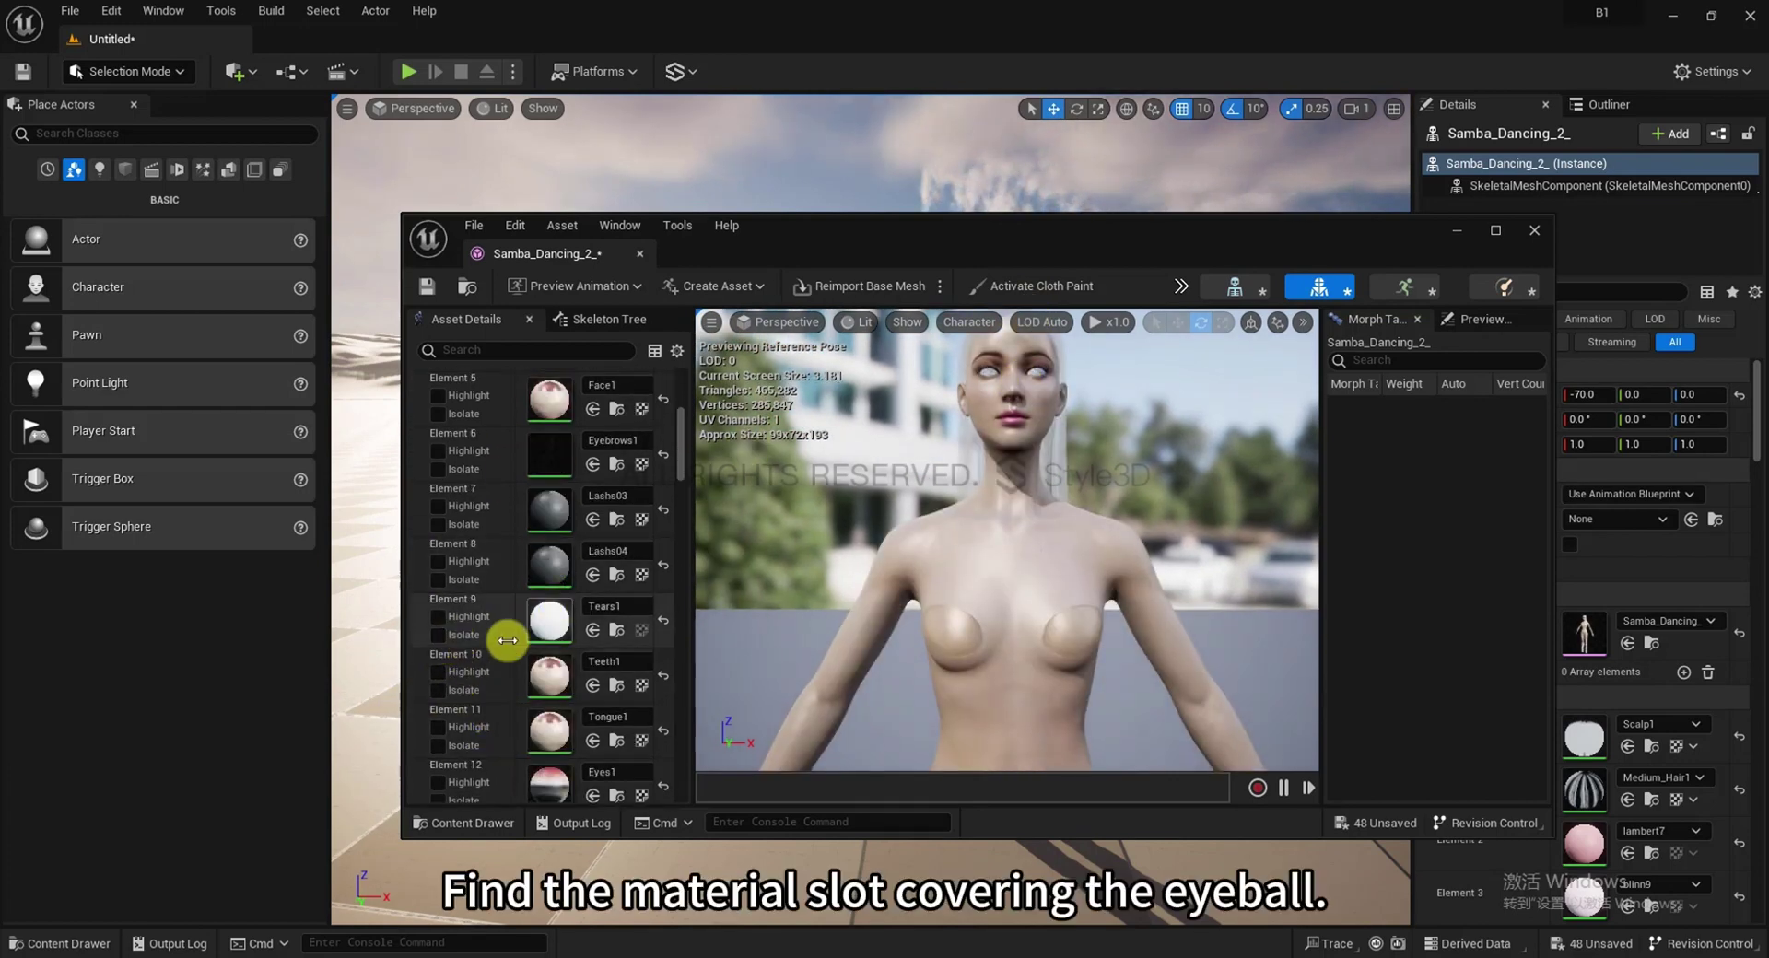
scroll(477, 660, "down", 4)
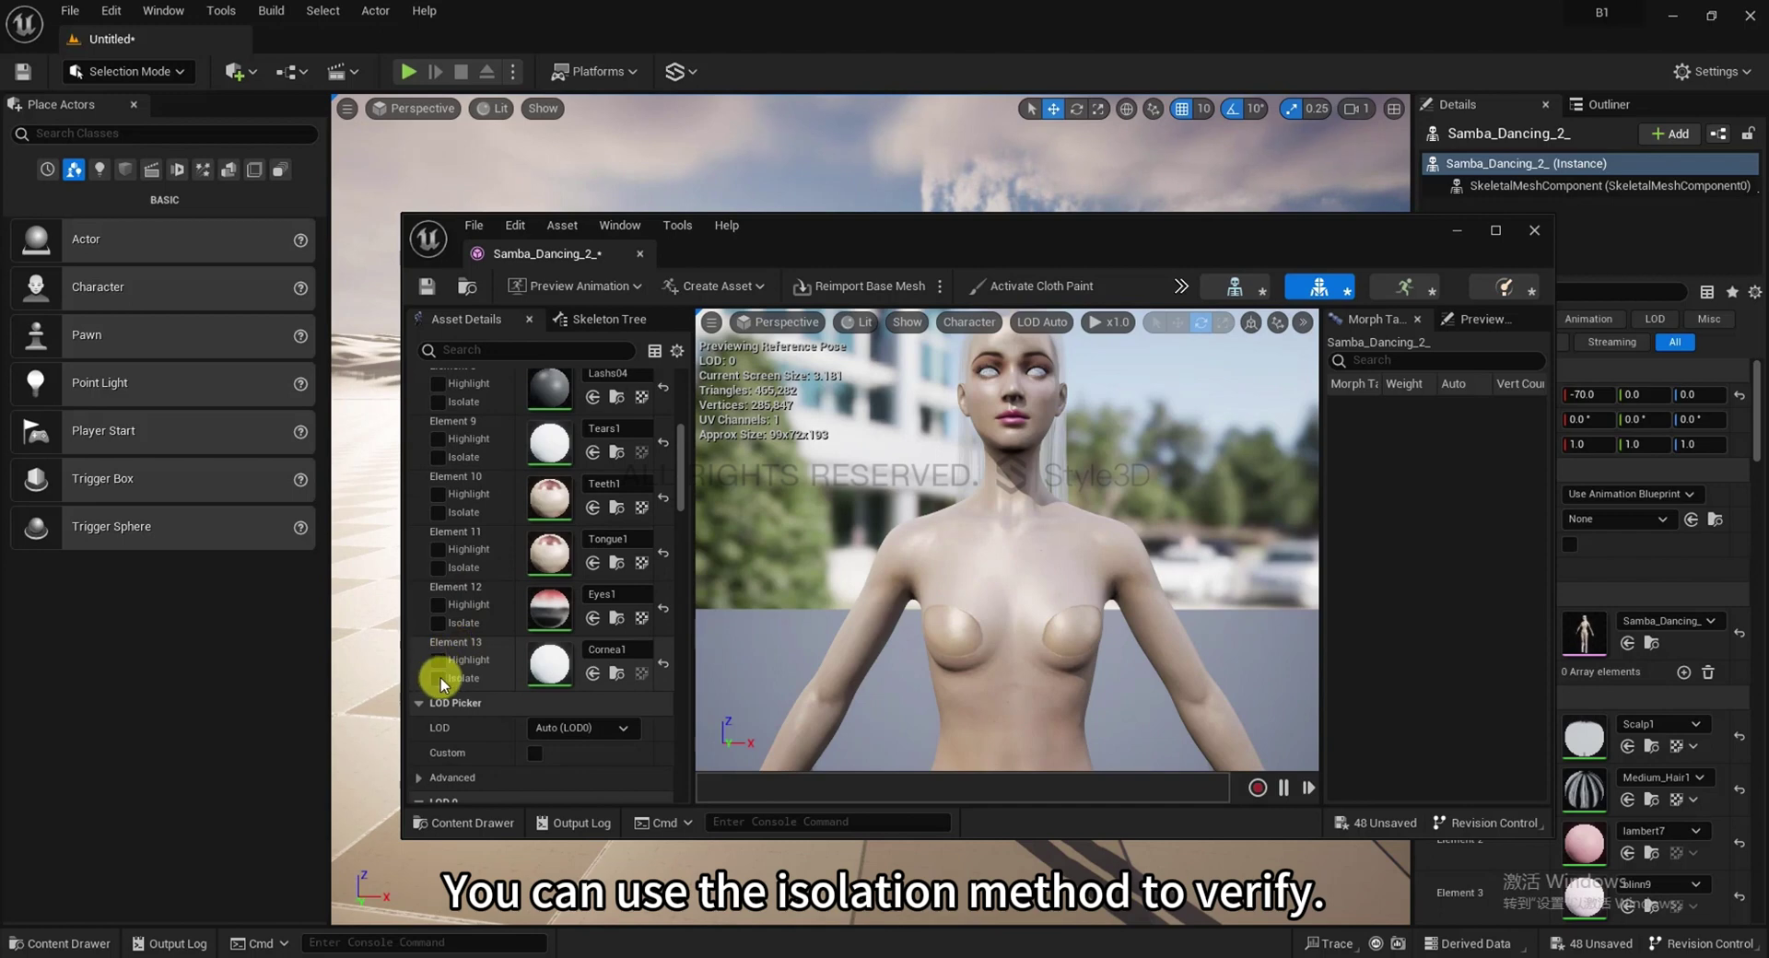
left_click(438, 679)
left_click(439, 679)
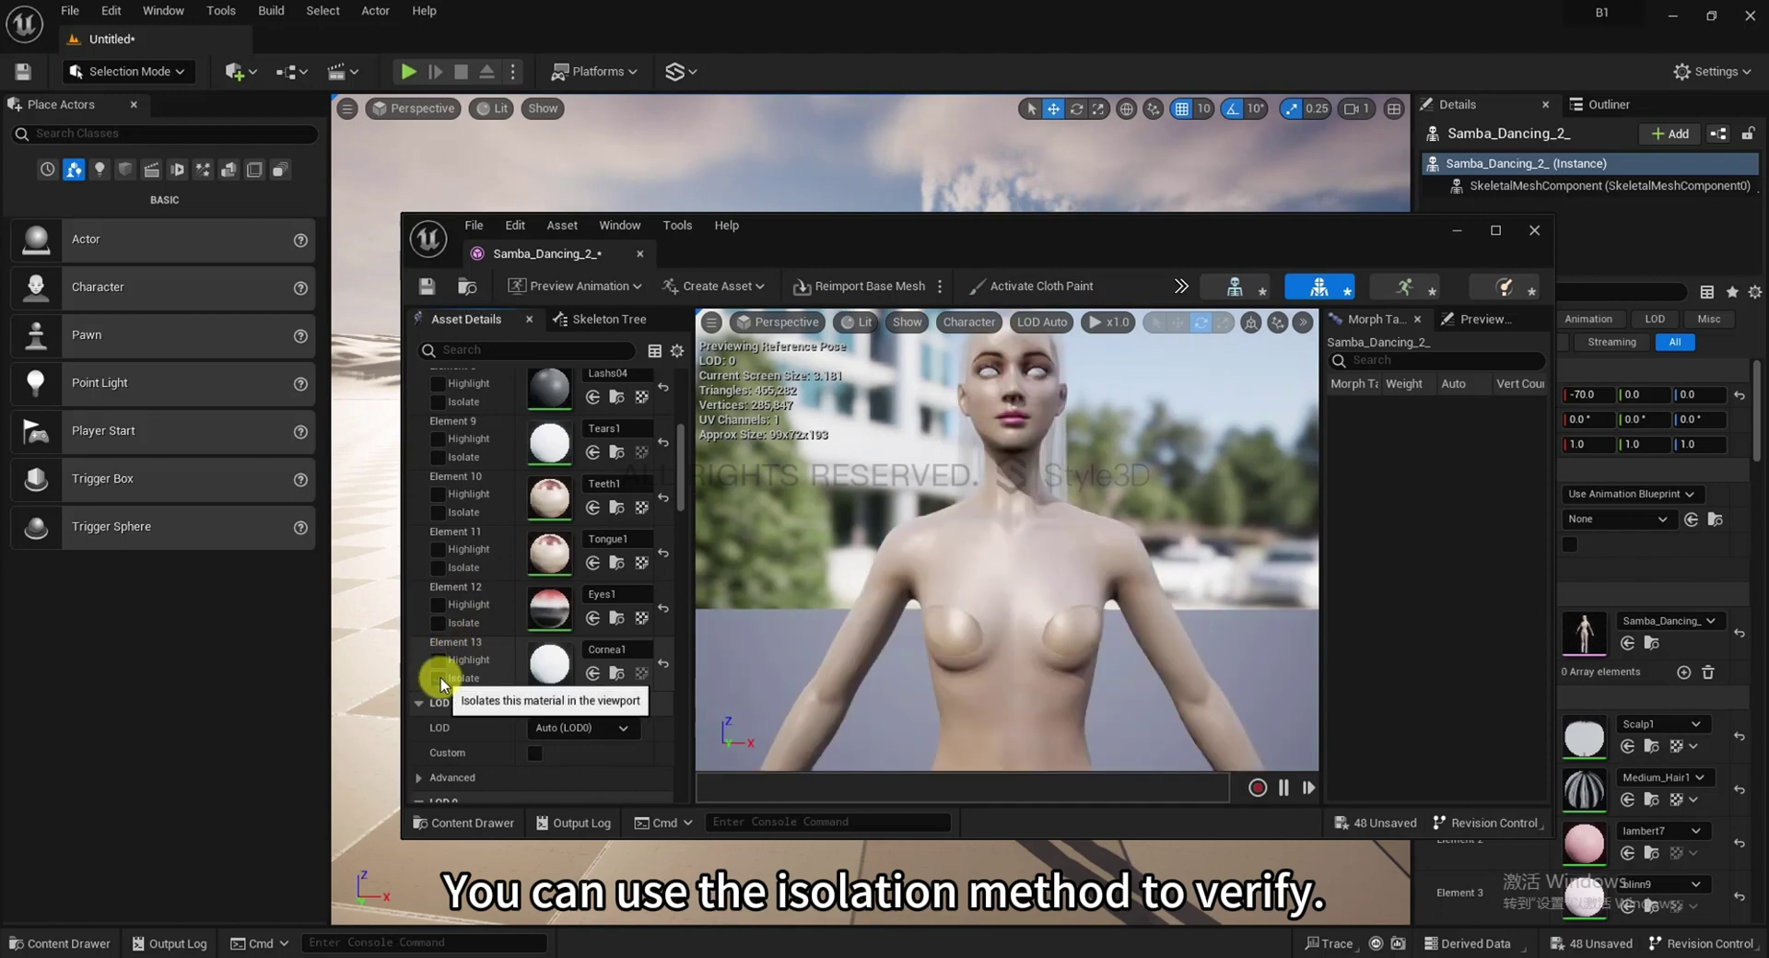
Open the Cornea1 material and set its Blend Mode to Translucent
double_click(552, 668)
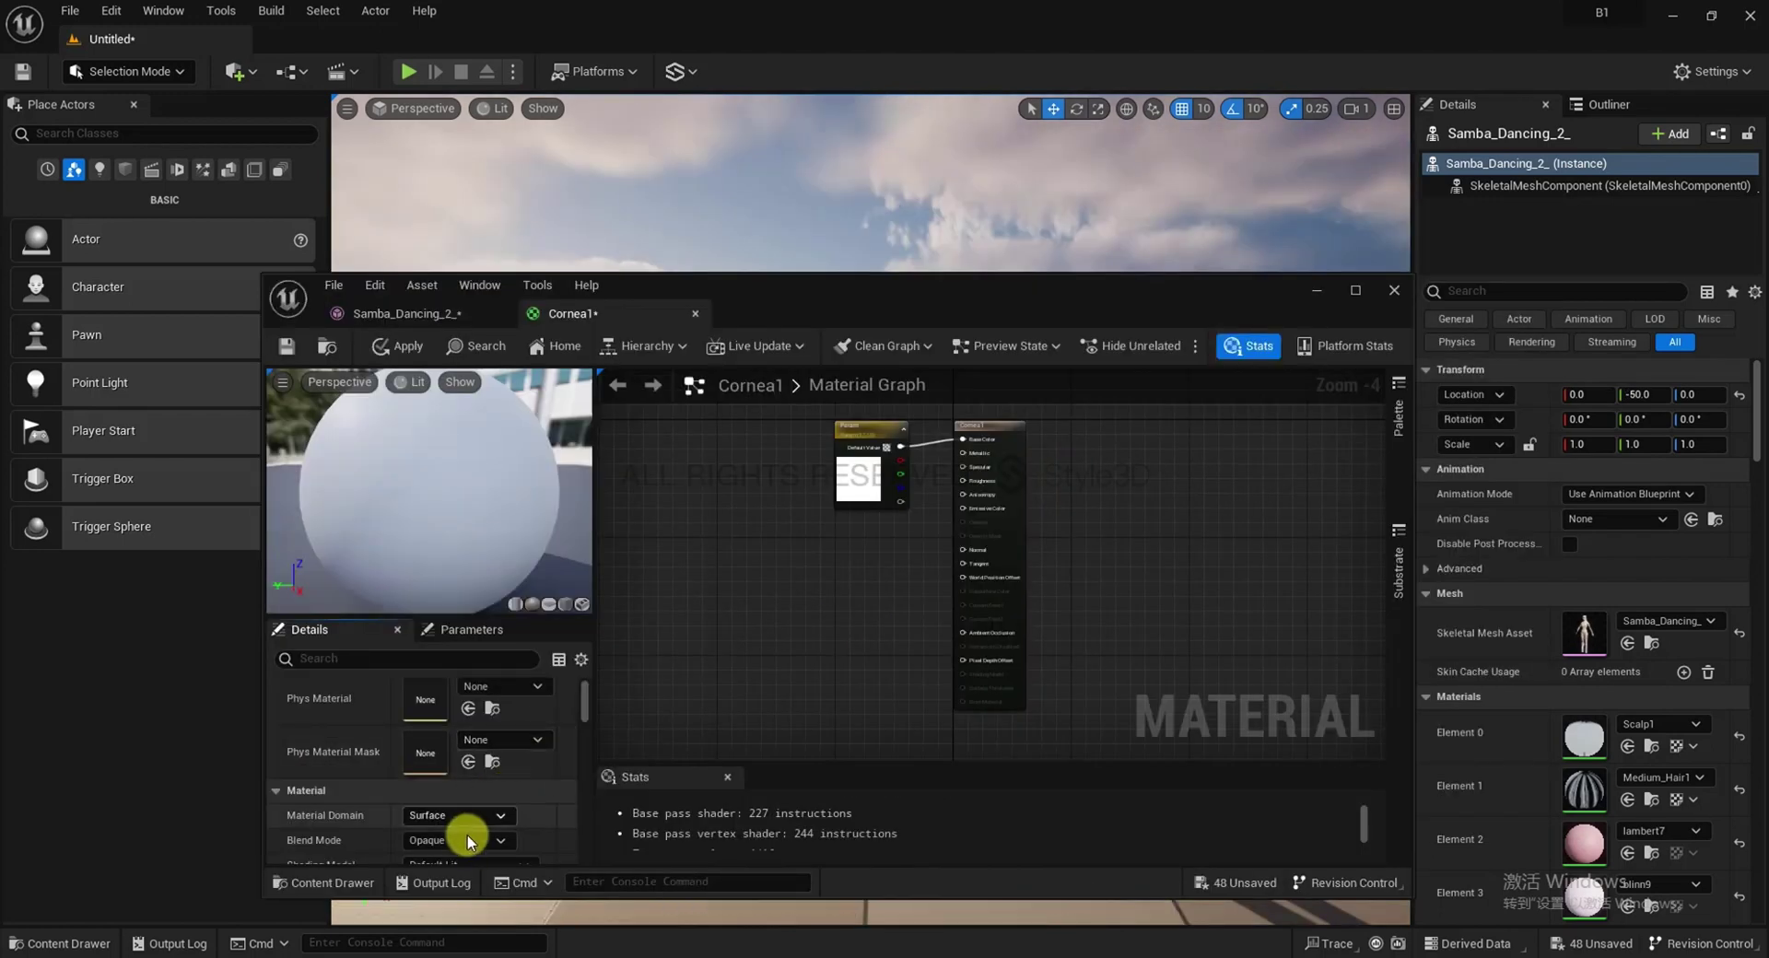
left_click(467, 841)
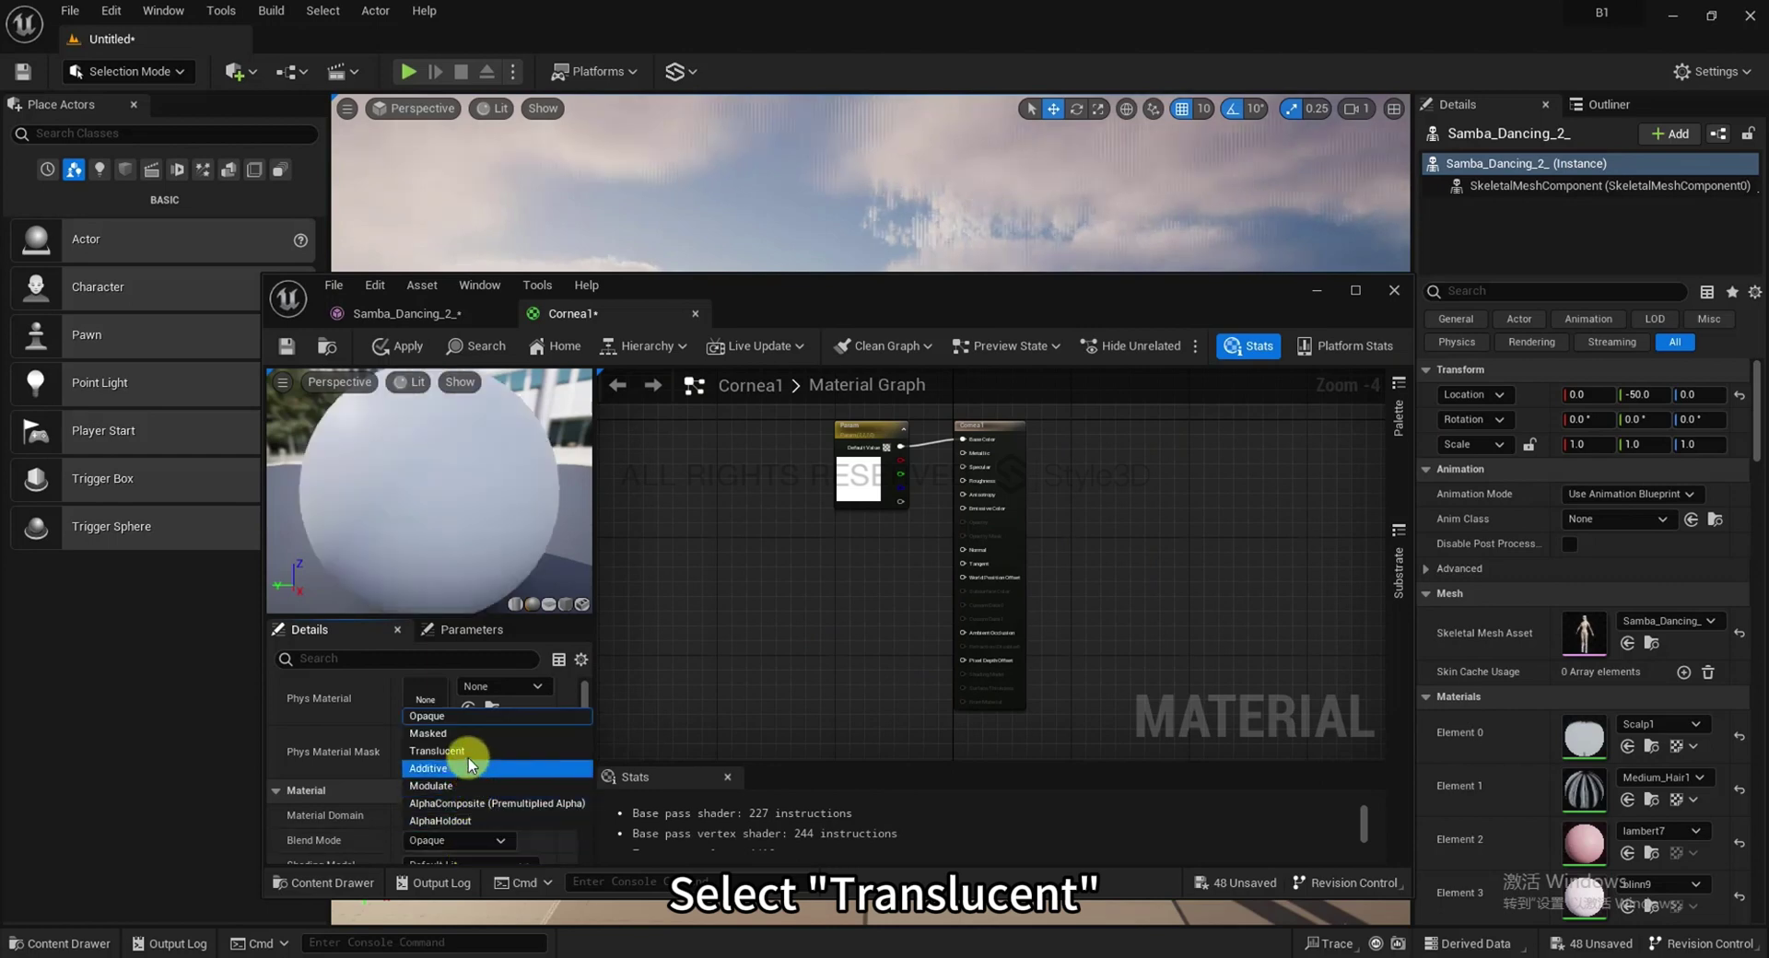
left_click(451, 751)
scroll(495, 816, "down", 1)
left_click(496, 814)
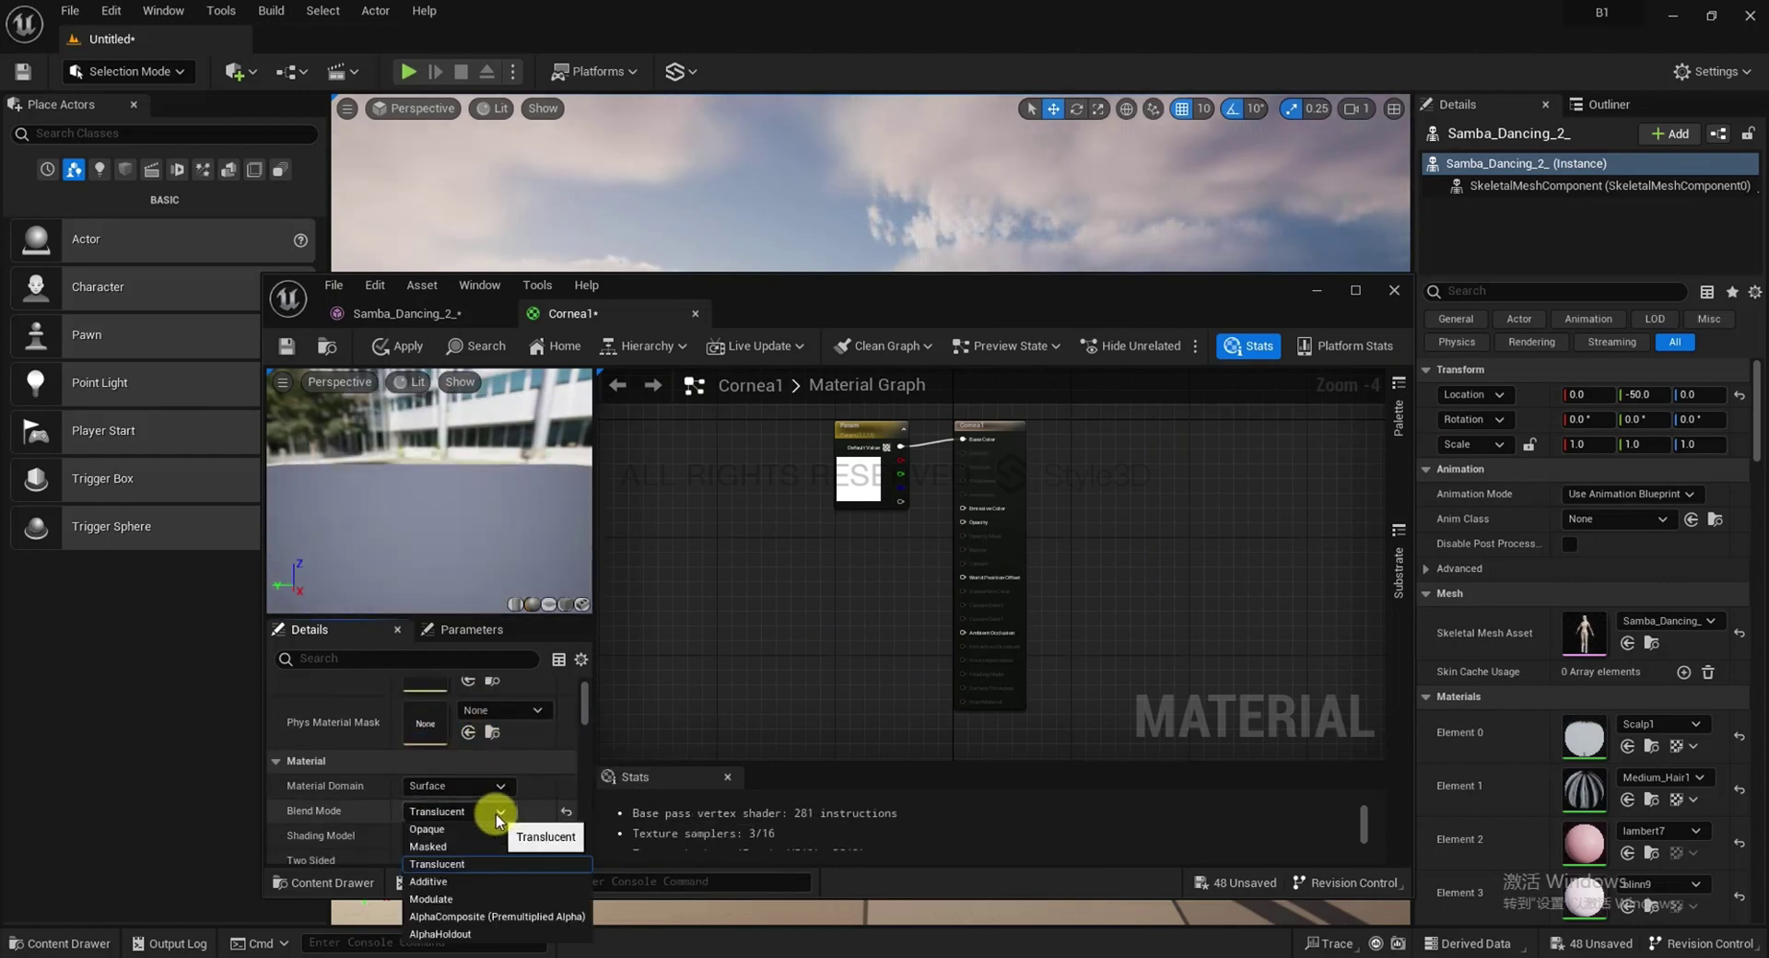
left_click(660, 656)
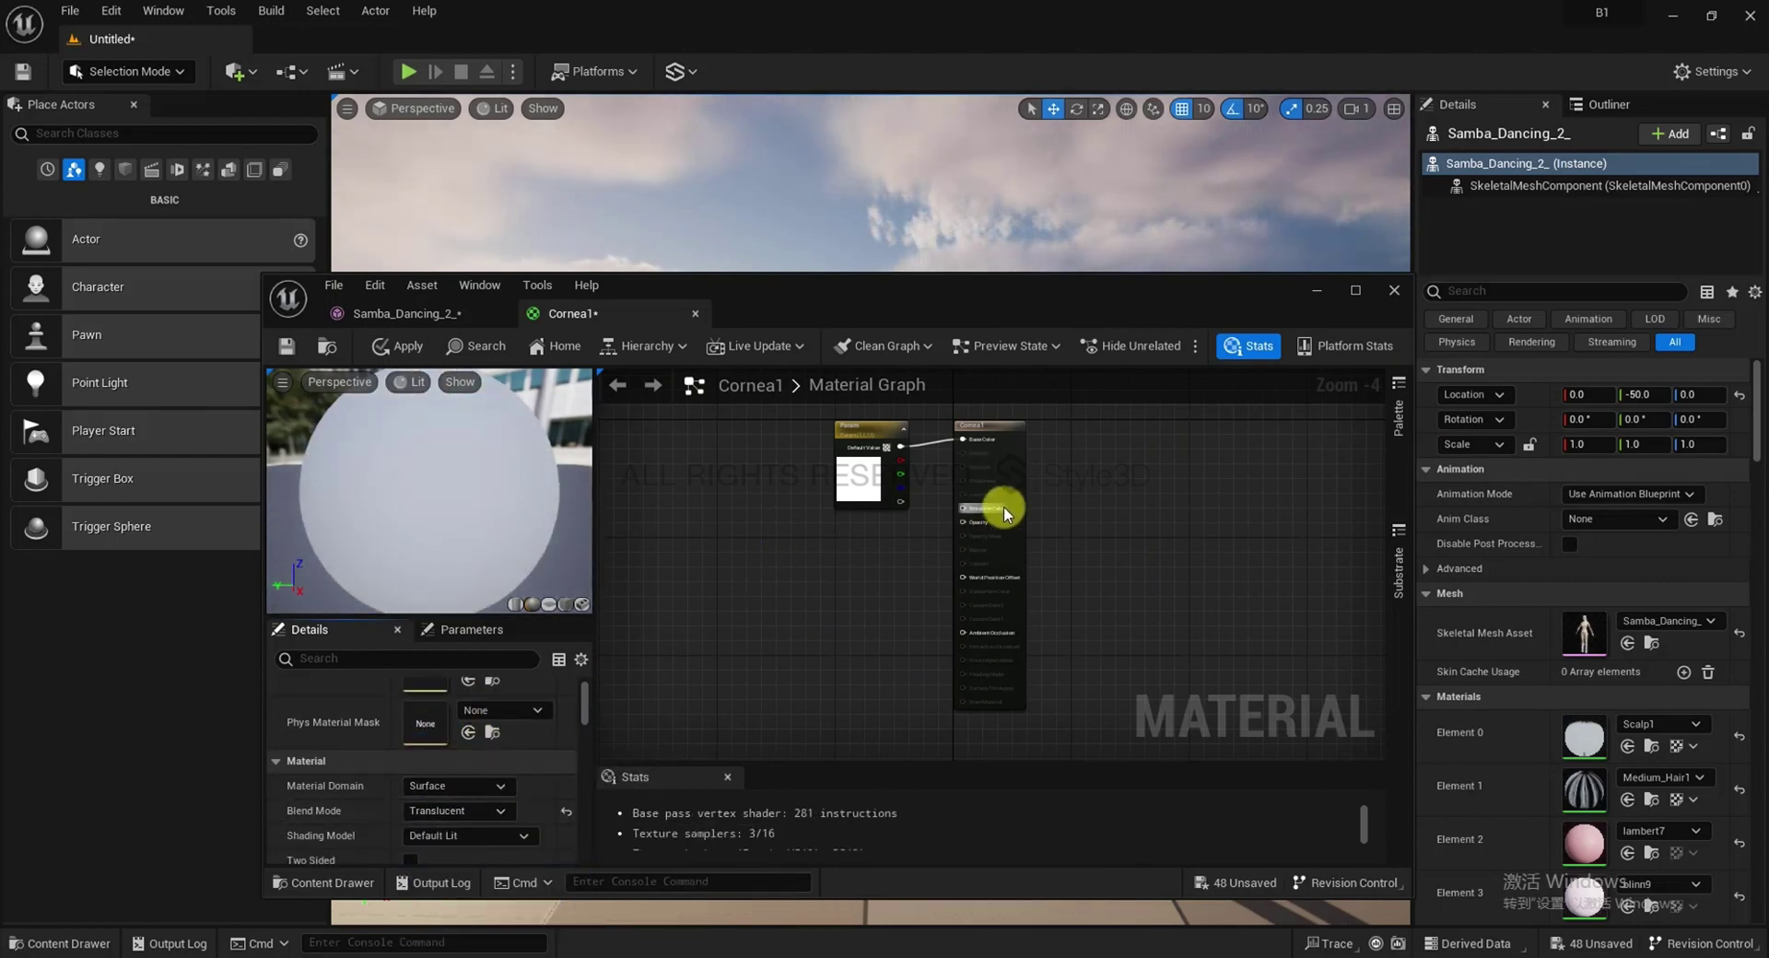
Add a ScalarParameter node connected to the Cornea1 material's Opacity input and place it below the white colour node
scroll(964, 527, "up", 2)
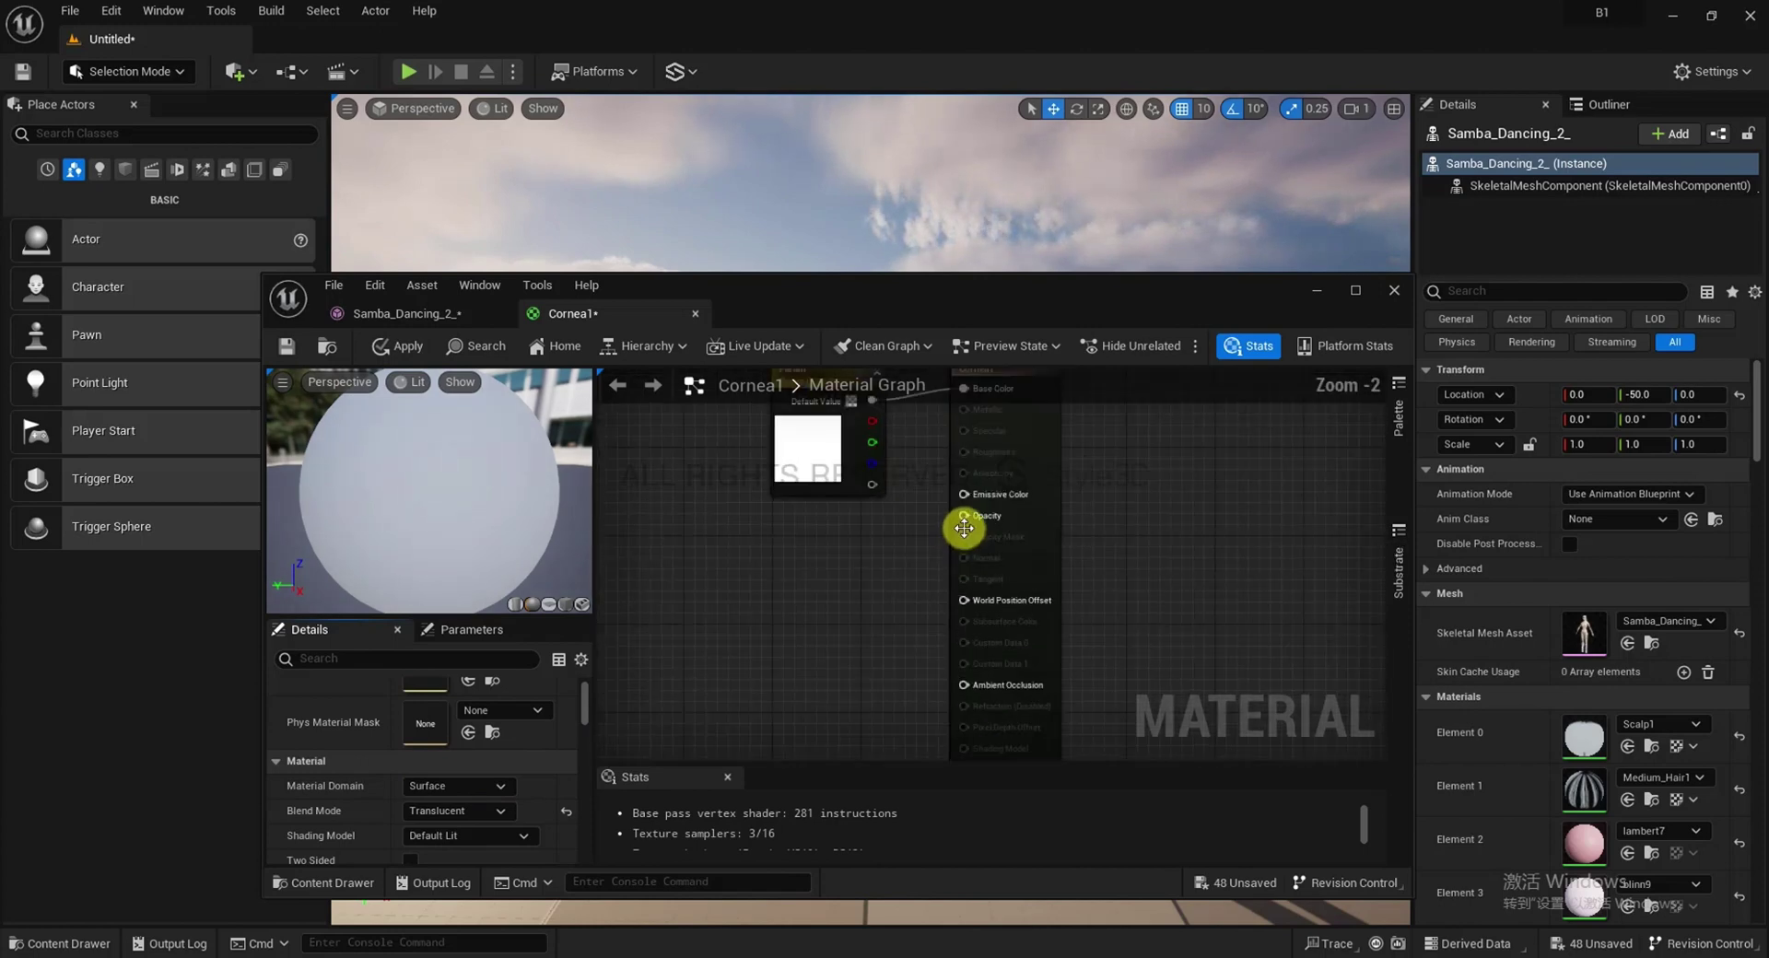
mouse_move(964, 525)
right_mouse_down()
mouse_move(860, 540)
mouse_move(960, 521)
right_mouse_up()
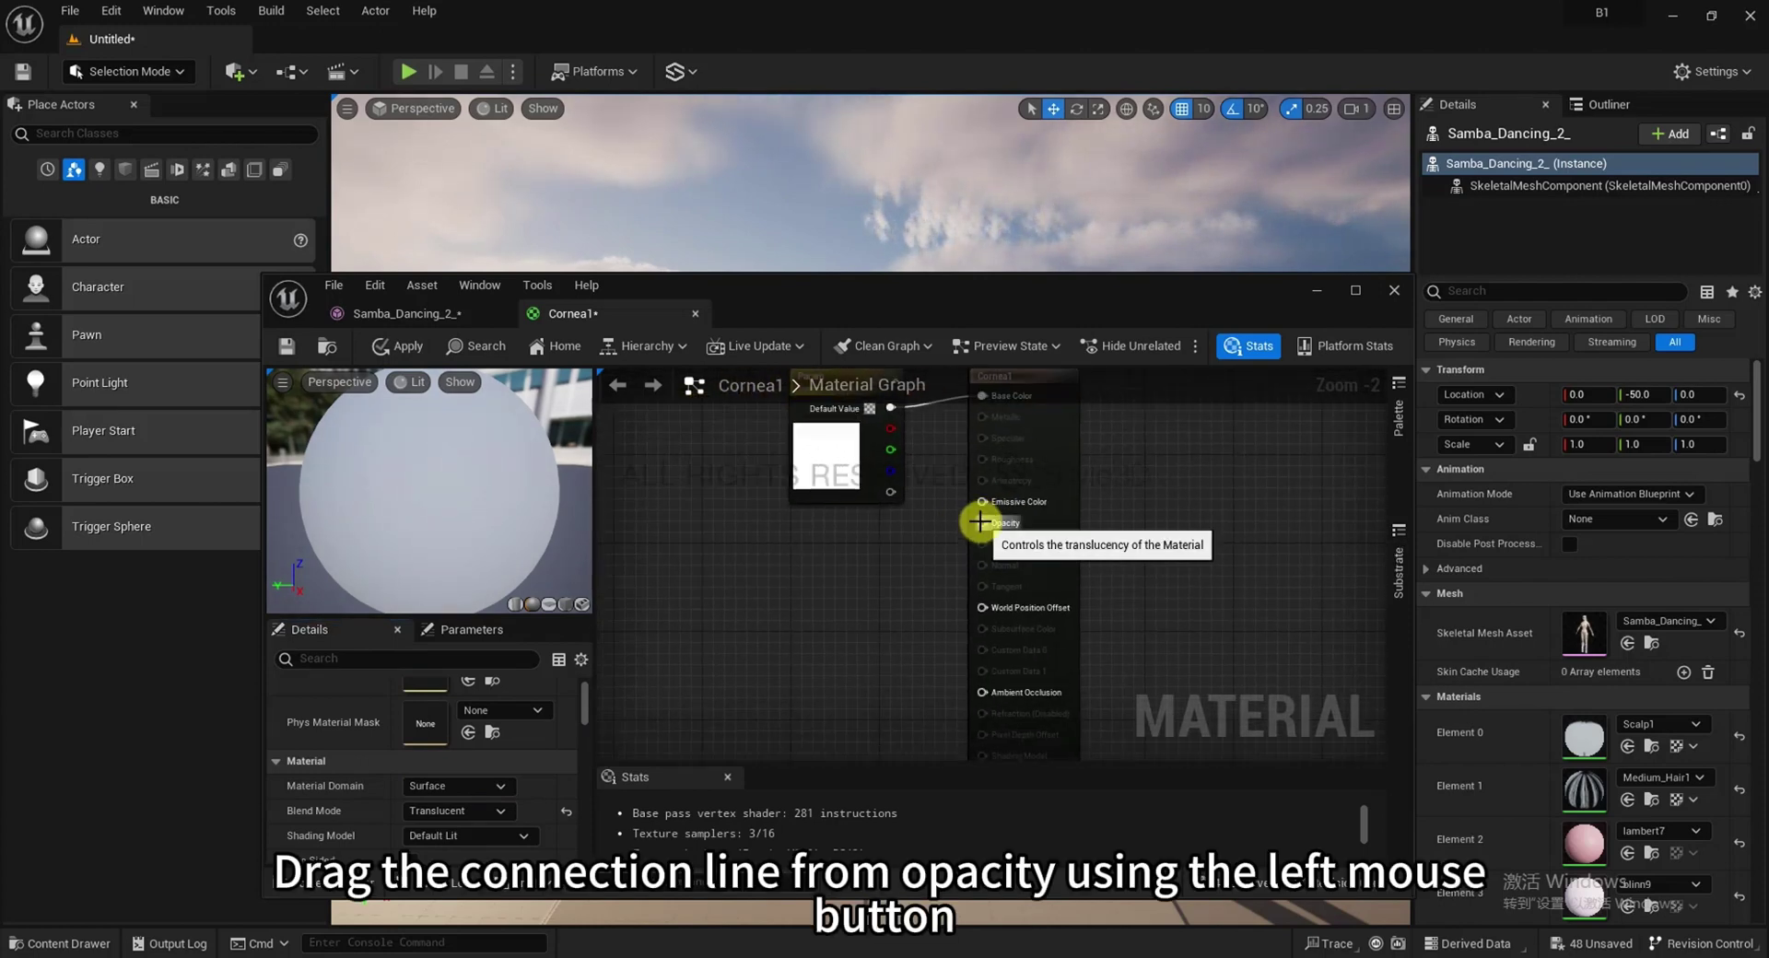
left_click_drag(980, 522, 903, 546)
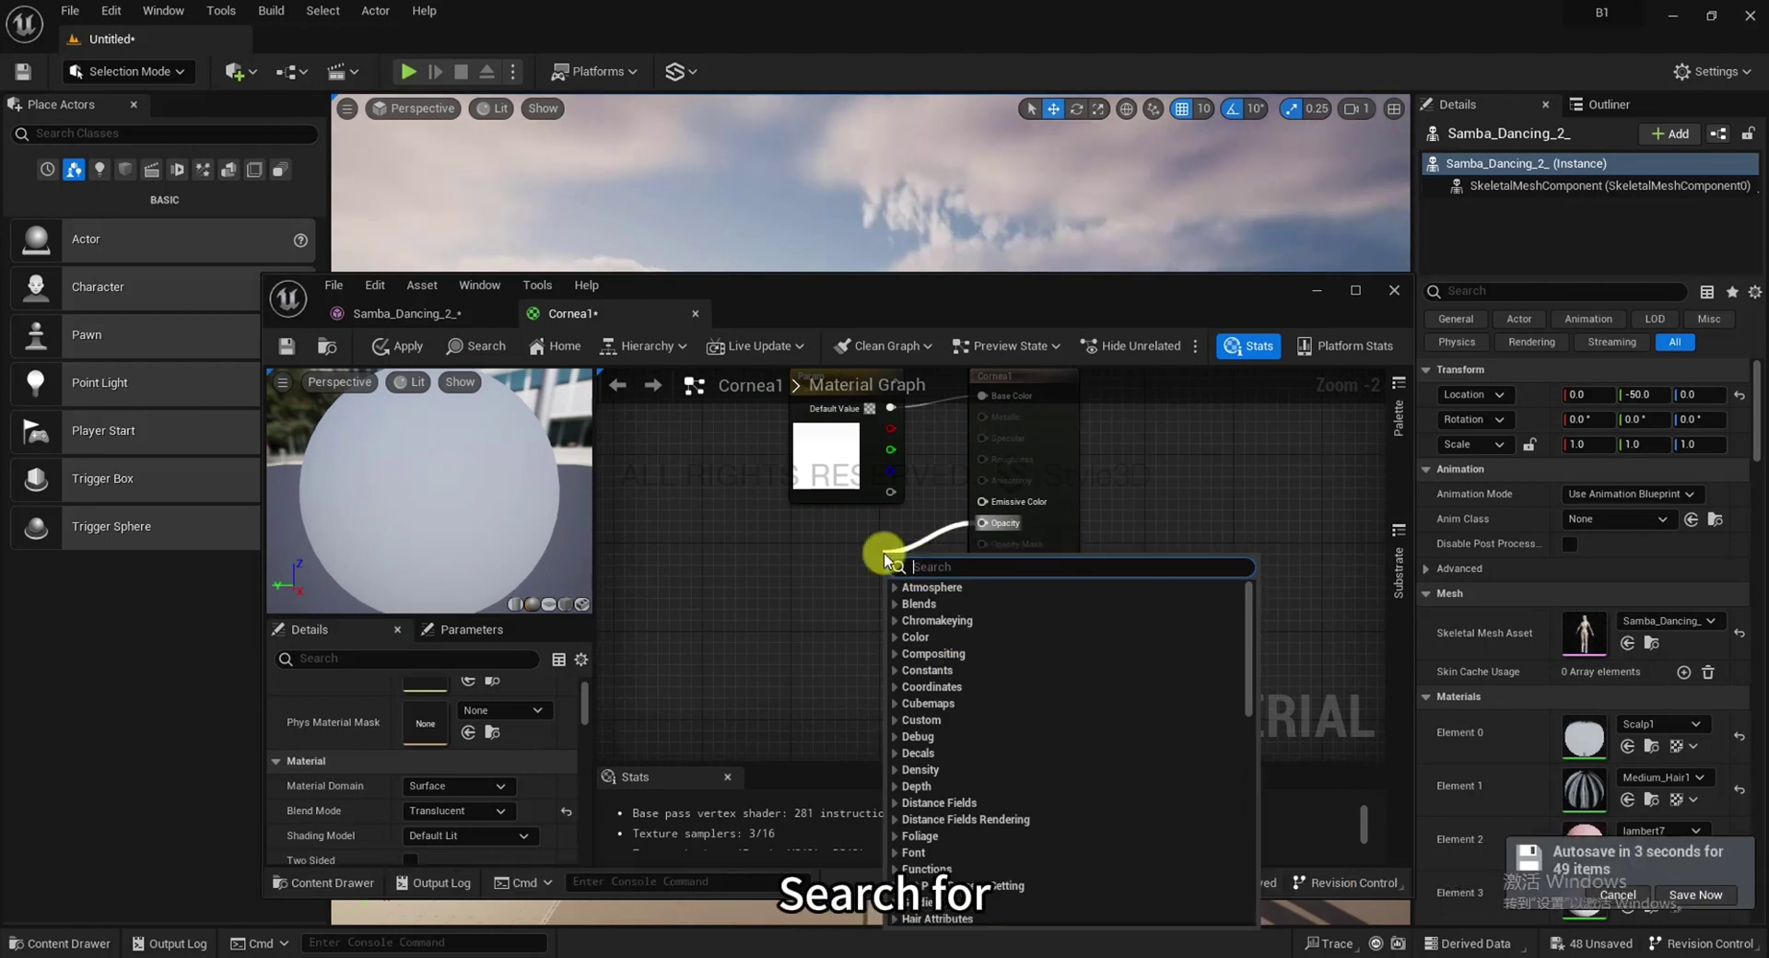
type("sca")
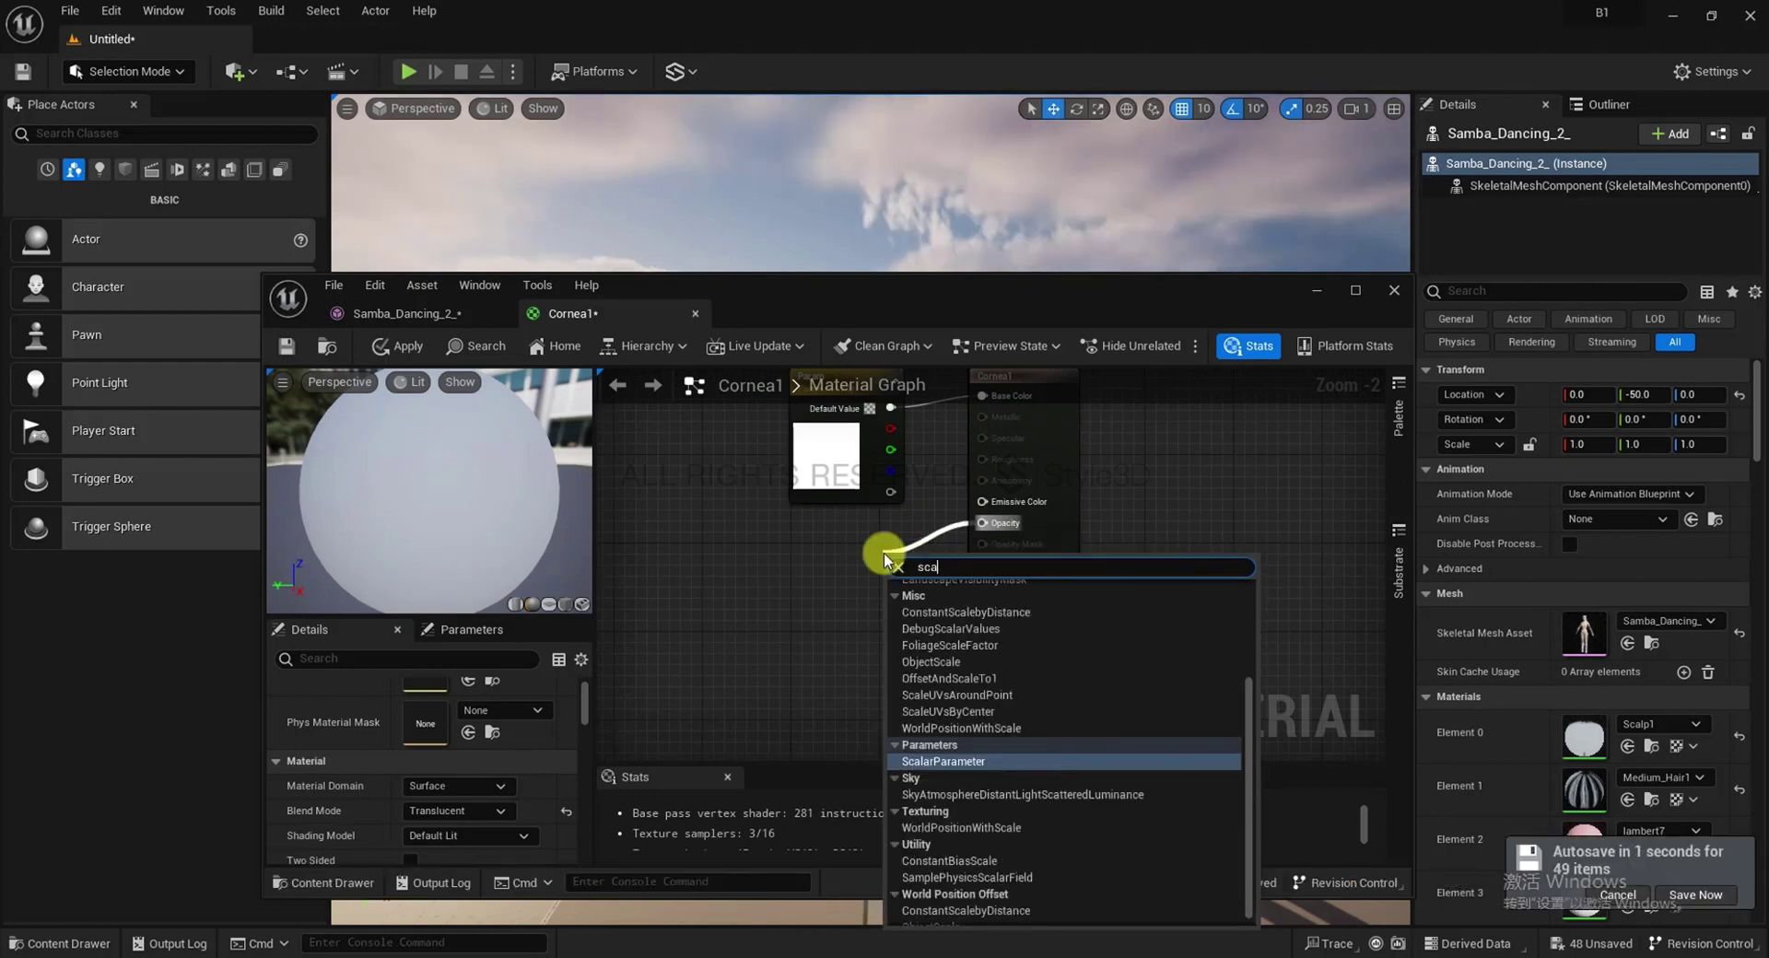
left_click(1021, 760)
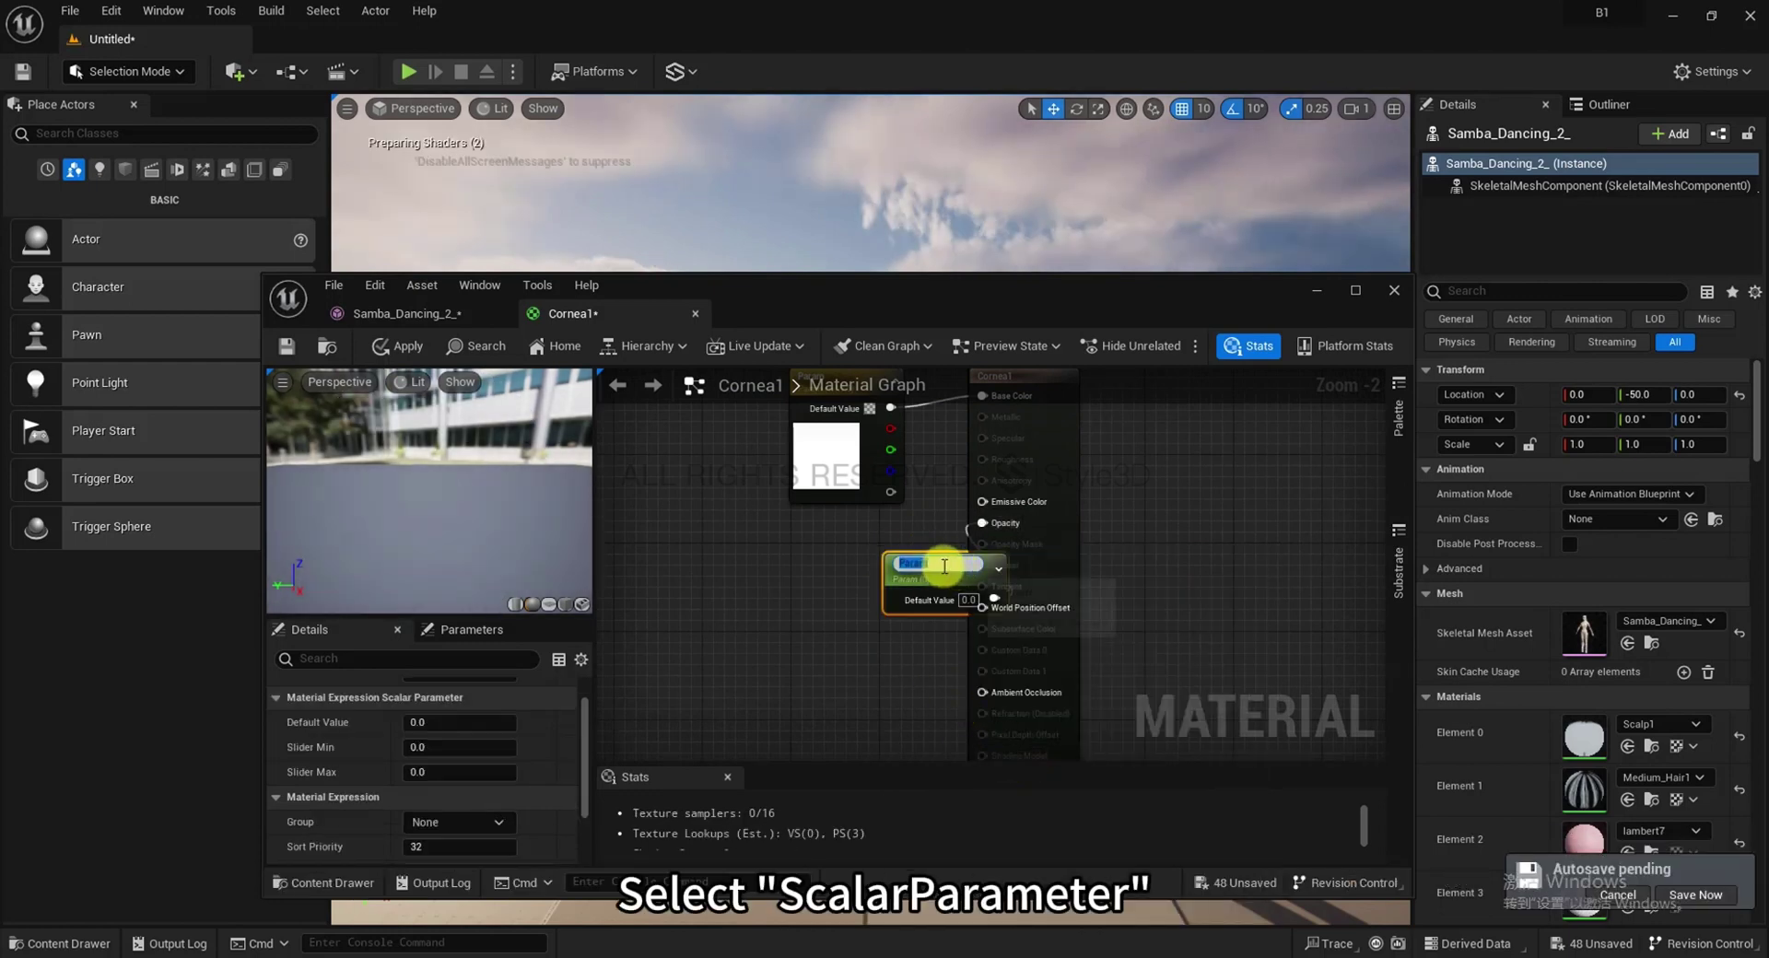
left_click_drag(990, 583, 902, 572)
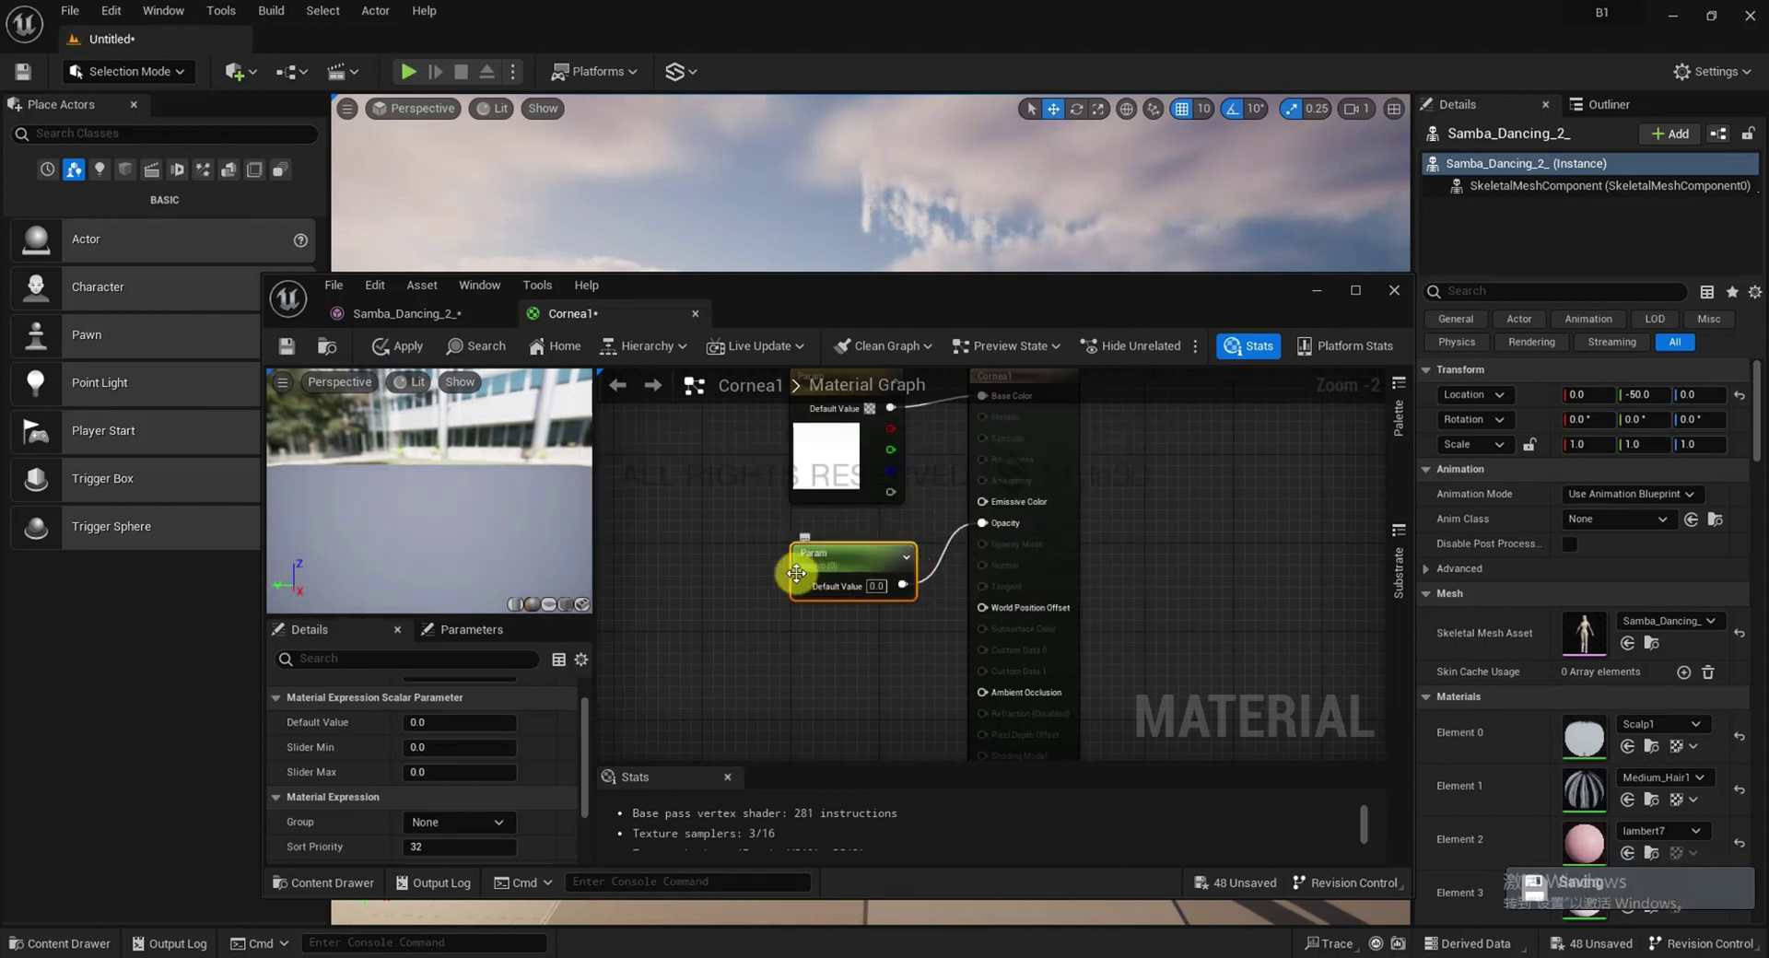
Detach the Cornea1 material editor into its own window beside the avatar preview and apply the material changes
left_click_drag(616, 313, 1101, 412)
left_click_drag(848, 434, 988, 513)
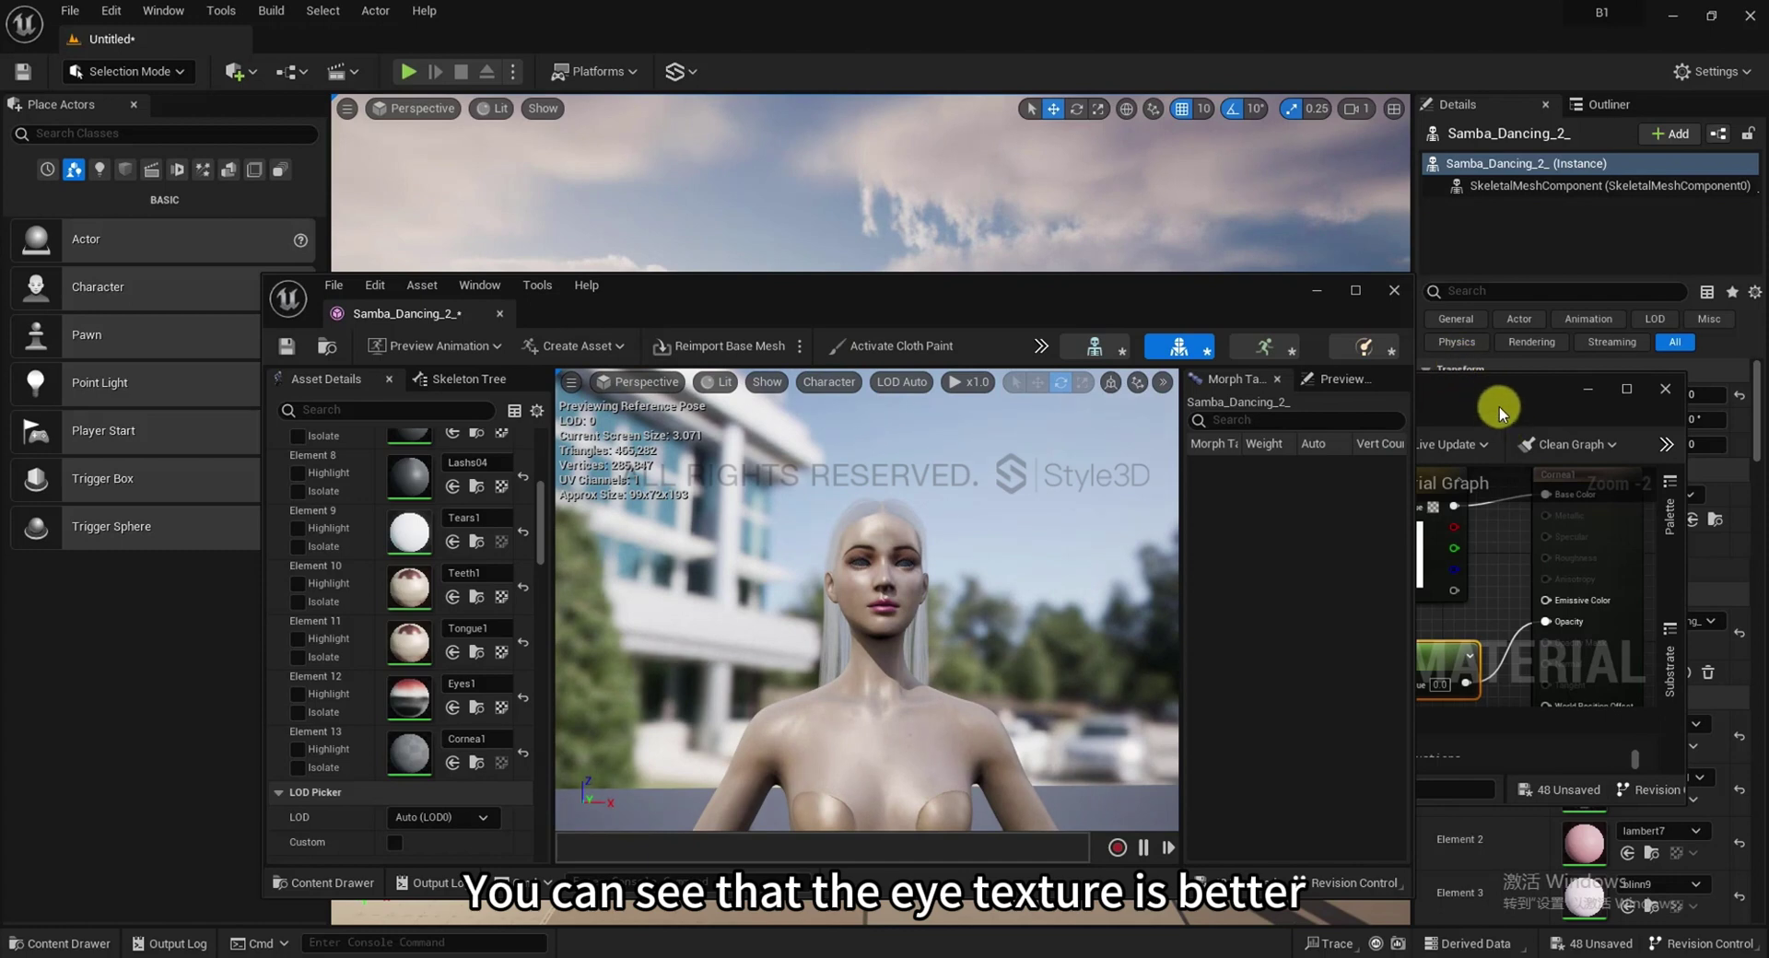
left_click(1500, 407)
left_click(1071, 445)
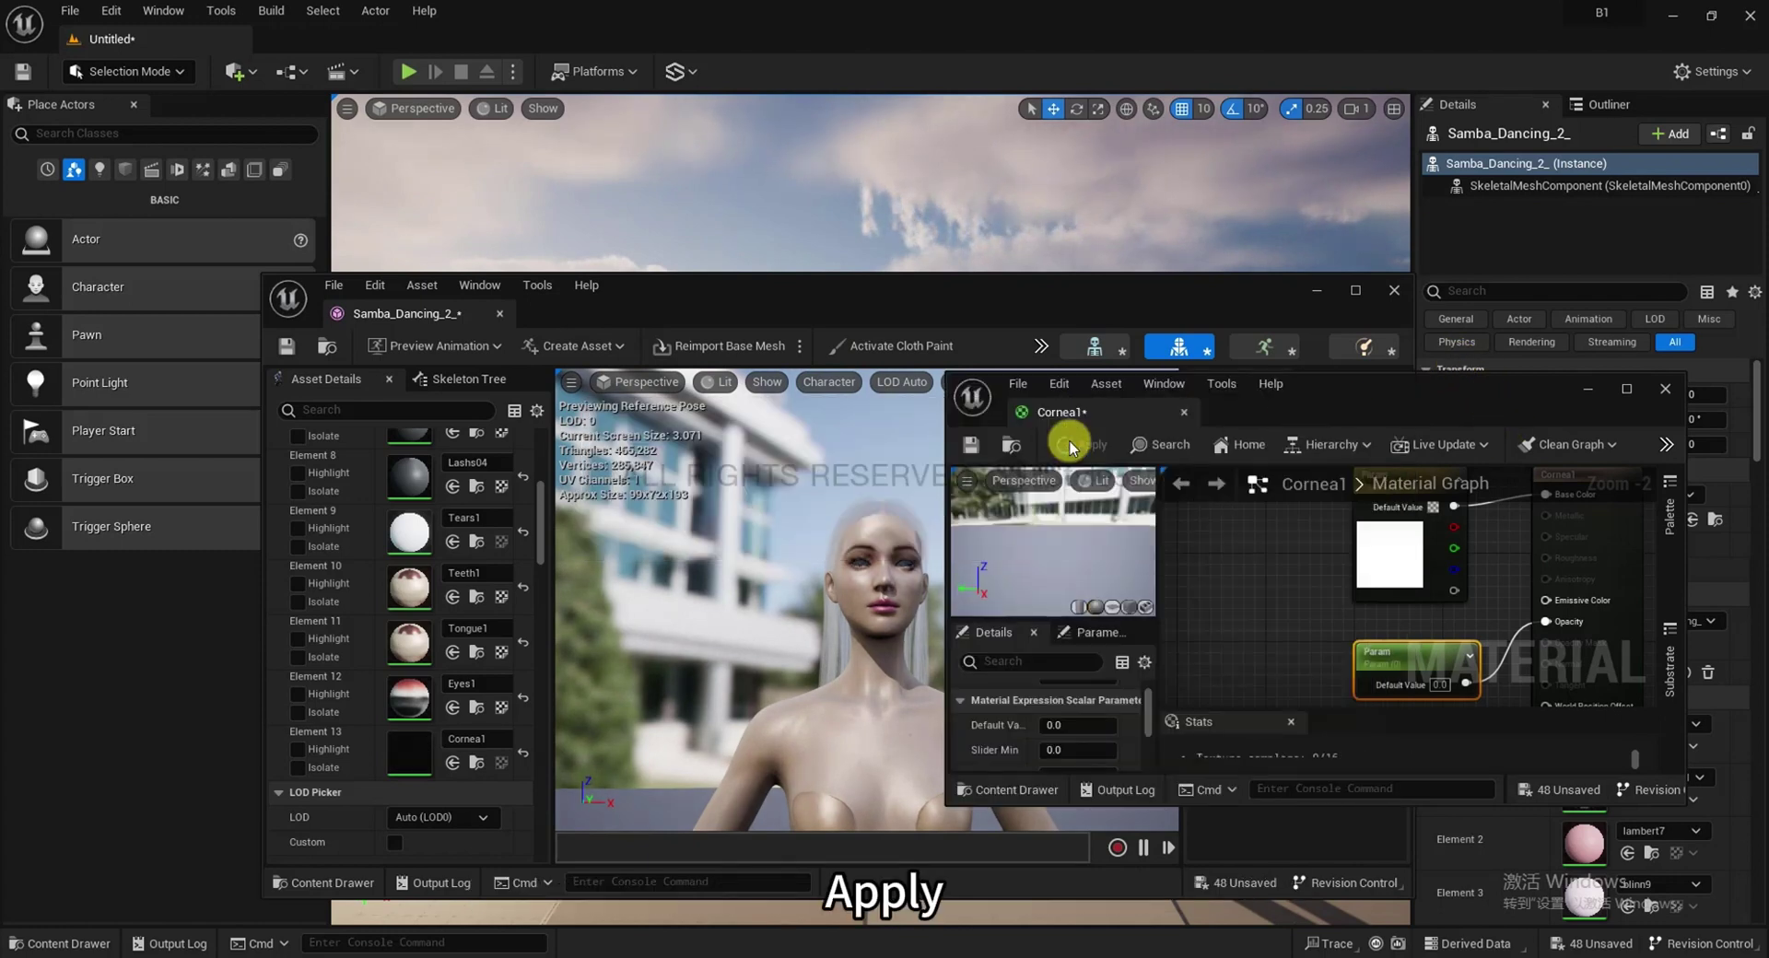
Save the Cornea1 material and close the material and skeletal mesh editors
left_click(968, 448)
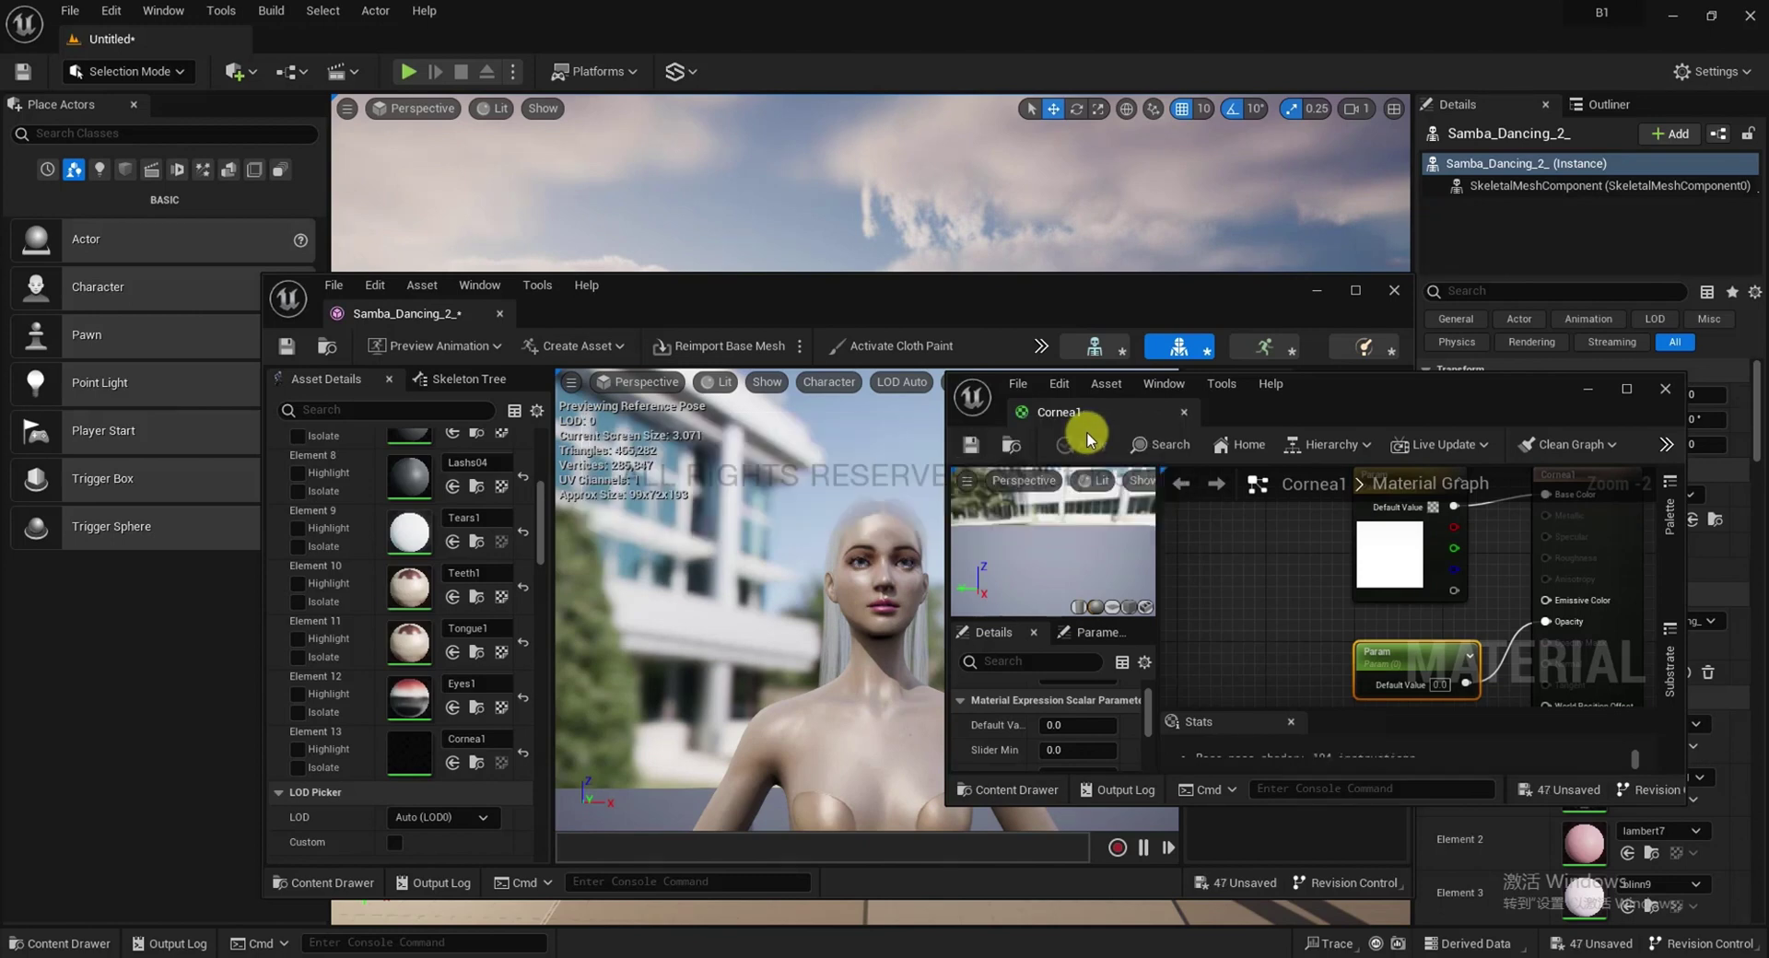
left_click(1665, 388)
left_click(1395, 290)
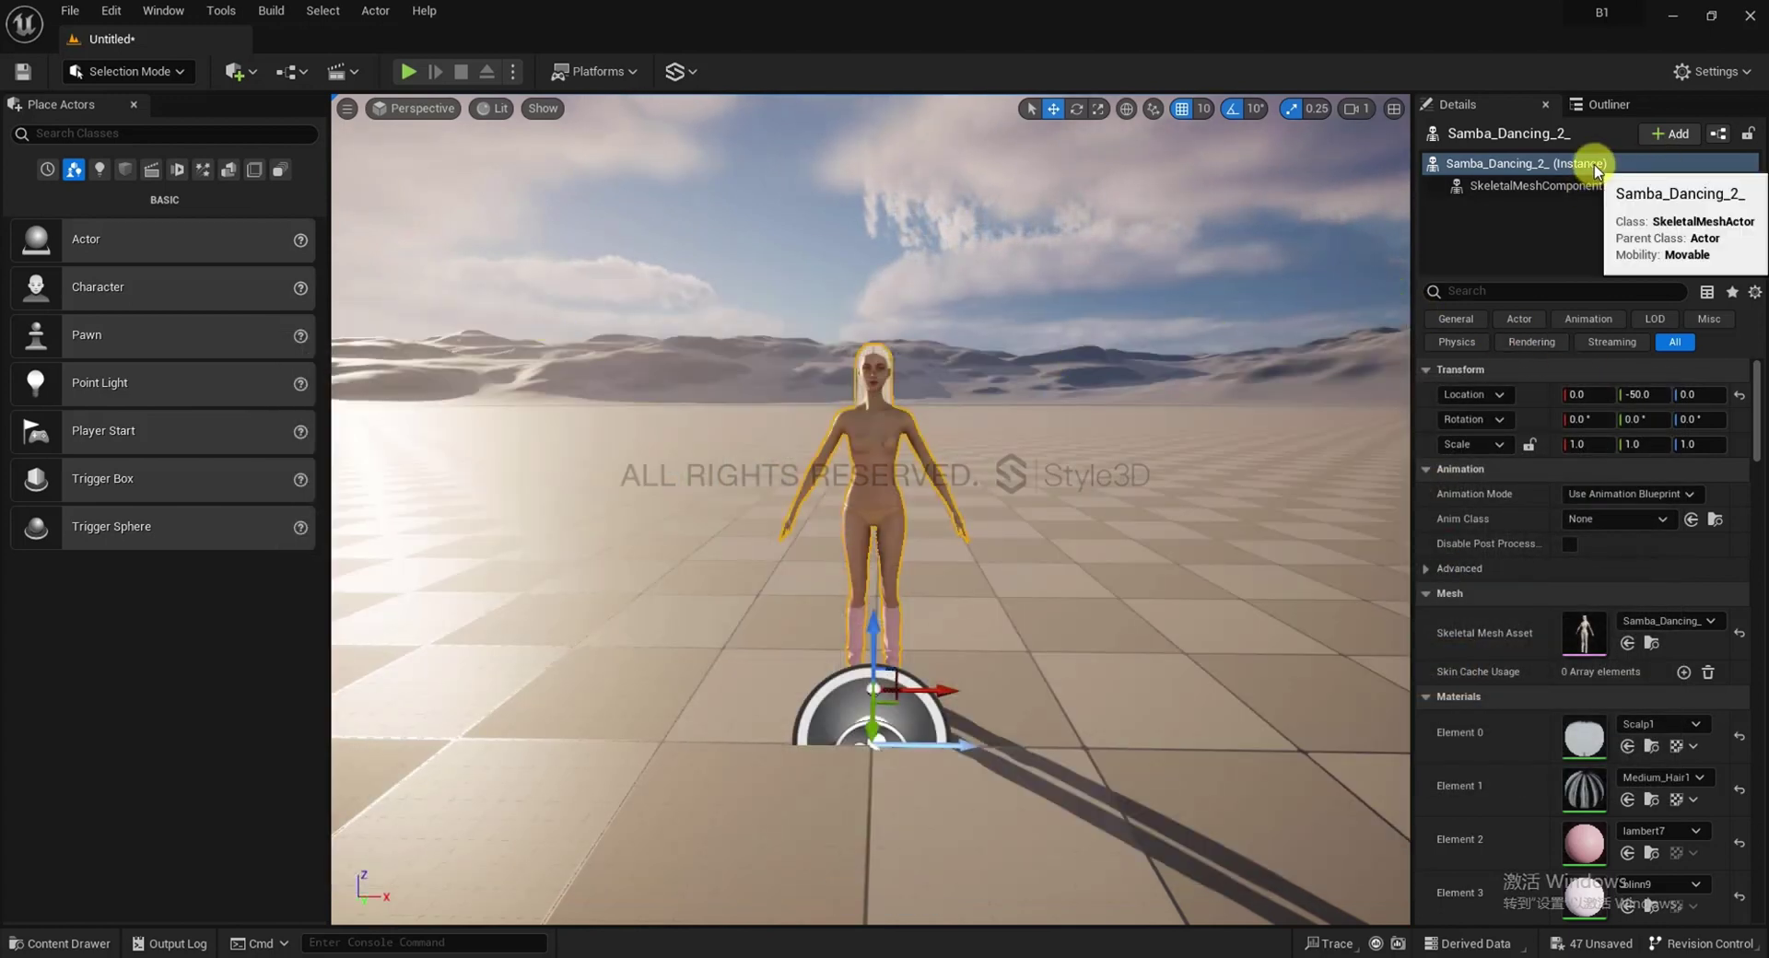
Search the available components for "style" and add a Style3D component to the Samba_Dancing_2_ actor
left_click(1671, 134)
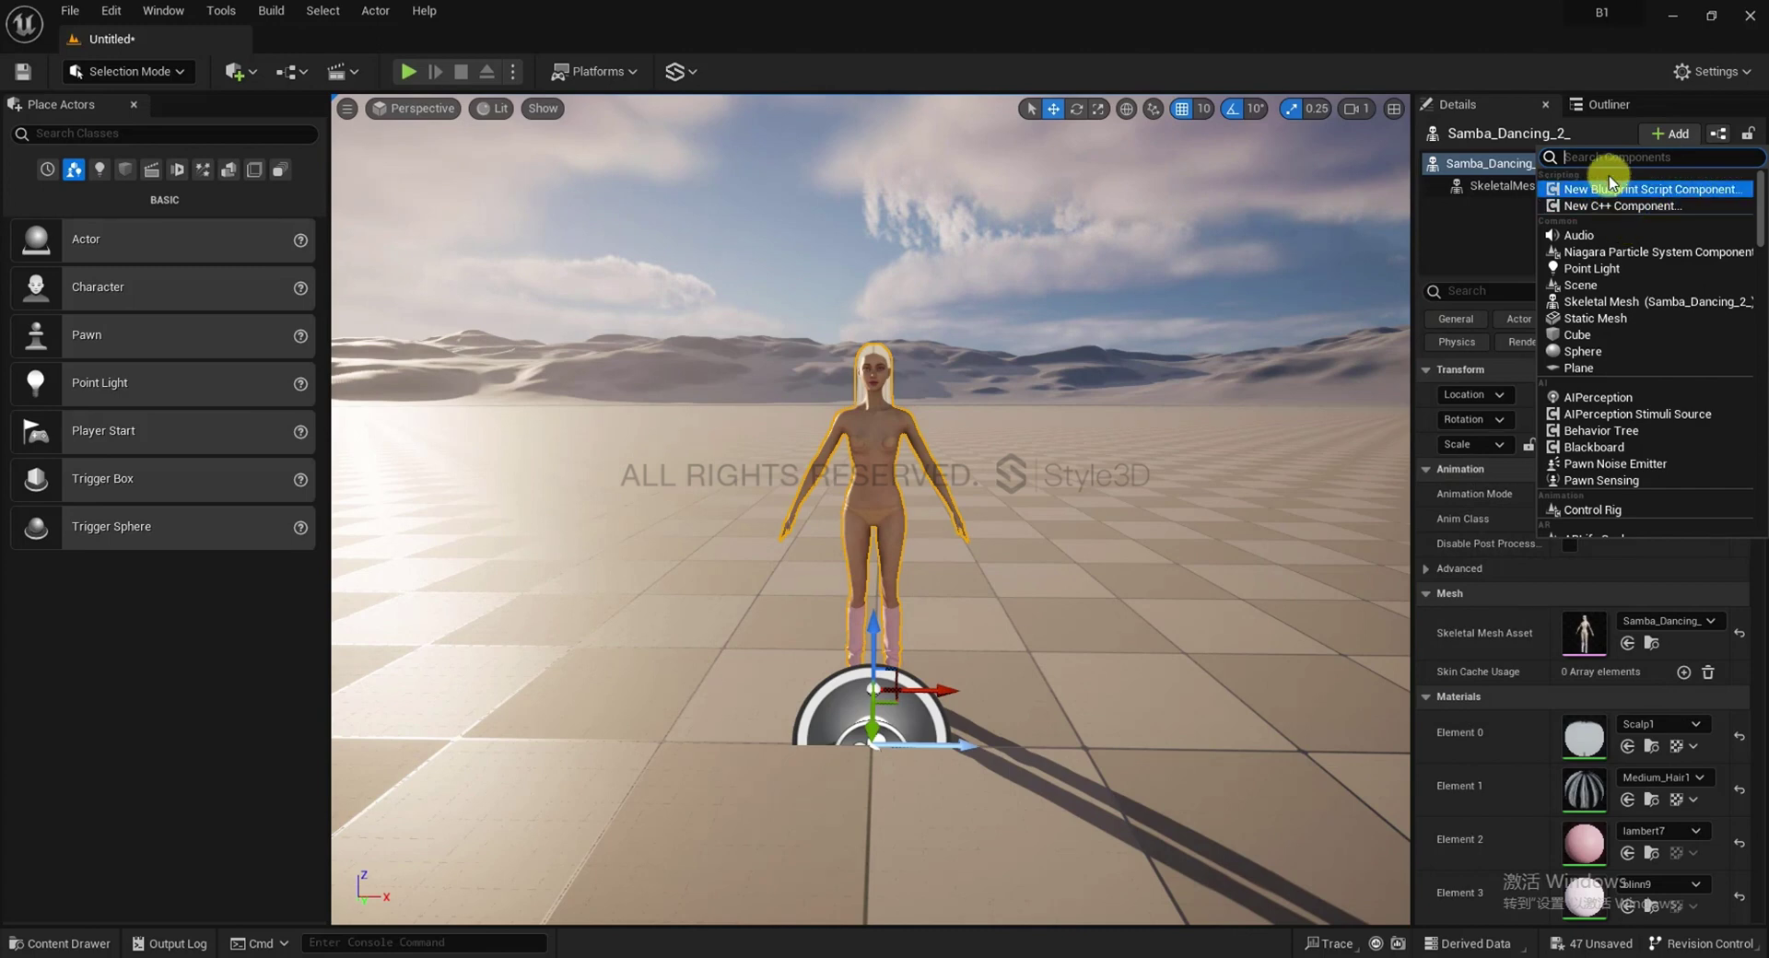
type("sty")
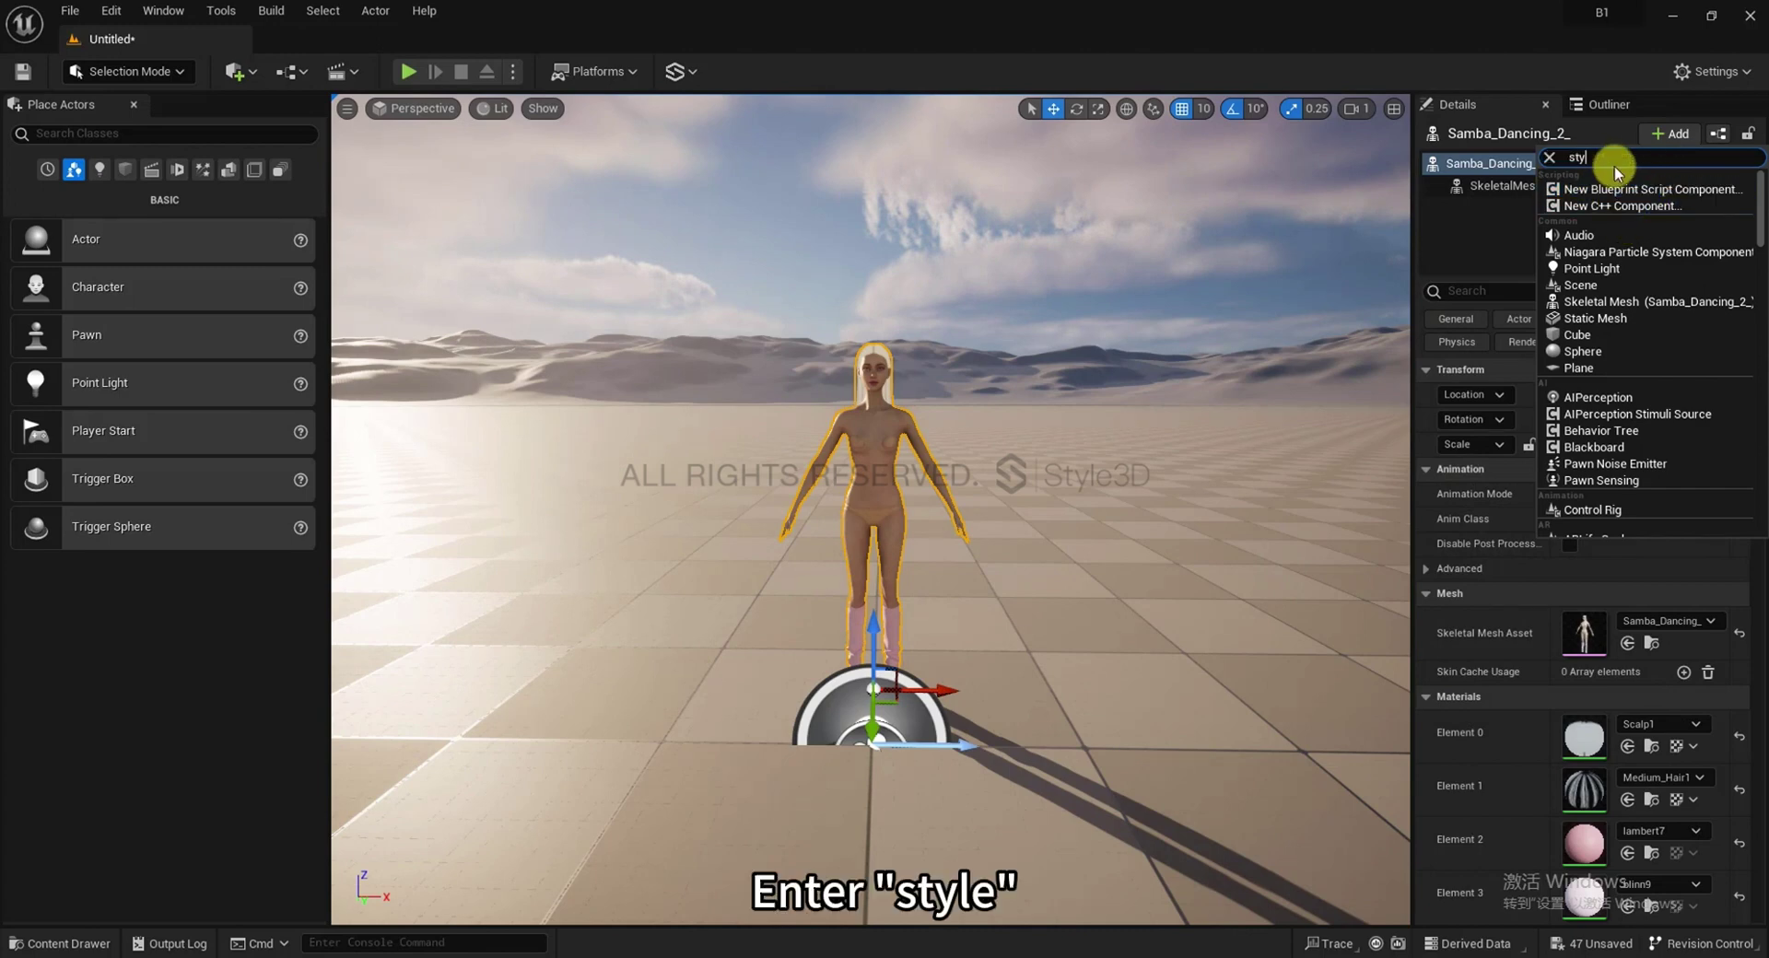
type("le")
left_click(1593, 293)
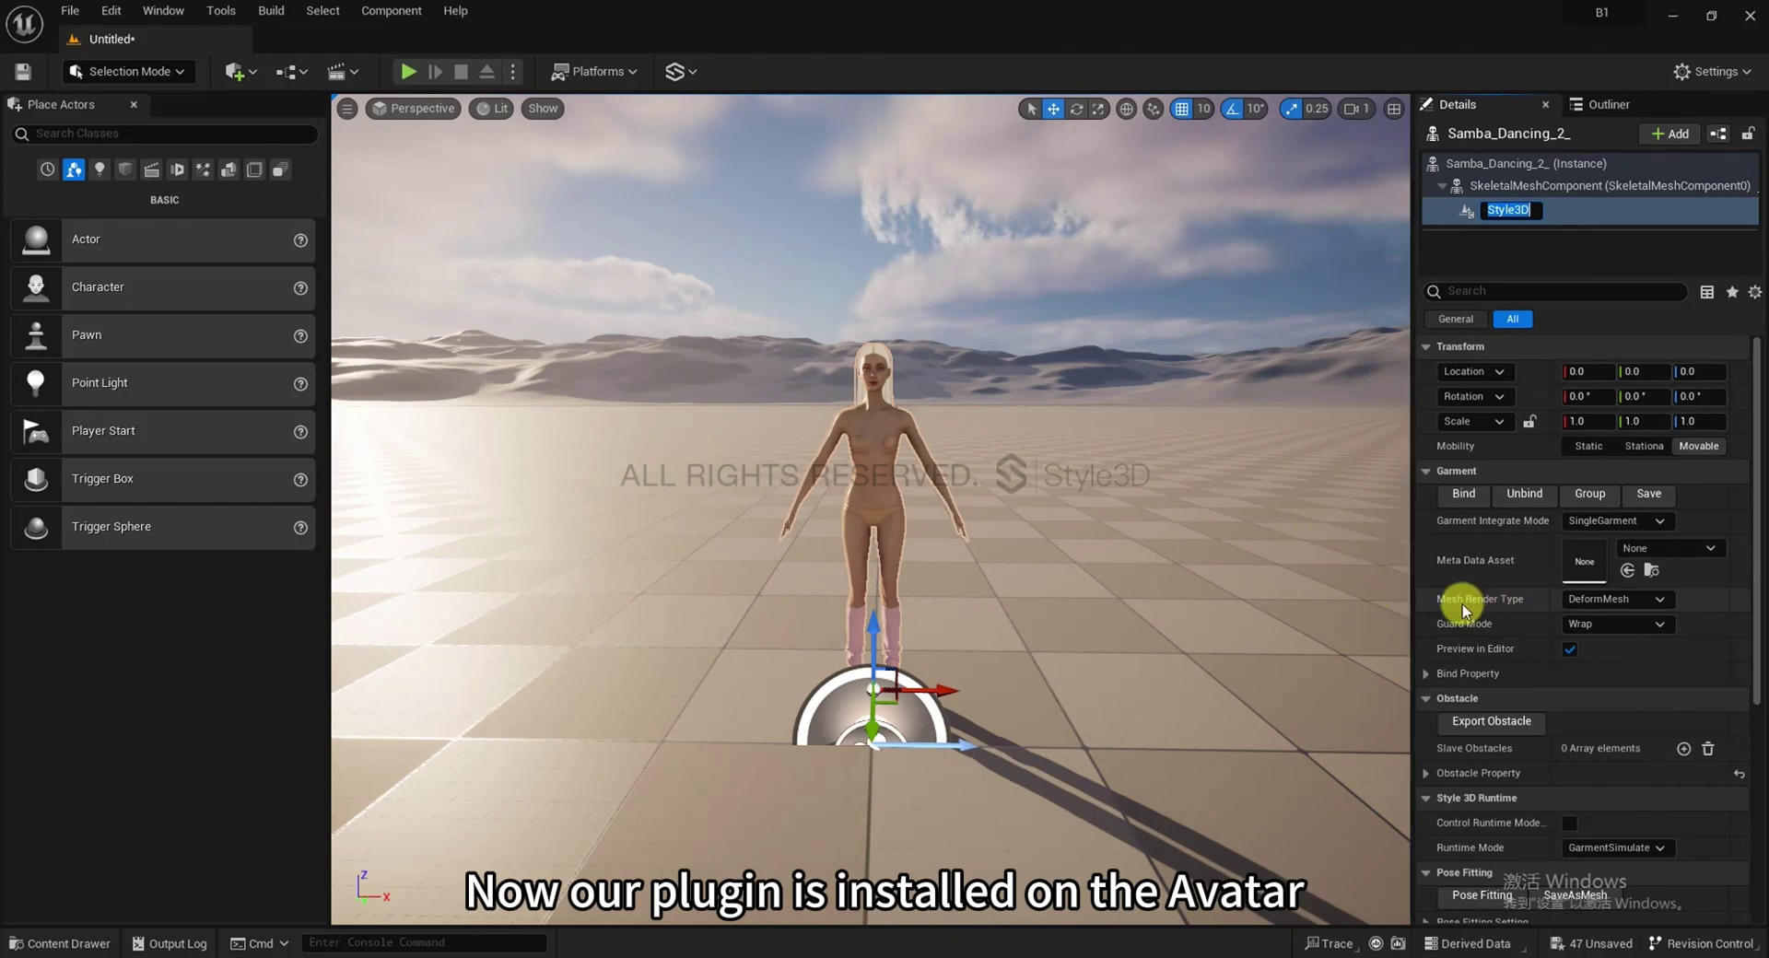
Create a new folder named 1 in the project's Content folder and open it
left_click(61, 941)
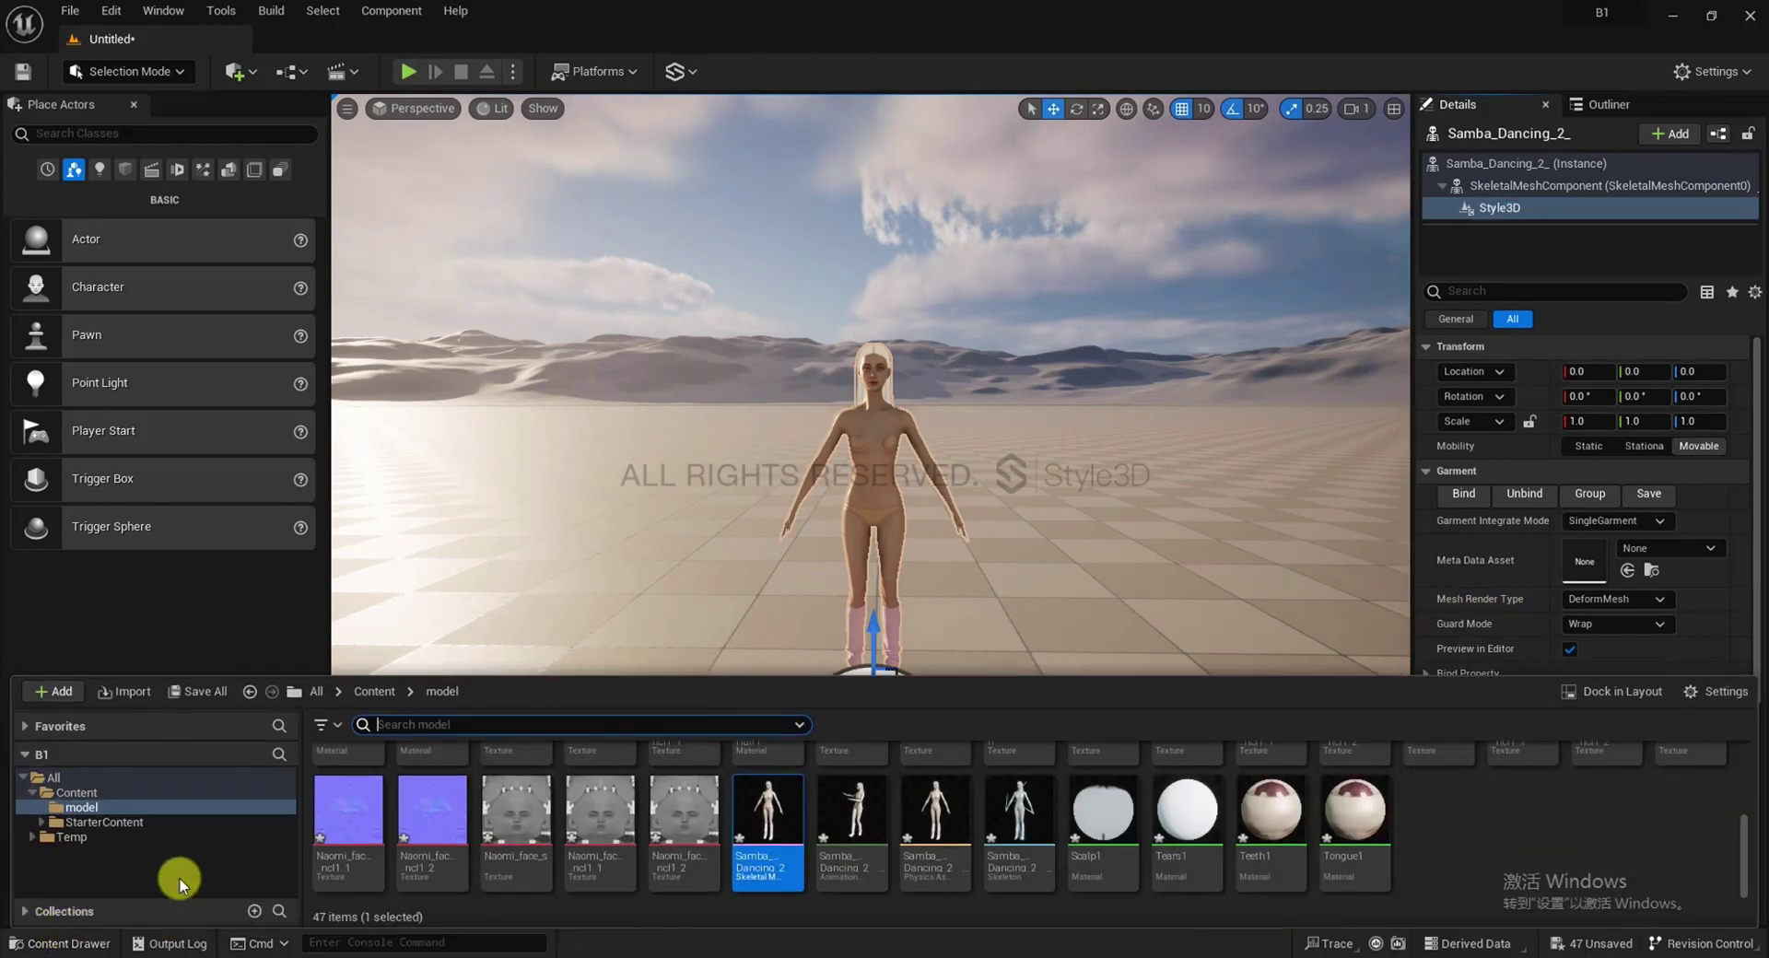
left_click(374, 691)
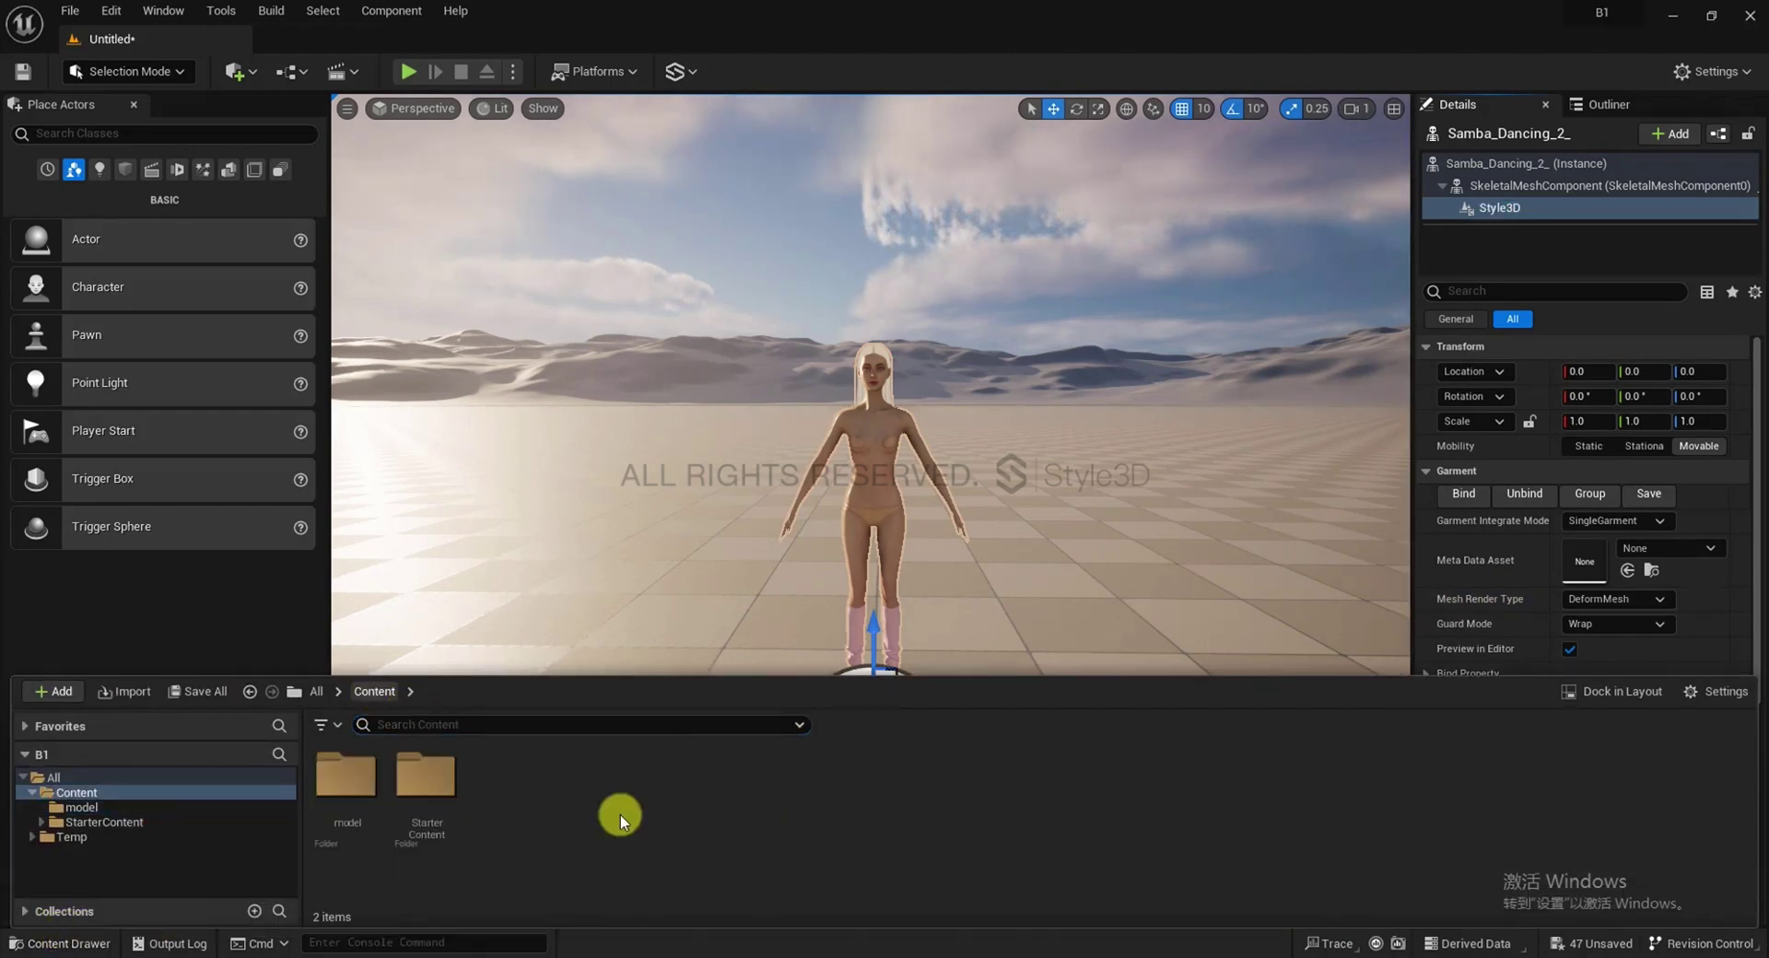
right_click(506, 788)
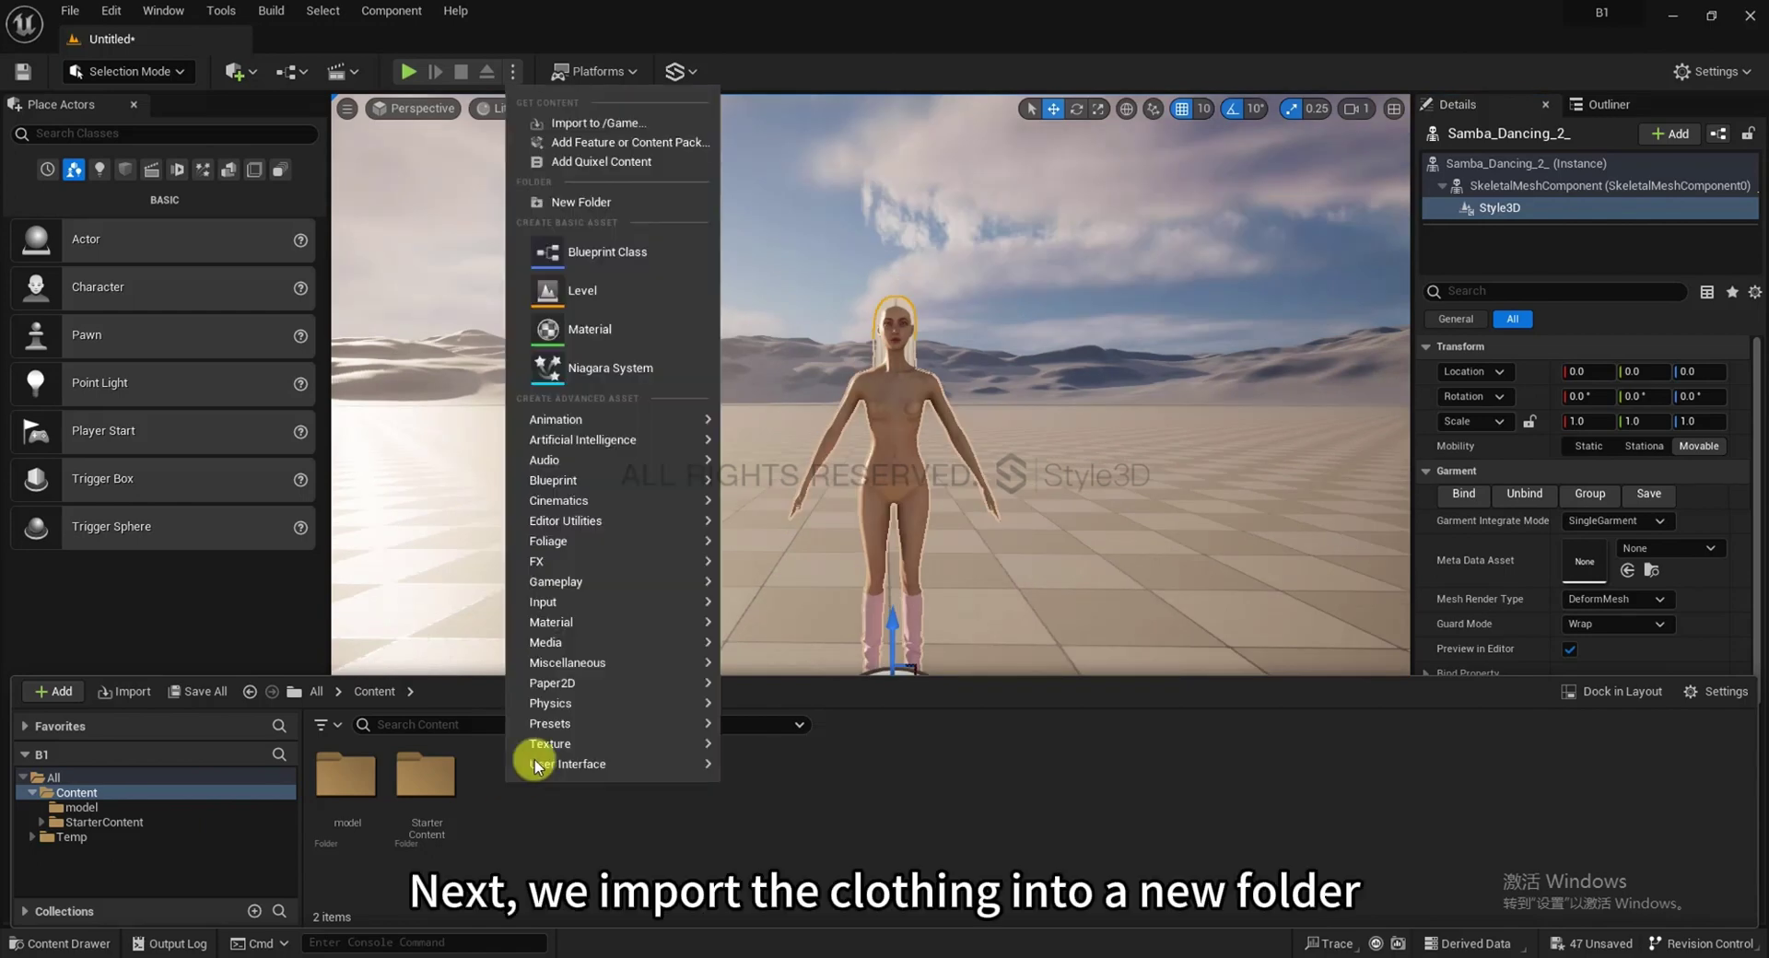
left_click(558, 198)
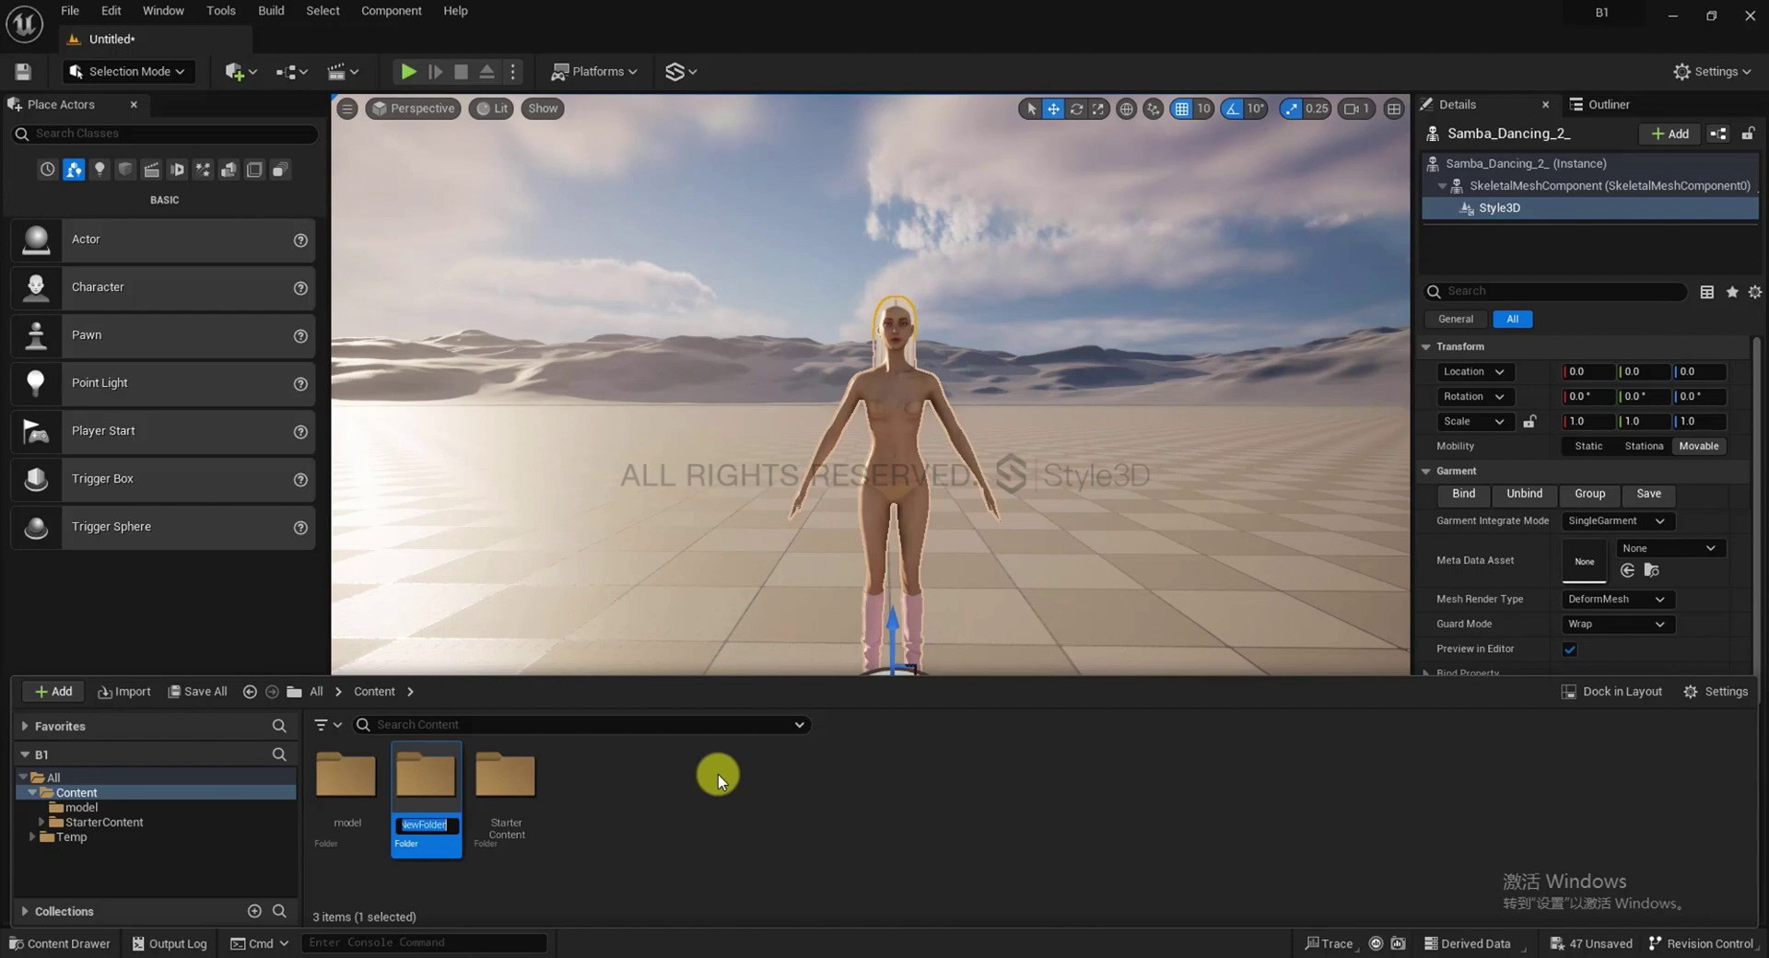
type("1")
key("Return")
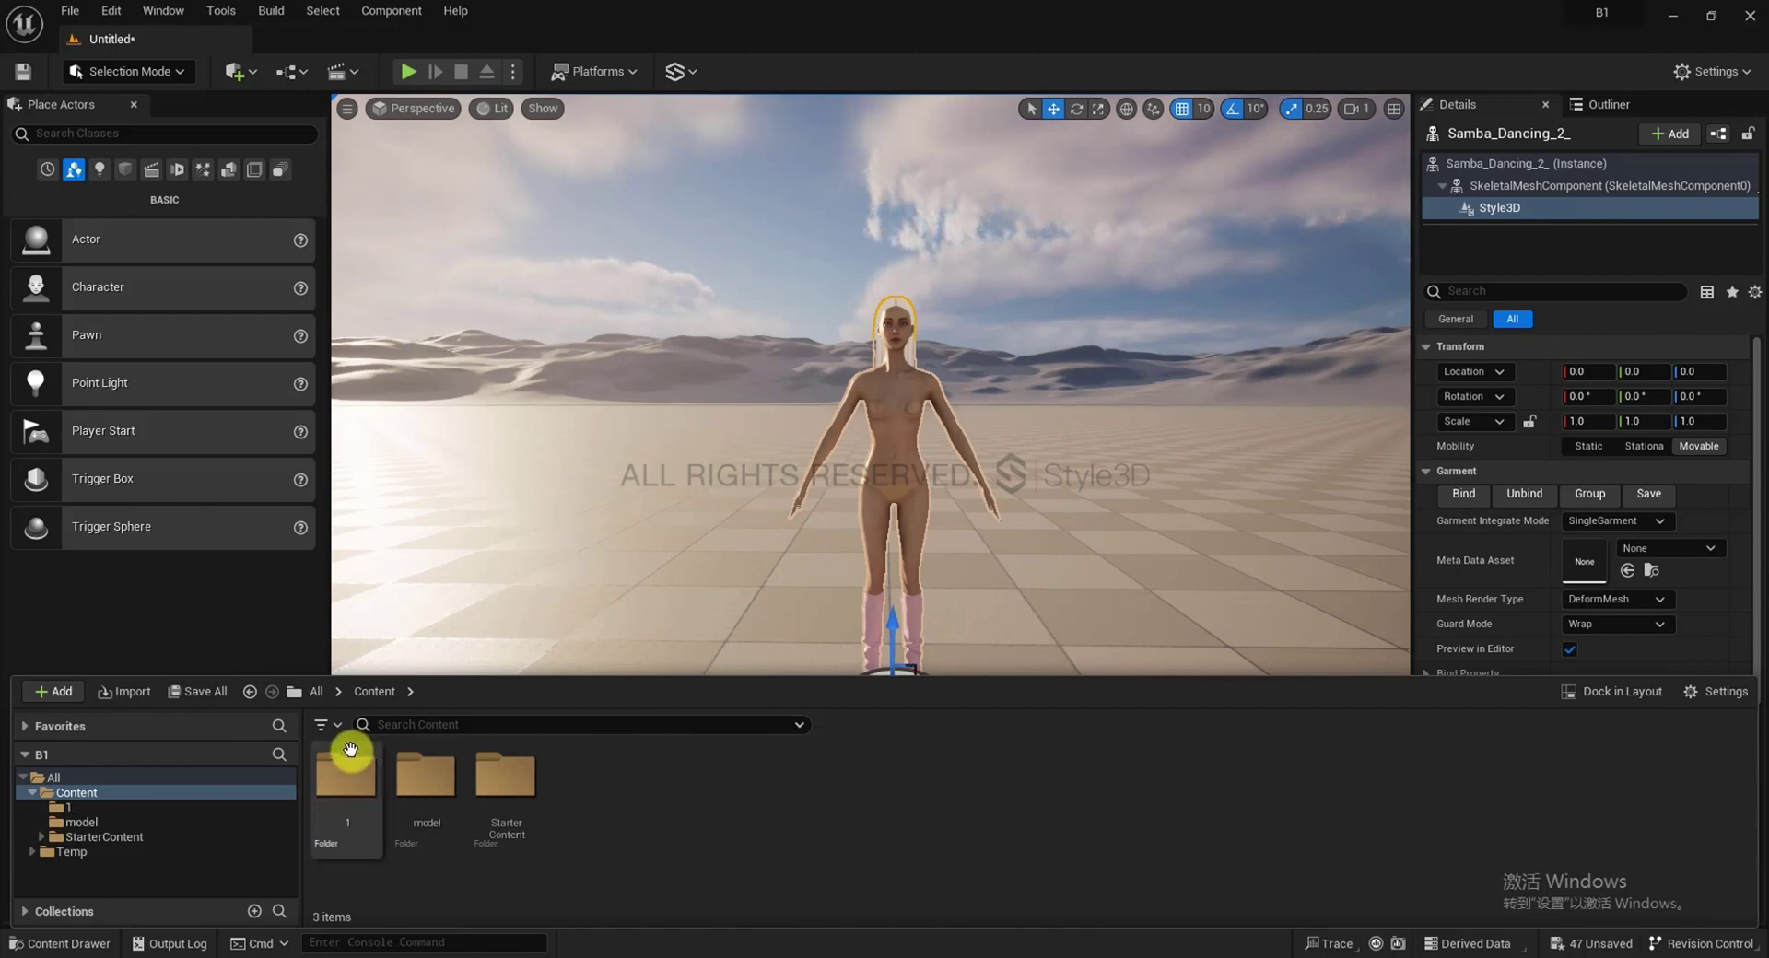
double_click(355, 769)
Import the clothing file 1.smd from folder 1 on the desktop into the project's folder 1
left_click(133, 692)
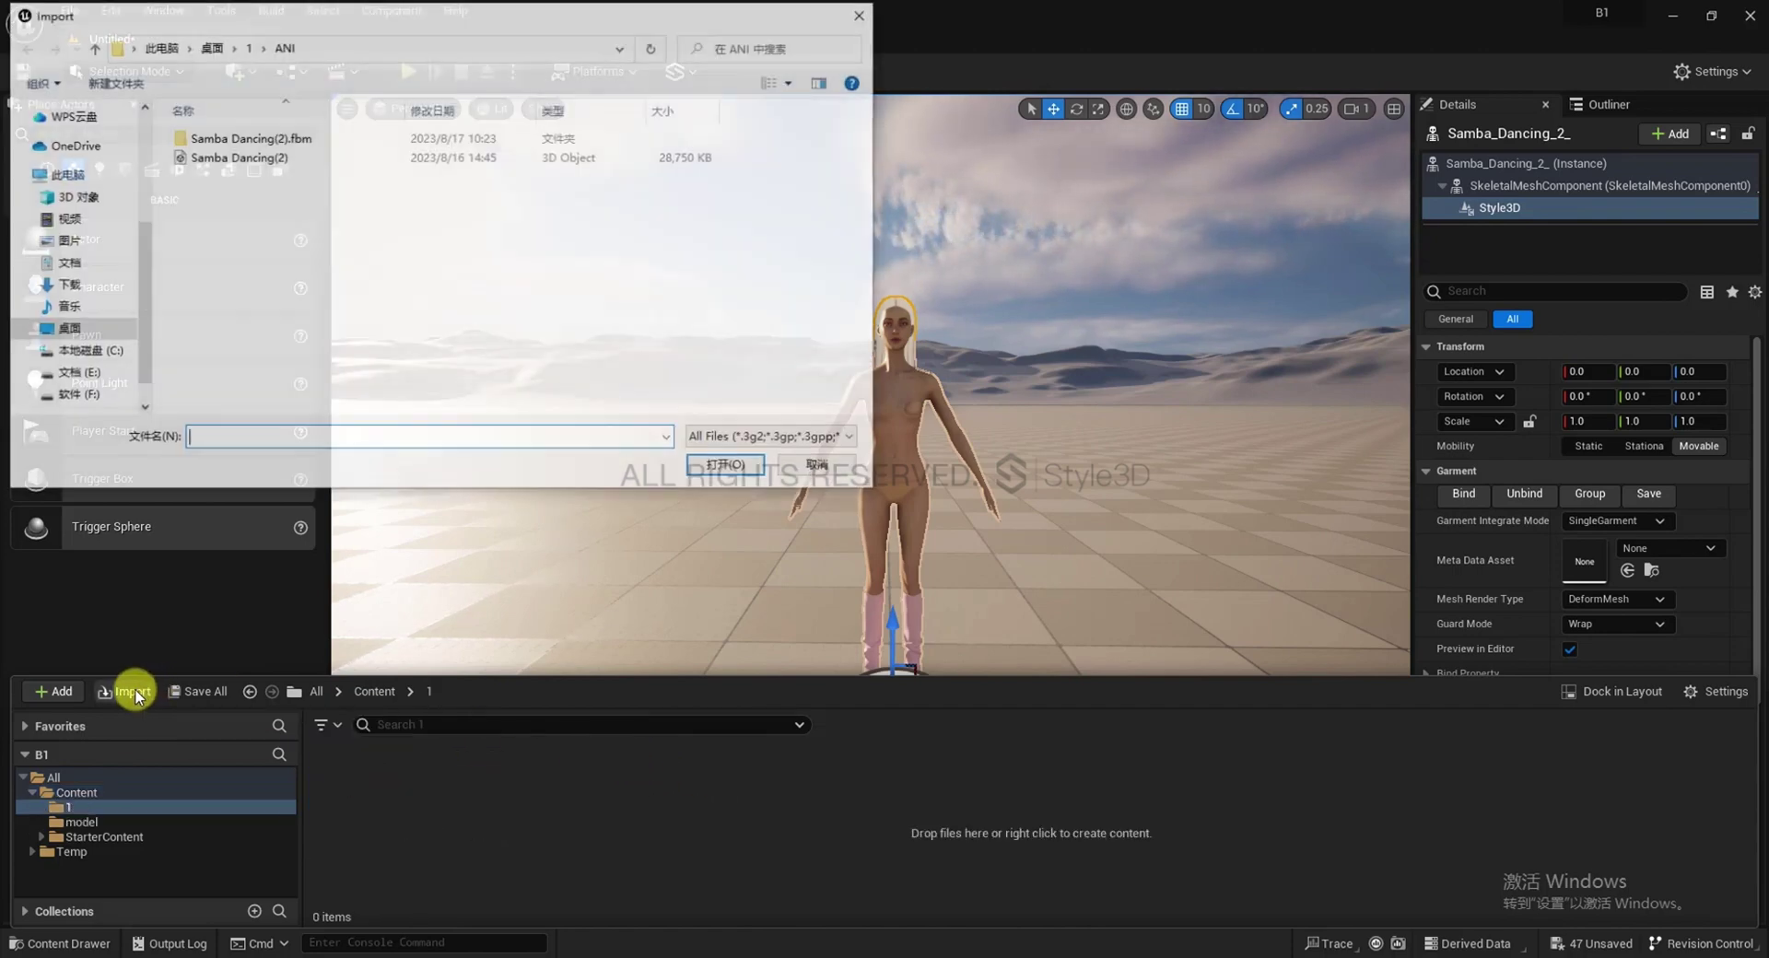
left_click(250, 46)
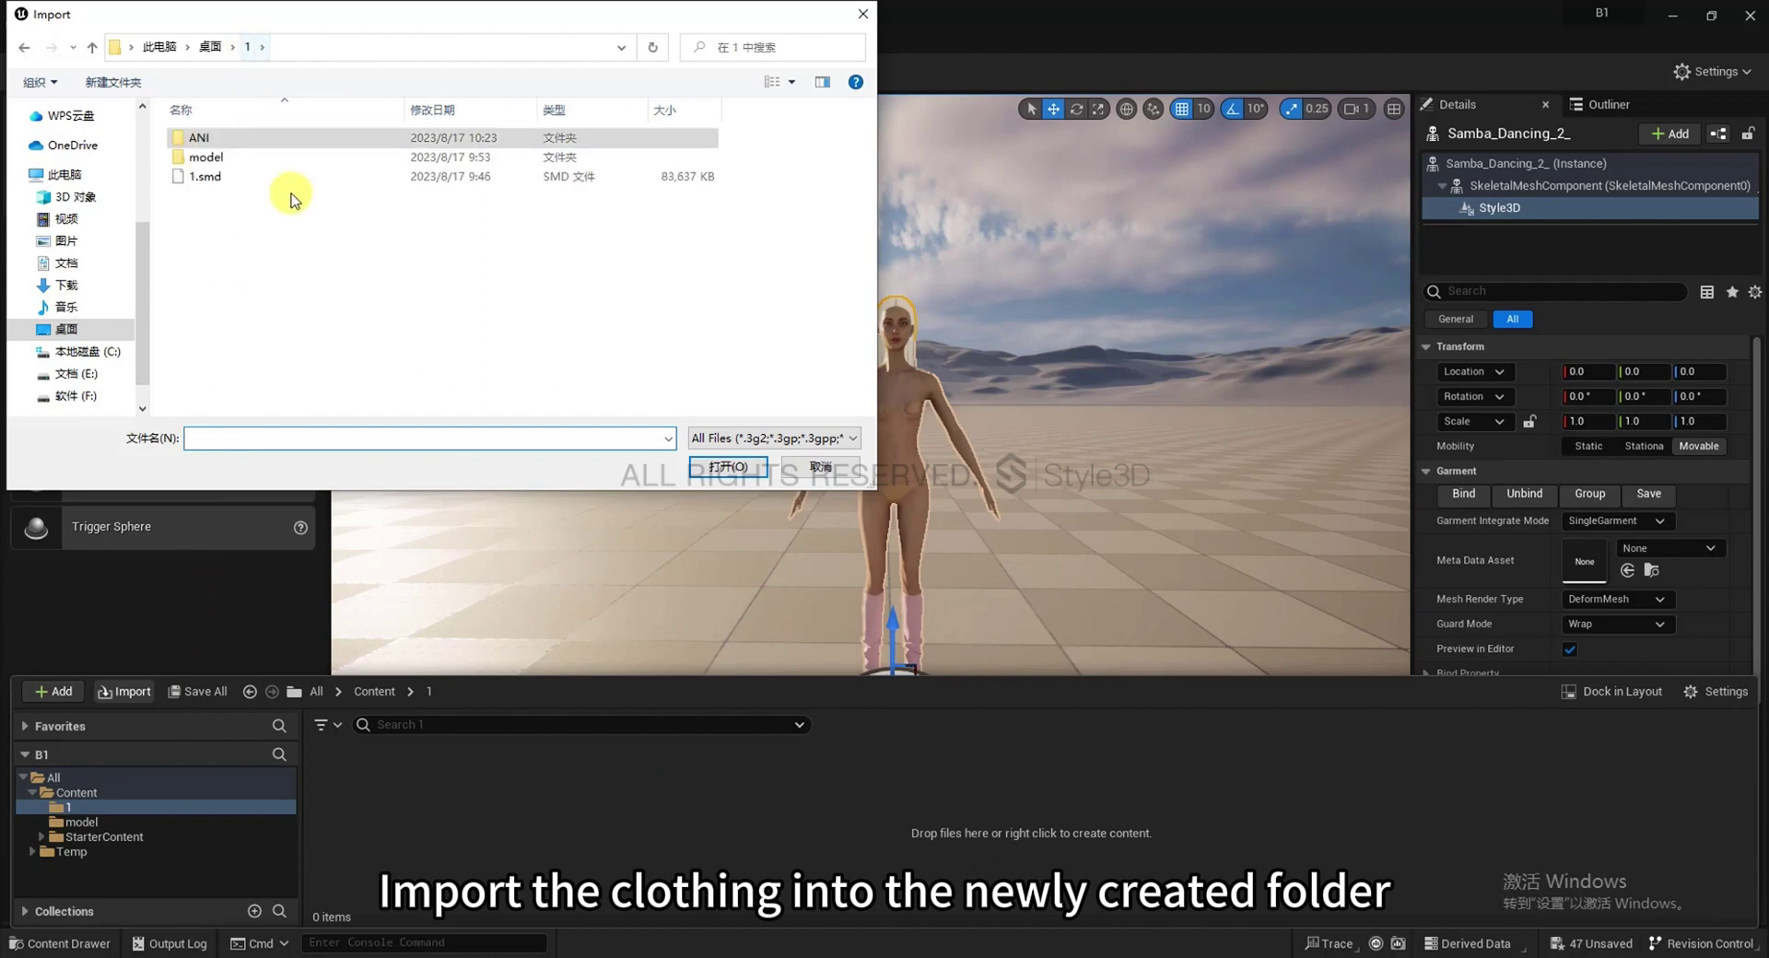
left_click(281, 177)
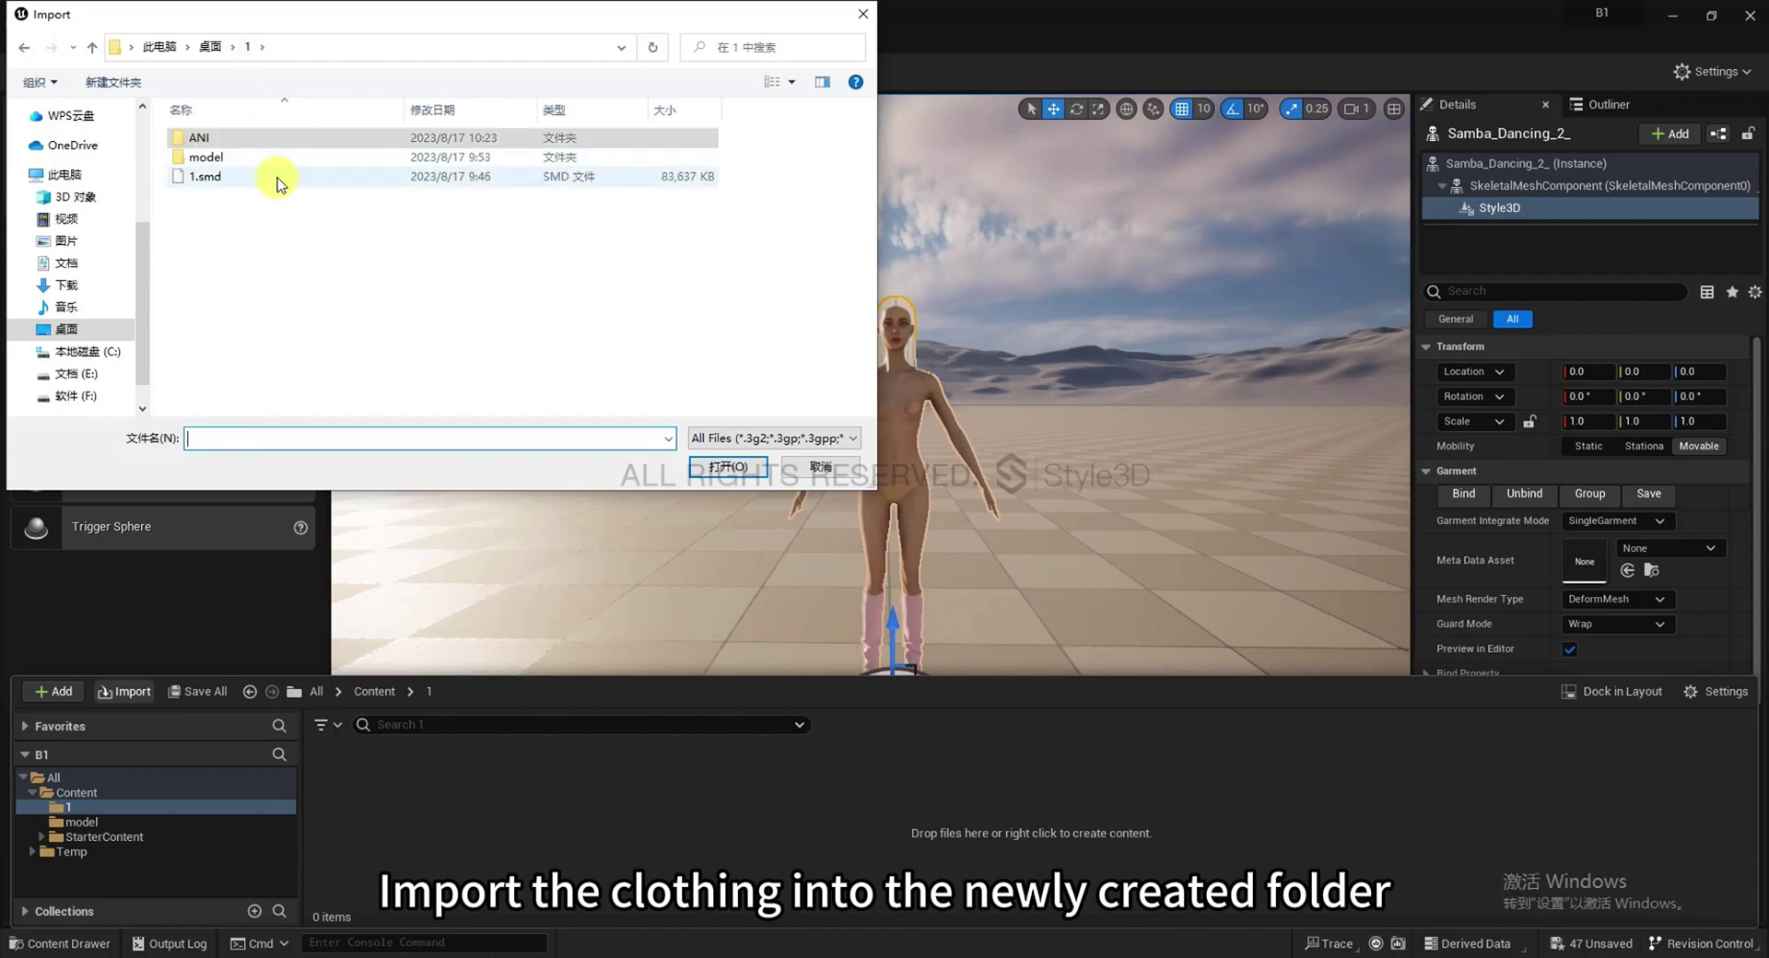
left_click(728, 467)
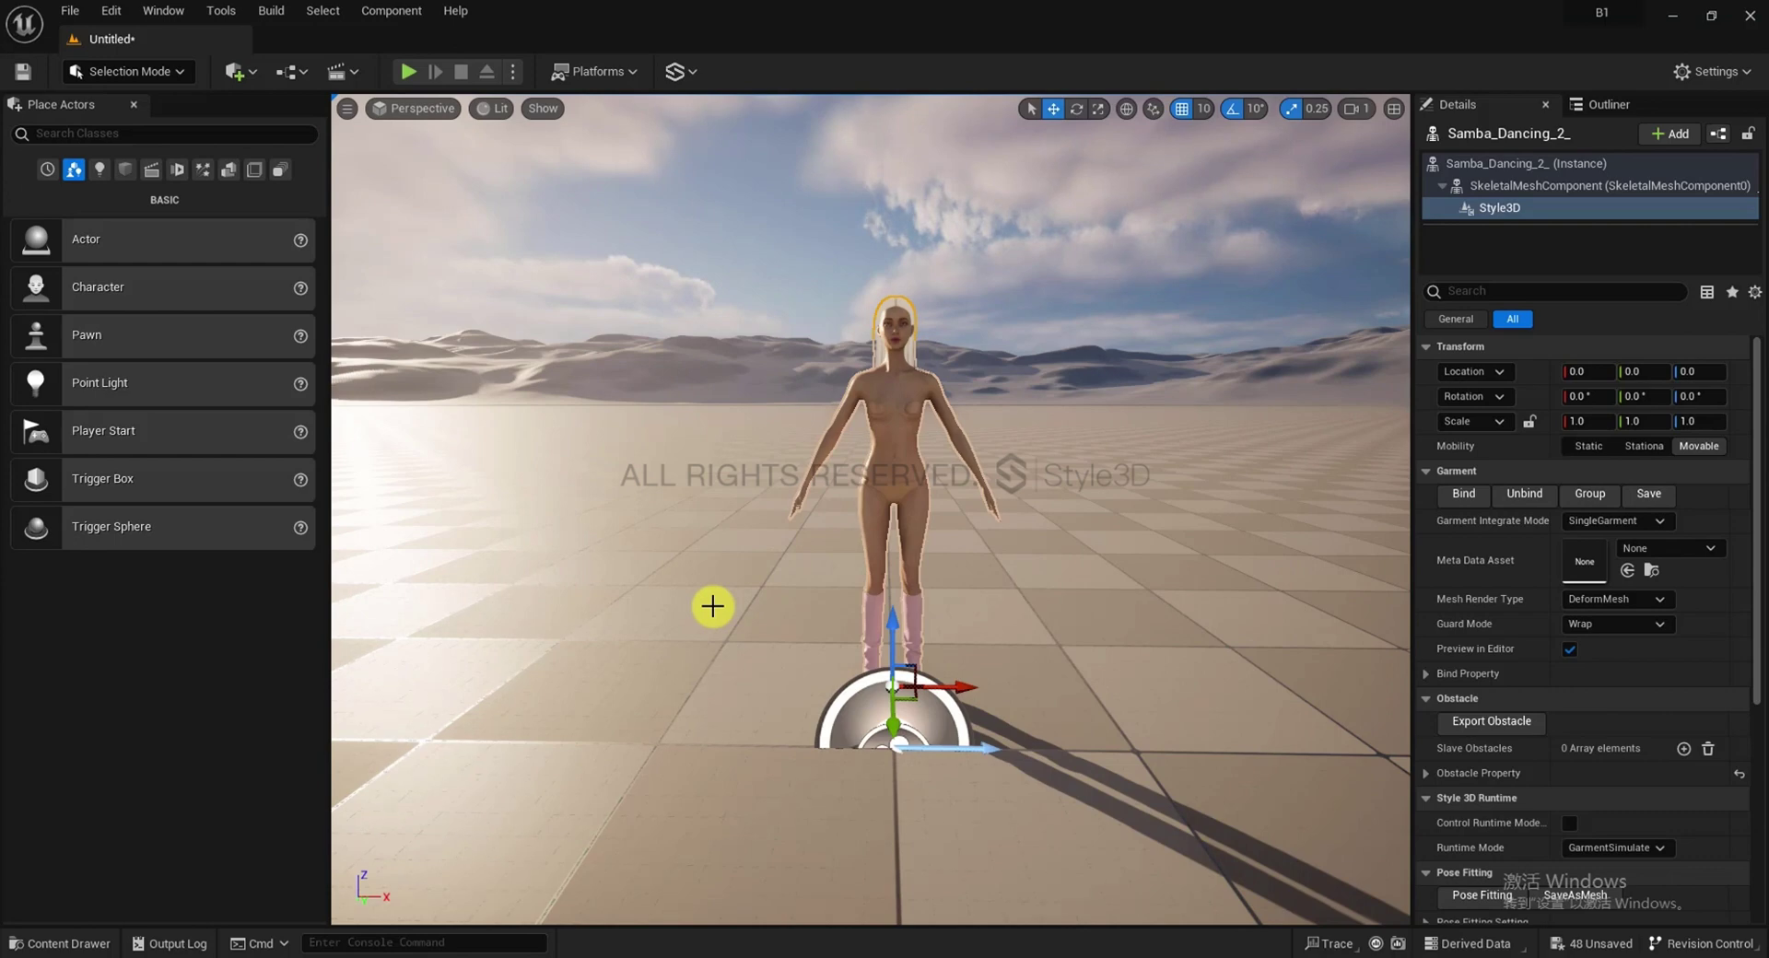
Assign clothing asset 1 as the Style3D component's Meta Data Asset and adjust the height of the content drawer
left_click(48, 942)
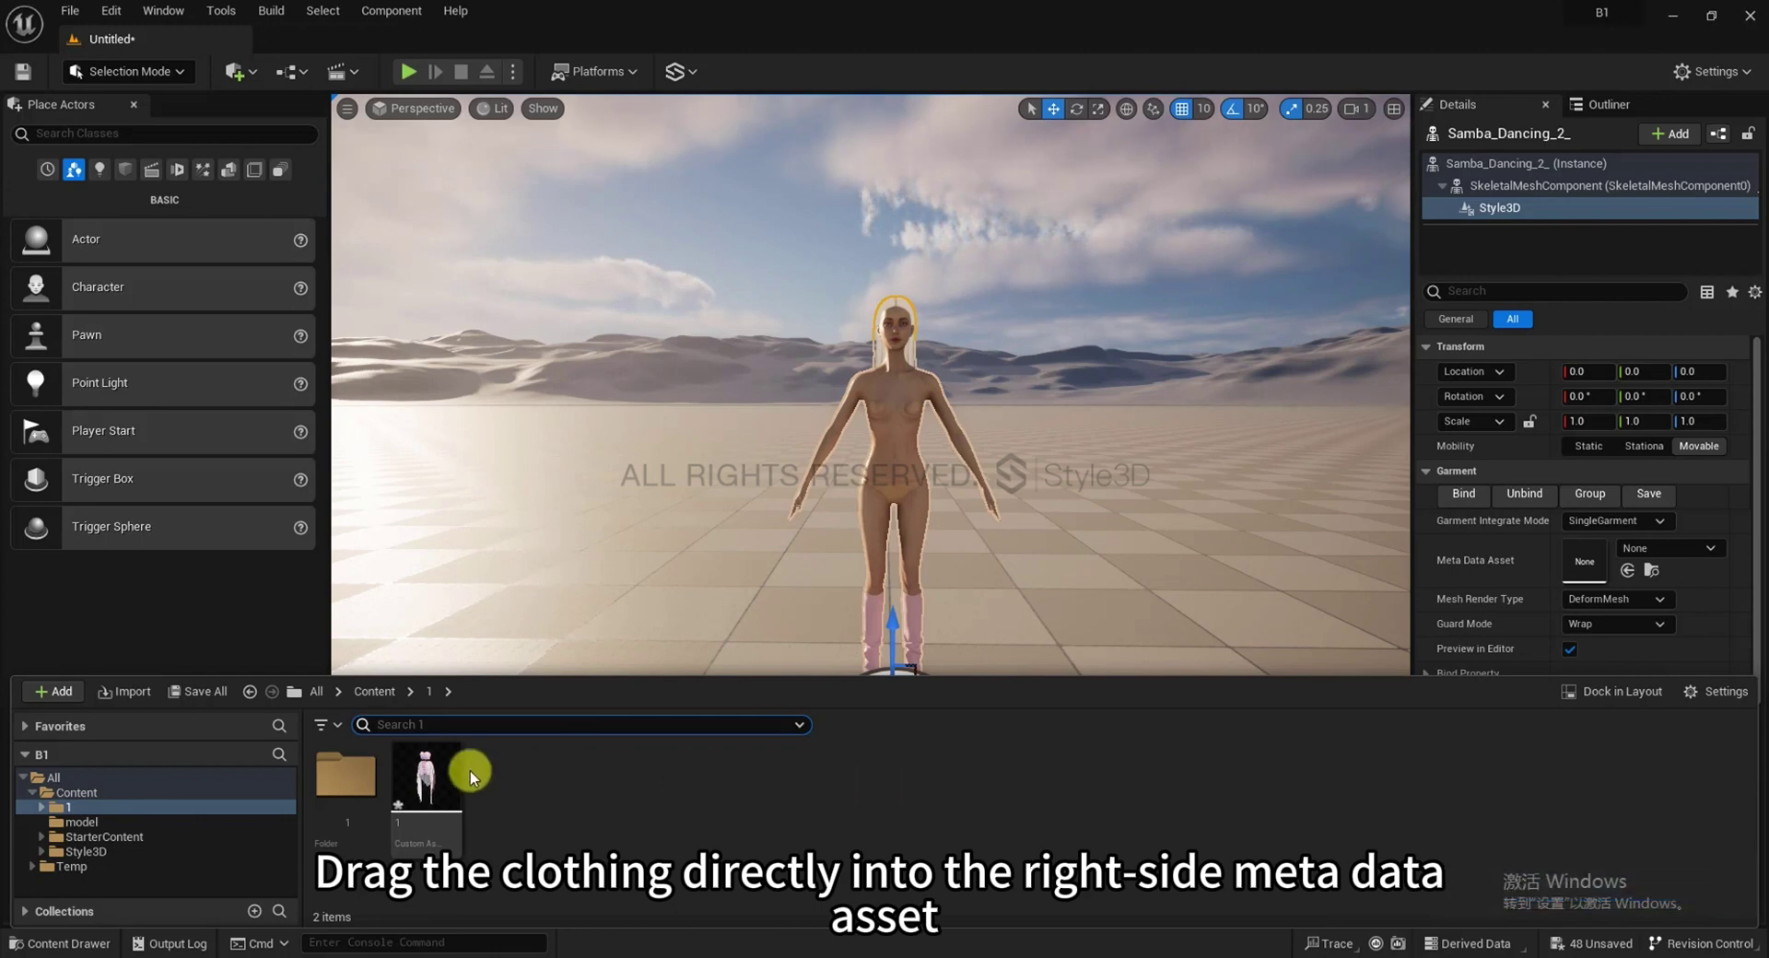
left_click_drag(440, 781, 1585, 564)
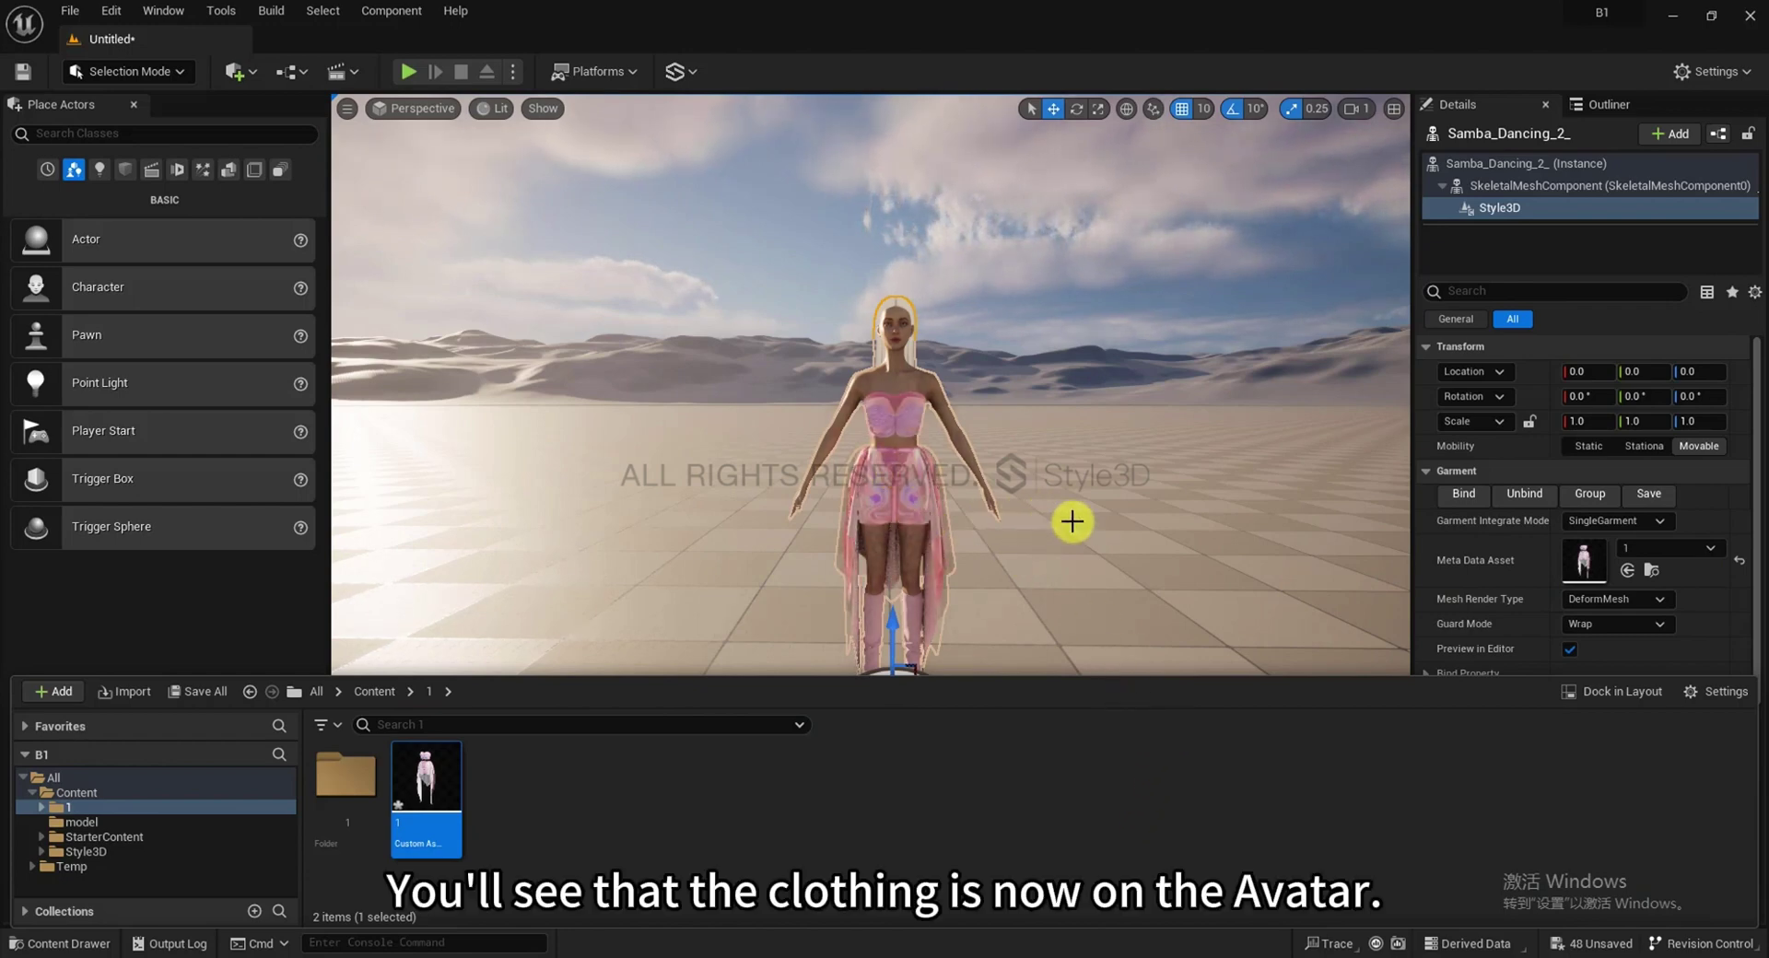
left_click_drag(1162, 675, 1126, 752)
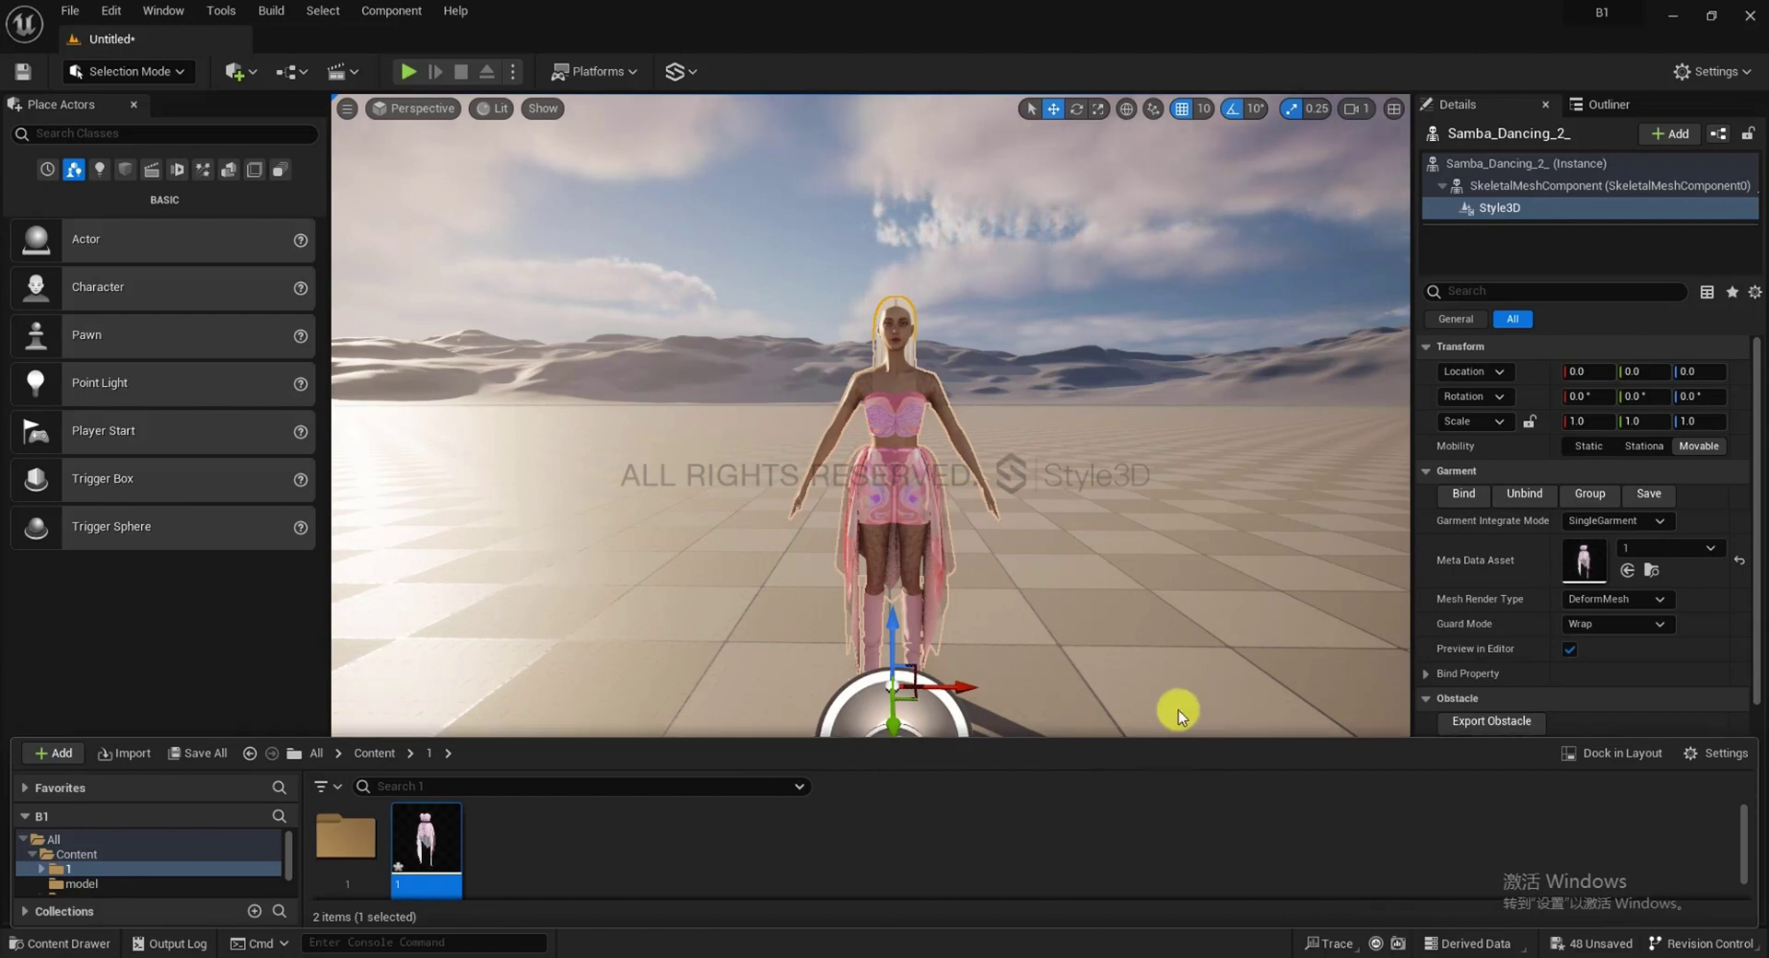
left_click_drag(1086, 735, 1106, 699)
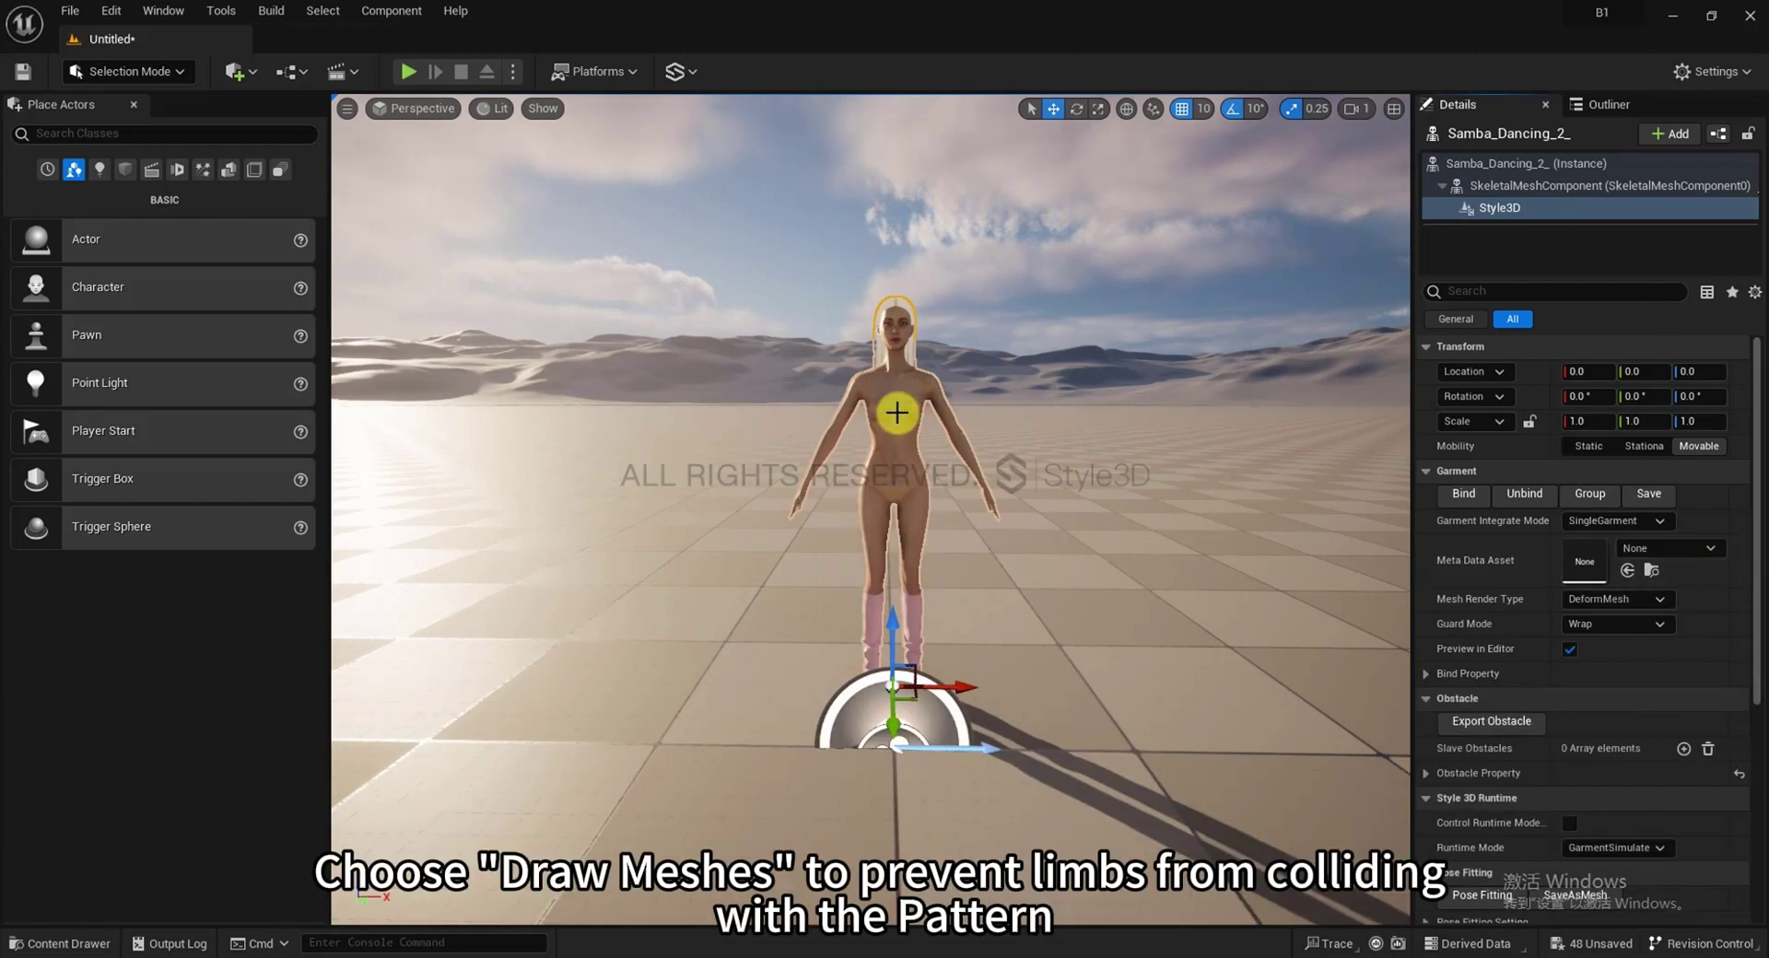
Switch to Mesh Paint mode with the Samba_Dancing_2_ avatar's Style3D component selected and activate the vertex color Paint tool
left_click(901, 414)
left_click(158, 71)
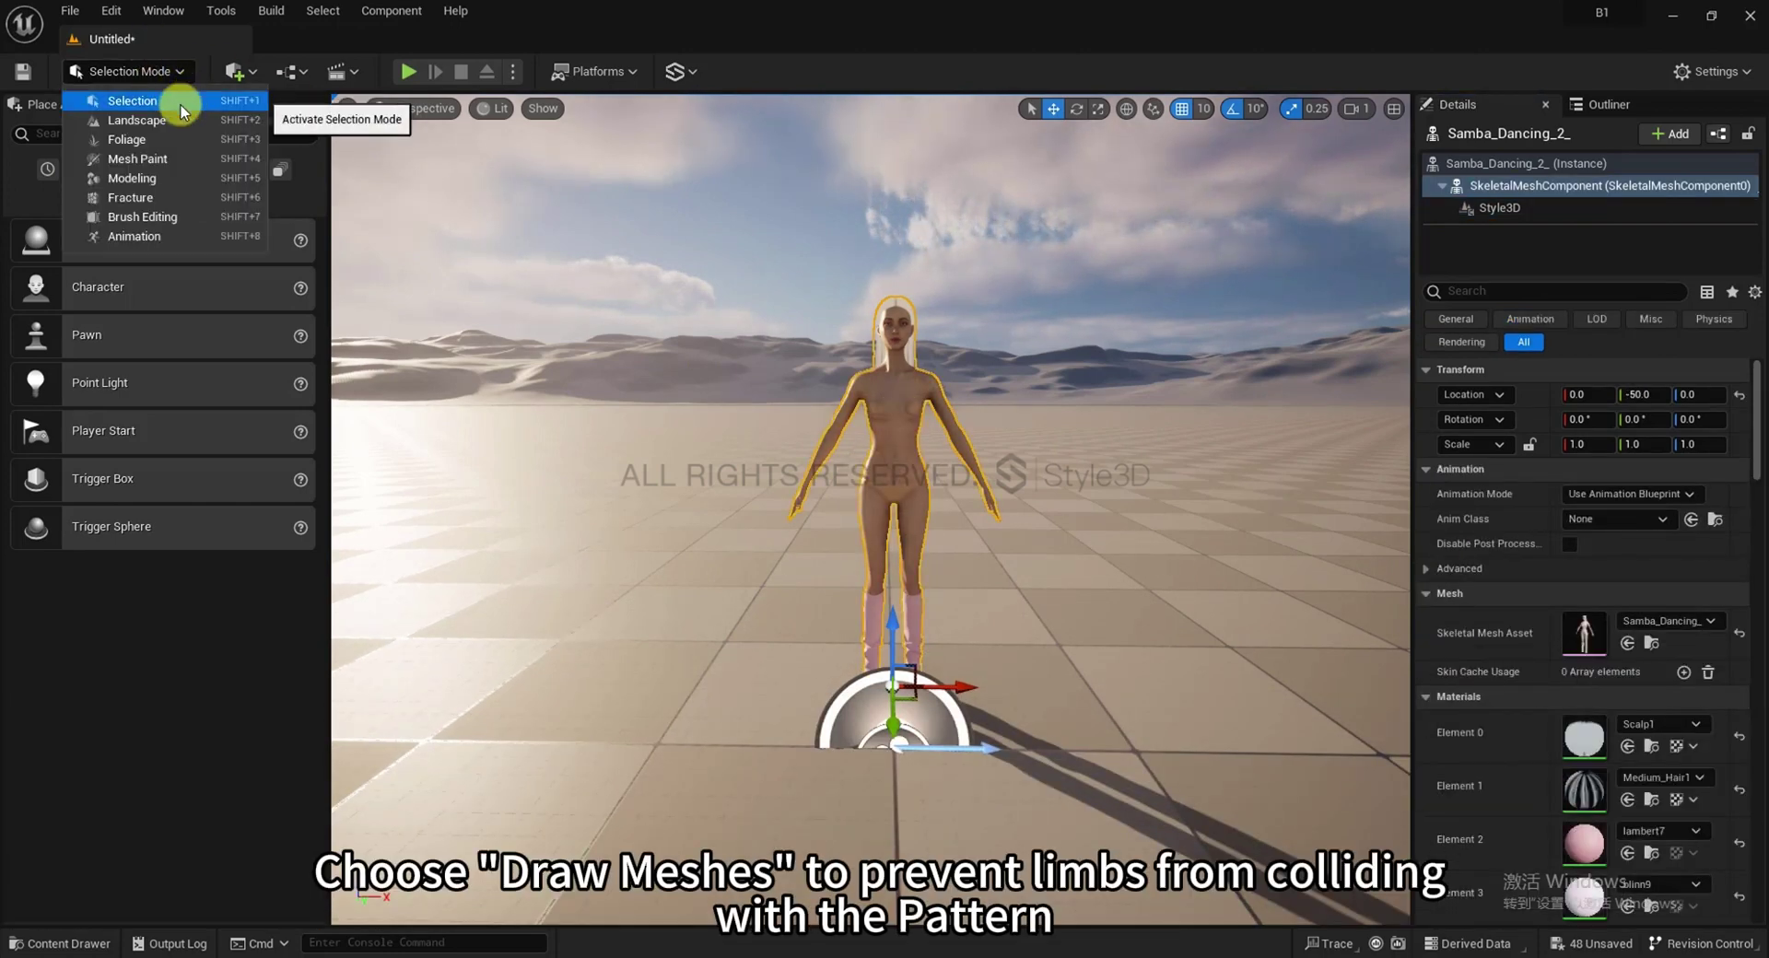
left_click(153, 147)
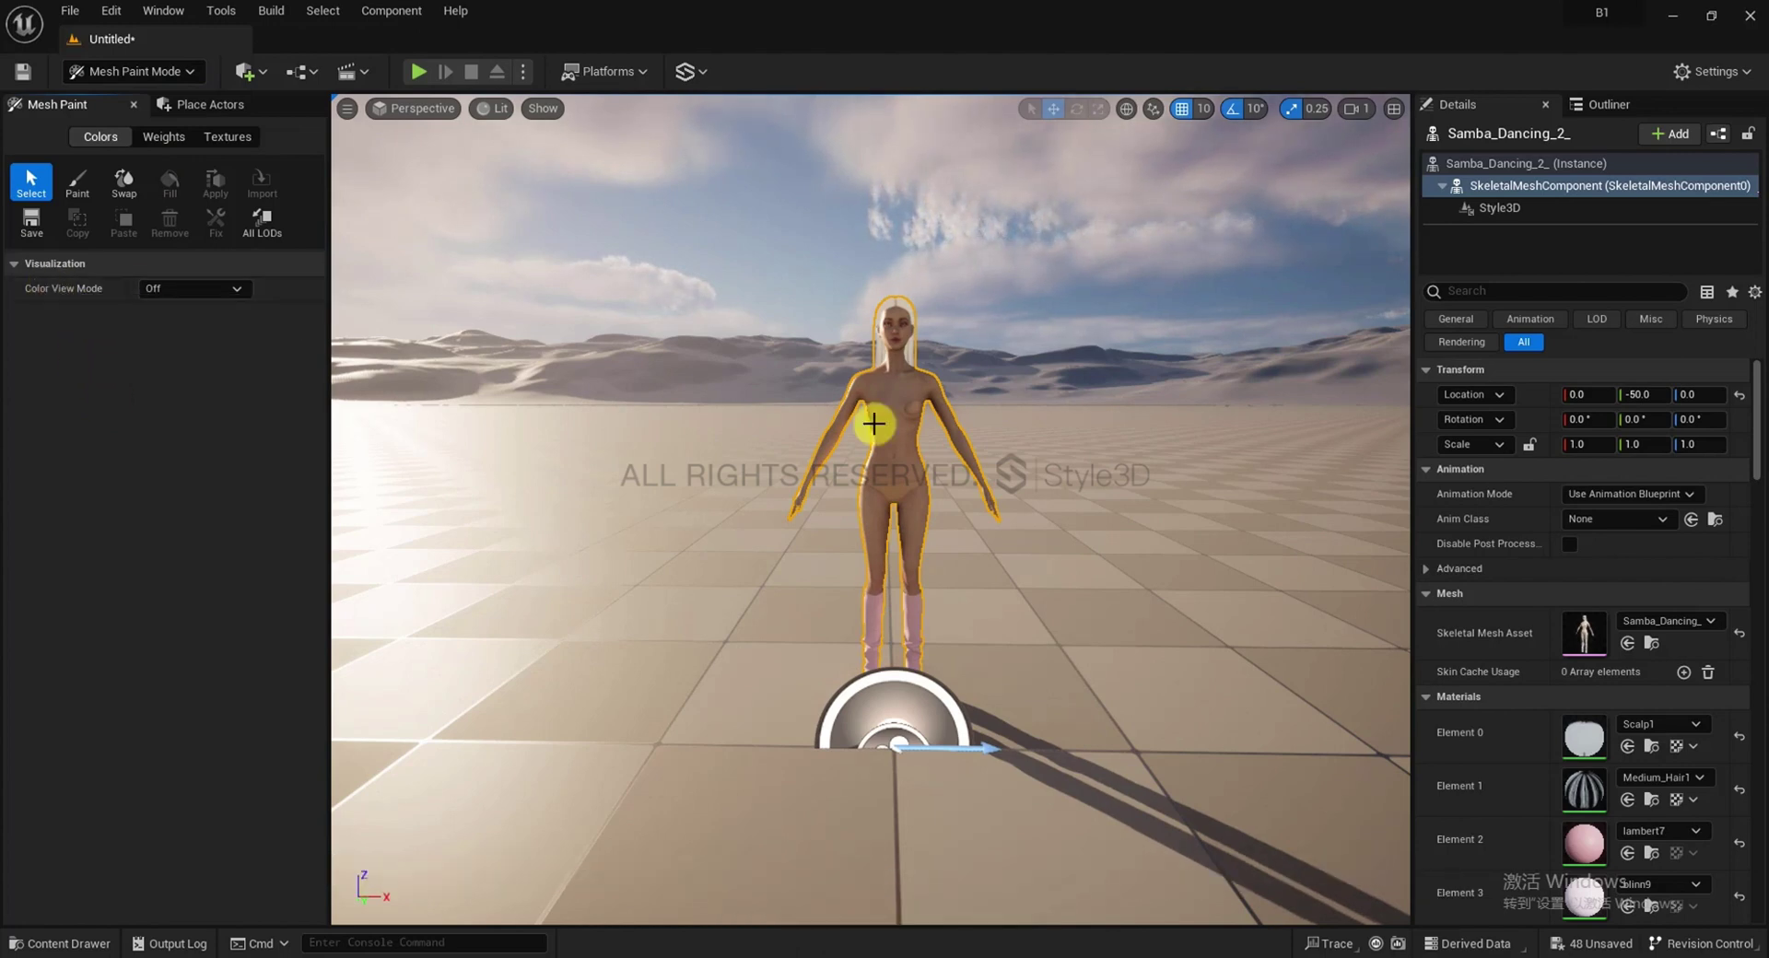
left_click(1506, 210)
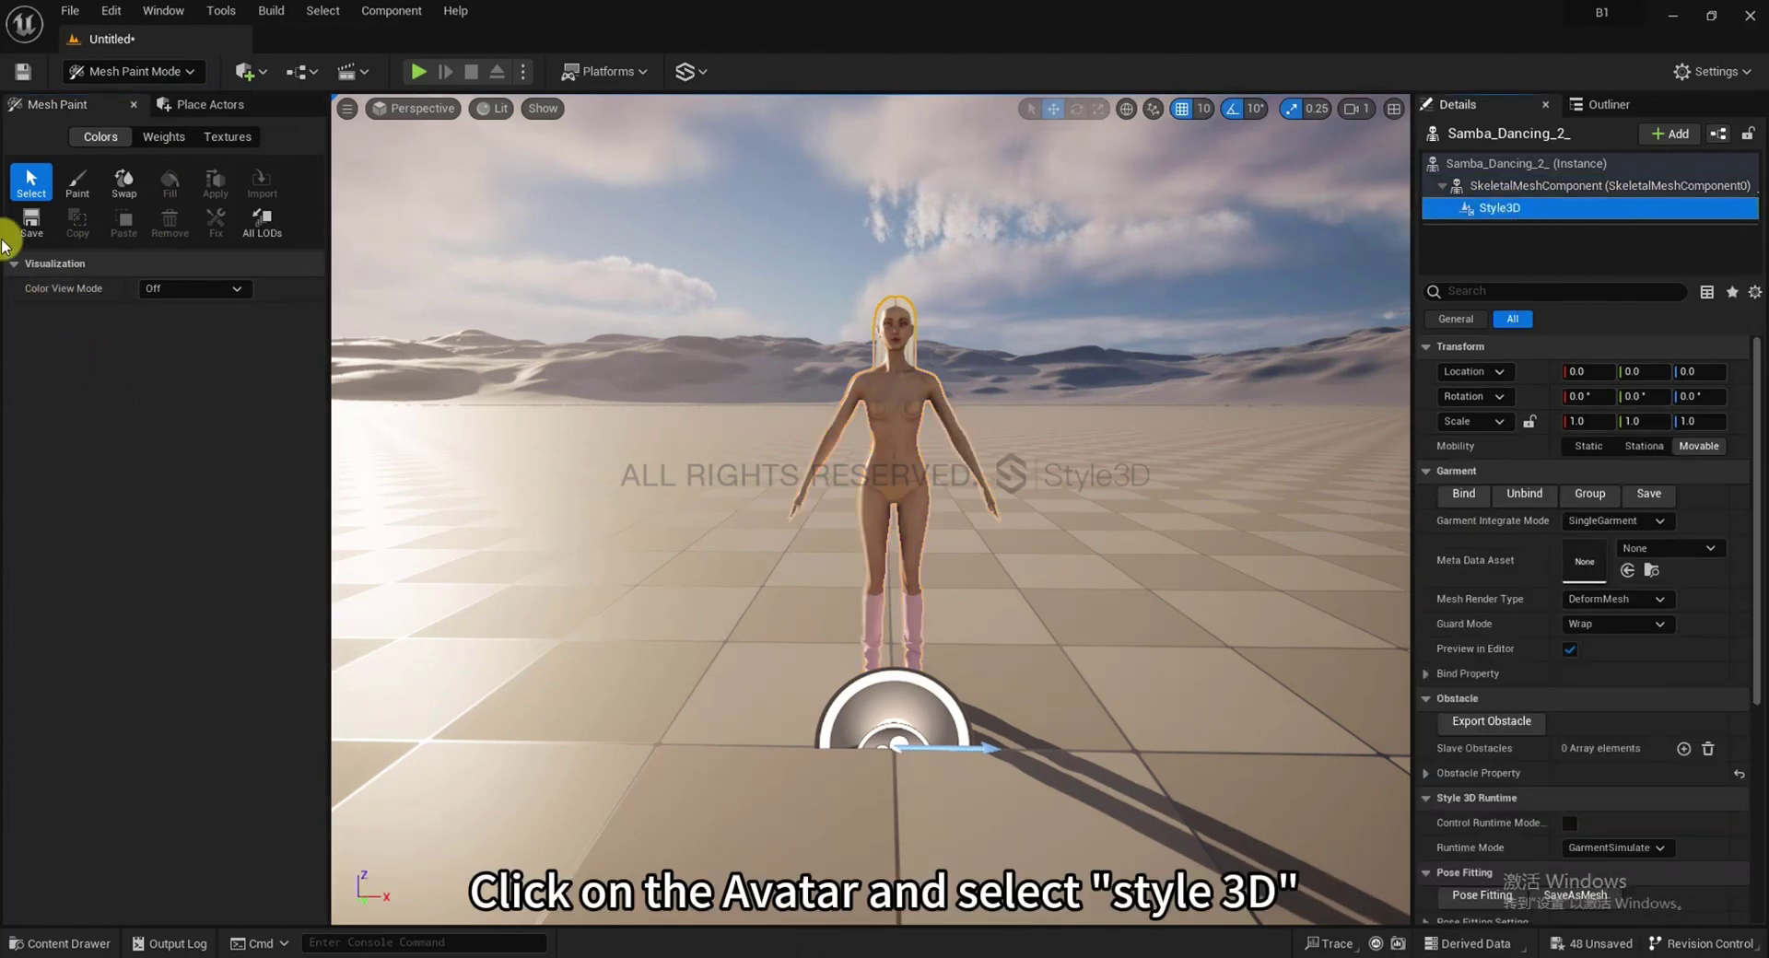
left_click(78, 185)
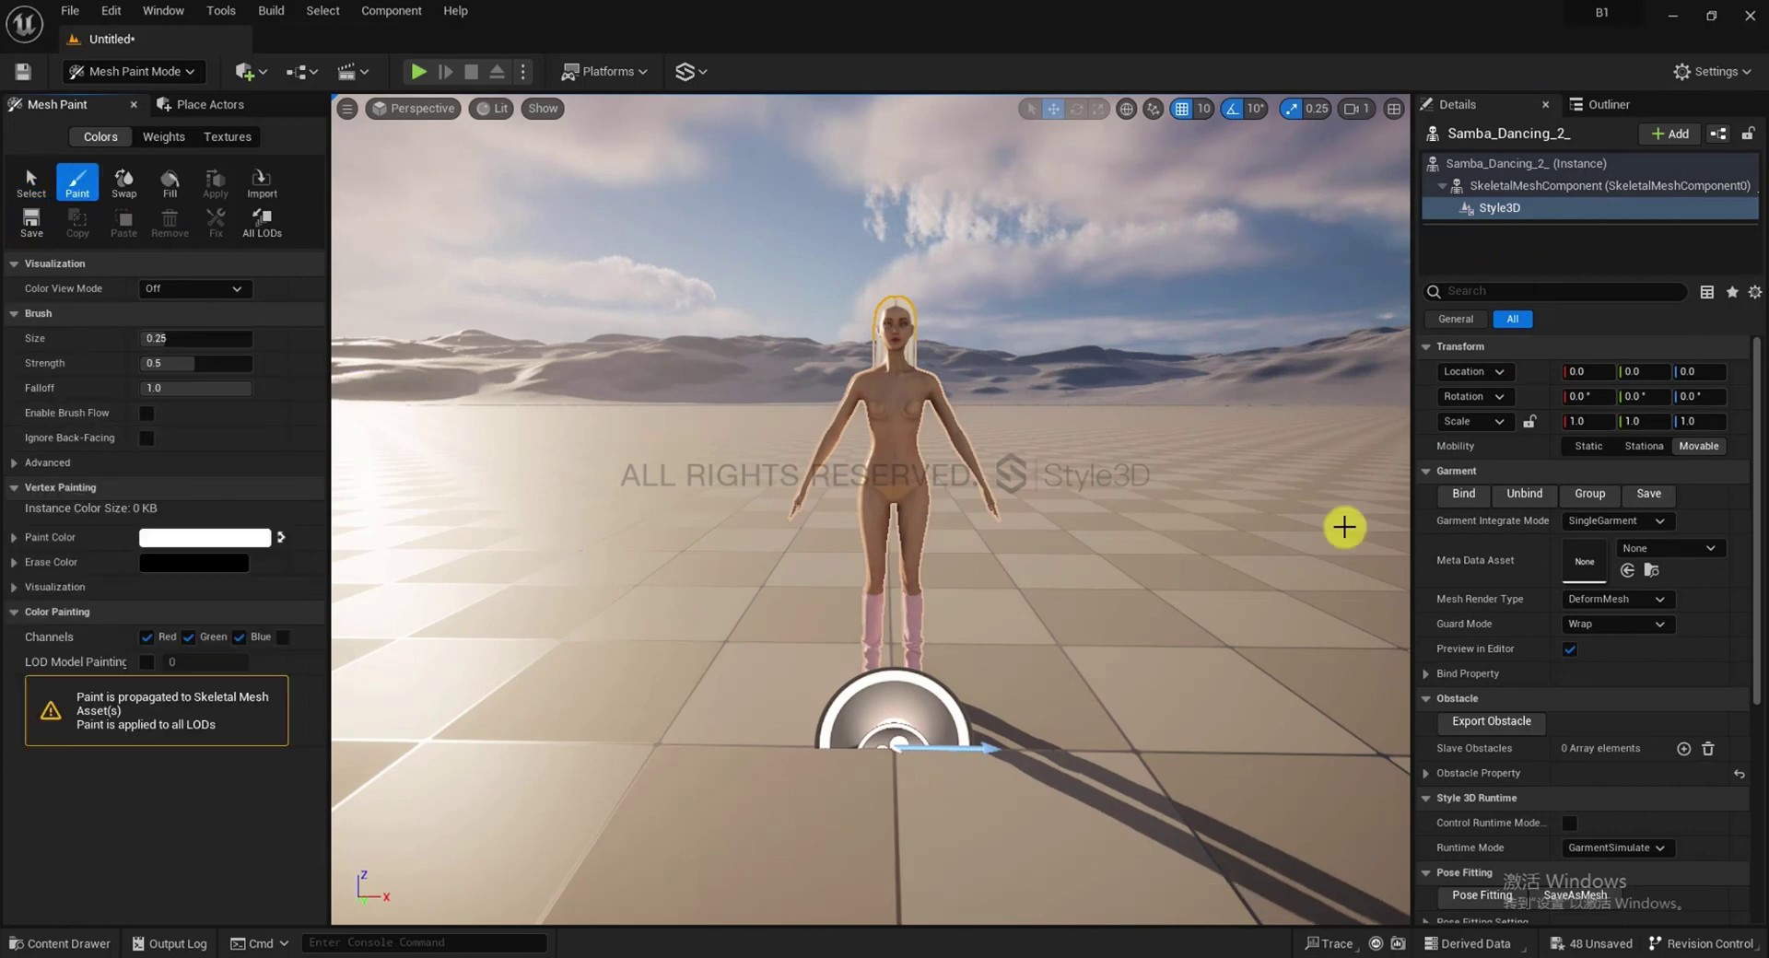
Expand the Style3D component's Obstacle Property settings down to the LeftArm entry of the Collision Group to show its color
scroll(1528, 601, "down", 4)
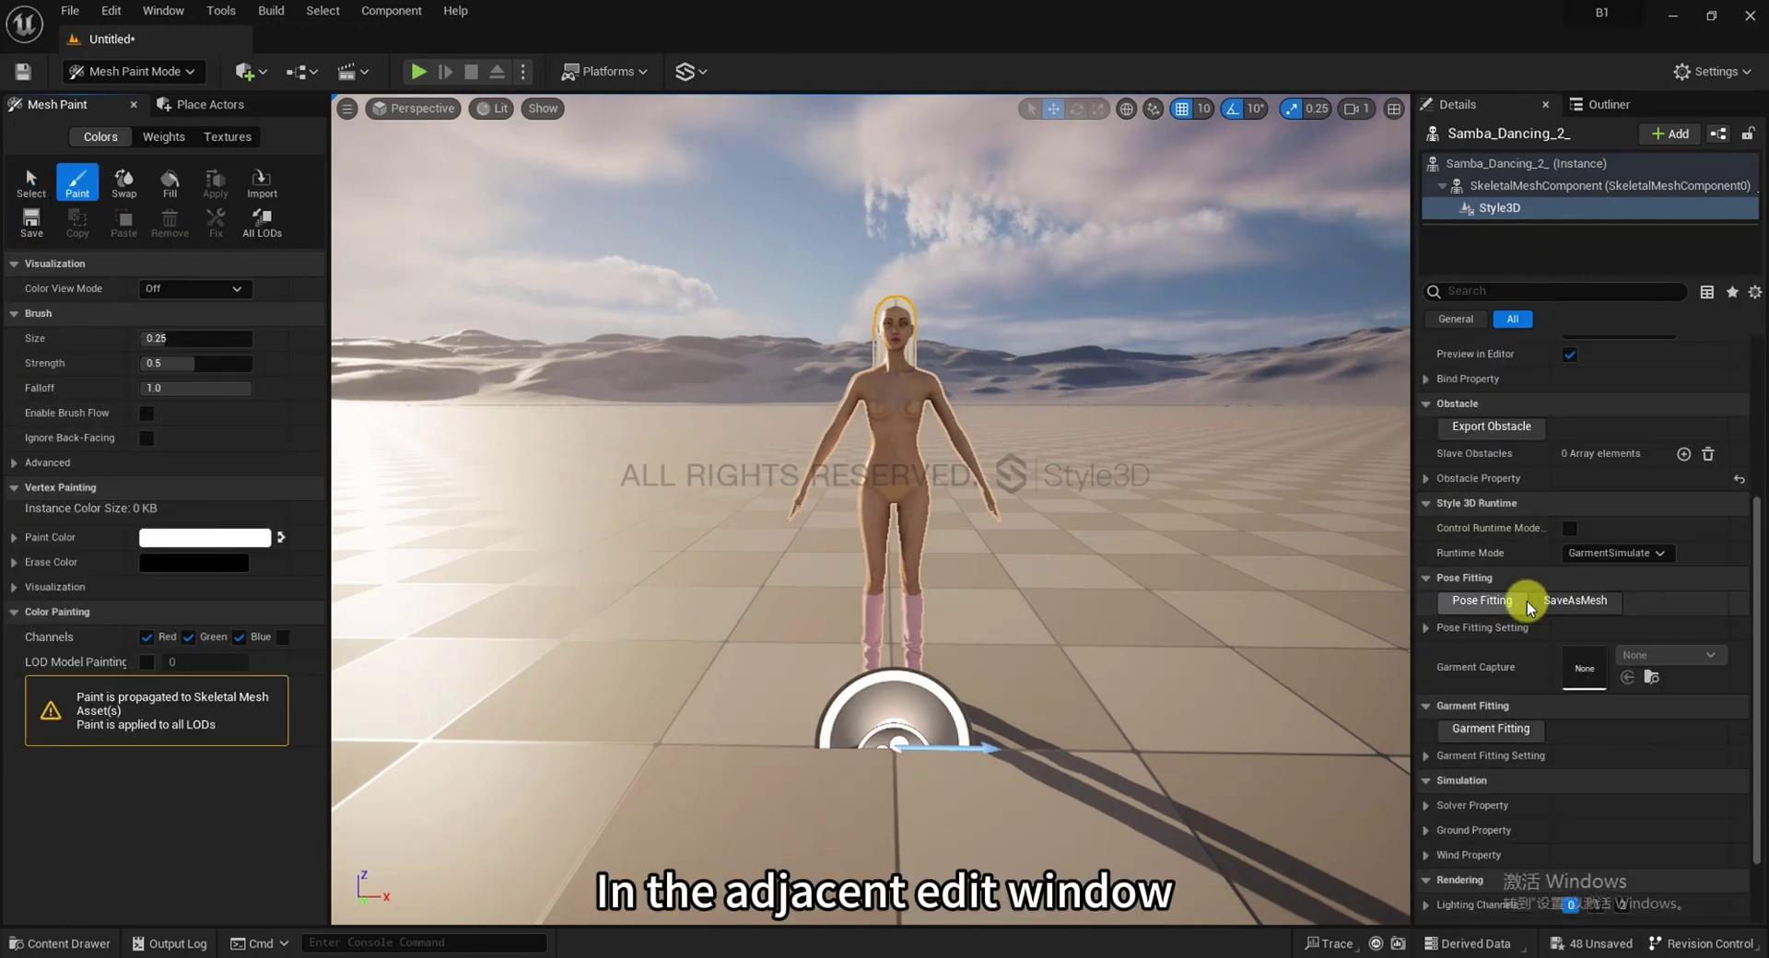
scroll(1528, 601, "up", 1)
scroll(1492, 500, "up", 2)
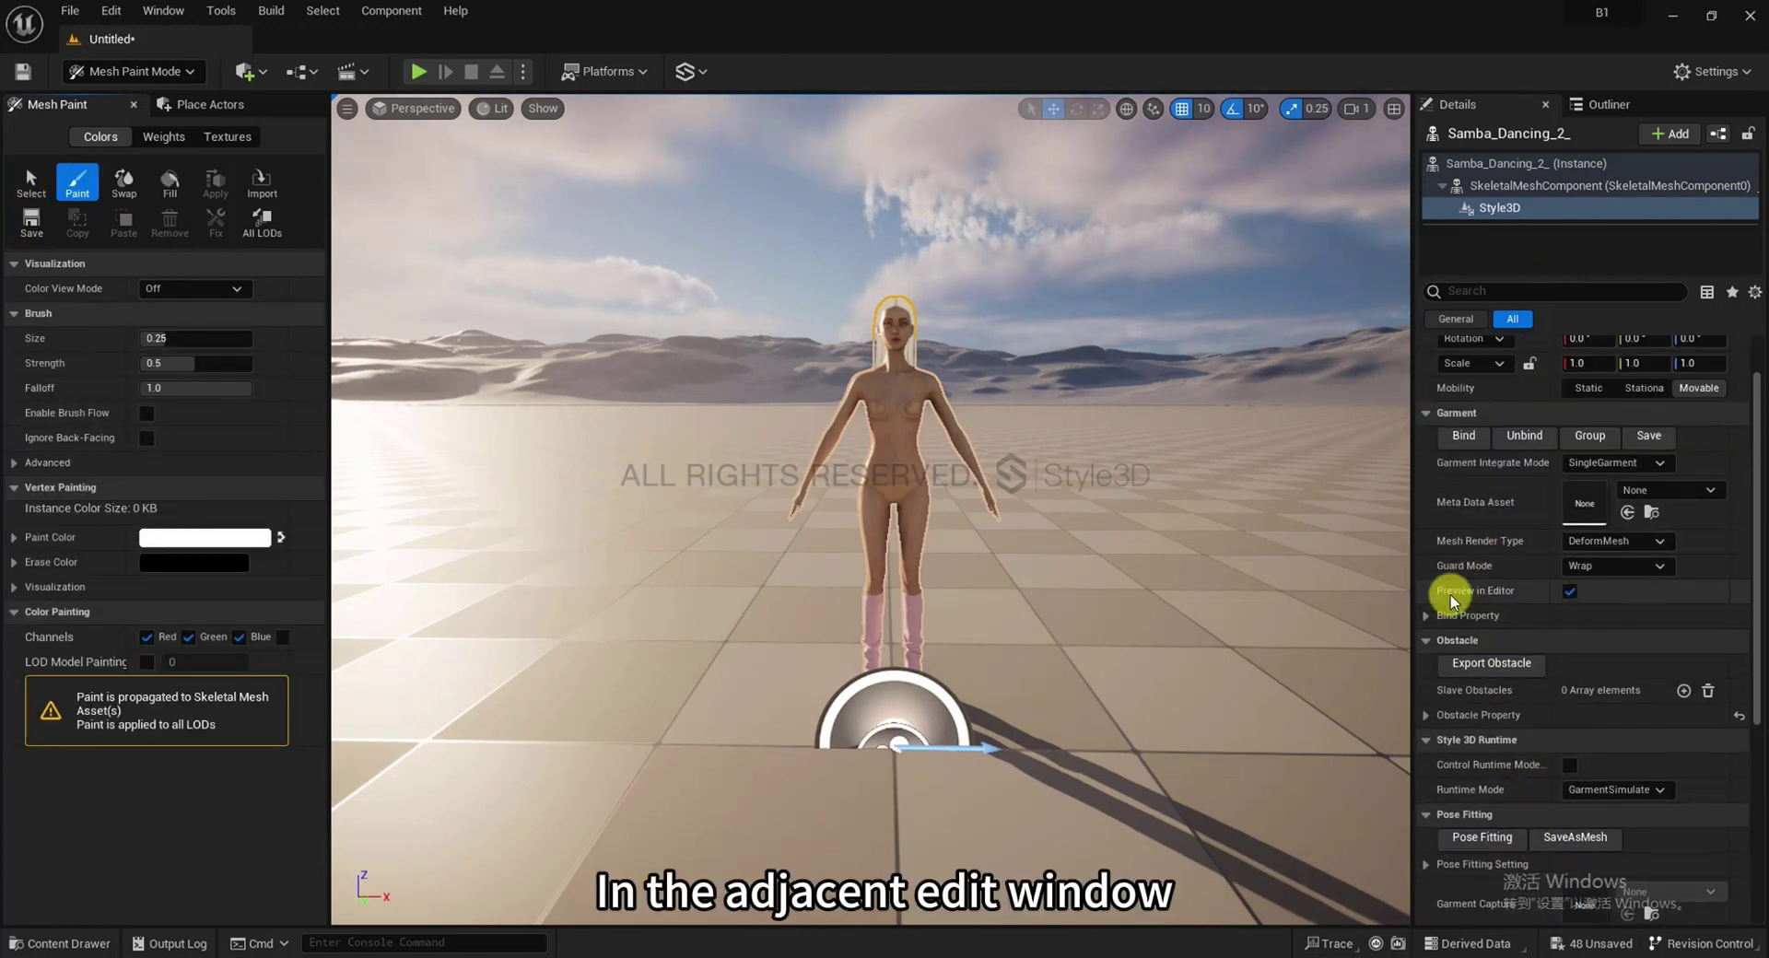
scroll(1438, 710, "down", 1)
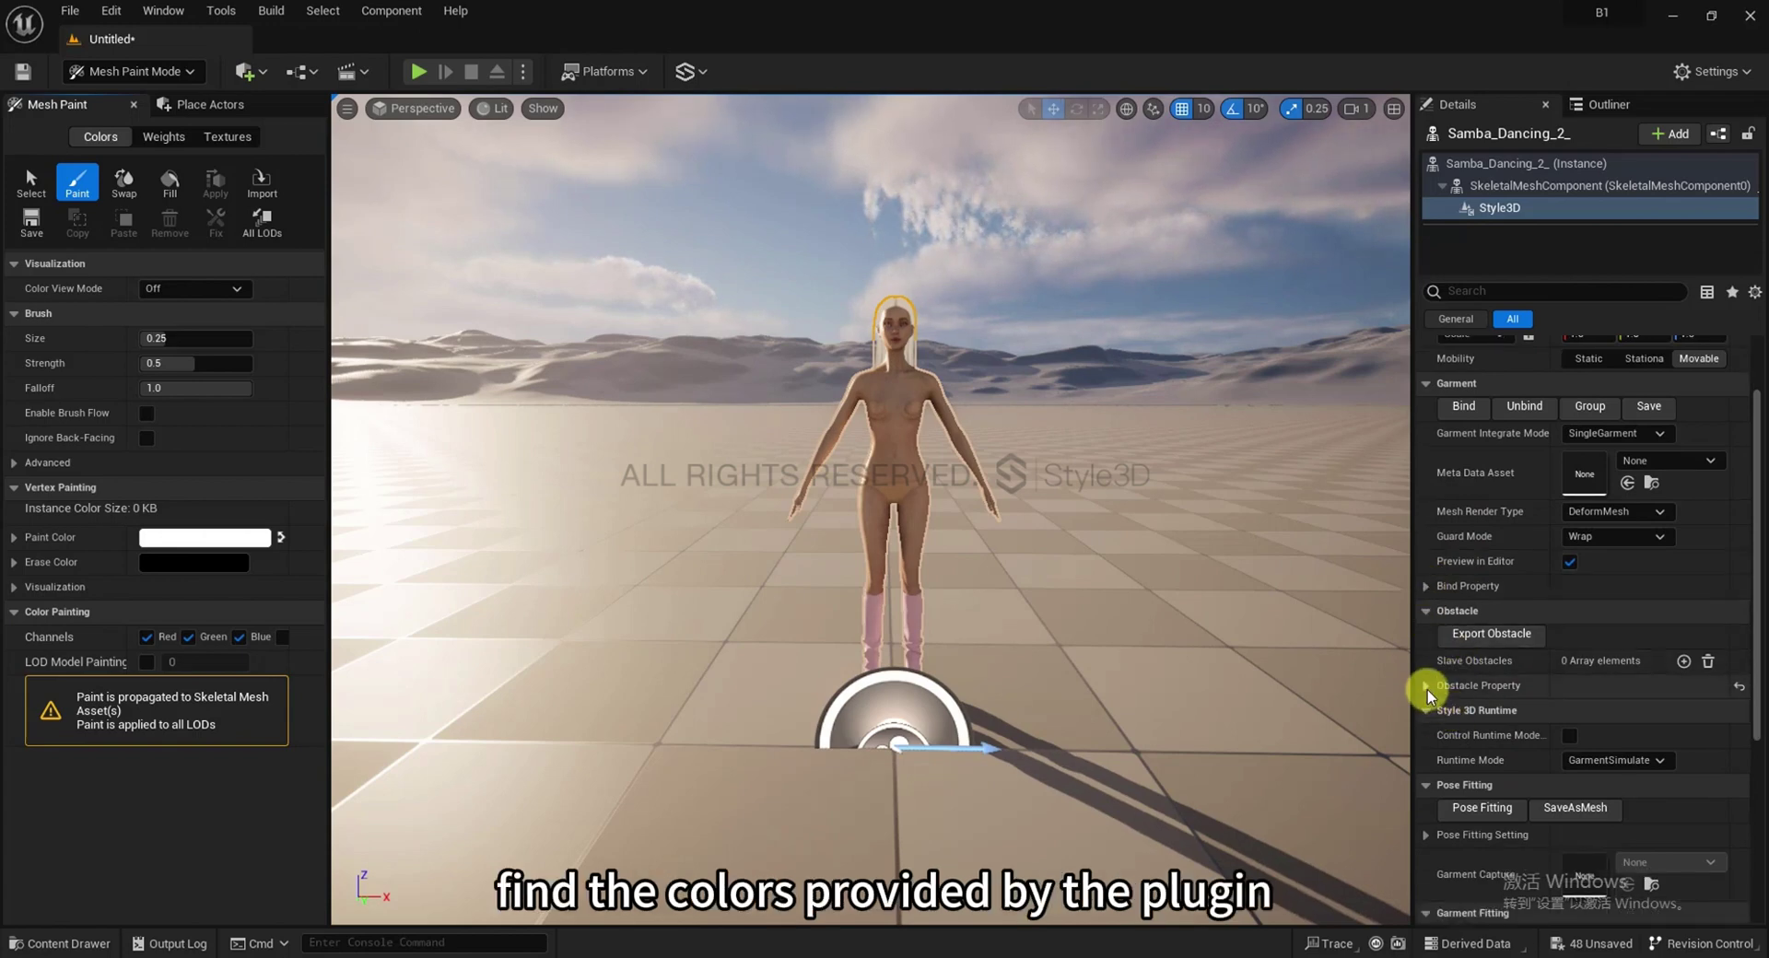
left_click(1429, 688)
left_click(1440, 759)
scroll(1436, 753, "down", 2)
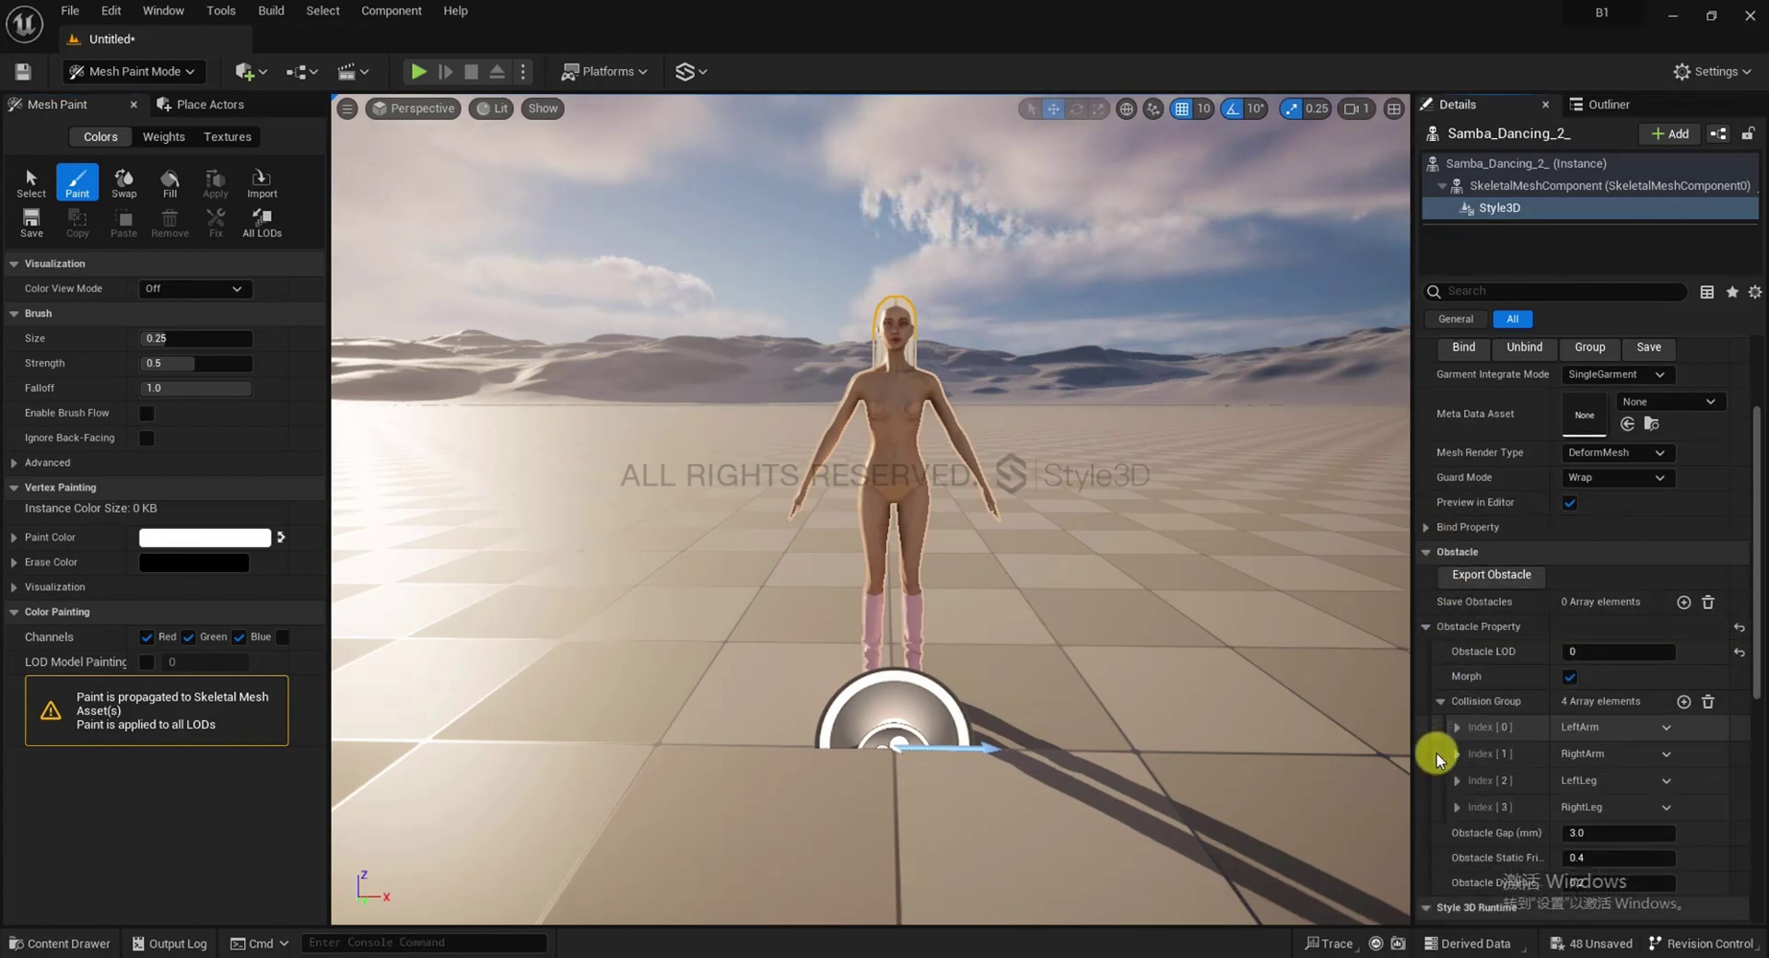
left_click(1454, 698)
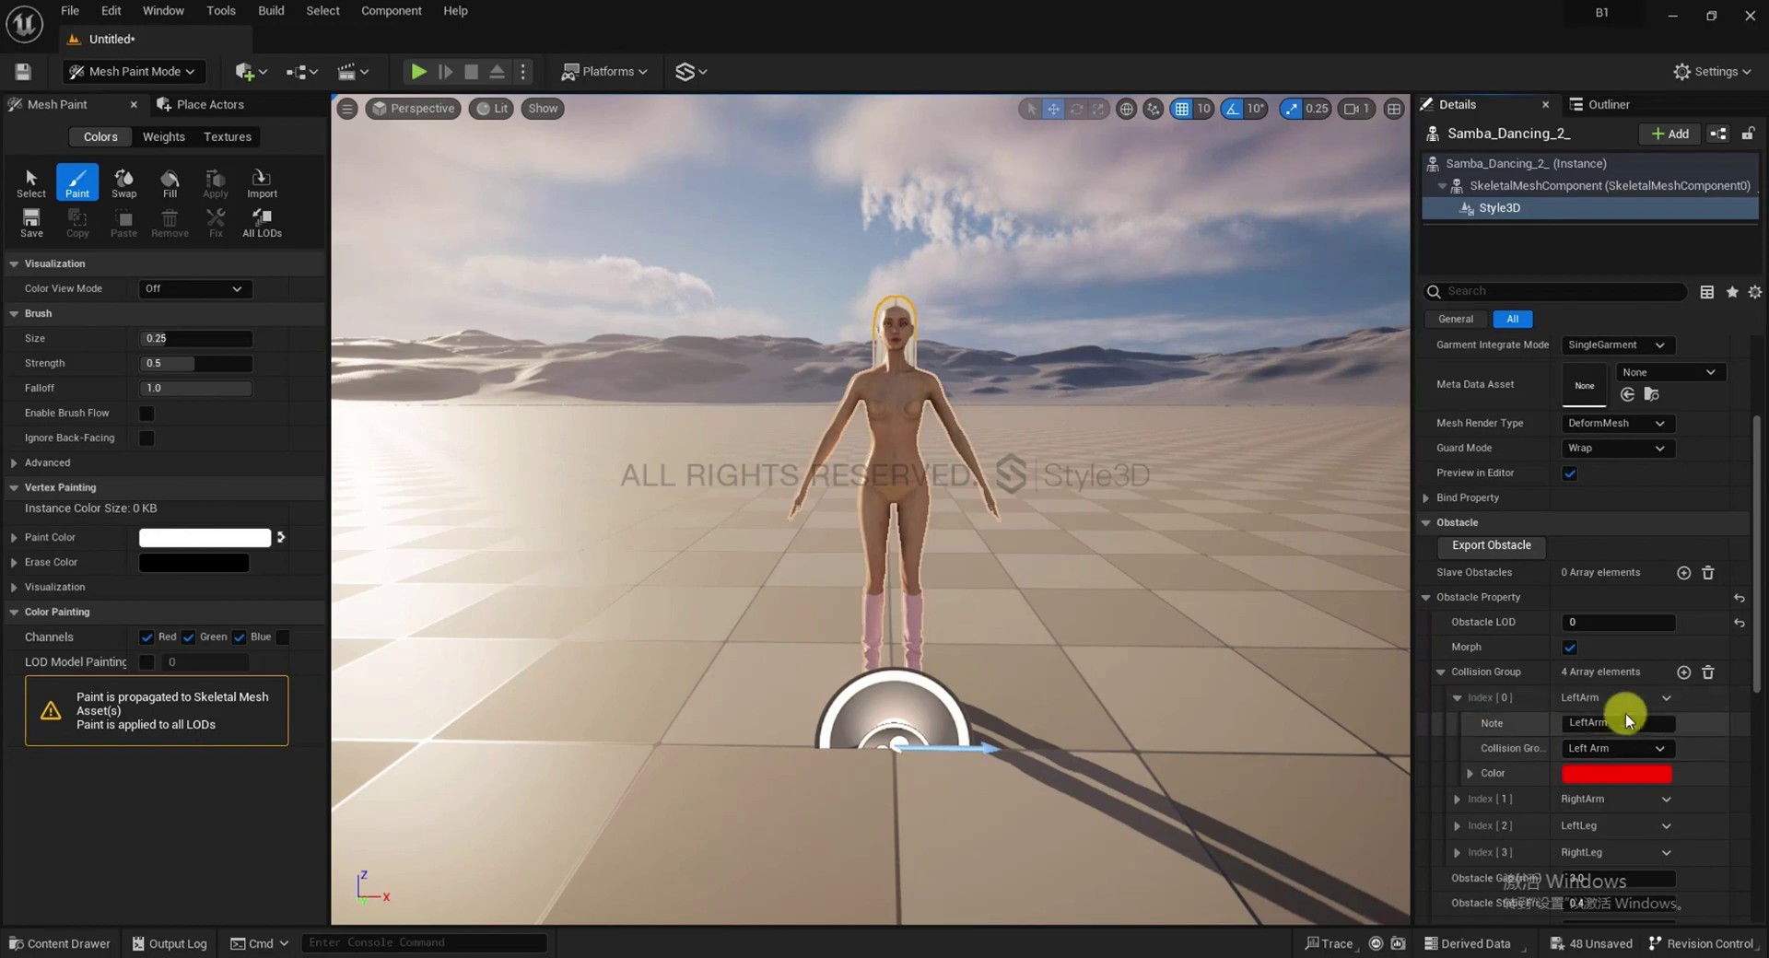
Sample the LeftArm group's red as the paint color and set the brush strength to 1.0
left_click(235, 538)
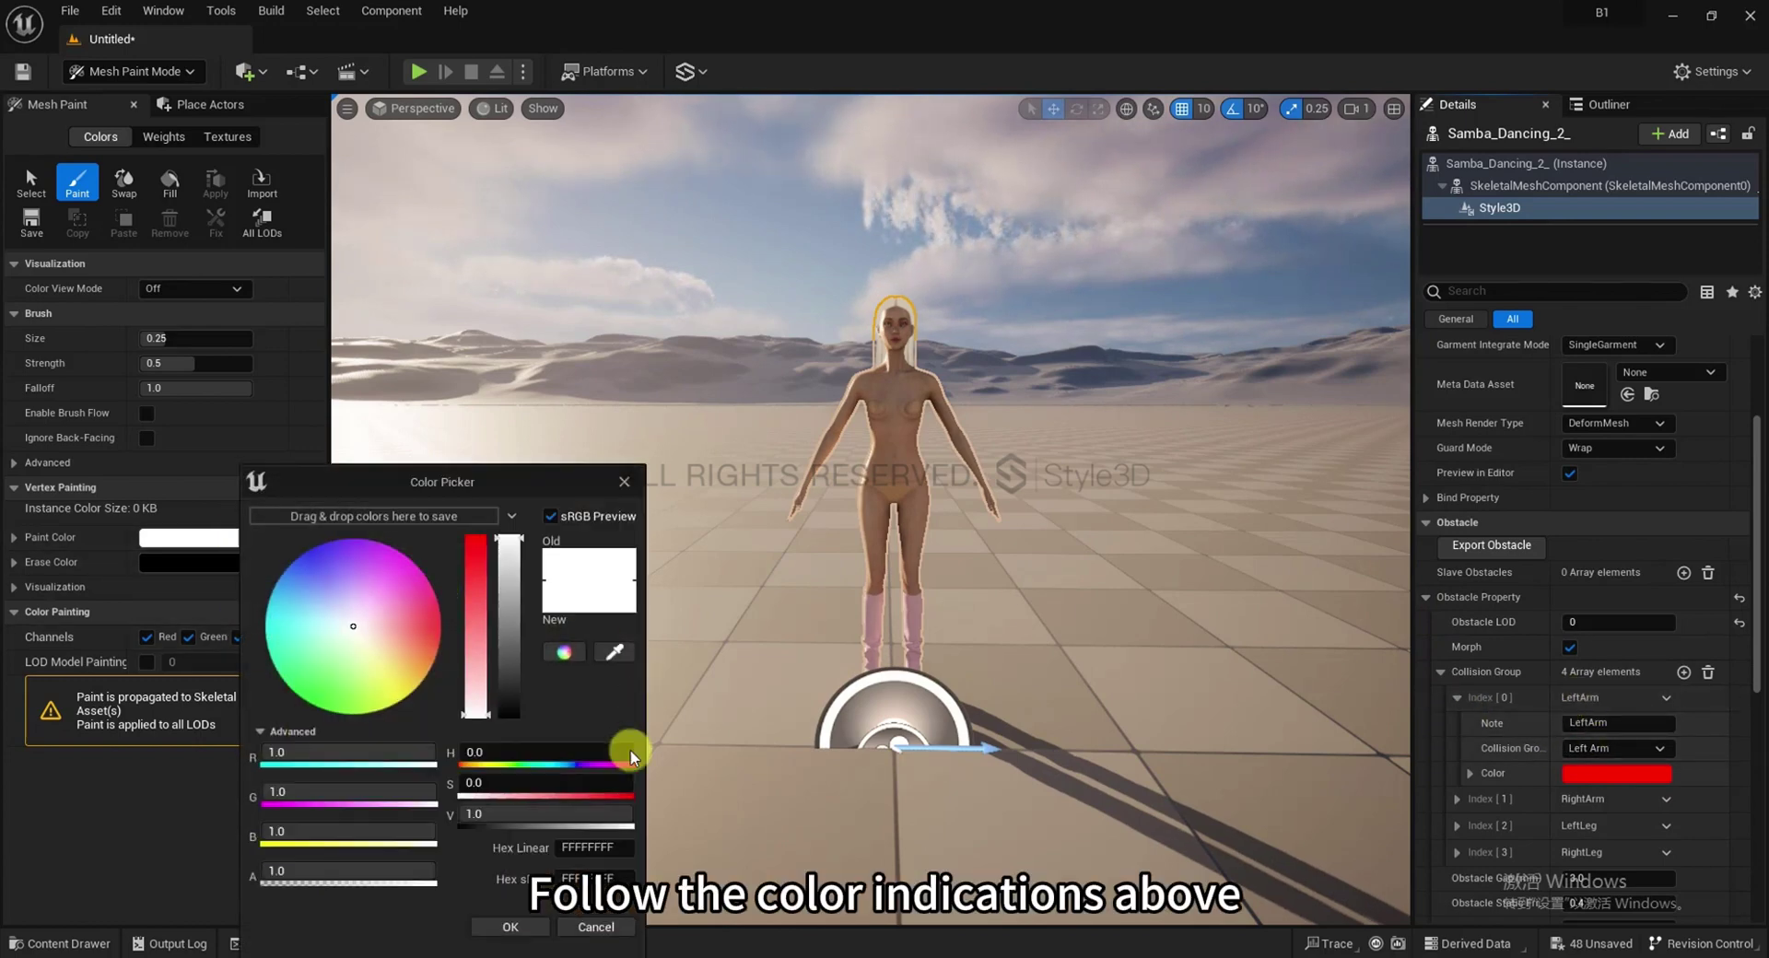
left_click(614, 652)
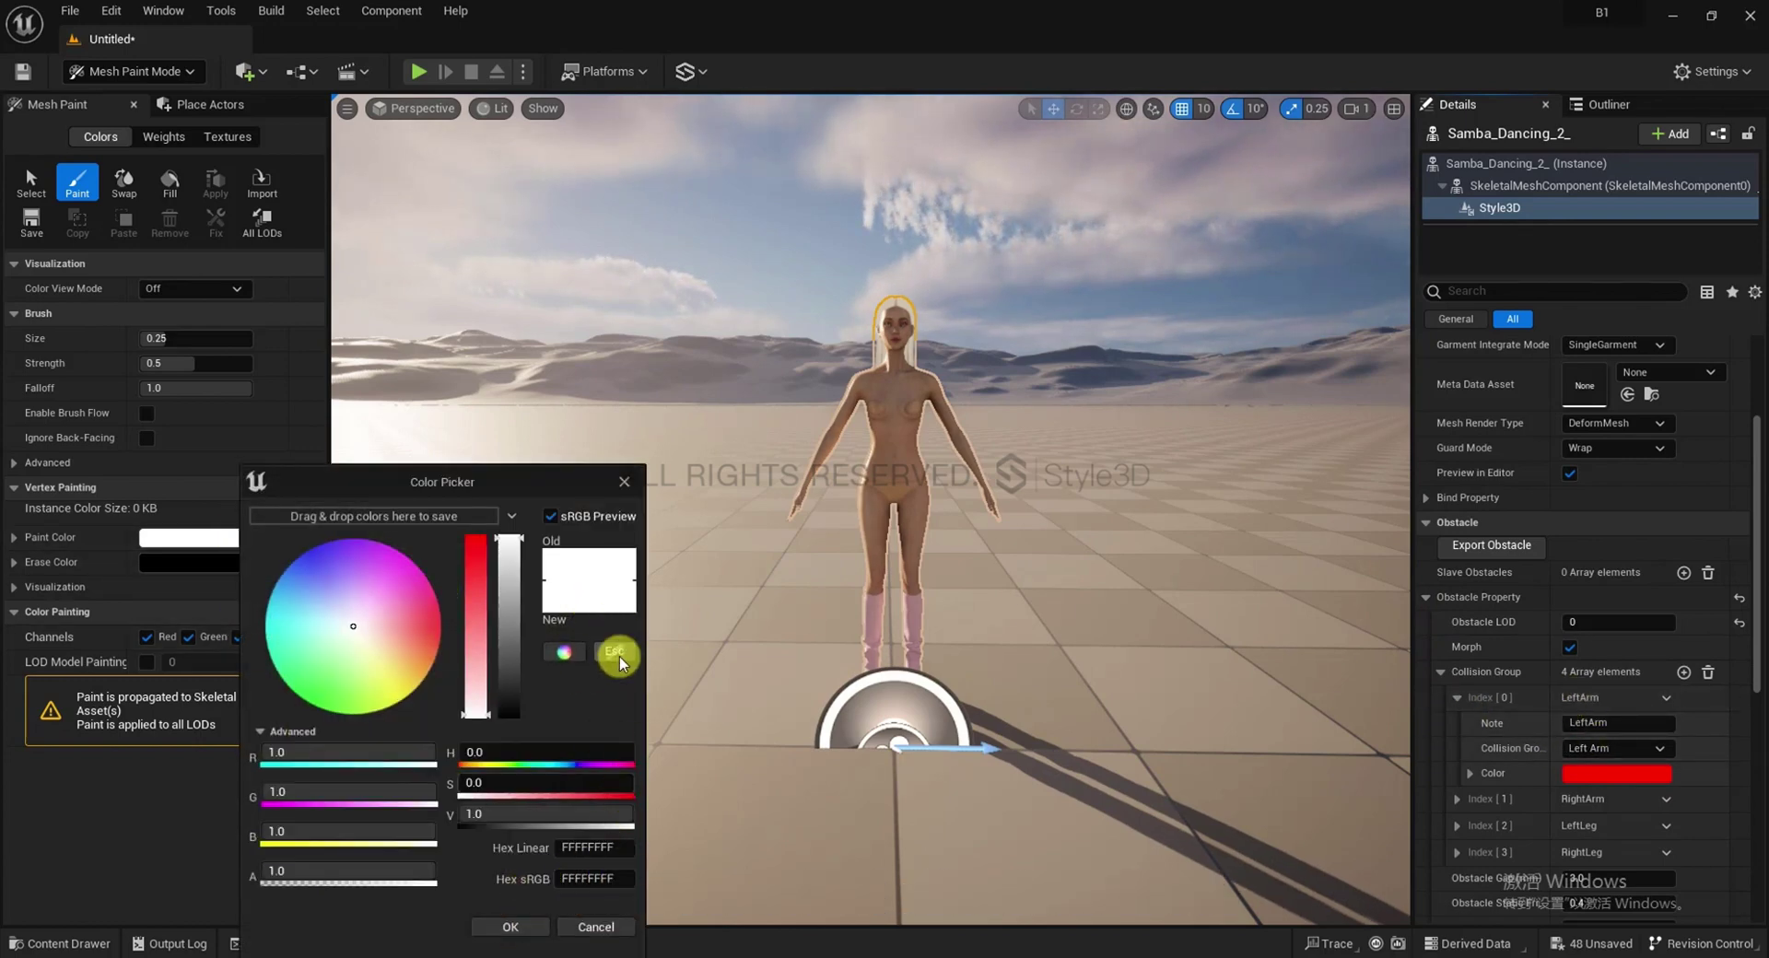
left_click(1613, 772)
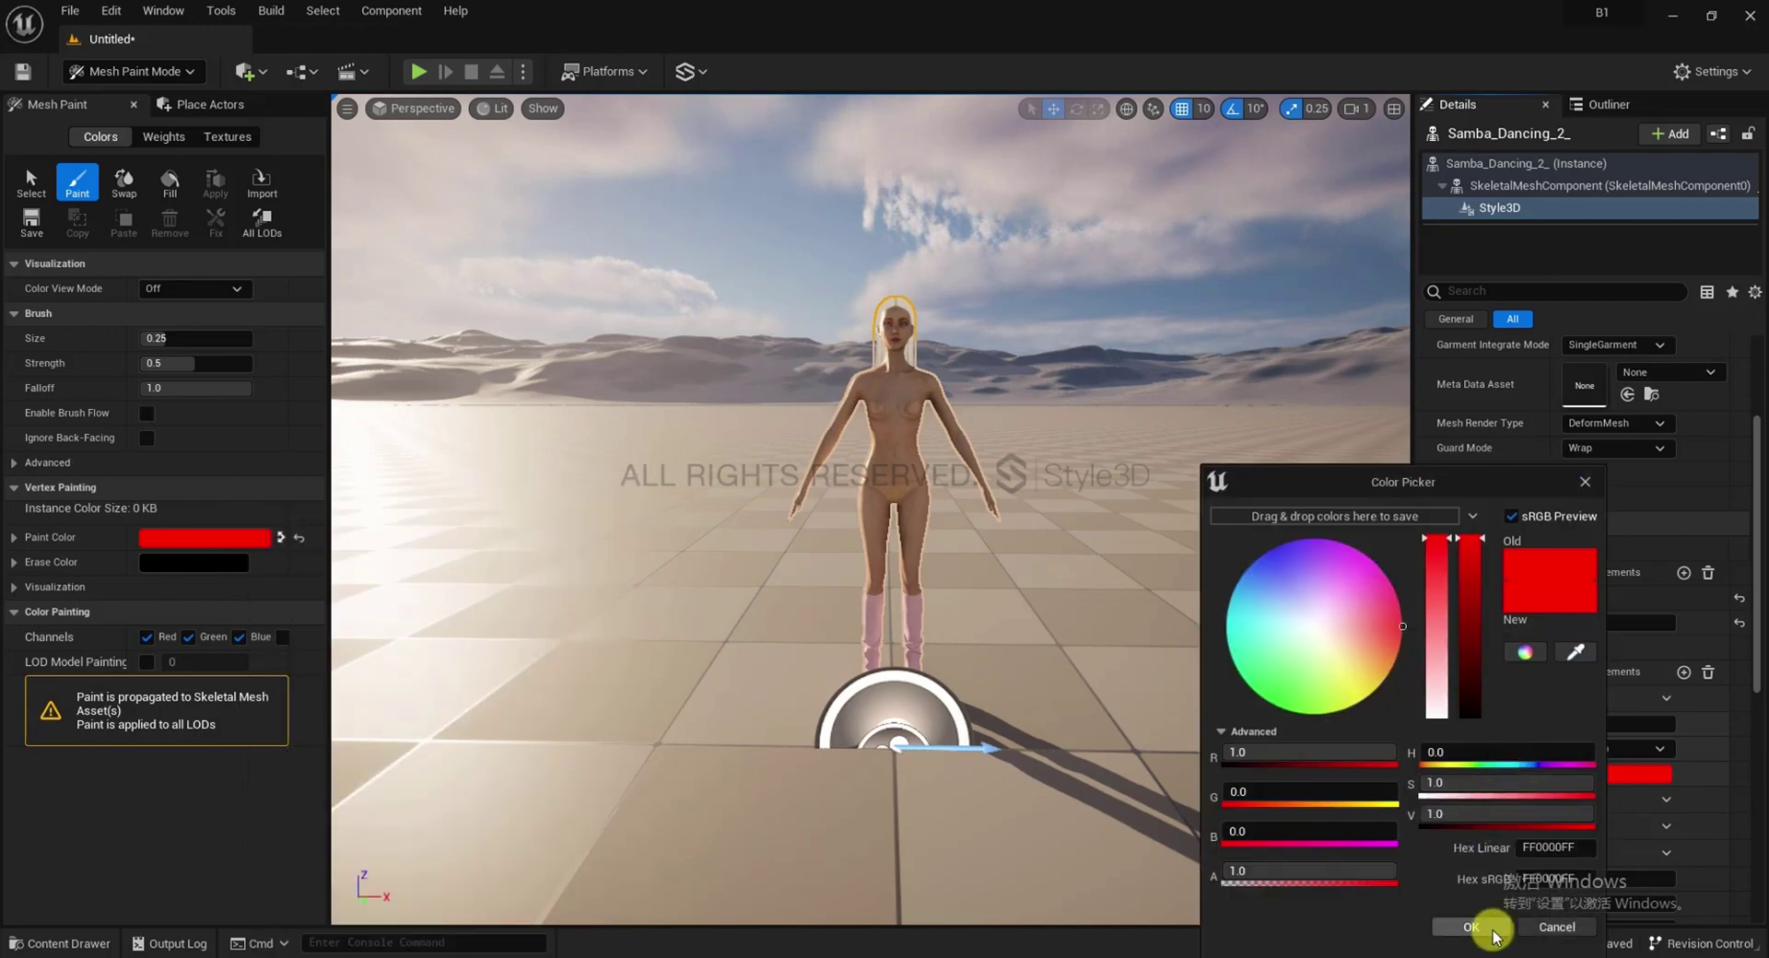
left_click(1485, 928)
left_click_drag(178, 365, 435, 387)
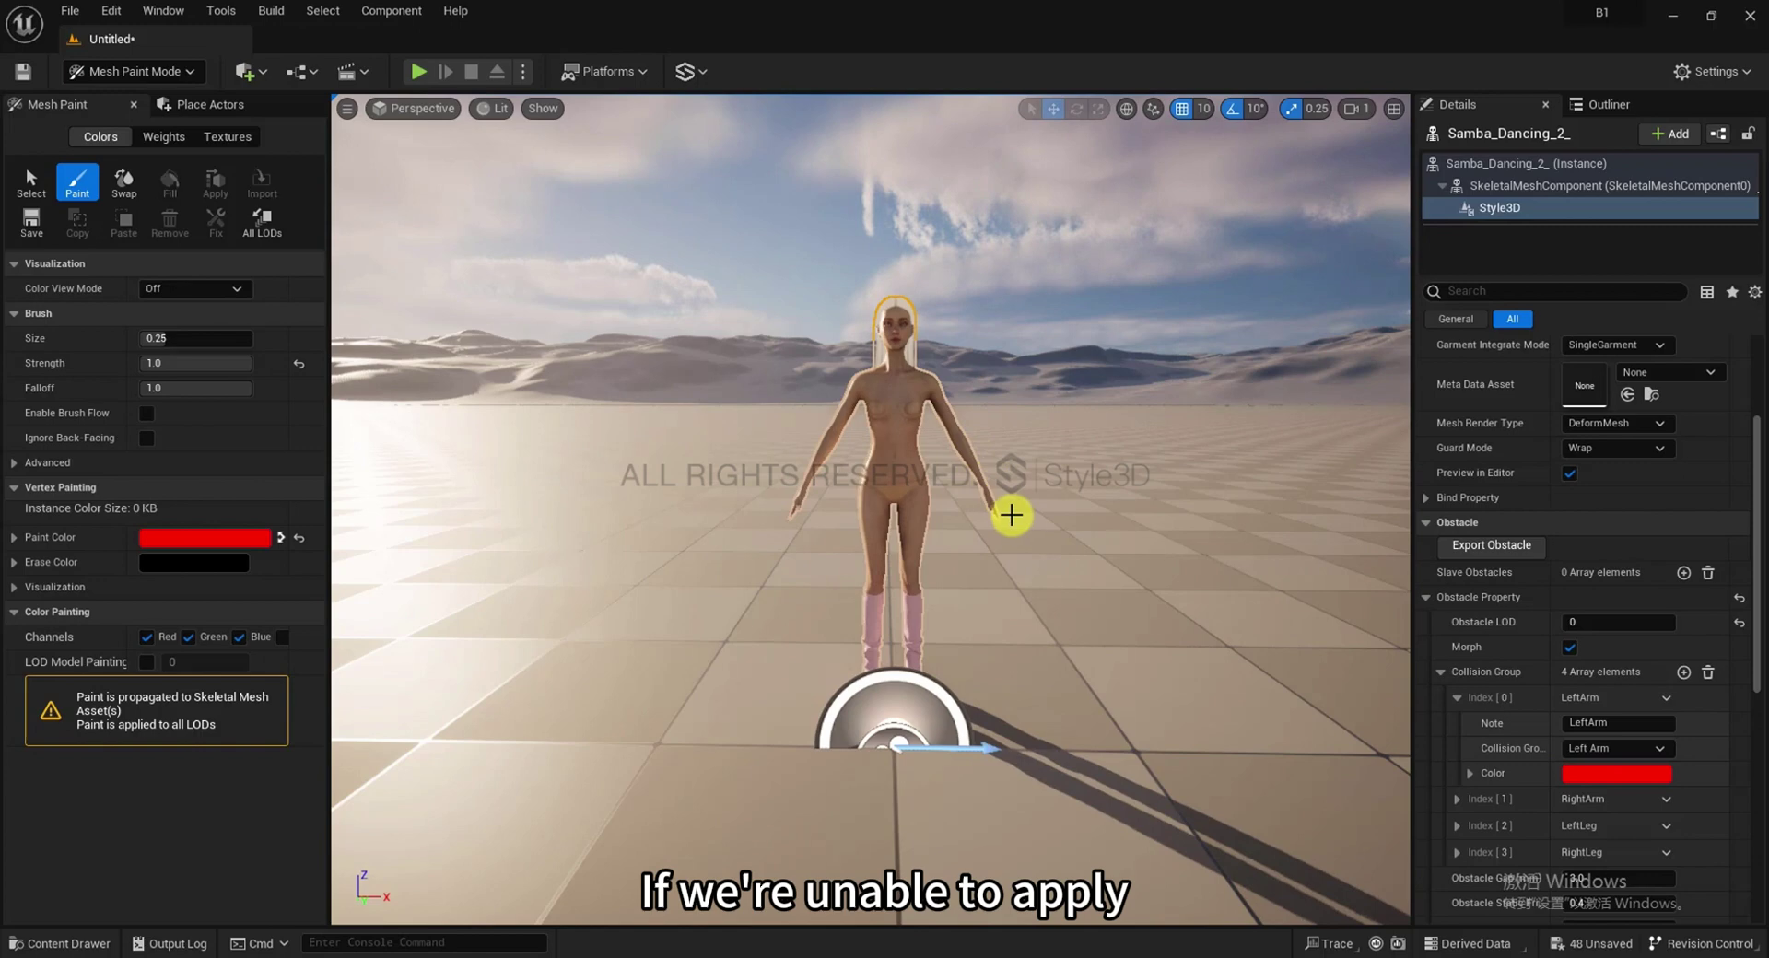
Set the color view mode to RGB Channels and paint the avatar's left arm red on all sides
scroll(970, 491, "down", 3)
left_click(187, 289)
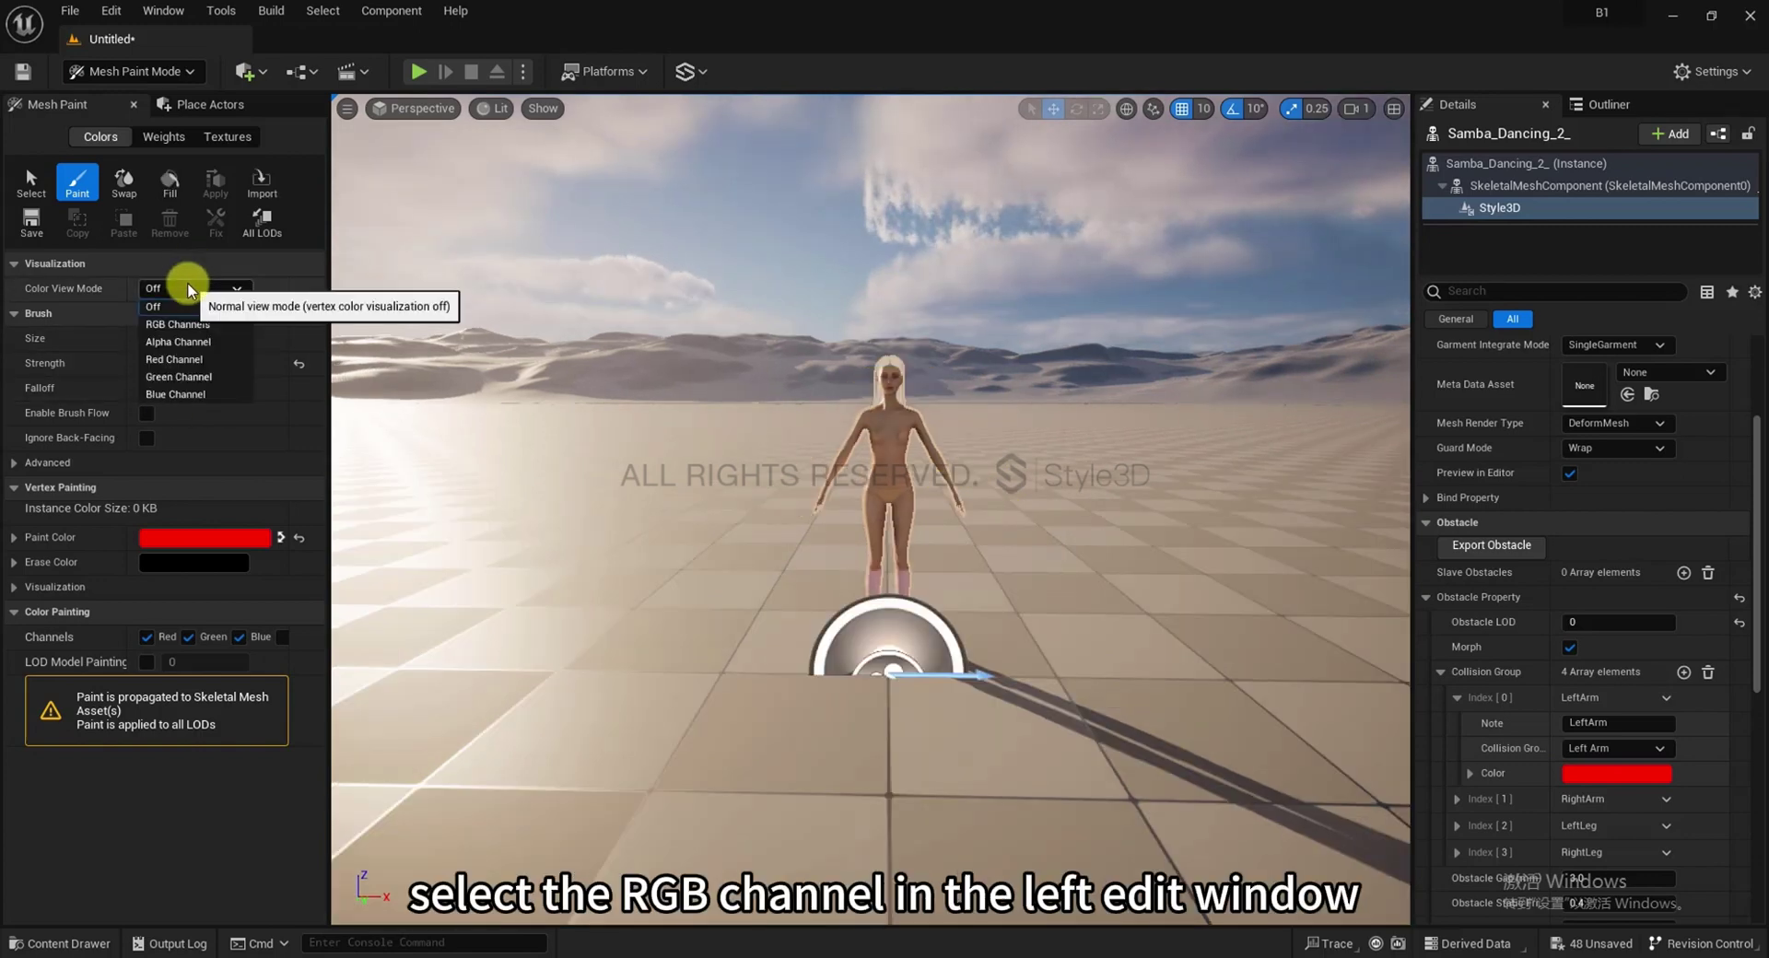
left_click(184, 323)
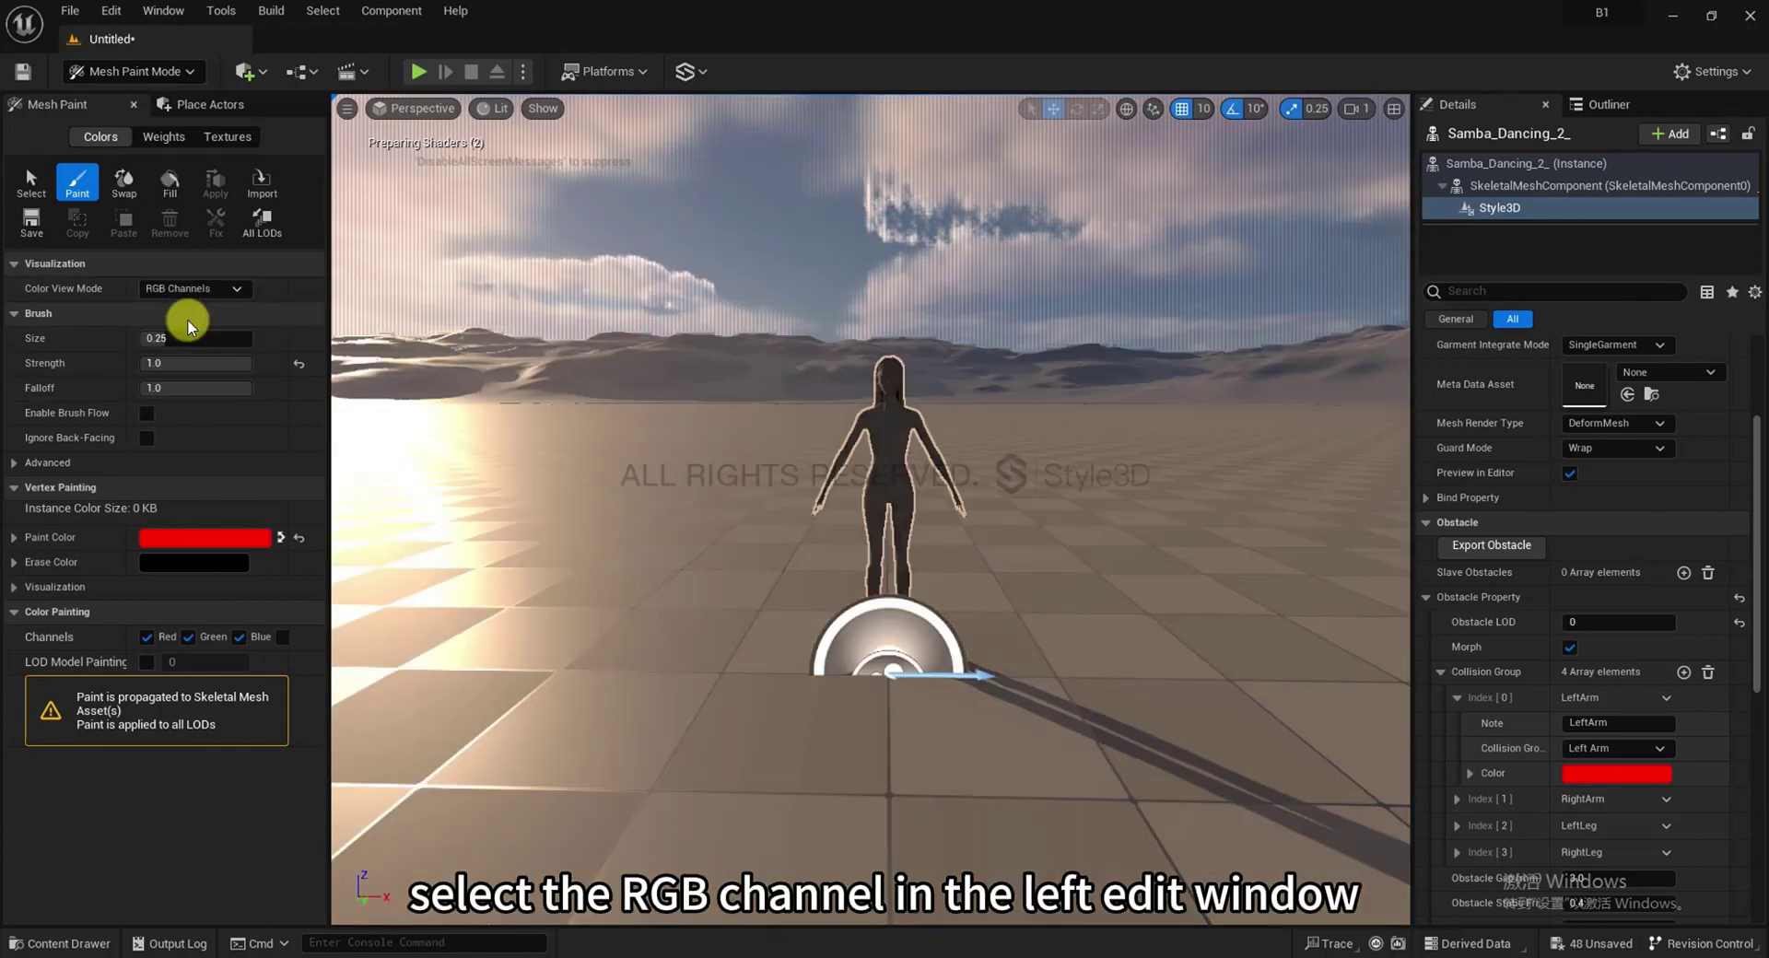
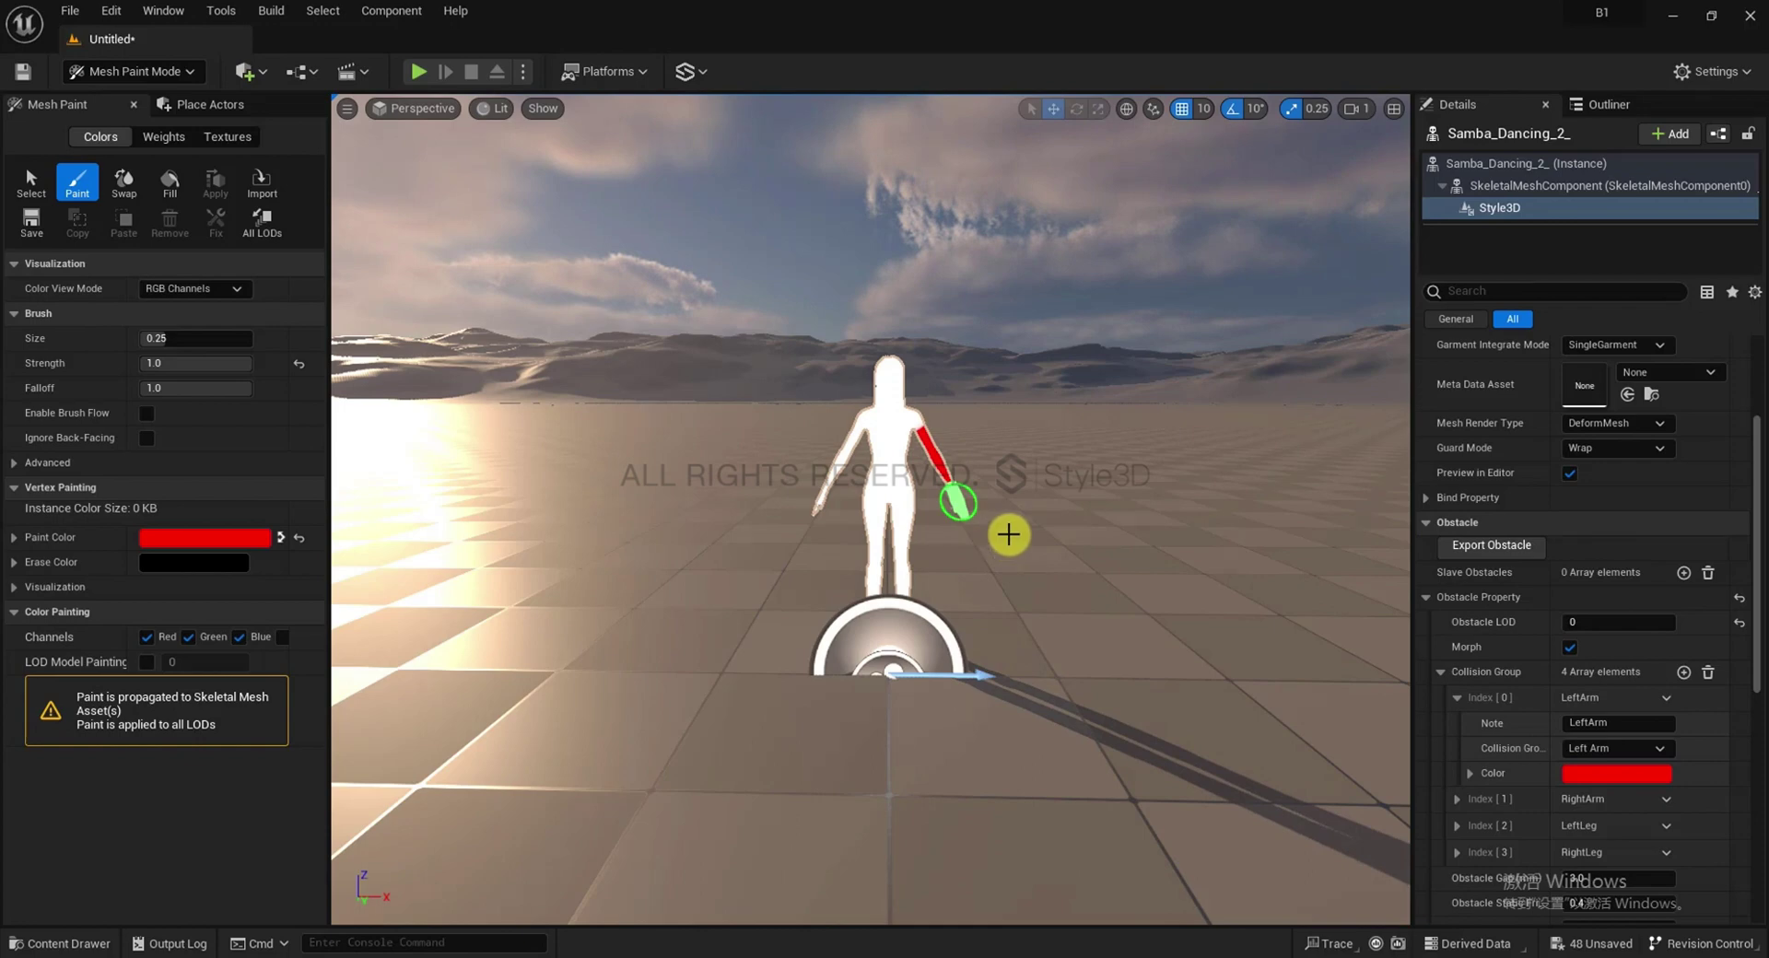
mouse_move(1008, 526)
right_mouse_down()
mouse_move(876, 529)
mouse_move(1229, 517)
mouse_move(802, 567)
mouse_move(1015, 581)
mouse_move(1133, 561)
mouse_move(786, 561)
mouse_move(1277, 556)
right_mouse_up()
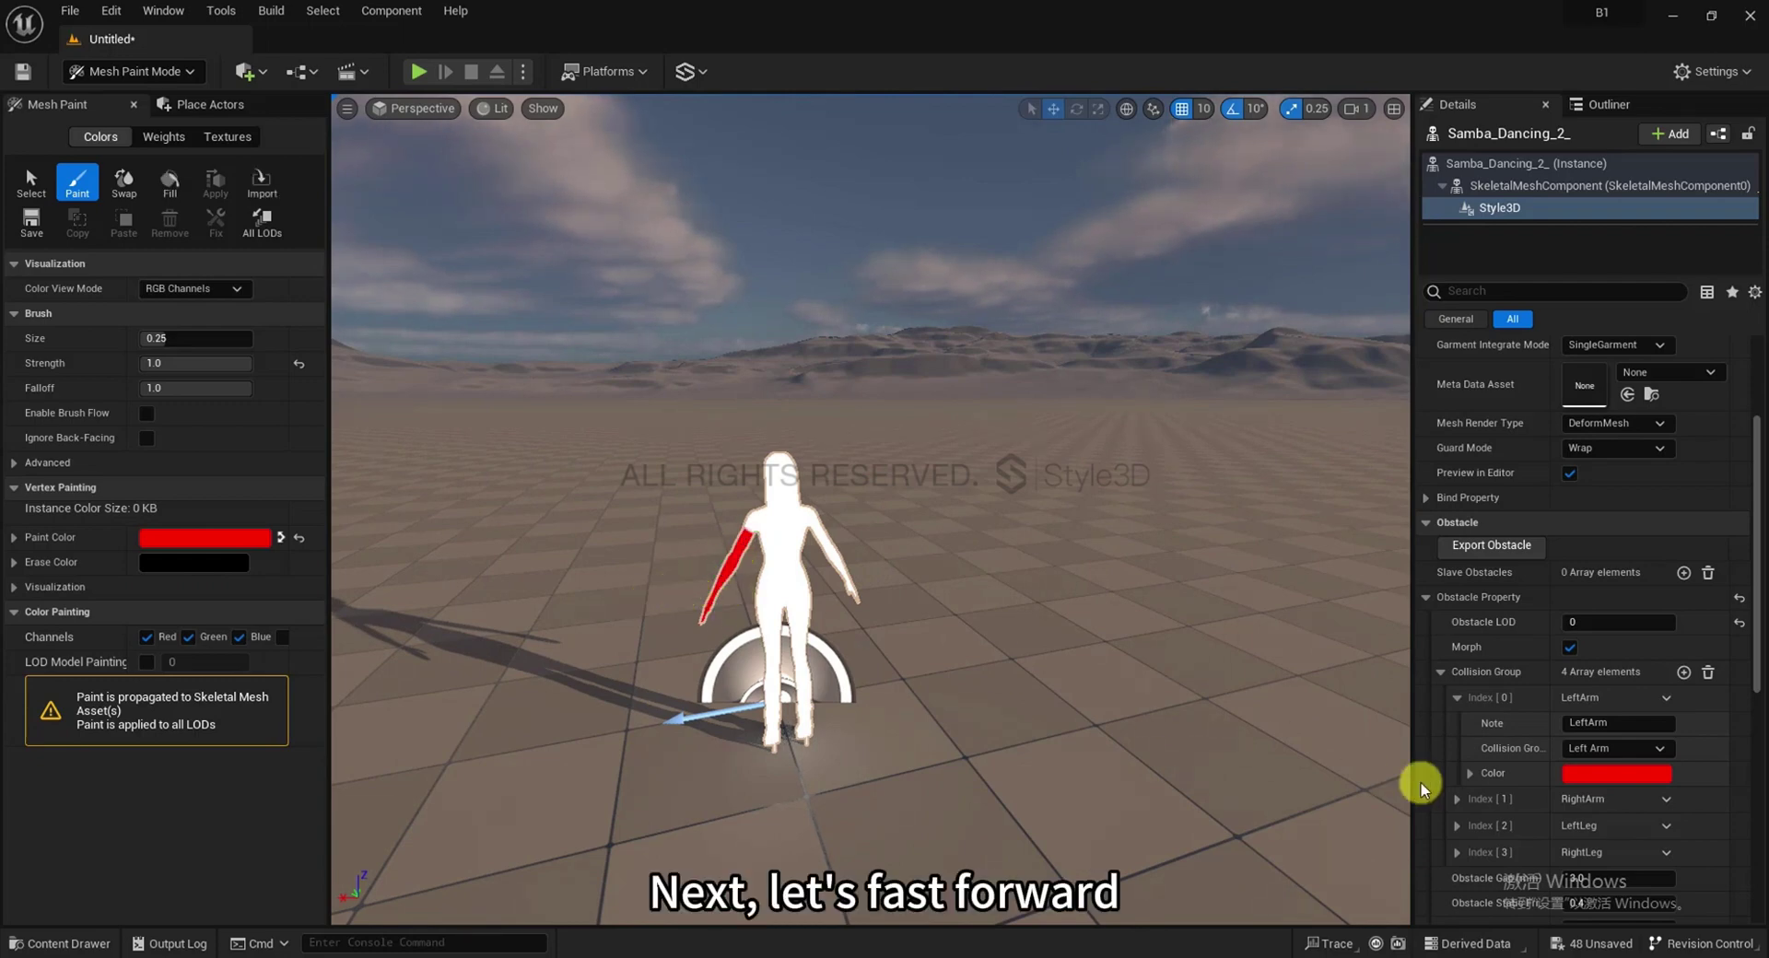
Paint the avatar's right arm with the RightArm group's cyan and its left leg with the LeftLeg group's green
left_click(1457, 799)
left_click(204, 537)
left_click(1451, 927)
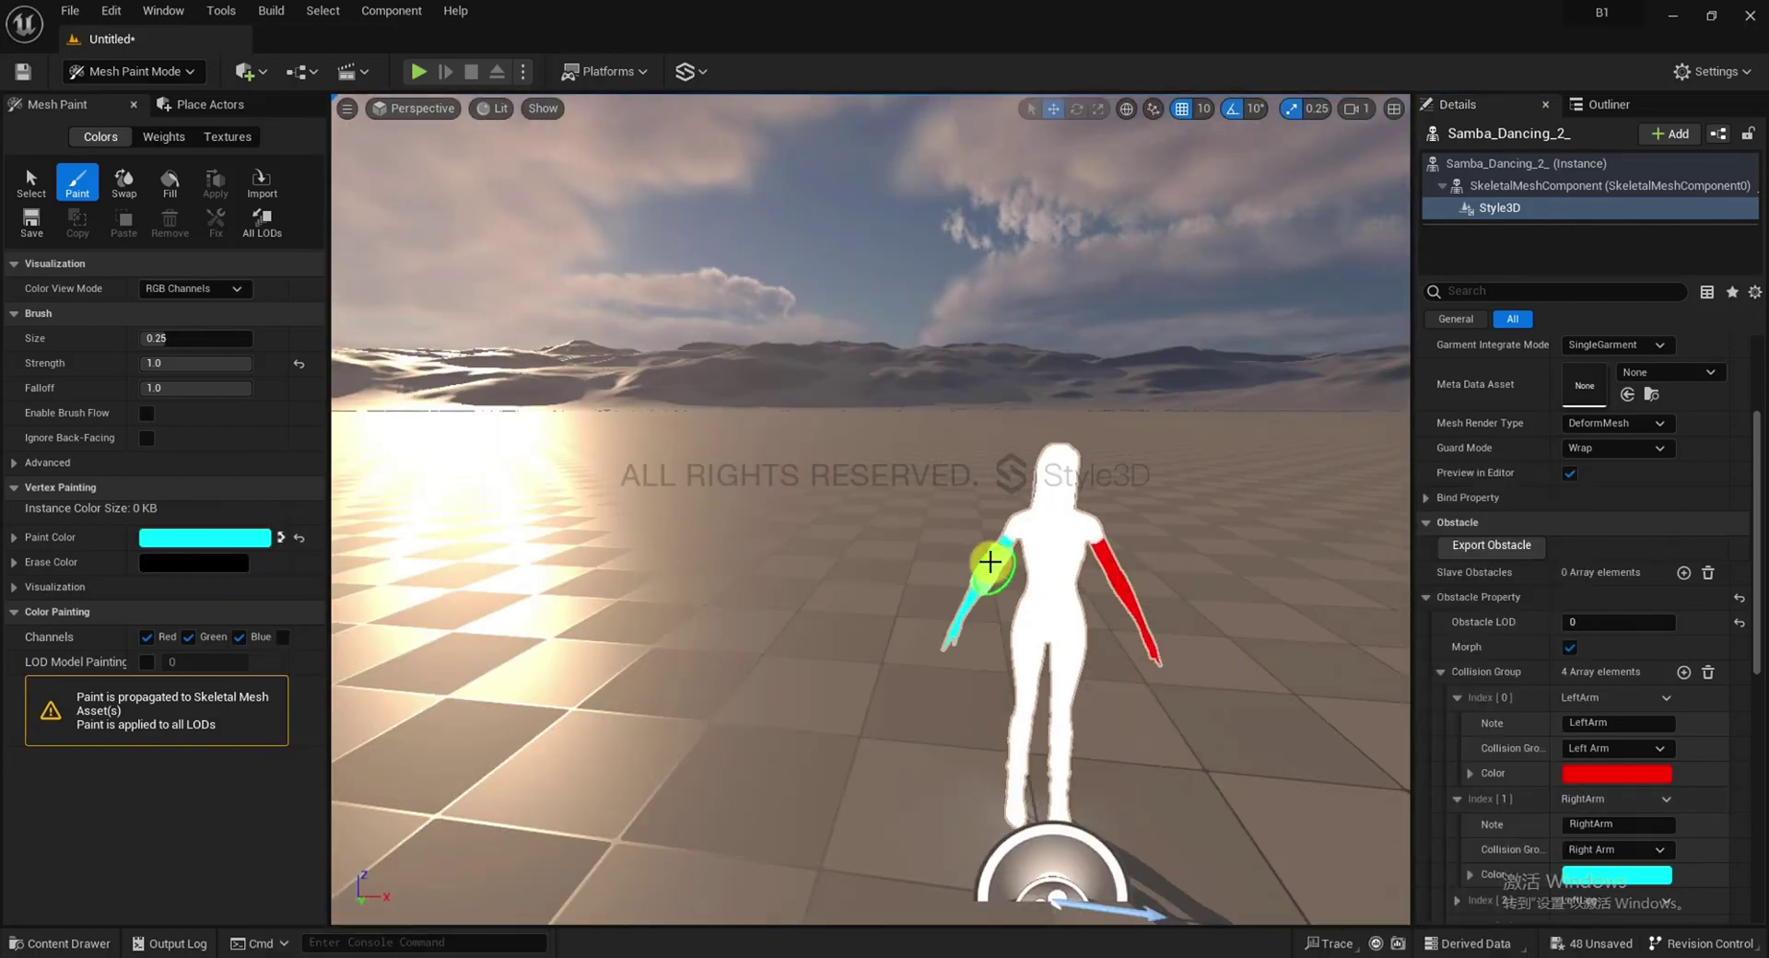
scroll(1473, 805, "down", 3)
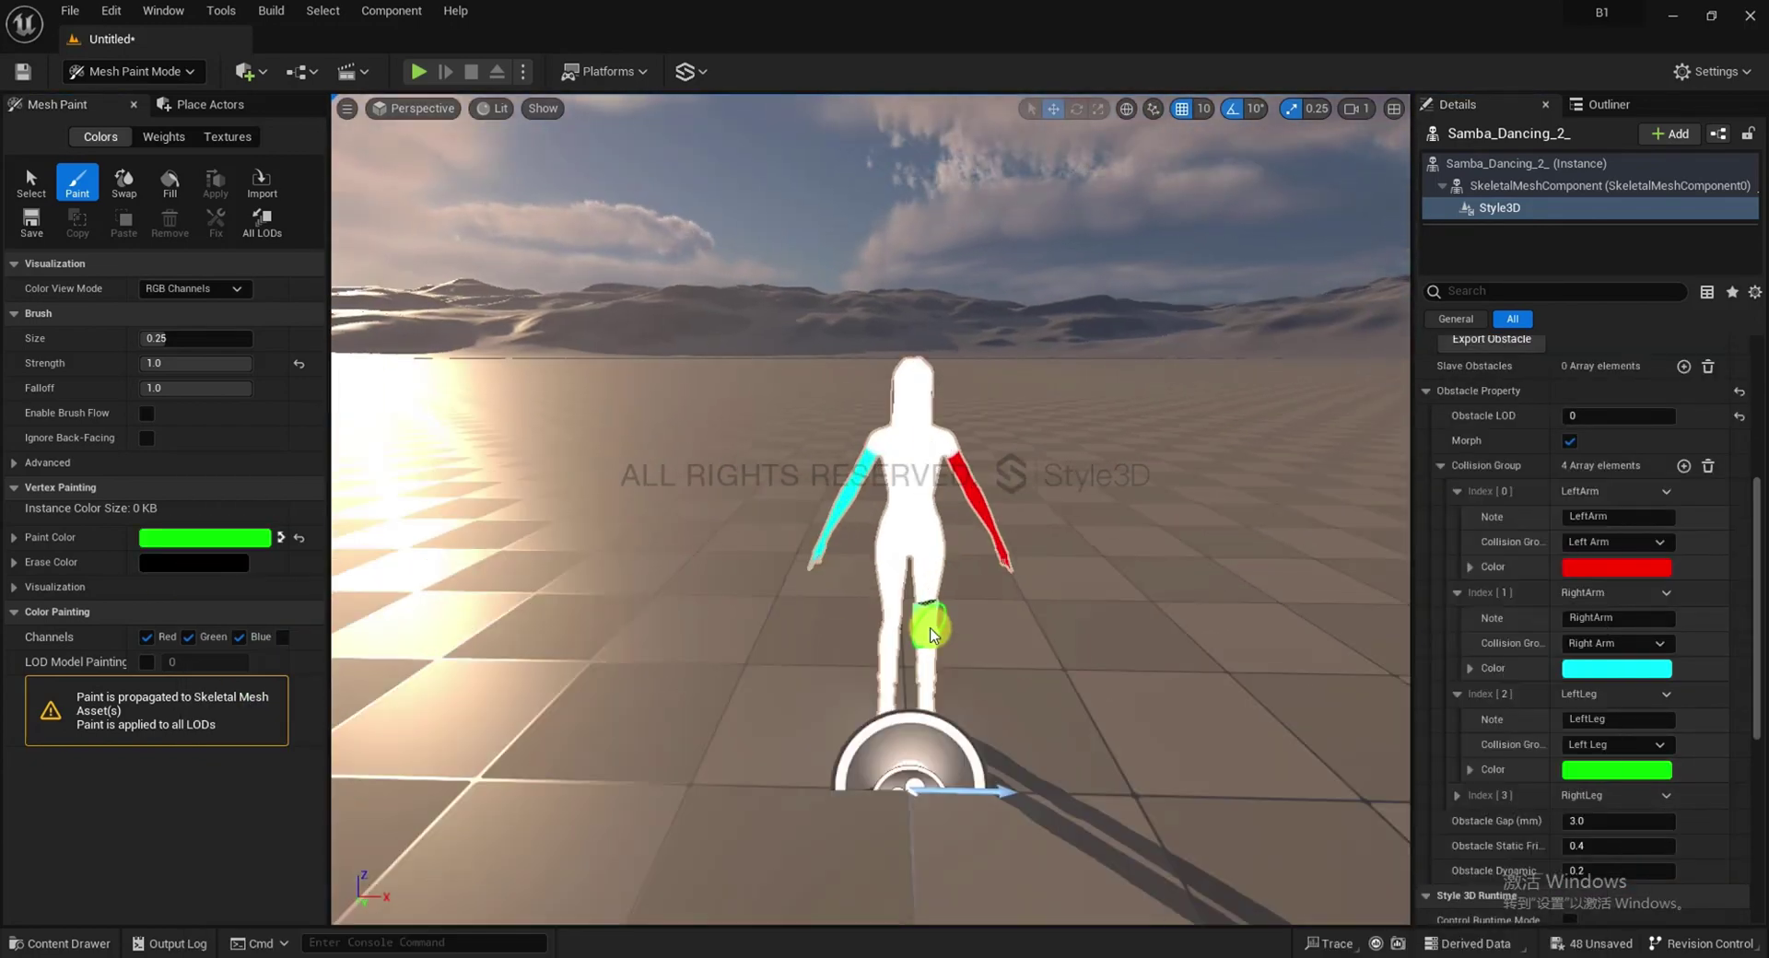
mouse_move(932, 623)
left_mouse_down()
mouse_move(934, 587)
mouse_move(936, 690)
mouse_move(932, 593)
left_mouse_up()
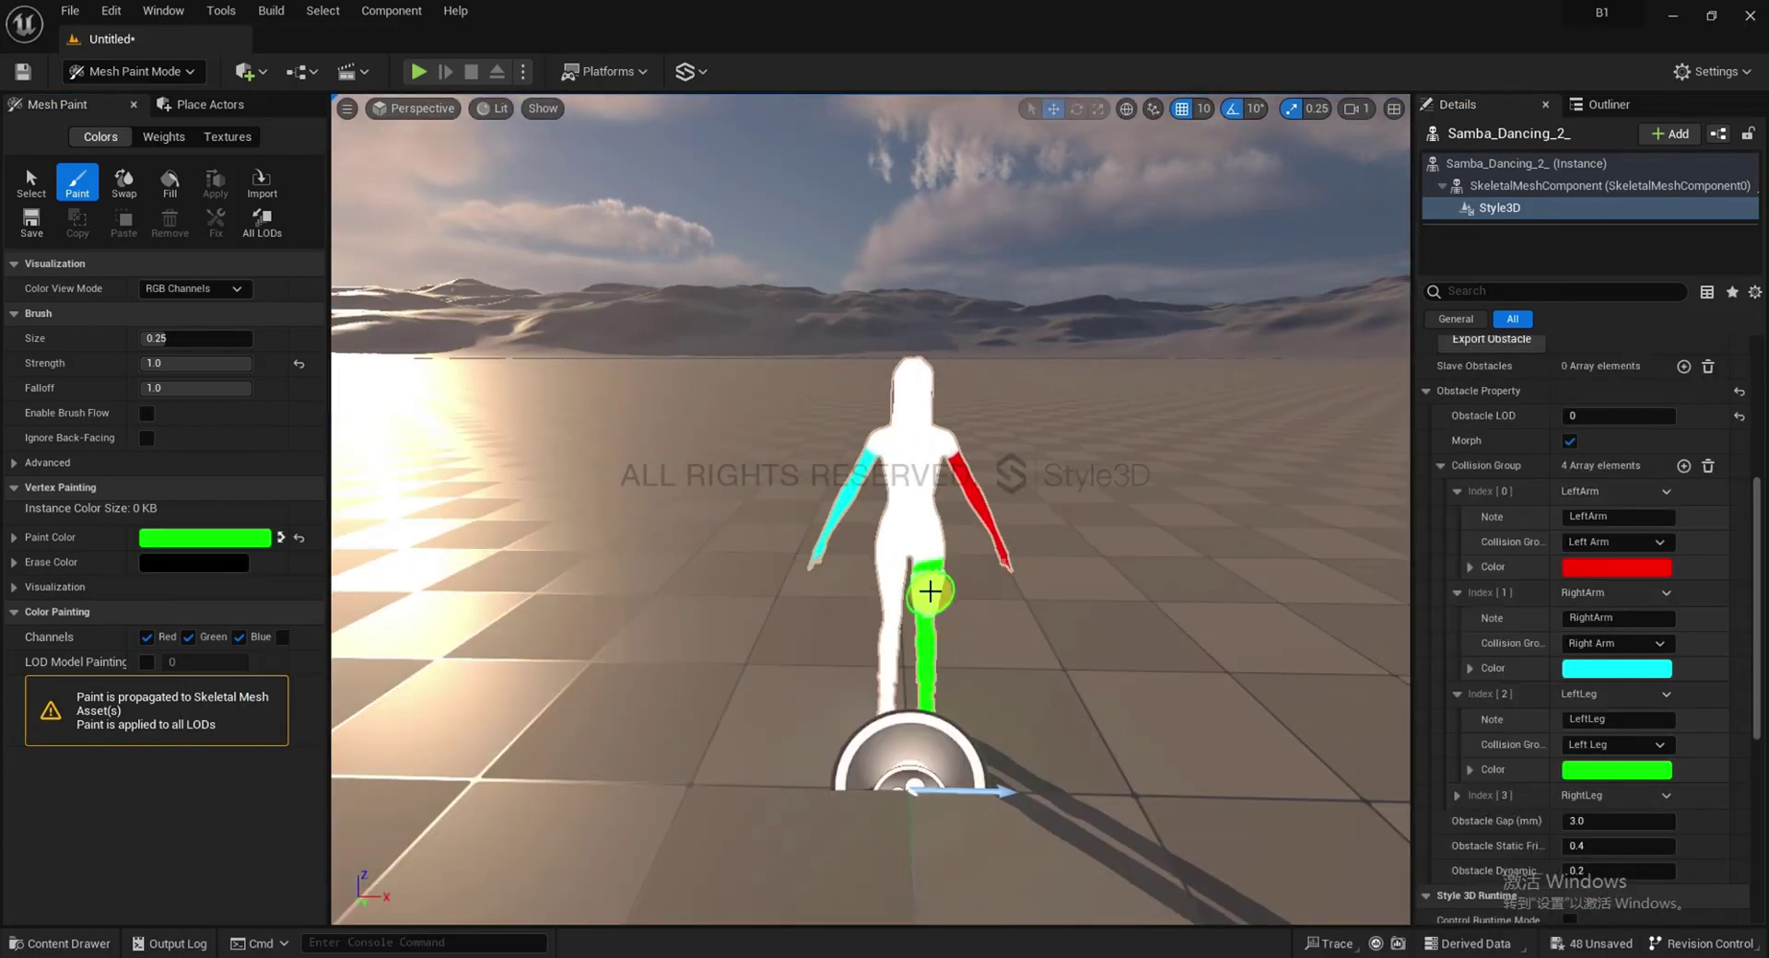
Vertex-paint the avatar's right leg magenta to match the RightLeg collision group colour
mouse_move(931, 593)
right_mouse_down()
mouse_move(1121, 644)
mouse_move(841, 679)
right_mouse_up()
mouse_move(841, 679)
left_mouse_down()
mouse_move(830, 776)
mouse_move(898, 636)
left_mouse_up()
left_click(205, 537)
left_click(506, 923)
right_click_drag(1019, 670, 1019, 695)
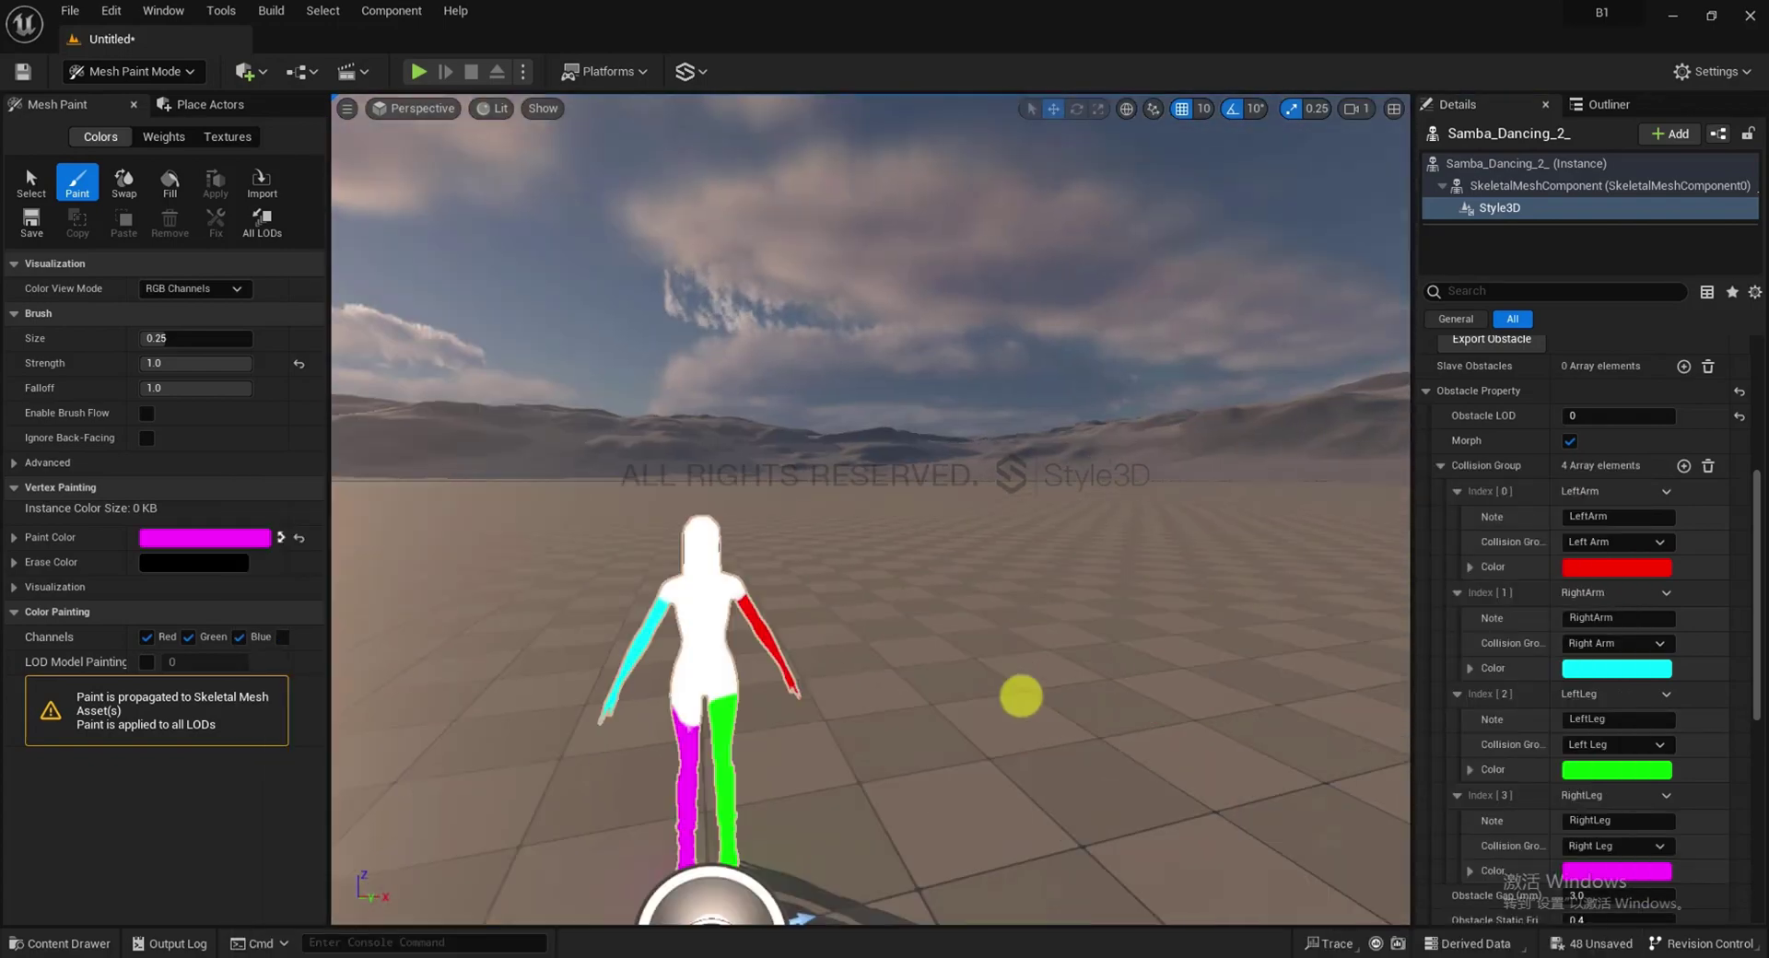
Save the painted source mesh of the avatar and return the editor to Selection mode
mouse_move(838, 715)
right_mouse_down()
mouse_move(904, 682)
mouse_move(884, 645)
right_mouse_up()
scroll(904, 682, "up", 1)
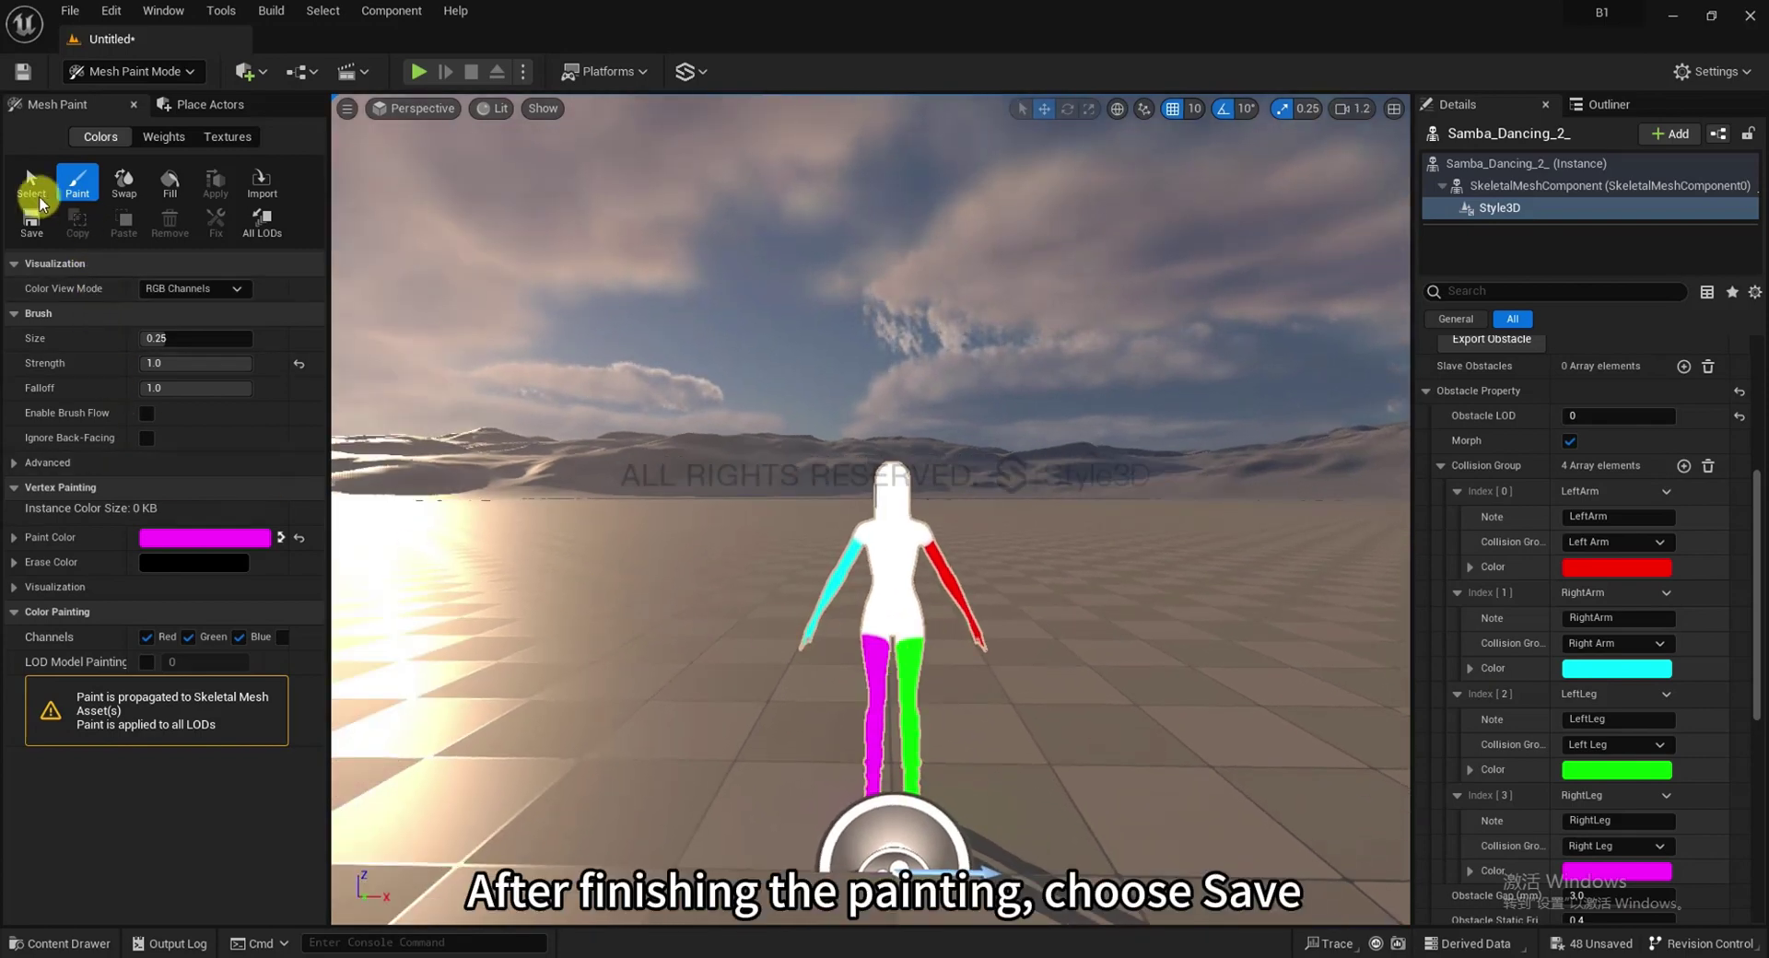
left_click(29, 222)
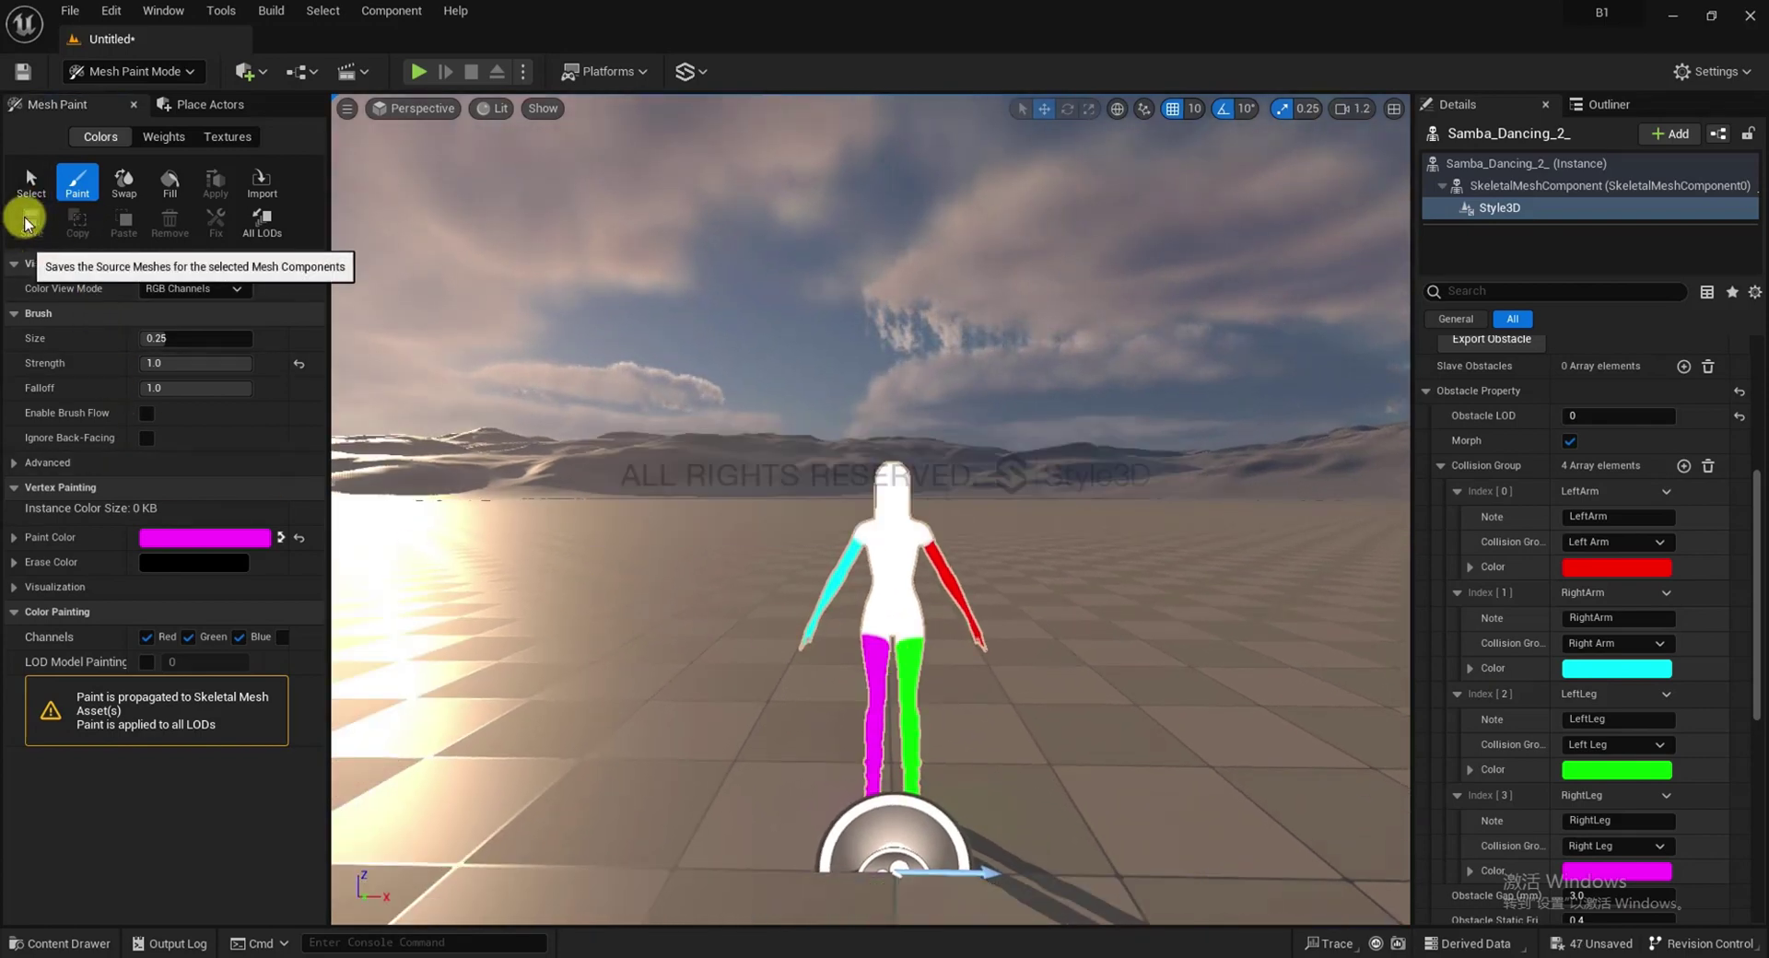
left_click(126, 77)
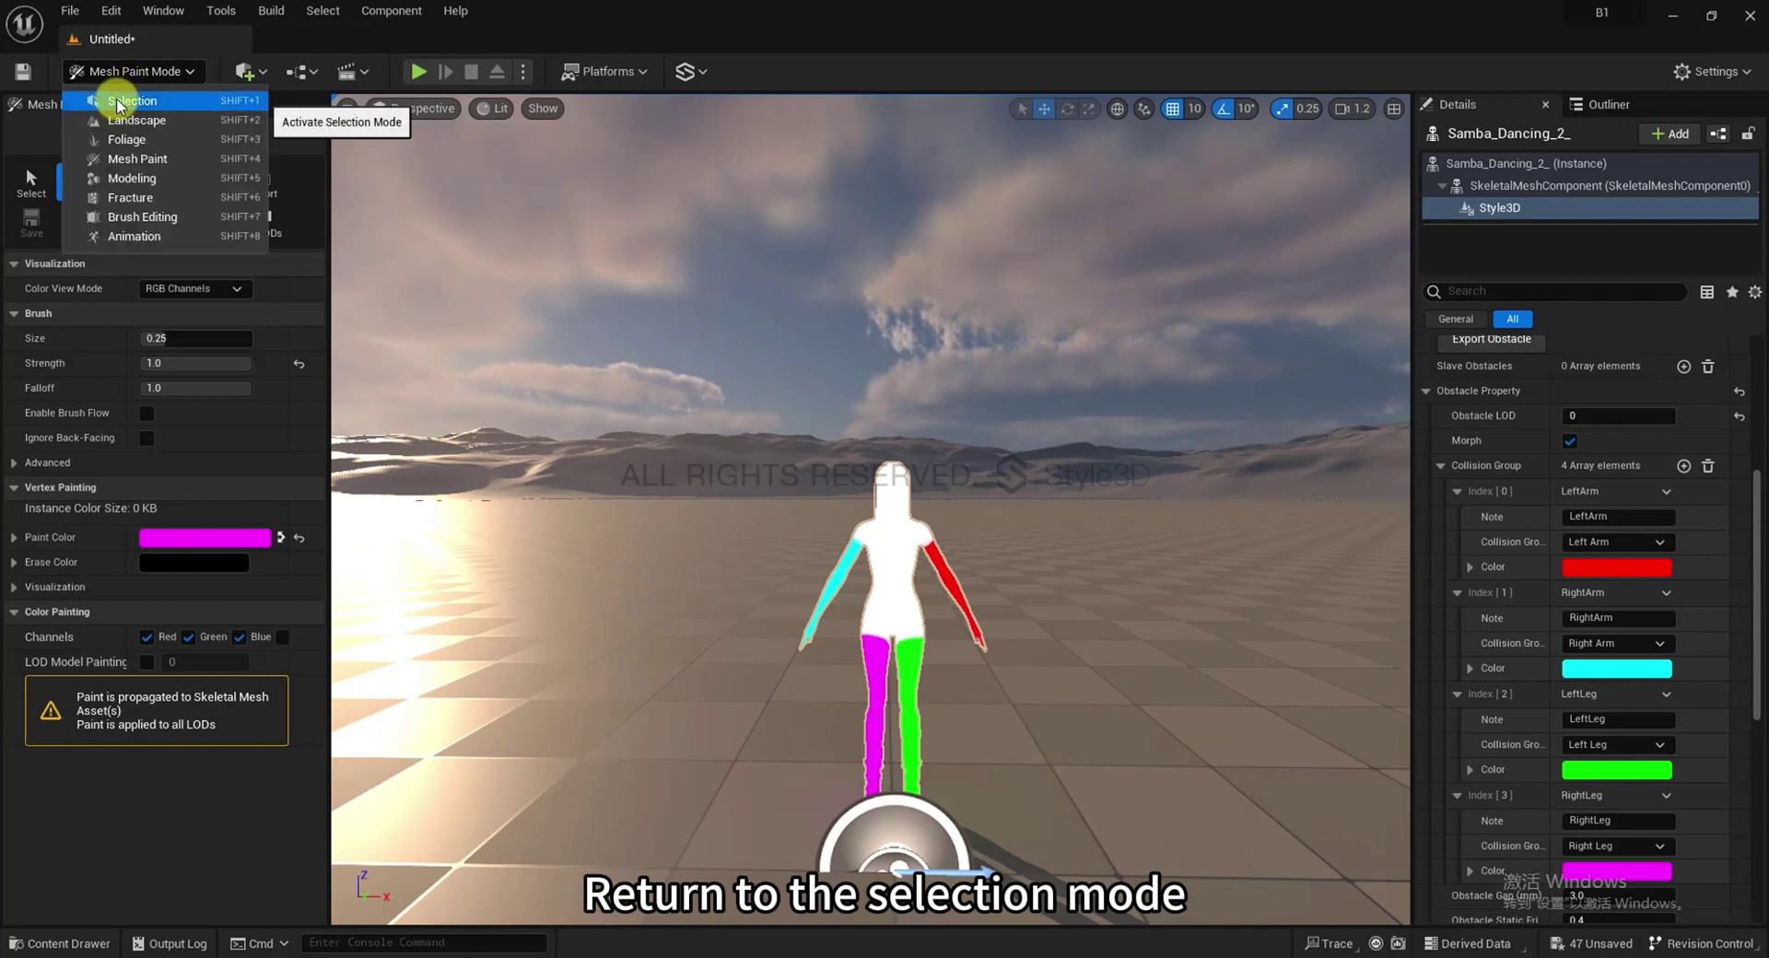
left_click(130, 101)
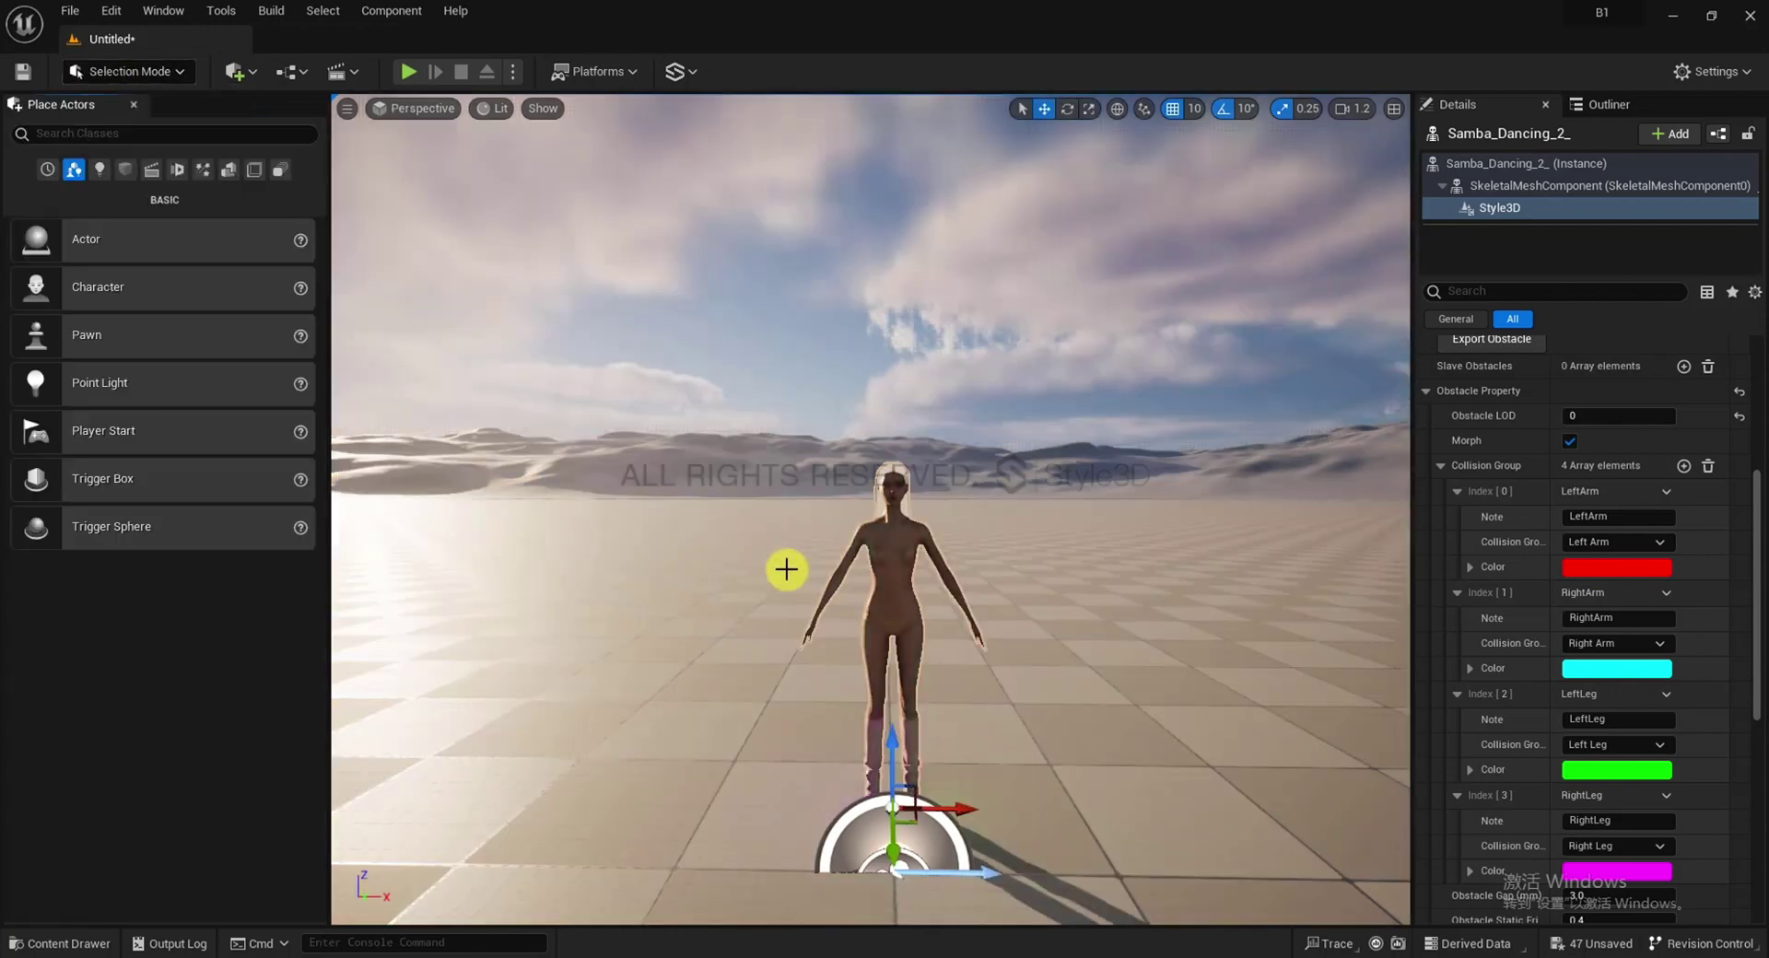
Assign custom asset 1 from the Content/1 folder as the Meta Data Asset of the avatar's Style3D component
left_click(876, 583)
left_click(74, 942)
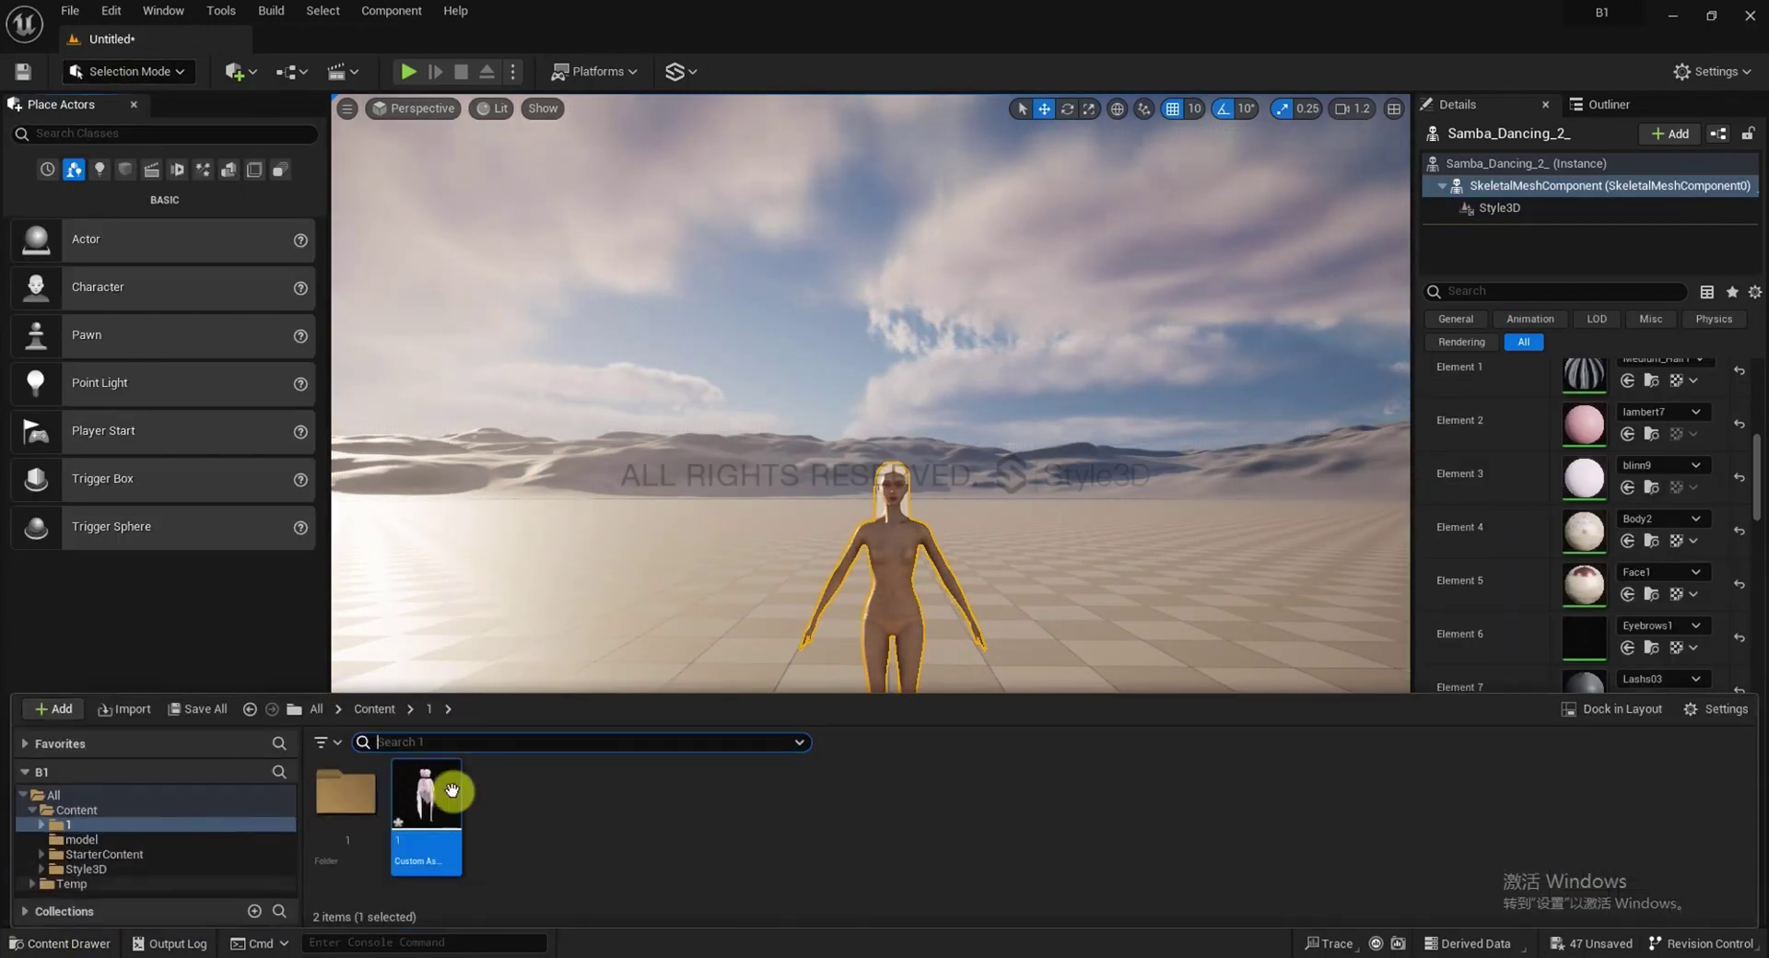
left_click(1502, 208)
left_click(1509, 320)
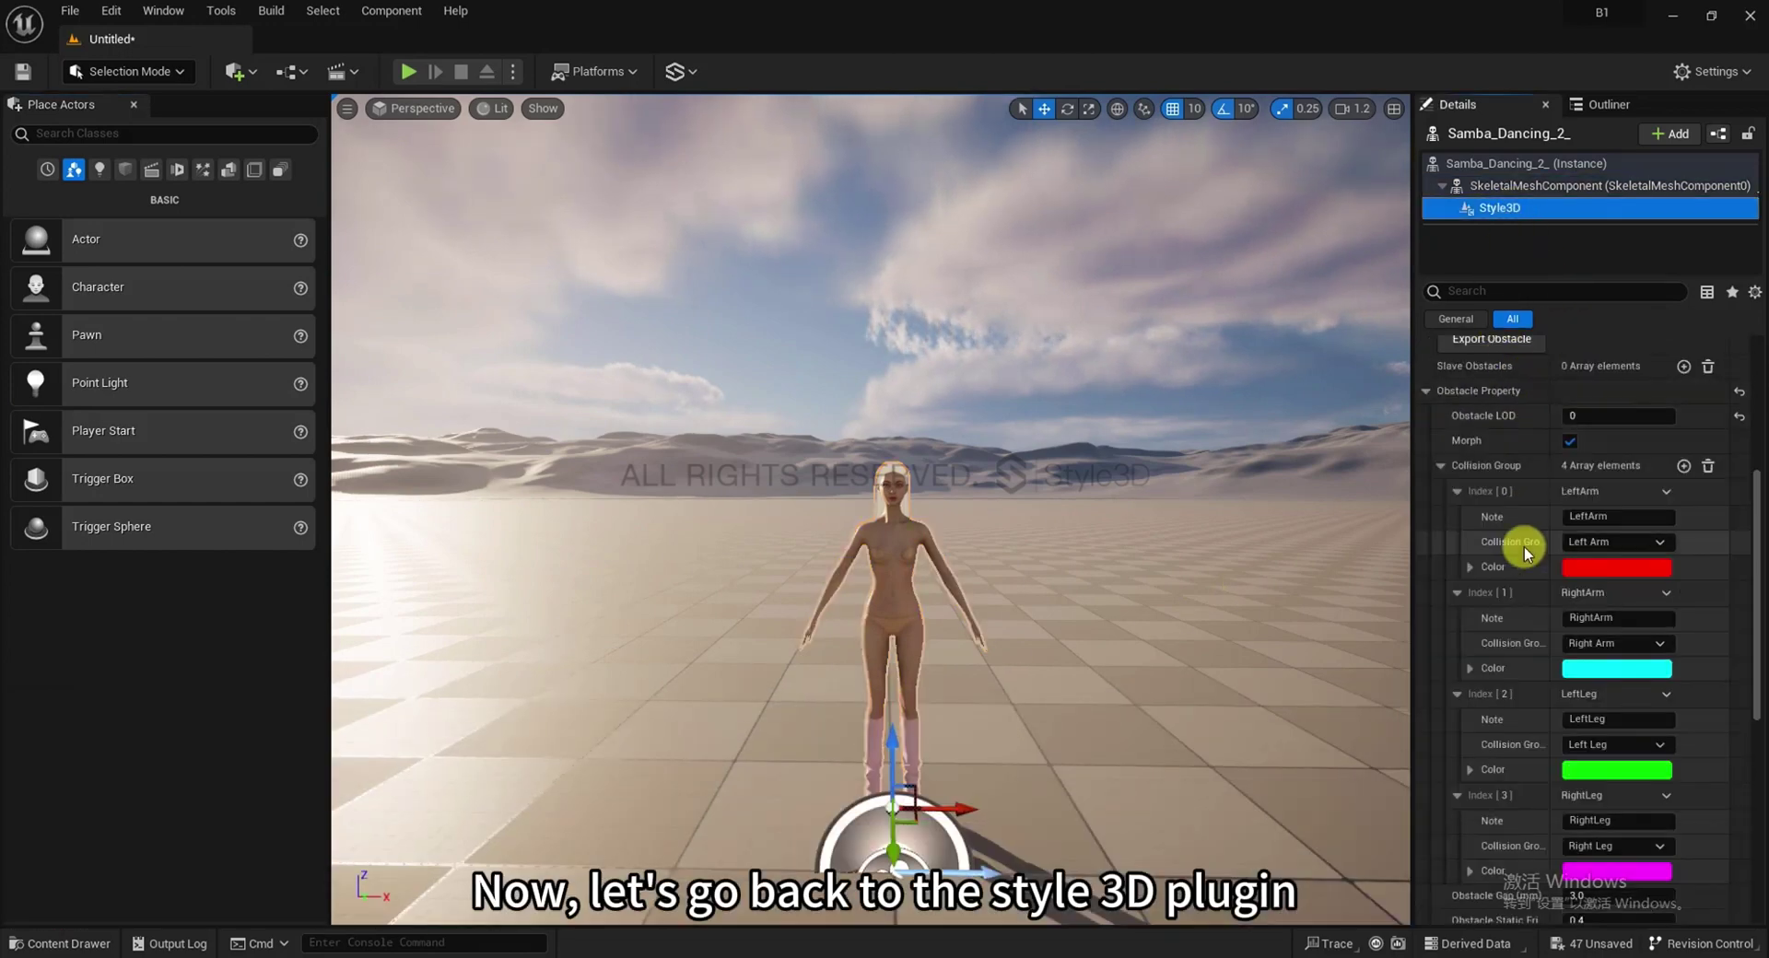
scroll(1497, 396, "up", 5)
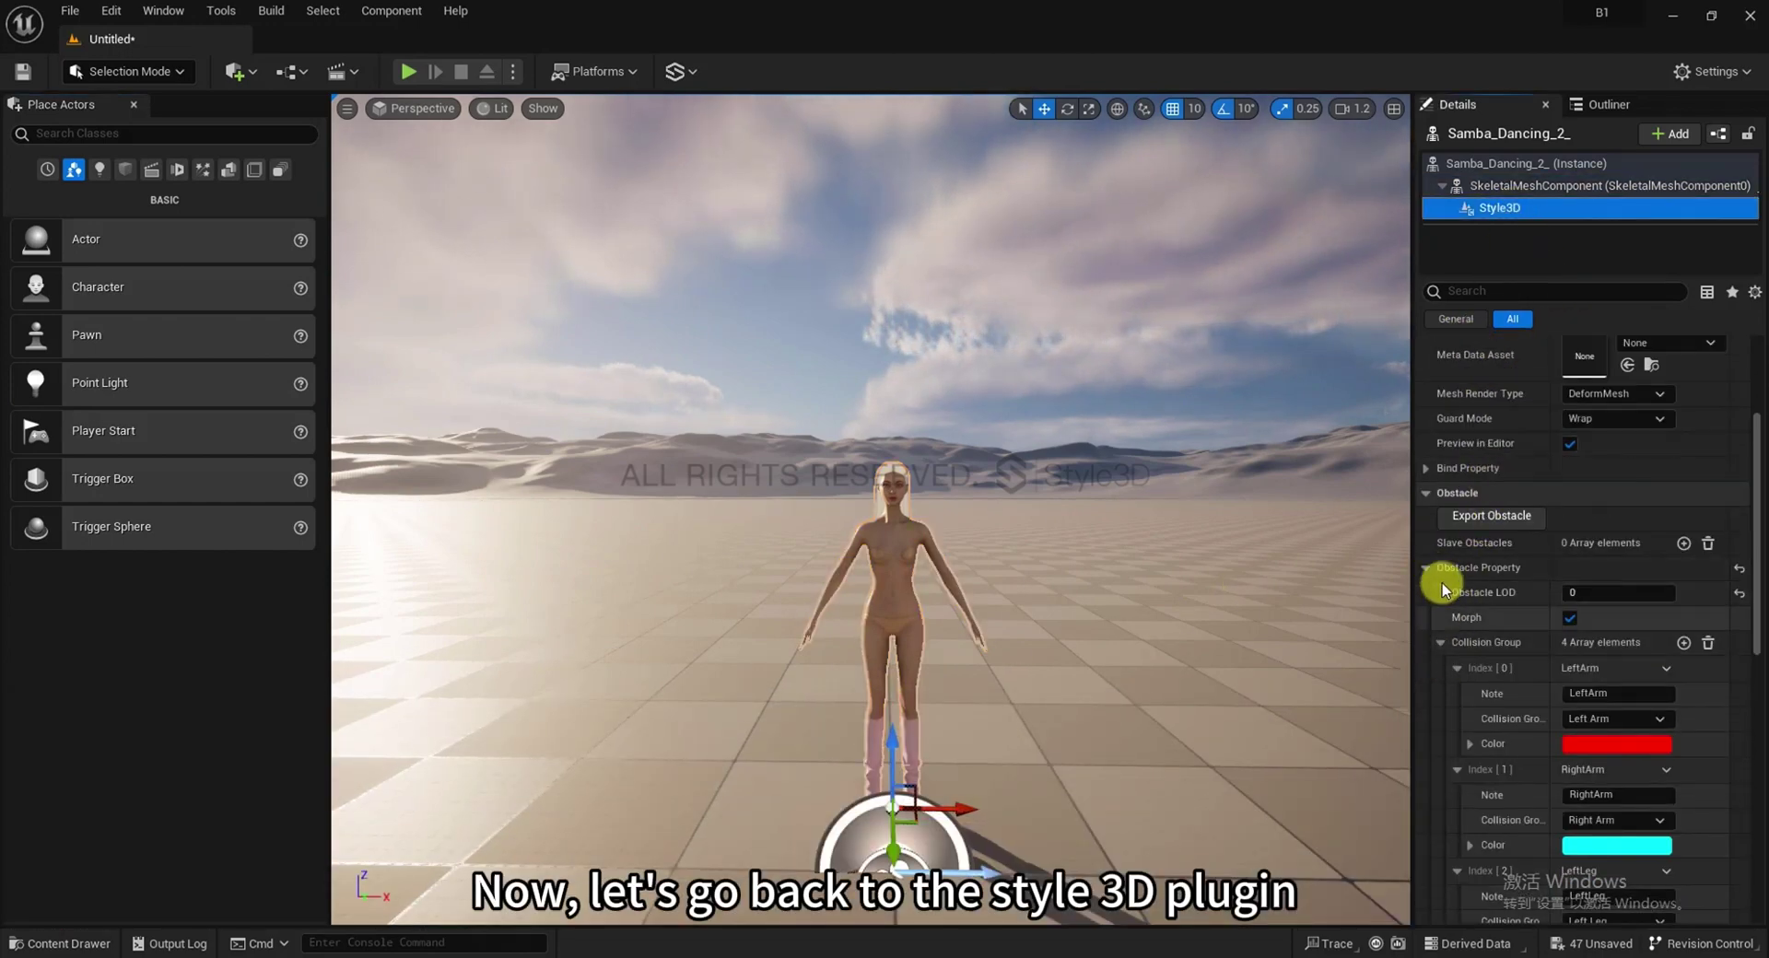
left_click(1429, 570)
scroll(1516, 565, "up", 3)
scroll(1516, 560, "up", 1)
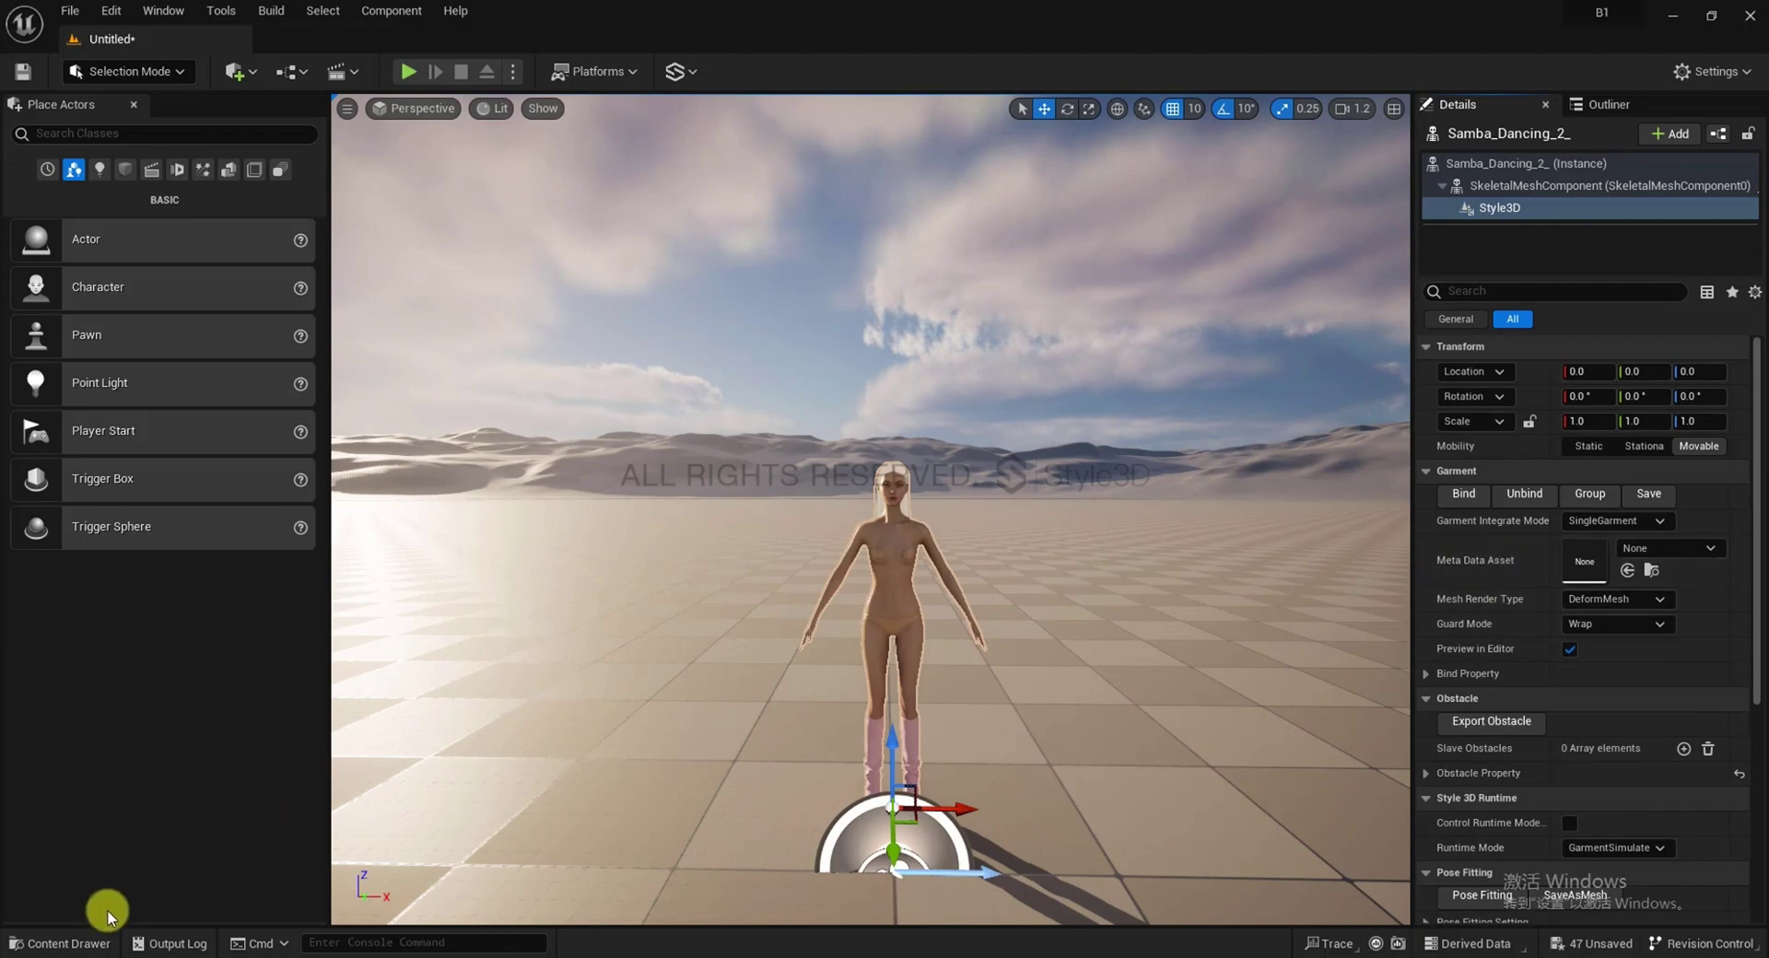
left_click(37, 944)
left_click_drag(417, 786, 1577, 562)
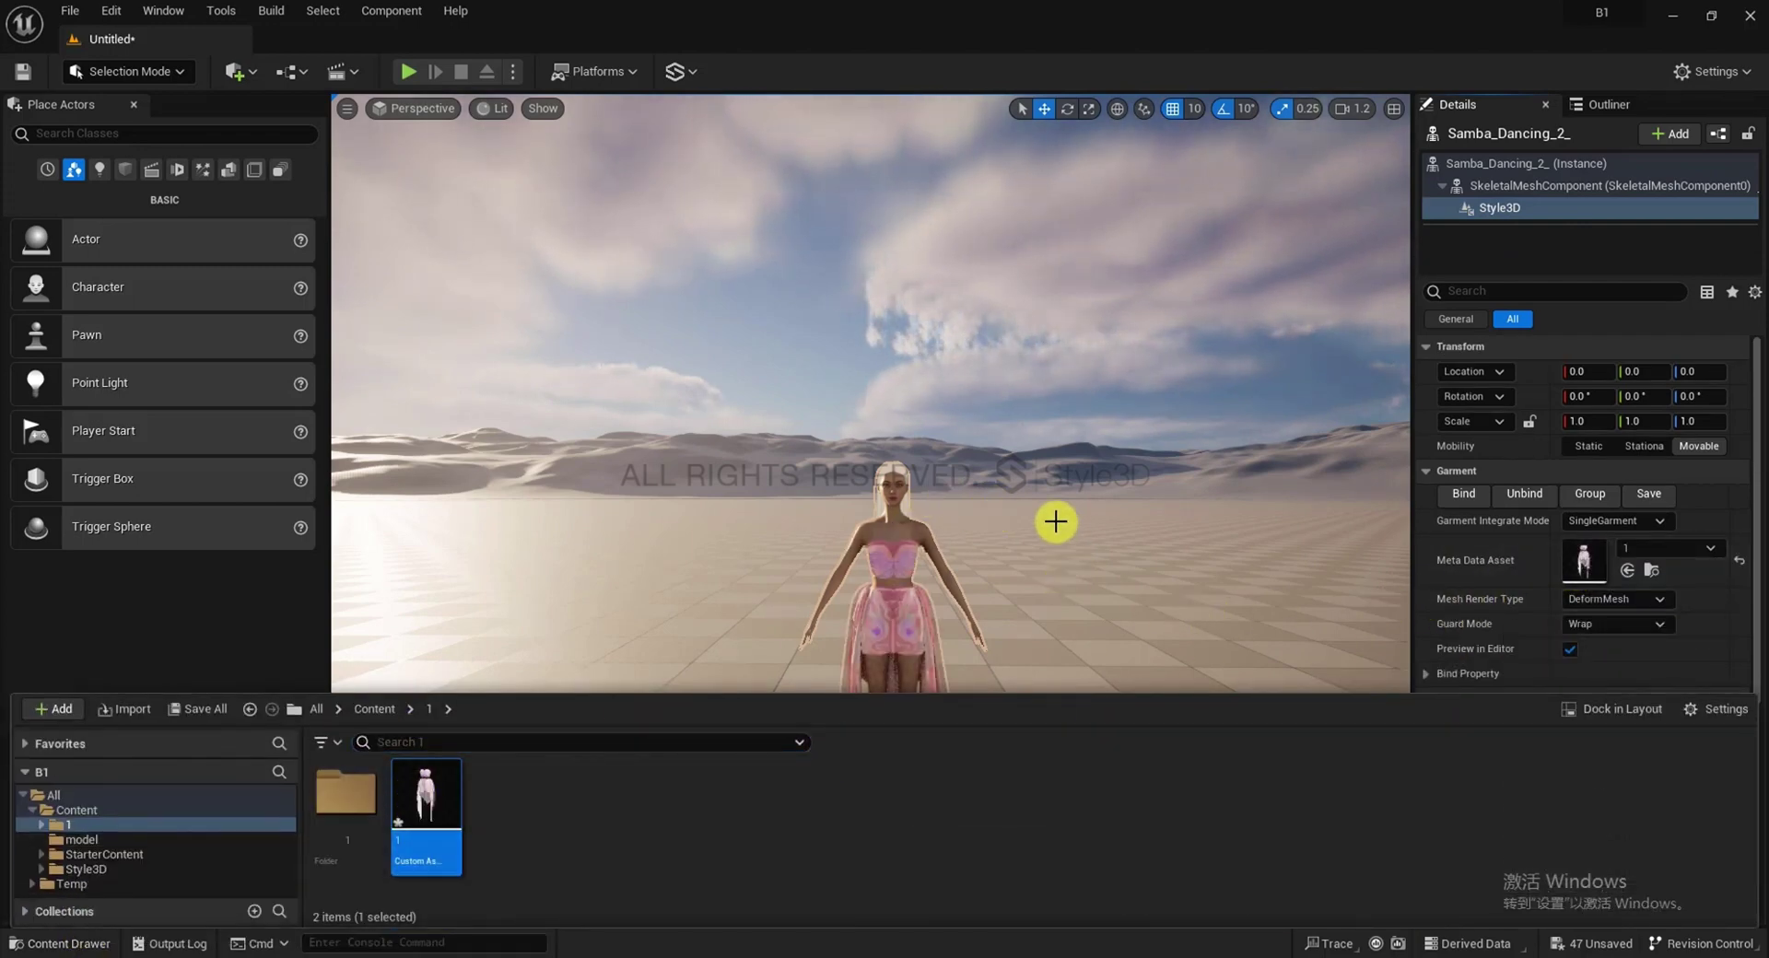
Bind and group the garment on the avatar, and save the garment data
left_click_drag(1058, 522, 1082, 477)
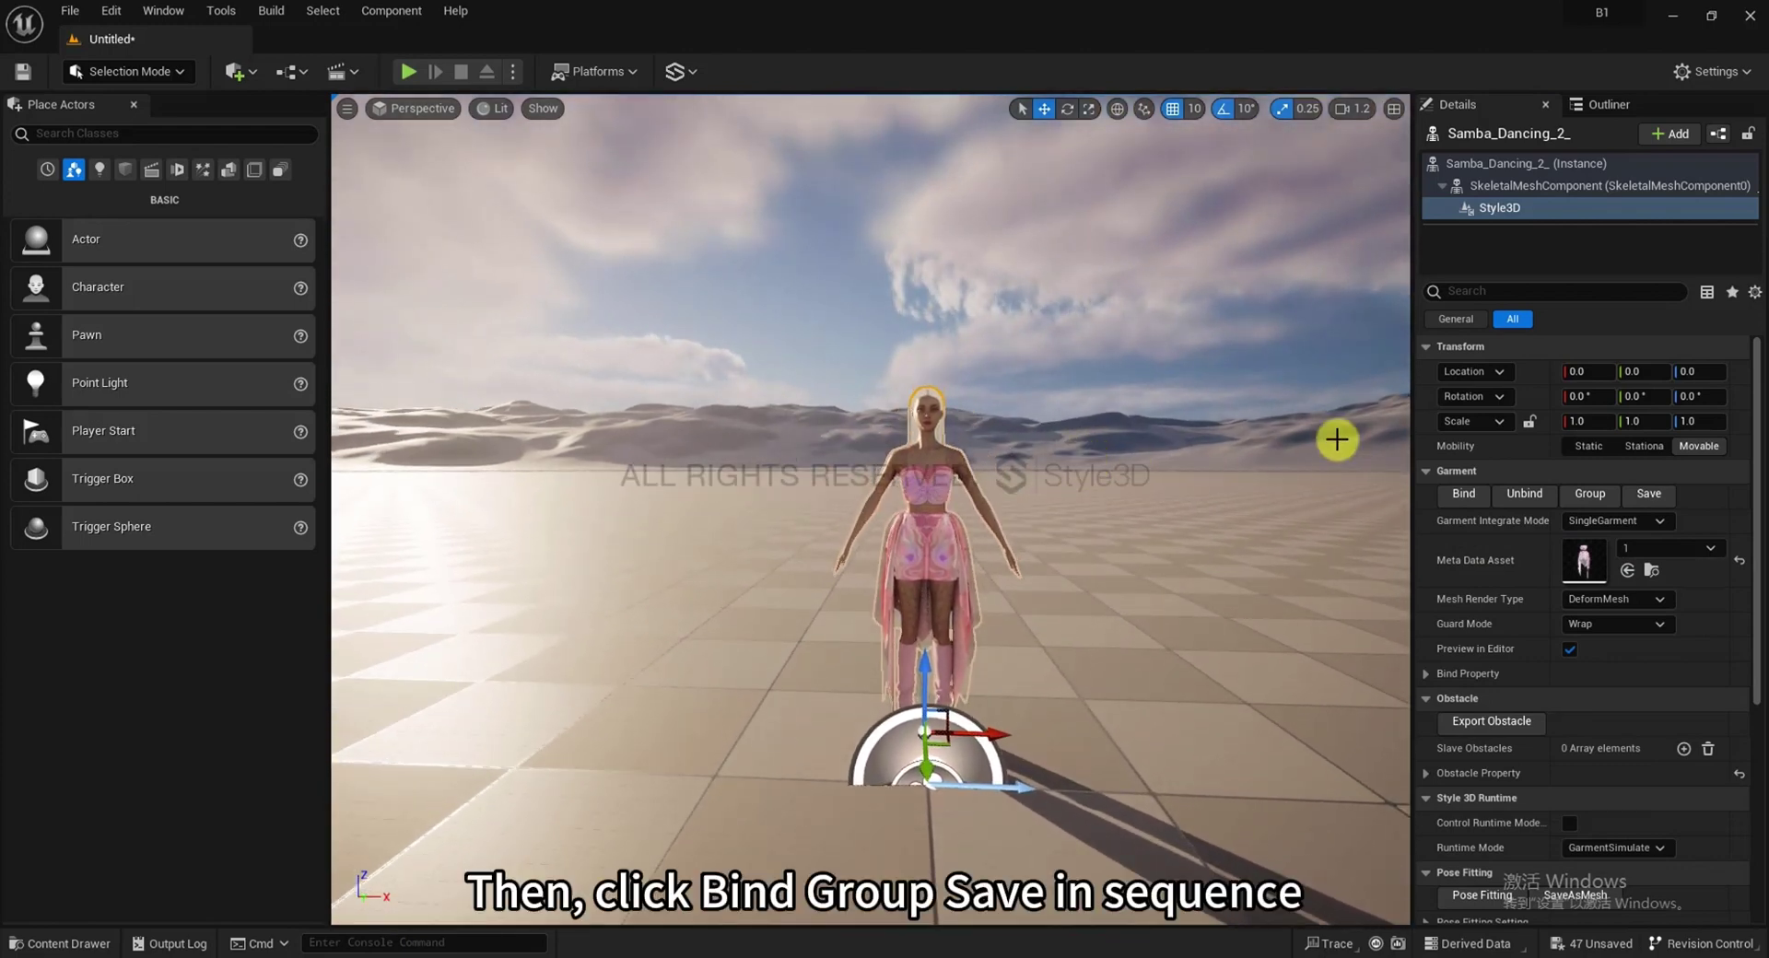
left_click(1649, 494)
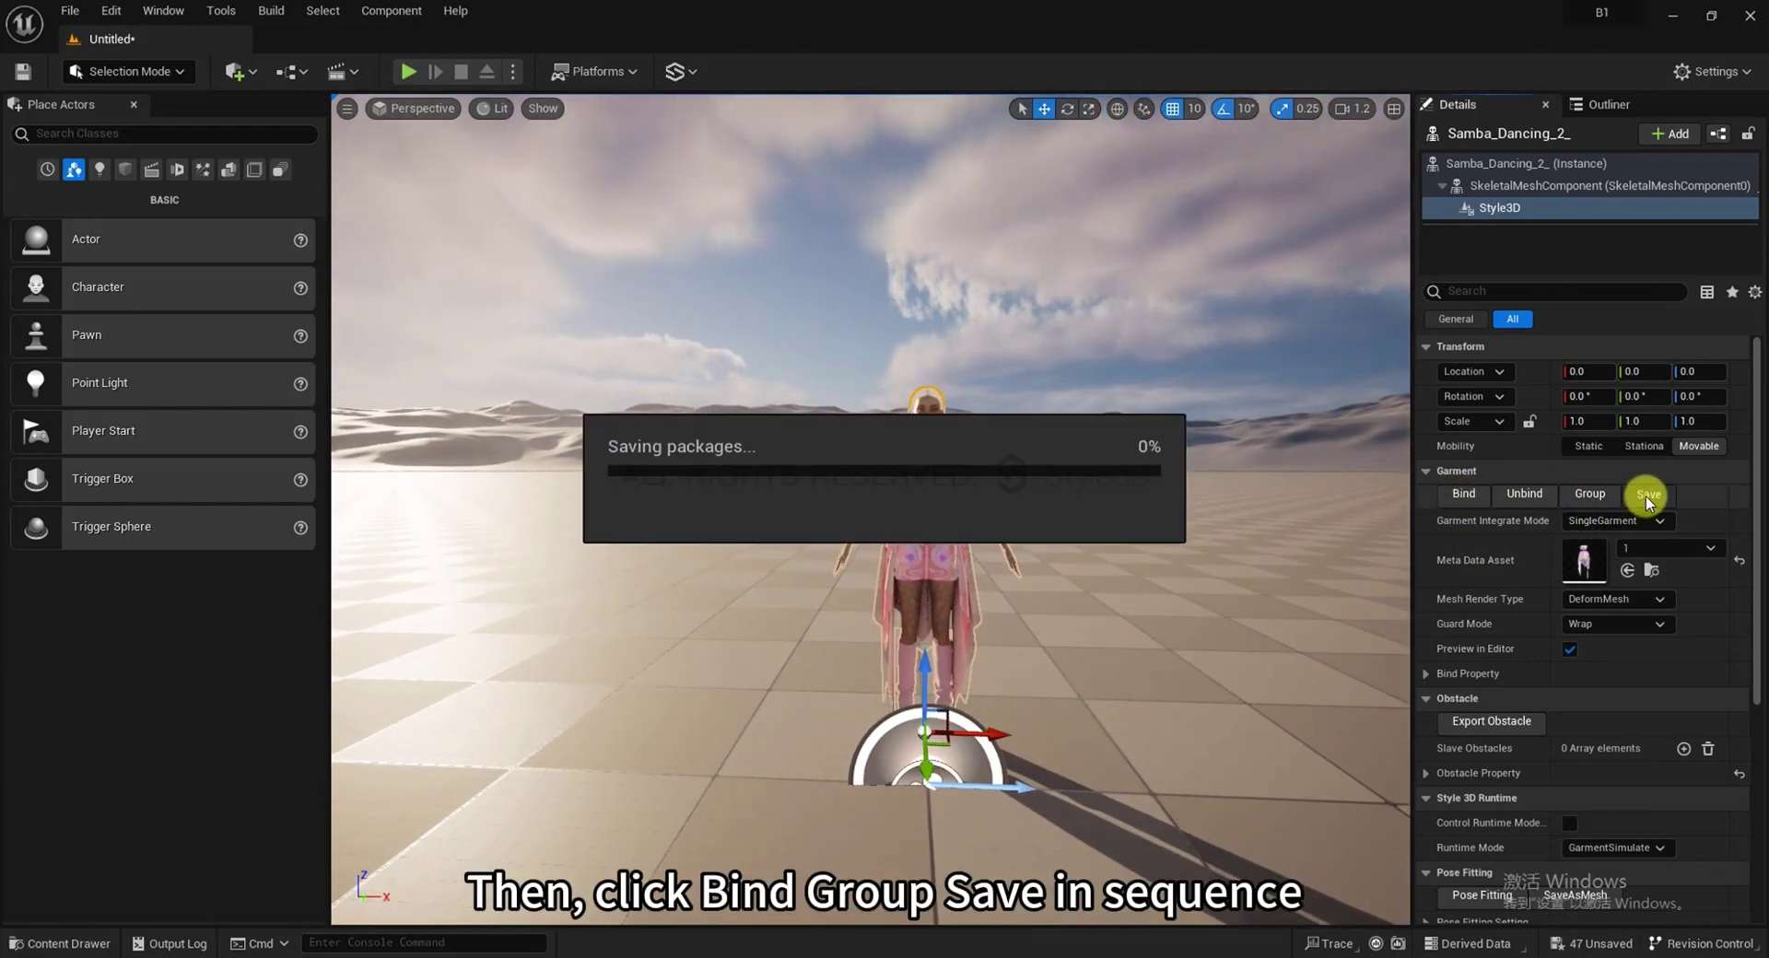
Set the Animation Mode of the avatar's SkeletalMeshComponent to Use Animation Asset
left_click(1474, 185)
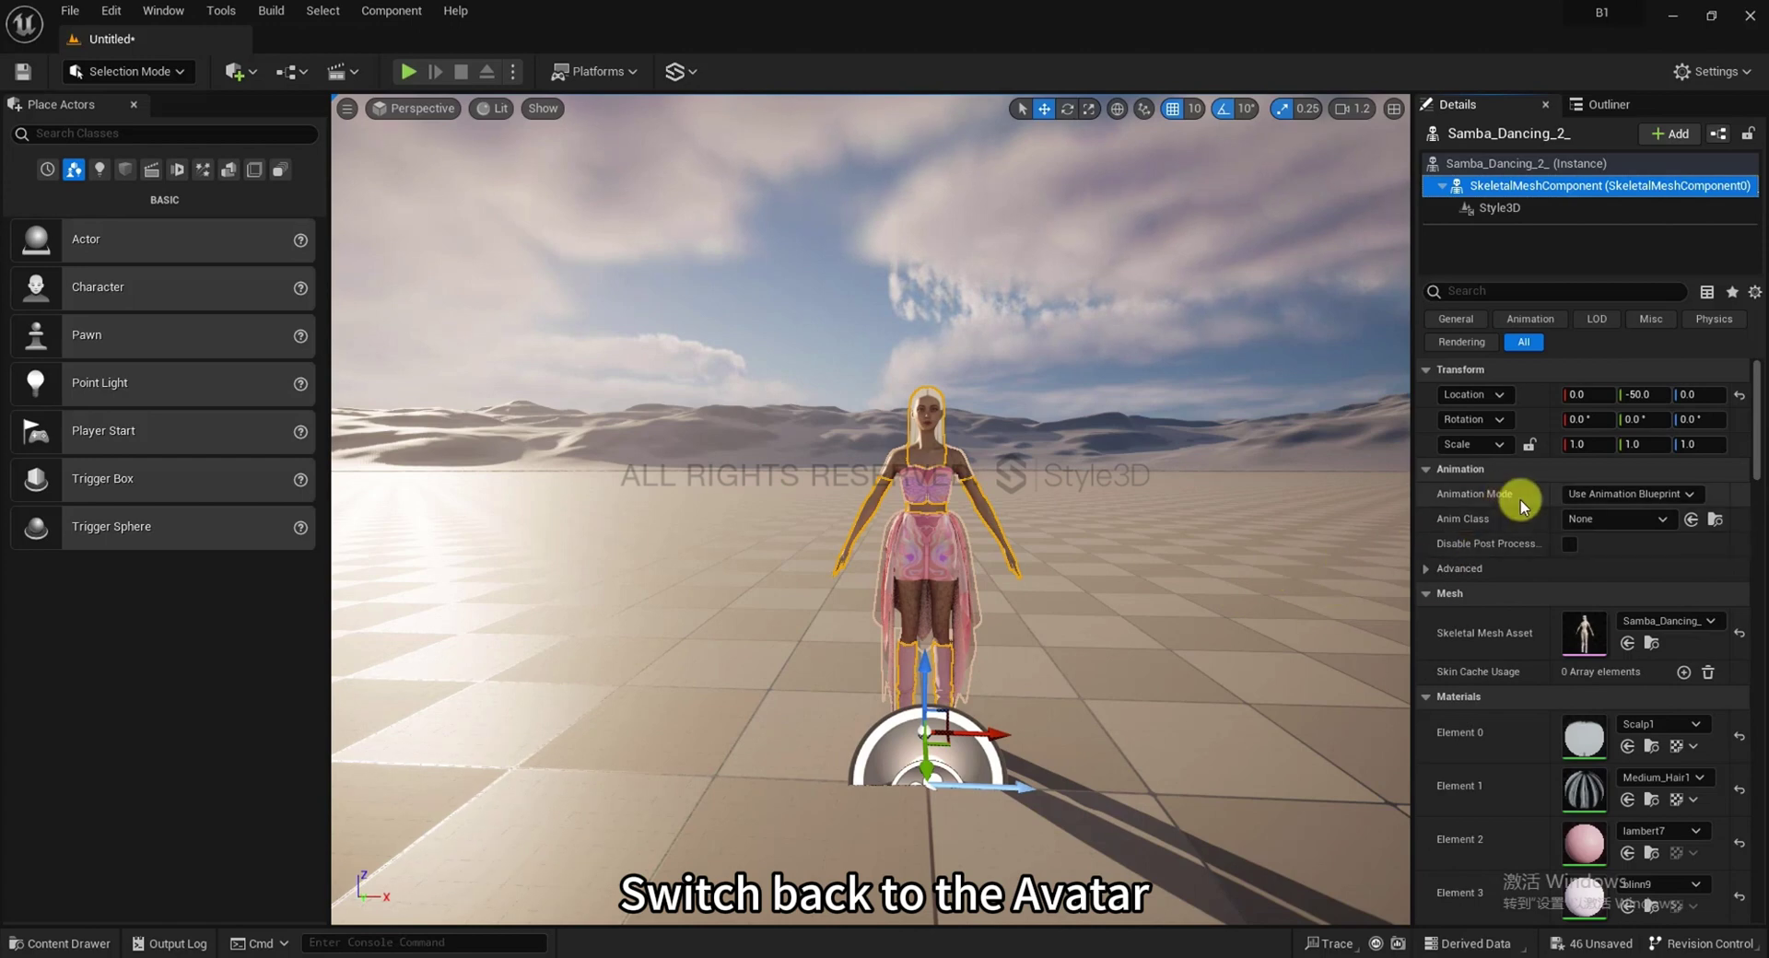
left_click(1583, 496)
left_click(1585, 530)
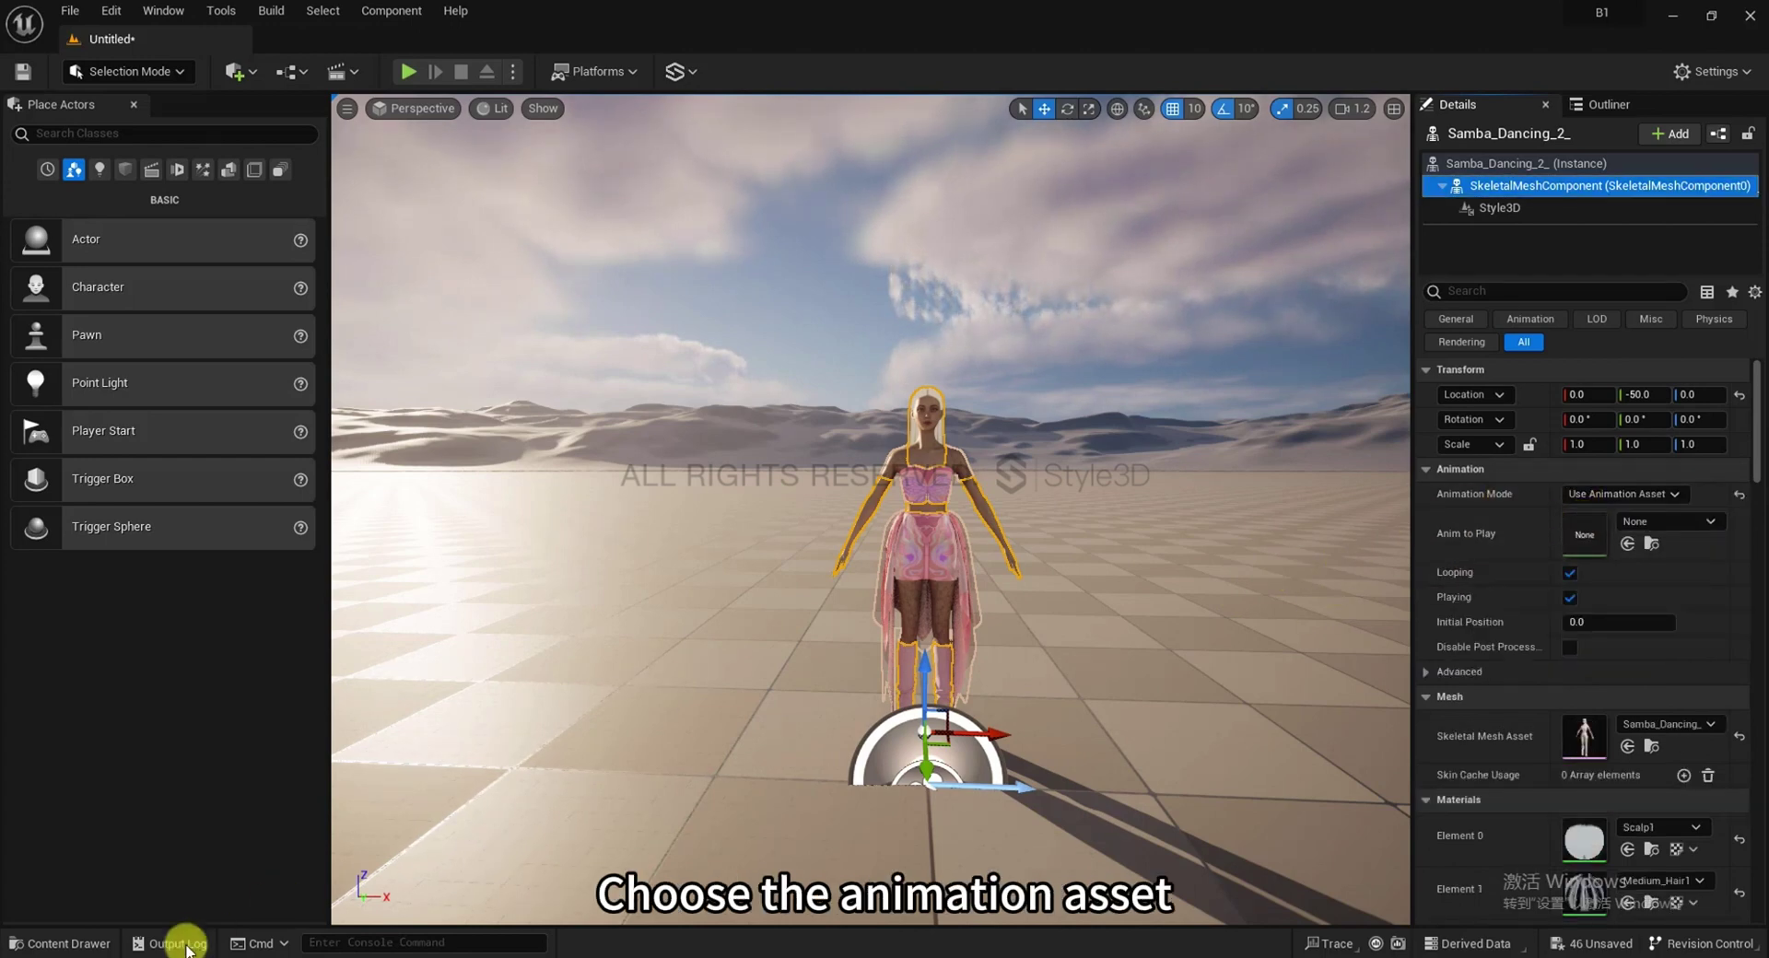
Assign the Samba_Dancing_2 animation sequence from the model folder as the avatar's Anim to Play
left_click(65, 944)
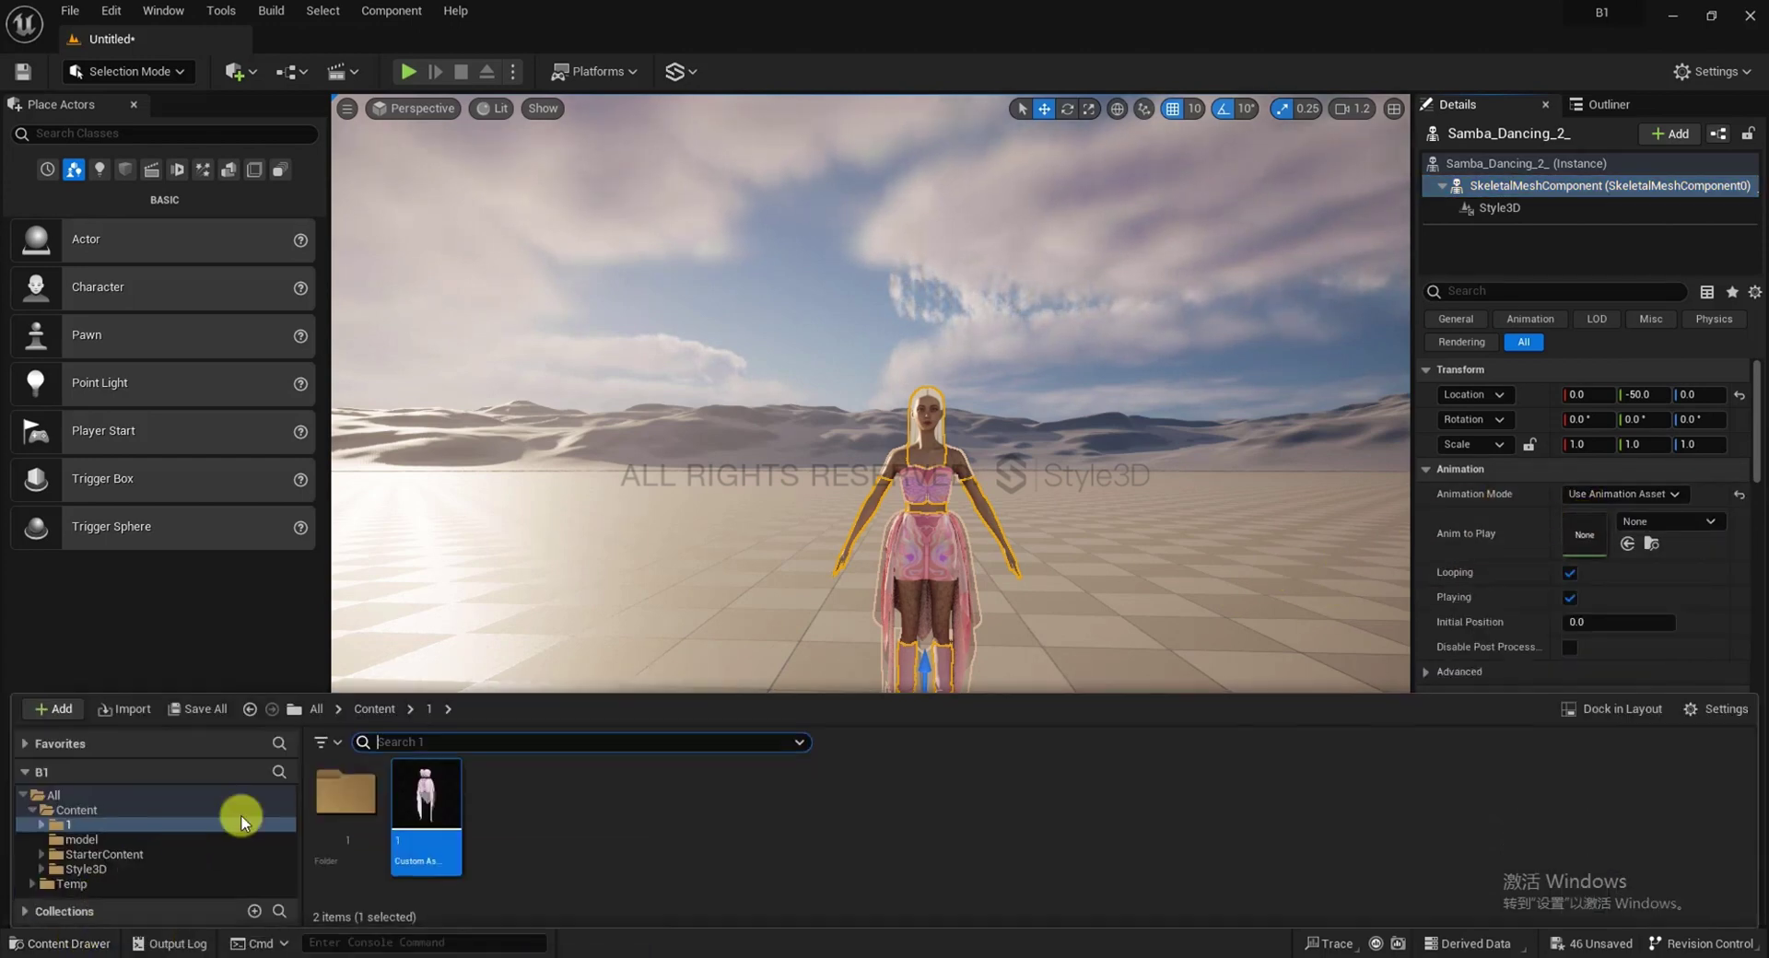
left_click(368, 709)
double_click(426, 792)
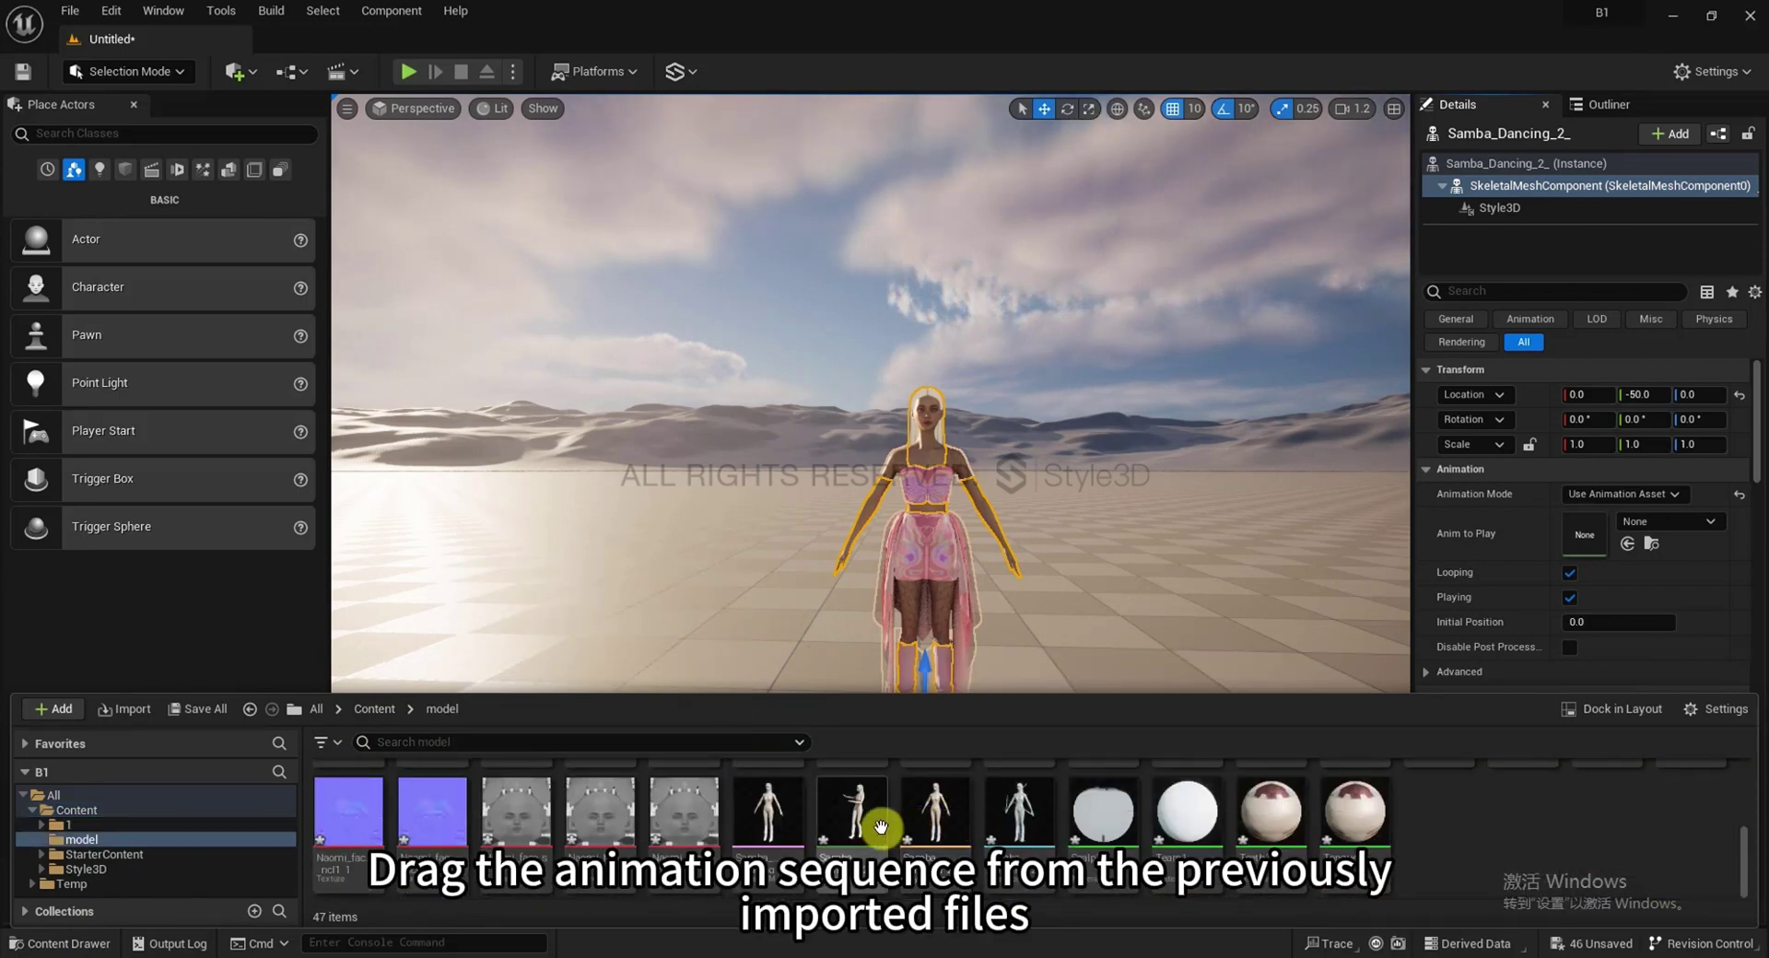
left_click_drag(857, 811, 1576, 525)
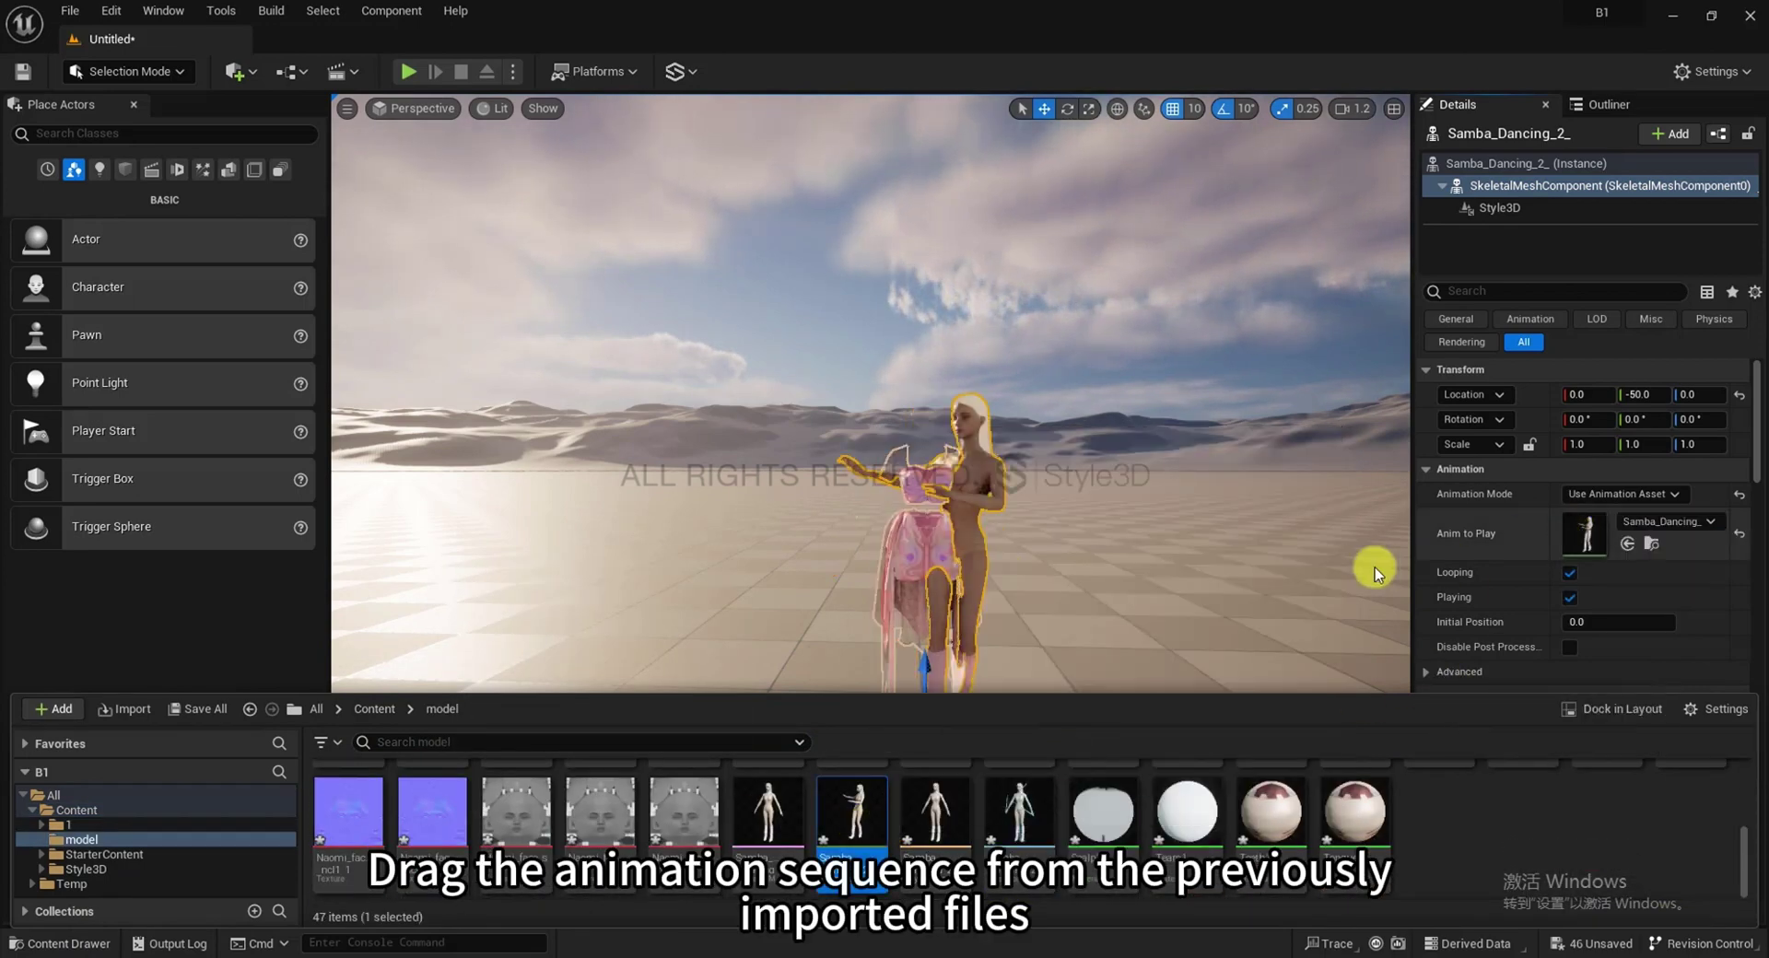
Toggle Preview in Editor off and on for the avatar's Style3D component to refit the detached clothing
left_click(1198, 558)
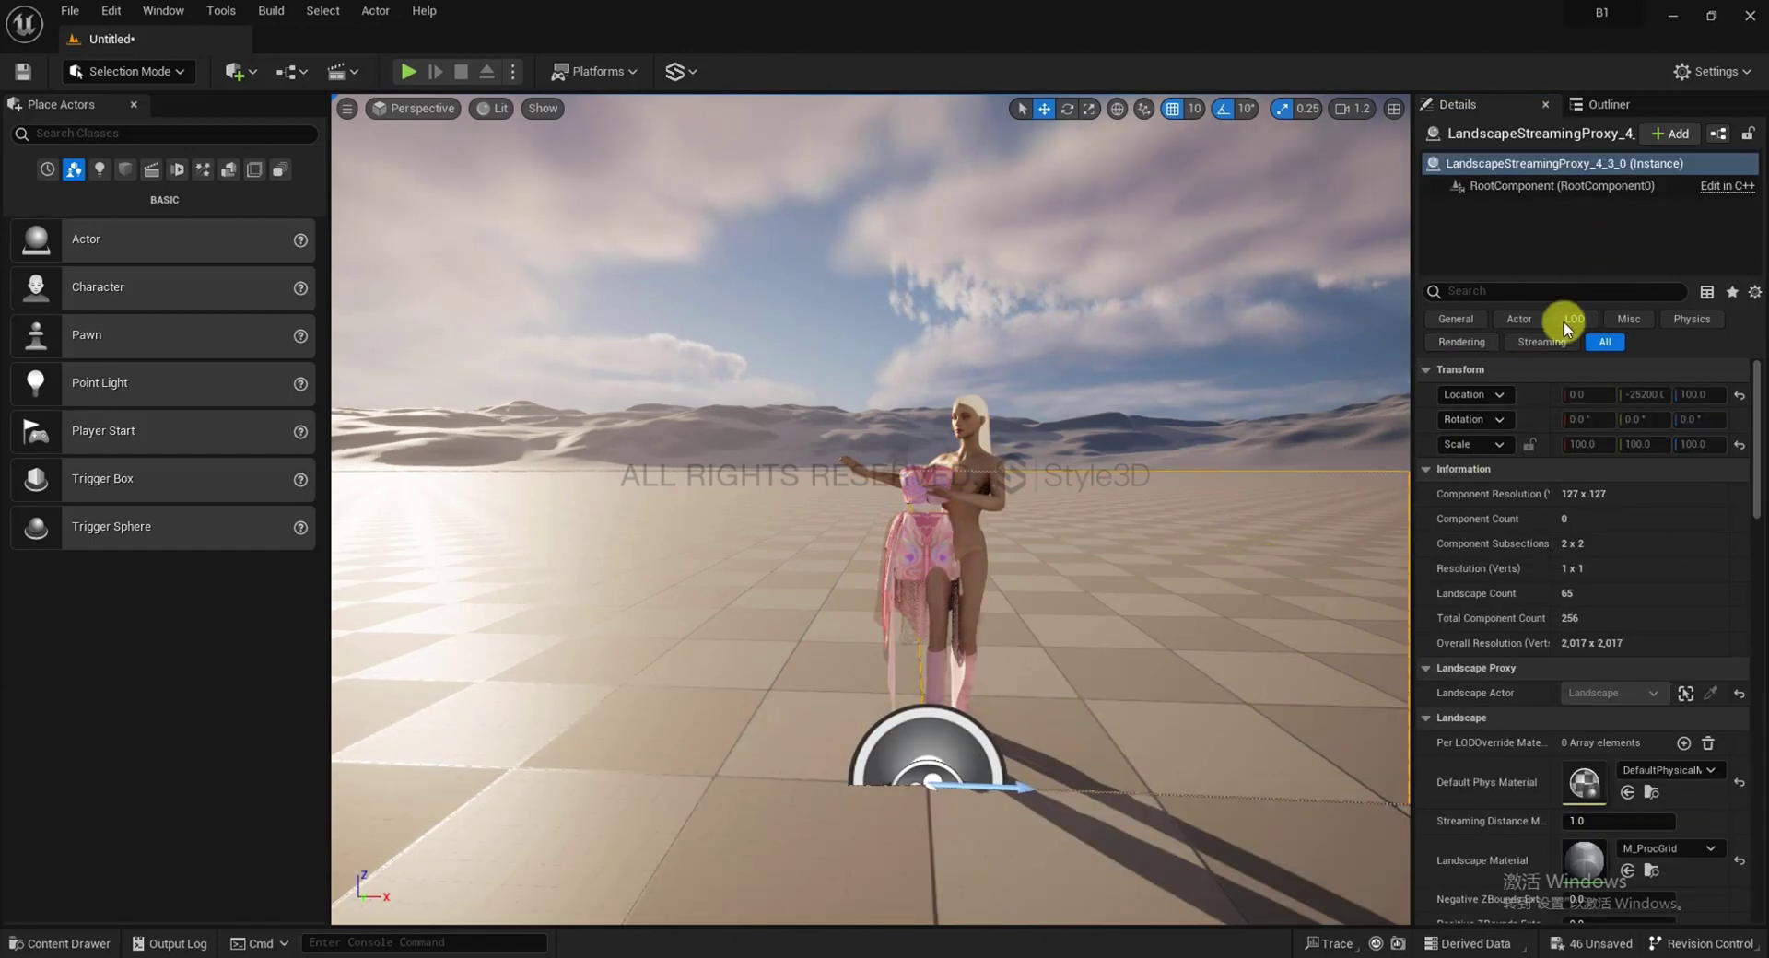
left_click(963, 449)
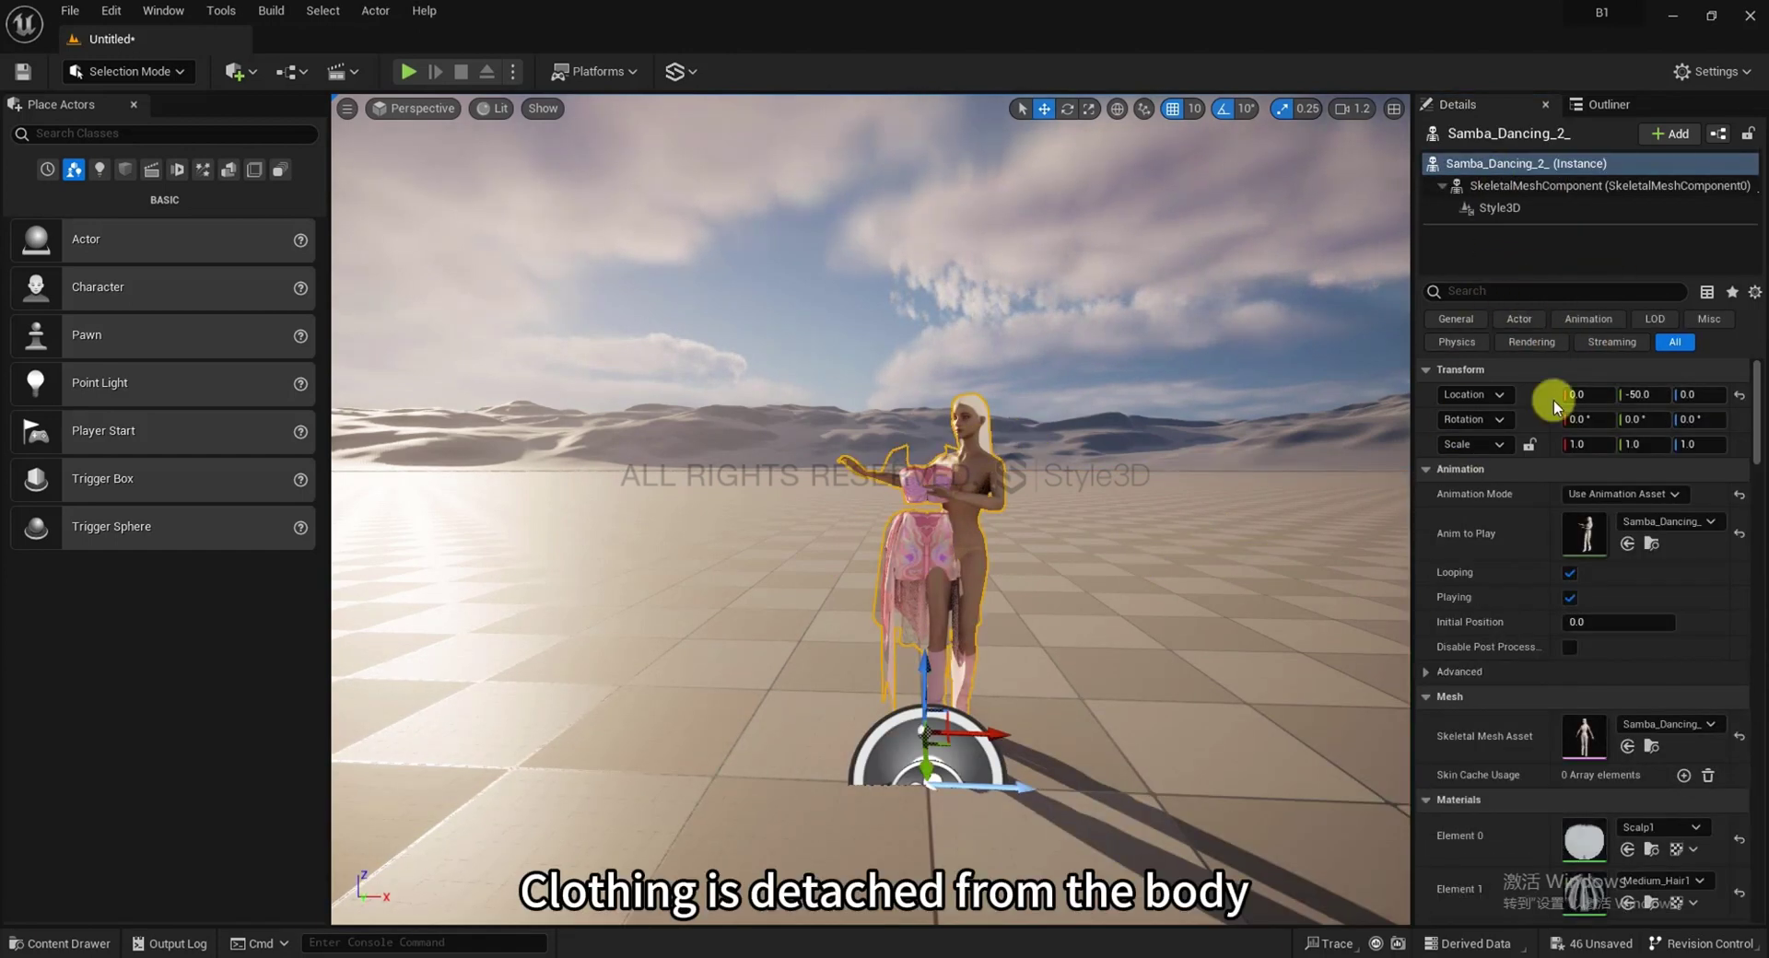
left_click(1550, 210)
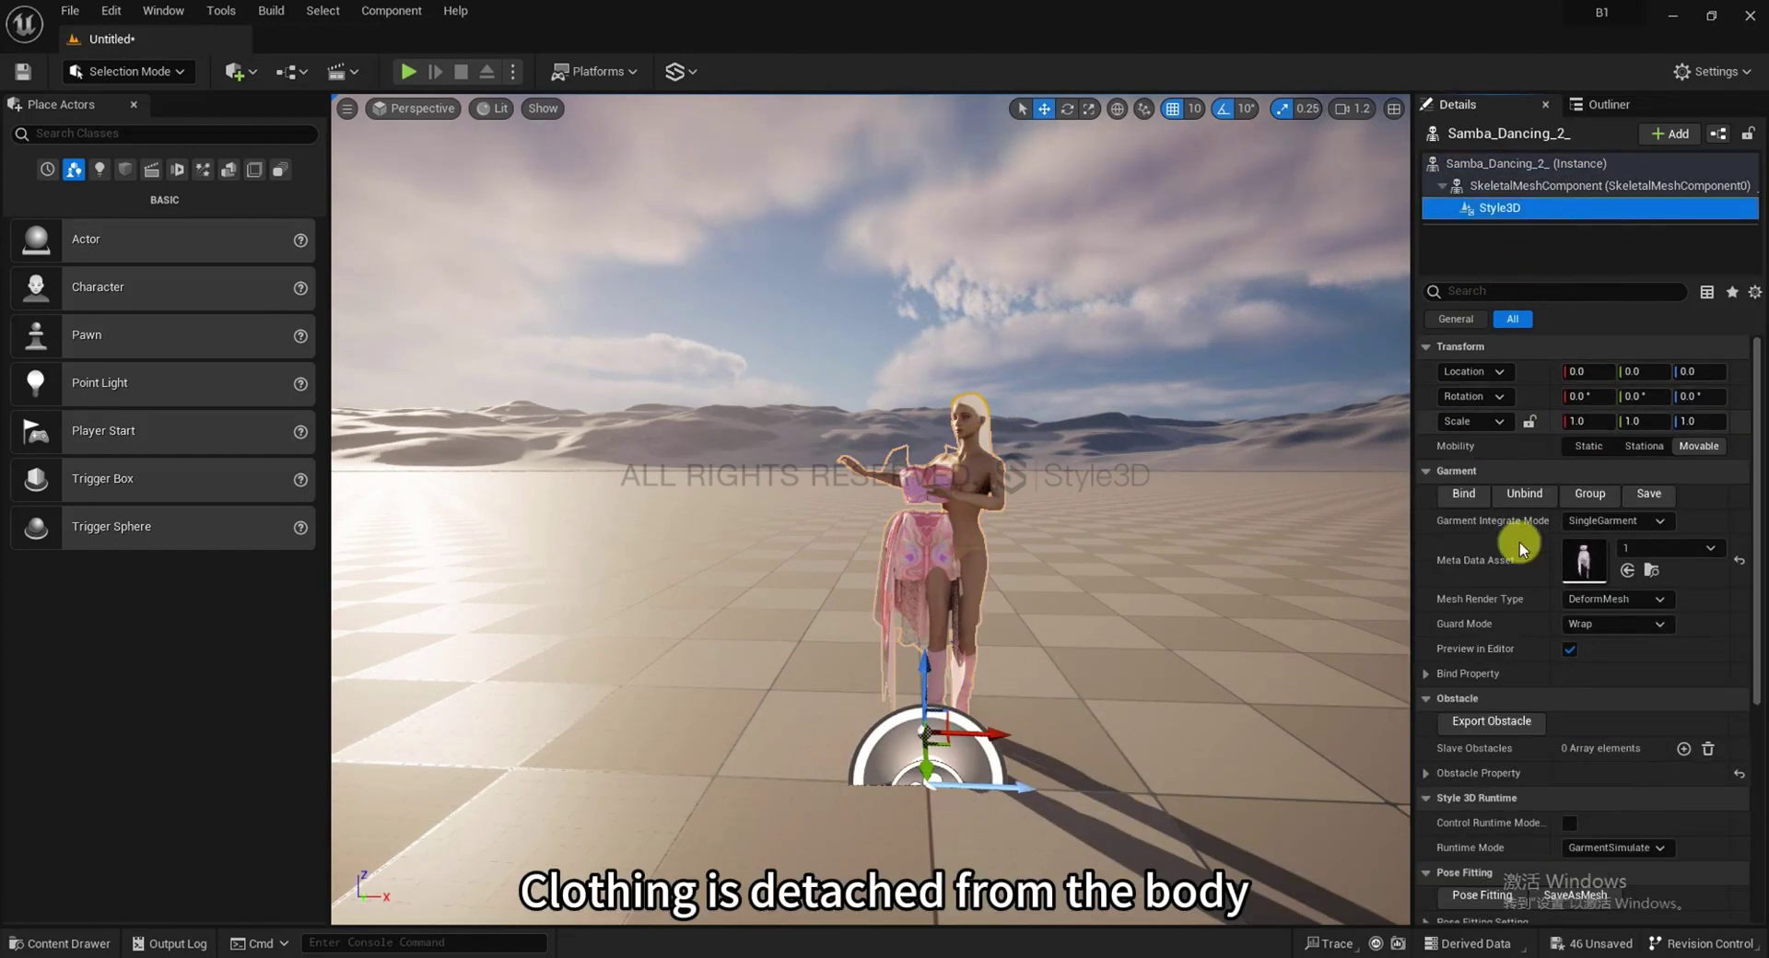
left_click(1569, 650)
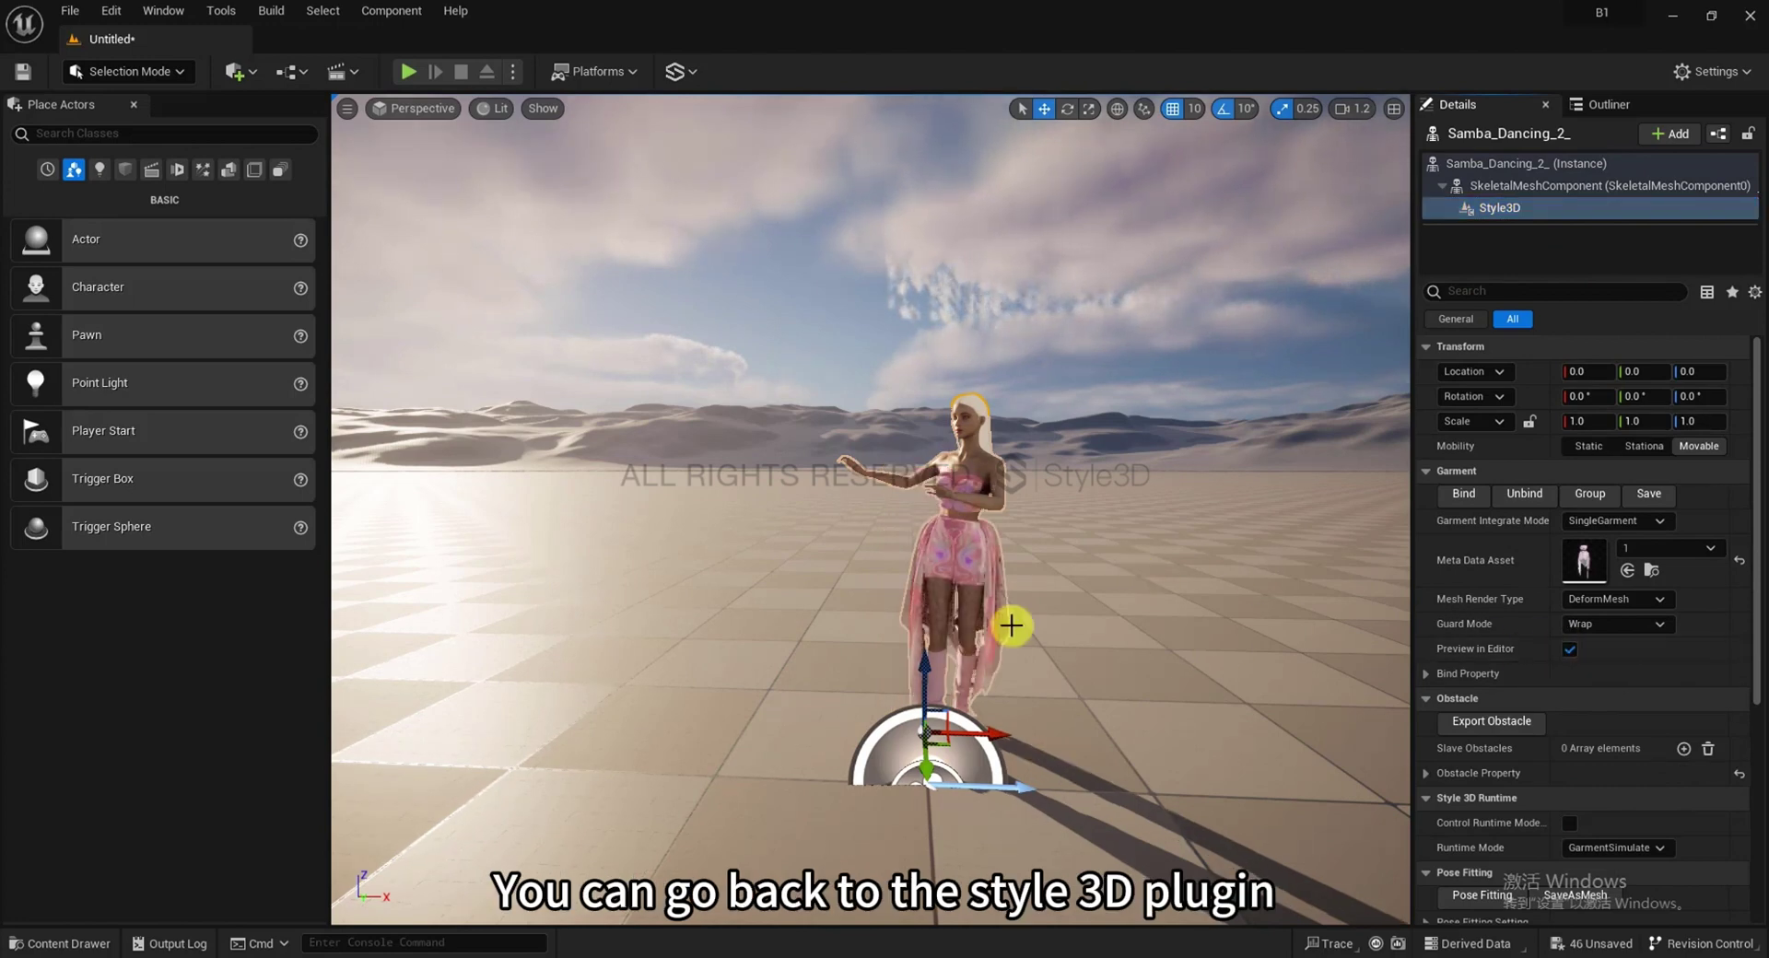
Turn on Enable Pose Fitting in the Style3D component's Pose Fitting Setting
scroll(1556, 700, "down", 3)
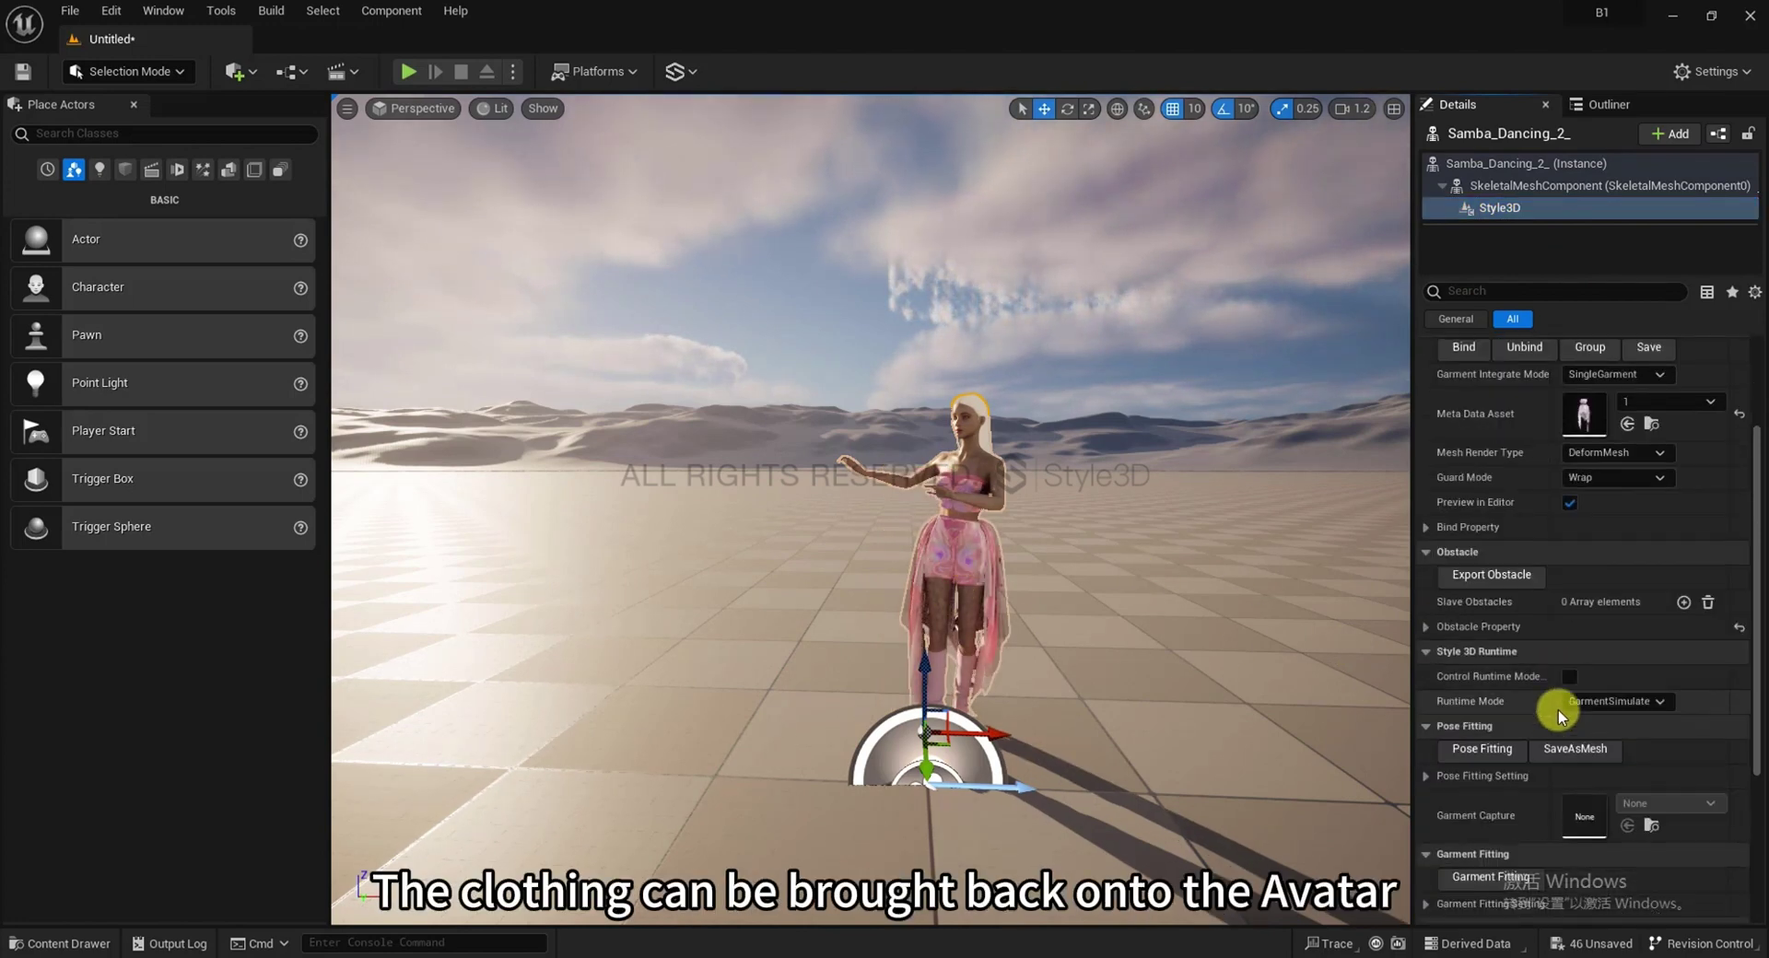
scroll(1568, 579, "down", 3)
scroll(1579, 620, "up", 1)
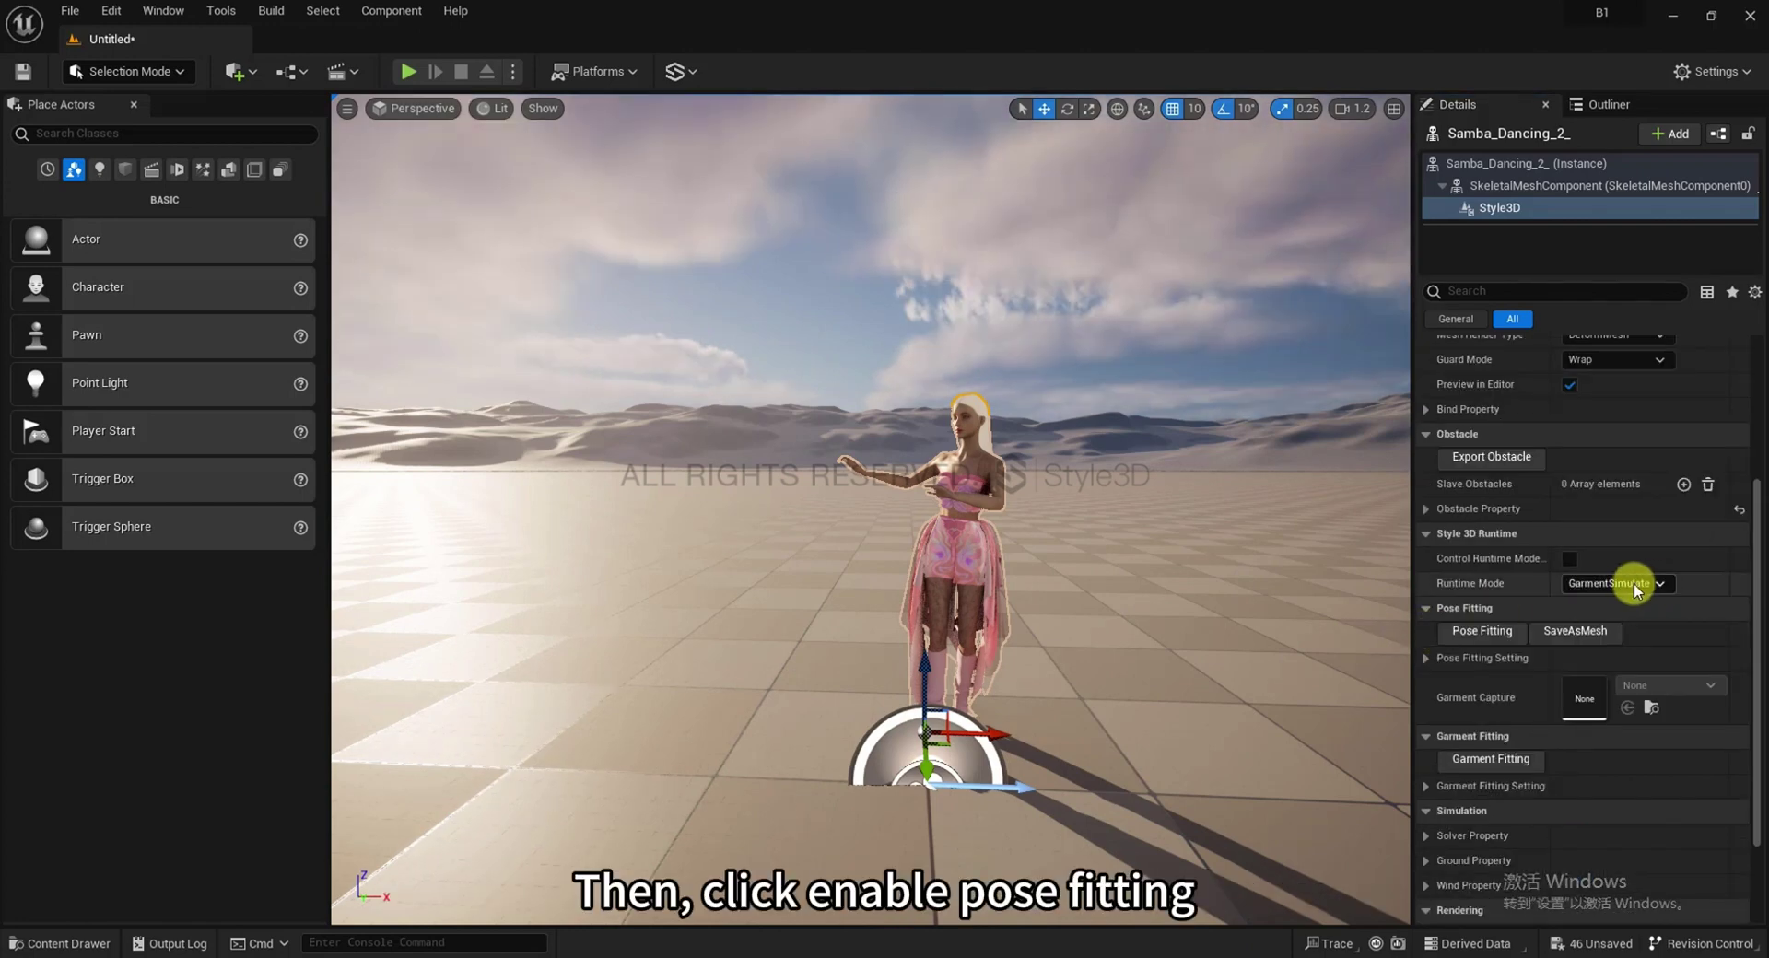
left_click(1428, 658)
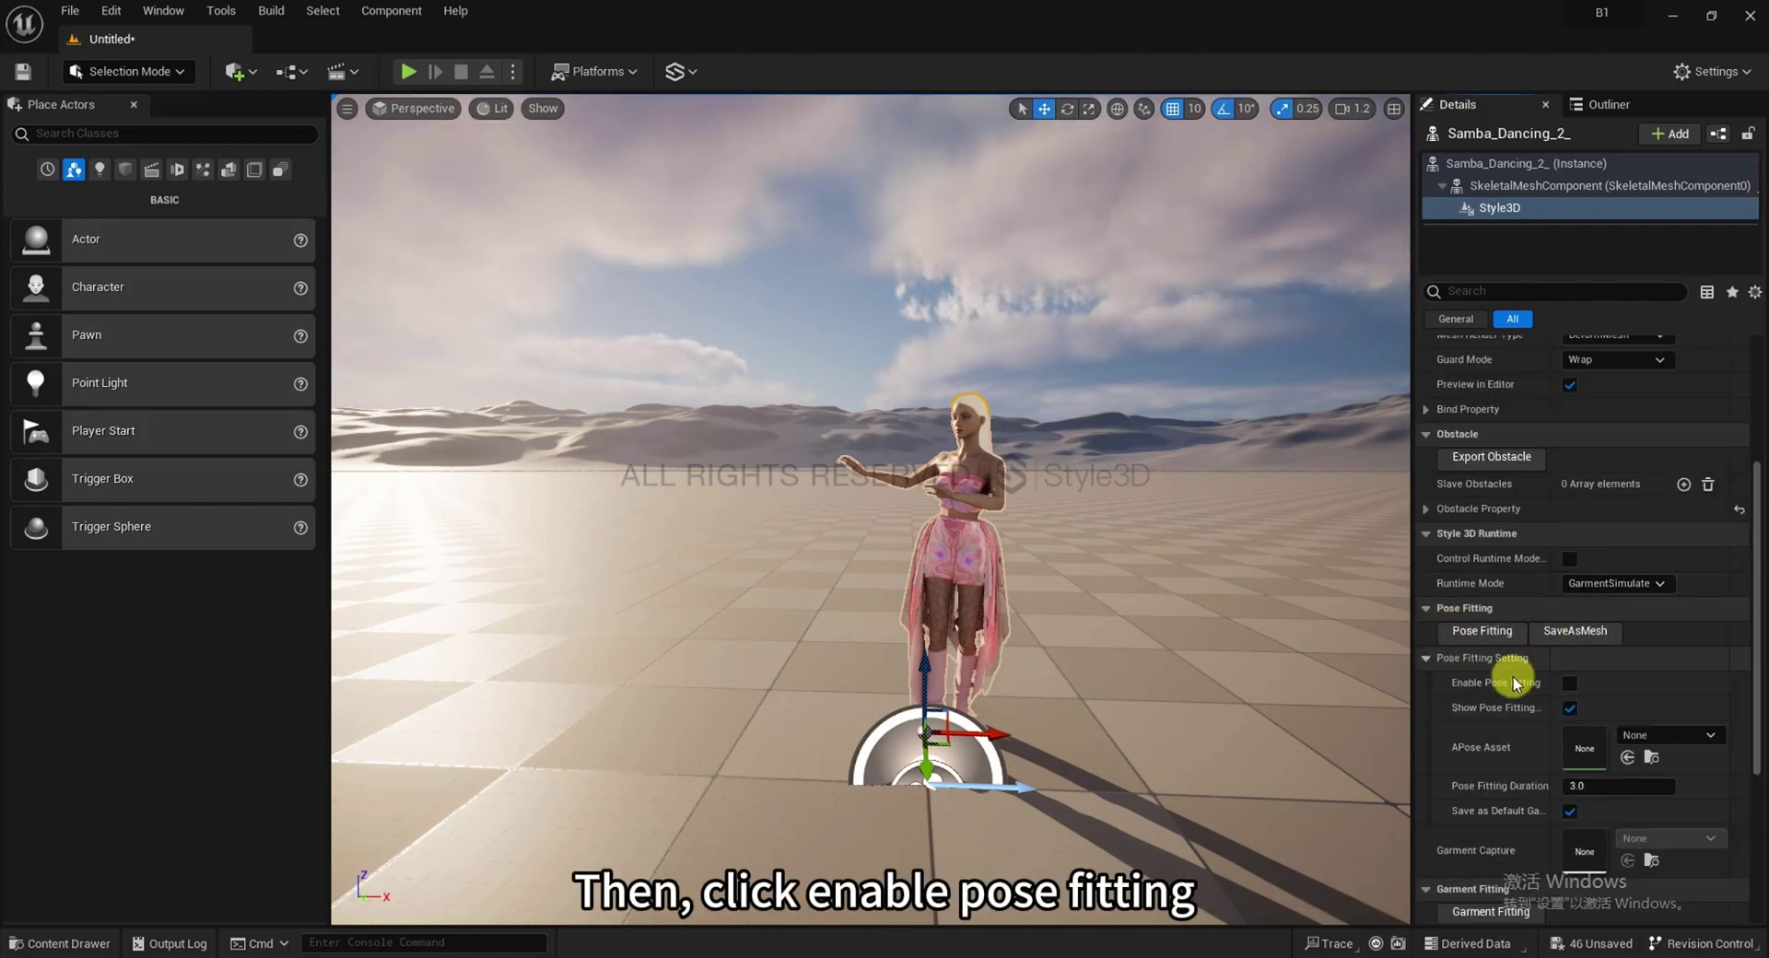
left_click(1569, 683)
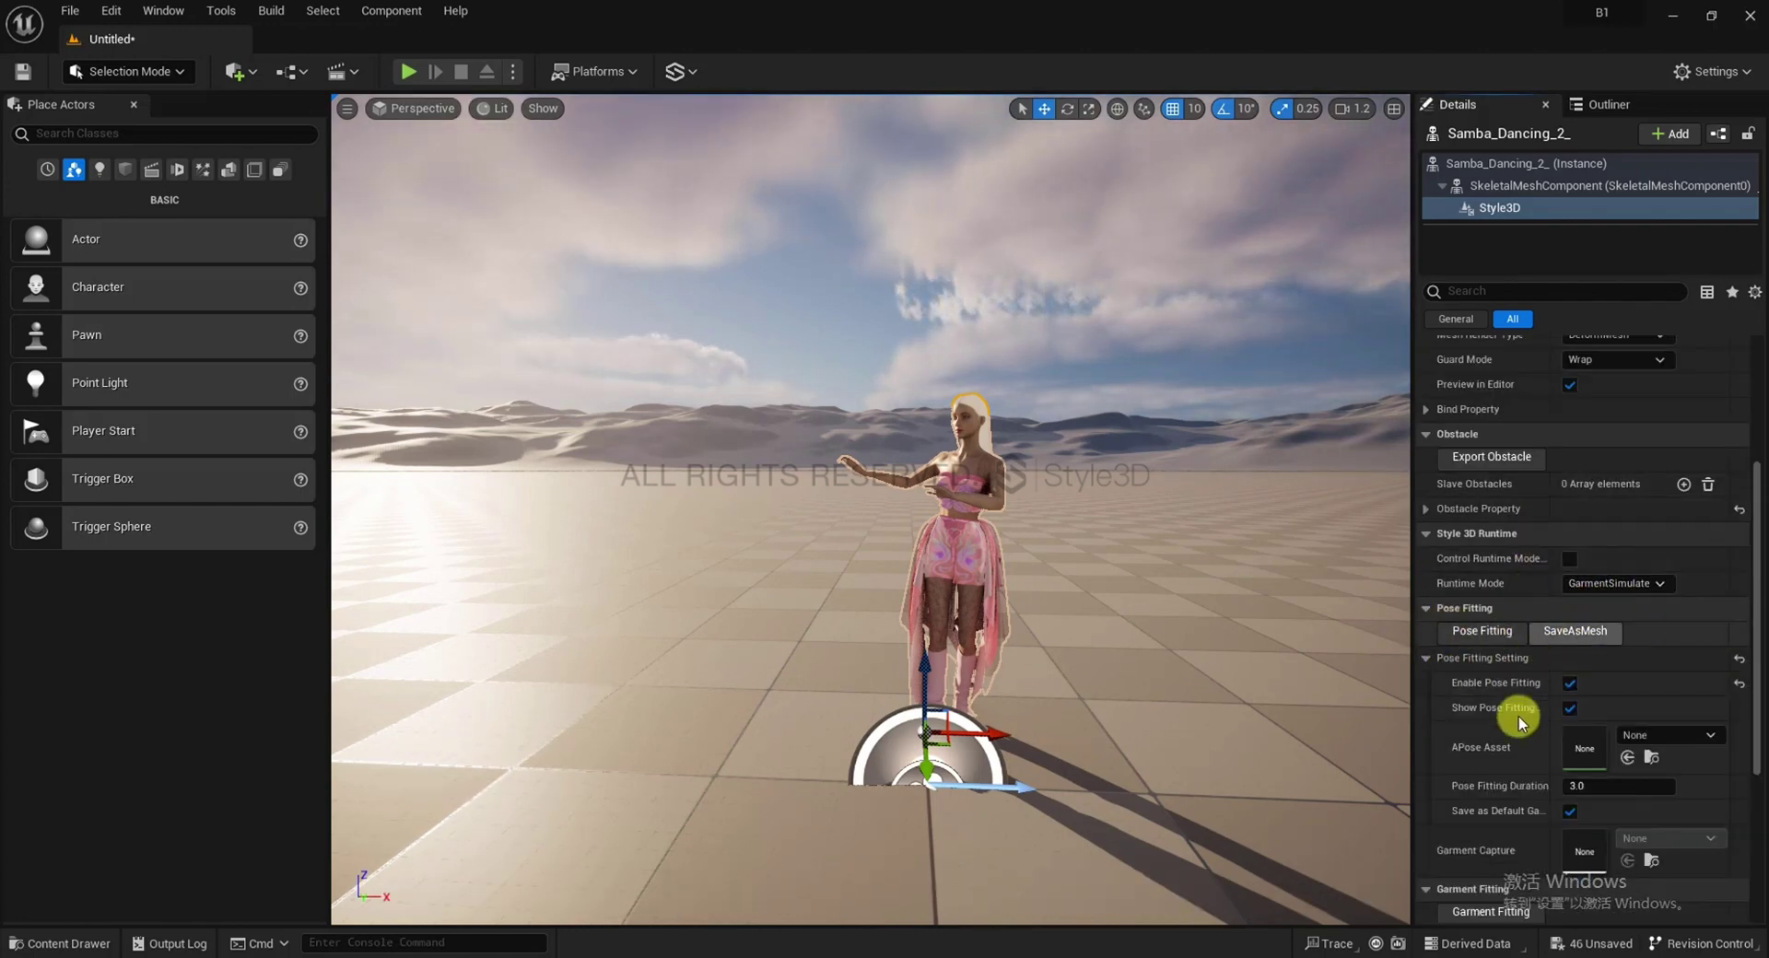
Assign the Samba_Dancing_2 animation sequence as the APose Asset in the Pose Fitting Setting
scroll(1560, 710, "down", 2)
left_click(1592, 728)
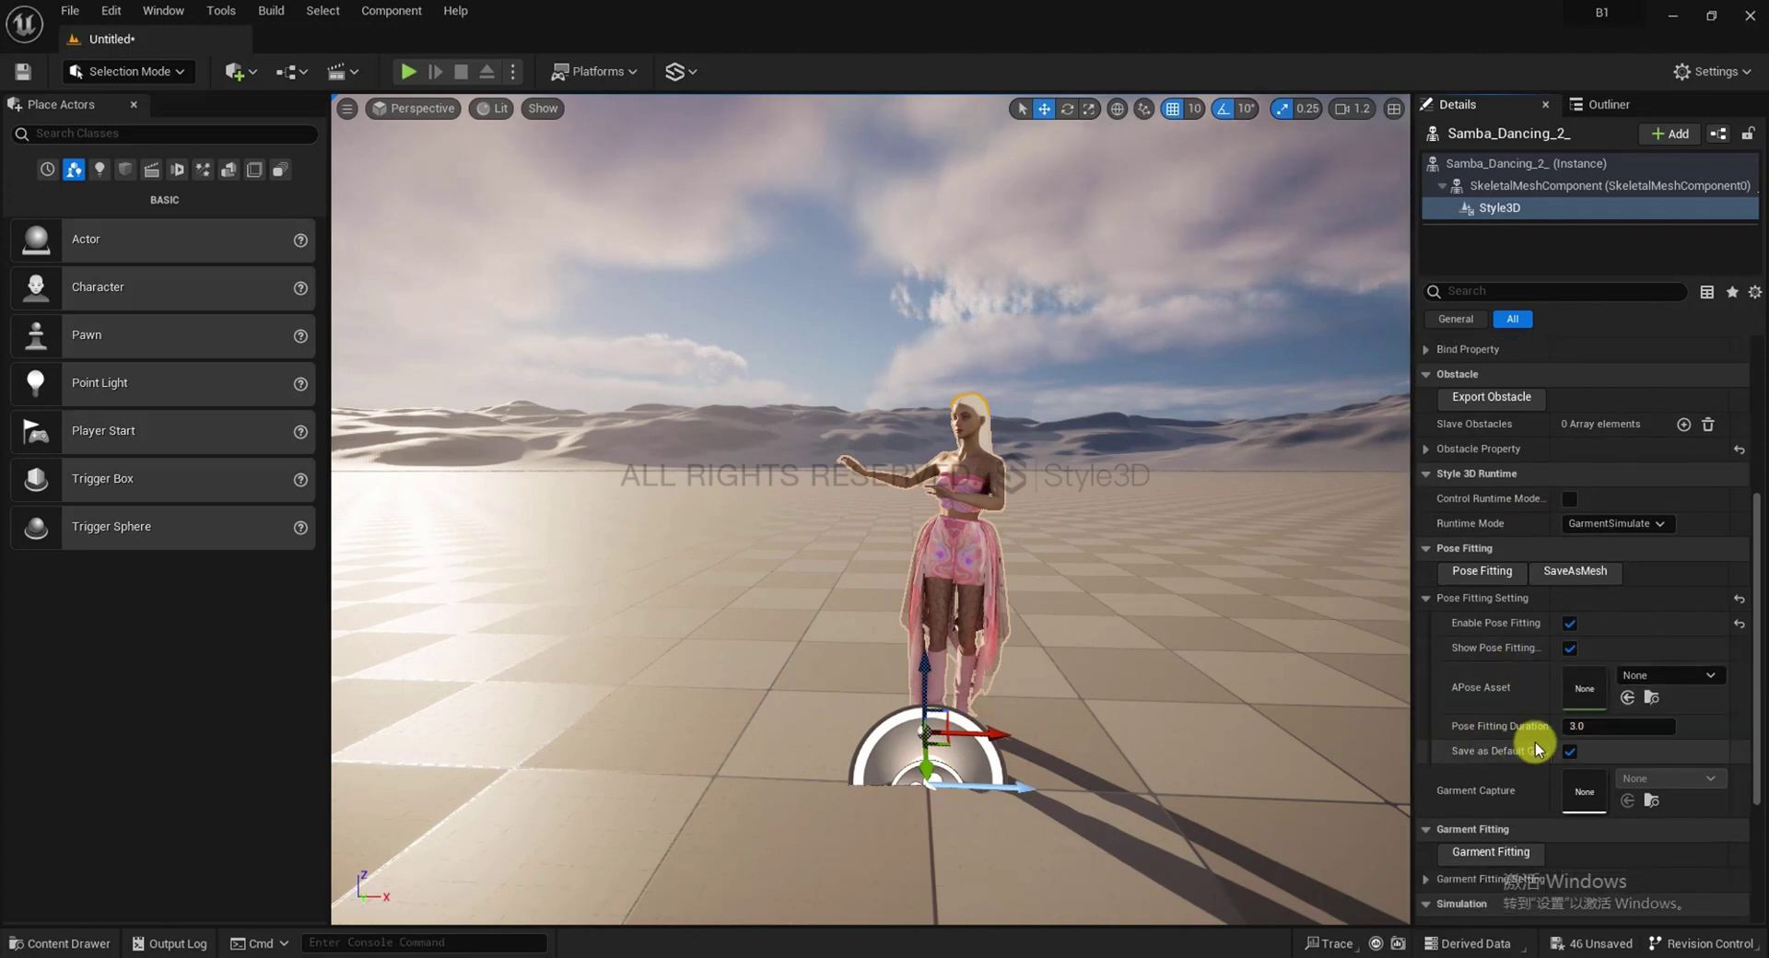
scroll(1530, 738, "down", 7)
scroll(1511, 704, "up", 1)
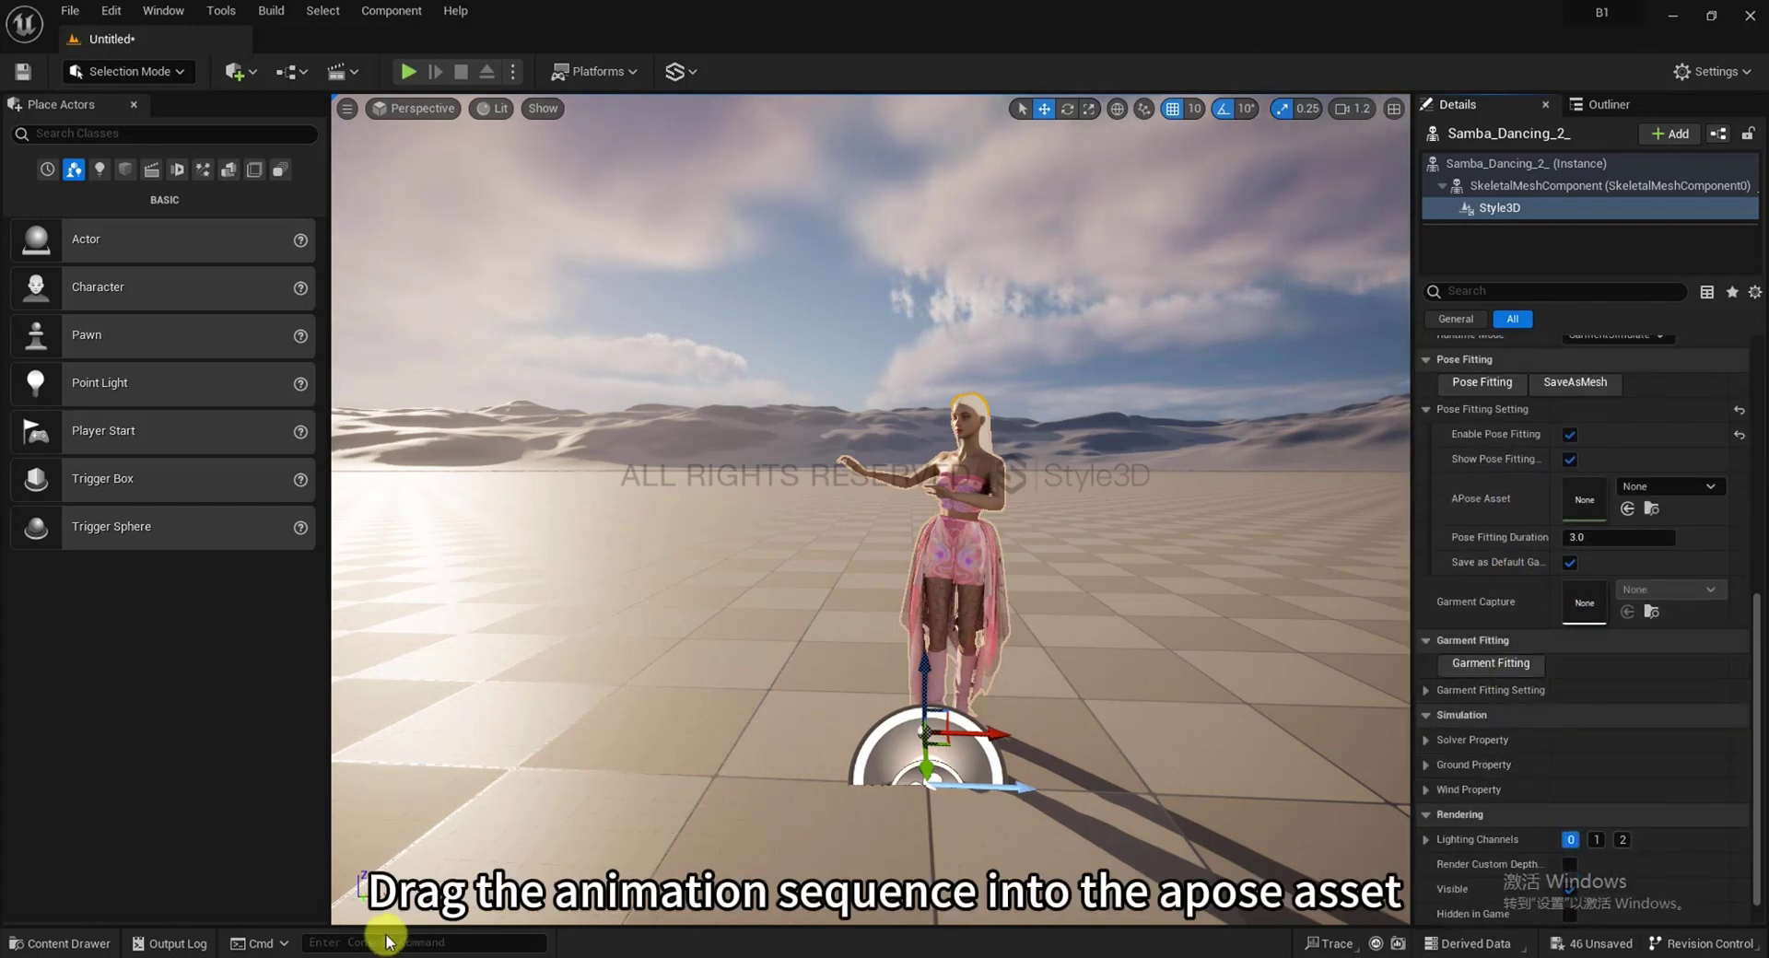
left_click(99, 940)
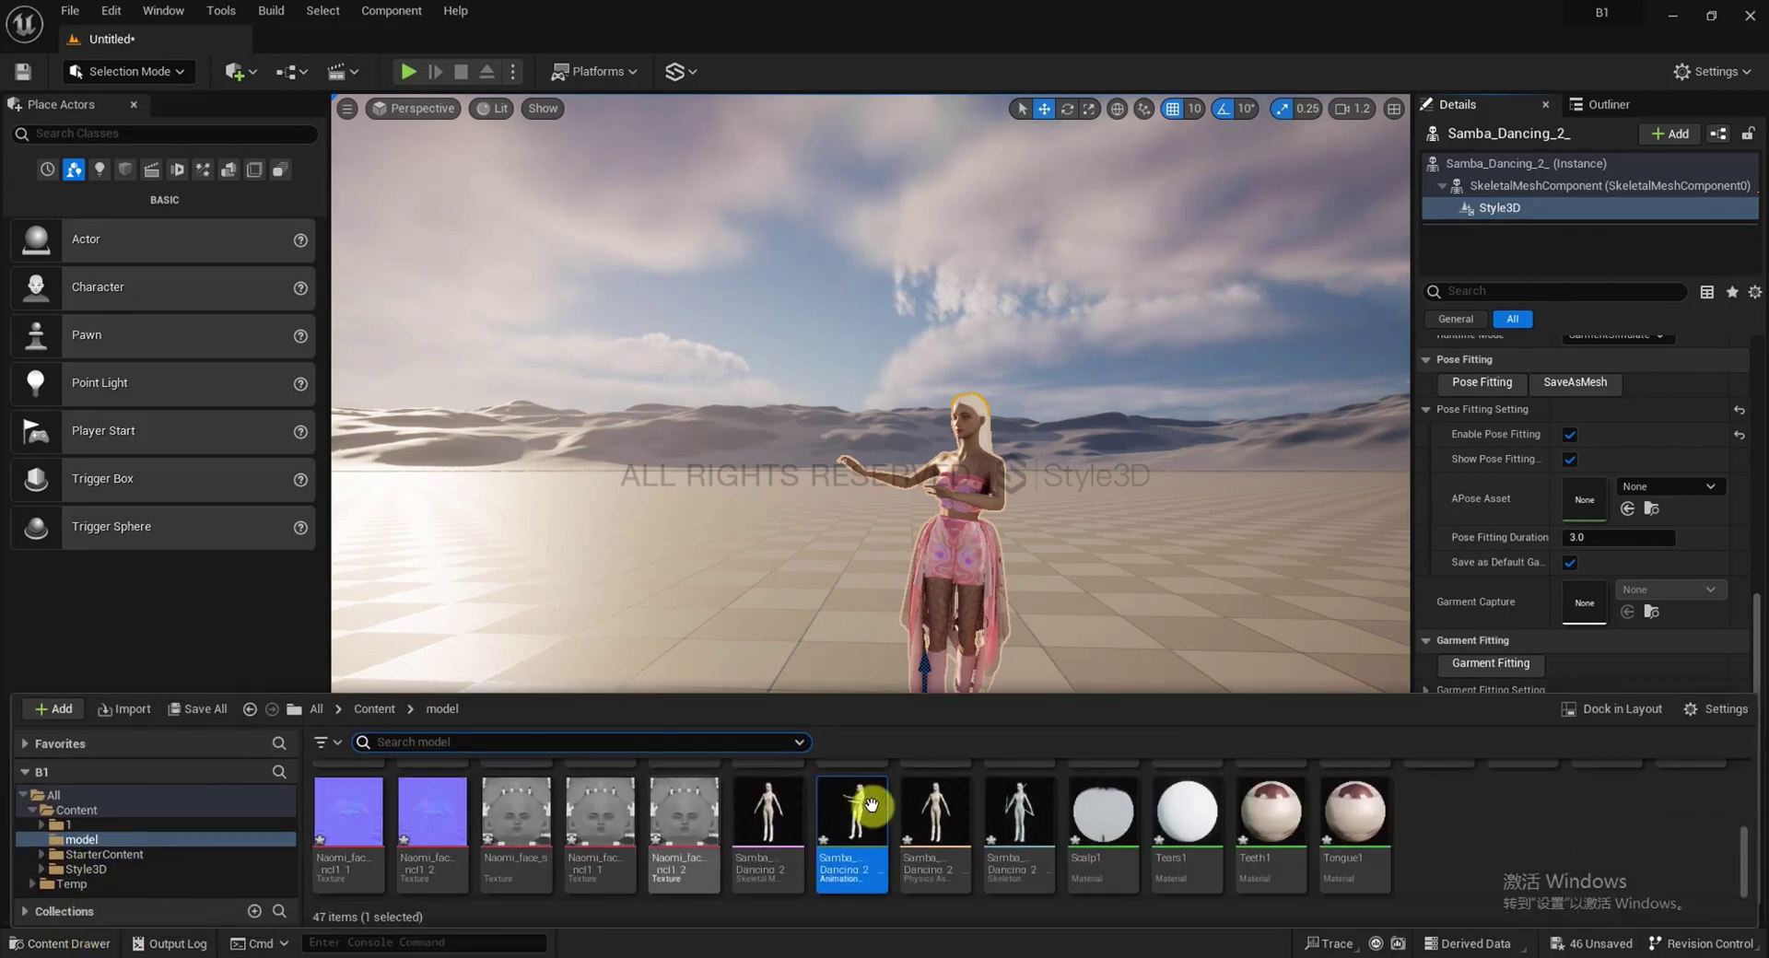
left_click_drag(941, 775, 1572, 506)
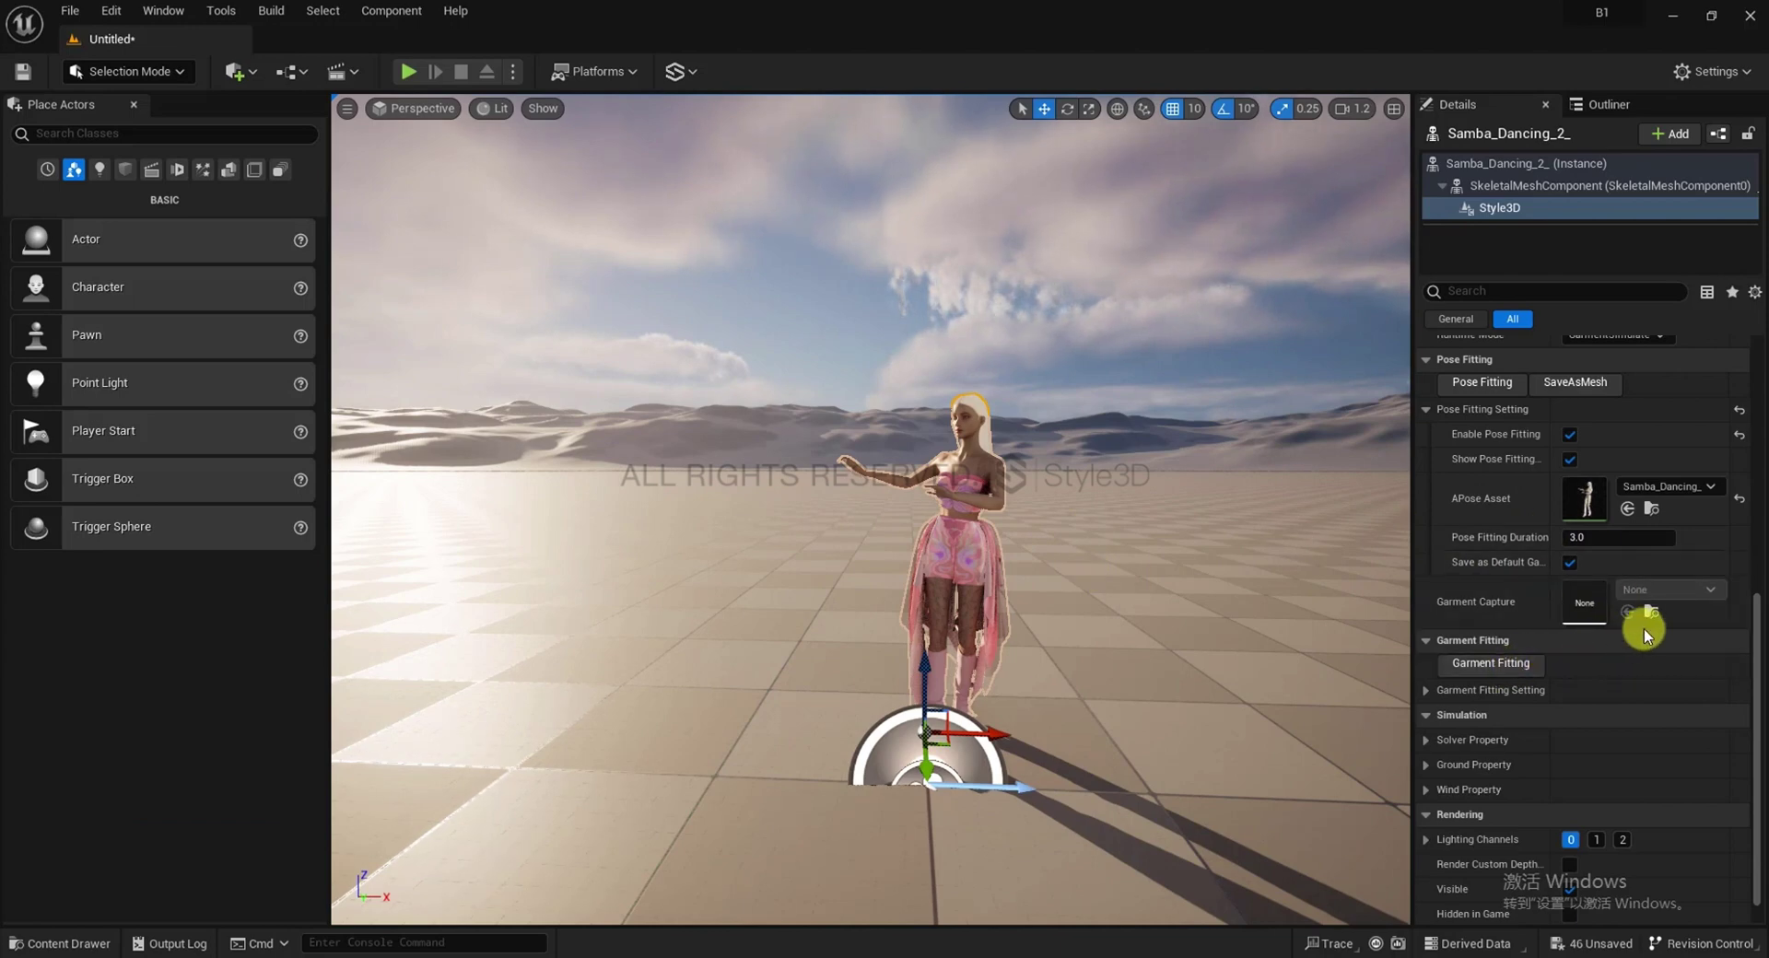
Create a pose asset from the assigned animation's current pose in the model folder, named Samba_Dancing_2__Skeleton_PoseAsset, and minimize the animation editor
double_click(1587, 503)
left_click(545, 345)
mouse_move(598, 419)
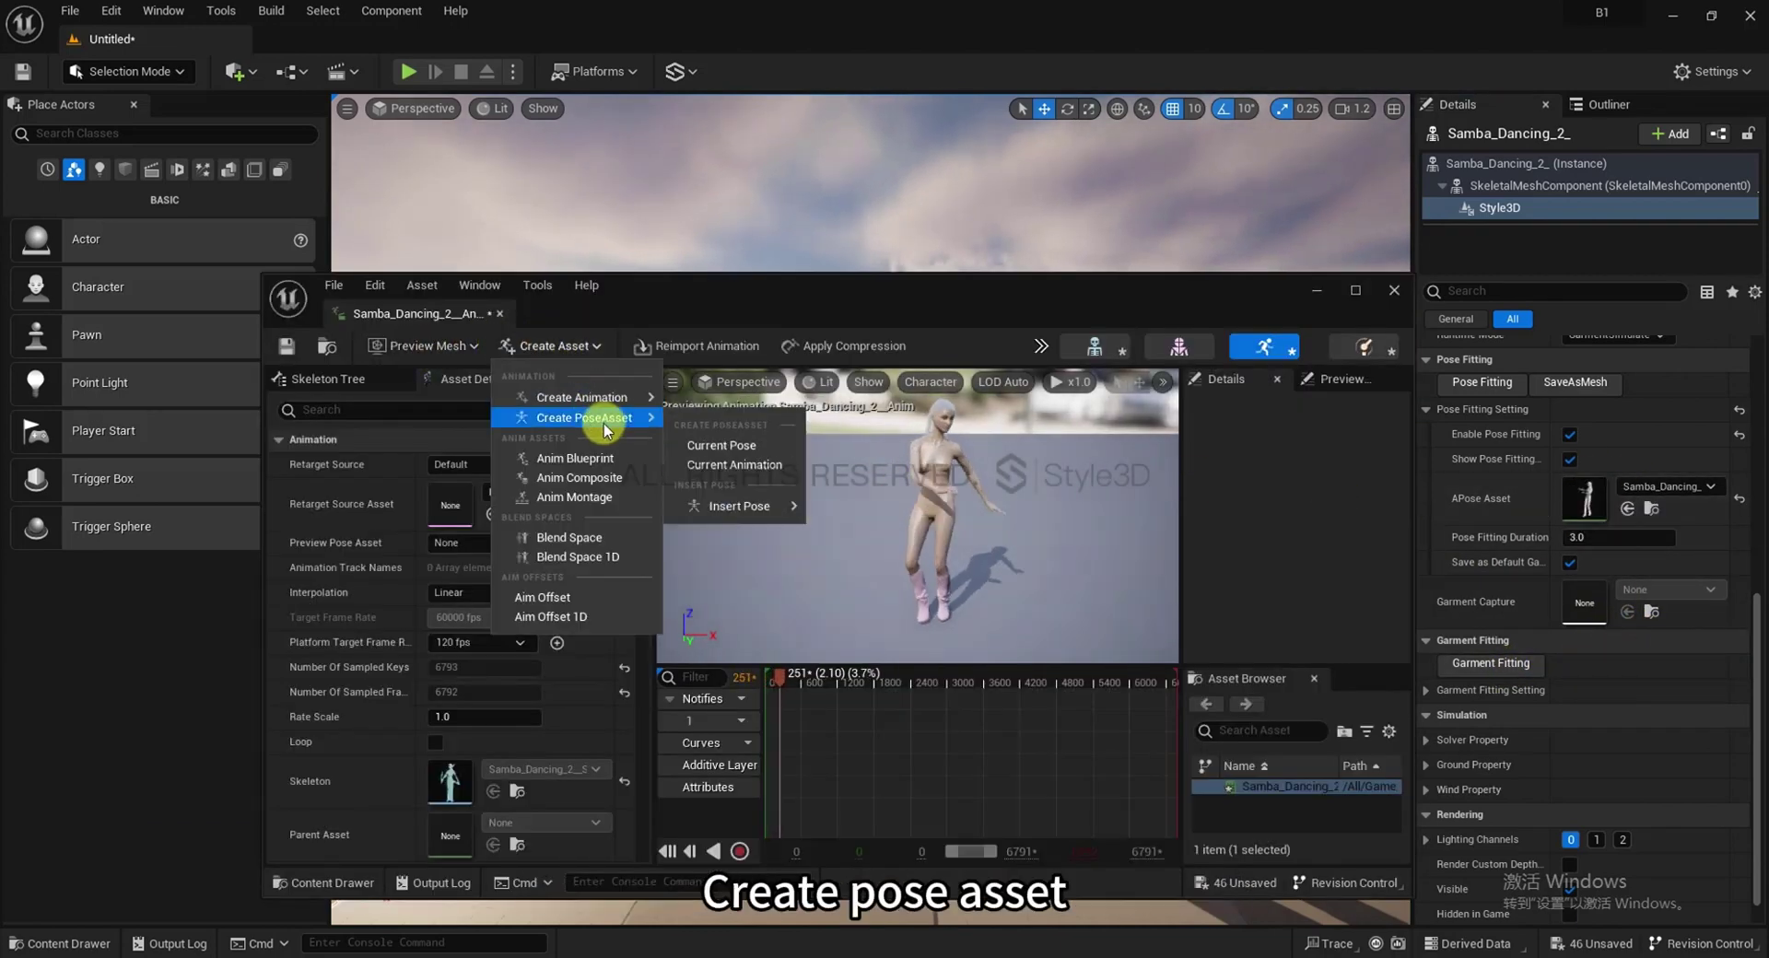
left_click(723, 455)
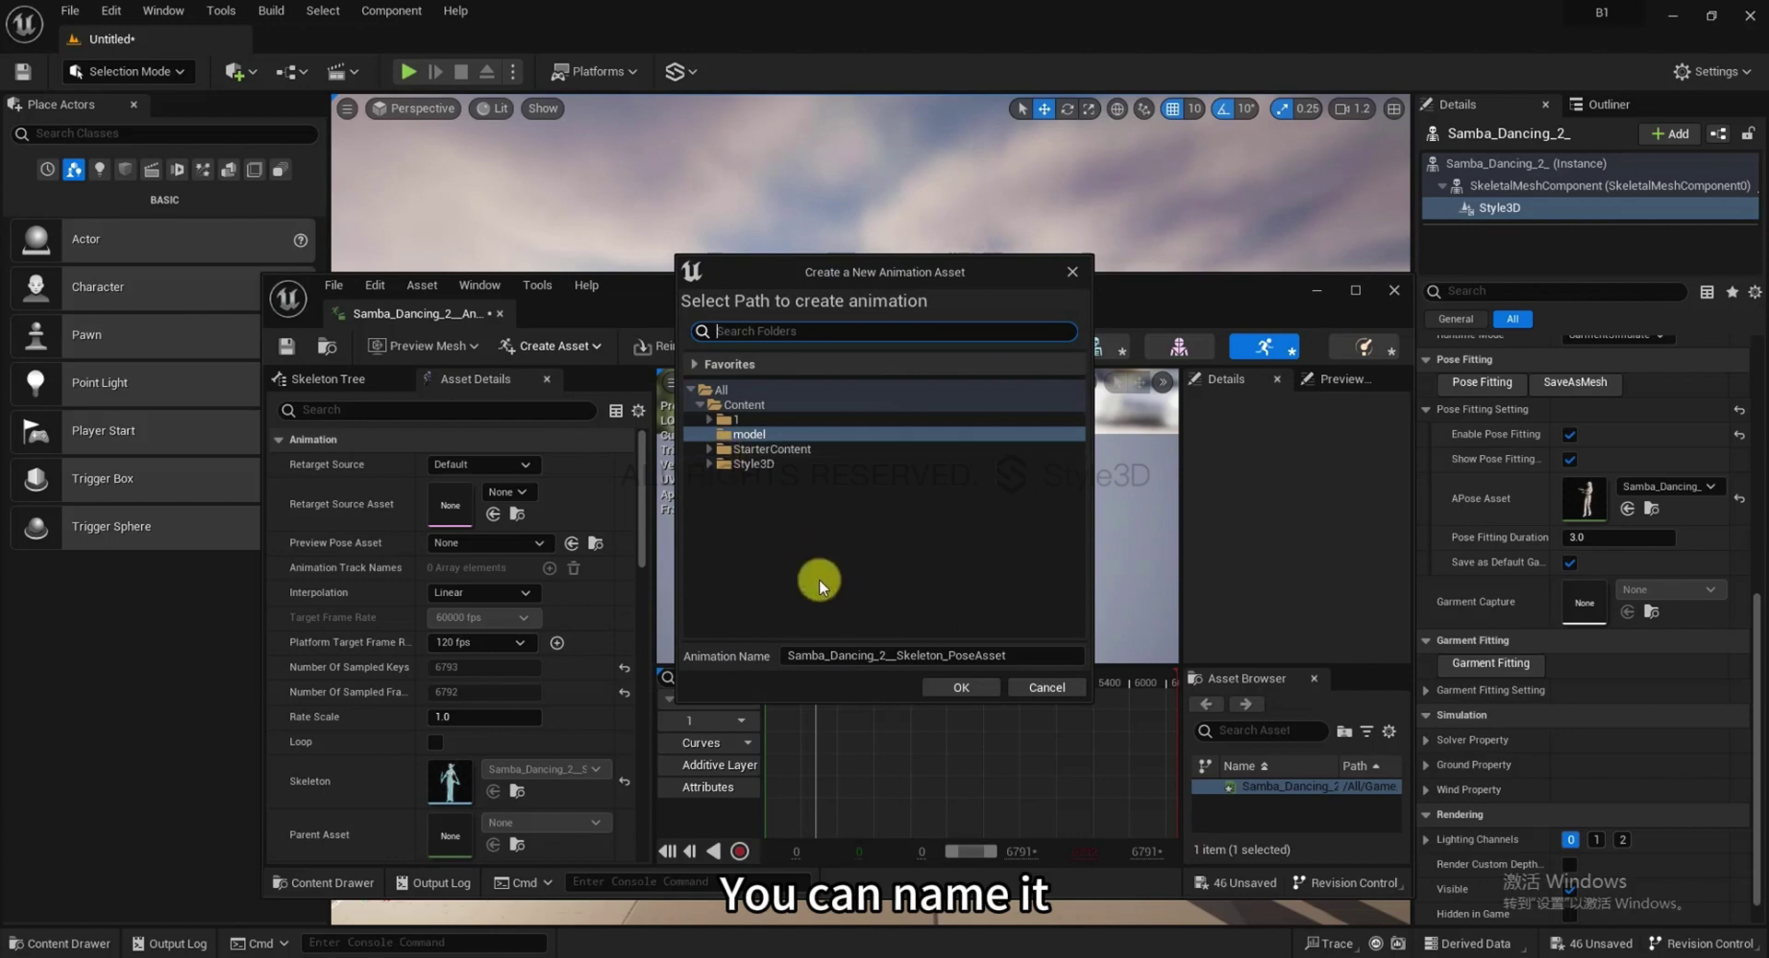
left_click_drag(1026, 650, 733, 652)
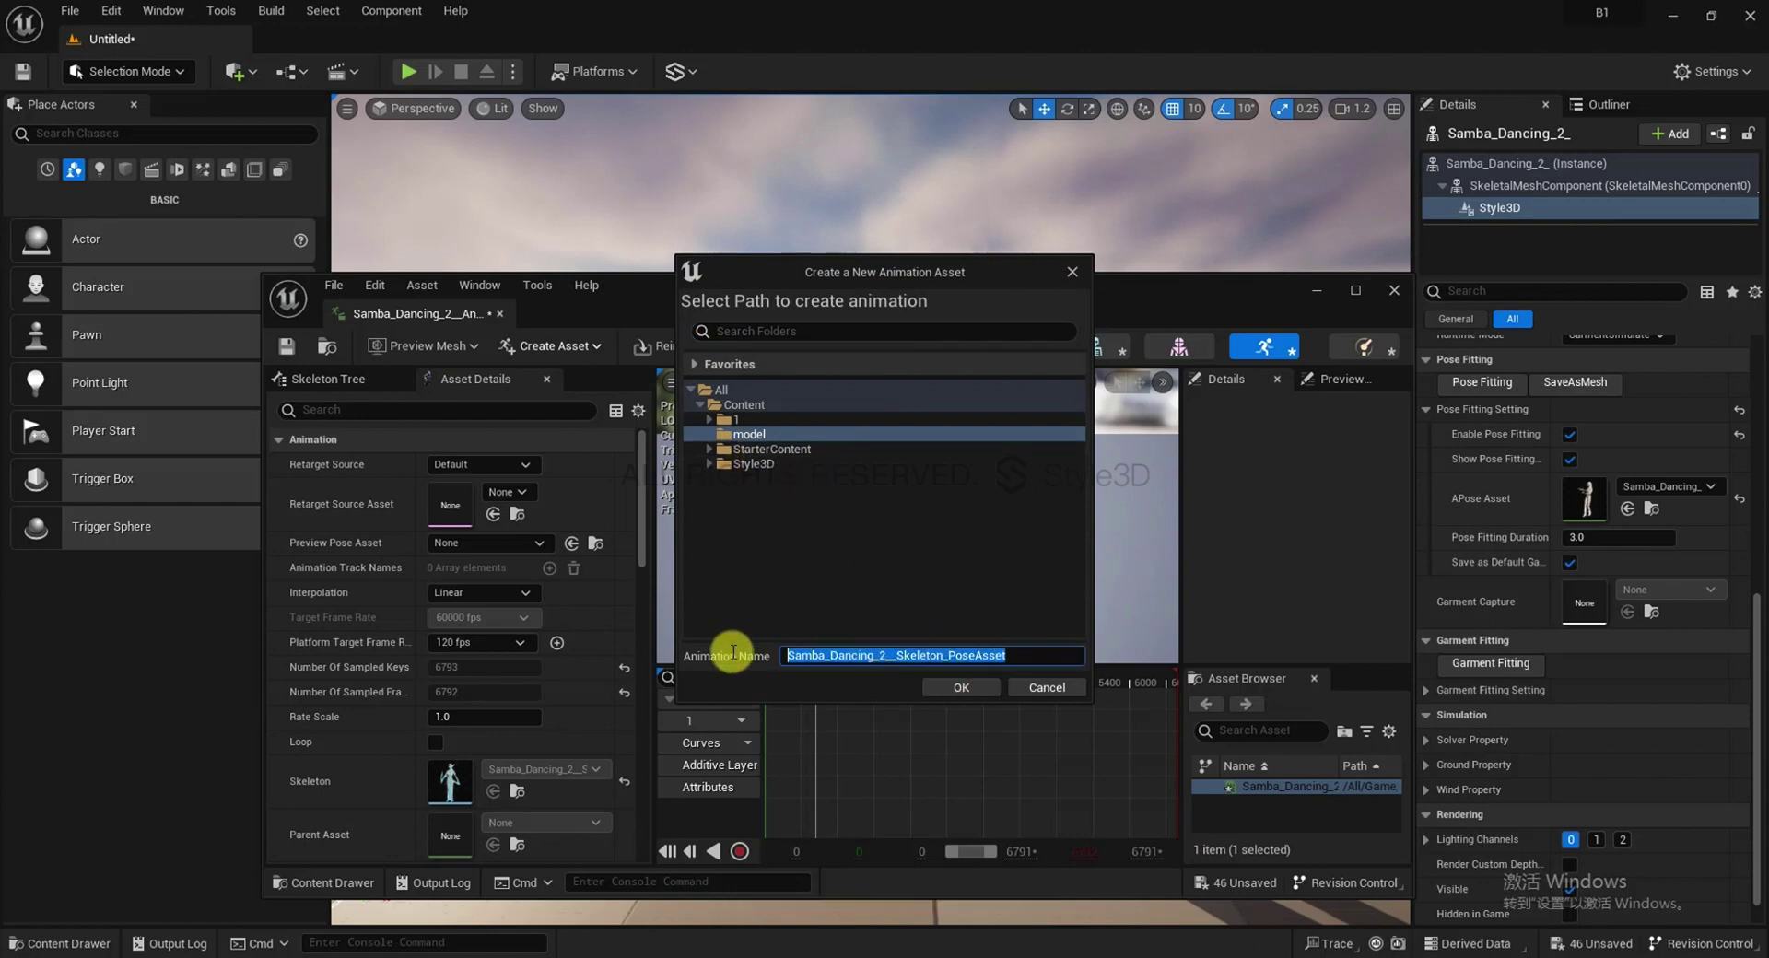
left_click(968, 691)
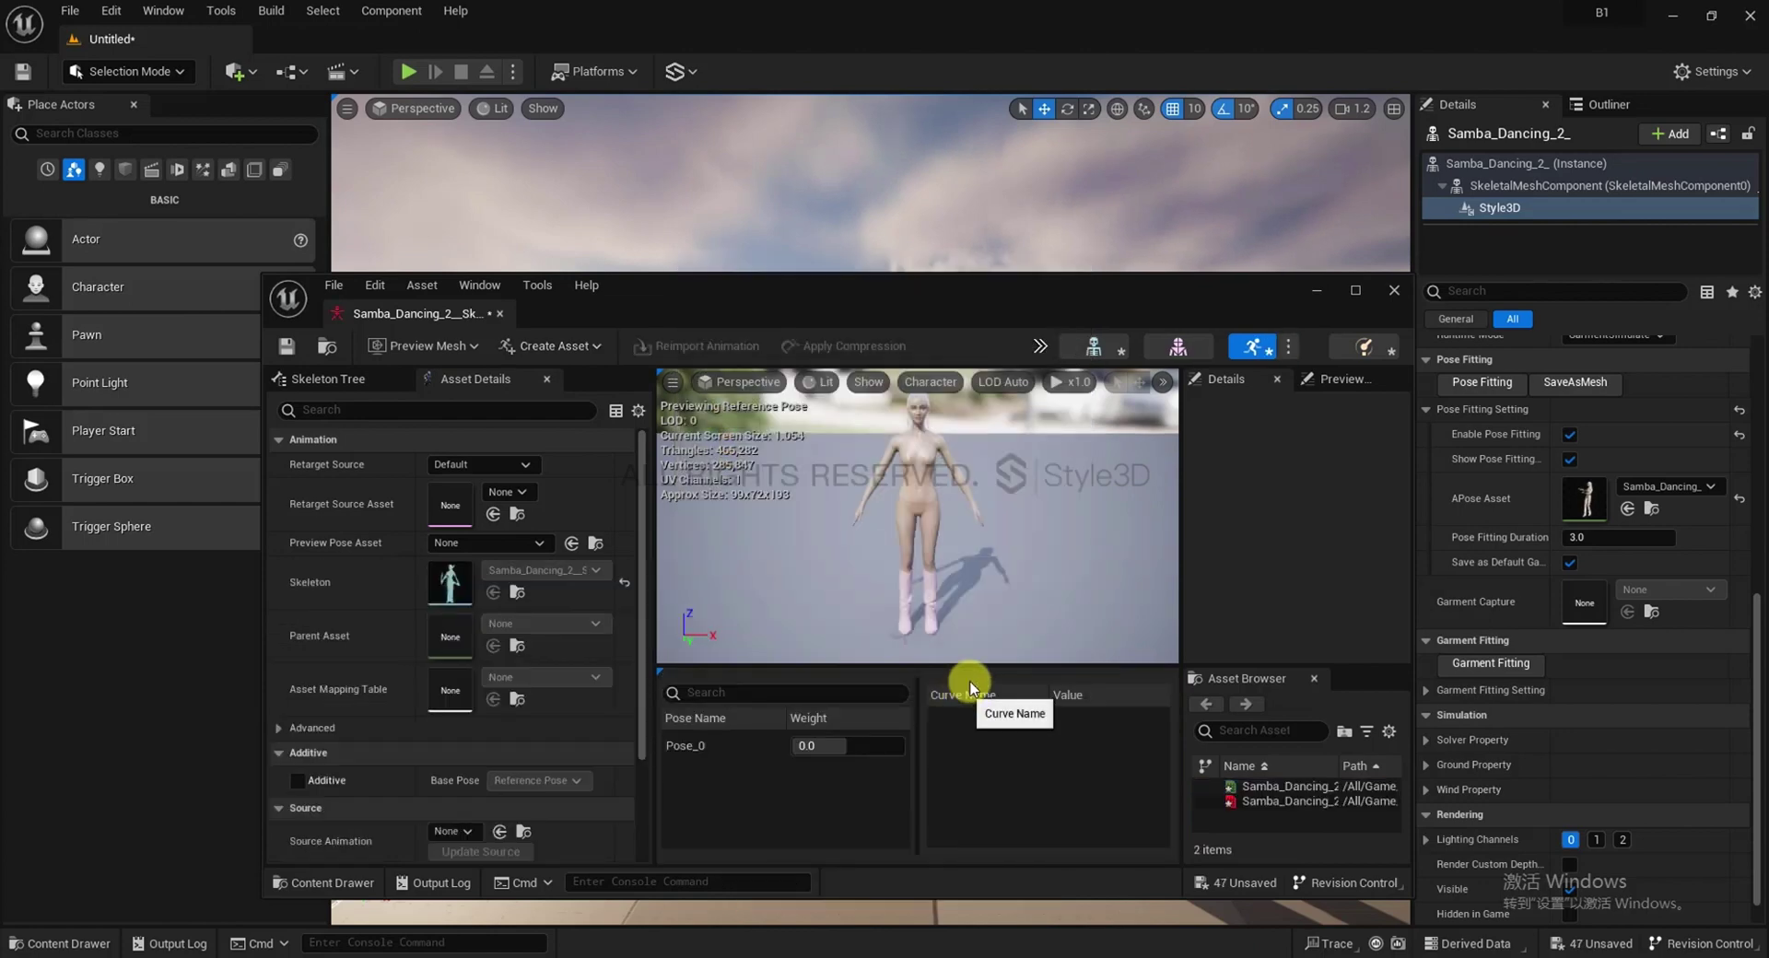
left_click(1316, 291)
Replace the APose Asset in the Pose Fitting Setting with the new Samba_Dancing_2 pose asset from the model folder
left_click(37, 941)
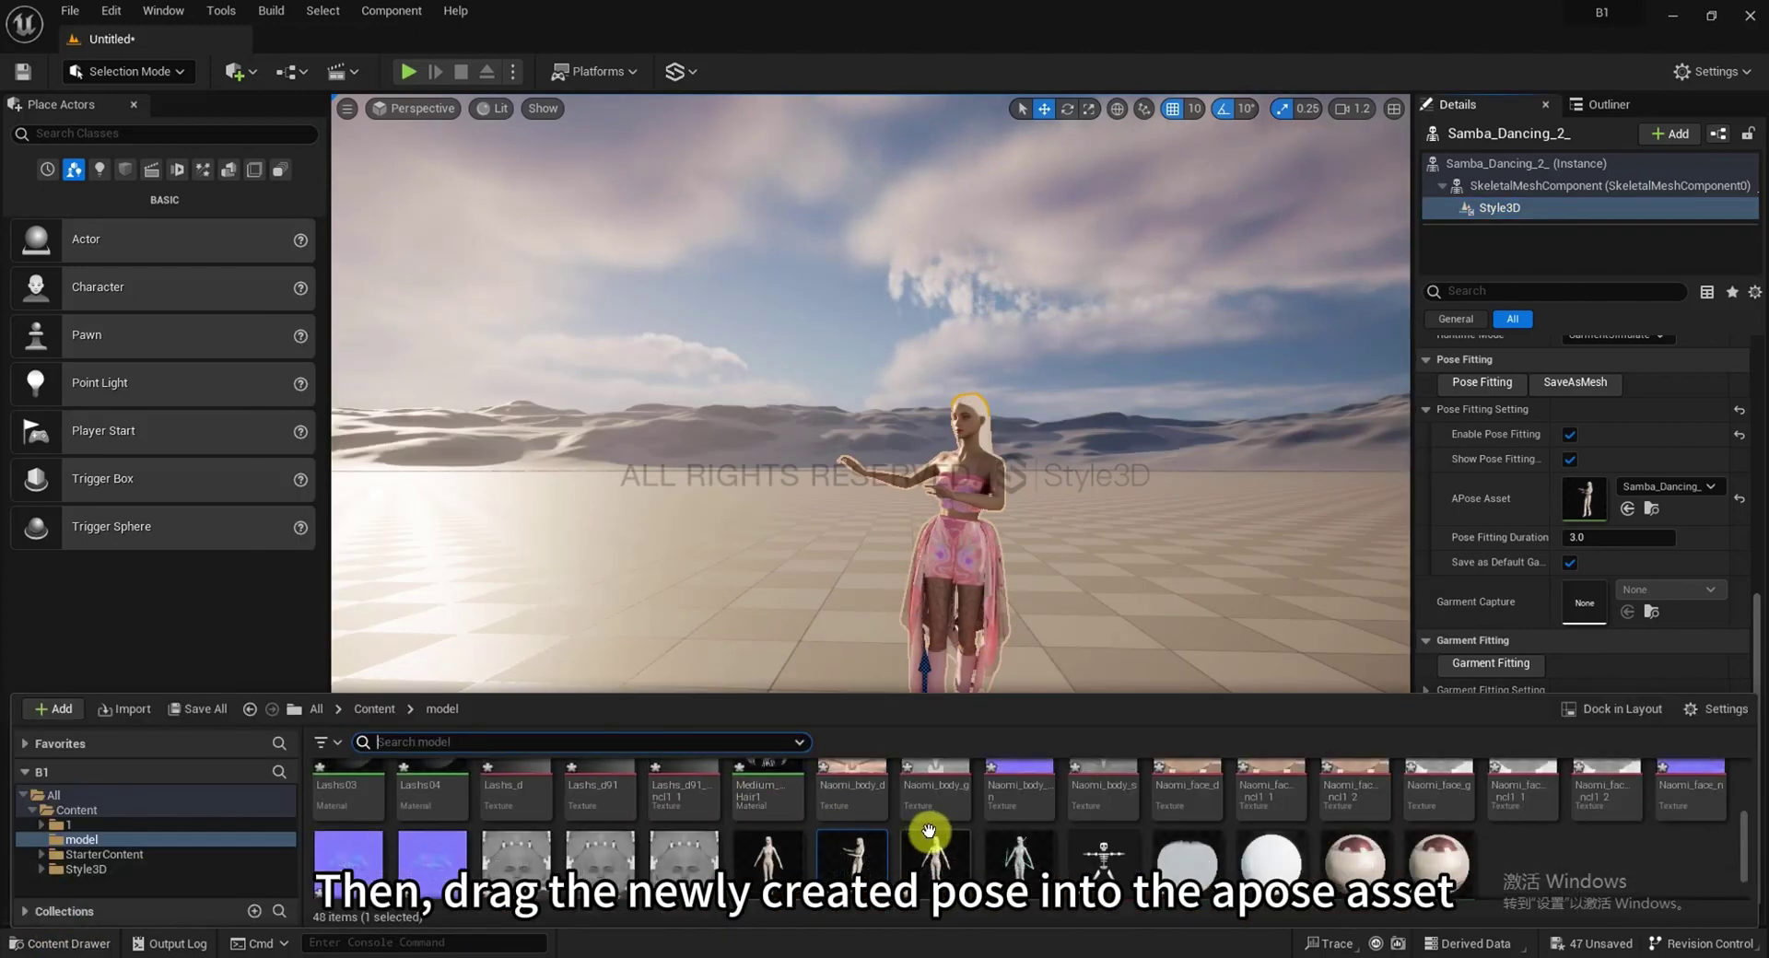
scroll(1139, 852, "down", 1)
left_click_drag(1122, 834, 1578, 501)
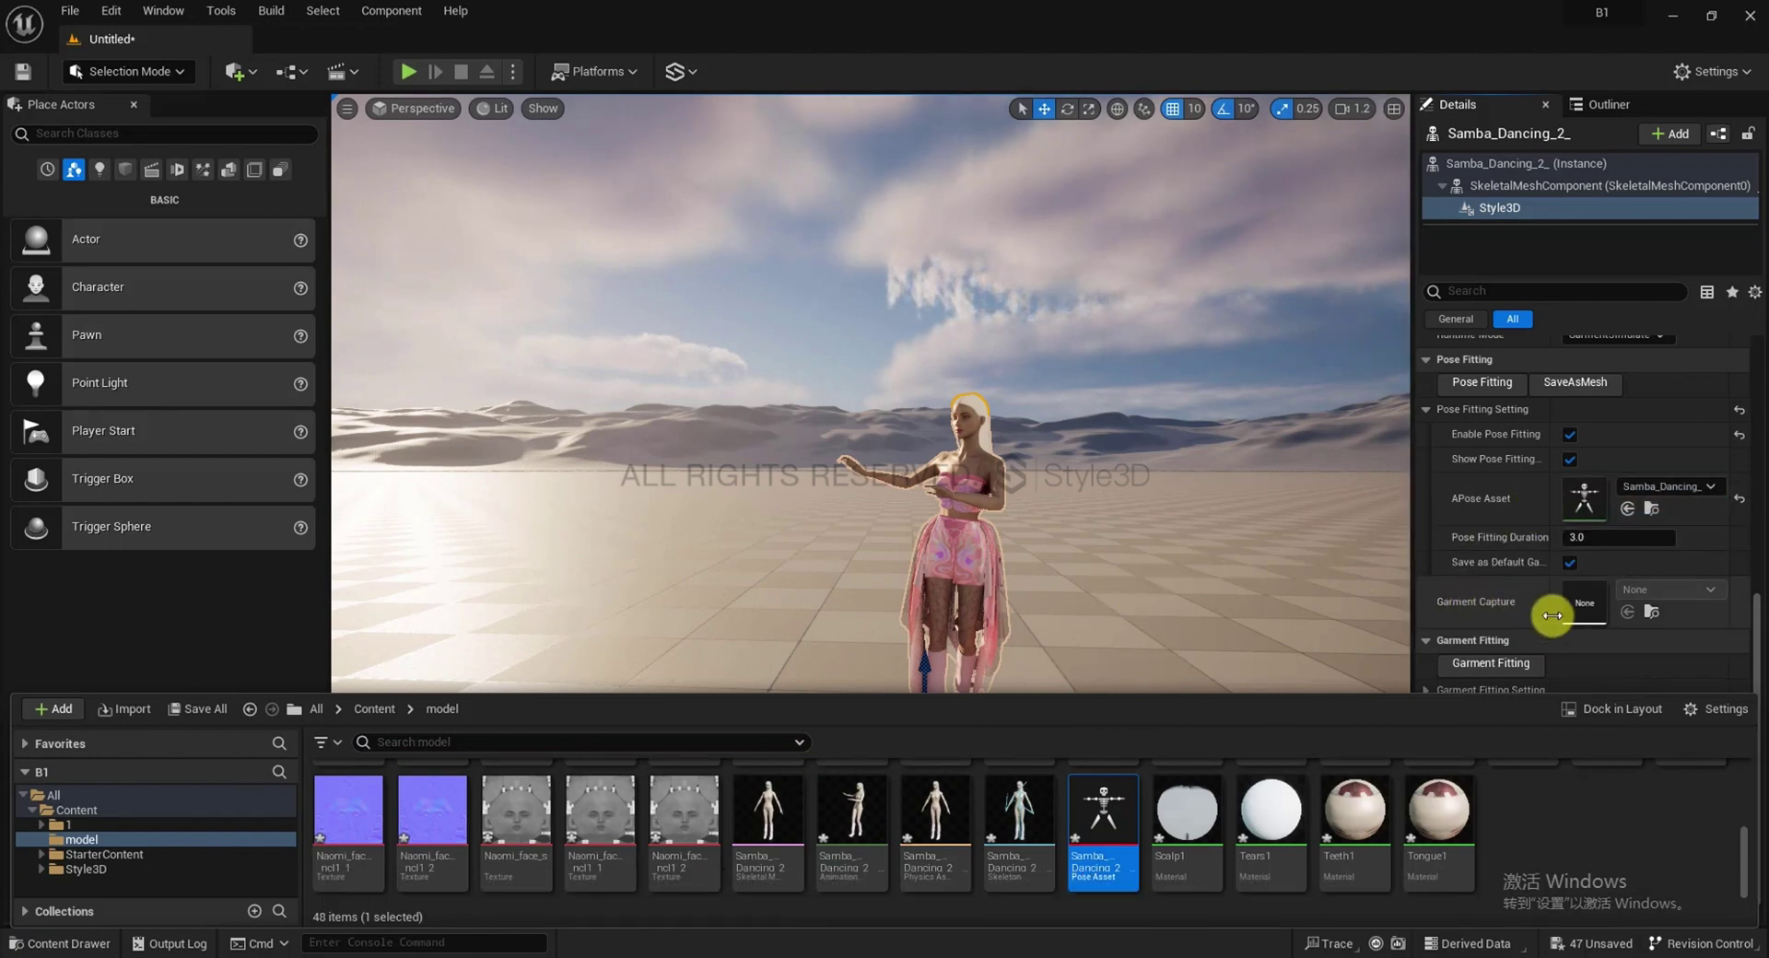
Run Pose Fitting on the Style3D component after expanding its Solver Property settings
left_click(1567, 640)
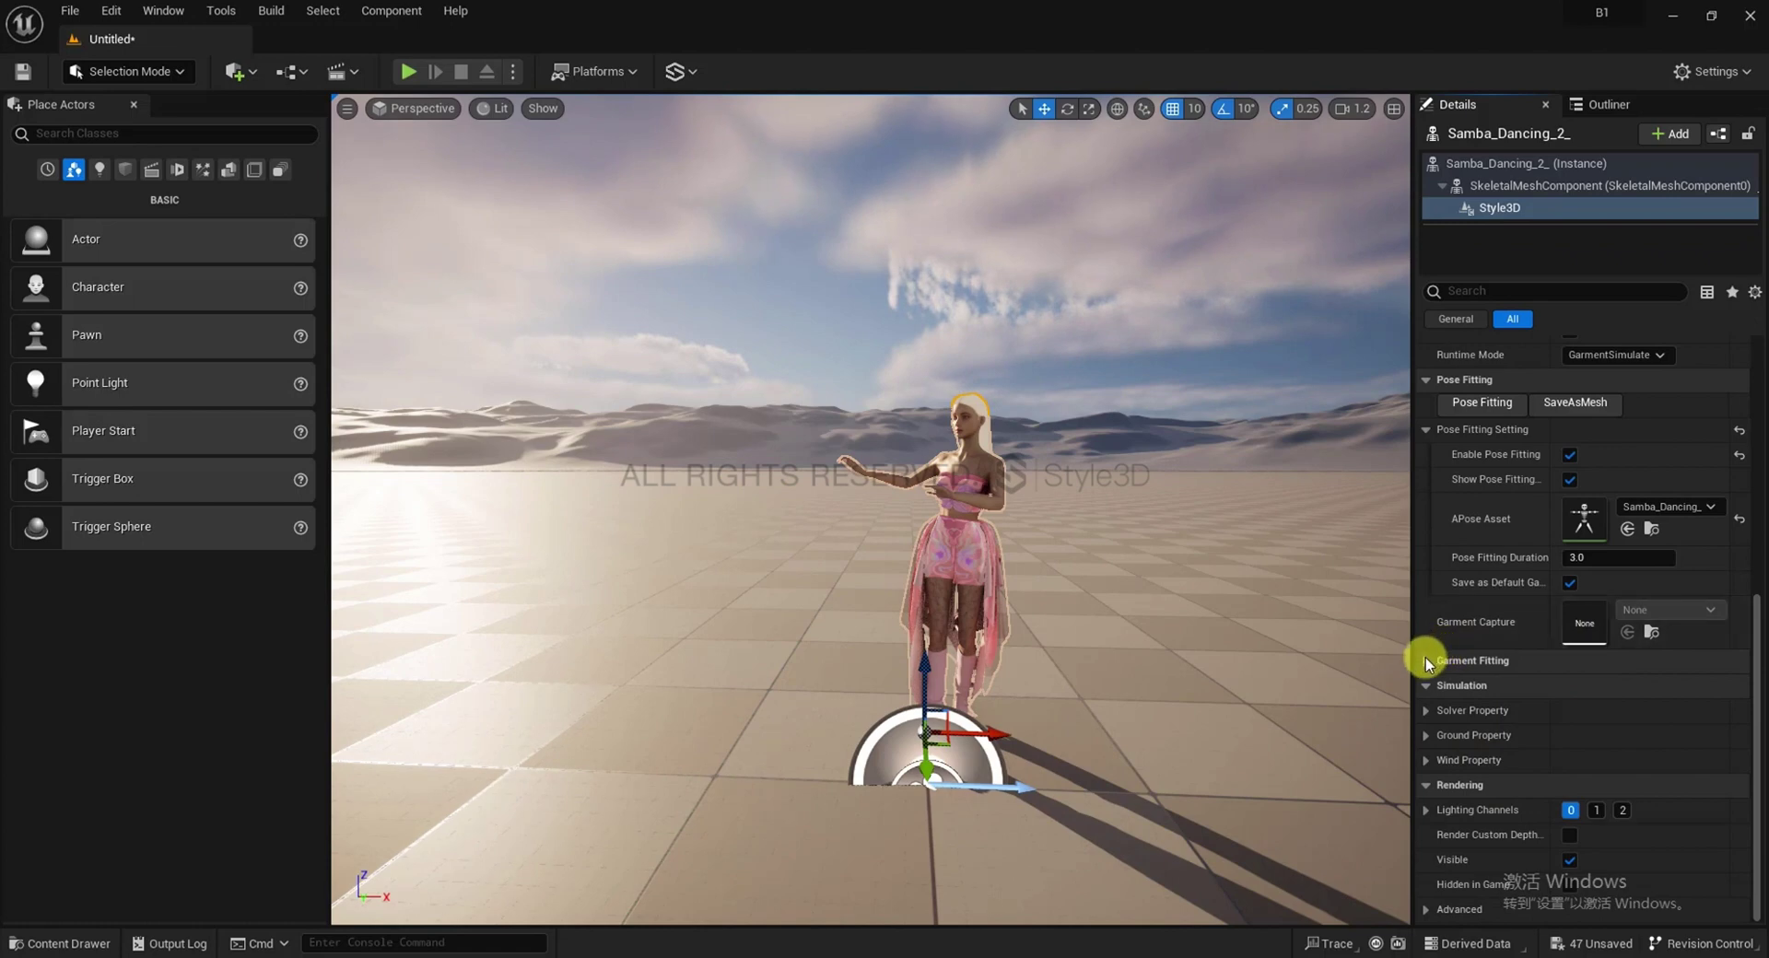
left_click(1425, 711)
scroll(1576, 748, "down", 4)
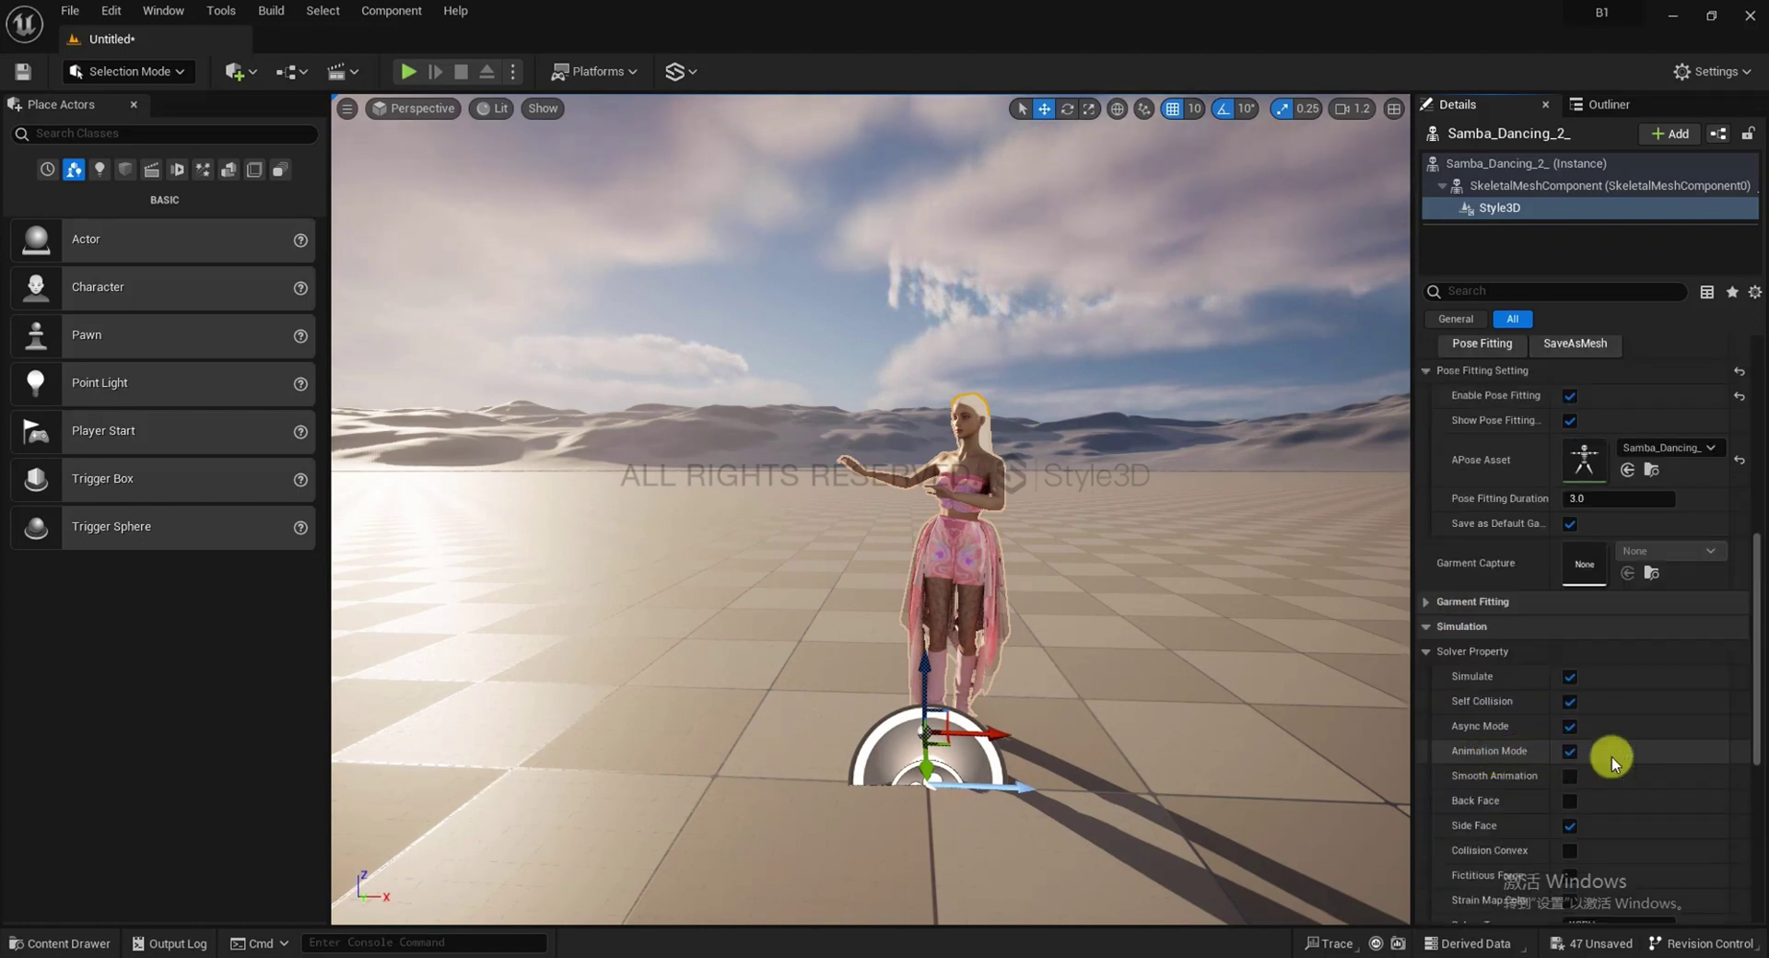
scroll(1504, 384, "up", 4)
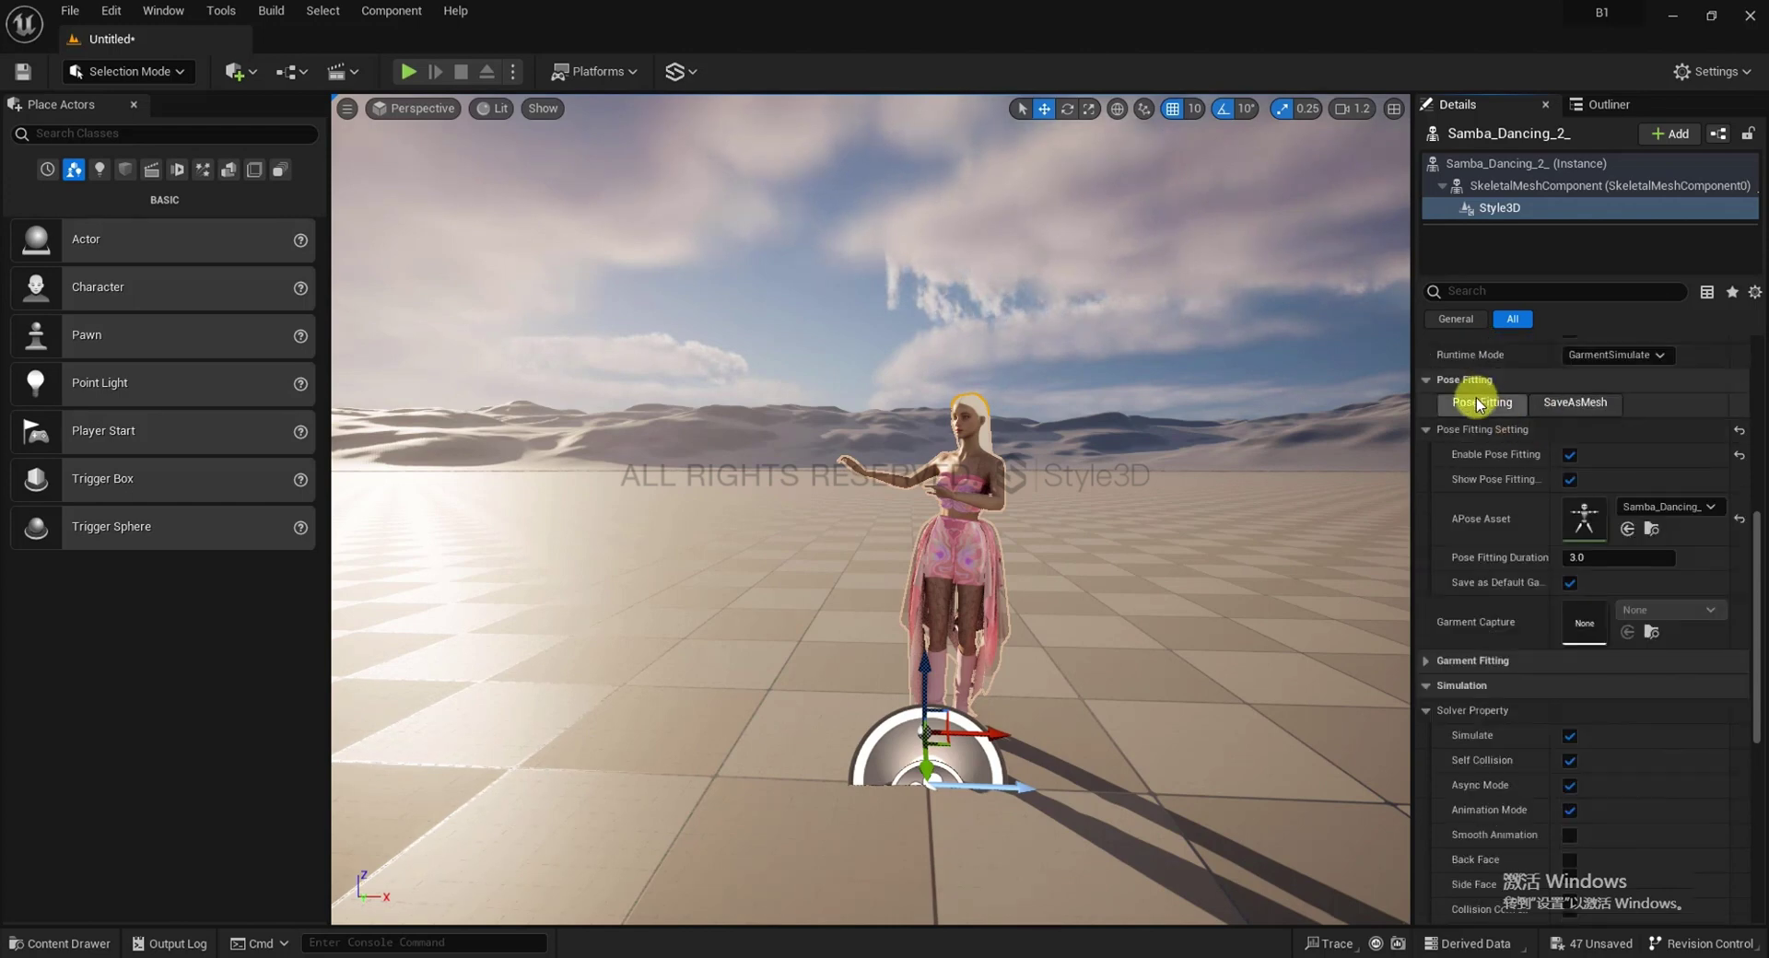
left_click(1477, 401)
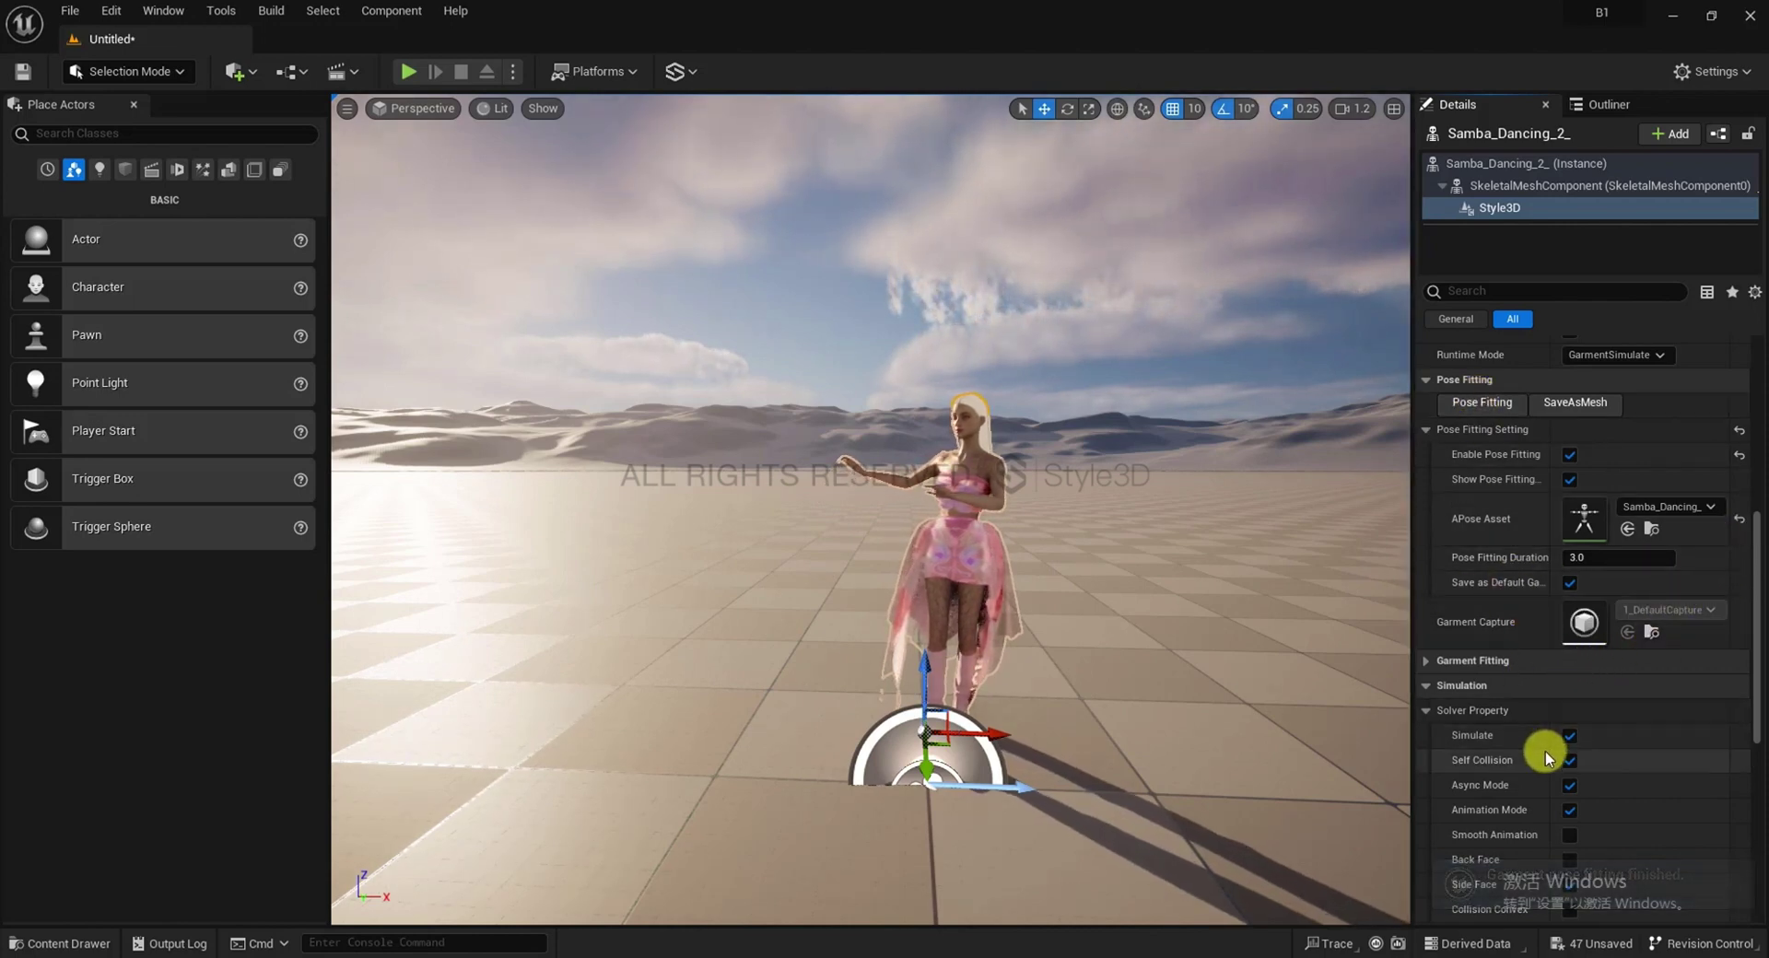
Turn on Smooth Animation, Collision Convex and Back Face in the Style3D component's Solver Property
scroll(1567, 742, "down", 3)
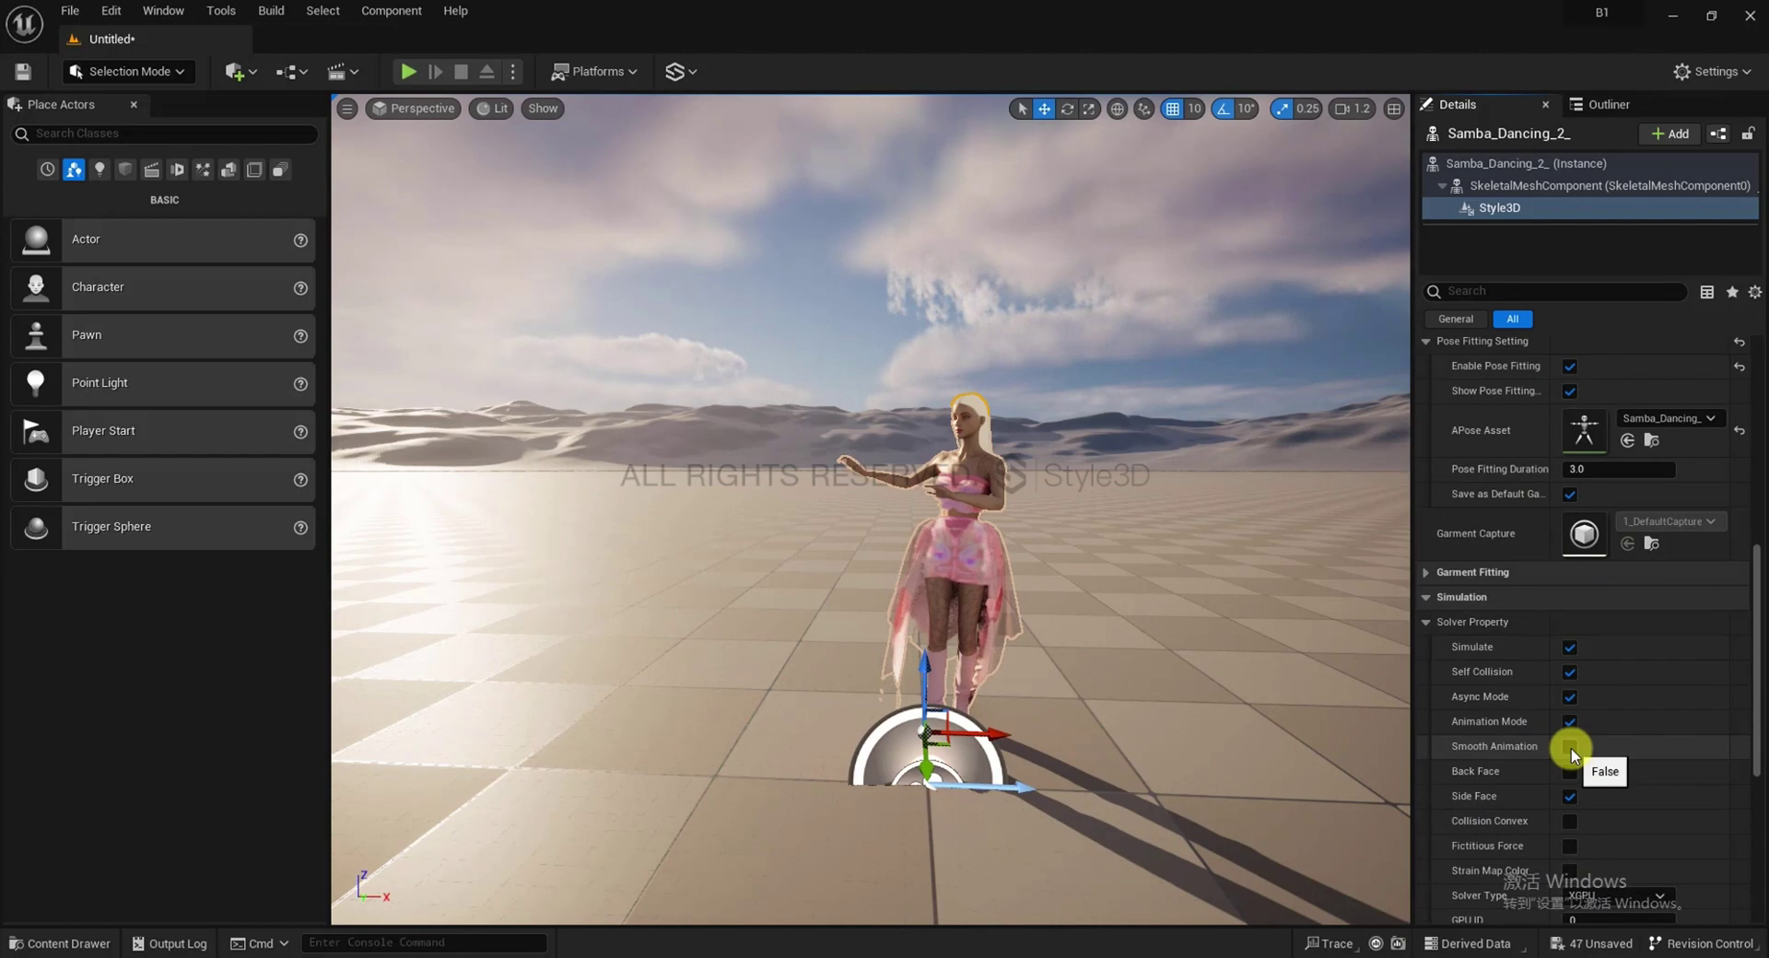
scroll(1574, 747, "down", 2)
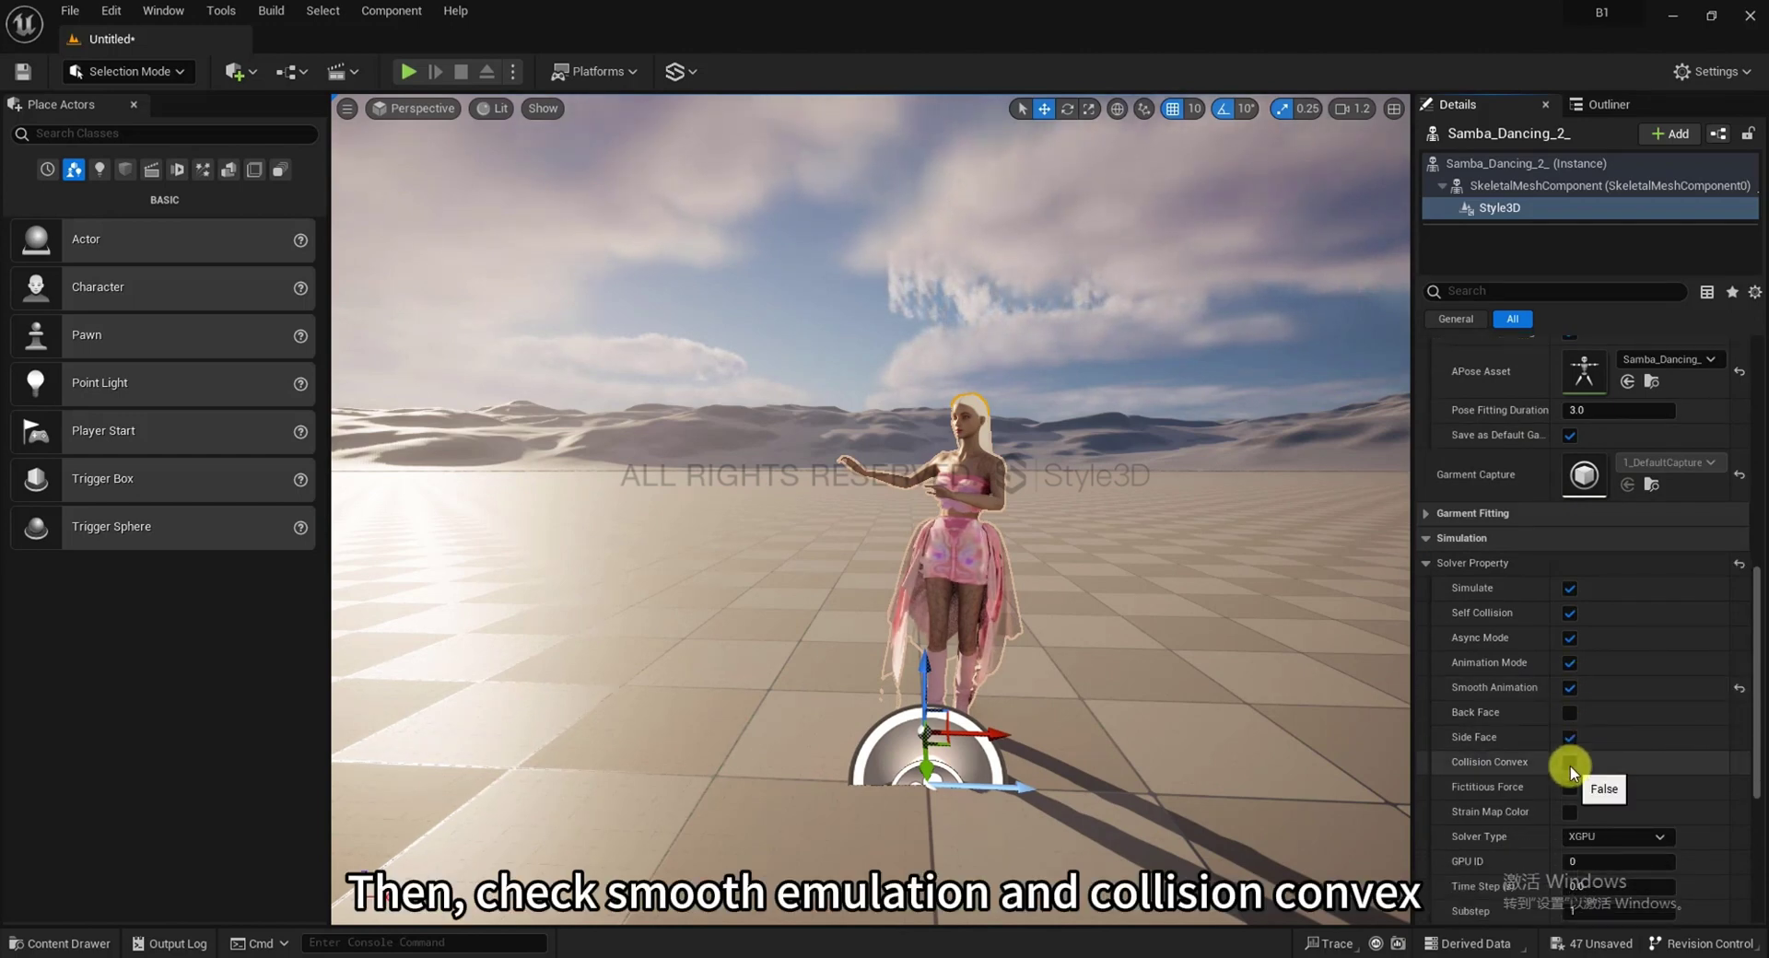
left_click(1572, 713)
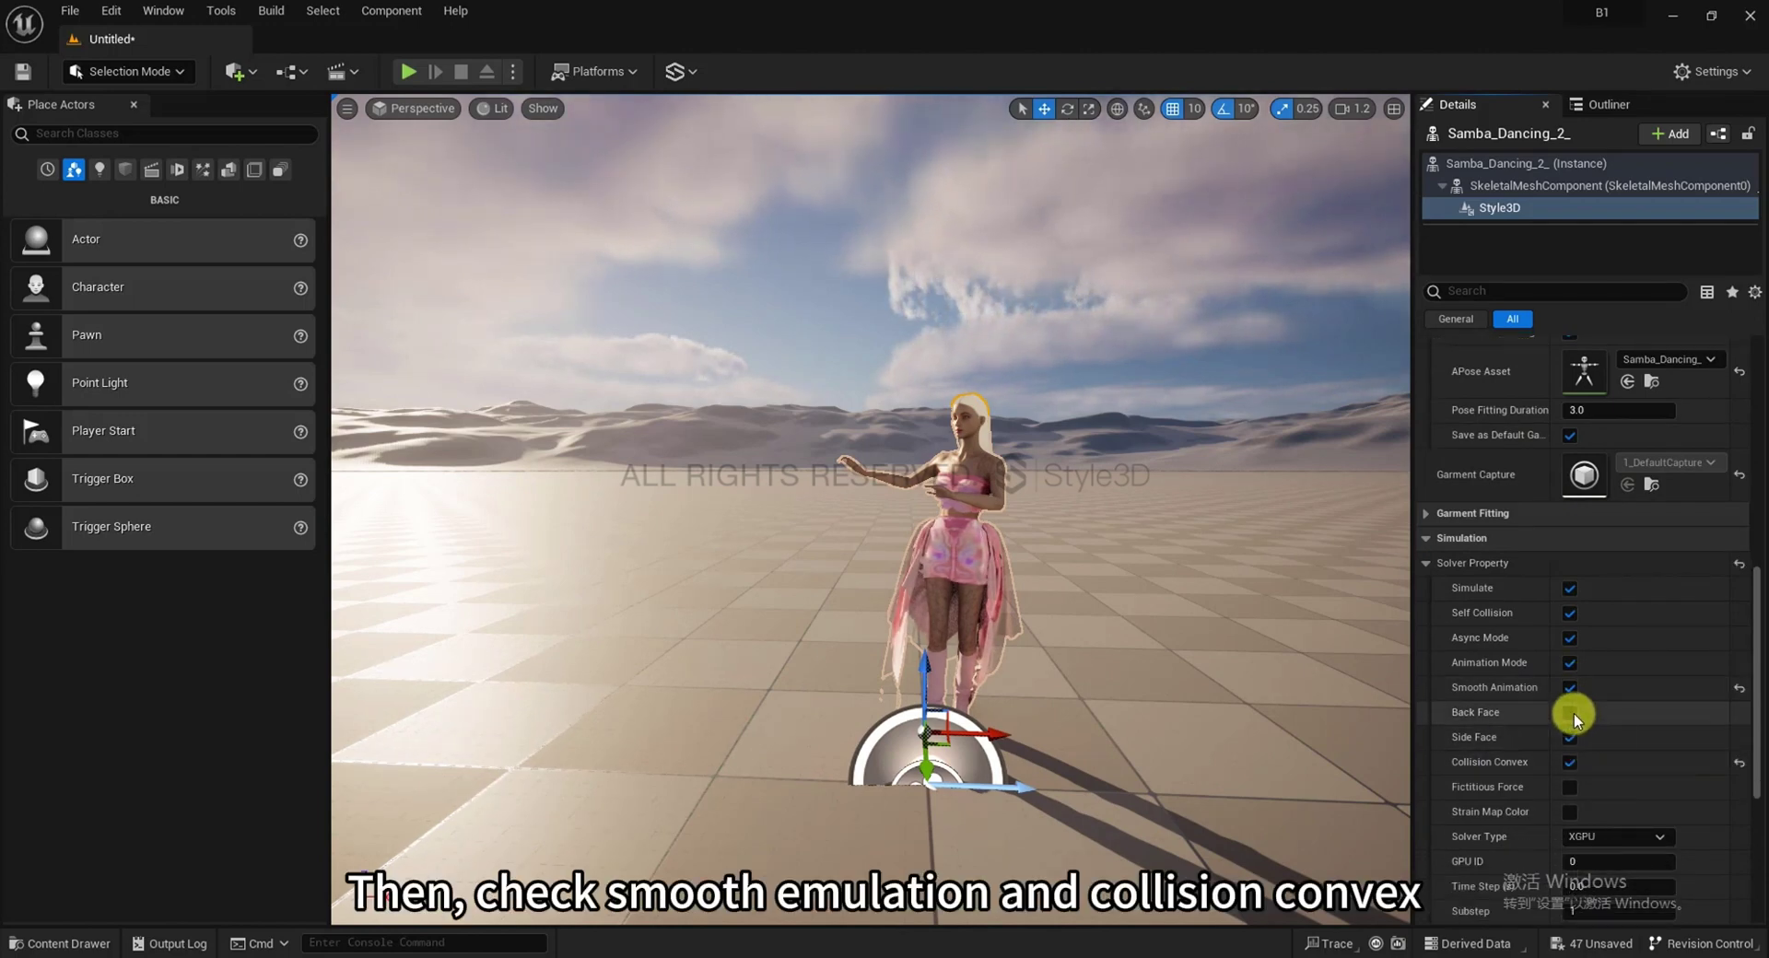
left_click(1577, 771)
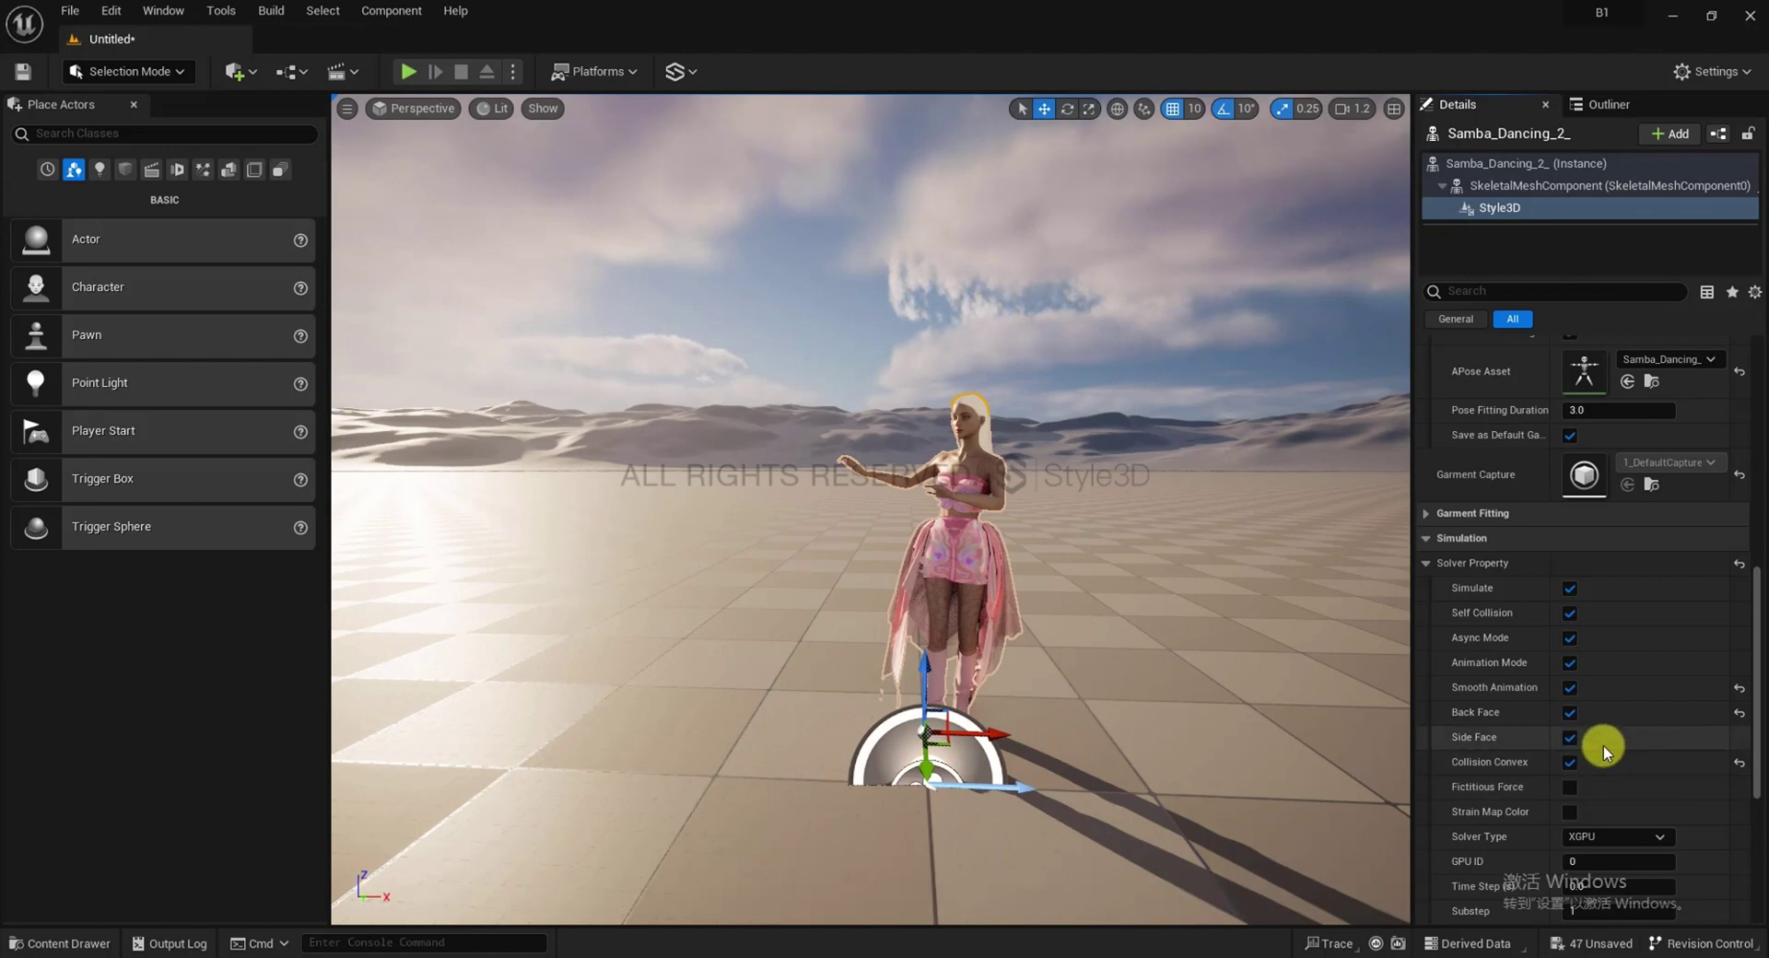
Play the level to preview the garment simulation on the dancing avatar, and stop it
scroll(1603, 743, "up", 3)
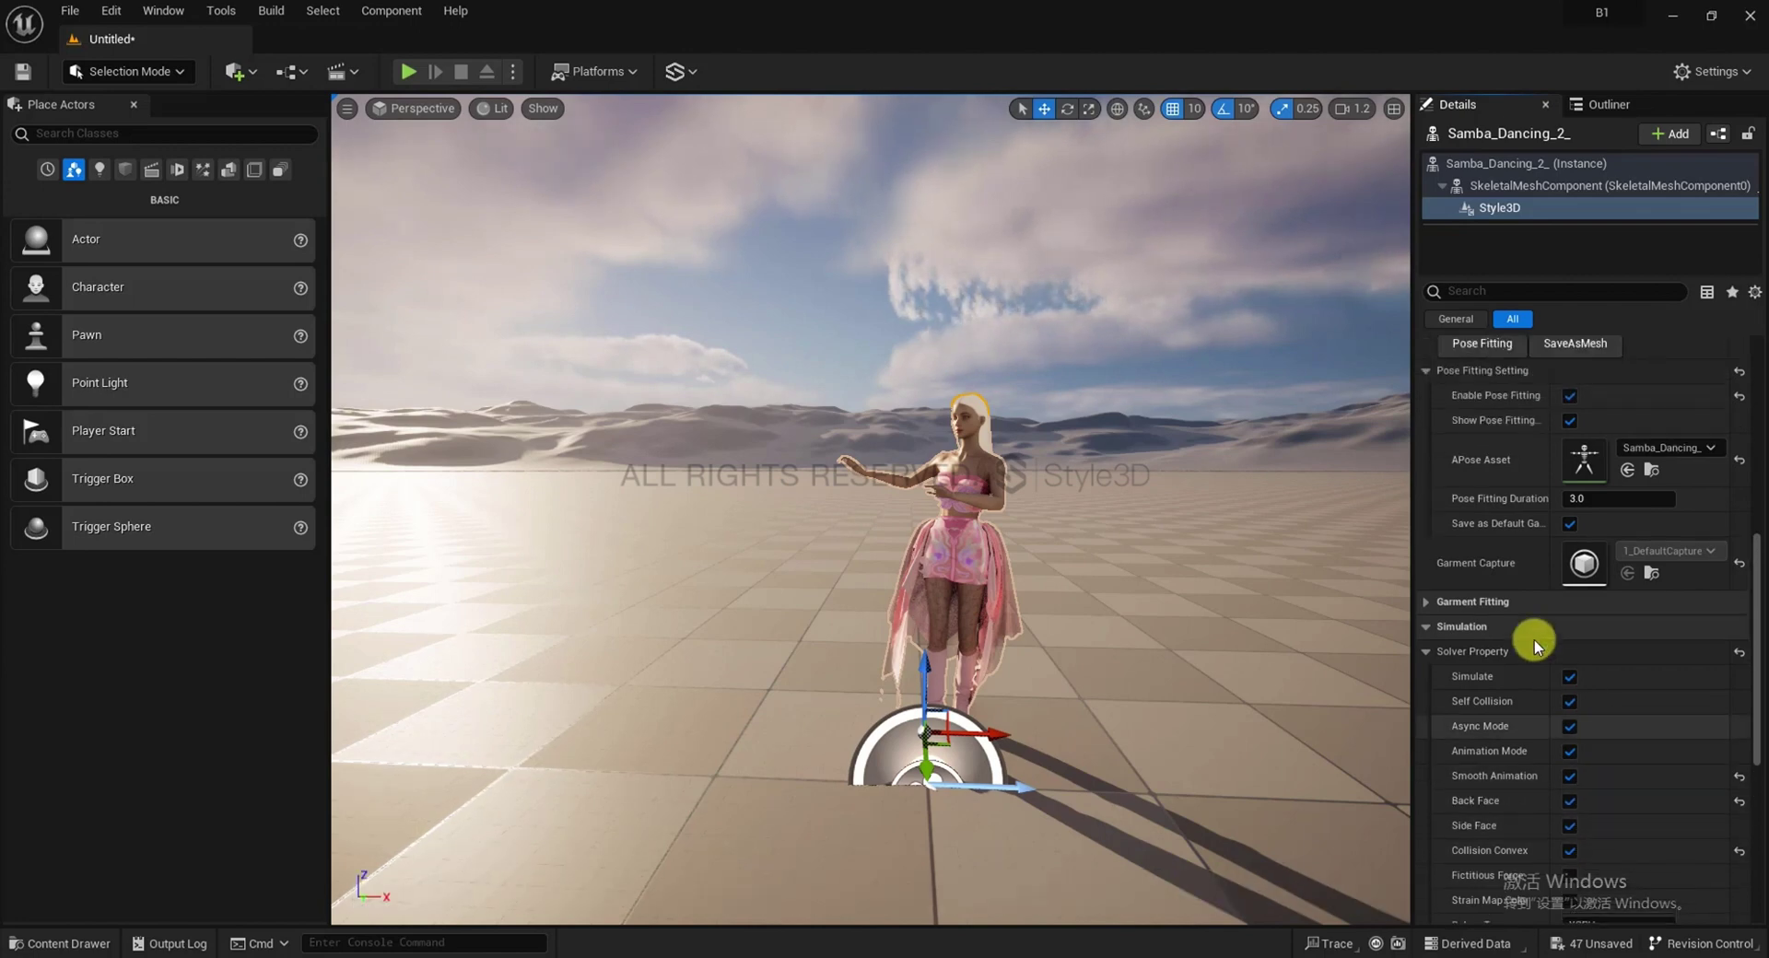
left_click(400, 72)
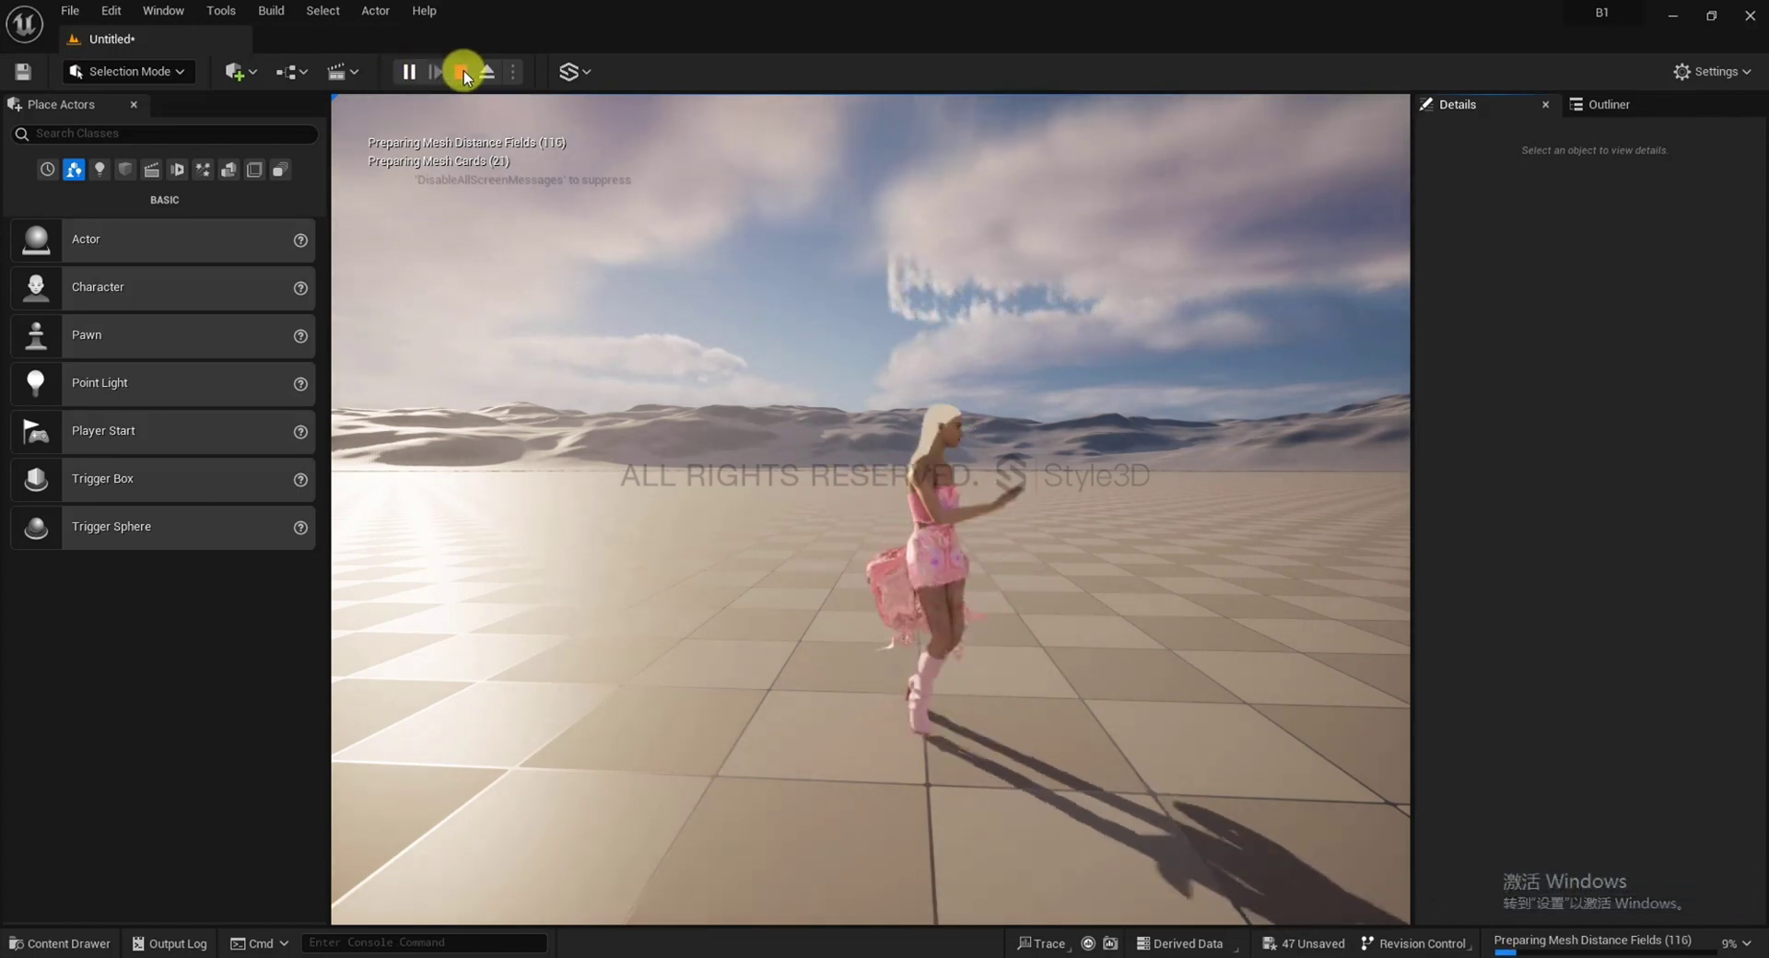
key("Escape")
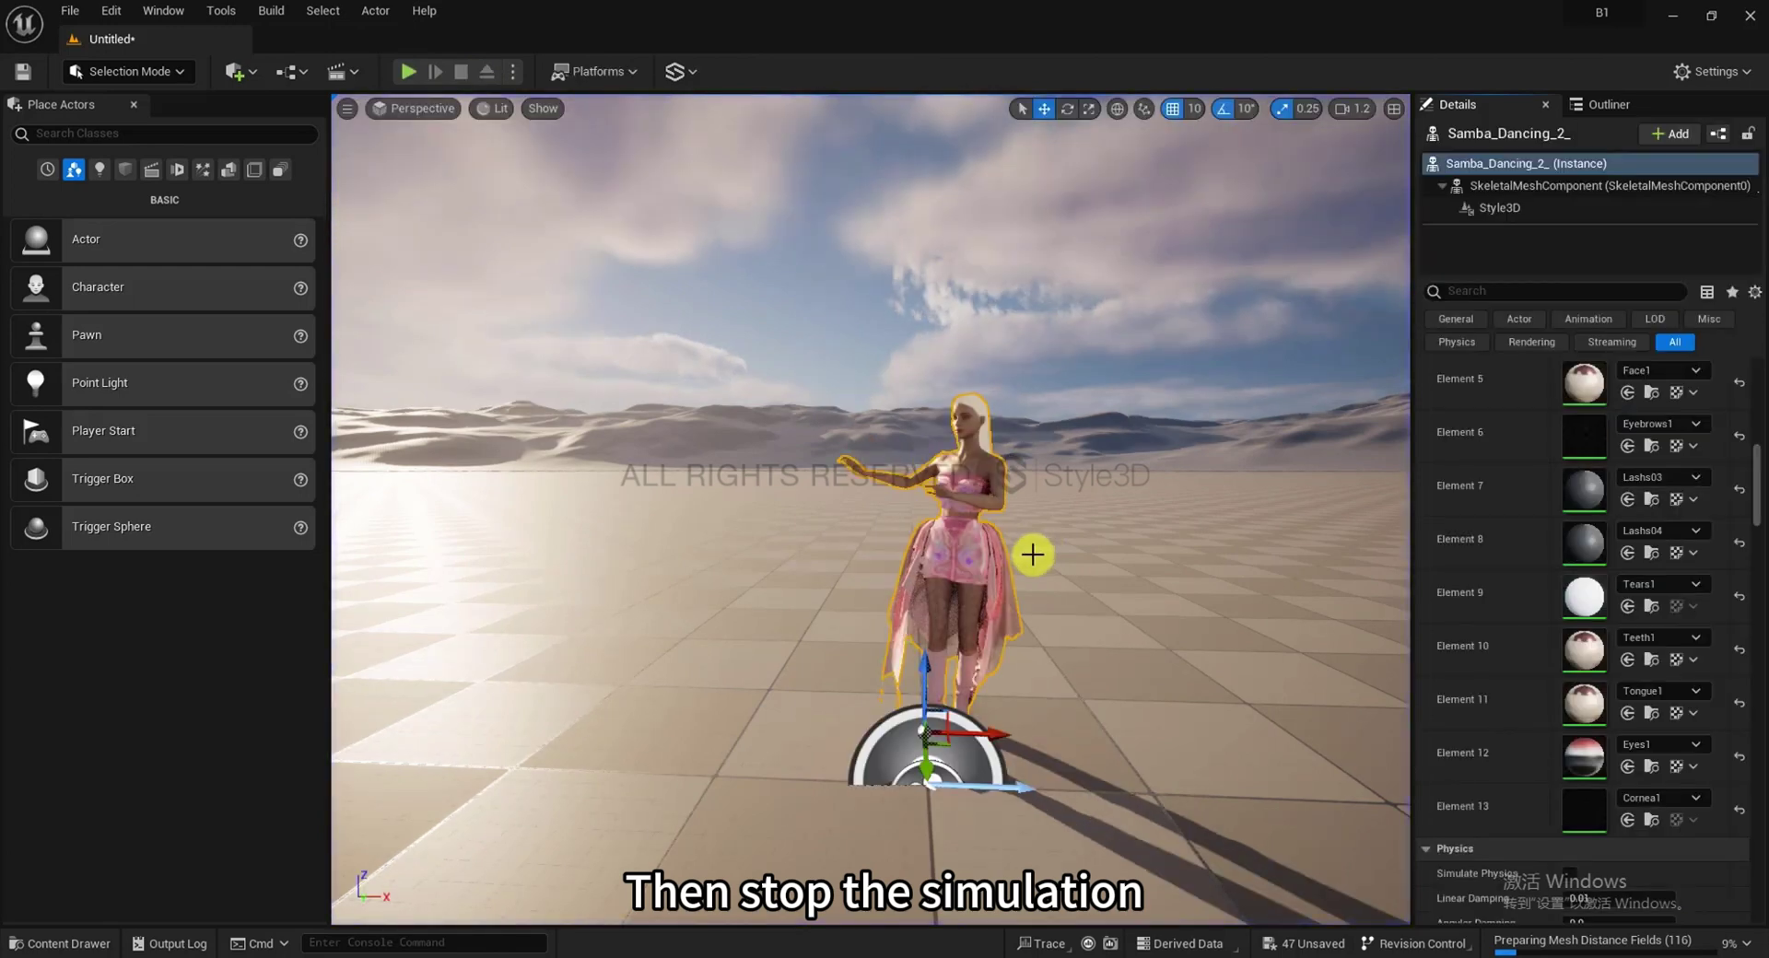
Set the Style3D component's Runtime Mode to GarmentCacheRecord
left_click(1500, 208)
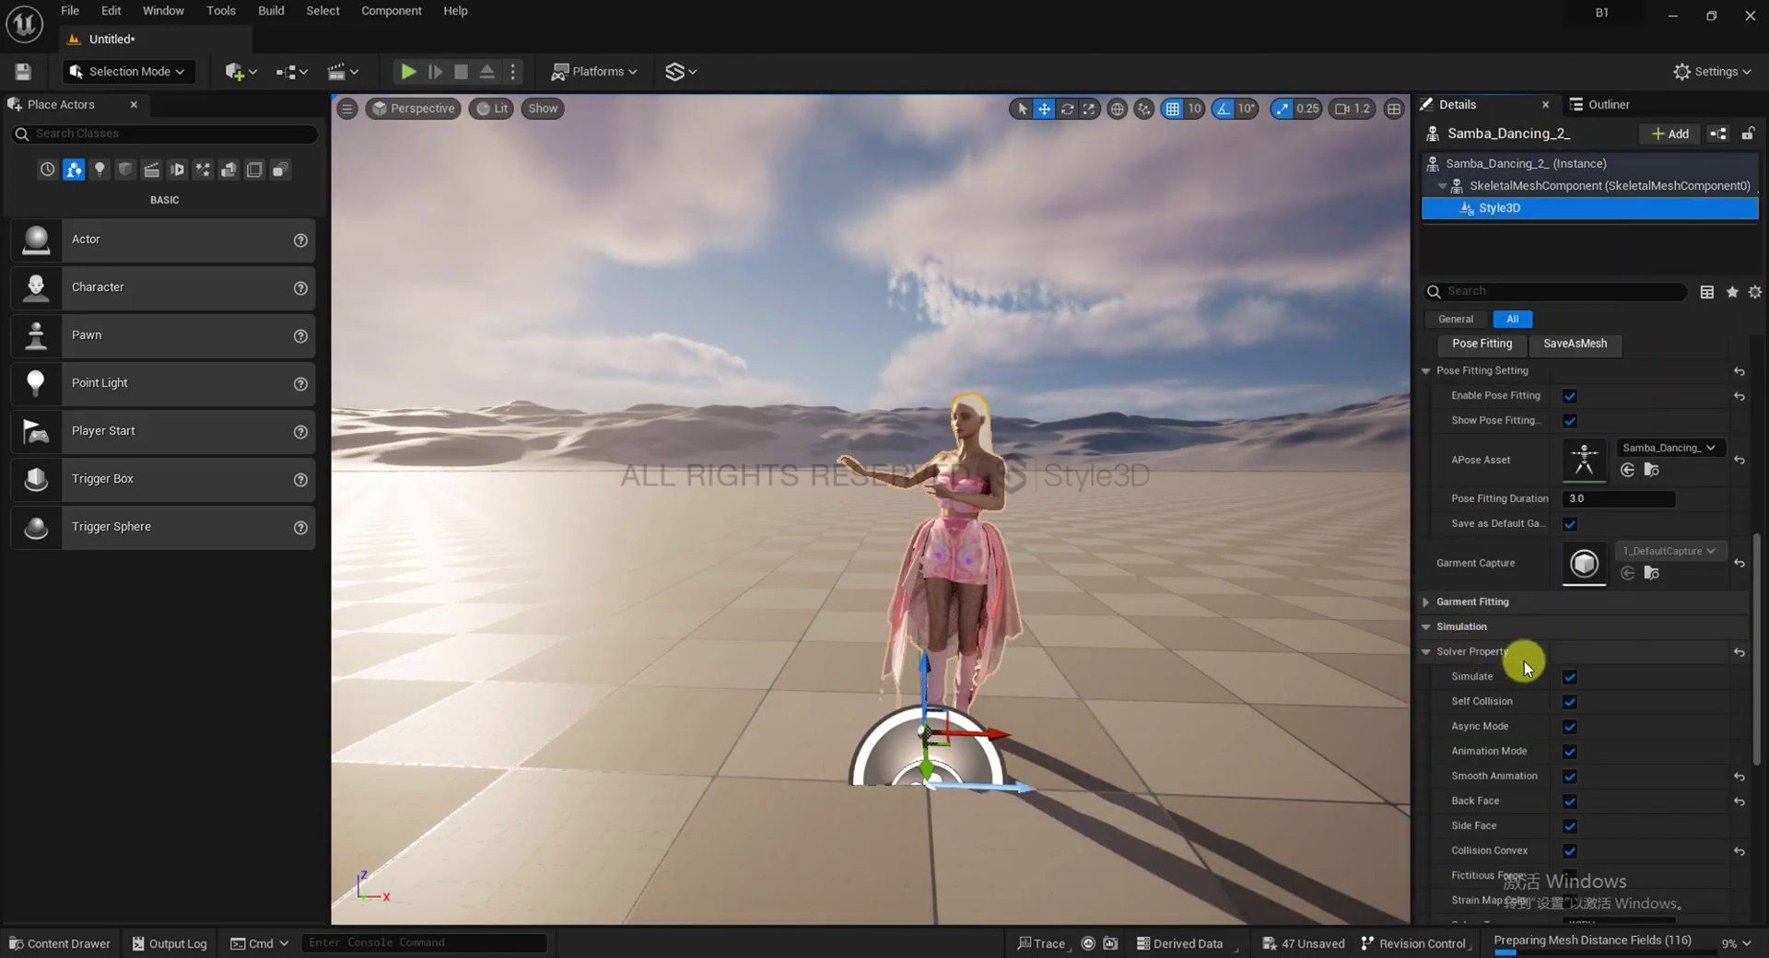
scroll(1524, 661, "up", 6)
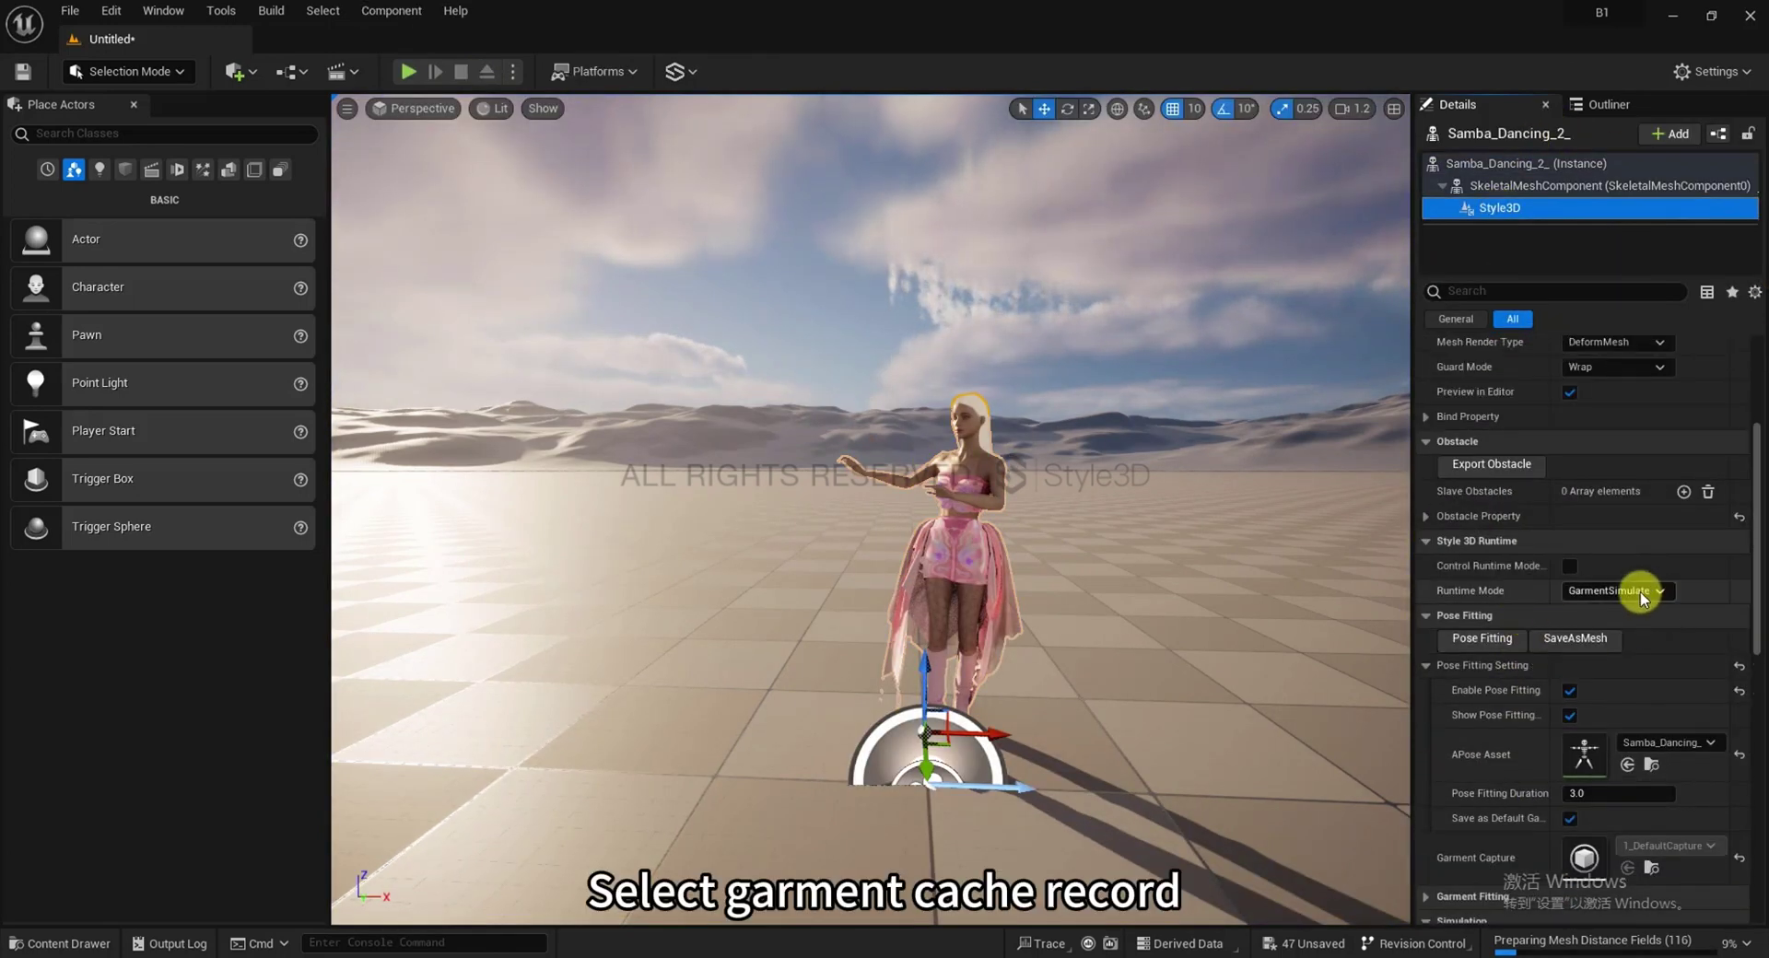
left_click(1640, 593)
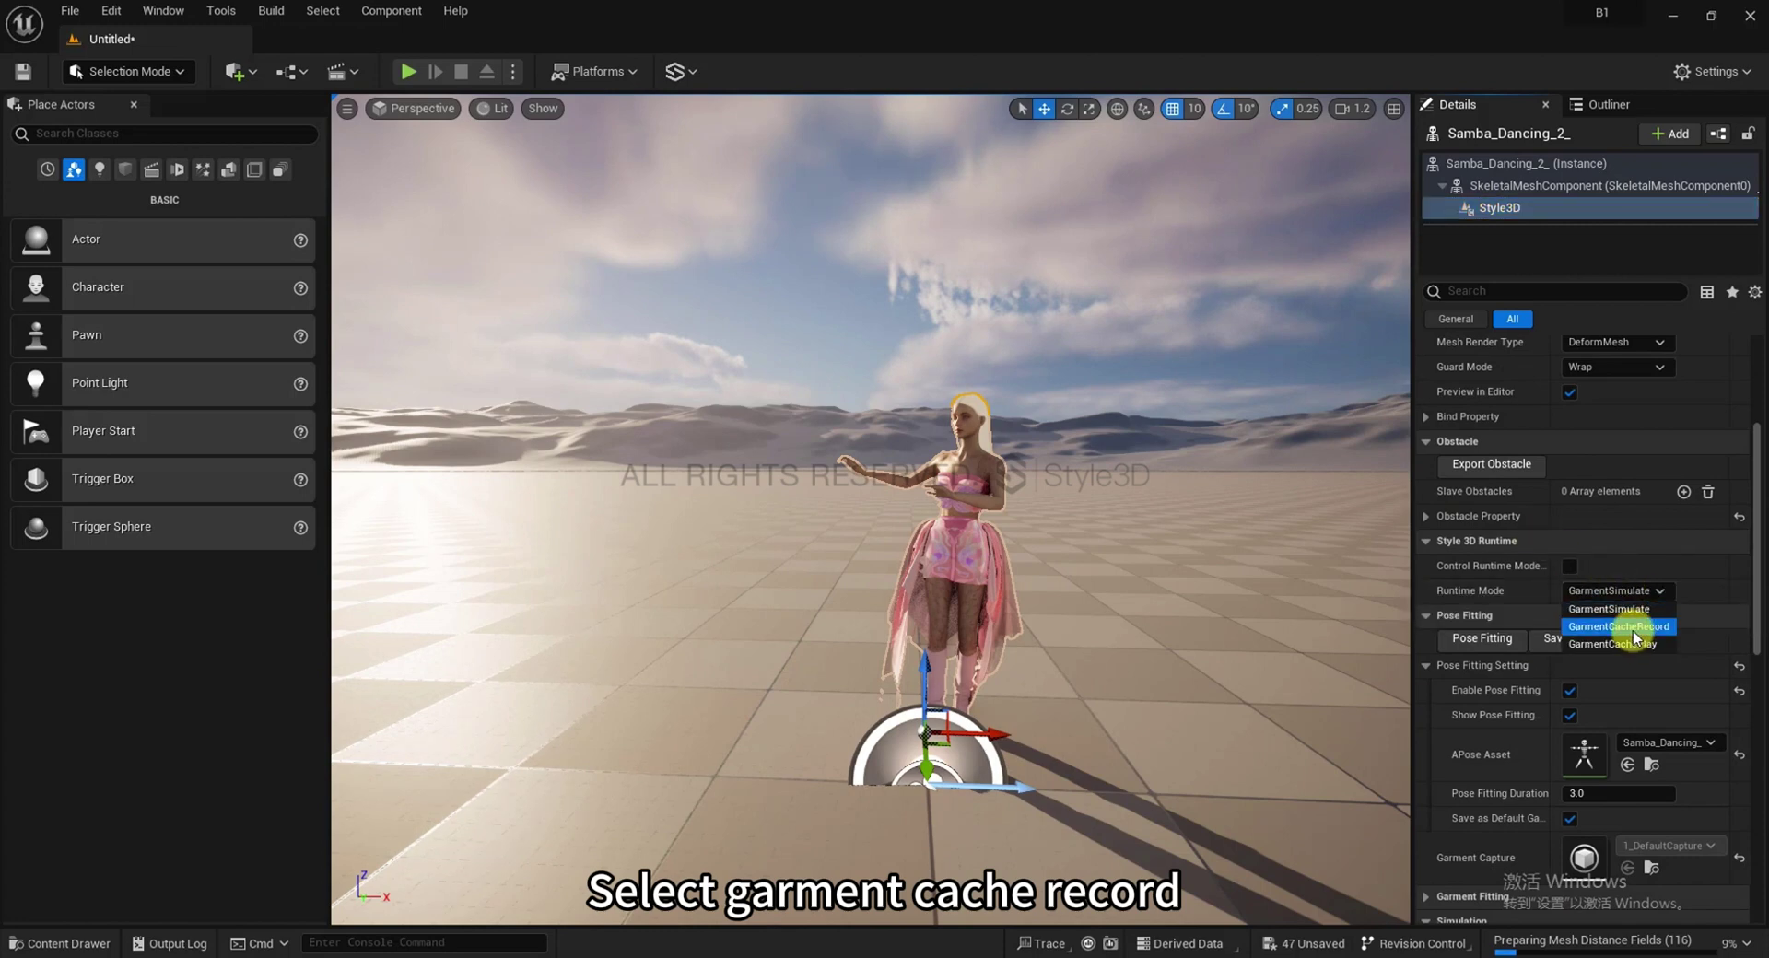
left_click(1622, 626)
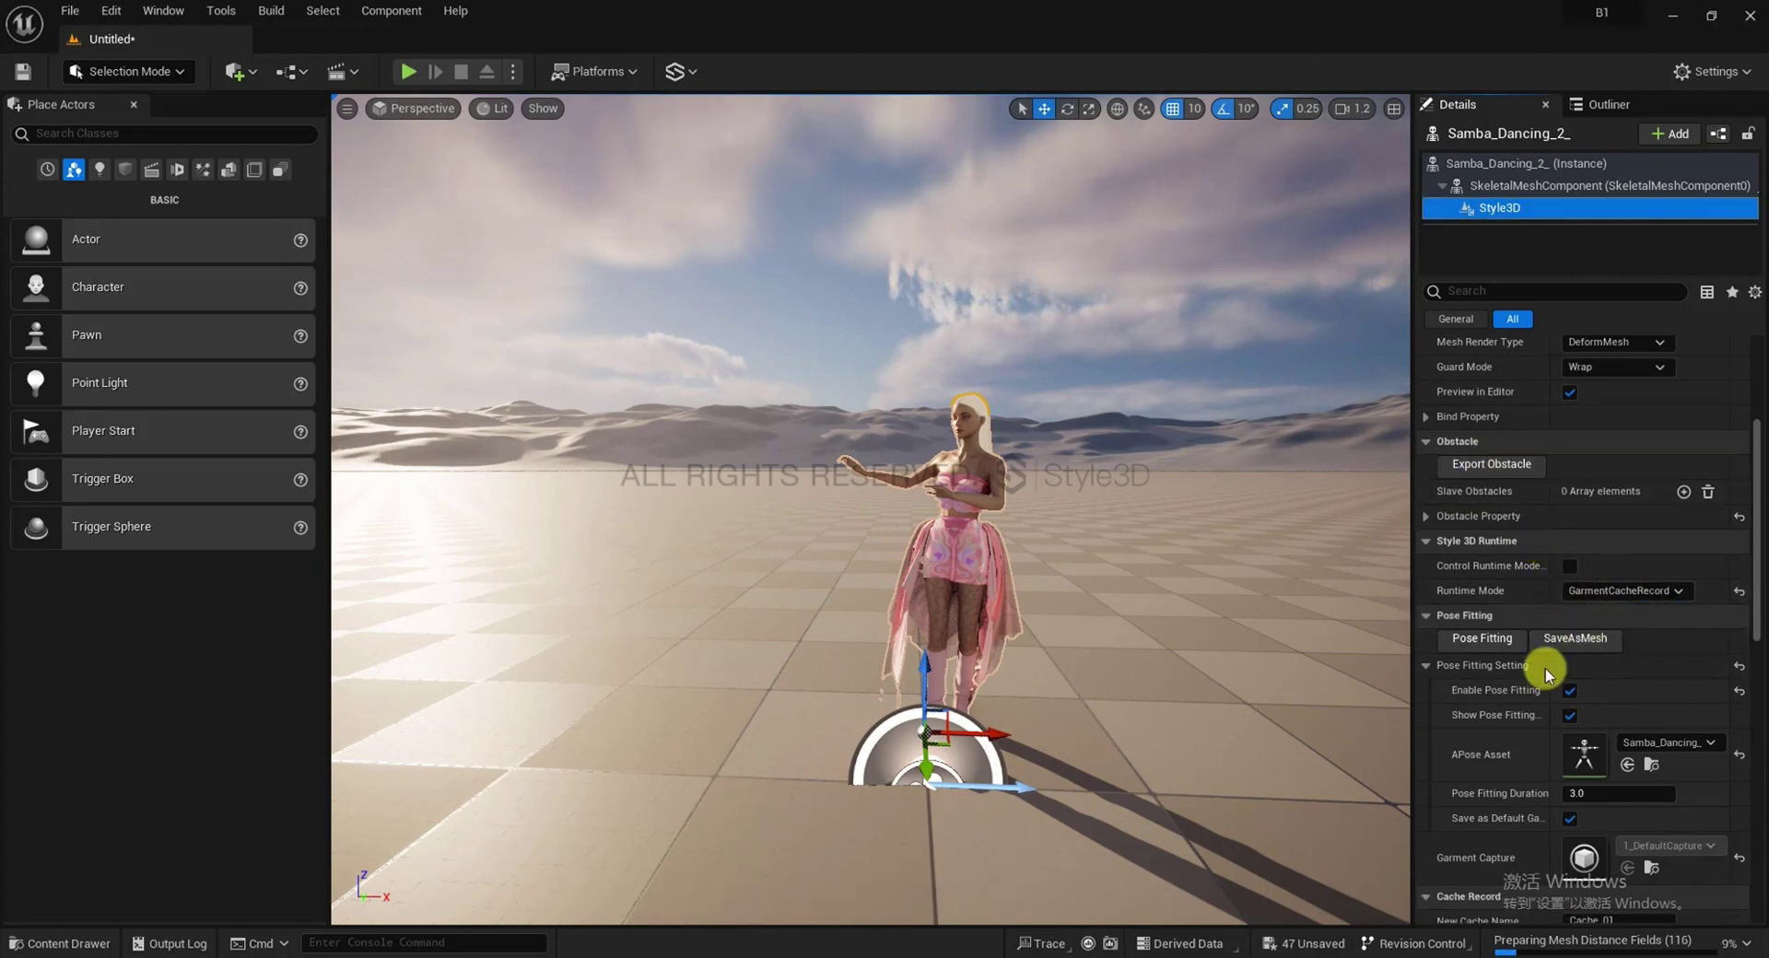
Expand the Cache Record Setting and turn on Record Avatar Animation
scroll(1576, 733, "down", 2)
scroll(1566, 692, "up", 2)
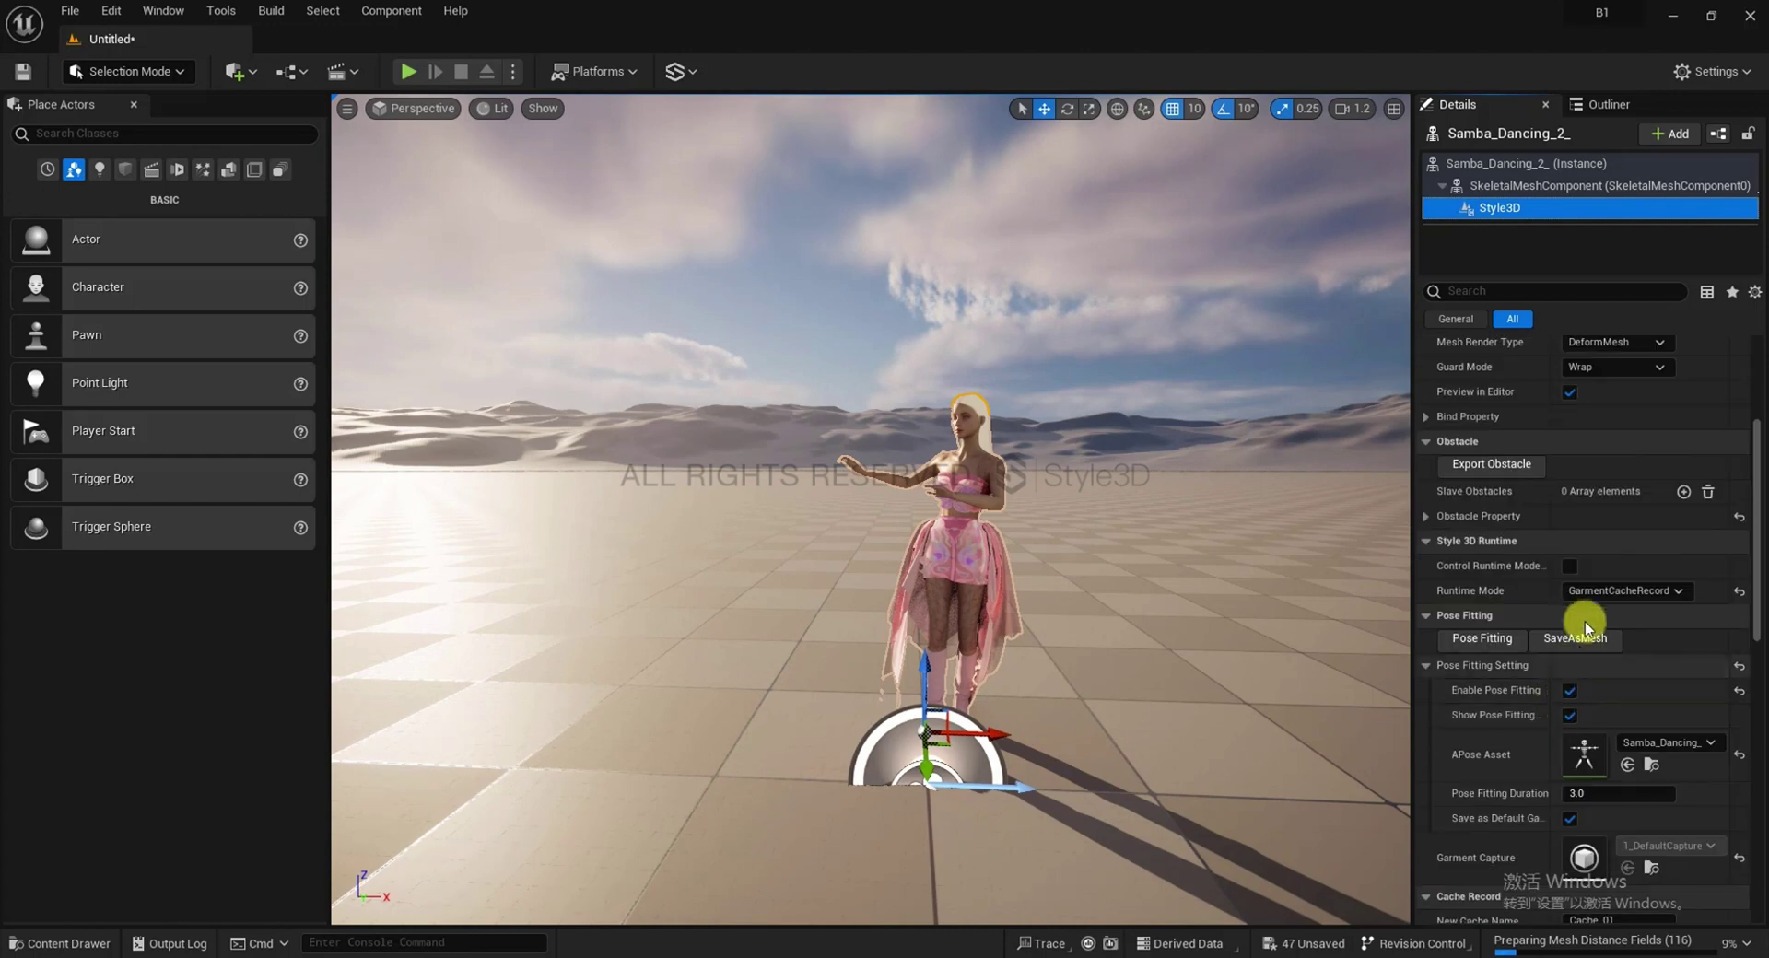
scroll(1574, 606, "up", 1)
scroll(1572, 601, "down", 4)
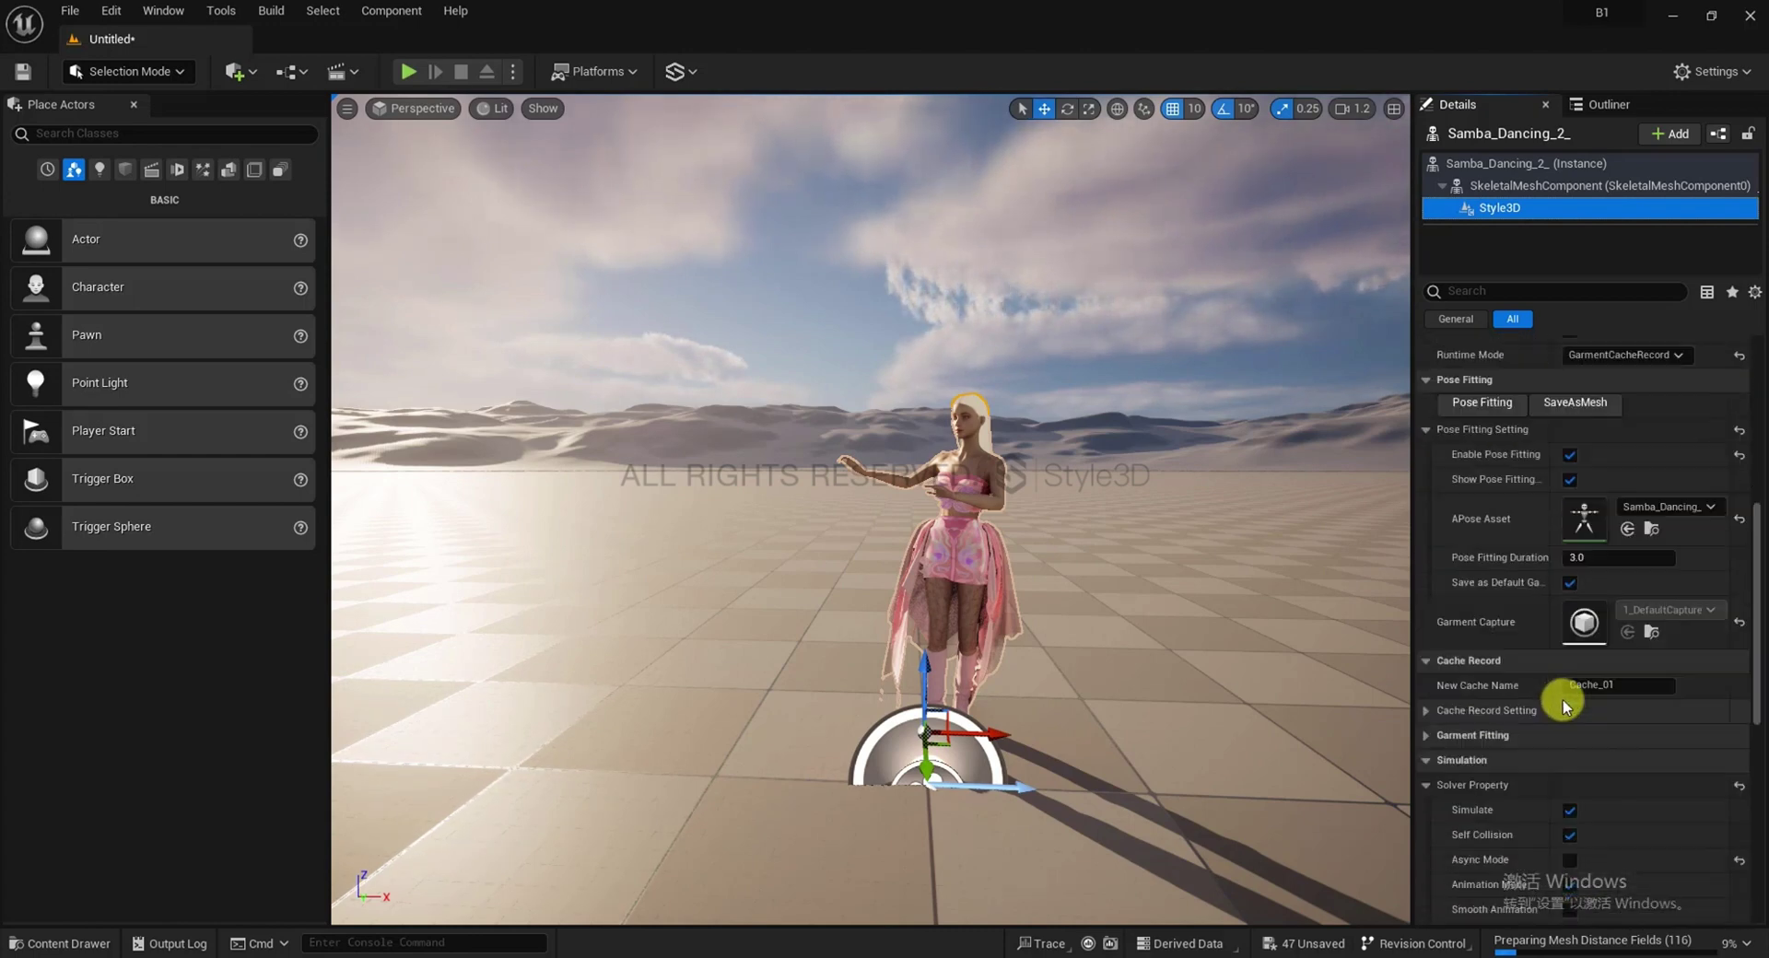
scroll(1564, 702, "down", 2)
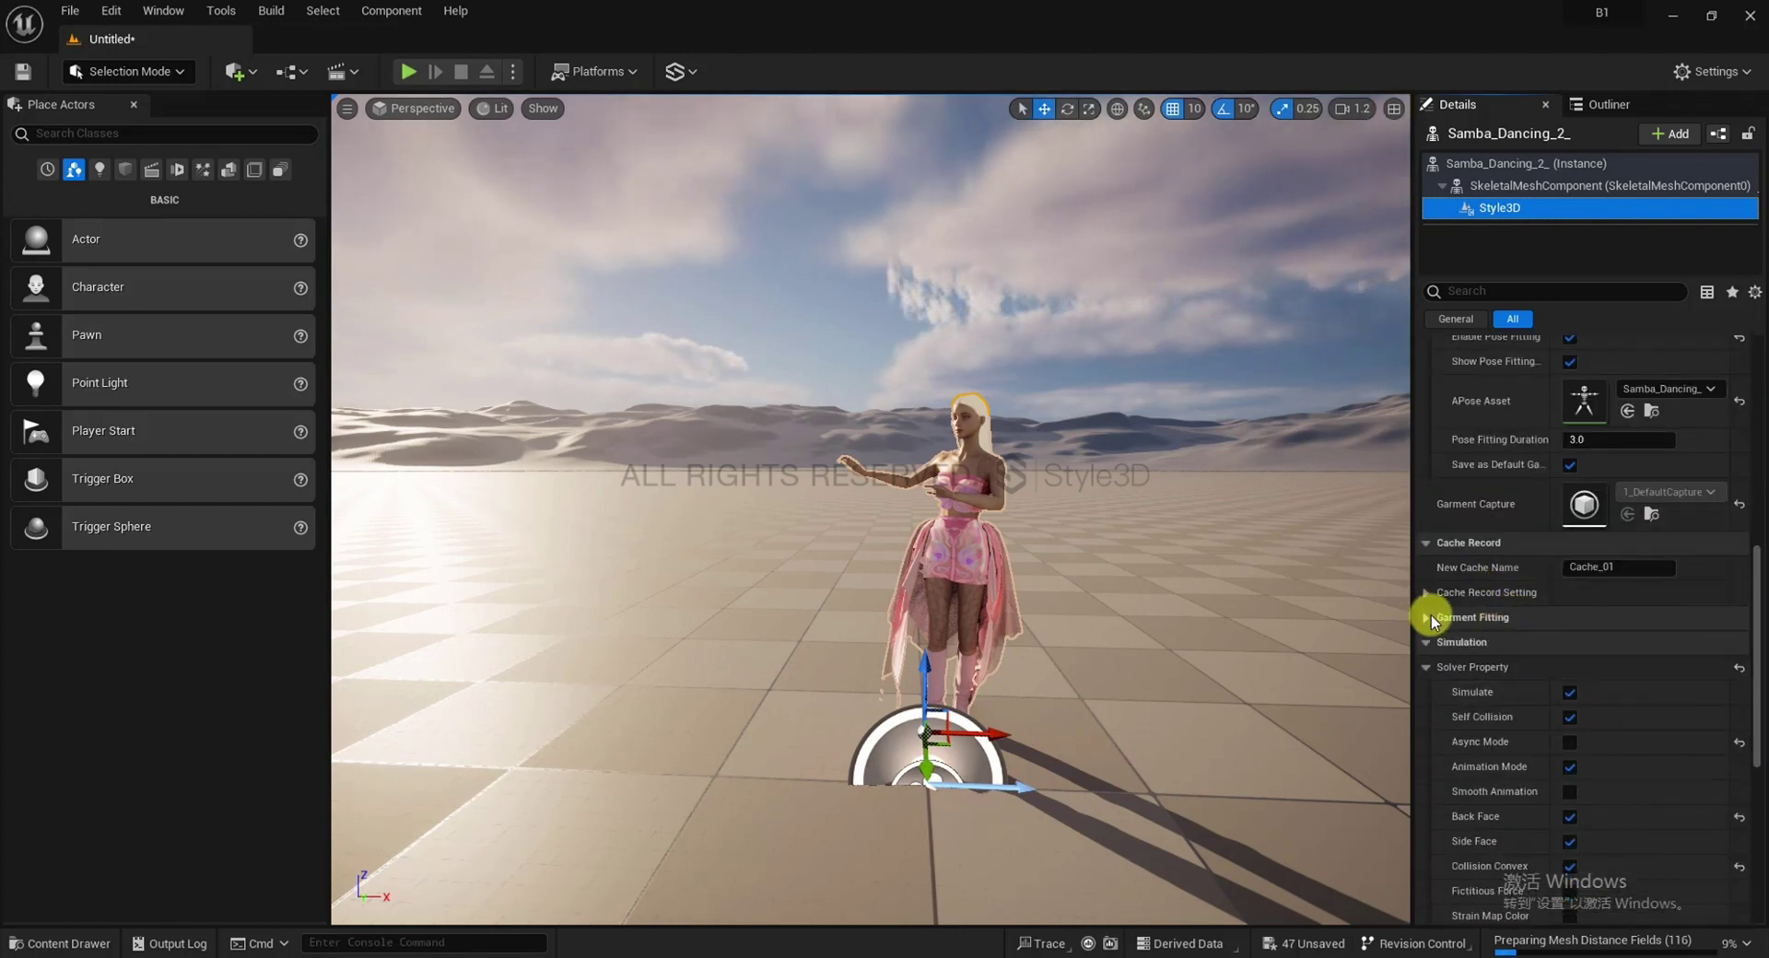
left_click(1428, 617)
left_click(1427, 593)
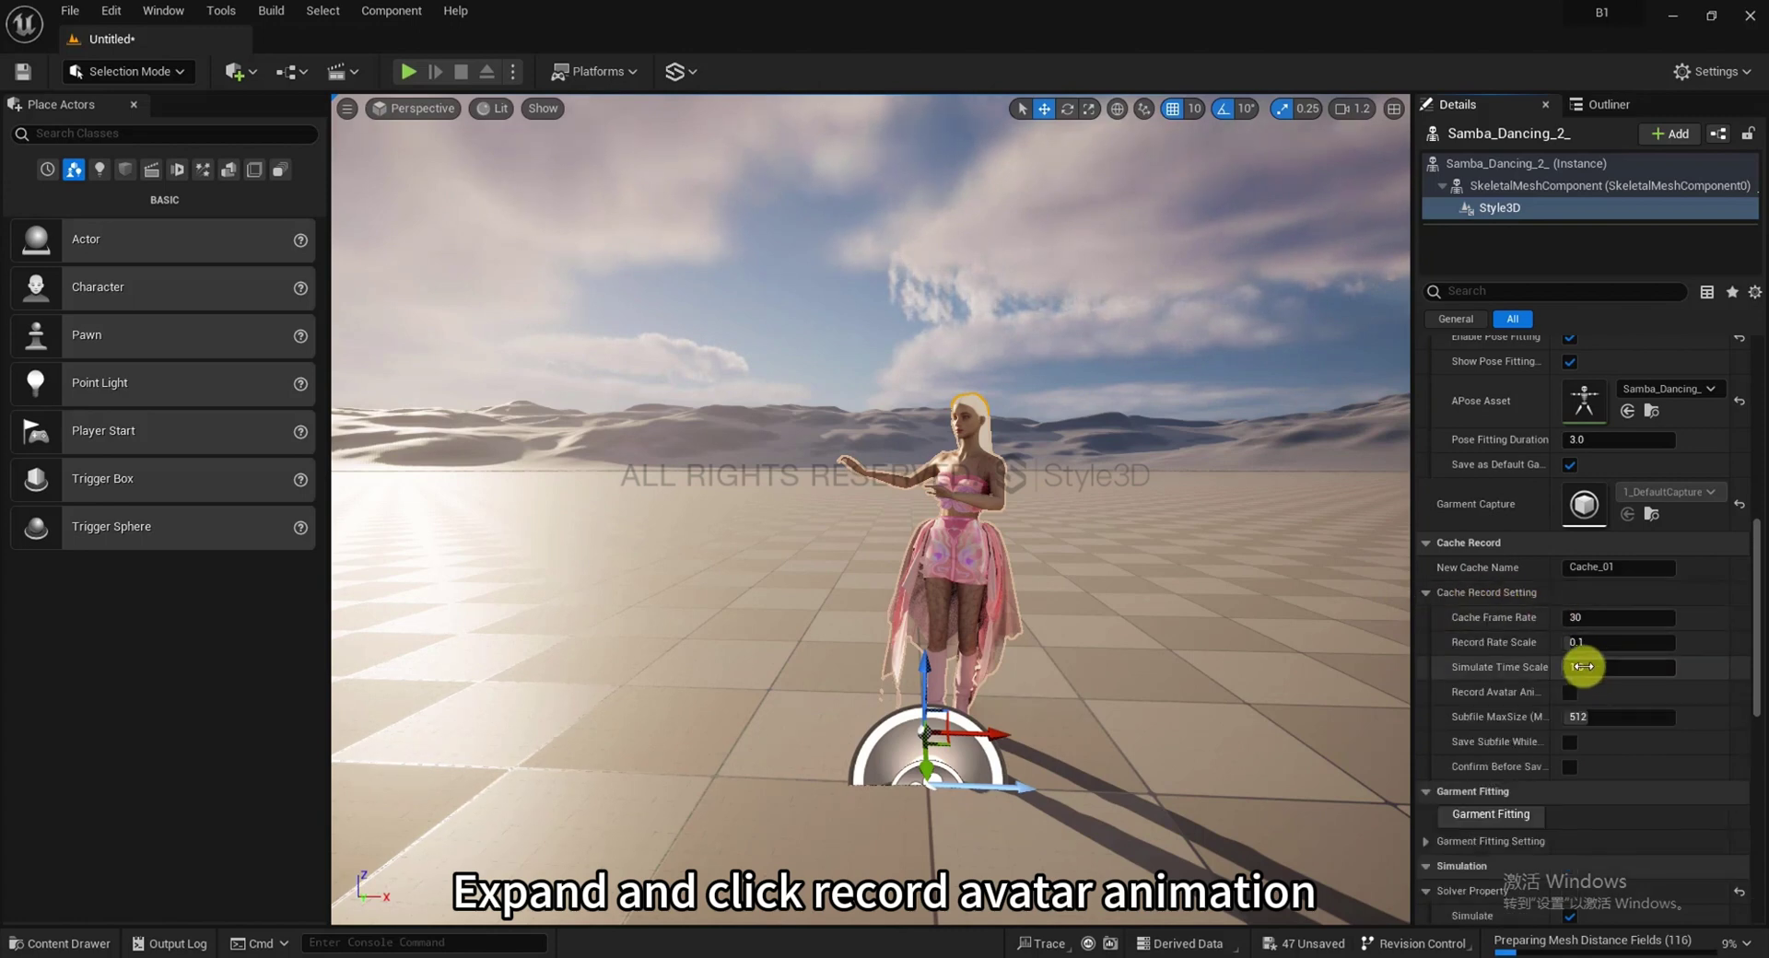
left_click(1570, 692)
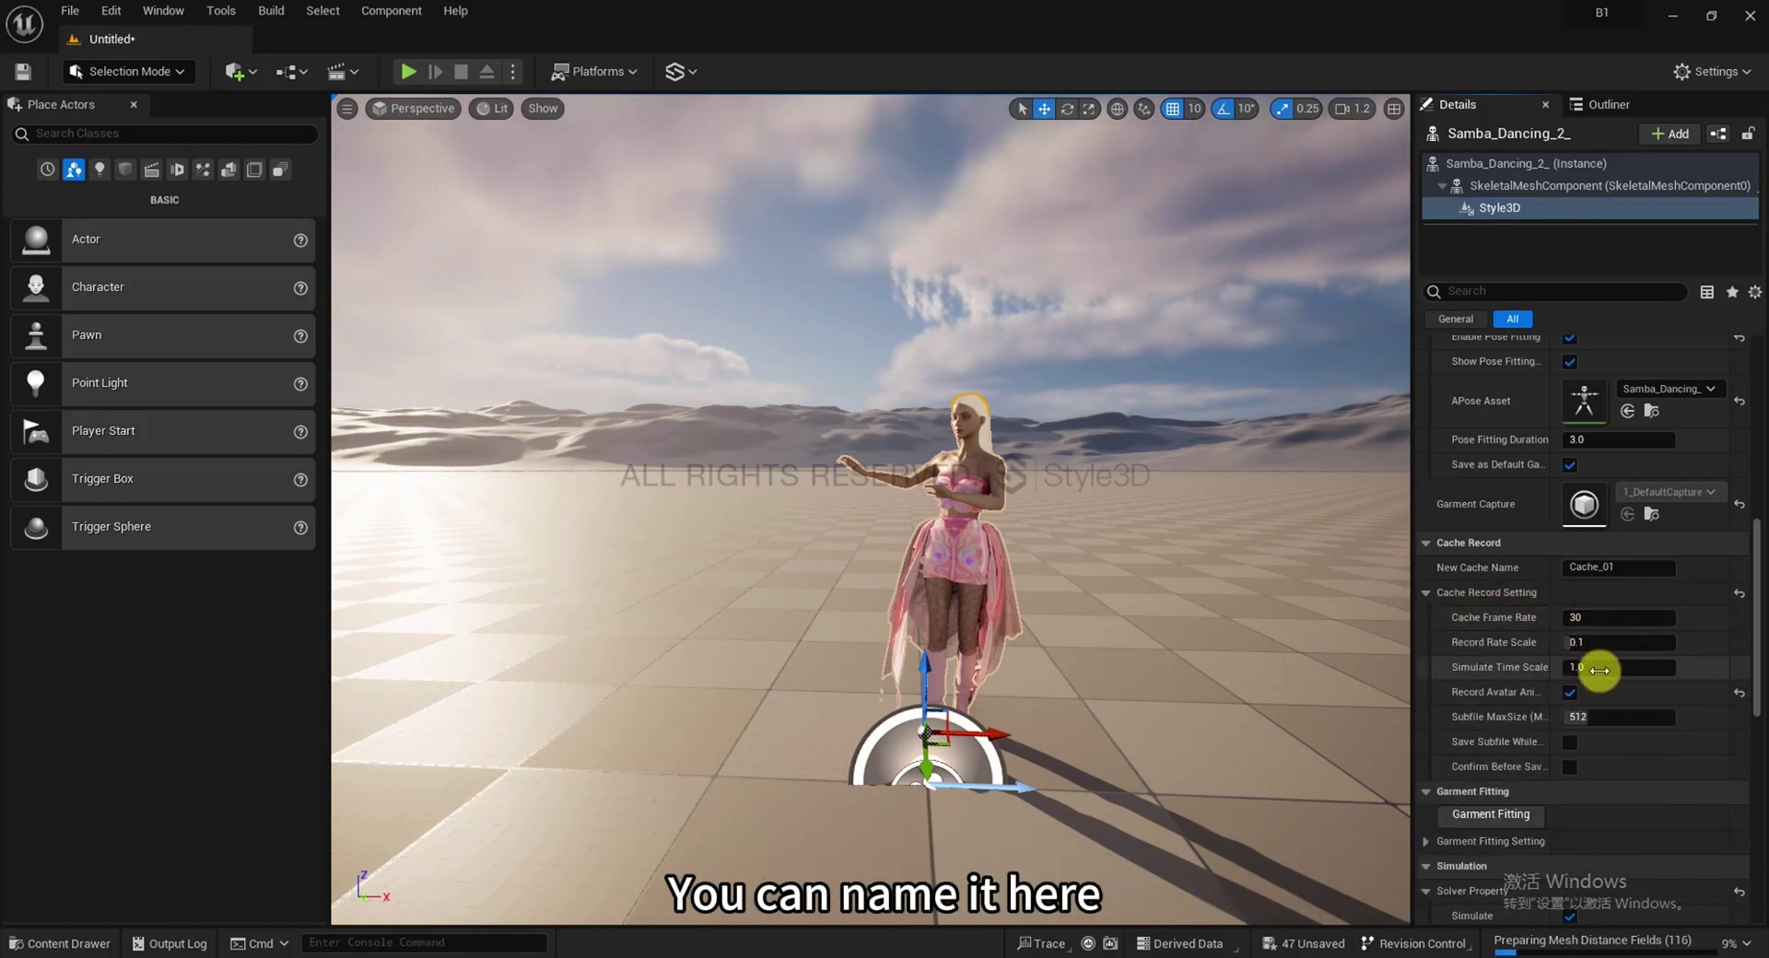
Set the Subfile MaxSize in the Cache Record Setting to 1024
left_click(1603, 718)
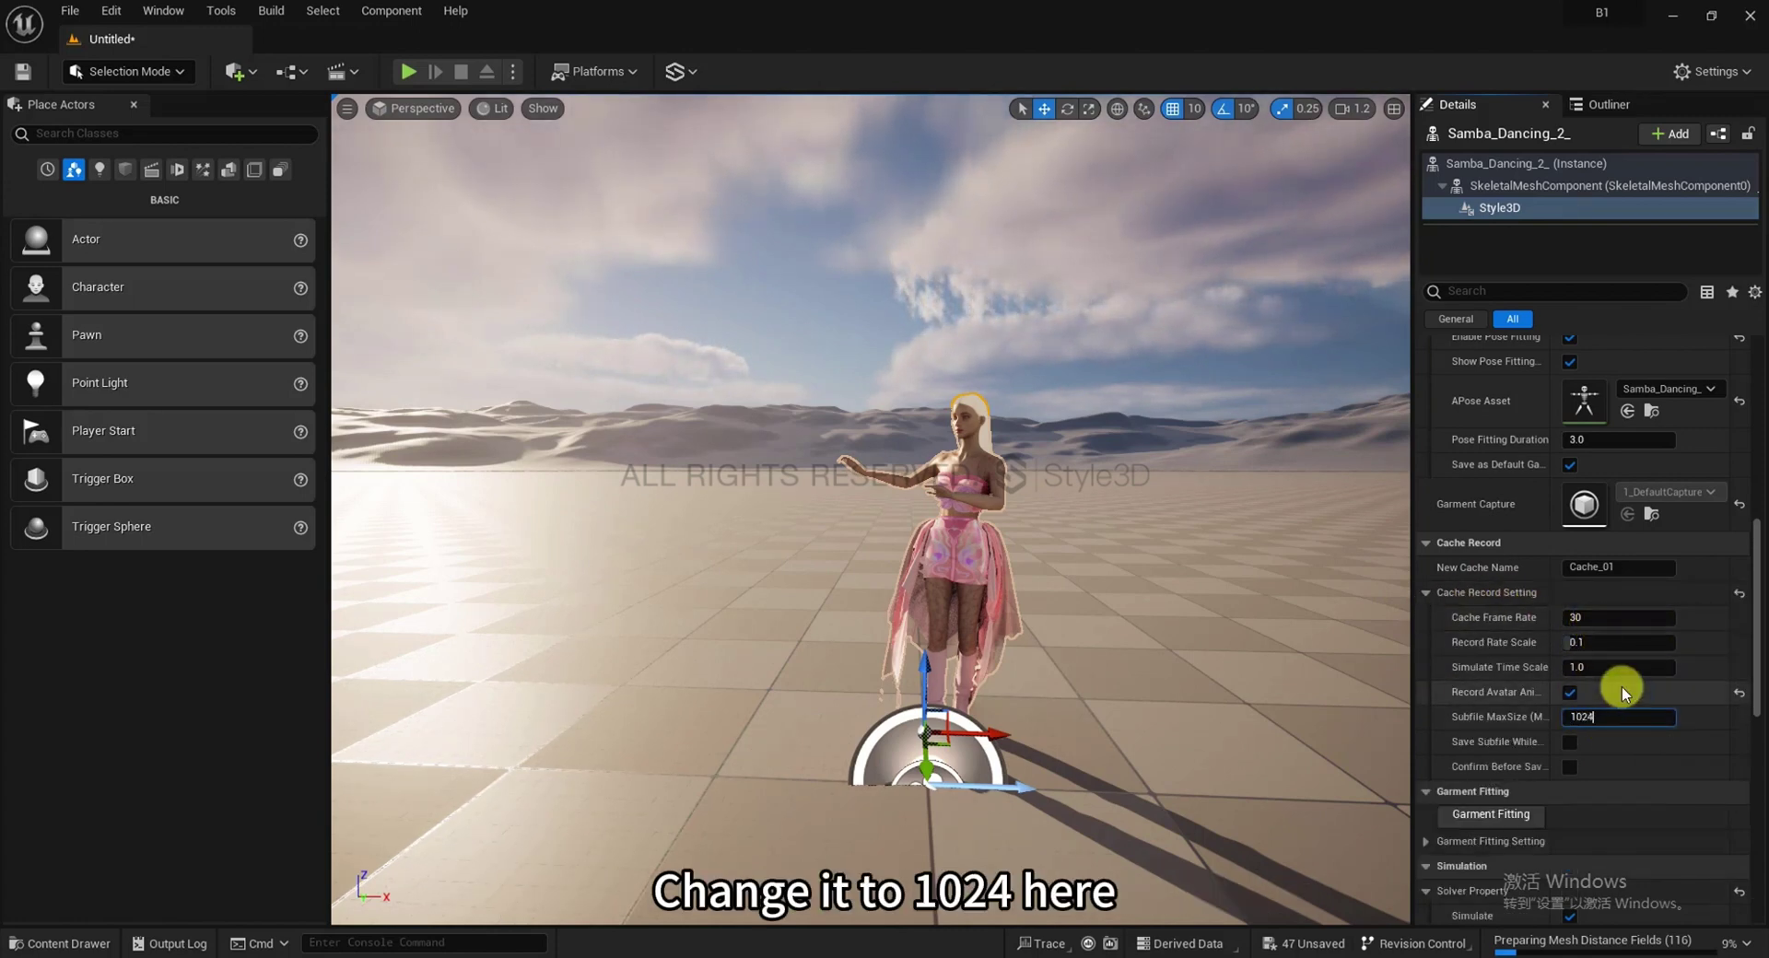
type("1024")
key("Return")
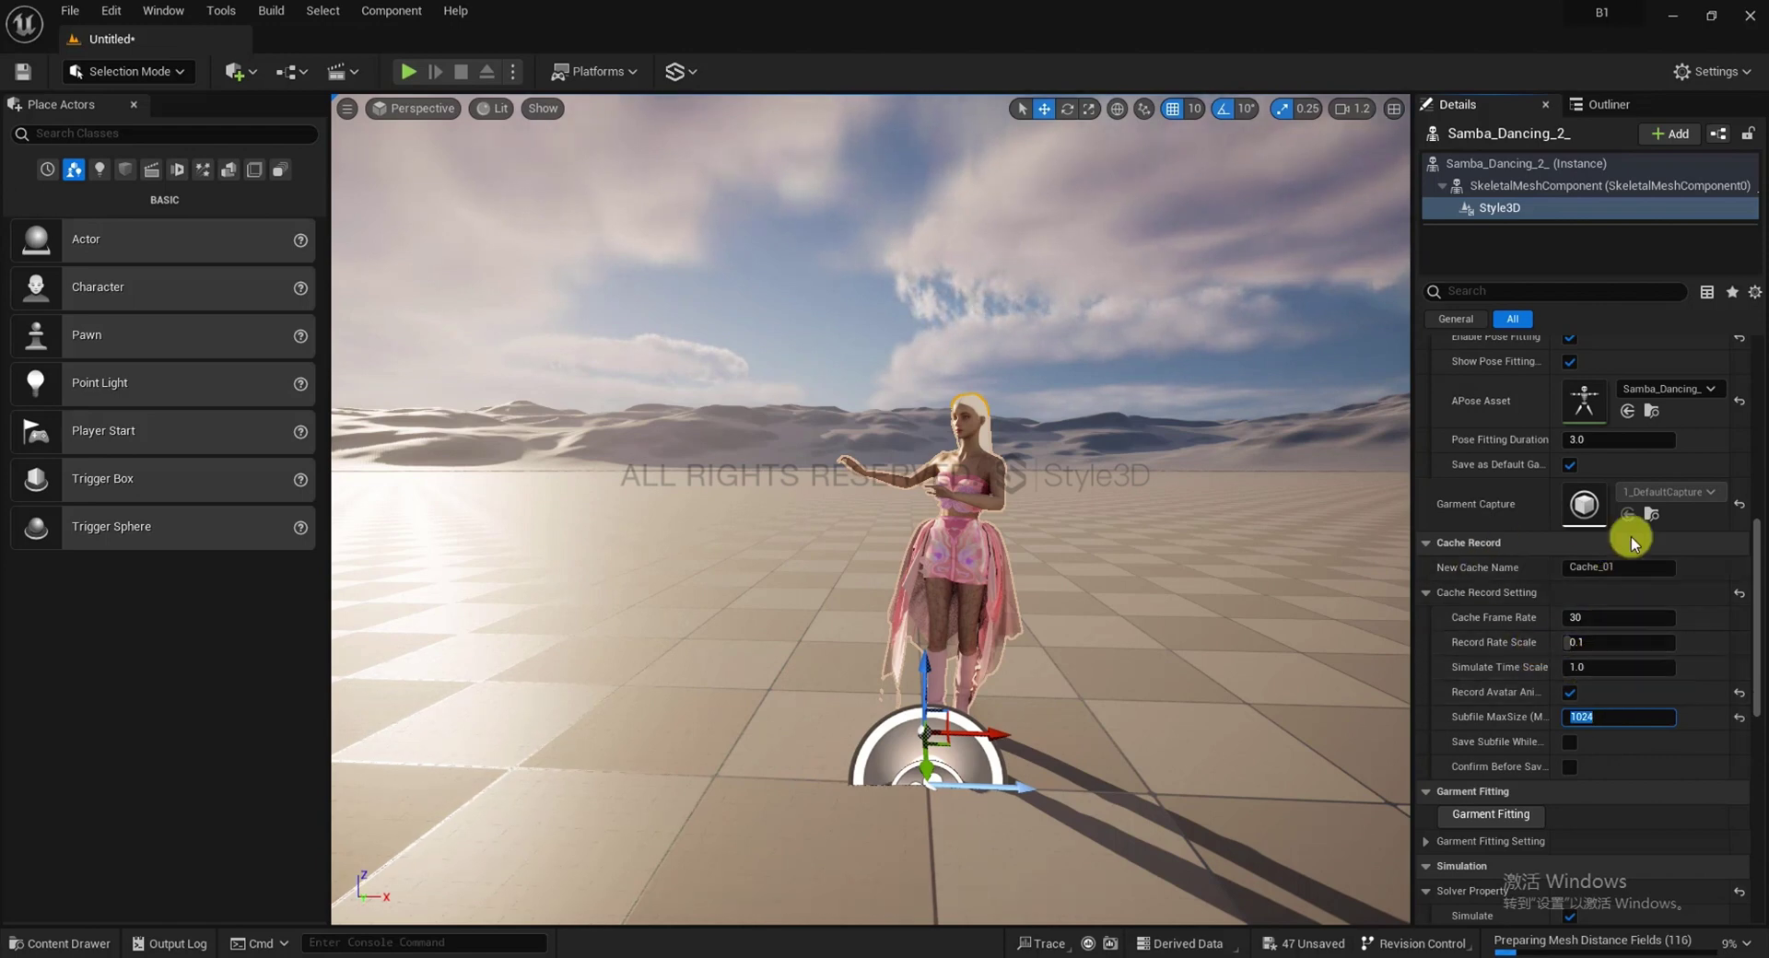
scroll(1563, 659, "down", 2)
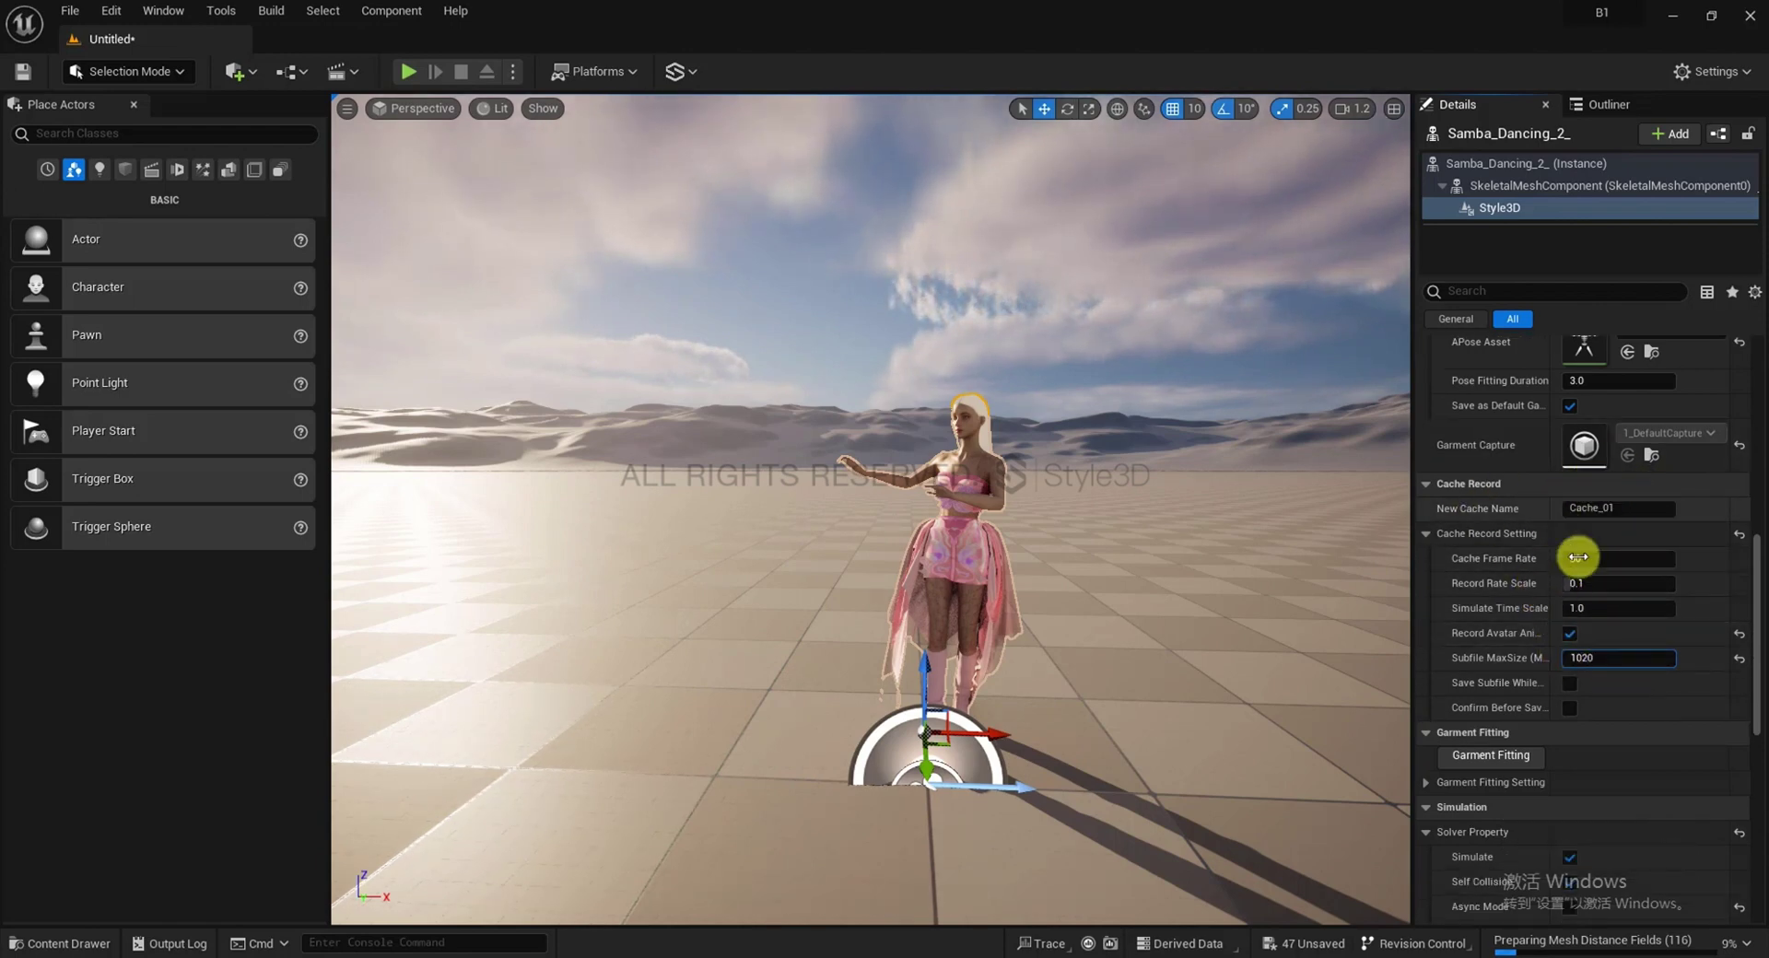
Play the level to record the garment cache Cache_01, and stop the recording
scroll(1580, 557, "up", 5)
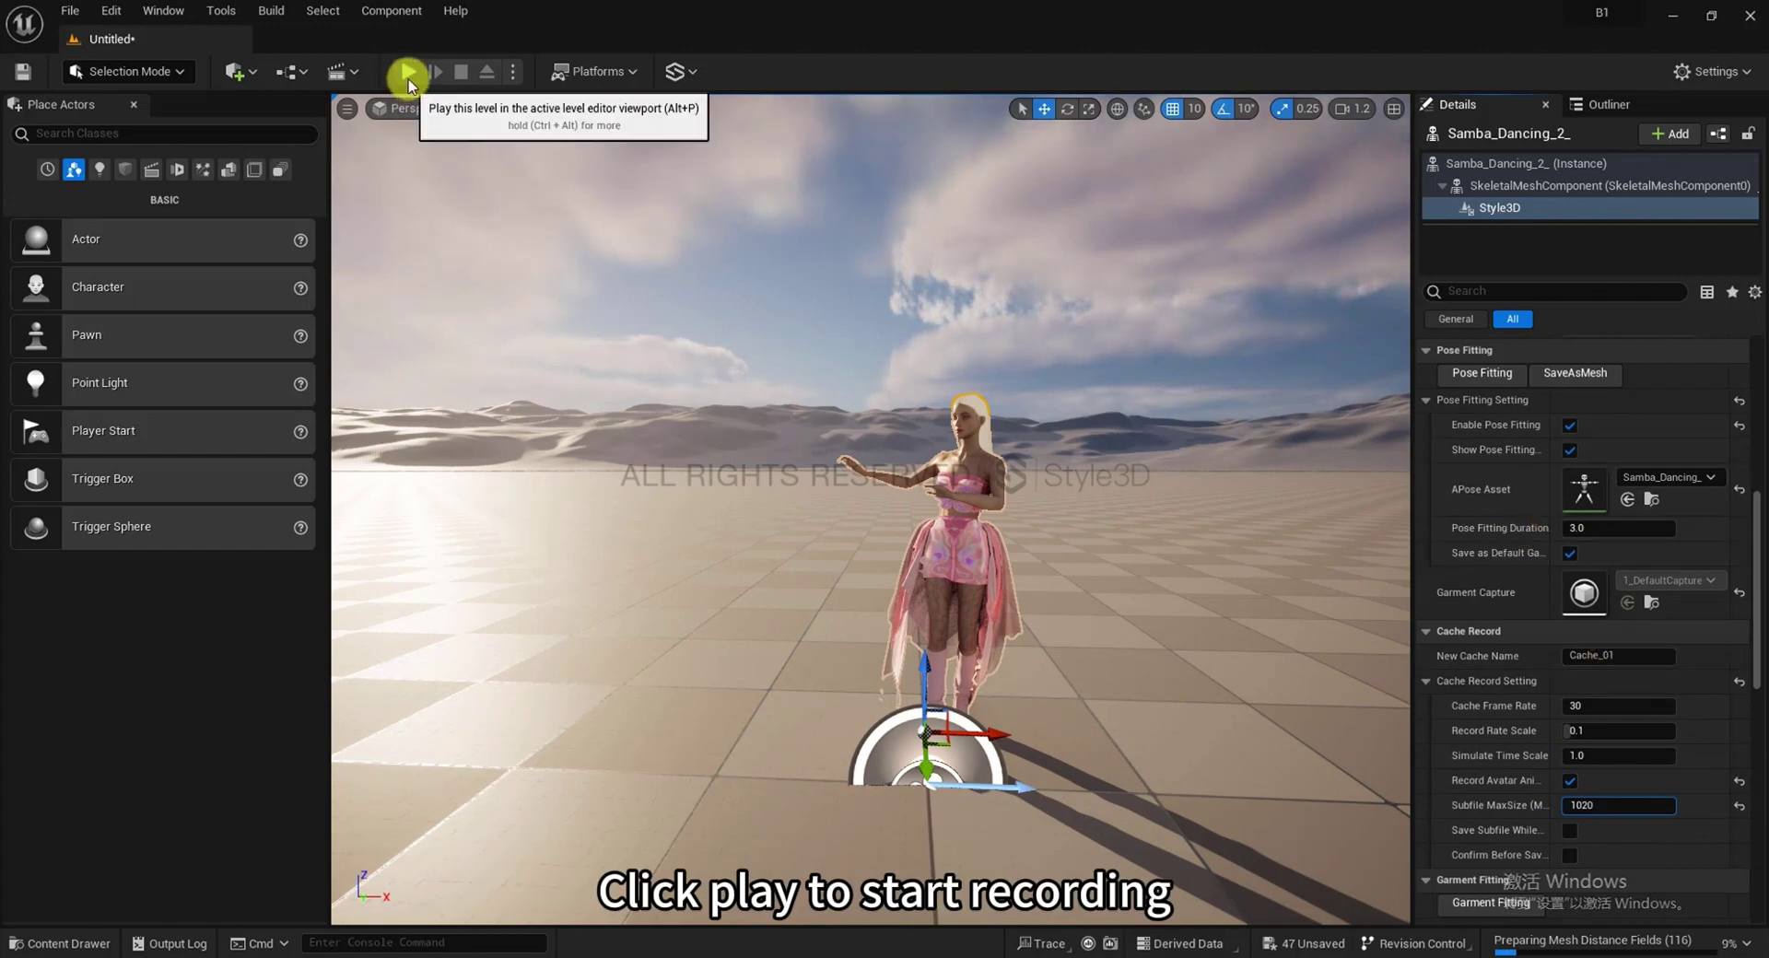
key("alt+p")
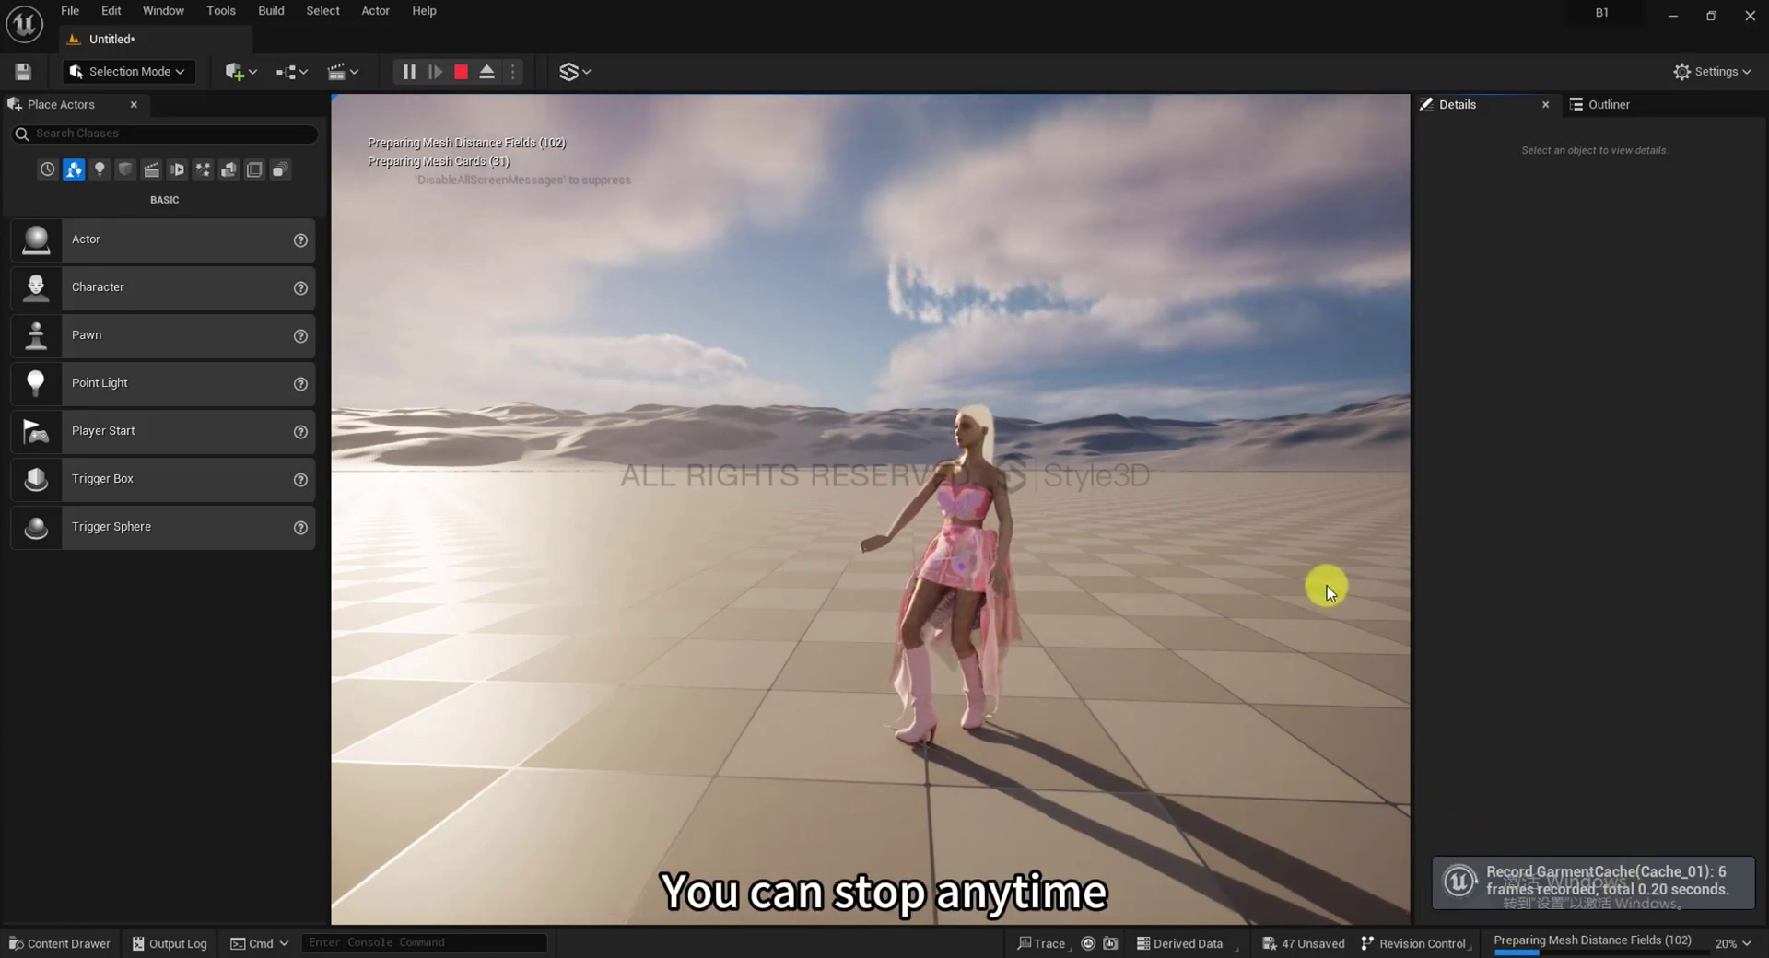
key("Escape")
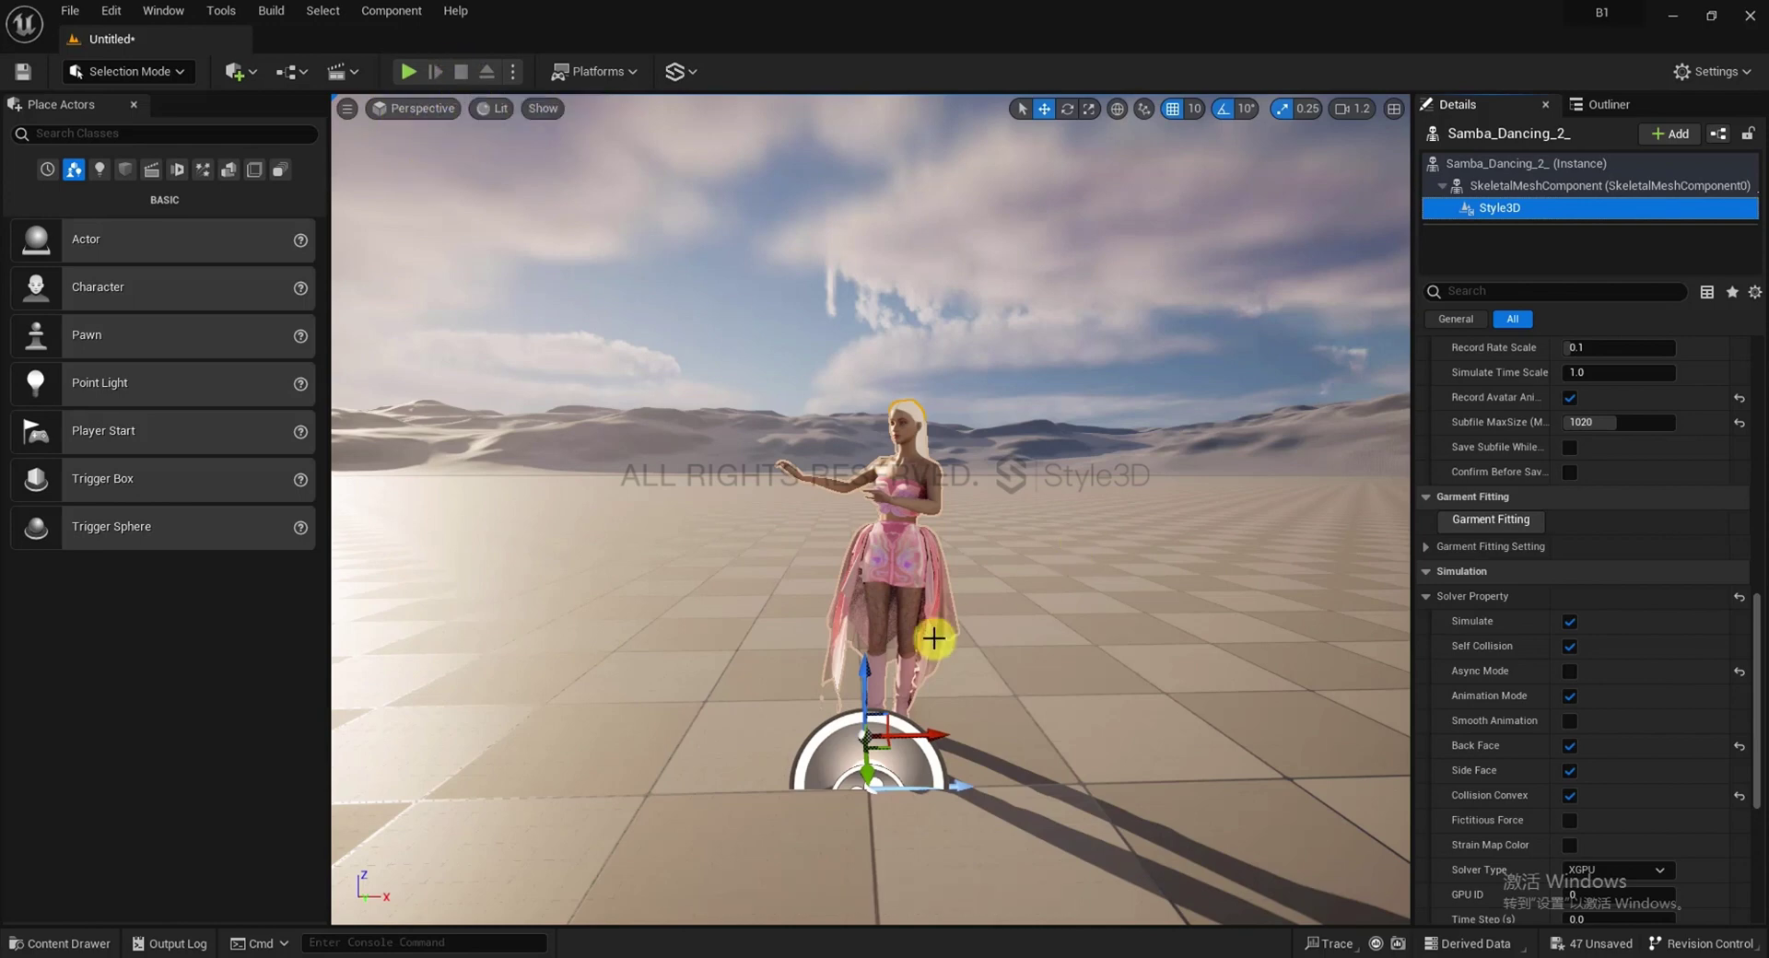
Set the Style3D component's Runtime Mode to GarmentCachePlay
scroll(1573, 520, "up", 6)
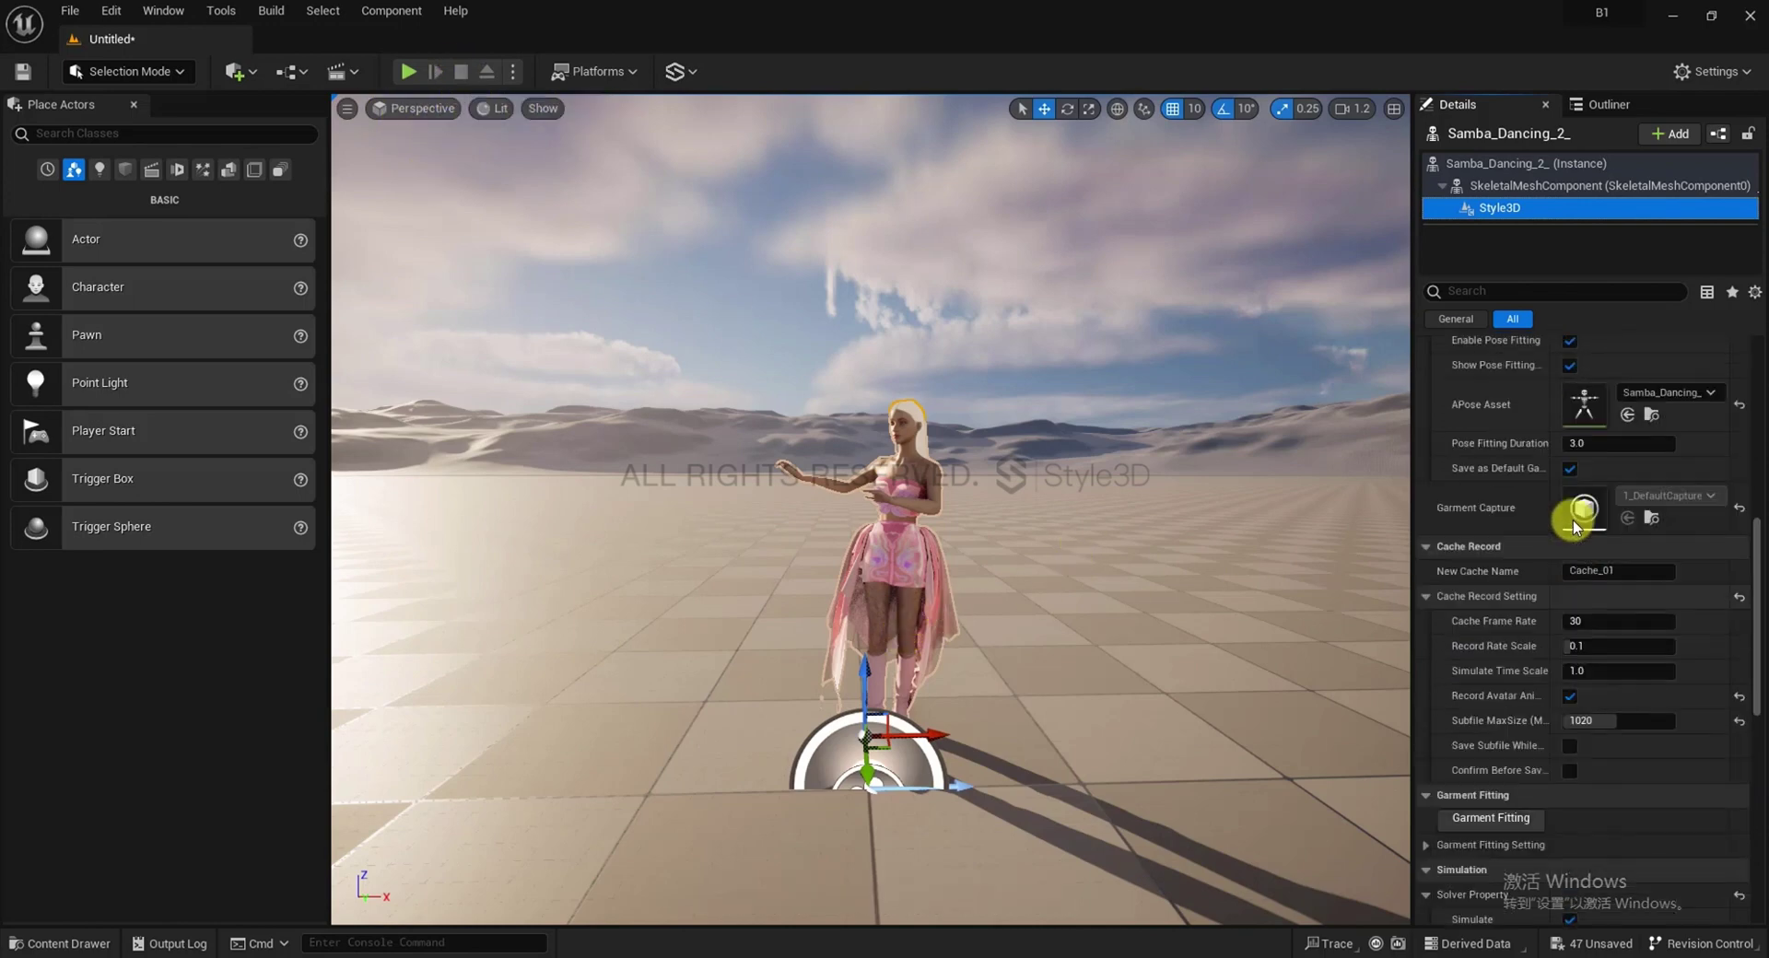
scroll(1559, 566, "down", 3)
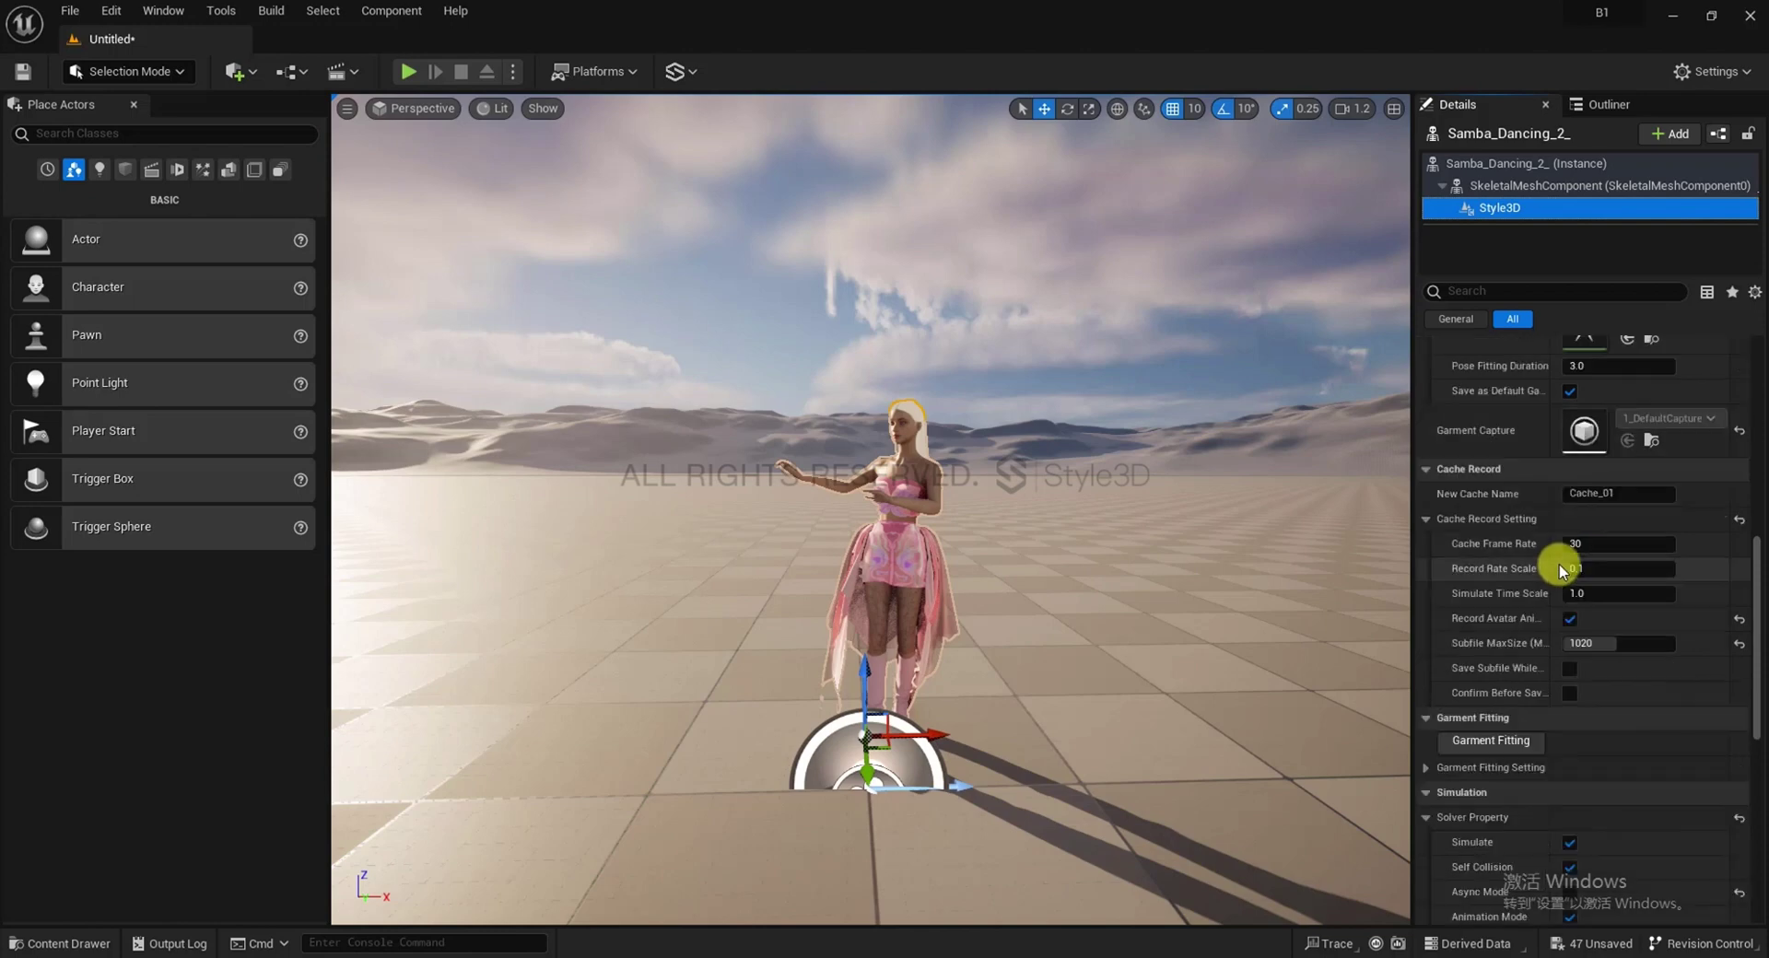
scroll(1560, 569, "up", 6)
left_click(1633, 418)
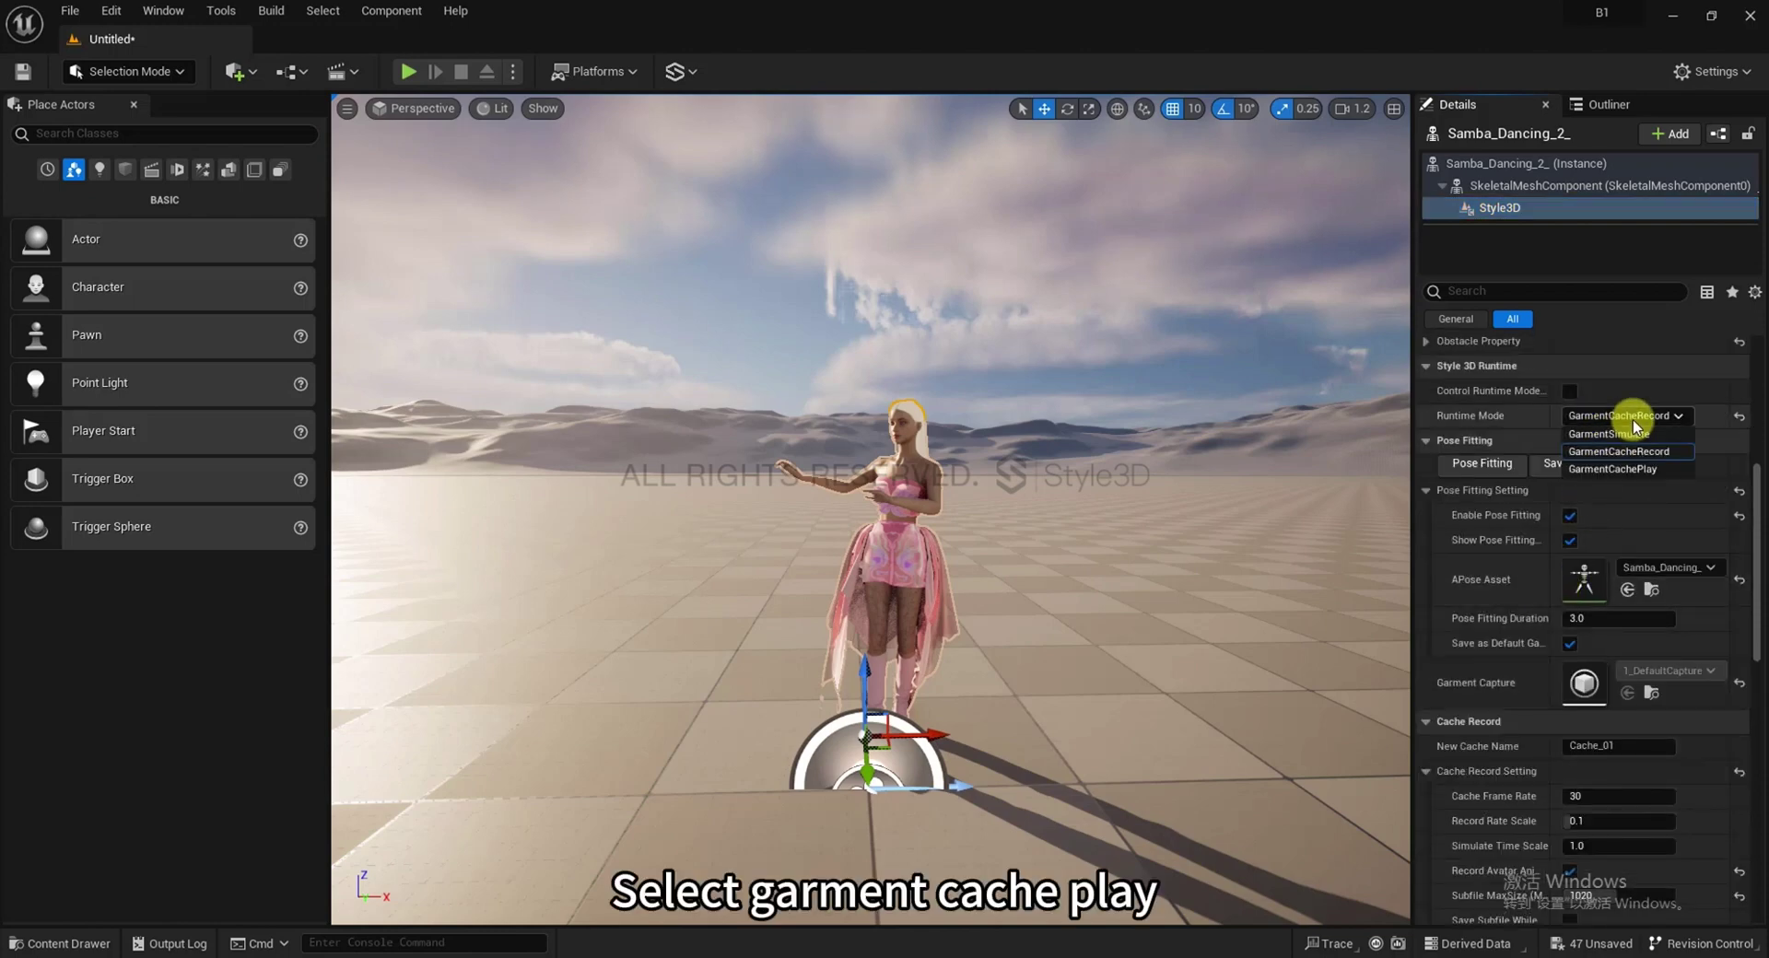
left_click(1633, 469)
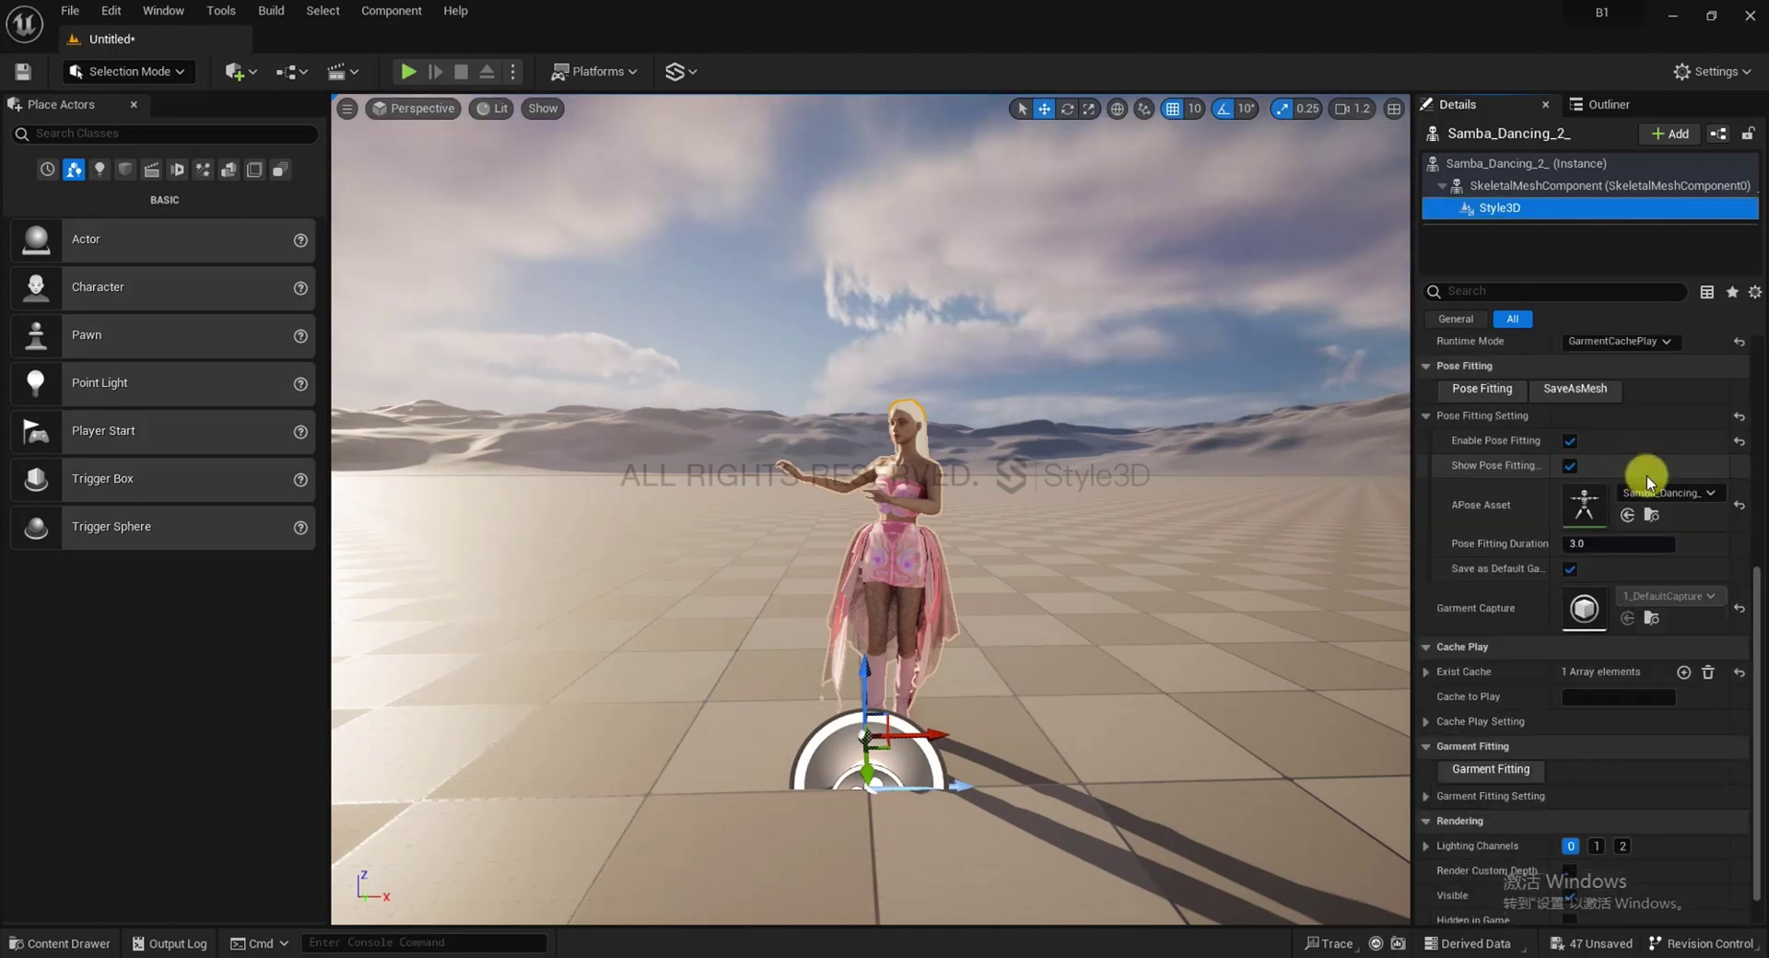
scroll(1601, 599, "up", 1)
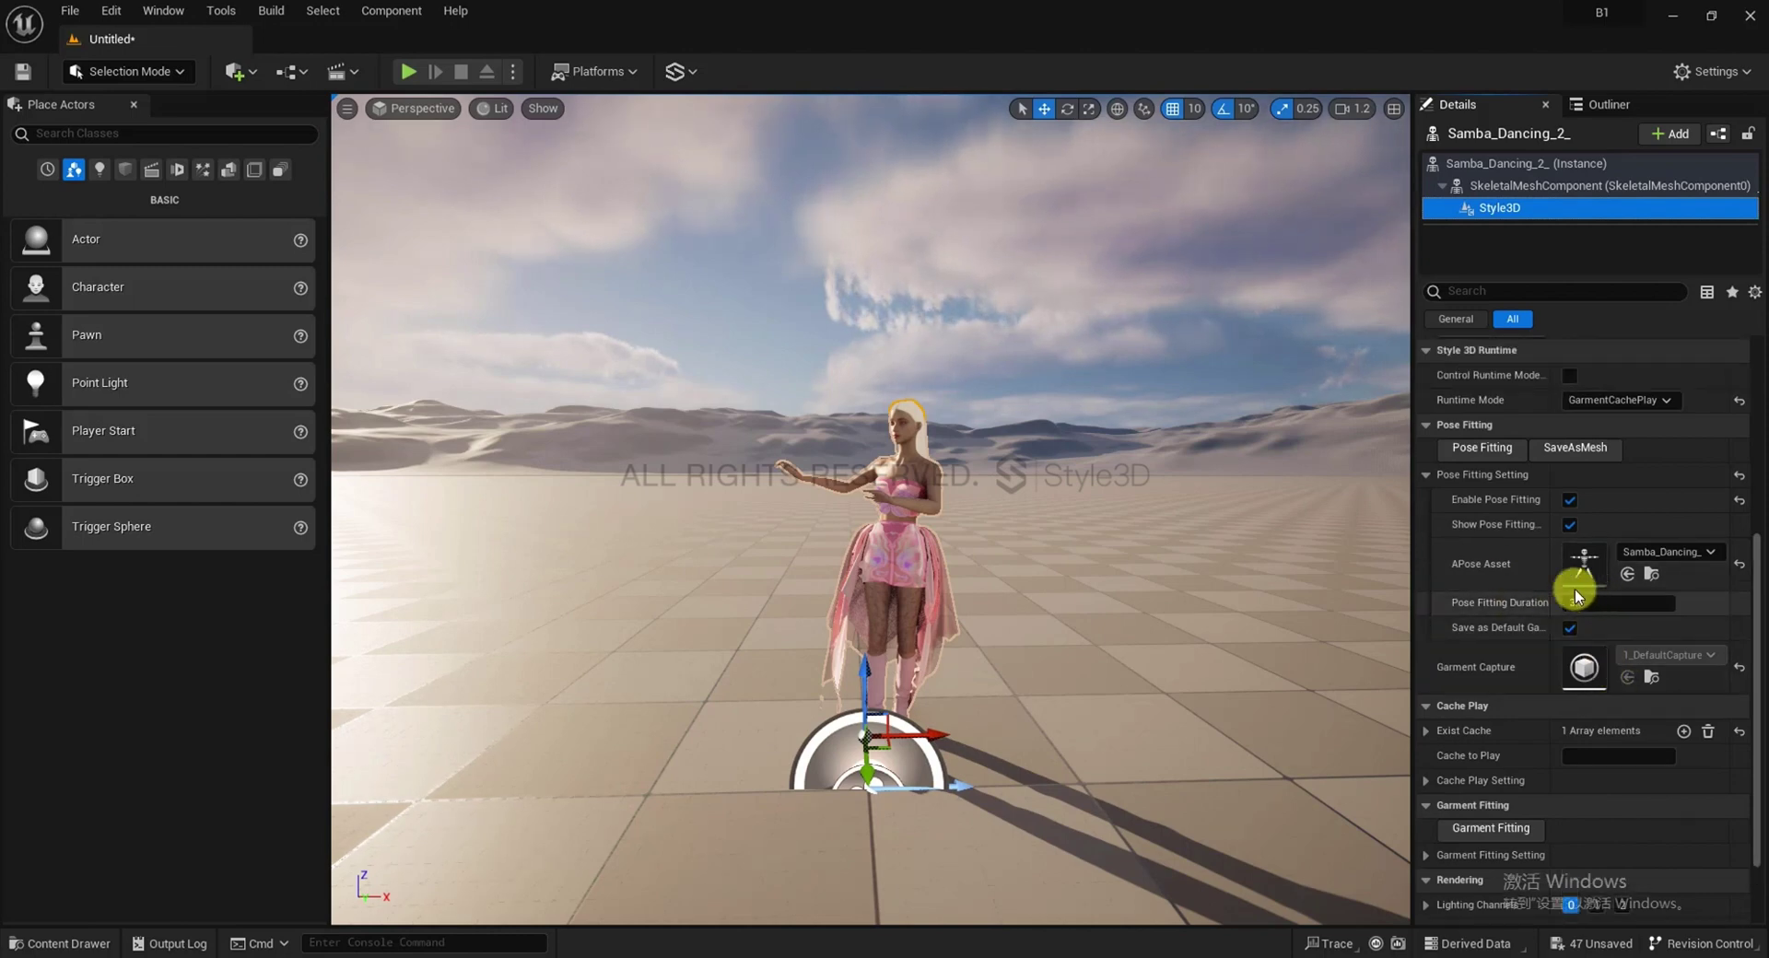
Create a Level Sequence asset in the model folder with the default name and open it in Sequencer
left_click(48, 941)
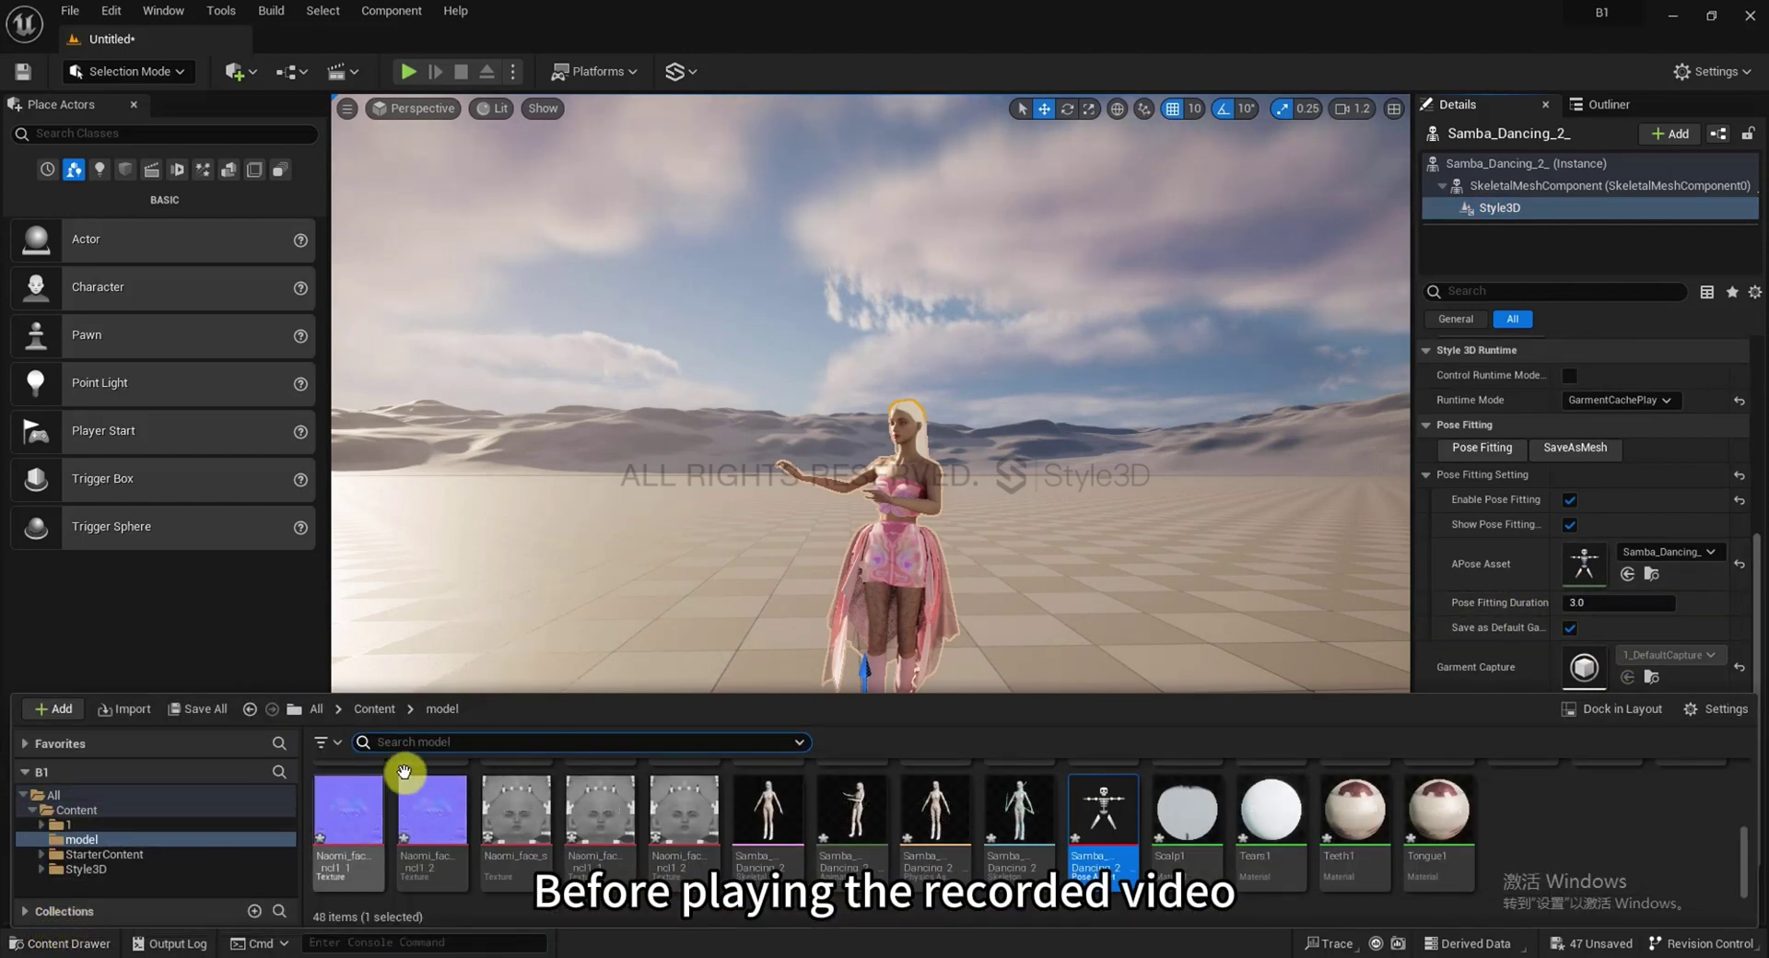
left_click(70, 711)
mouse_move(67, 416)
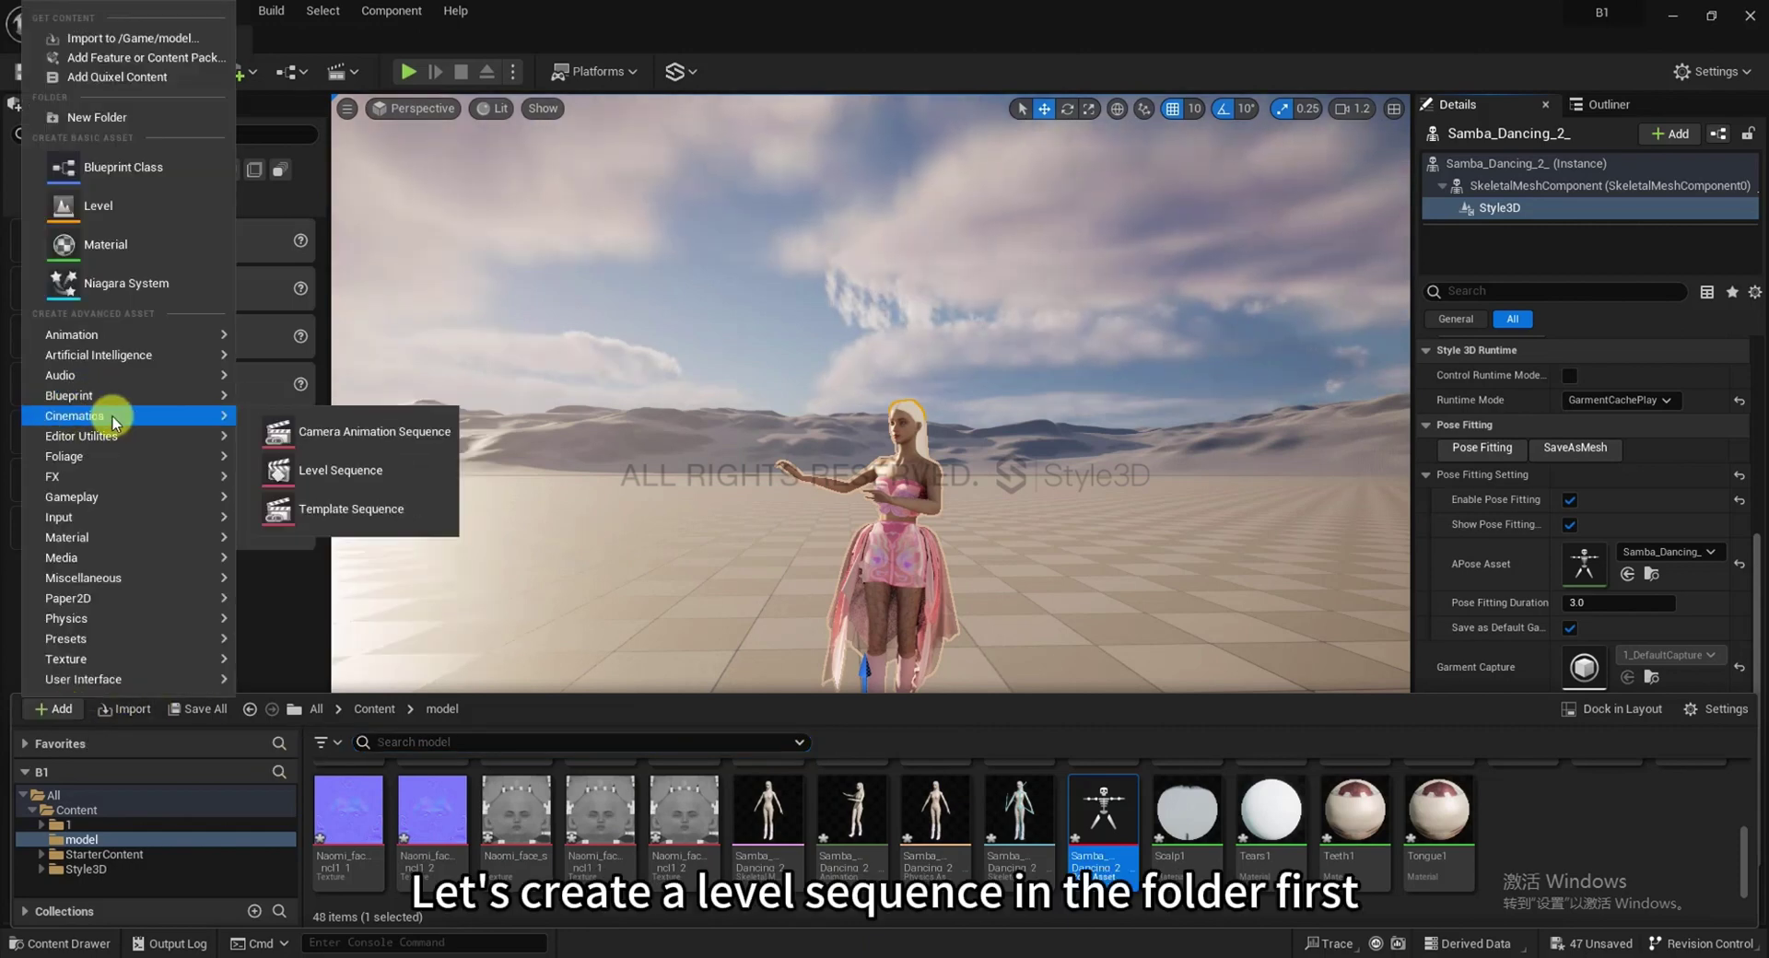
left_click(315, 472)
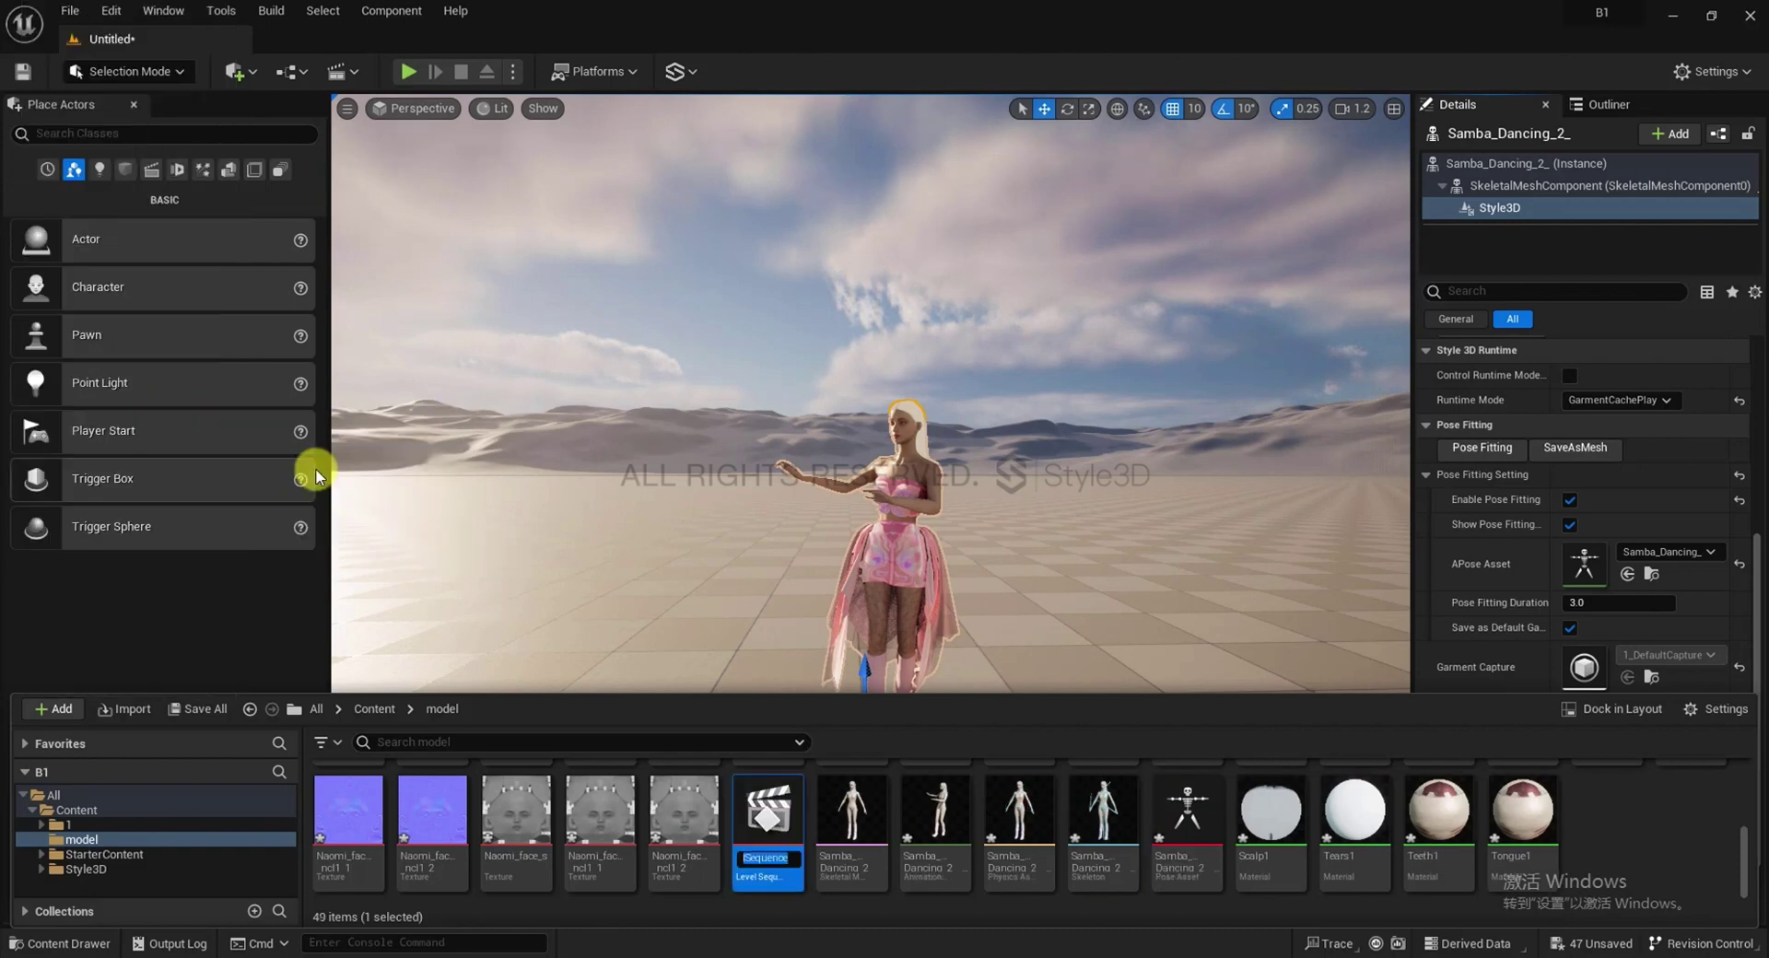
double_click(799, 826)
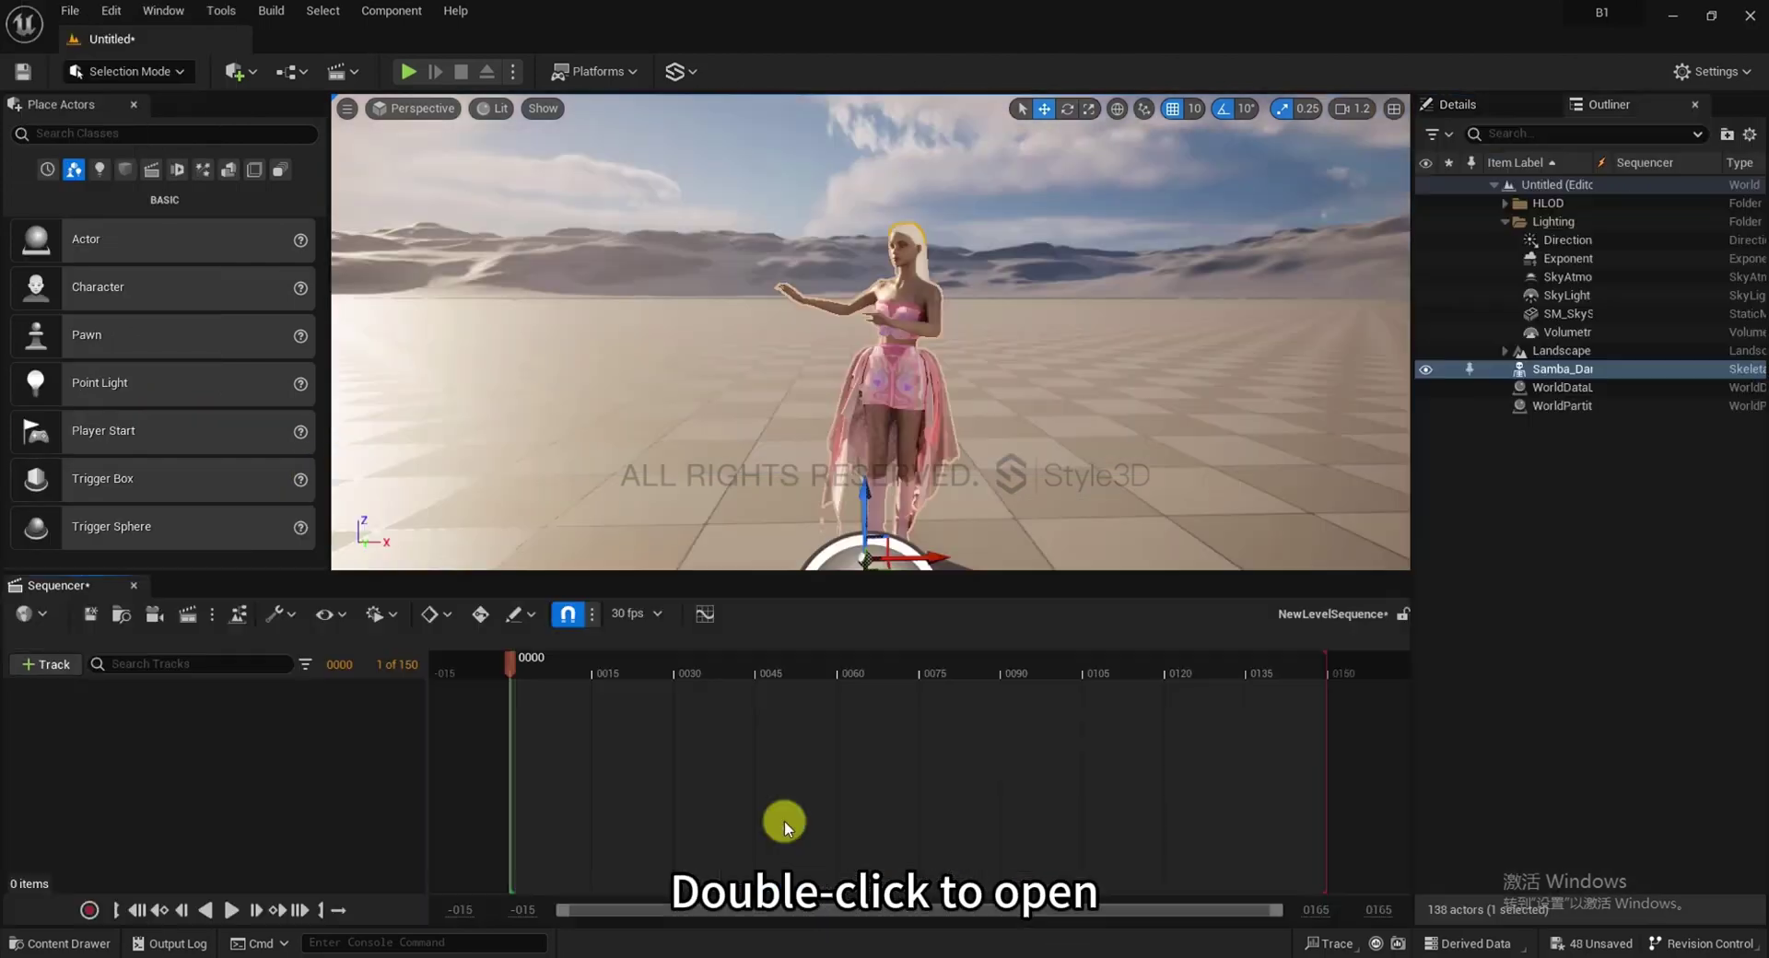
Add the Samba_Dancing_2_ avatar actor to the level sequence and create a cine camera with a camera cut
left_click(37, 616)
left_click(317, 703)
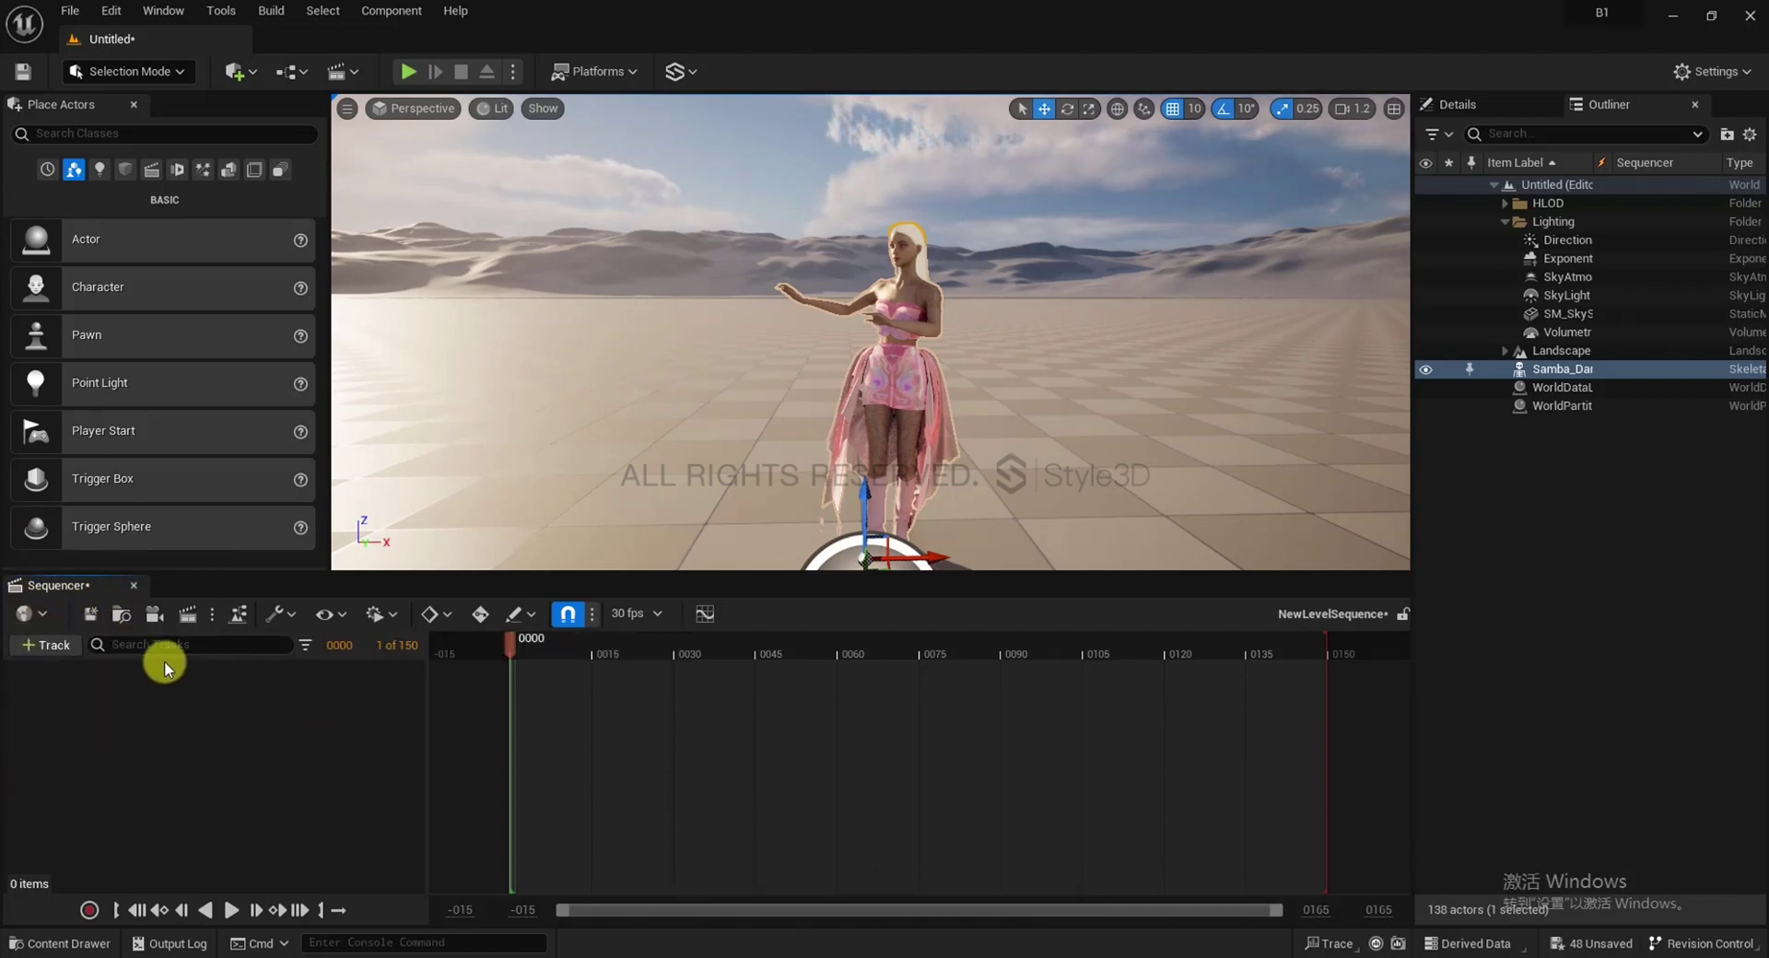
left_click(48, 645)
mouse_move(125, 346)
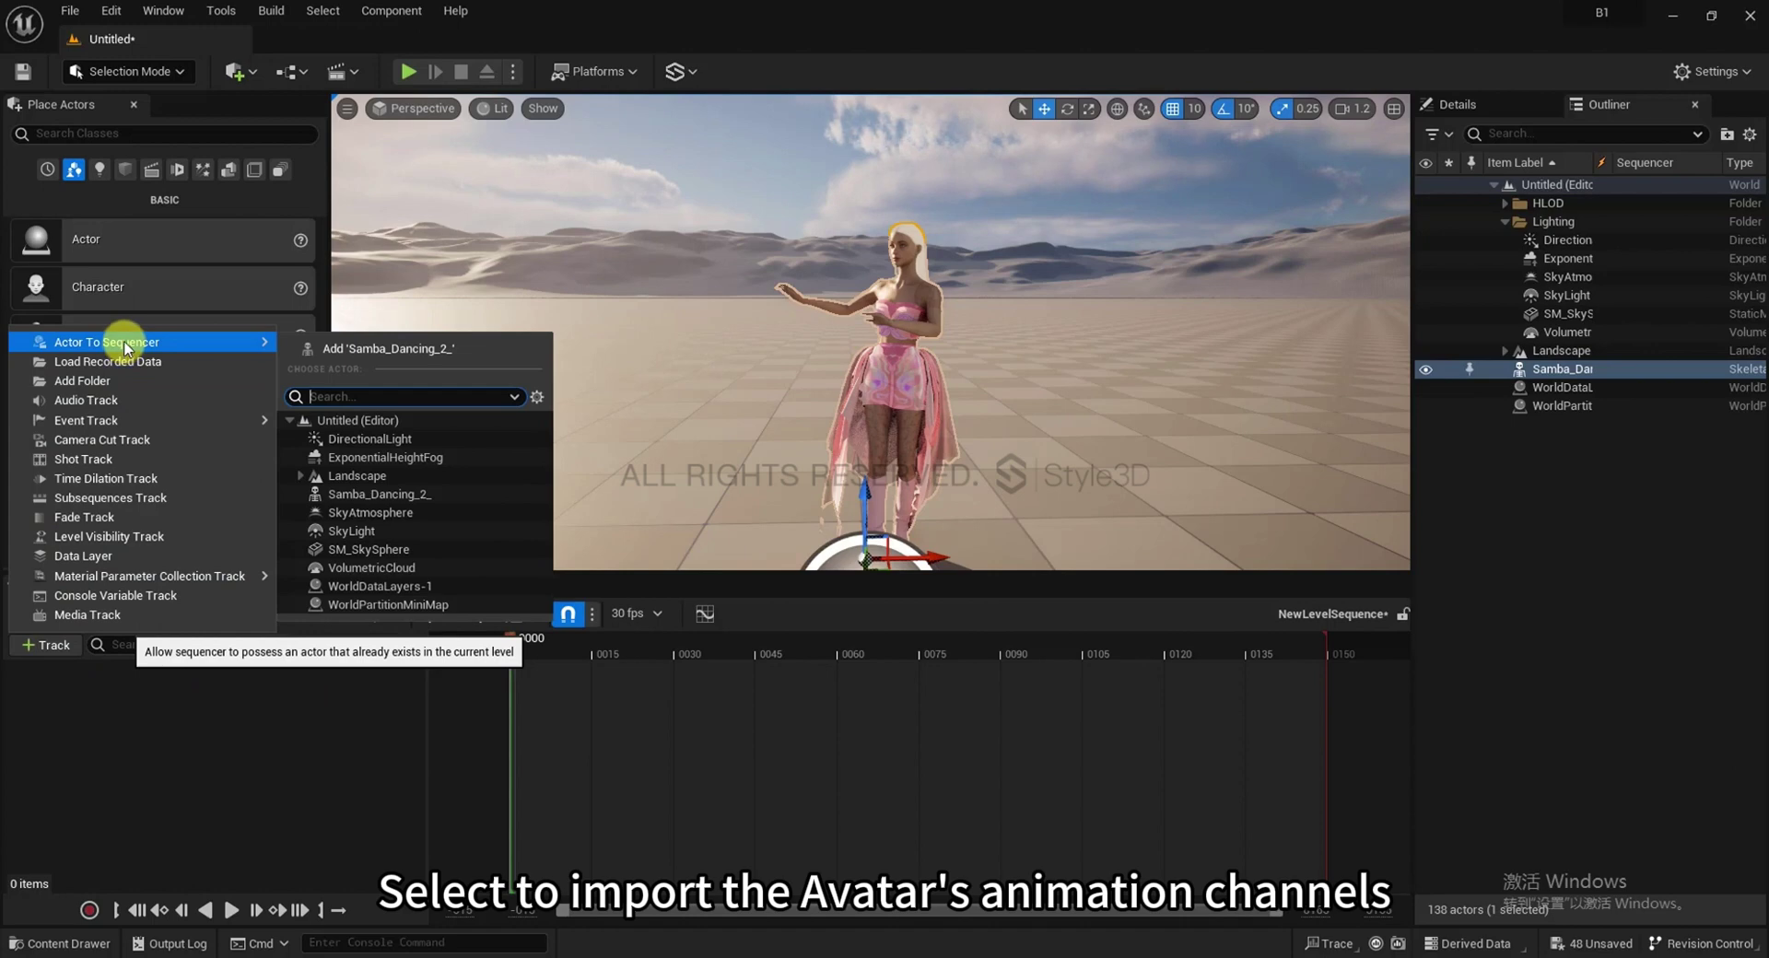
left_click(347, 349)
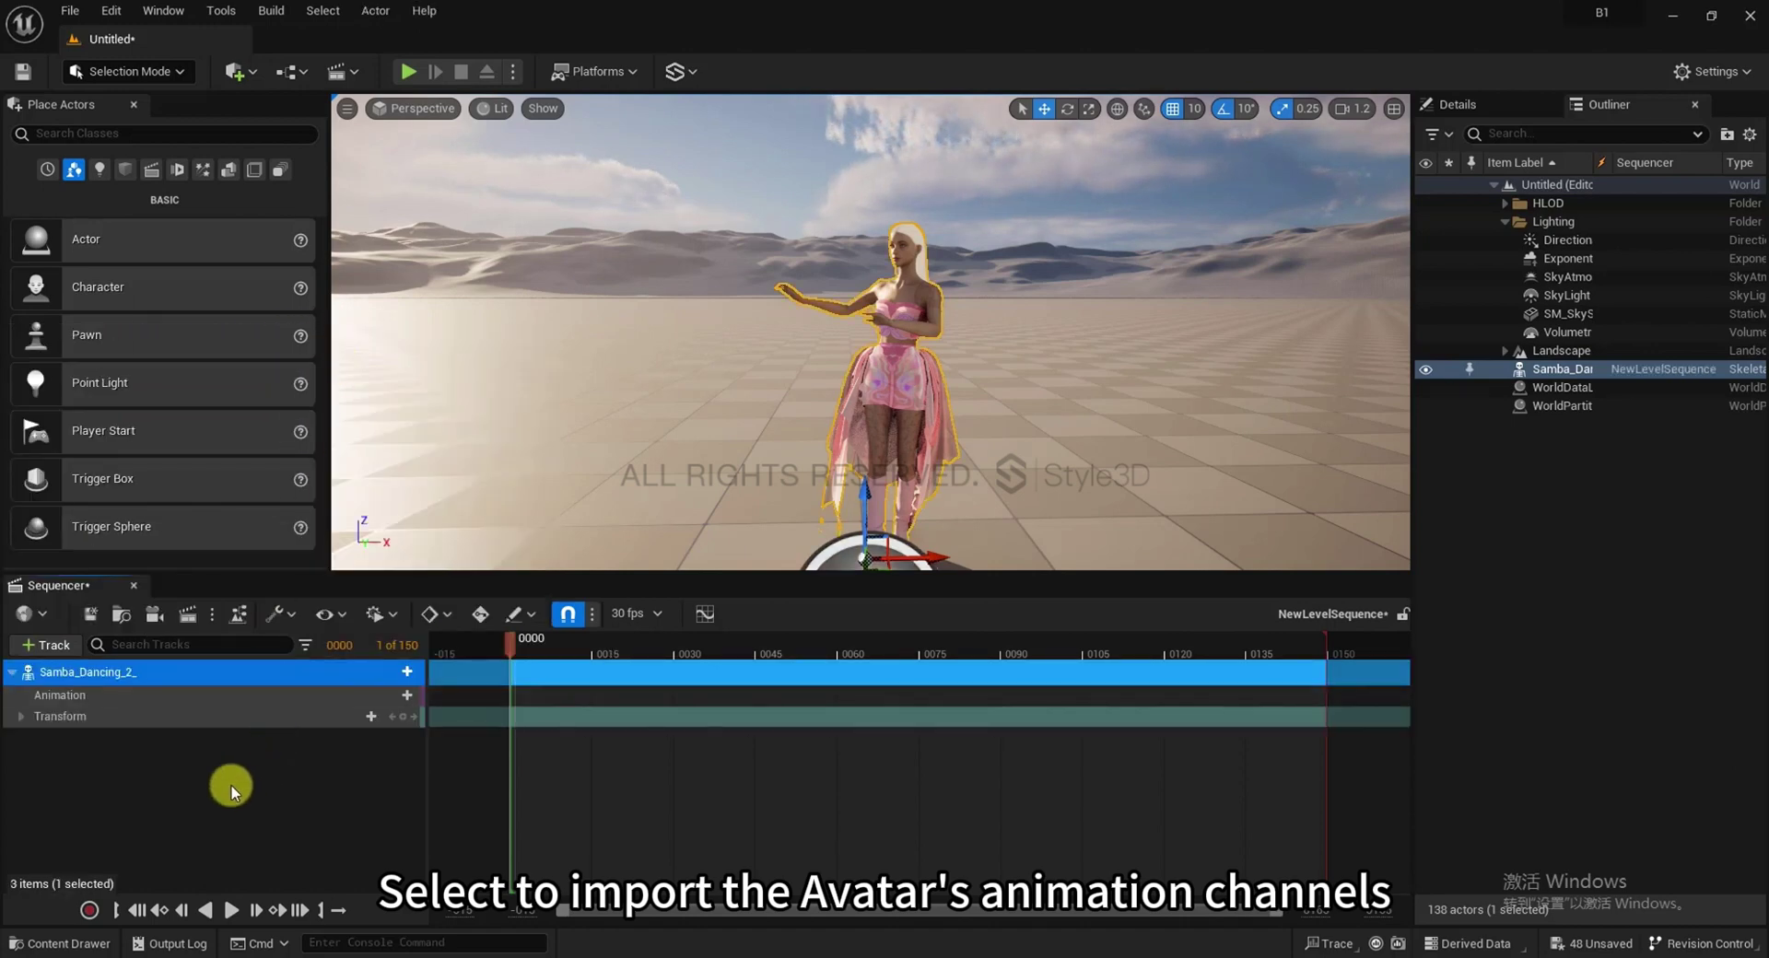
left_click(154, 614)
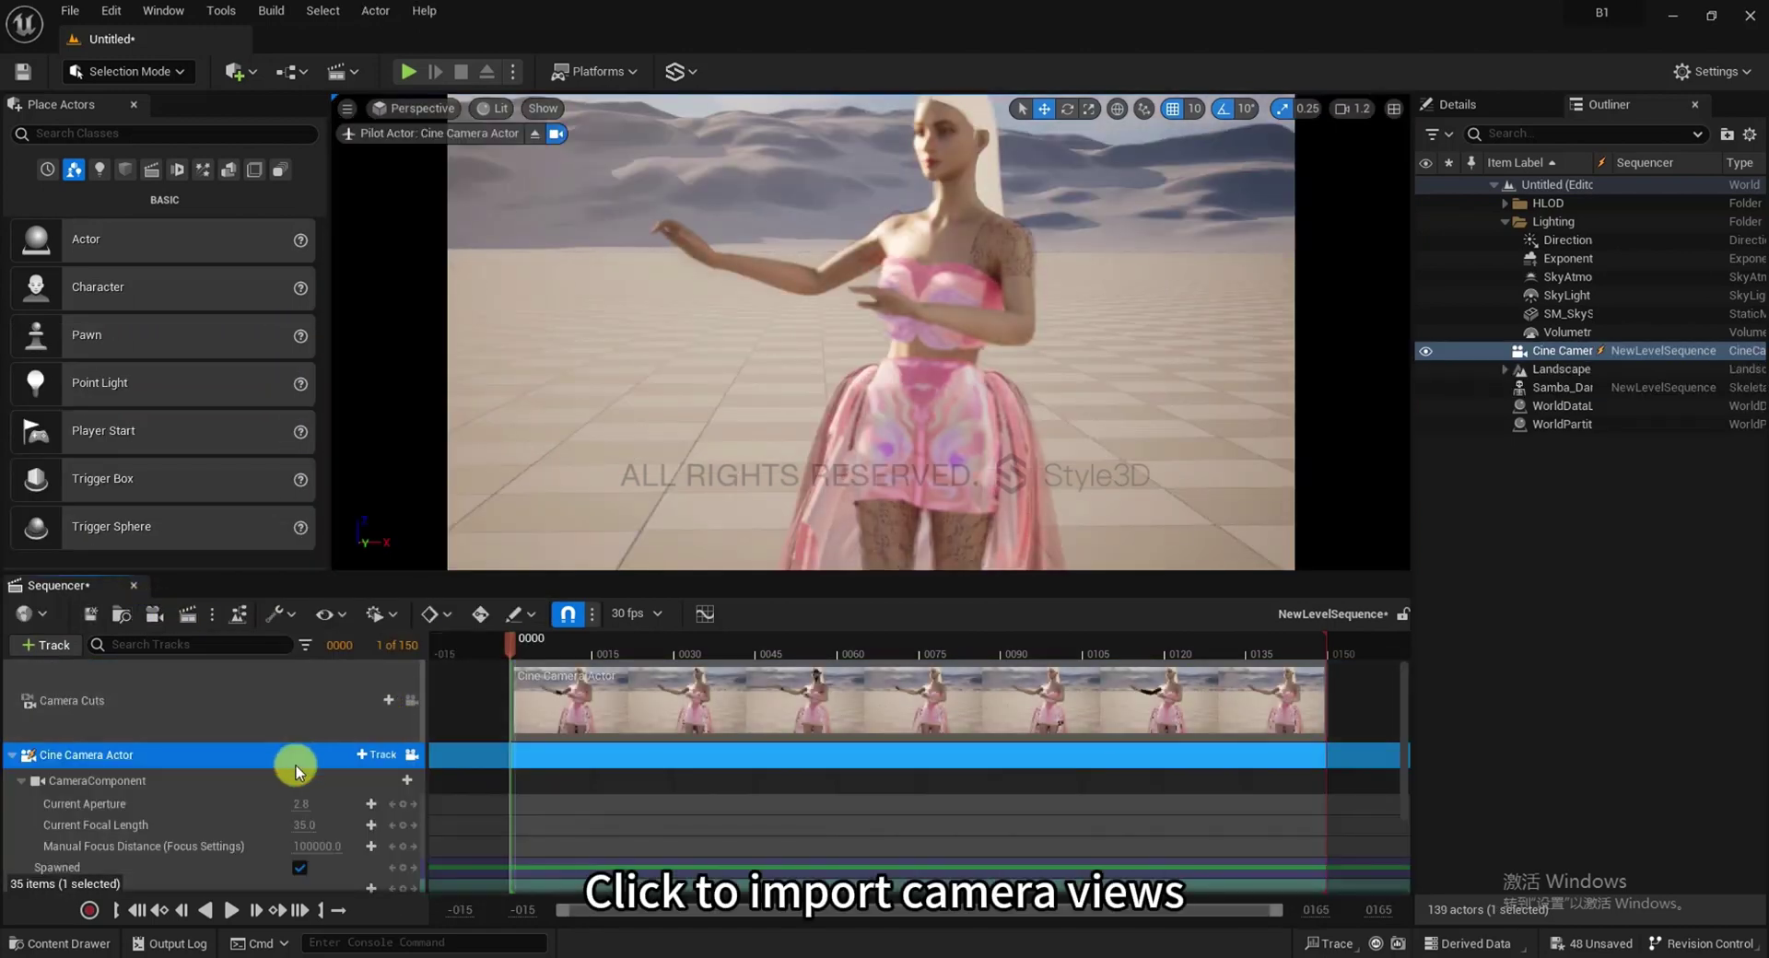
Add the Samba_Dancing_2__Anim animation sequence to the avatar's Animation track
scroll(249, 811, "down", 2)
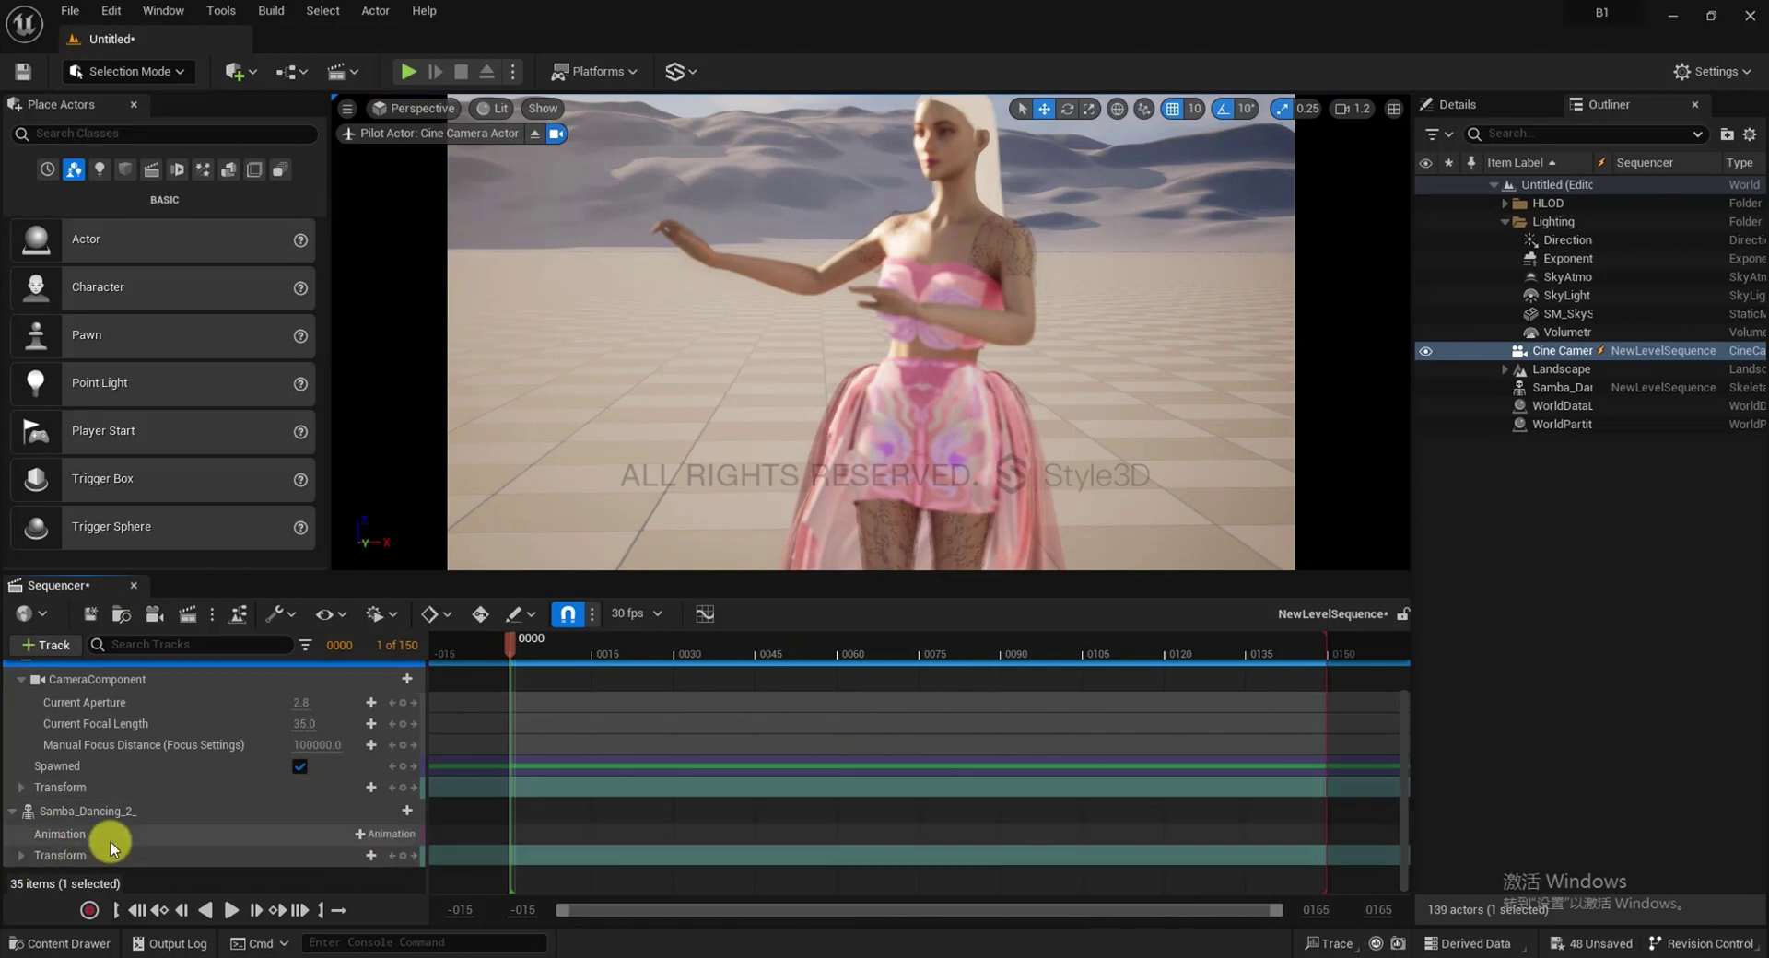
left_click(20, 855)
scroll(141, 835, "down", 1)
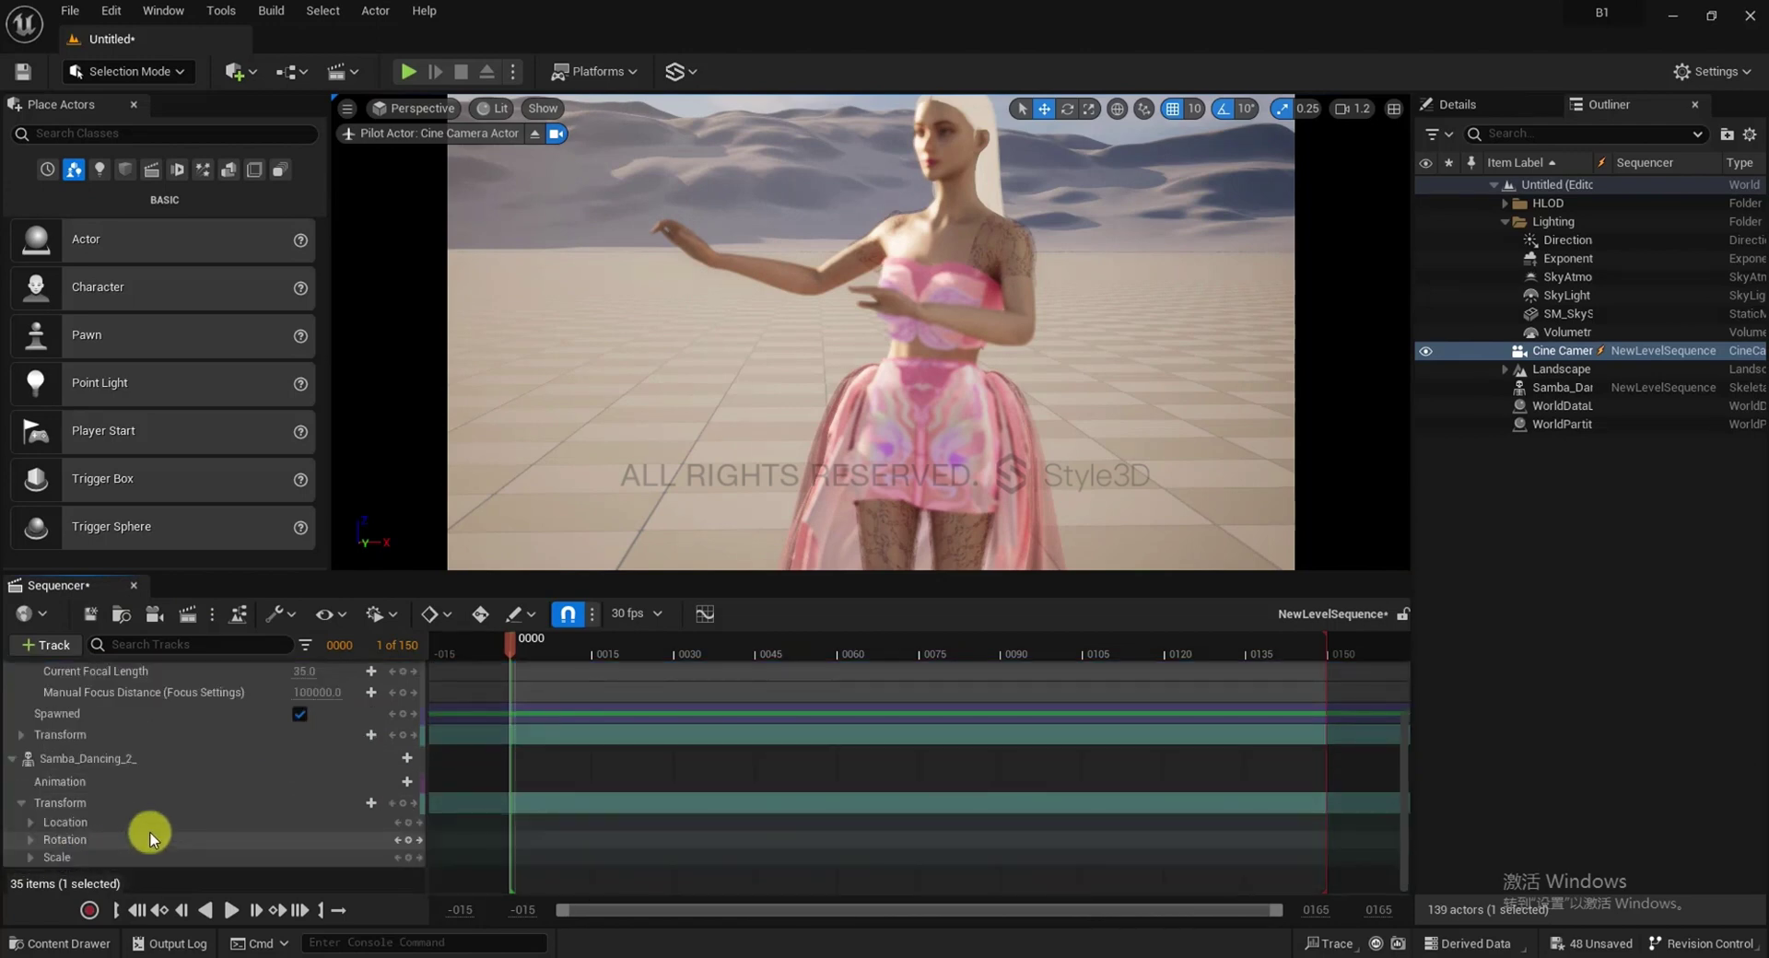
left_click(90, 789)
left_click(387, 781)
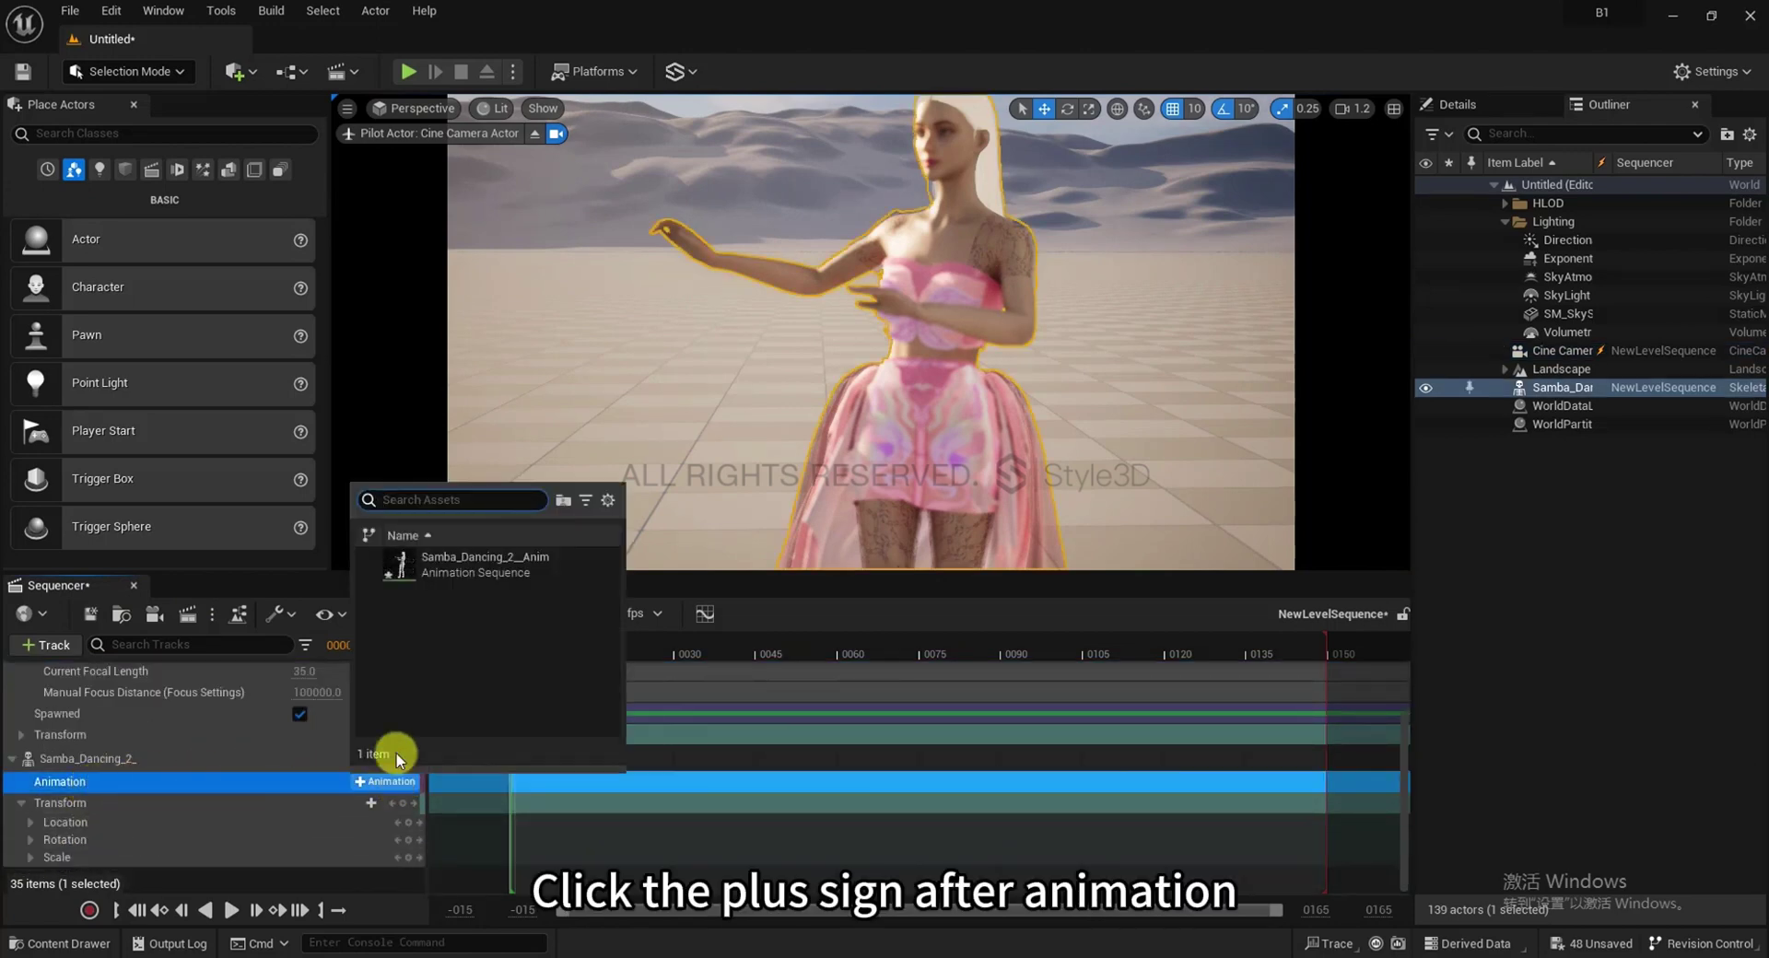
left_click(474, 559)
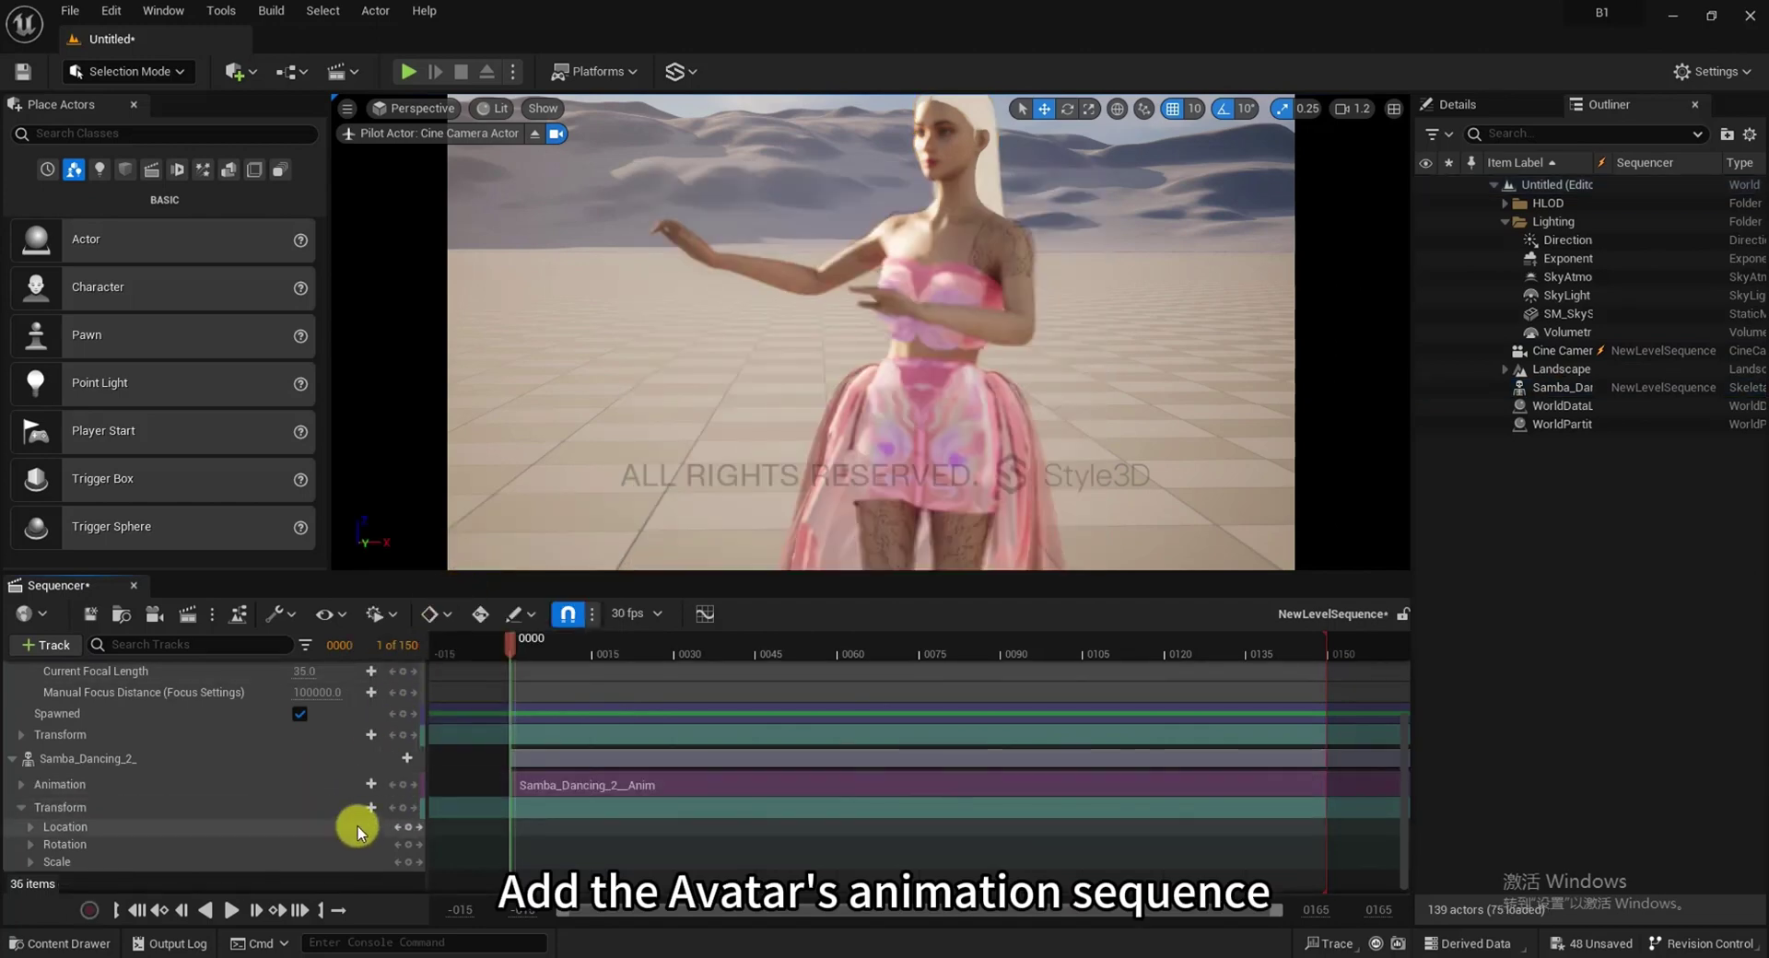
left_click(396, 803)
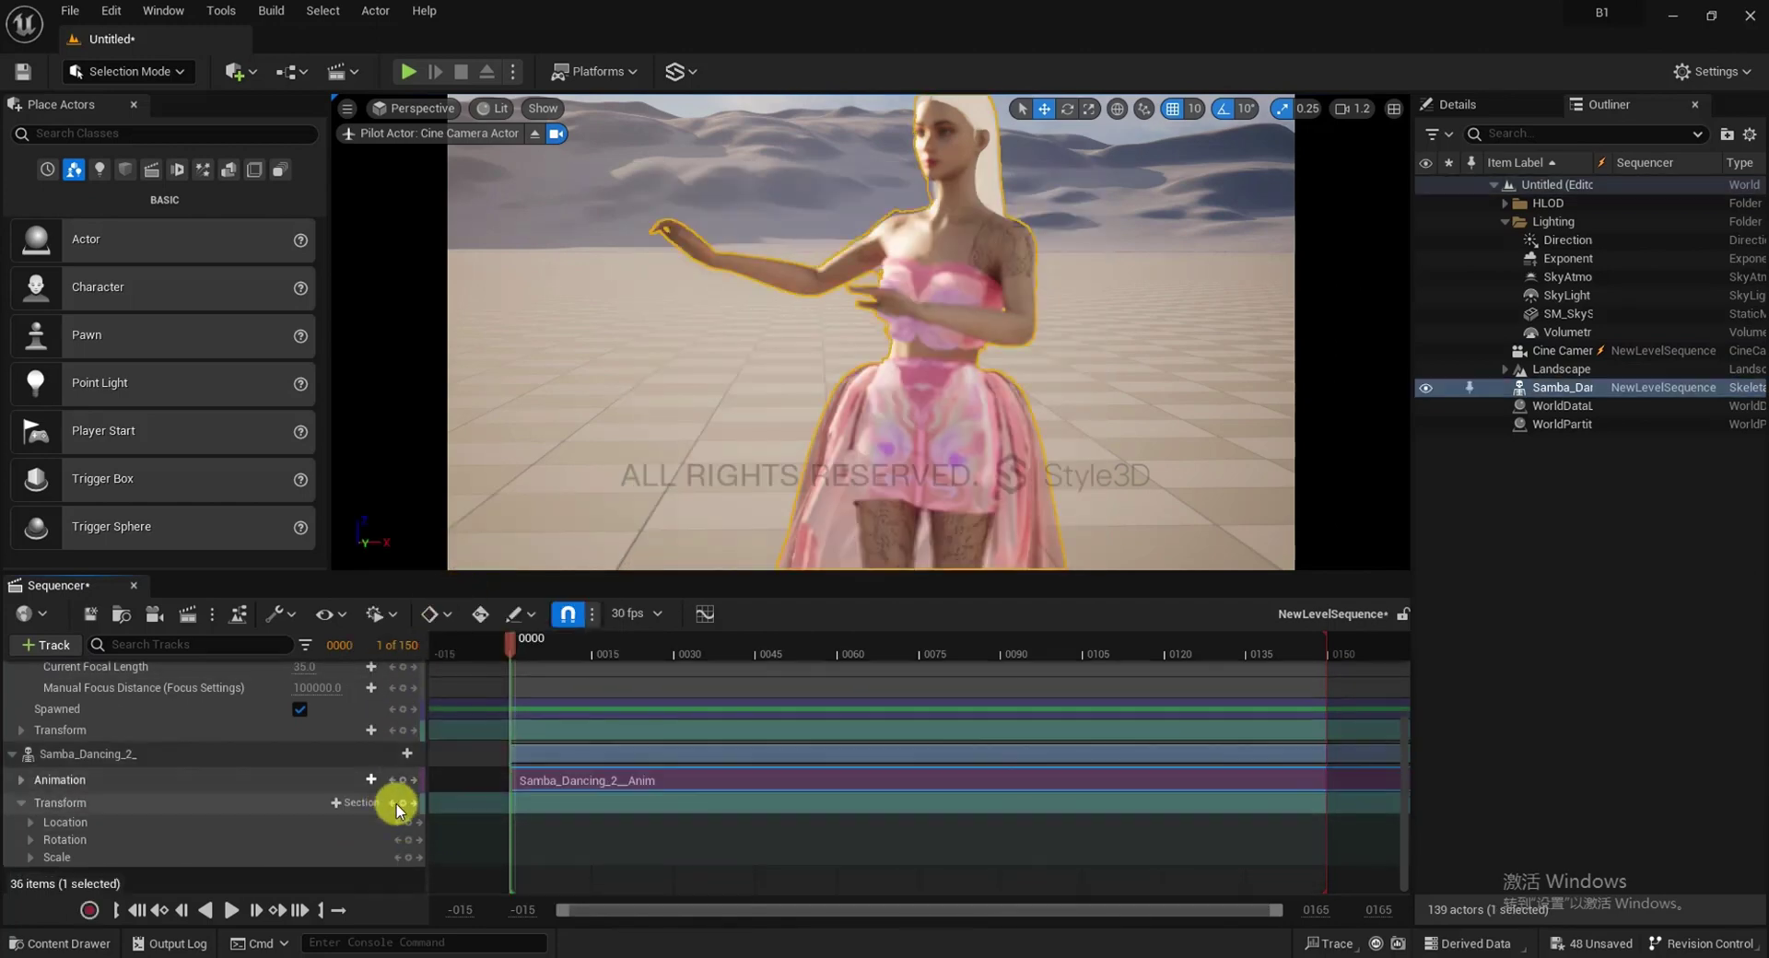
Add the avatar's Style3D component to the sequence and give it a Garment Cache track
left_click(402, 755)
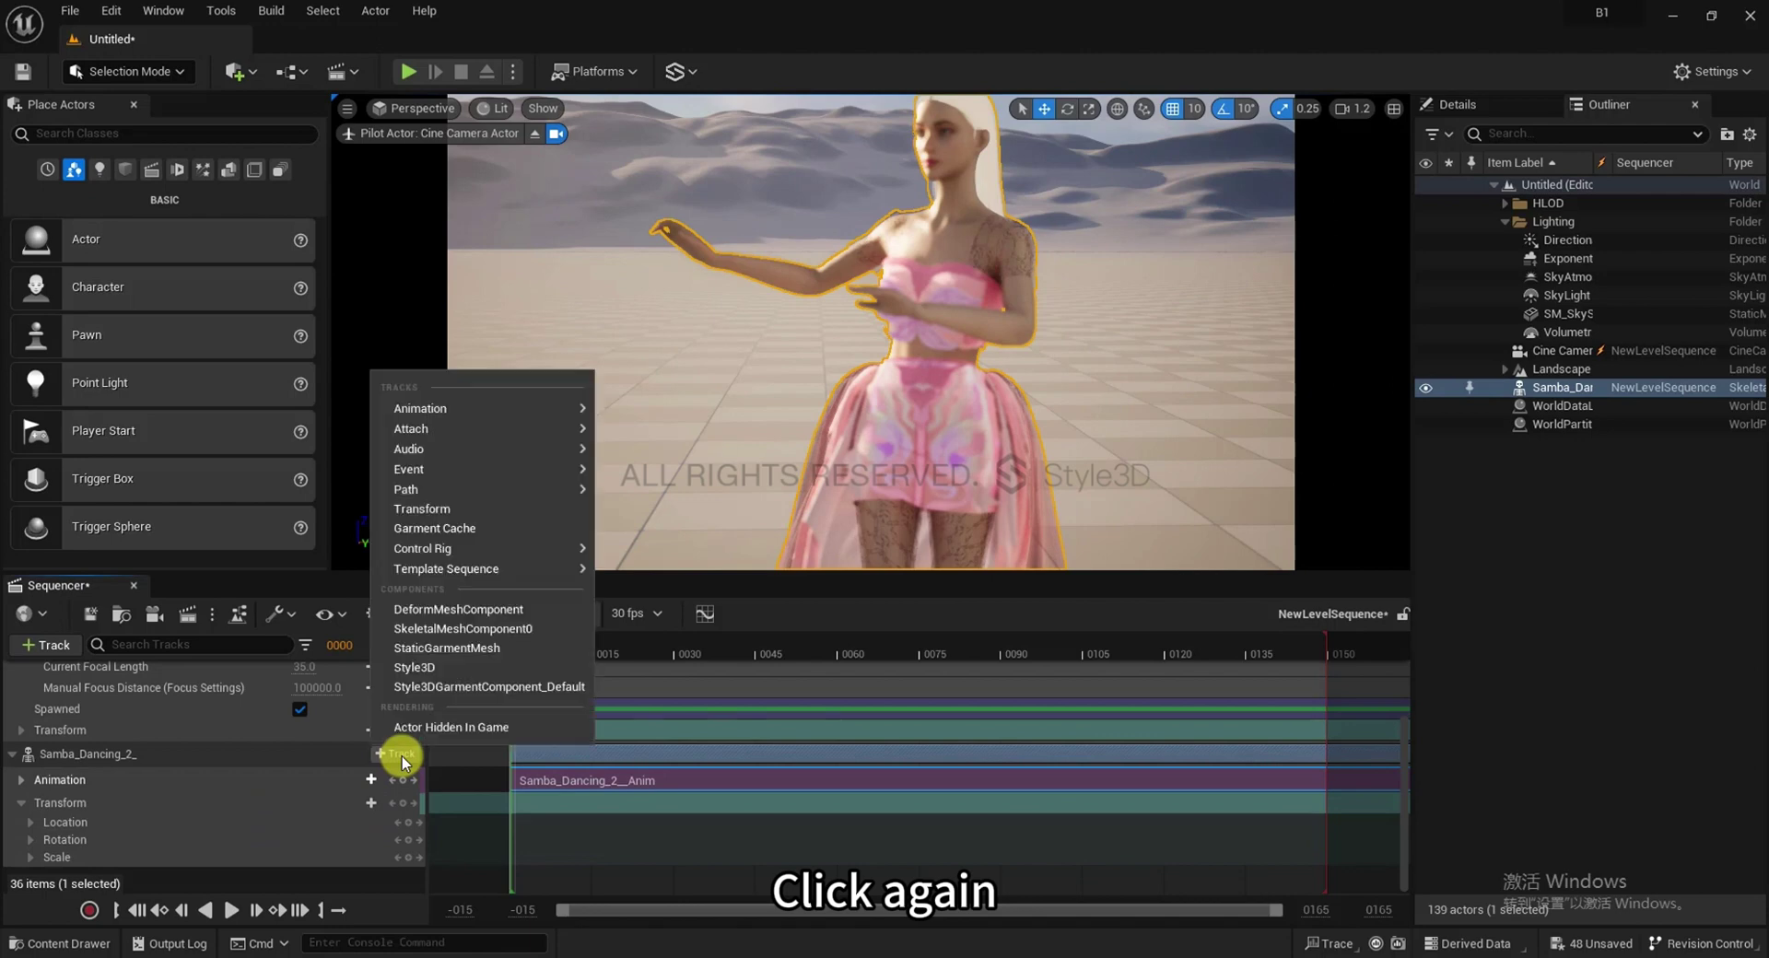
left_click(424, 668)
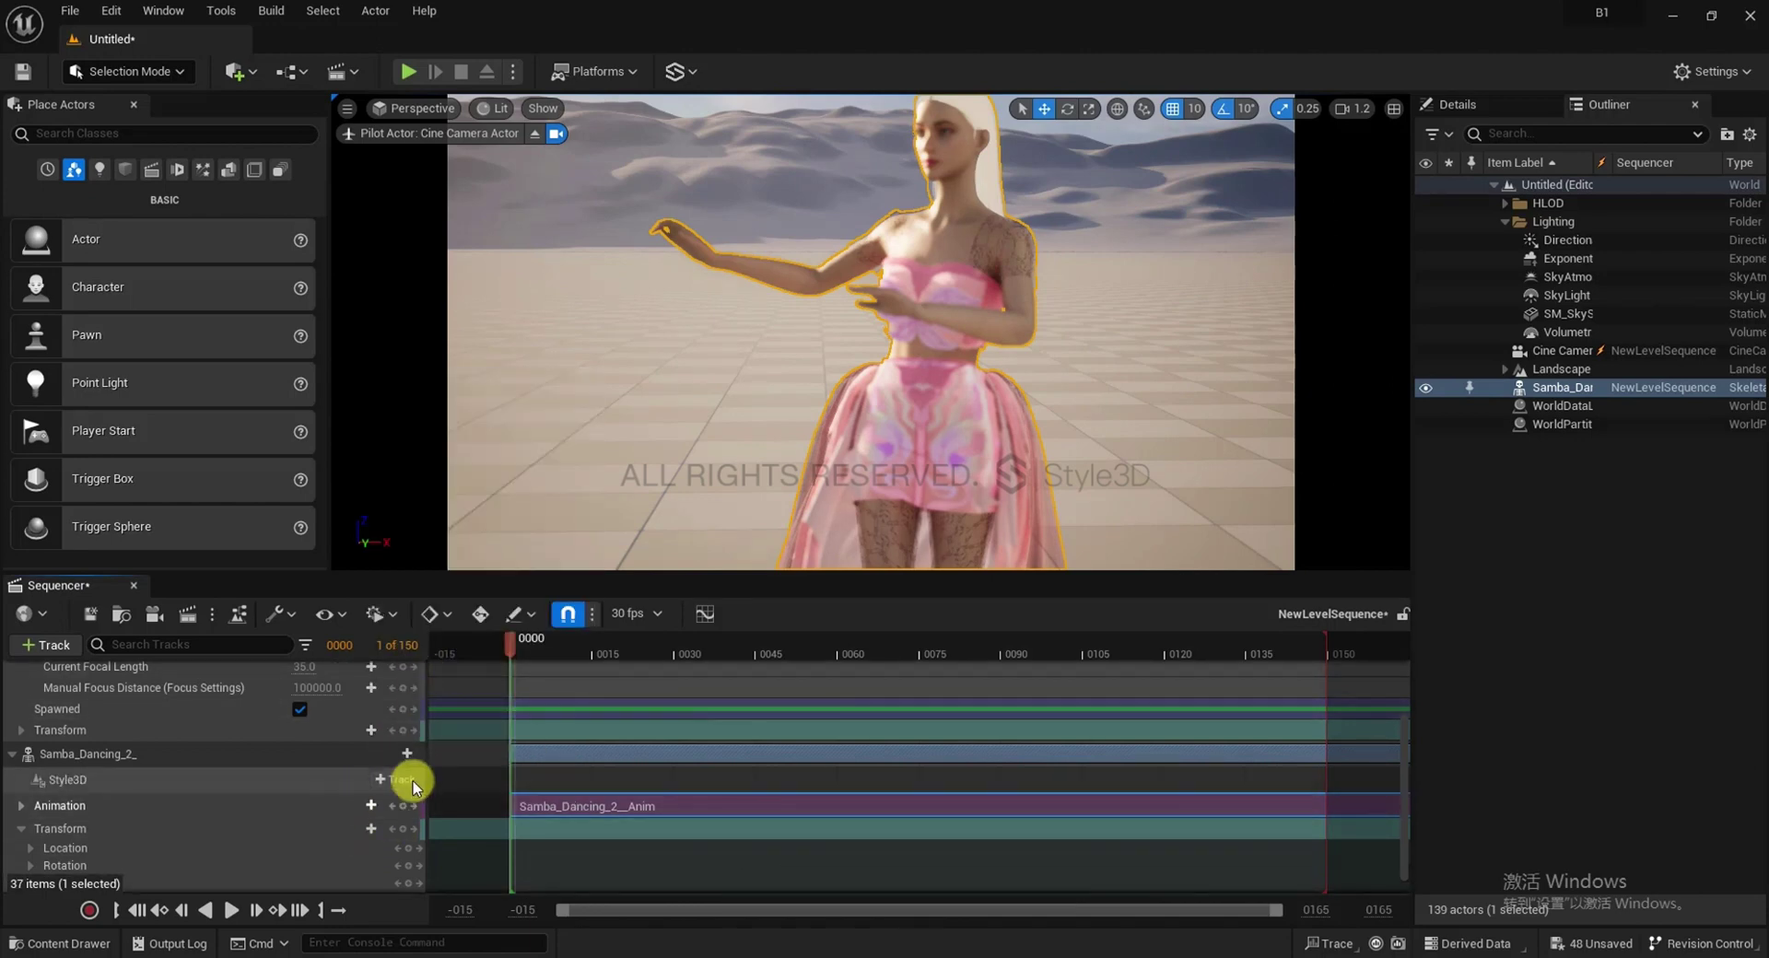
left_click(387, 781)
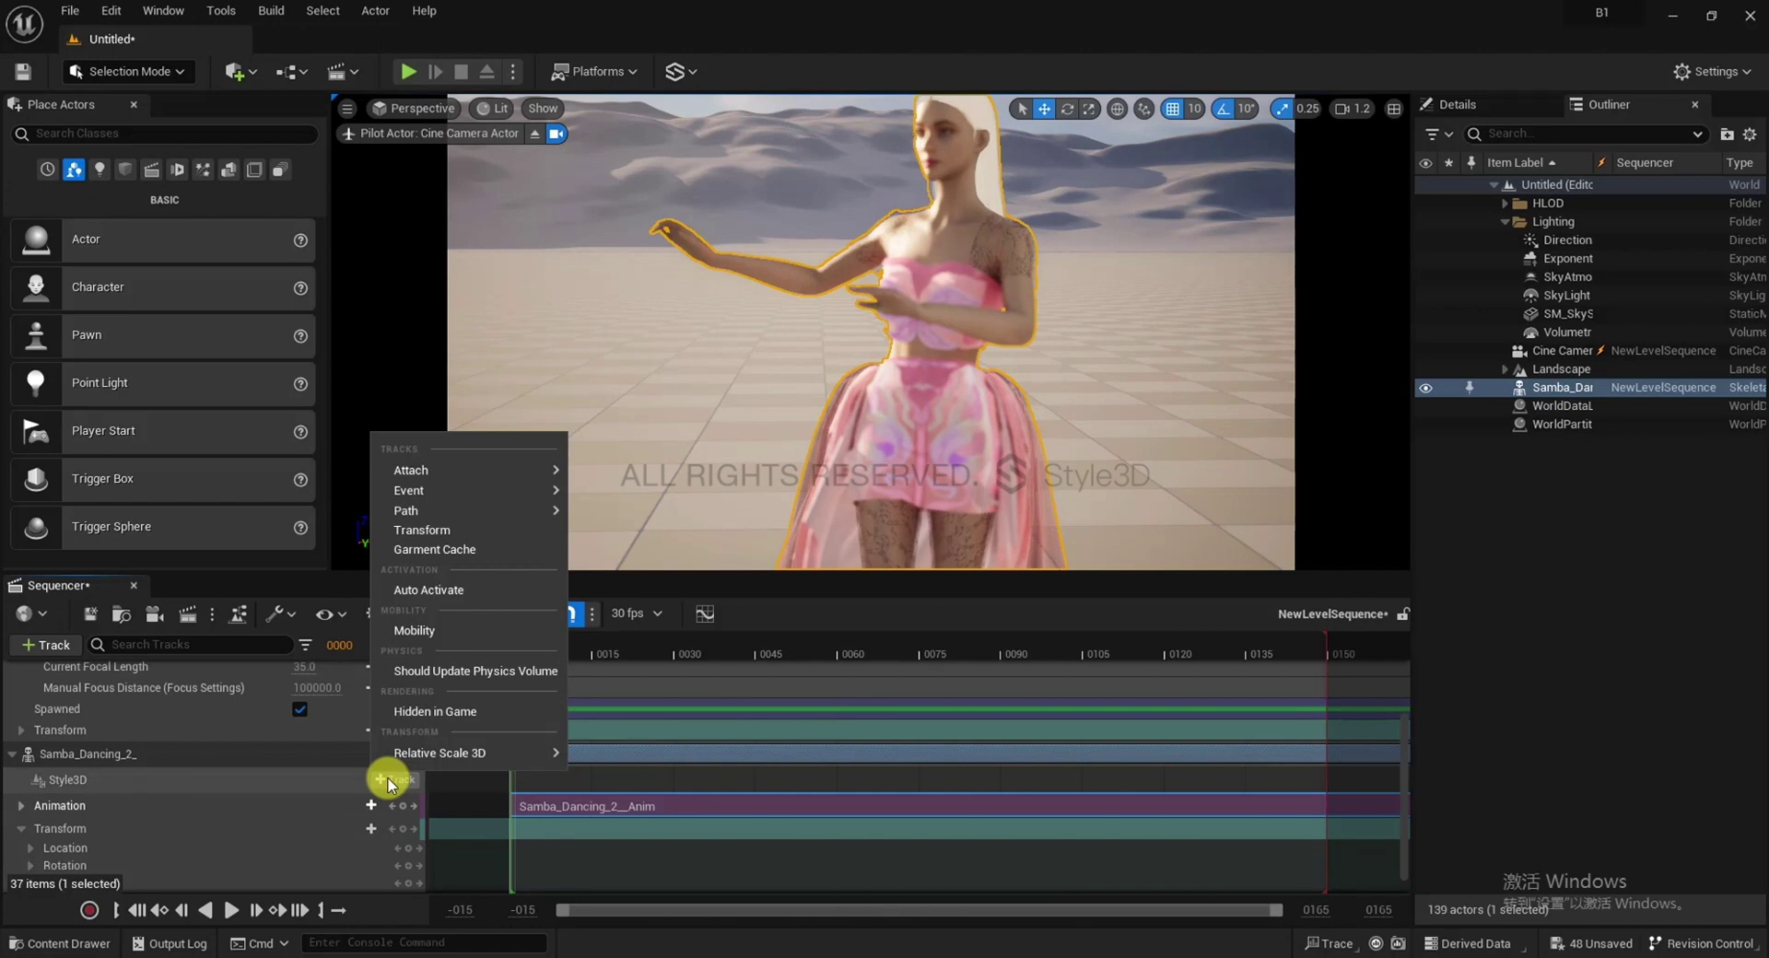
mouse_move(415, 754)
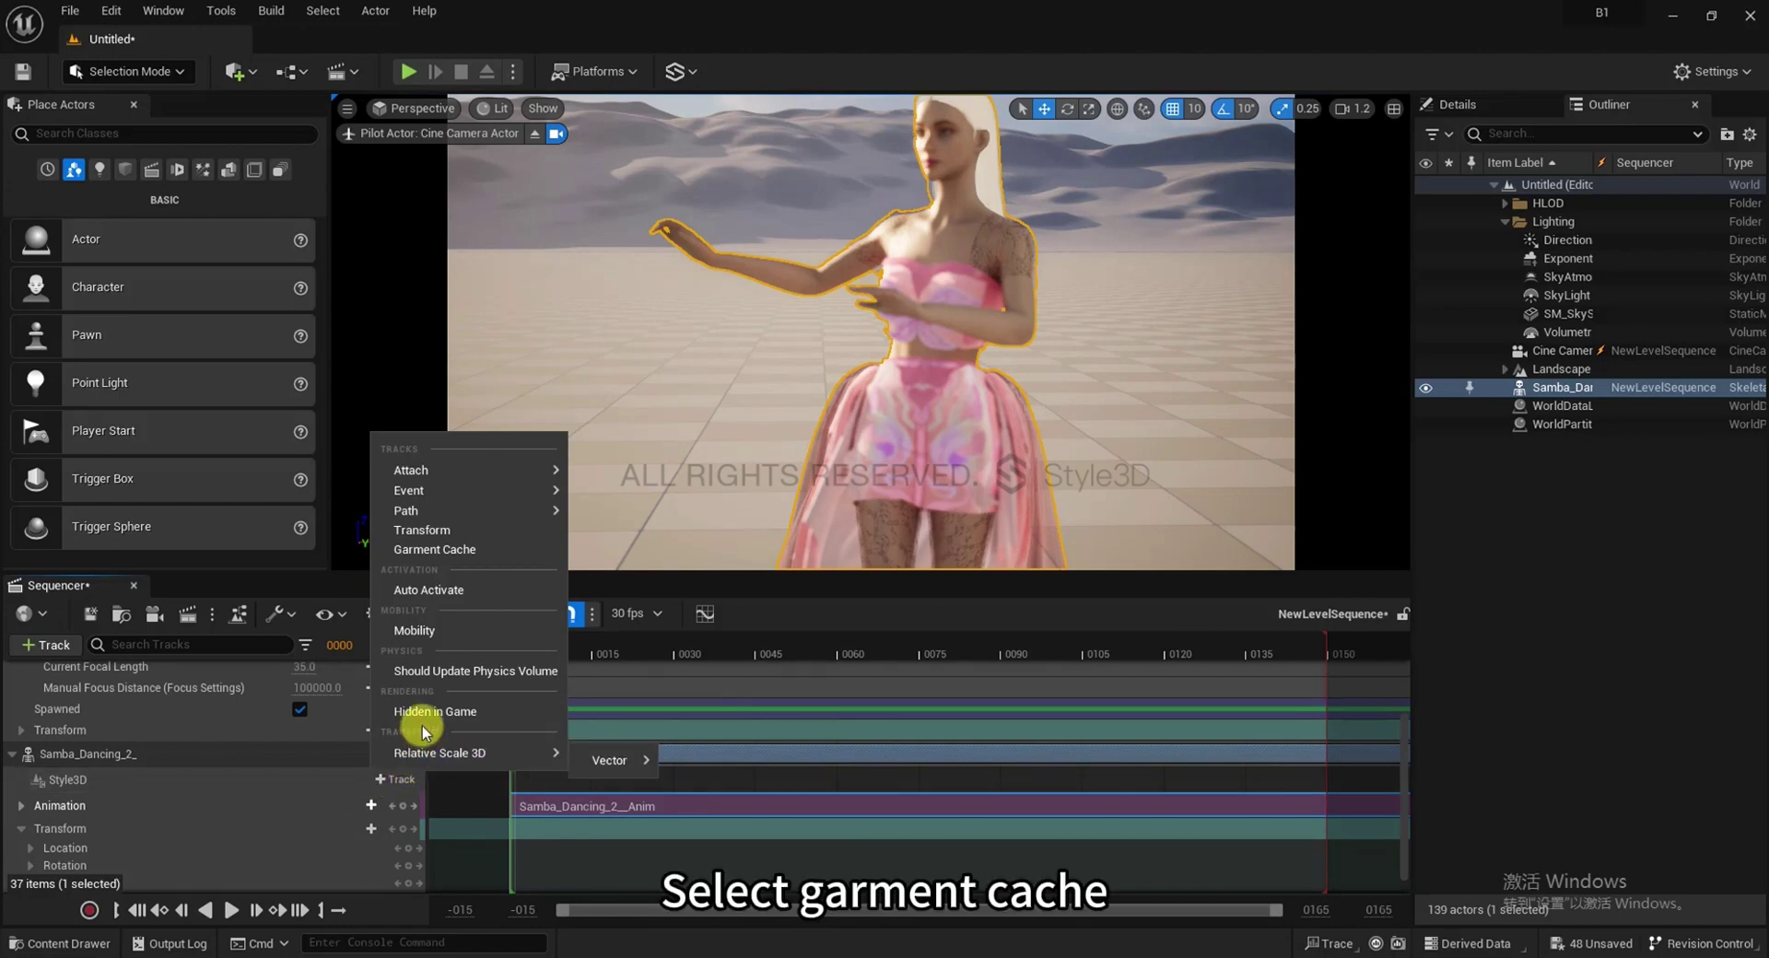
left_click(483, 551)
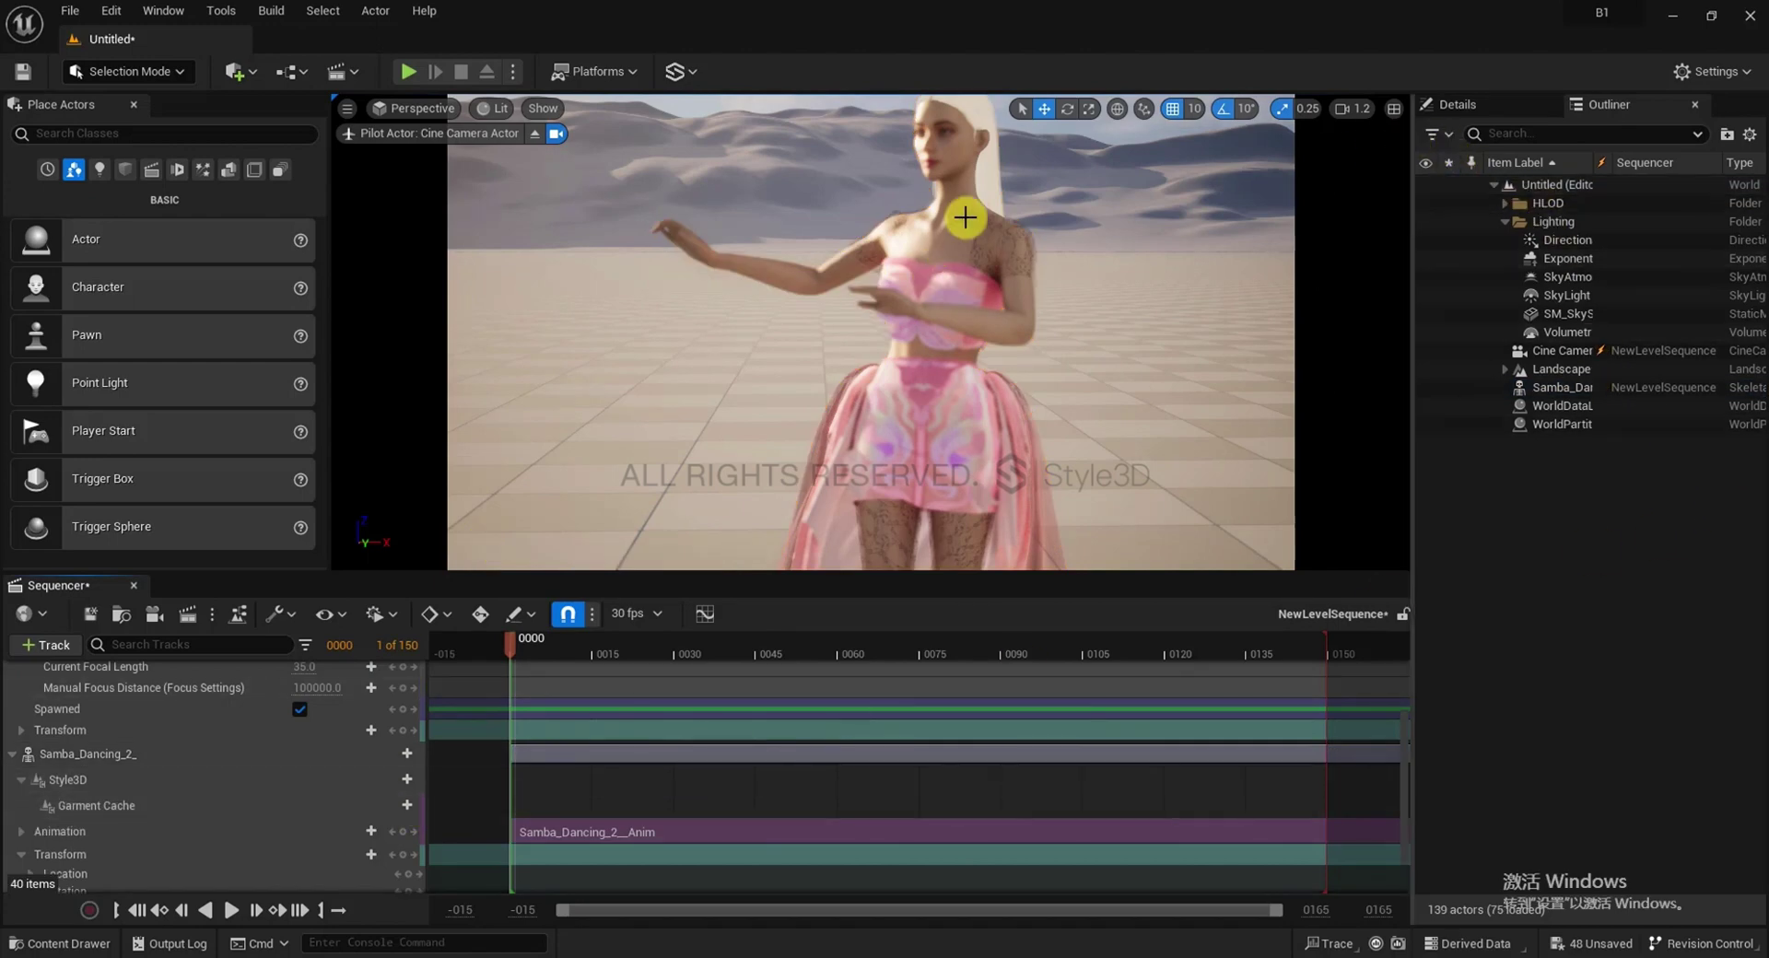
Select the avatar's Style3D component and bring up its Cache Play settings
left_click(995, 216)
left_click(1497, 105)
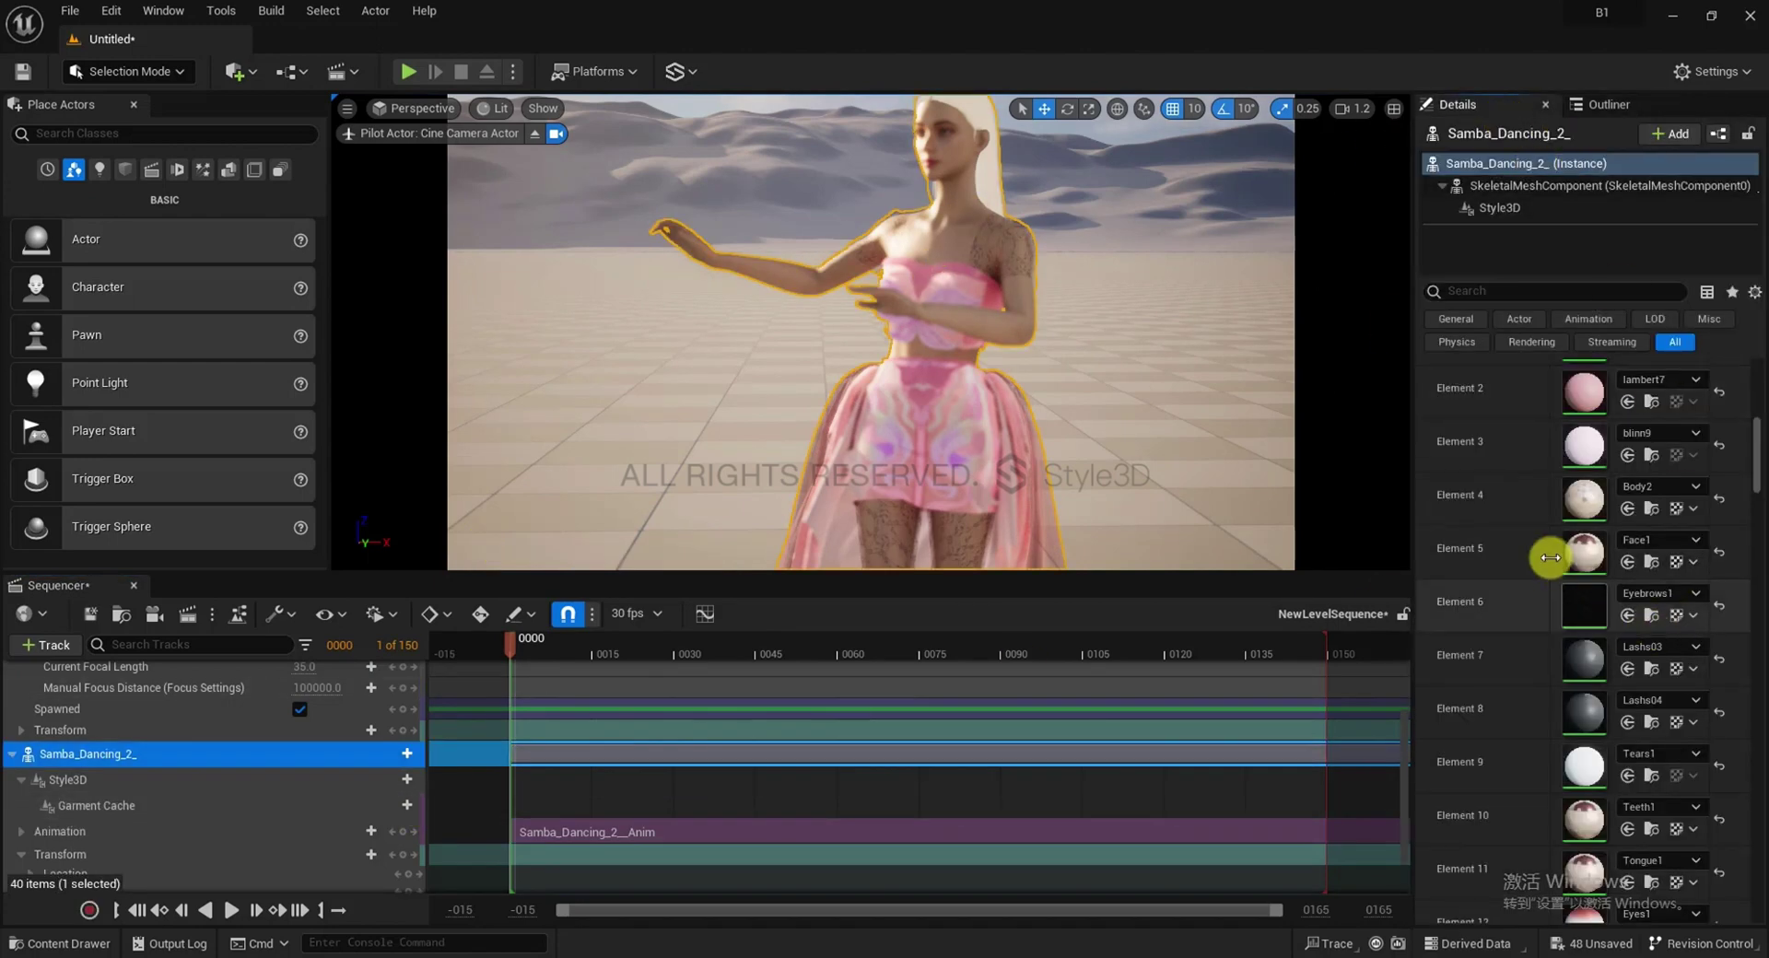
left_click(1537, 210)
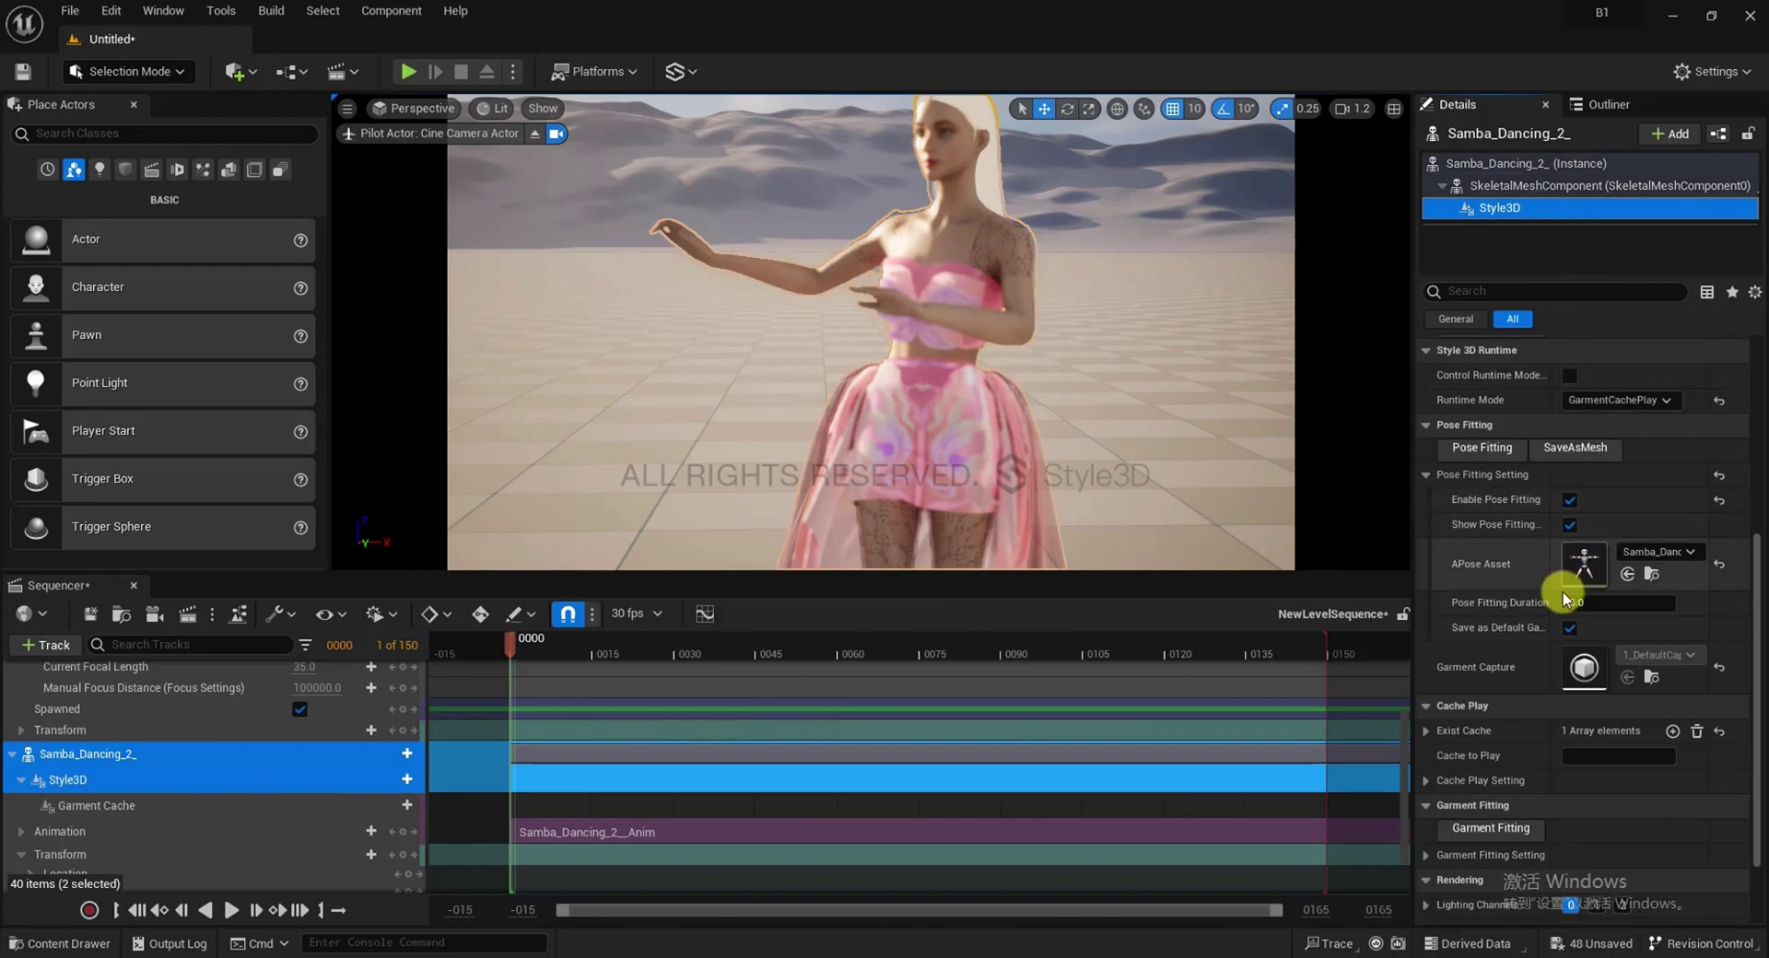
scroll(1584, 619, "down", 2)
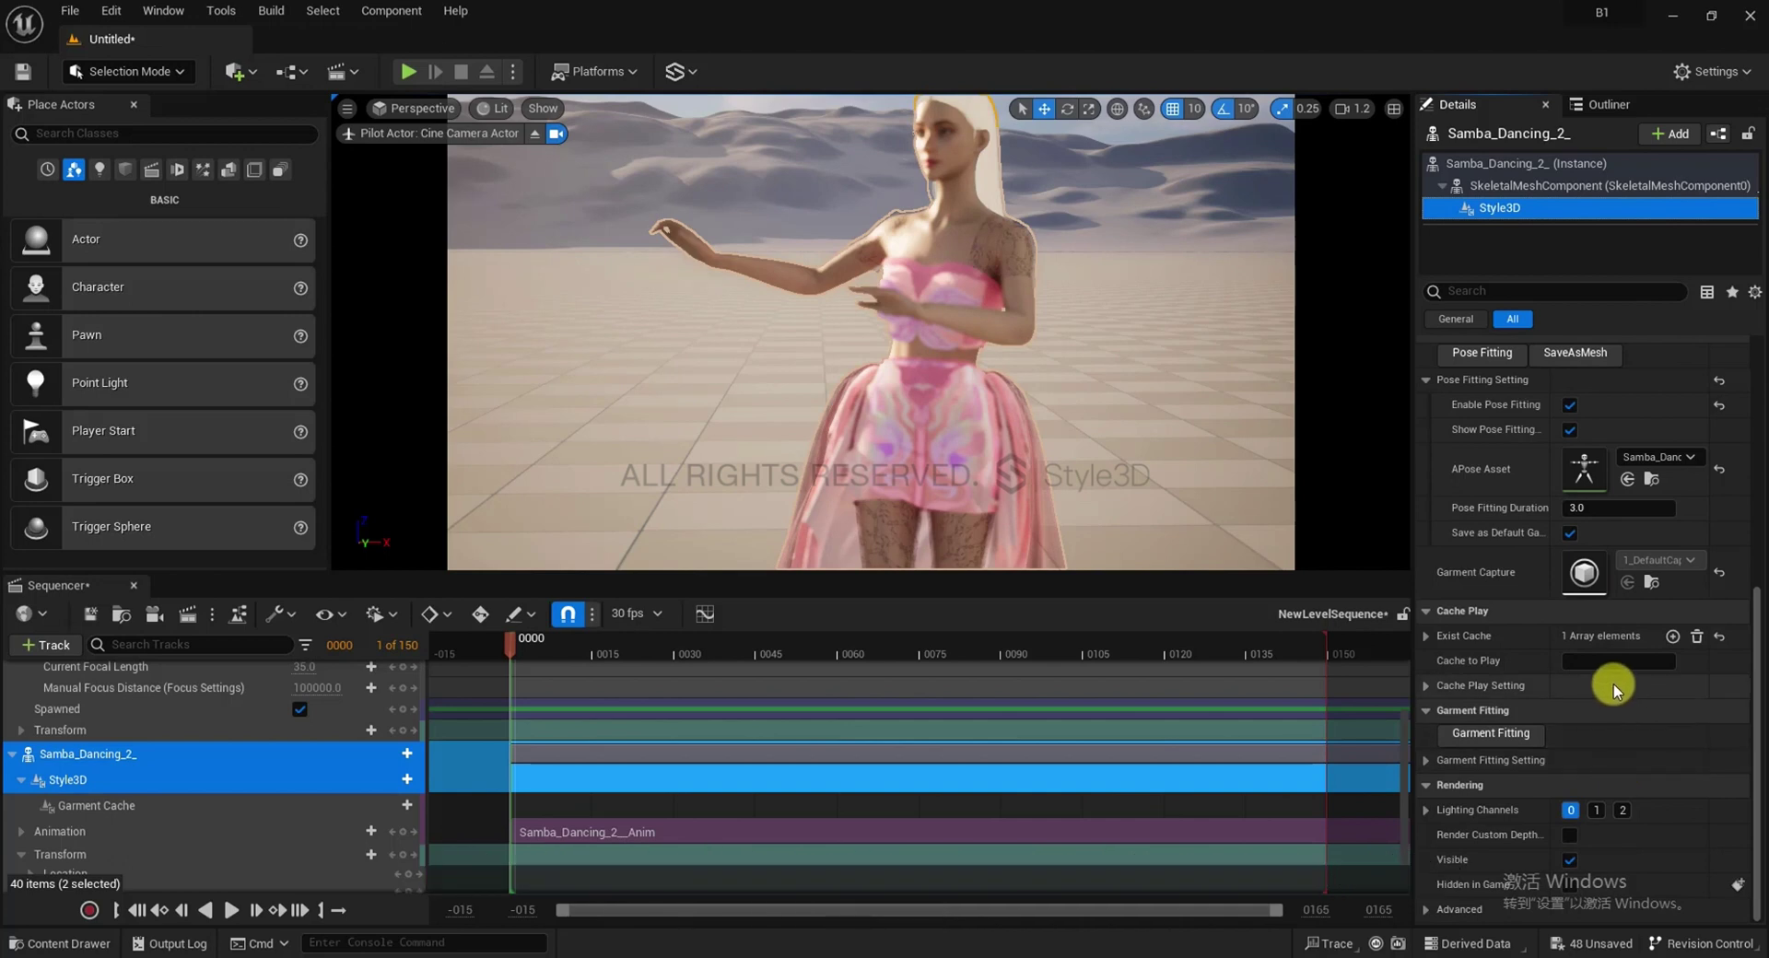
Extend the empty Garment Cache section from frame 0 to about frame 65
left_click(280, 808)
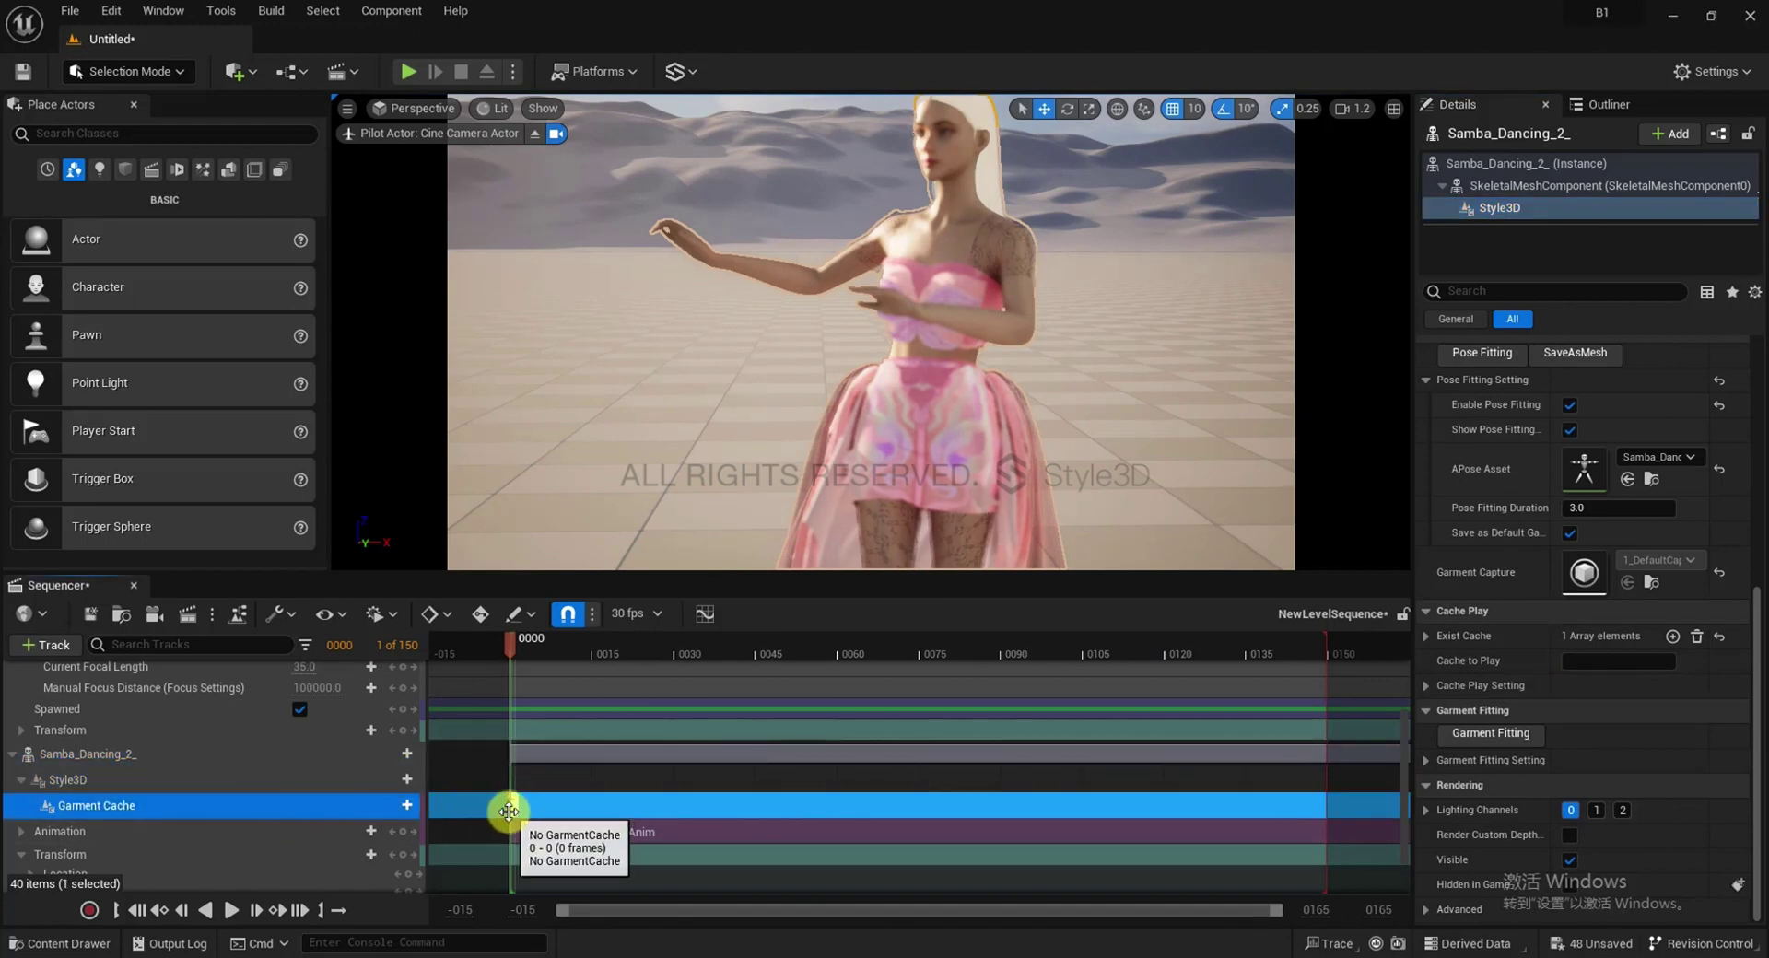
left_click(524, 808)
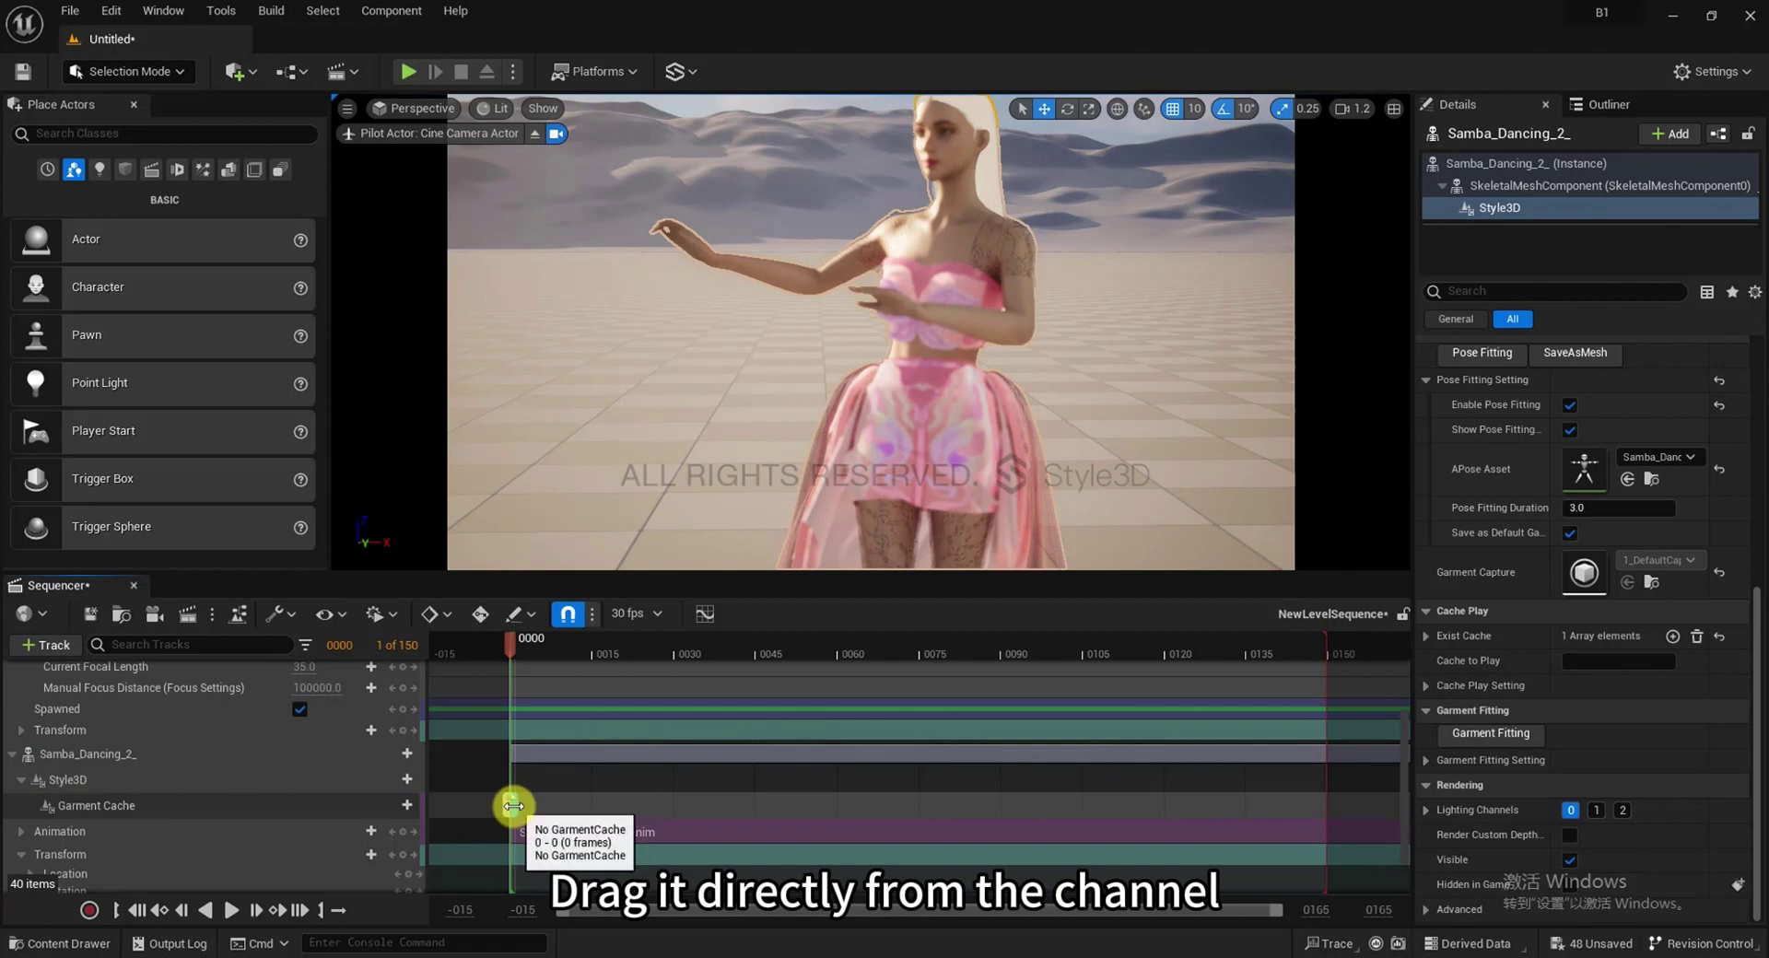
left_click_drag(513, 807, 871, 808)
Open the Garment Cache section's properties and expand its Advanced and GarmentCache settings
right_click(723, 805)
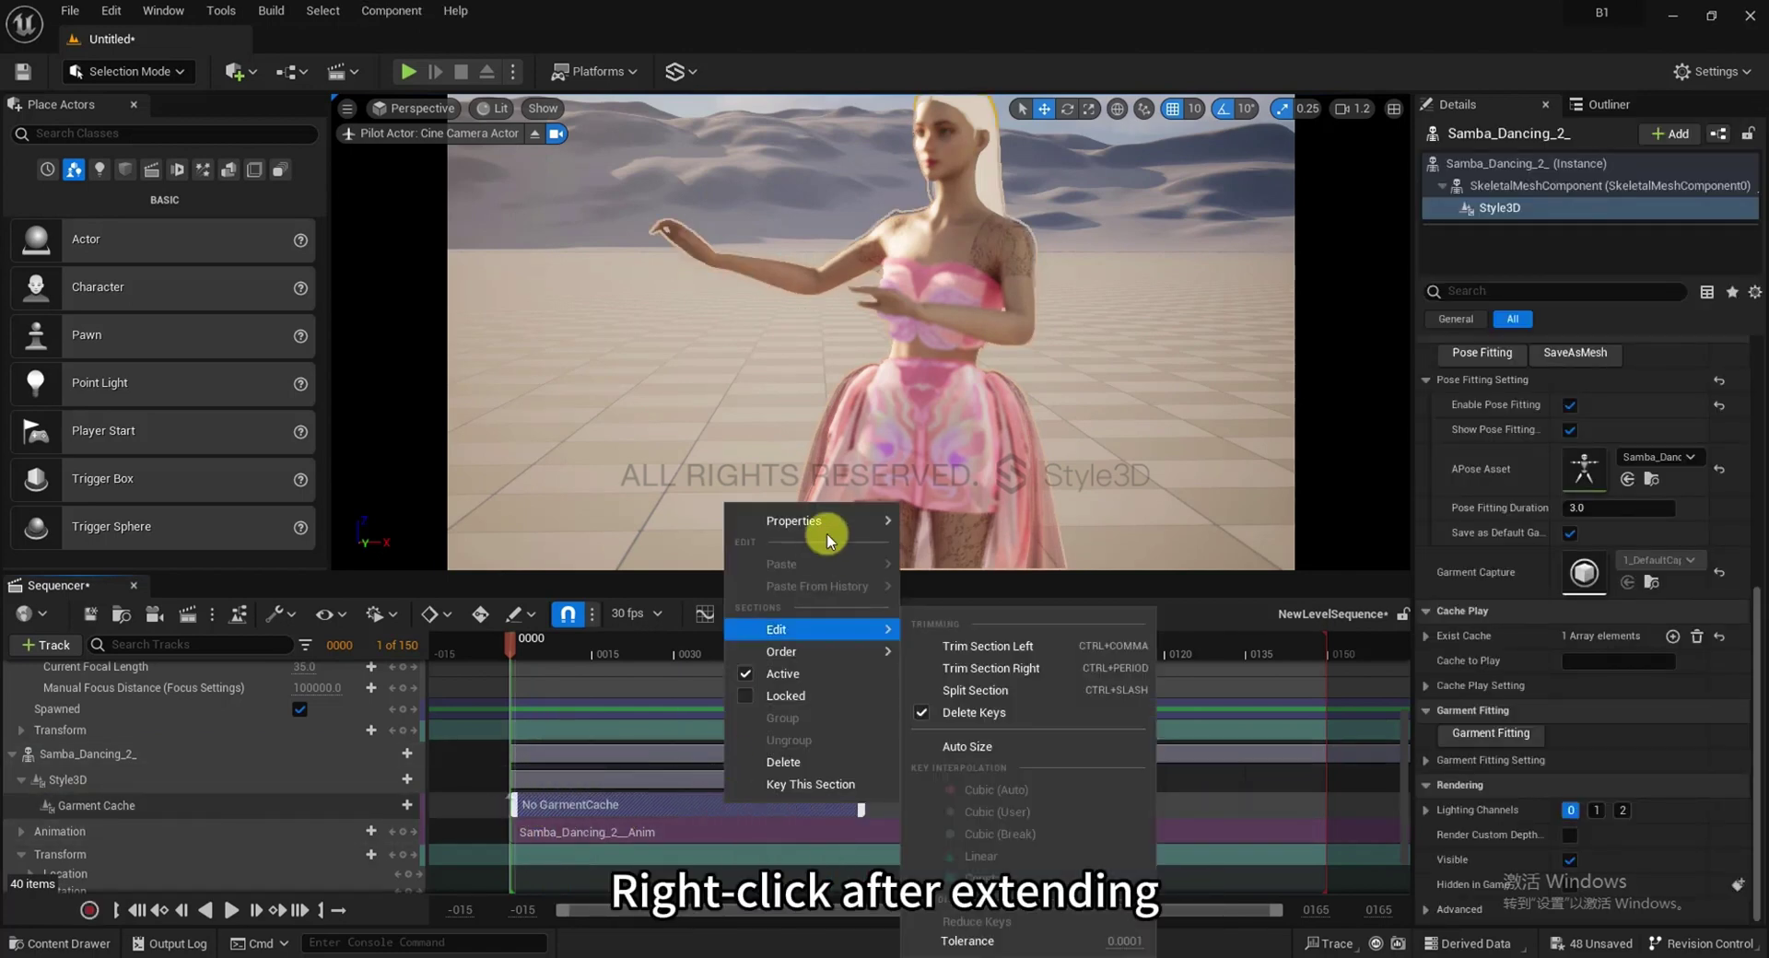
mouse_move(834, 522)
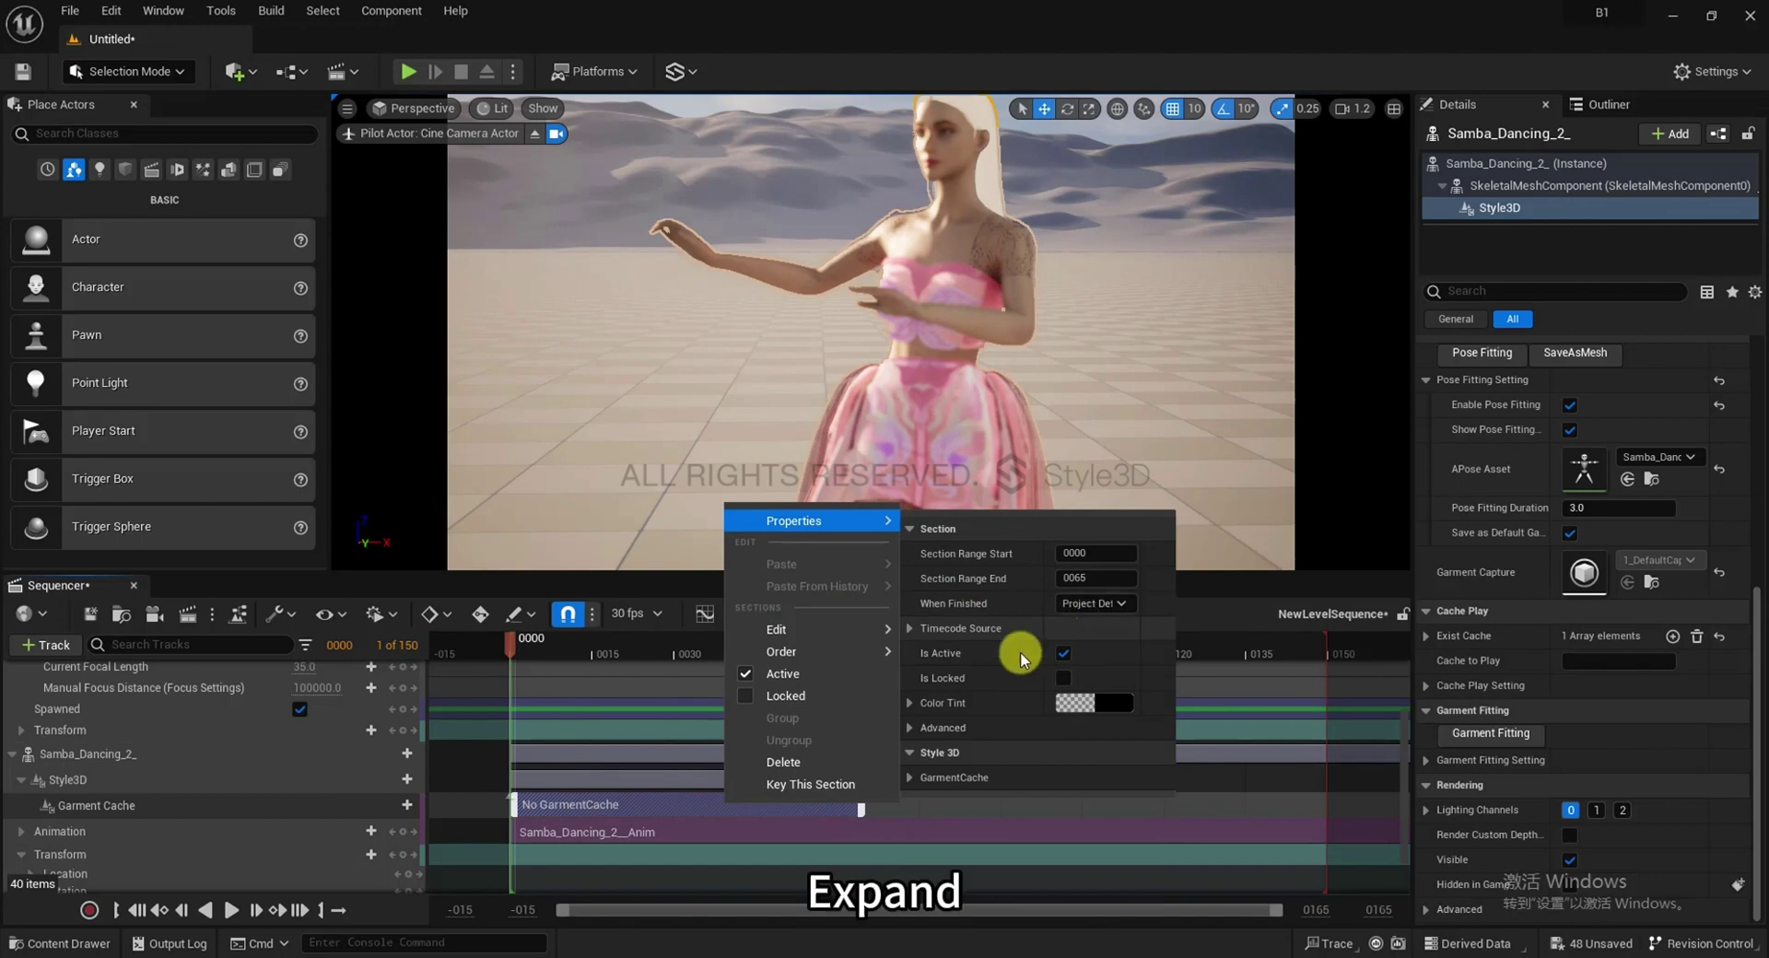
left_click(915, 728)
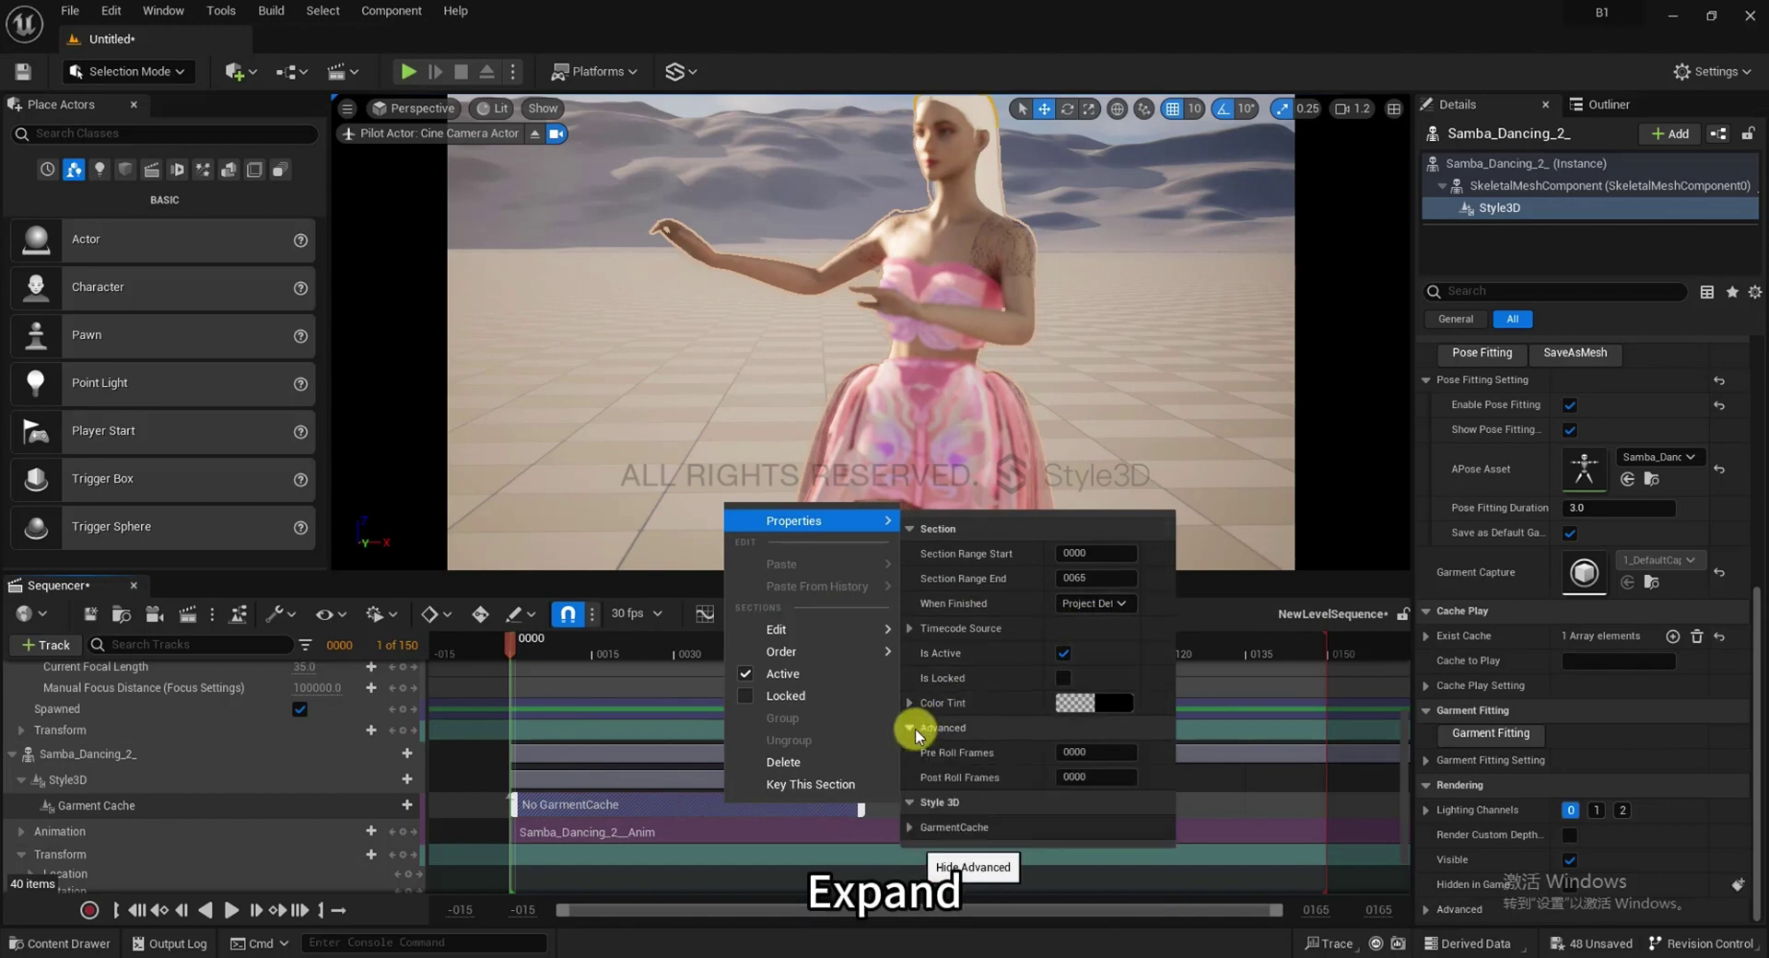
left_click(909, 827)
left_click(1115, 854)
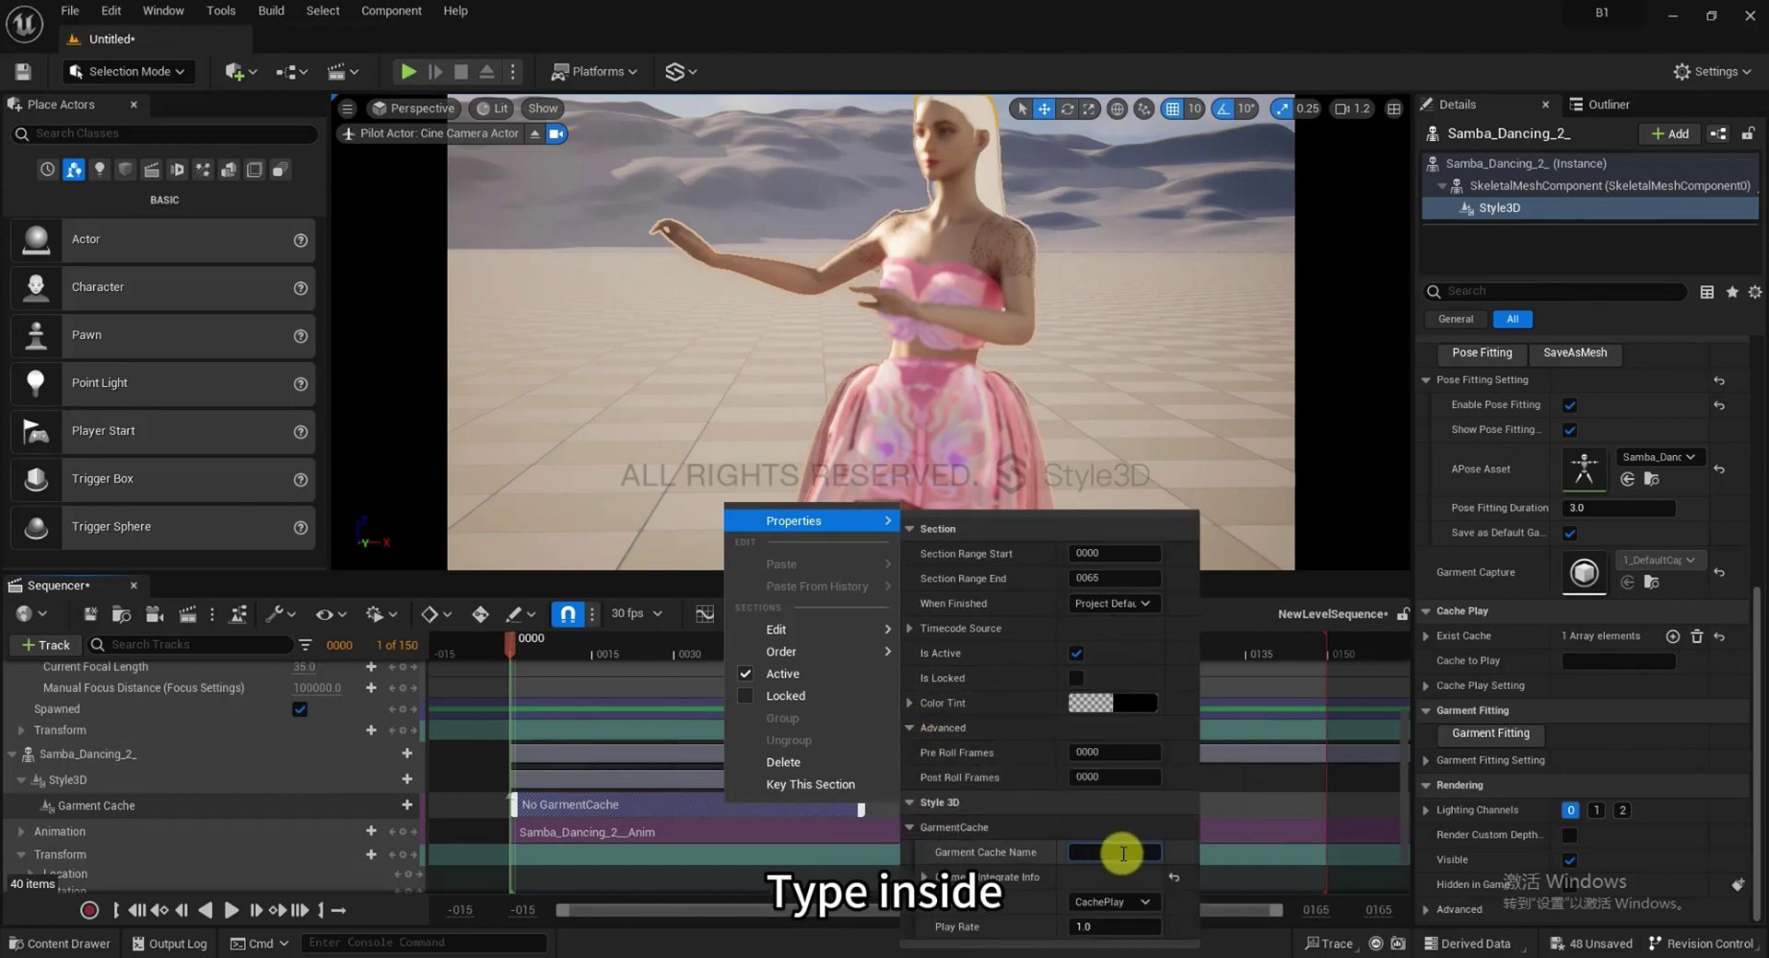
Expand the Style3D component's Exist Cache list and copy the recorded cache name Cache_01
scroll(1608, 415, "up", 4)
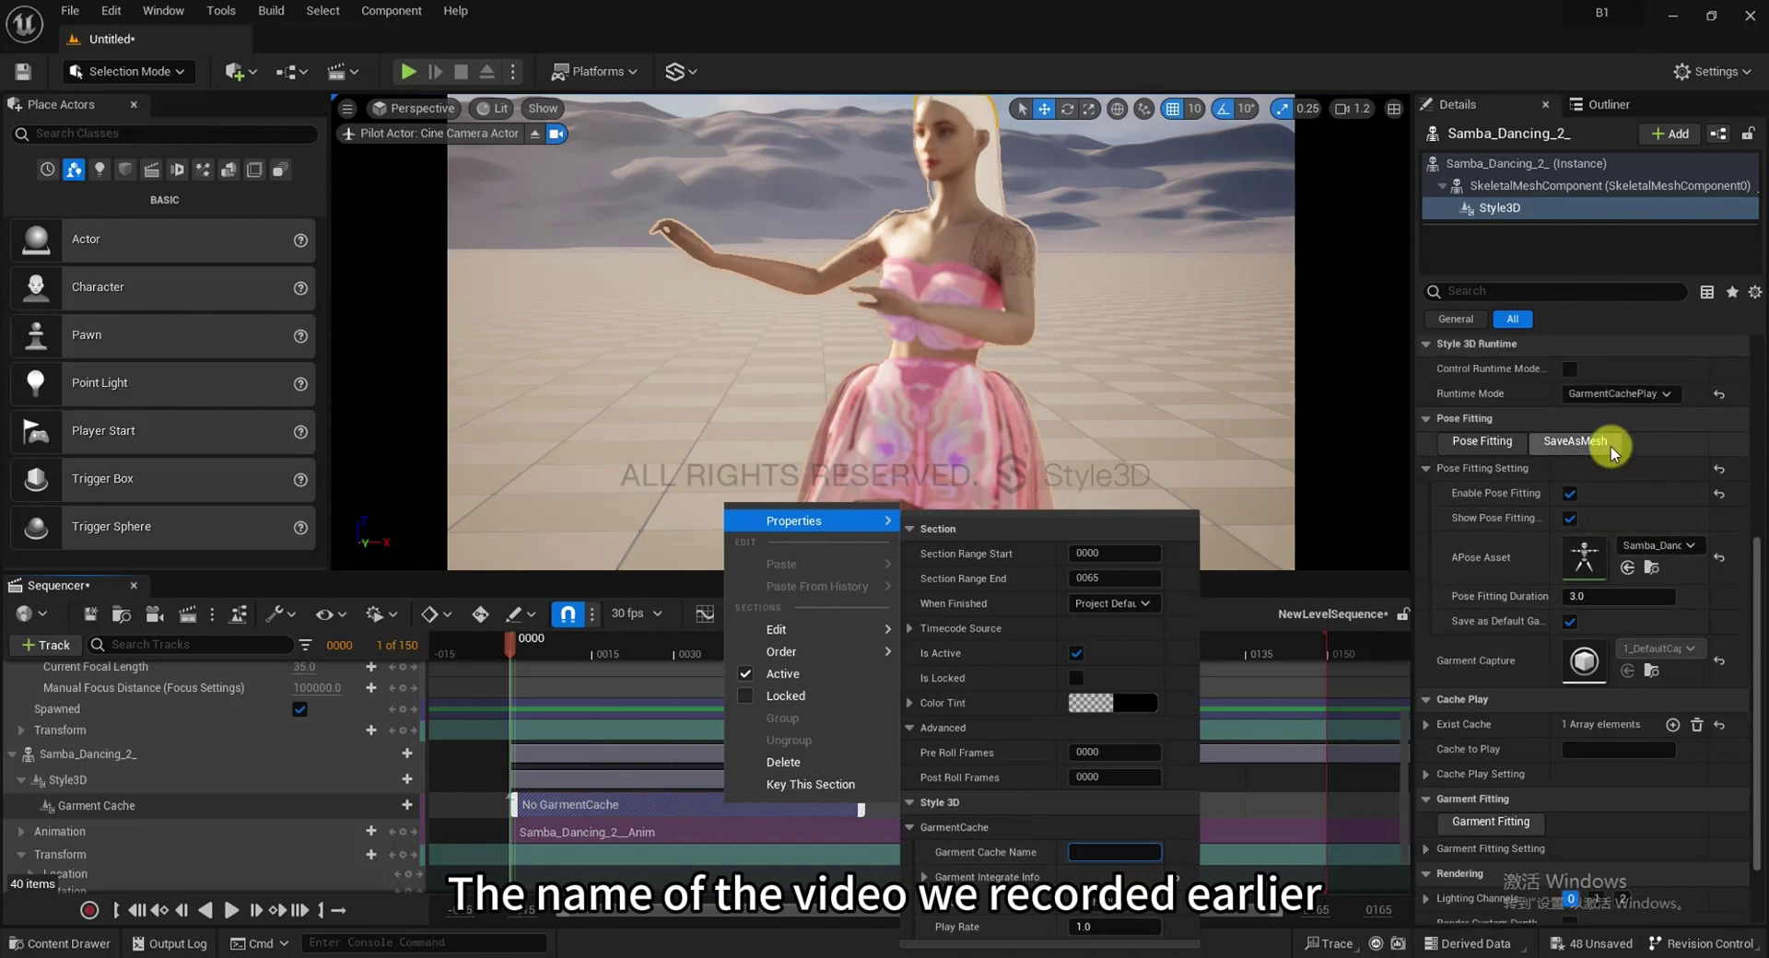
scroll(1626, 636, "down", 2)
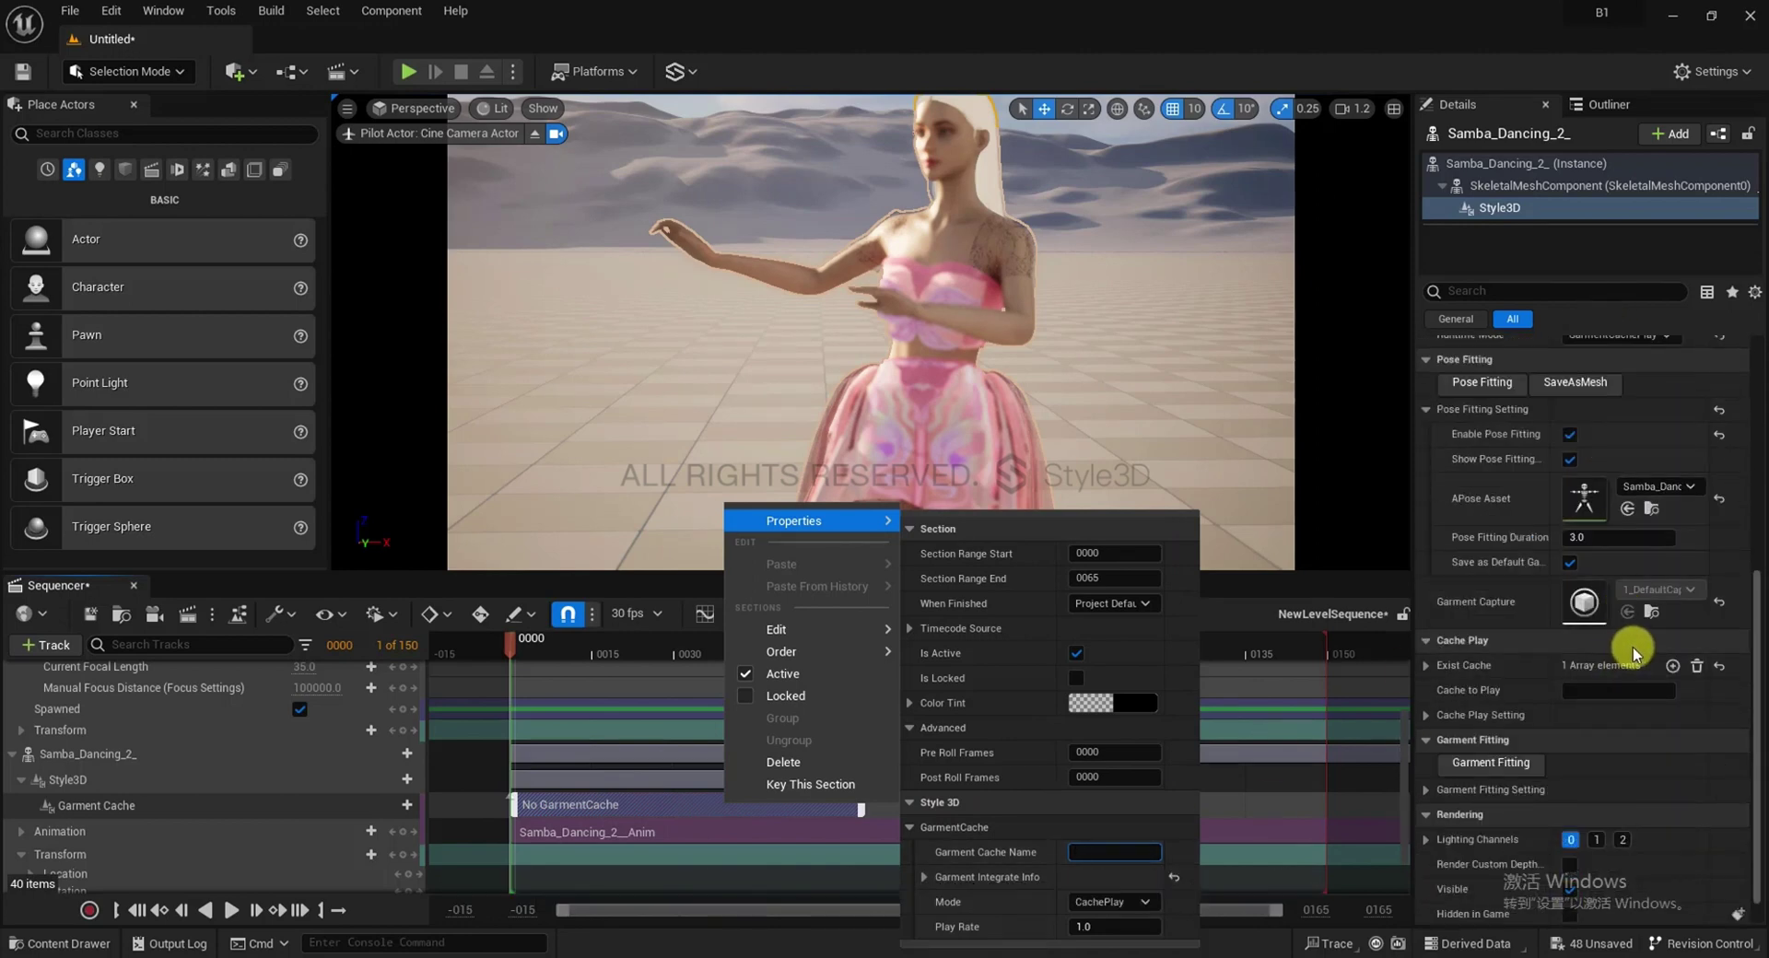
scroll(1614, 706, "up", 6)
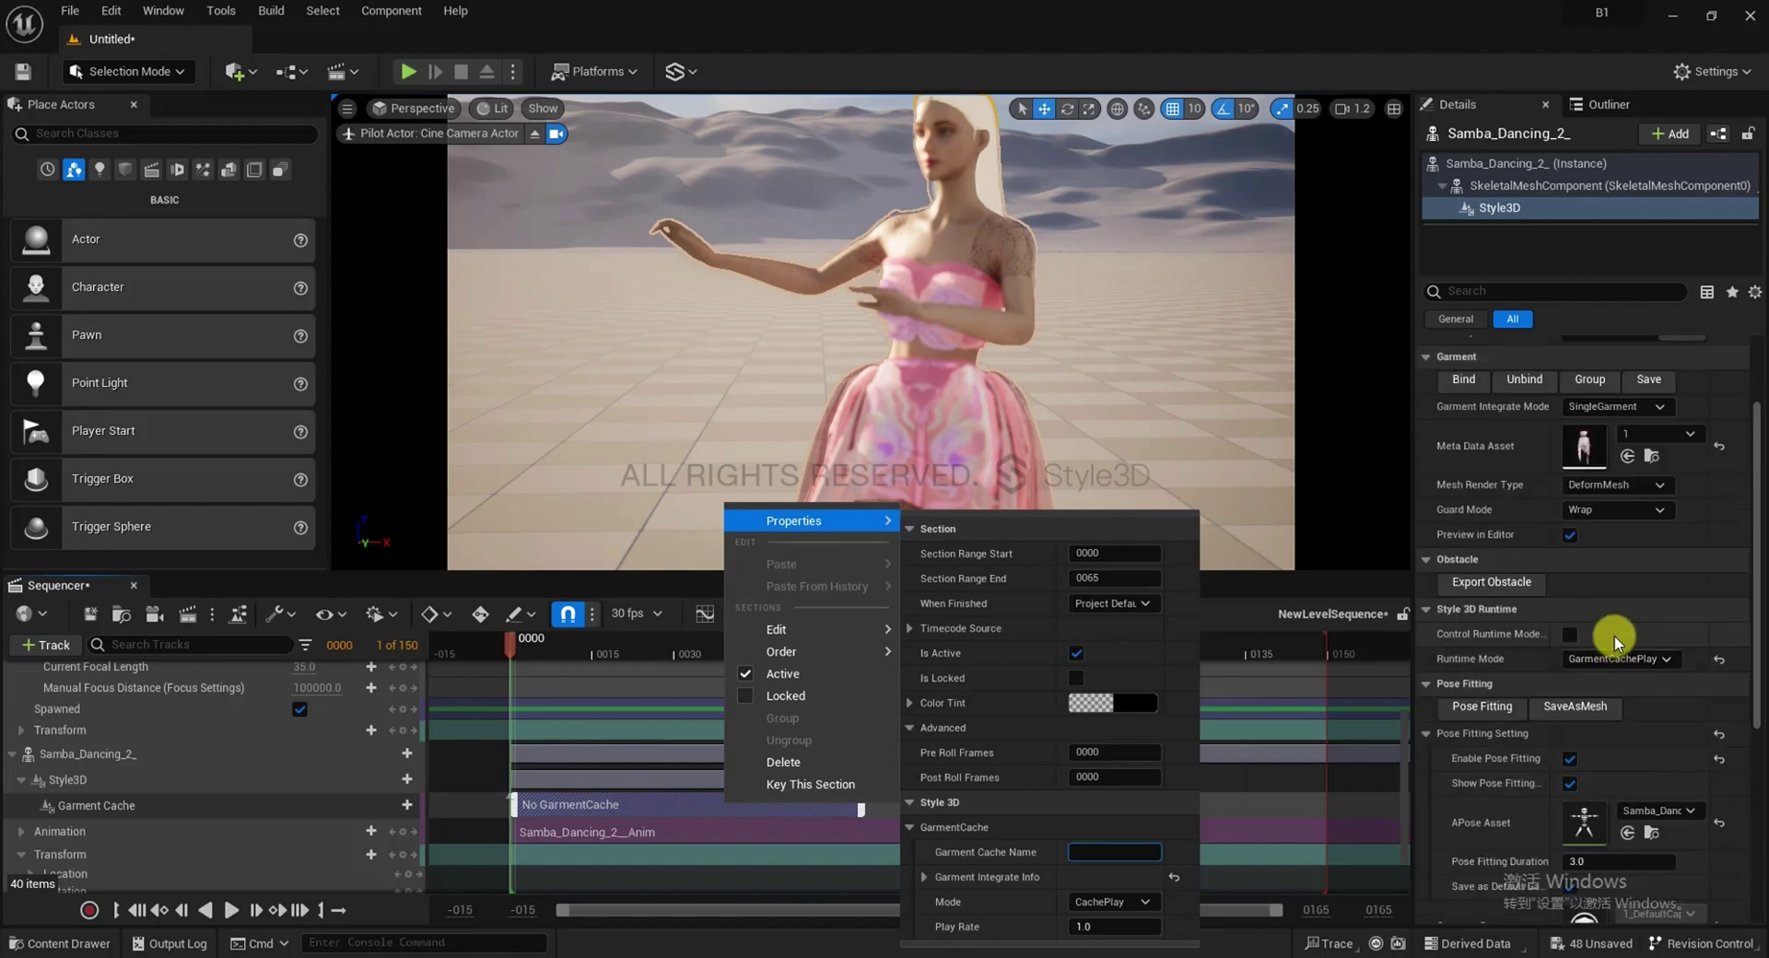
scroll(1631, 715, "down", 5)
scroll(1637, 719, "up", 1)
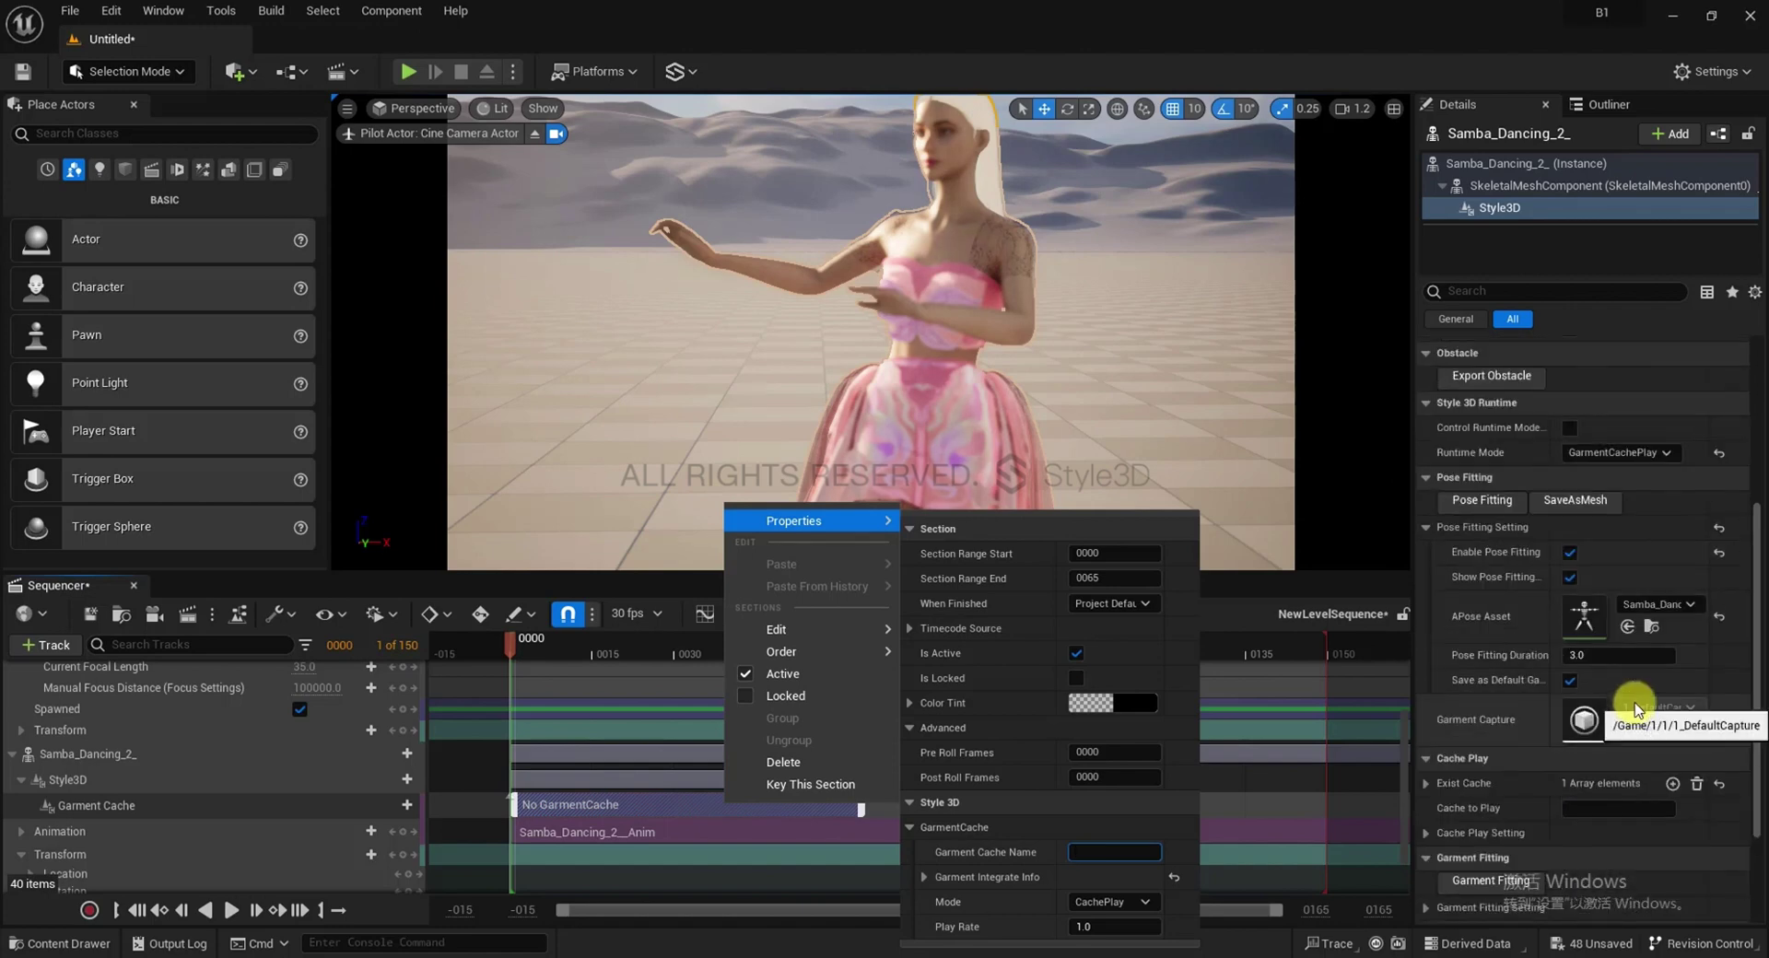
left_click(1606, 795)
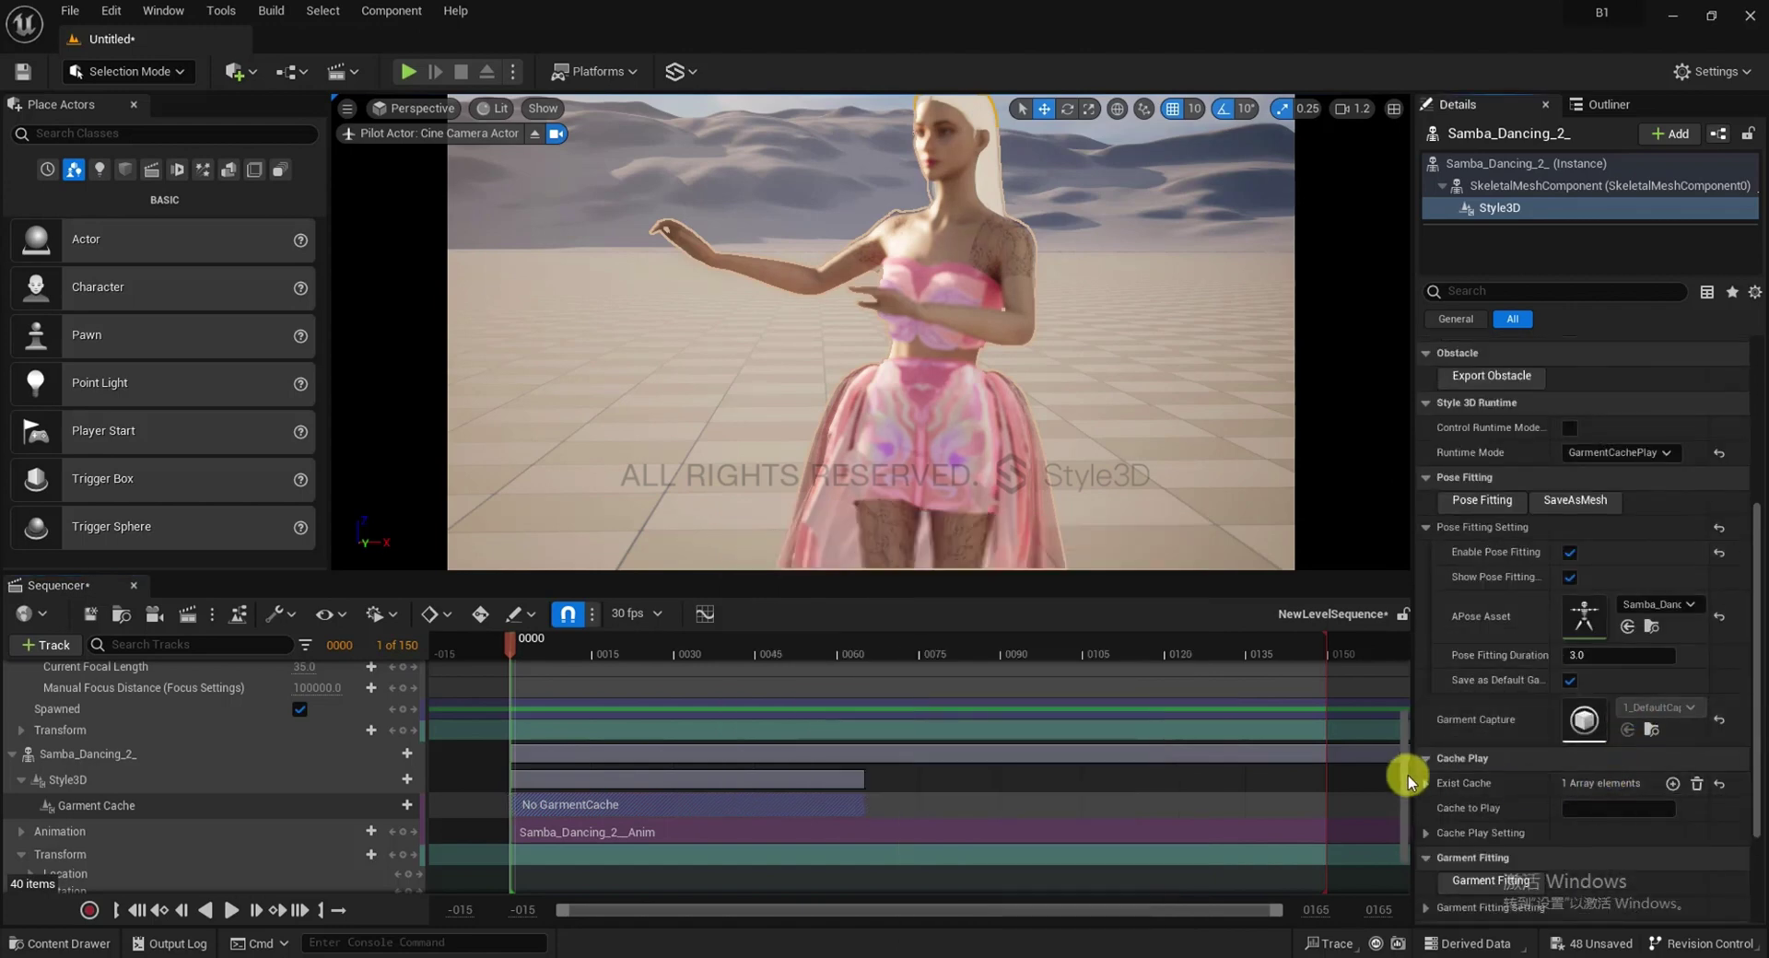
left_click(1425, 783)
left_click(1626, 809)
key("ctrl+c")
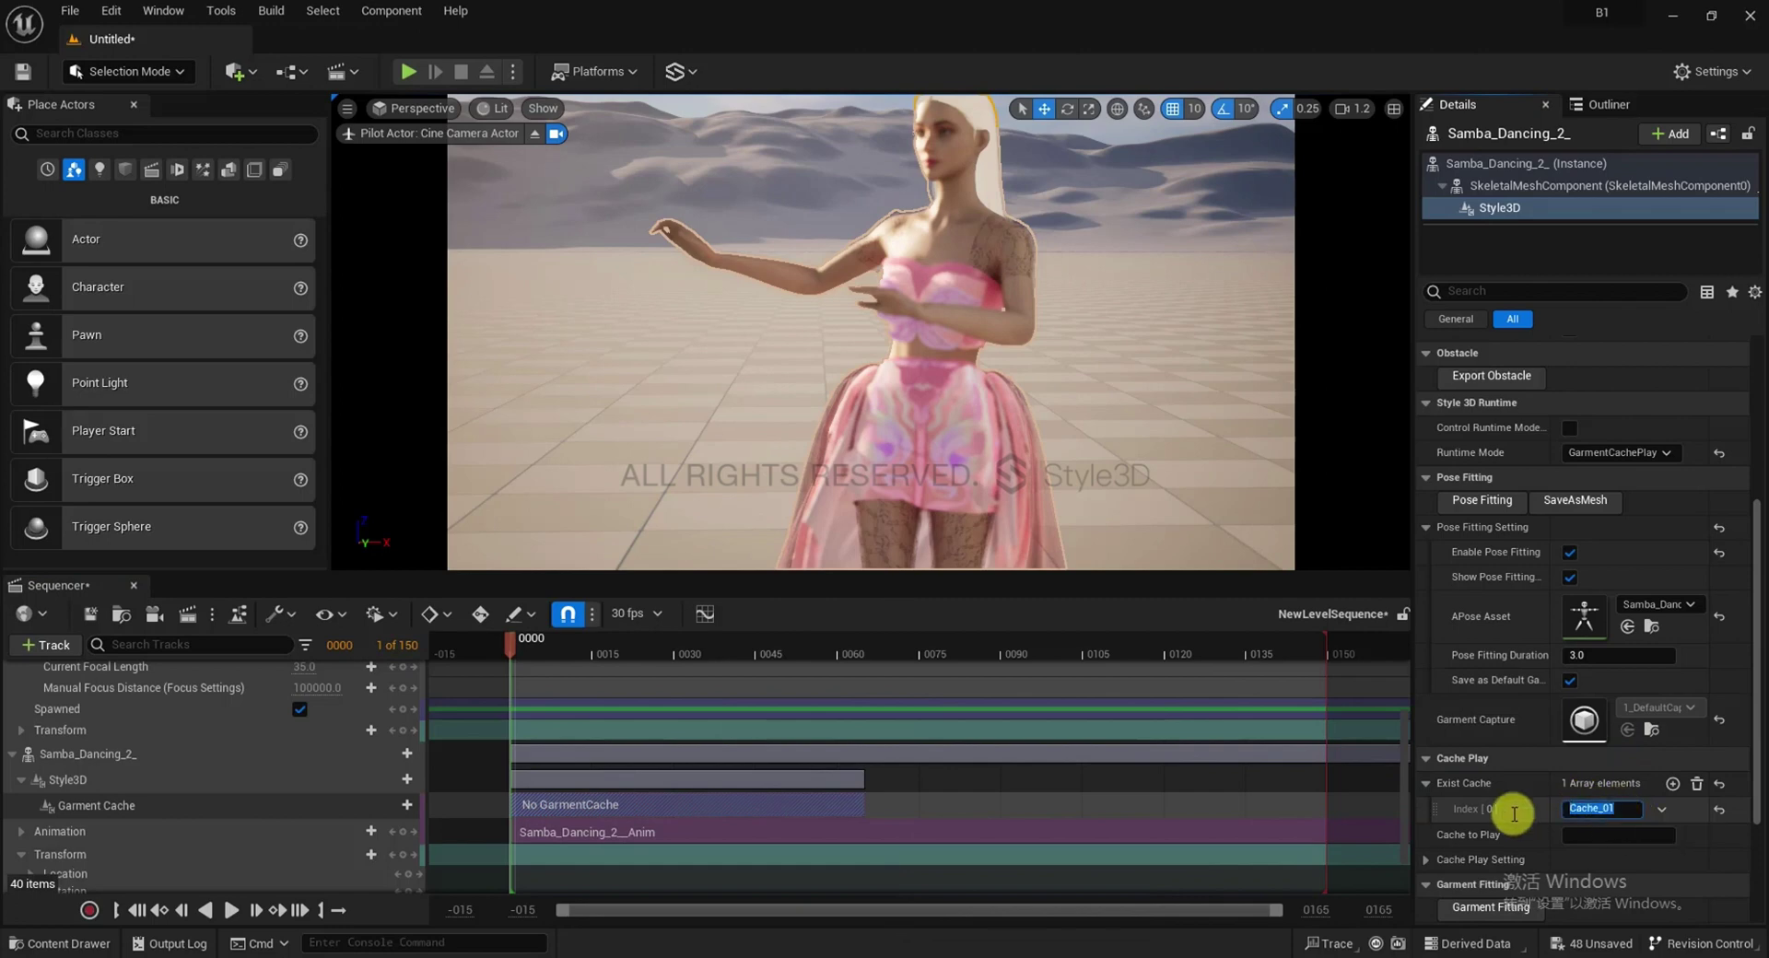
Set the Garment Cache section's Garment Cache Name to Cache_01
right_click(726, 809)
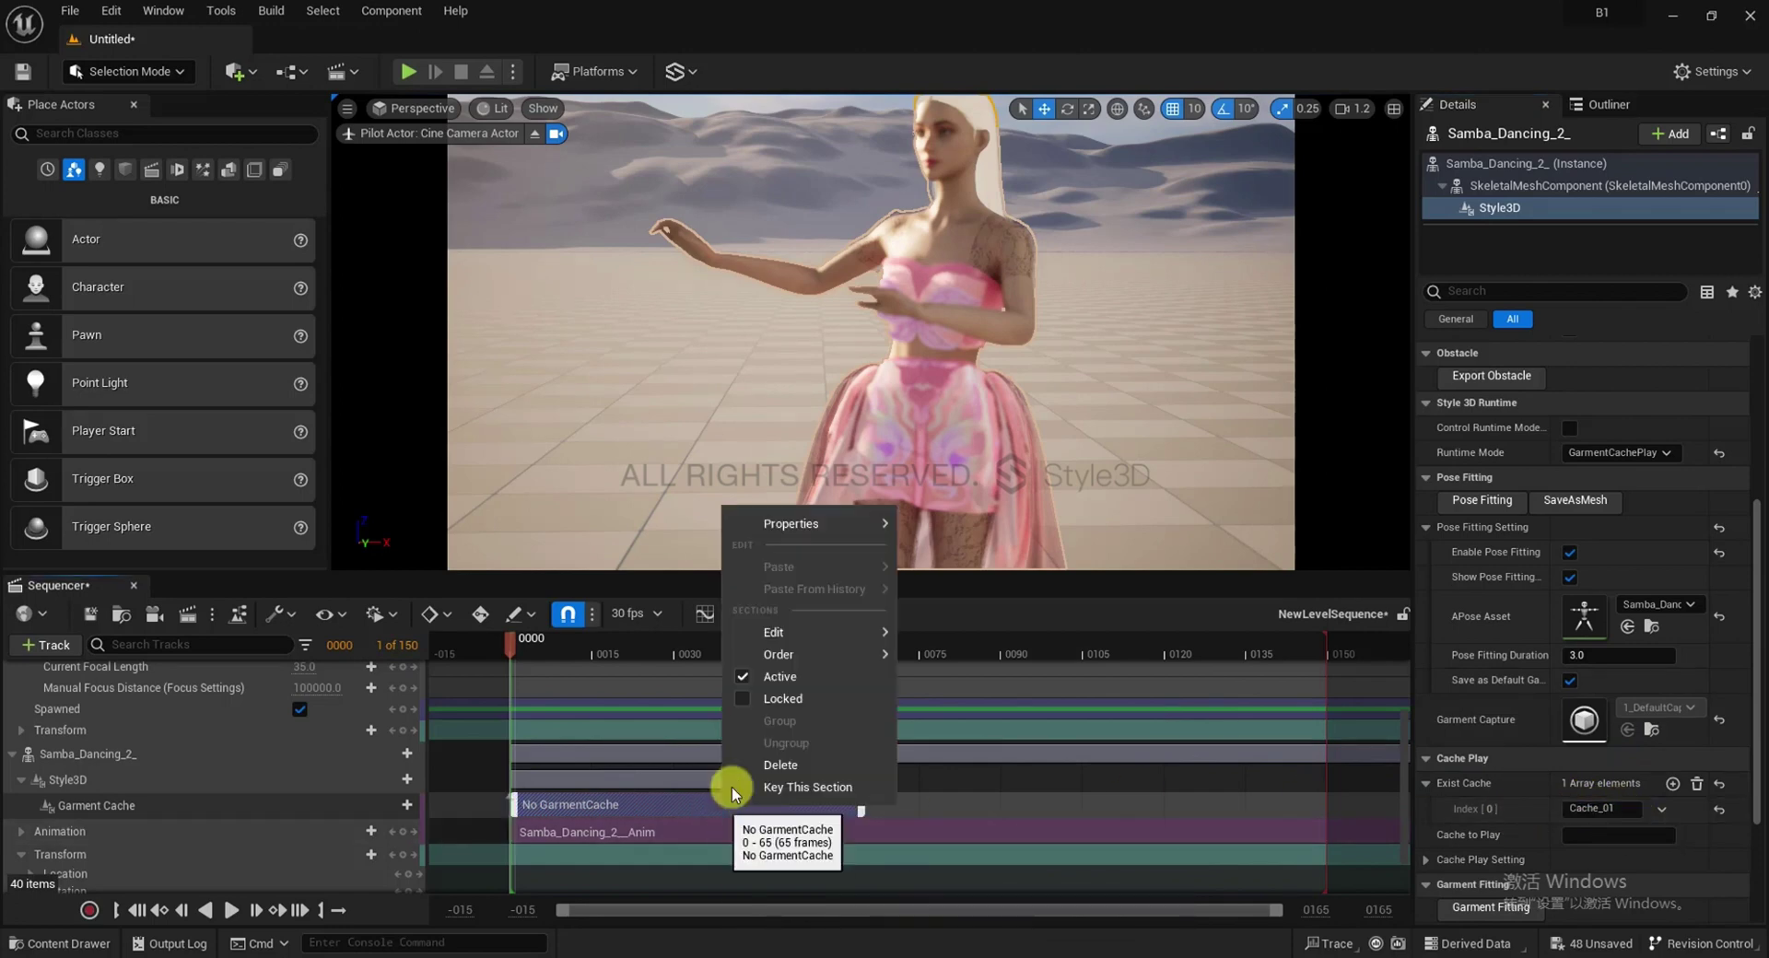
mouse_move(774, 523)
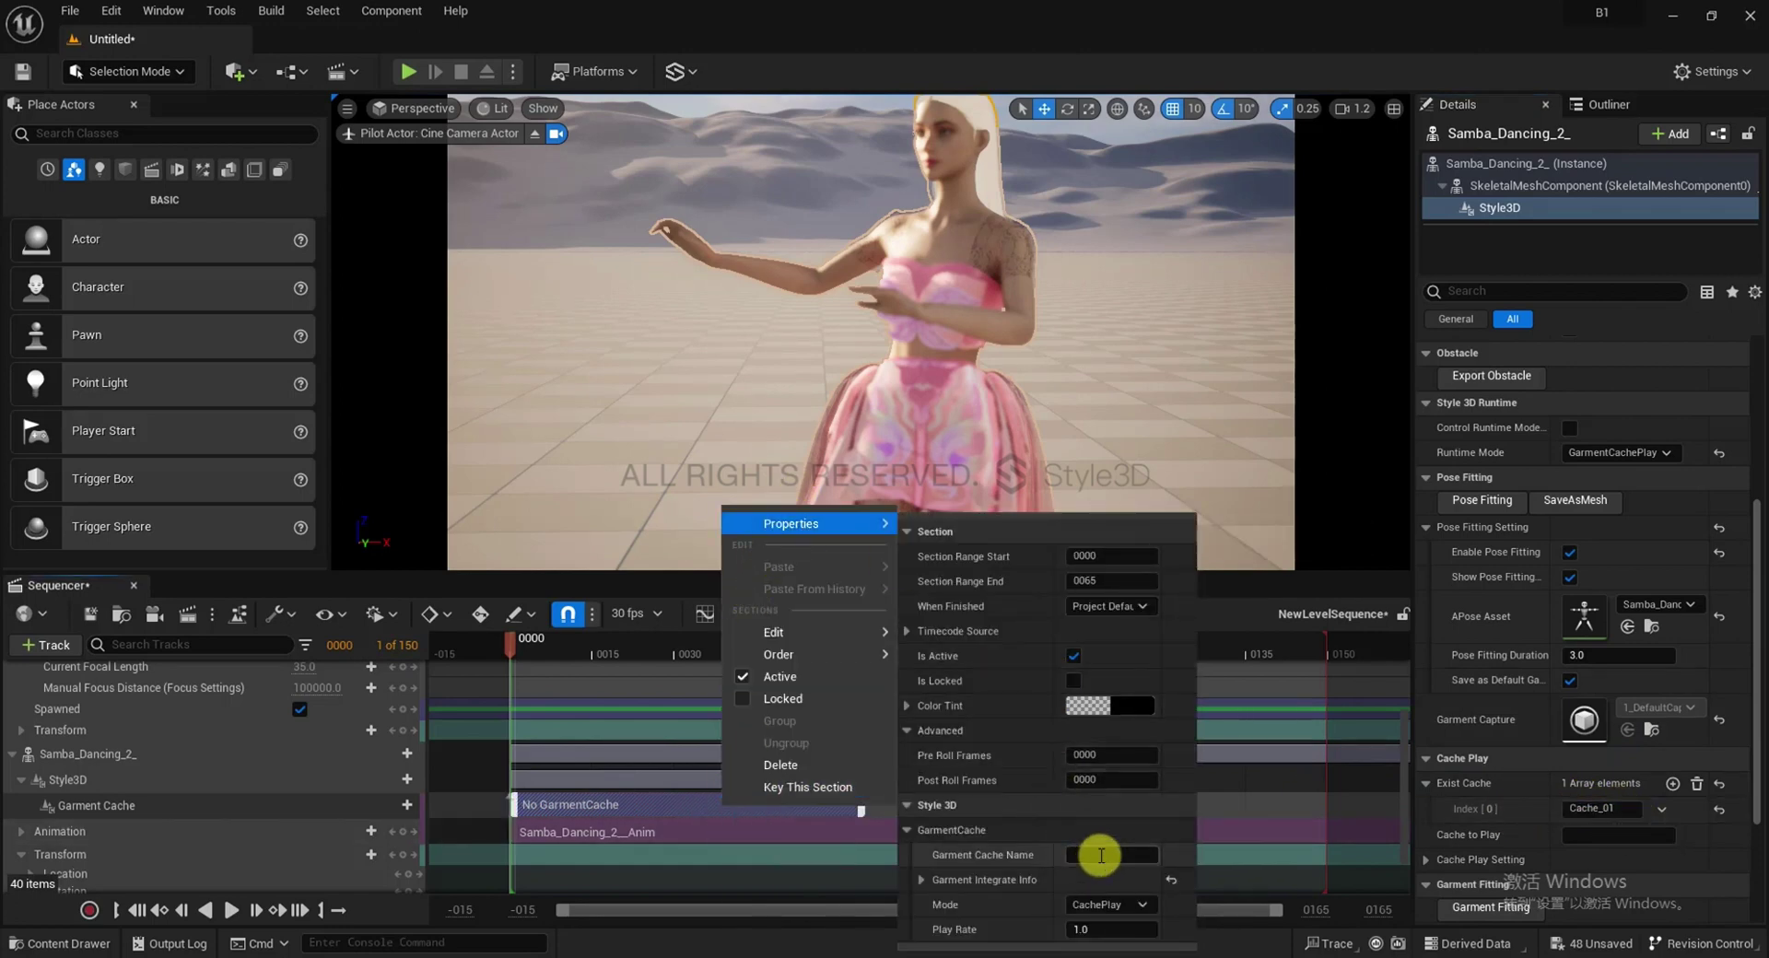
key("ctrl+v")
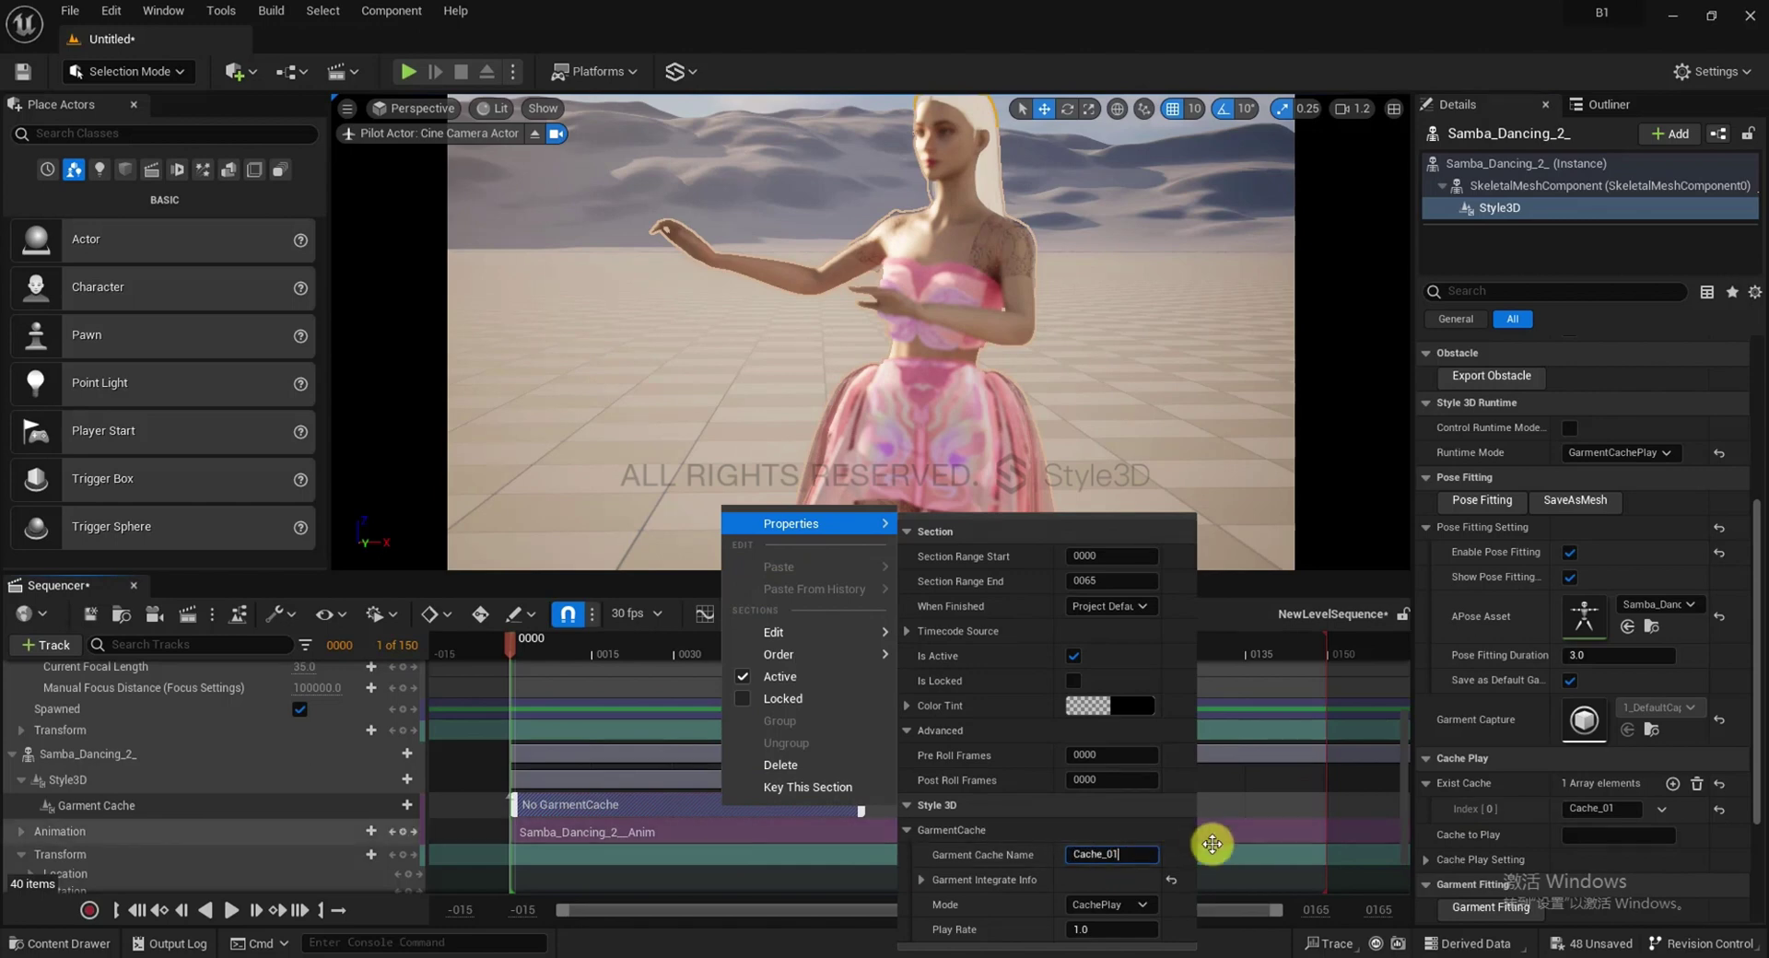
key("Return")
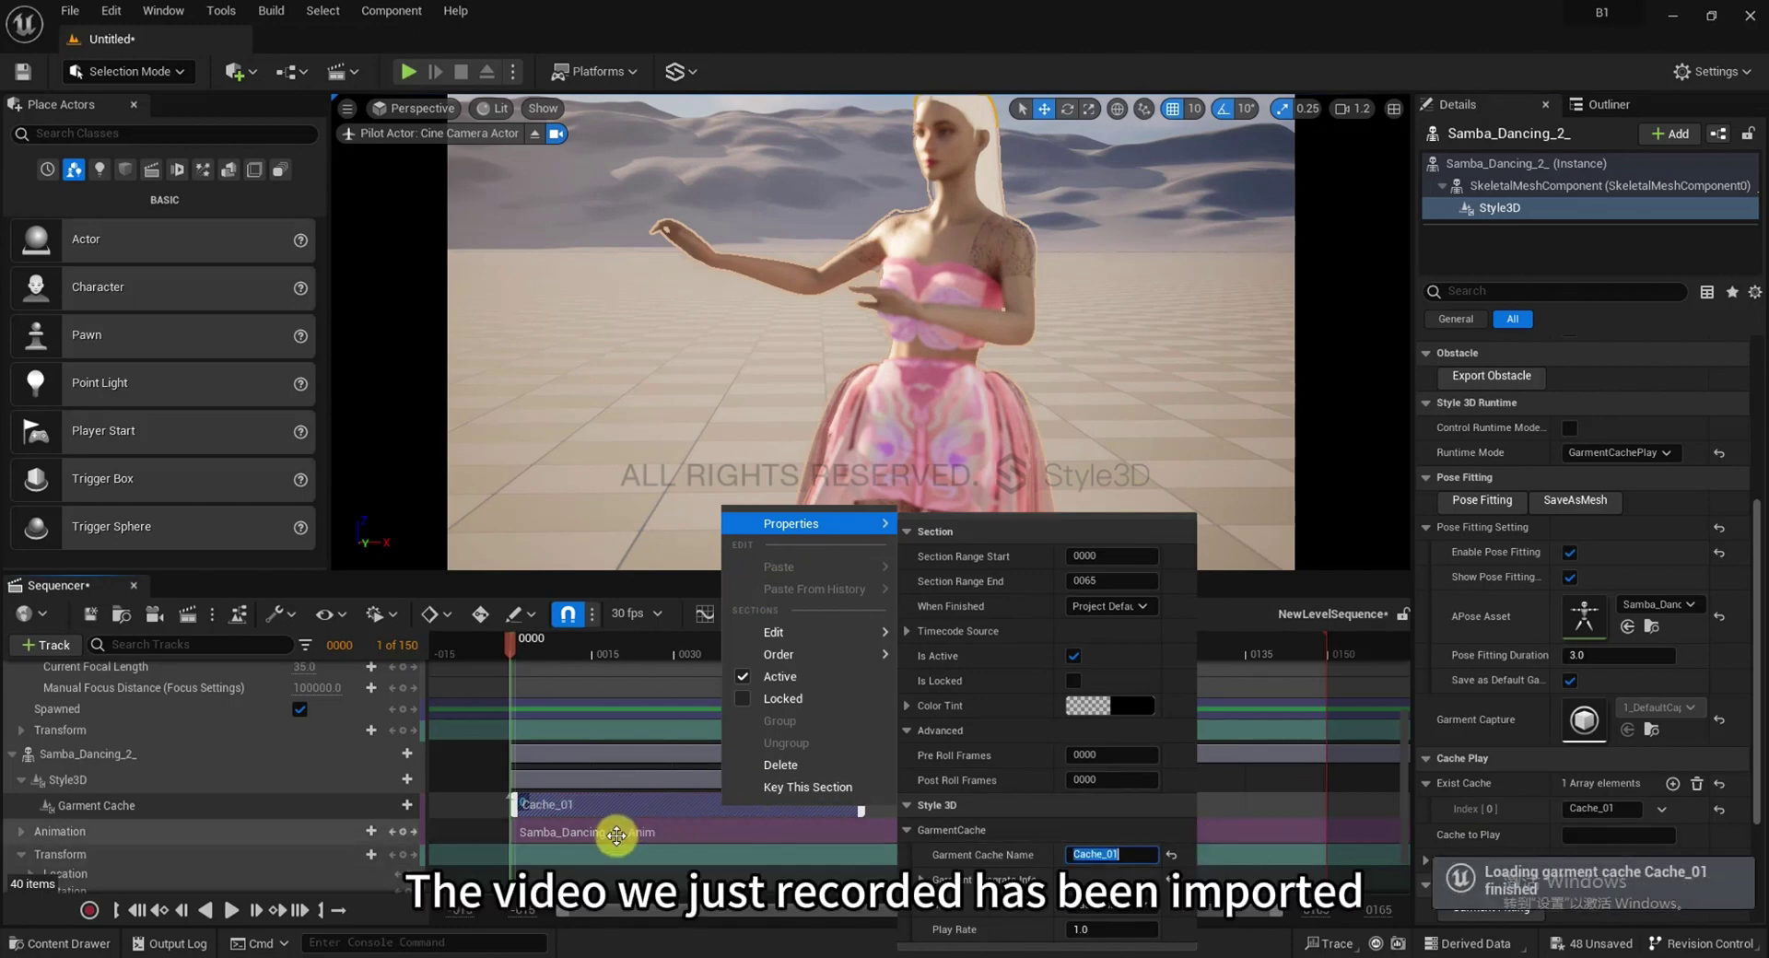
Extend the Cache_01 section to the sequence end at frame 150 and play the sequence
left_click(768, 805)
left_click_drag(861, 804, 1327, 808)
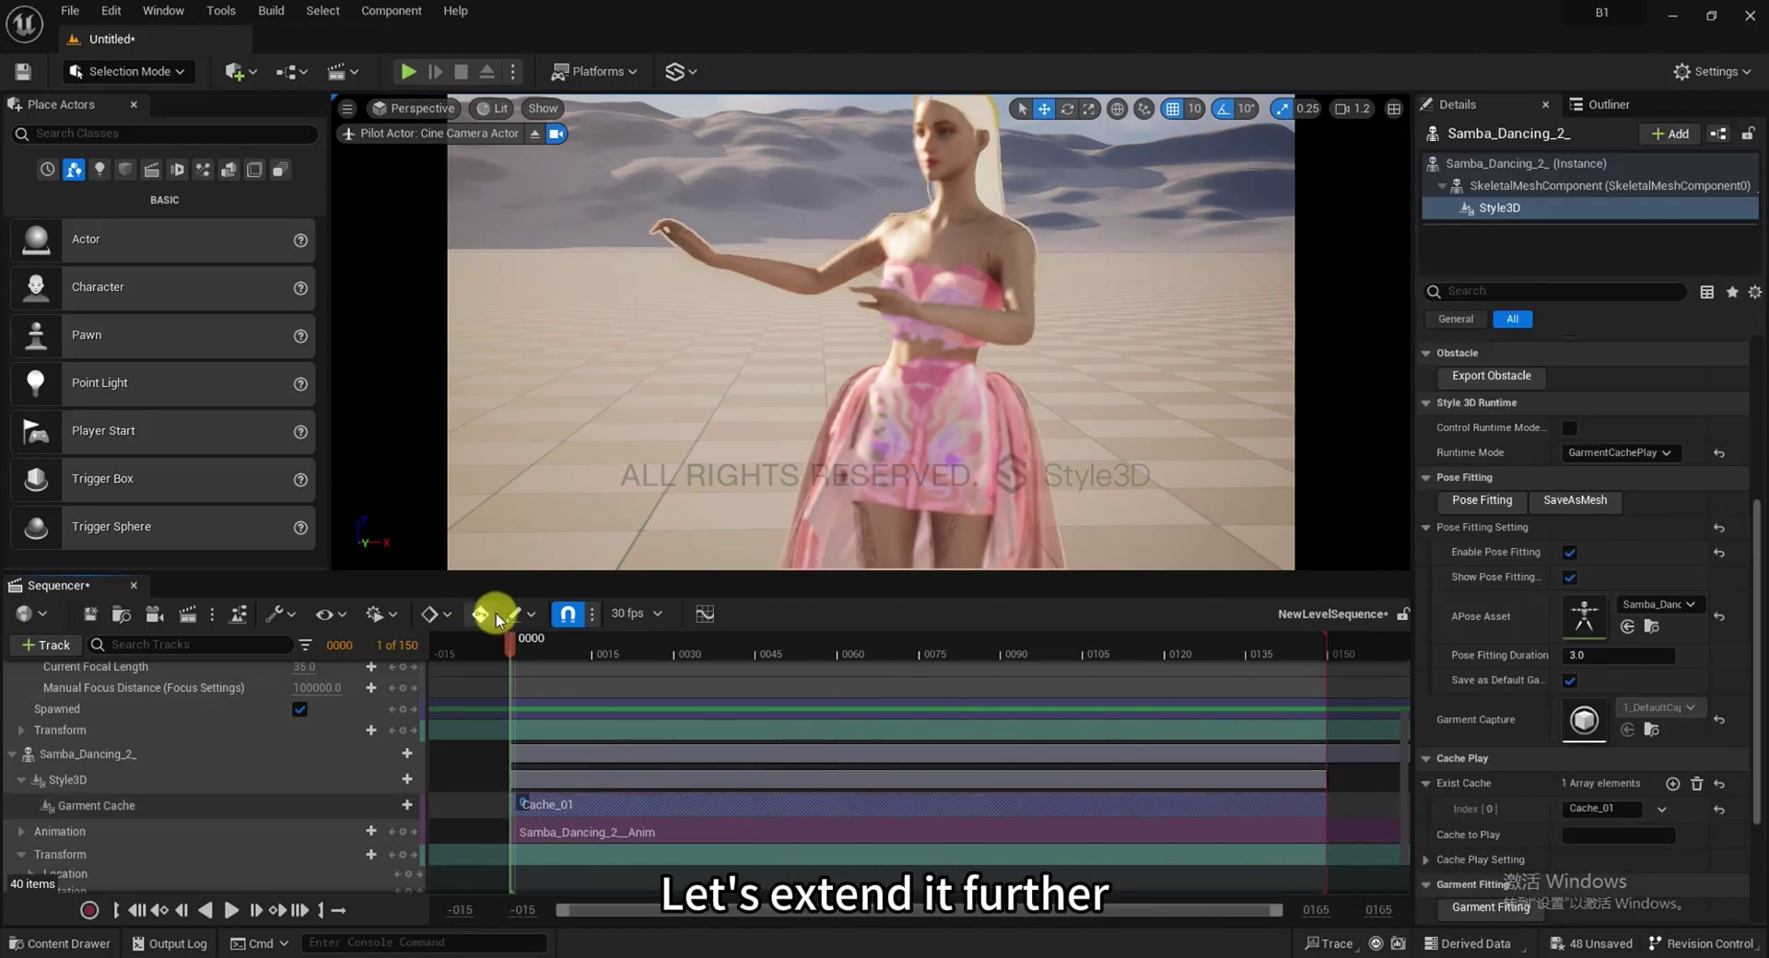
left_click(235, 911)
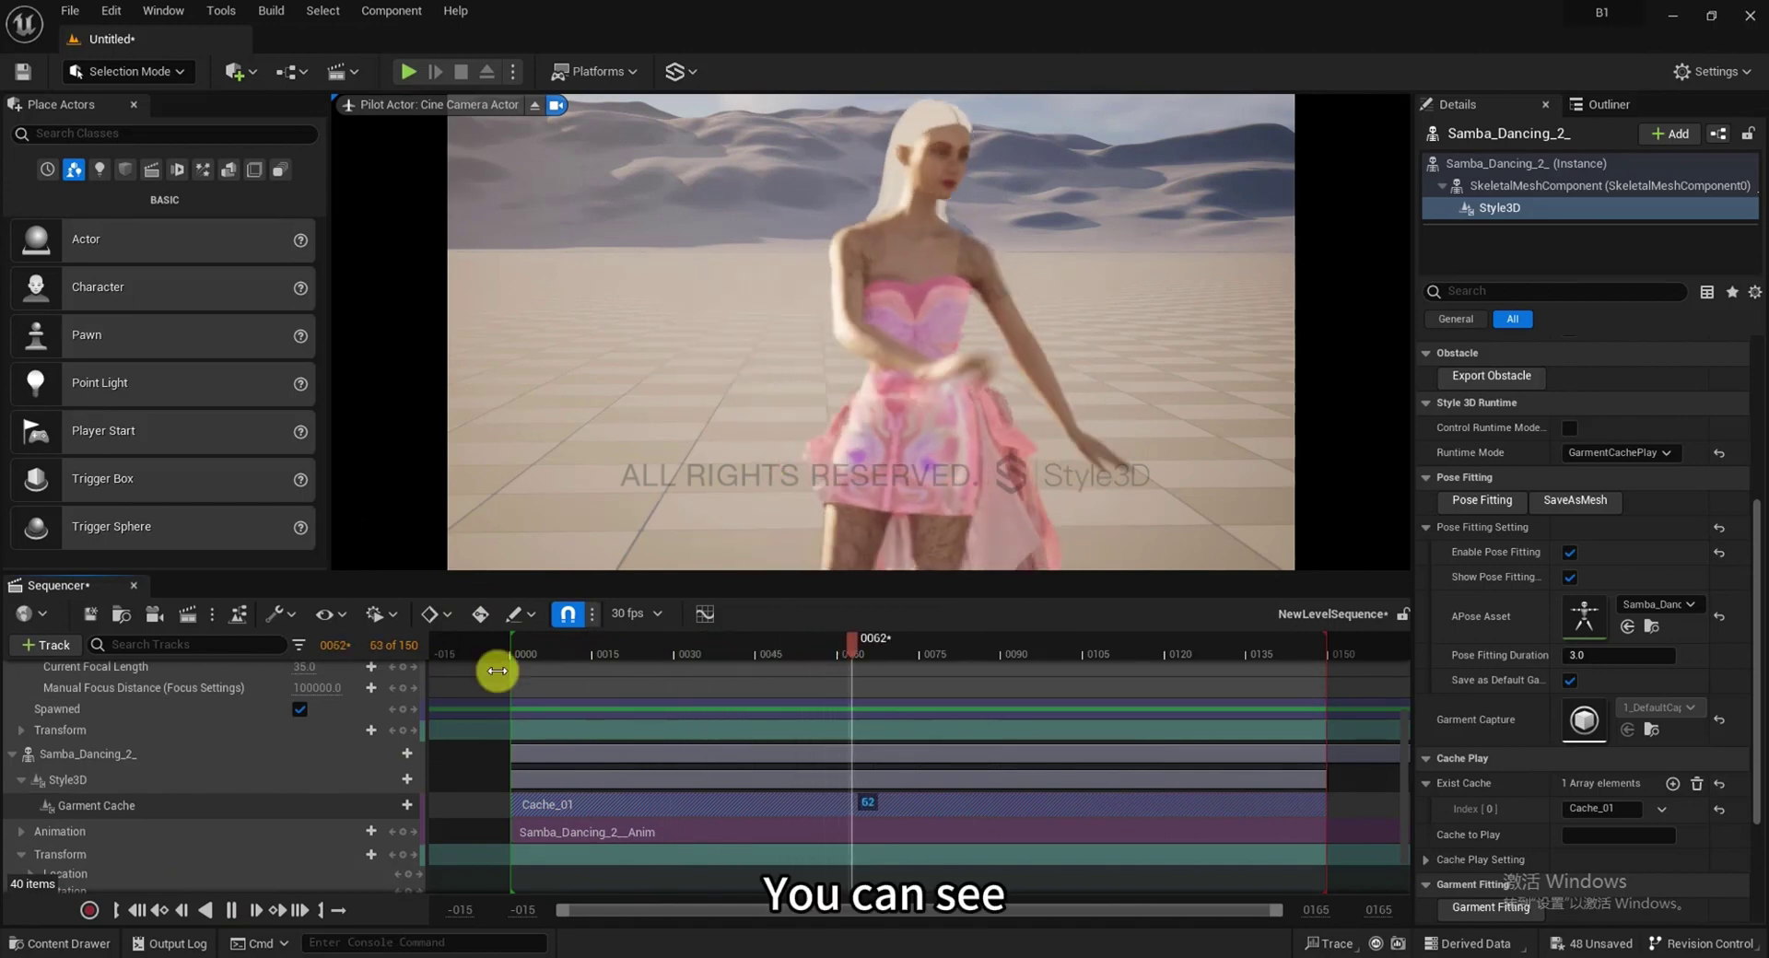
Replay the cached garment animation from frame 0 through the Cine Camera and run it back in reverse
left_click(244, 901)
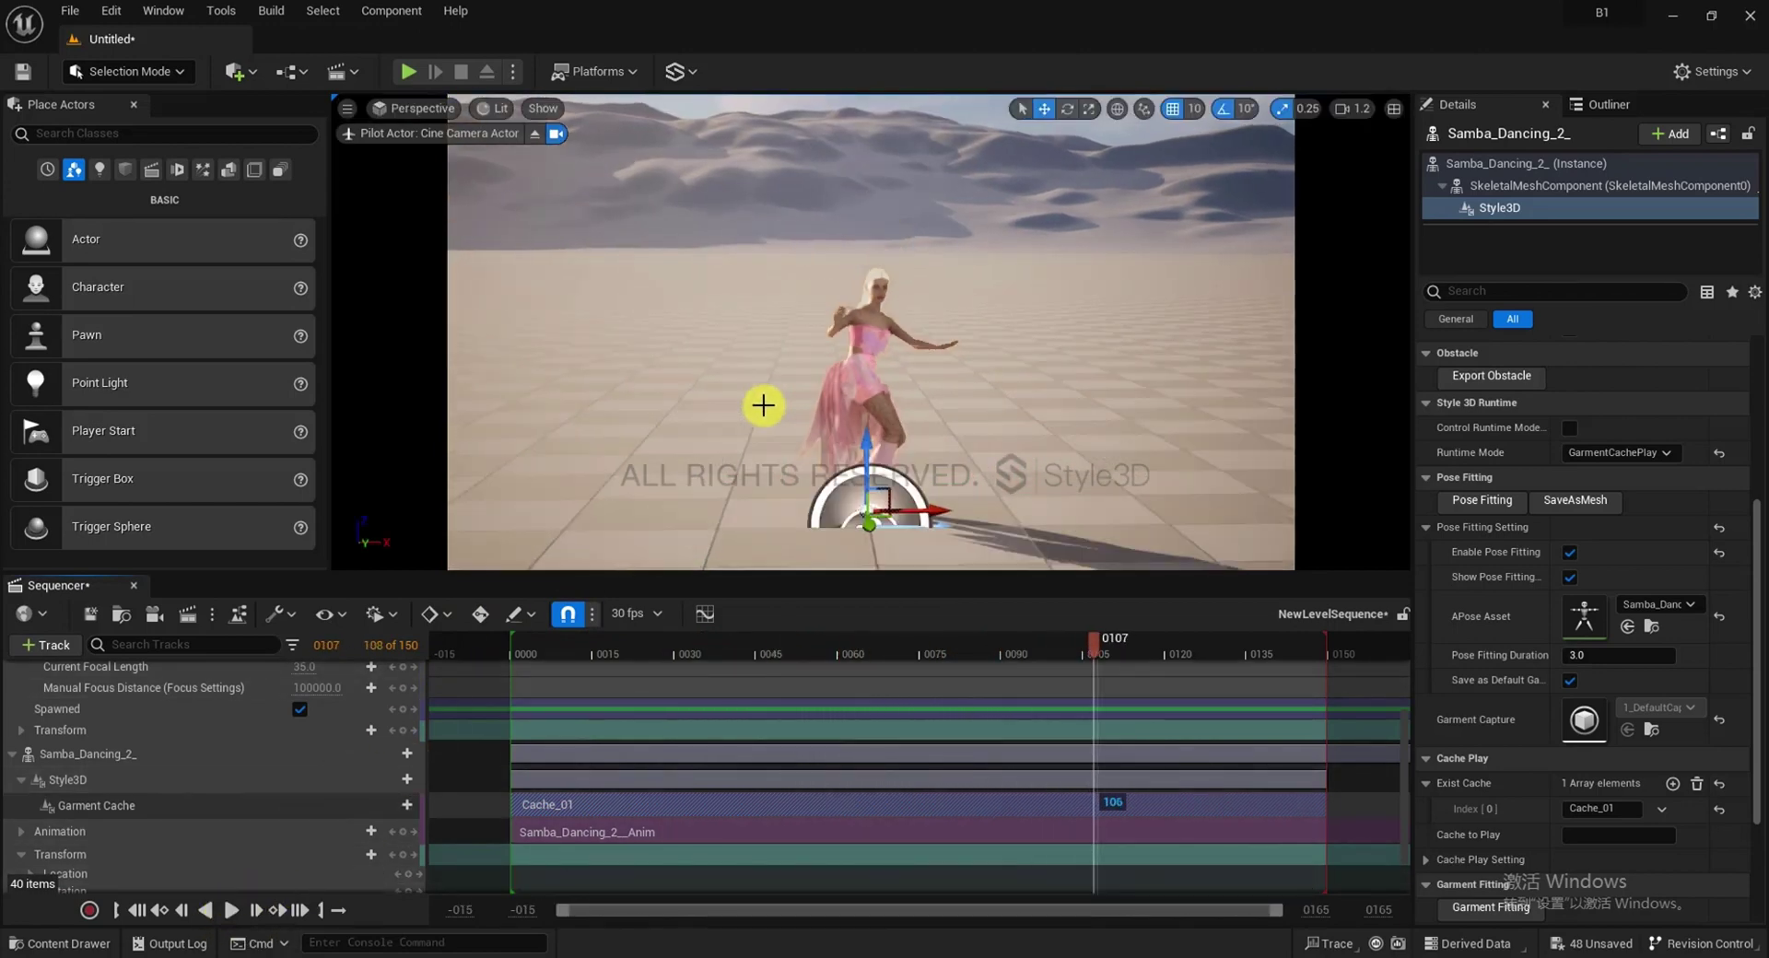
left_click(137, 910)
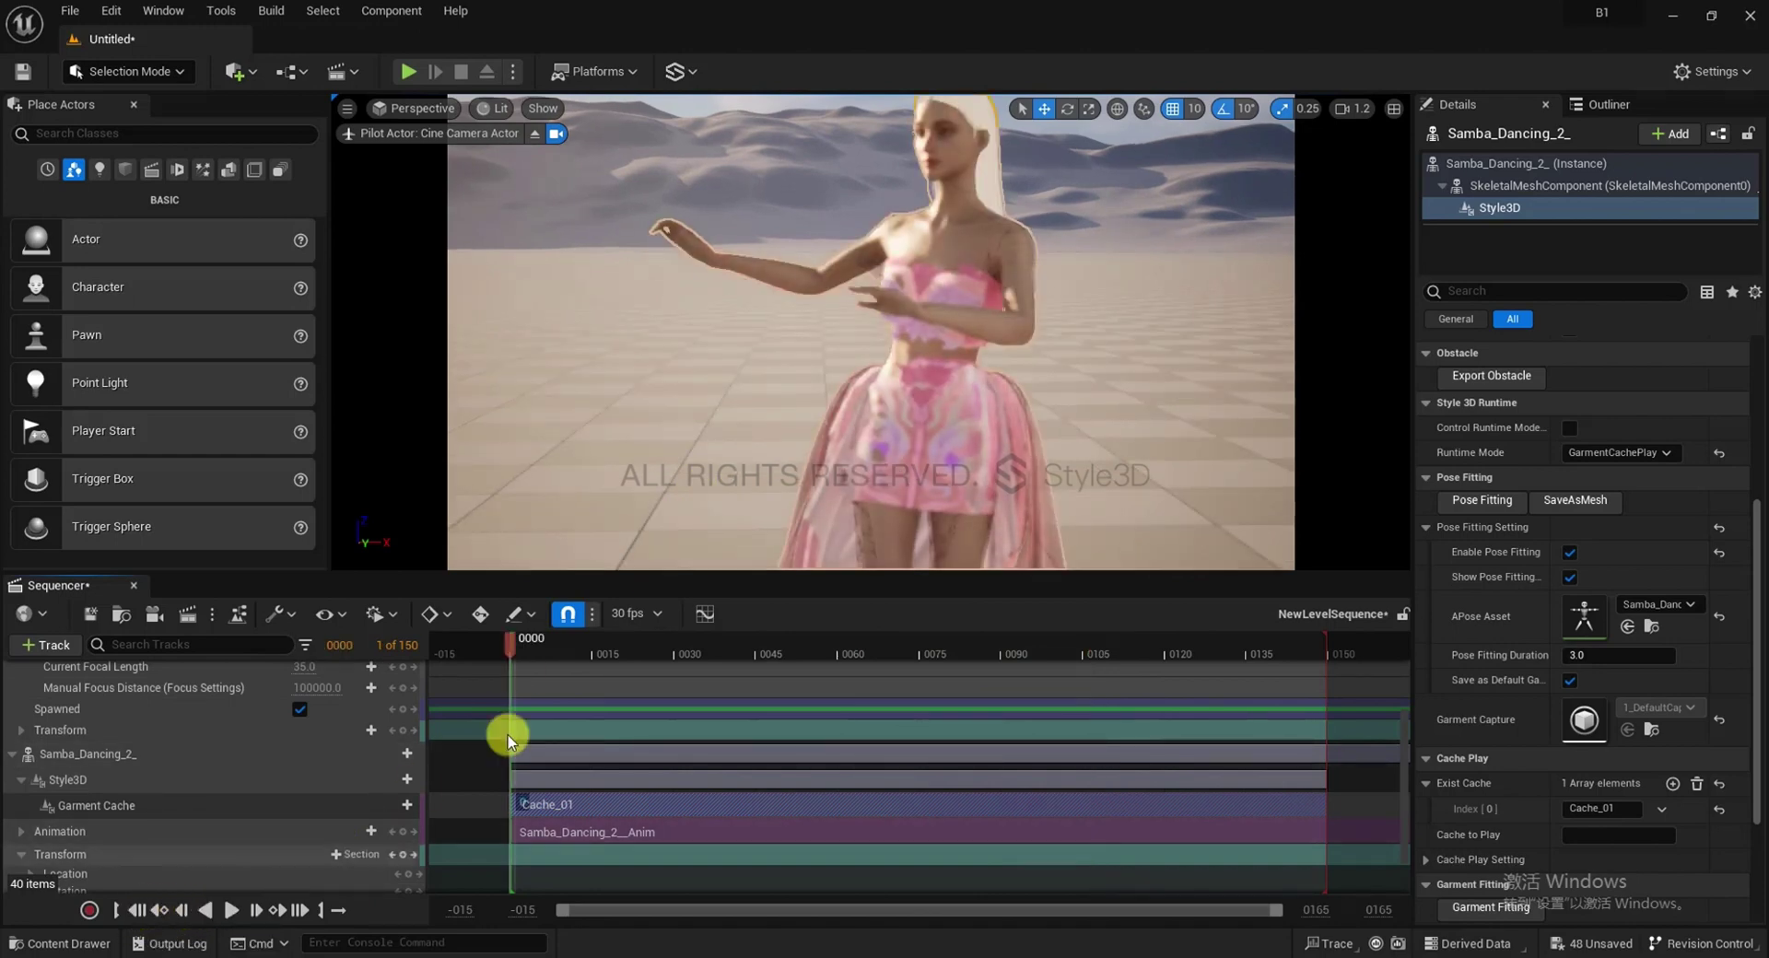
scroll(521, 717, "up", 3)
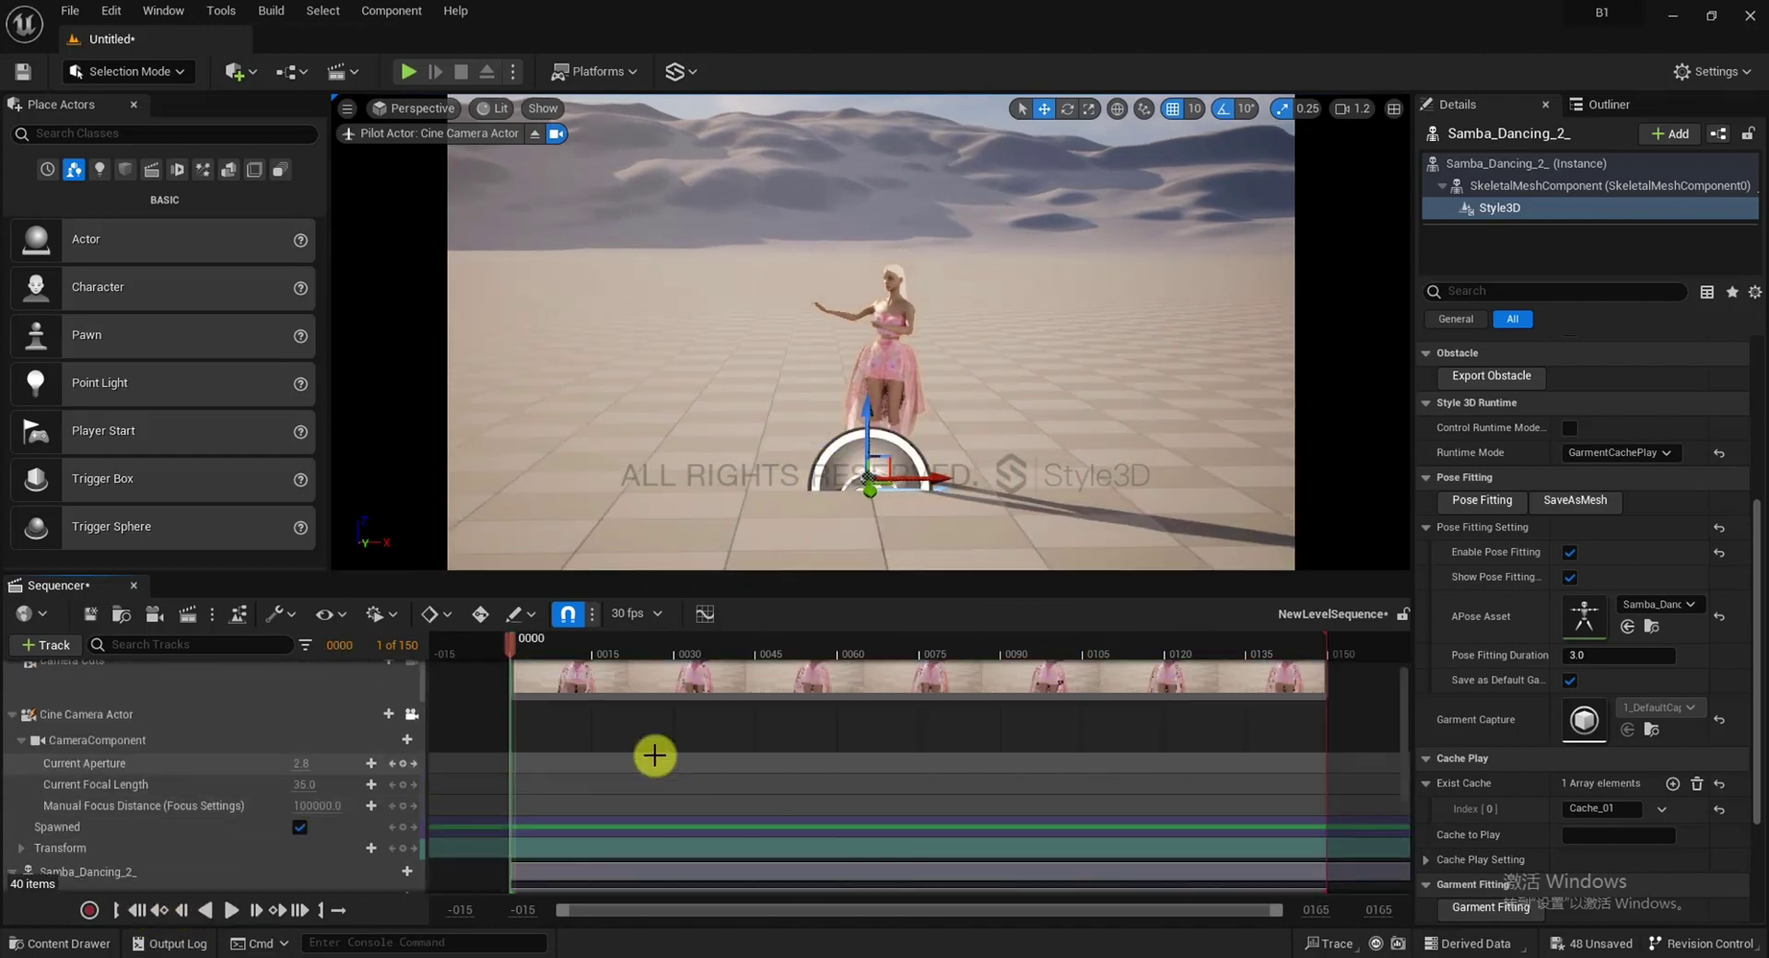
scroll(636, 737, "down", 5)
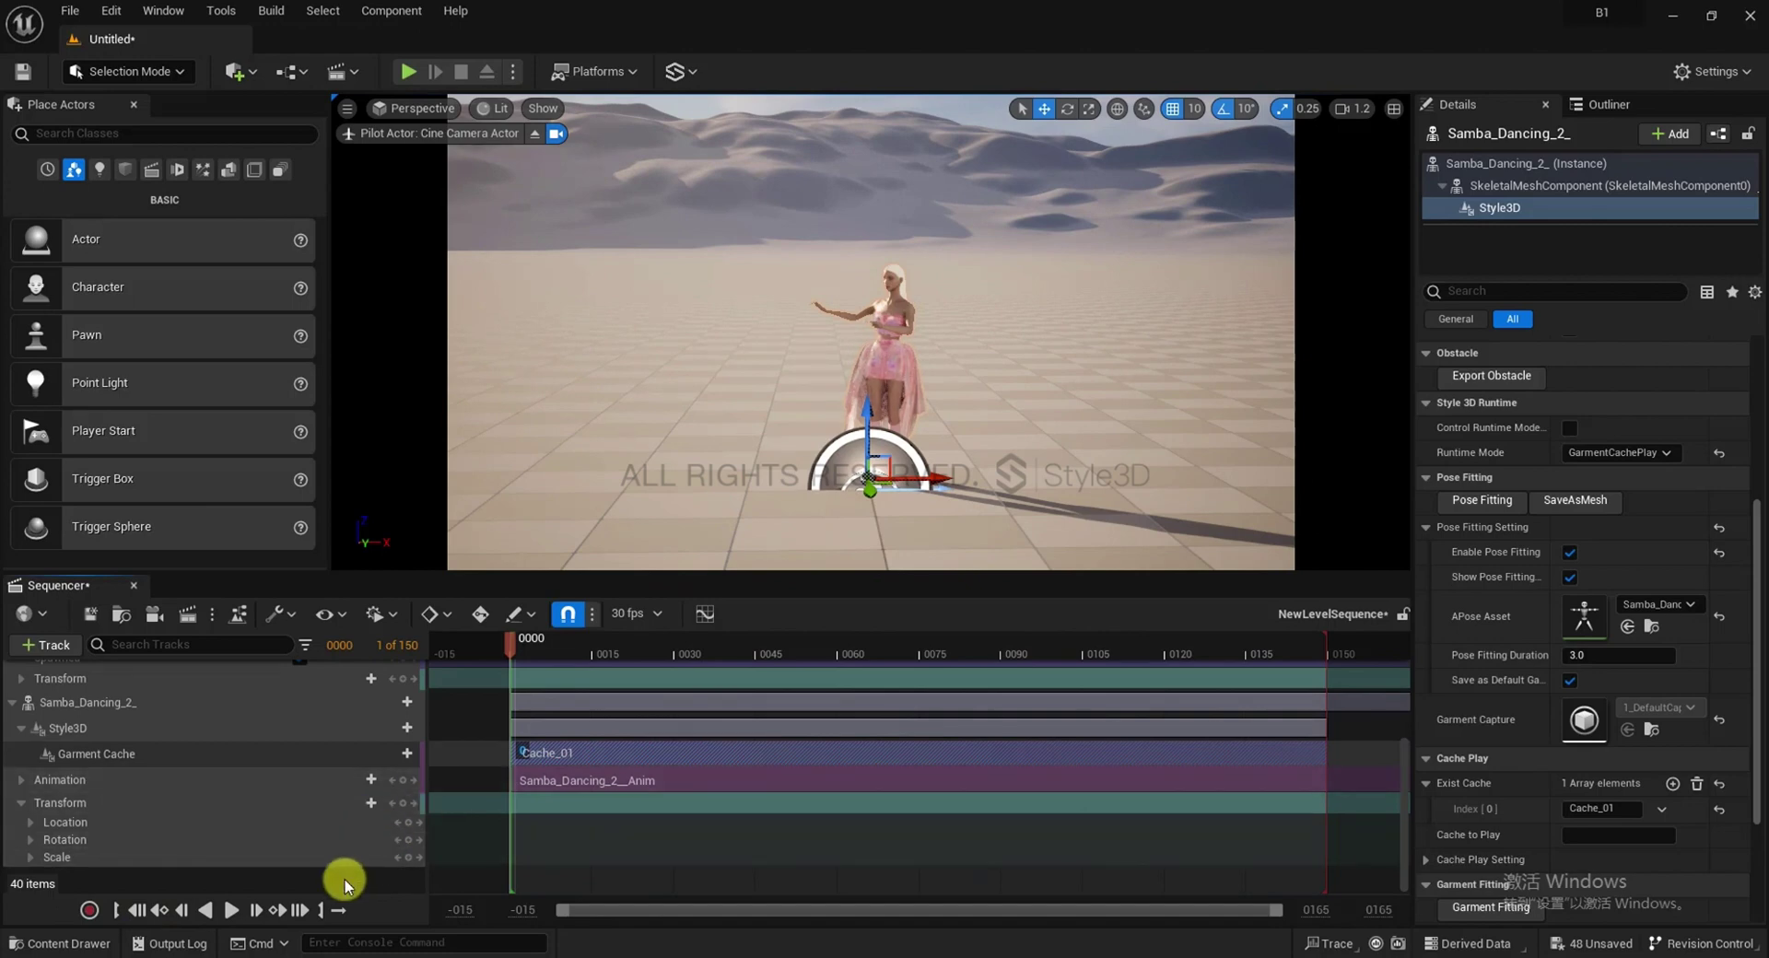
left_click(239, 910)
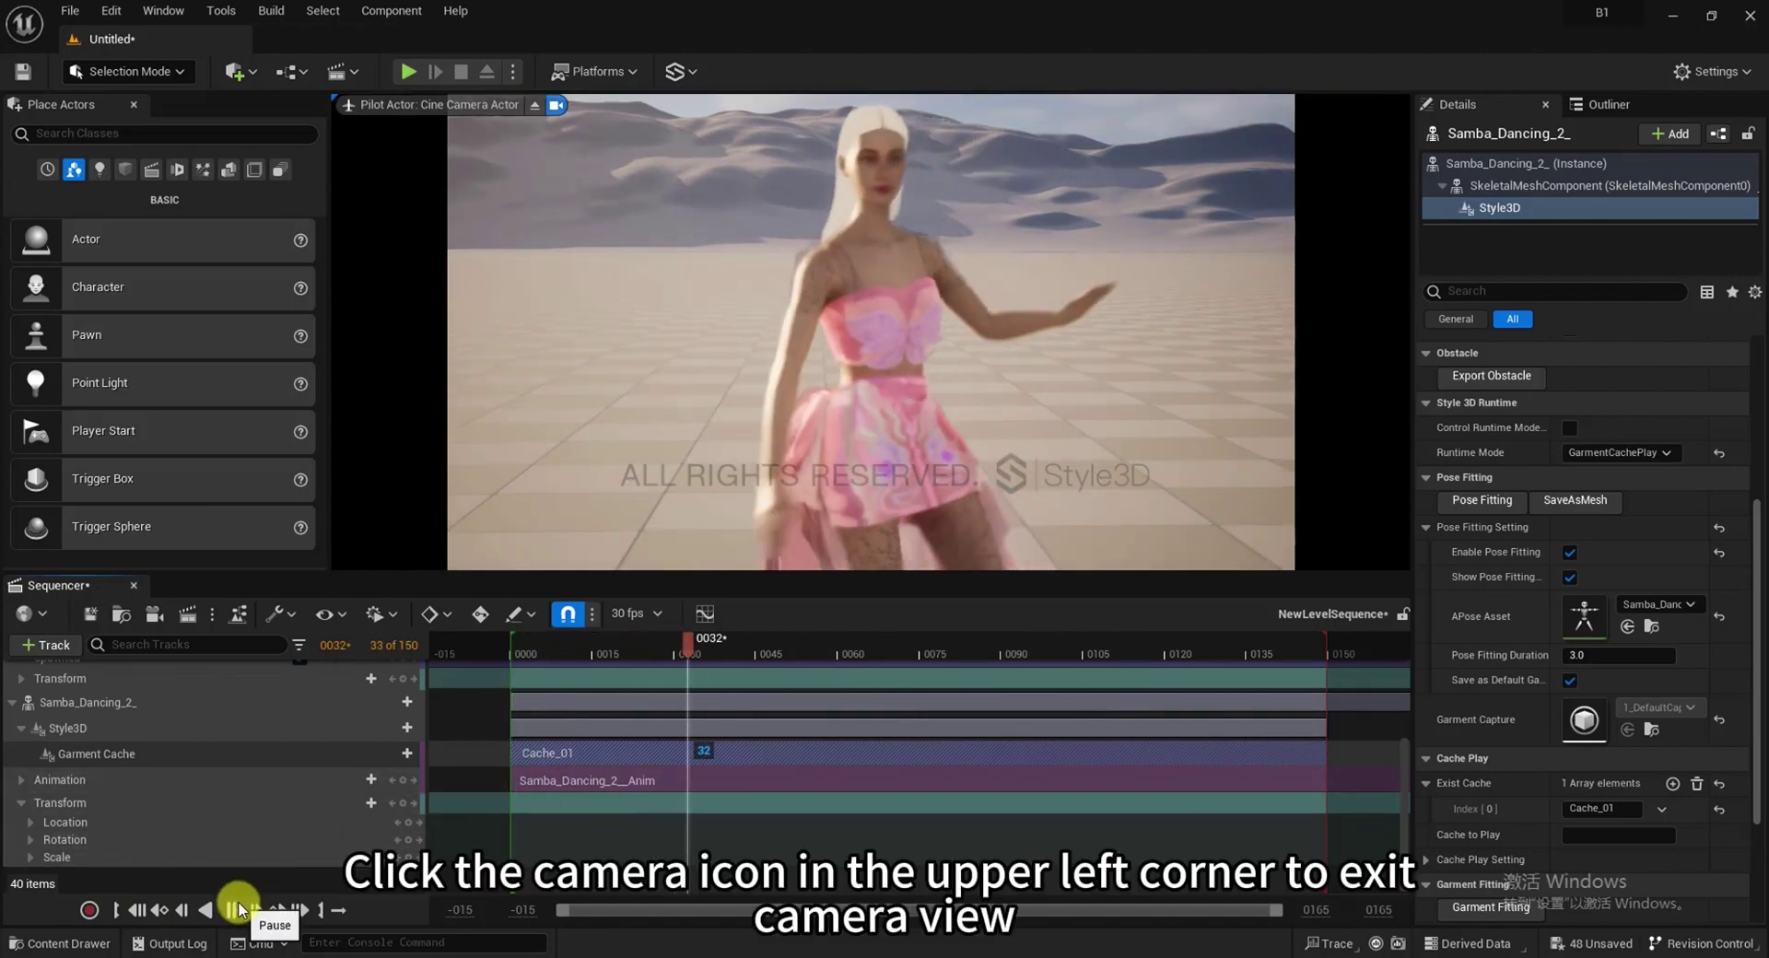
left_click(205, 909)
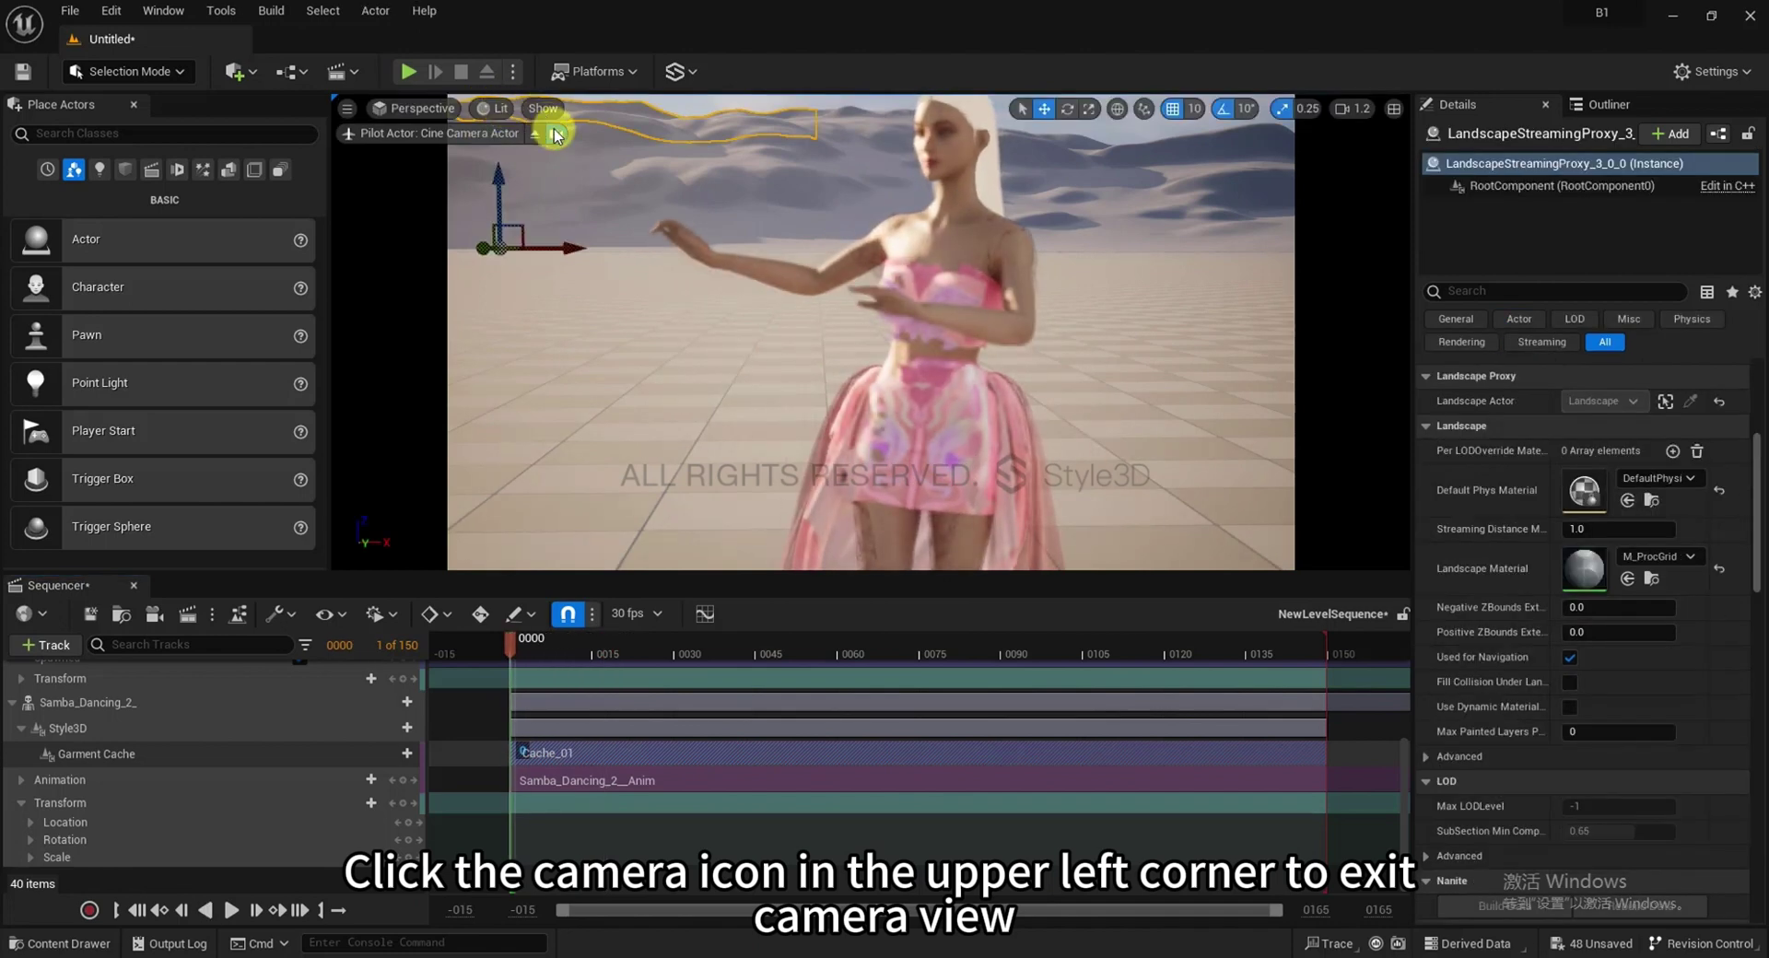
Exit the Cine Camera view and play the sequence forward and in reverse to check the clothing motion
left_click(556, 135)
scroll(902, 369, "down", 5)
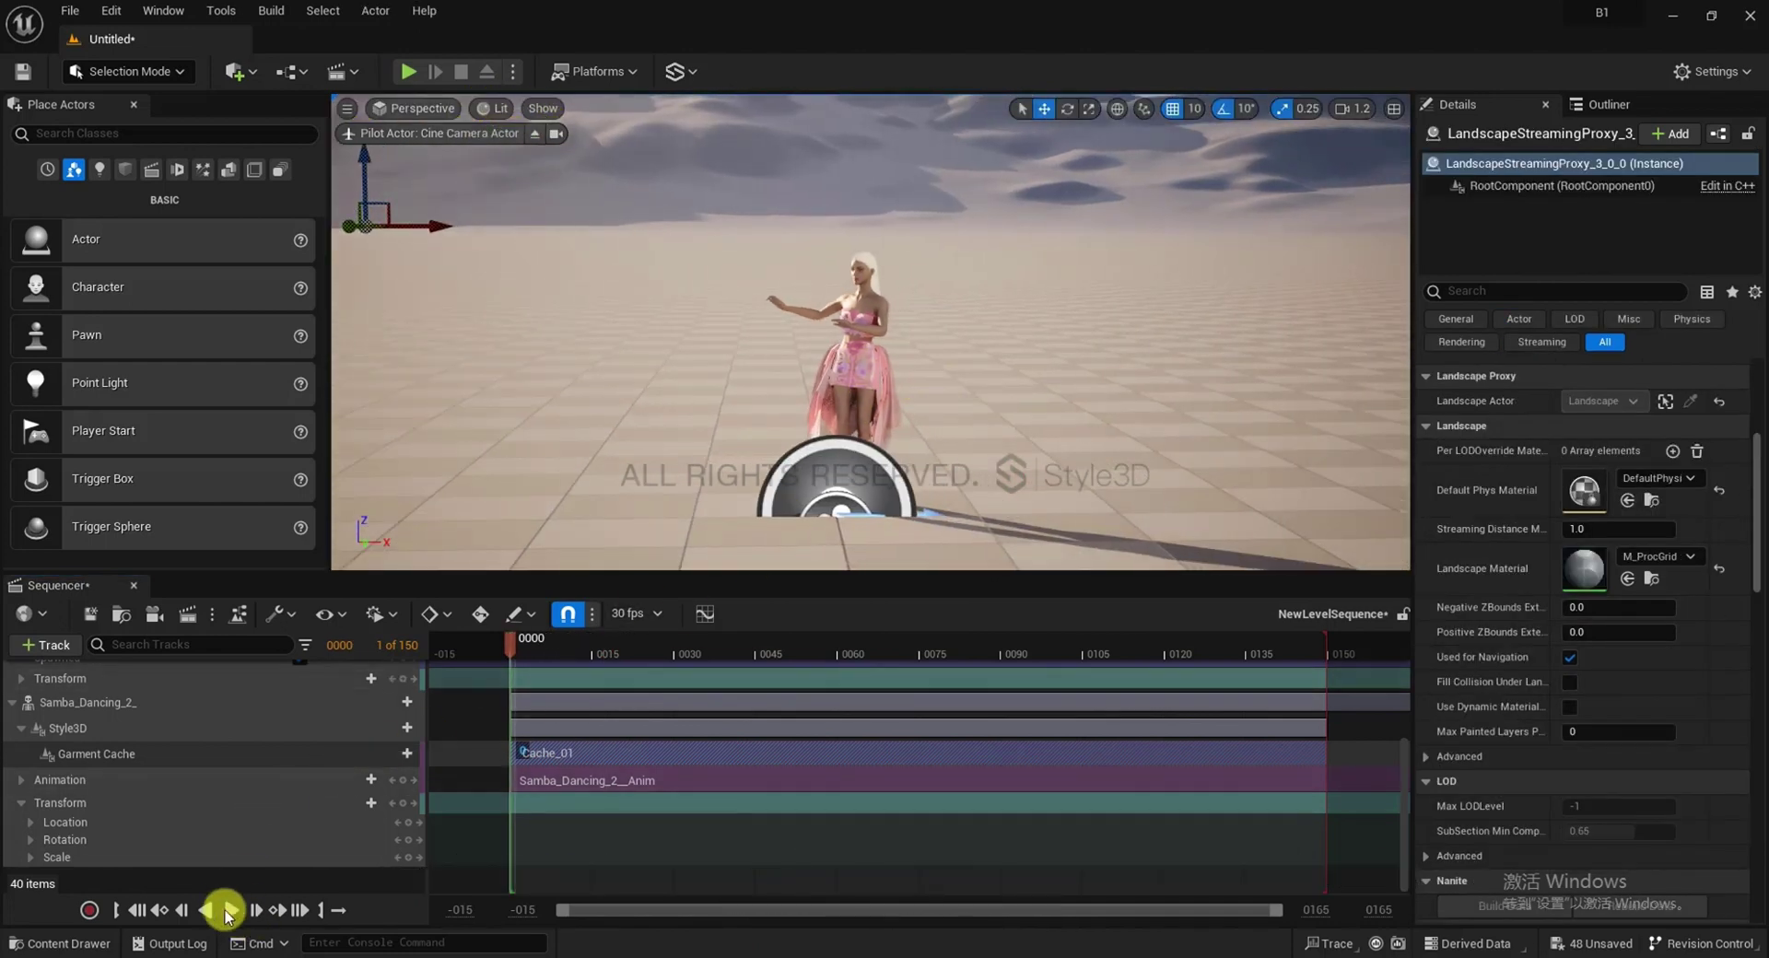
left_click(229, 910)
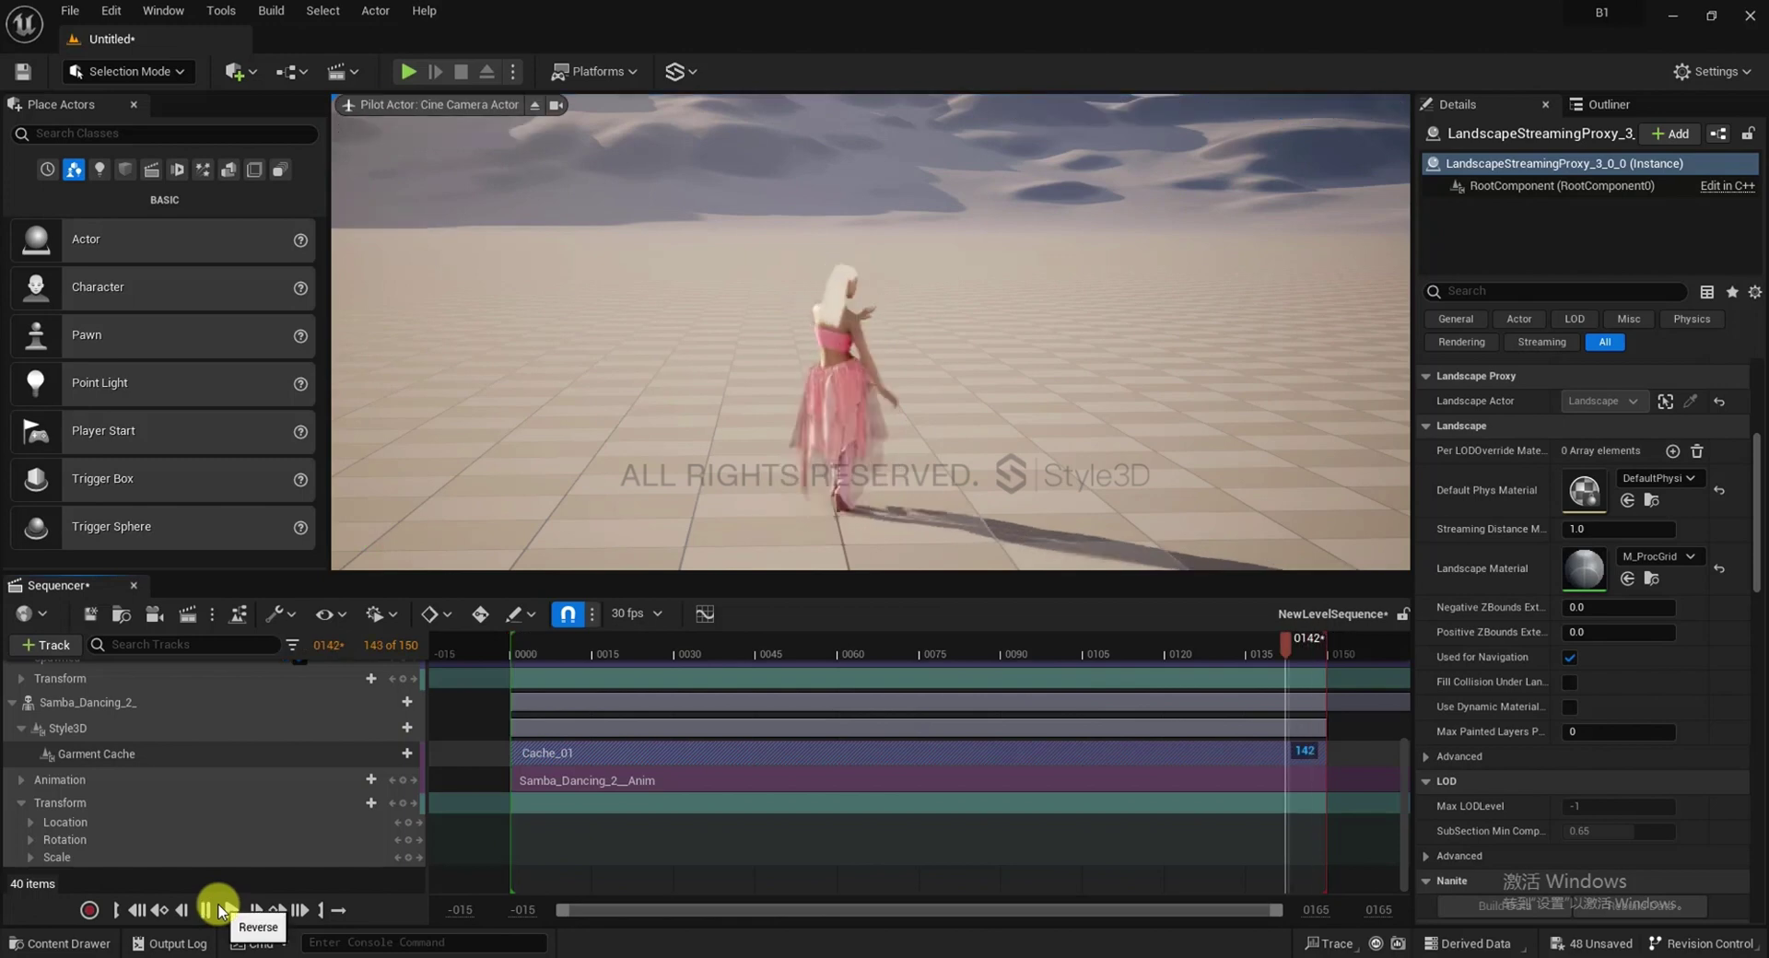
left_click(219, 910)
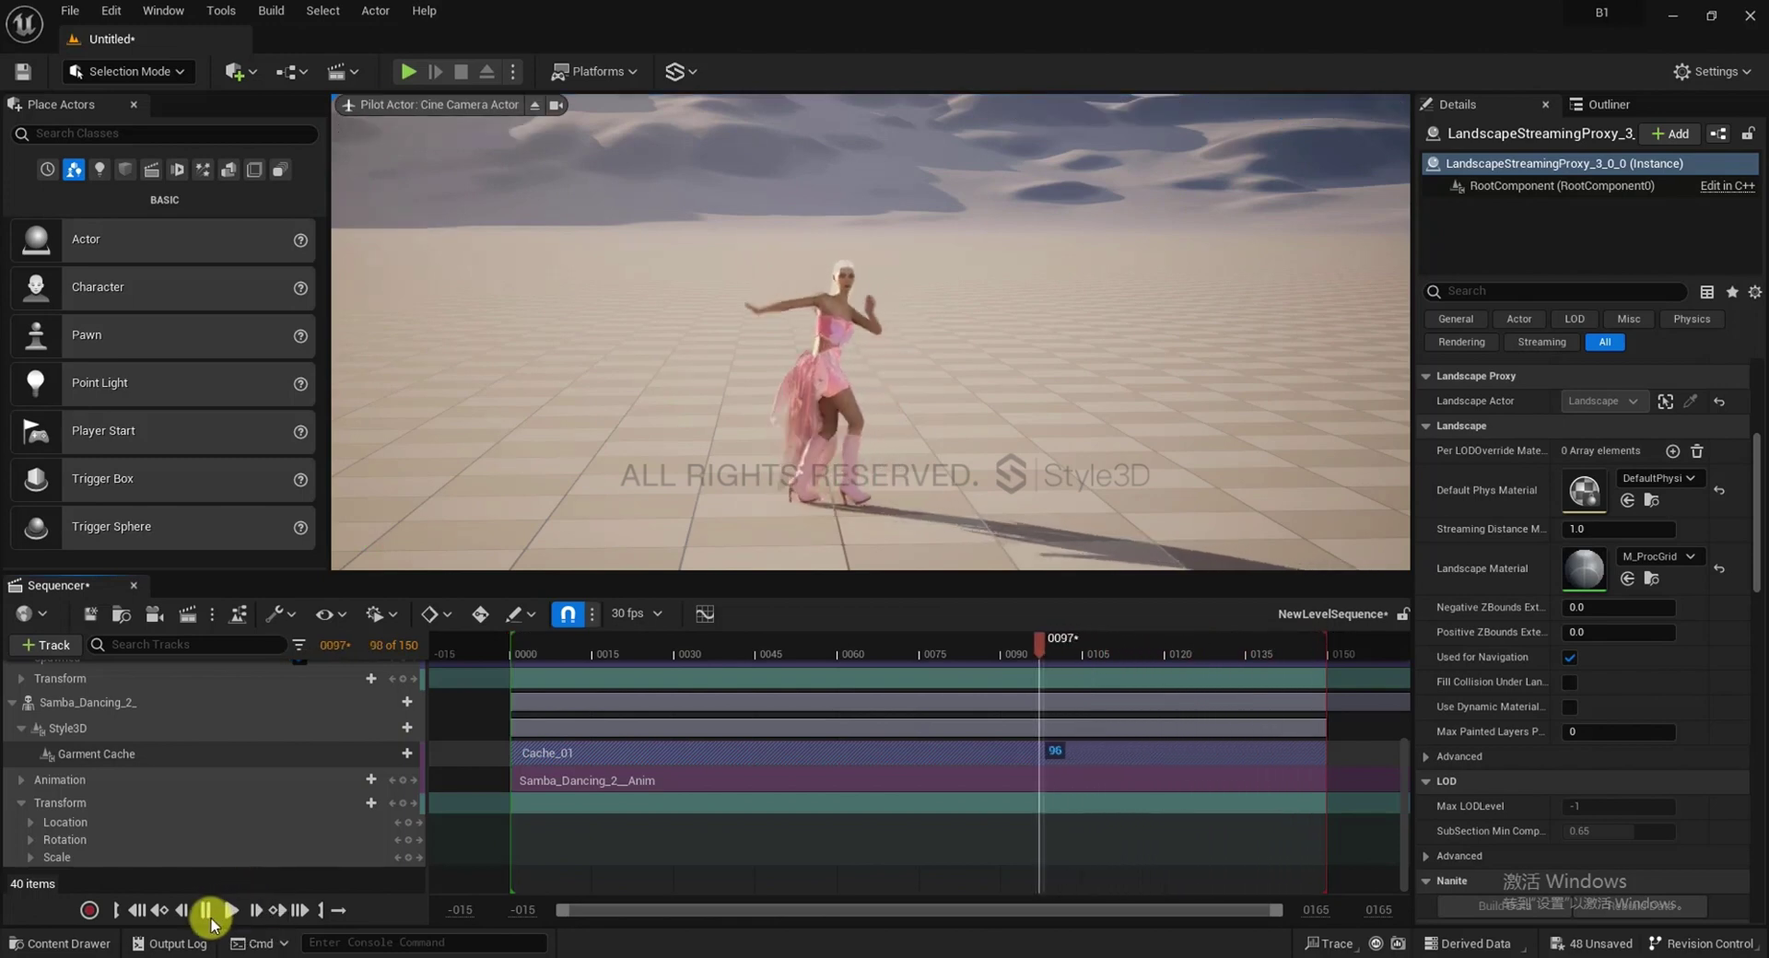
left_click(137, 910)
left_click(202, 911)
left_click(228, 910)
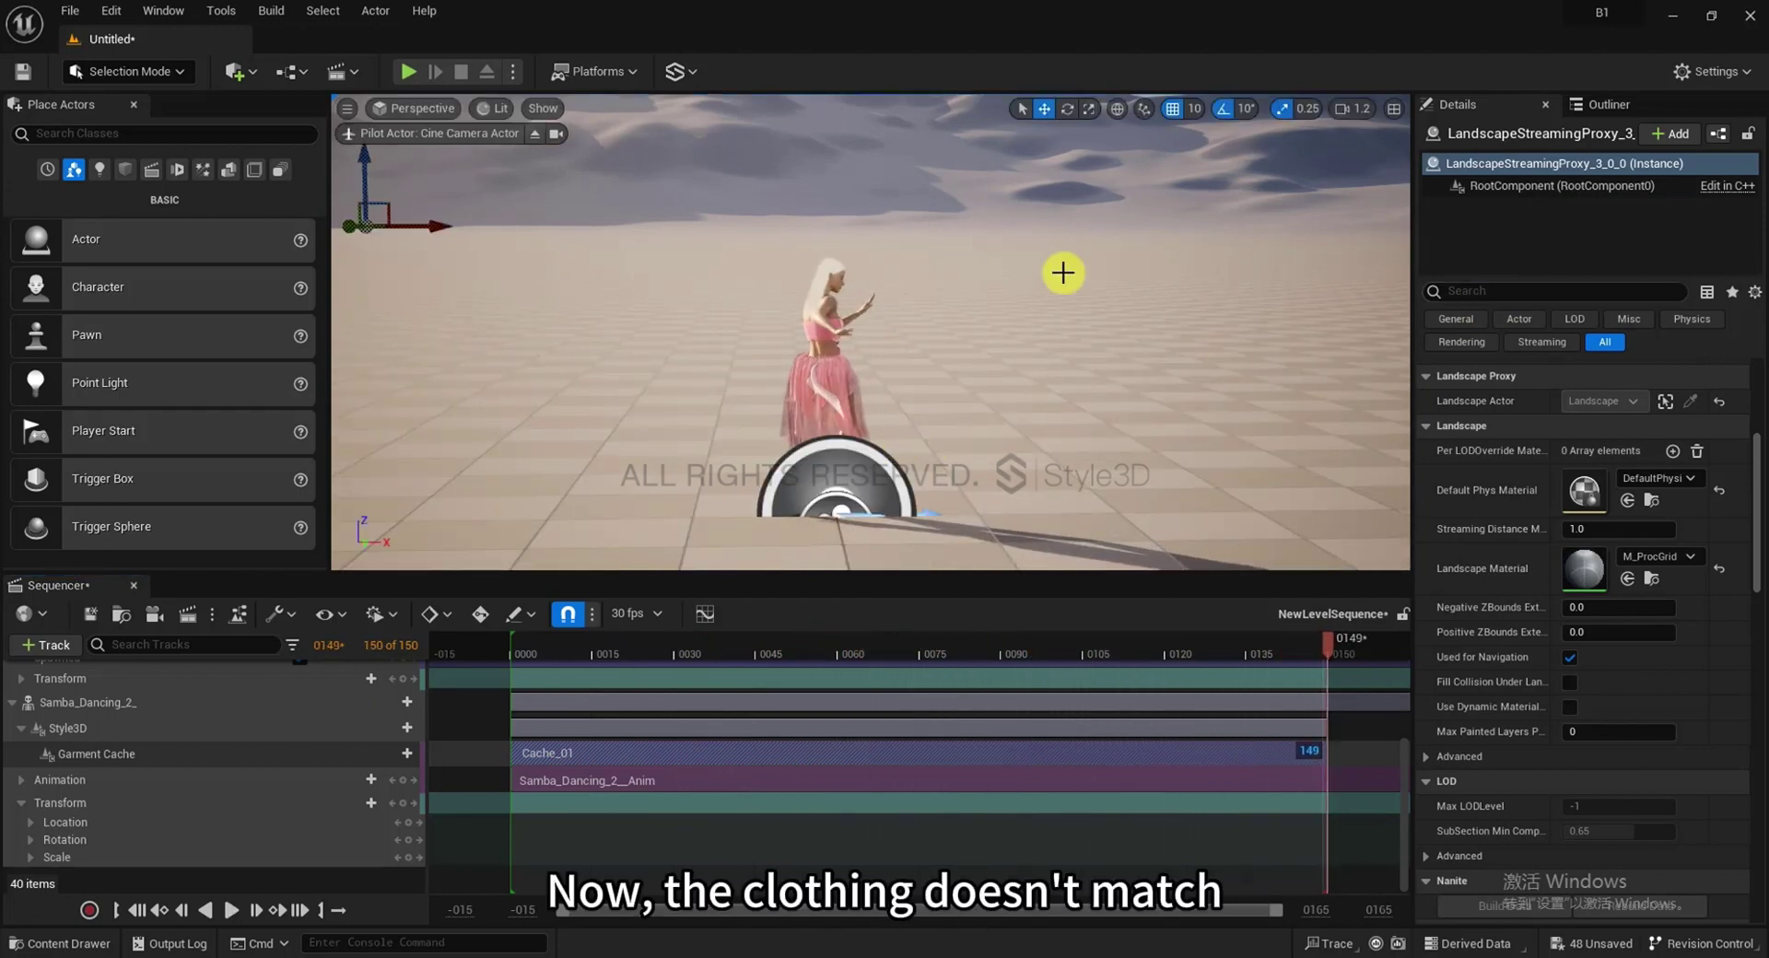
Select the Samba_Dancing_2_ avatar's Style3D component and open its garment Meta Data Asset 1 for editing
left_click(1603, 105)
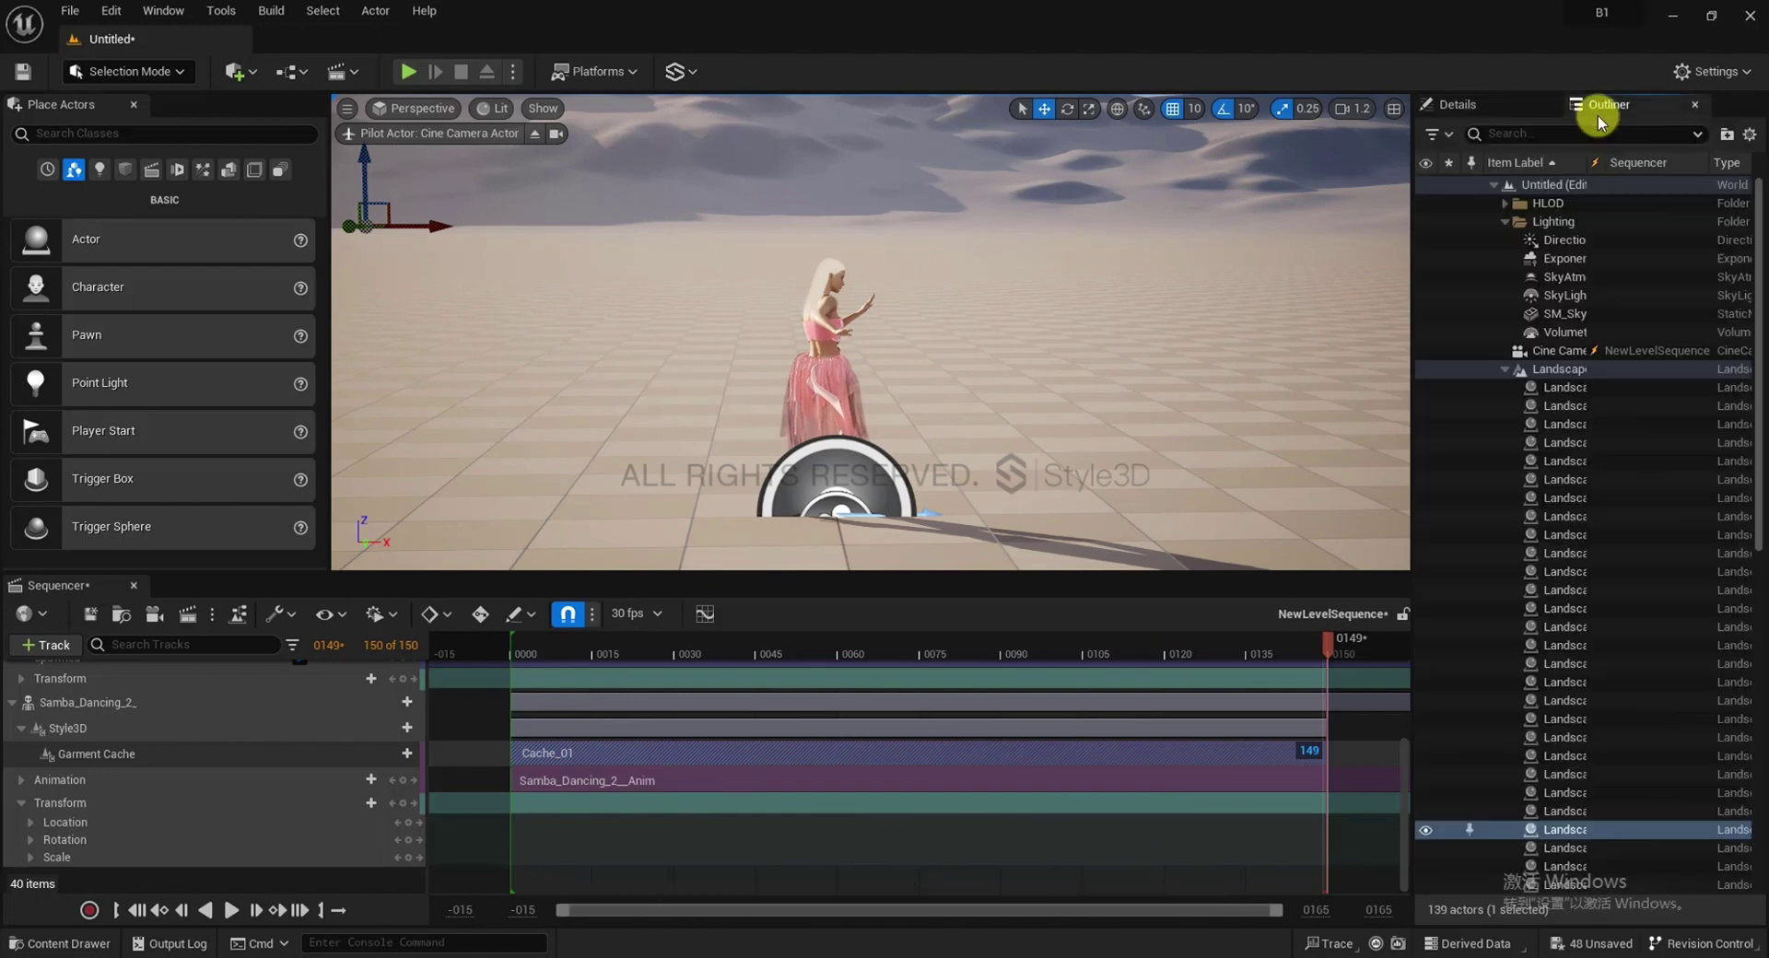
left_click(1505, 105)
left_click(820, 303)
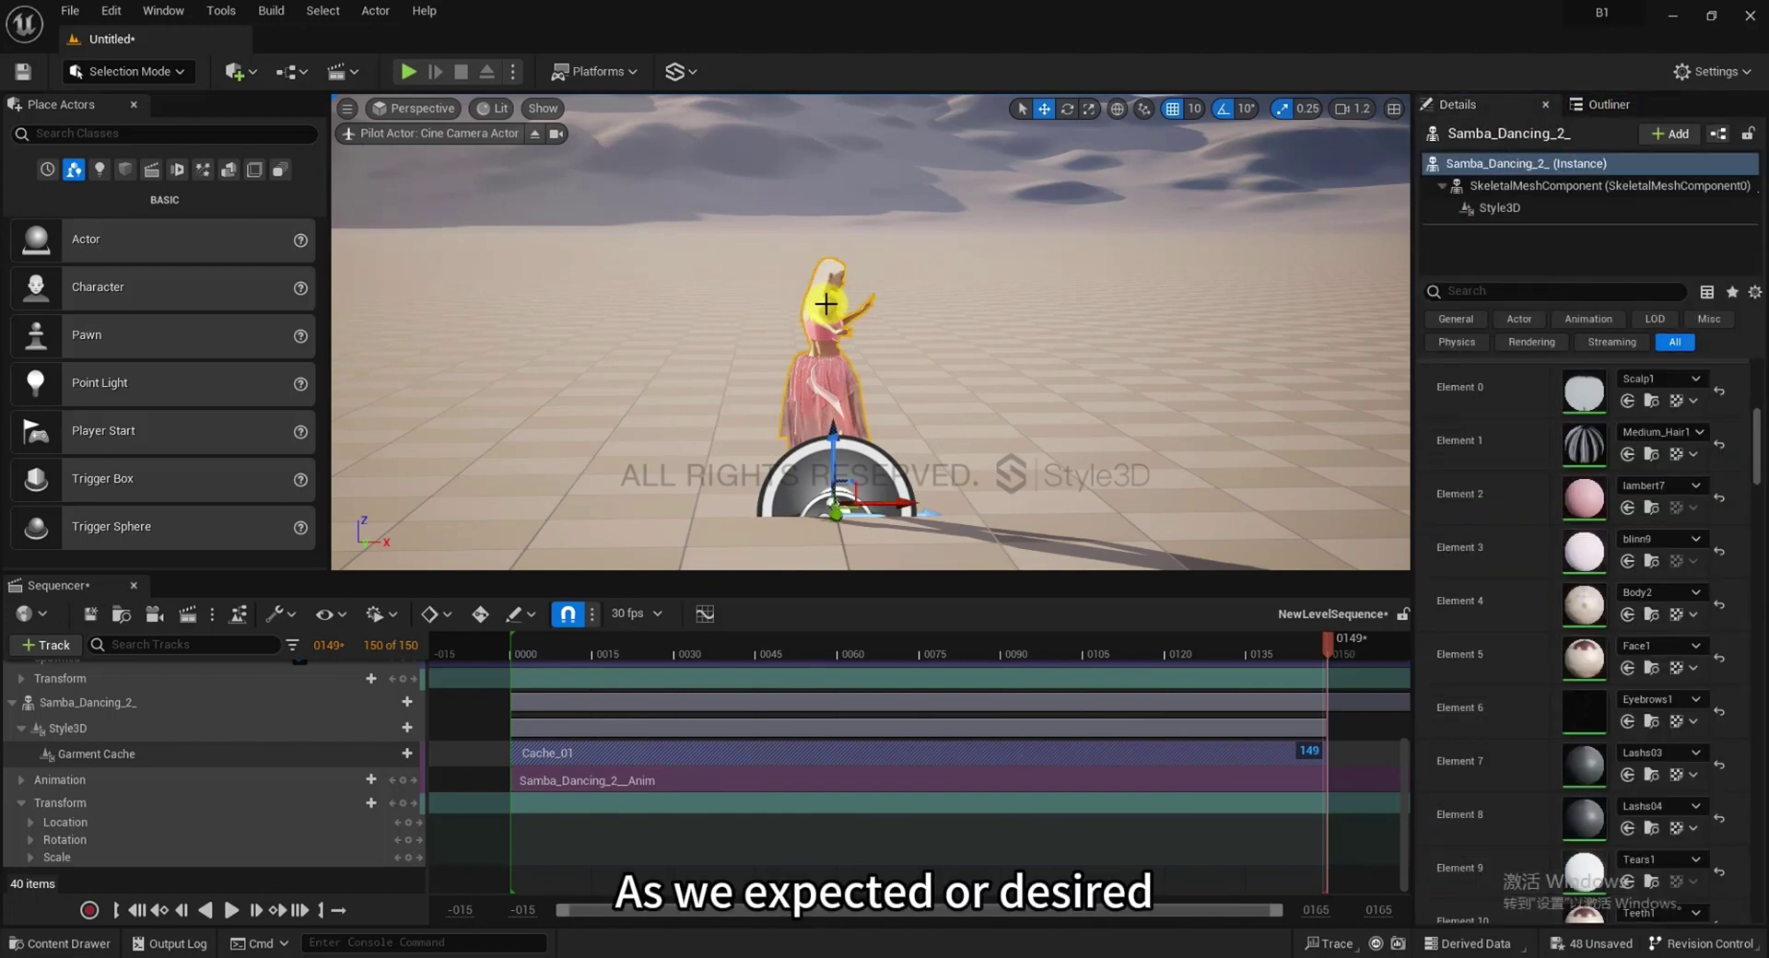
left_click(1502, 210)
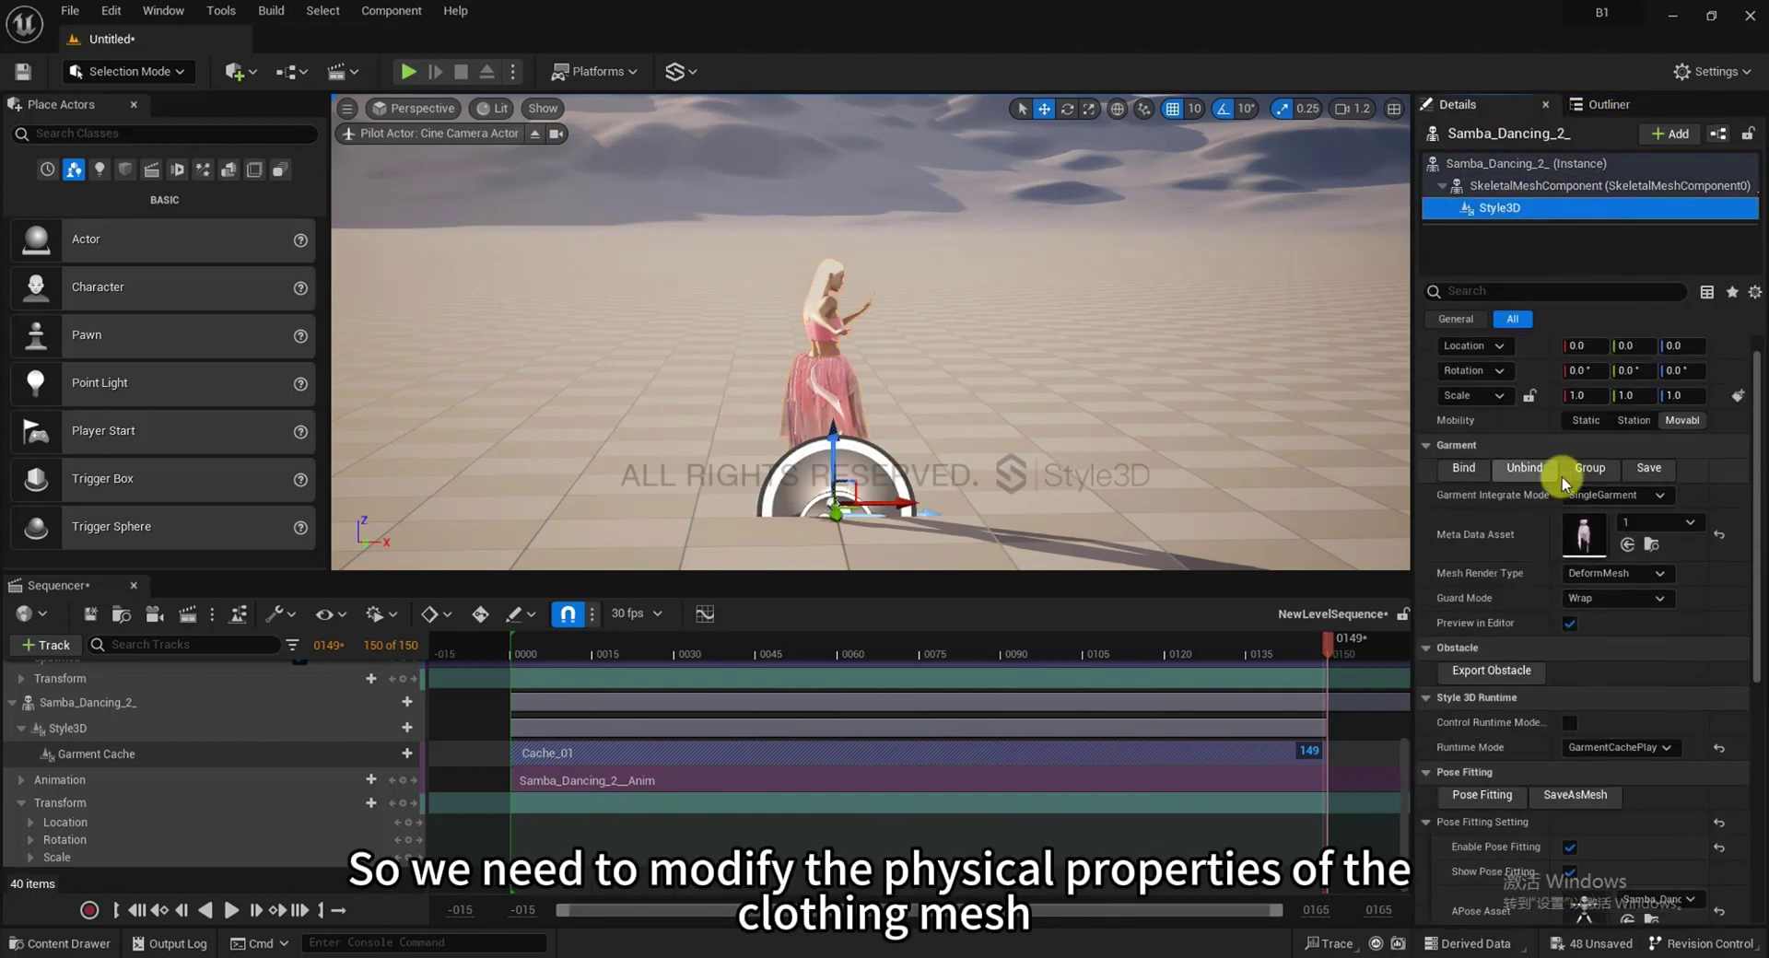
double_click(1585, 536)
left_click_drag(798, 305, 854, 242)
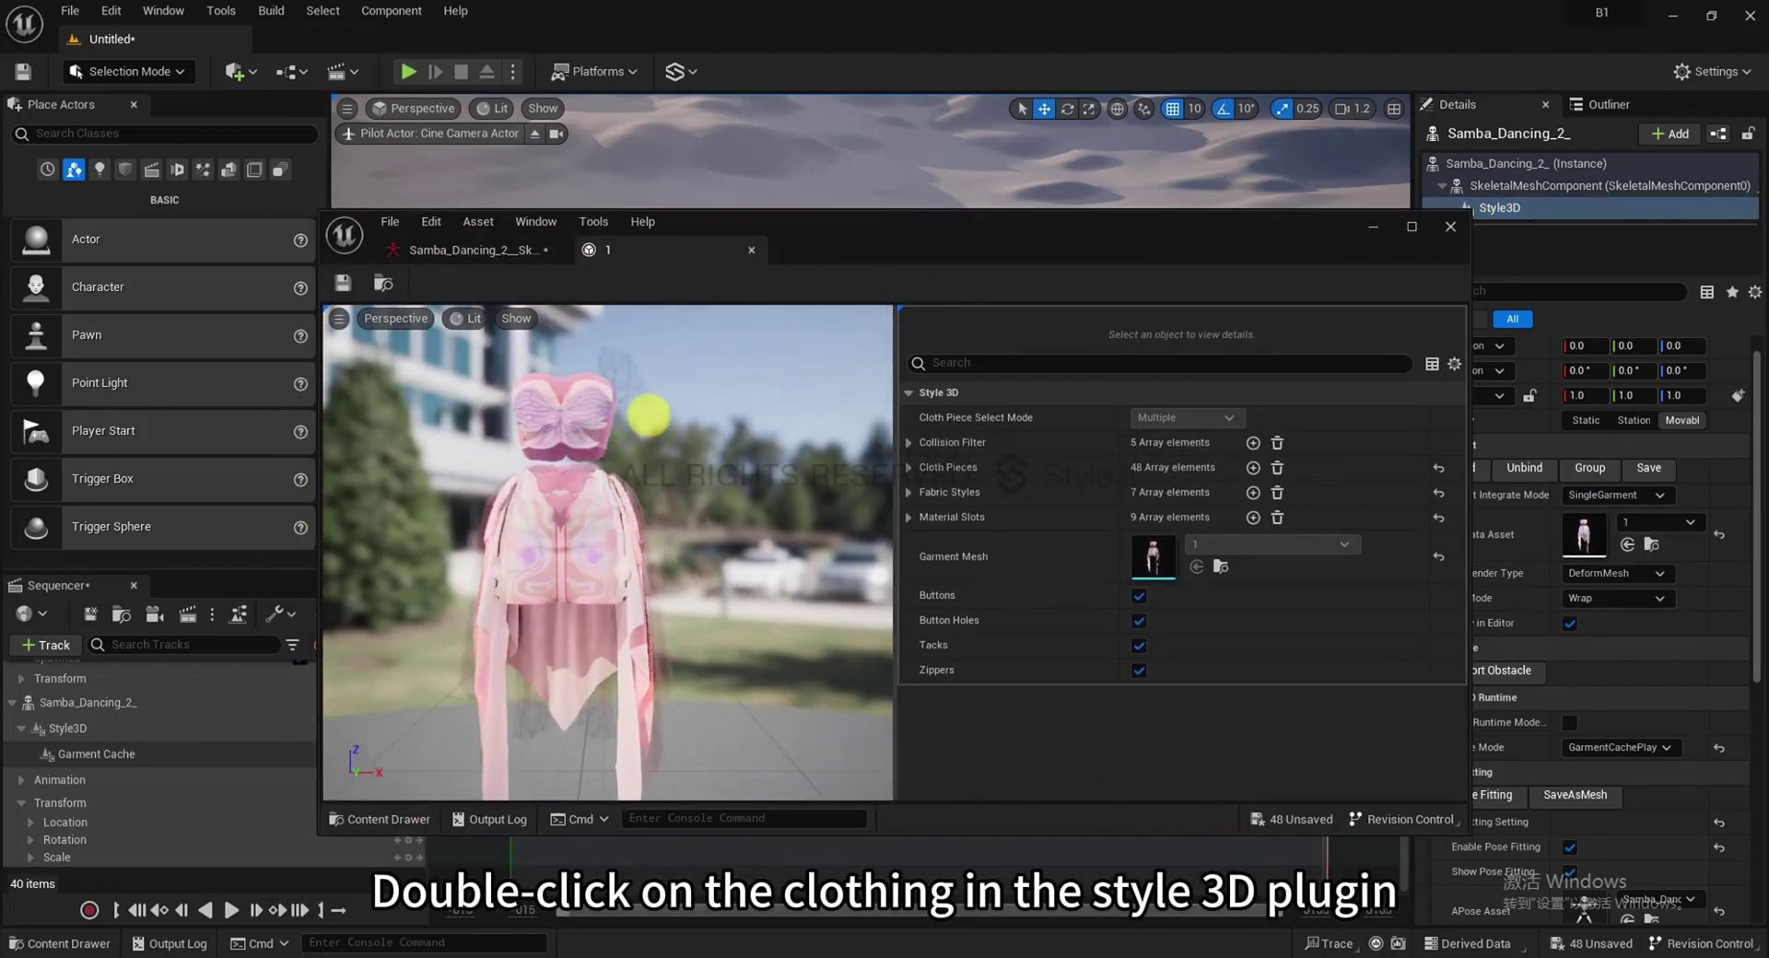
Select the Knit_Lace_80g piece at the front of the skirt and expand its Fabric Style and Physical Property settings
double_click(587, 660)
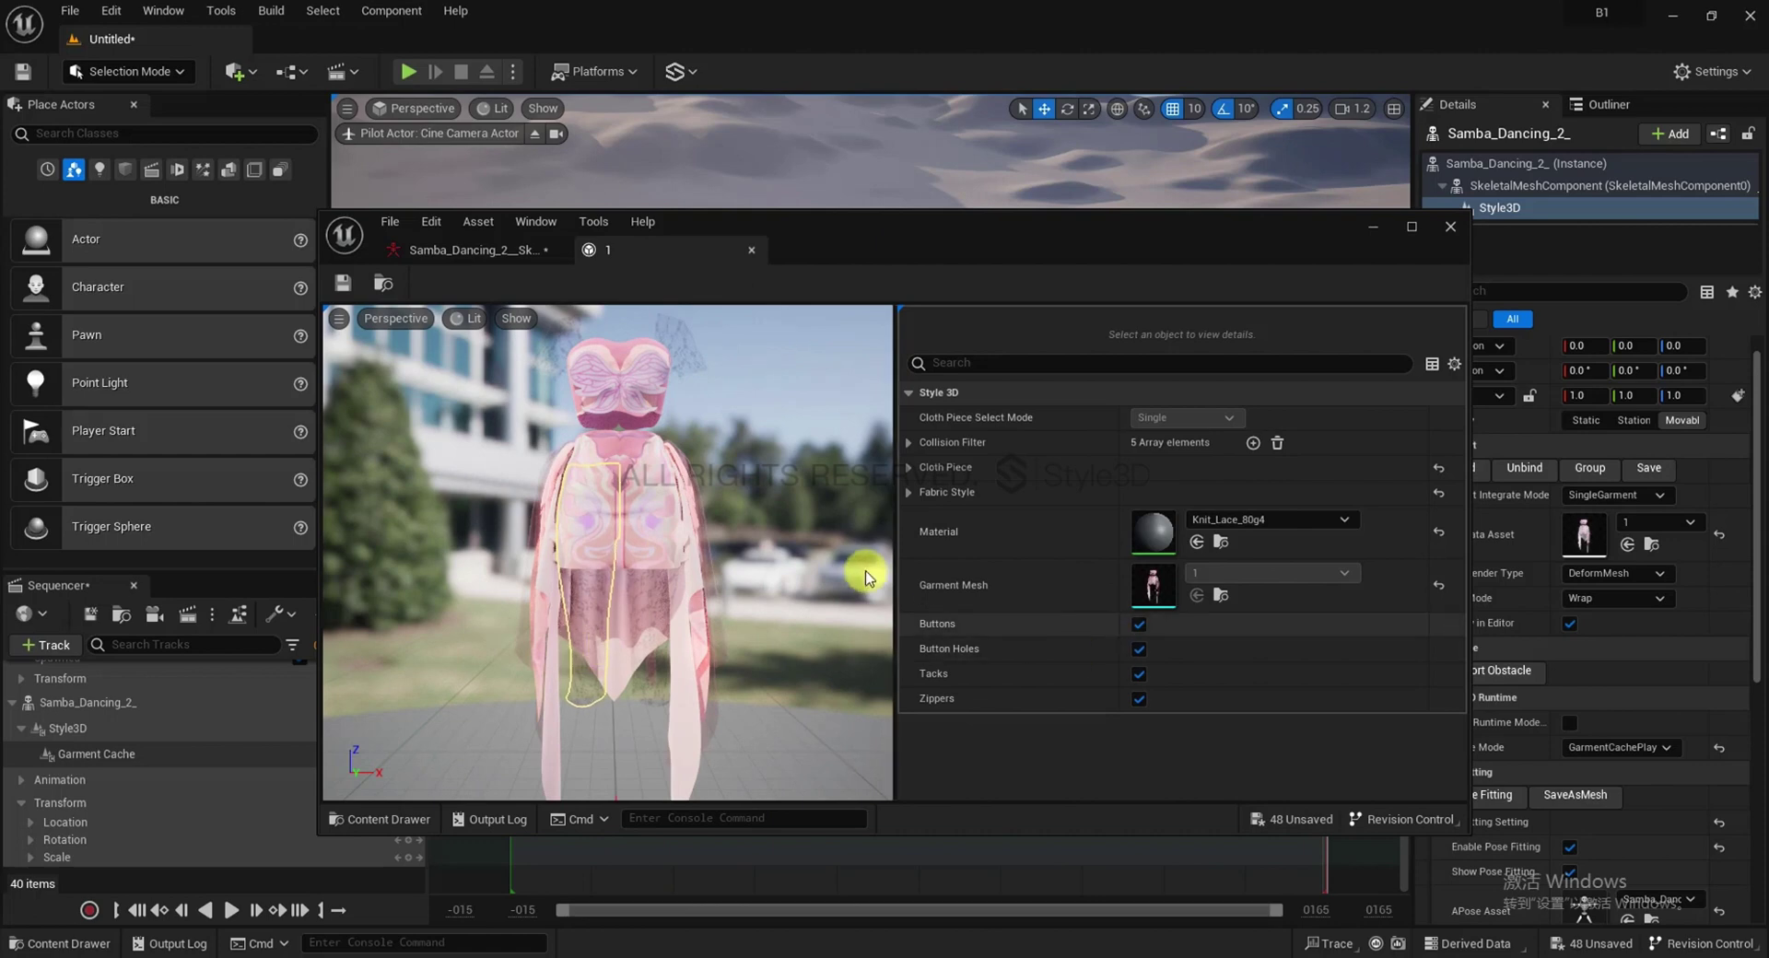
left_click(909, 493)
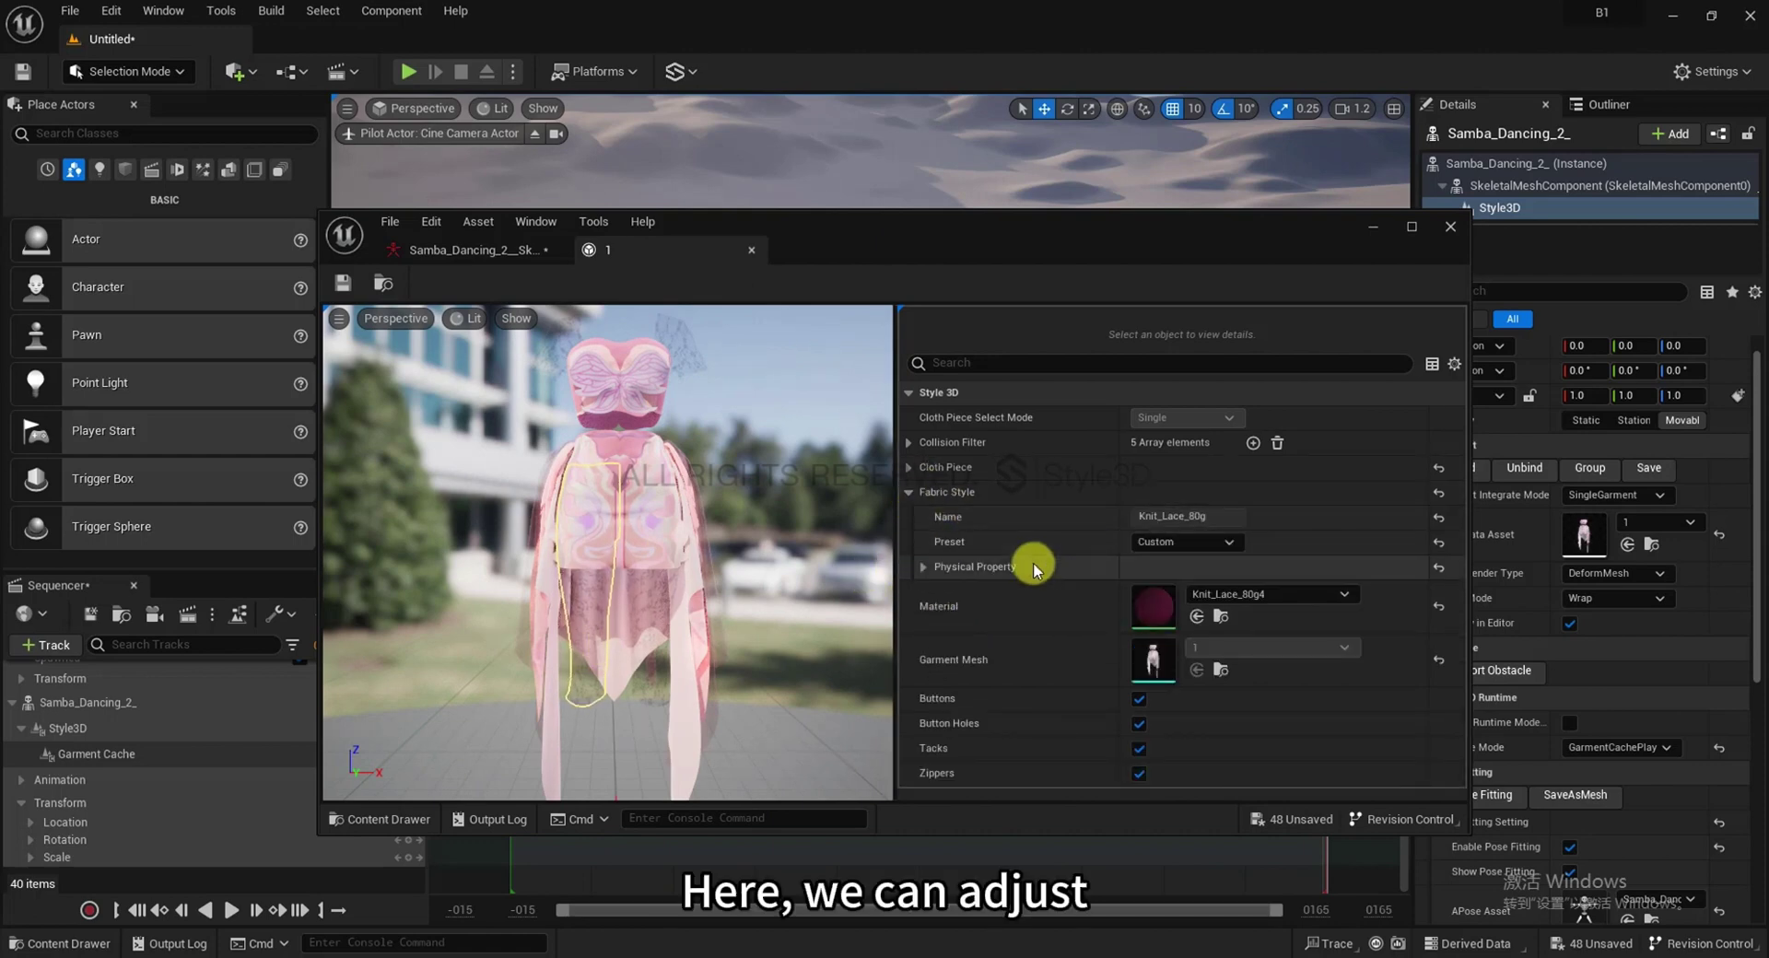
left_click(922, 567)
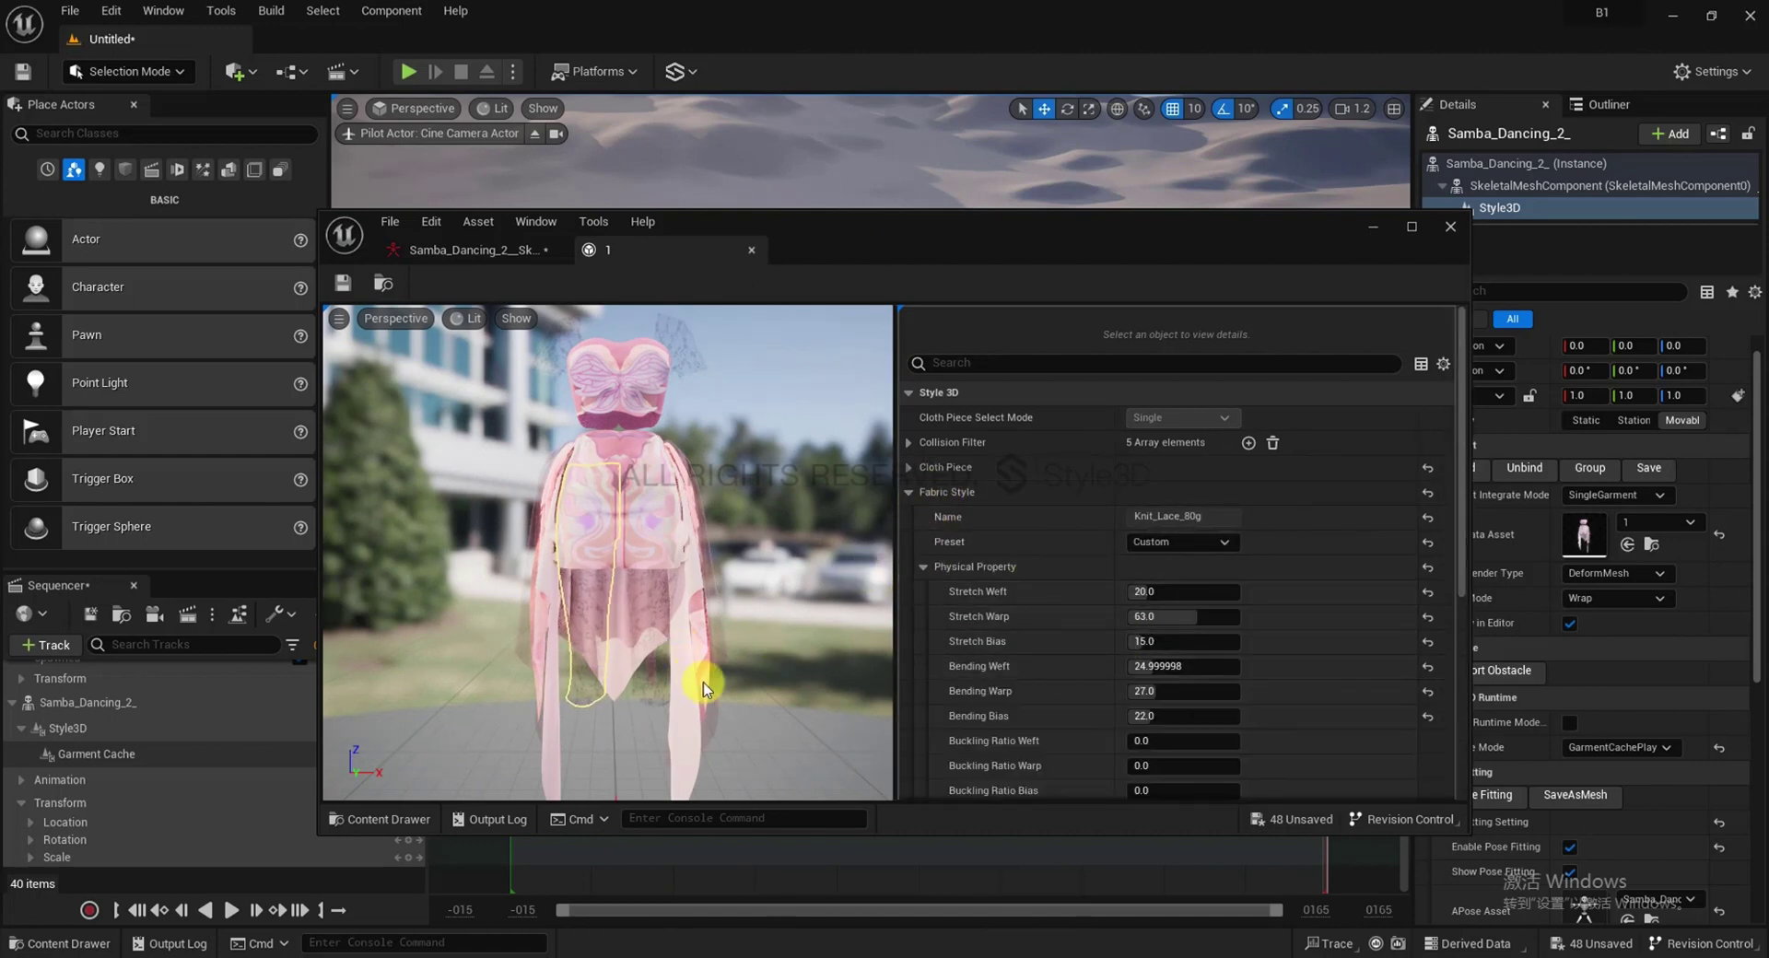
Examine the physical properties of the hanging ribbon pieces and the skirt panel, and open the Style3D plugin's Help
left_click(707, 714)
scroll(1133, 619, "down", 5)
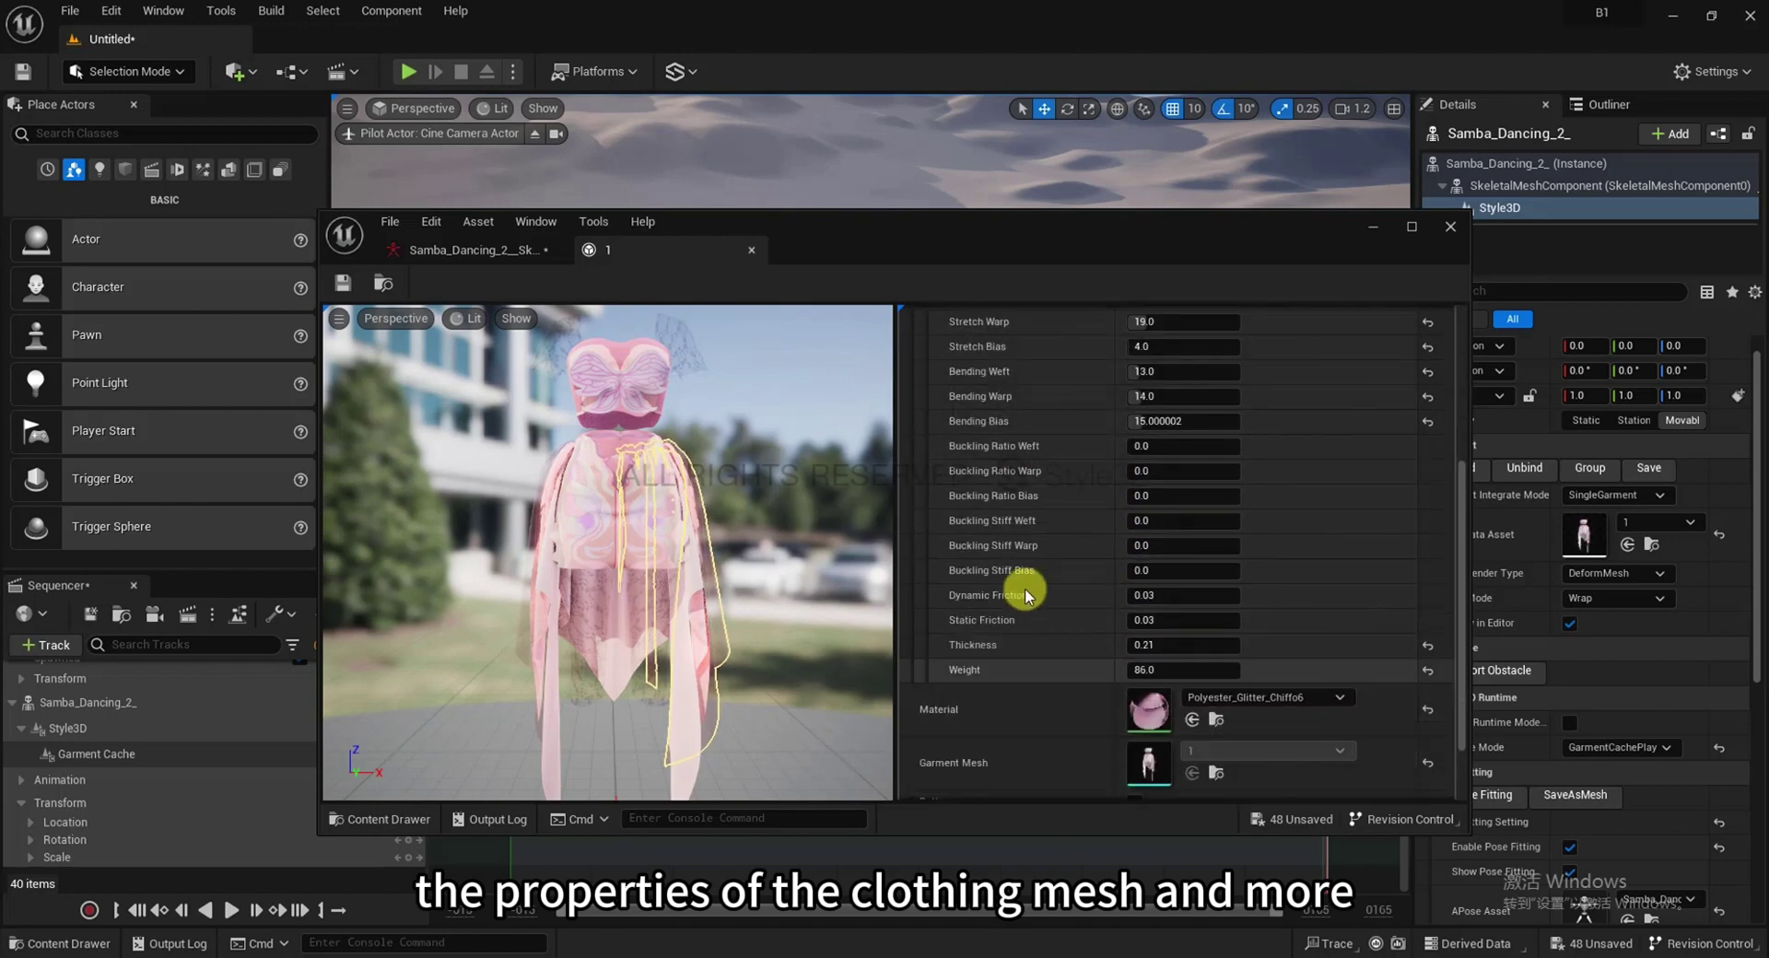
left_click(657, 719)
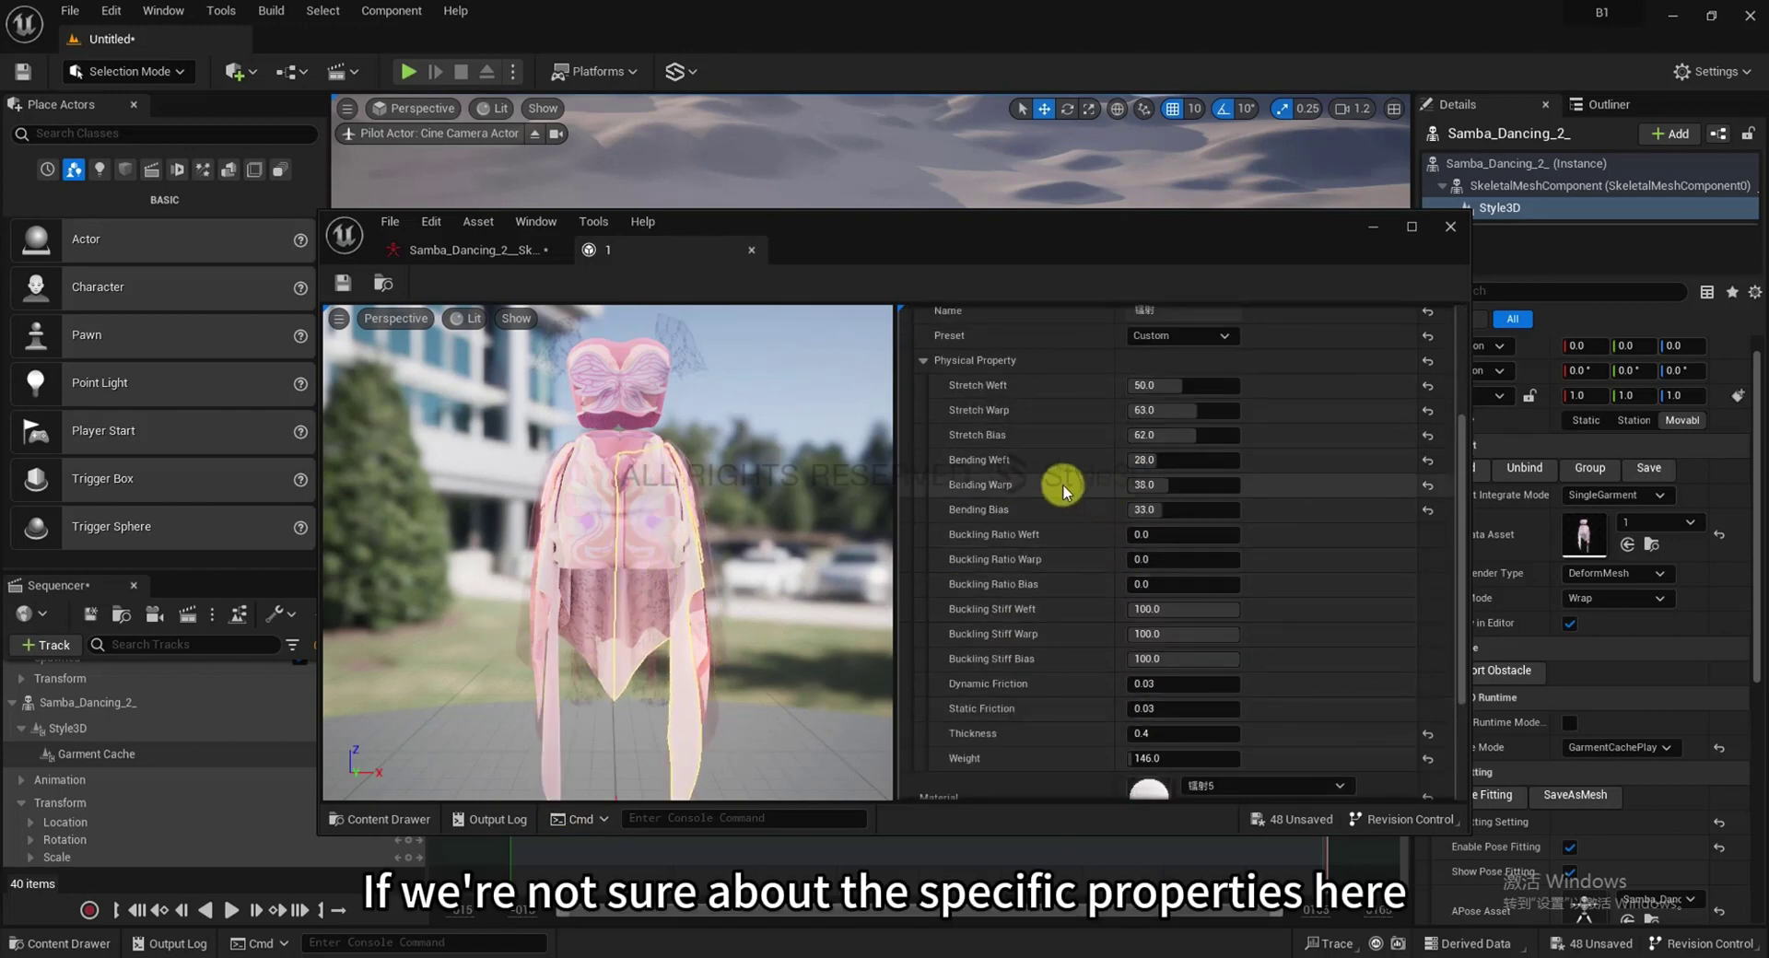
left_click(686, 70)
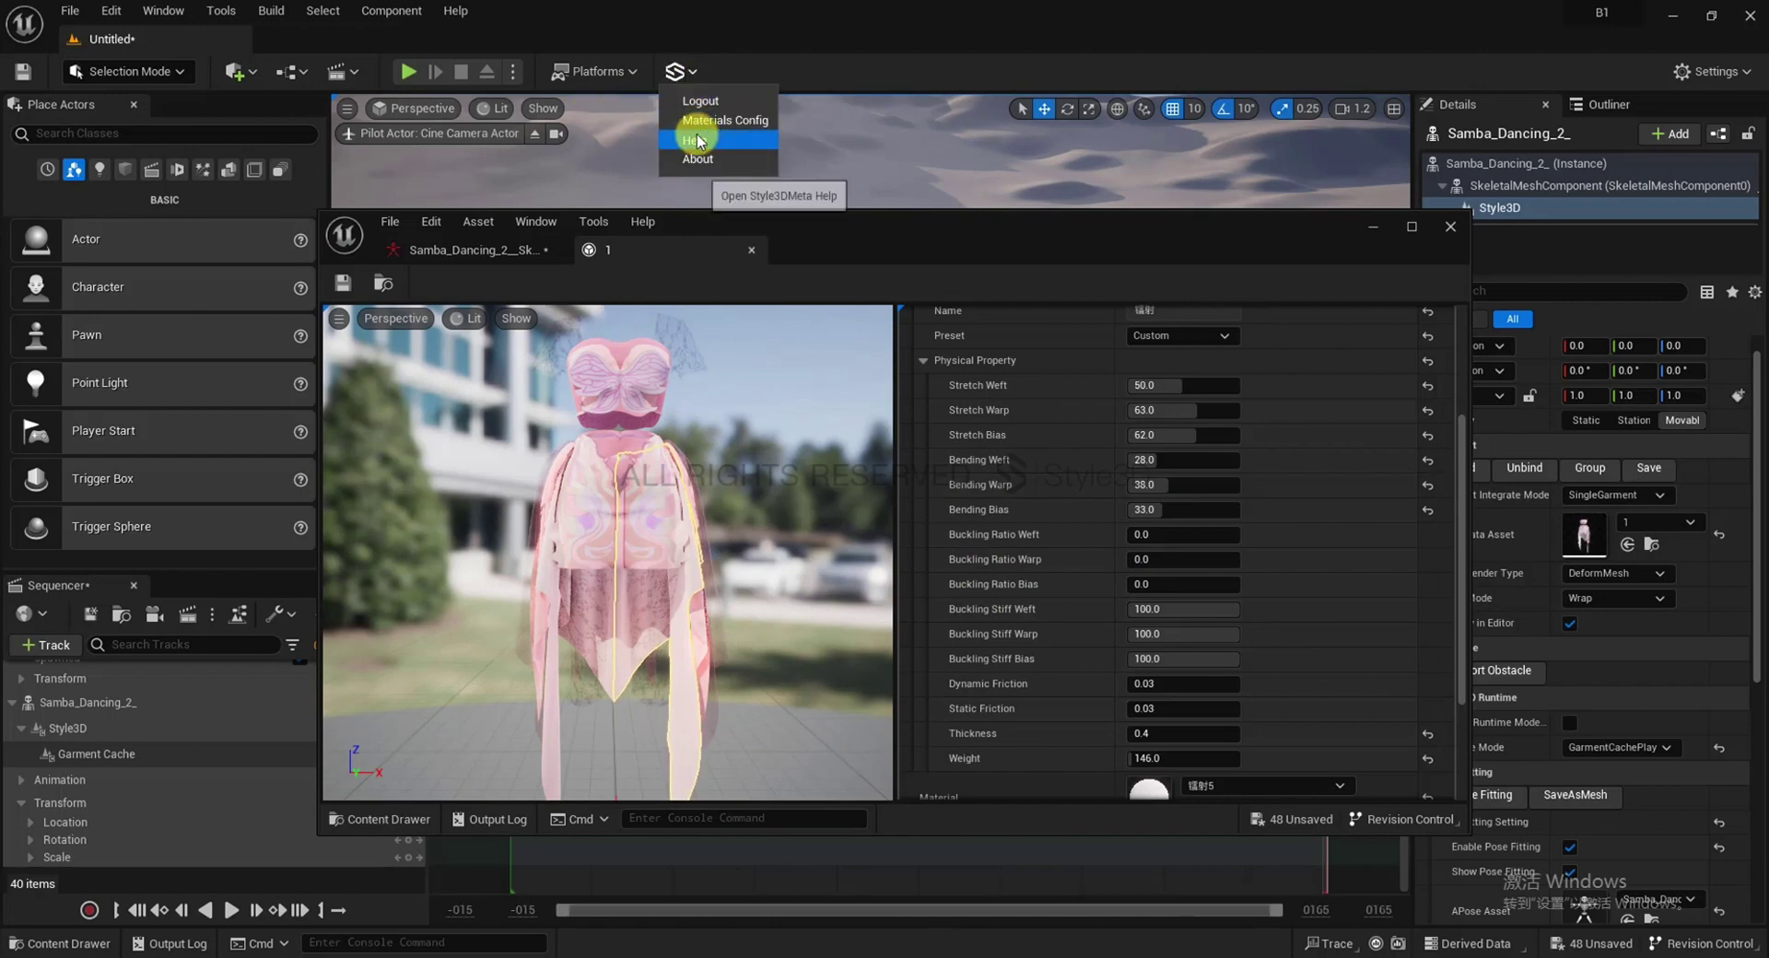
left_click(698, 140)
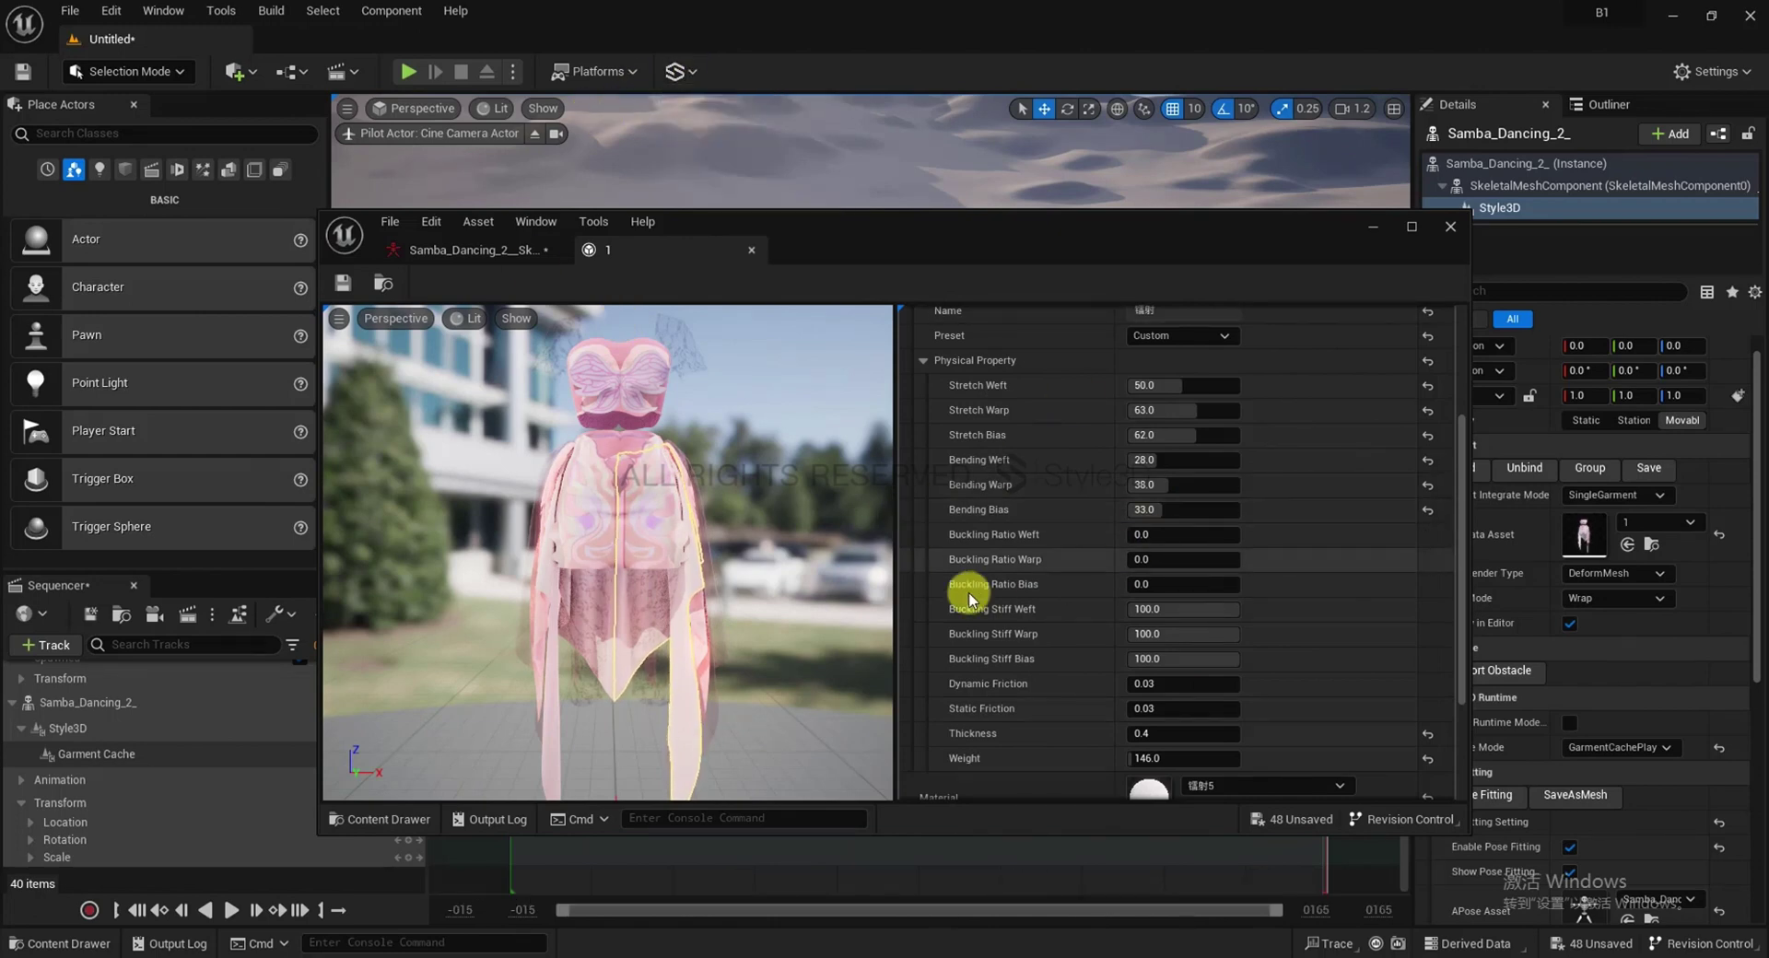
Select the hanging ribbon pieces with the Polyester_Glitter_Chiffo fabric and set their Weight to 20
left_click(714, 718)
scroll(1177, 679, "down", 3)
left_click(1183, 581)
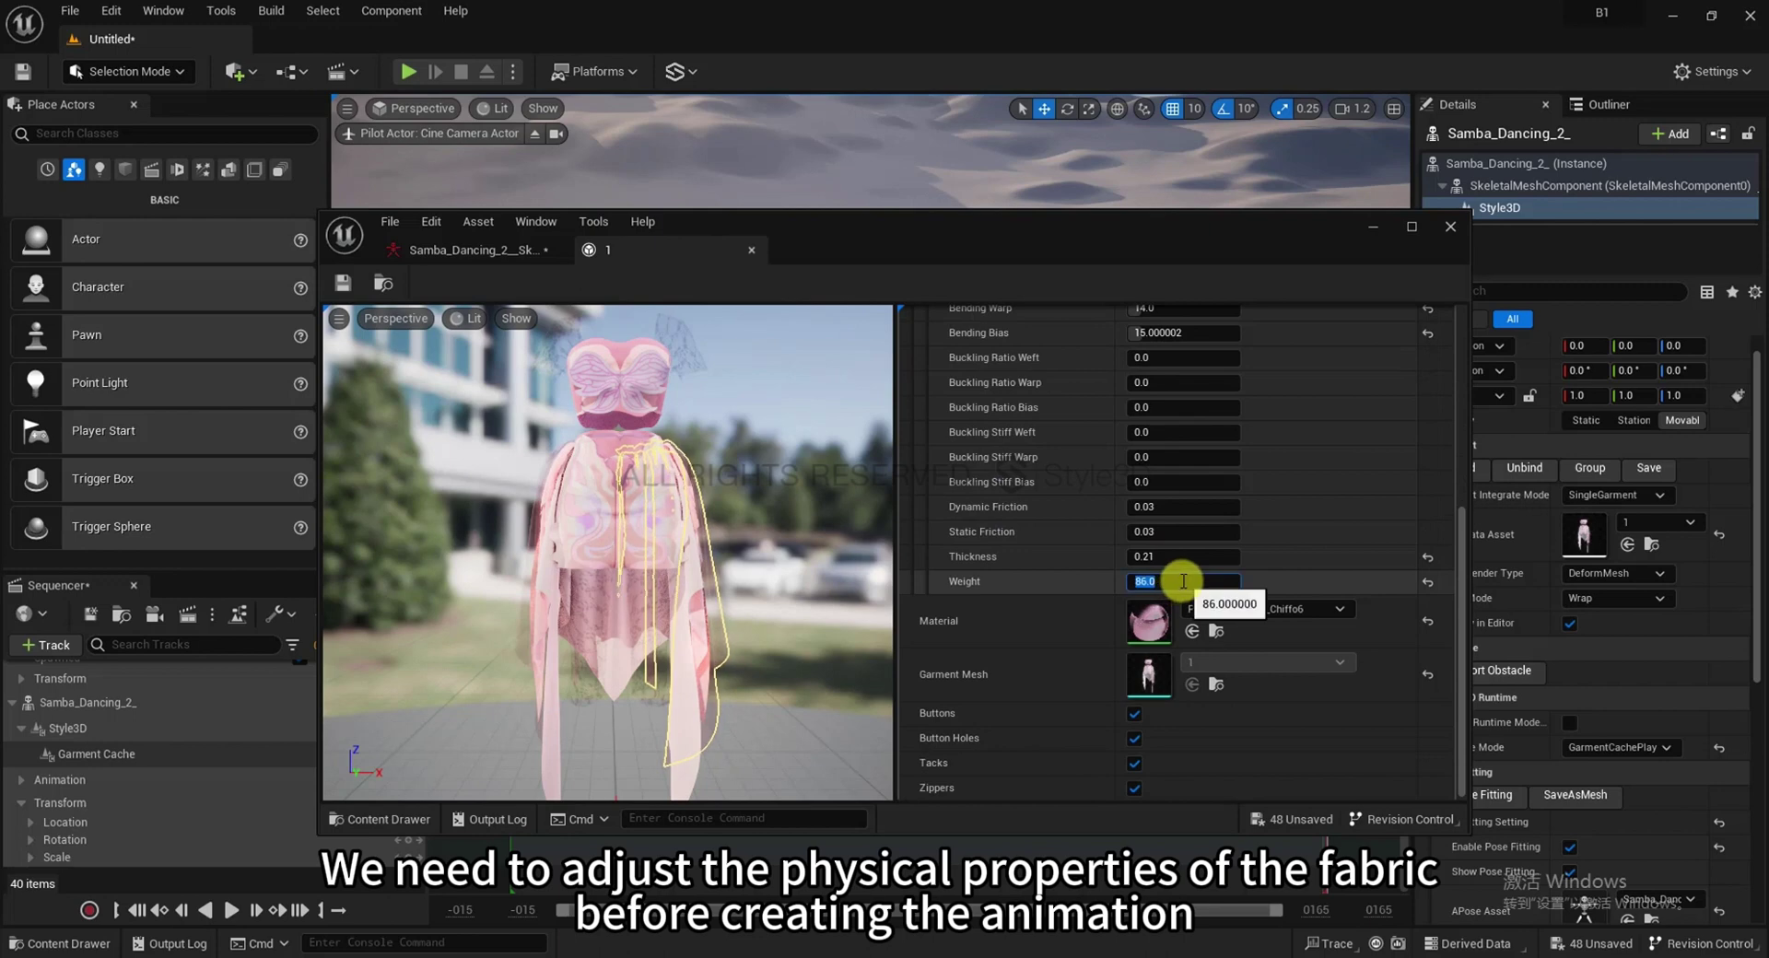
type("20")
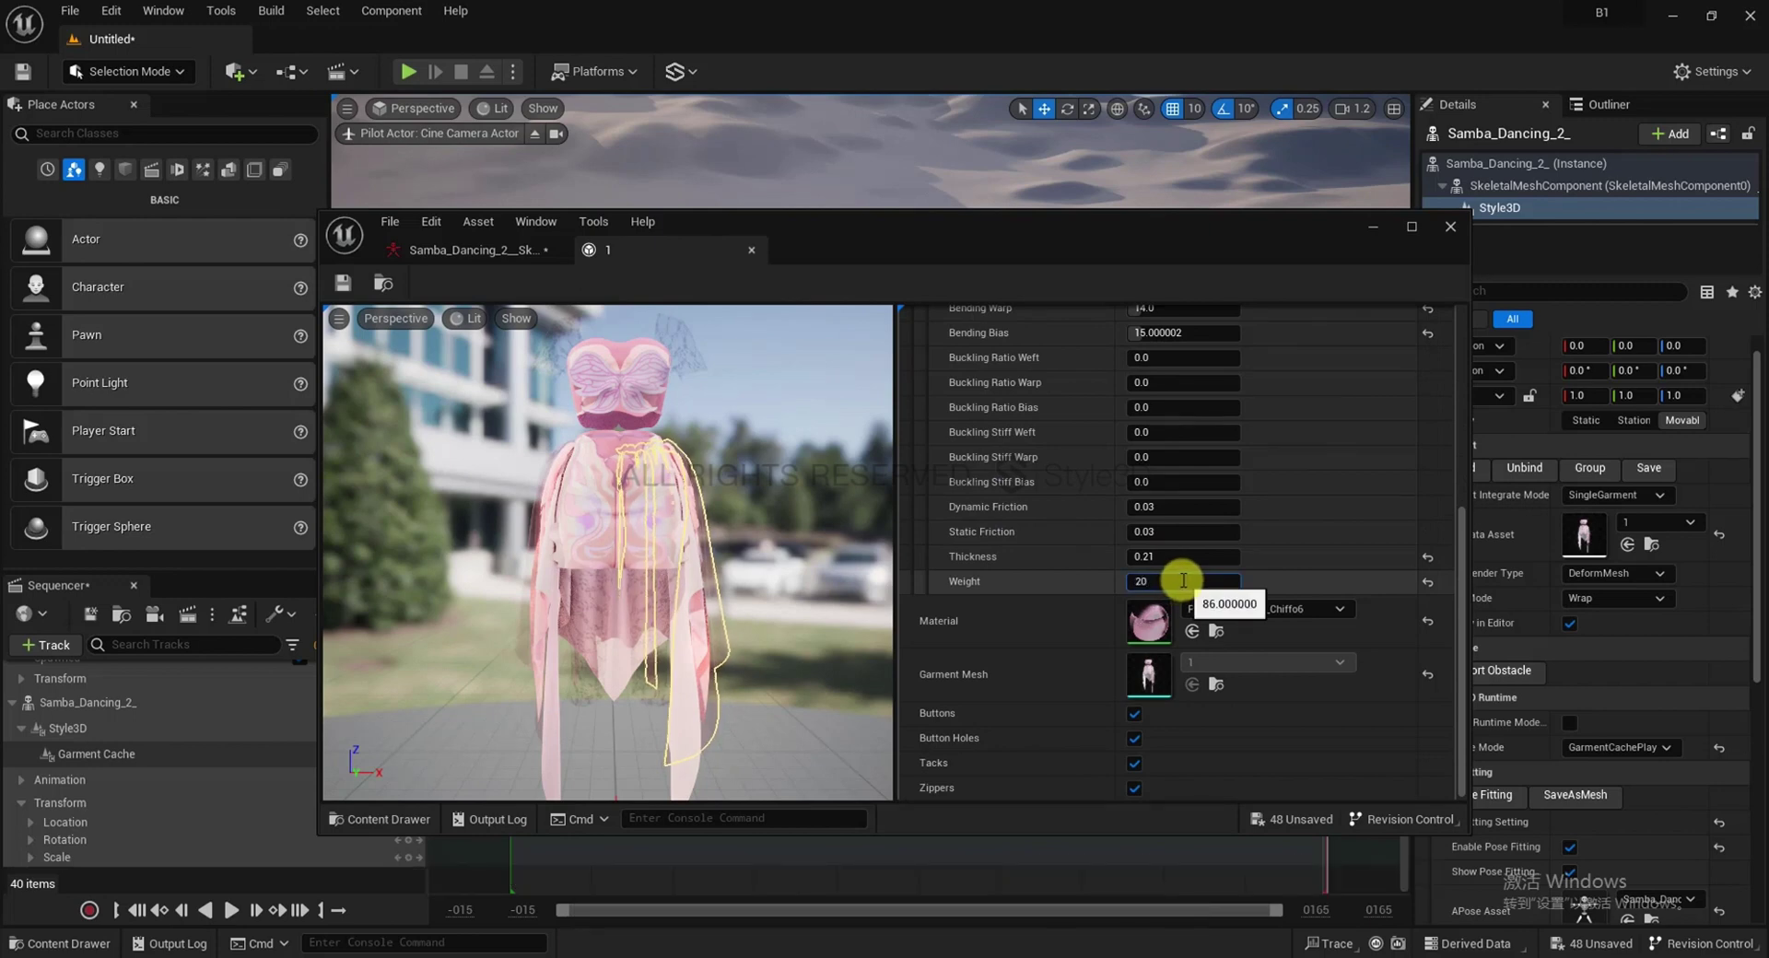
key("Return")
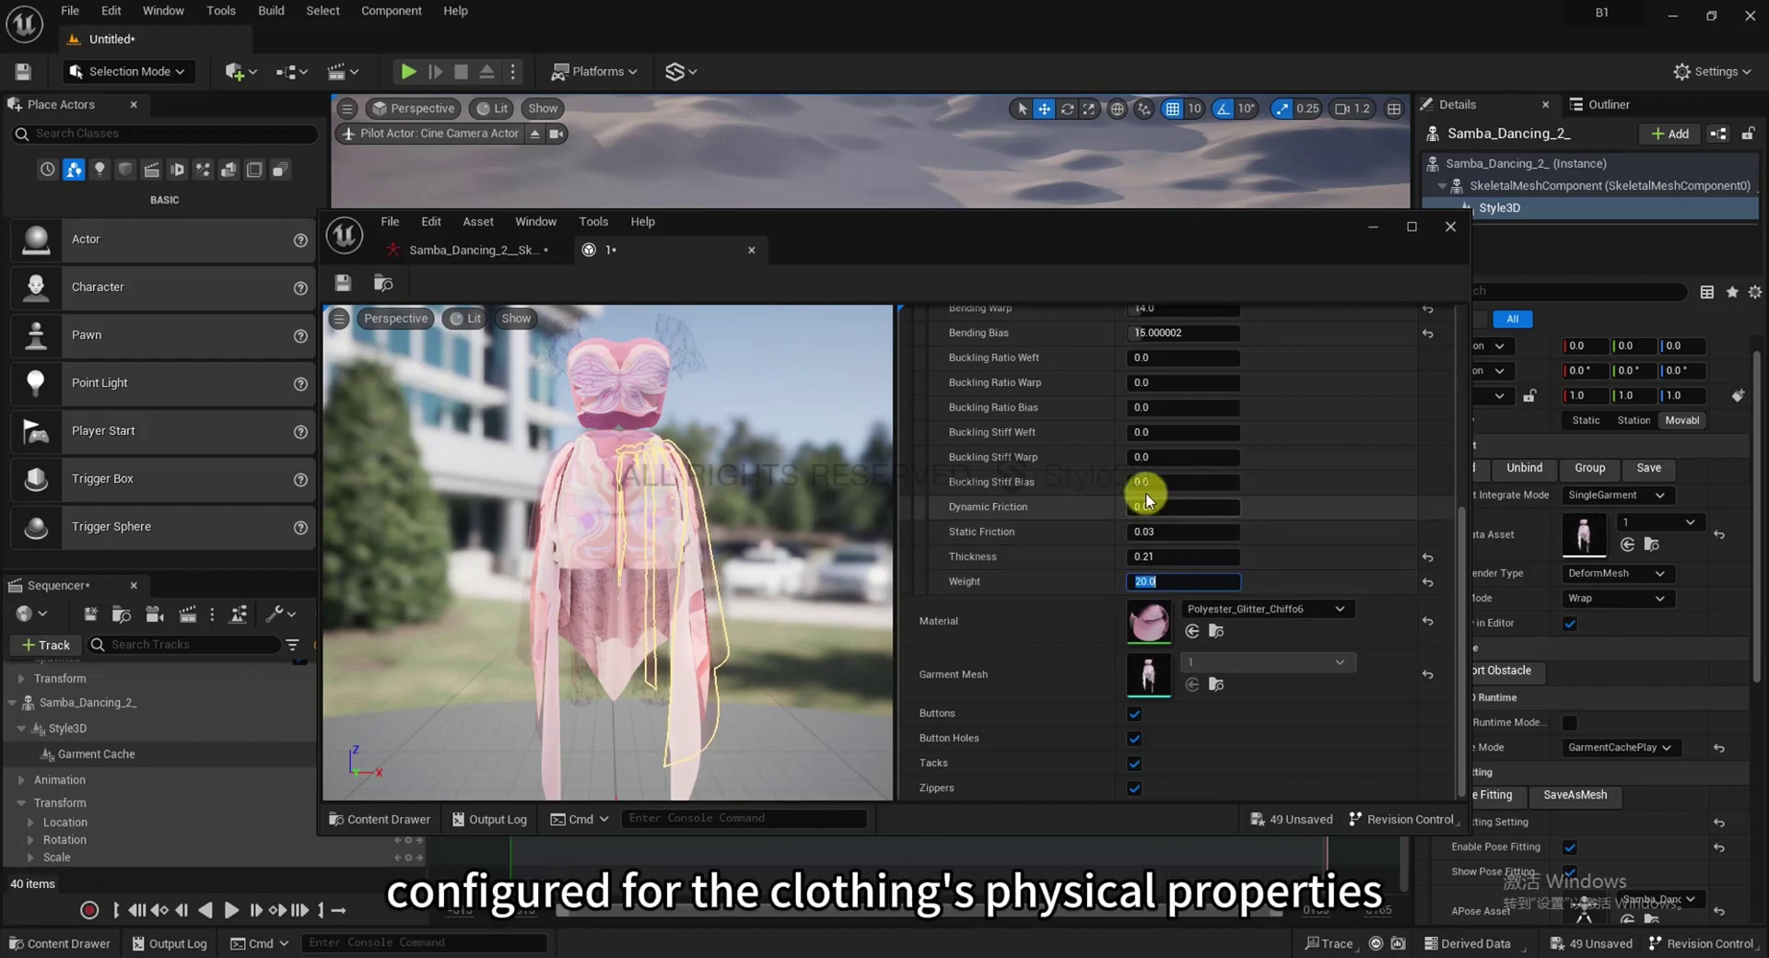
Set the Polyester_Glitter_Chiffo fabric's Buckling Stiff Bias, Buckling Stiff Warp and Buckling Stiff Weft to 100
scroll(1152, 490, "up", 4)
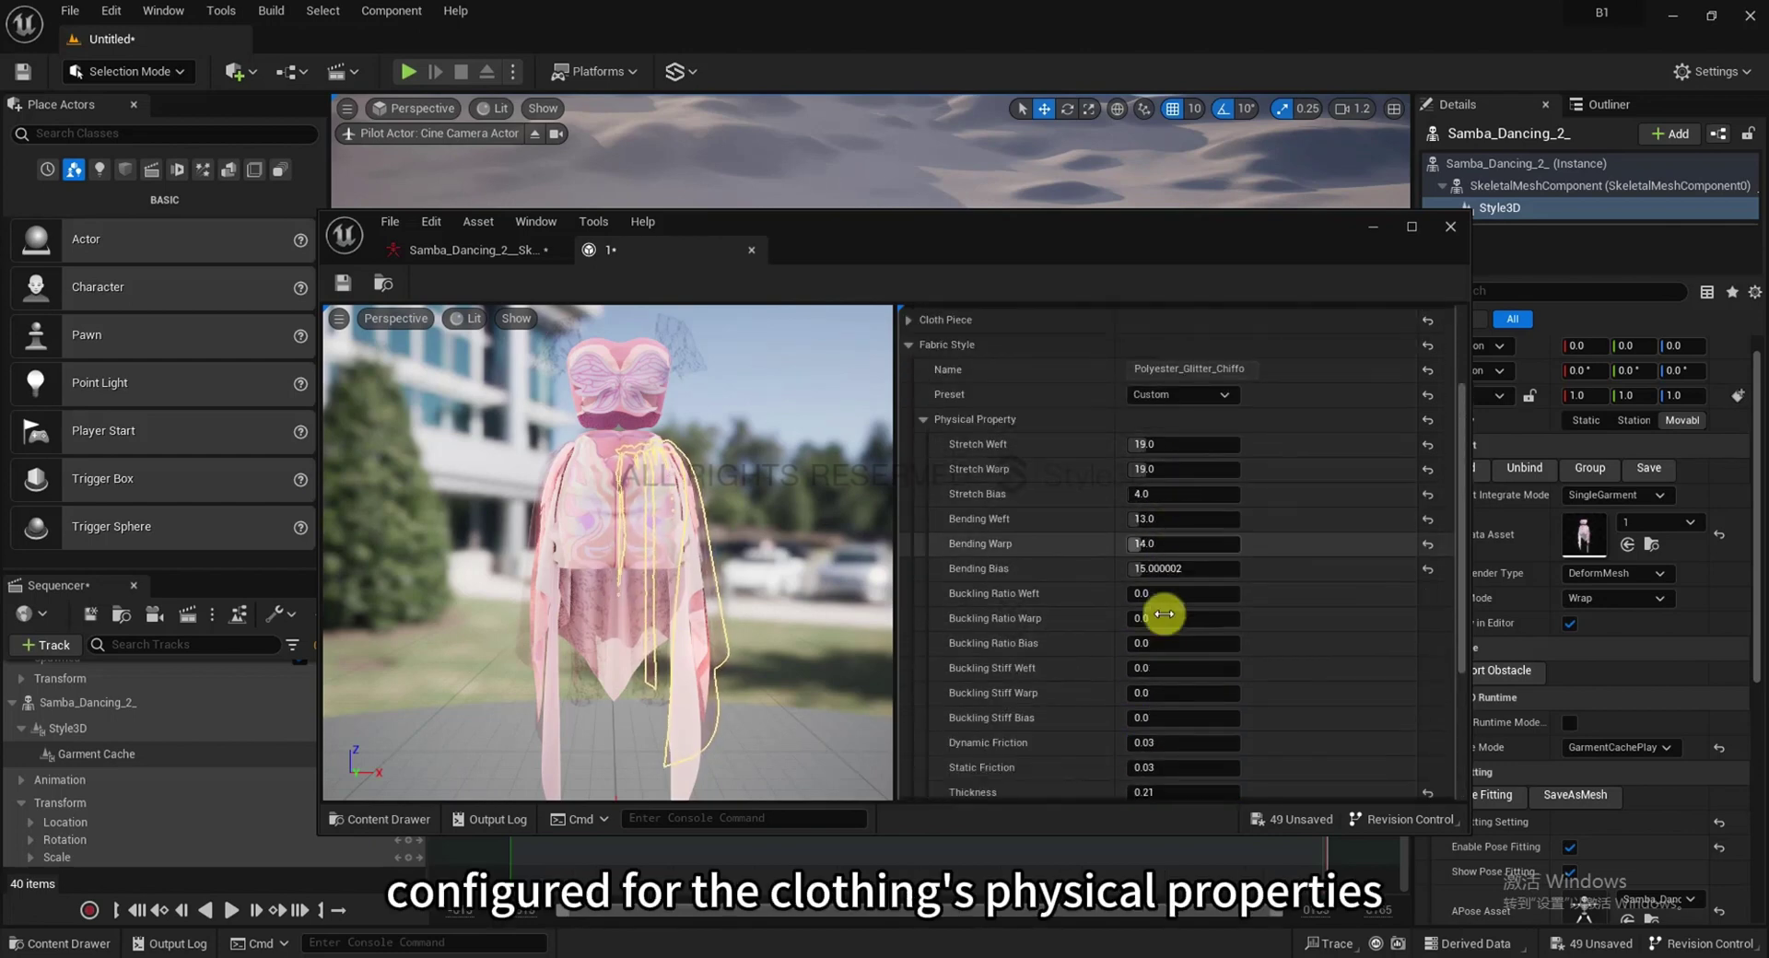
scroll(1156, 613, "down", 1)
left_click(1143, 631)
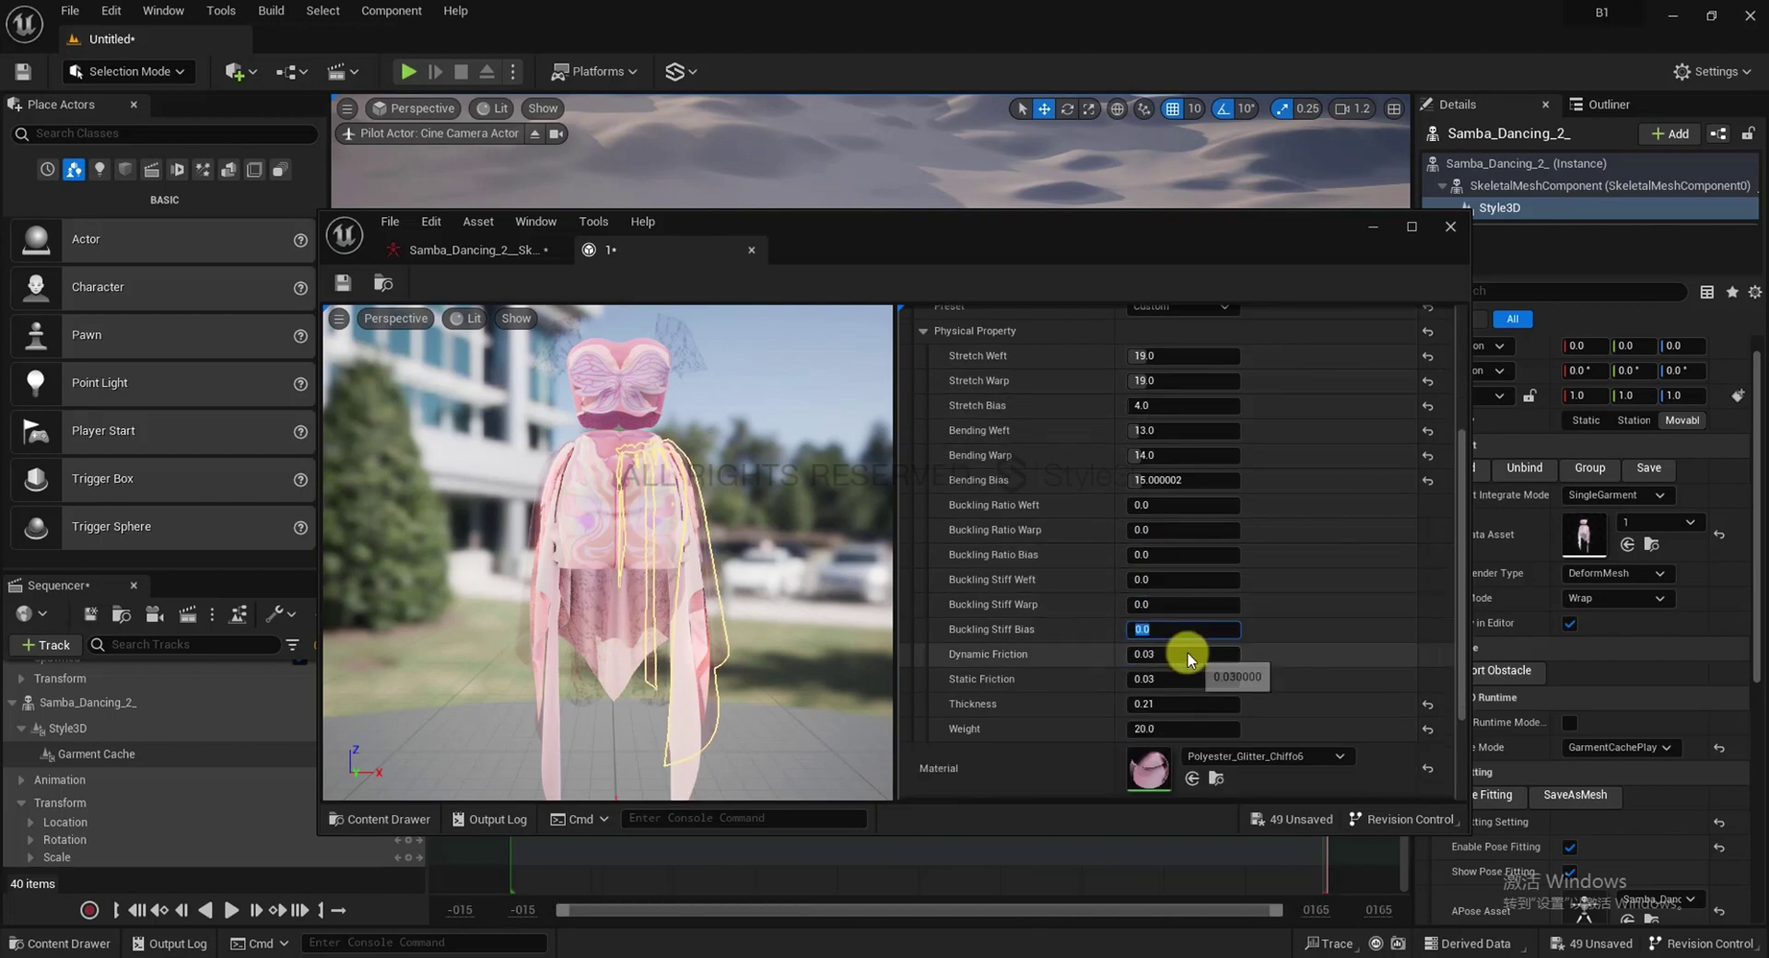
type("100")
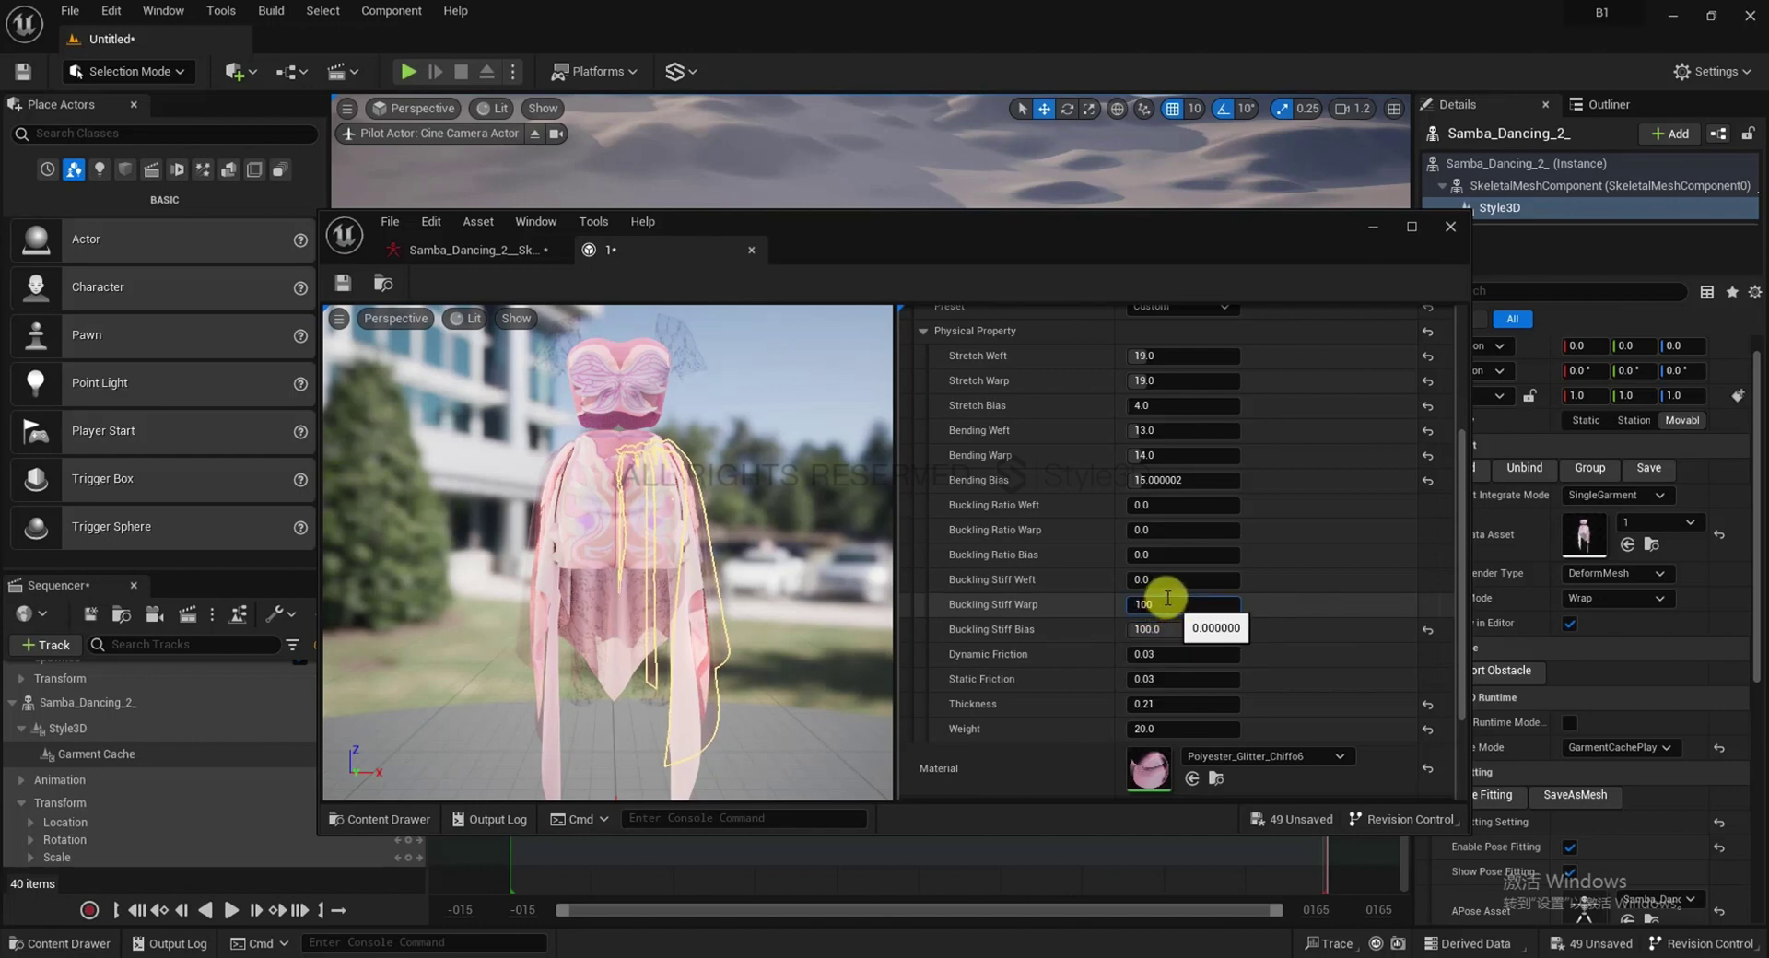
key("Return")
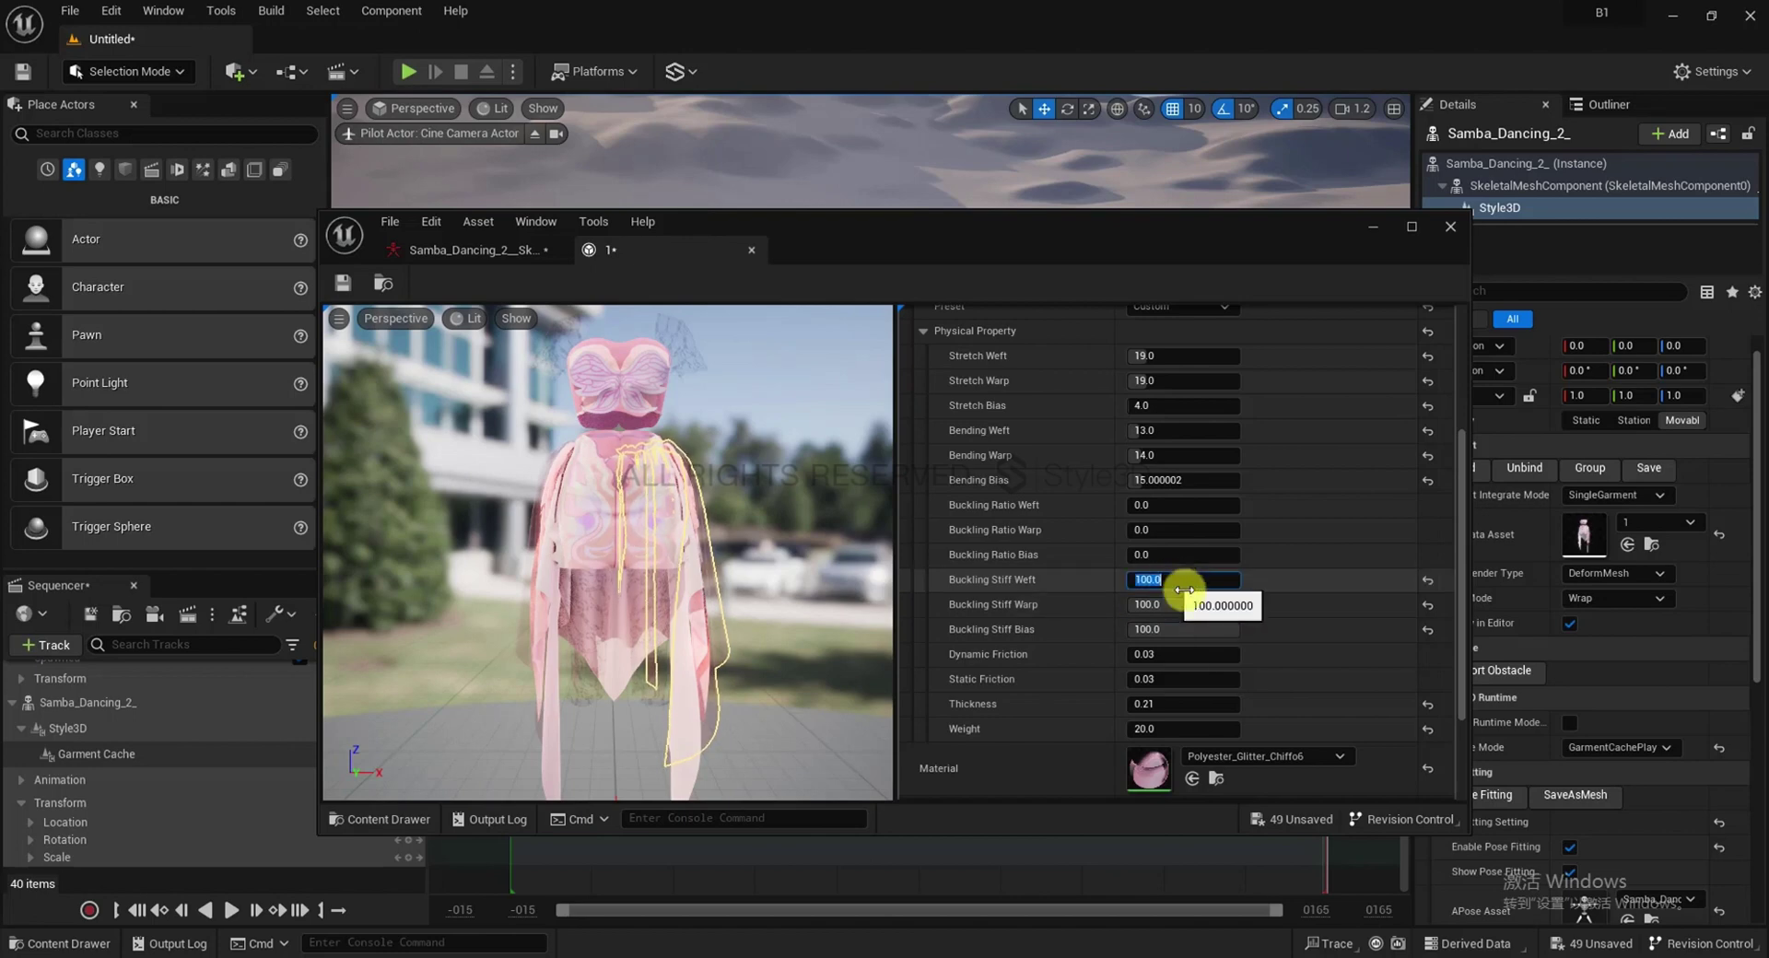
Select the skirt panel with the 镭射 fabric and set its Weight to 80
scroll(1185, 608, "up", 4)
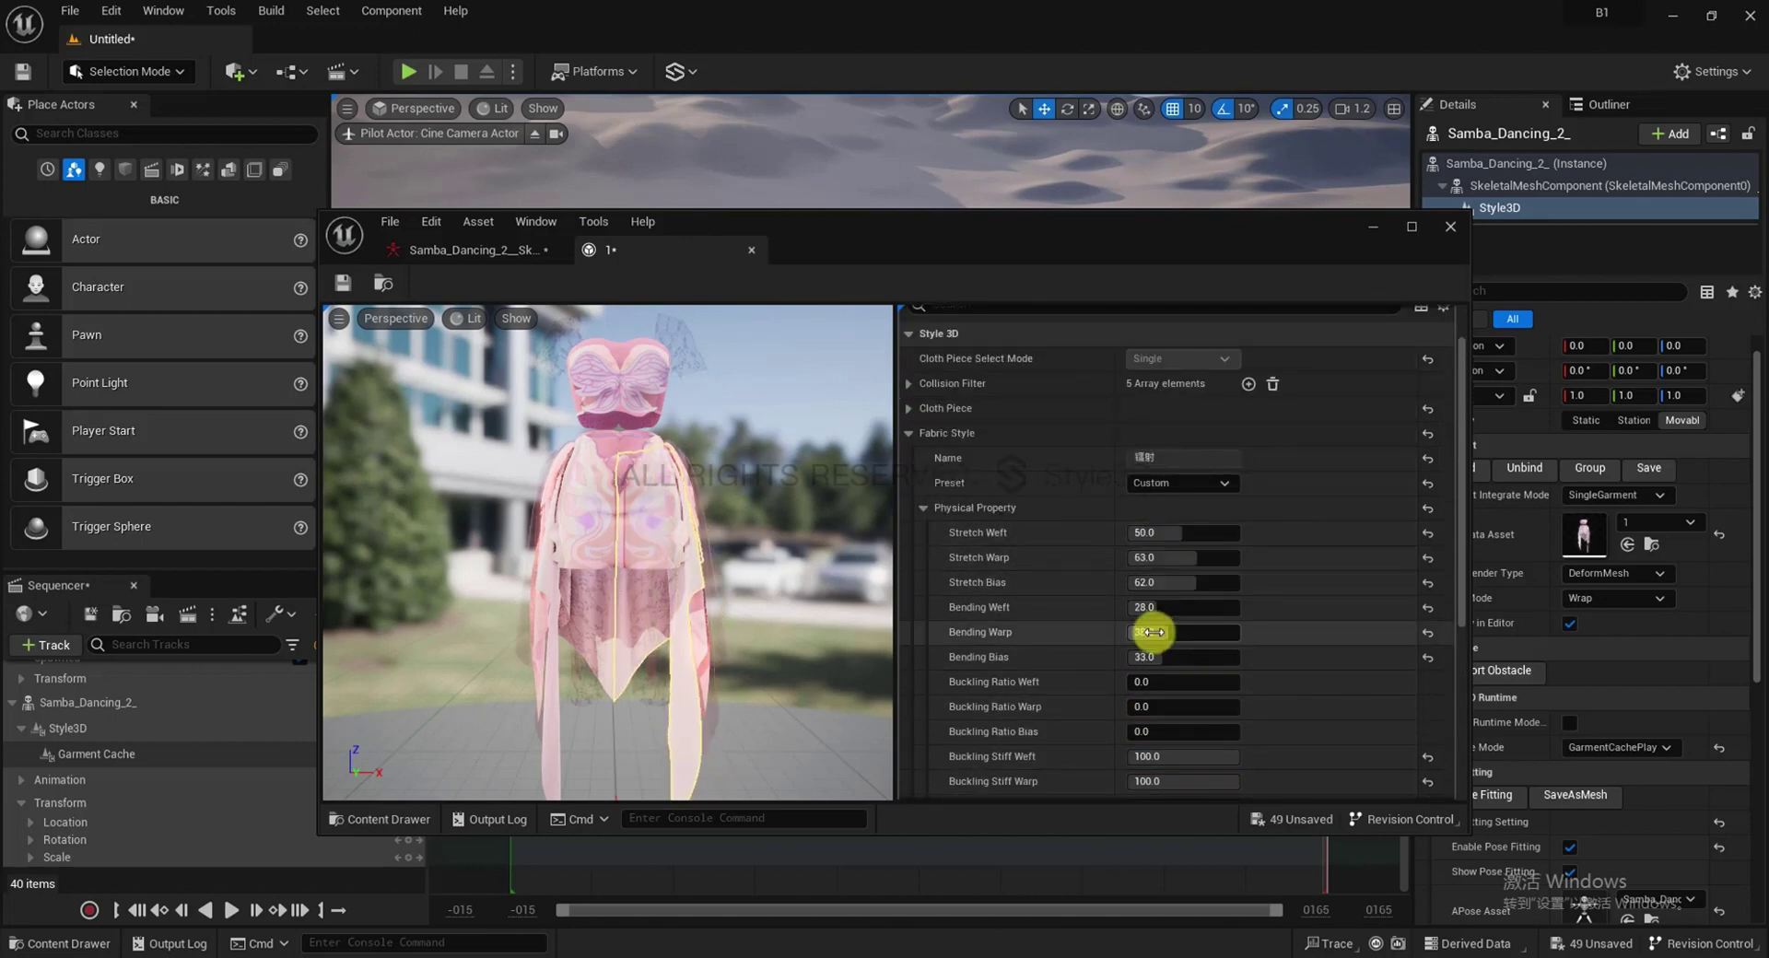
scroll(1149, 635, "down", 5)
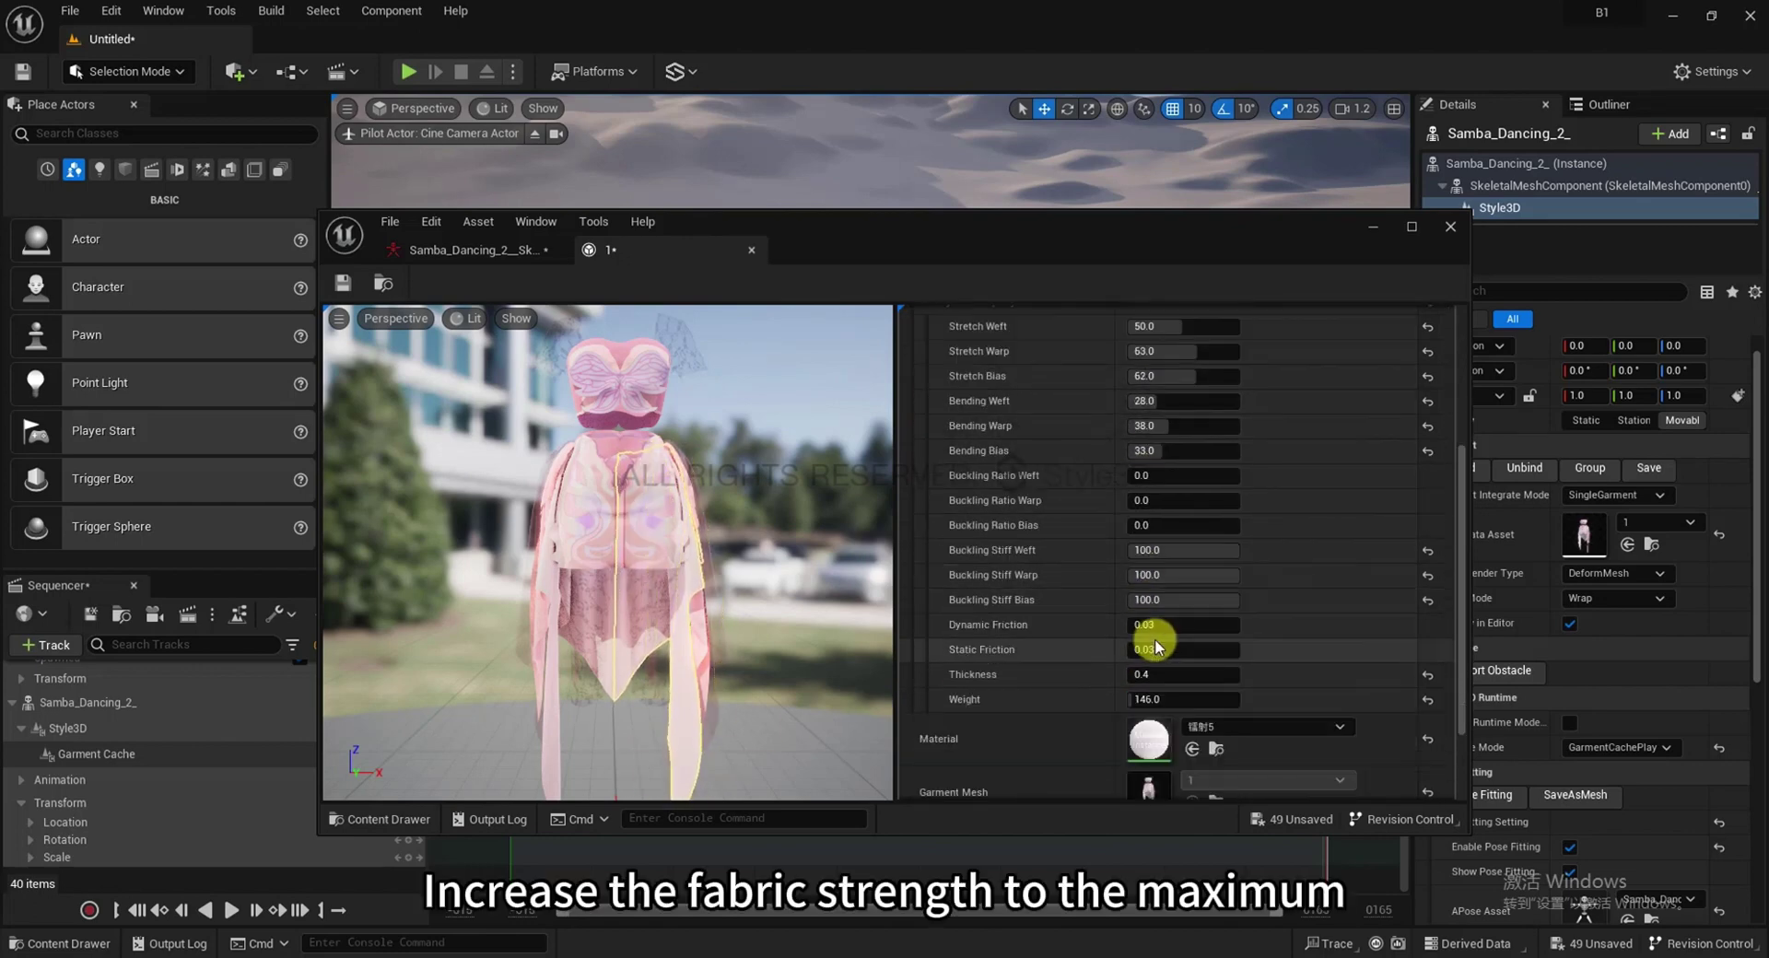
left_click(1197, 705)
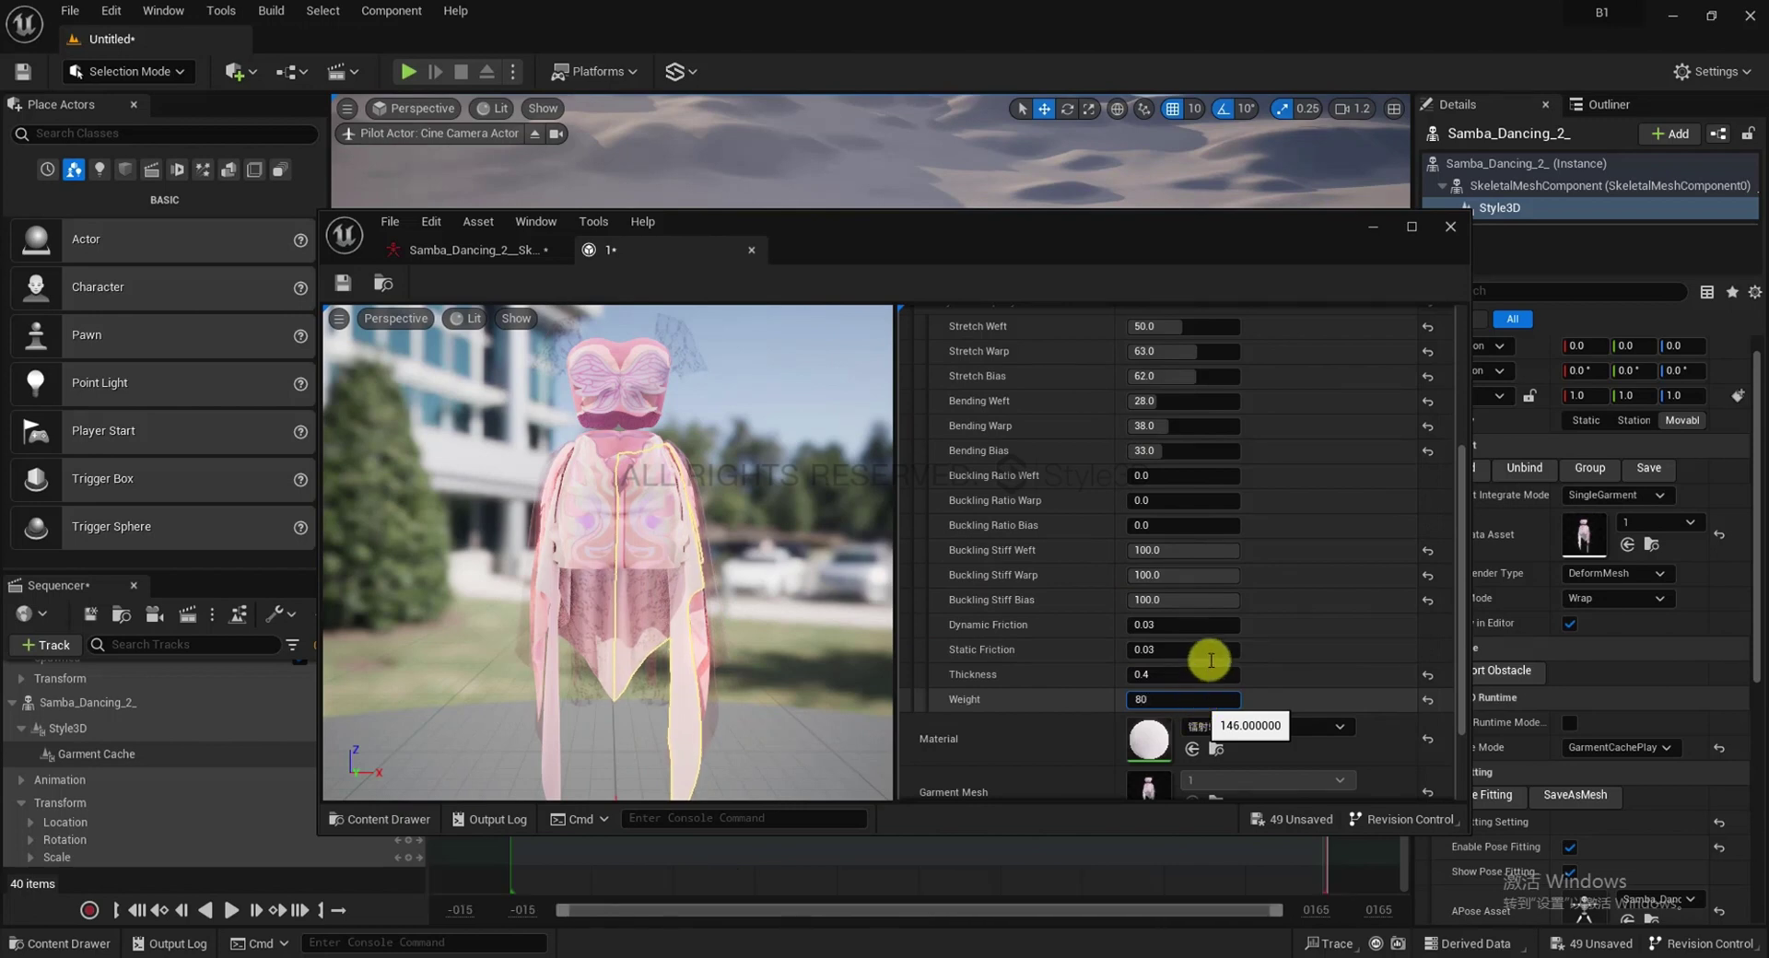
scroll(1161, 396, "up", 1)
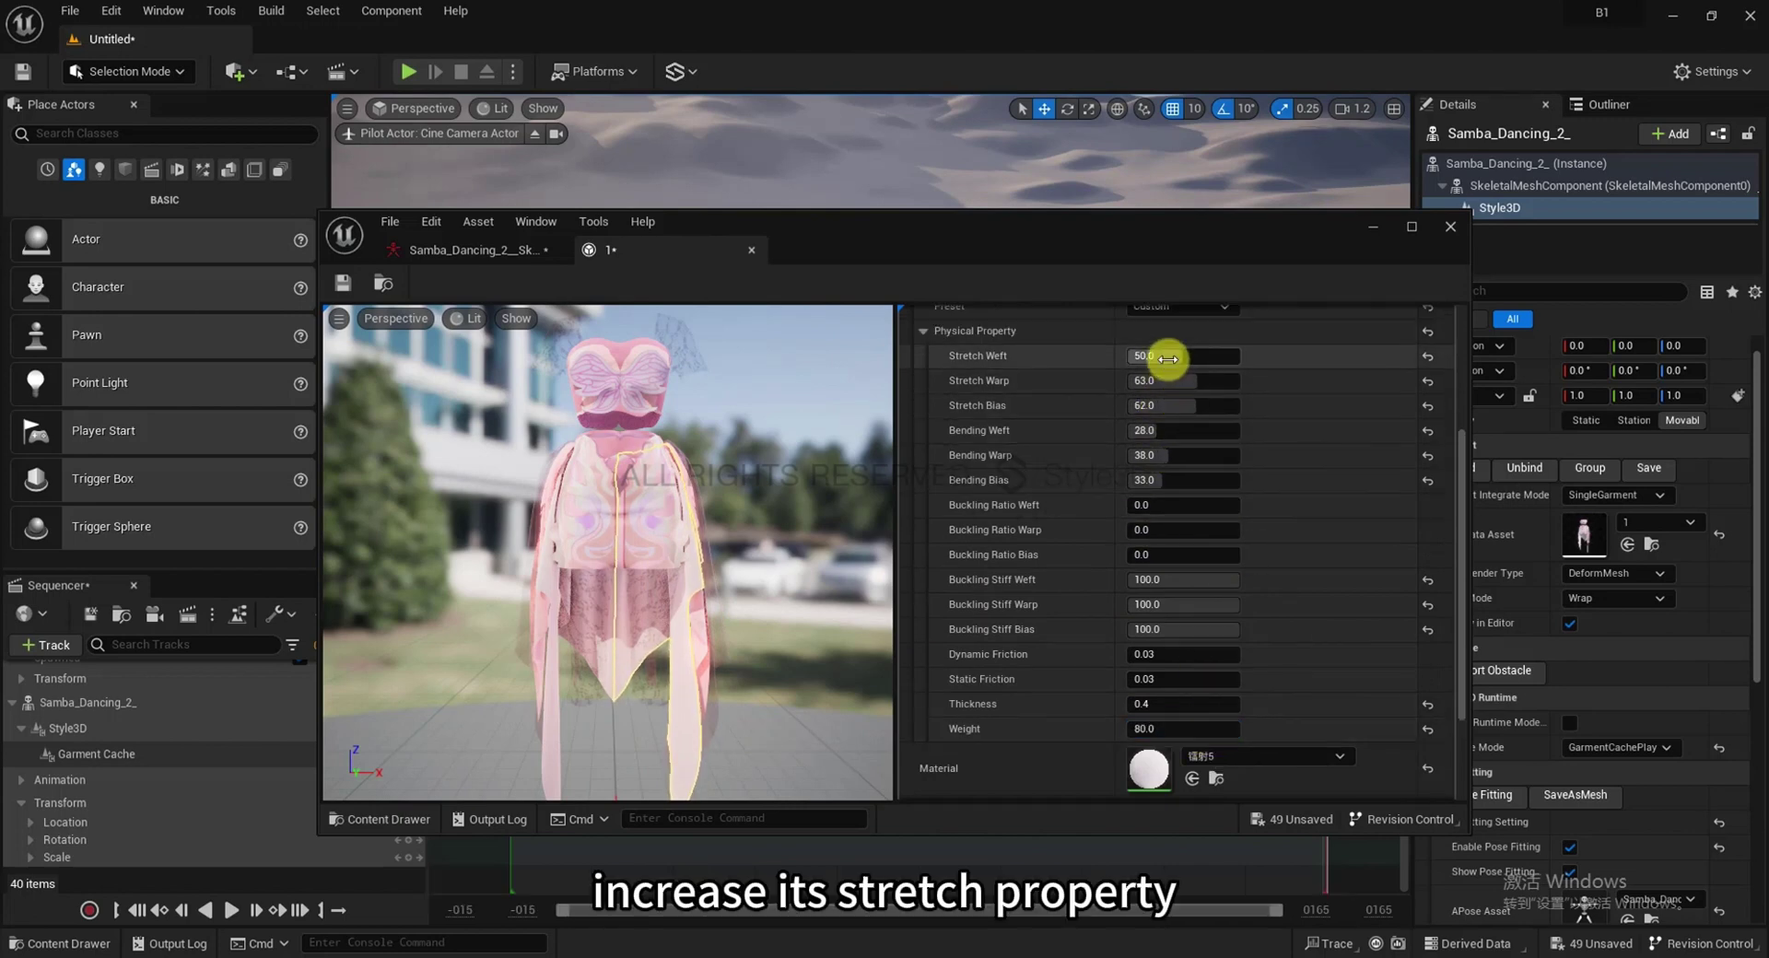
Set the 镭射 fabric's Stretch Weft, Stretch Warp and Stretch Bias to 10
left_click(1166, 362)
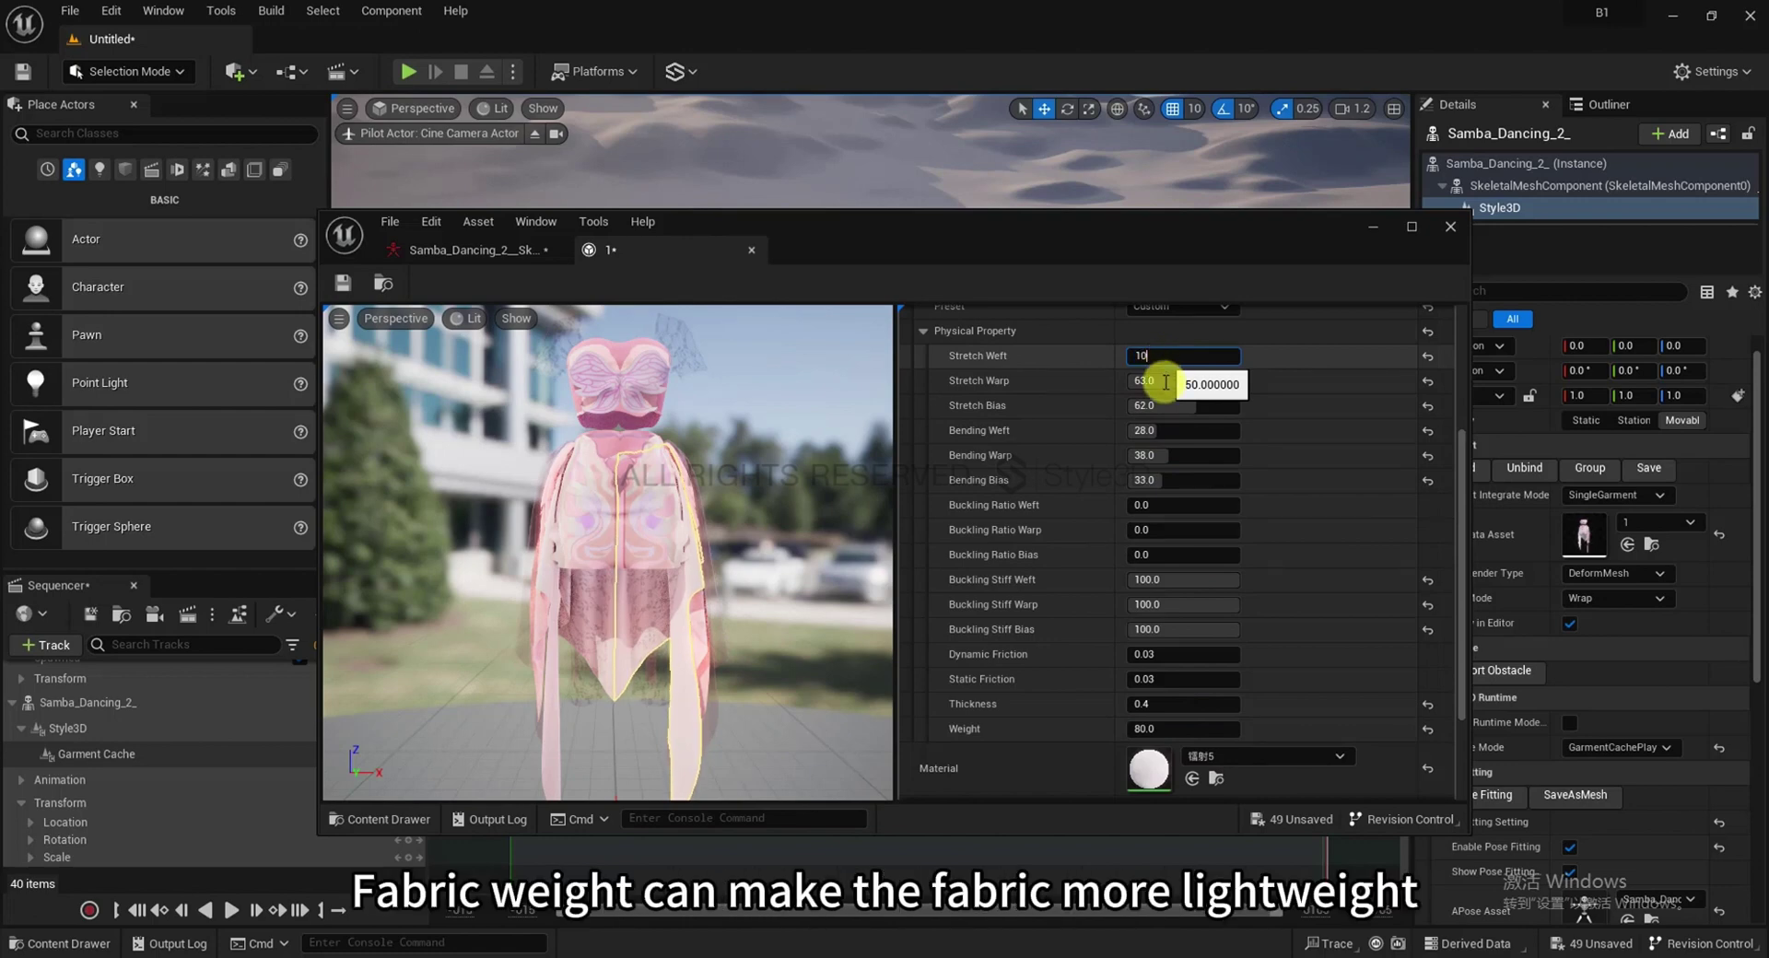
left_click(1165, 381)
type("10")
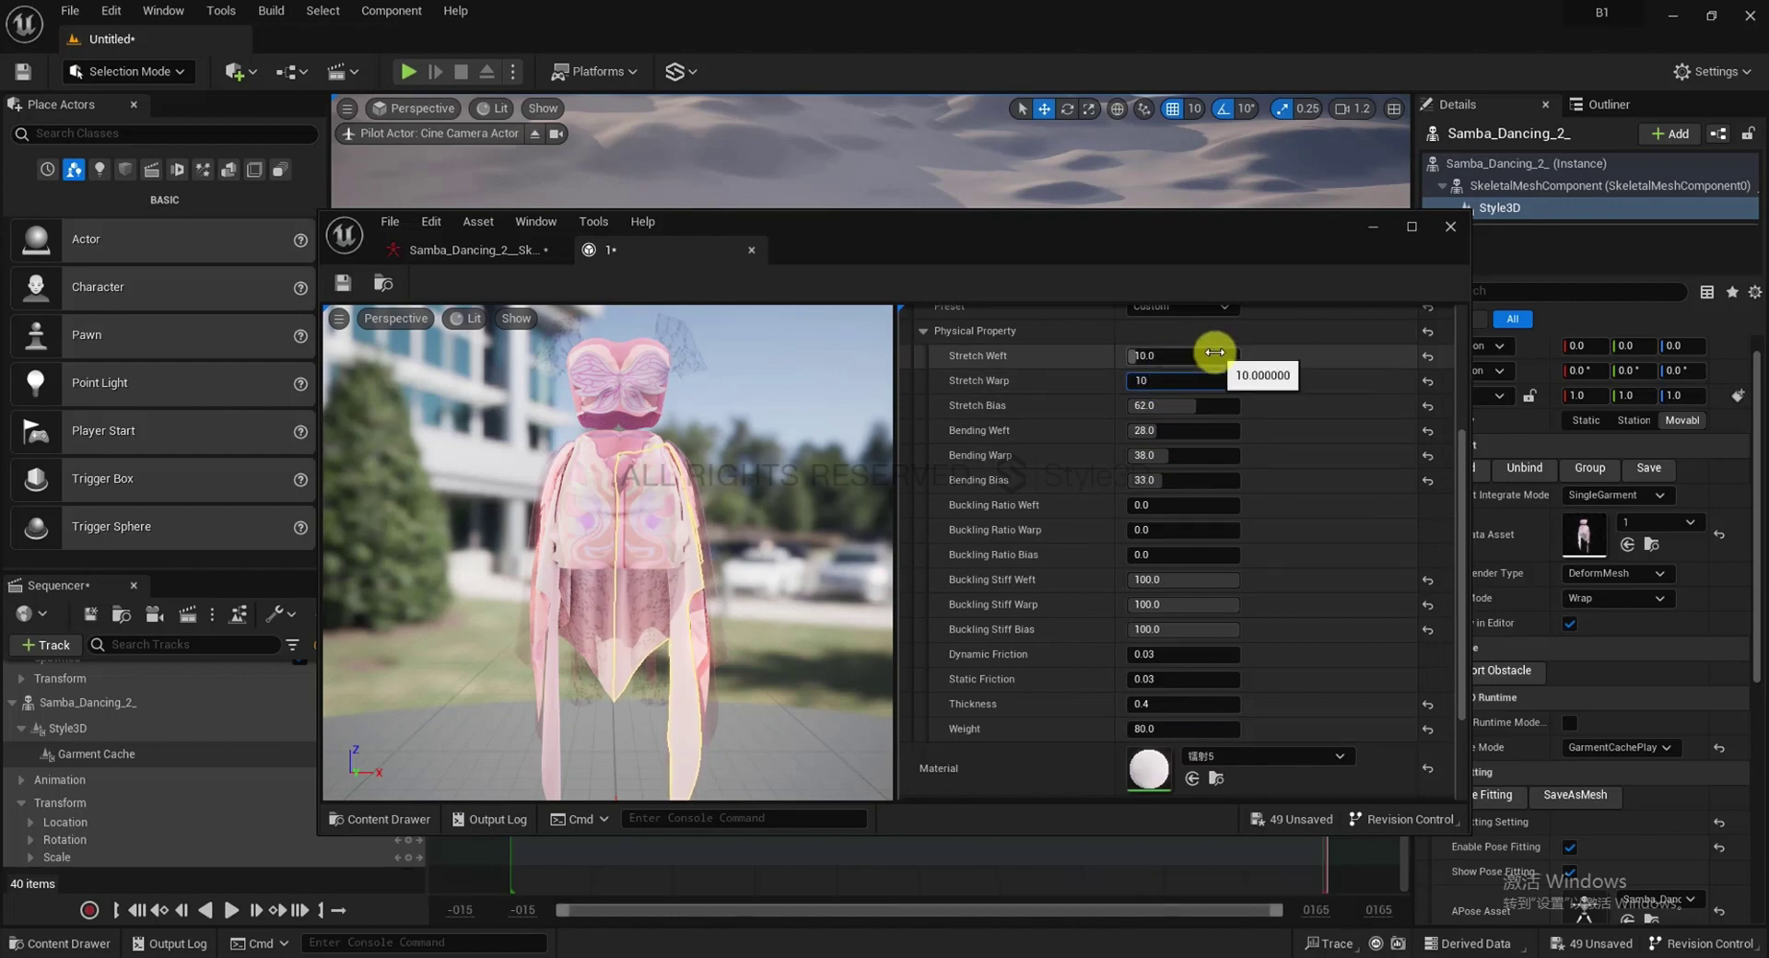
left_click(1173, 406)
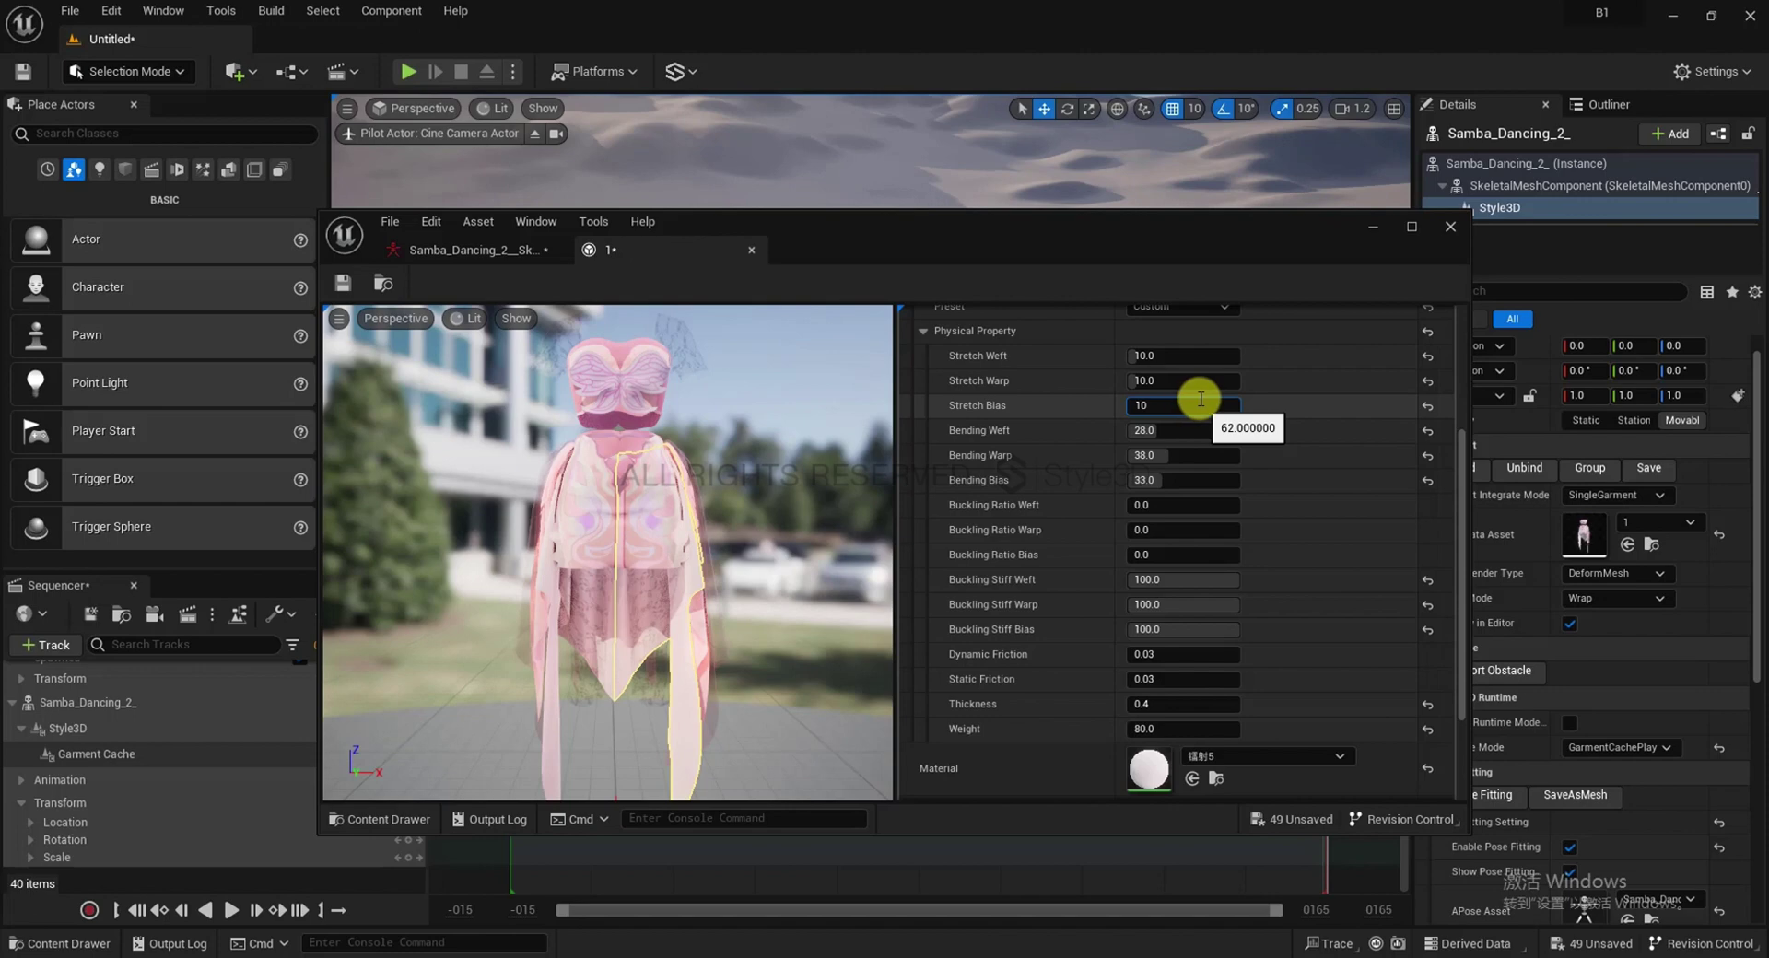
Set the Weight of the side panel with the Velvet_260g fabric to 70
key("Return")
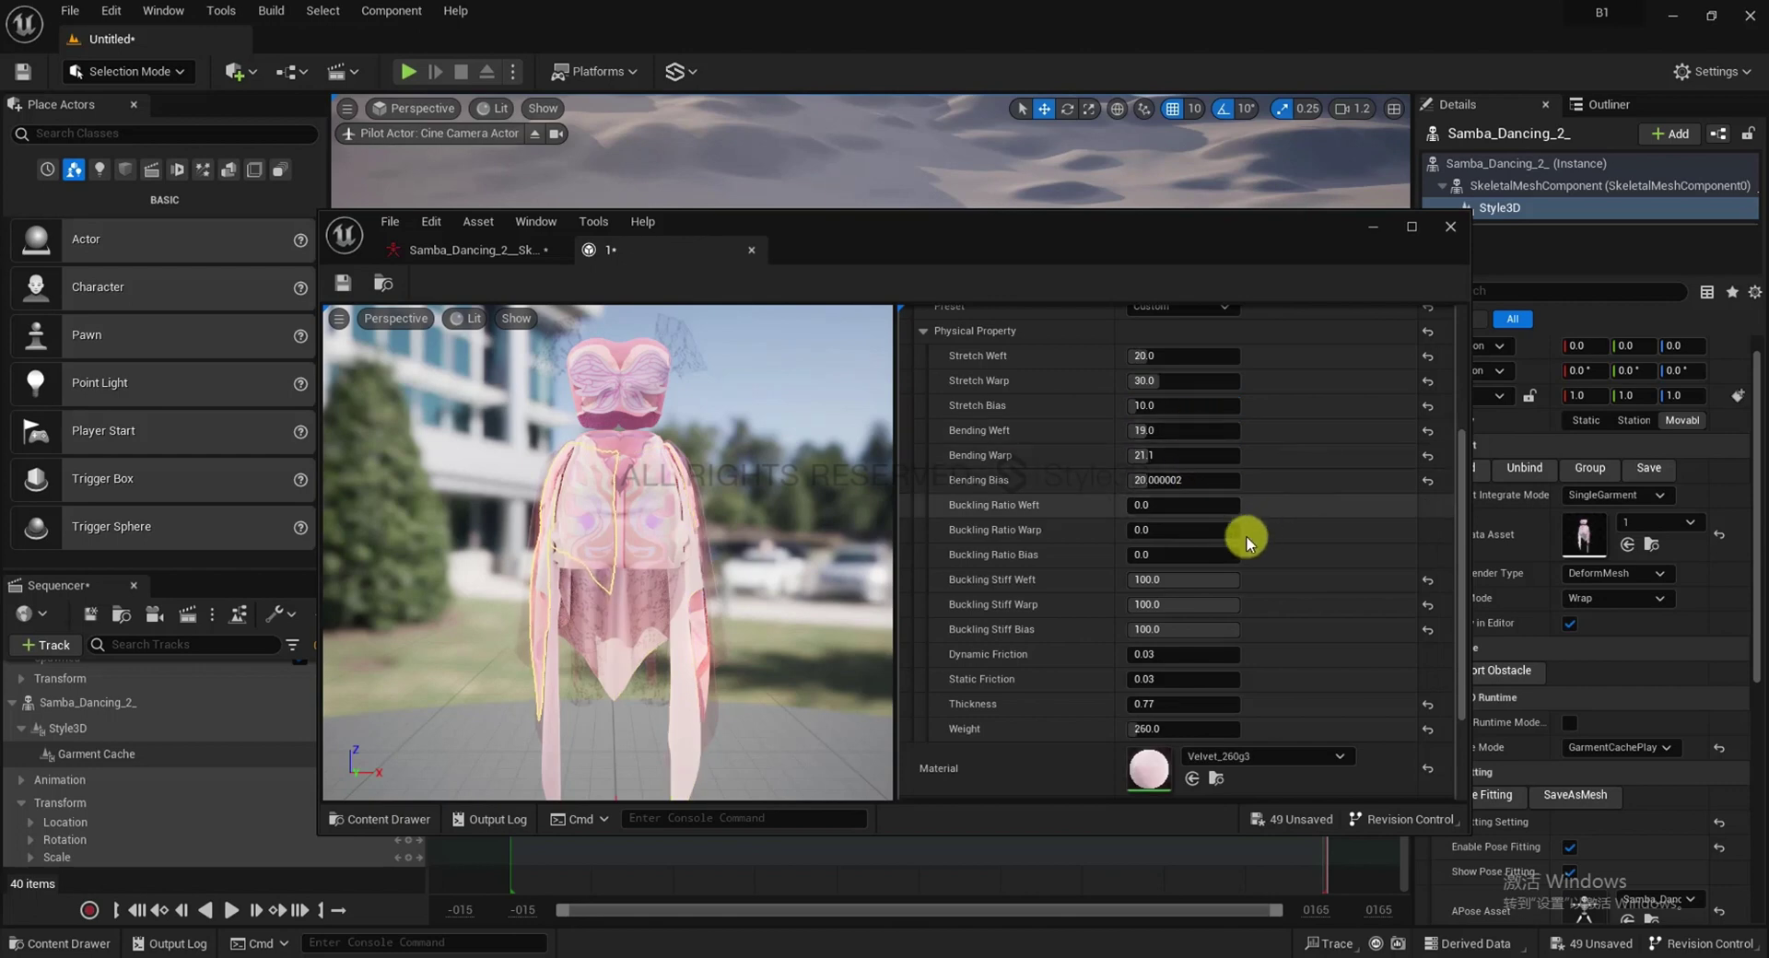
scroll(1248, 529, "down", 2)
left_click(1209, 592)
key("Tab")
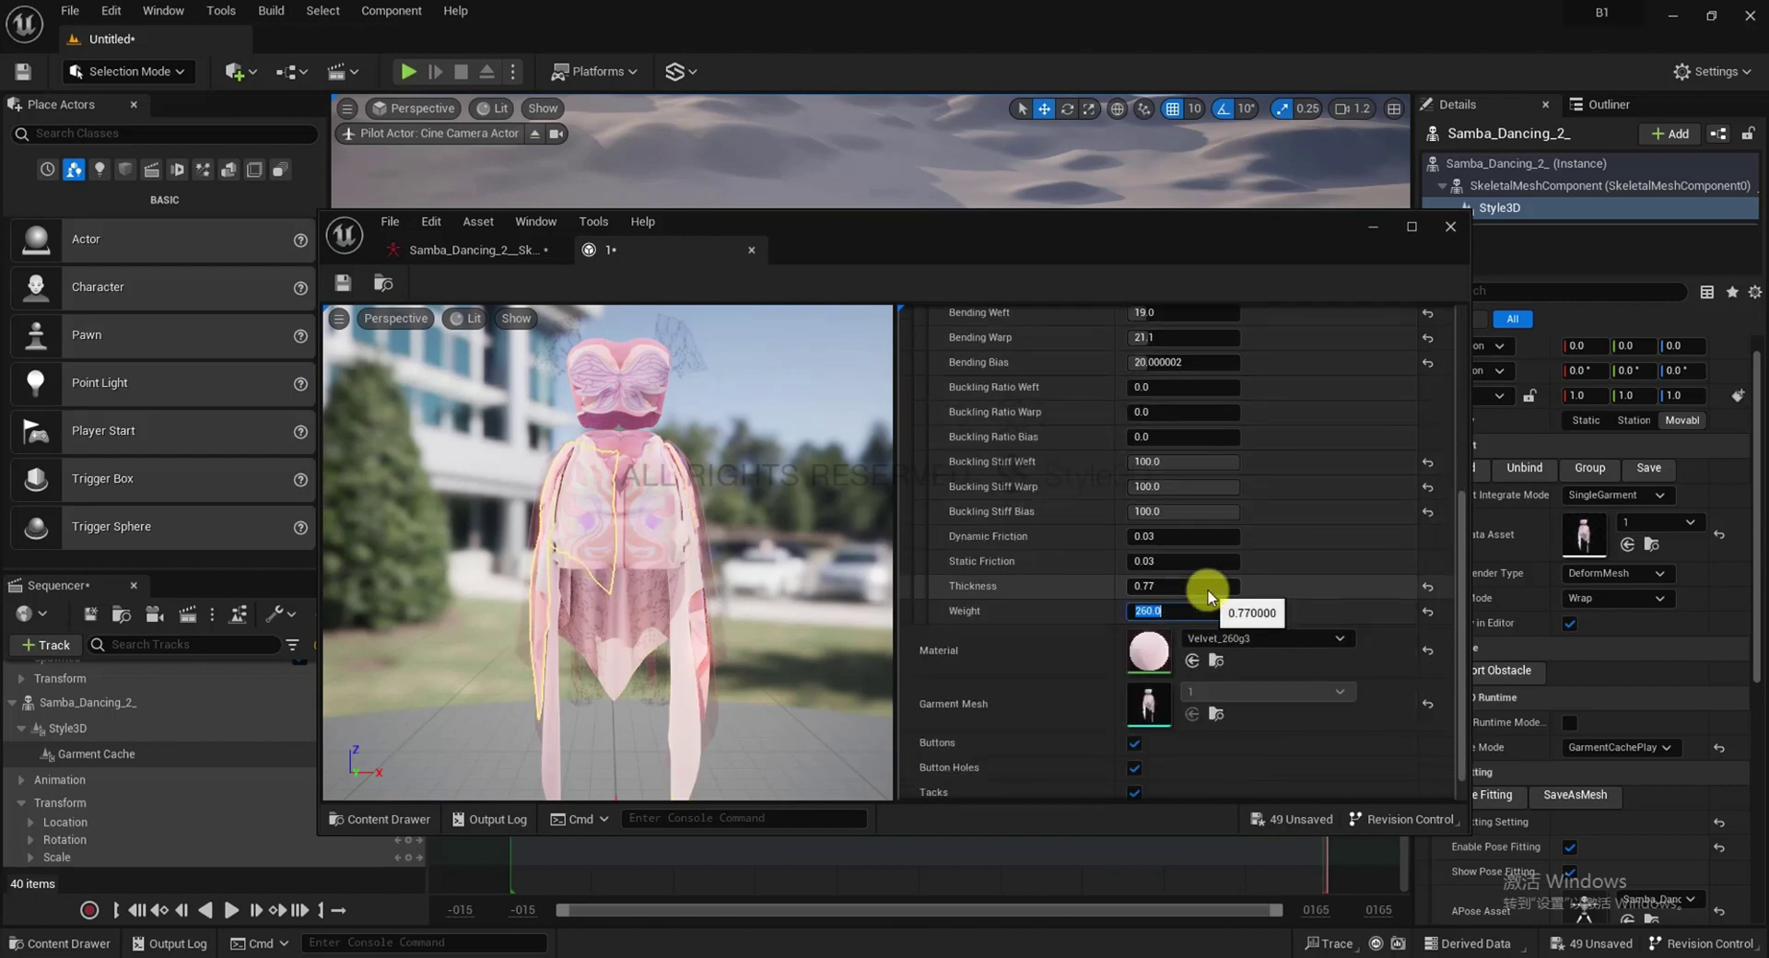
type("70")
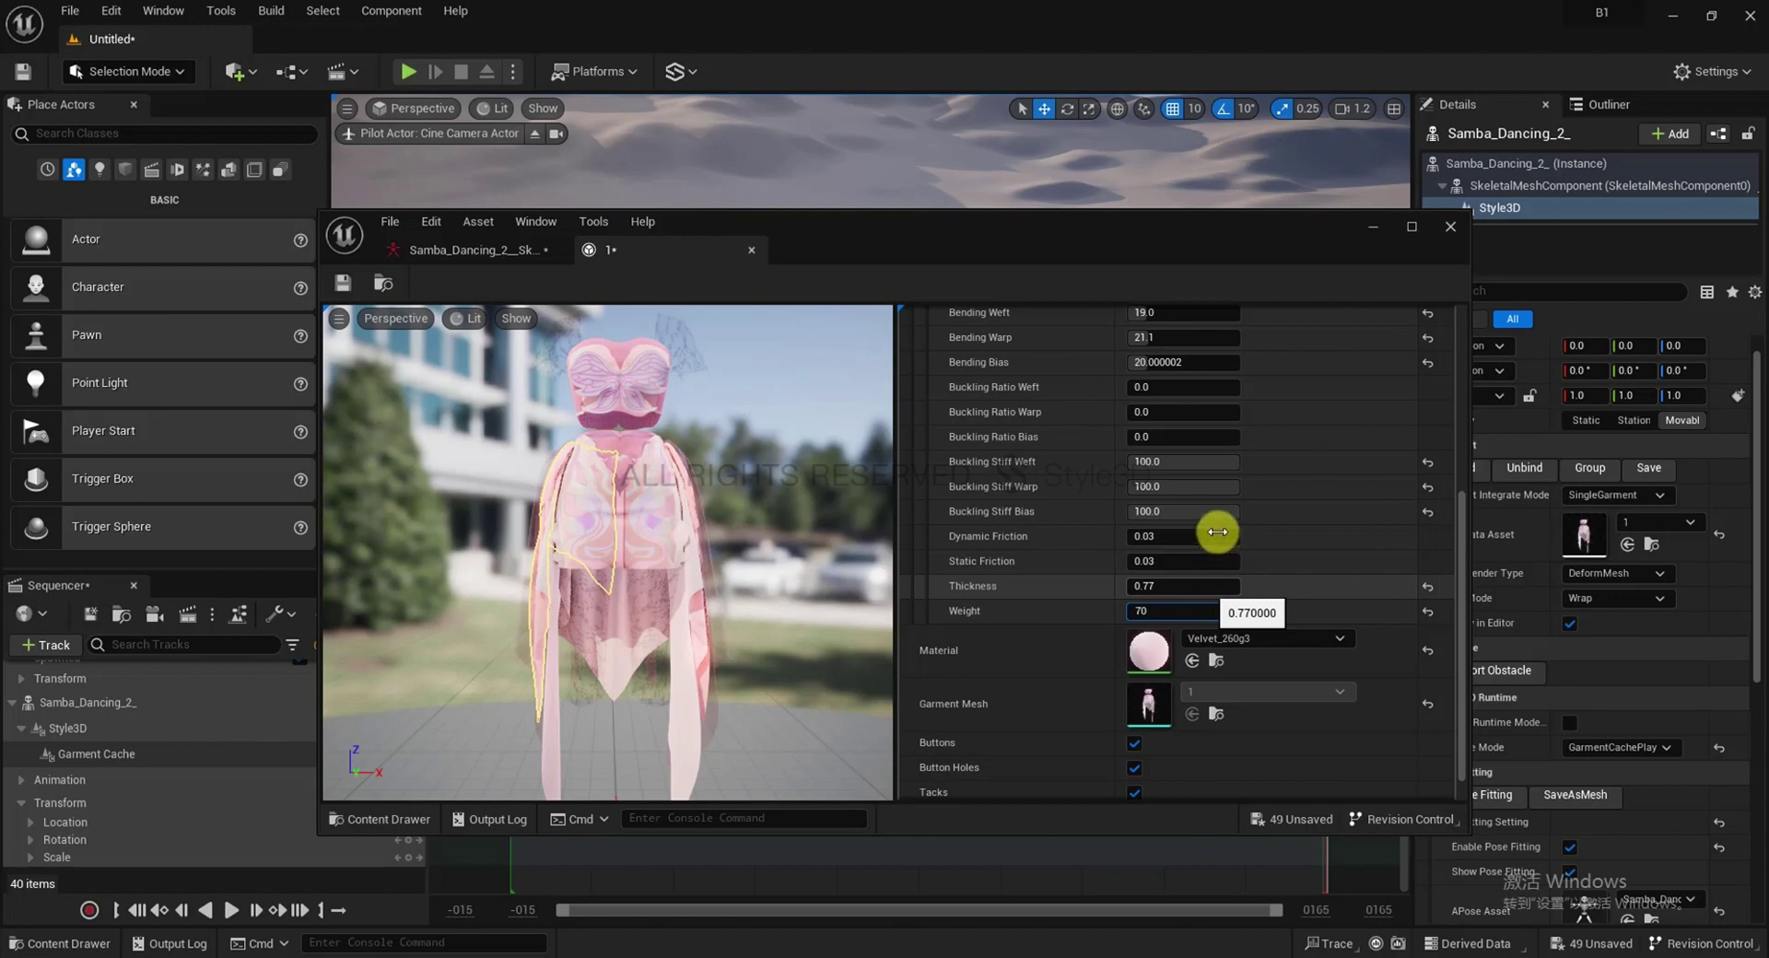
key("Return")
scroll(1141, 482, "up", 5)
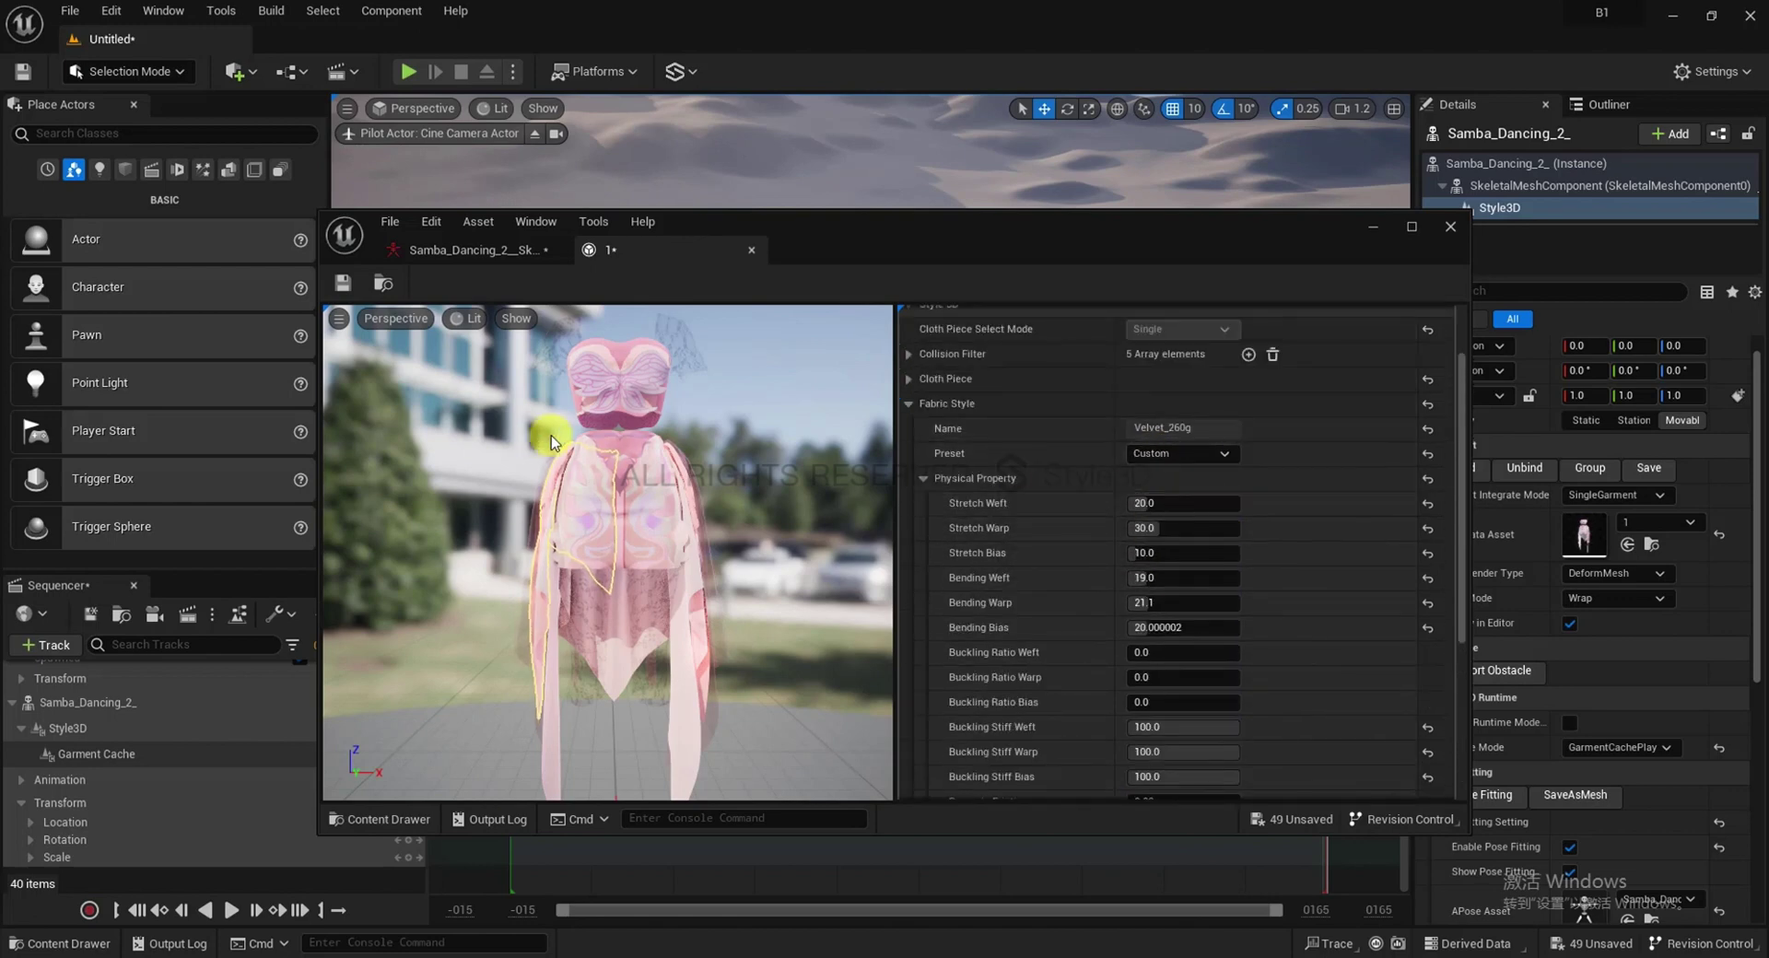
Select the front skirt panel with the 镭射 fabric and enable Is Frozen in its Sim Property
left_click(644, 525)
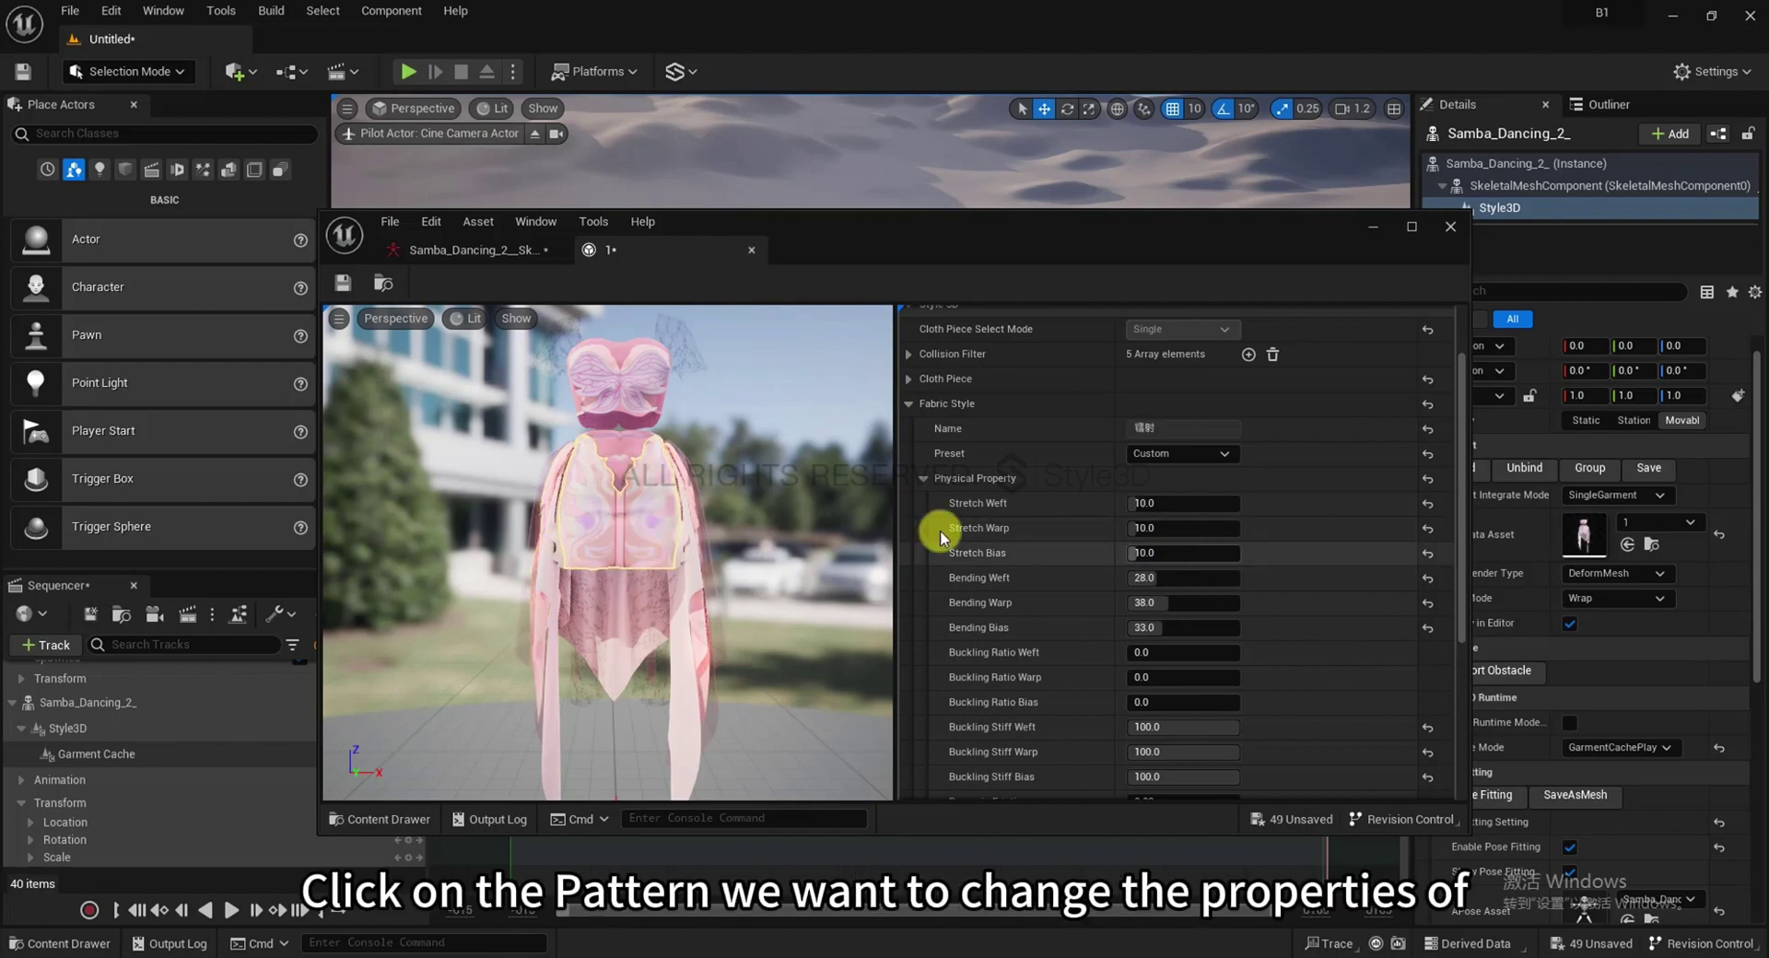
scroll(1177, 544, "down", 6)
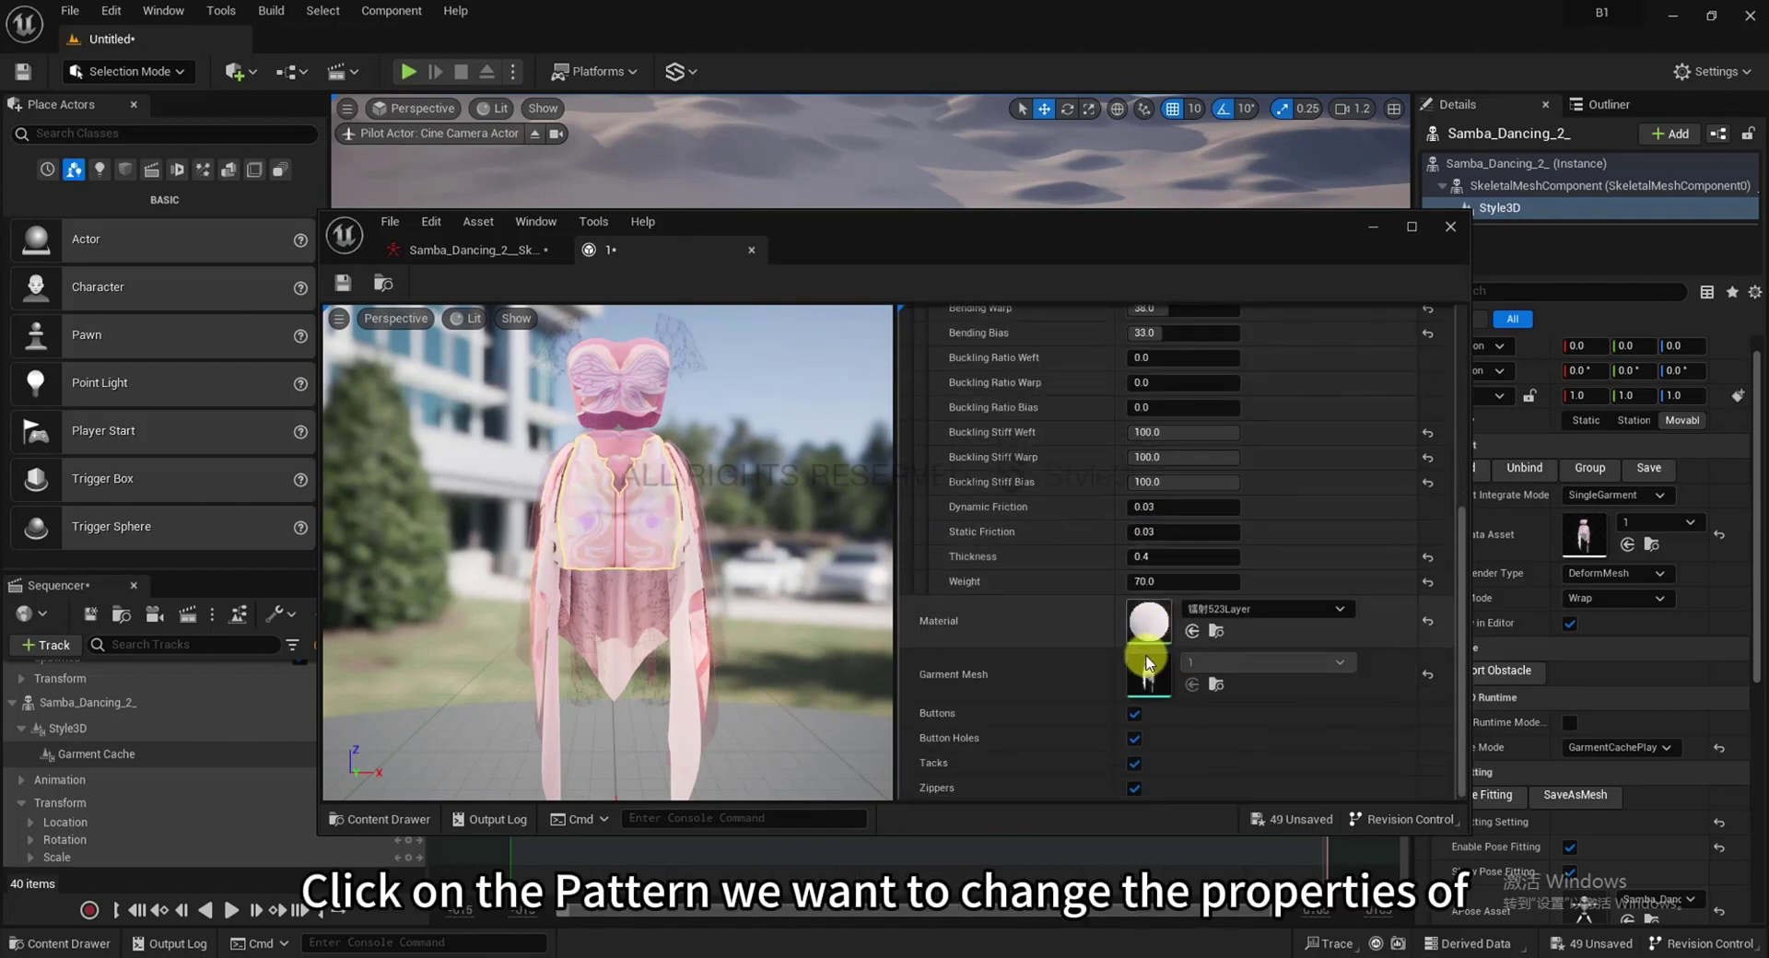
scroll(1105, 599, "up", 3)
scroll(1078, 562, "up", 5)
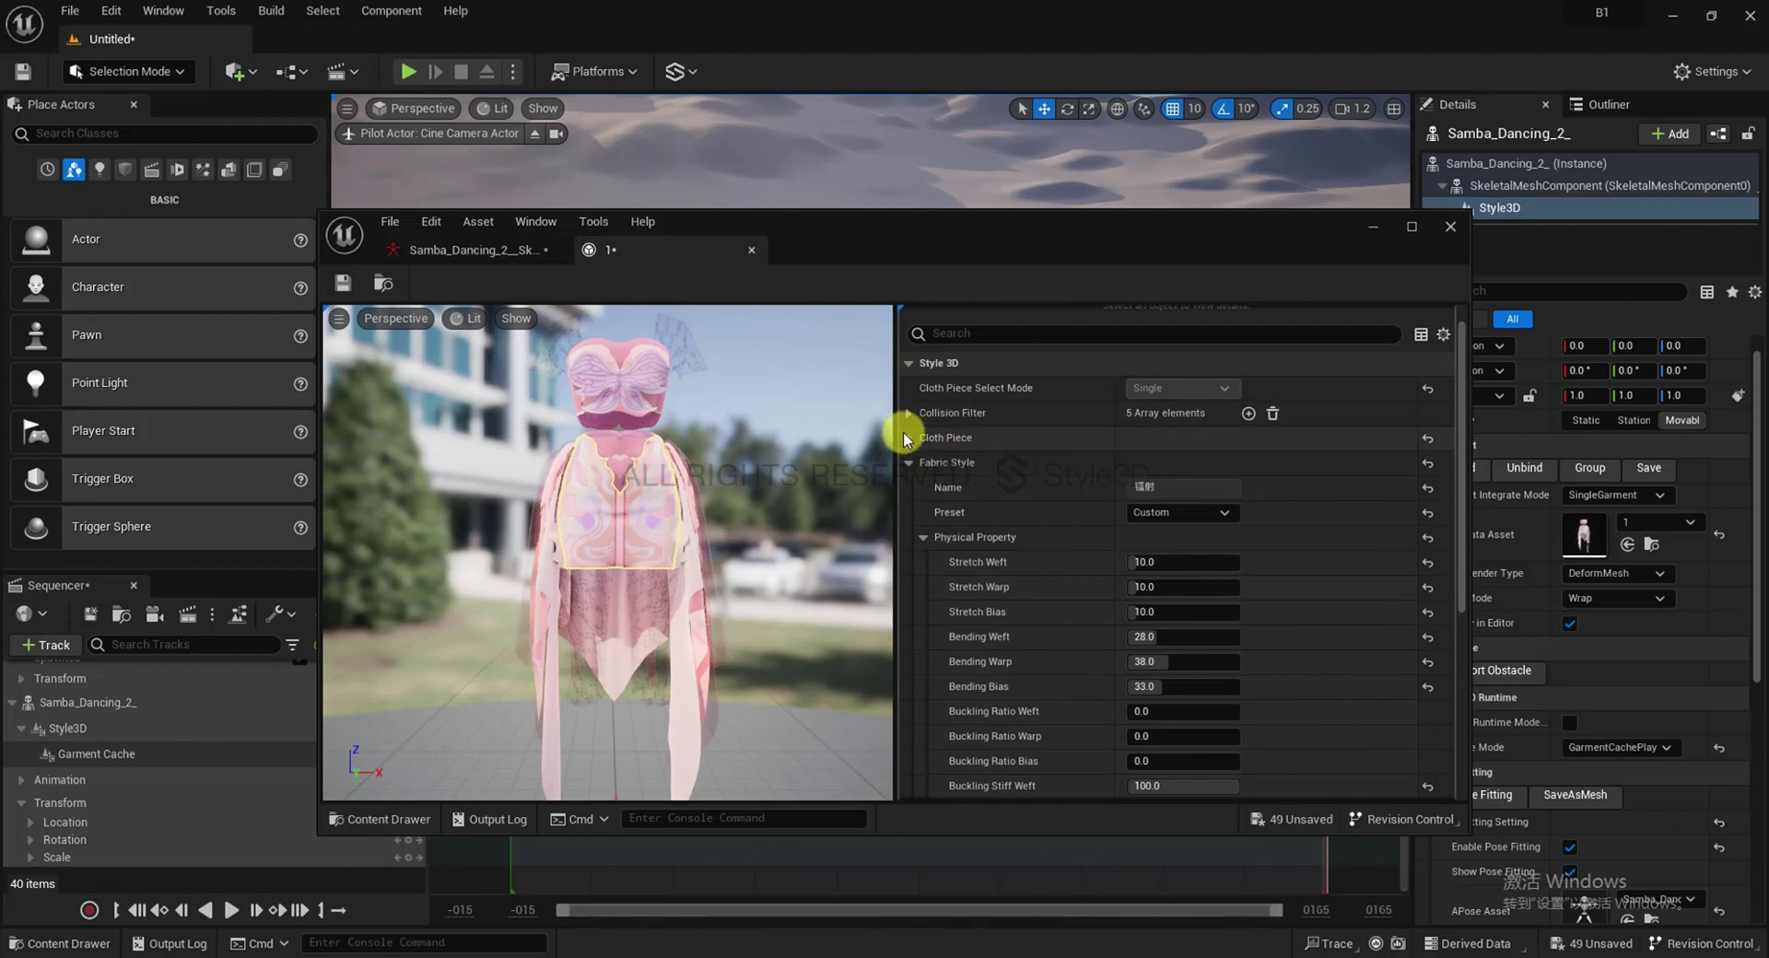
left_click(922, 564)
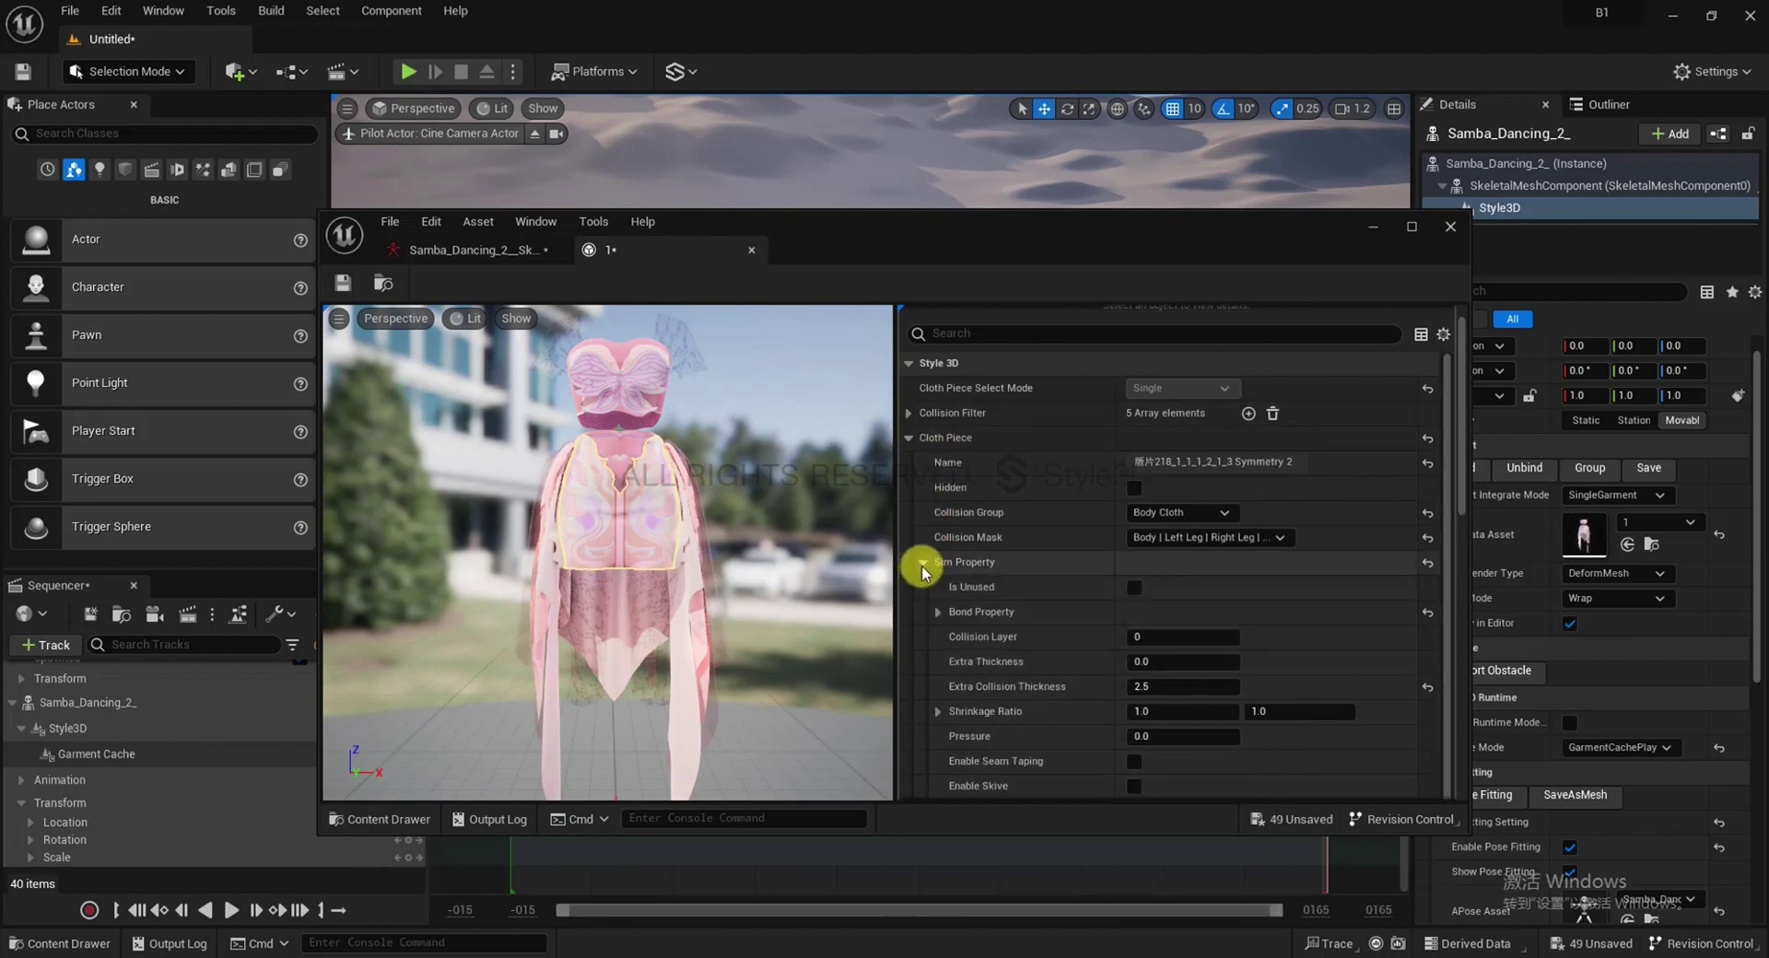
scroll(1114, 643, "down", 4)
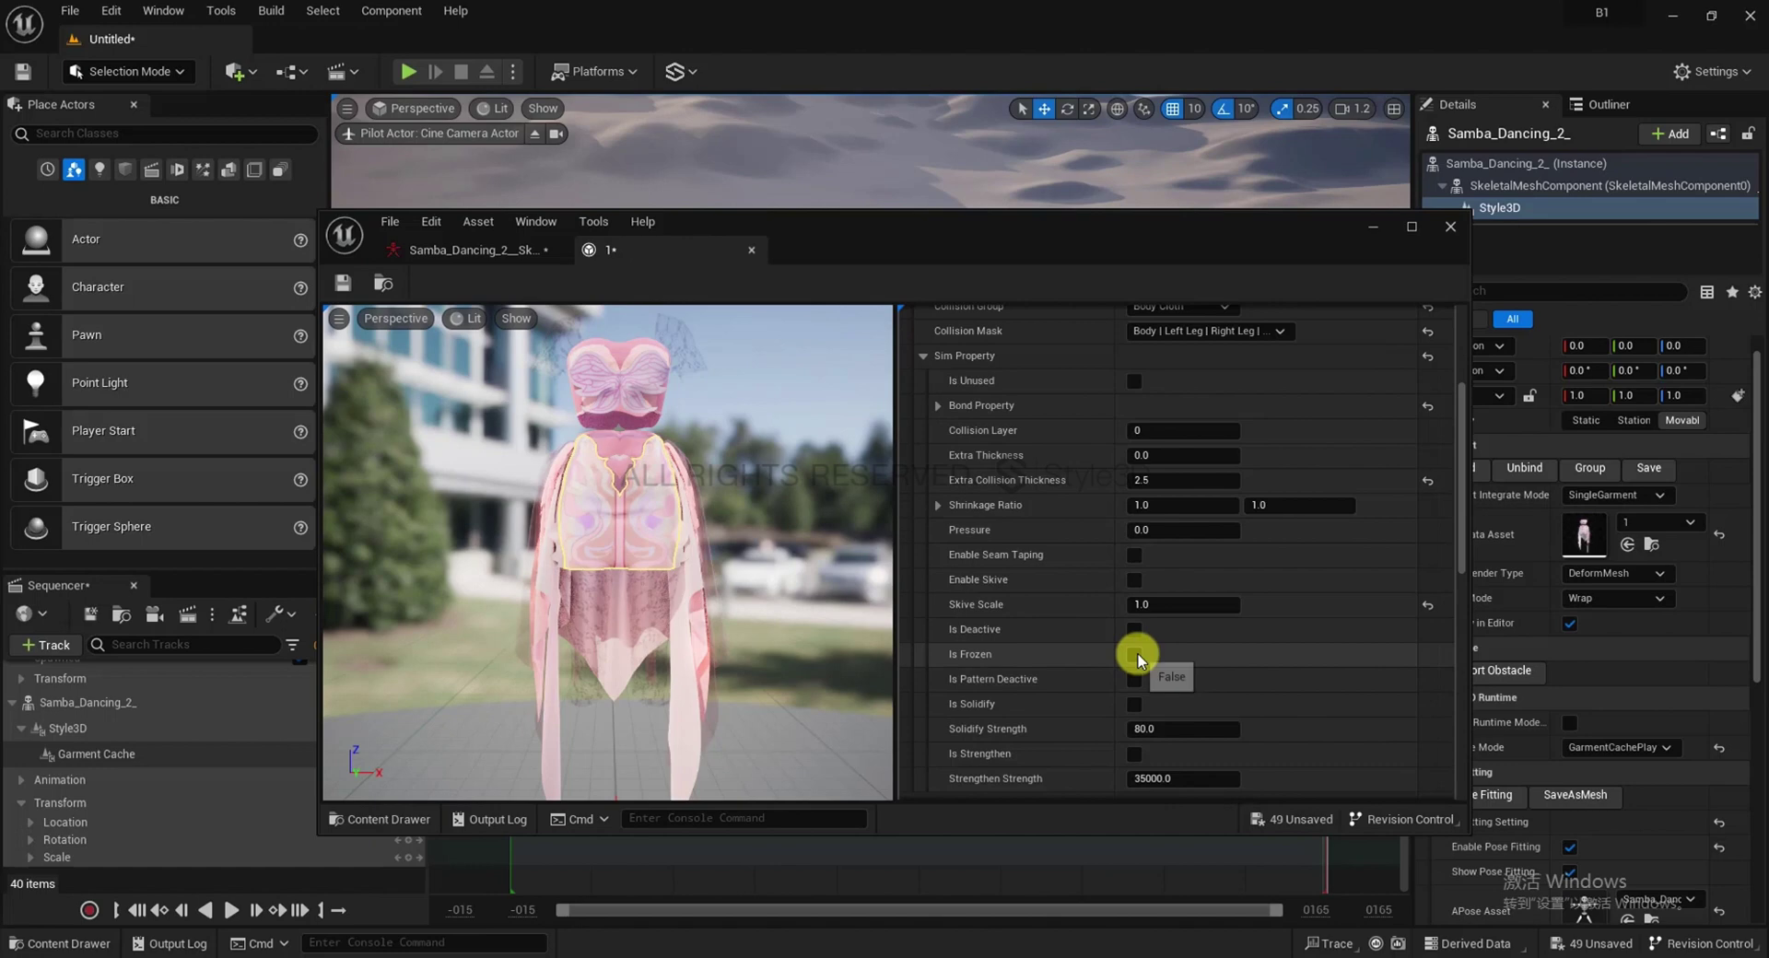
left_click(1134, 654)
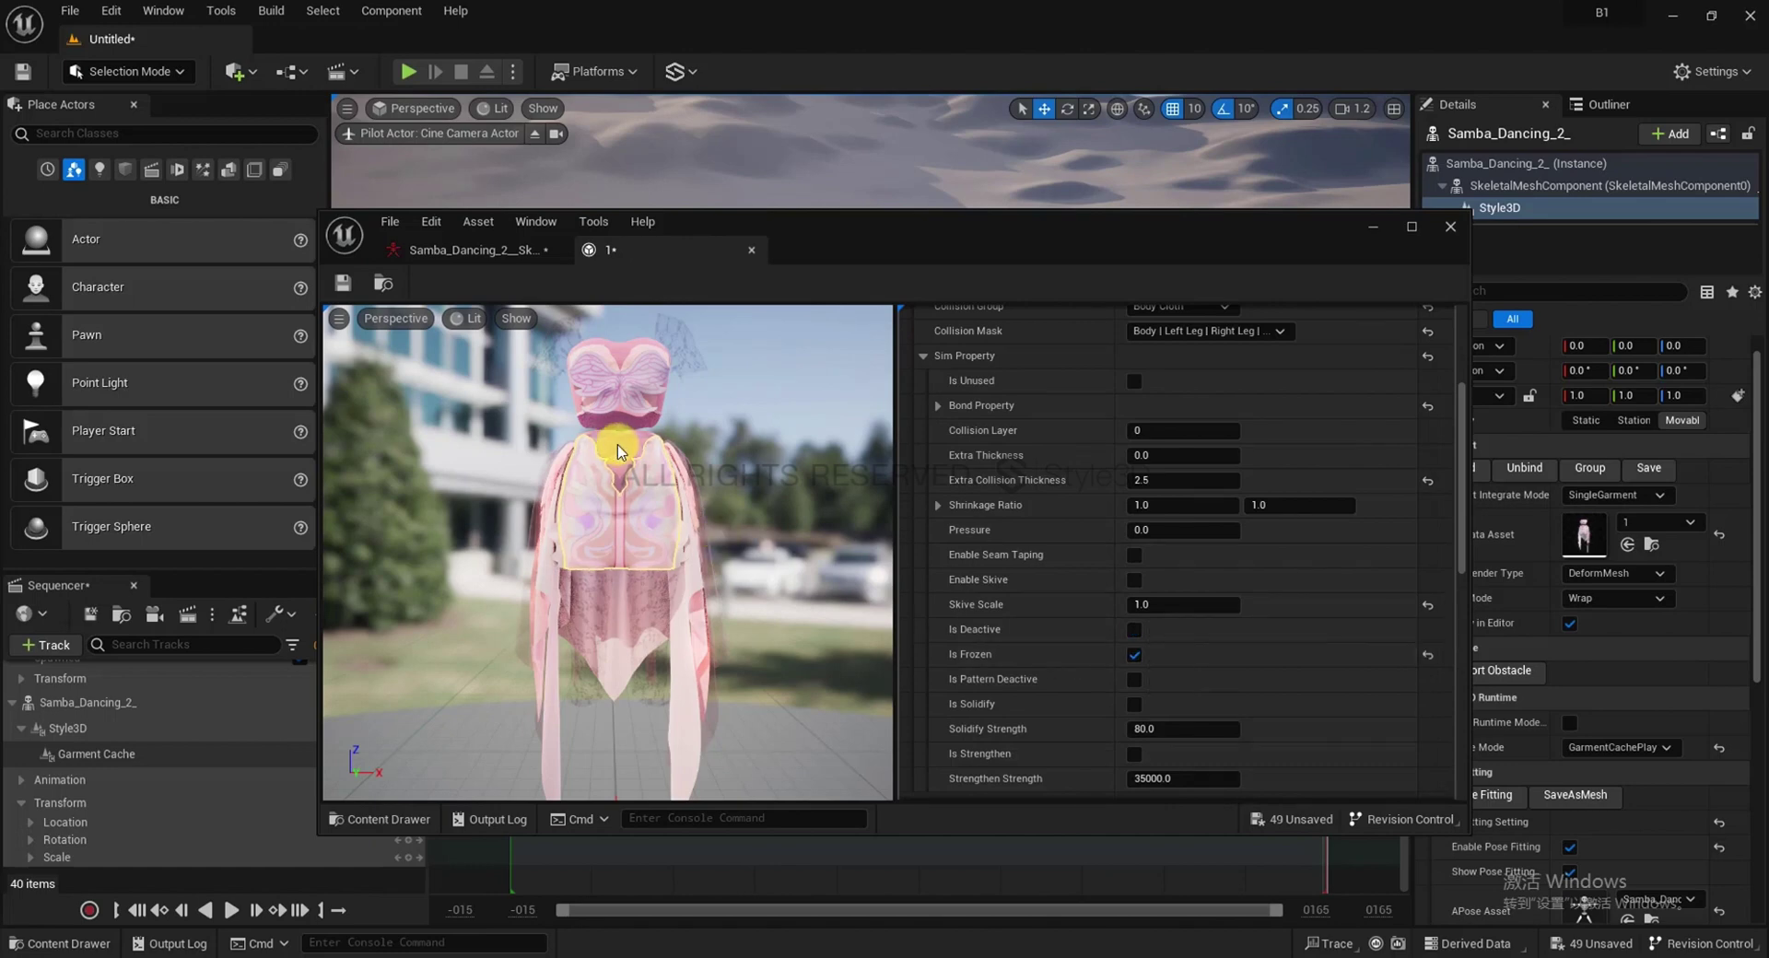
Enable Is Frozen on the waistline piece and the small heart-shaped piece below it
left_click(1135, 656)
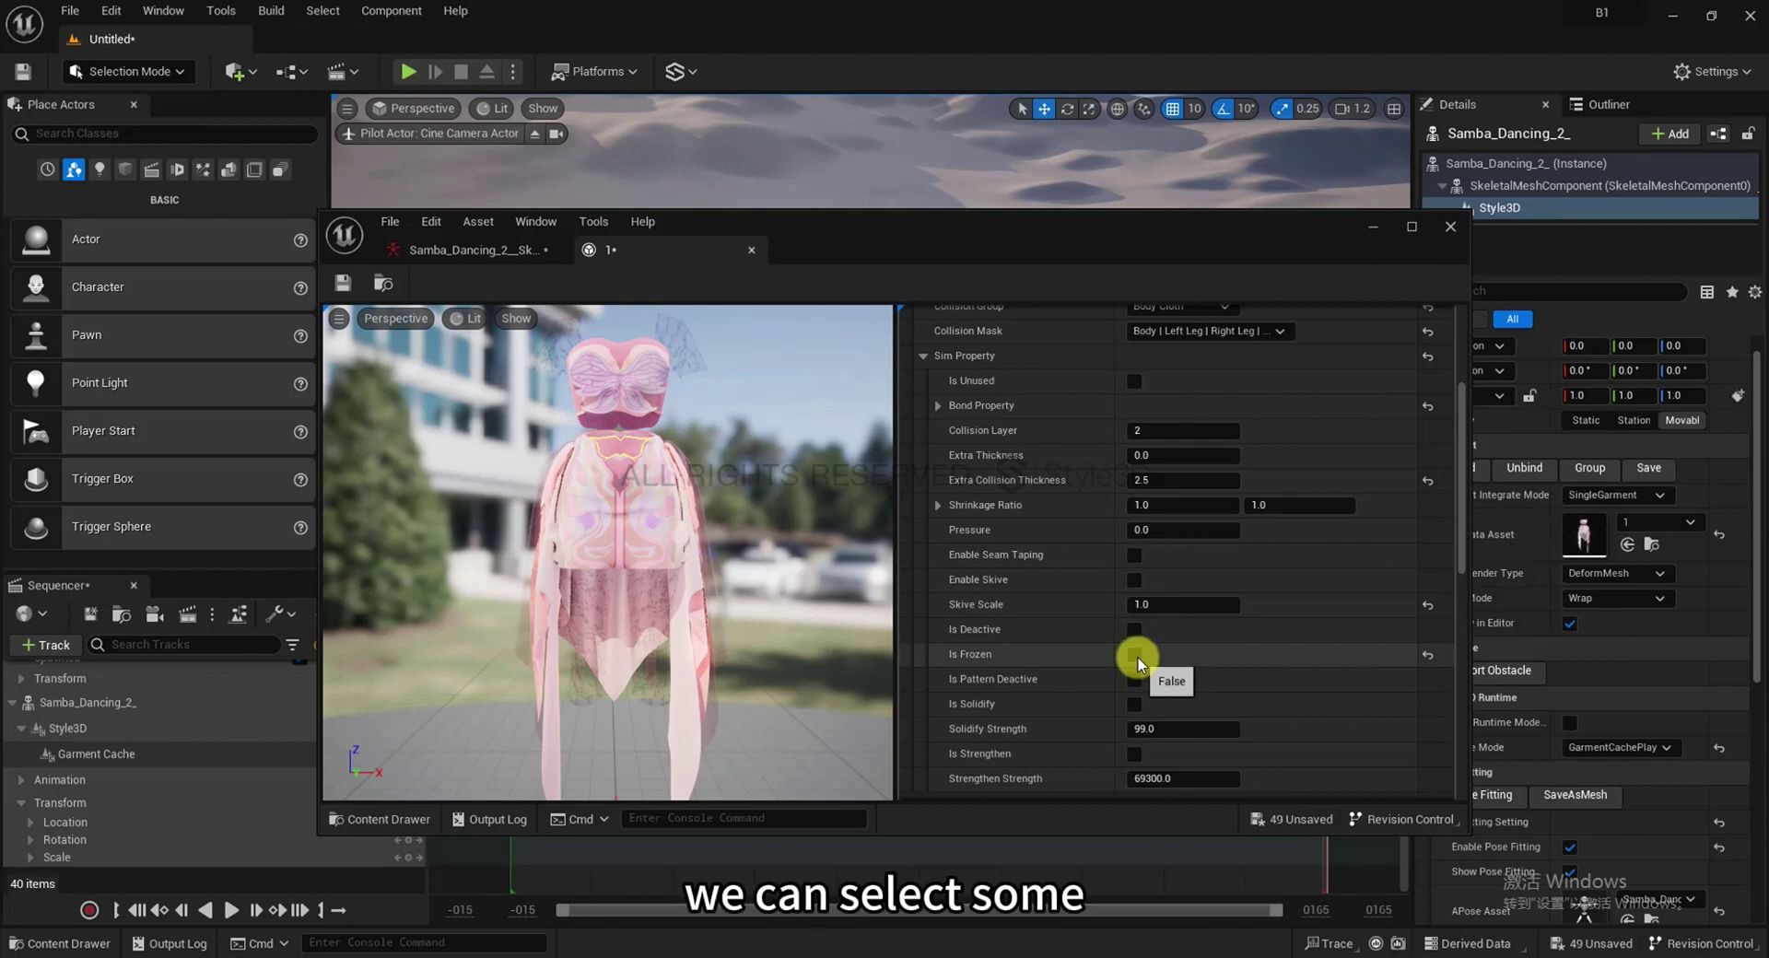
left_click(1140, 658)
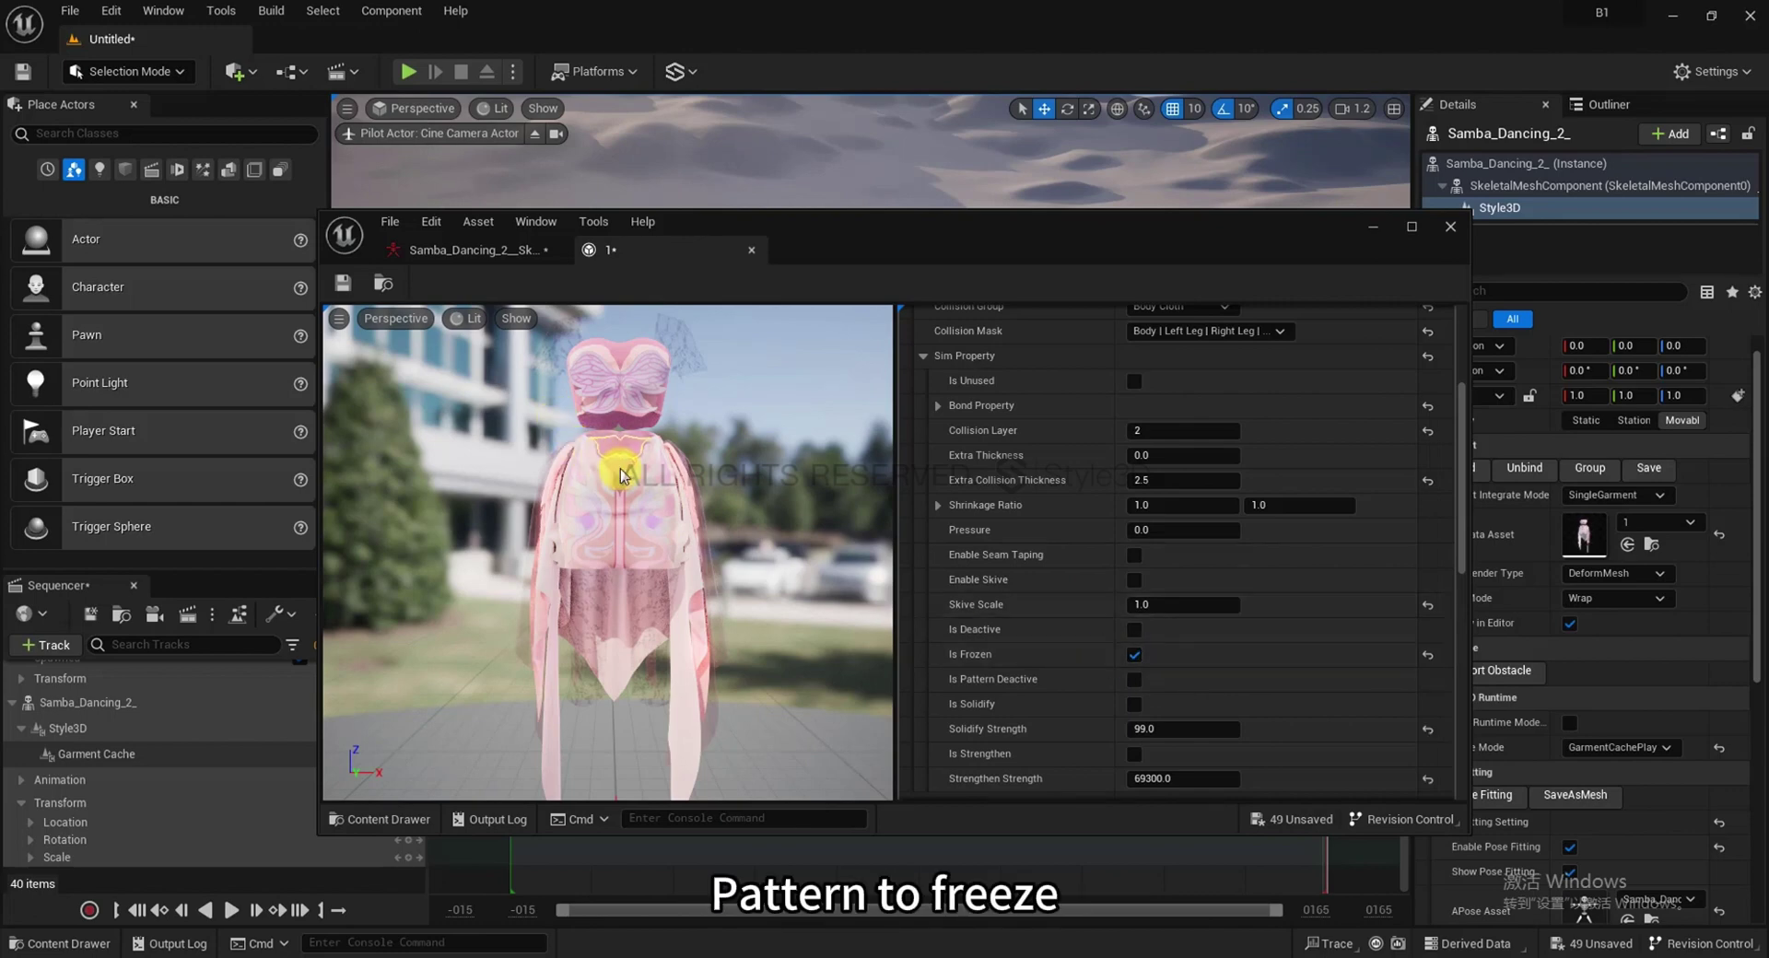
left_click(1134, 655)
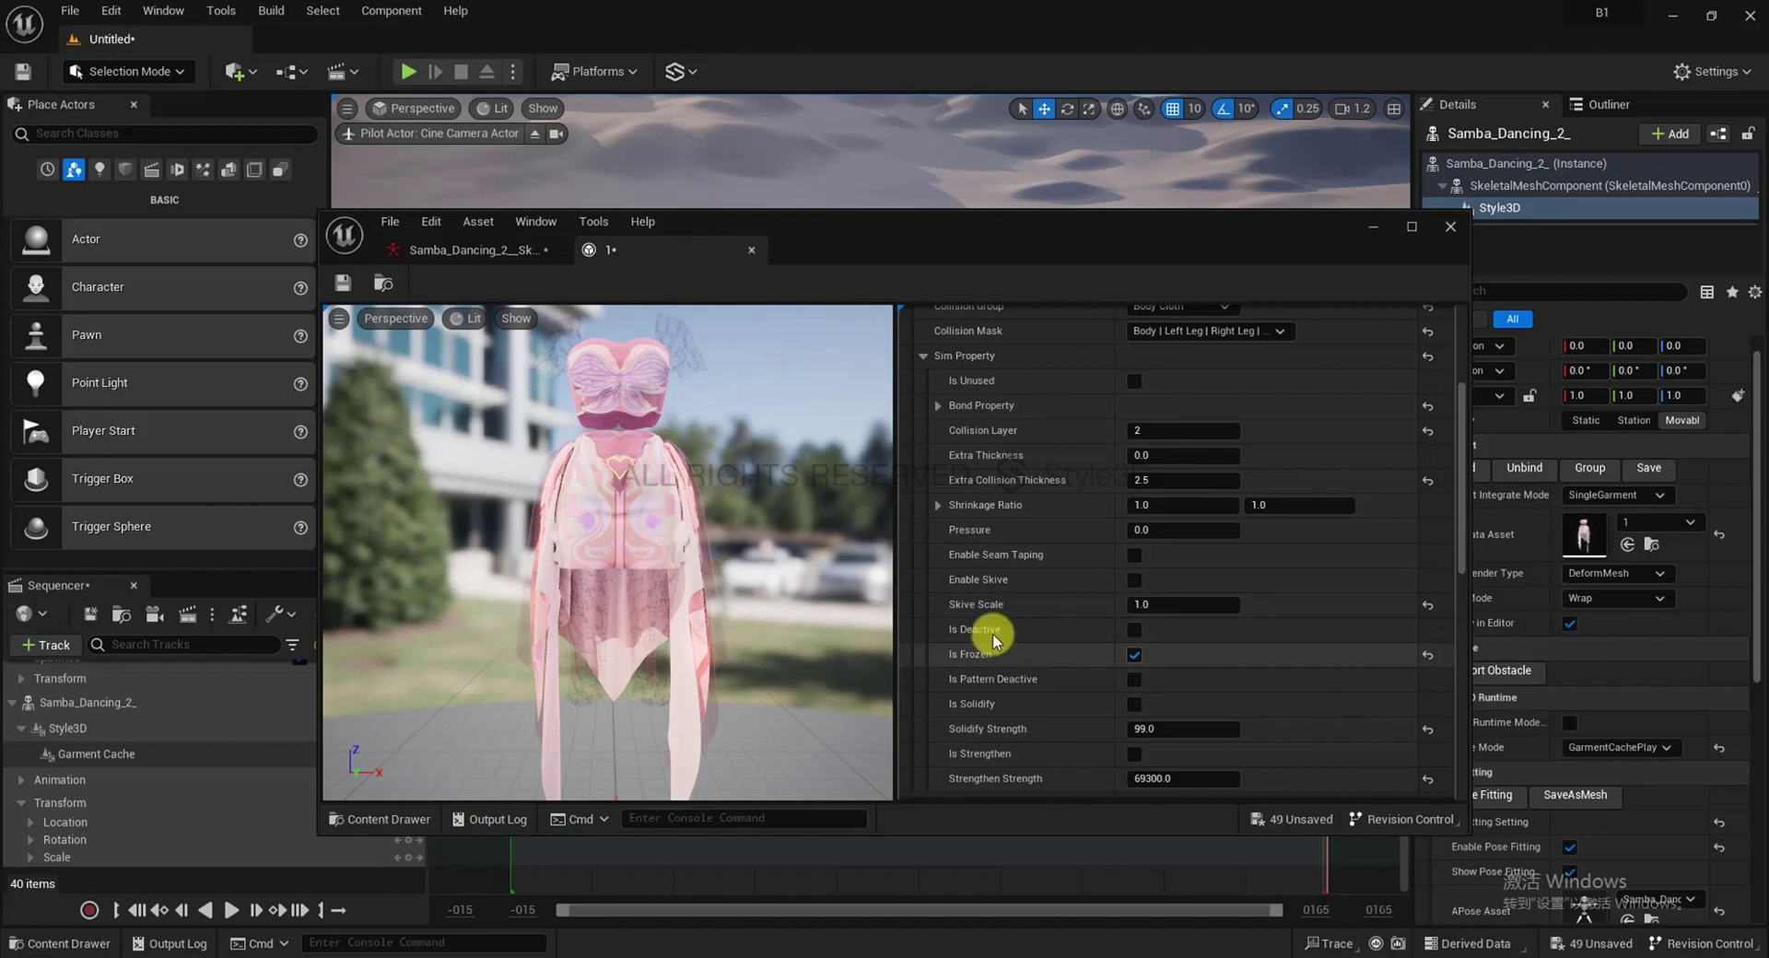
Save the edited garment asset and minimize its editor window
left_click_drag(811, 589, 828, 559)
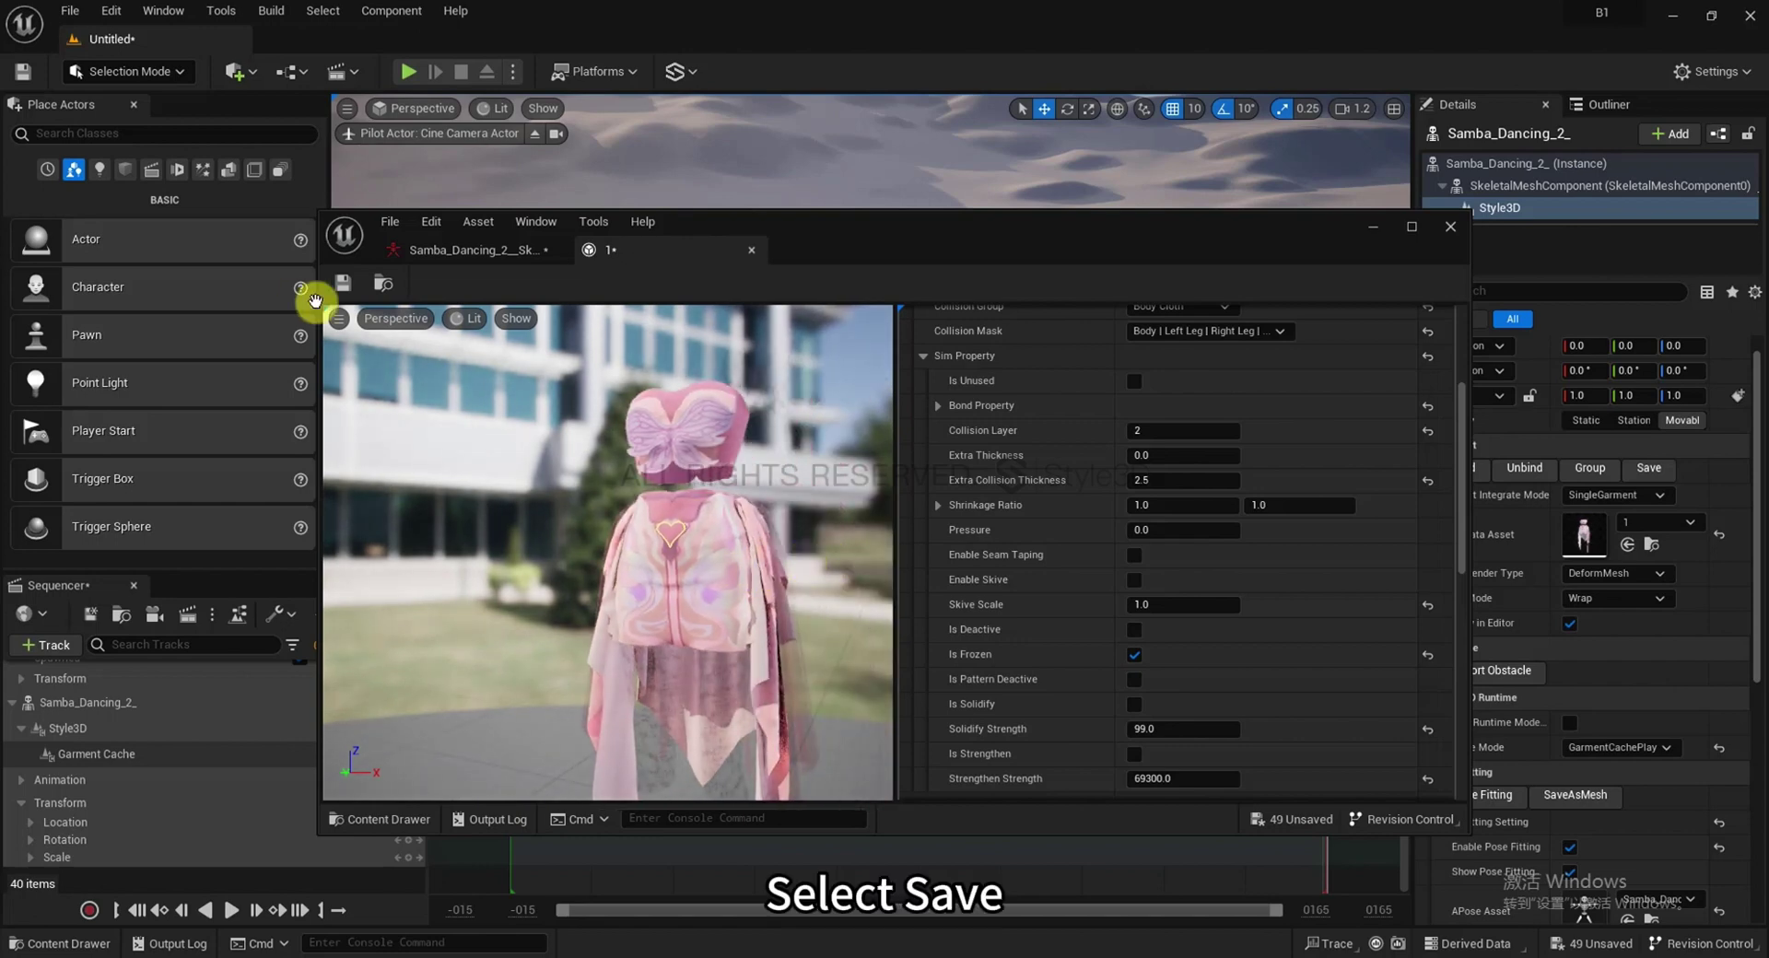
left_click(346, 295)
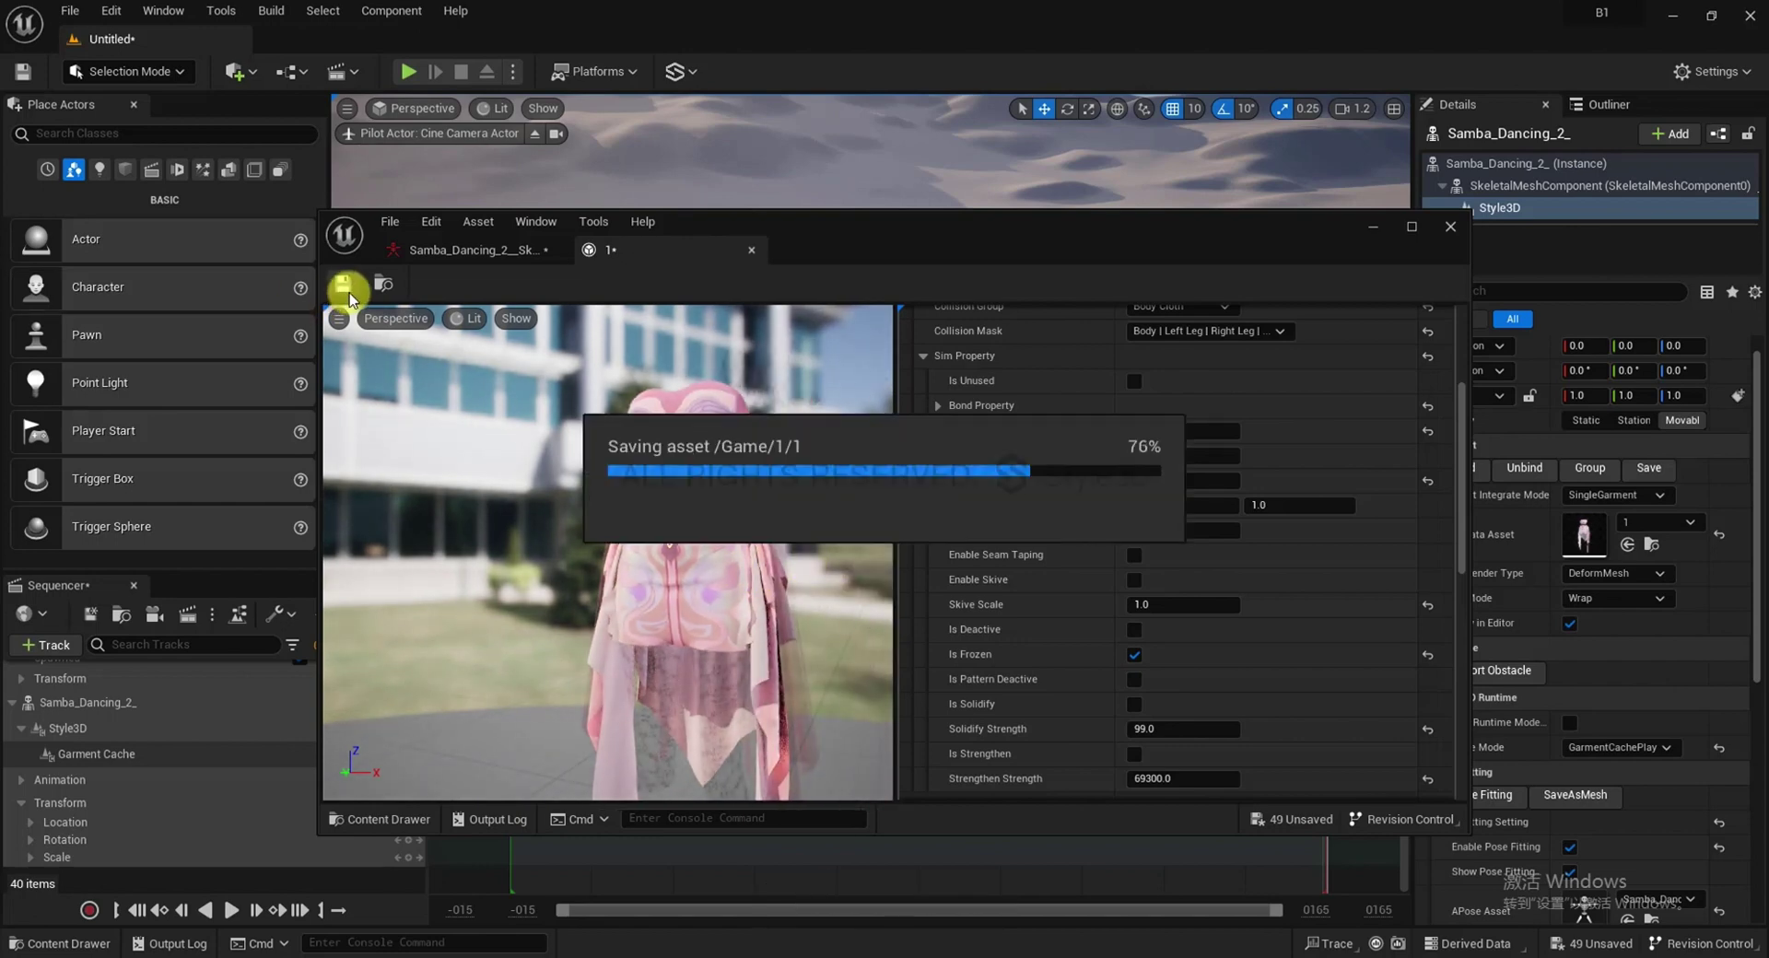
left_click(1362, 229)
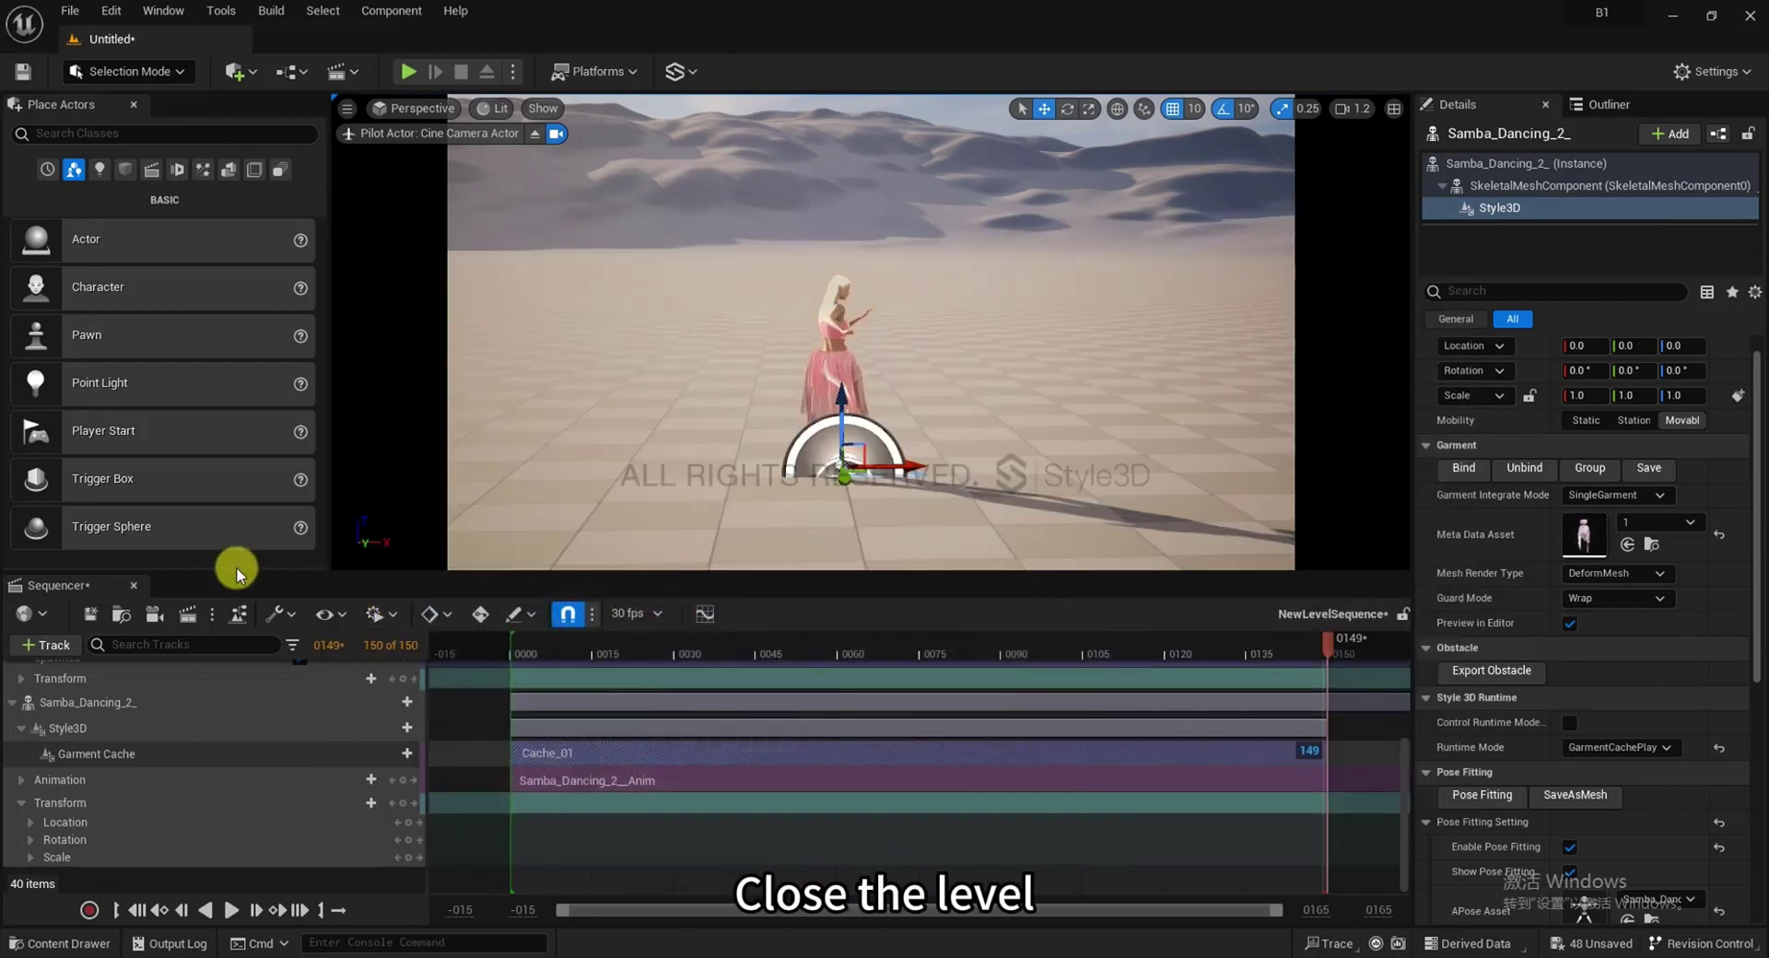
Close the Sequencer and put the garment back on the avatar through its Style3D component
left_click(133, 585)
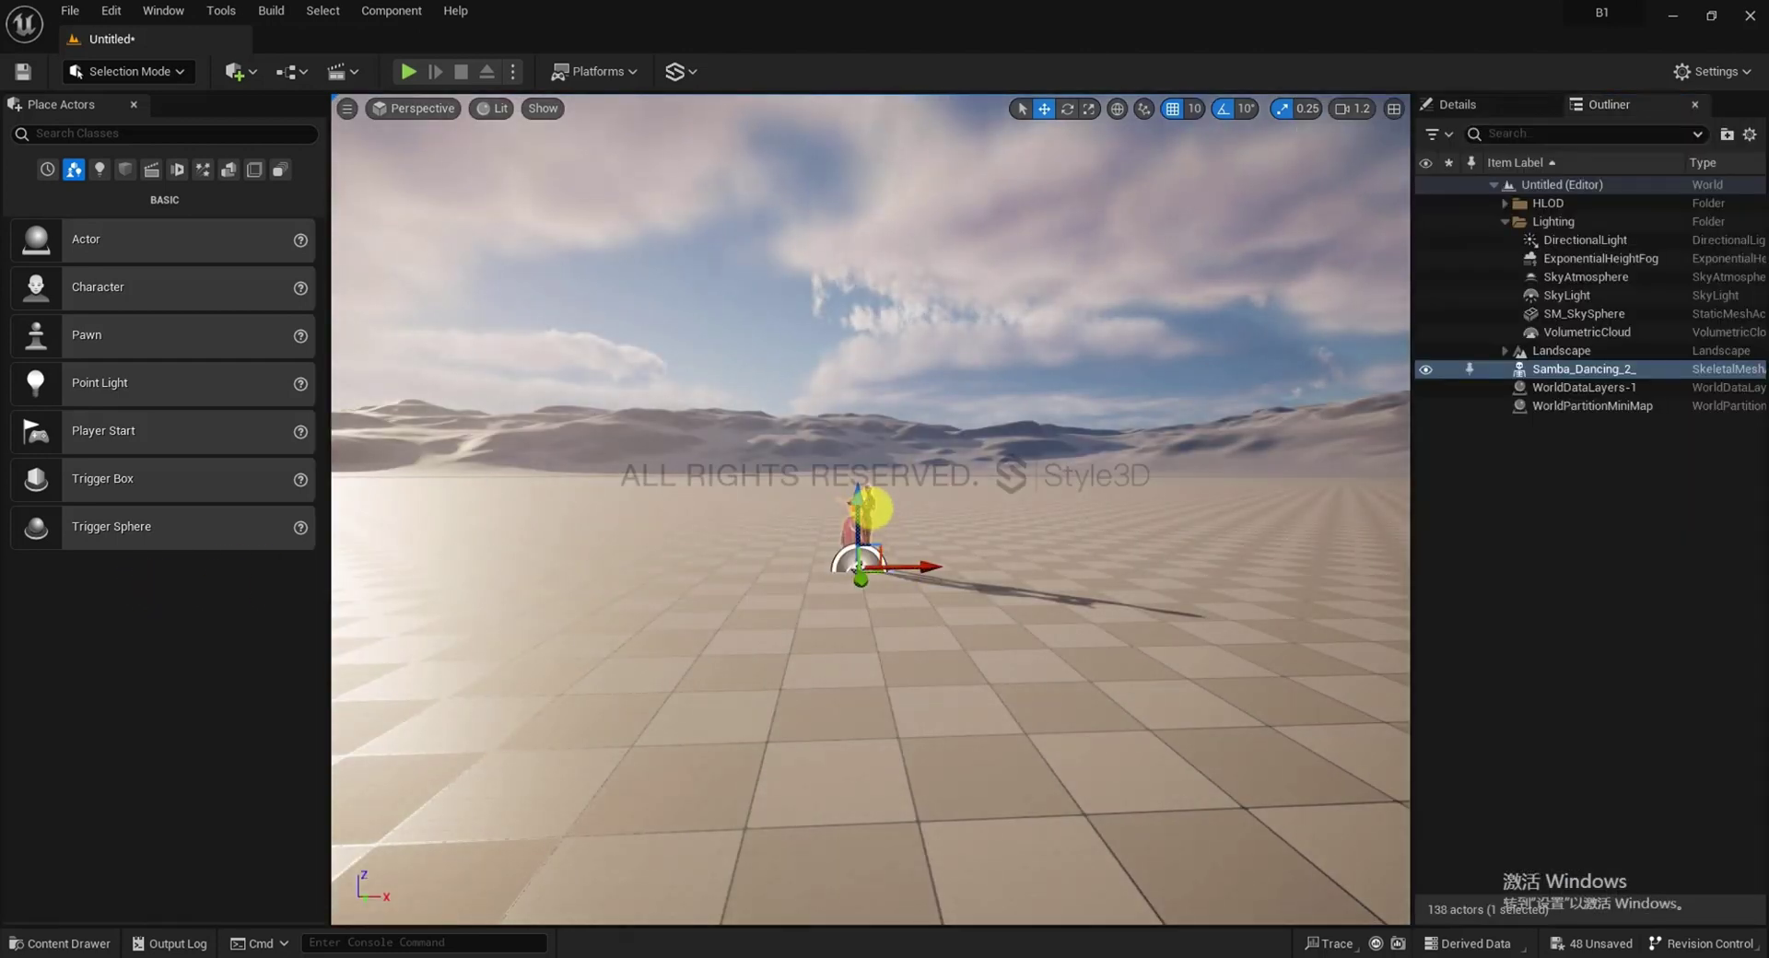
scroll(884, 516, "up", 8)
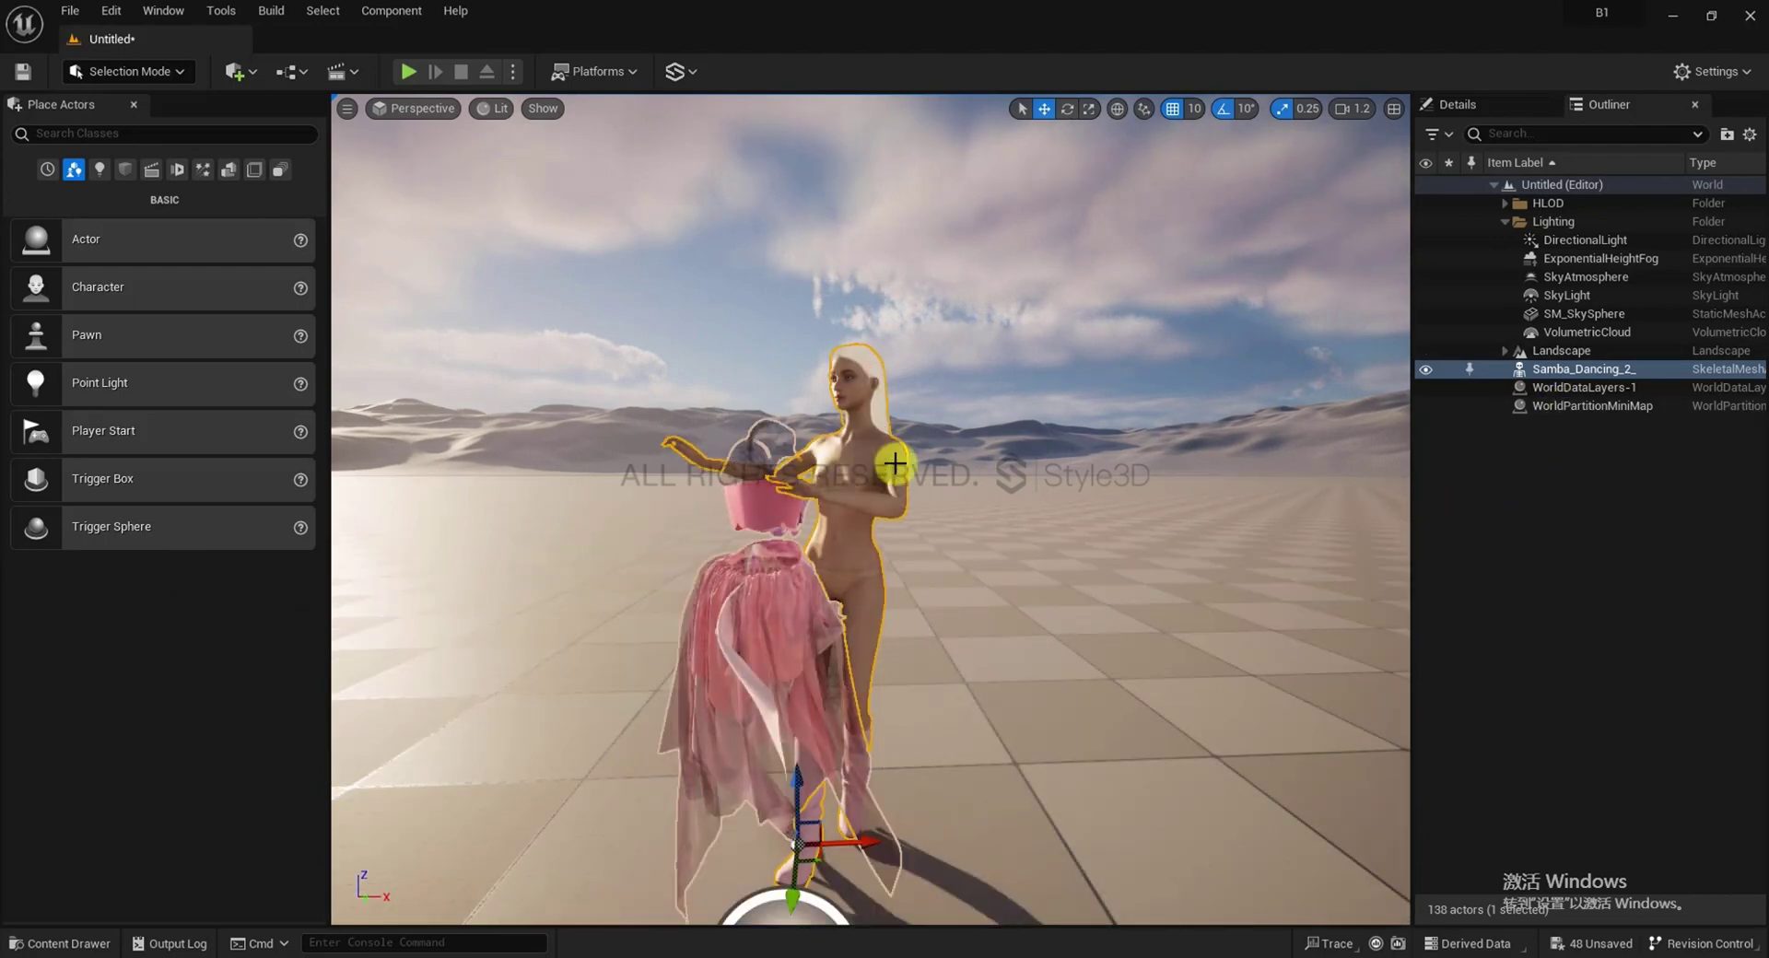
left_click(1465, 108)
left_click(1498, 208)
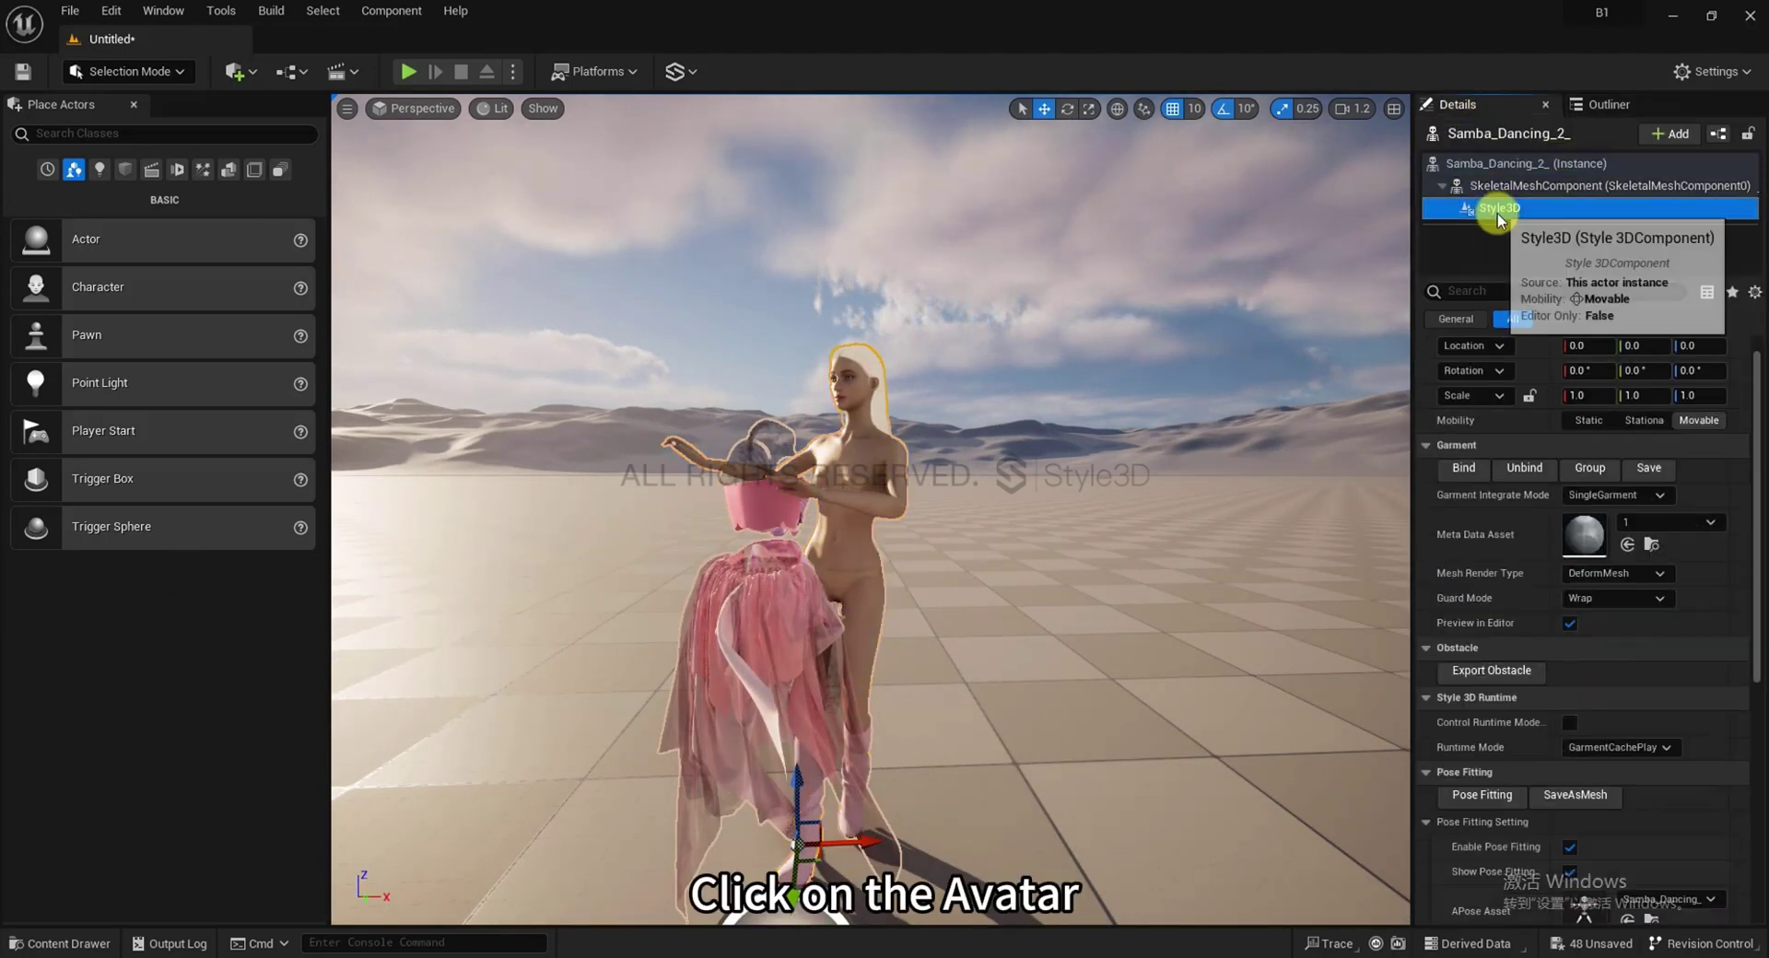
scroll(937, 572, "down", 5)
left_click(1571, 623)
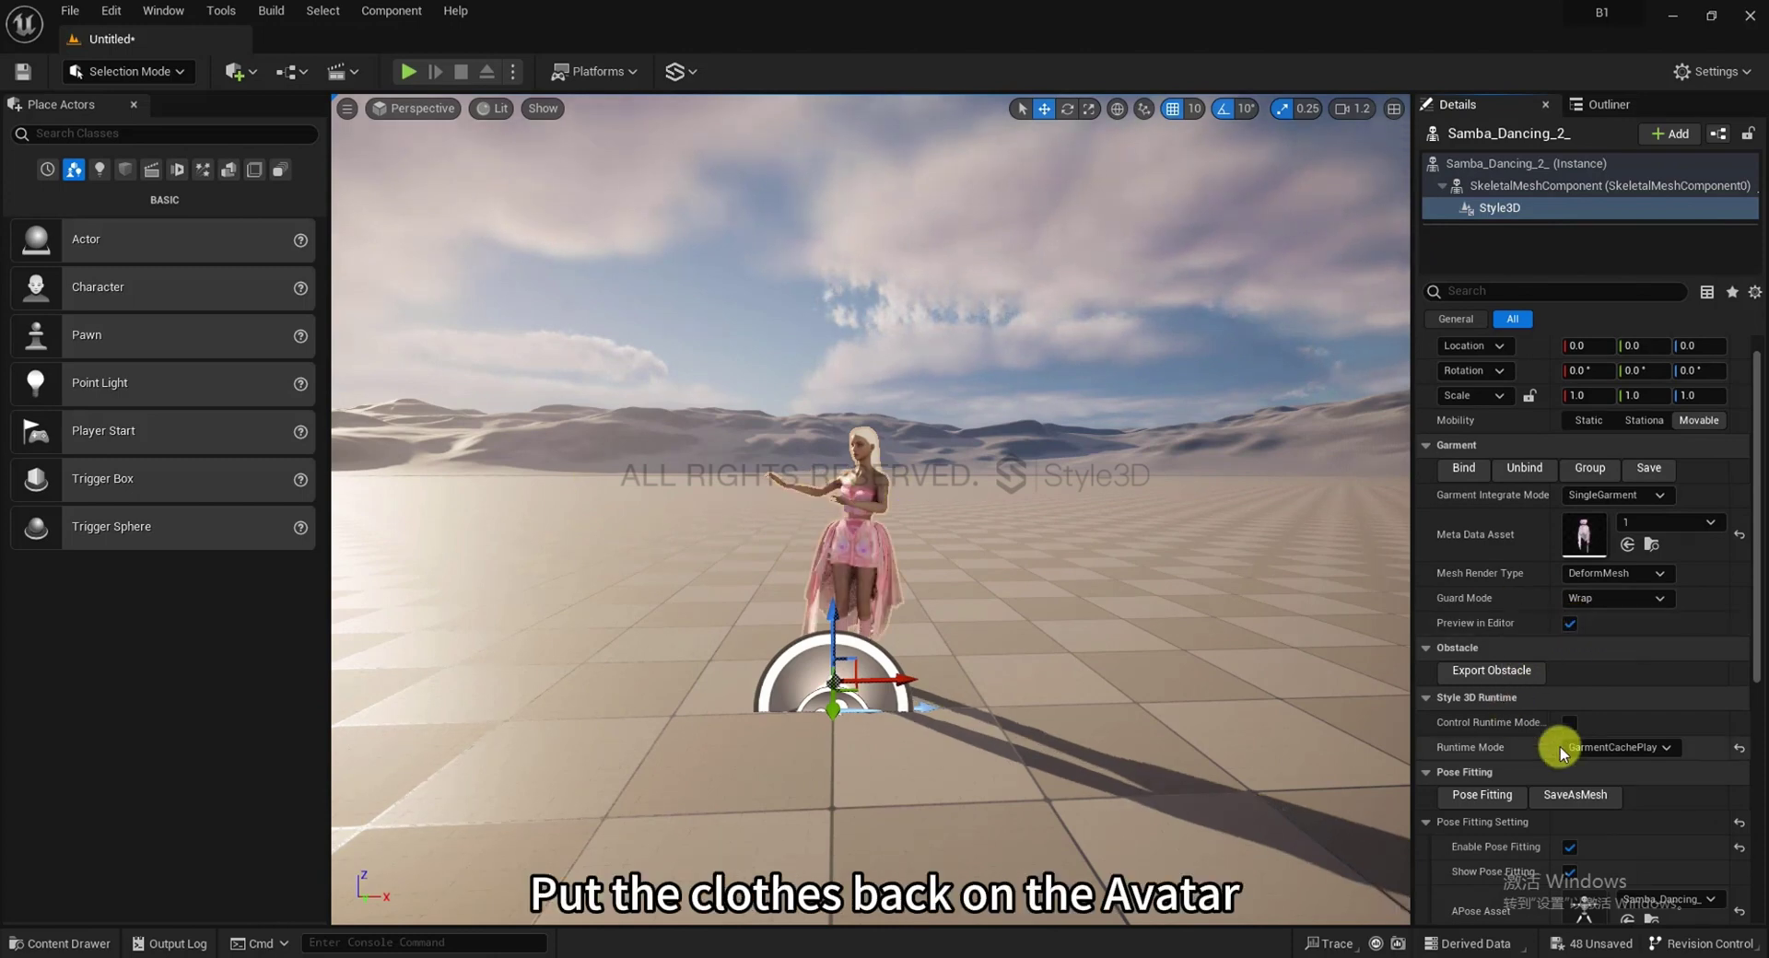
Set the Style3D component's Runtime Mode to GarmentCacheRecord and name the new cache Cache_02
scroll(1589, 700, "down", 4)
left_click(1649, 544)
left_click(1628, 577)
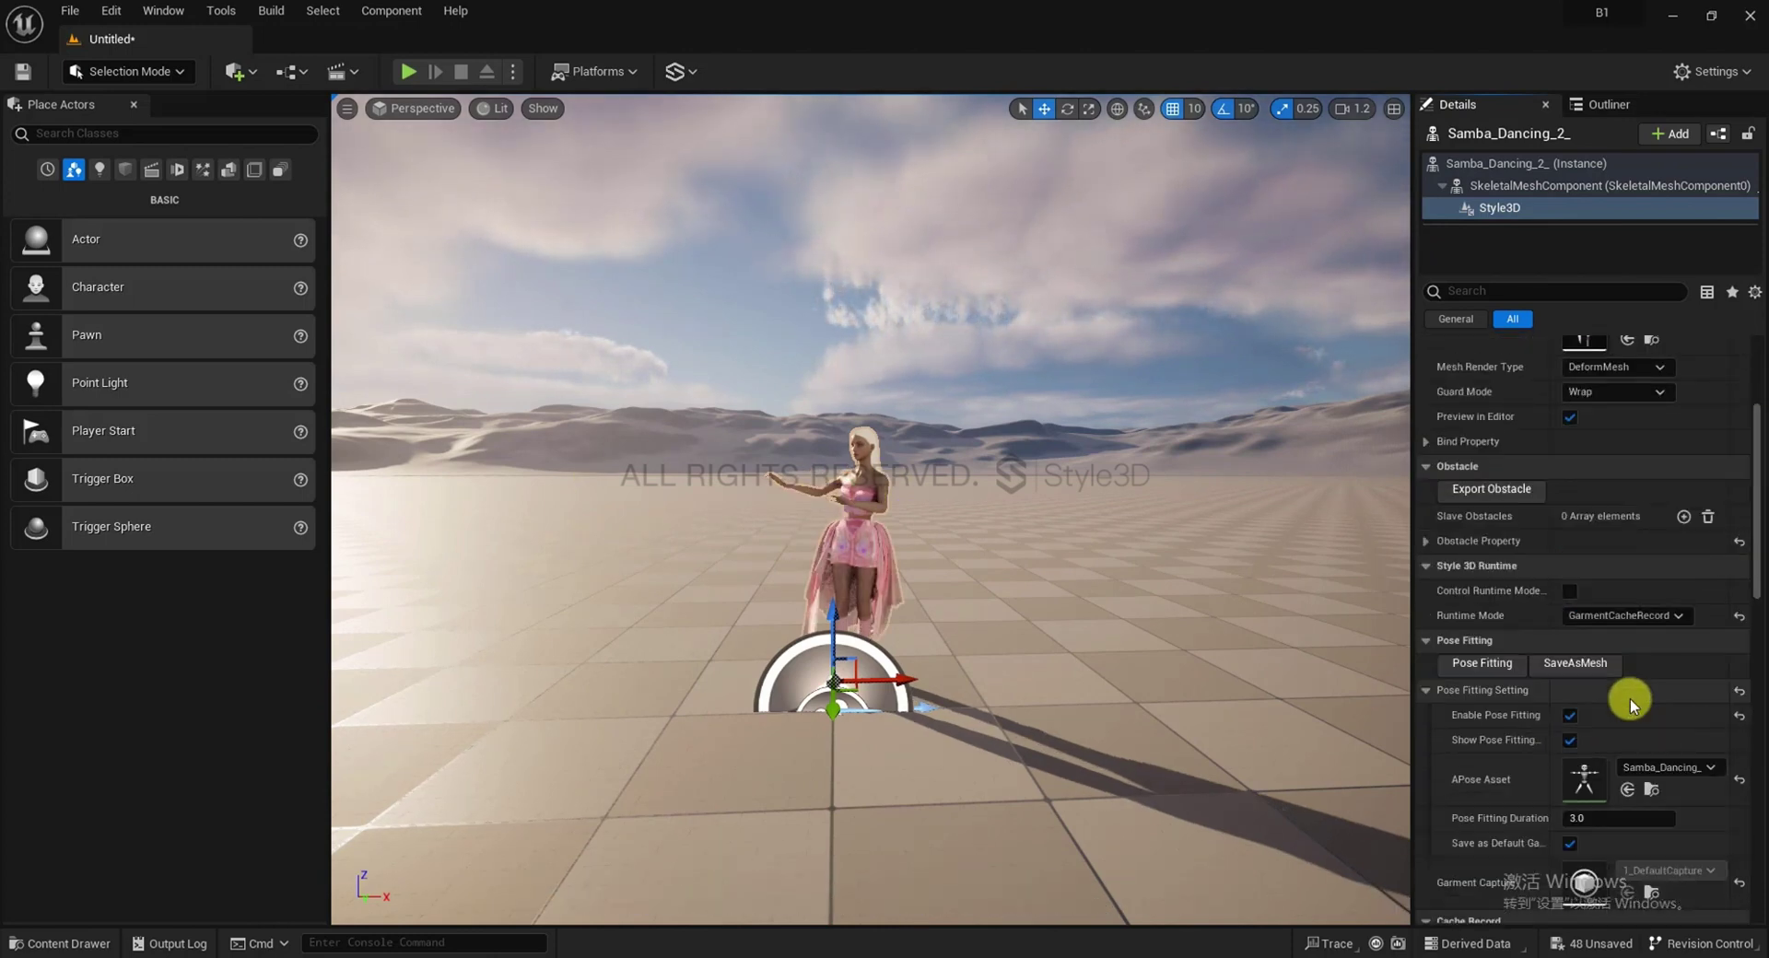
scroll(1628, 697, "down", 3)
left_click(1633, 739)
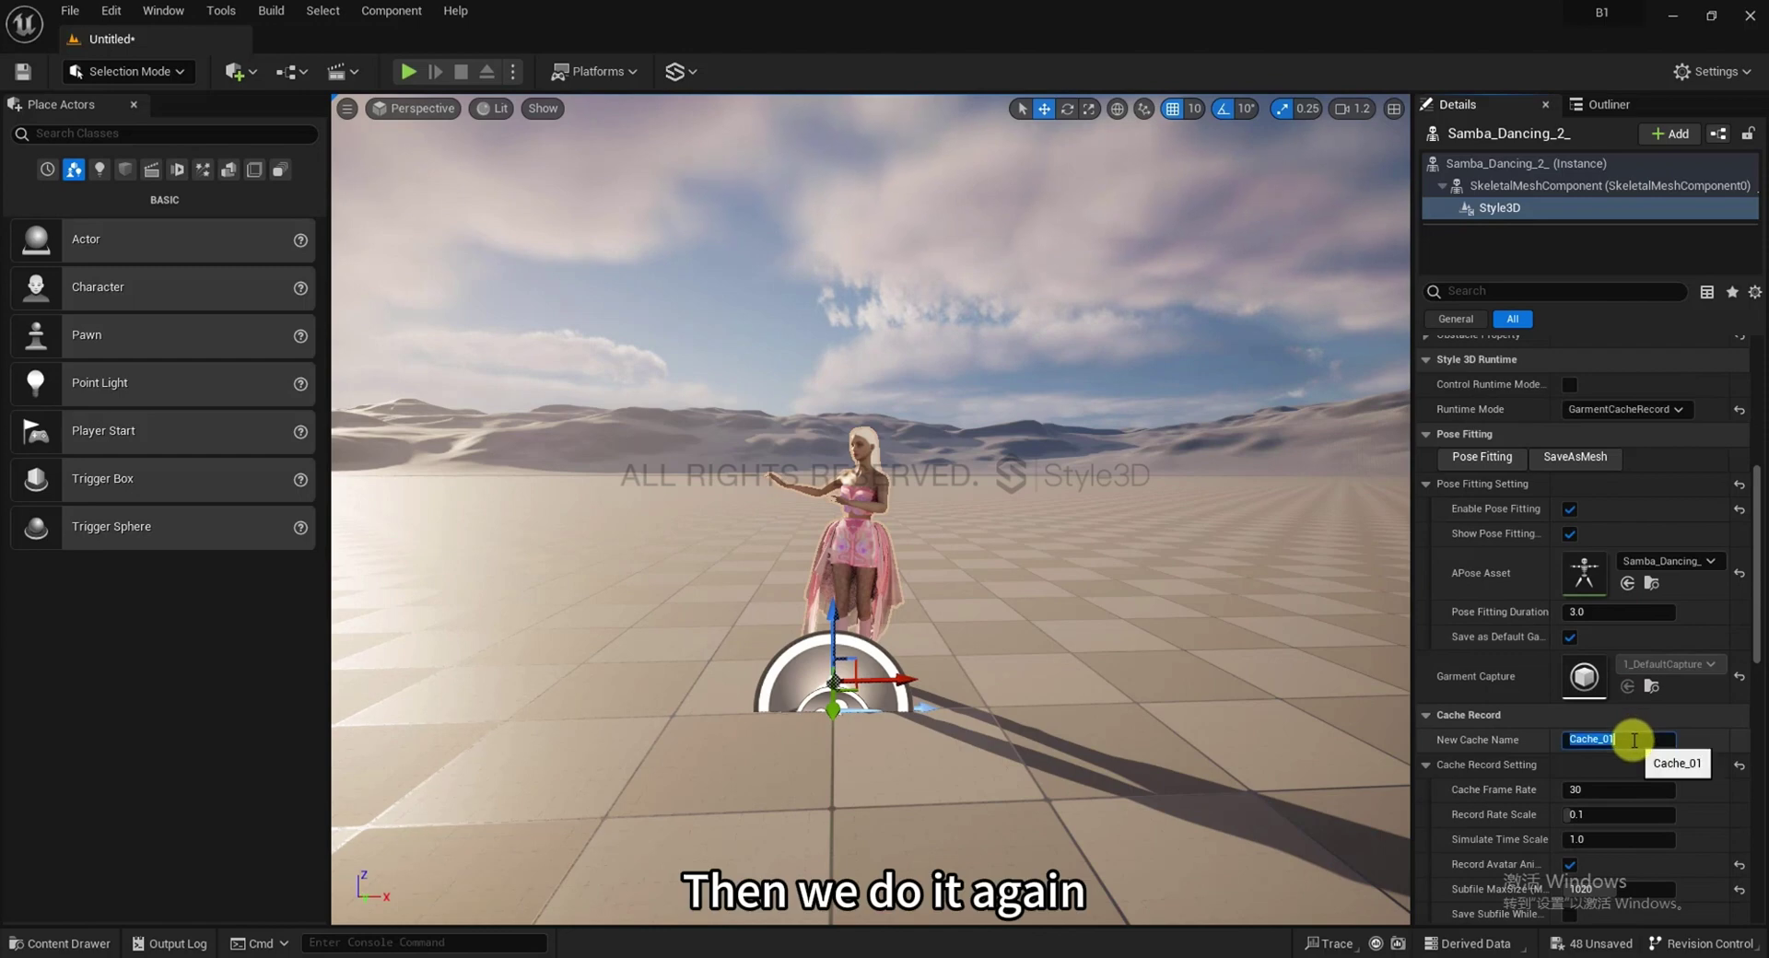
key("BackSpace")
type("2")
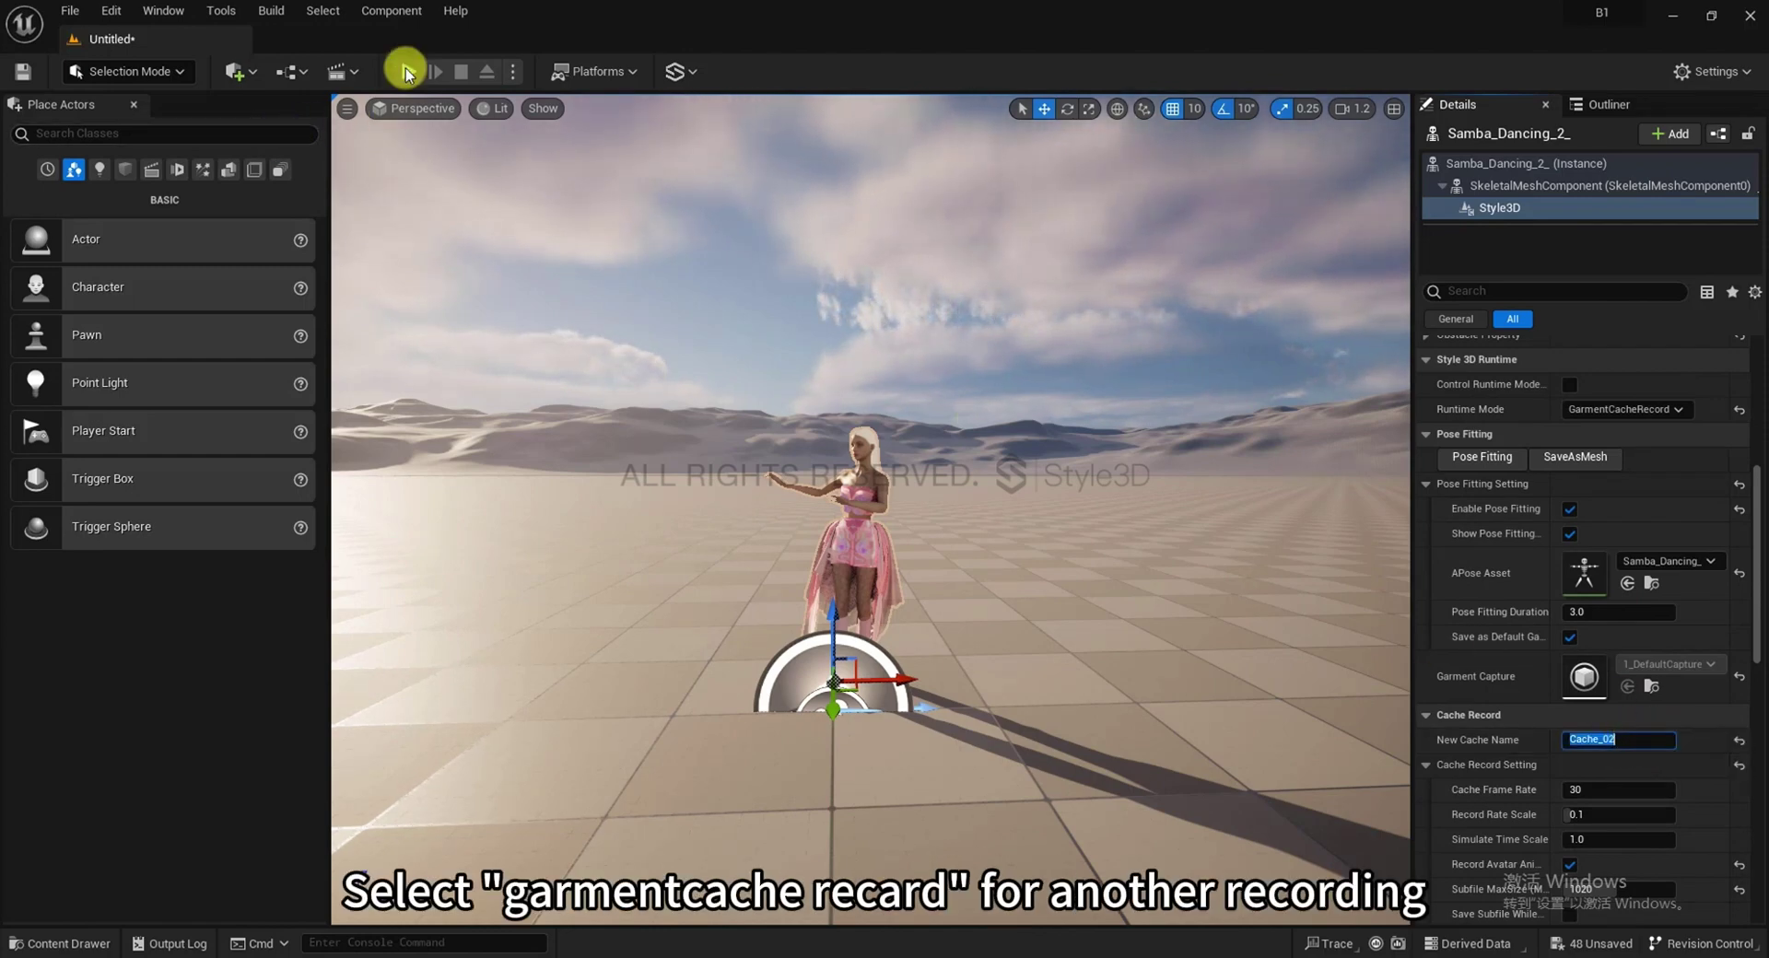
Play the level to record the garment cache over the full dance, and stop the play session
key("alt+p")
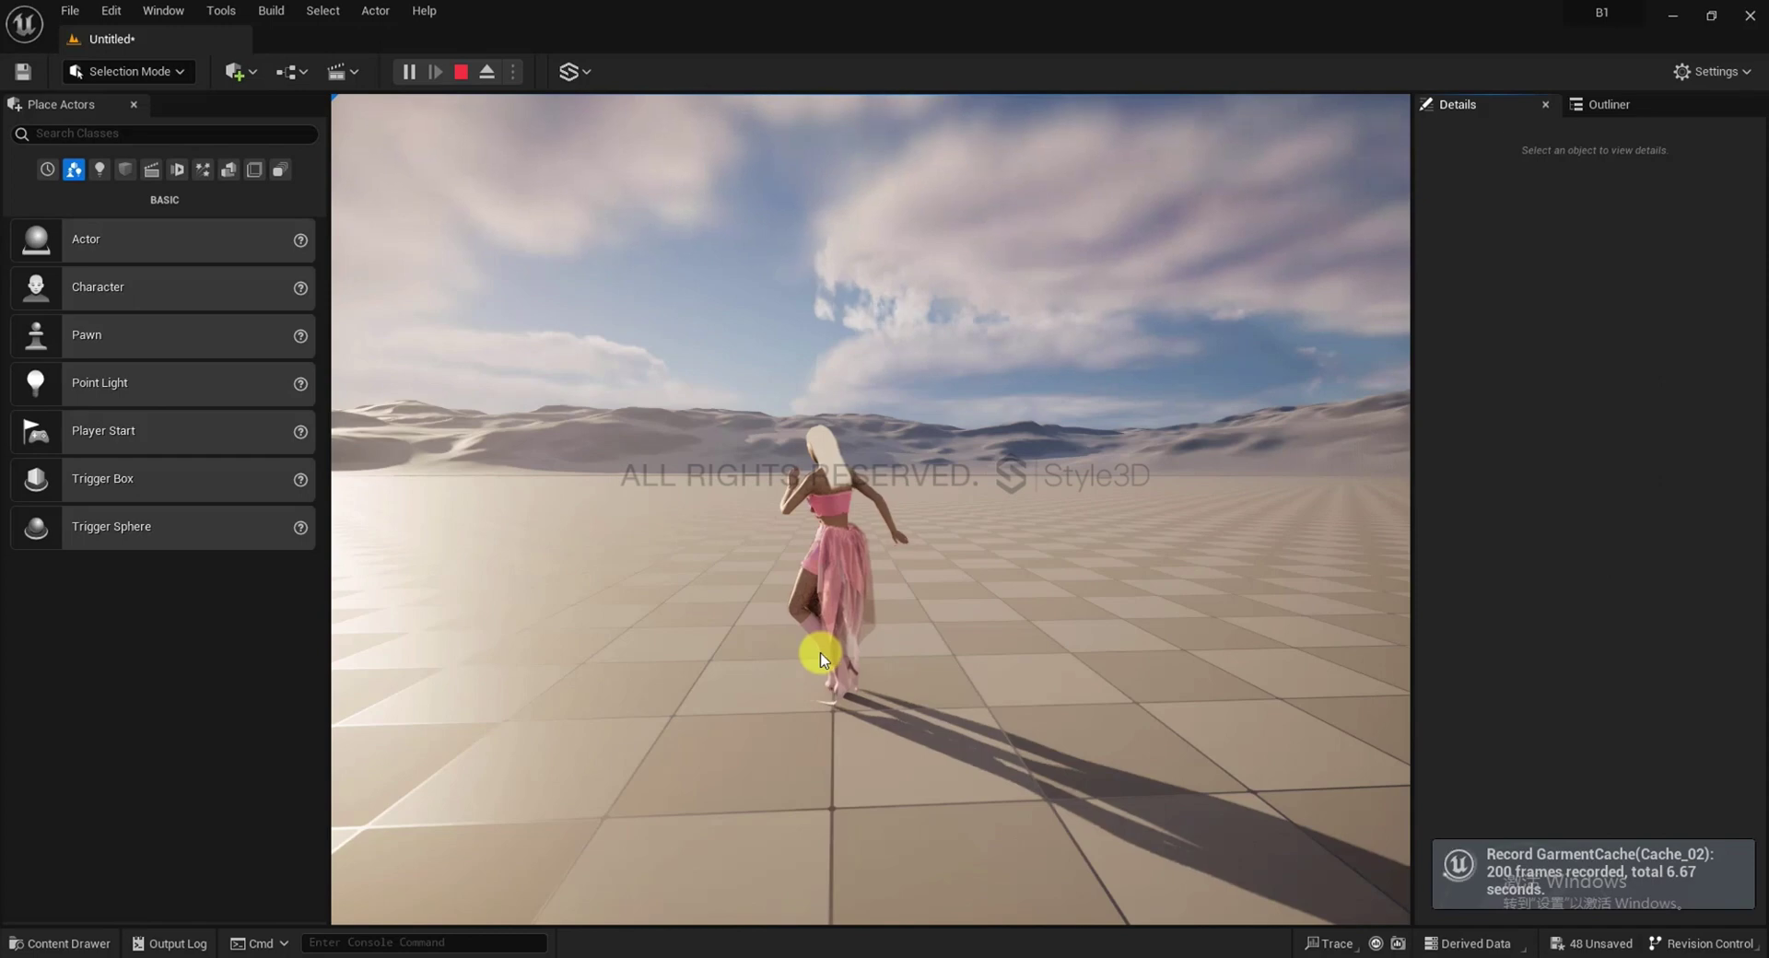
left_click(822, 658)
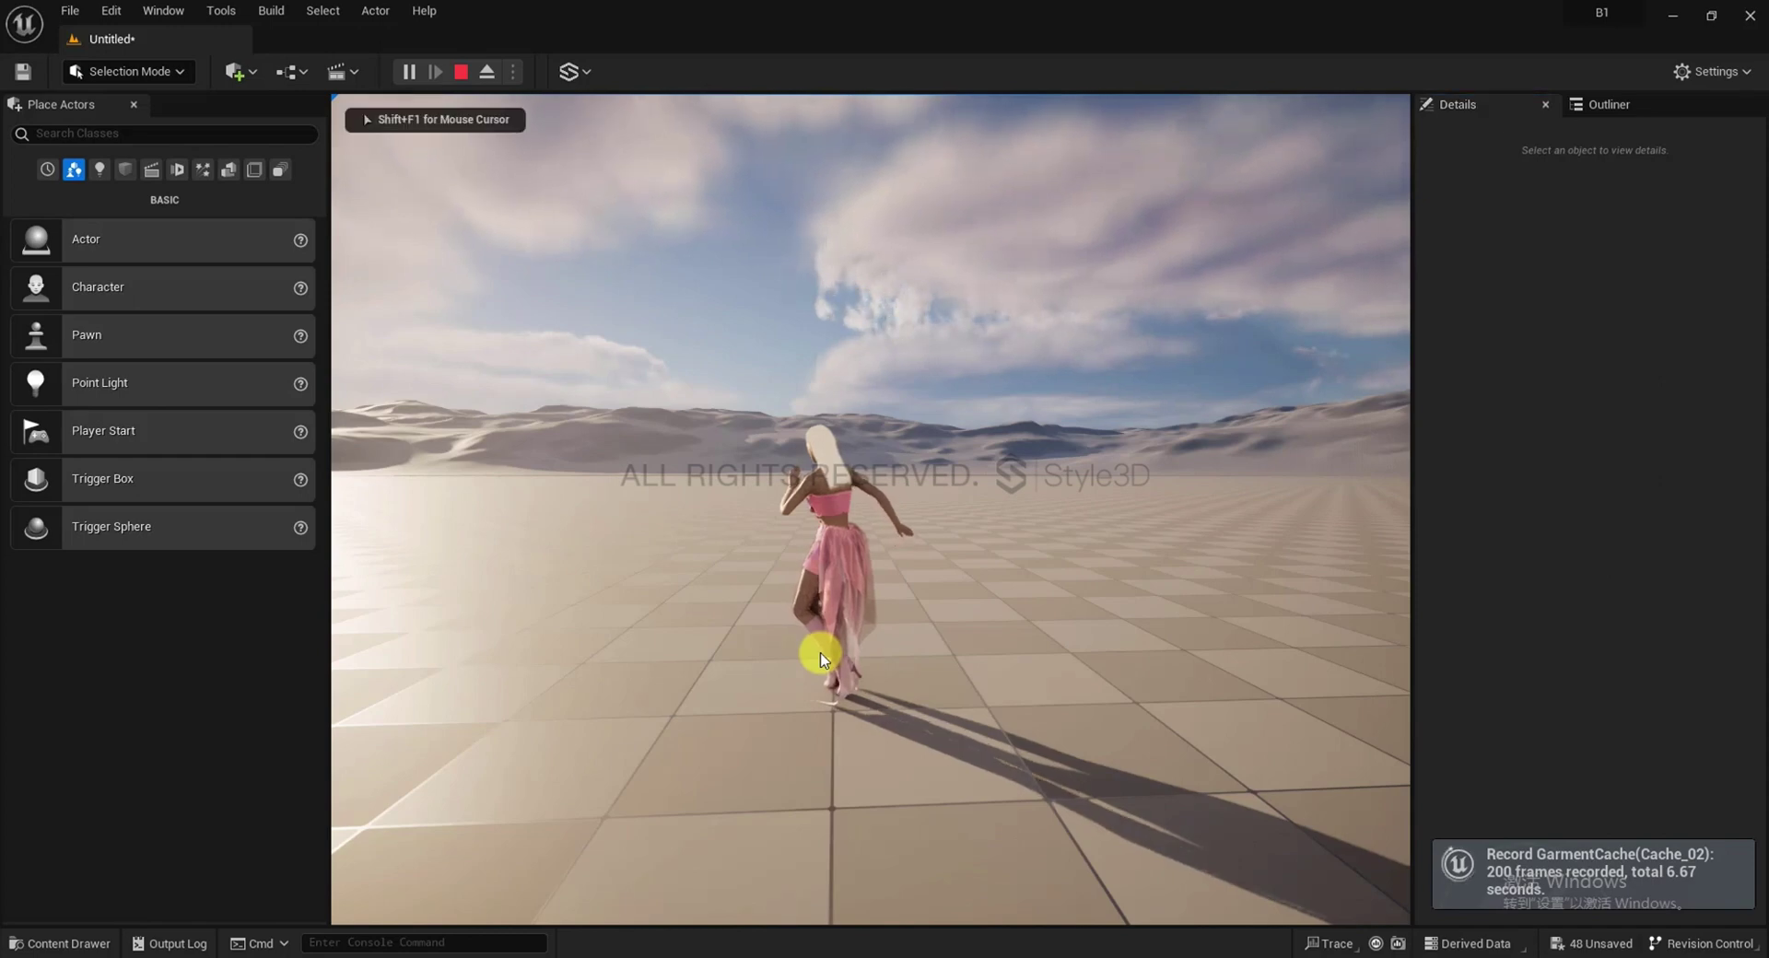
key("Escape")
Open the NewLevelSequence asset from the model folder and set the Garment Cache section's cache name to Cache_02
left_click(95, 944)
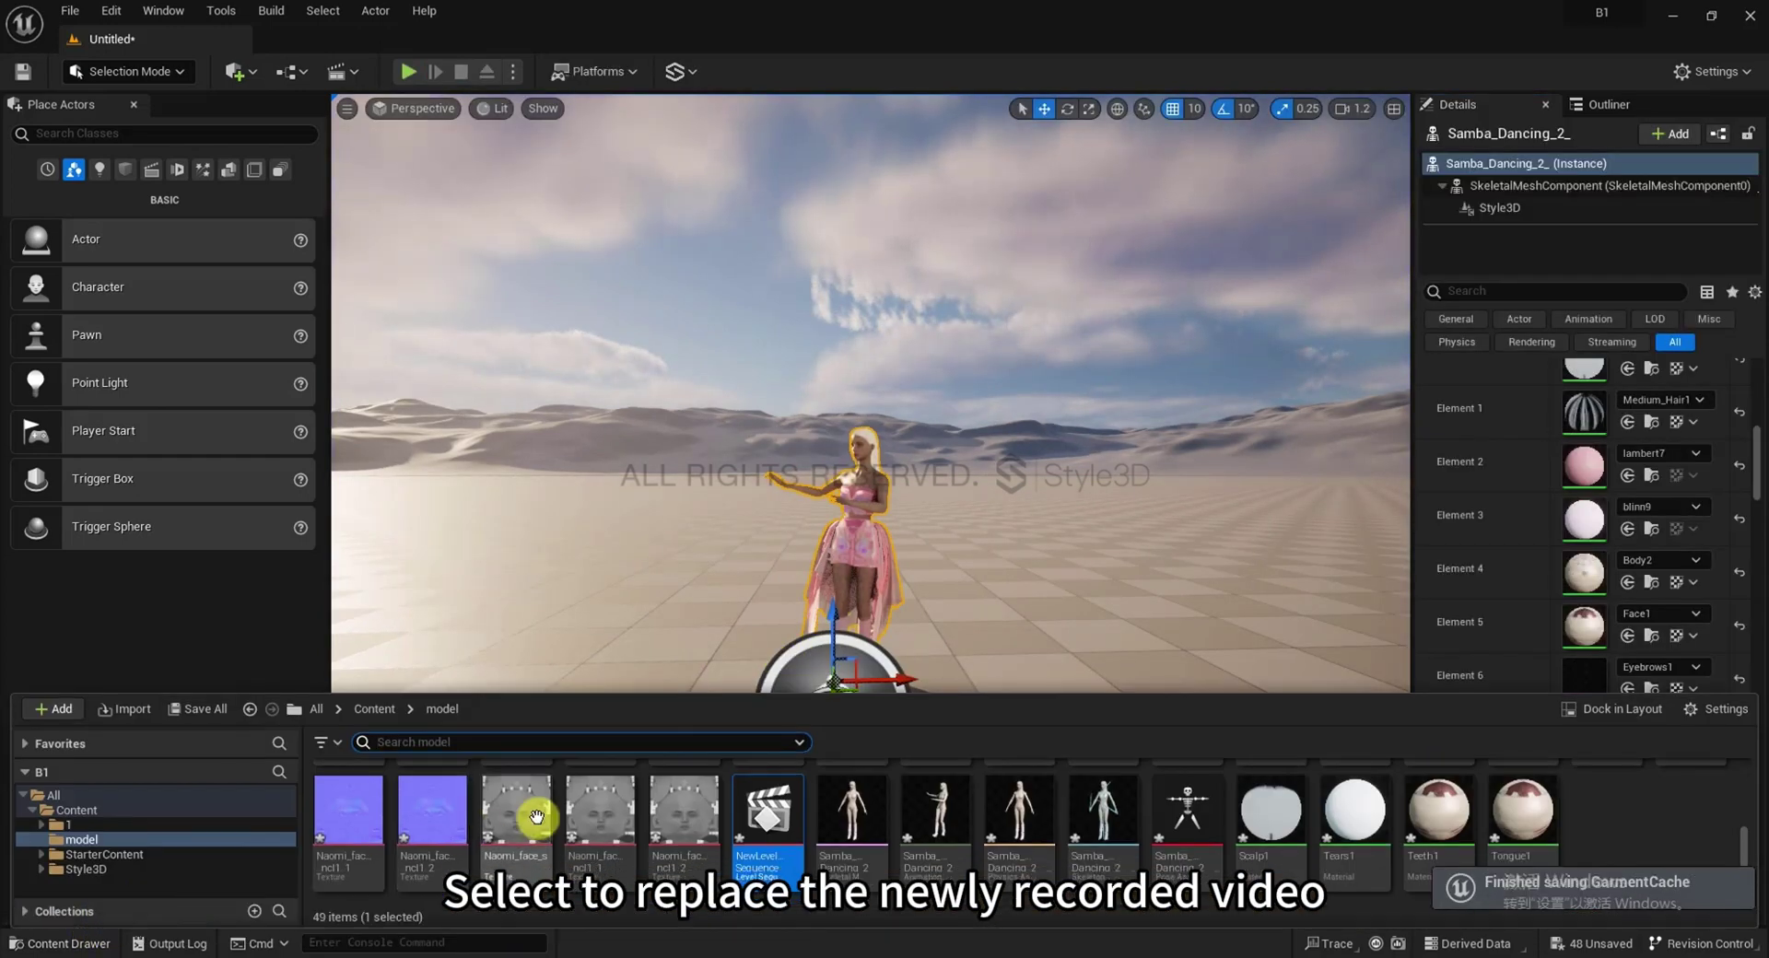
double_click(751, 834)
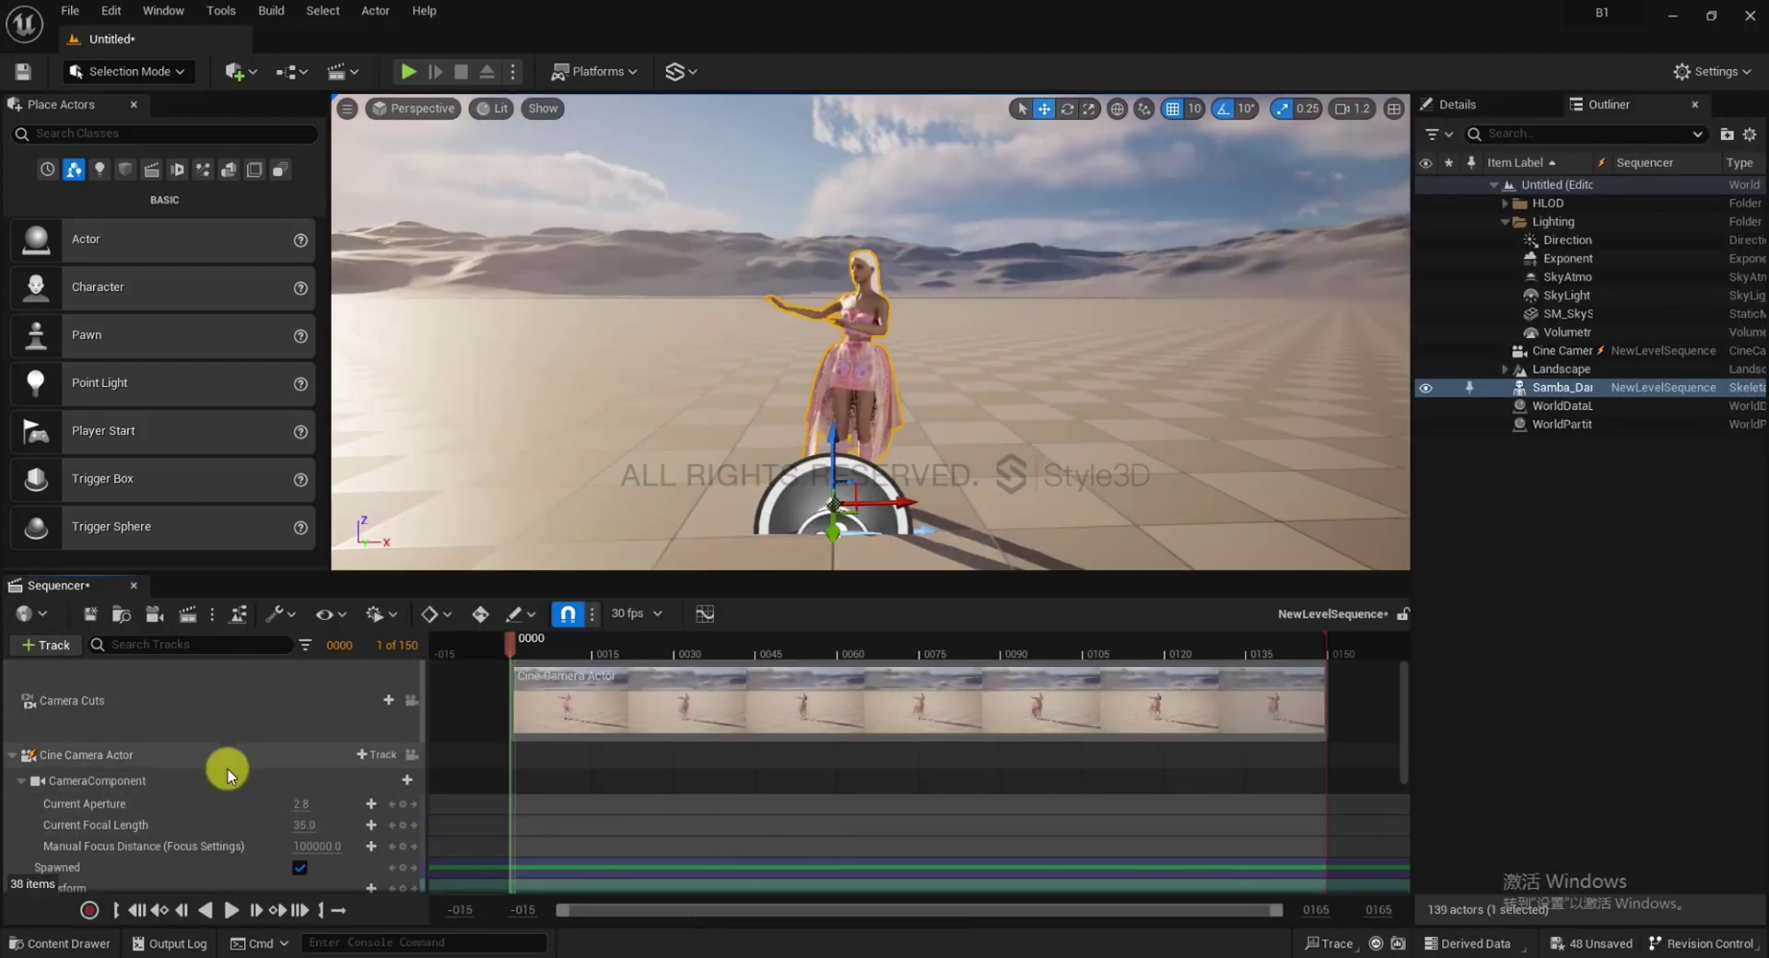
scroll(427, 840, "down", 3)
scroll(572, 848, "down", 3)
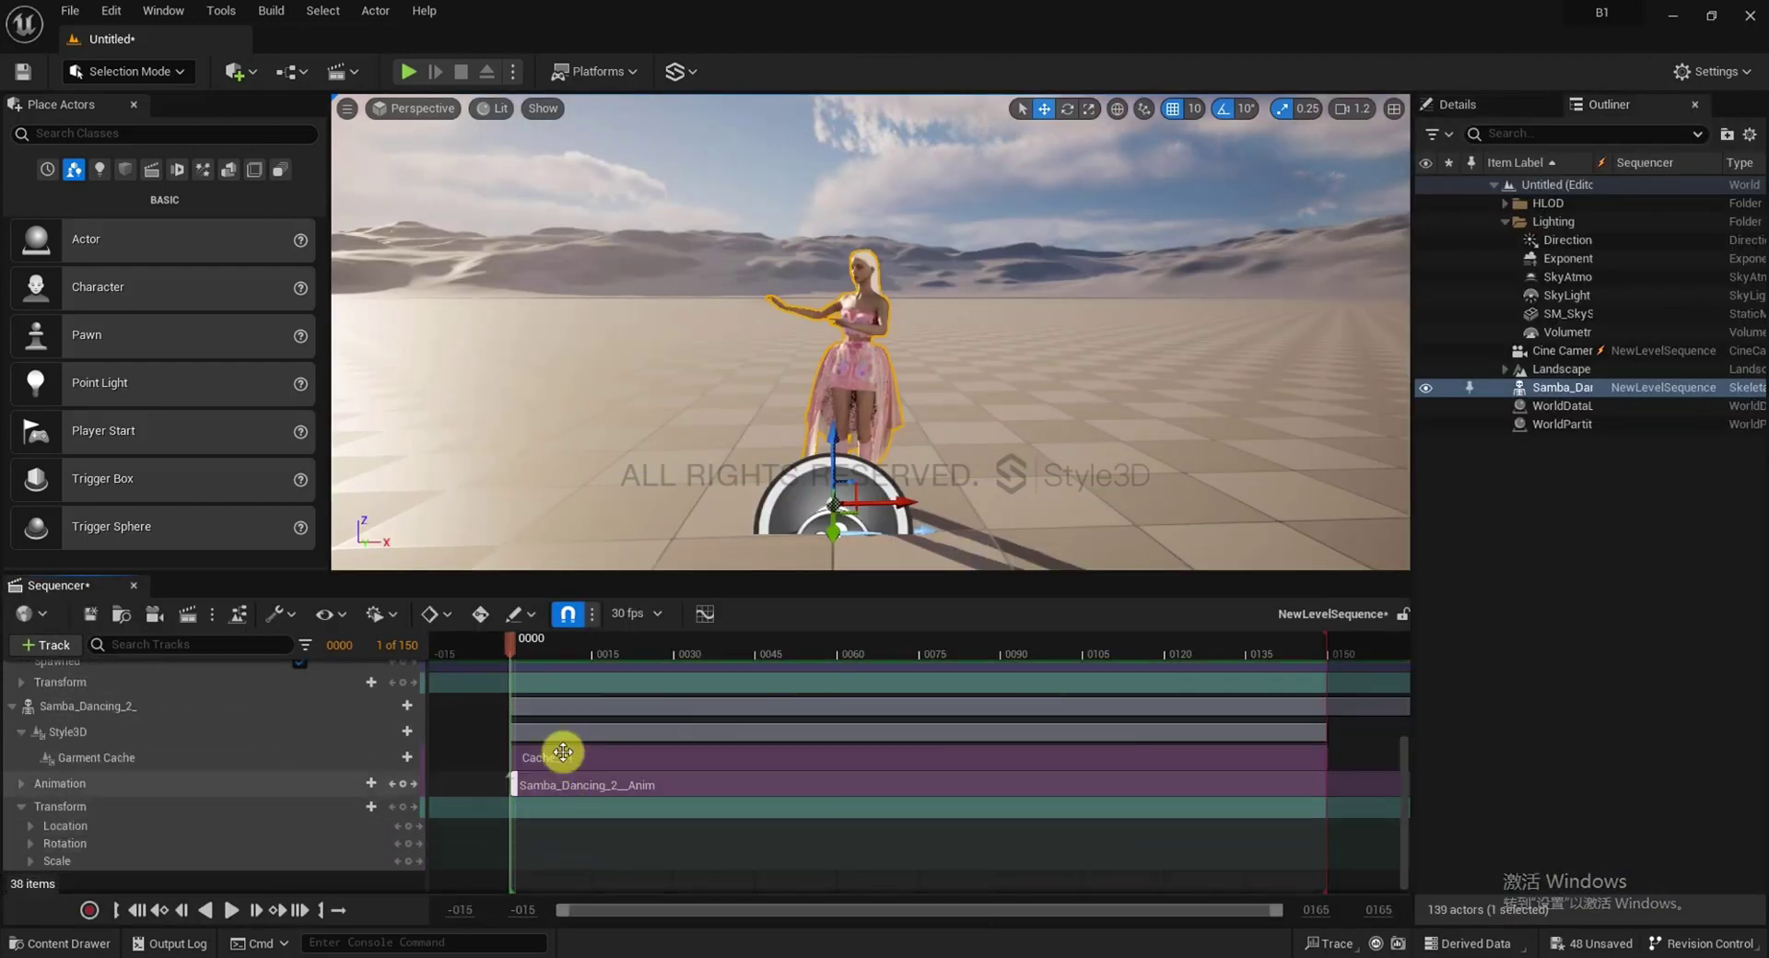
right_click(566, 758)
mouse_move(648, 472)
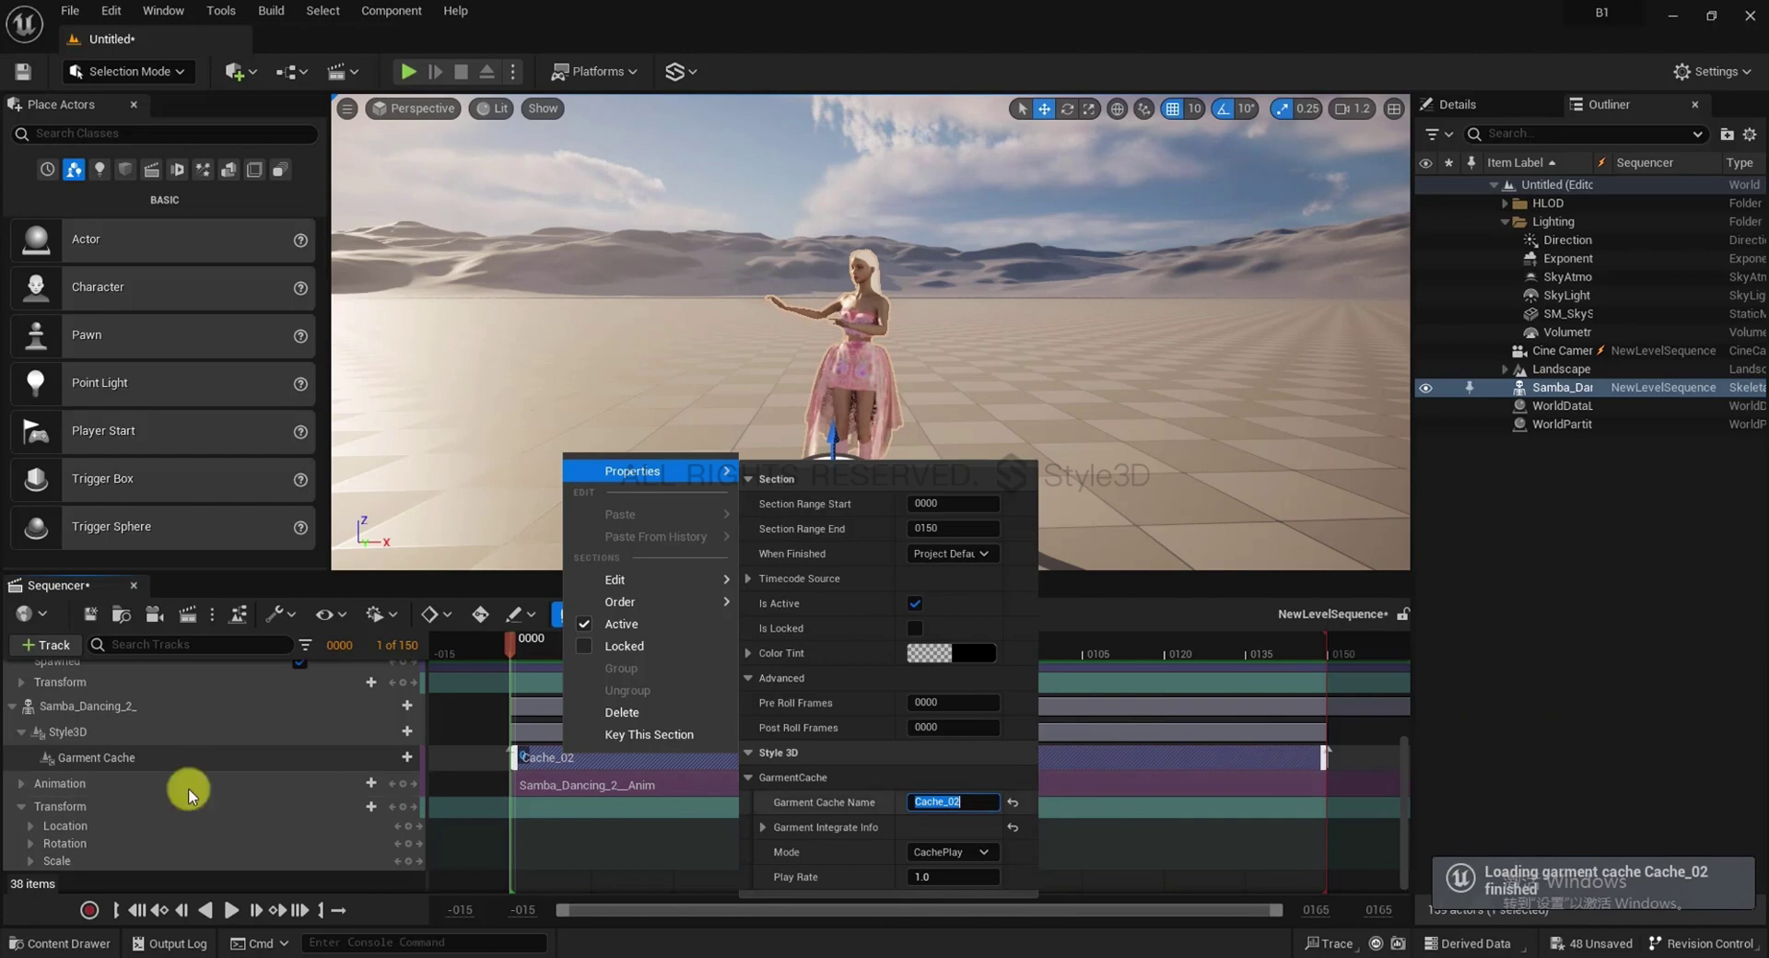
left_click(472, 834)
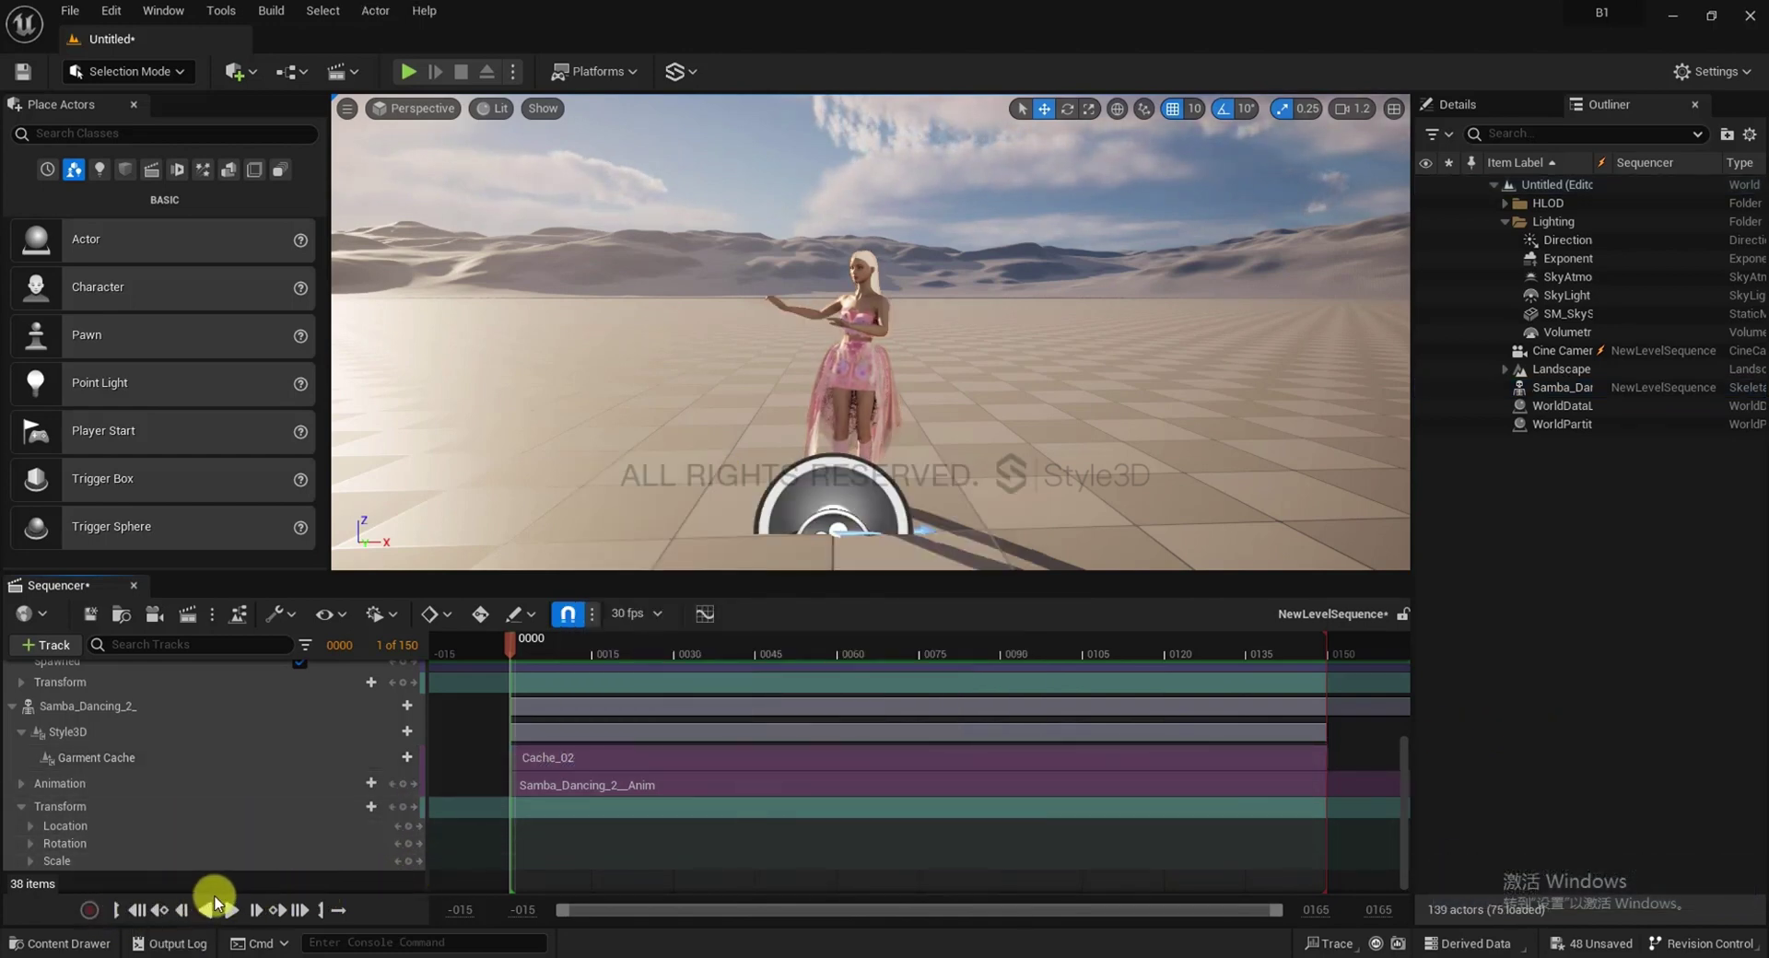
Play the sequence to review the garment motion with Cache_02, and return the playhead to frame 0000
left_click(235, 914)
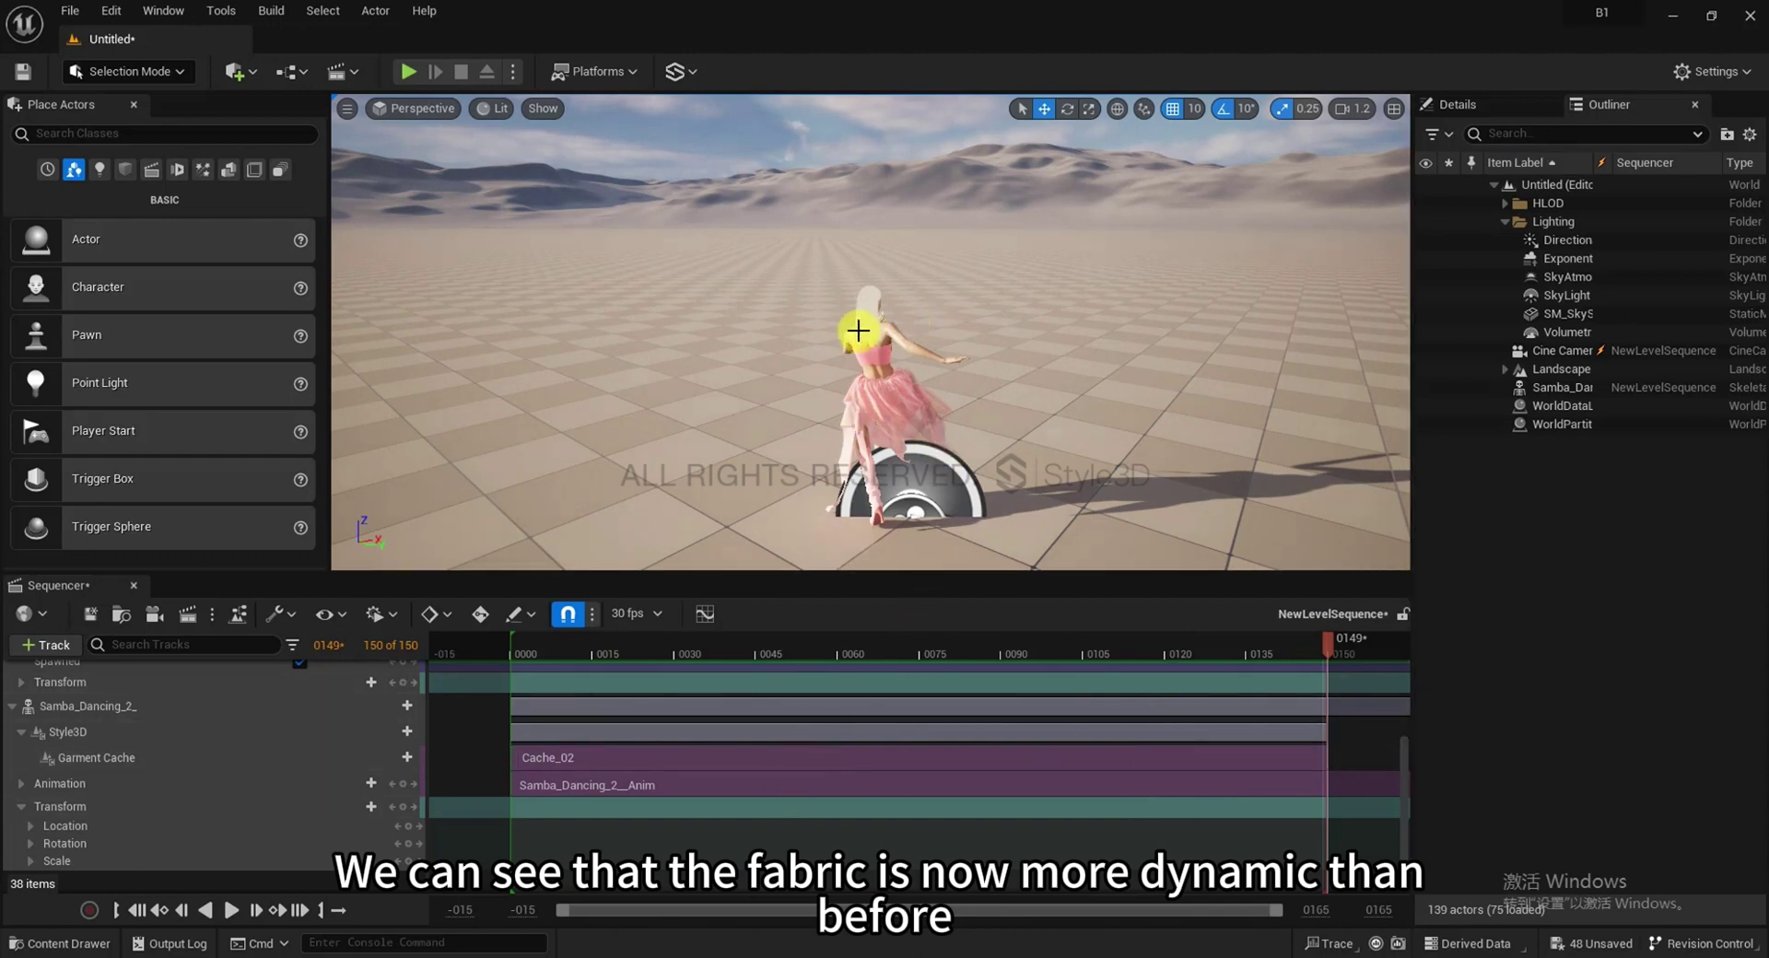
left_click(276, 708)
left_click(137, 910)
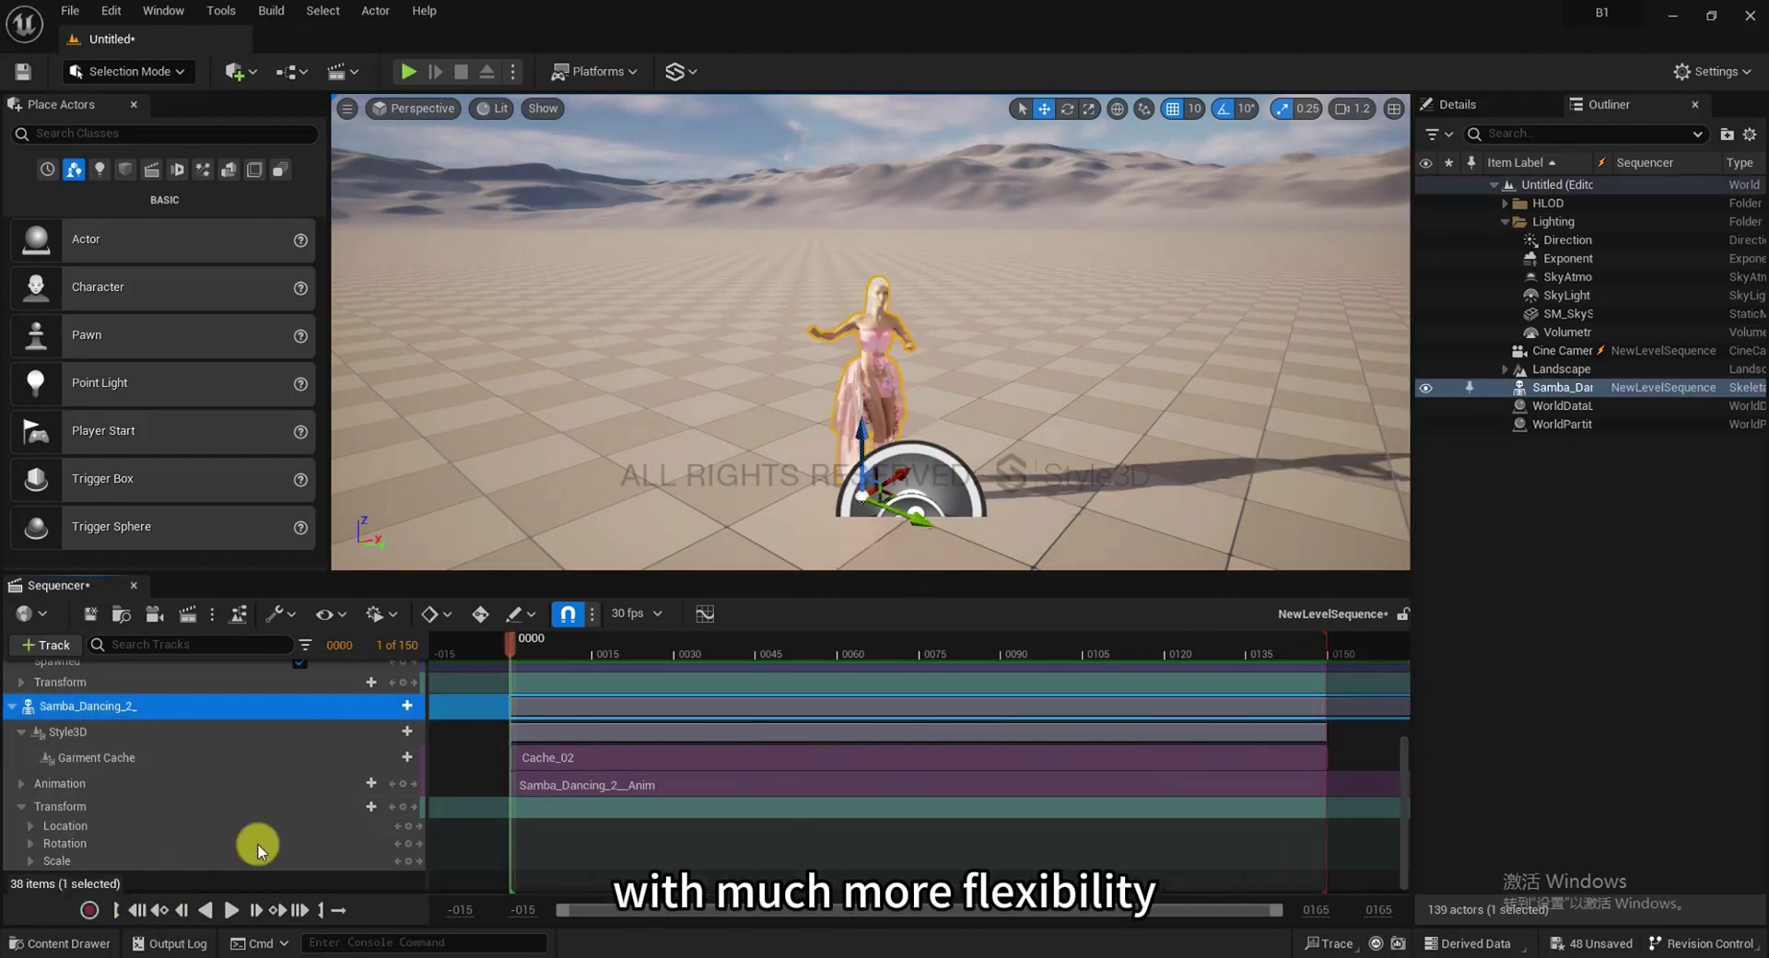
Set the Runtime Mode of the Samba_Dancing_2_ actor's Style3D component to GarmentCacheRecord
left_click(1459, 103)
scroll(1481, 599, "down", 5)
scroll(1481, 670, "down", 10)
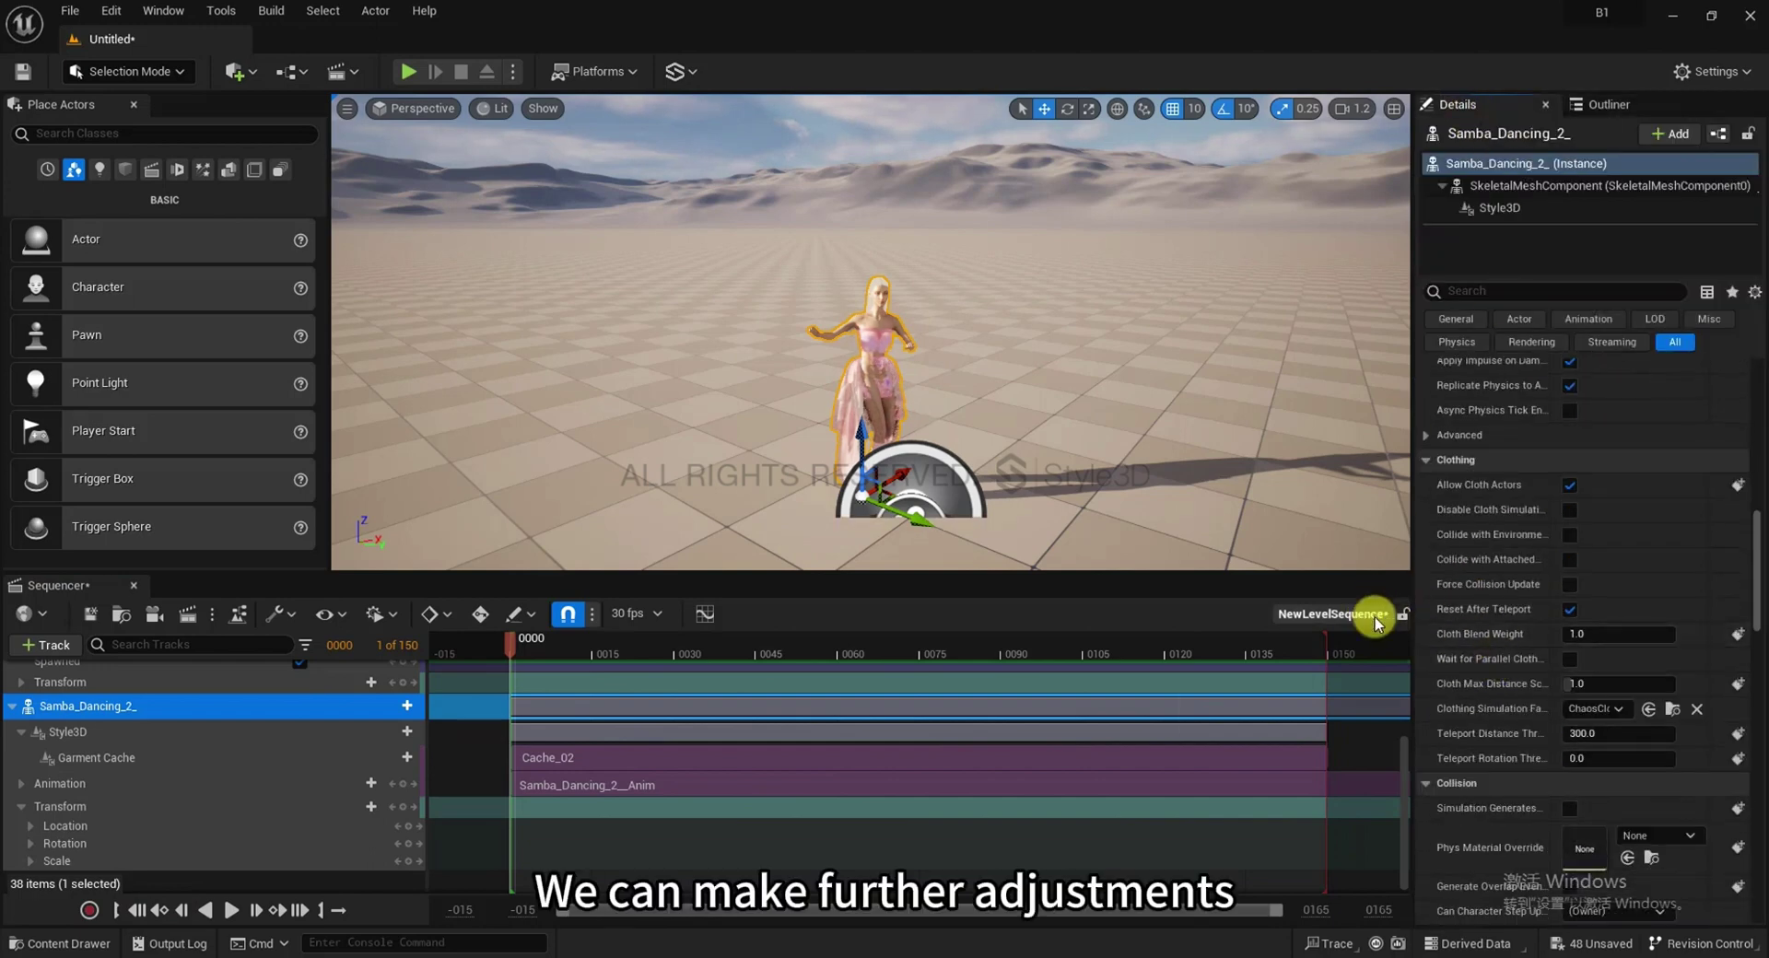
scroll(1566, 682, "down", 10)
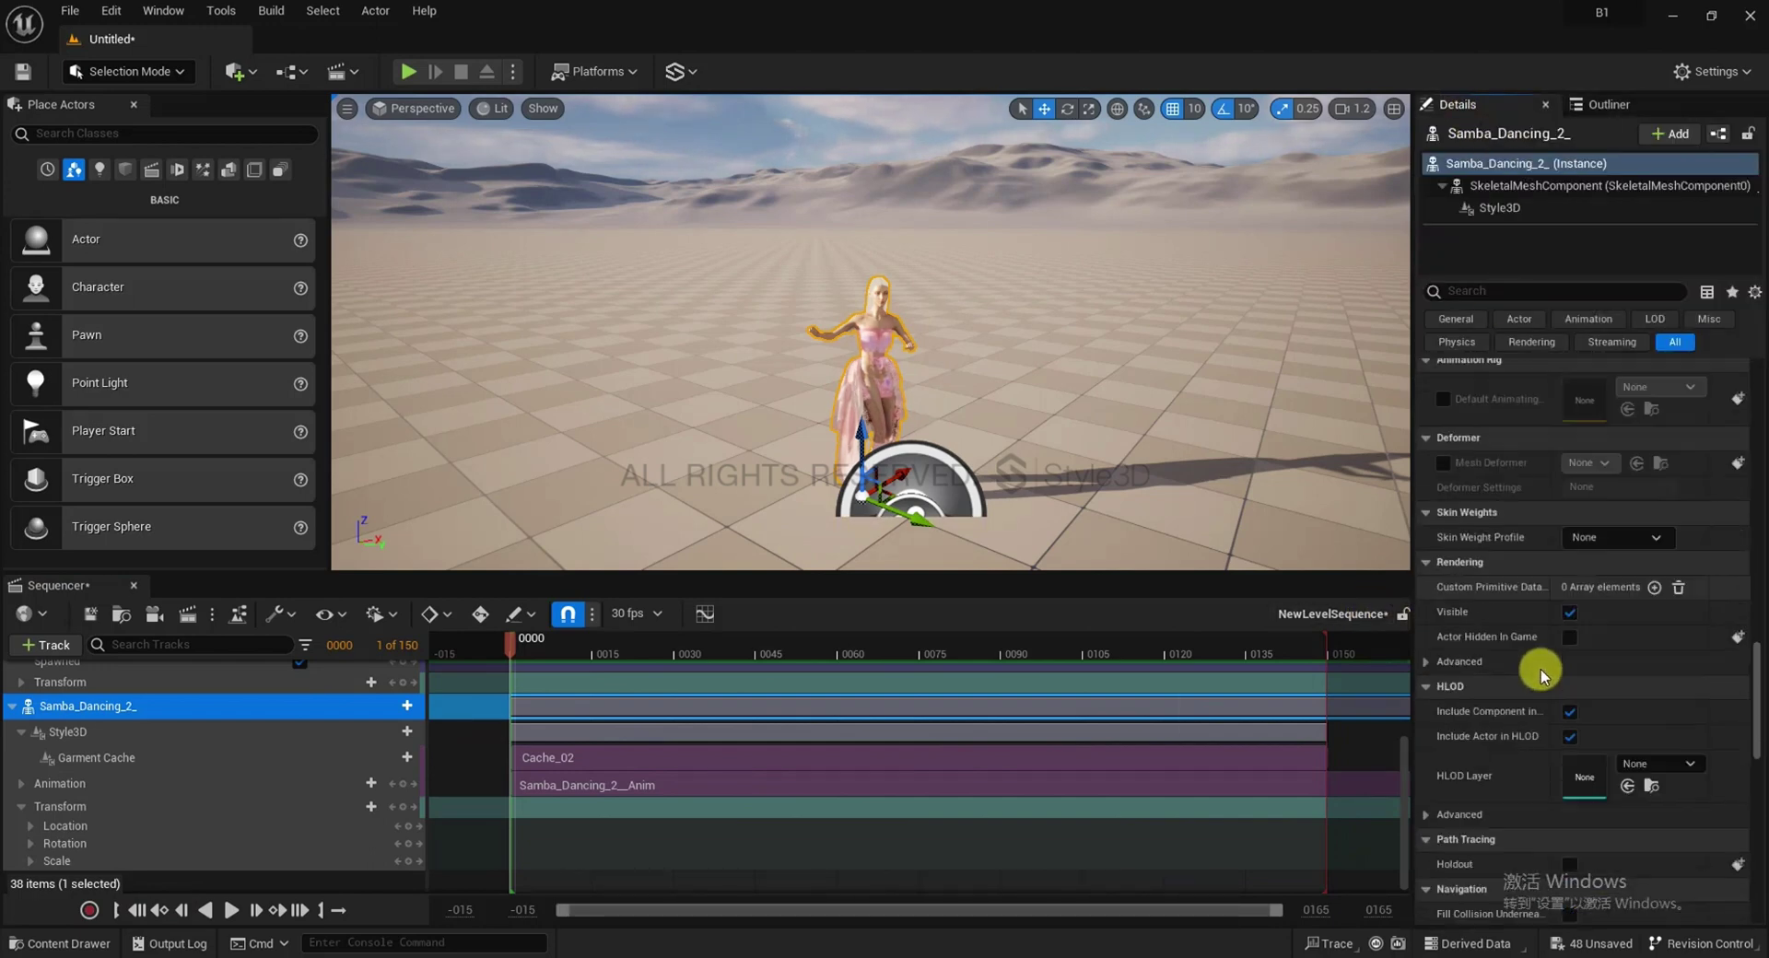
scroll(1539, 670, "up", 10)
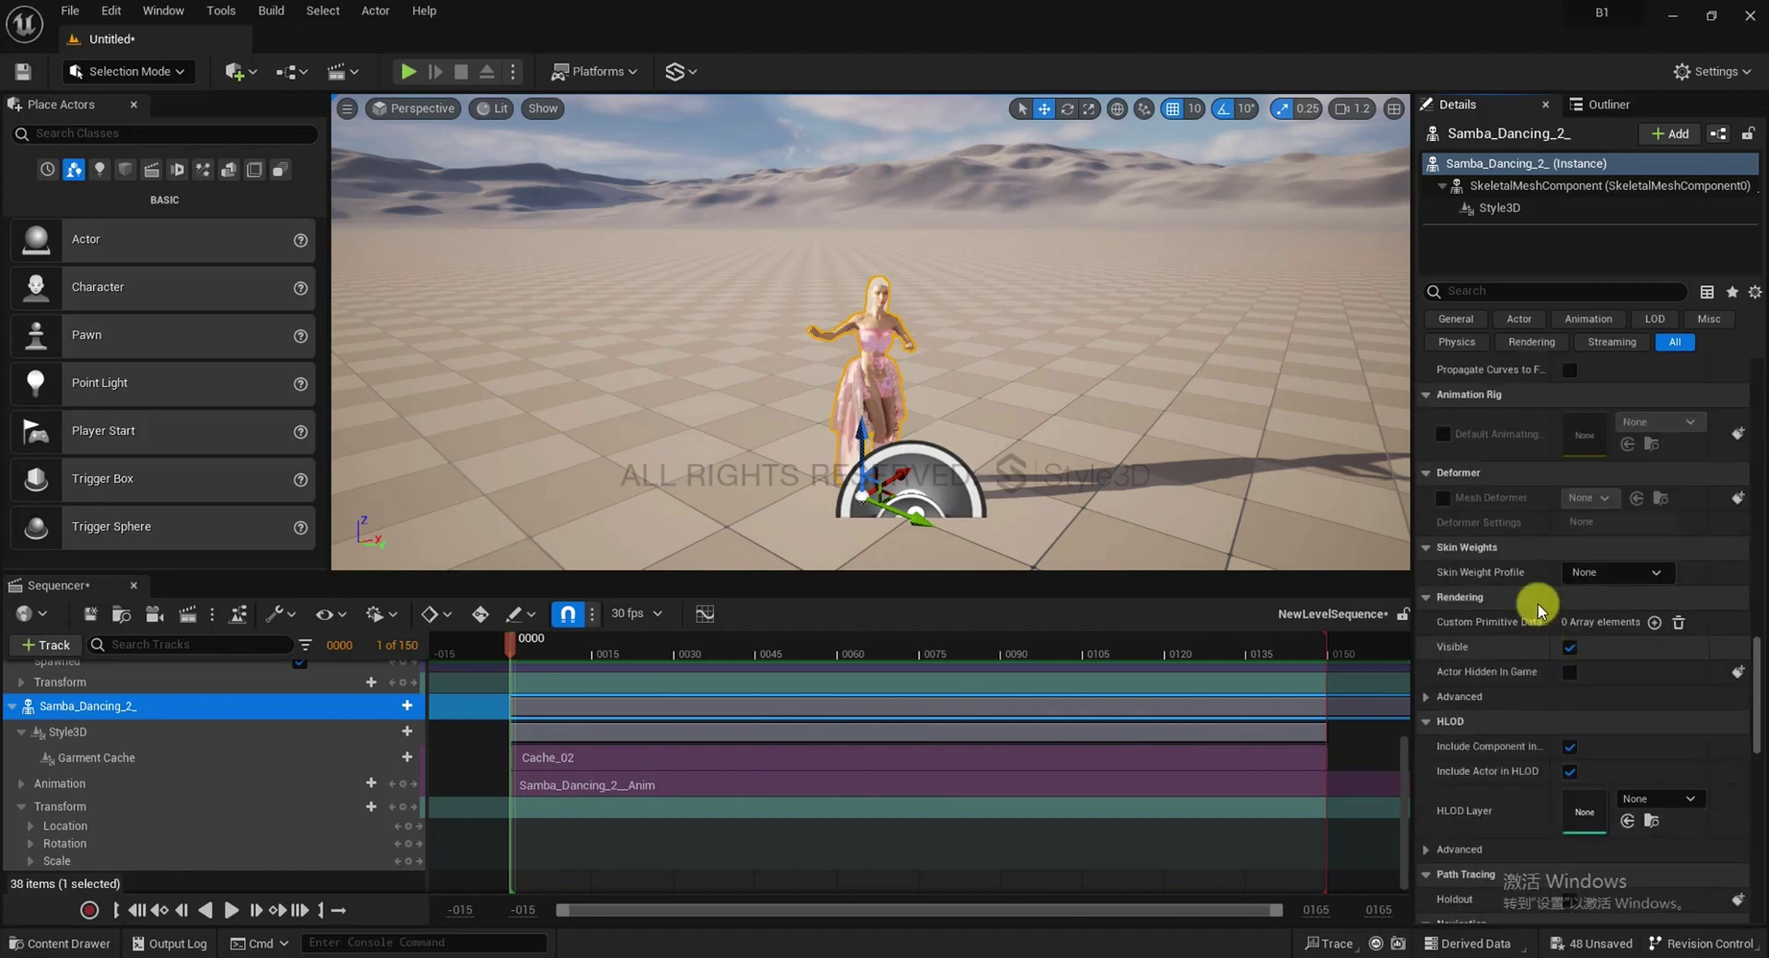
scroll(1572, 553, "up", 5)
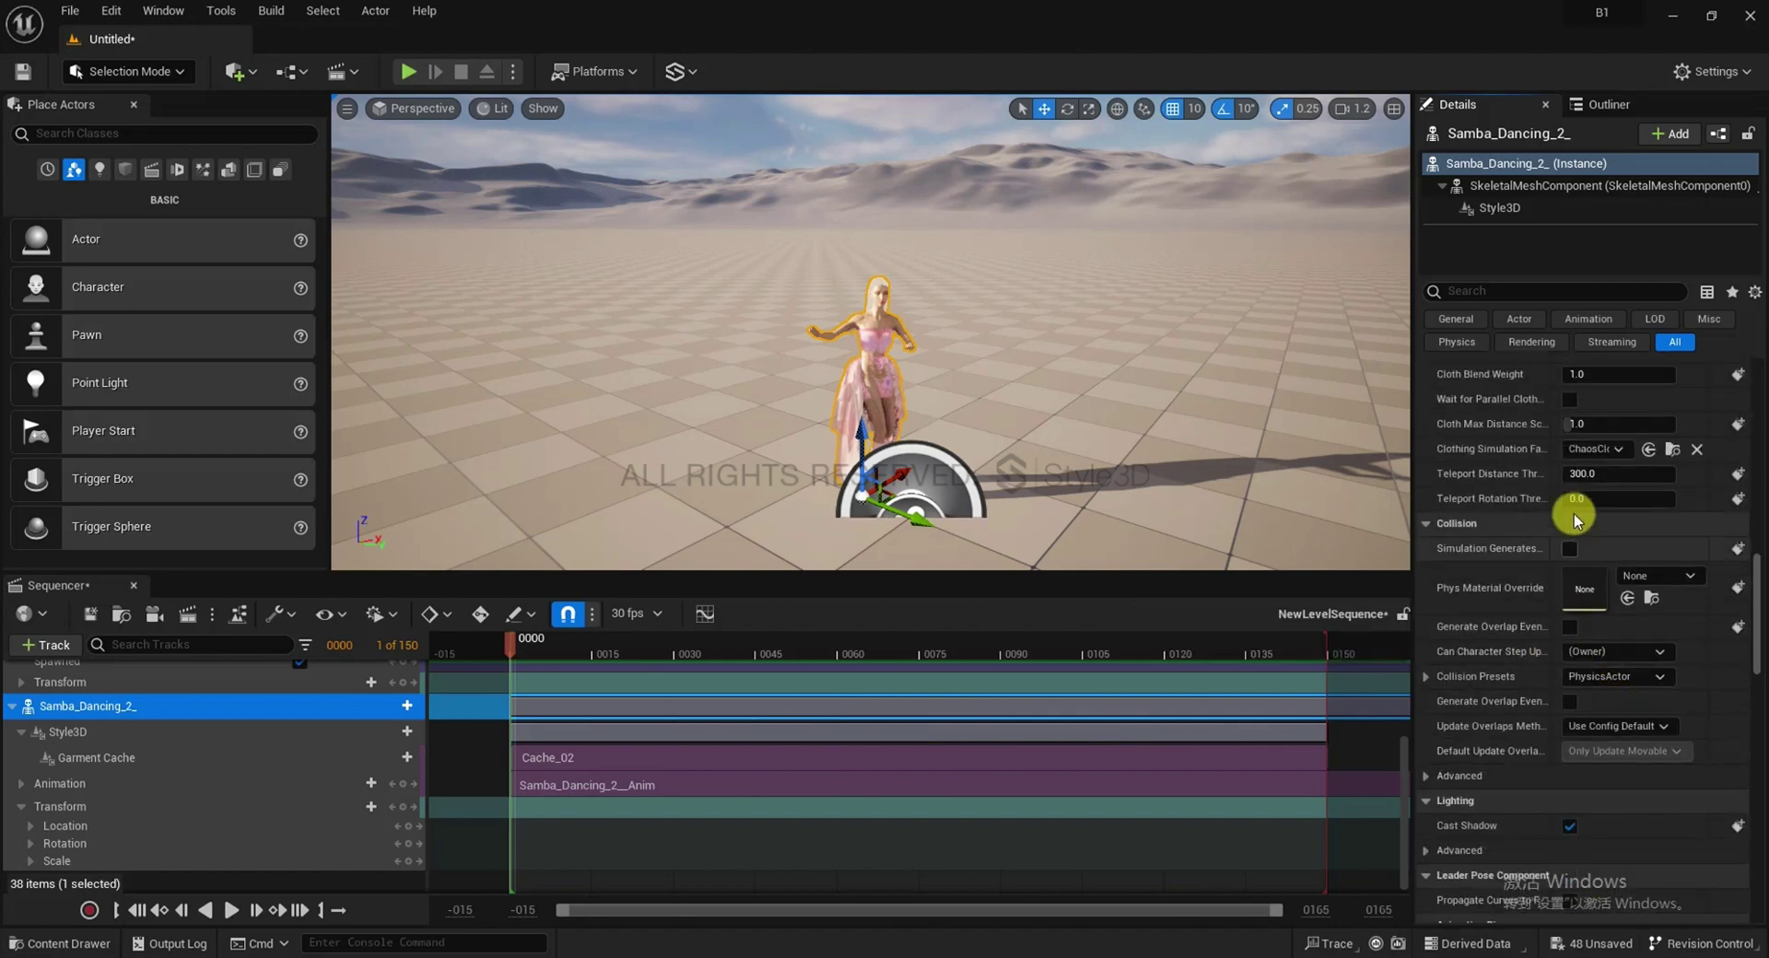
left_click(1497, 208)
scroll(1619, 599, "up", 3)
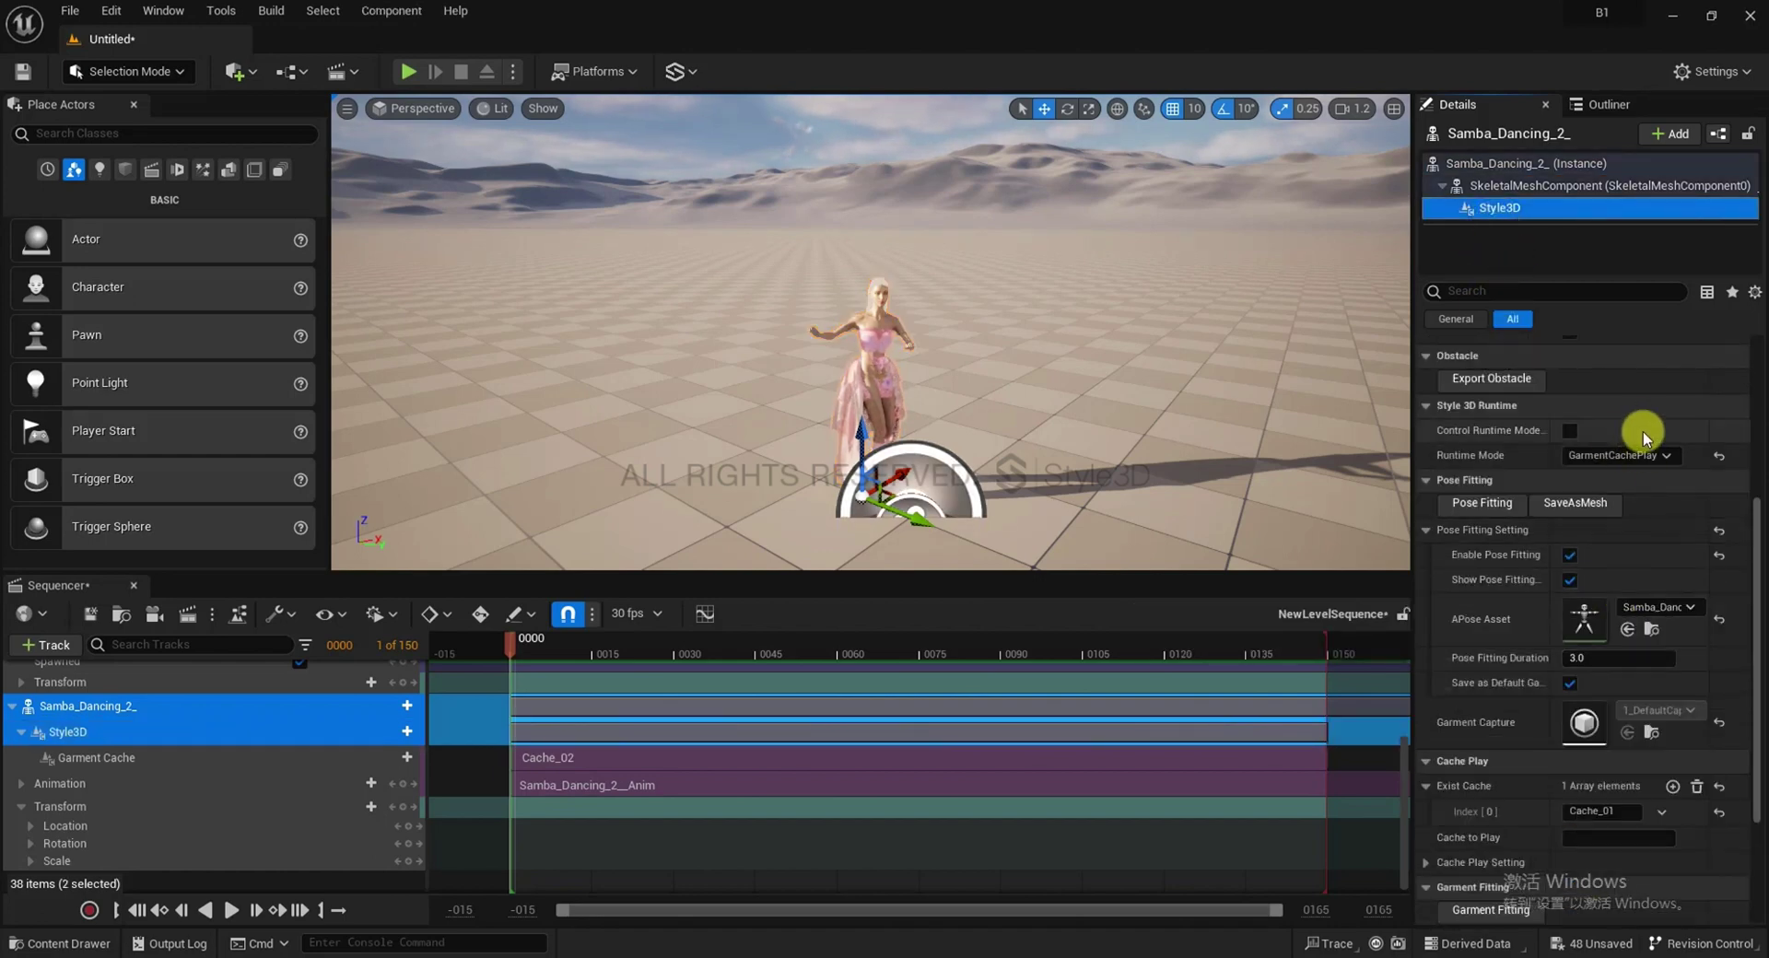
left_click(1619, 455)
left_click(1646, 491)
Set the Style3D component's Self Collision Stiffness to 2.0 in the simulation properties
scroll(1585, 636, "down", 10)
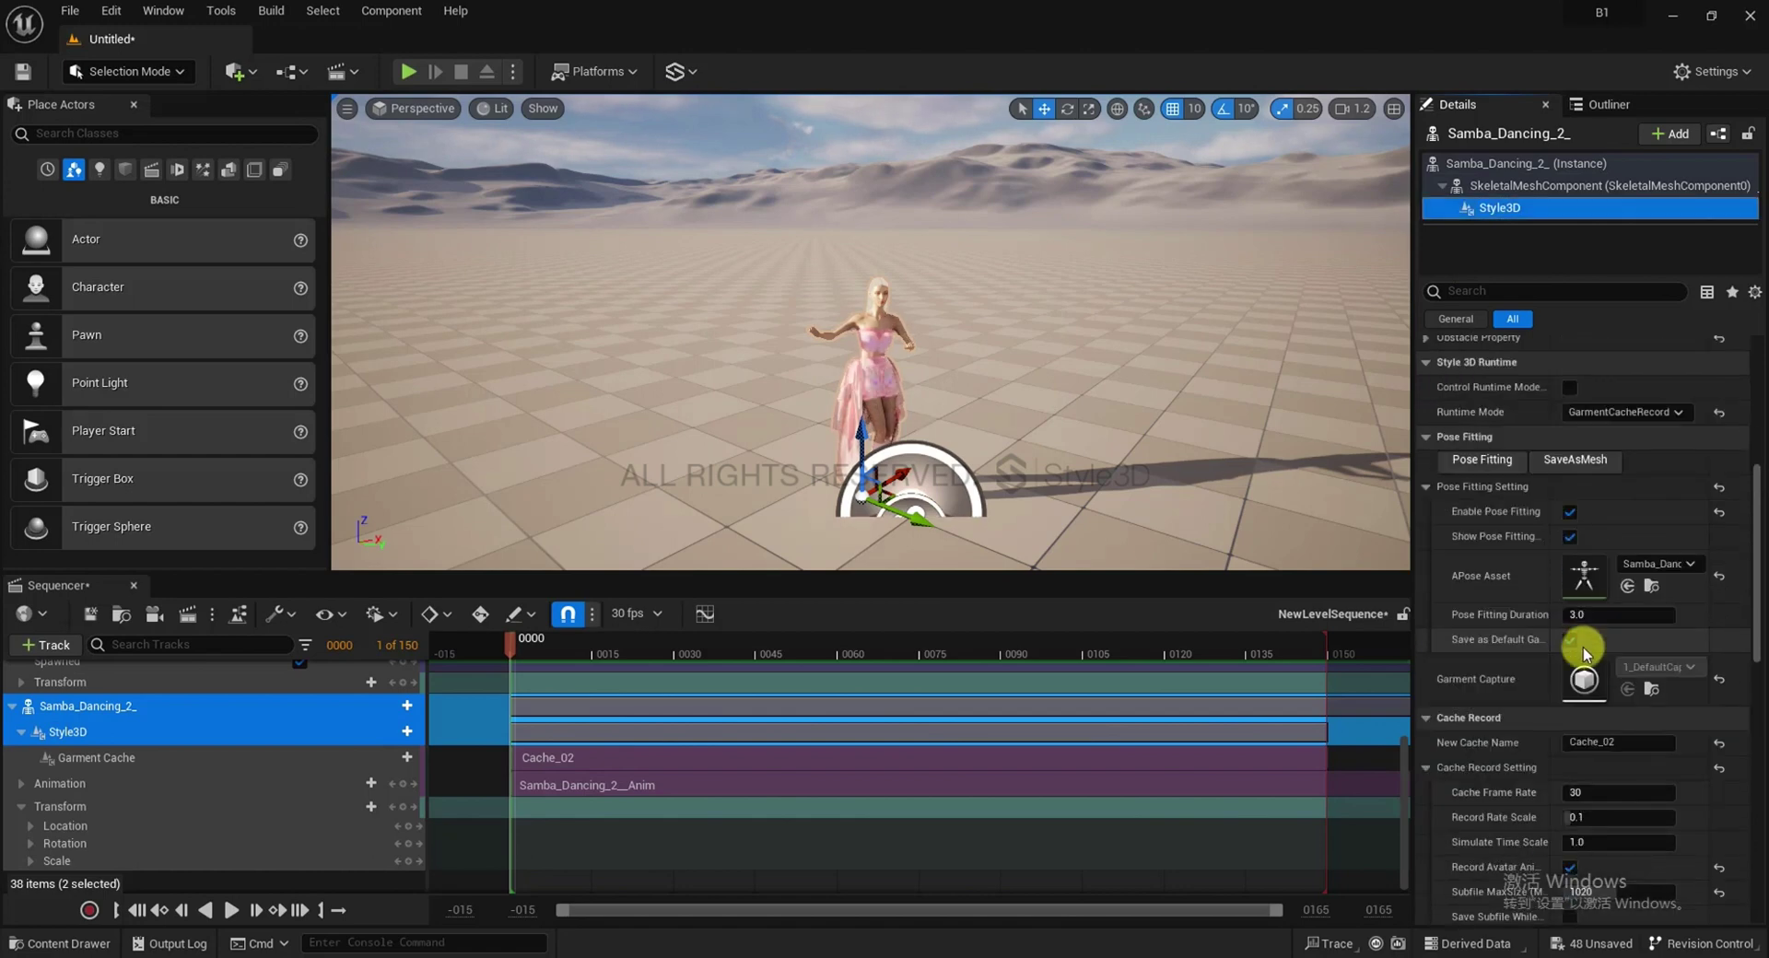
scroll(1580, 656, "down", 5)
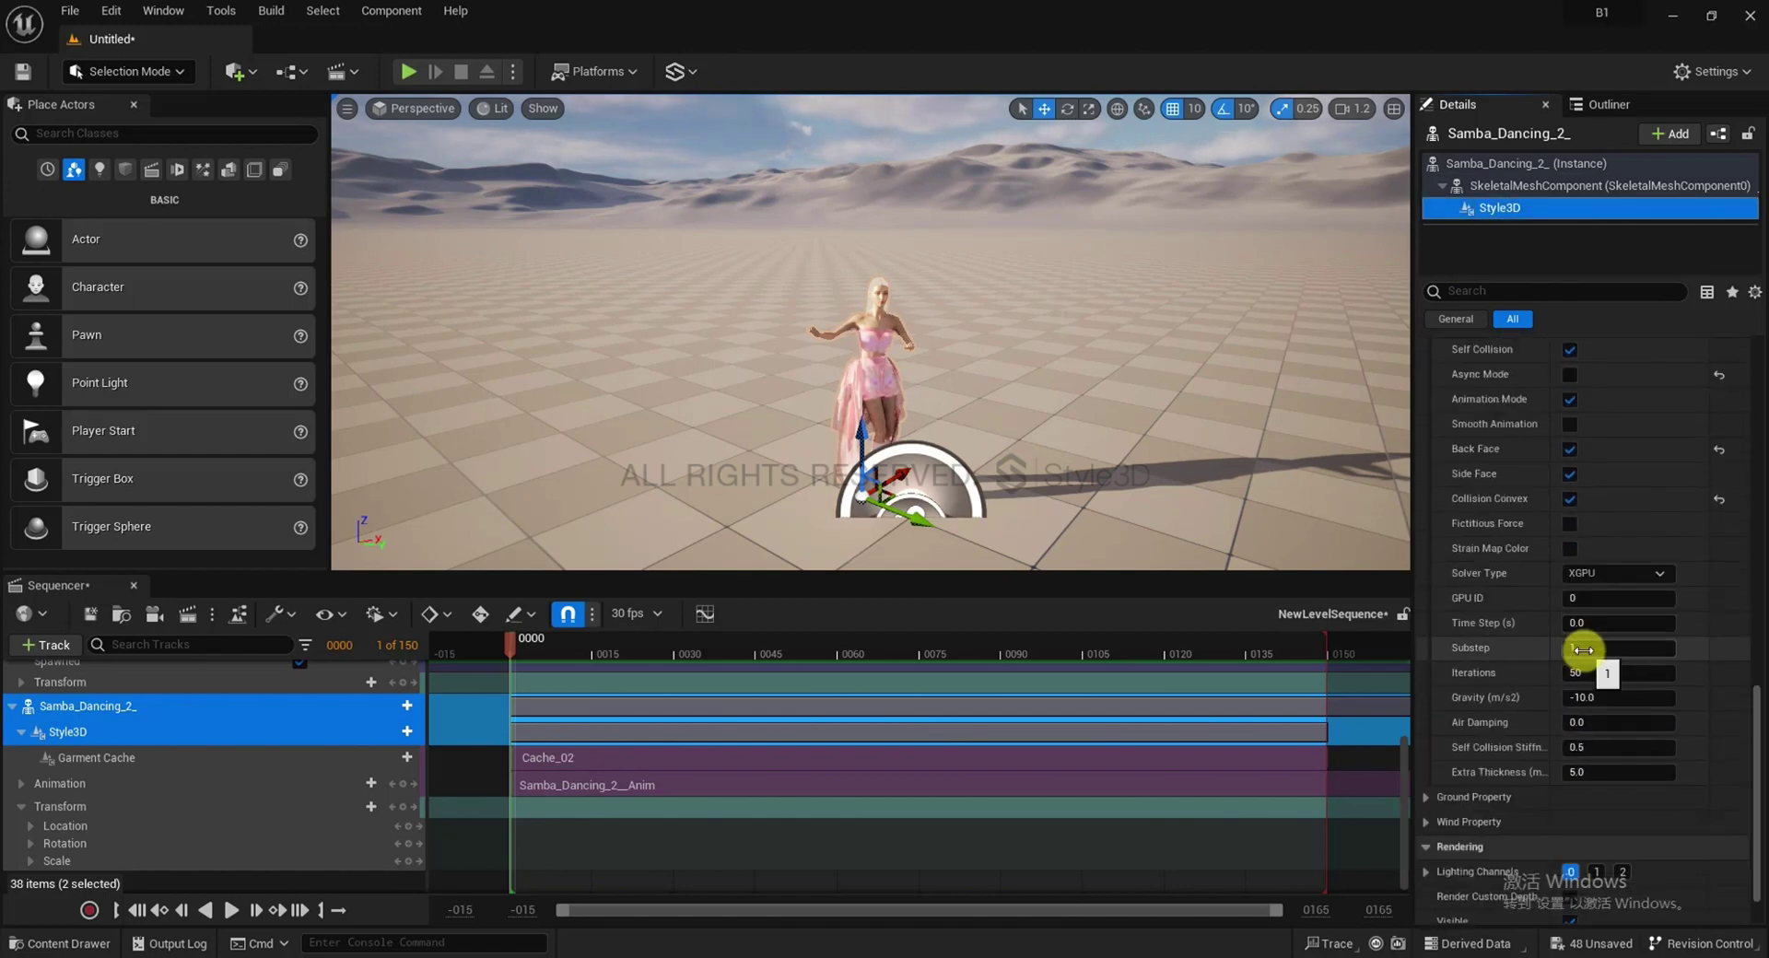
left_click(1606, 748)
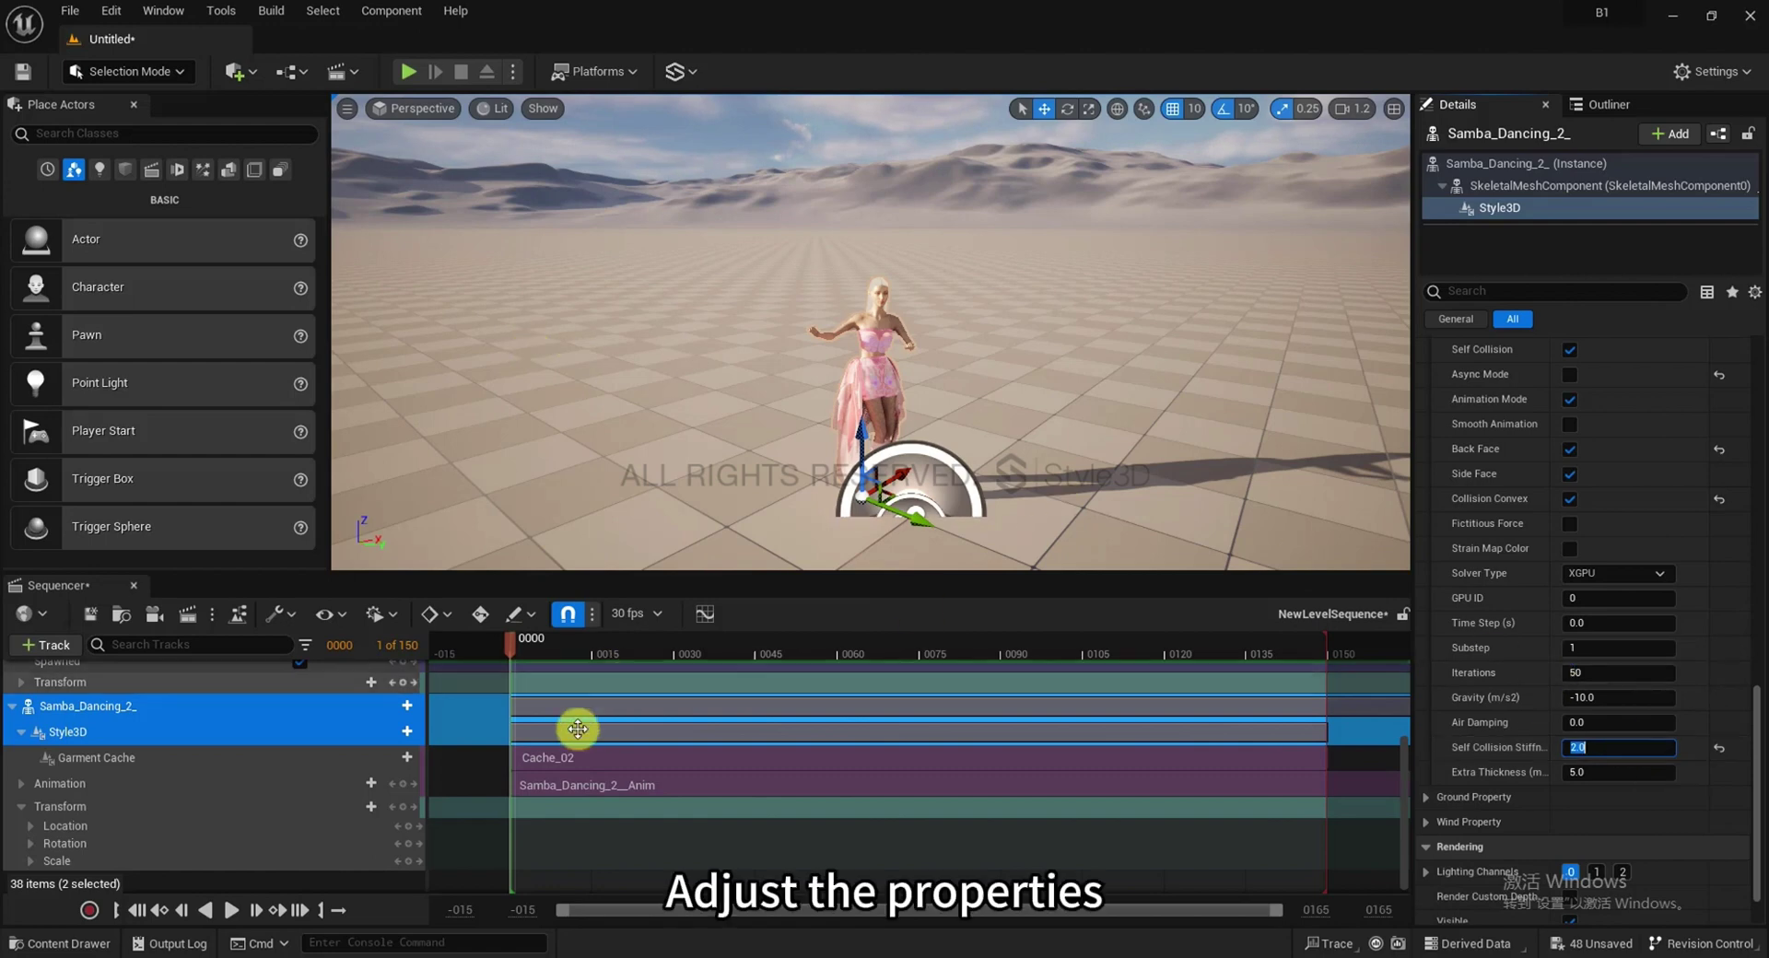
With Sequencer closed, name the Style3D component's new cache Cache_03 and play the level to record it, stopping the session at the end
left_click(135, 586)
left_click(1480, 116)
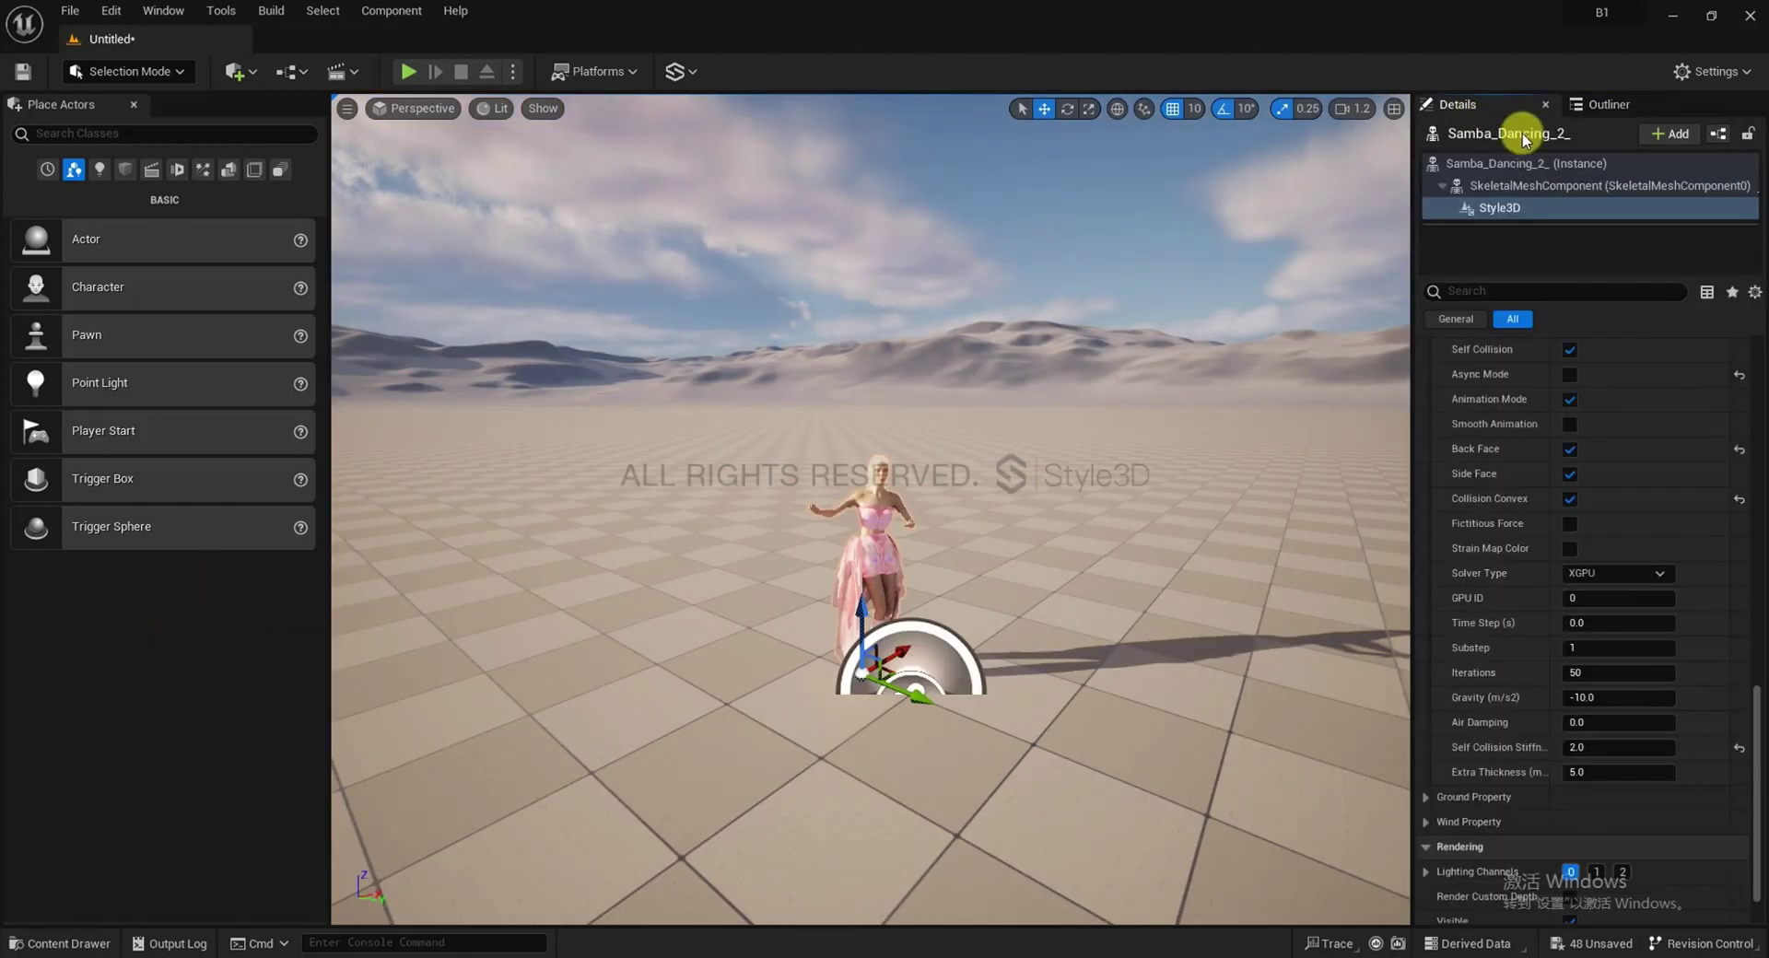
left_click(1534, 204)
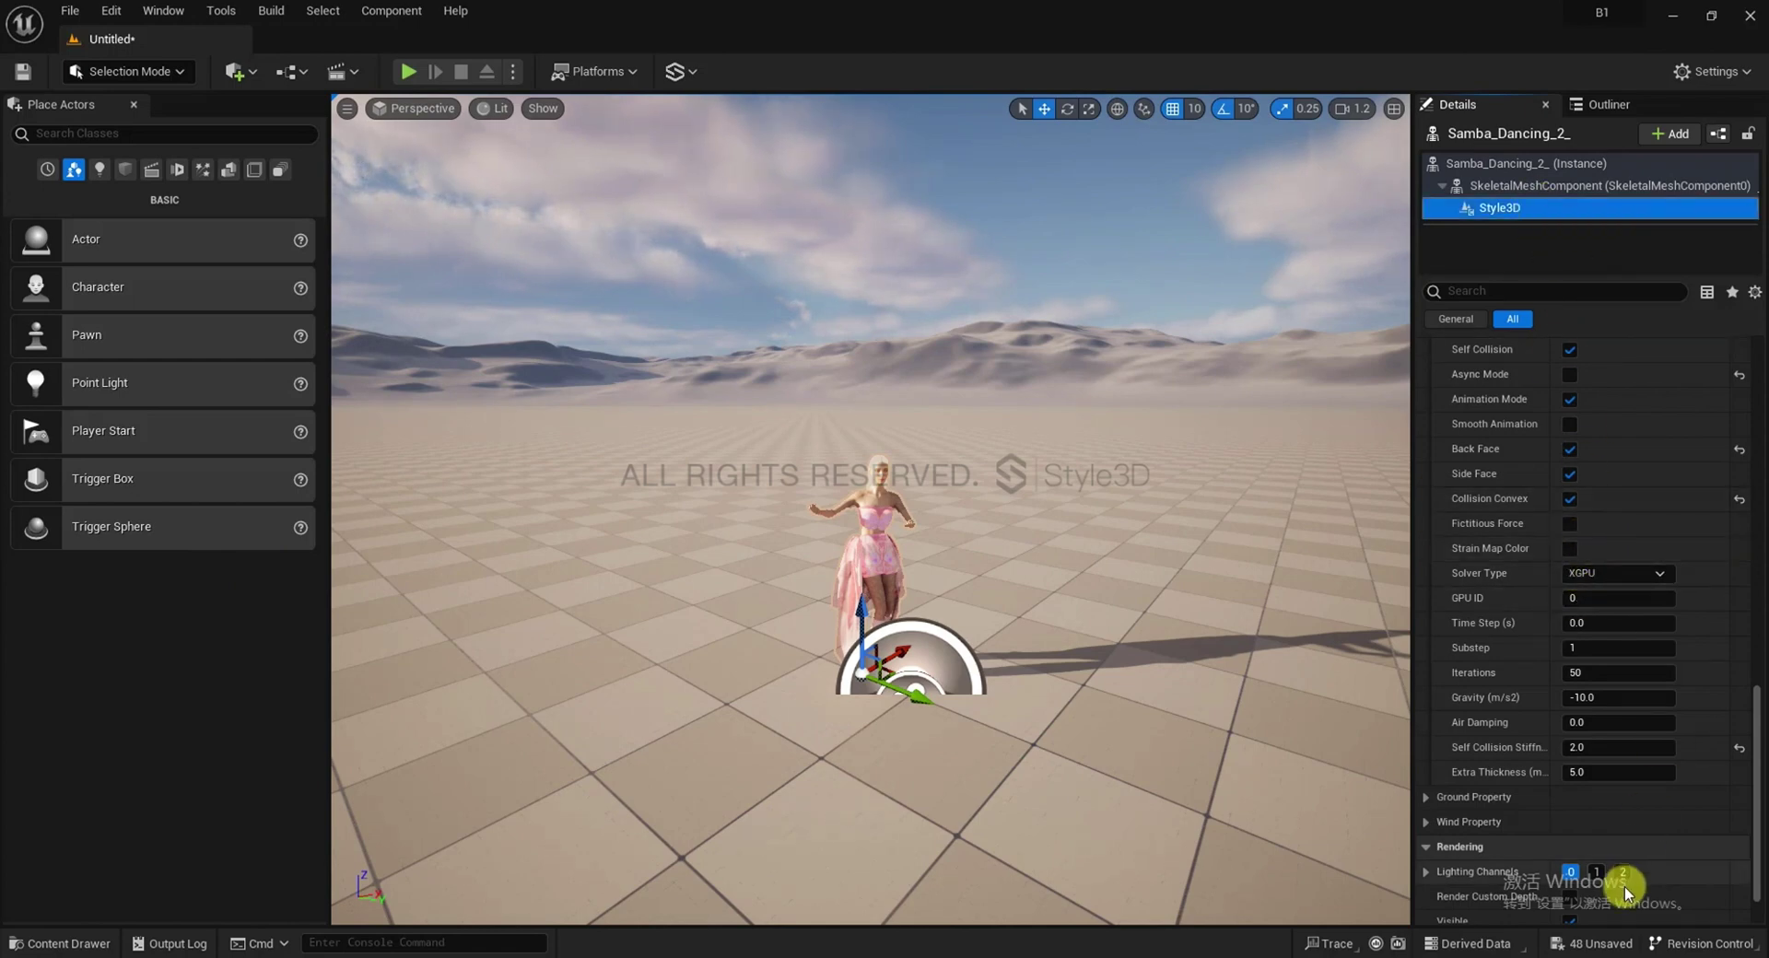
scroll(1617, 784, "up", 10)
scroll(1594, 597, "up", 5)
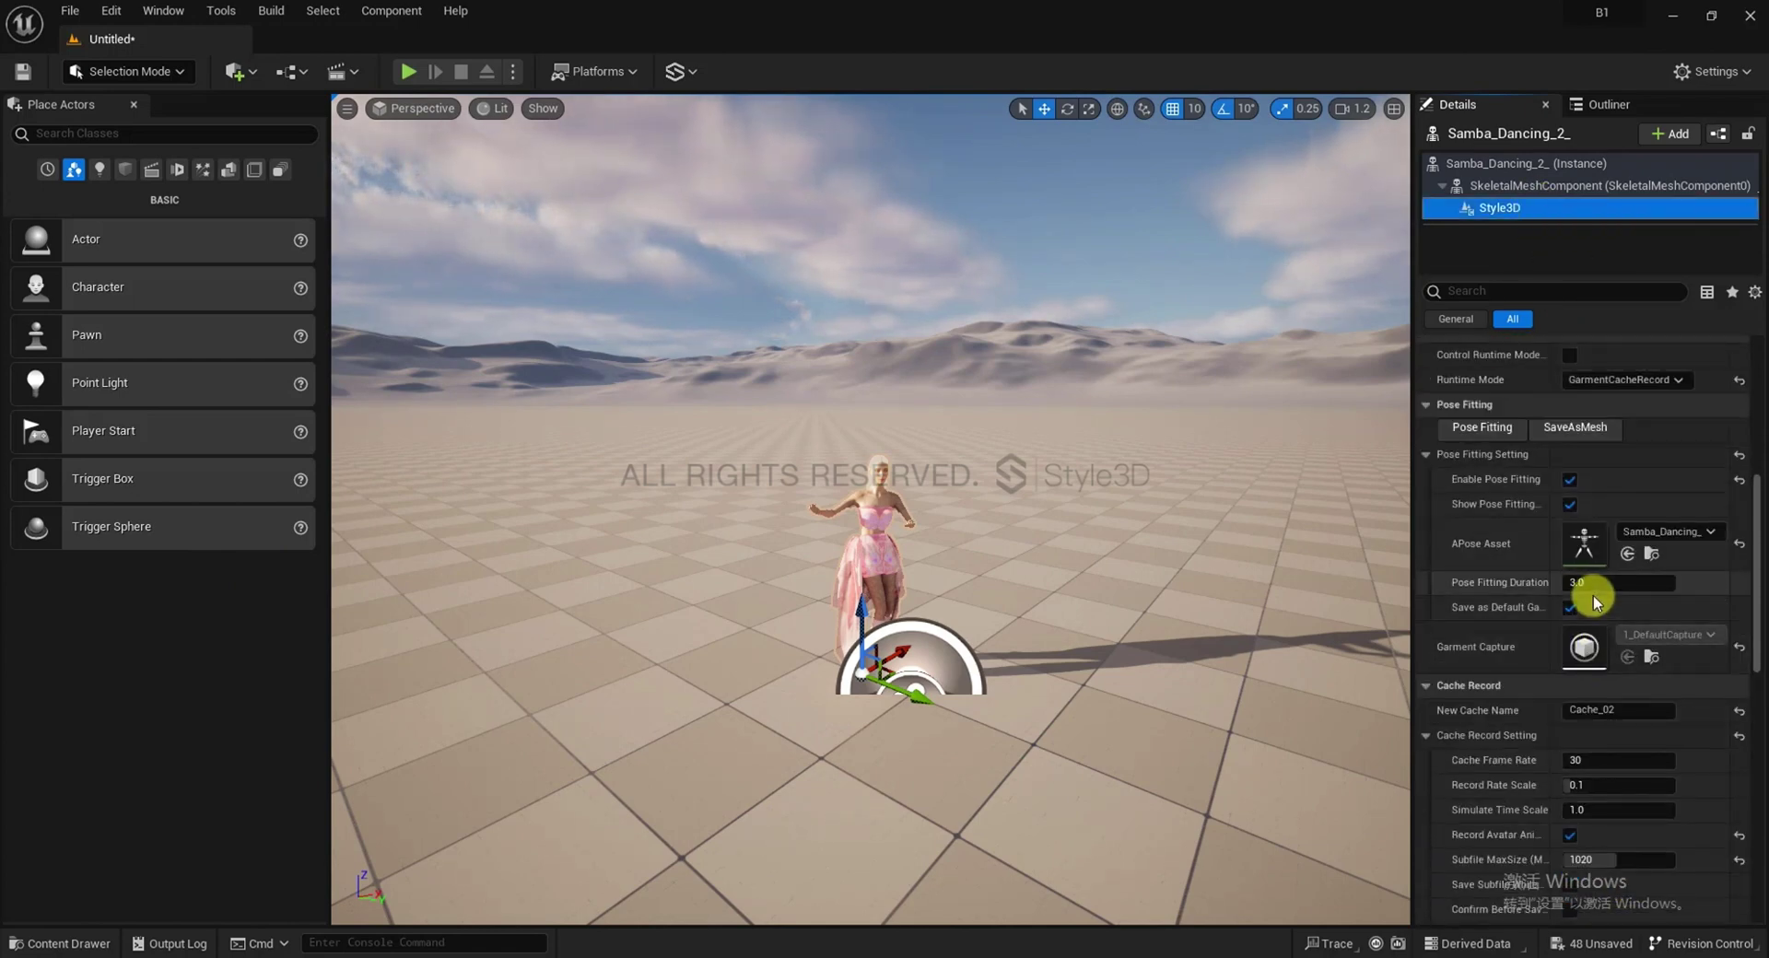
left_click(1633, 710)
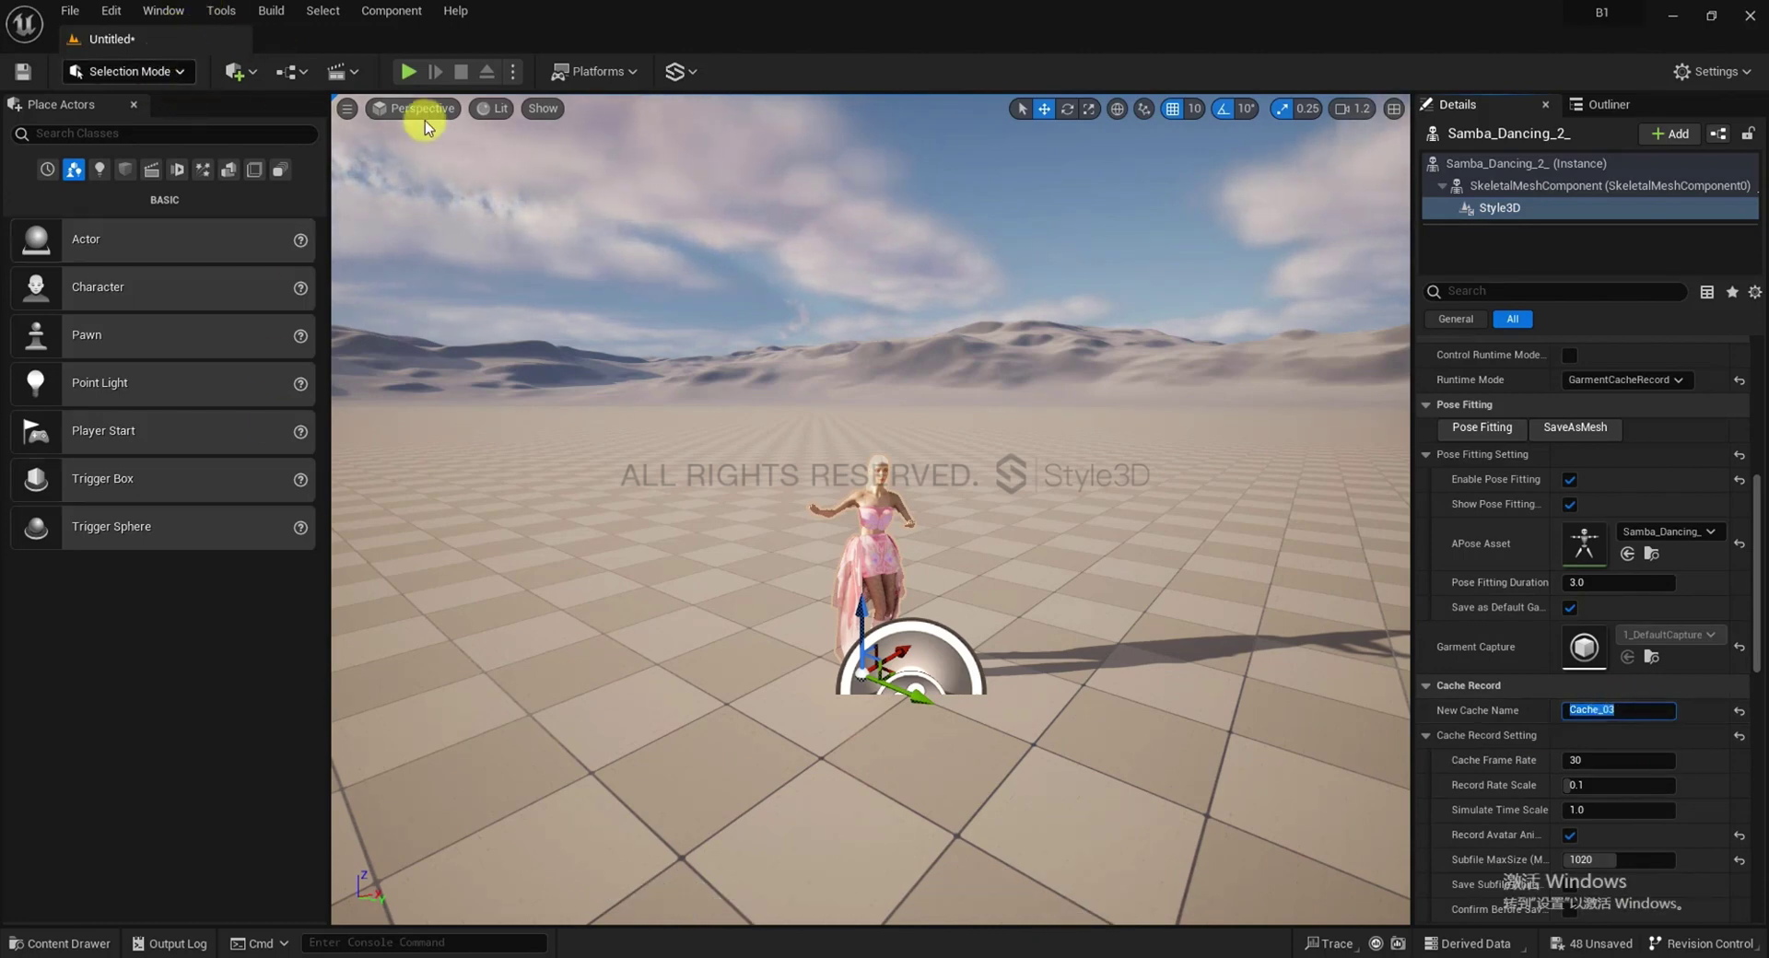
left_click(408, 71)
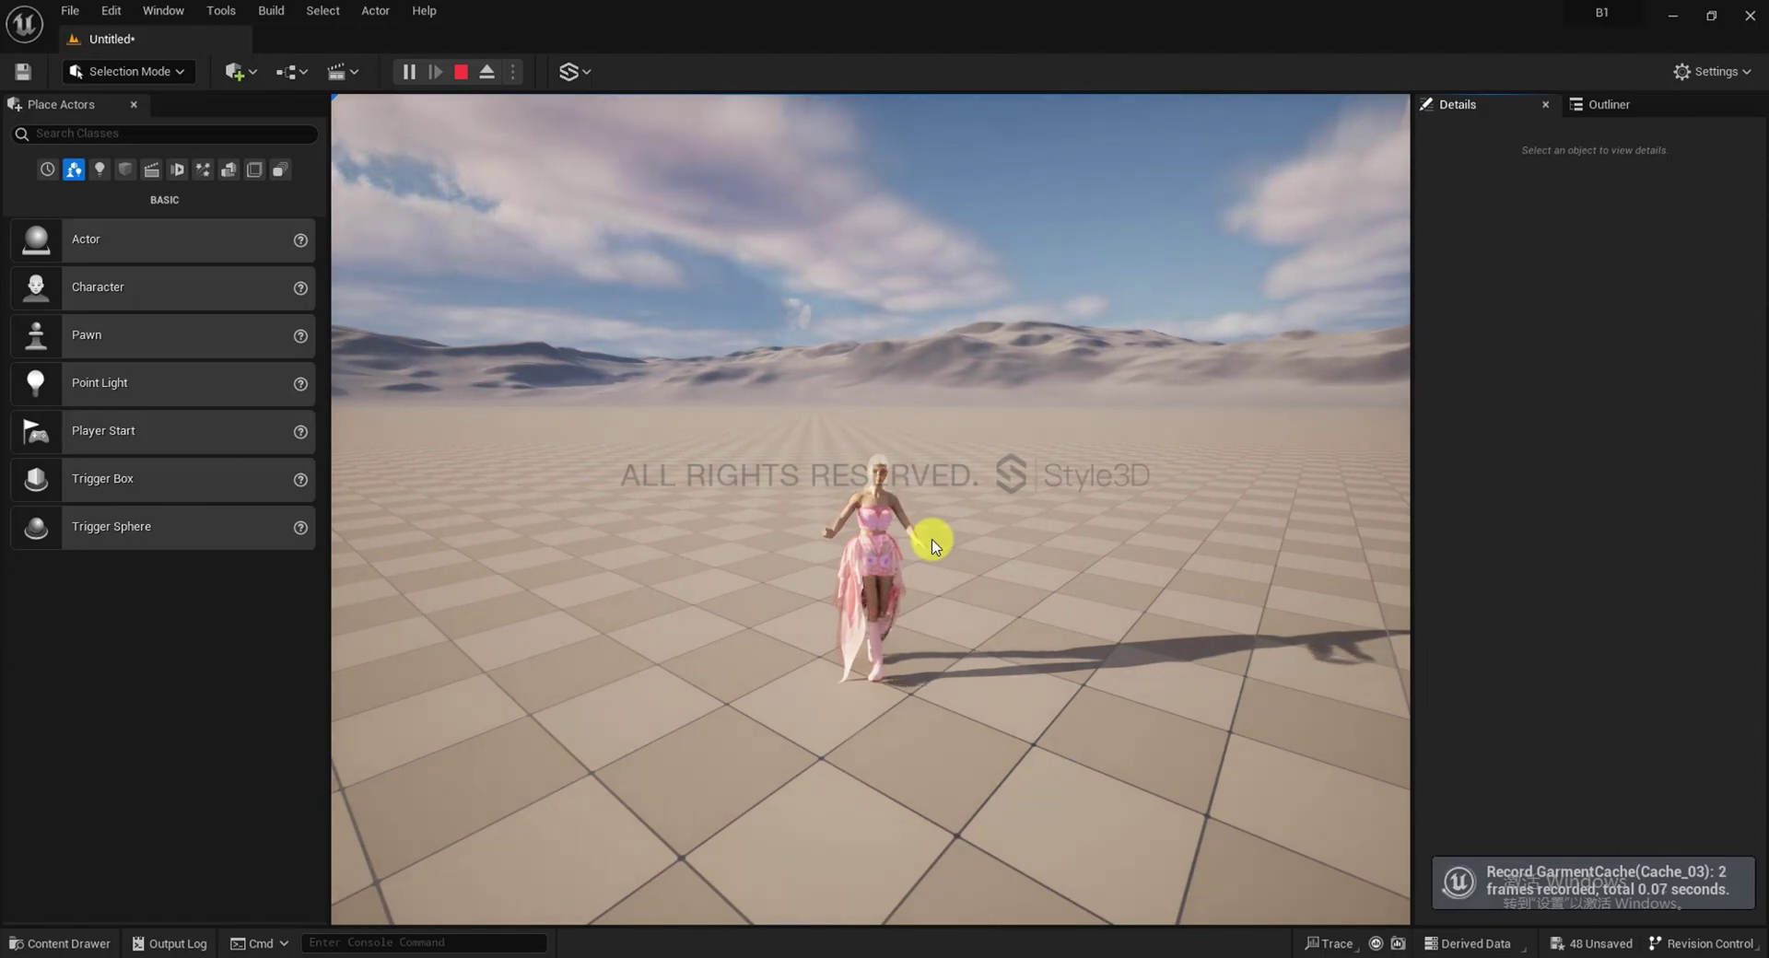
key("Escape")
Reopen the NewLevelSequence asset from the model folder and set the Garment Cache section's cache name to Cache_03
left_click(81, 940)
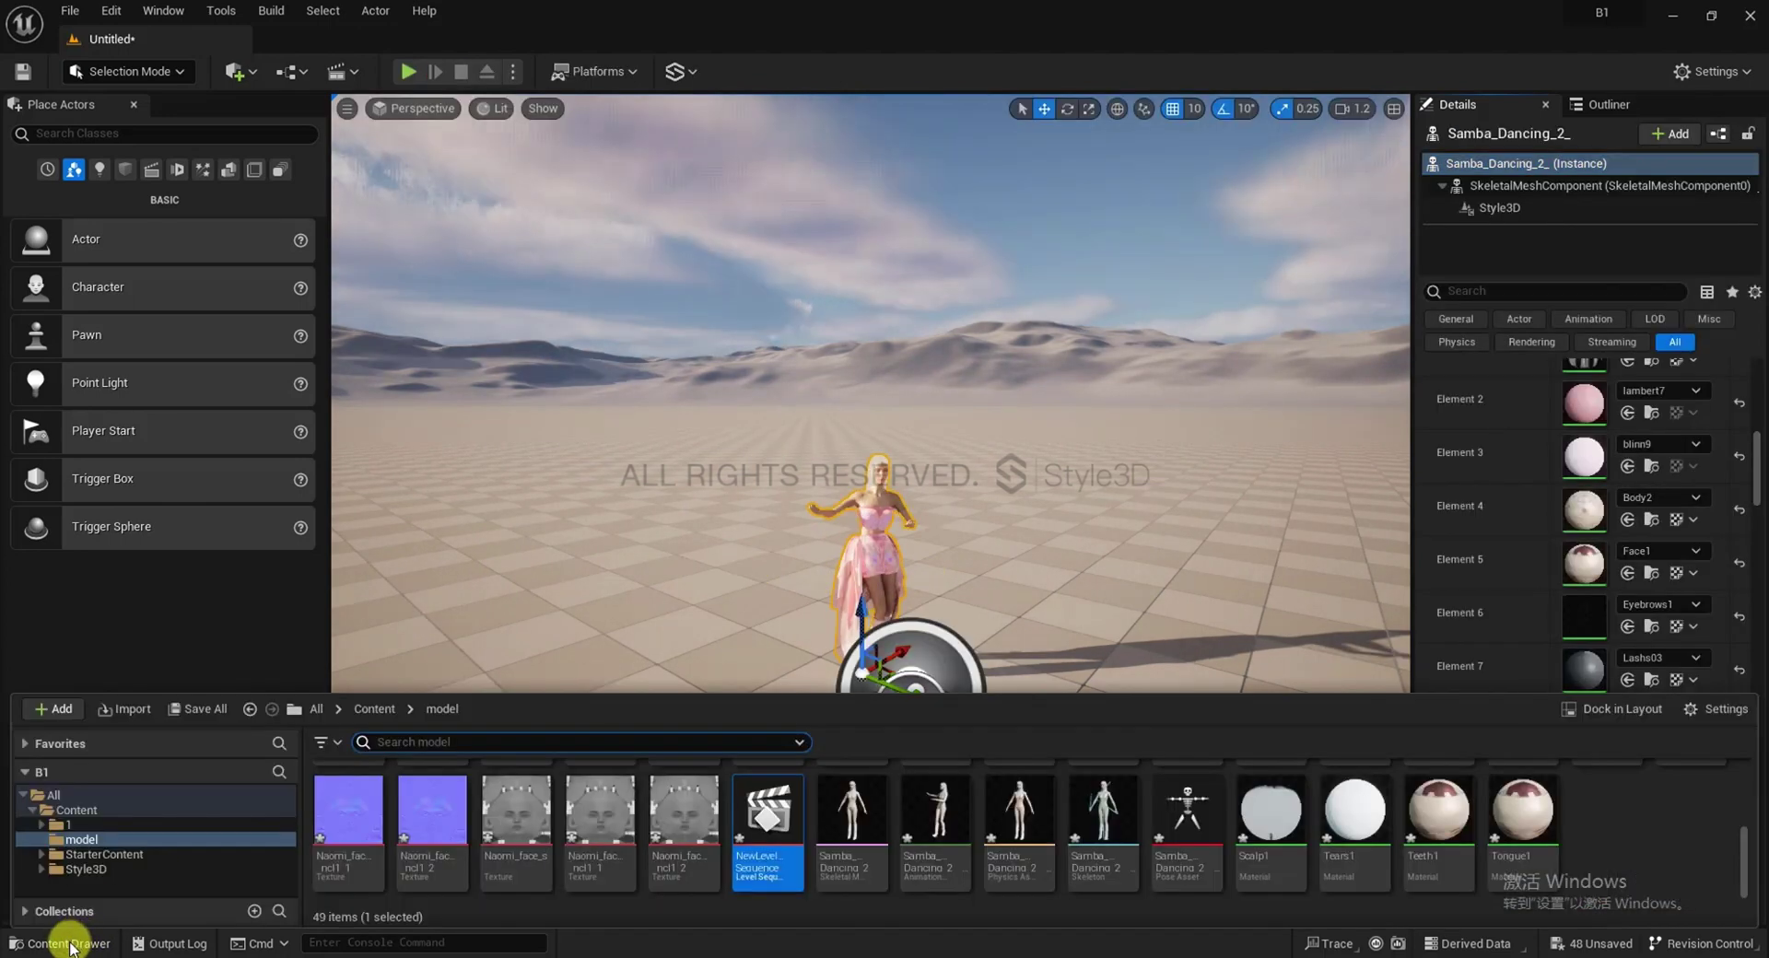
double_click(758, 818)
scroll(491, 807, "down", 4)
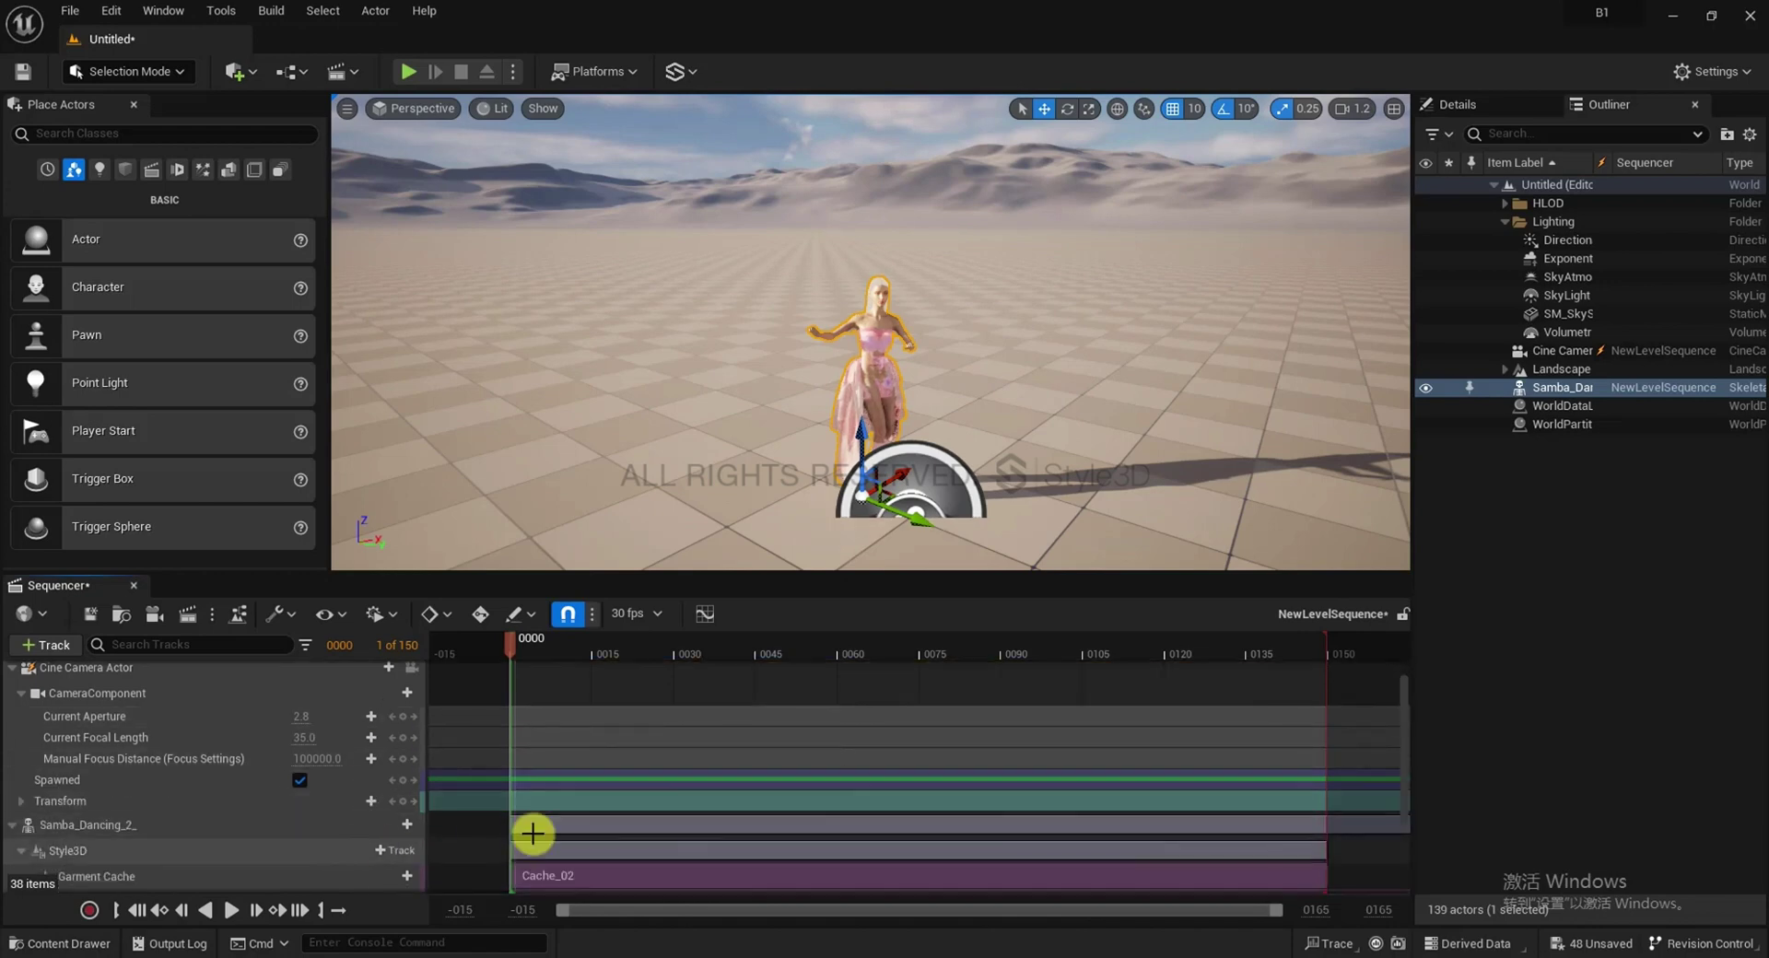
right_click(569, 817)
mouse_move(645, 544)
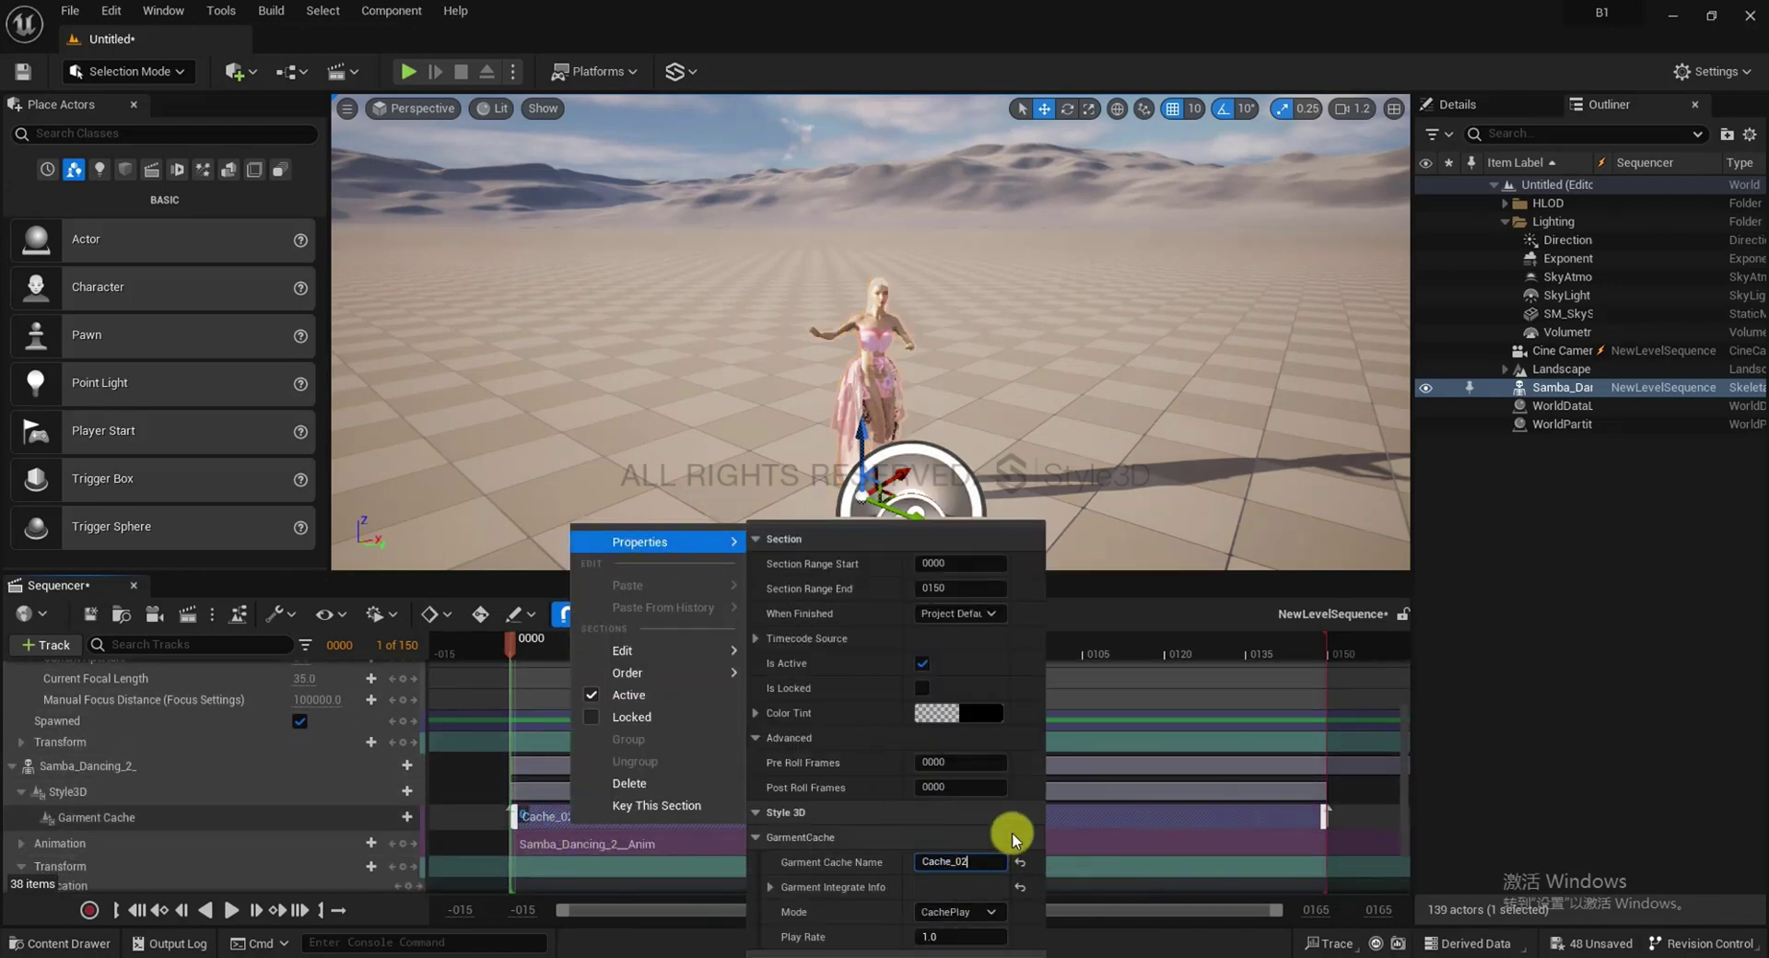
type("3")
key("Return")
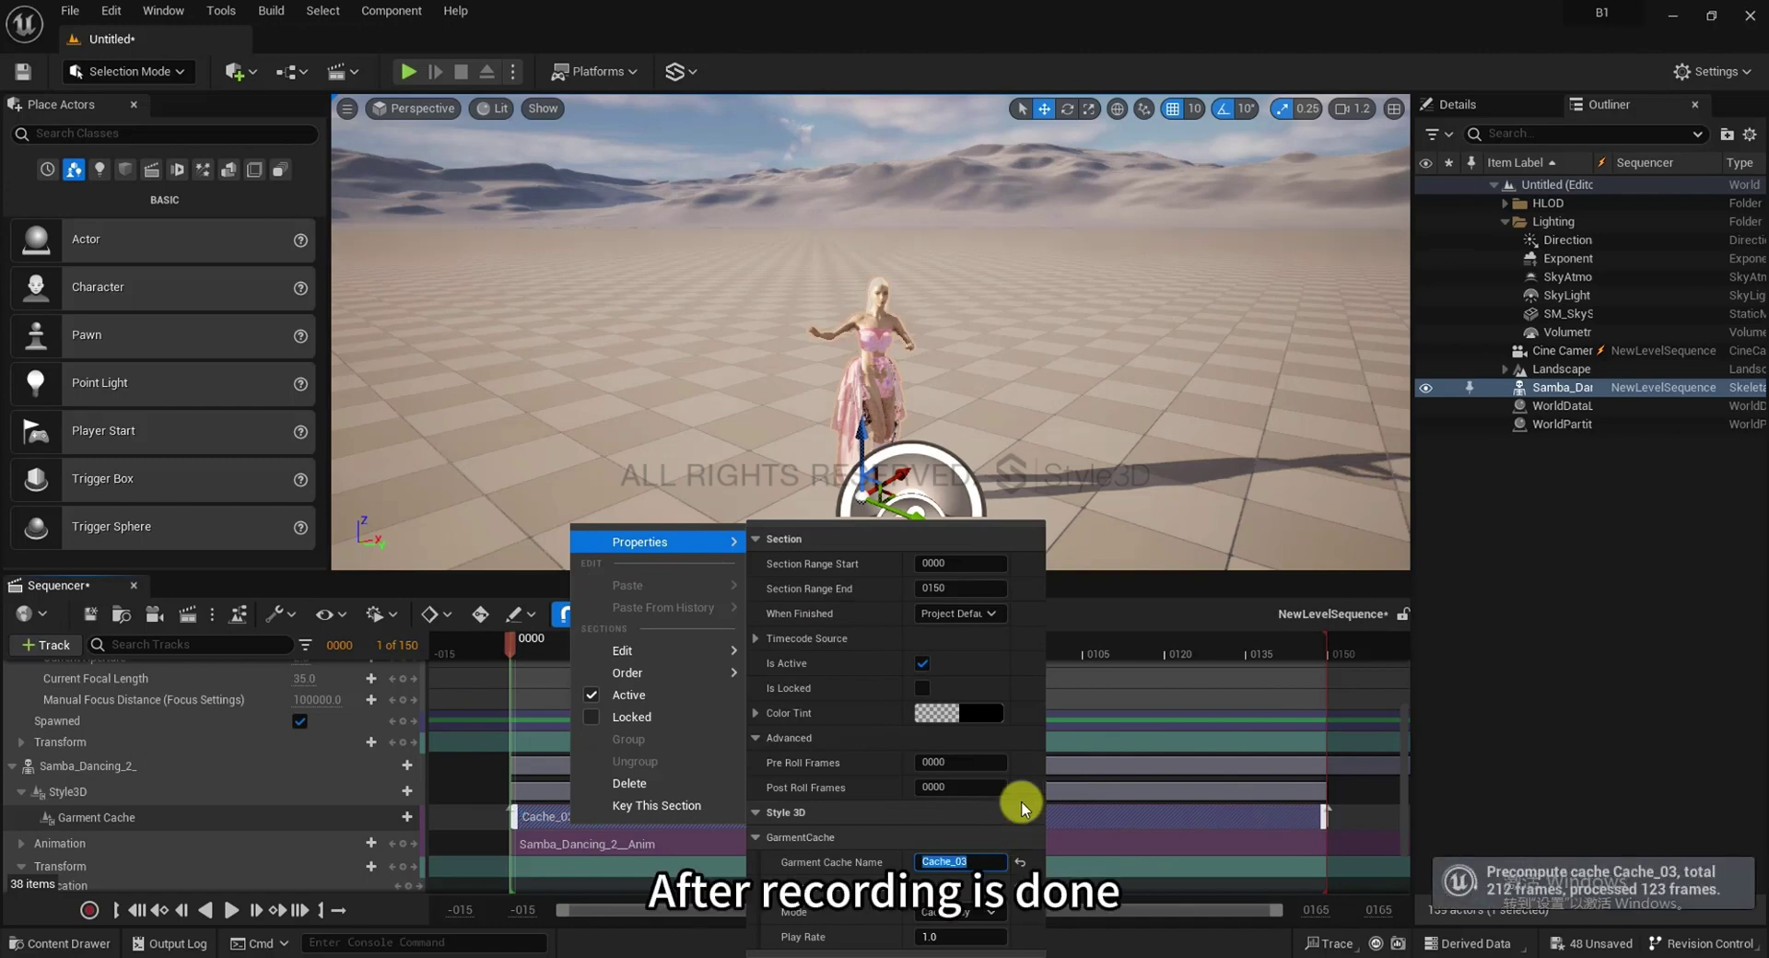
left_click(1159, 590)
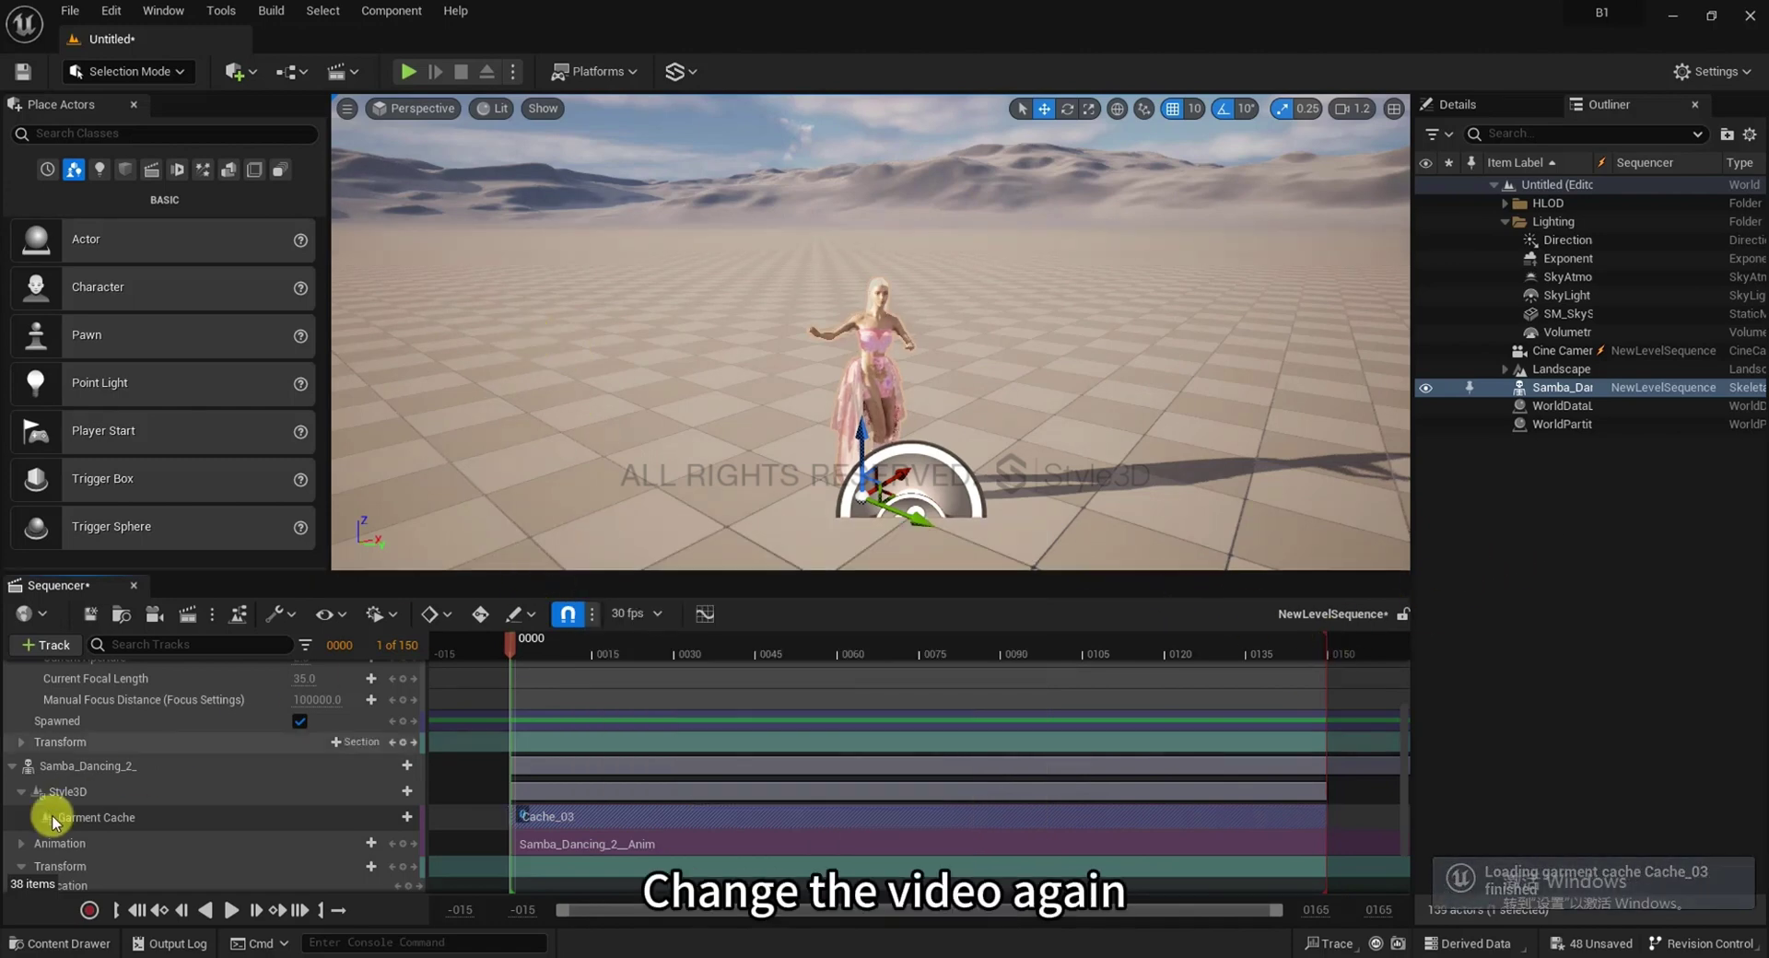
Play the sequence twice from frame 0000 to review the garment motion with Cache_03
left_click(217, 913)
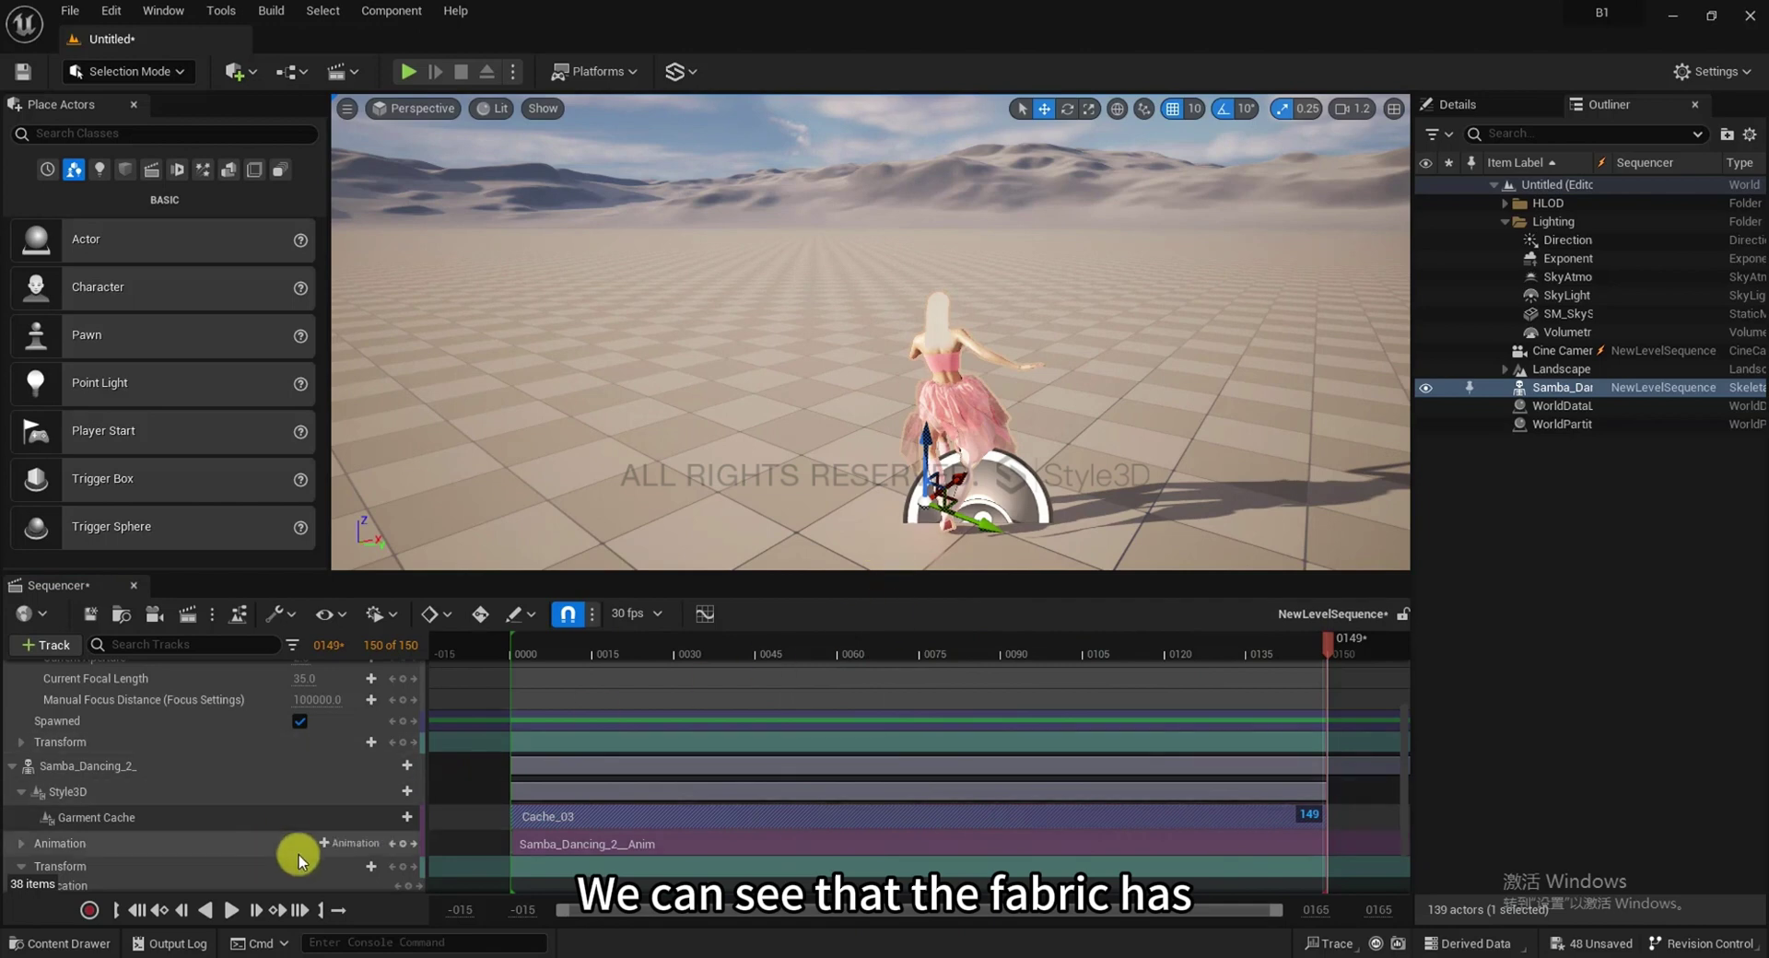
left_click_drag(1283, 650, 515, 651)
left_click(138, 910)
left_click(230, 910)
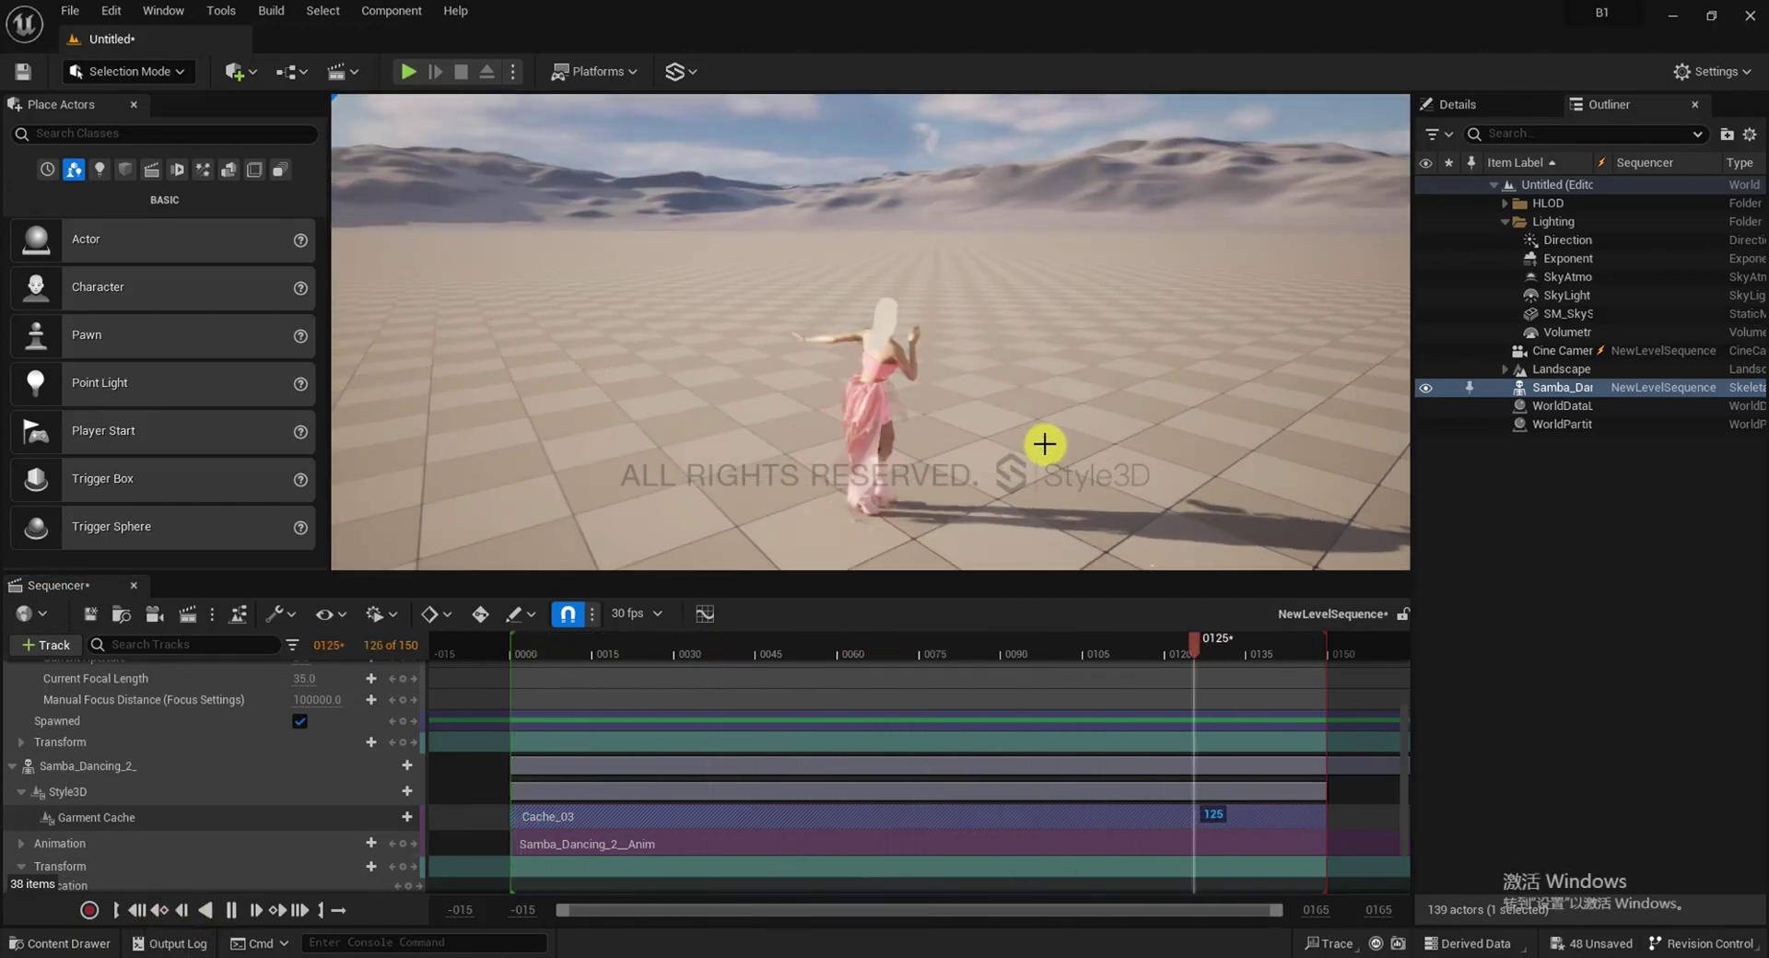
Close Sequencer and enable Preview in Editor on the actor's Style3D component
left_click(1484, 106)
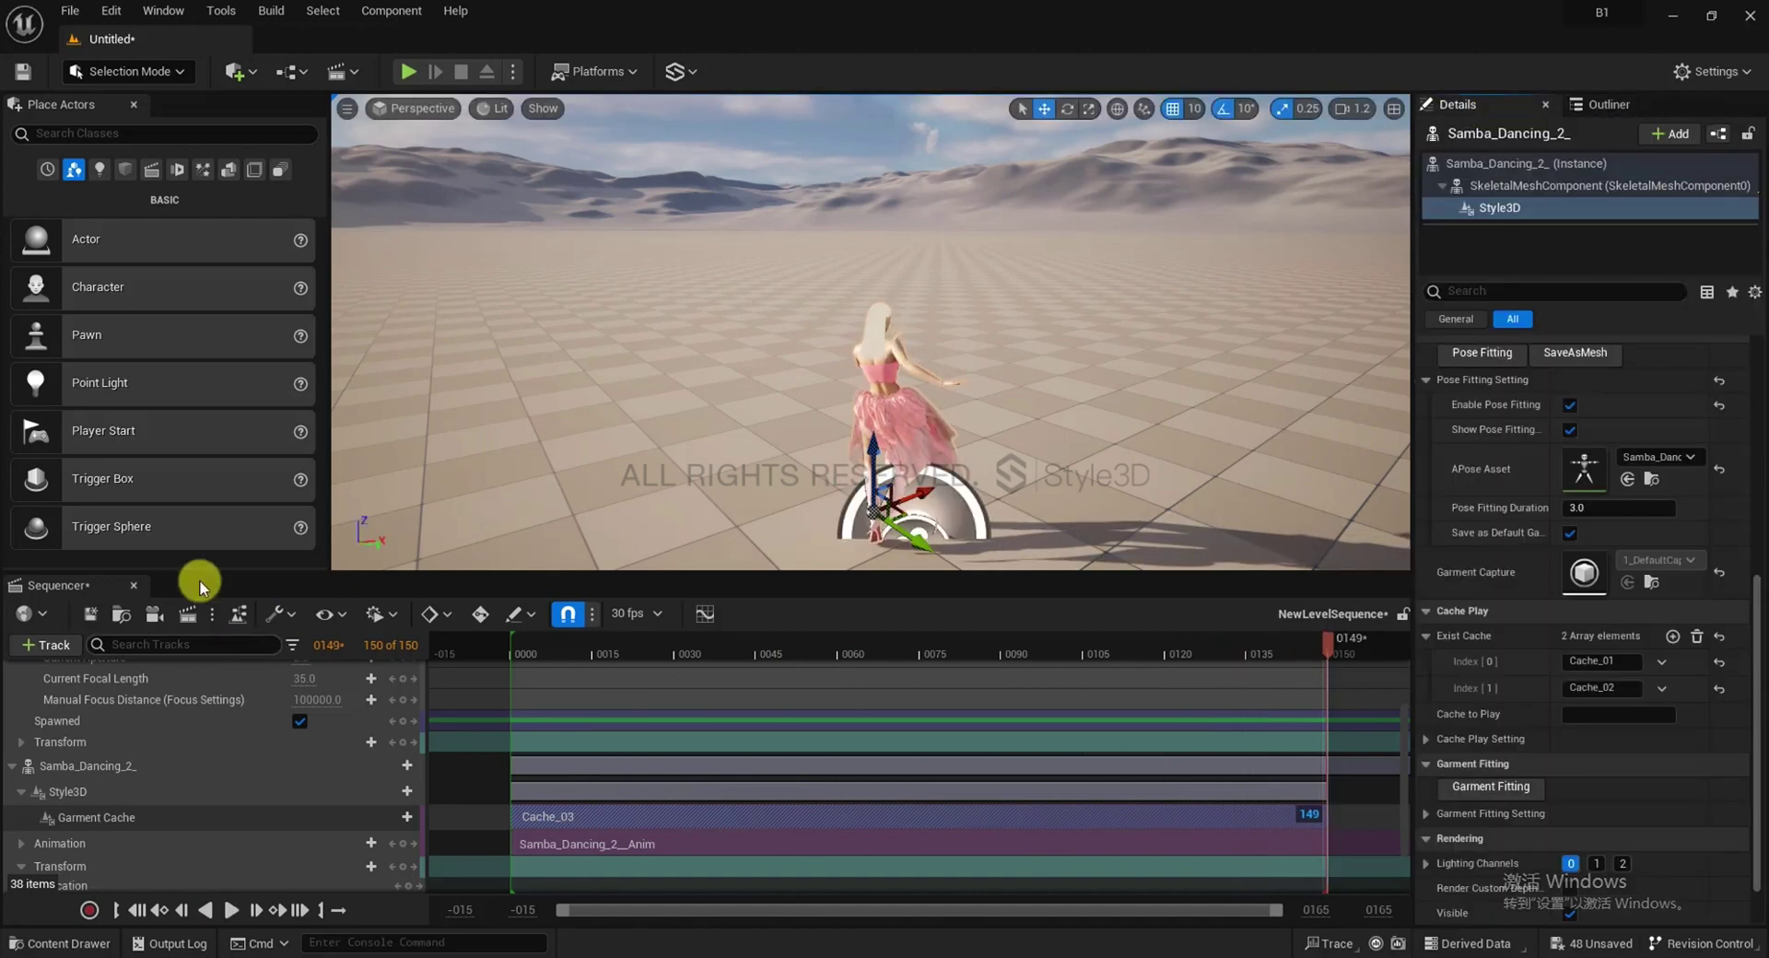
left_click(133, 585)
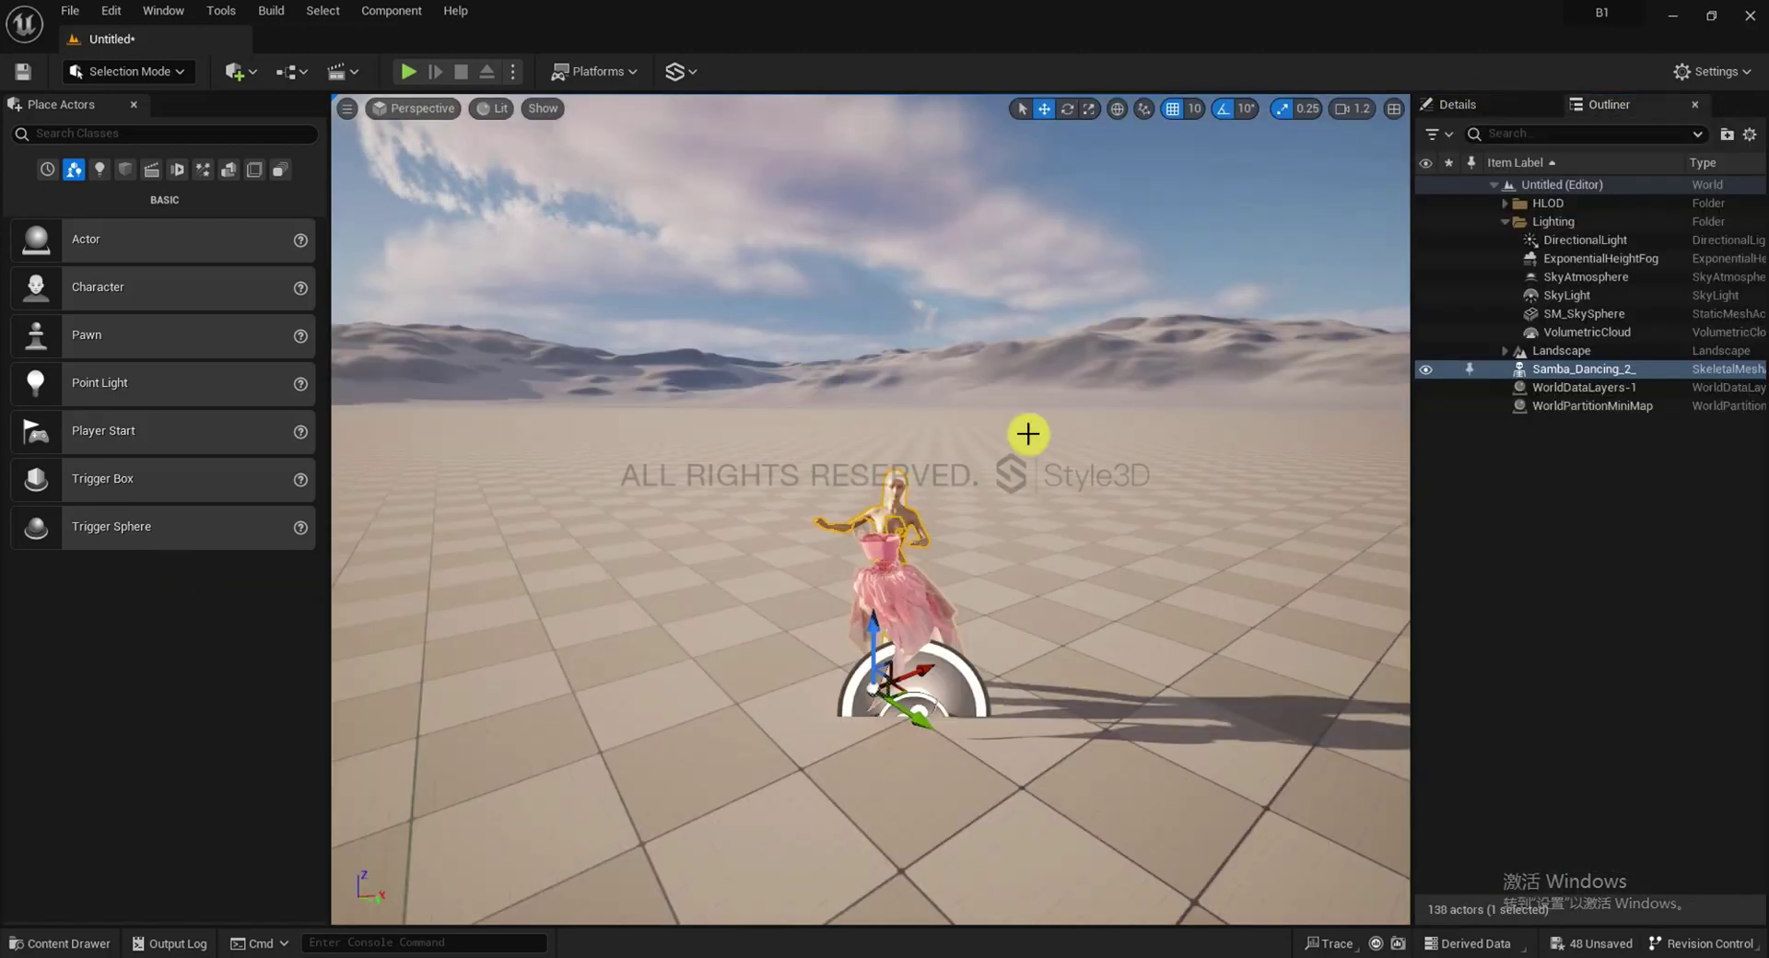
left_click(1486, 107)
left_click(1500, 208)
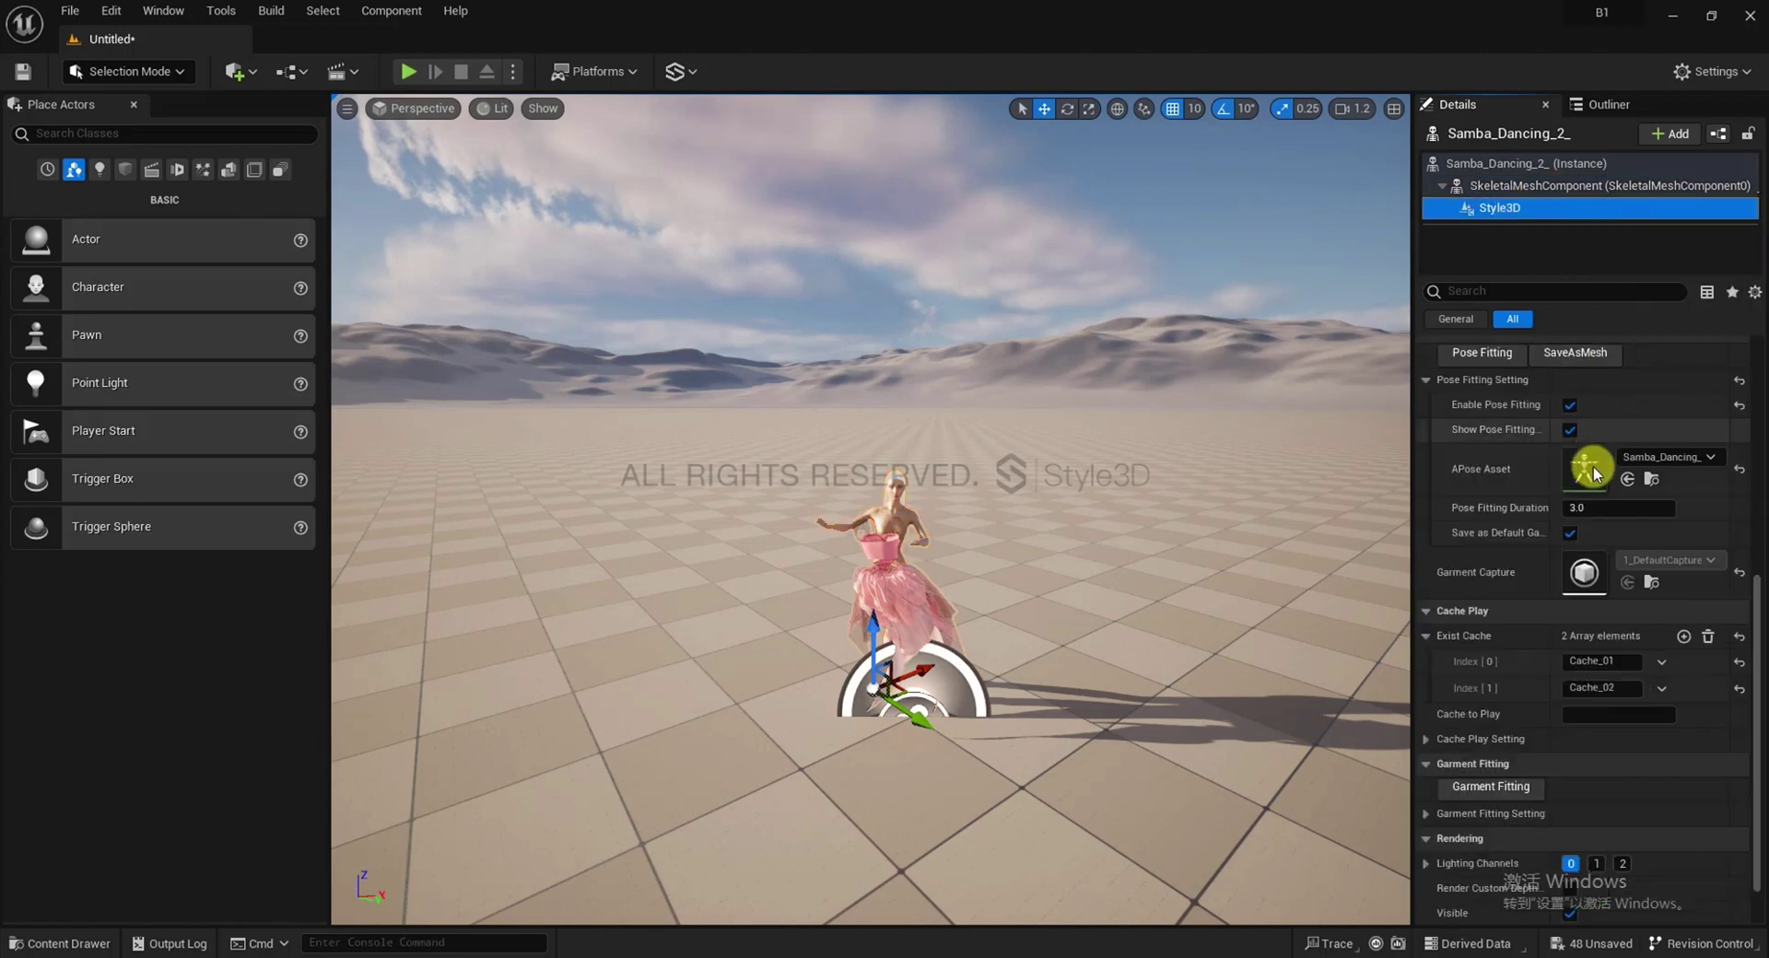
scroll(1566, 460, "up", 3)
scroll(1585, 442, "up", 5)
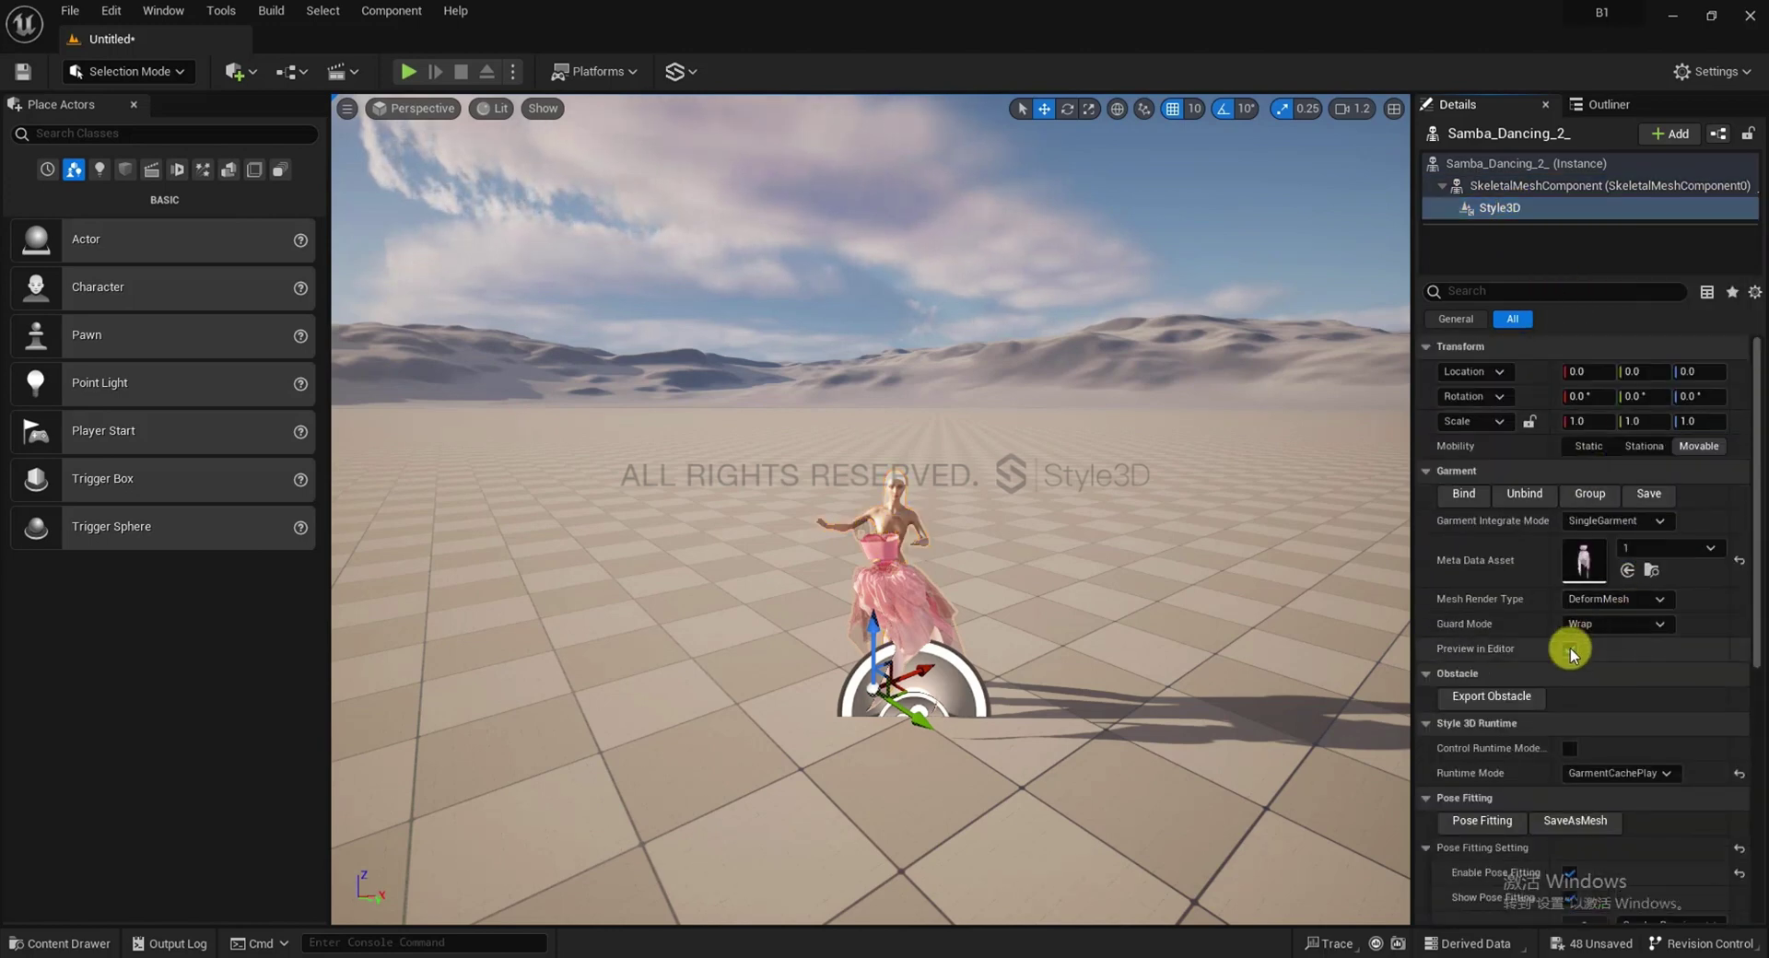
left_click(1571, 650)
scroll(983, 593, "up", 2)
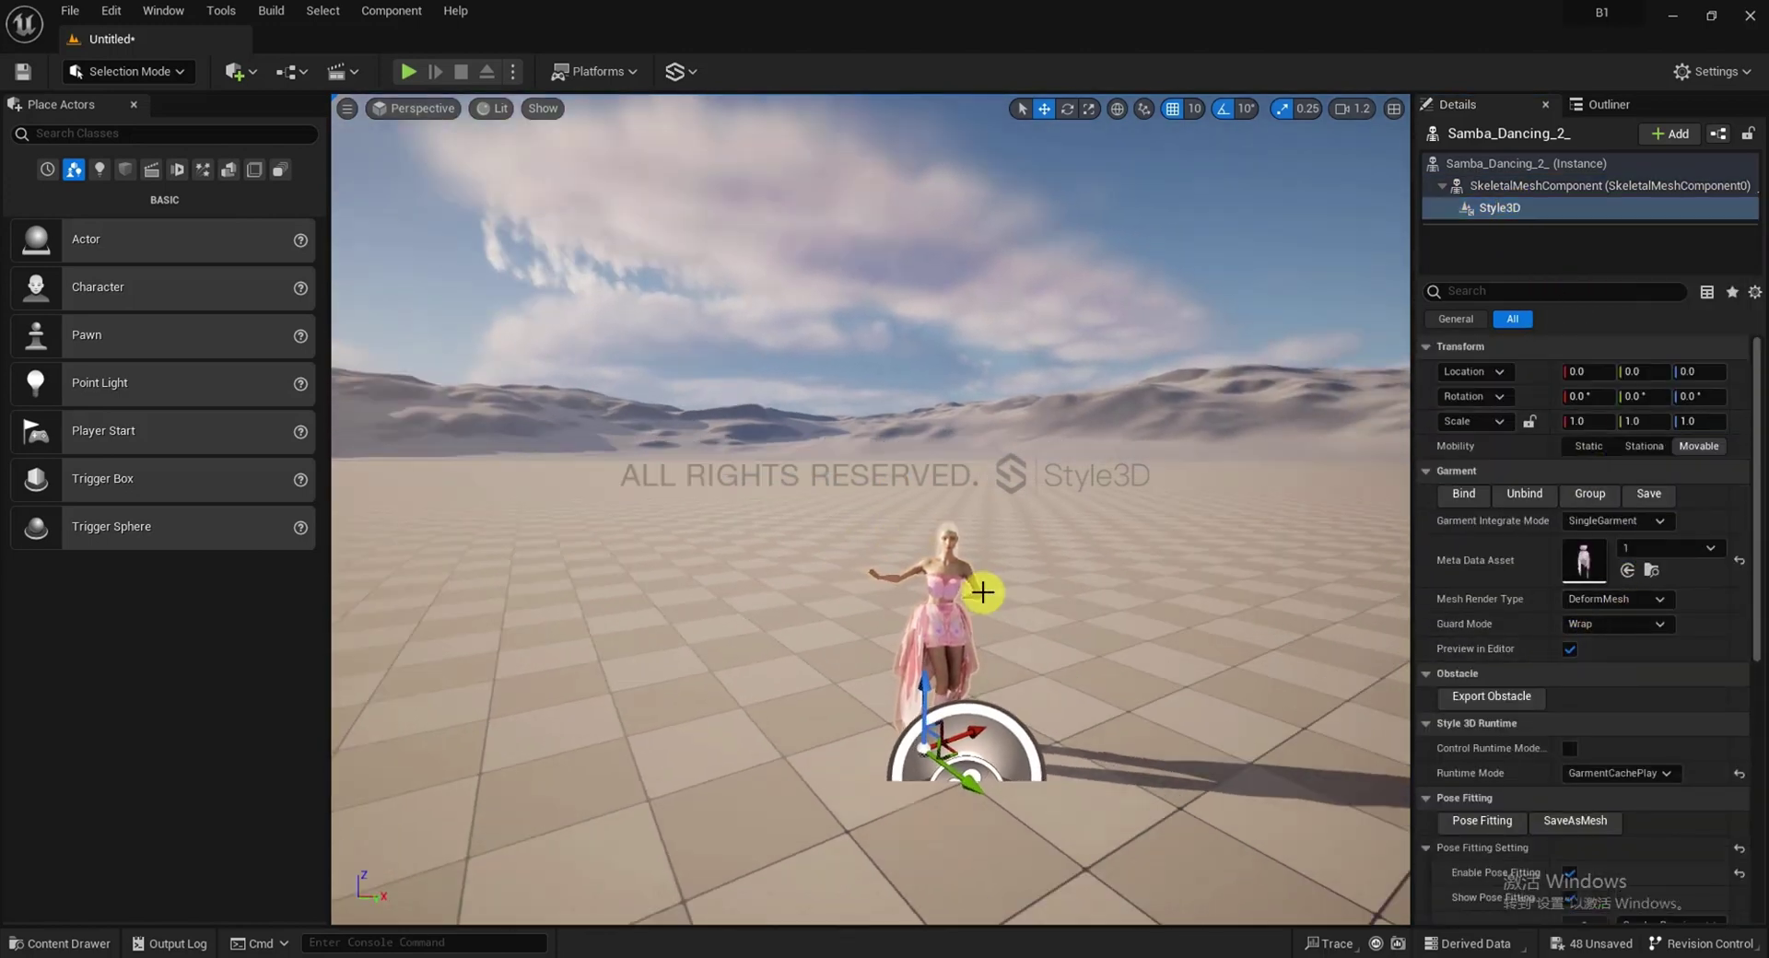
scroll(1001, 632, "up", 2)
Open the garment assigned as Meta Data Asset, examine its Cloth Piece simulation and fabric properties, and close the asset editor
scroll(1568, 723, "down", 8)
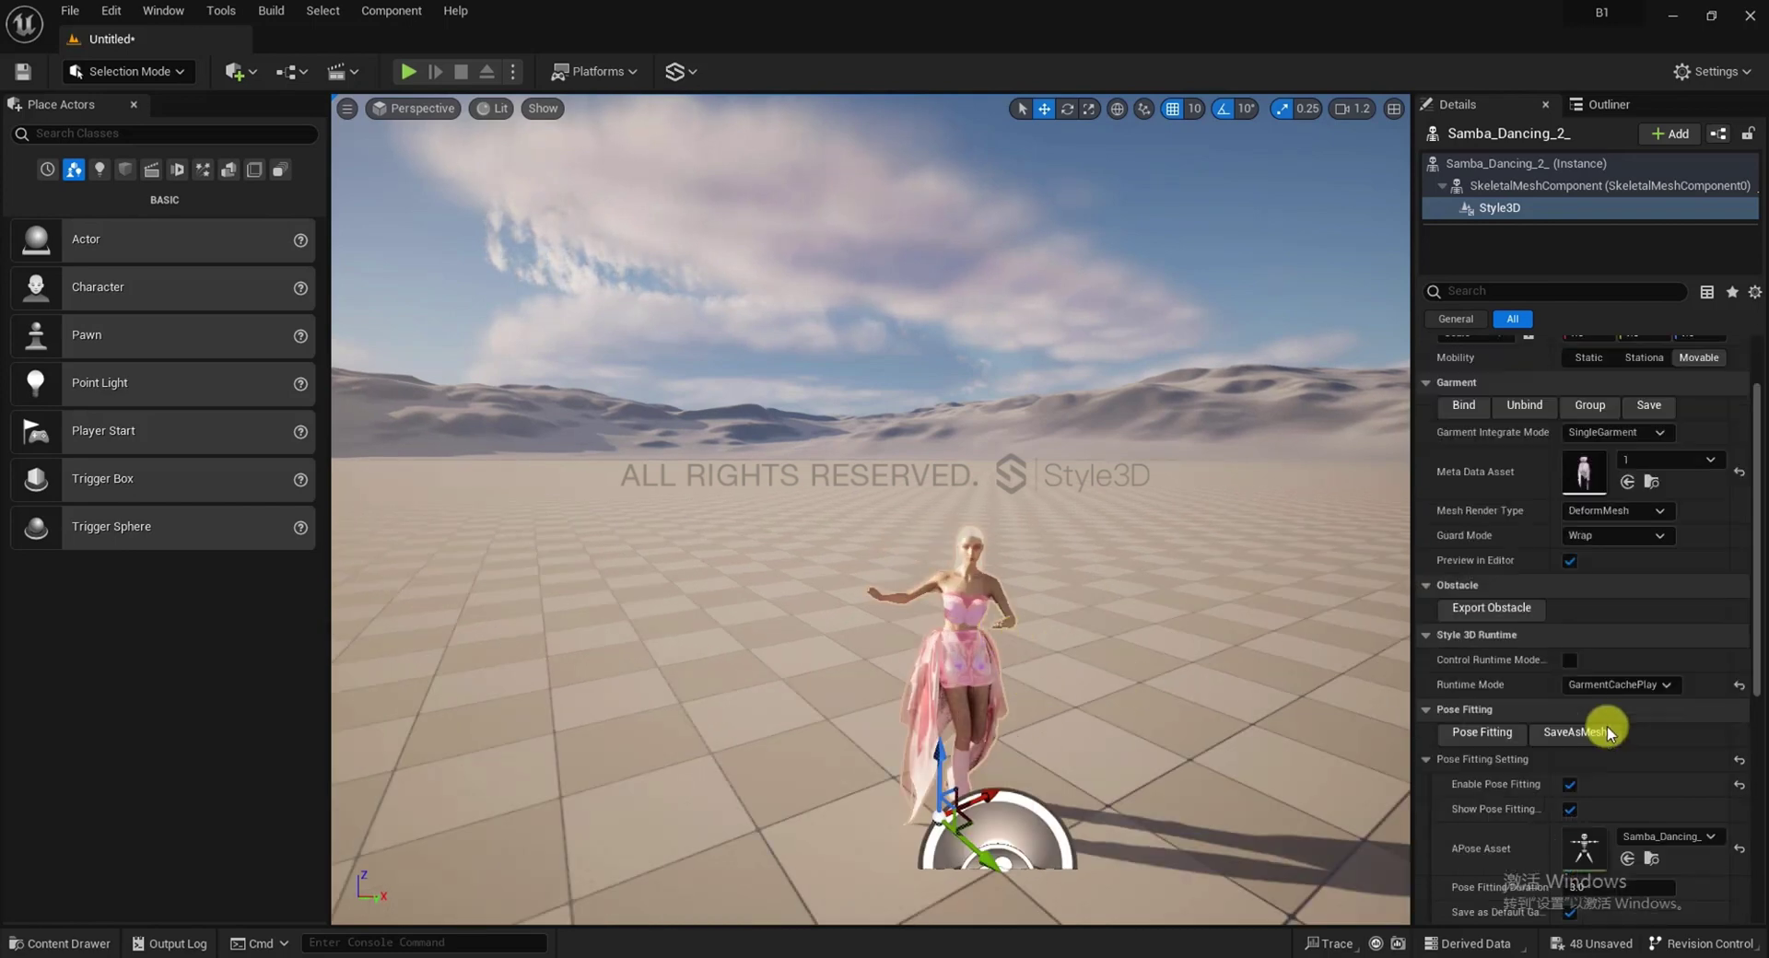
scroll(1574, 636, "up", 4)
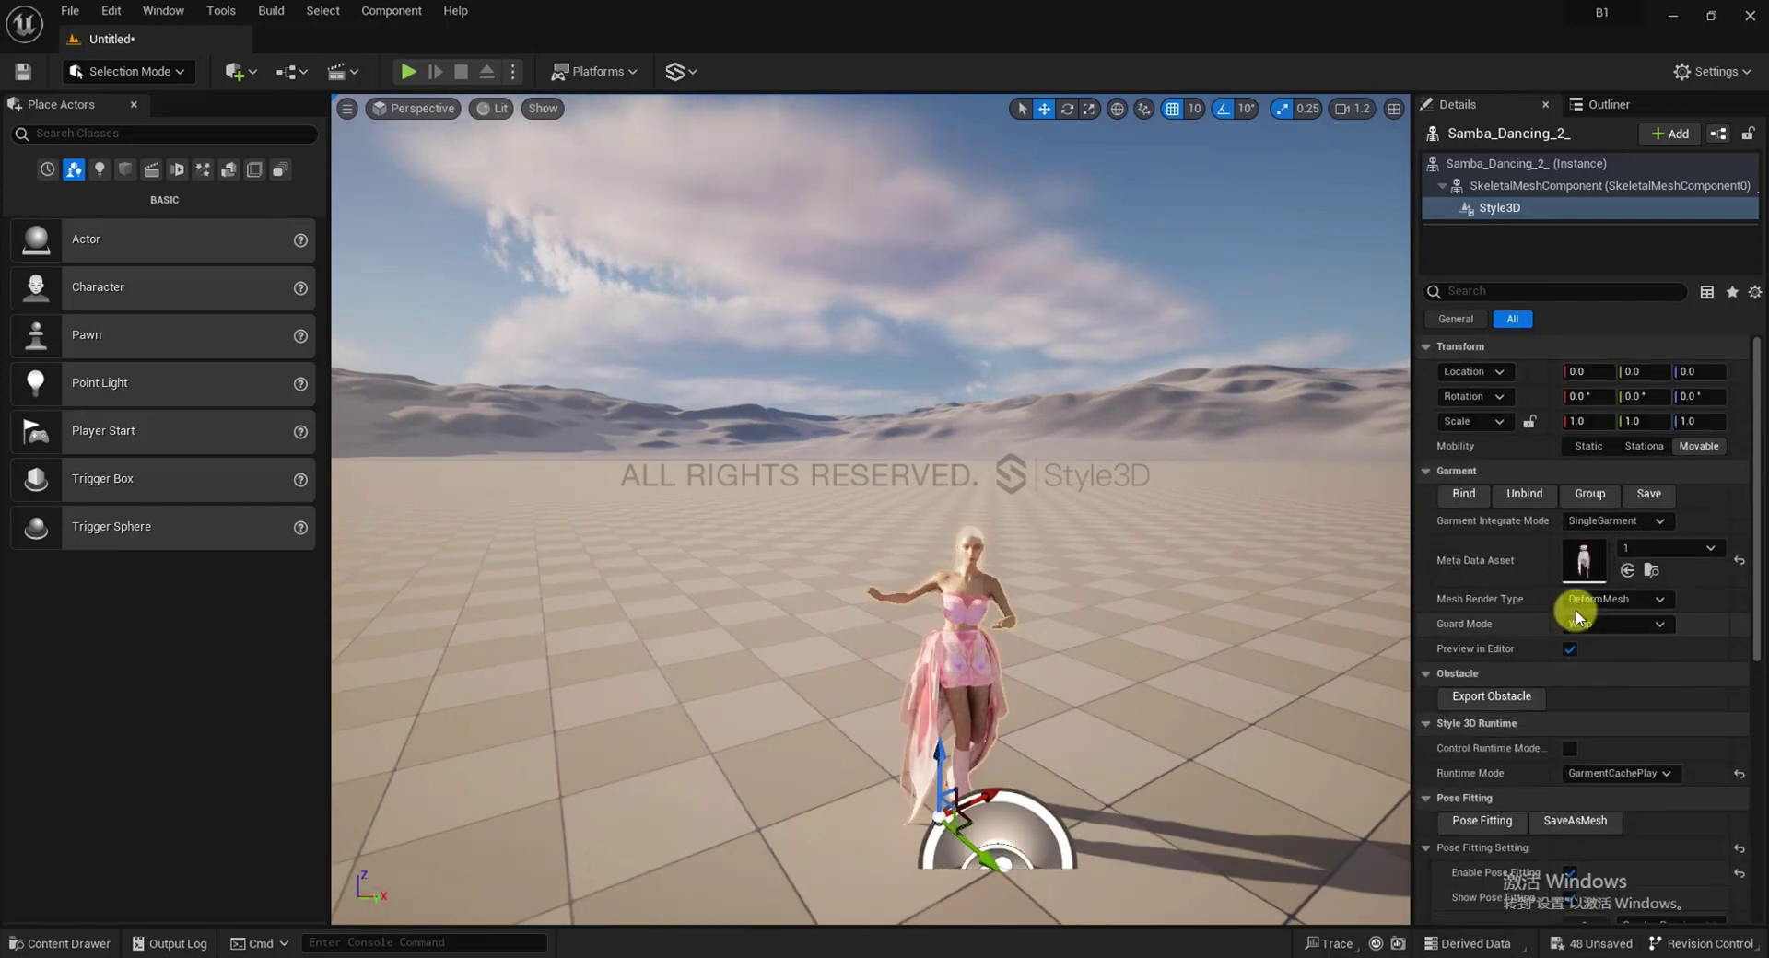
double_click(1584, 560)
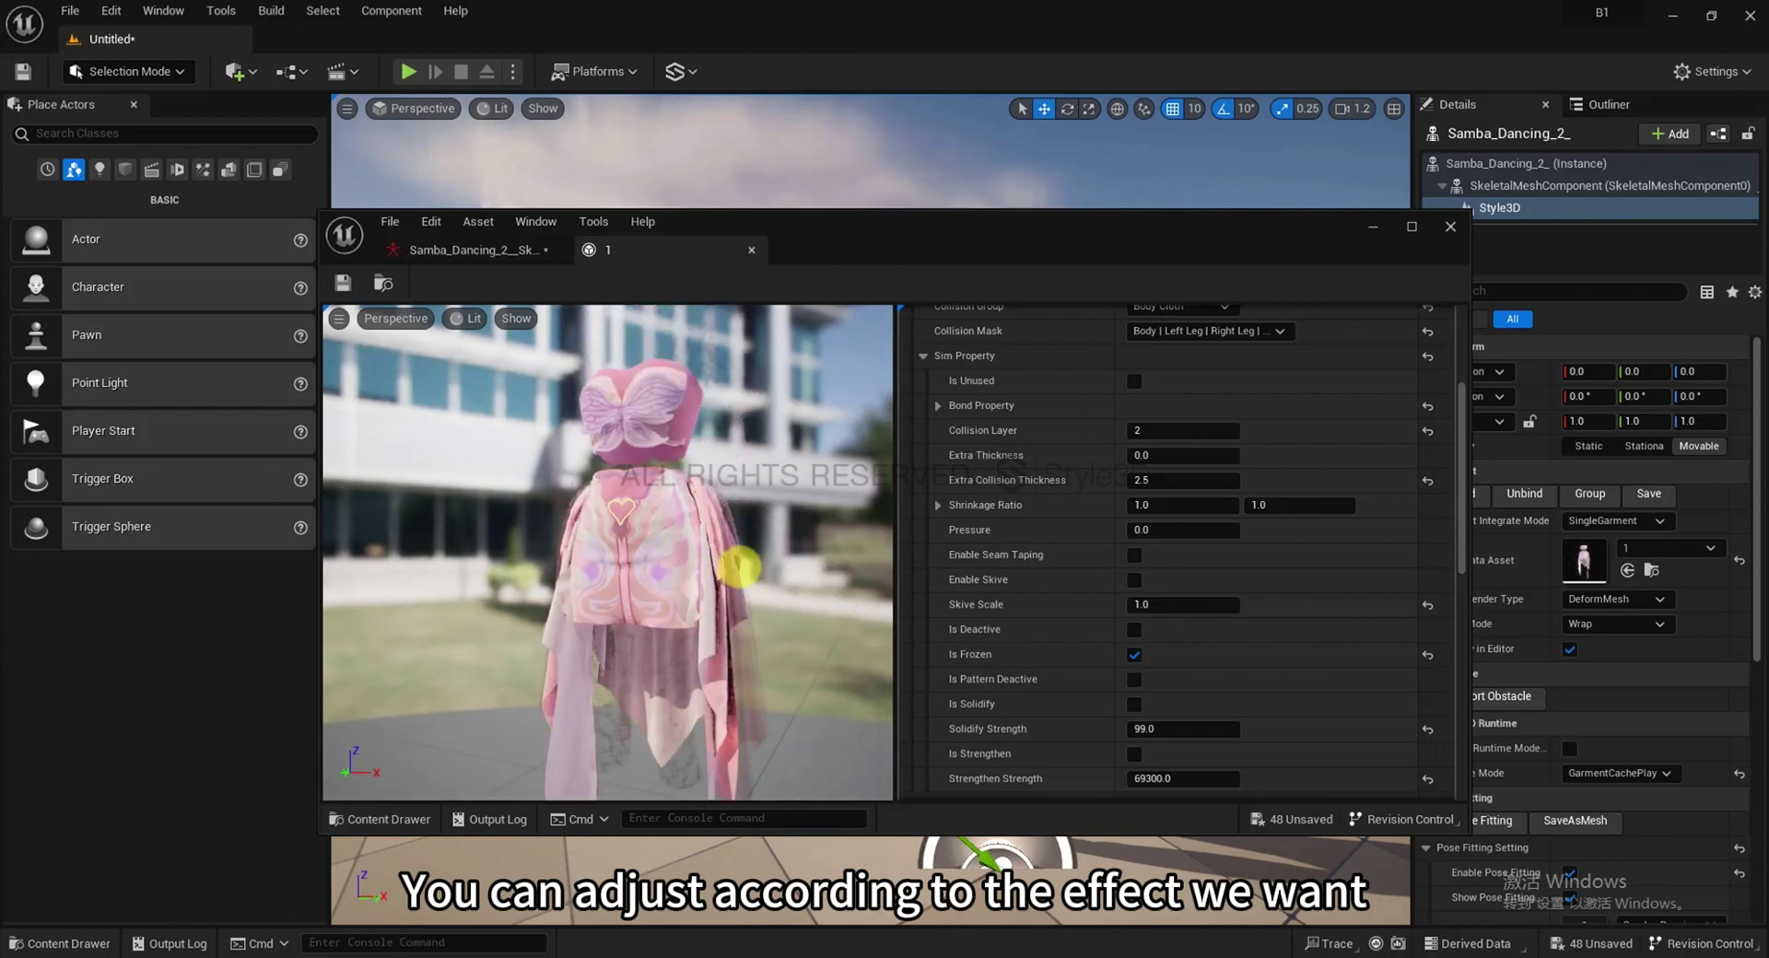
scroll(1198, 479, "up", 5)
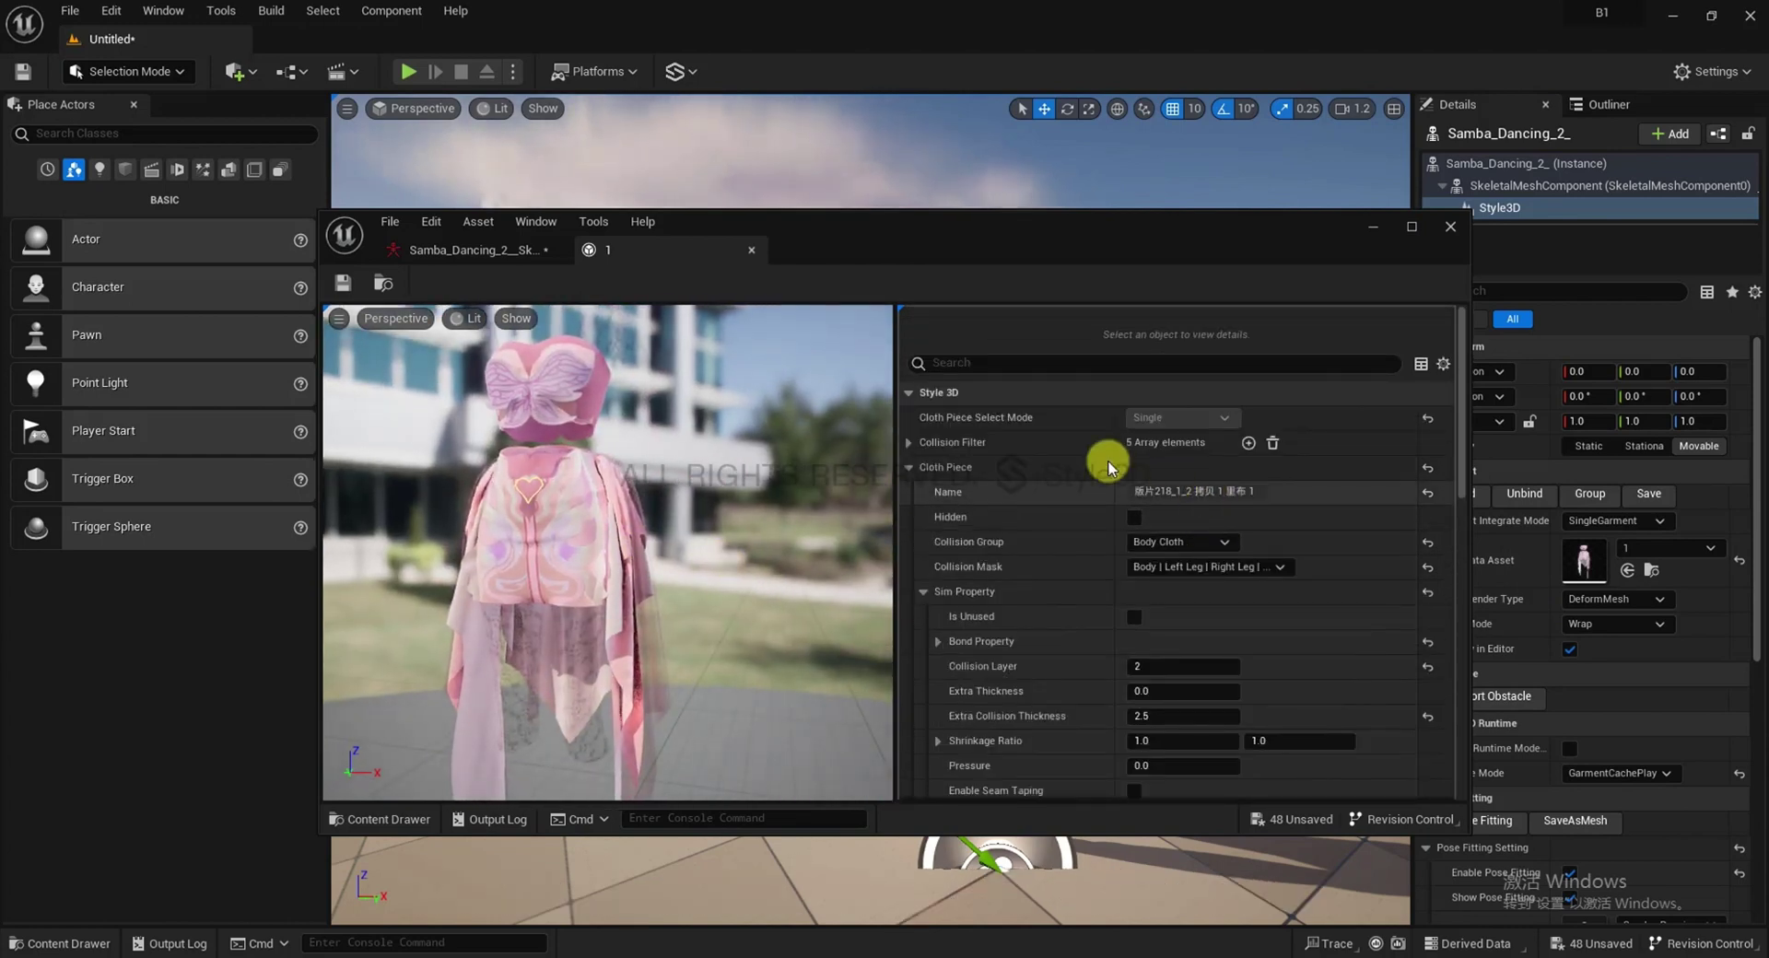
scroll(1157, 584, "down", 10)
scroll(1124, 701, "down", 2)
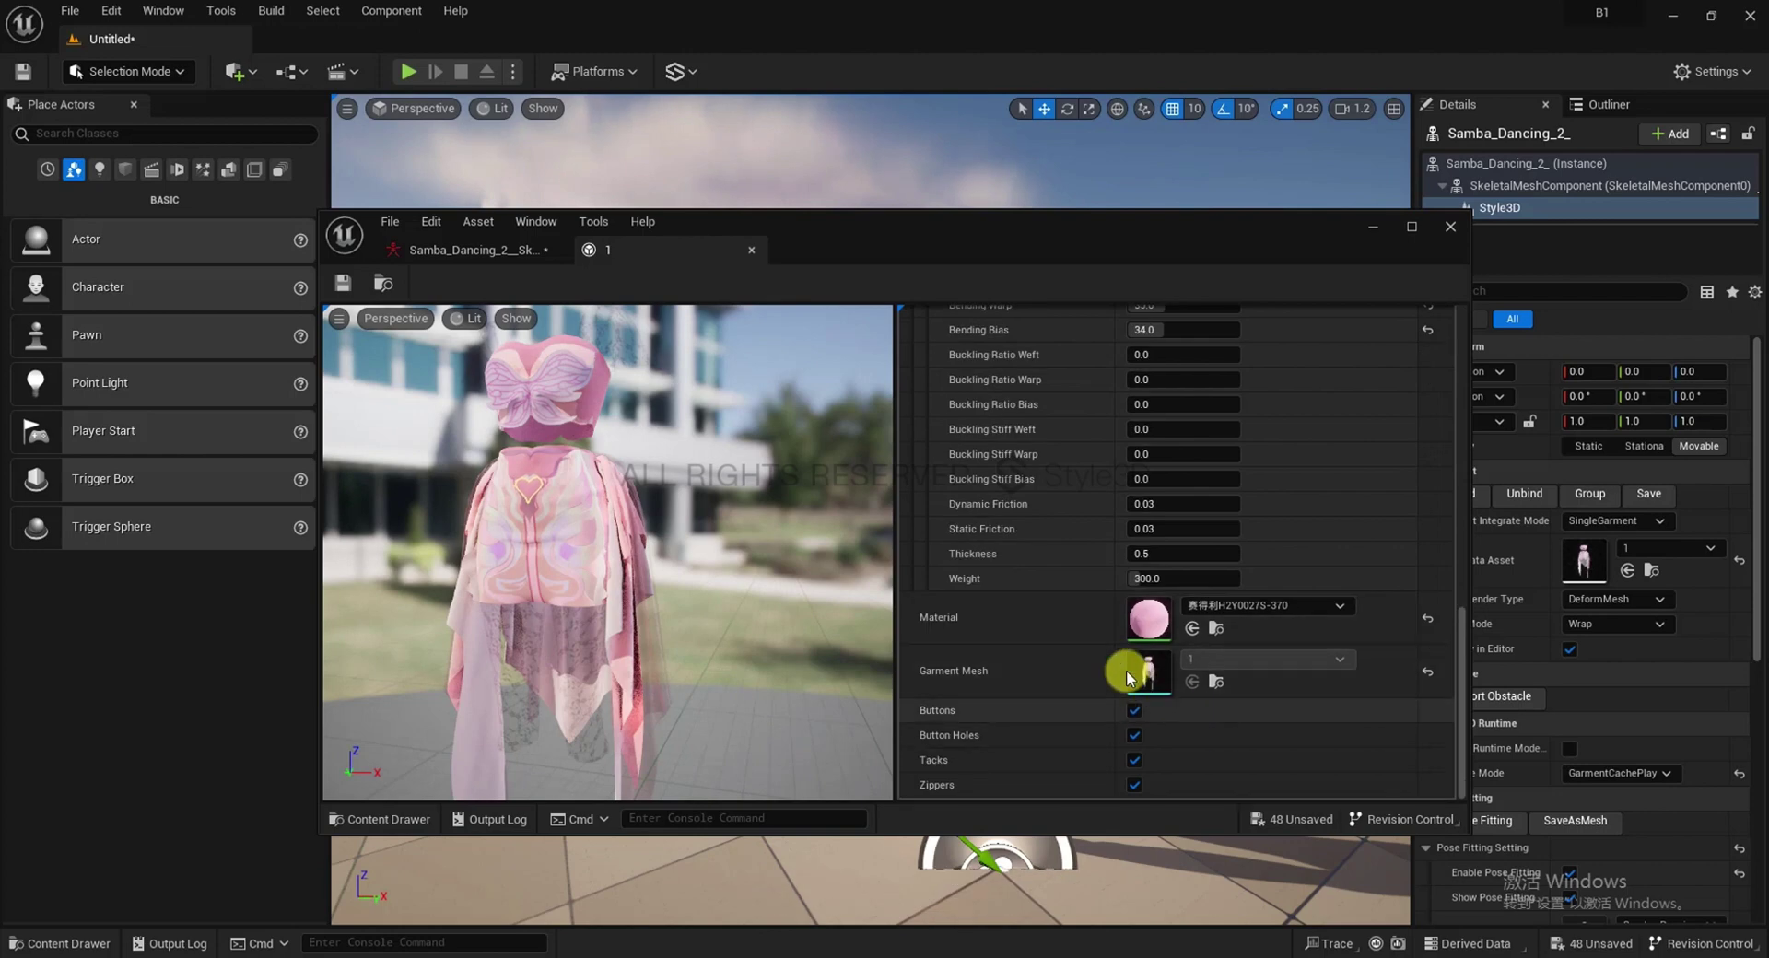
left_click(1452, 228)
left_click_drag(1126, 693, 905, 437)
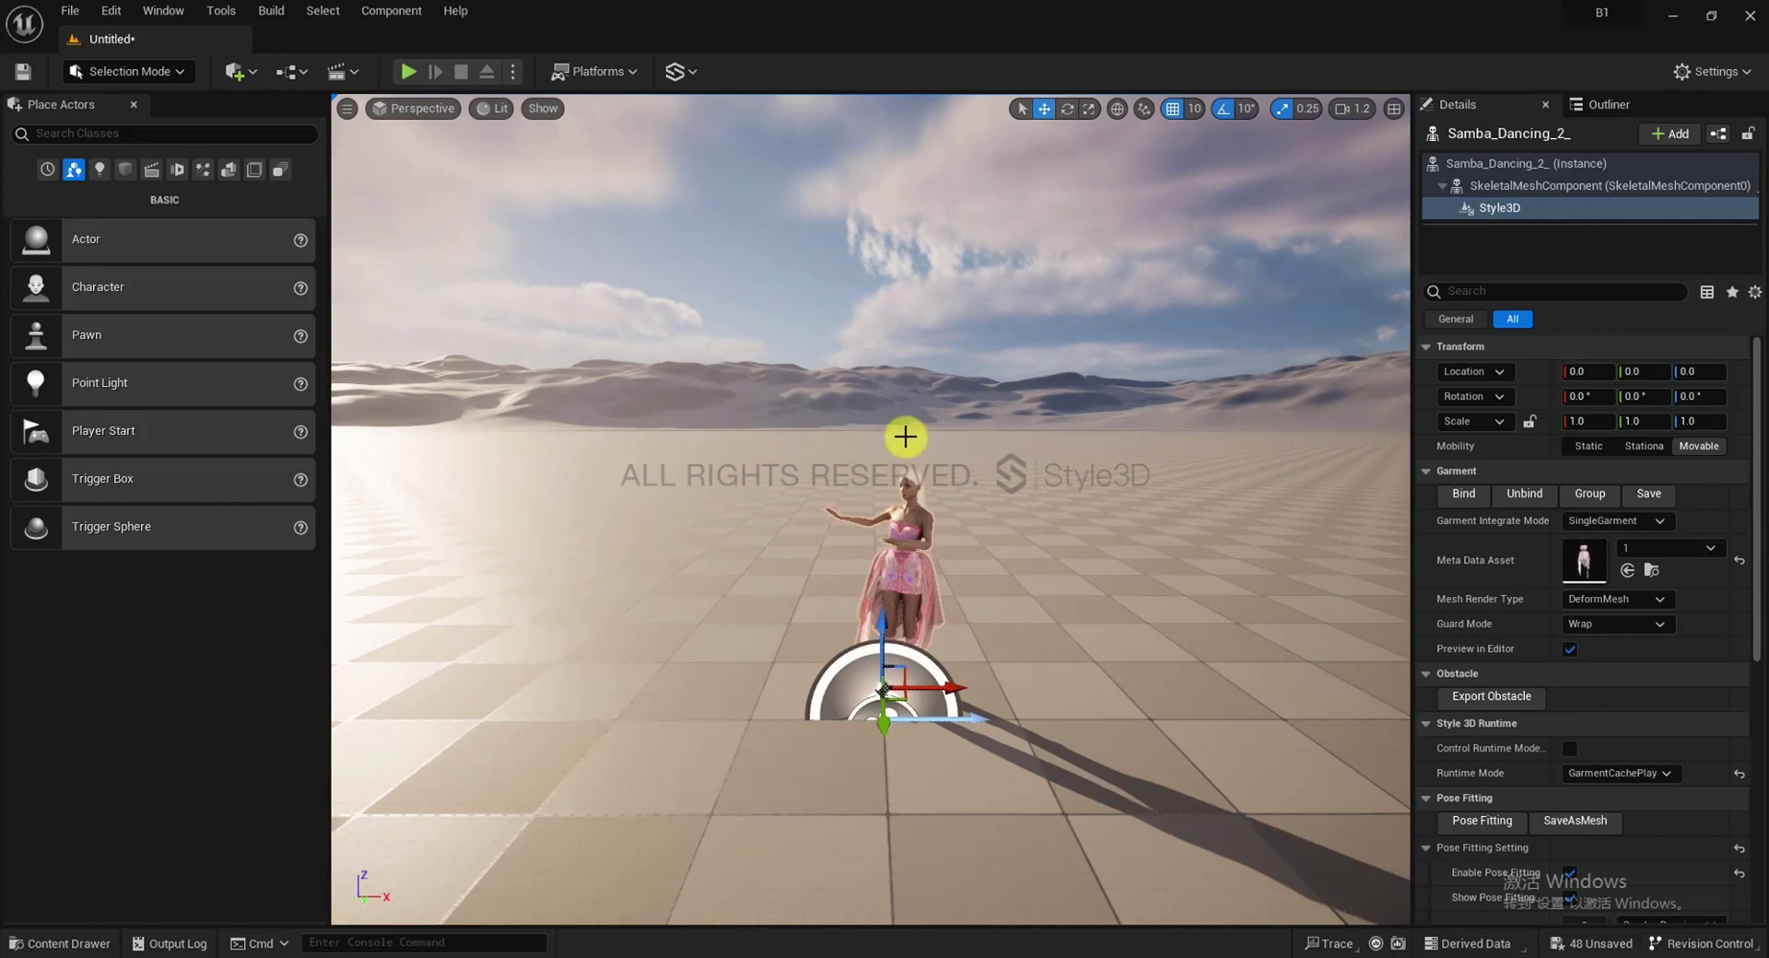
View the Migrate option among the bulk operations for folder 1 in the project's Content directory
left_click(954, 594)
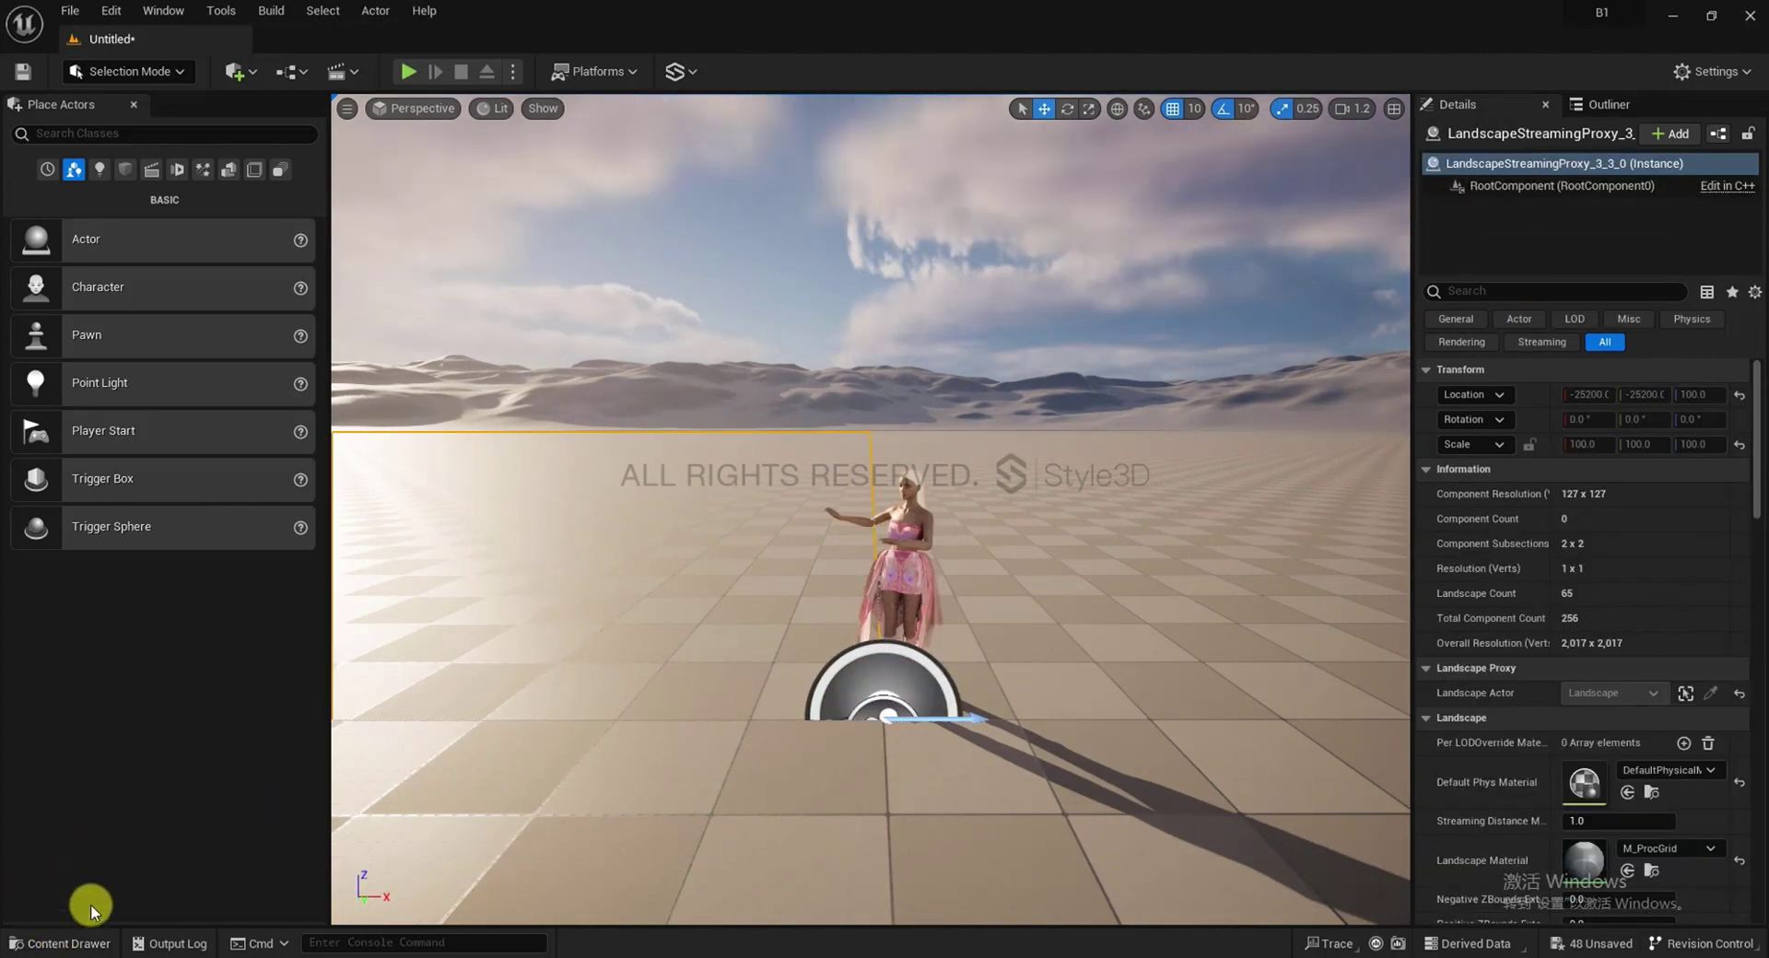
left_click(59, 942)
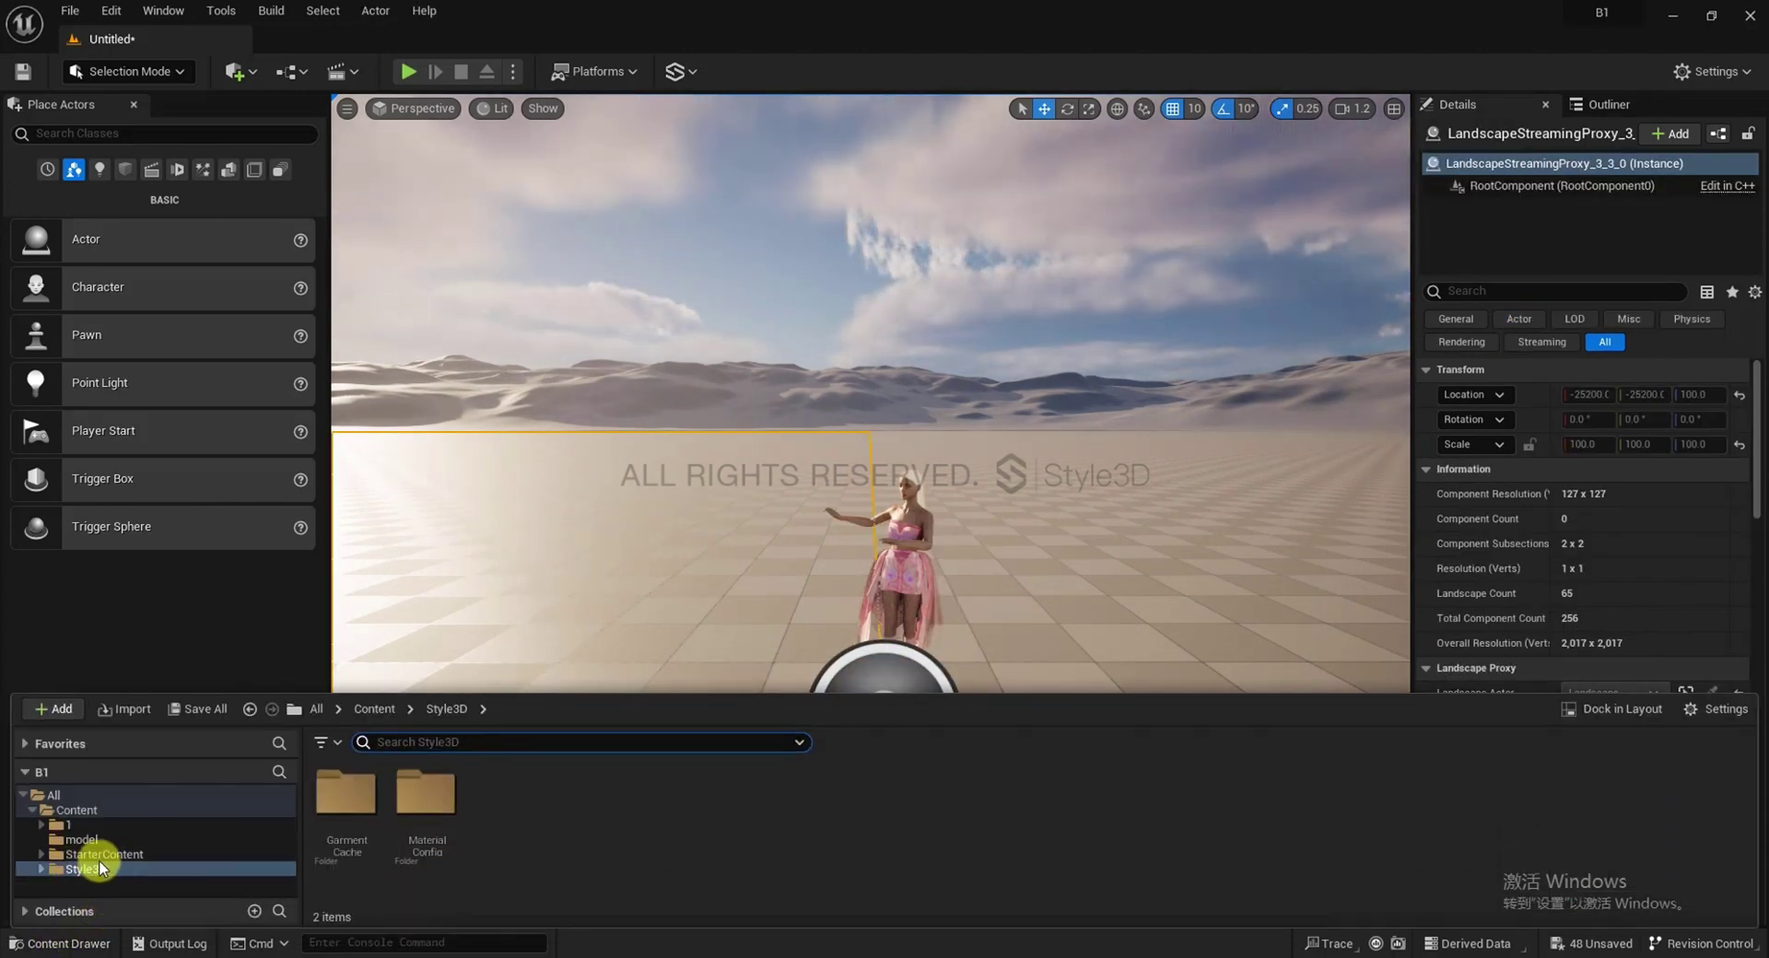
left_click(109, 826)
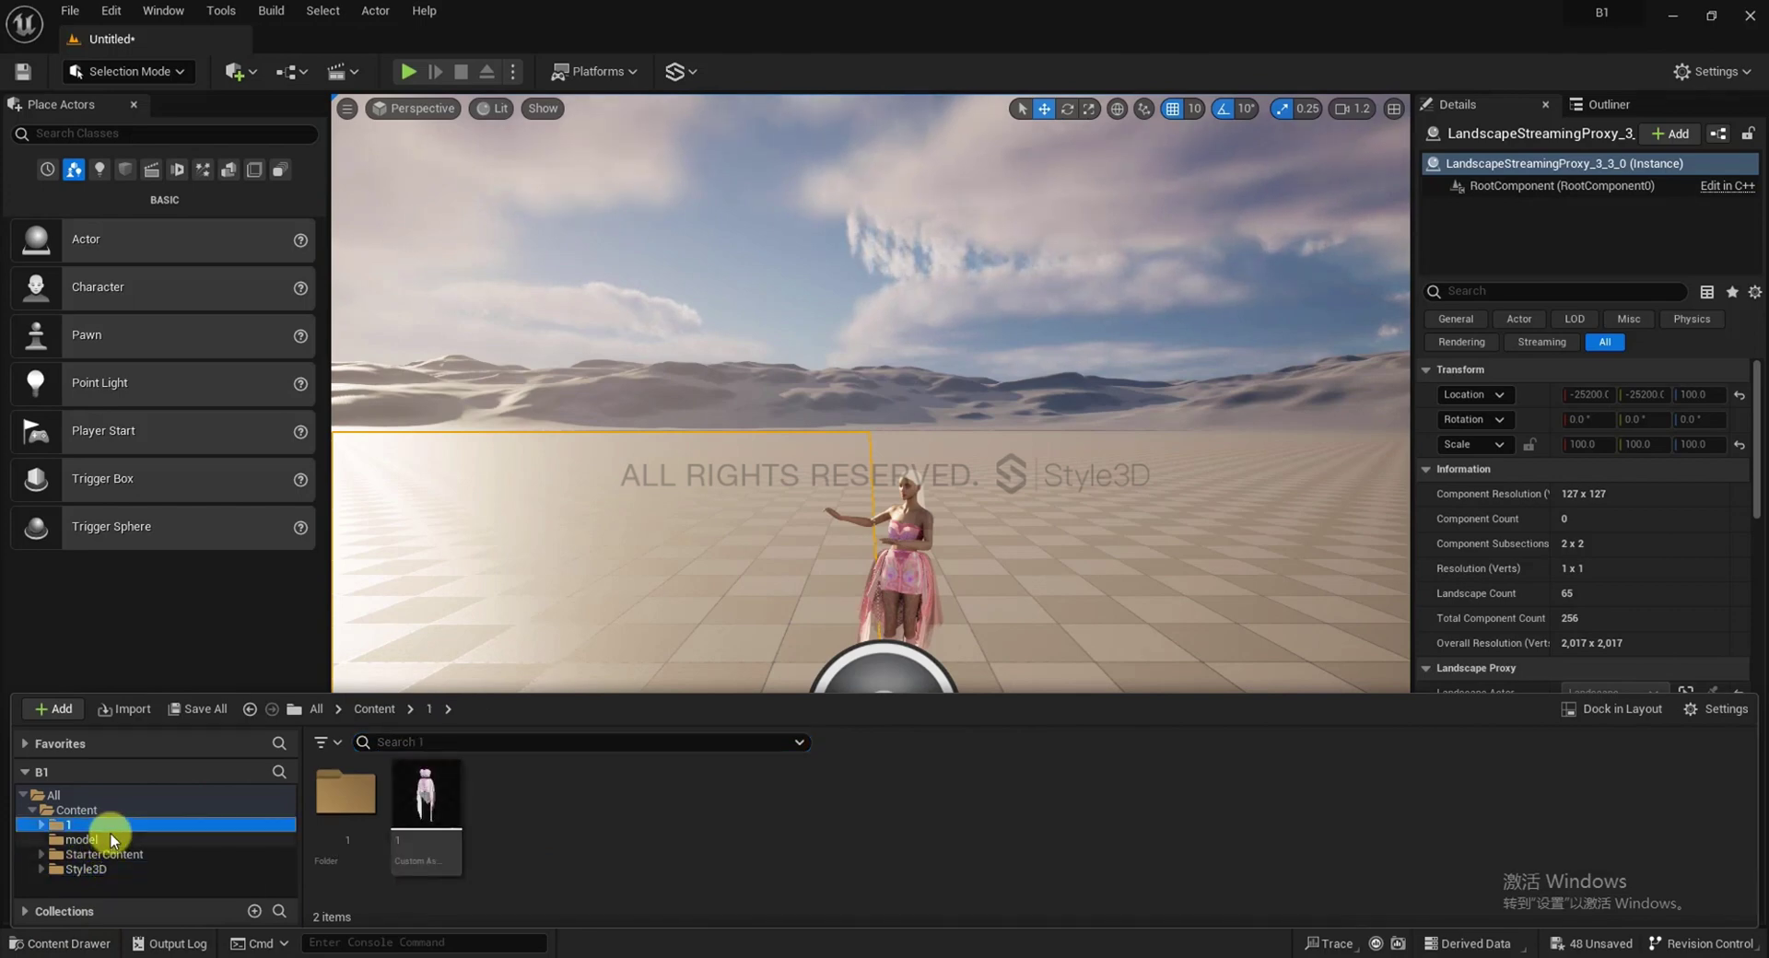
left_click(87, 810)
left_click(348, 801)
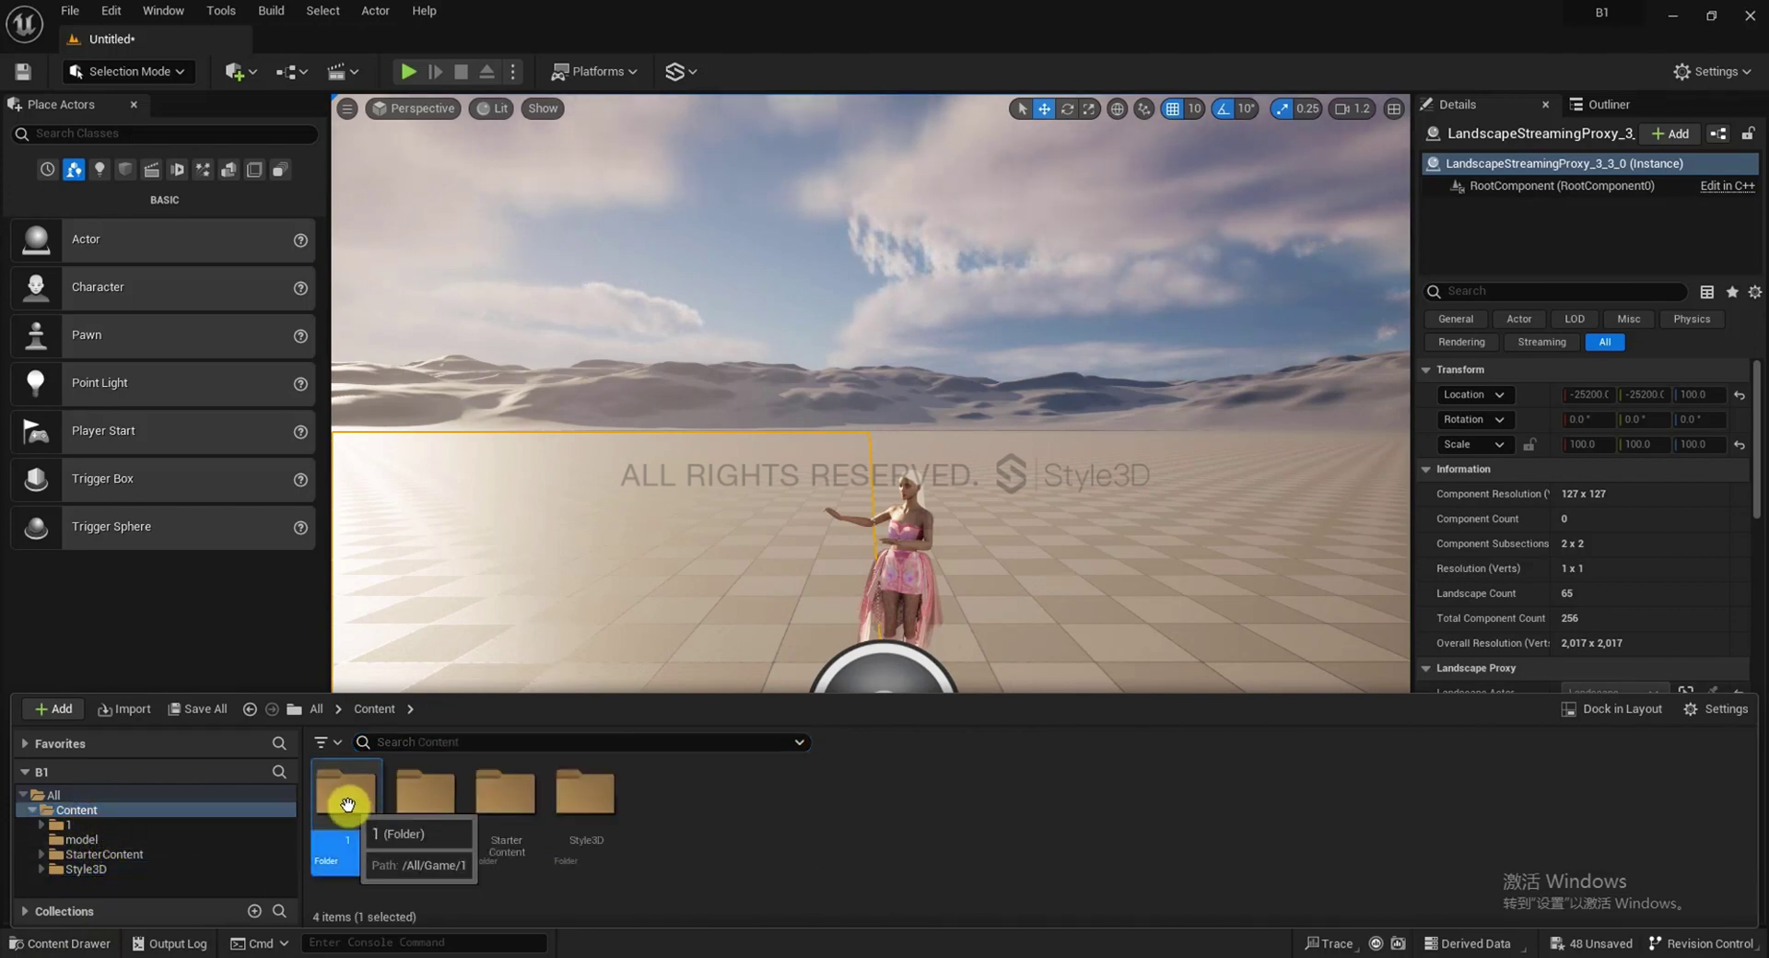
right_click(348, 804)
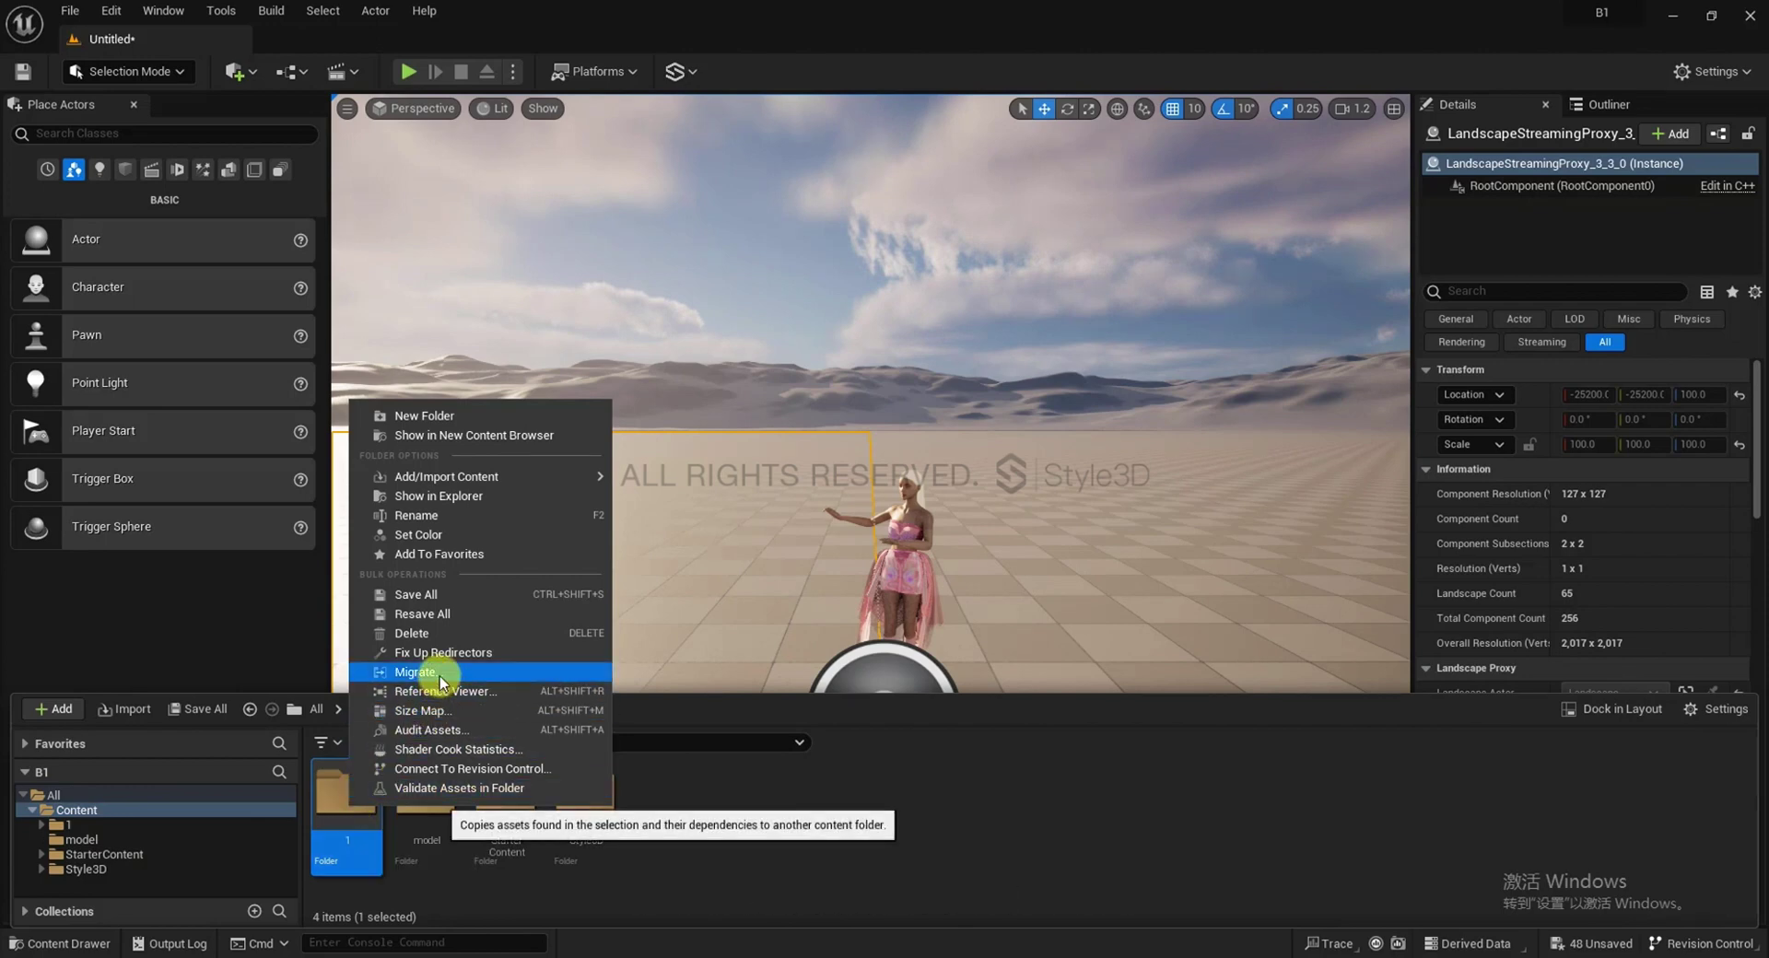
left_click(830, 867)
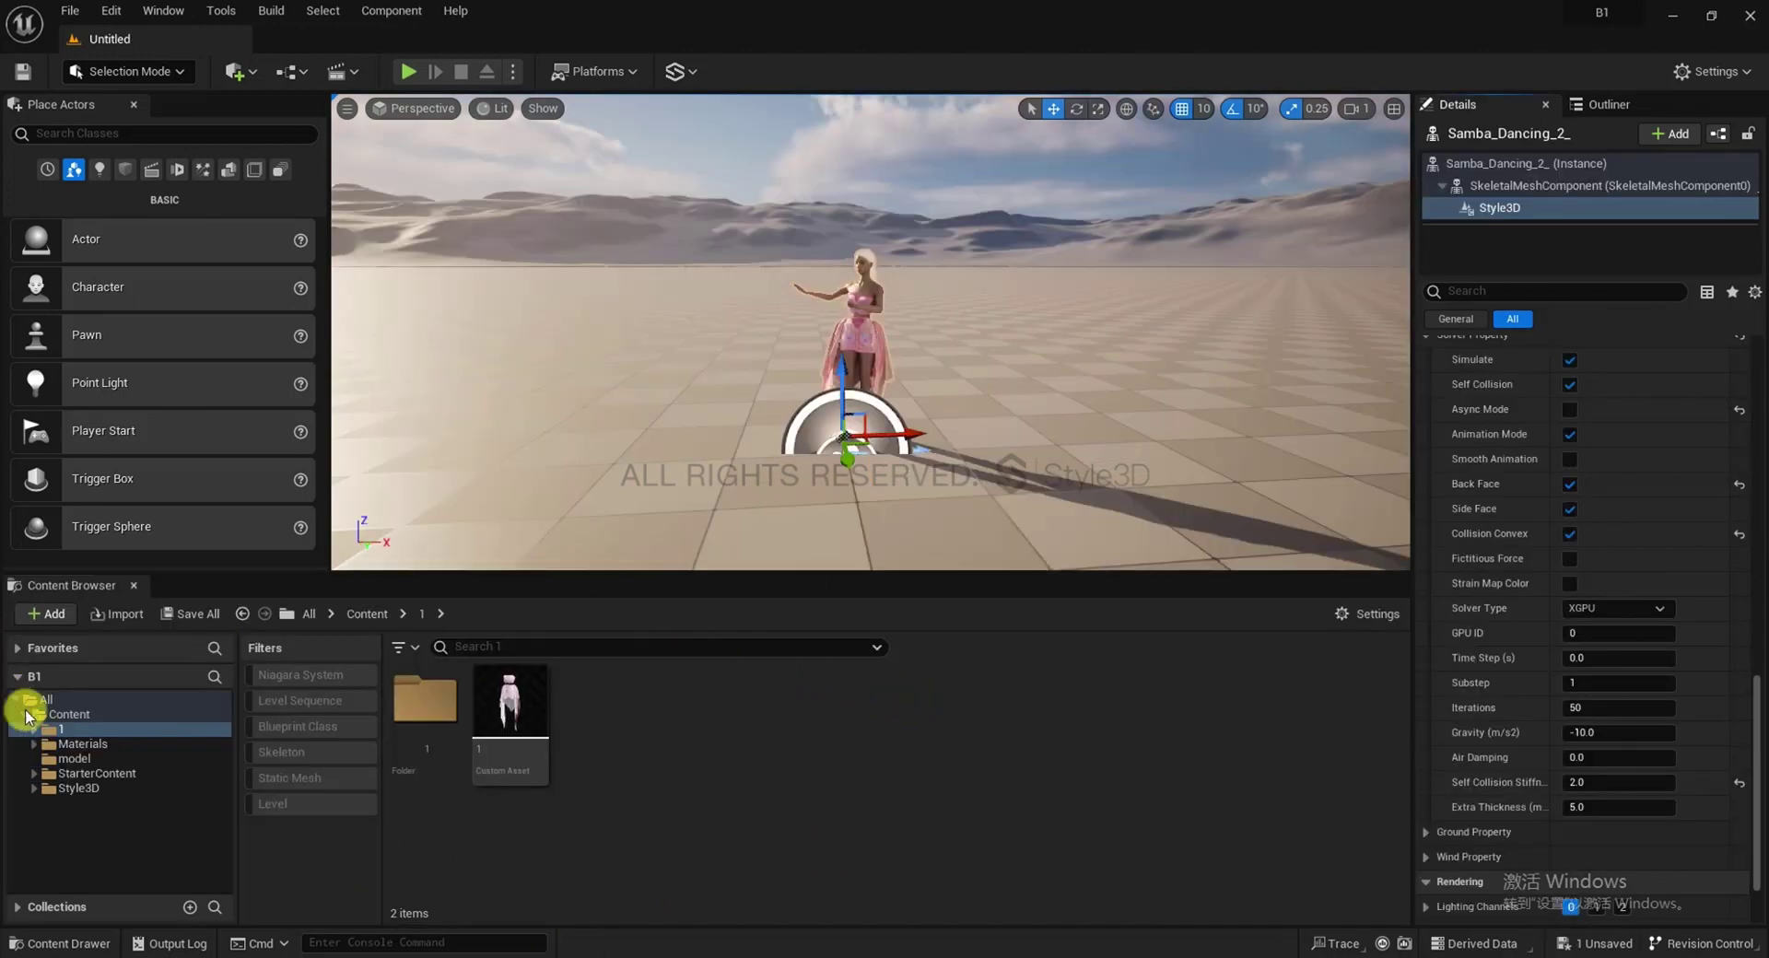
Create a new folder named gound in the Content directory and open it
left_click(84, 712)
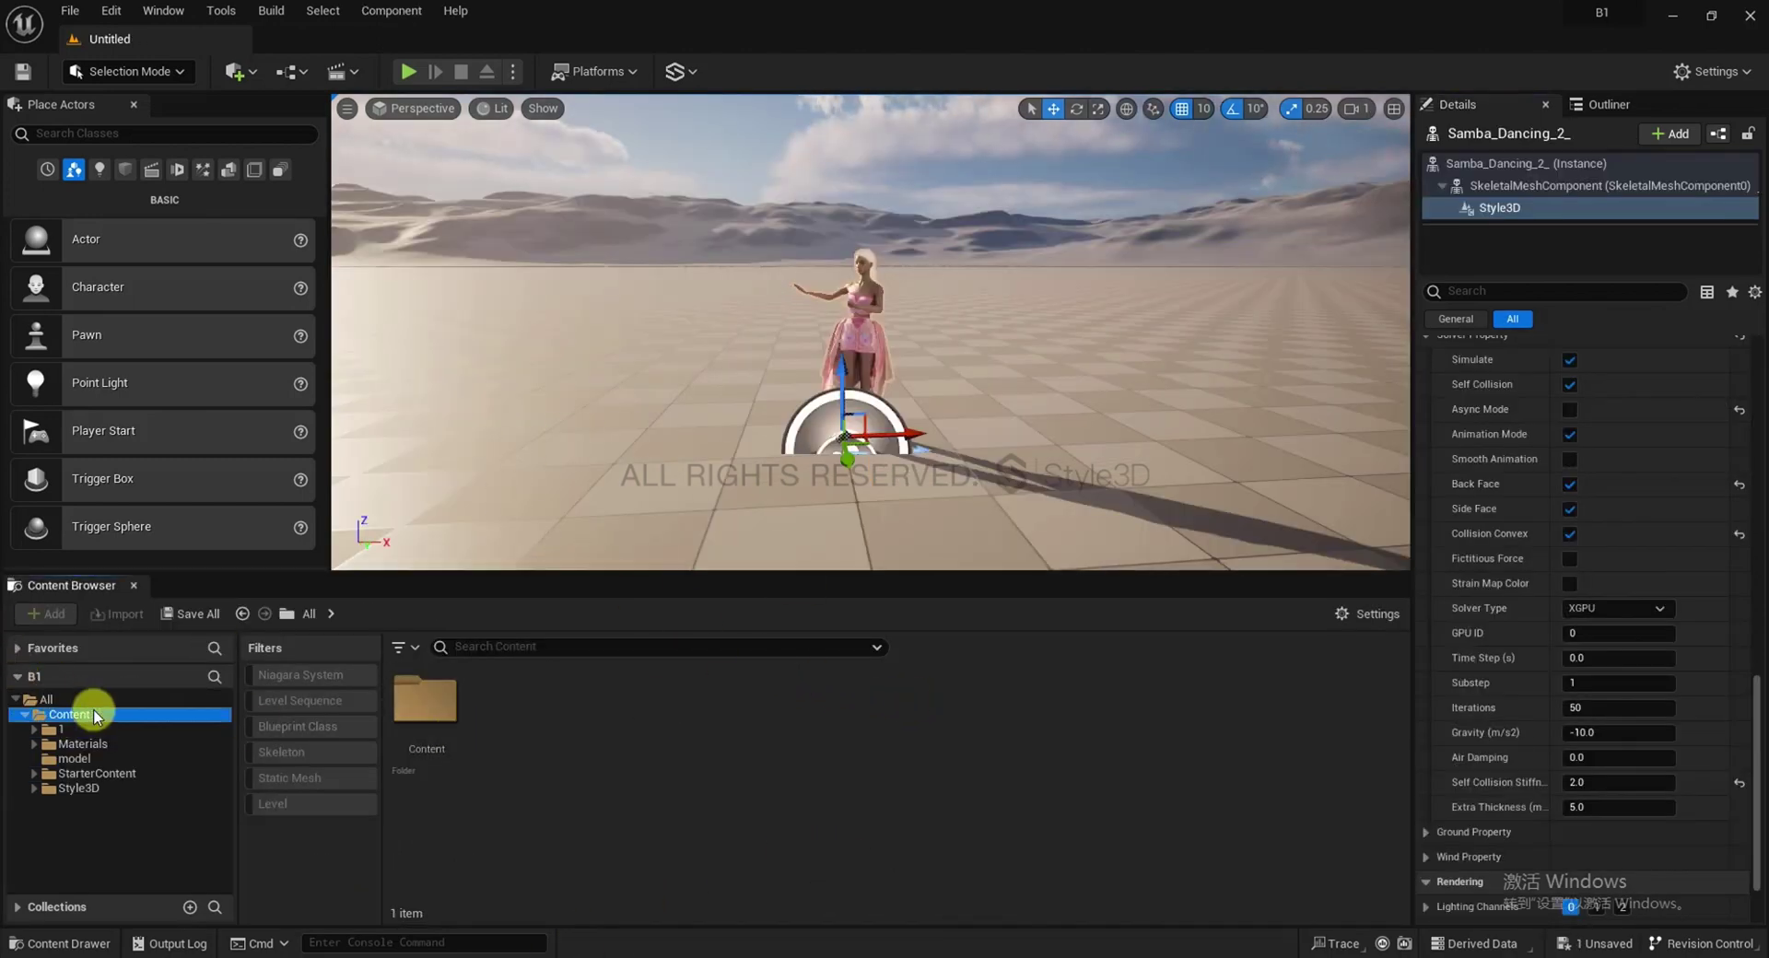
right_click(910, 741)
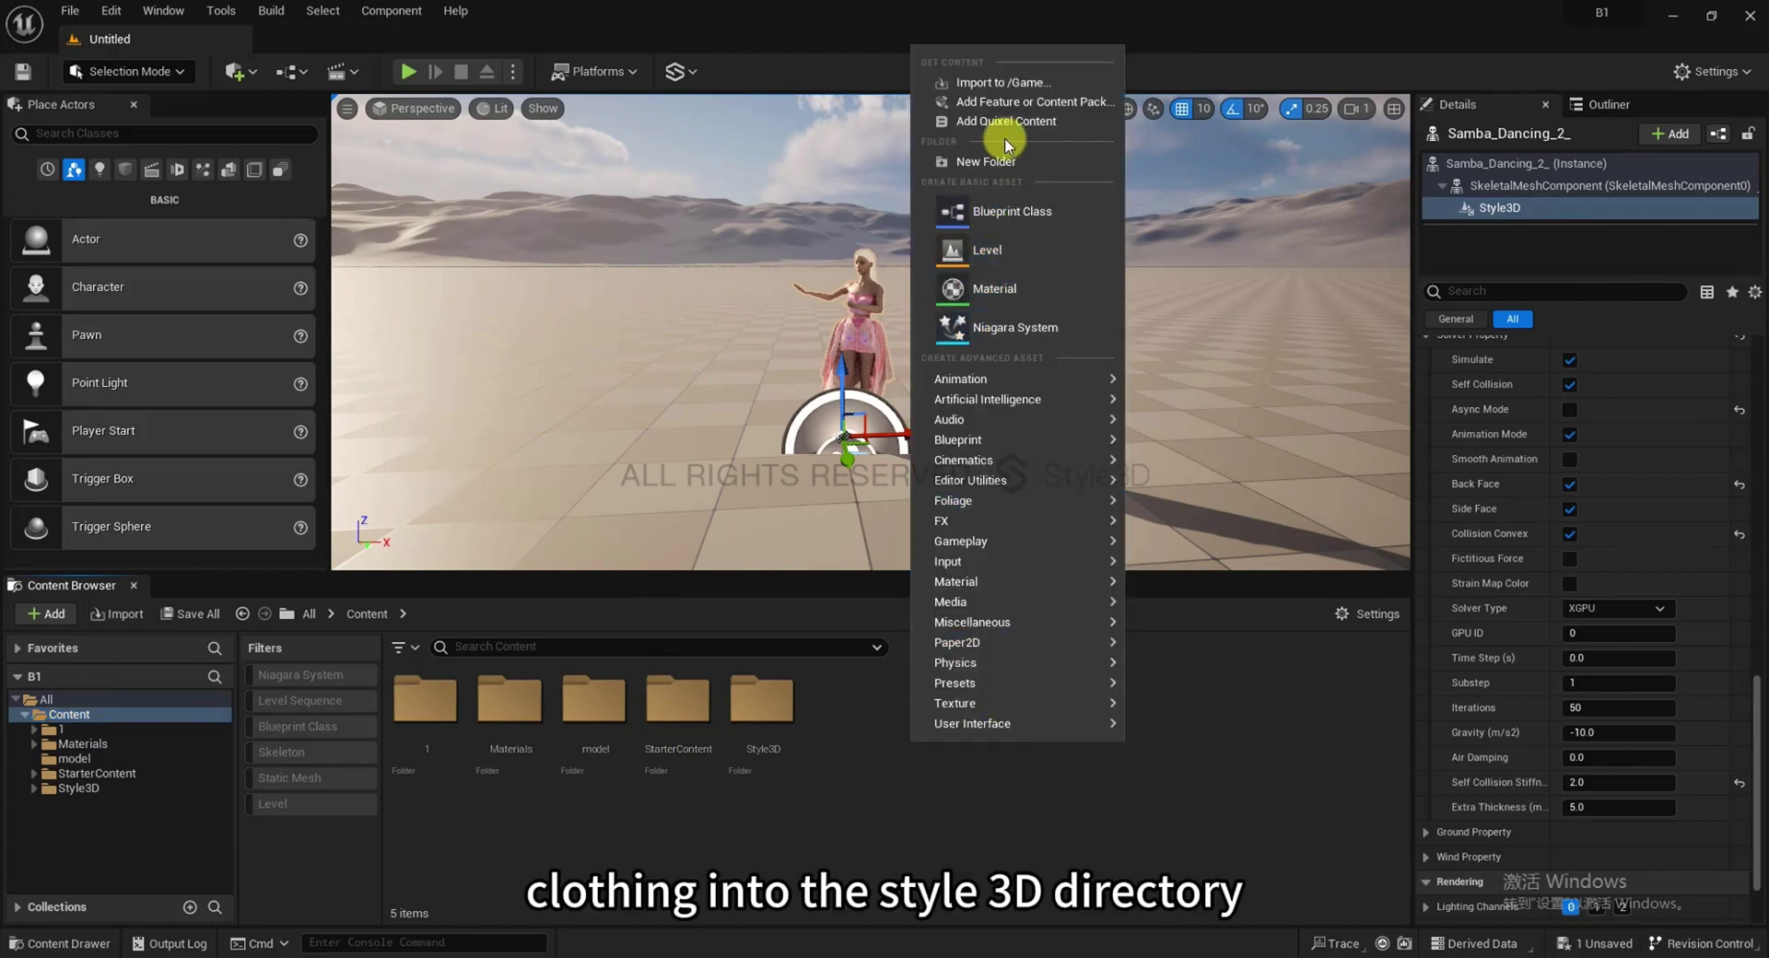
left_click(998, 160)
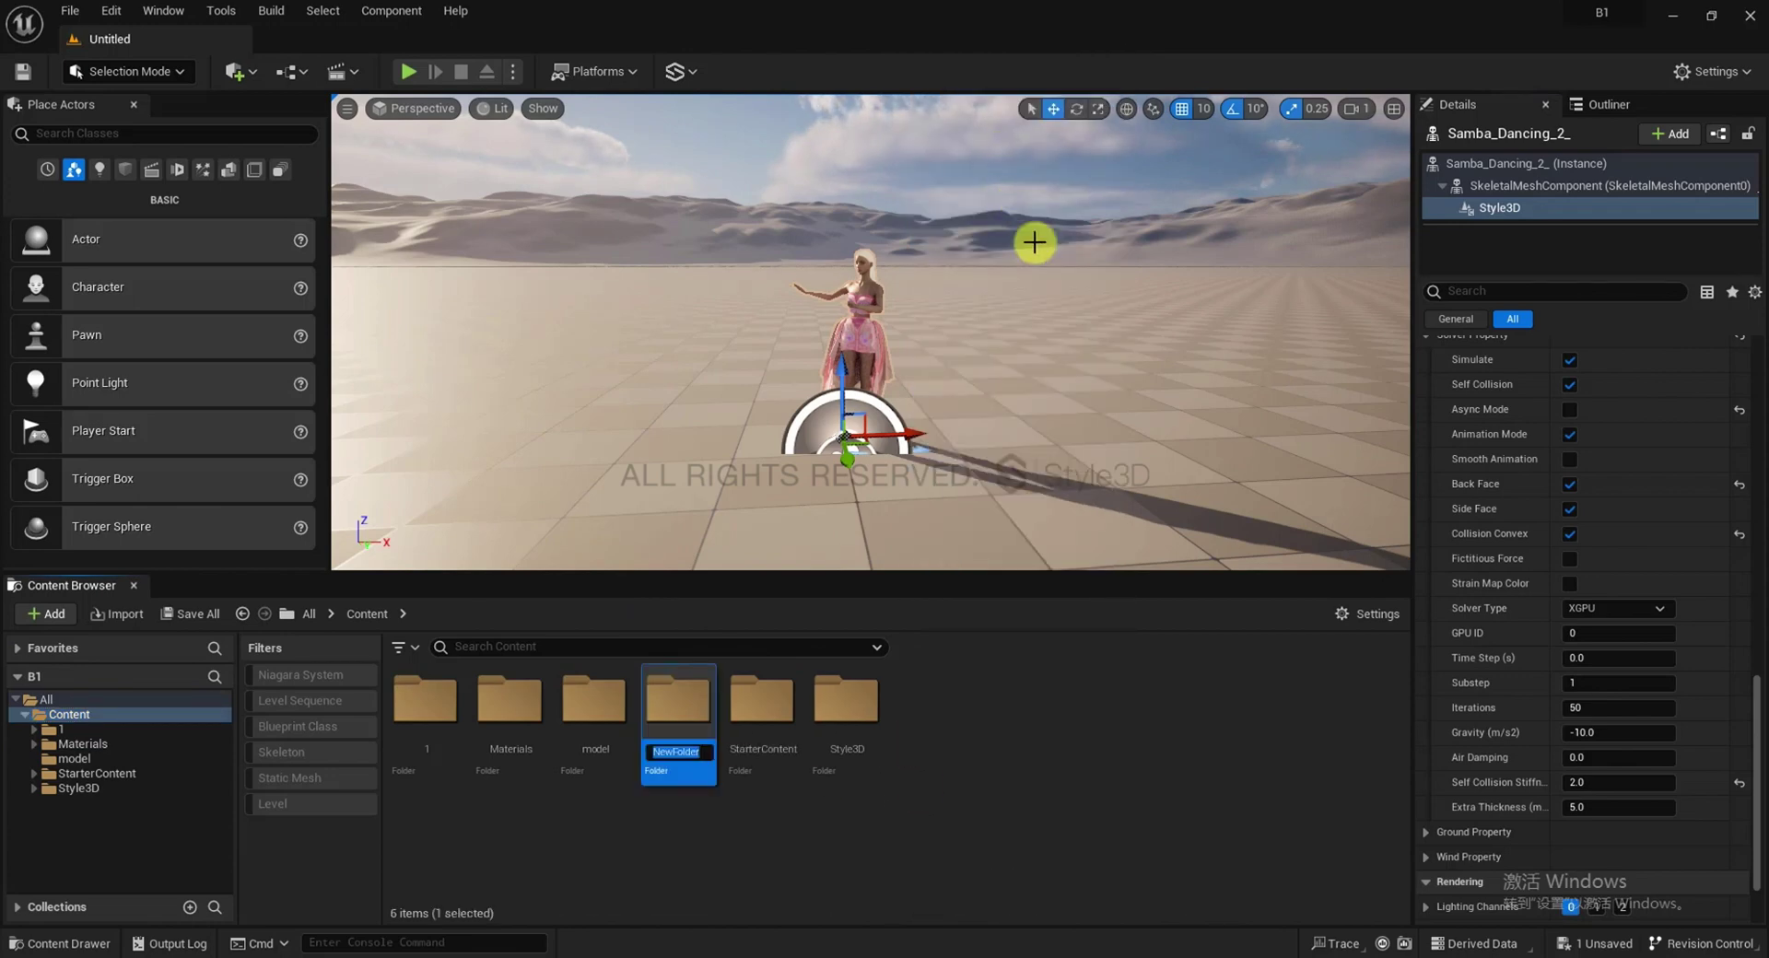
type("nd|")
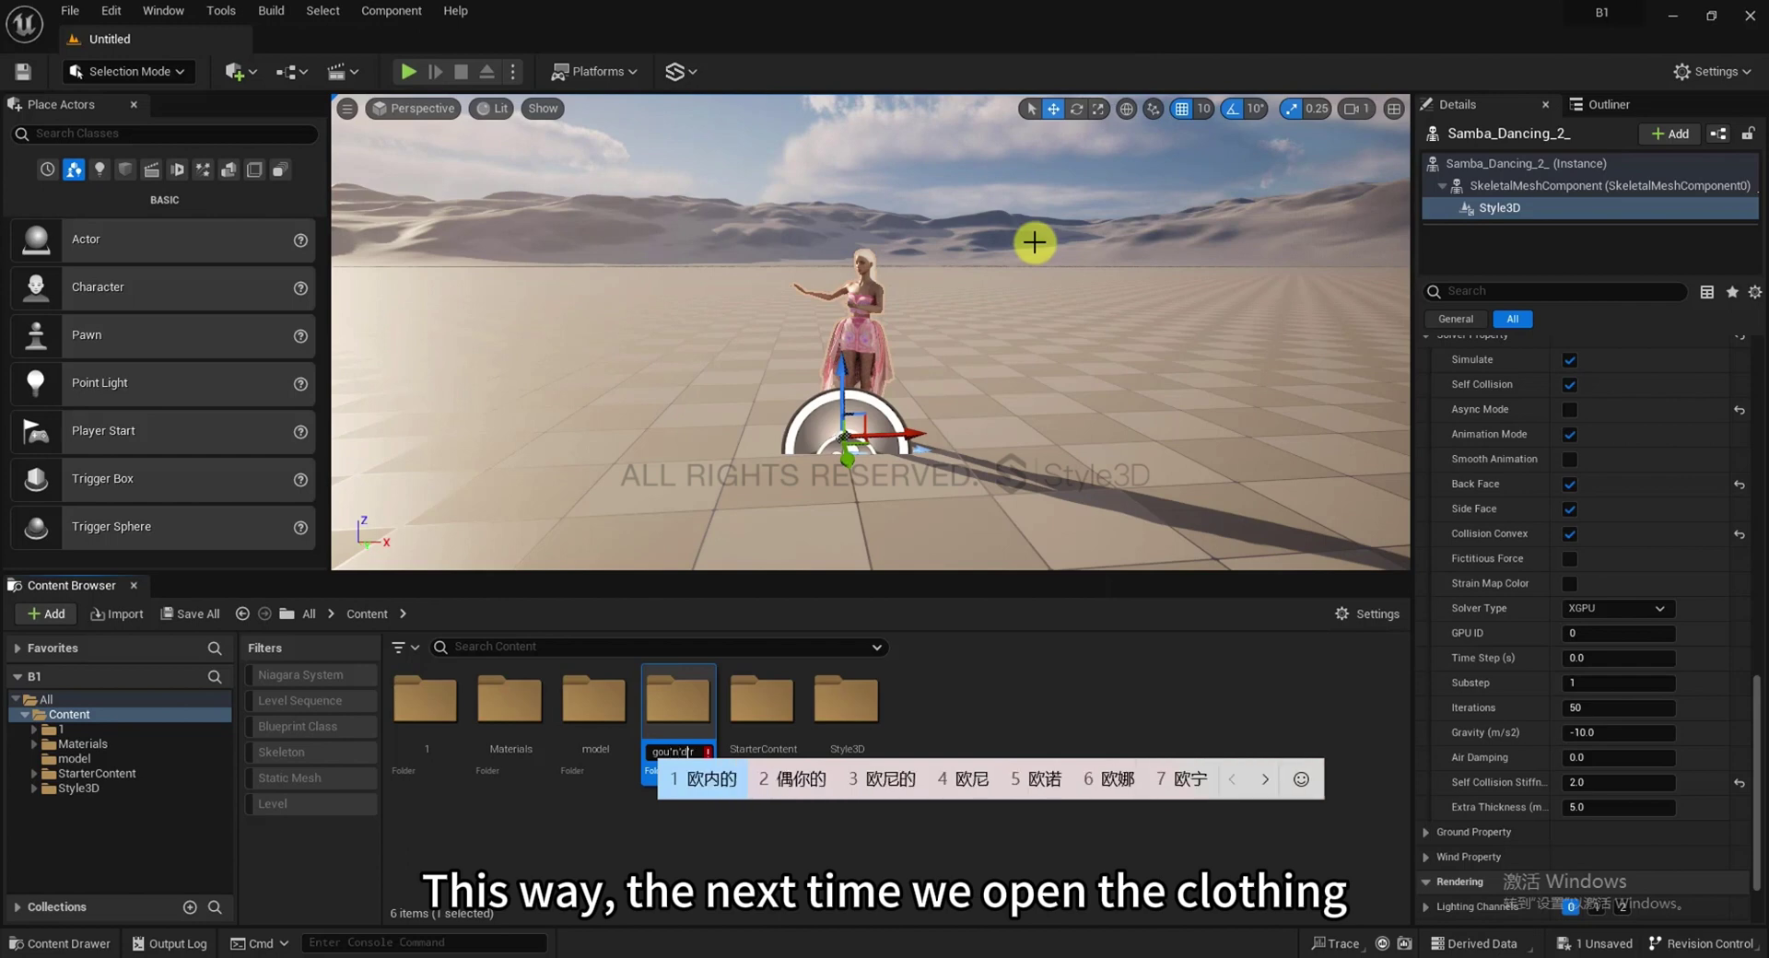
type("r")
key("Return")
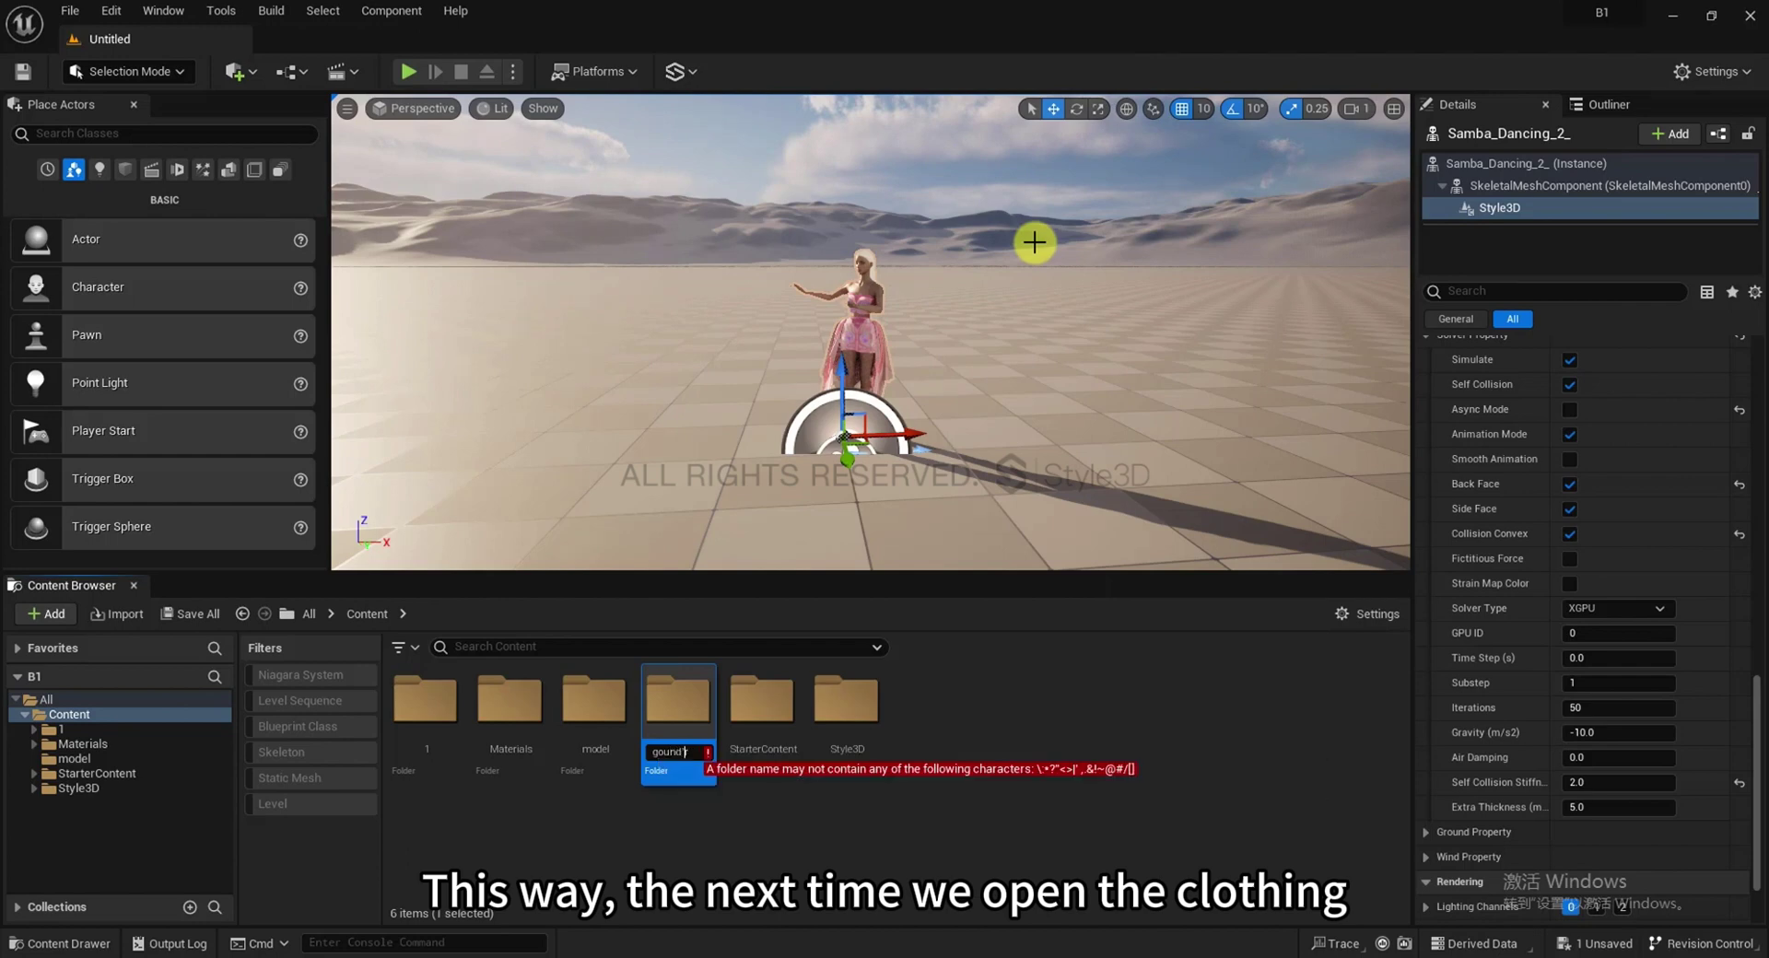
key("BackSpace")
key("BackSpace")
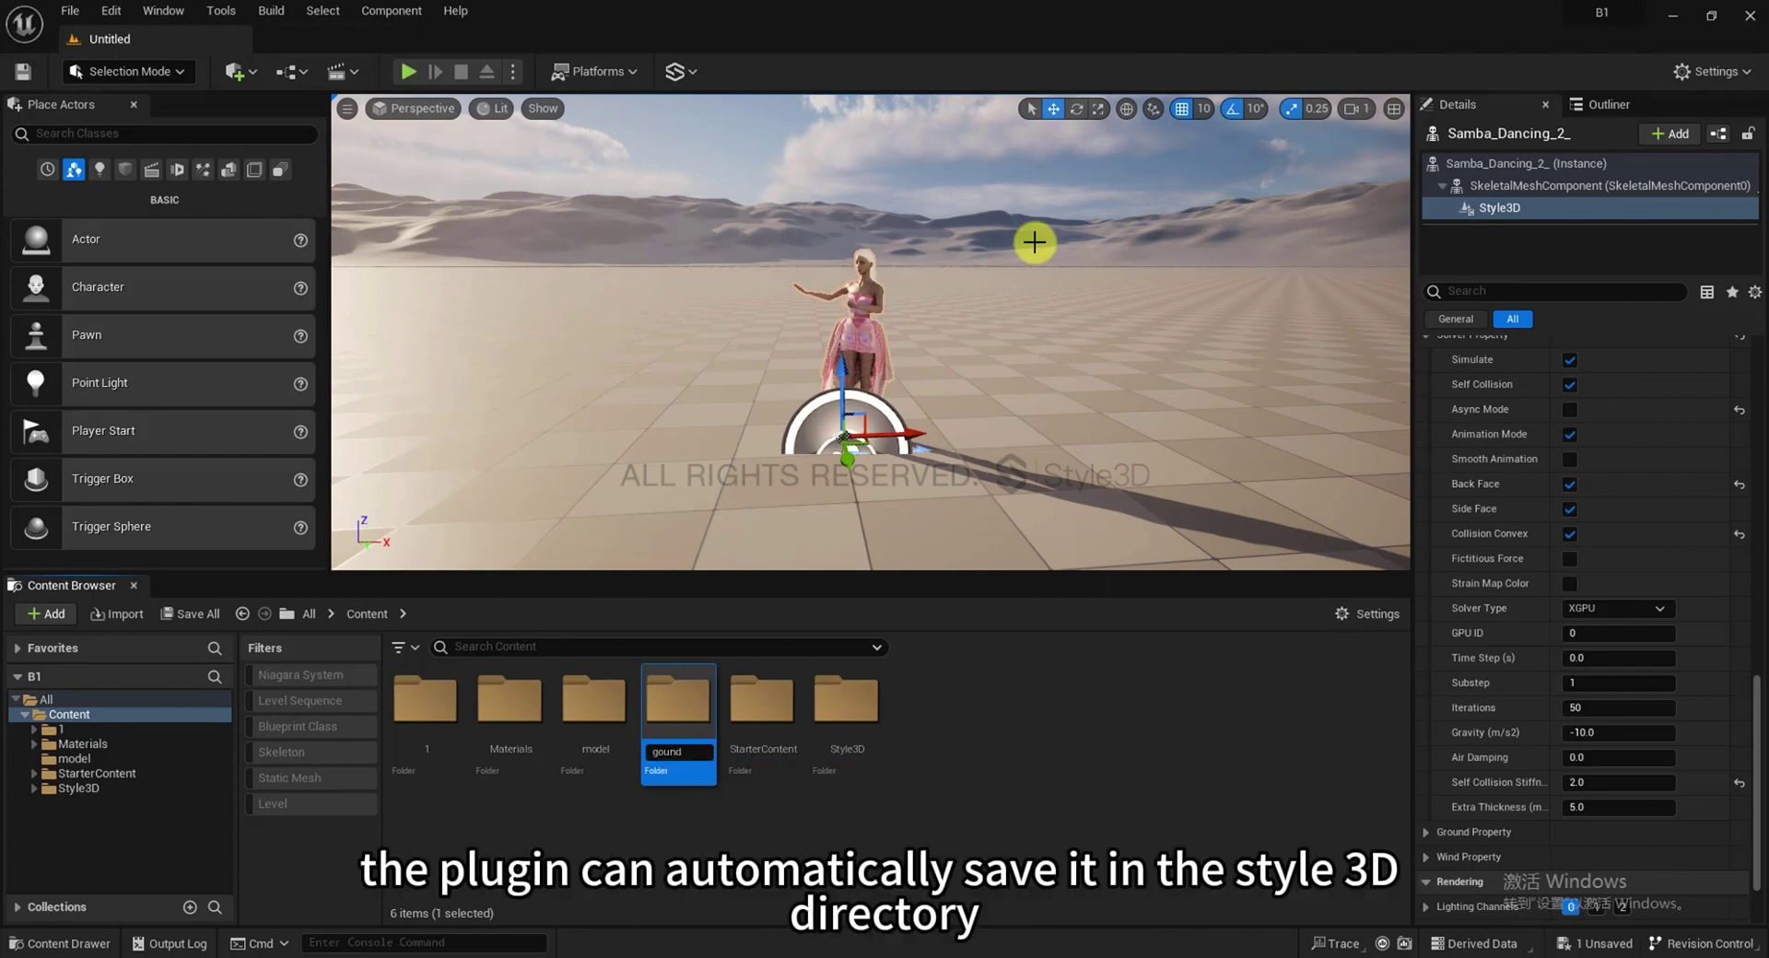
key("Return")
double_click(507, 710)
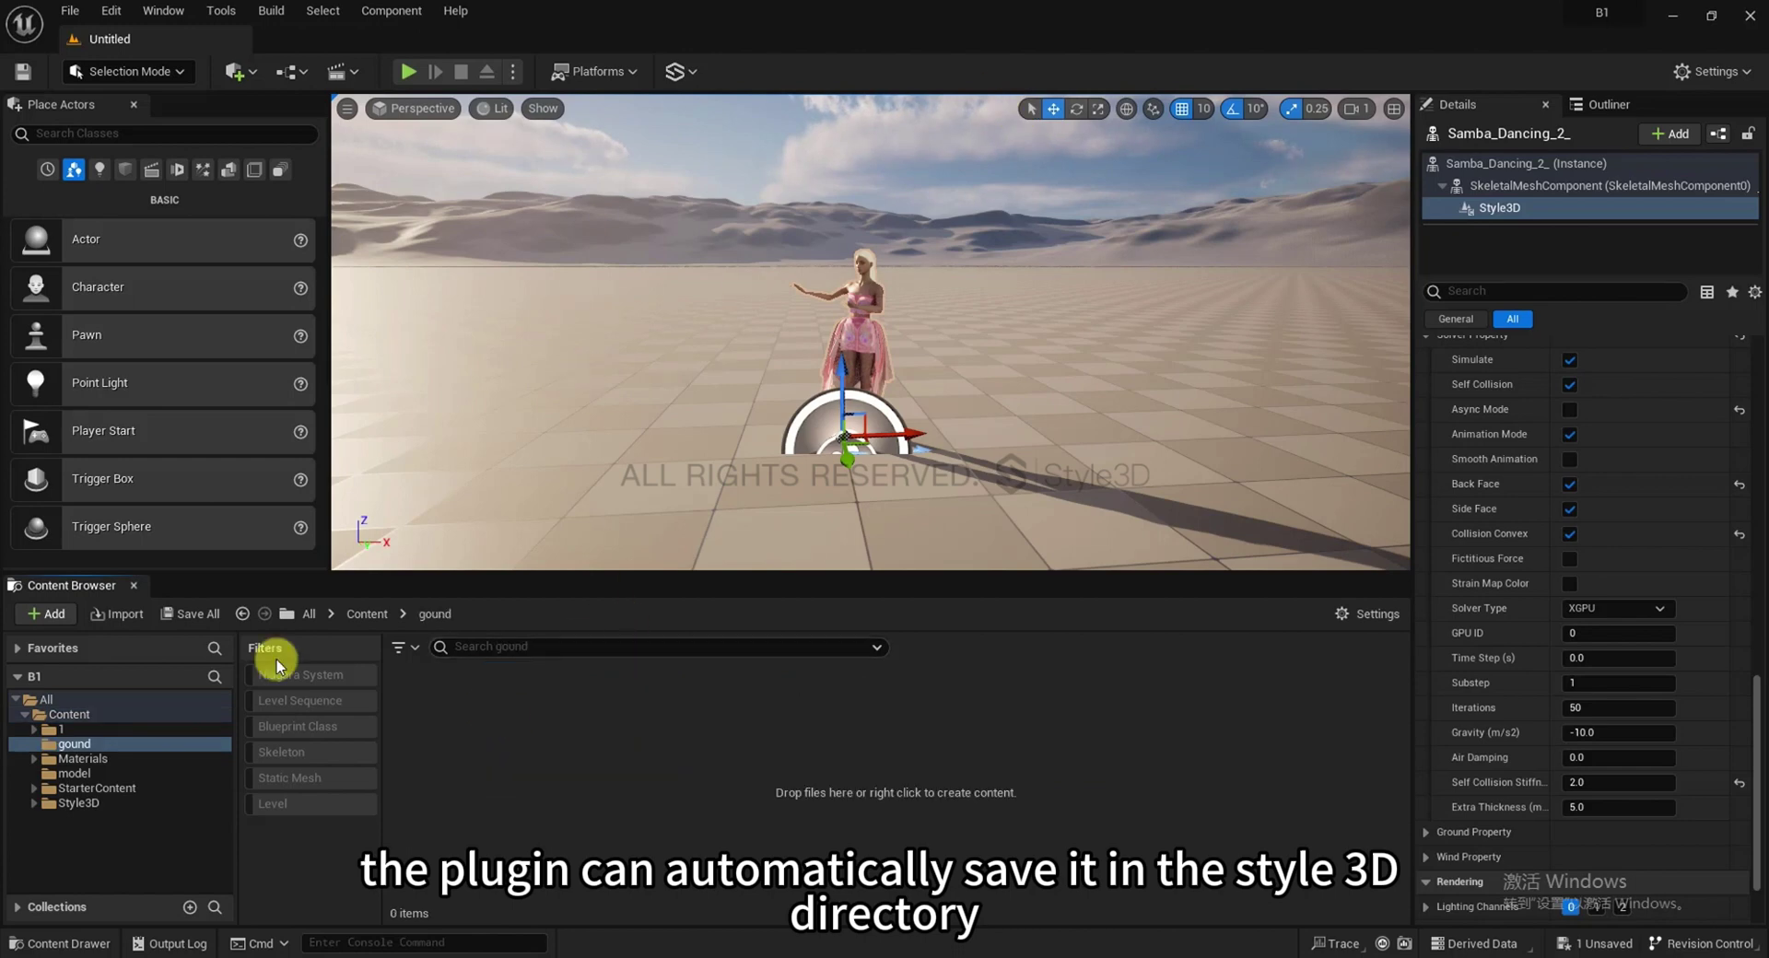
Import the image 00-main-college-girl-dorm-bundle-daz3d from the desktop's College Girl Dorm Bundle folder into gound
left_click(118, 614)
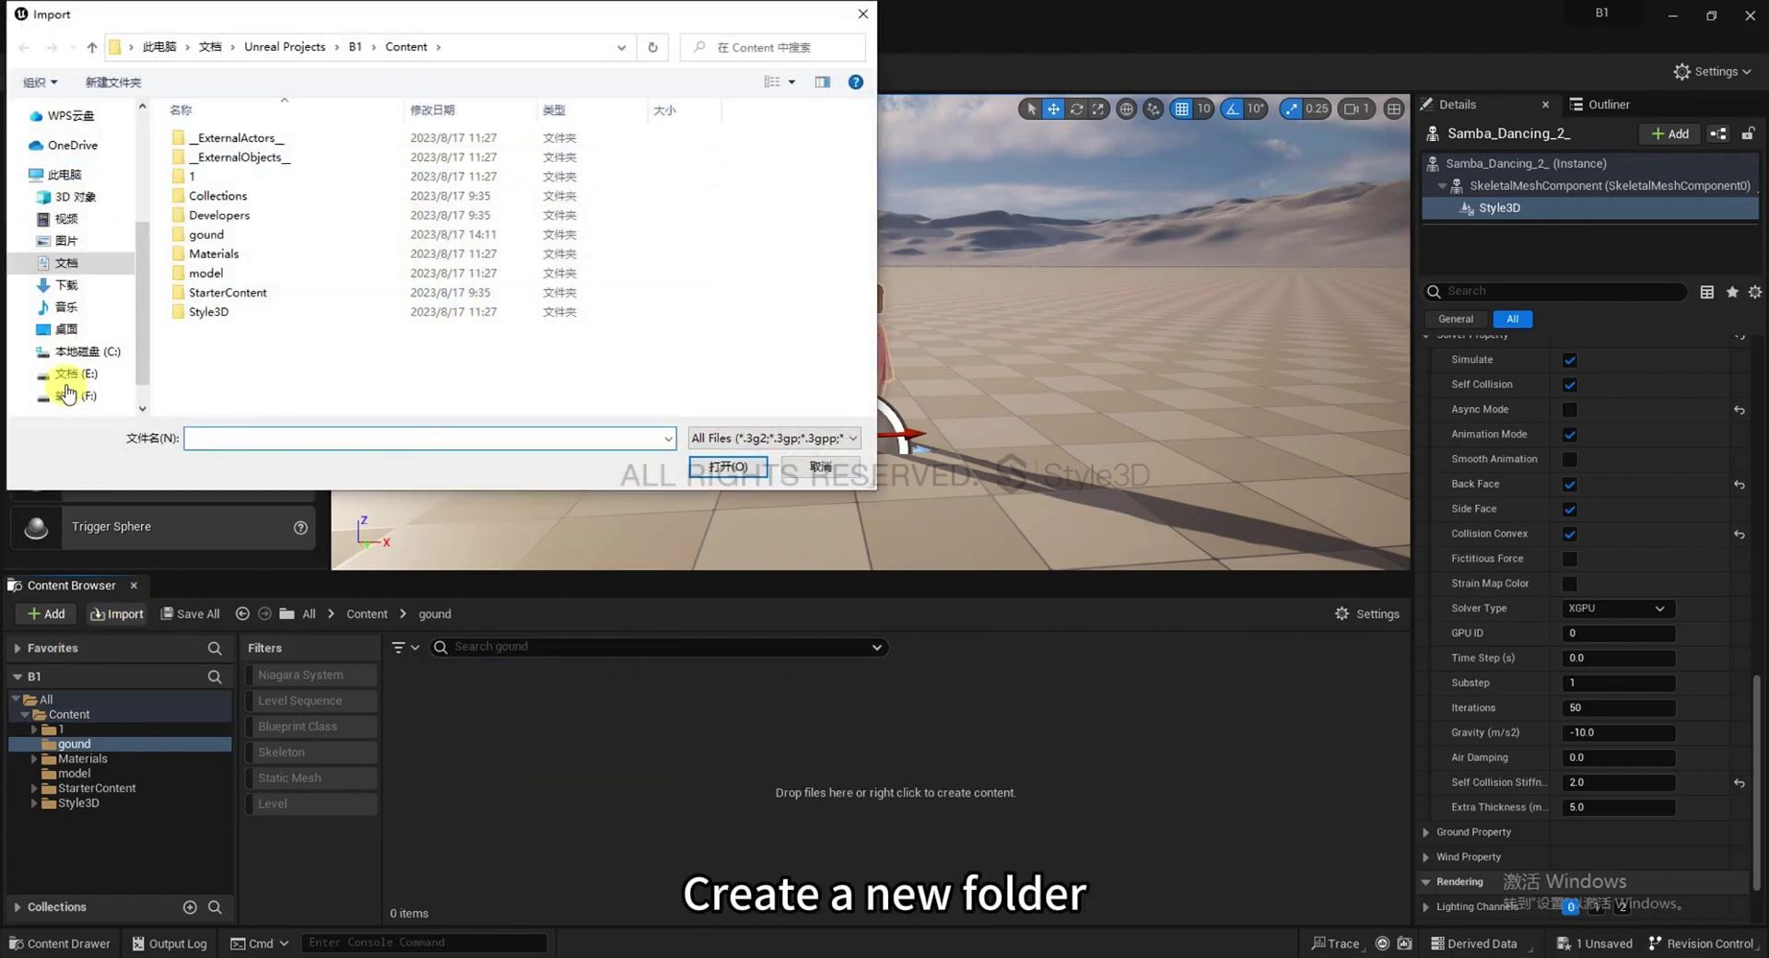
left_click(67, 329)
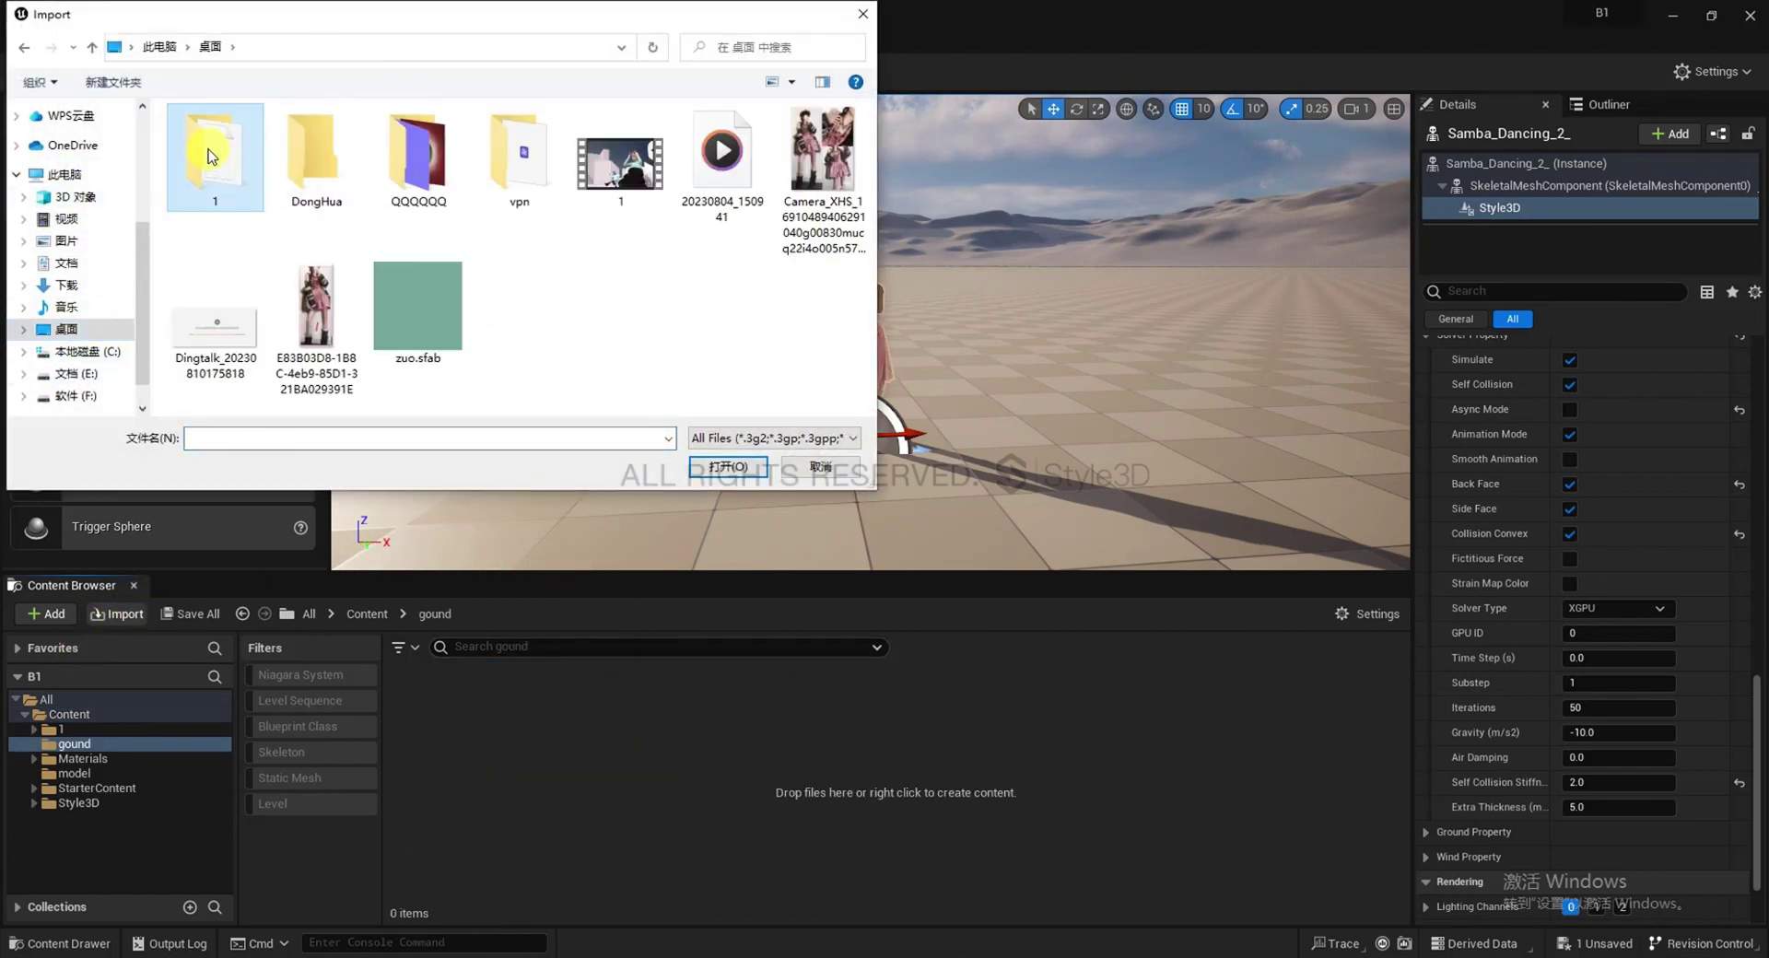
double_click(216, 156)
double_click(277, 159)
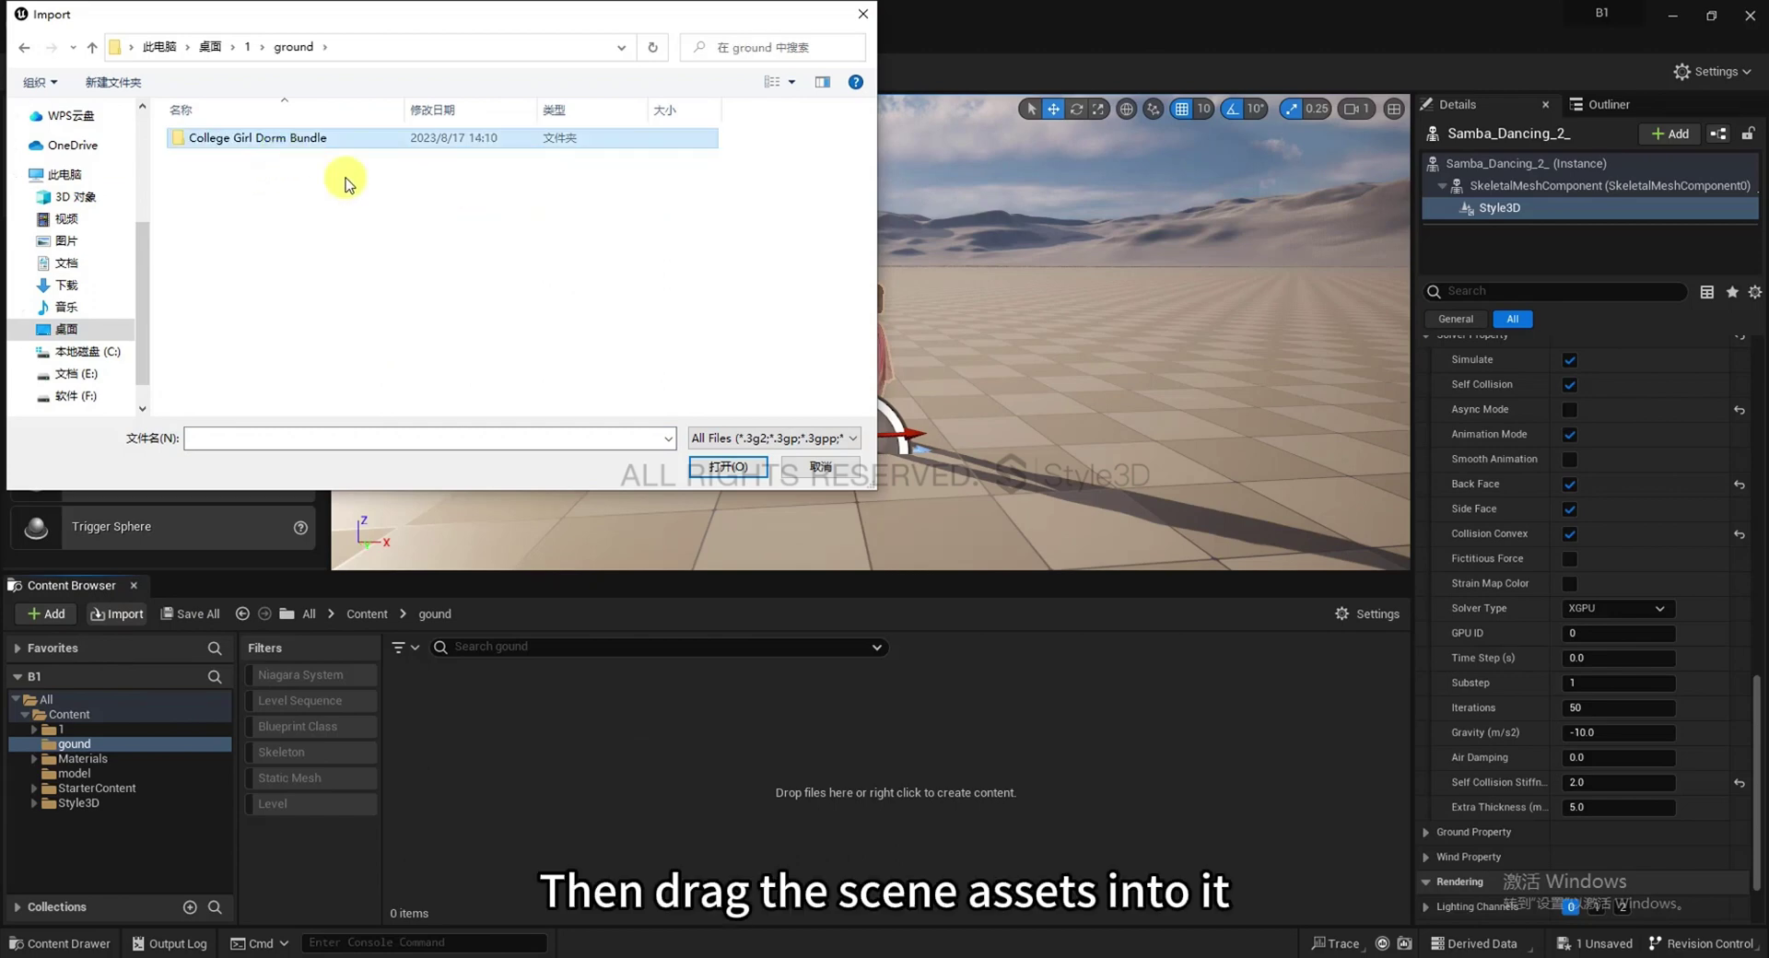
left_click(748, 469)
left_click(316, 175)
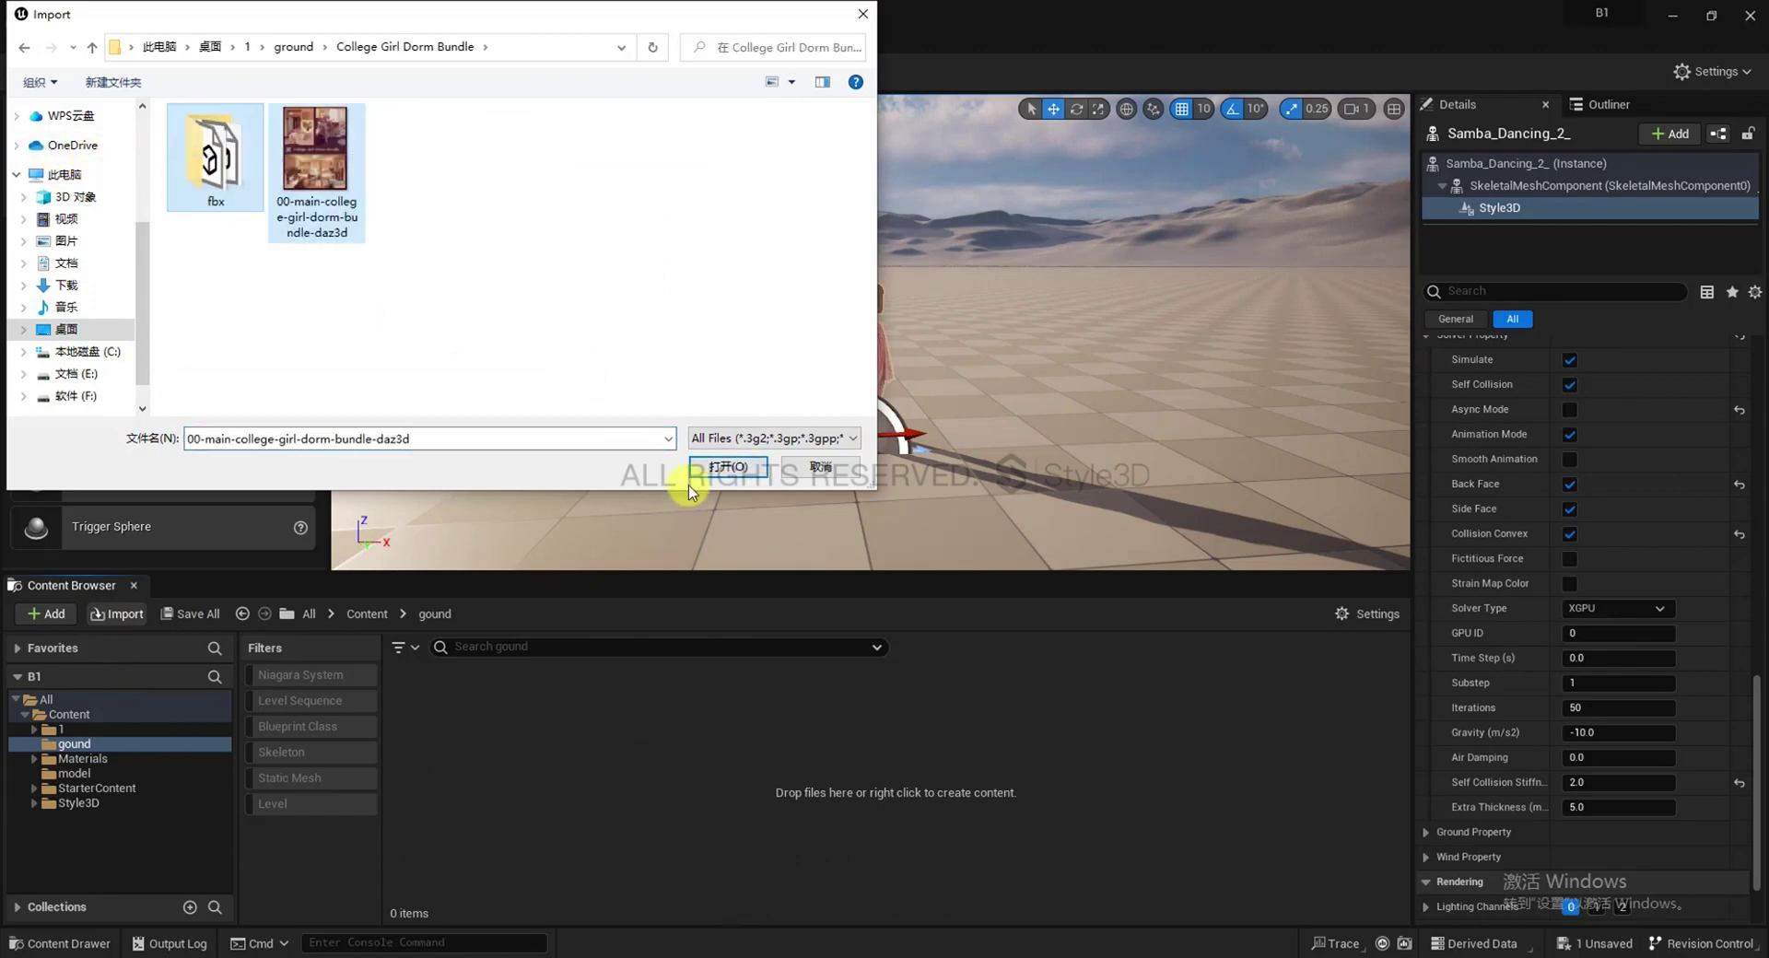
left_click(730, 467)
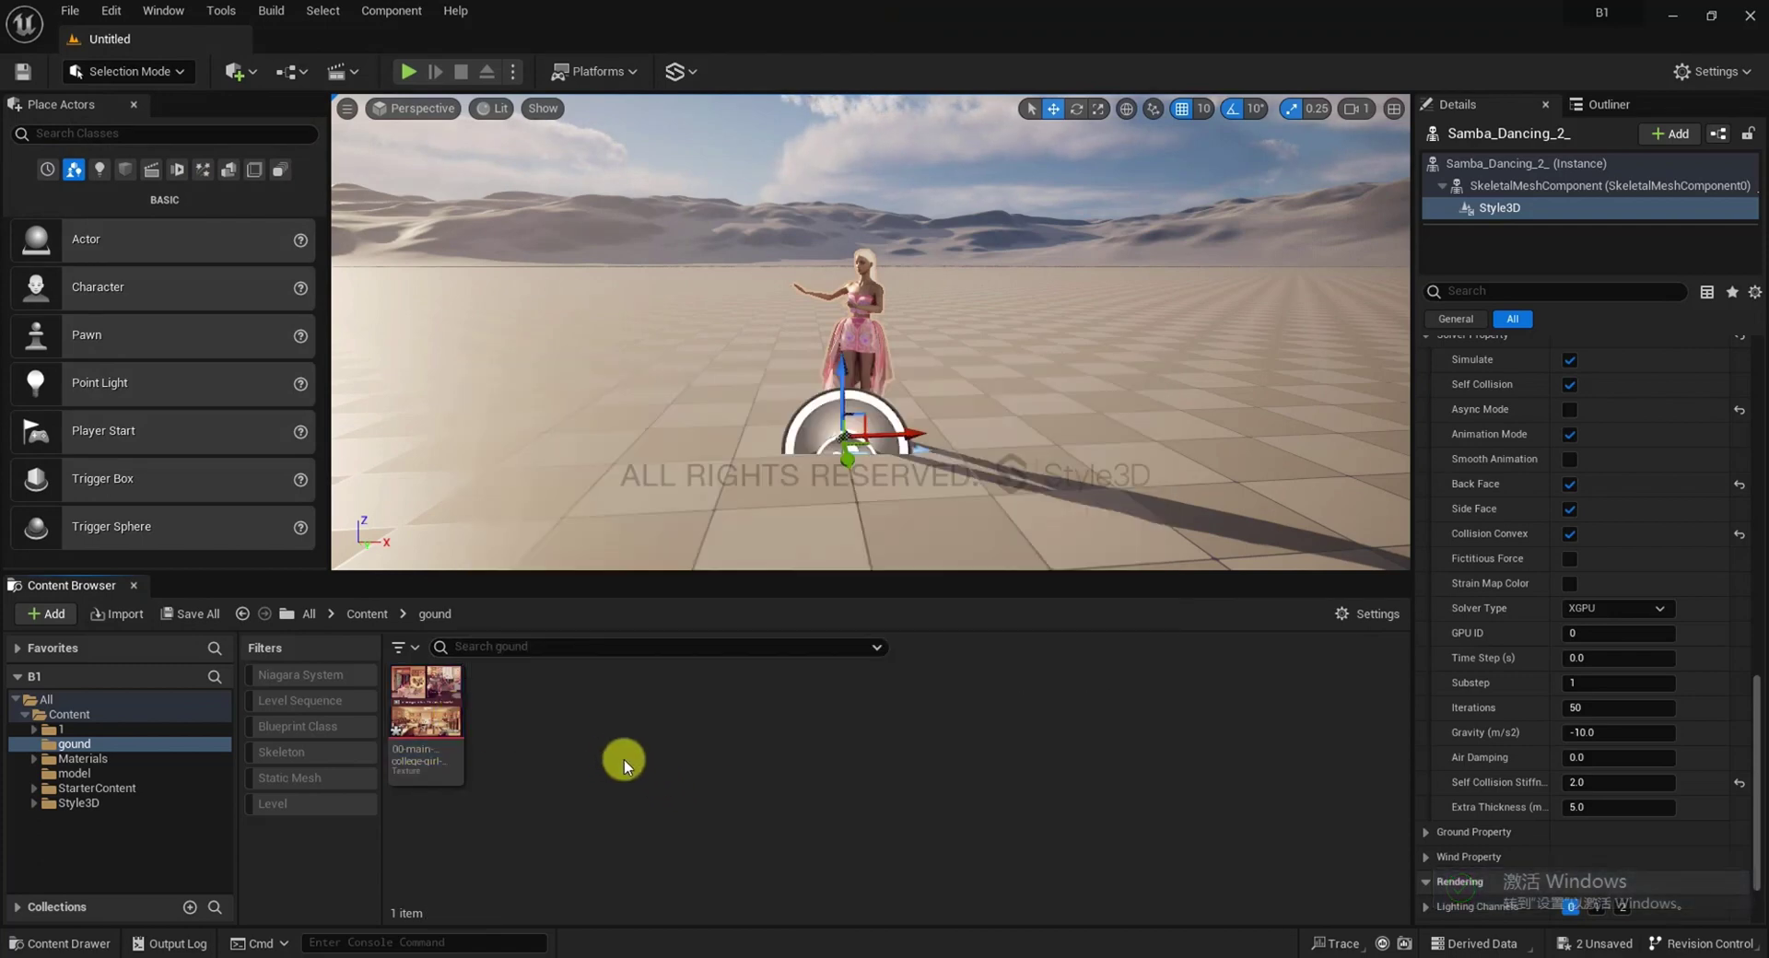
Delete the imported dorm bundle texture from the gound folder
left_click(389, 696)
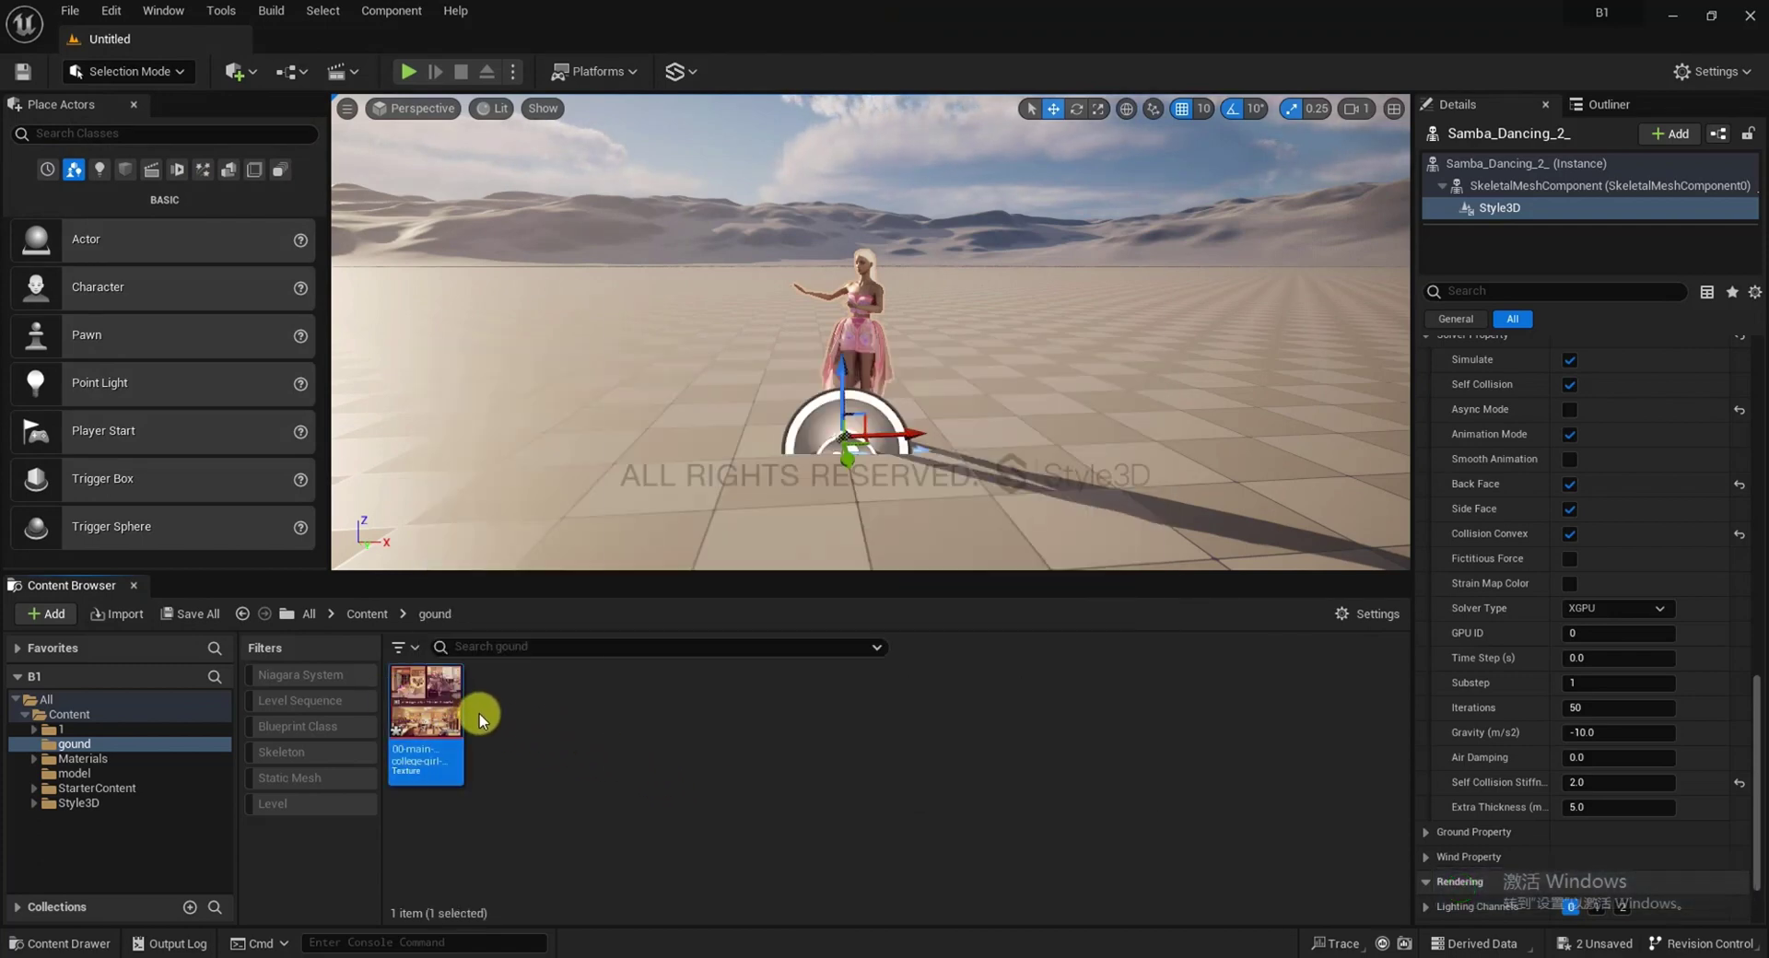
key("Delete")
left_click(680, 785)
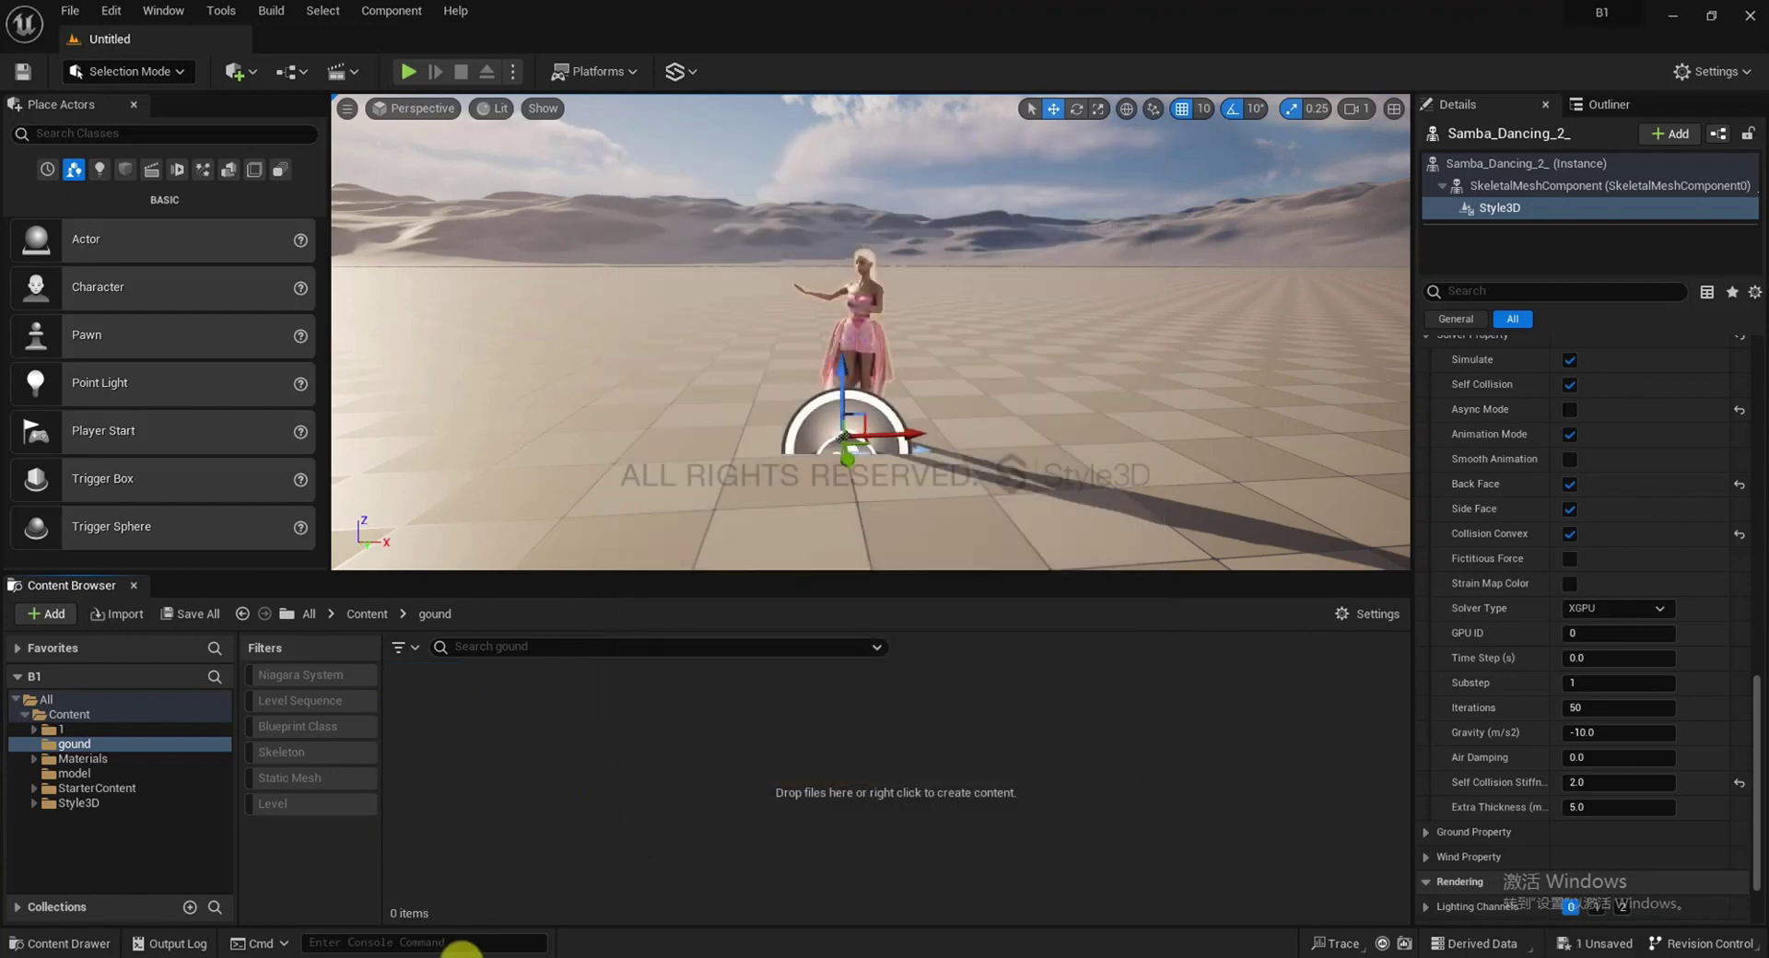
Import the whole College Girl Dorm Bundle folder from File Explorer into gound, bringing in all its FBX files as static meshes
mouse_move(441, 956)
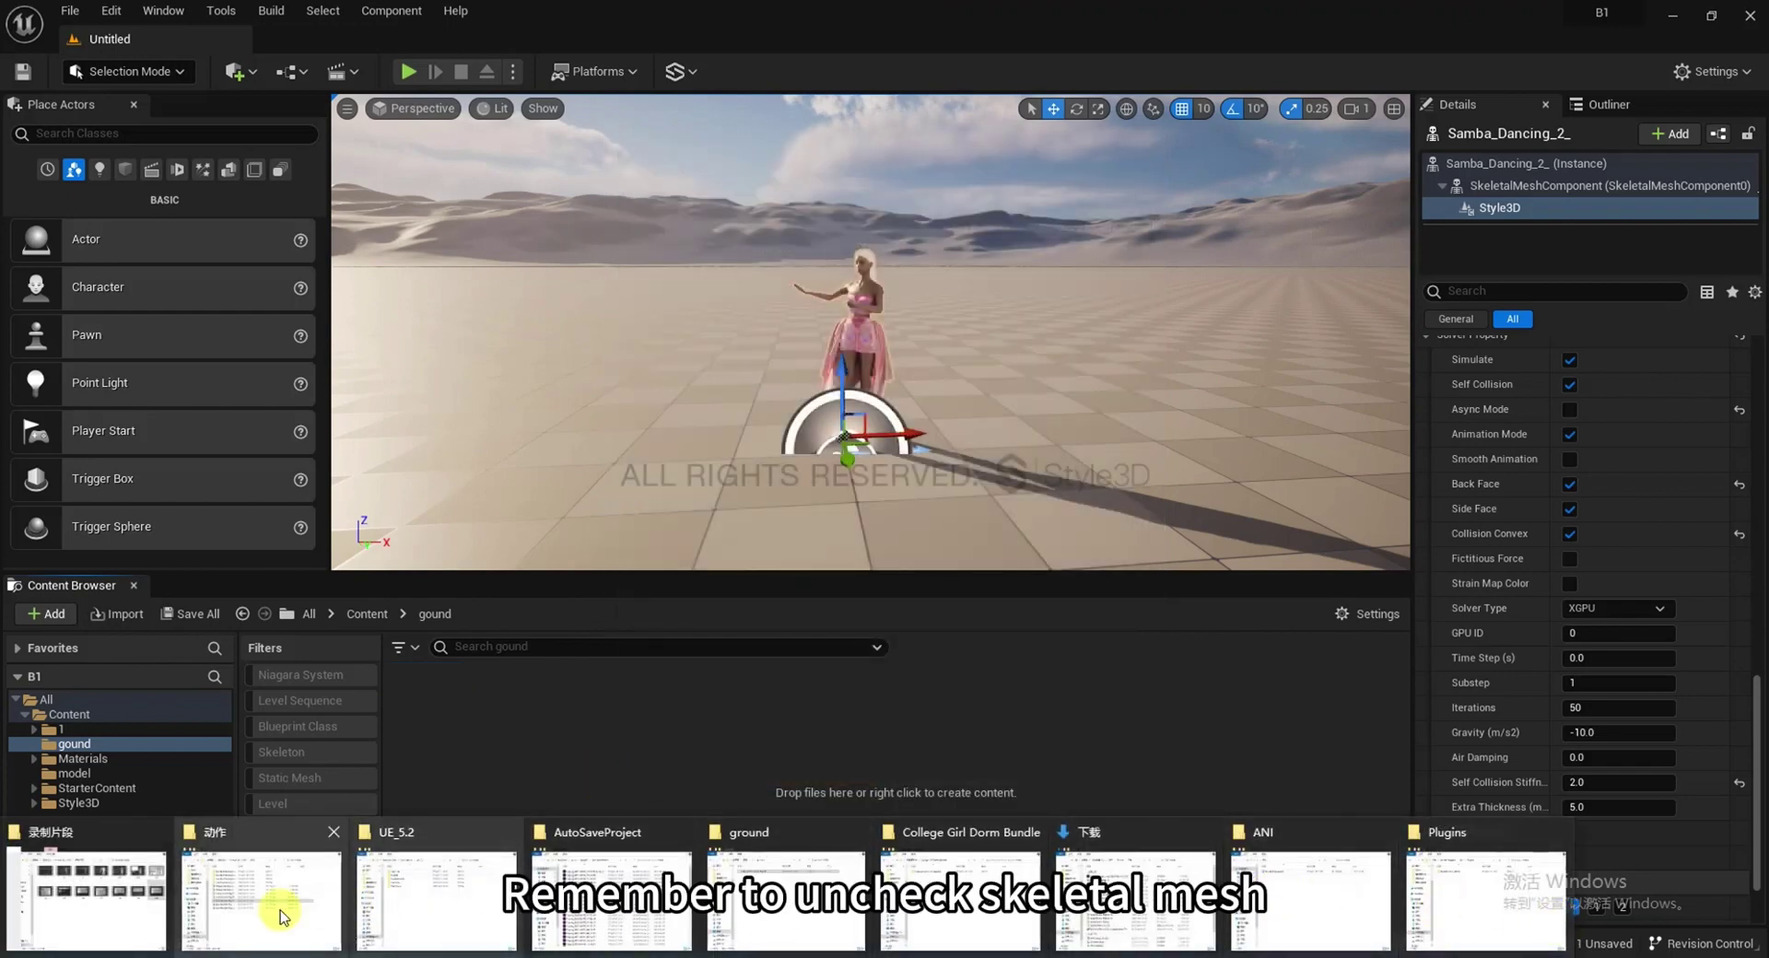
left_click(783, 889)
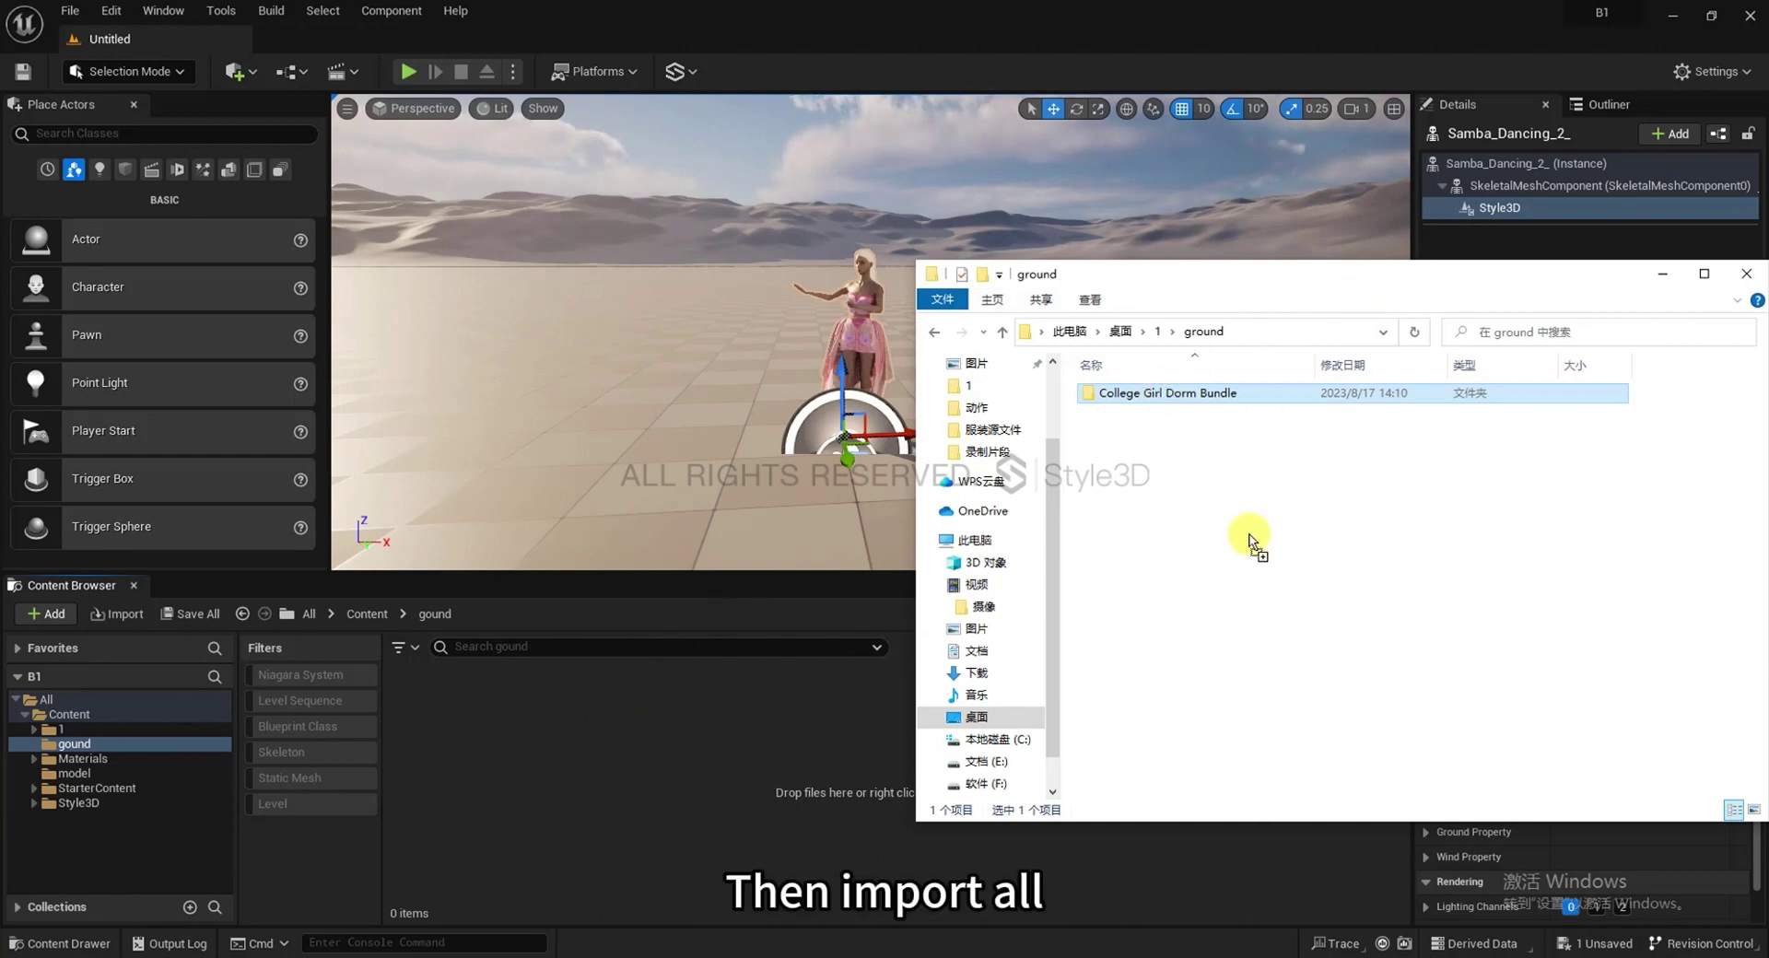
left_click(1667, 274)
scroll(876, 632, "down", 3)
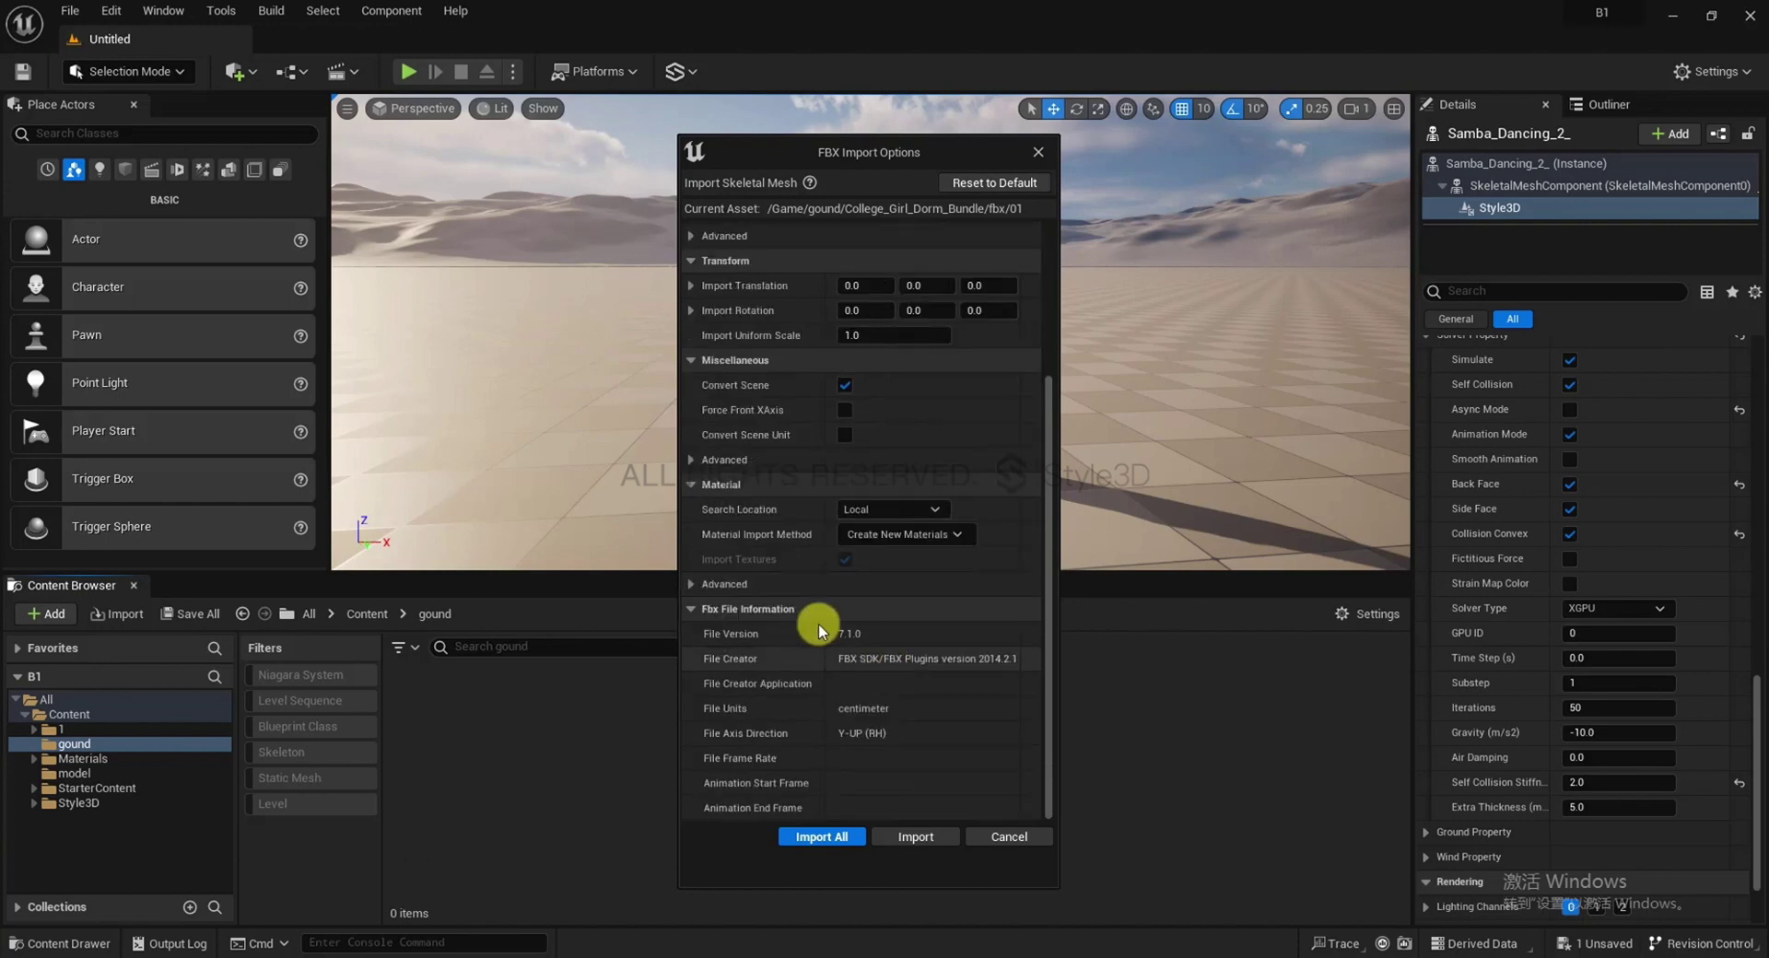
left_click(805, 837)
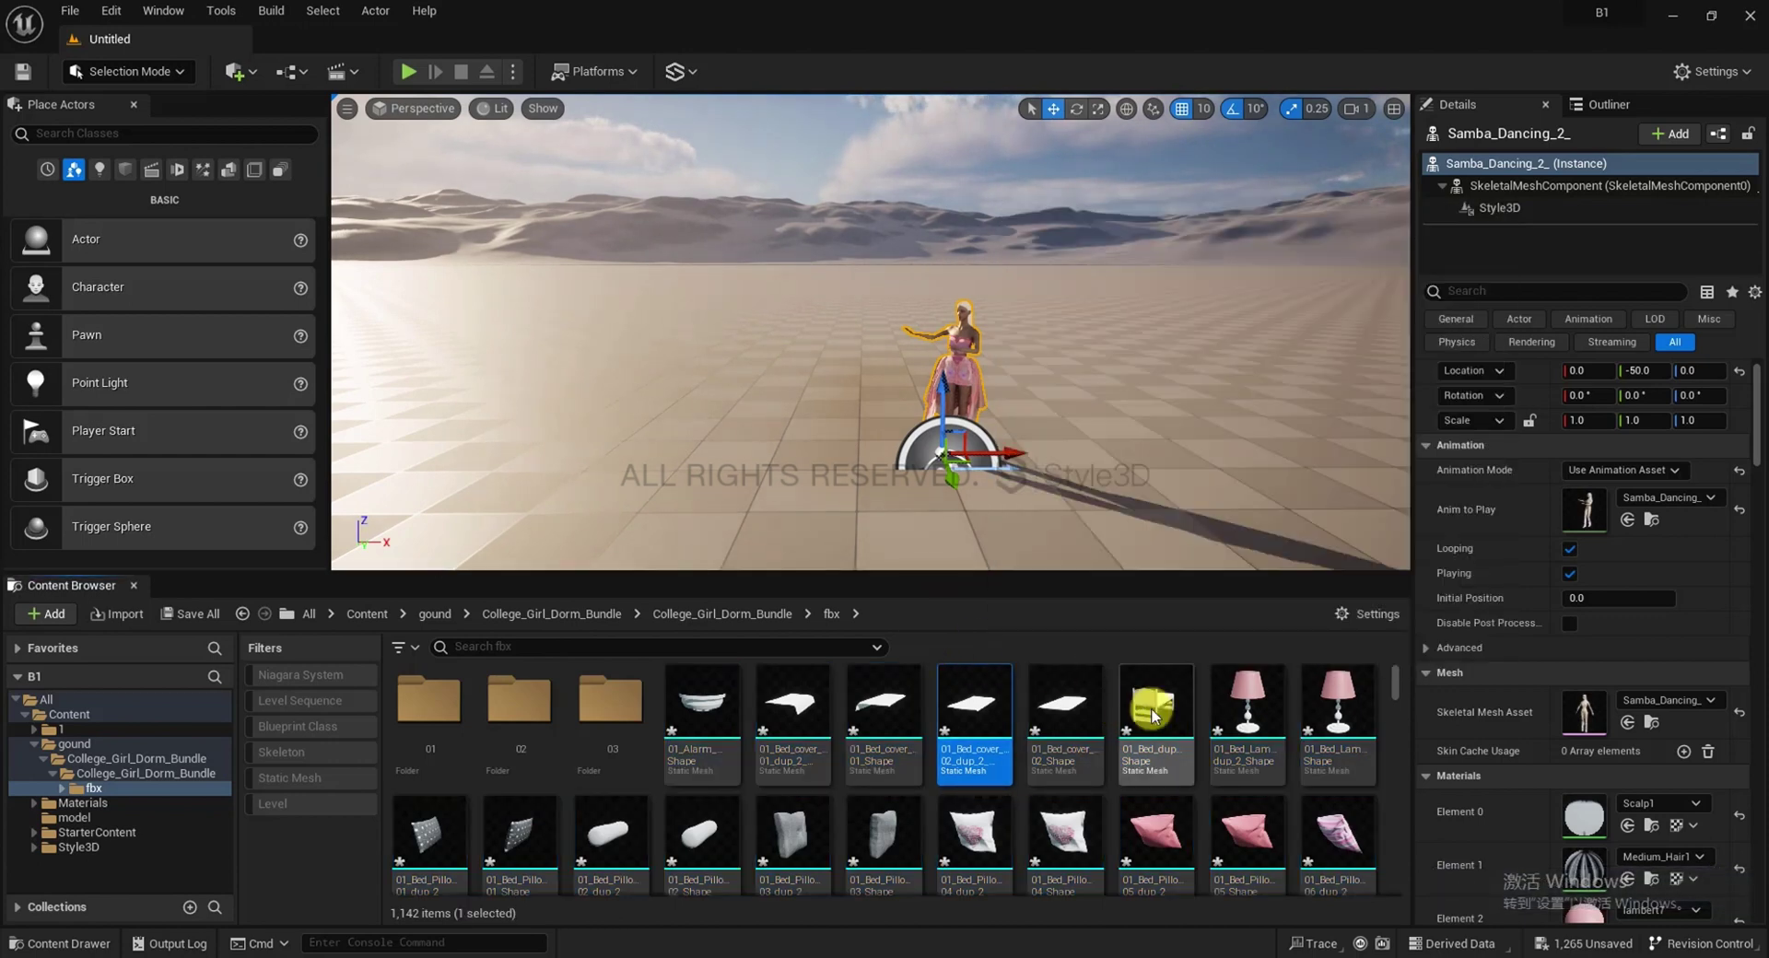
Place the 01_Bed_dup_2_Shape static mesh in the level beside the character, at about X -60, Y -220
left_click(1152, 708)
left_click_drag(1141, 703, 884, 415)
right_click_drag(1015, 443, 687, 447)
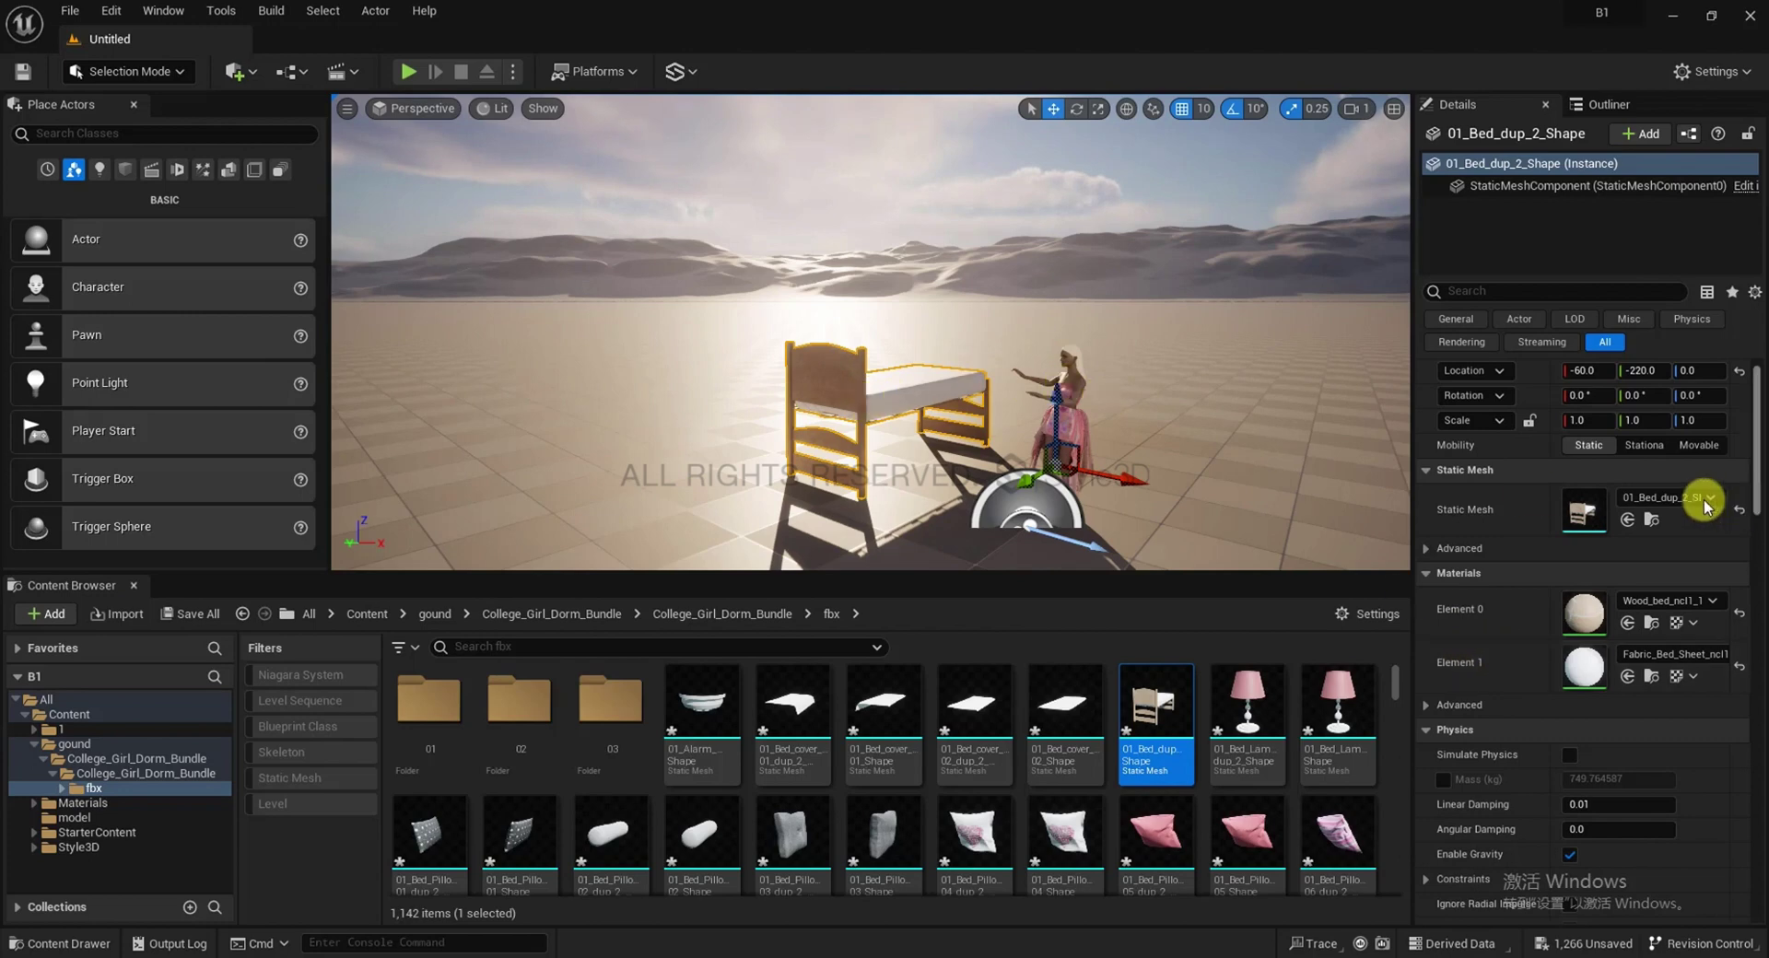
Open the bed's static mesh, check its Element 1 slot by toggling Isolate, and open that slot's Fabric_Bed_Sheet_ncl1_1 material
double_click(1546, 517)
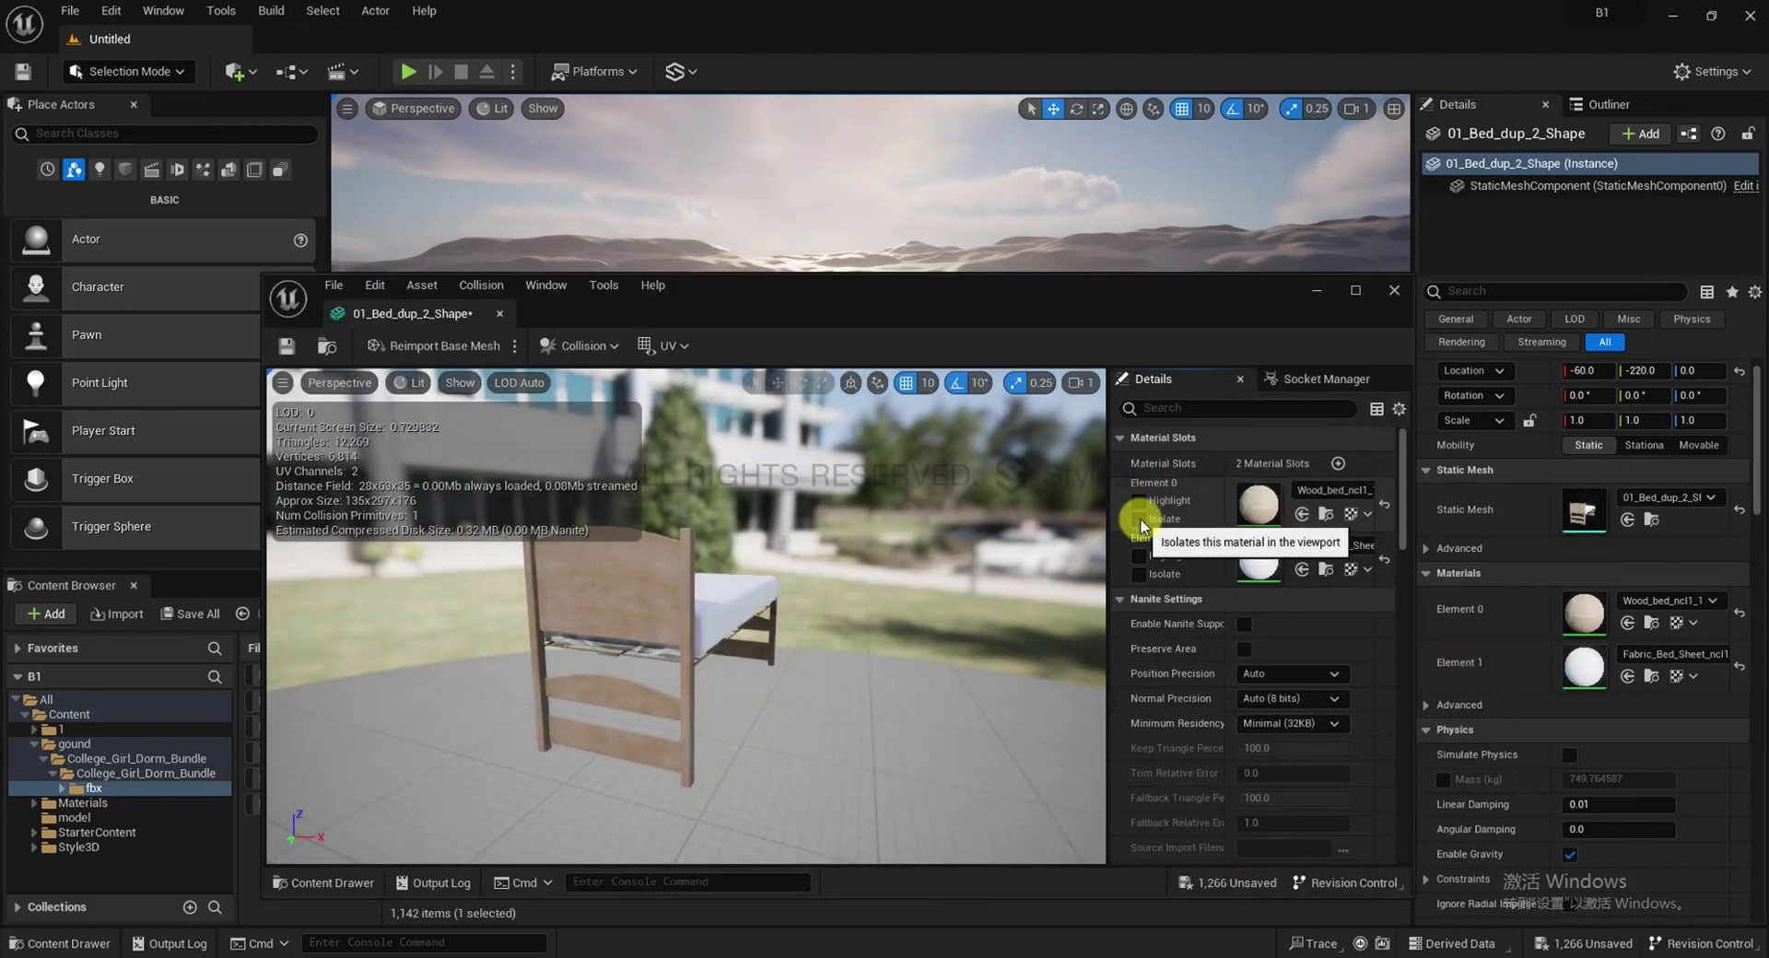
left_click(1142, 575)
left_click(1142, 575)
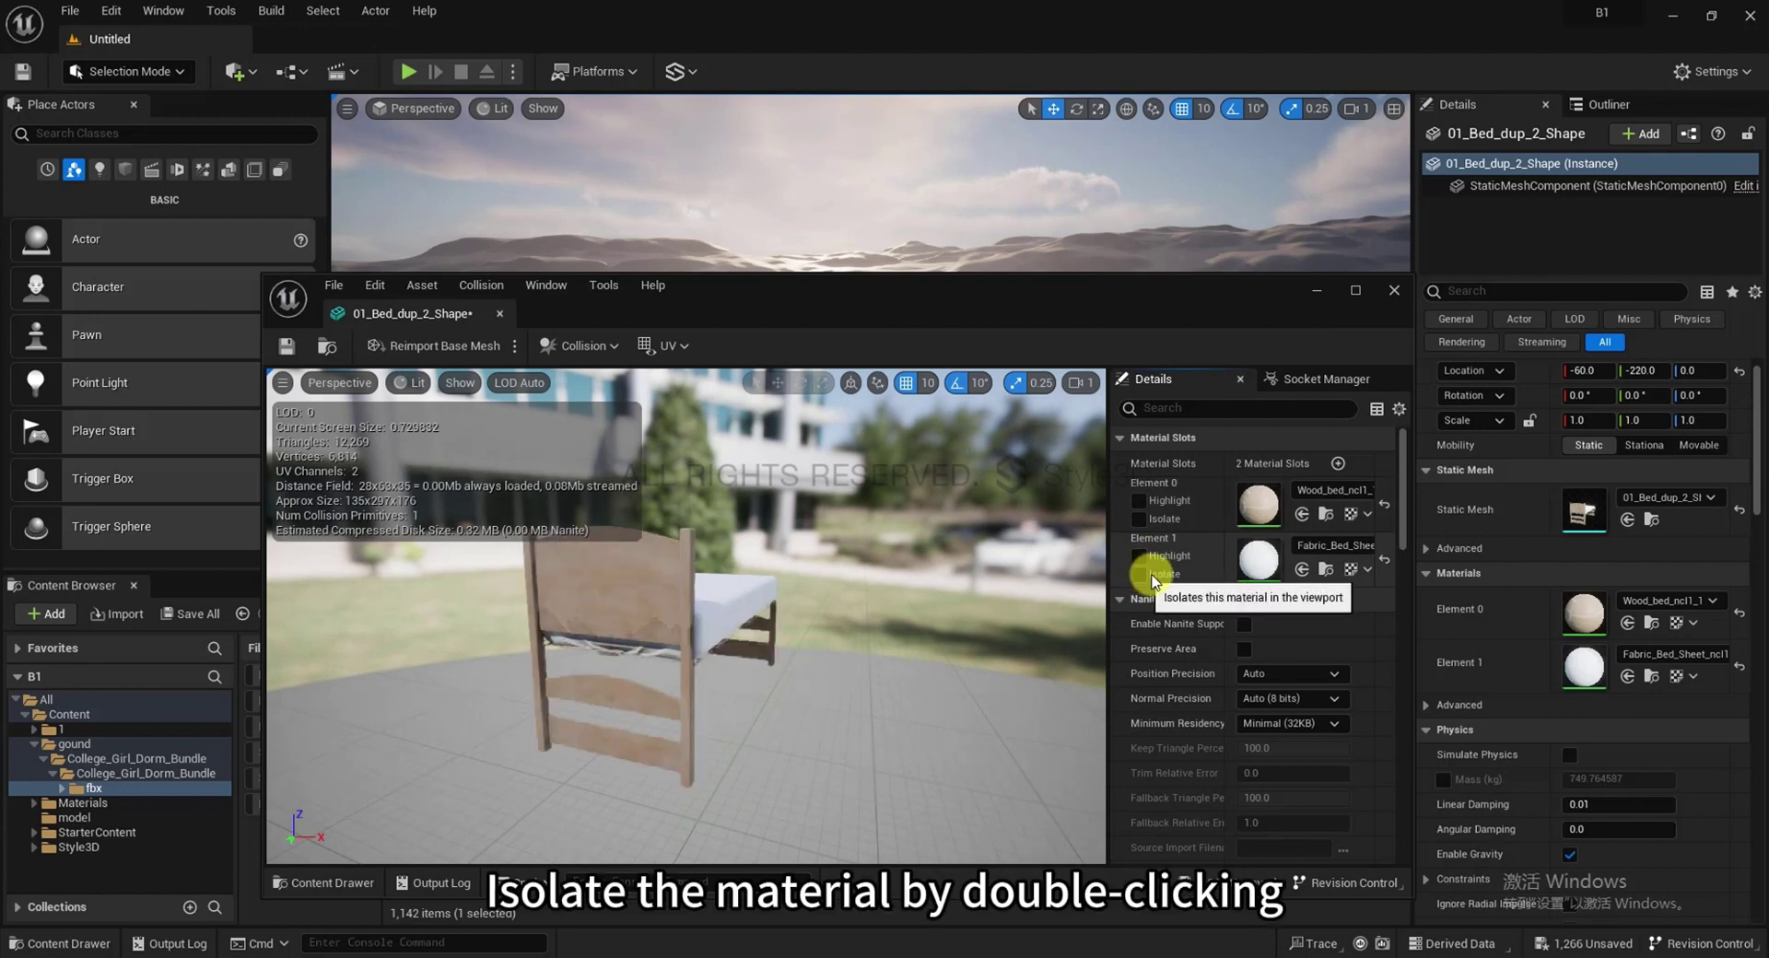
double_click(1257, 556)
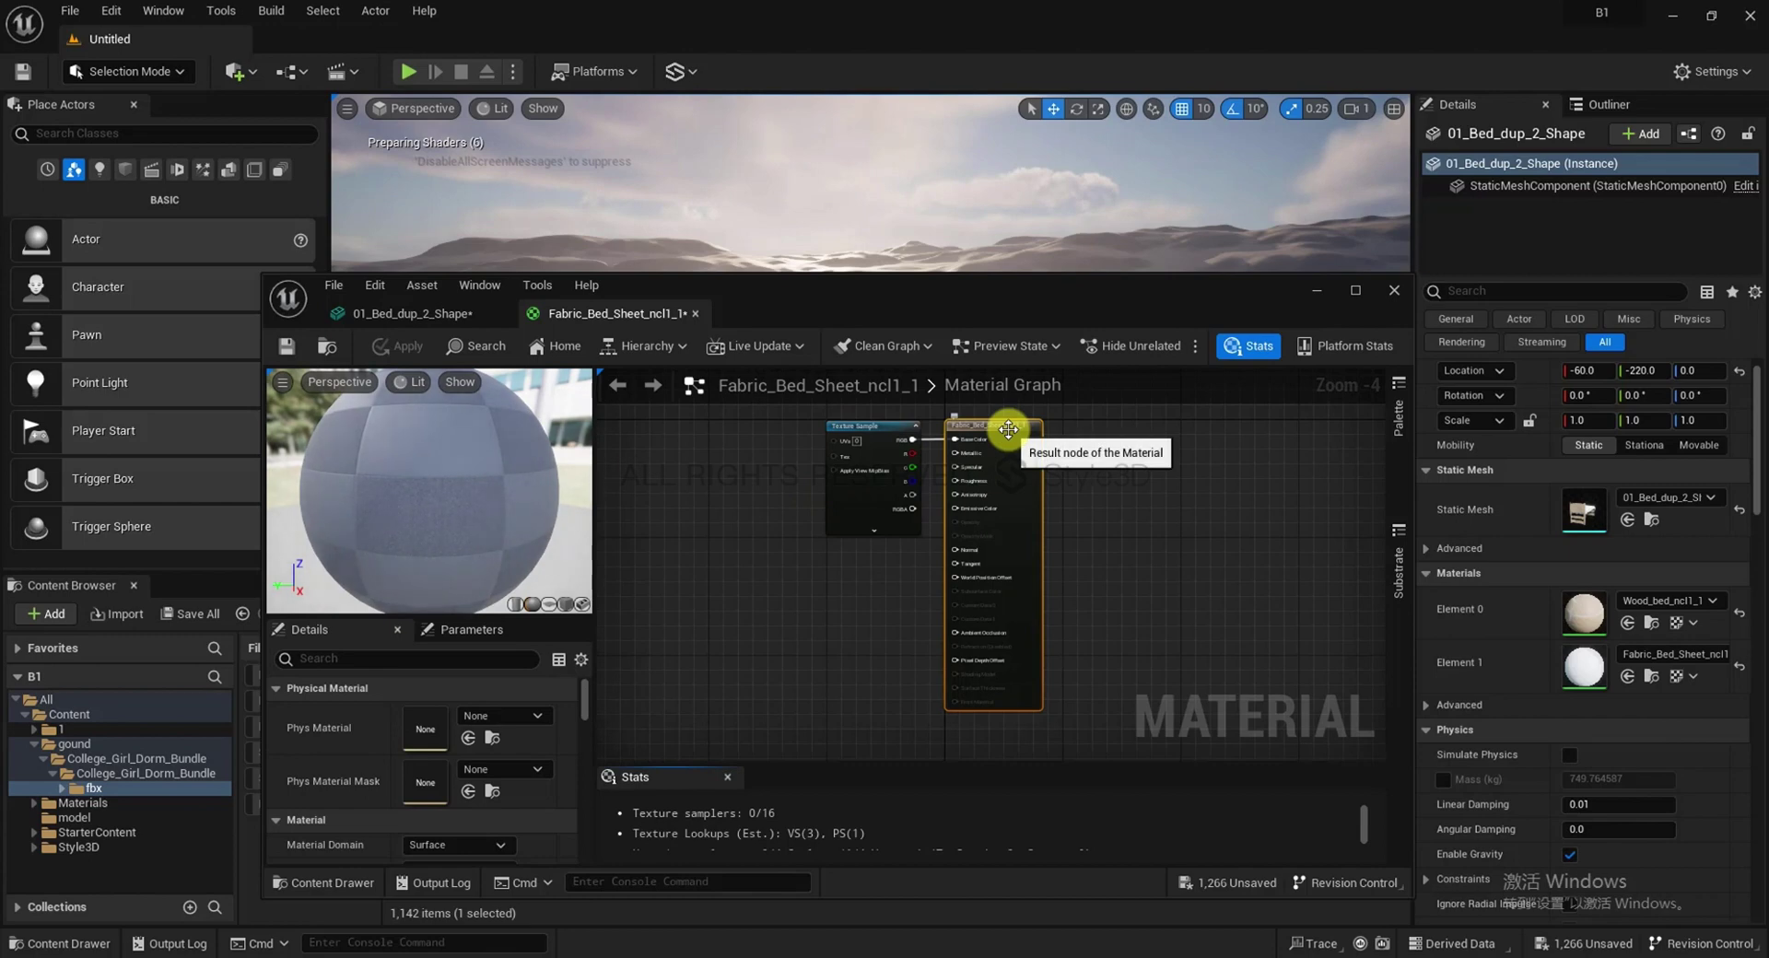
Insert a Blend_Overlay node between the Texture Sample's RGB output and the material's Base Color input
left_click_drag(1013, 439, 1221, 428)
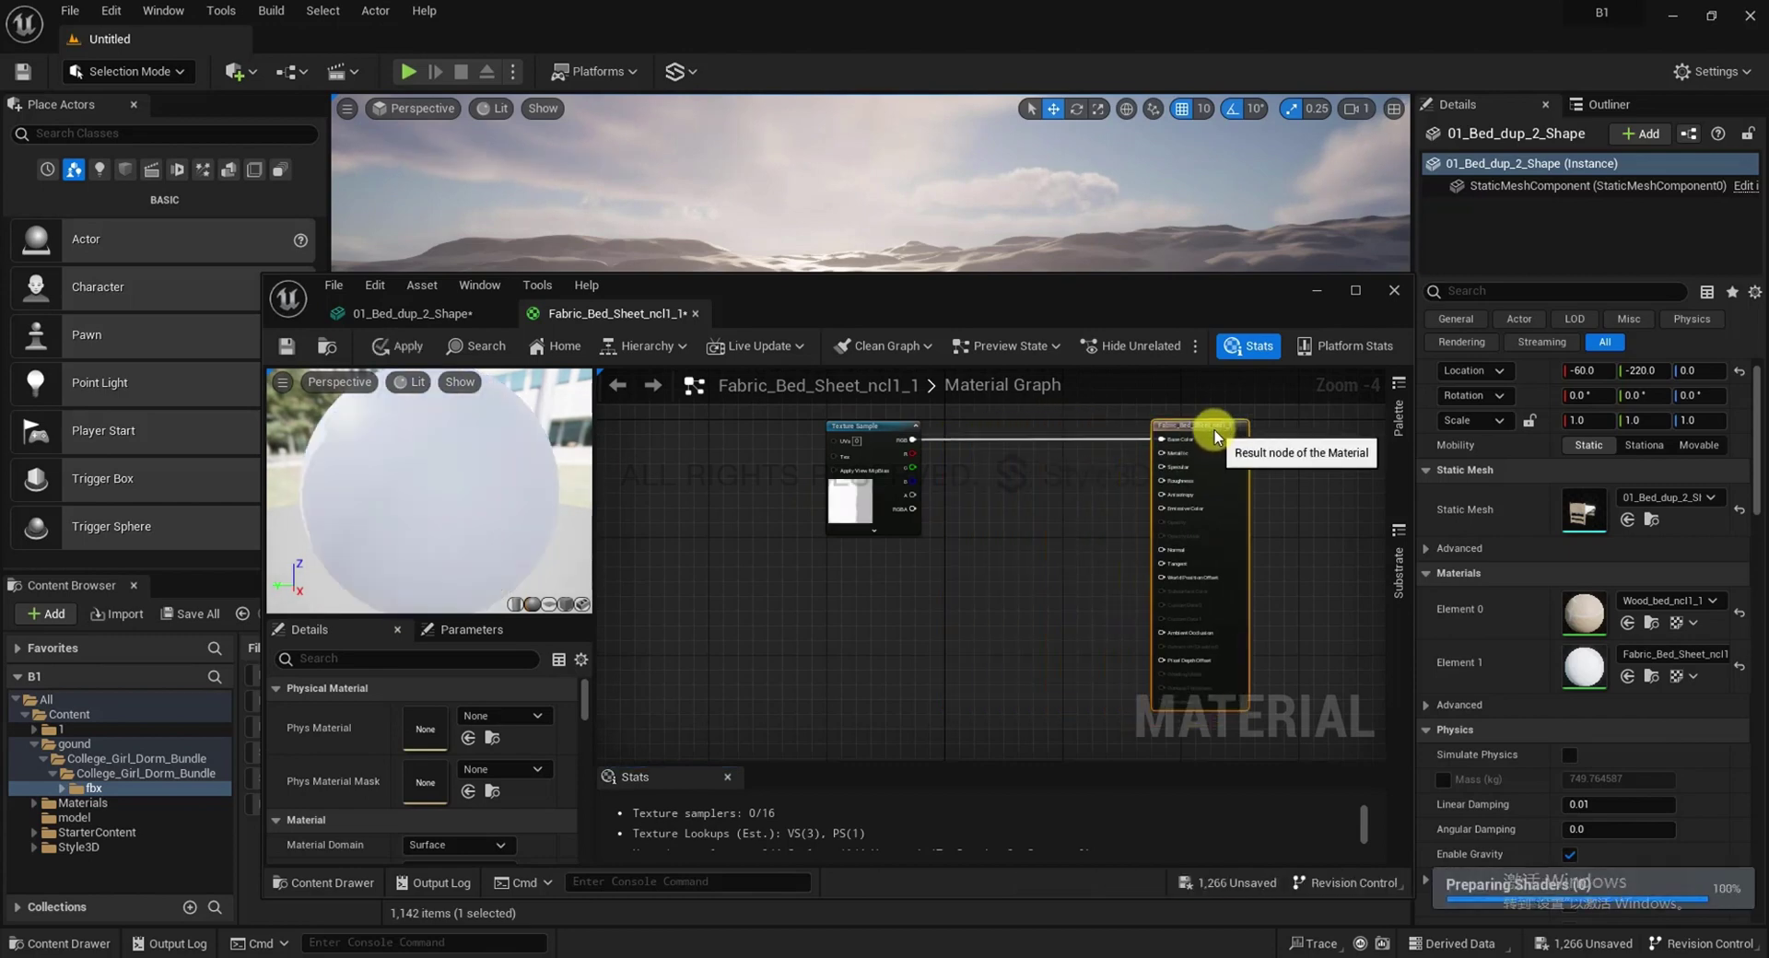
left_click_drag(914, 439, 982, 482)
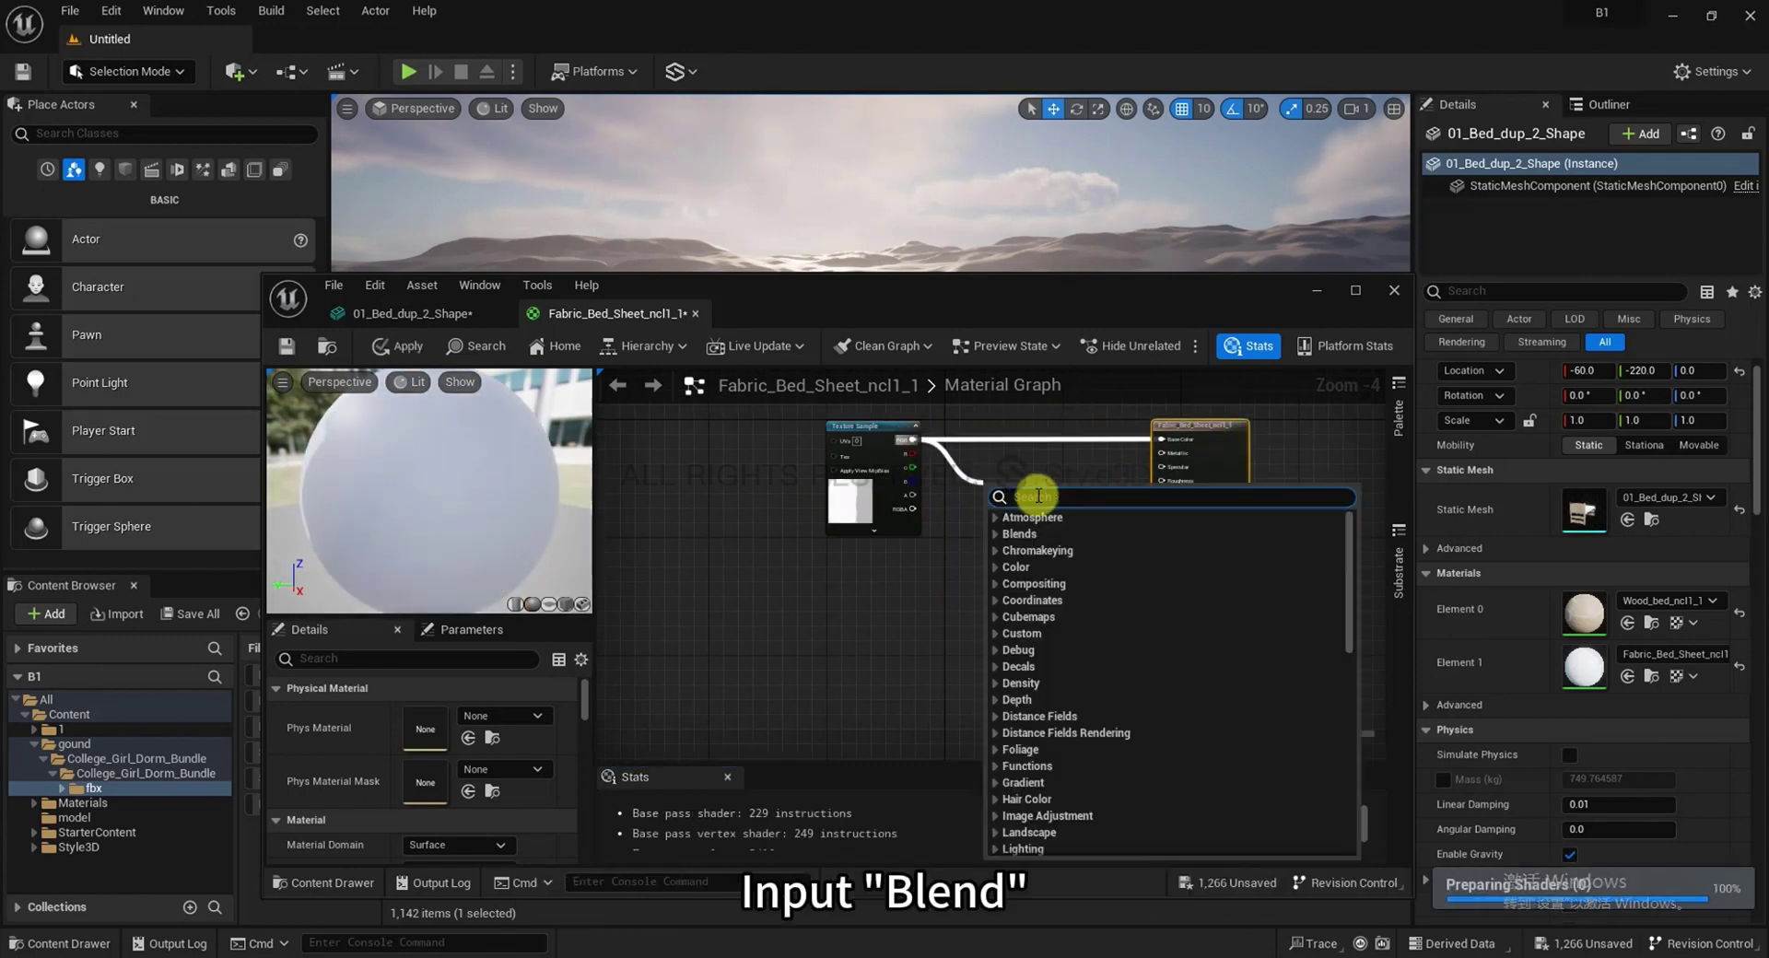
type("blend")
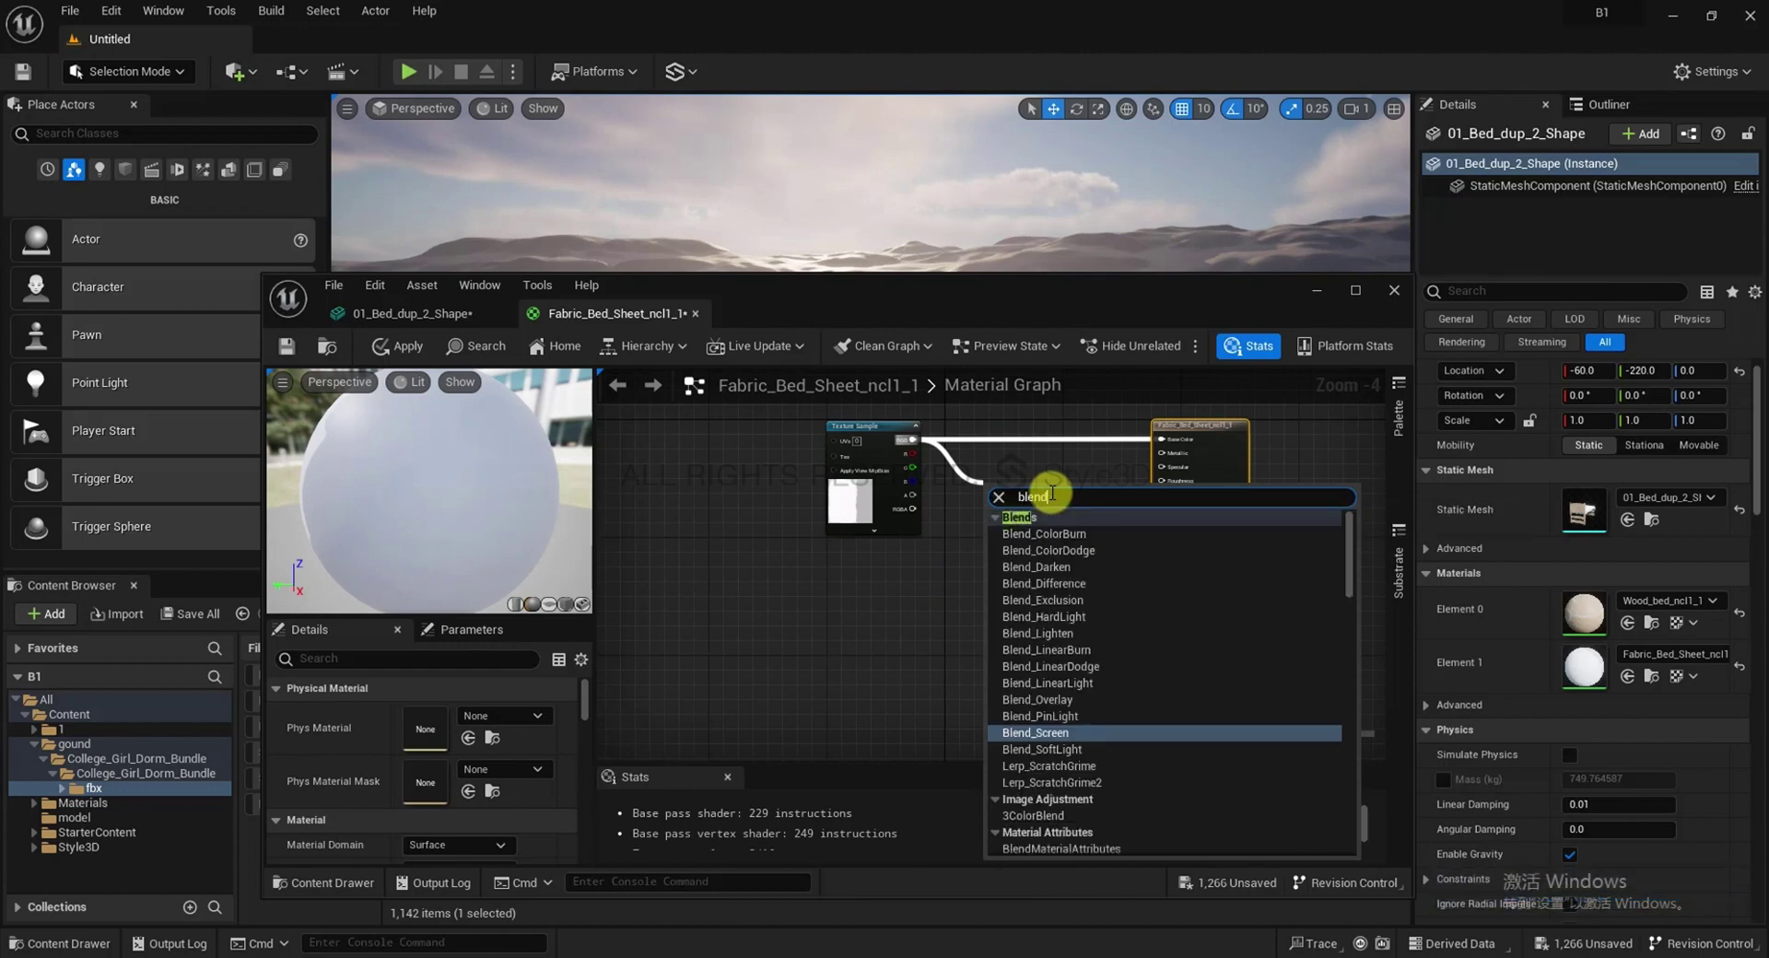
left_click(1059, 699)
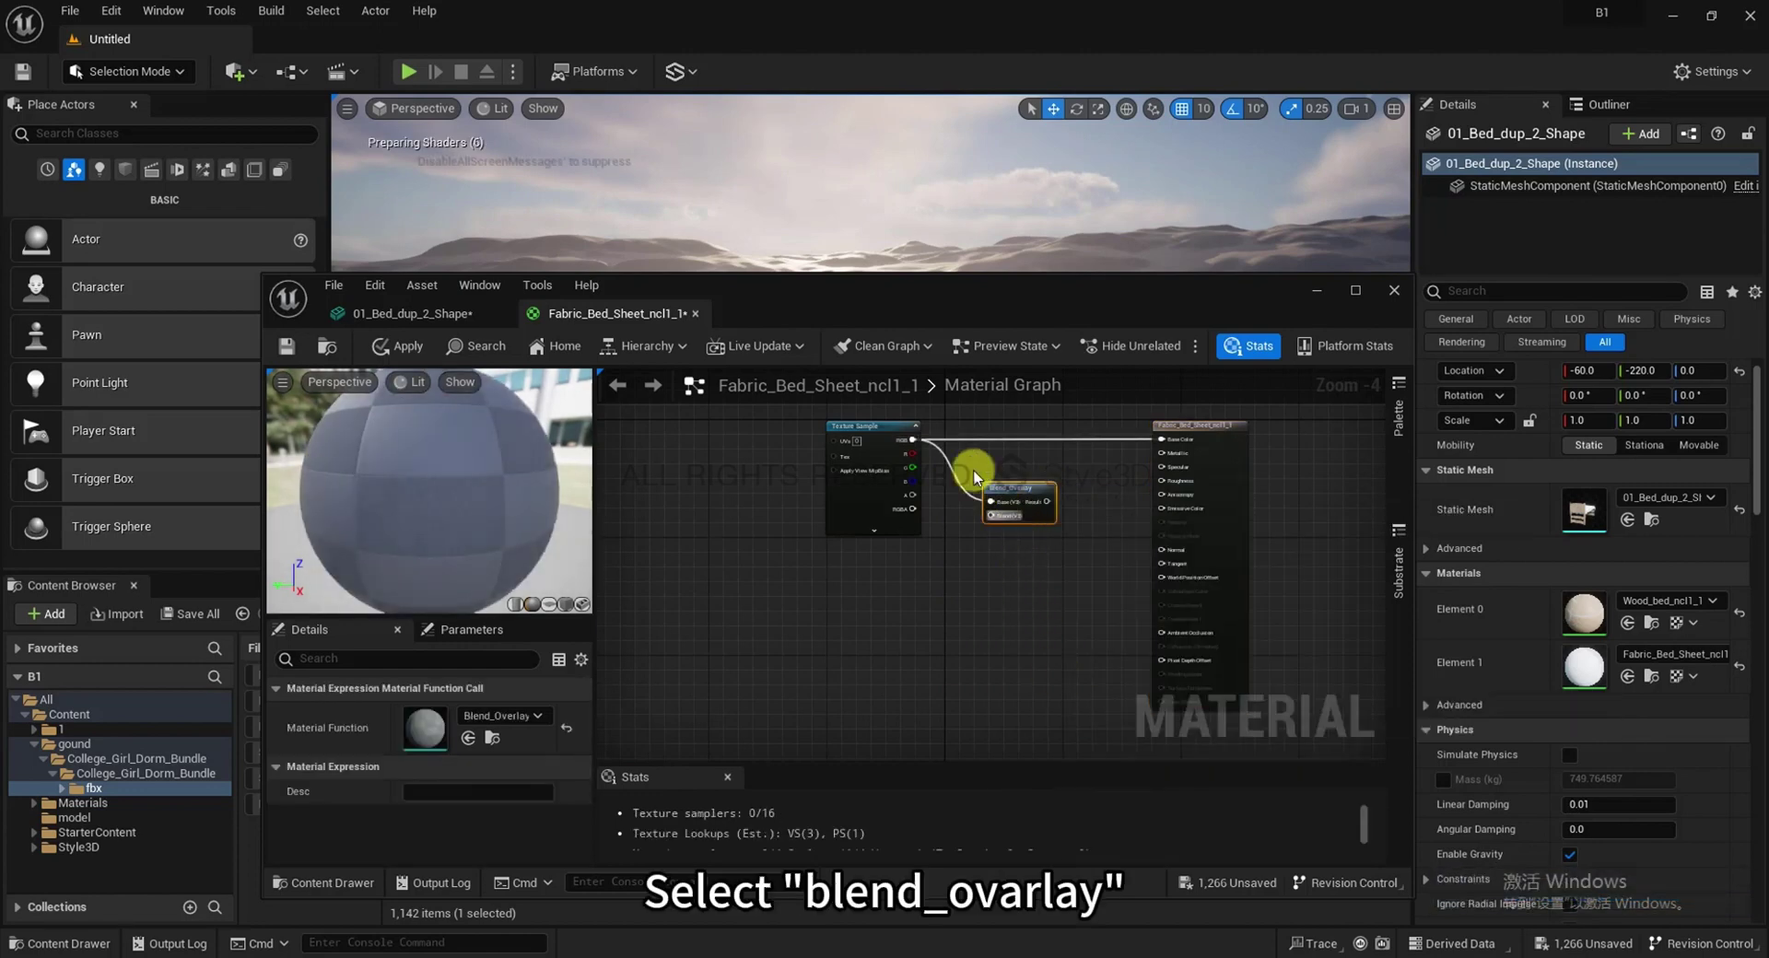
left_click_drag(1047, 501, 1163, 440)
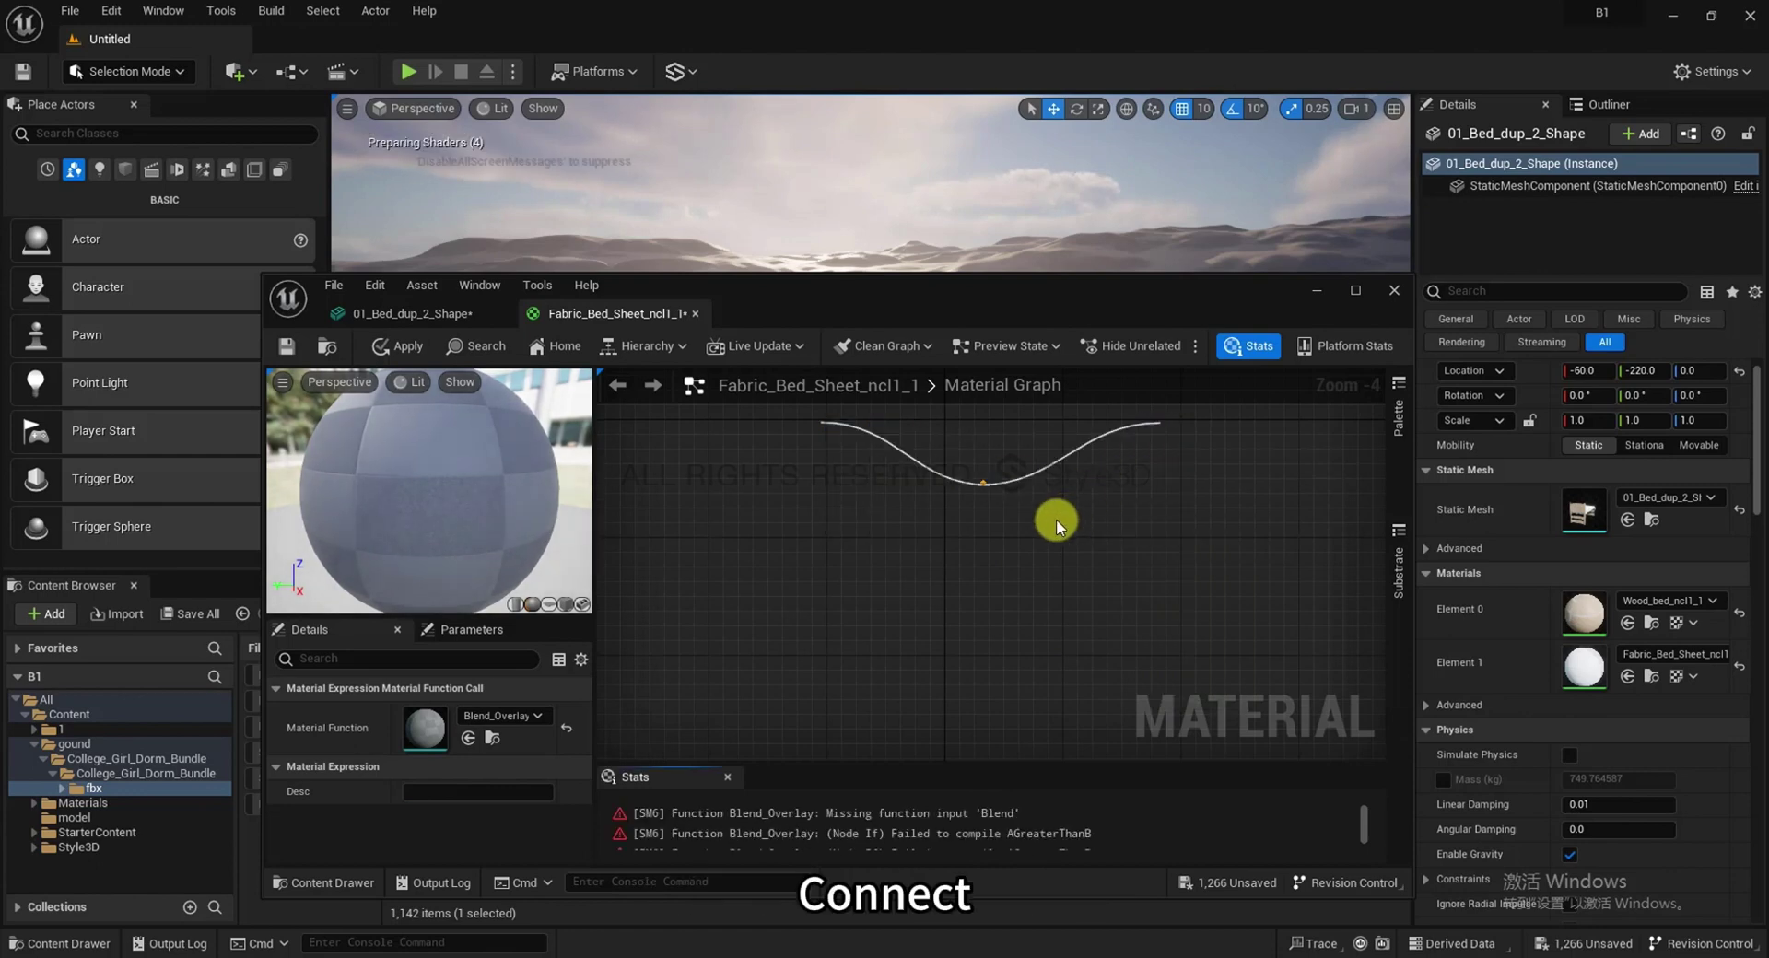
Add a Constant3Vector node and a Constant node to the bed sheet material graph, placing the vector below the Texture Sample
left_click(925, 599)
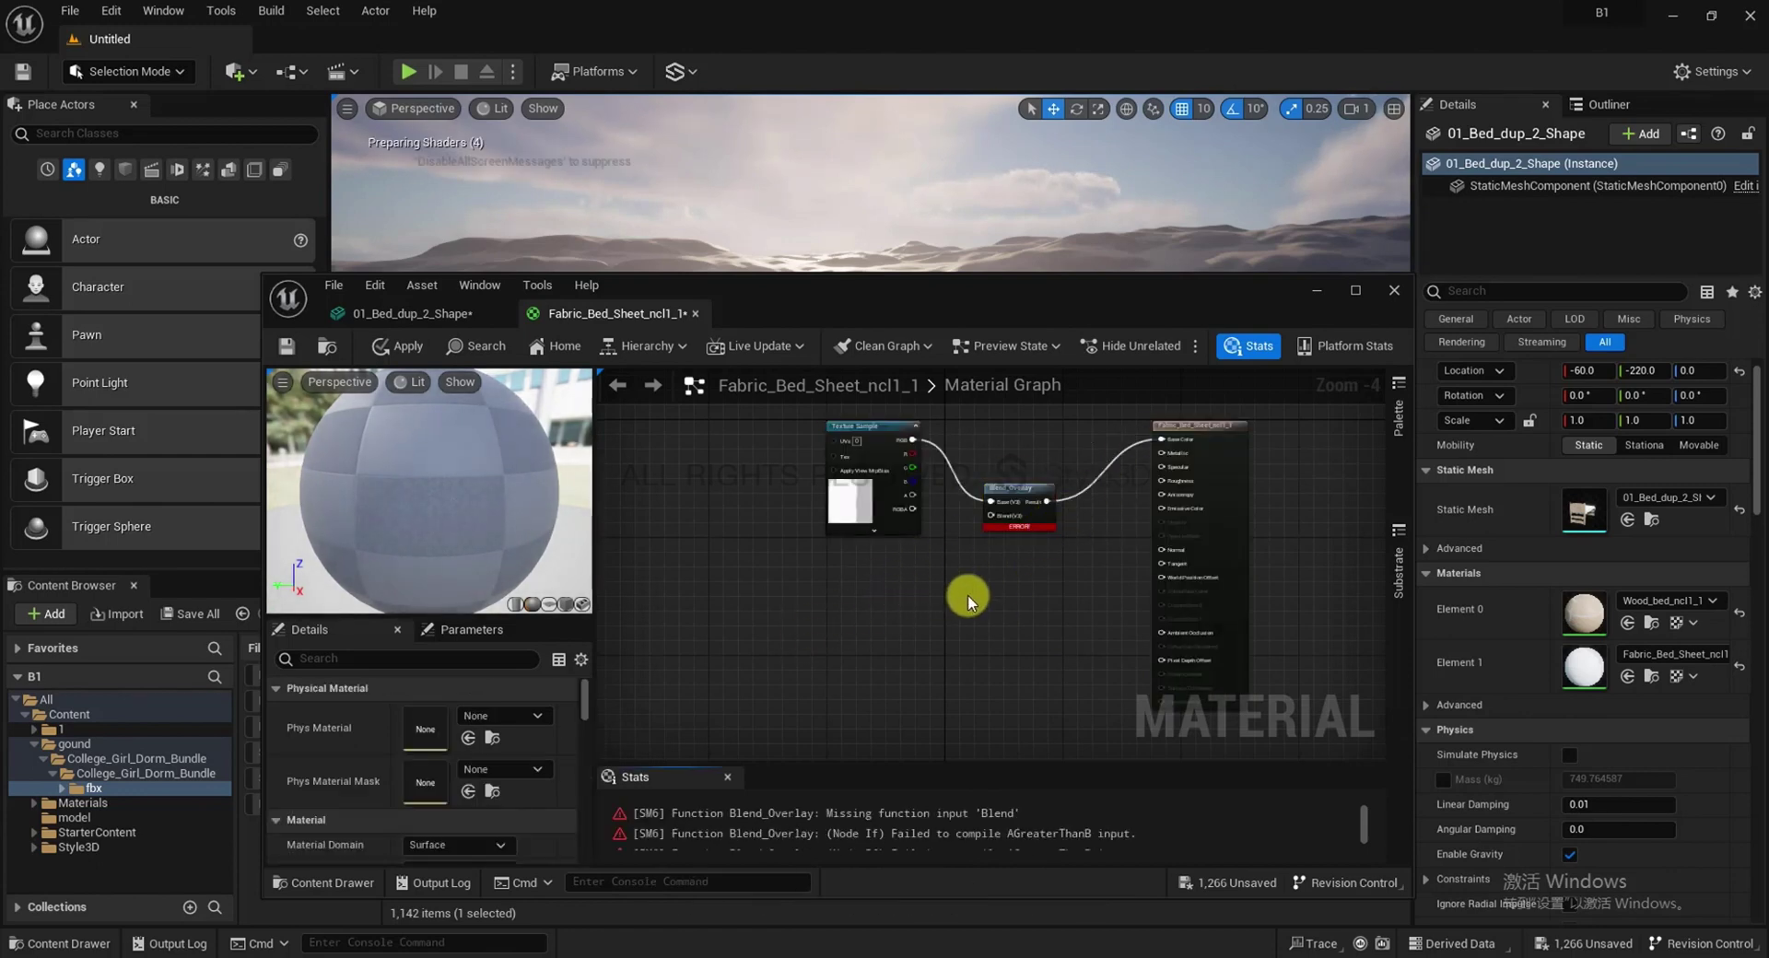
left_click(883, 599)
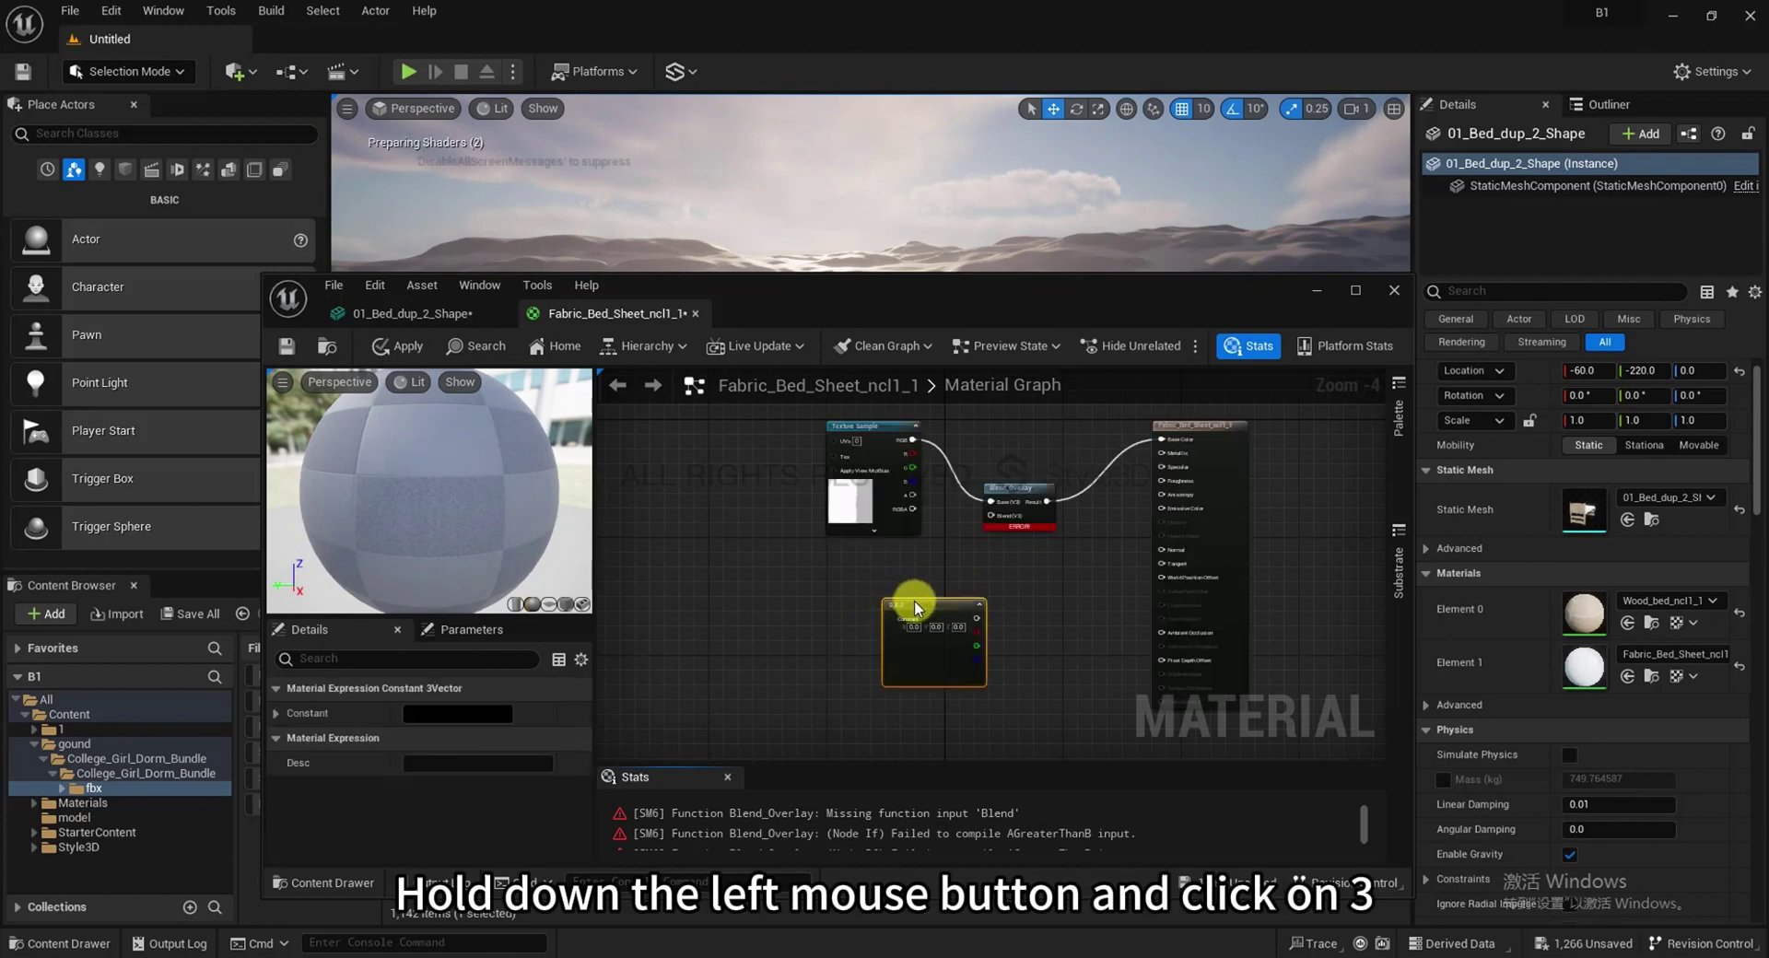
left_click(1041, 579)
left_click_drag(930, 607, 859, 583)
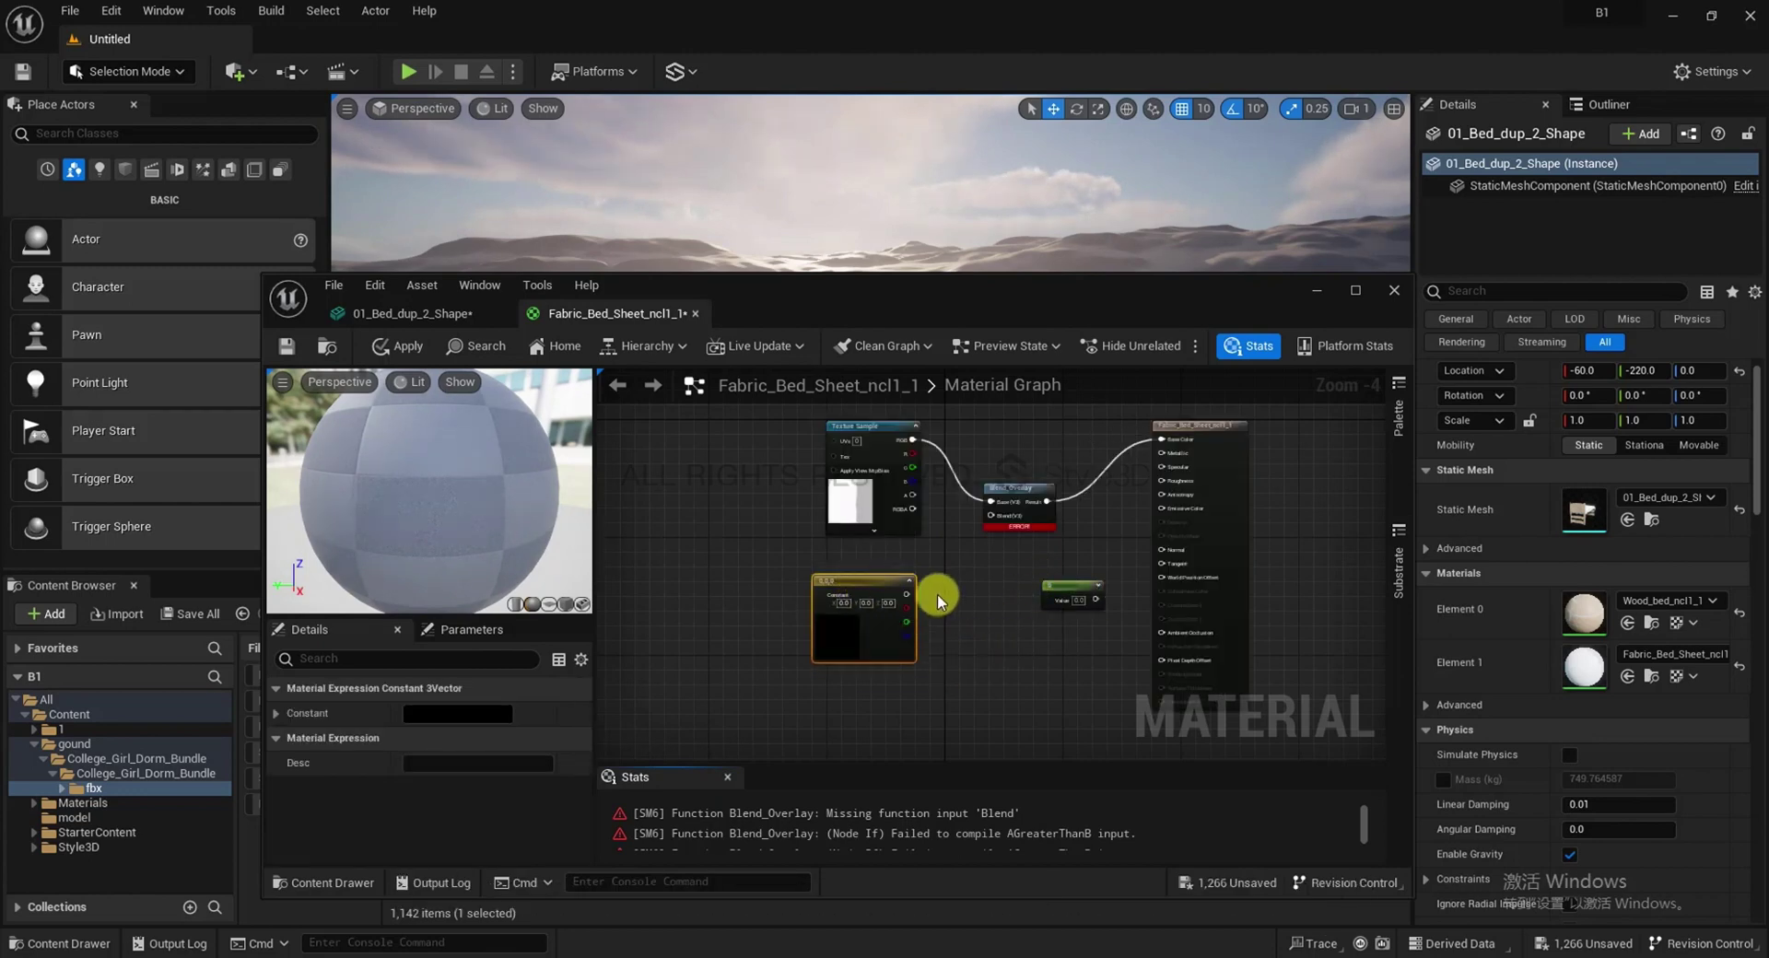
Add a Multiply node with the Constant3Vector into A and the Constant into B, and wire its output to Blend_Overlay's Blend input
left_click_drag(1106, 600, 1026, 606)
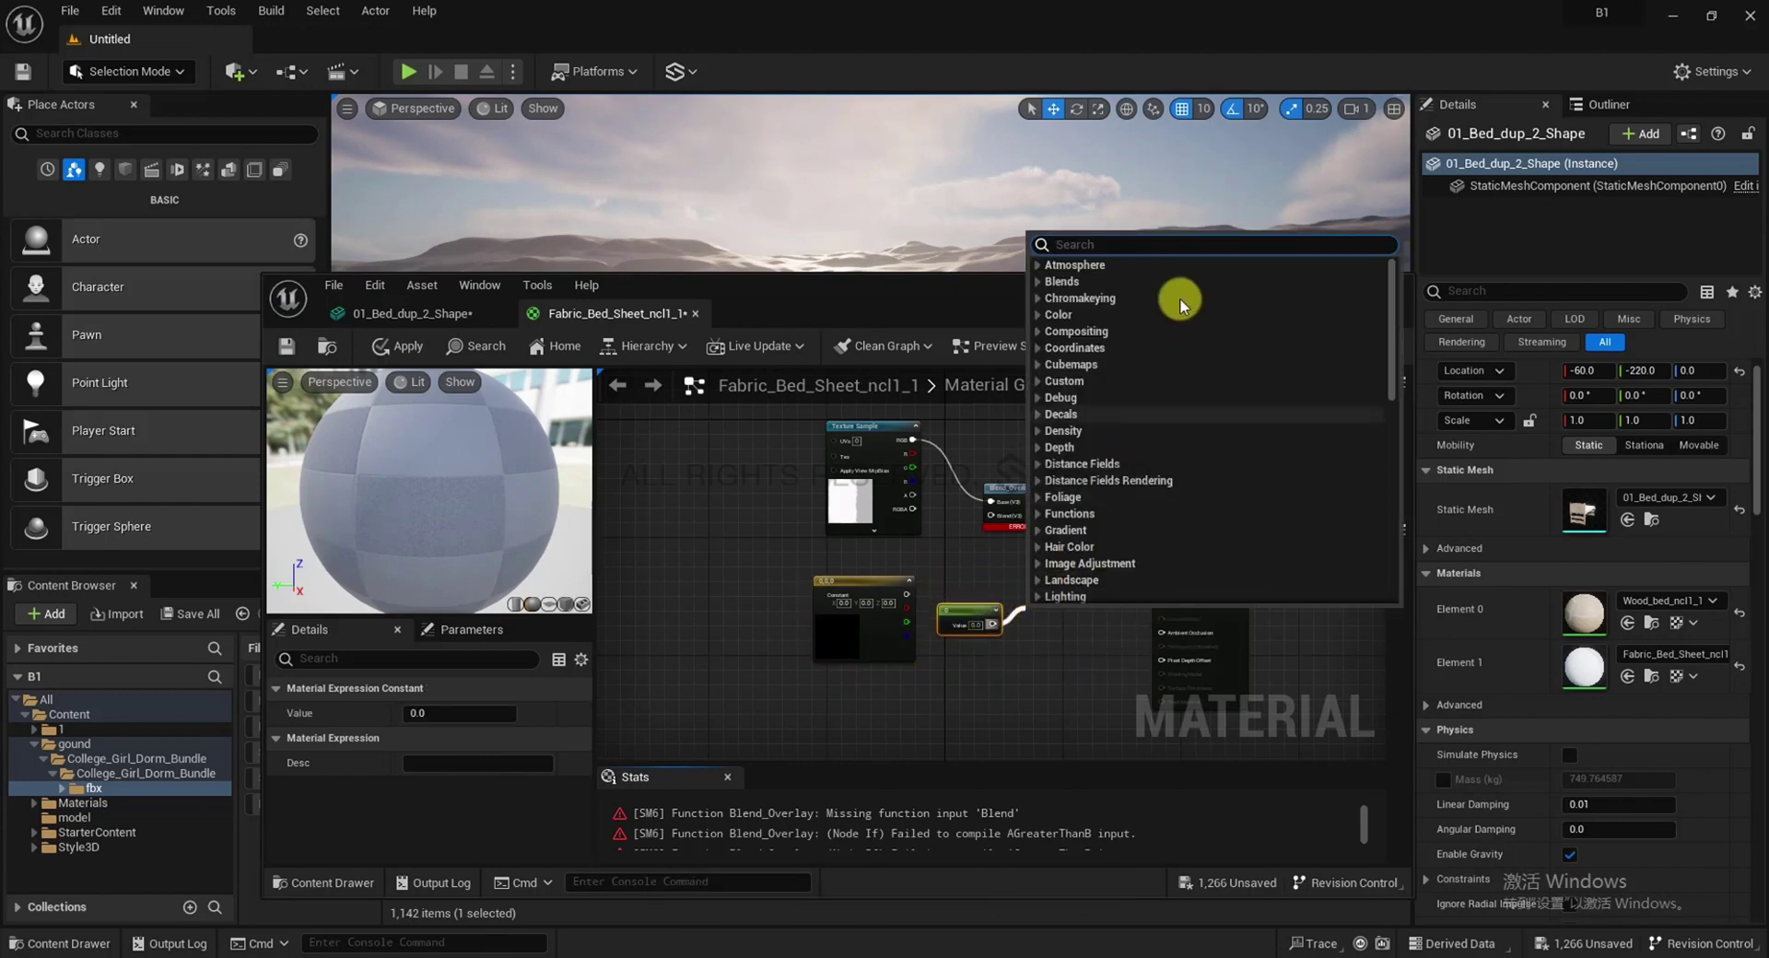
type("mult")
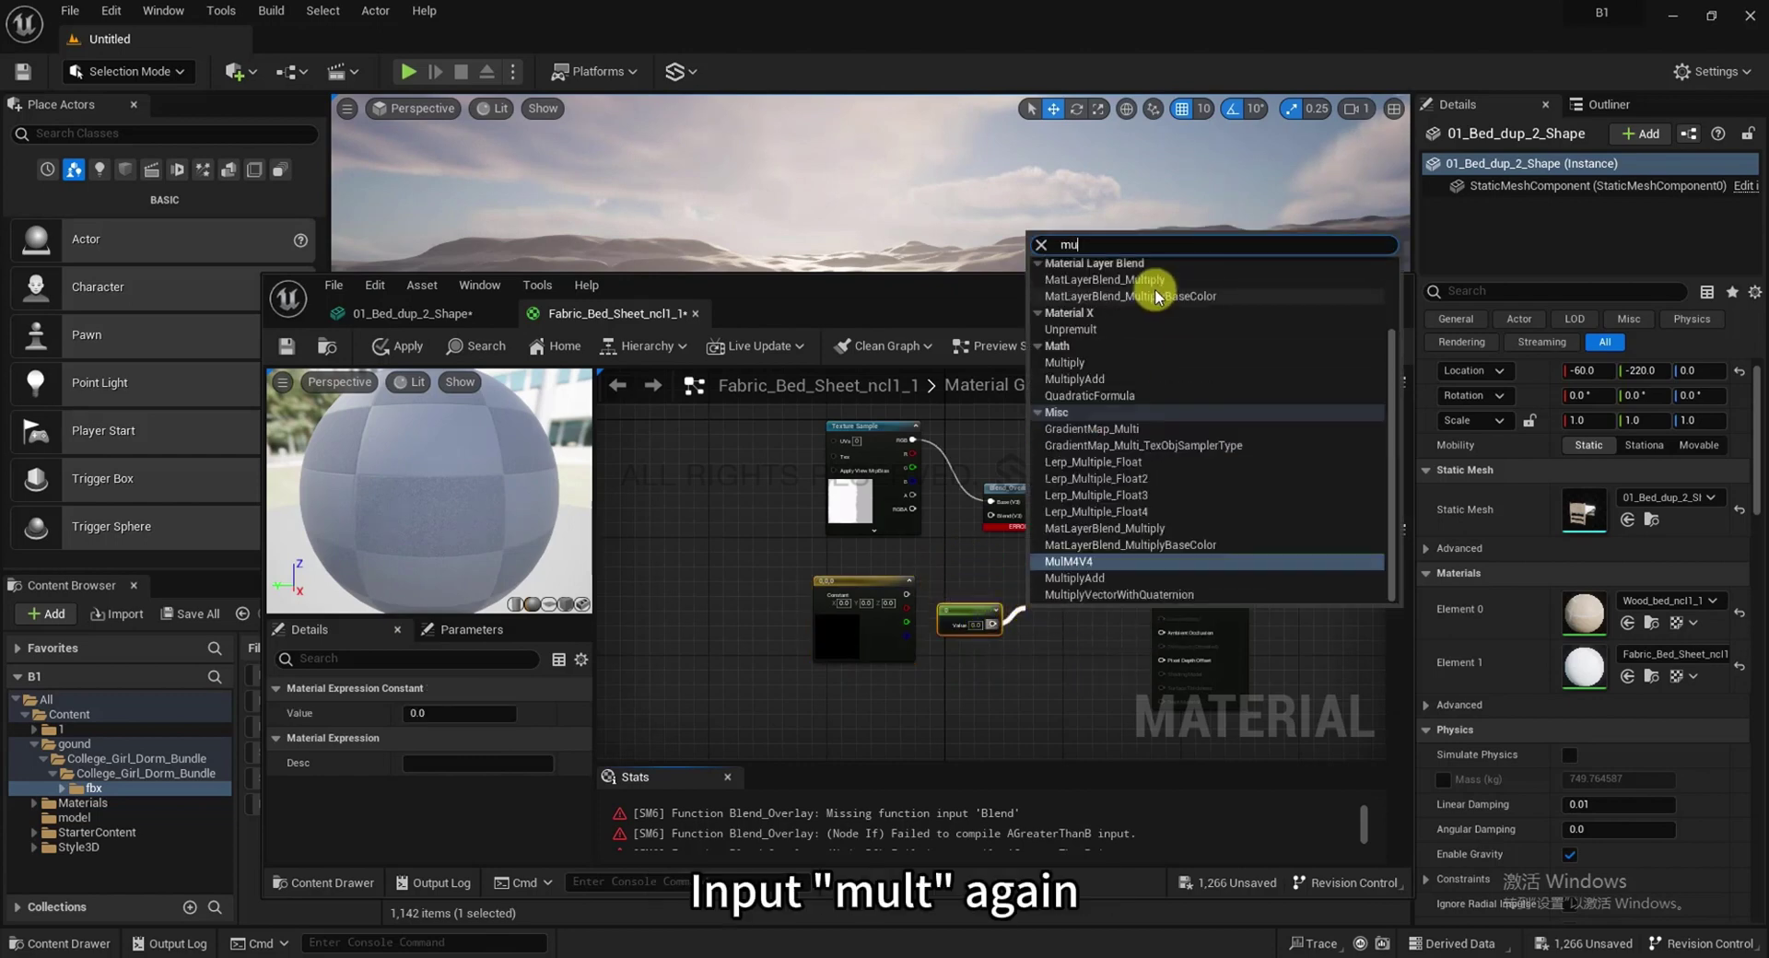
left_click(1069, 396)
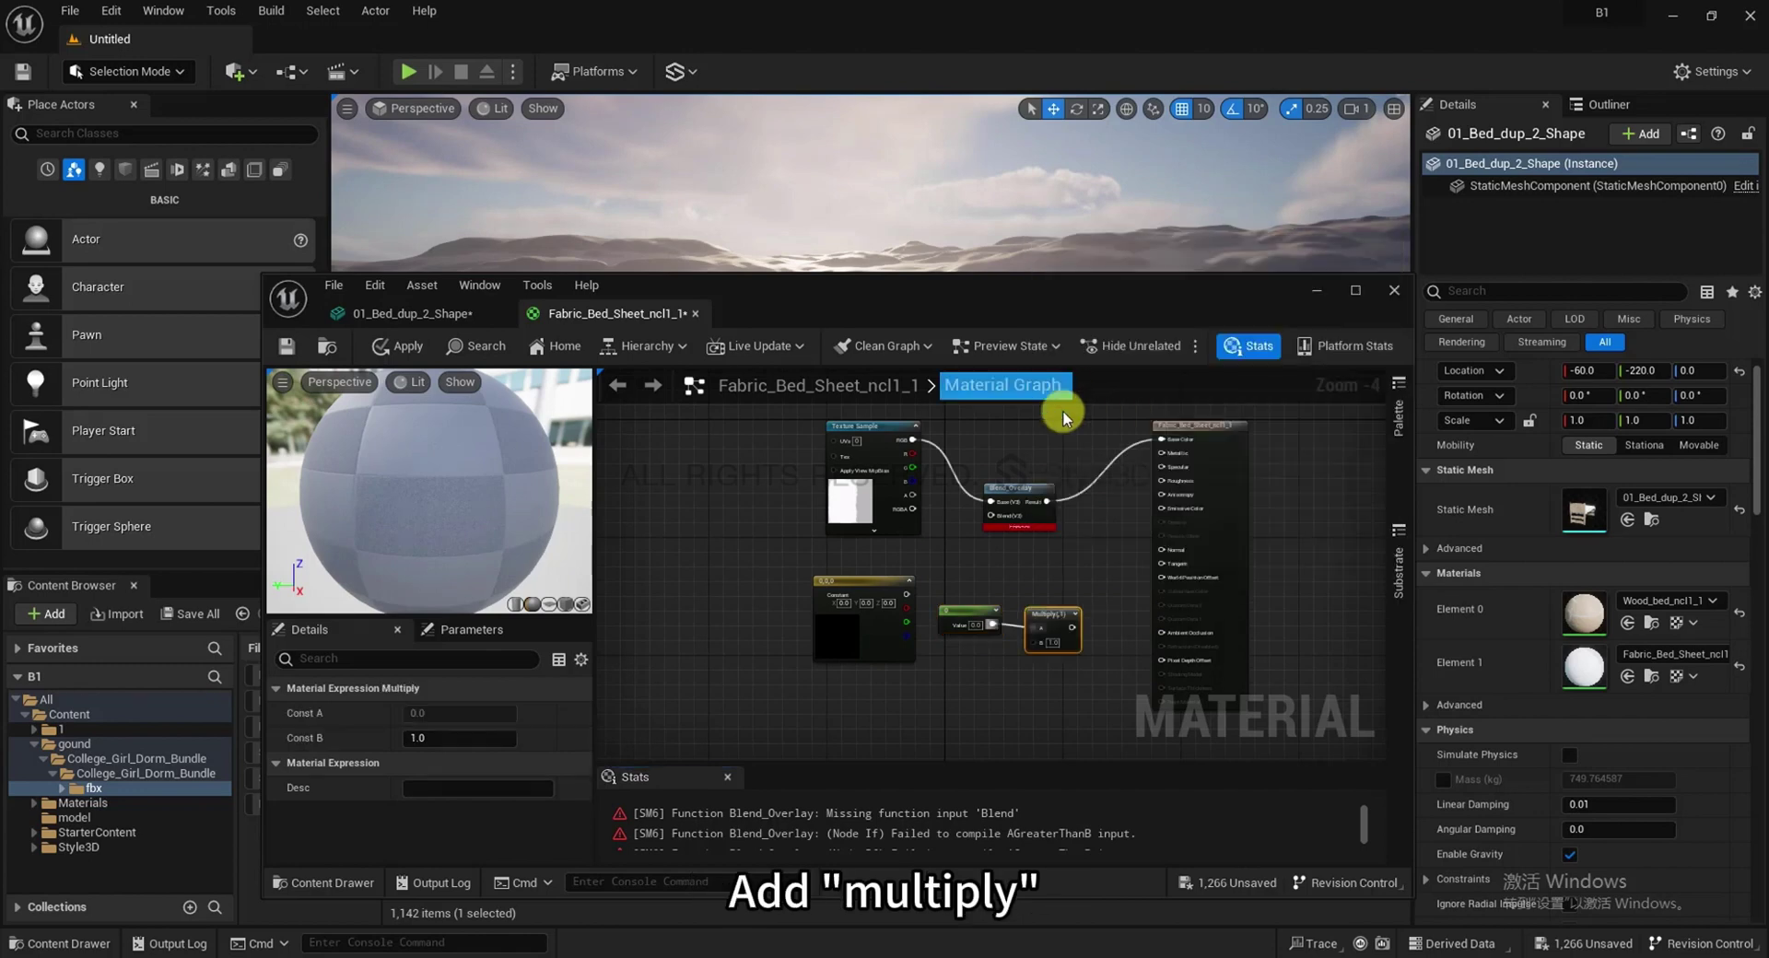
left_click_drag(1041, 614, 980, 515)
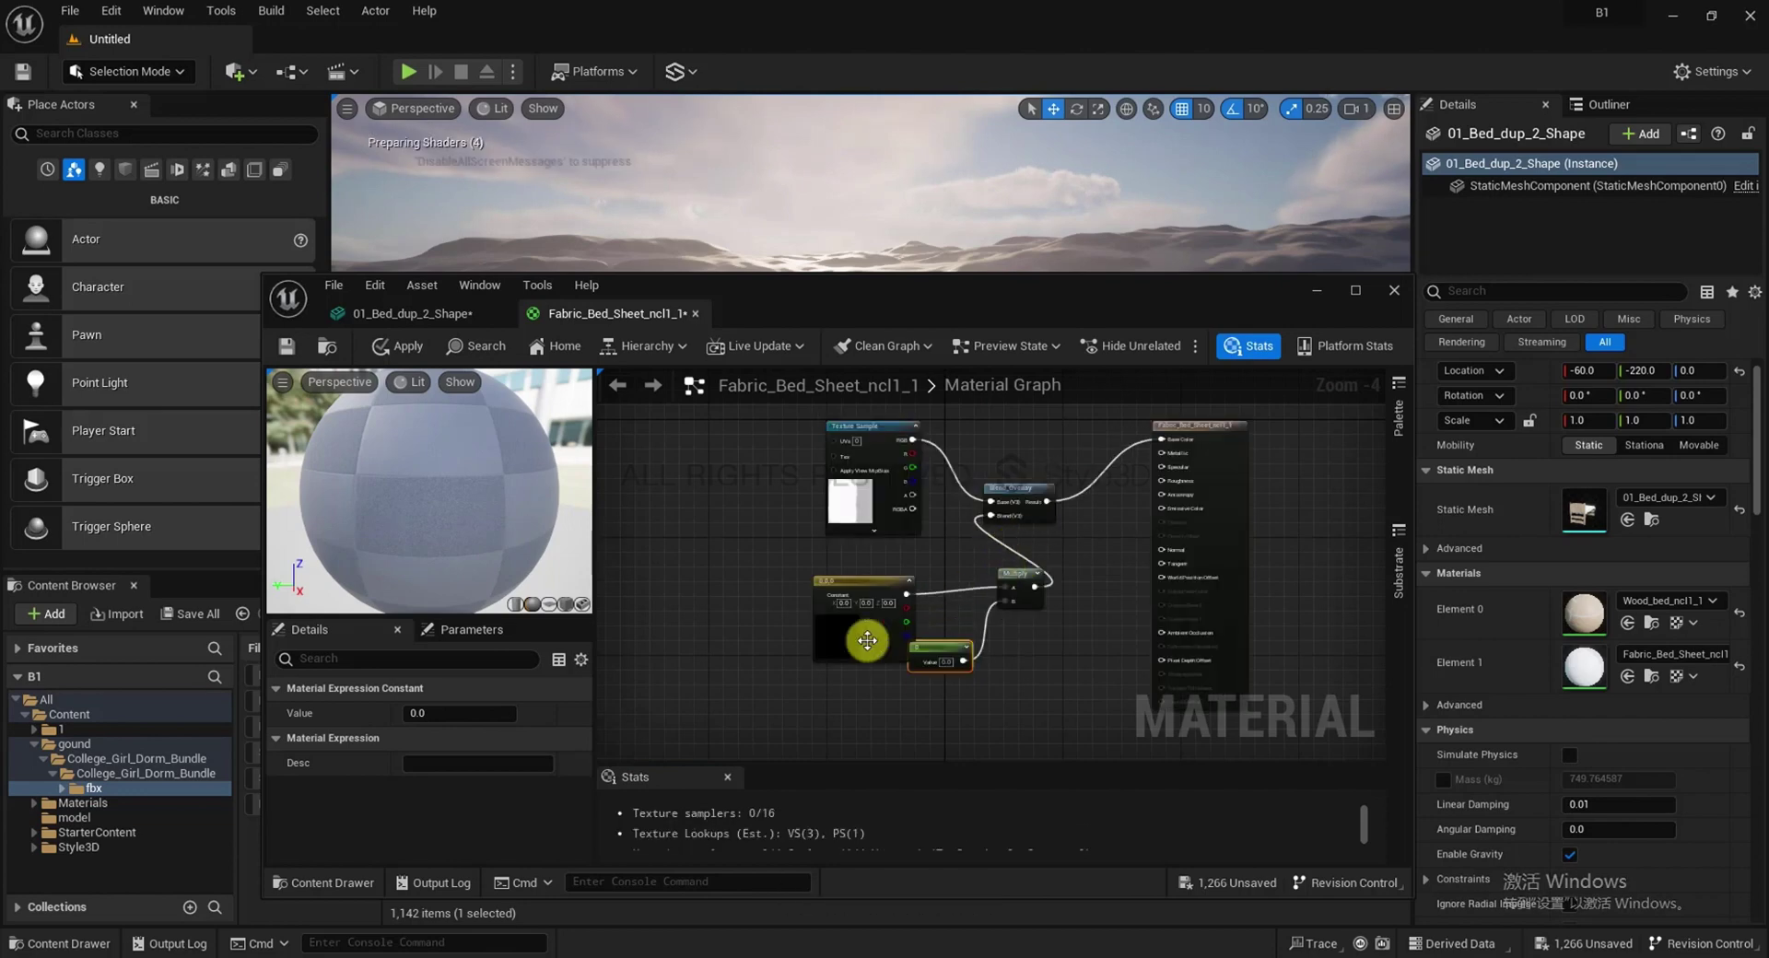
left_click_drag(905, 618, 979, 668)
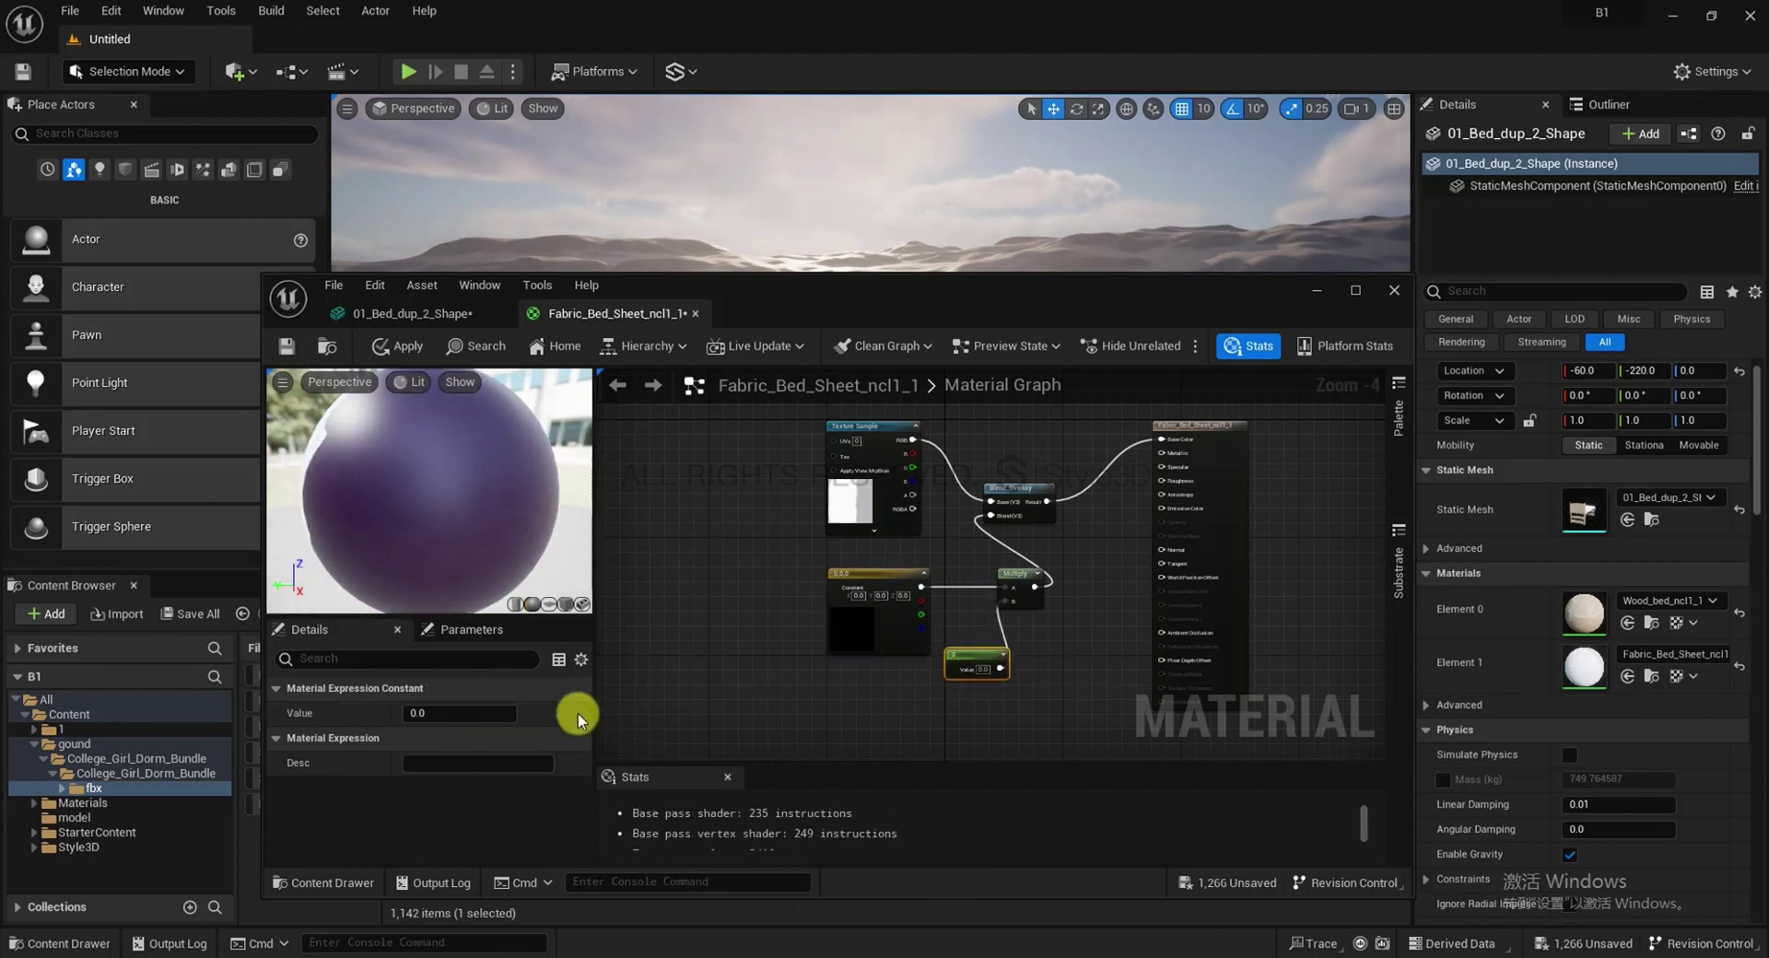
Set the Constant to 1.0 and colour the Constant3Vector pink, about R 0.958, G 0.357, B 0.713
left_click(490, 713)
key("Return")
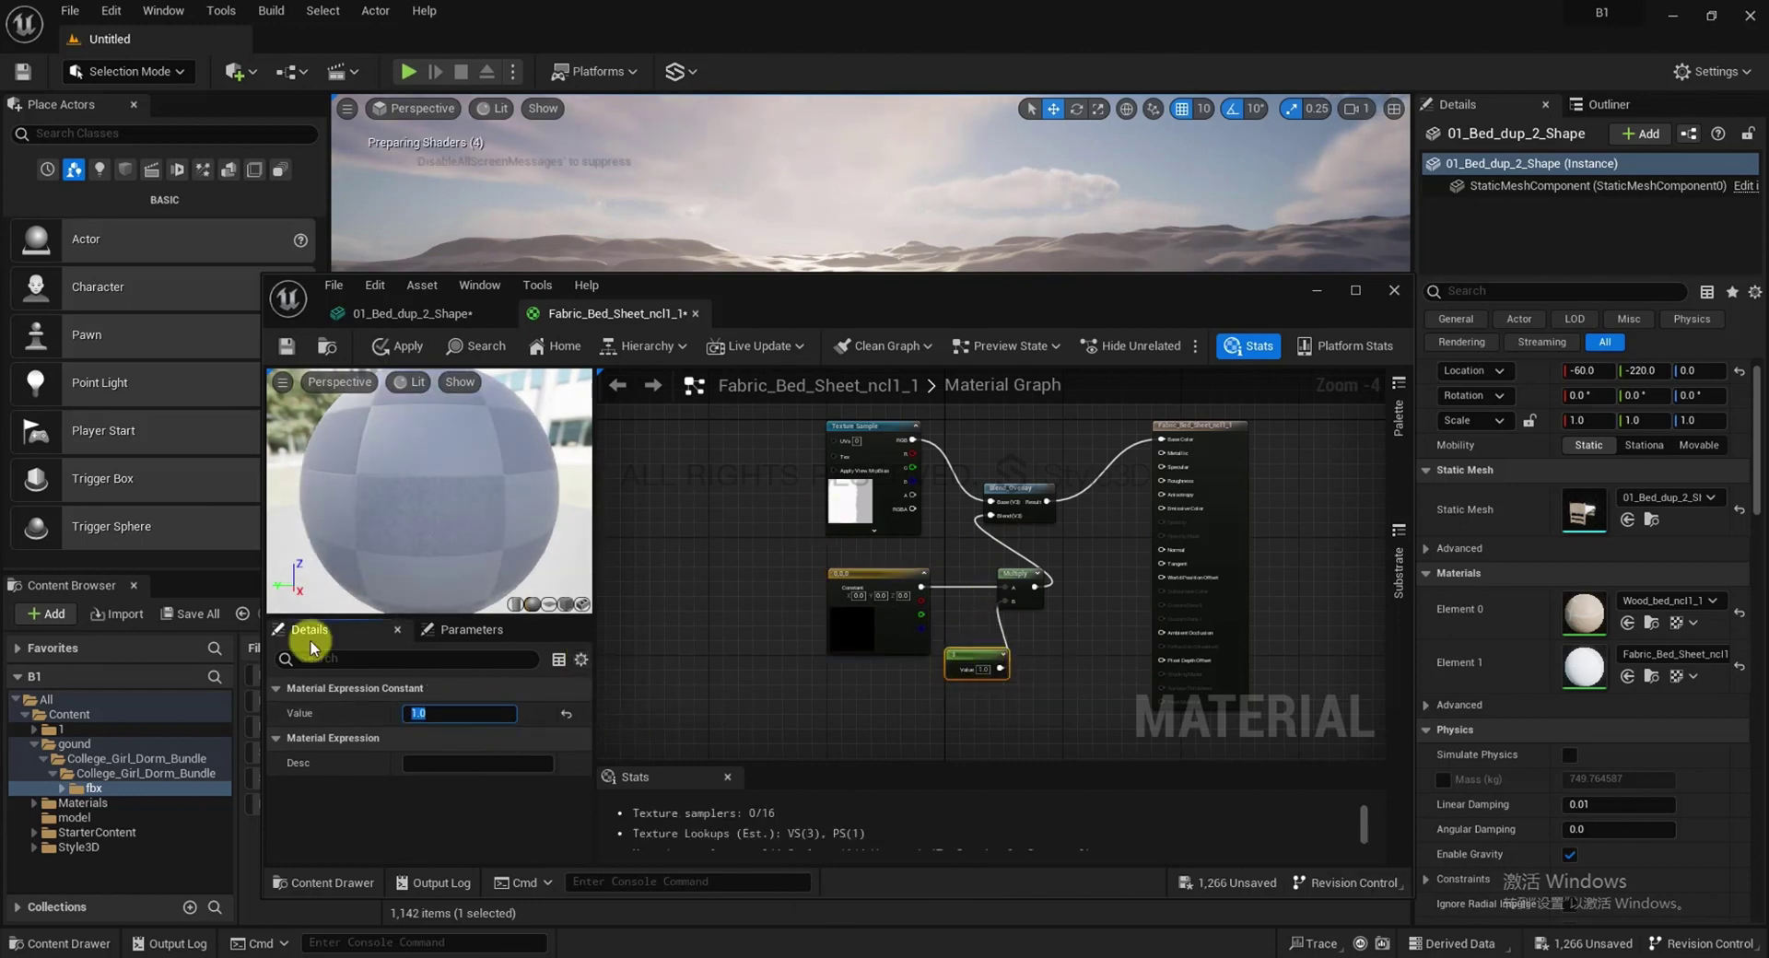
left_click(885, 585)
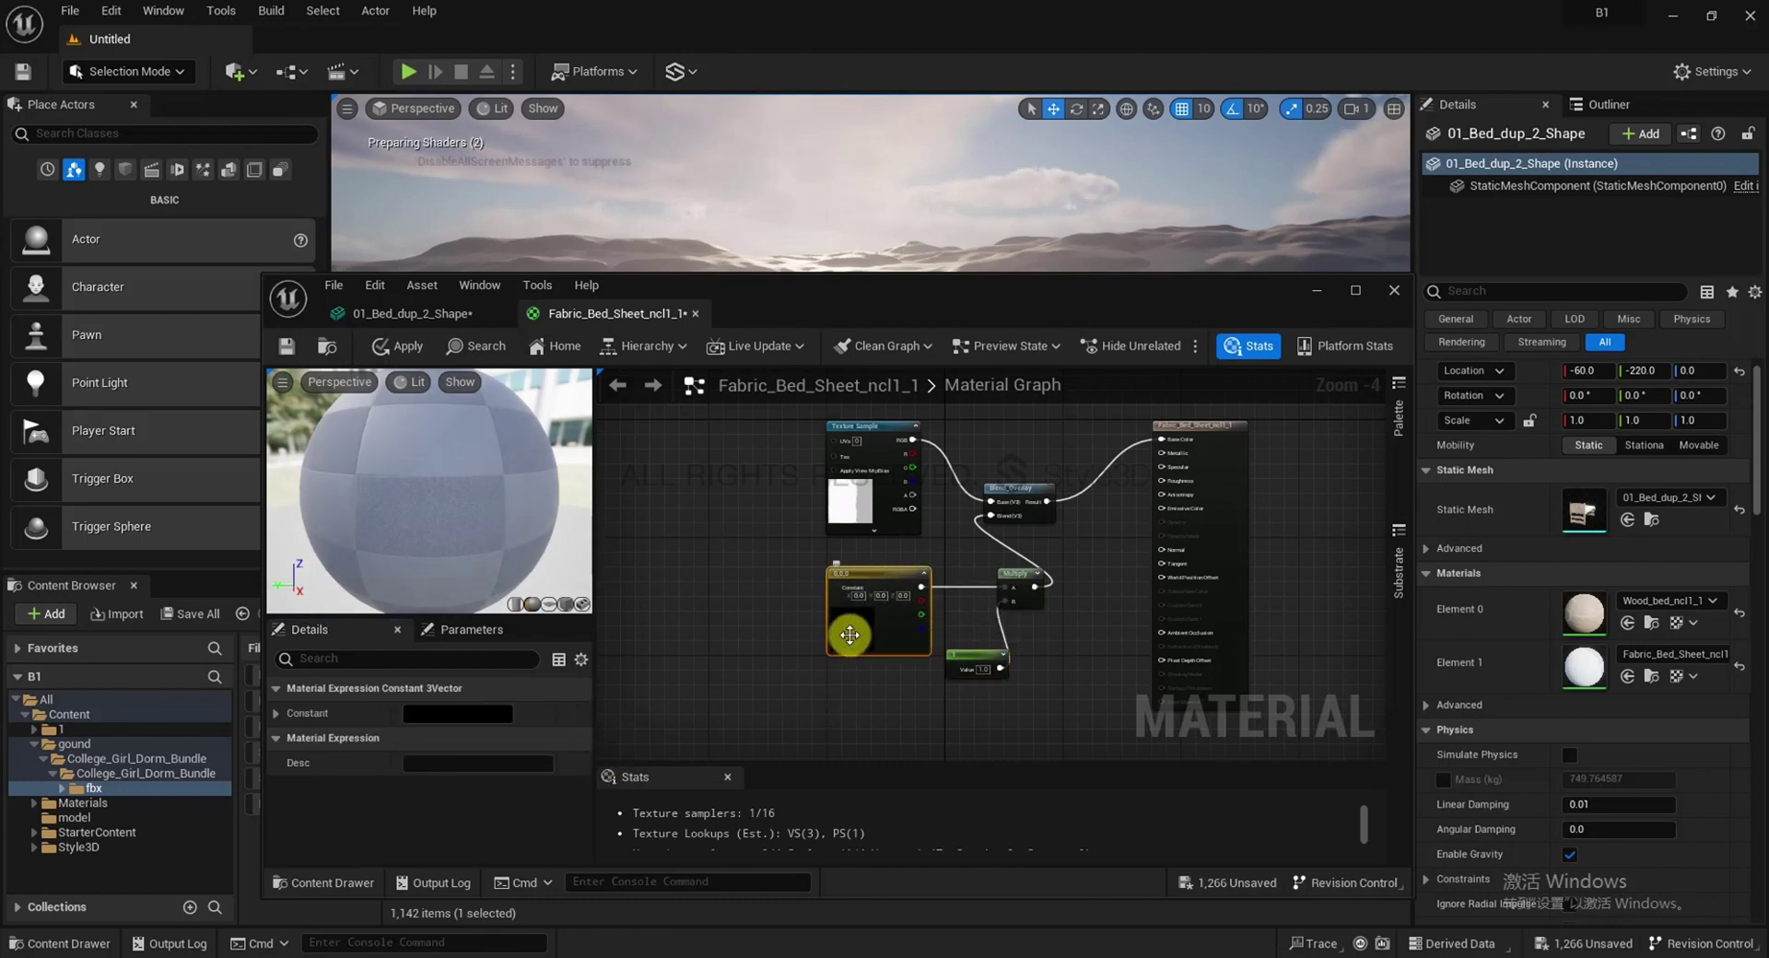
left_click(476, 716)
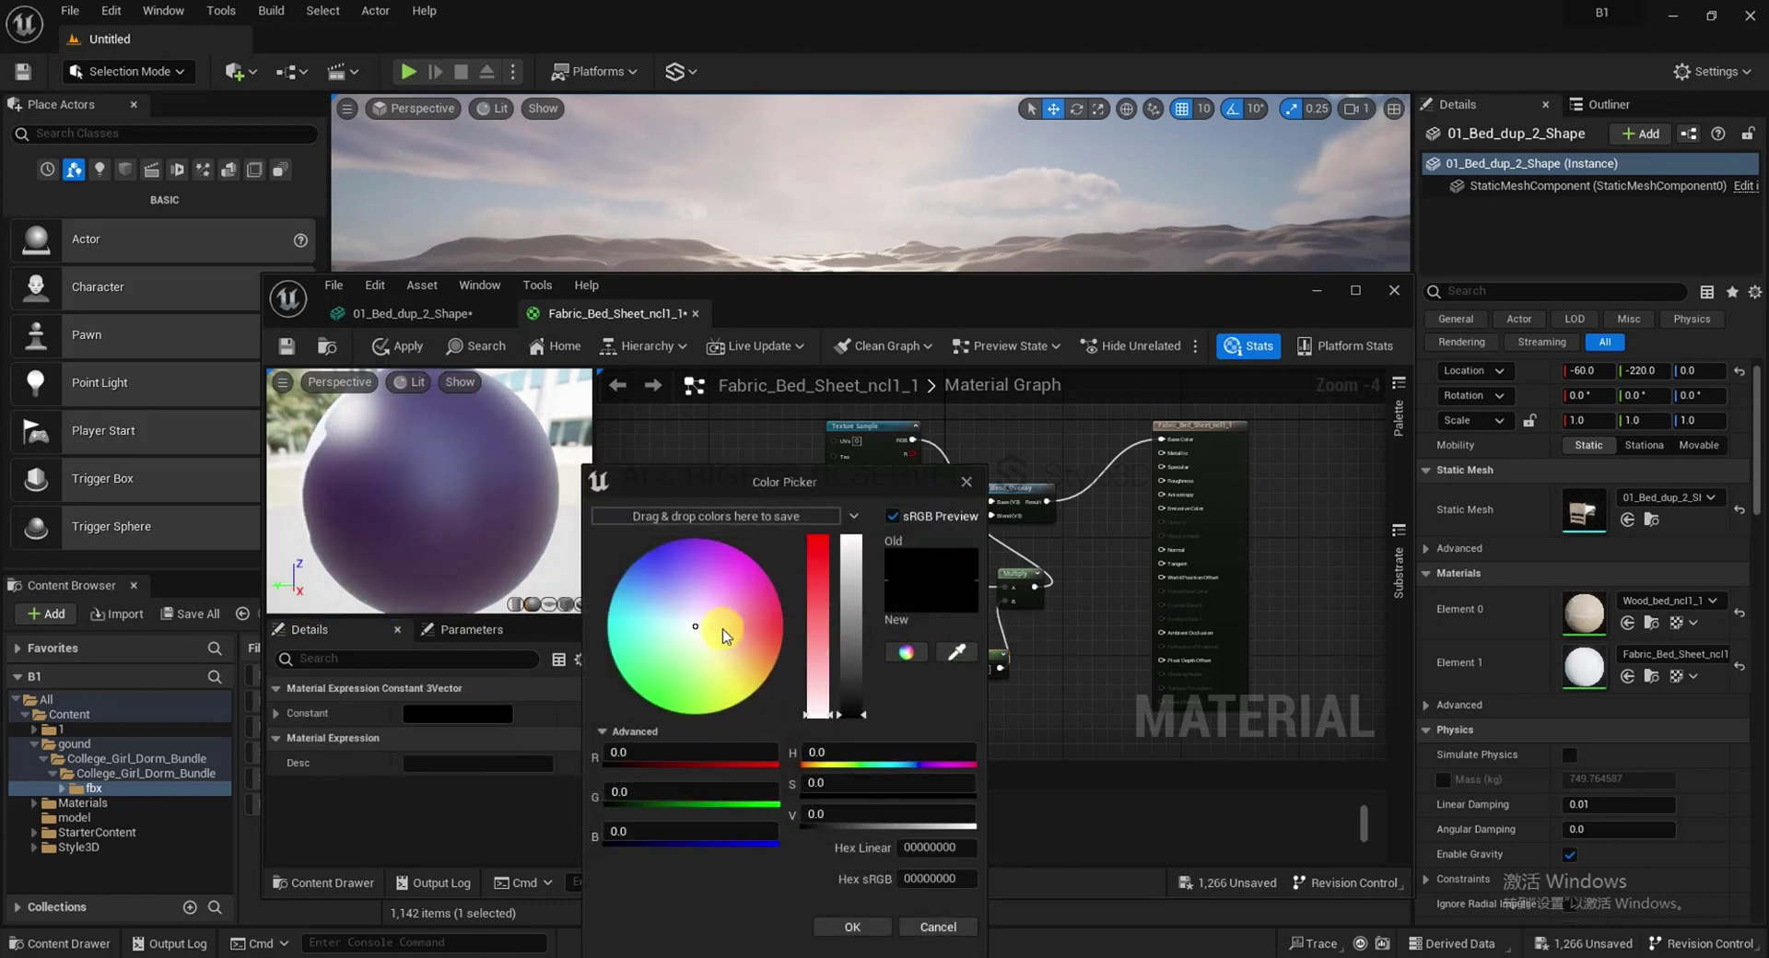
left_click_drag(715, 630, 746, 614)
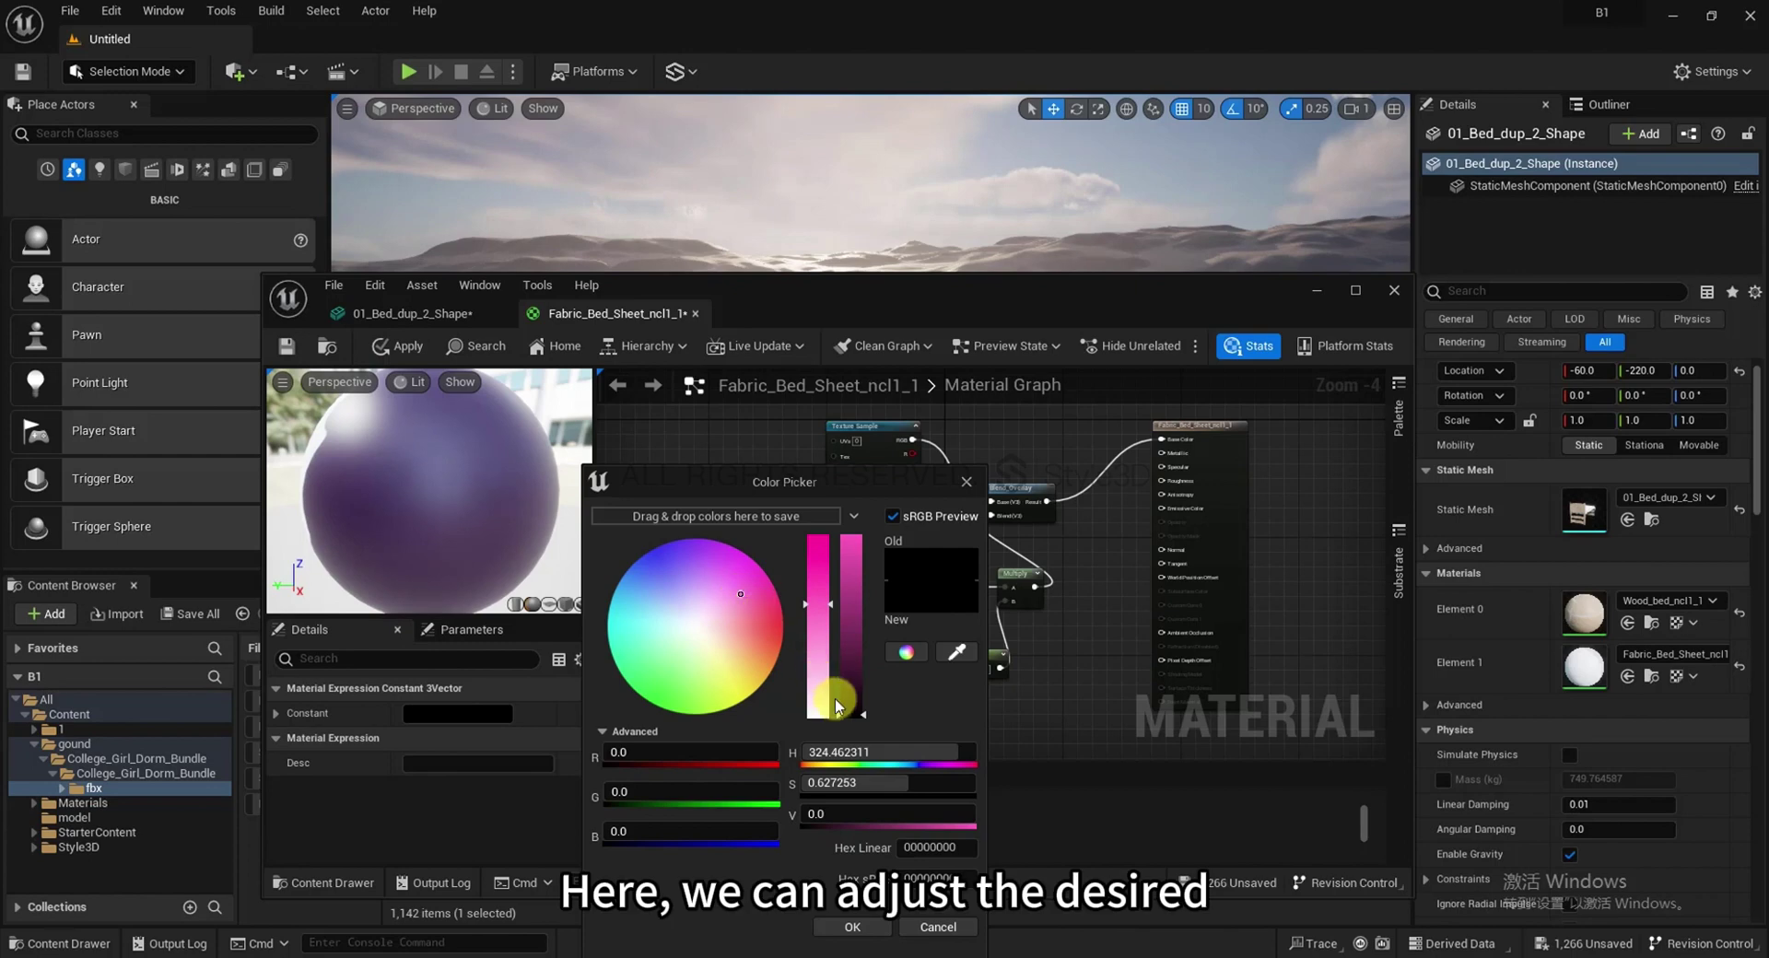
left_click_drag(860, 709, 855, 538)
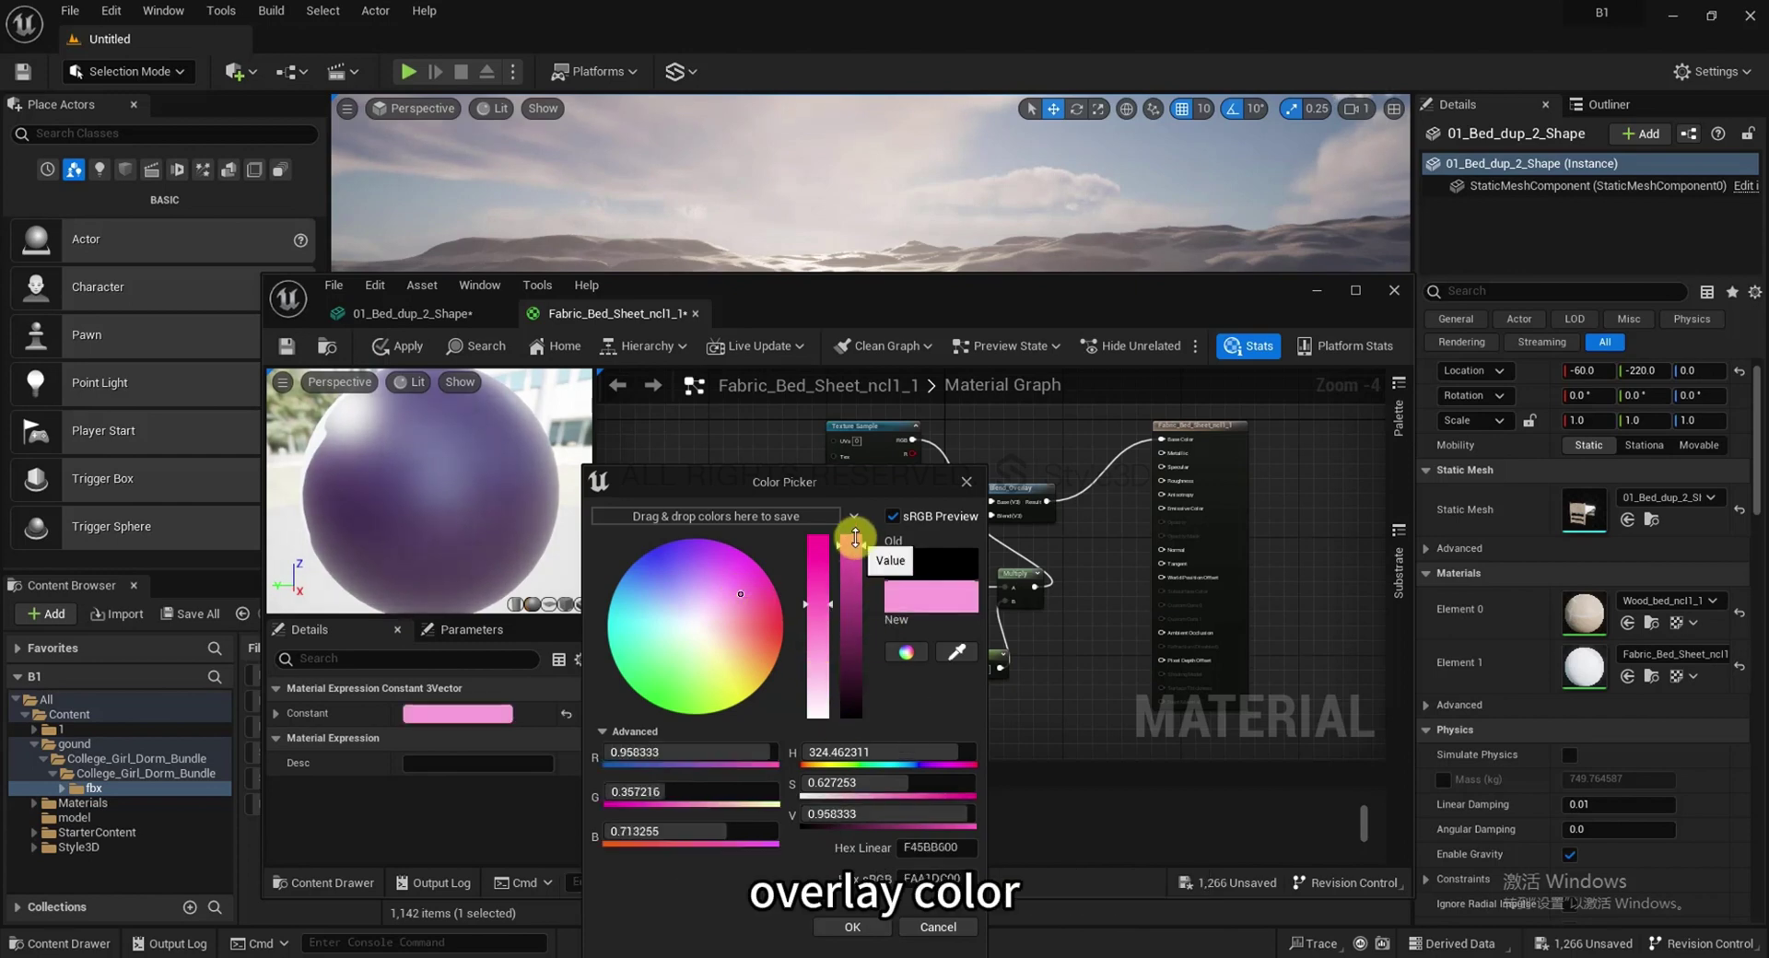
left_click(852, 927)
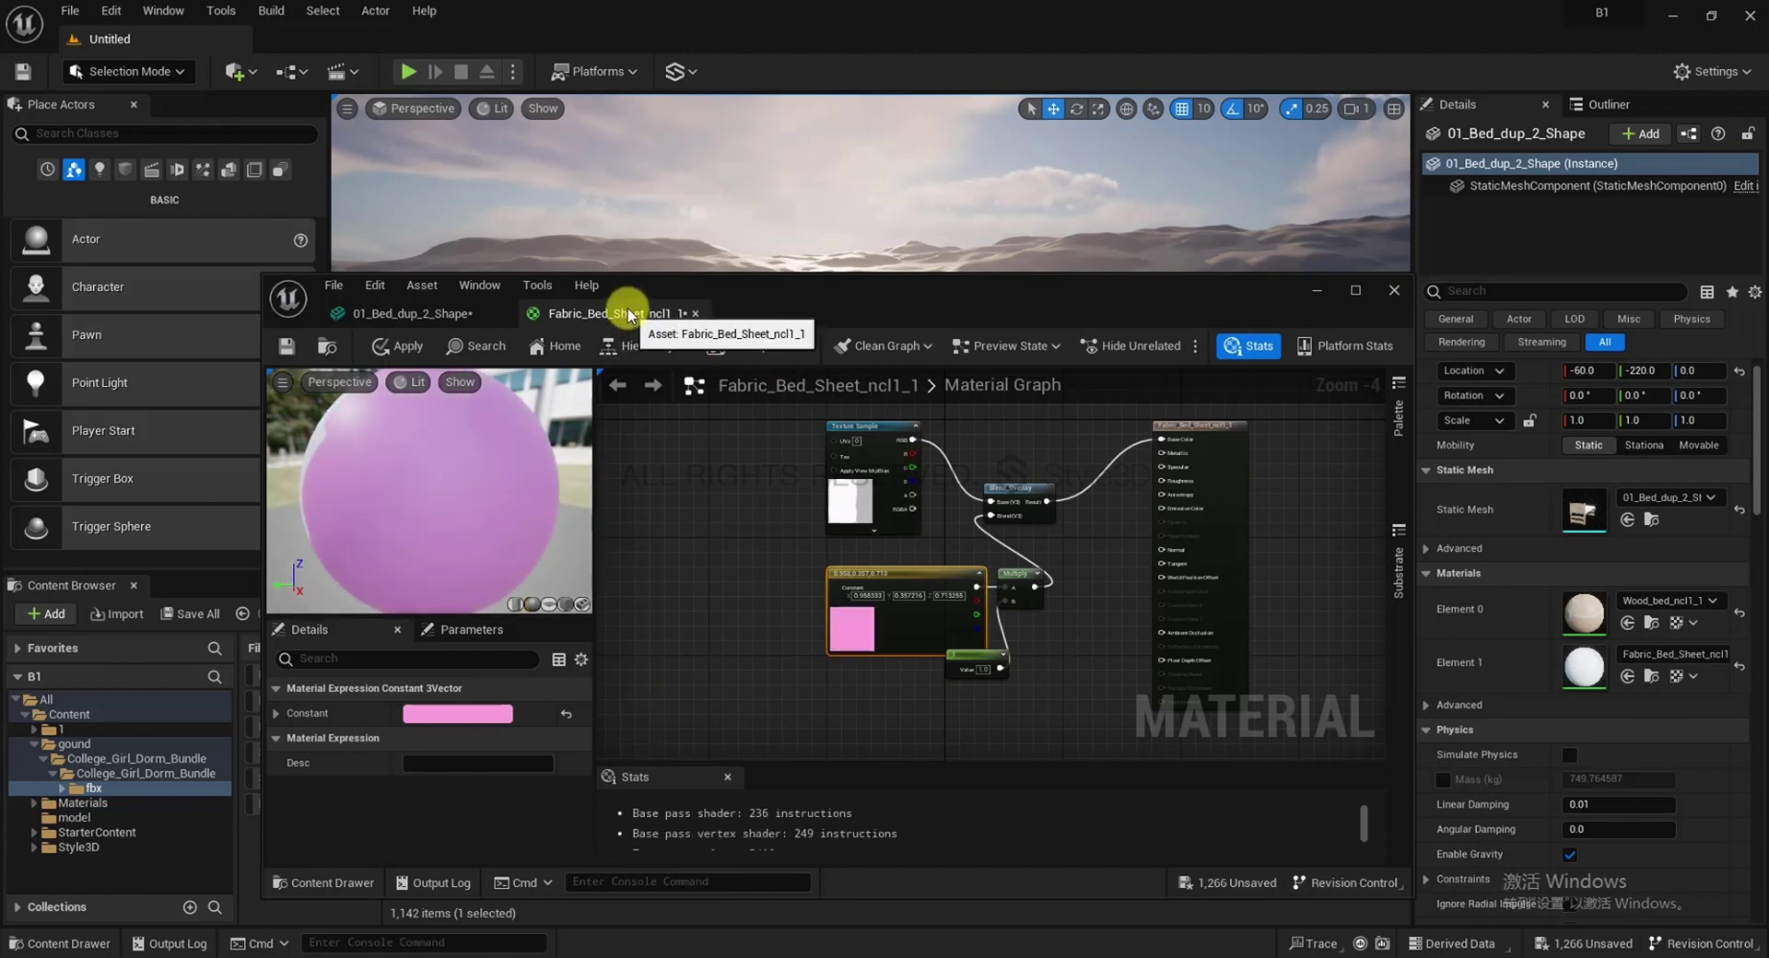
Undock the Fabric_Bed_Sheet_ncl1_1 material editor, apply its changes, and move the editor windows aside to uncover the level
left_click_drag(609, 312, 940, 449)
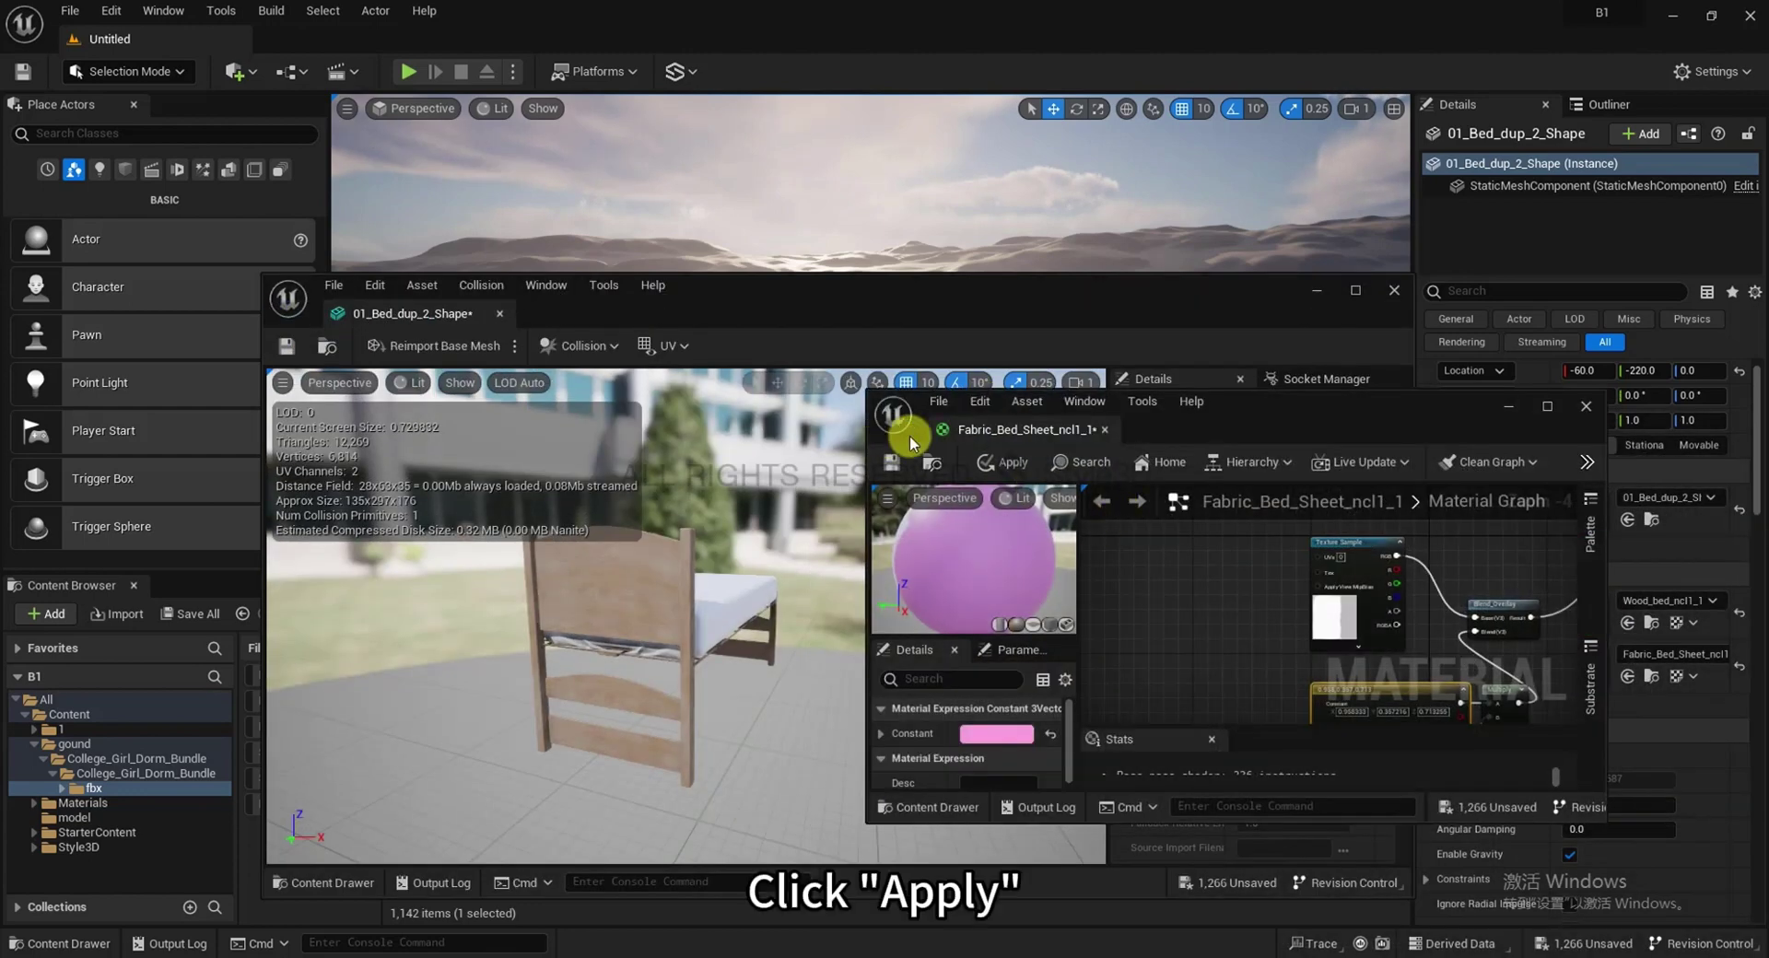
left_click(1007, 465)
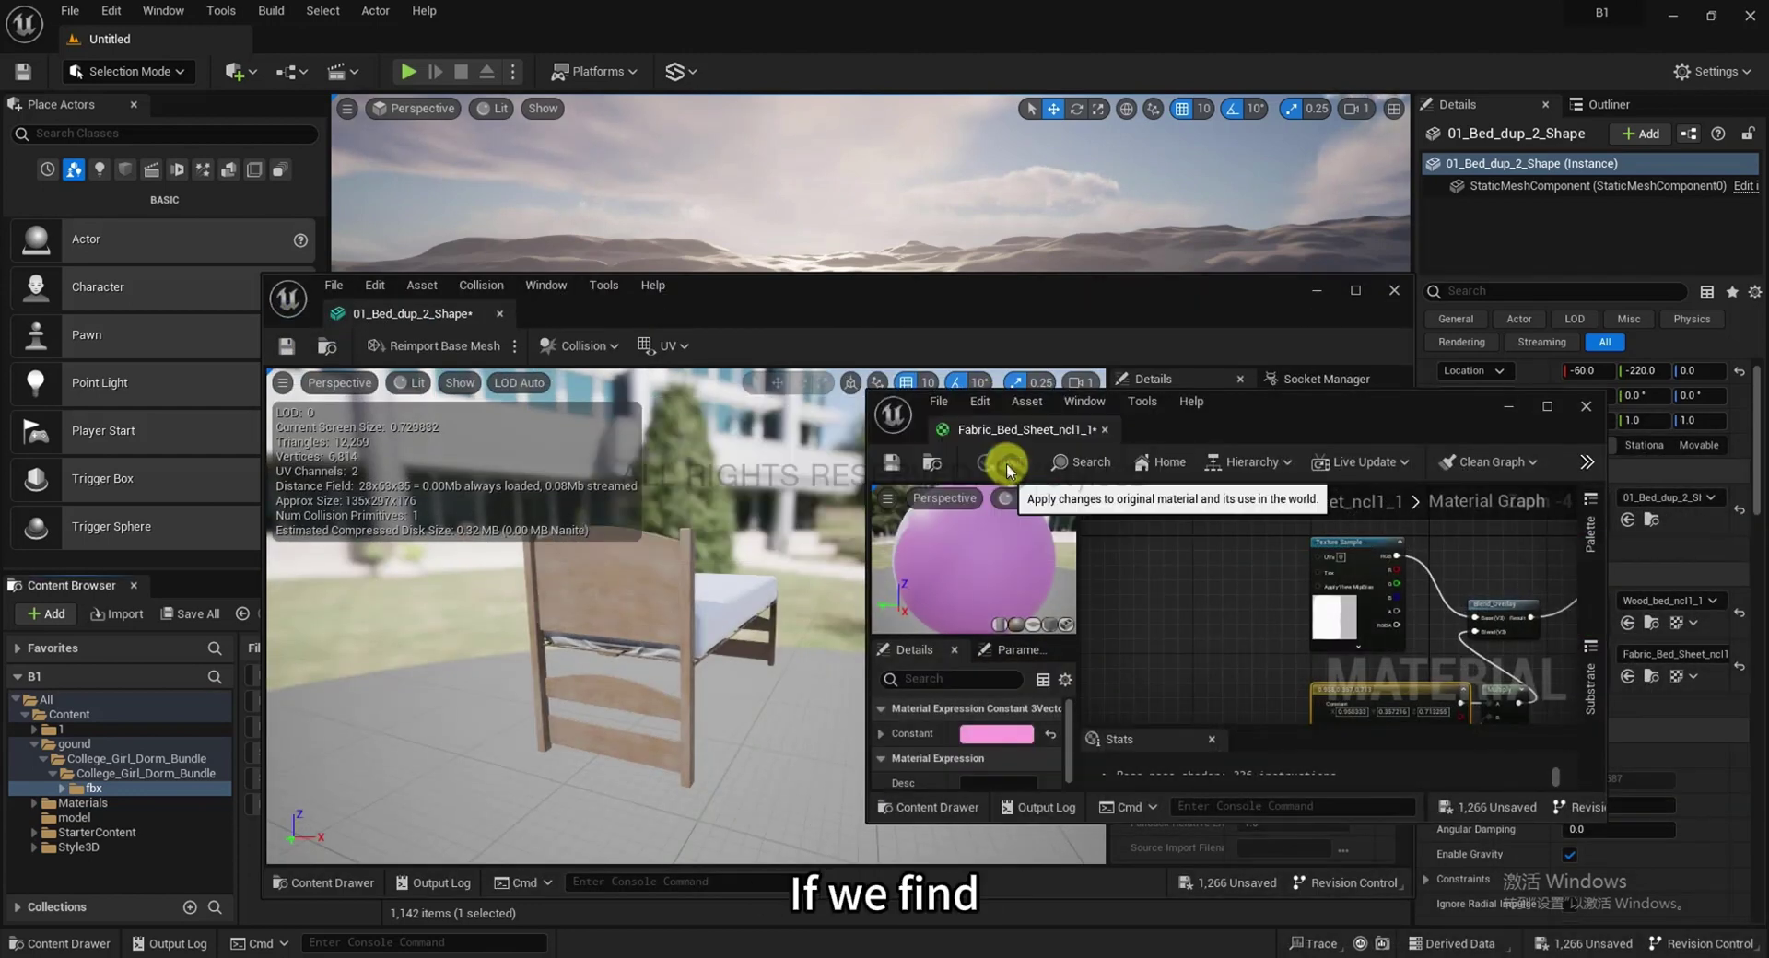
scroll(1263, 611, "down", 1)
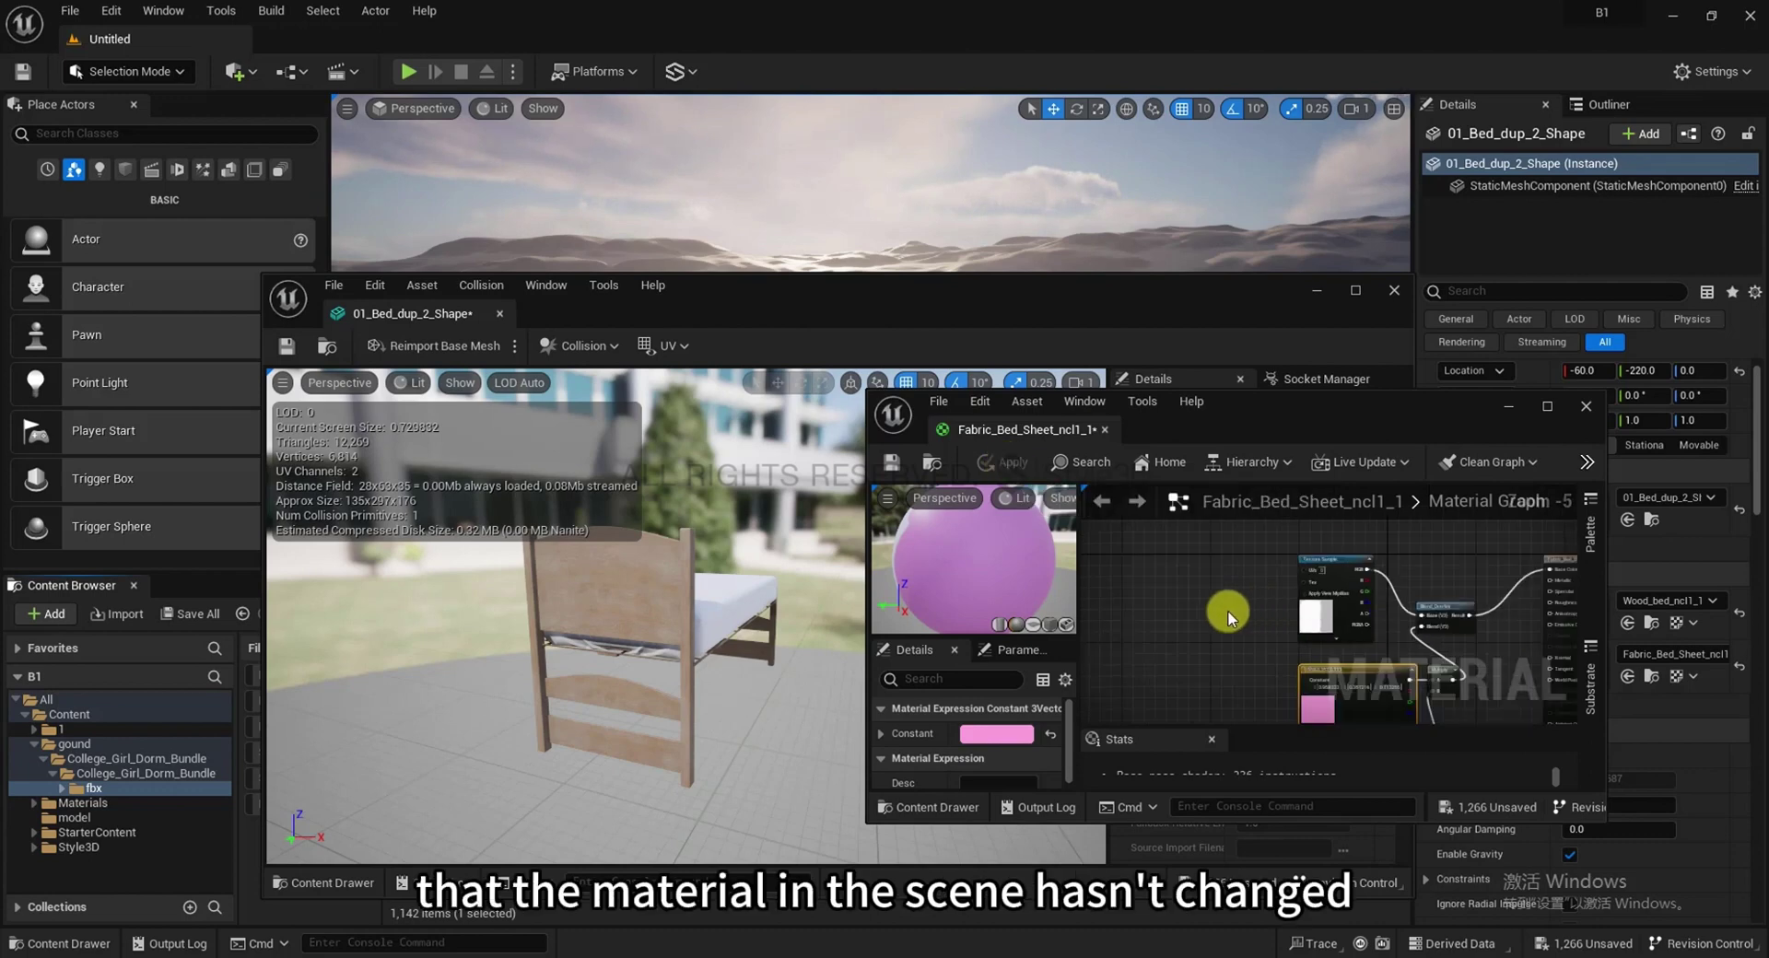
left_click_drag(1252, 286, 938, 305)
left_click(1275, 422)
left_click_drag(1276, 422, 1107, 379)
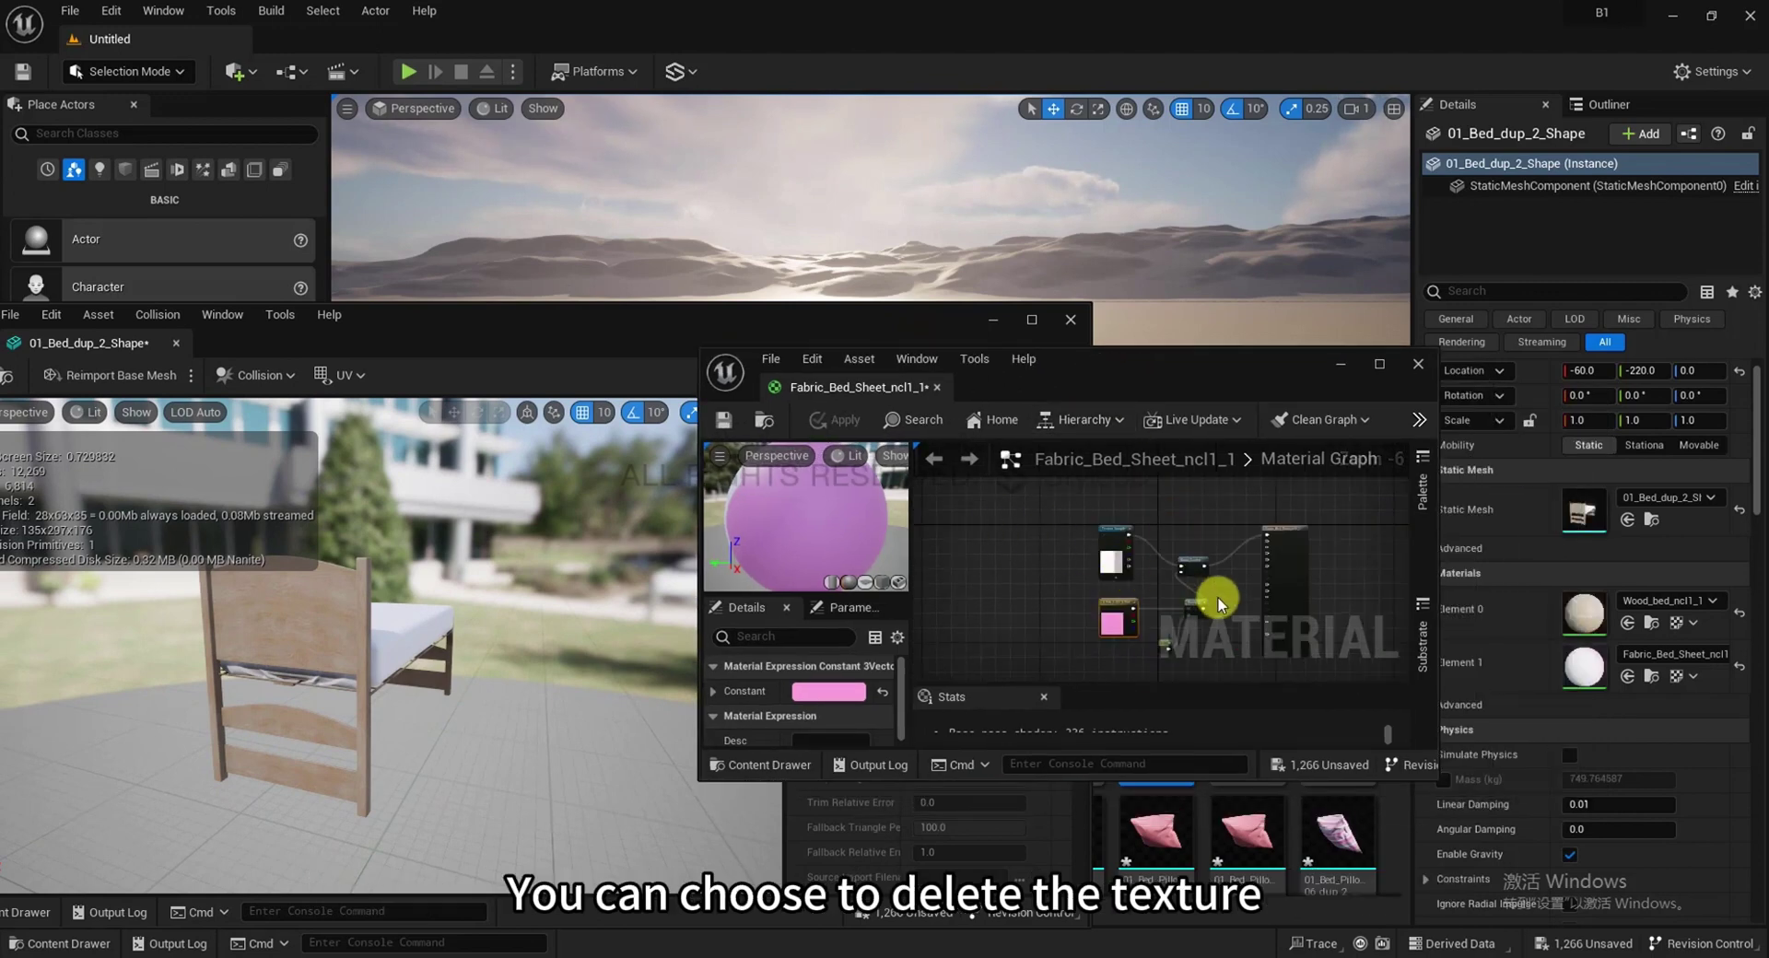
scroll(1125, 552, "up", 1)
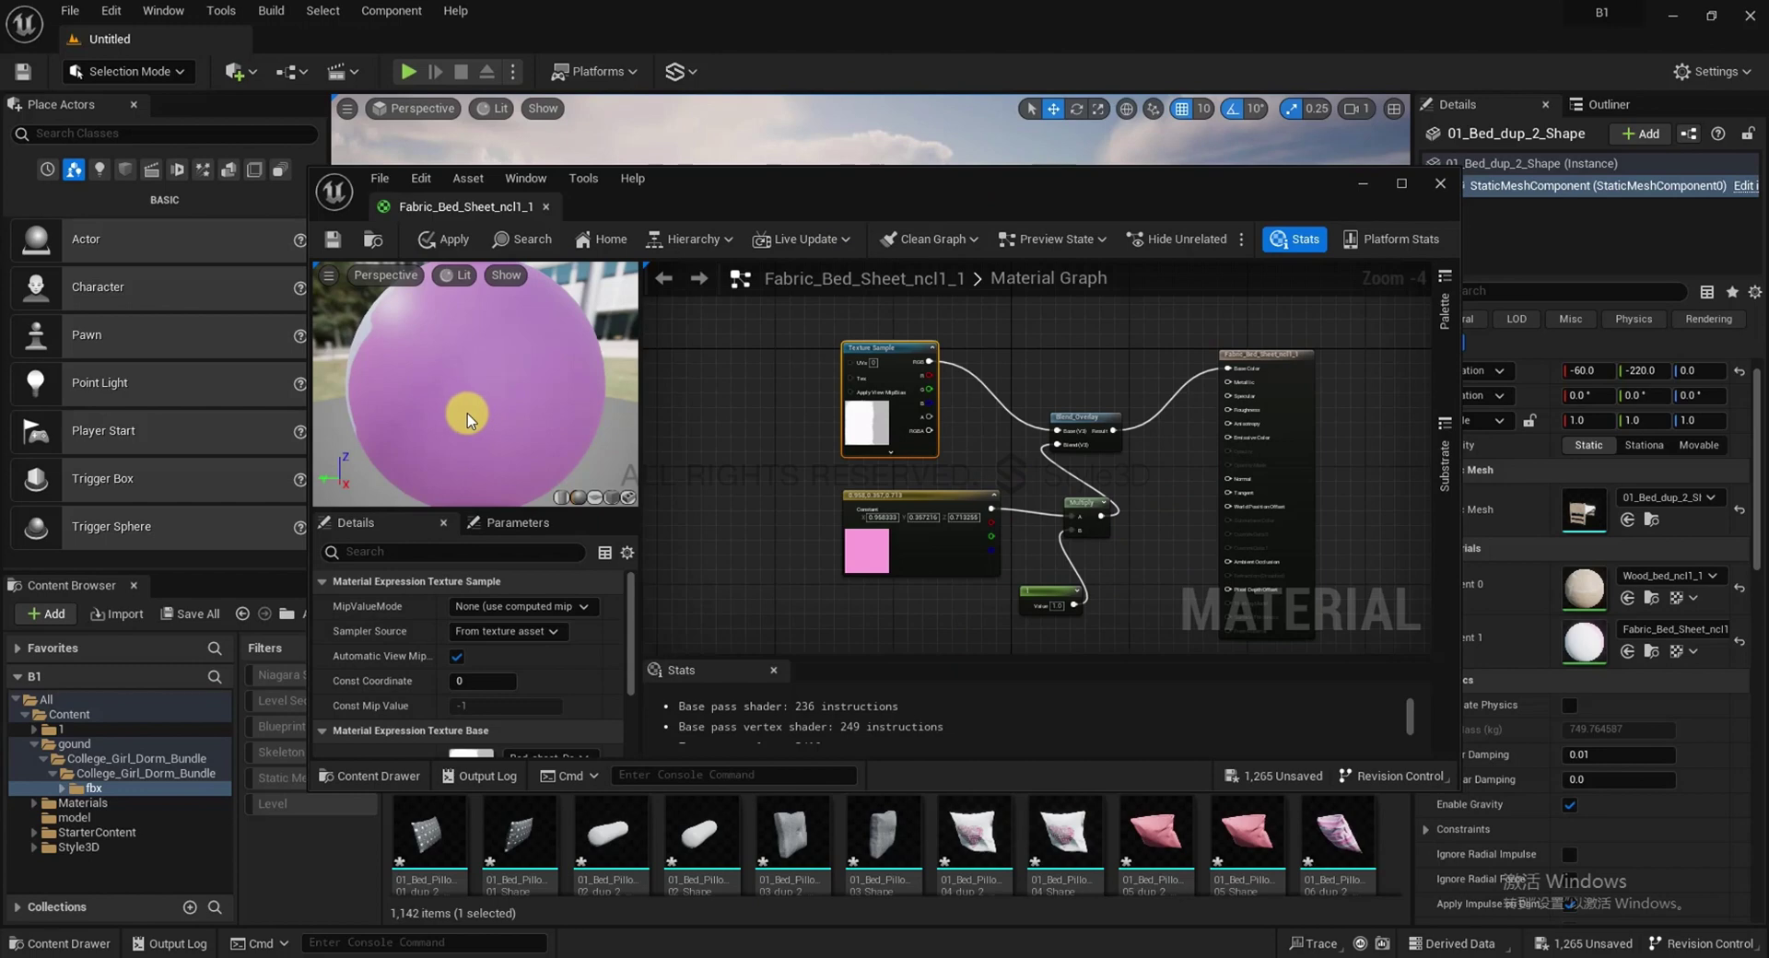
Inspect the bed sheet material's preview sphere and node graph, and close its editor, applying the changes to the original material
left_click_drag(468, 420, 738, 433)
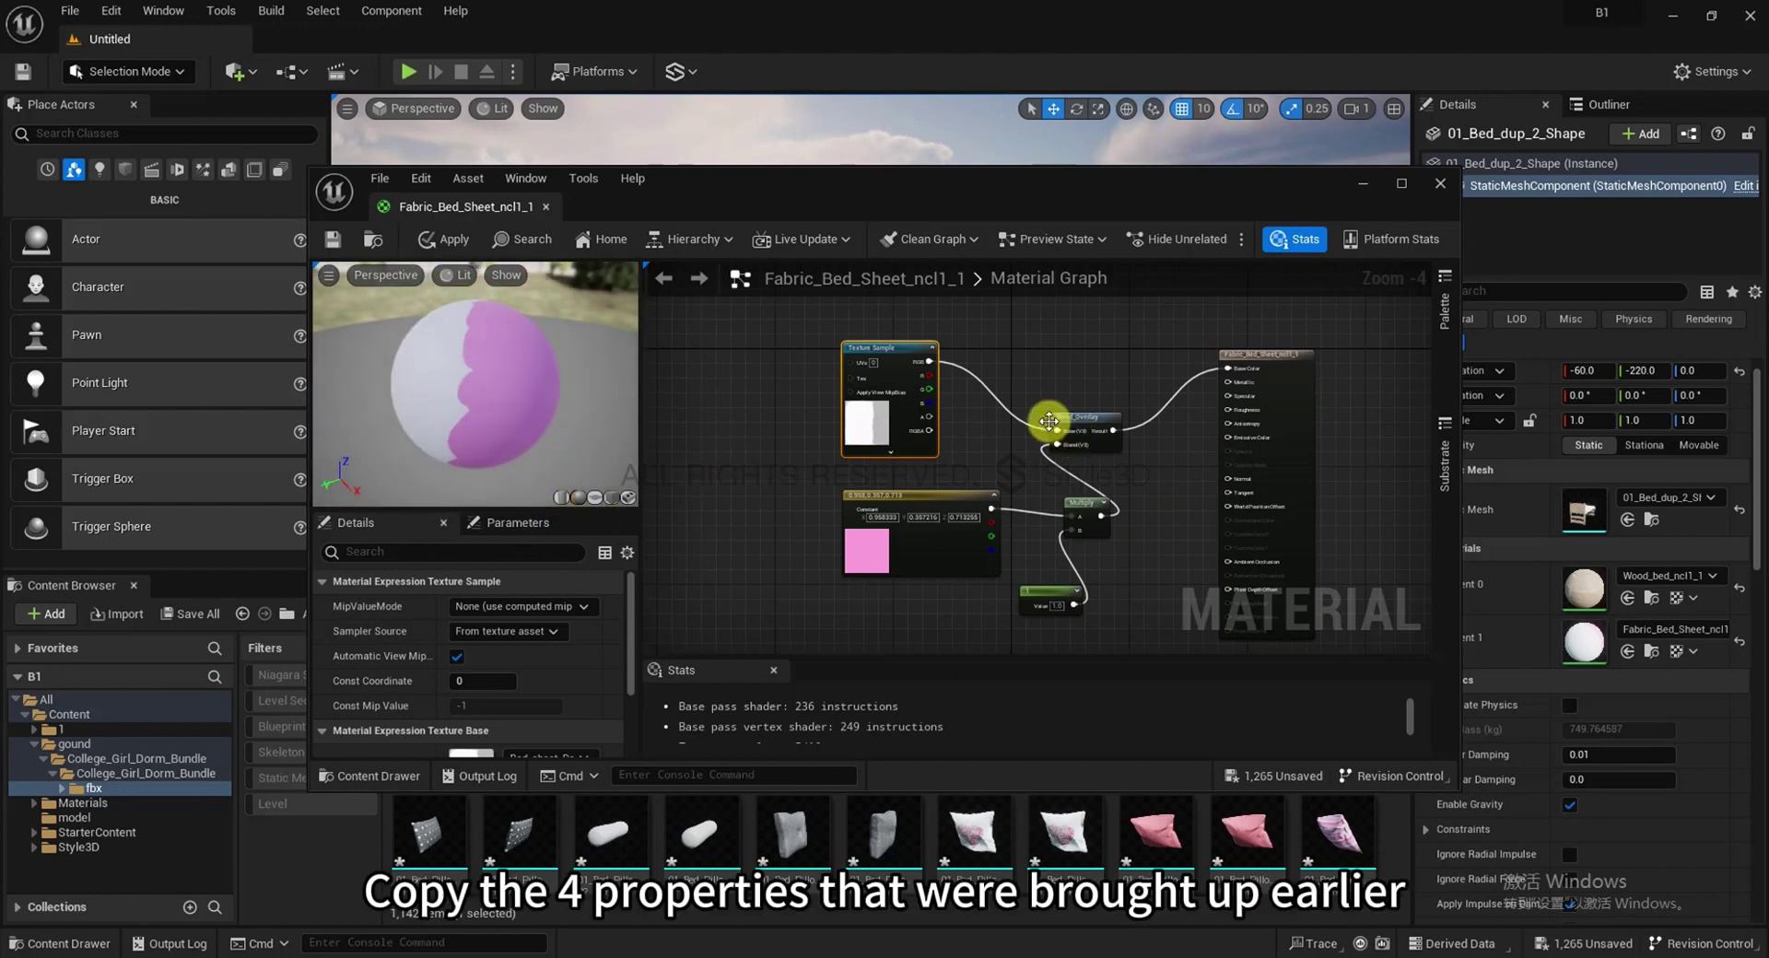
scroll(1099, 543, "up", 1)
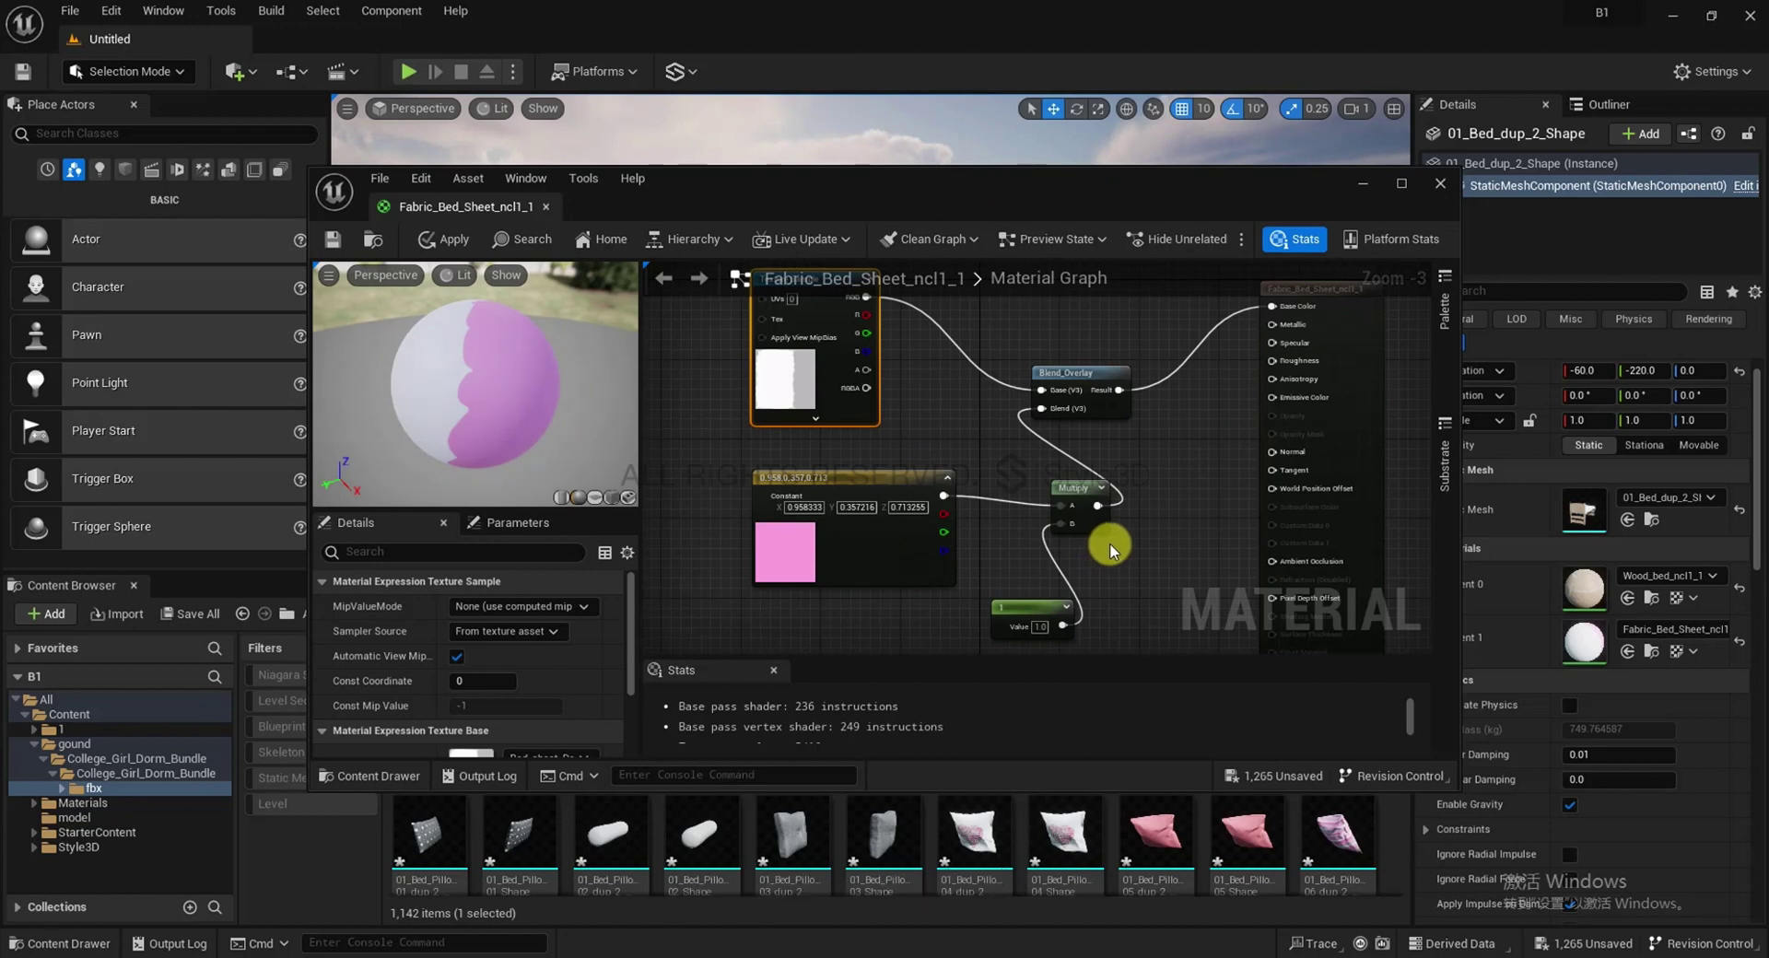
scroll(1110, 544, "down", 1)
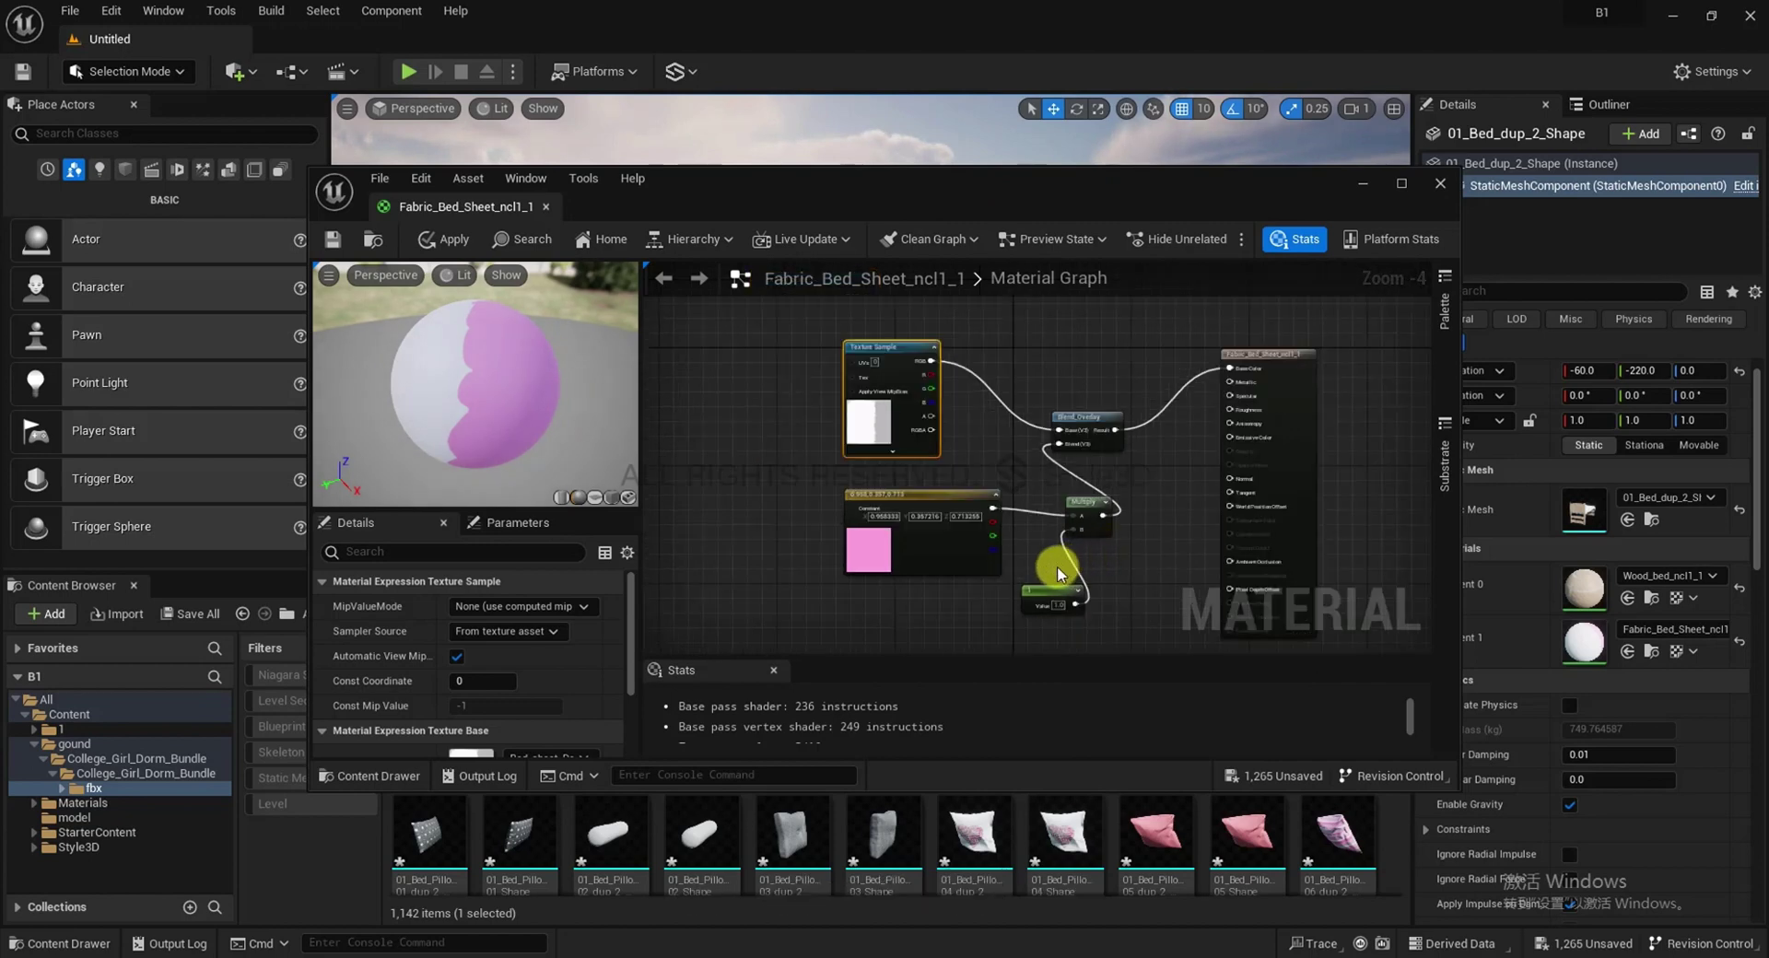
scroll(517, 680, "down", 3)
scroll(522, 678, "up", 3)
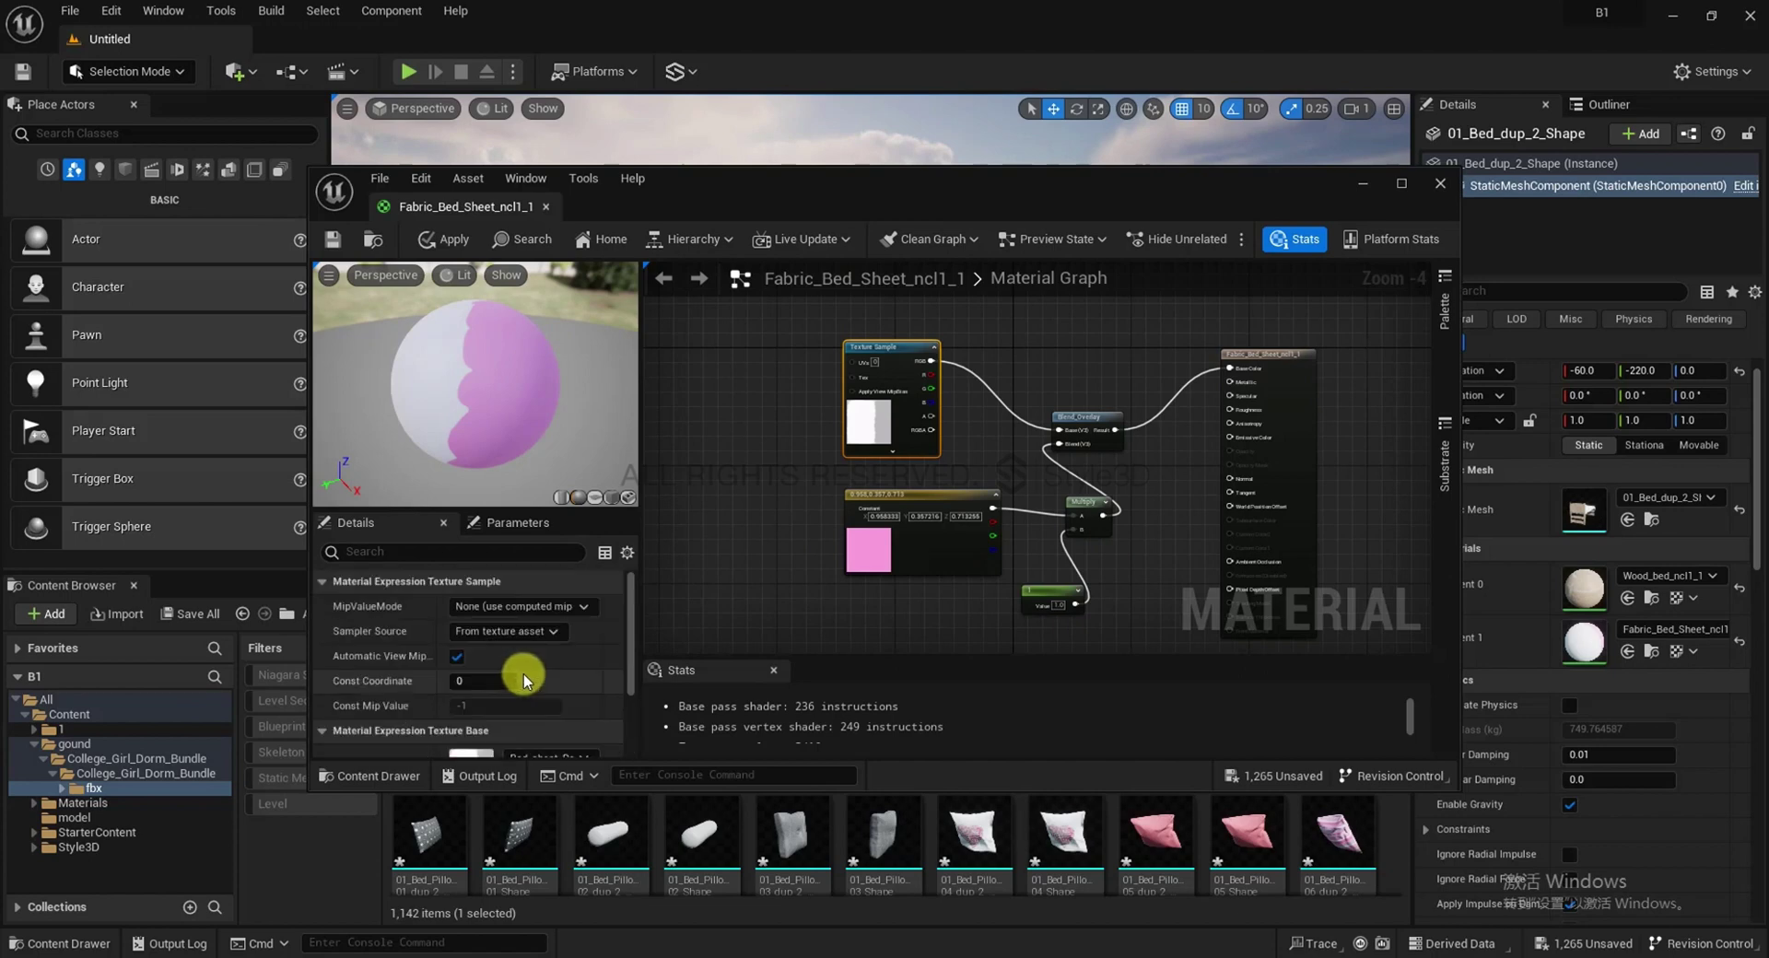
left_click(1441, 184)
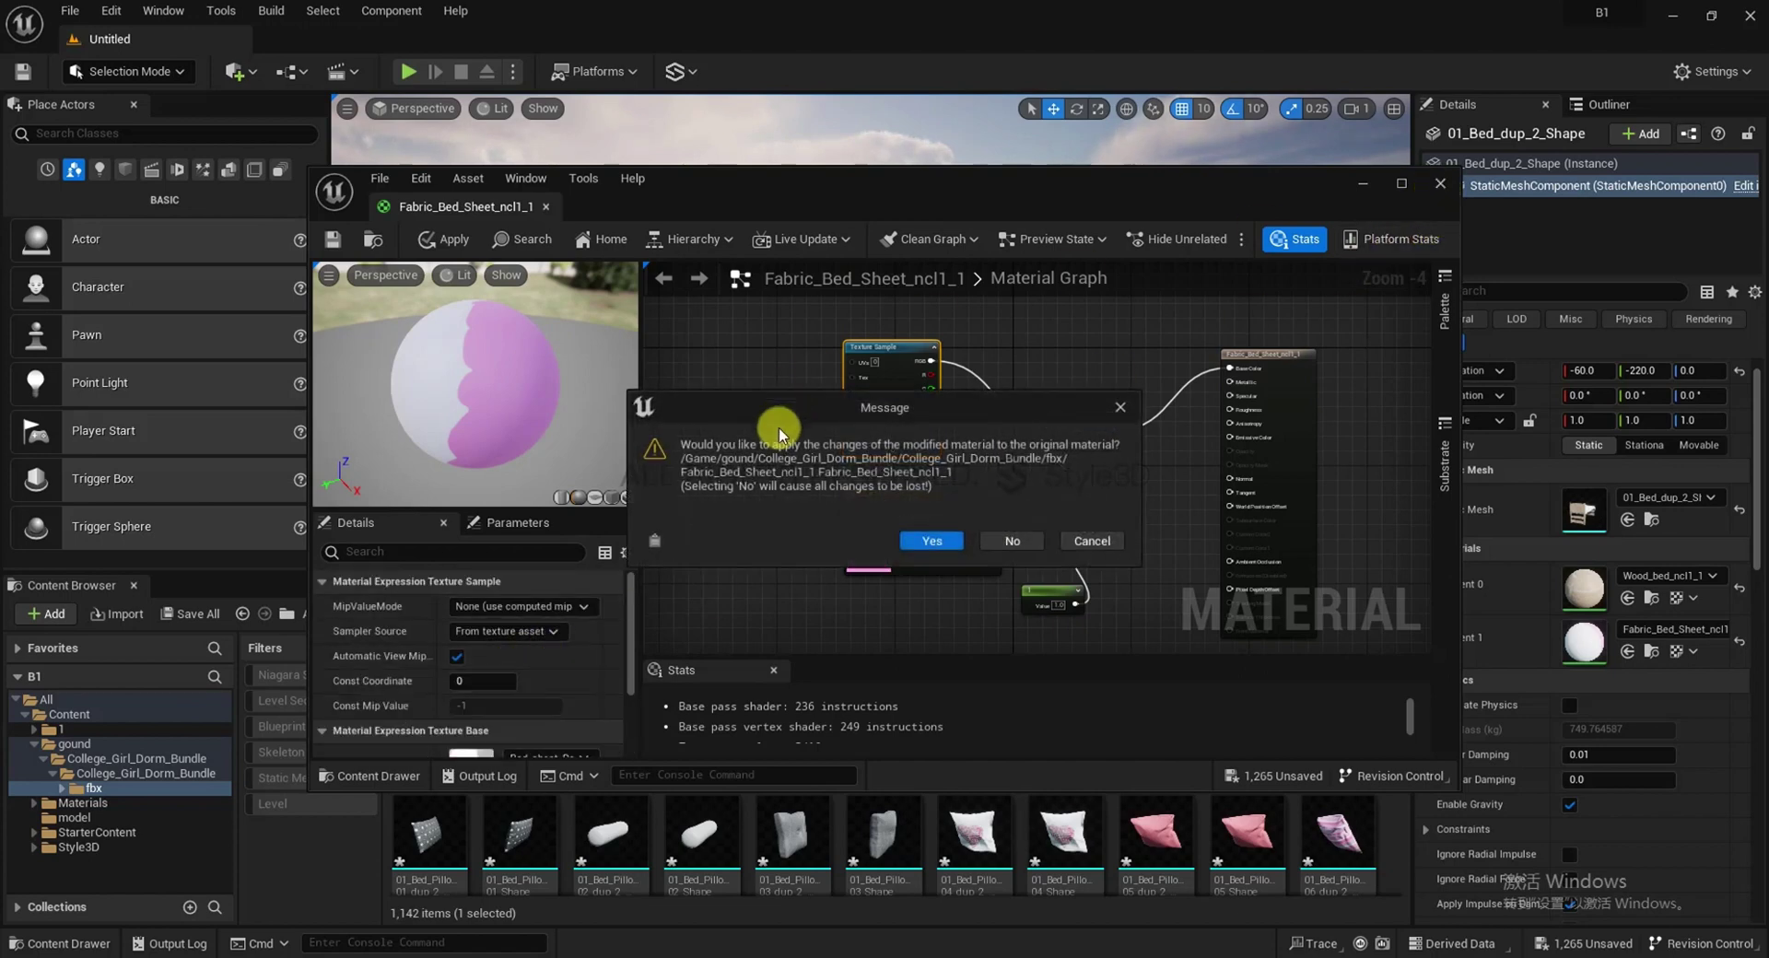
left_click(959, 540)
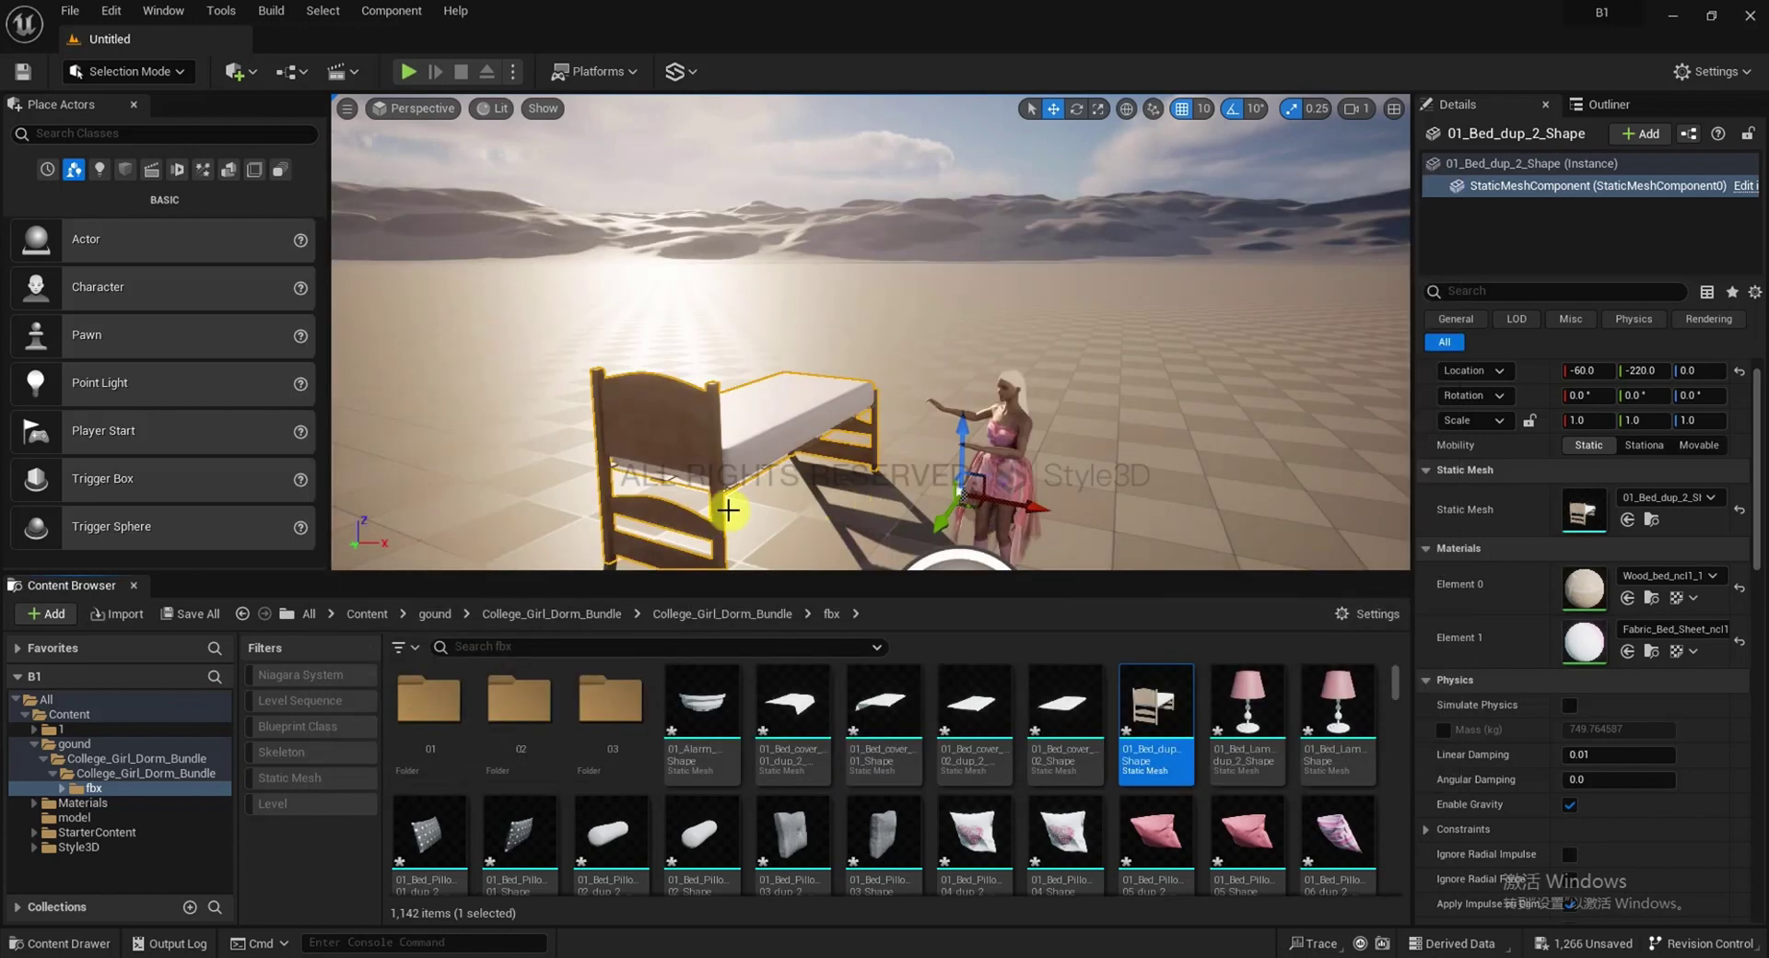
Copy the Blend_Overlay, Multiply, Constant3Vector and Constant nodes from Fabric_Bed_Sheet_ncl1_1 into the Wood_bed_ncl1_1 material graph
double_click(1582, 615)
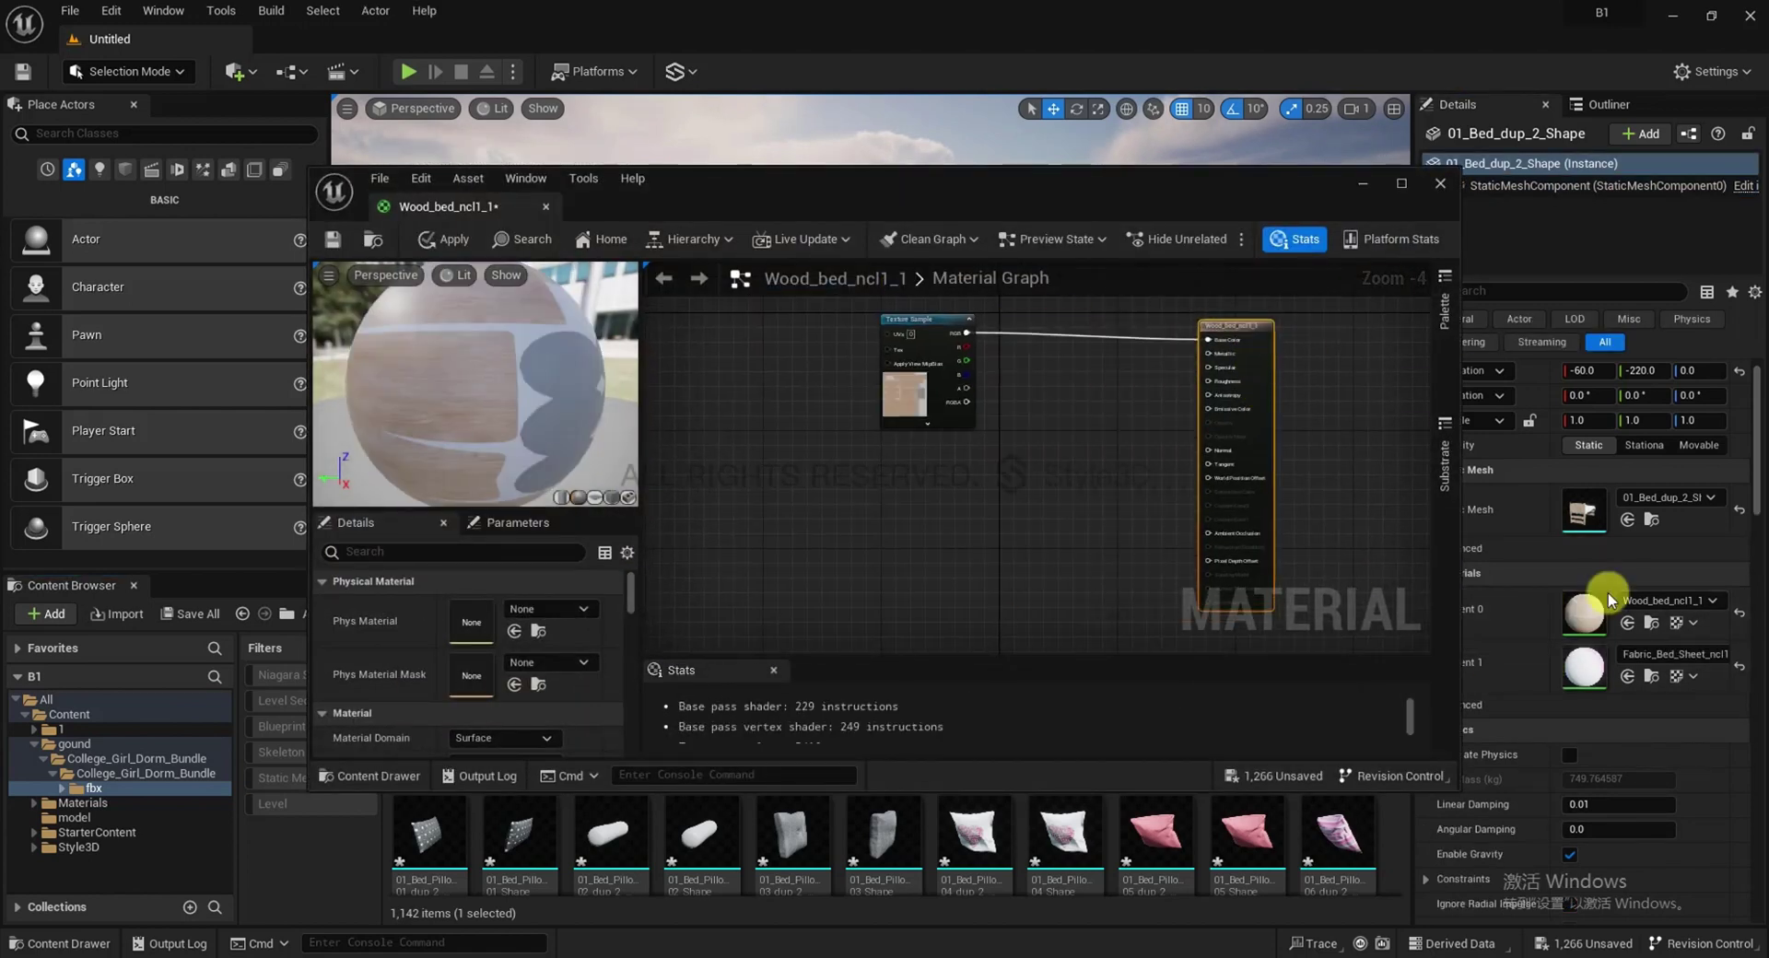
double_click(1580, 668)
left_click_drag(1334, 608, 760, 406)
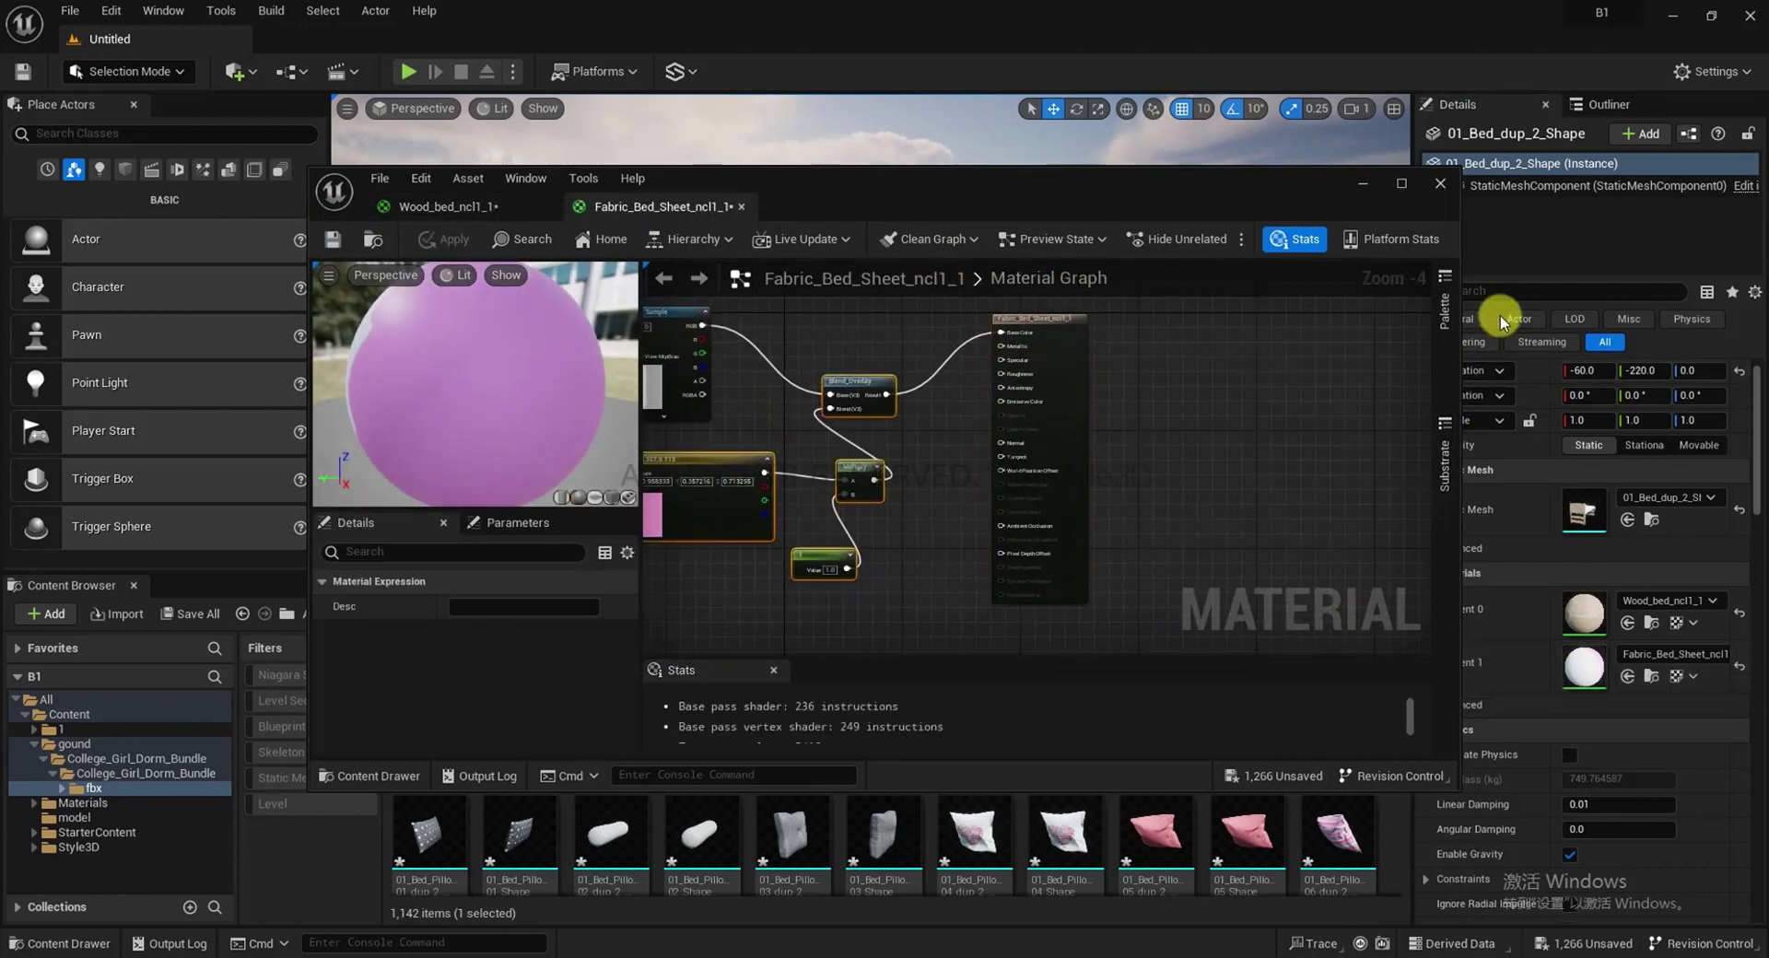
left_click(452, 206)
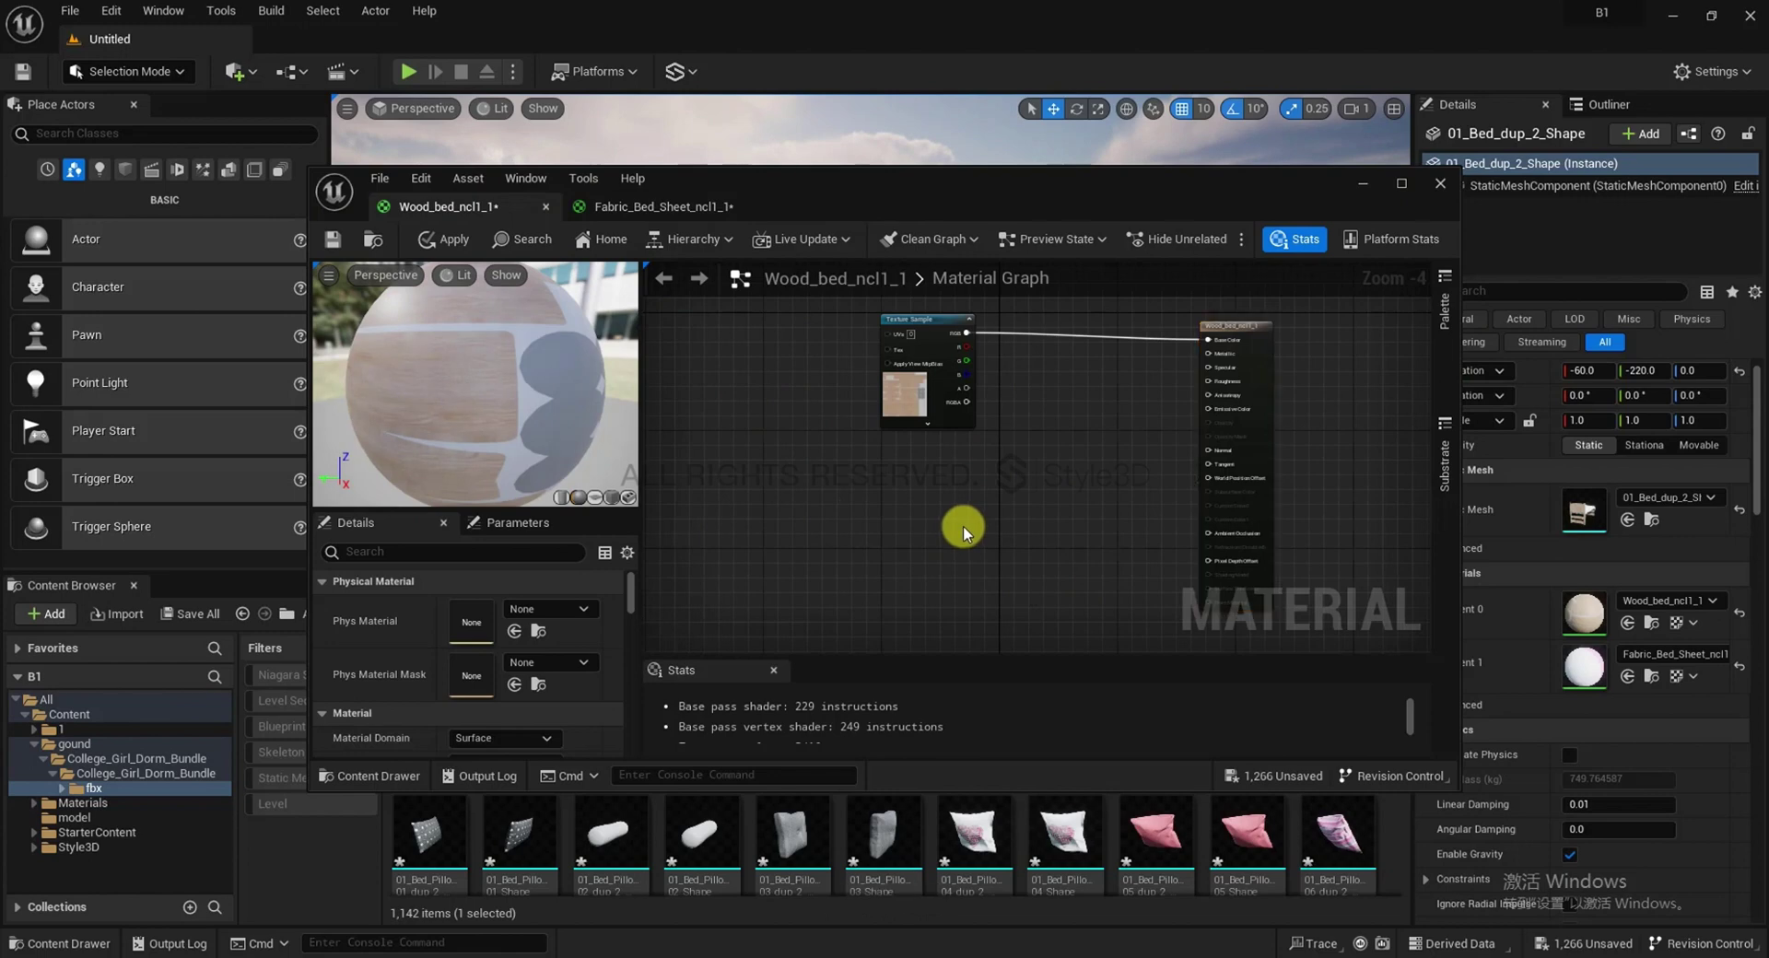
key("ctrl+v")
Connect Blend_Overlay's Result to Base Color and the Texture Sample's RGB to its Base input in Wood_bed_ncl1_1, and apply the changes
left_click_drag(1070, 457, 1207, 340)
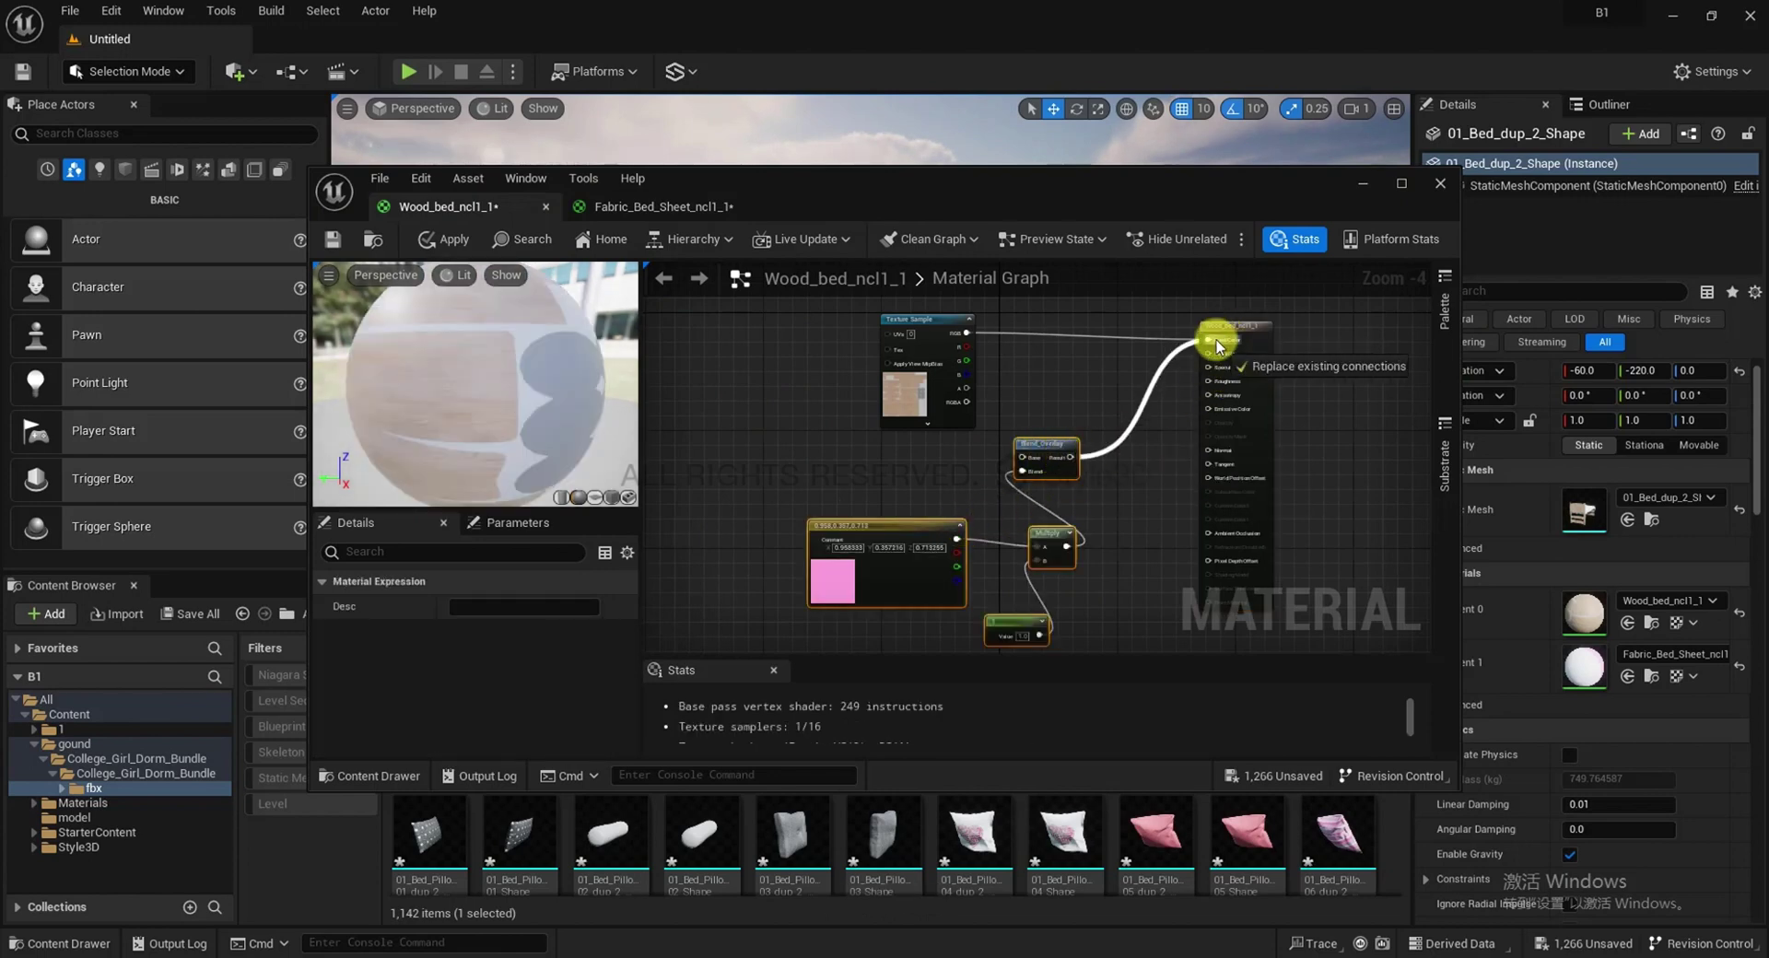
left_click_drag(1008, 453, 966, 333)
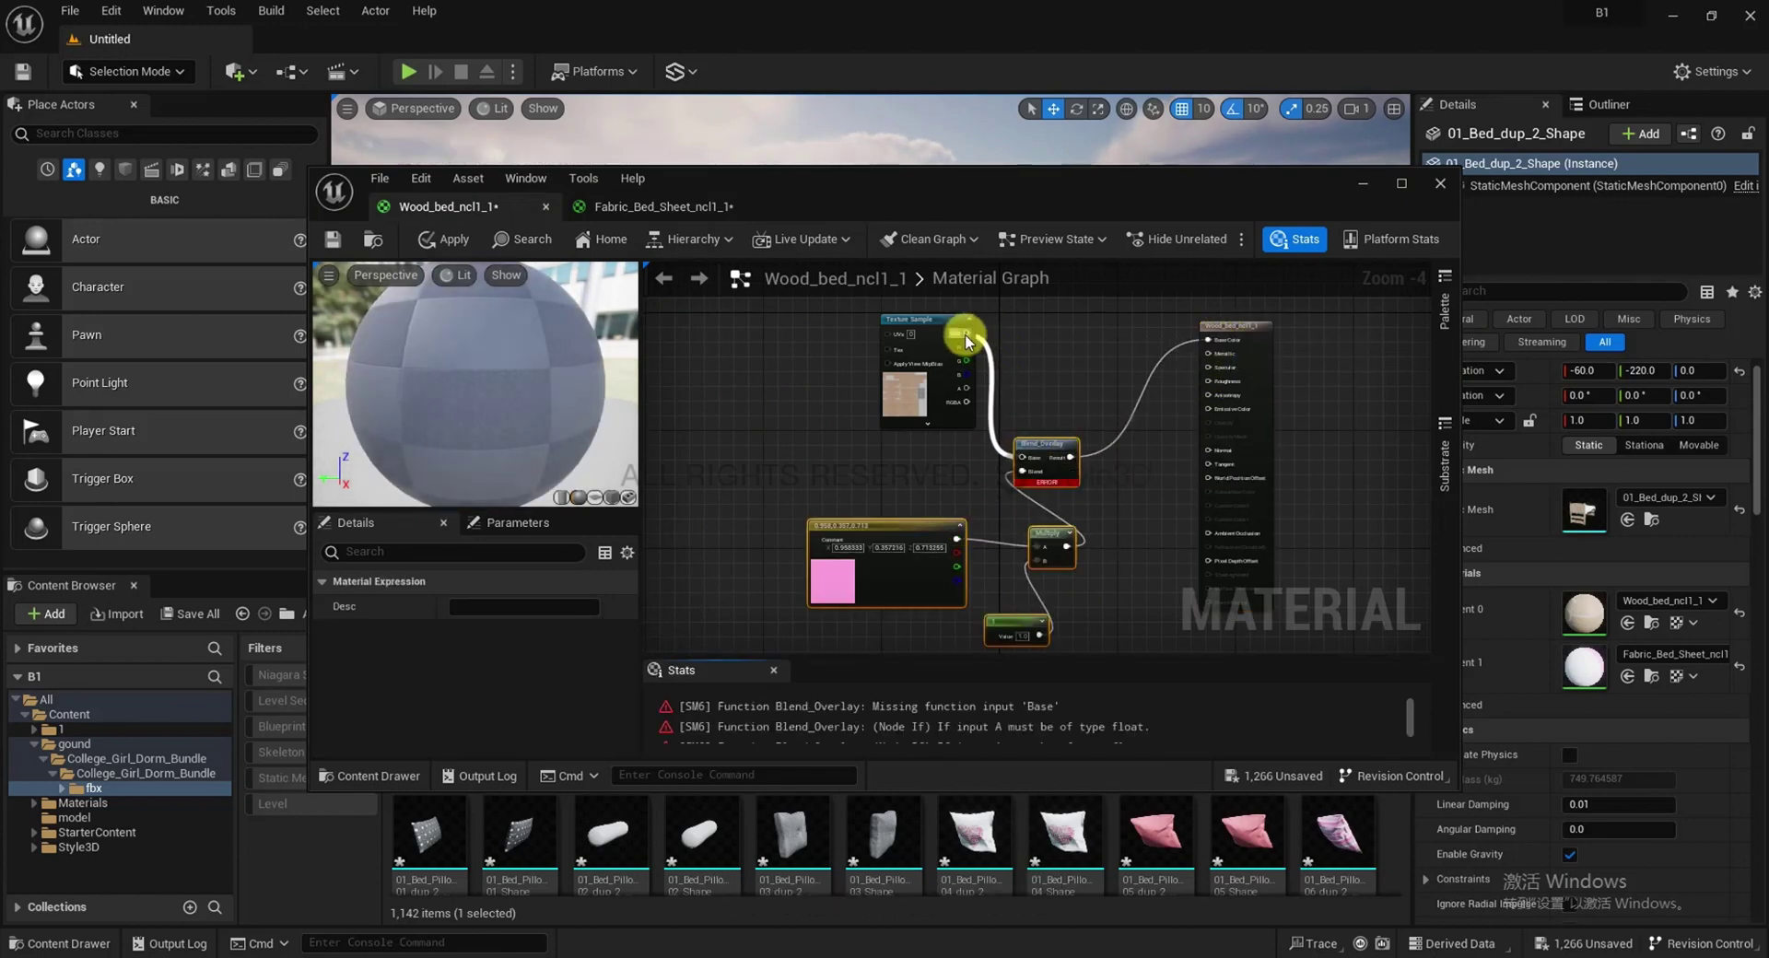
left_click(455, 241)
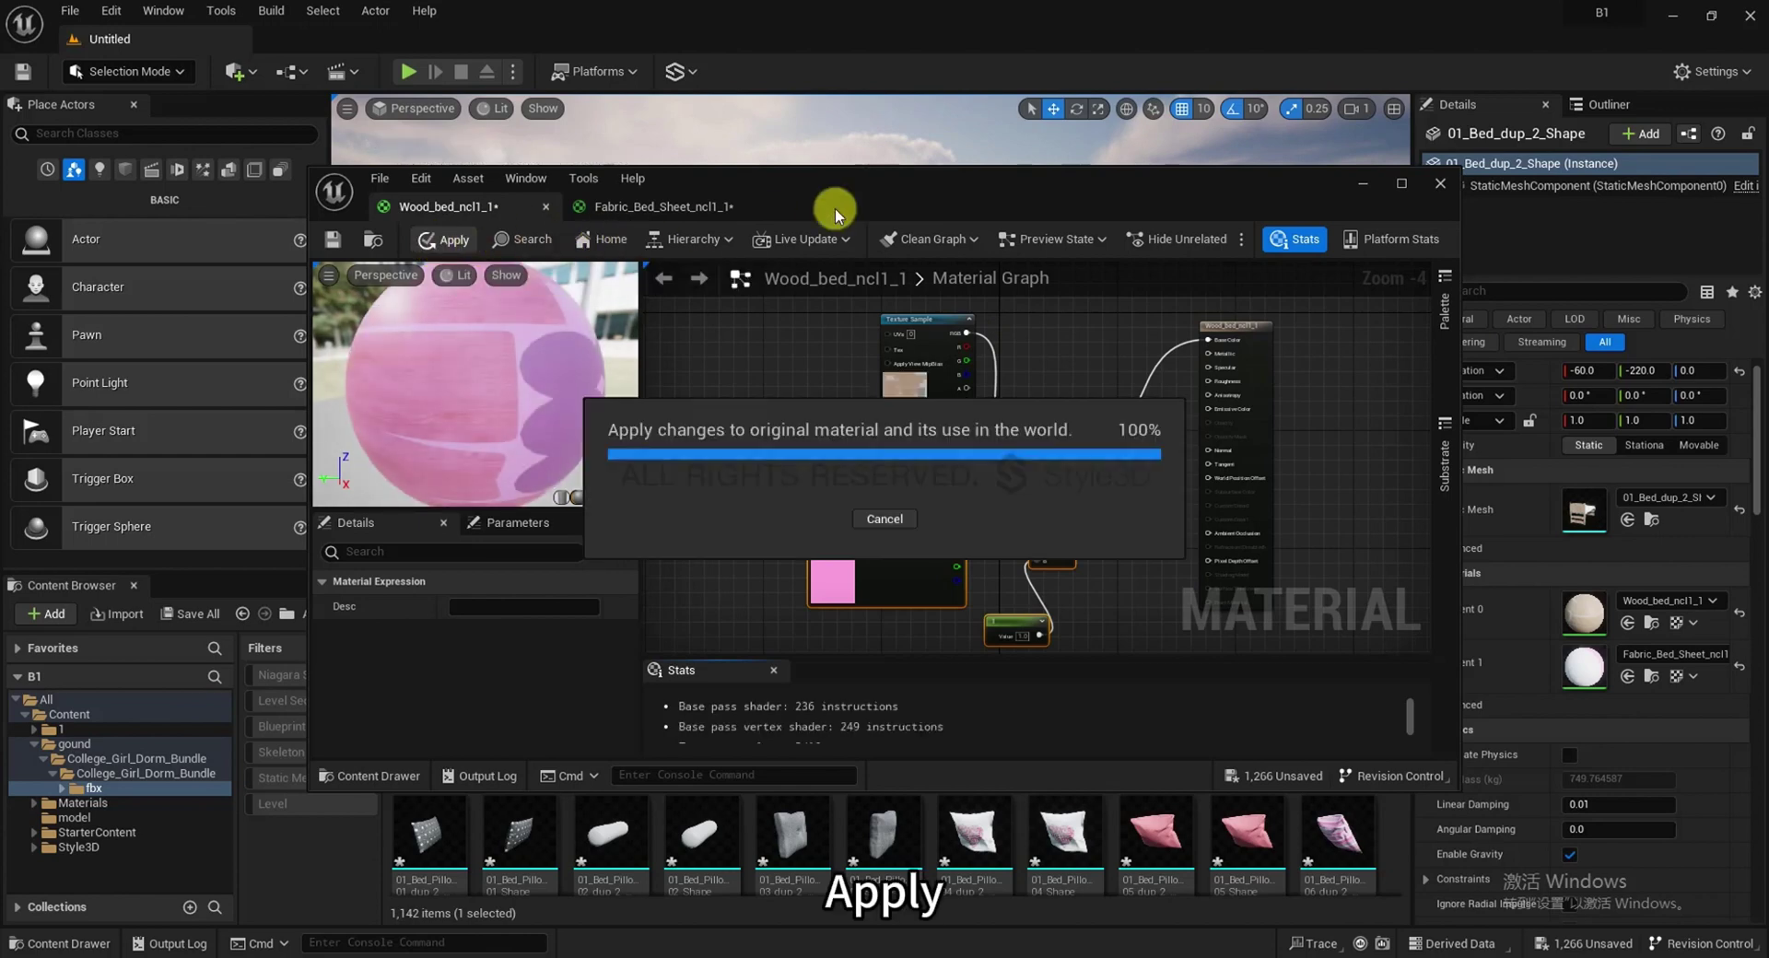
Move the material editor clear of the bed in the level, save Wood_bed_ncl1_1, and minimize the editor
left_click_drag(846, 183, 966, 525)
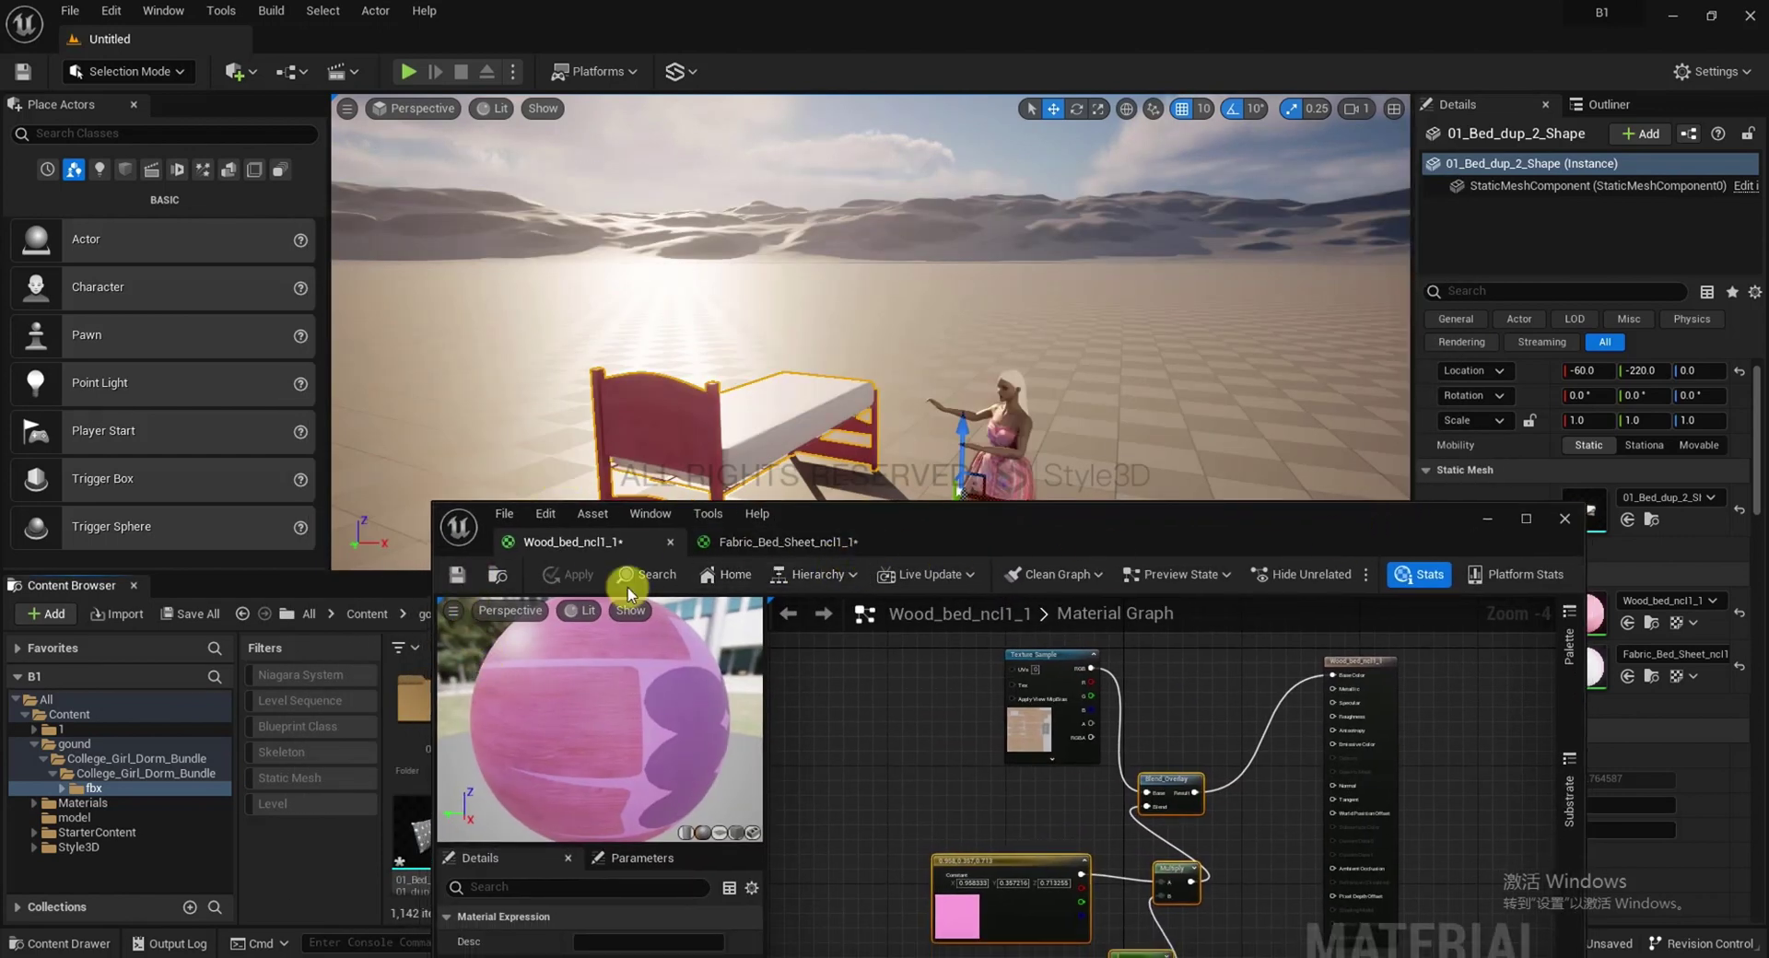
left_click(455, 576)
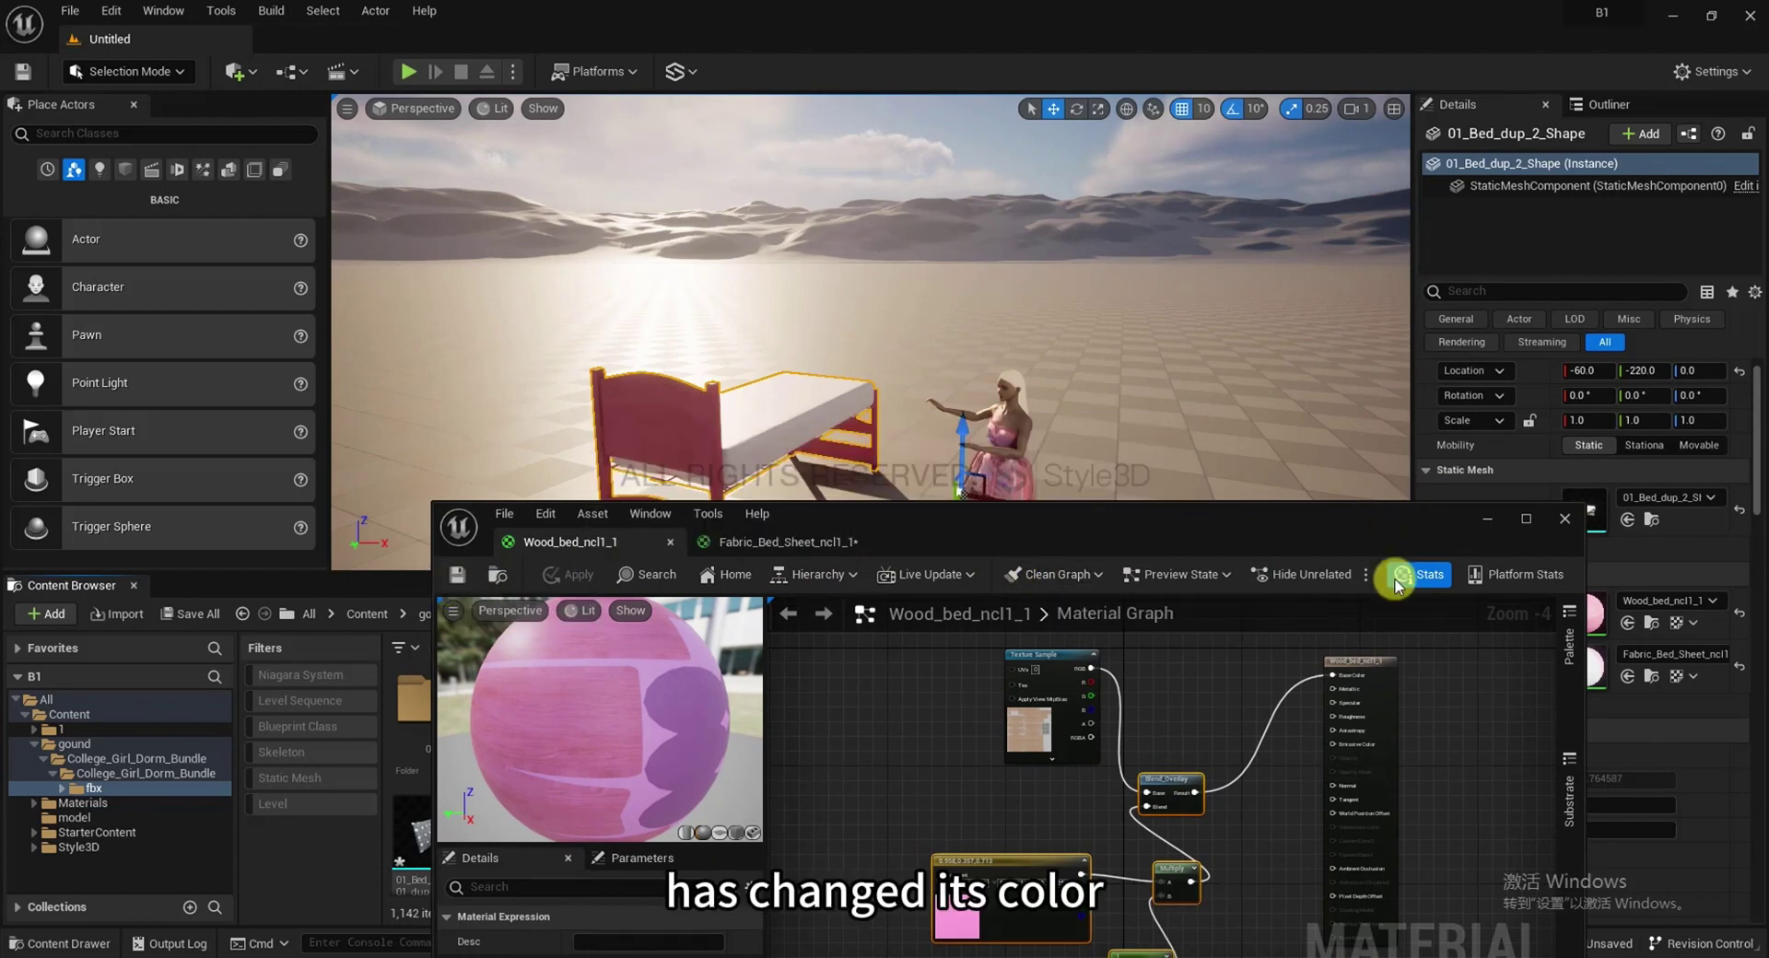
left_click(1488, 519)
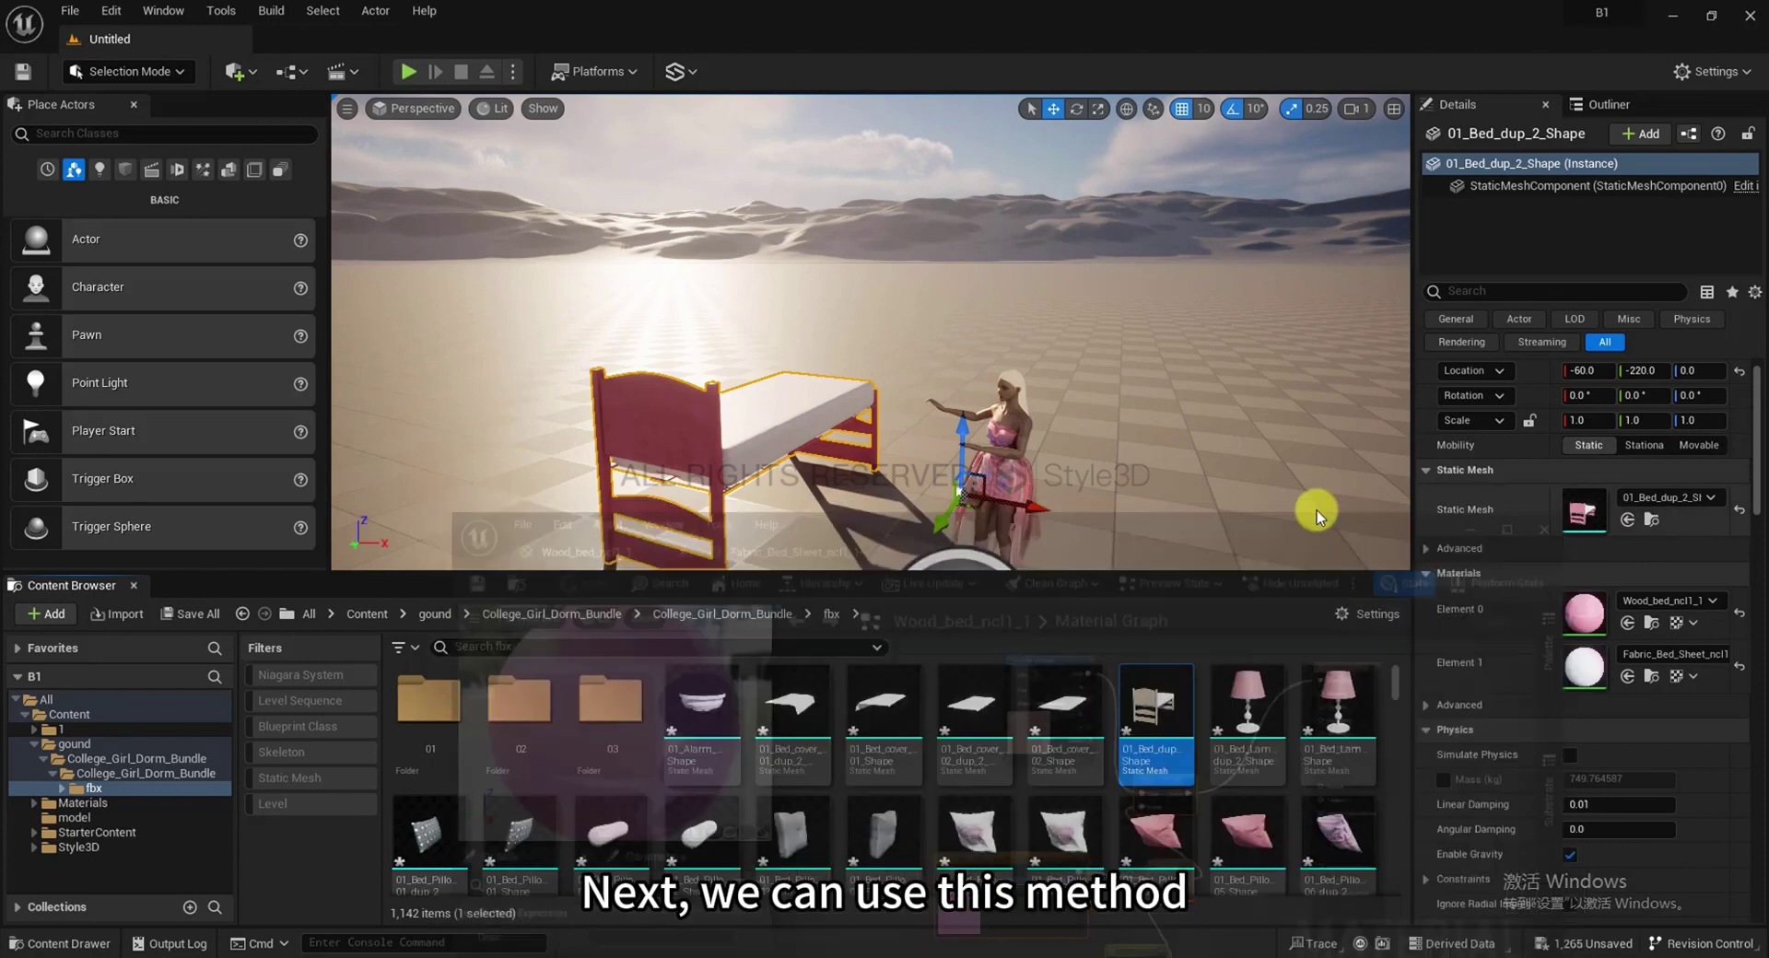
mouse_move(1121, 451)
right_mouse_down()
mouse_move(1146, 474)
mouse_move(1117, 441)
right_mouse_up()
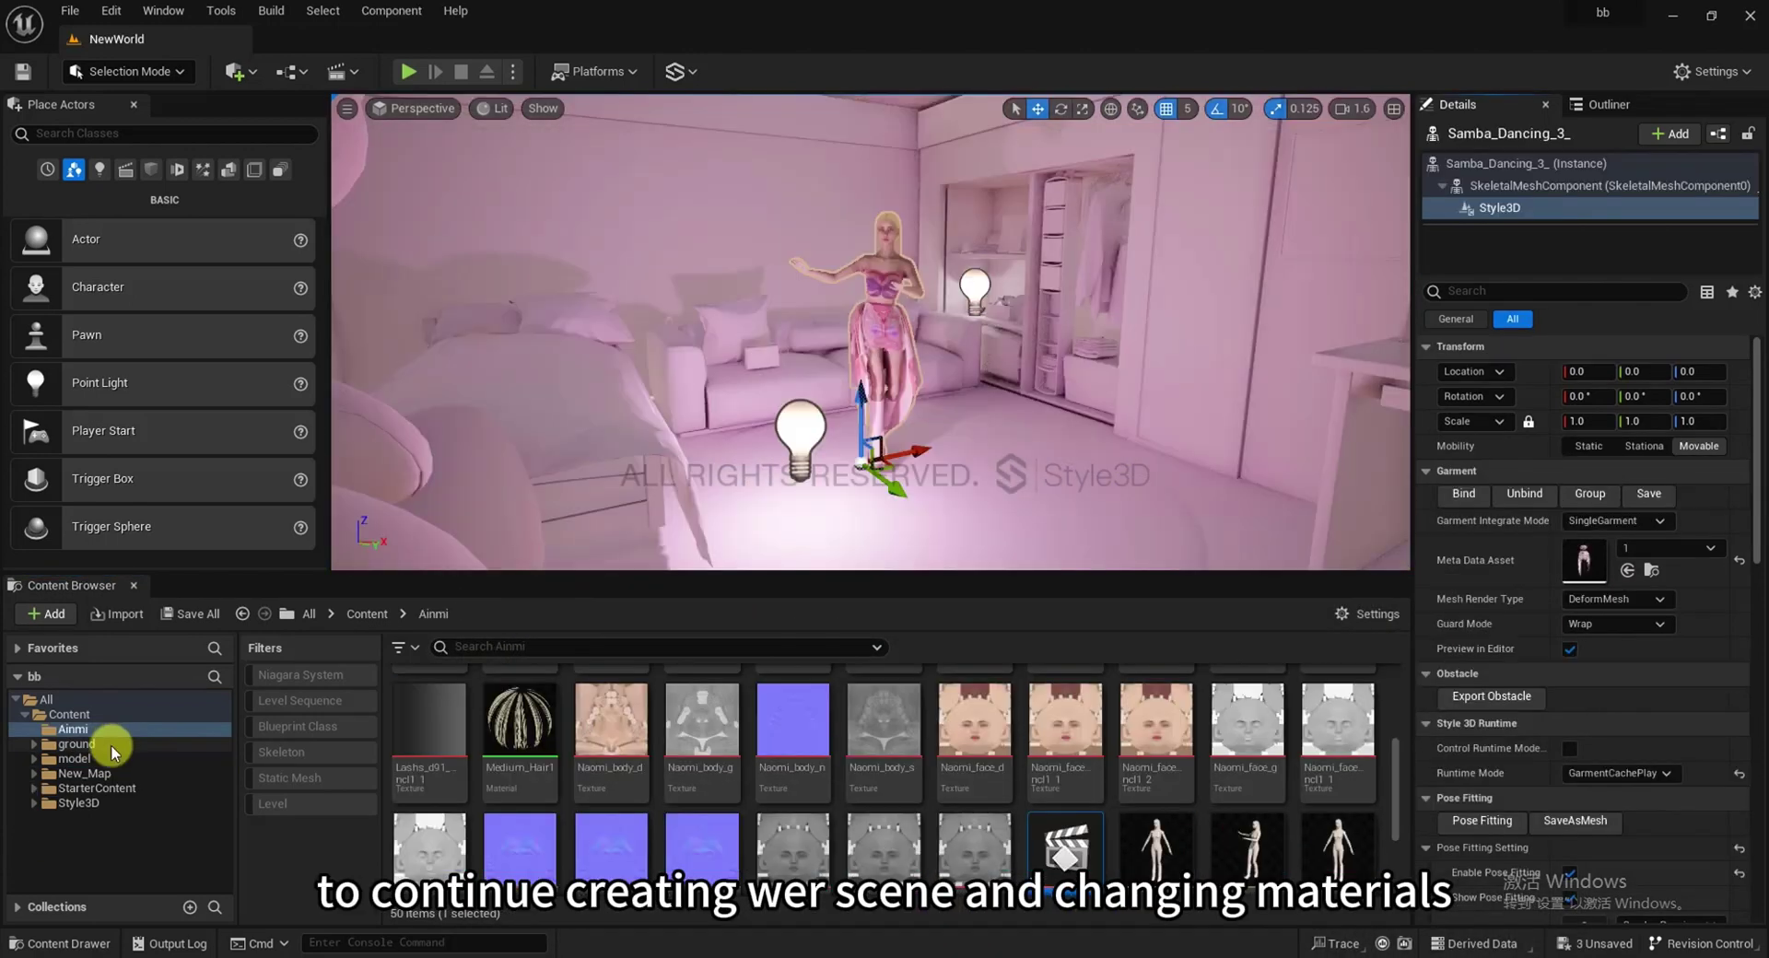
Select the point light on the floor beside the character and examine its light, shadow, rendering and light profile settings
left_click(110, 745)
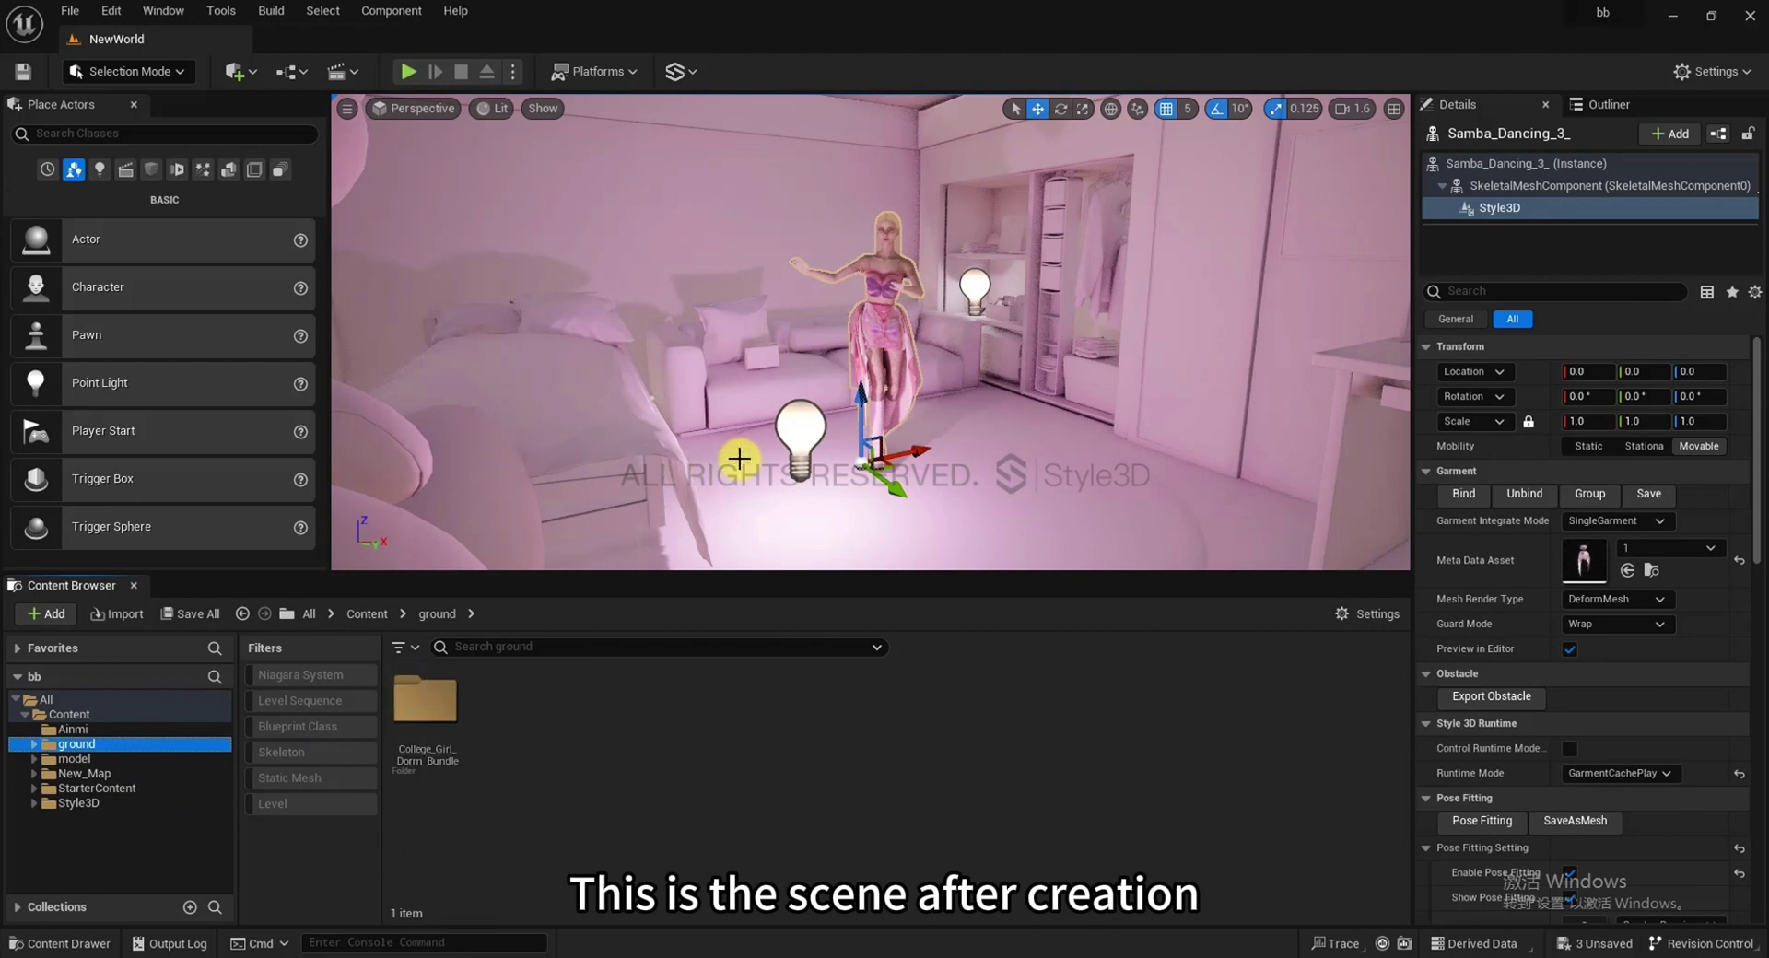
left_click_drag(711, 435, 1008, 376)
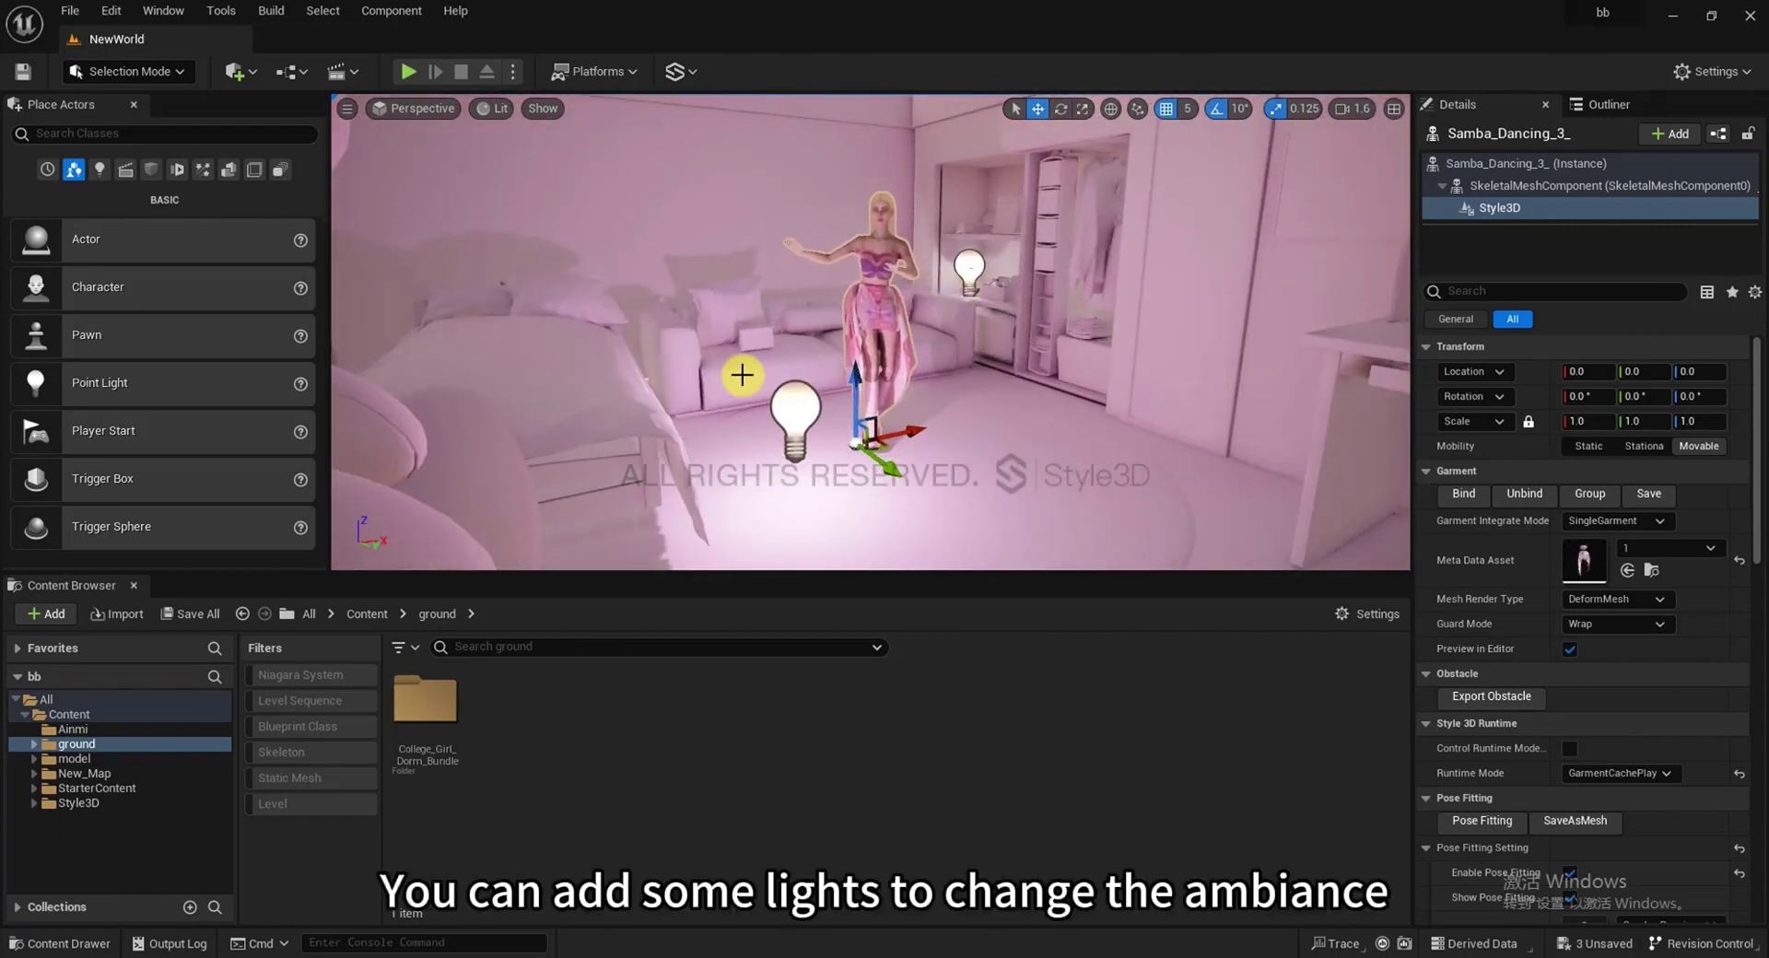
left_click(758, 337)
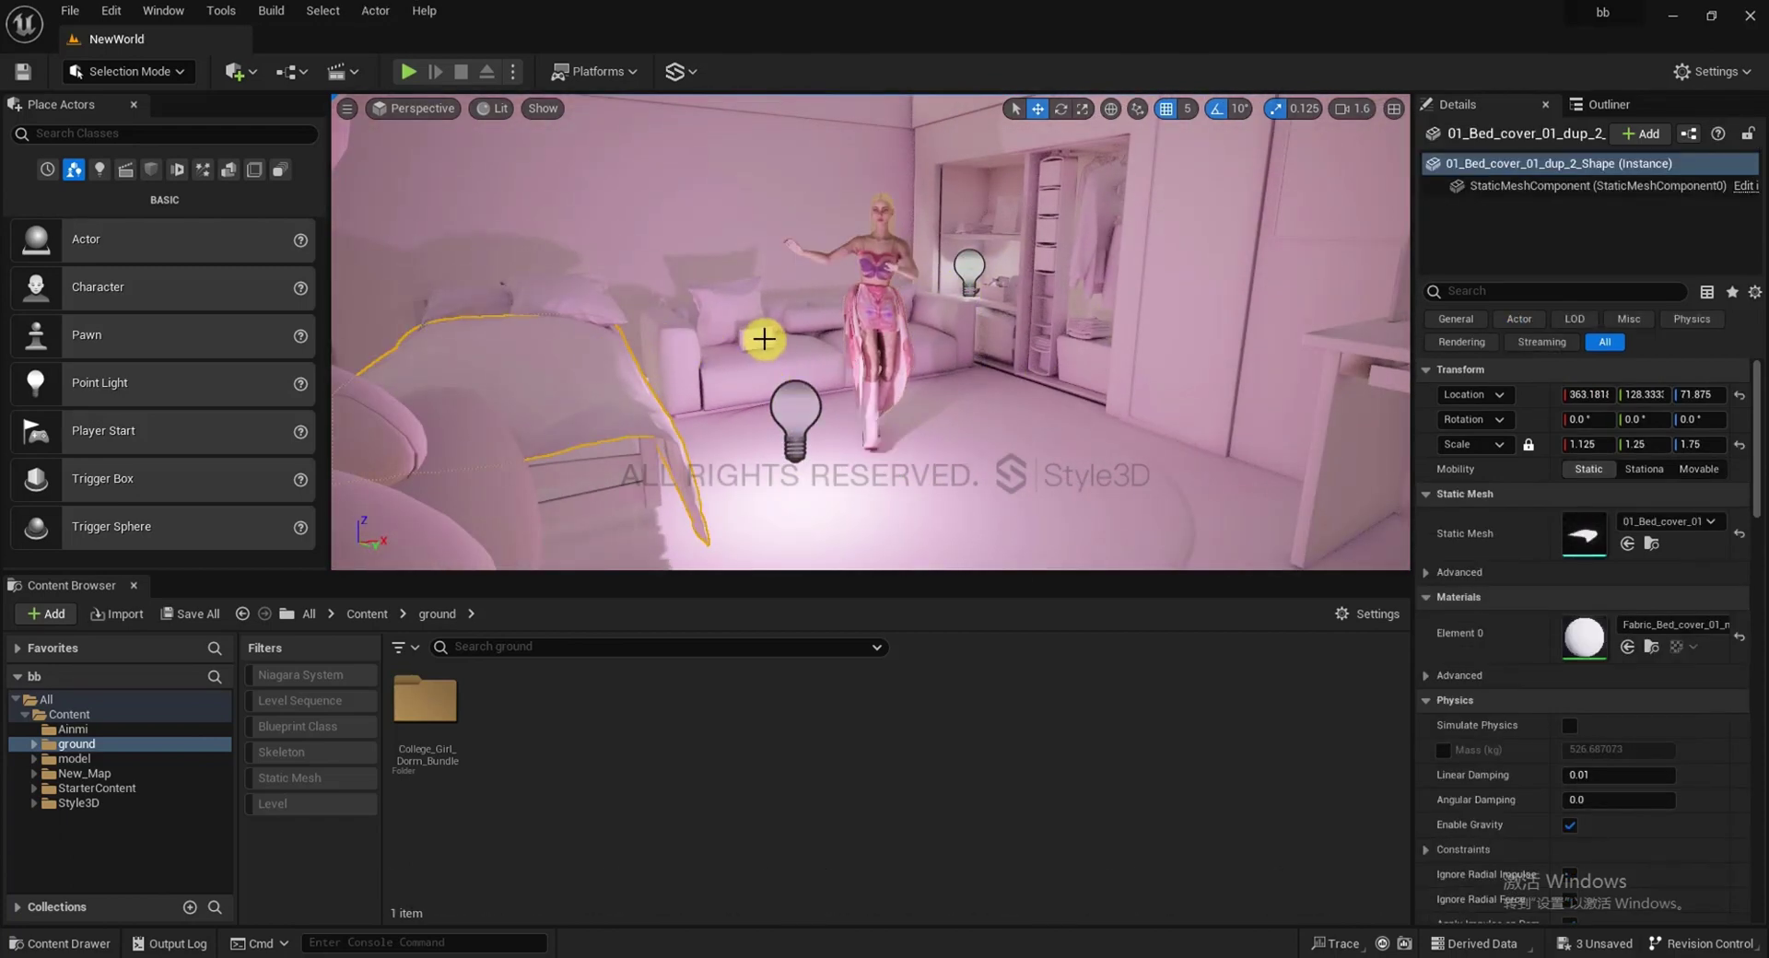
left_click(1061, 424)
left_click(784, 408)
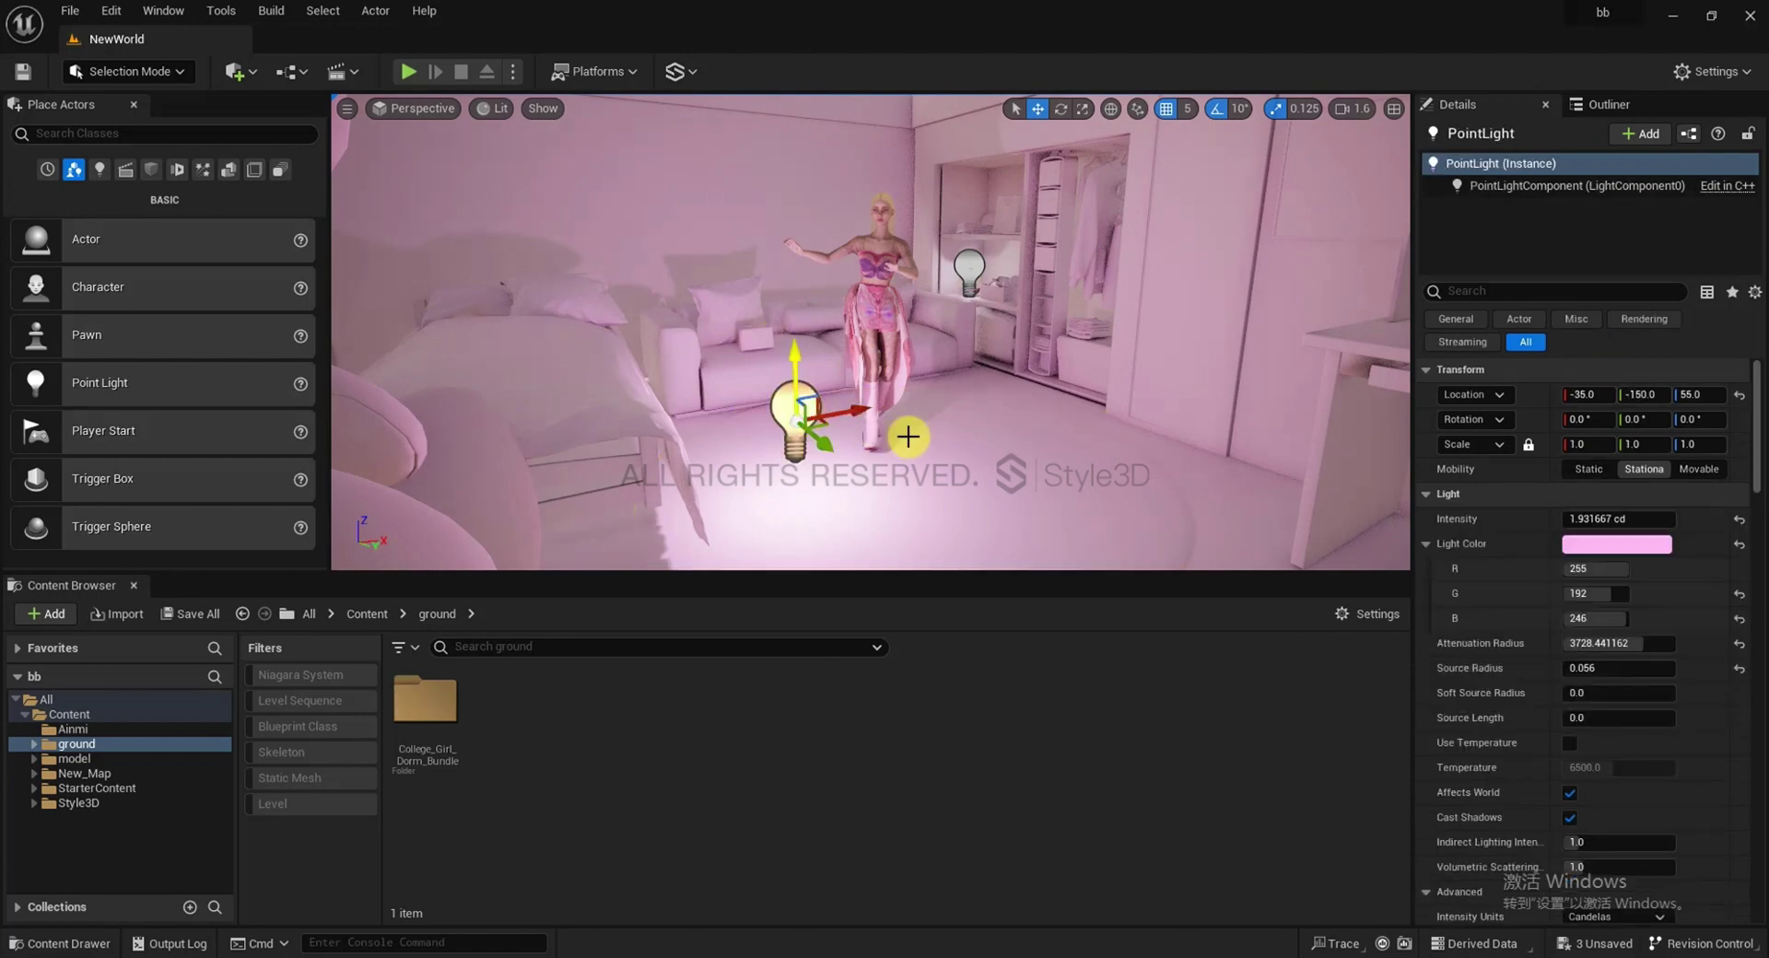
scroll(924, 423, "up", 2)
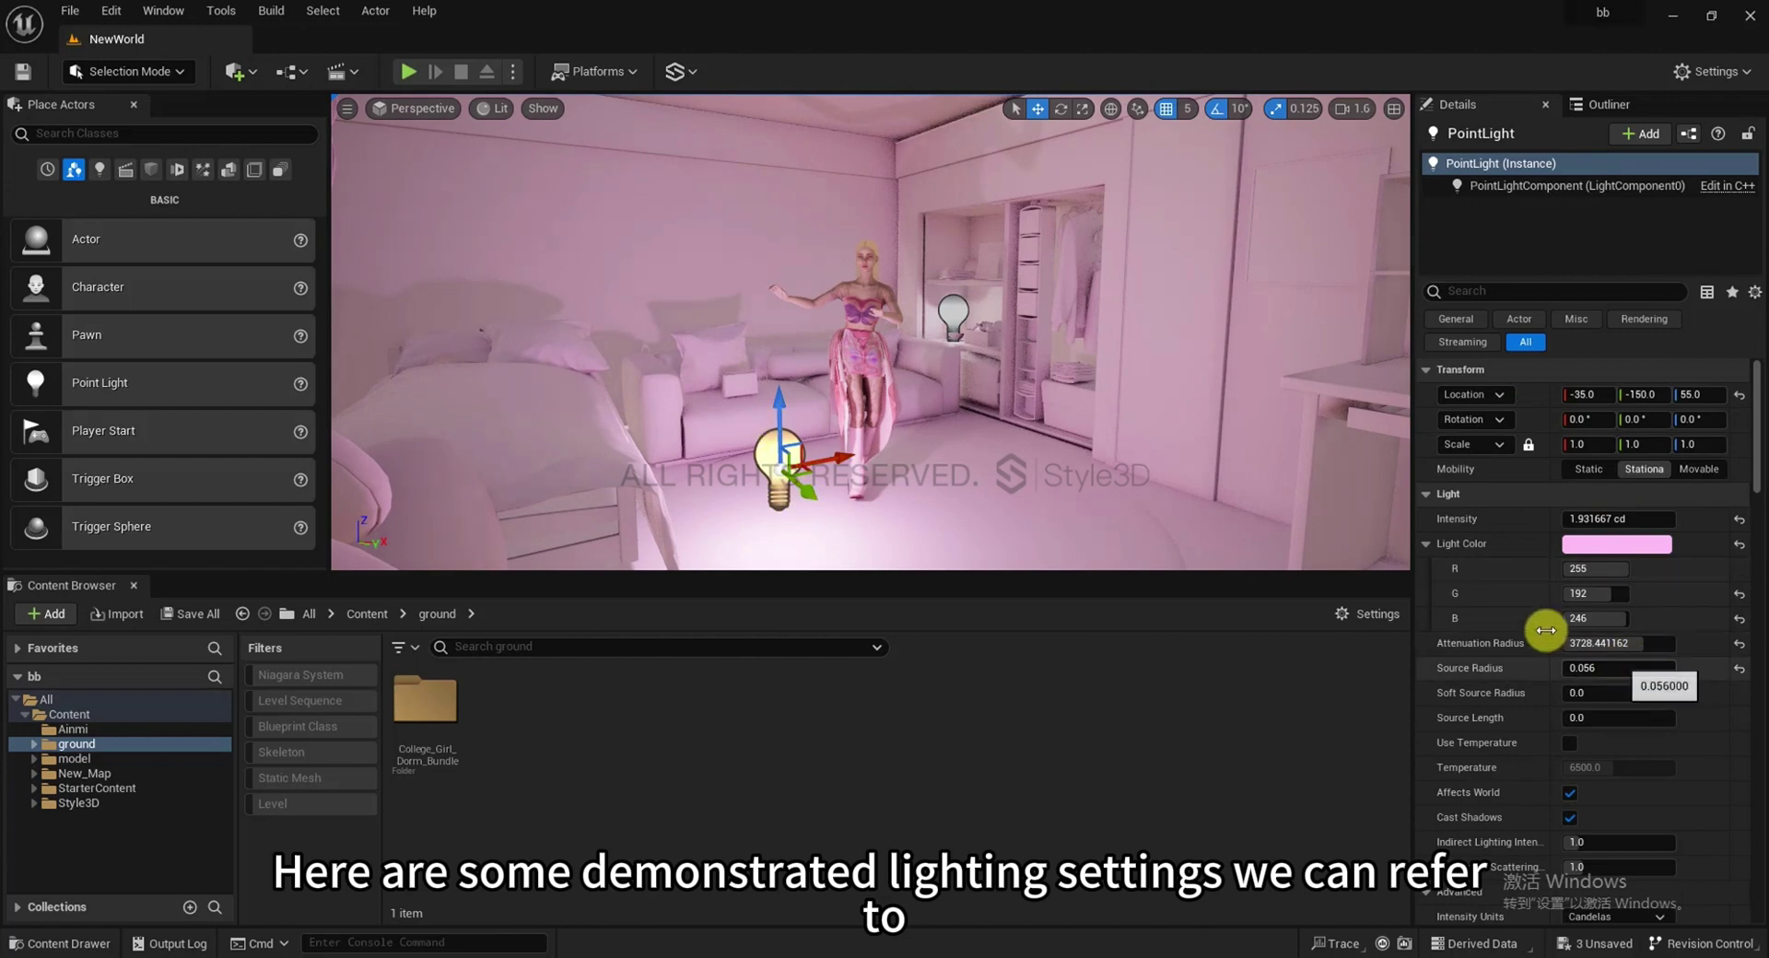
scroll(1604, 651, "down", 2)
scroll(1604, 650, "down", 5)
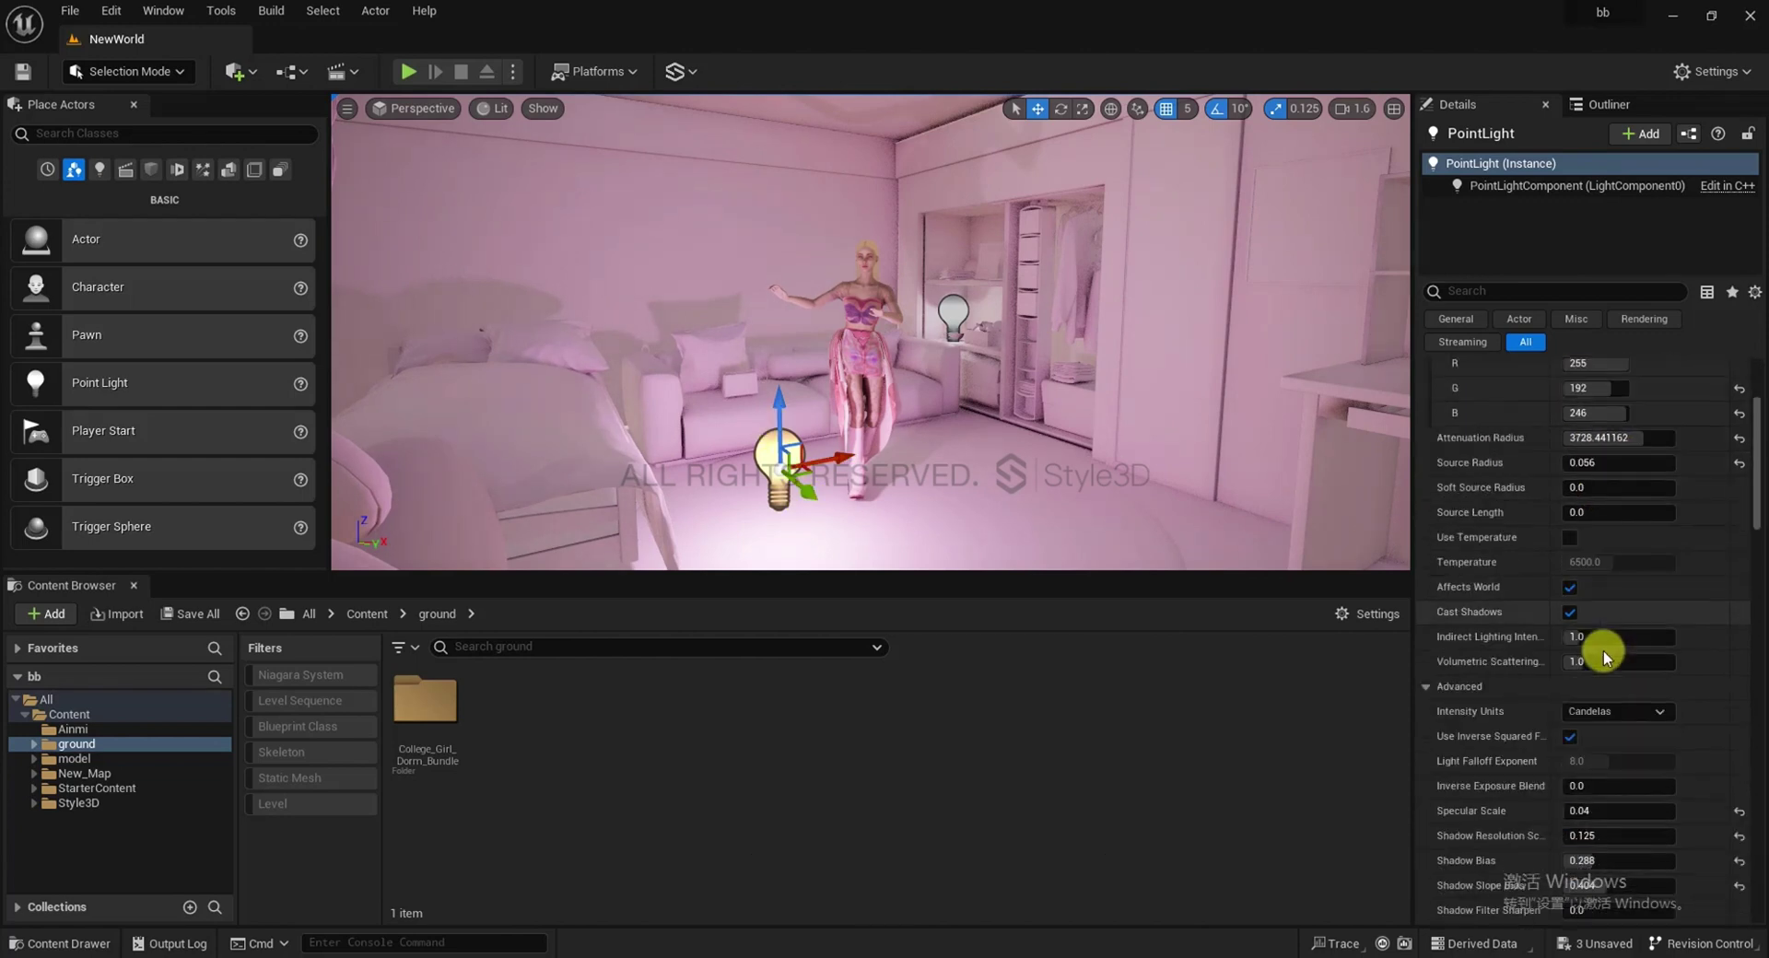
scroll(1603, 650, "down", 5)
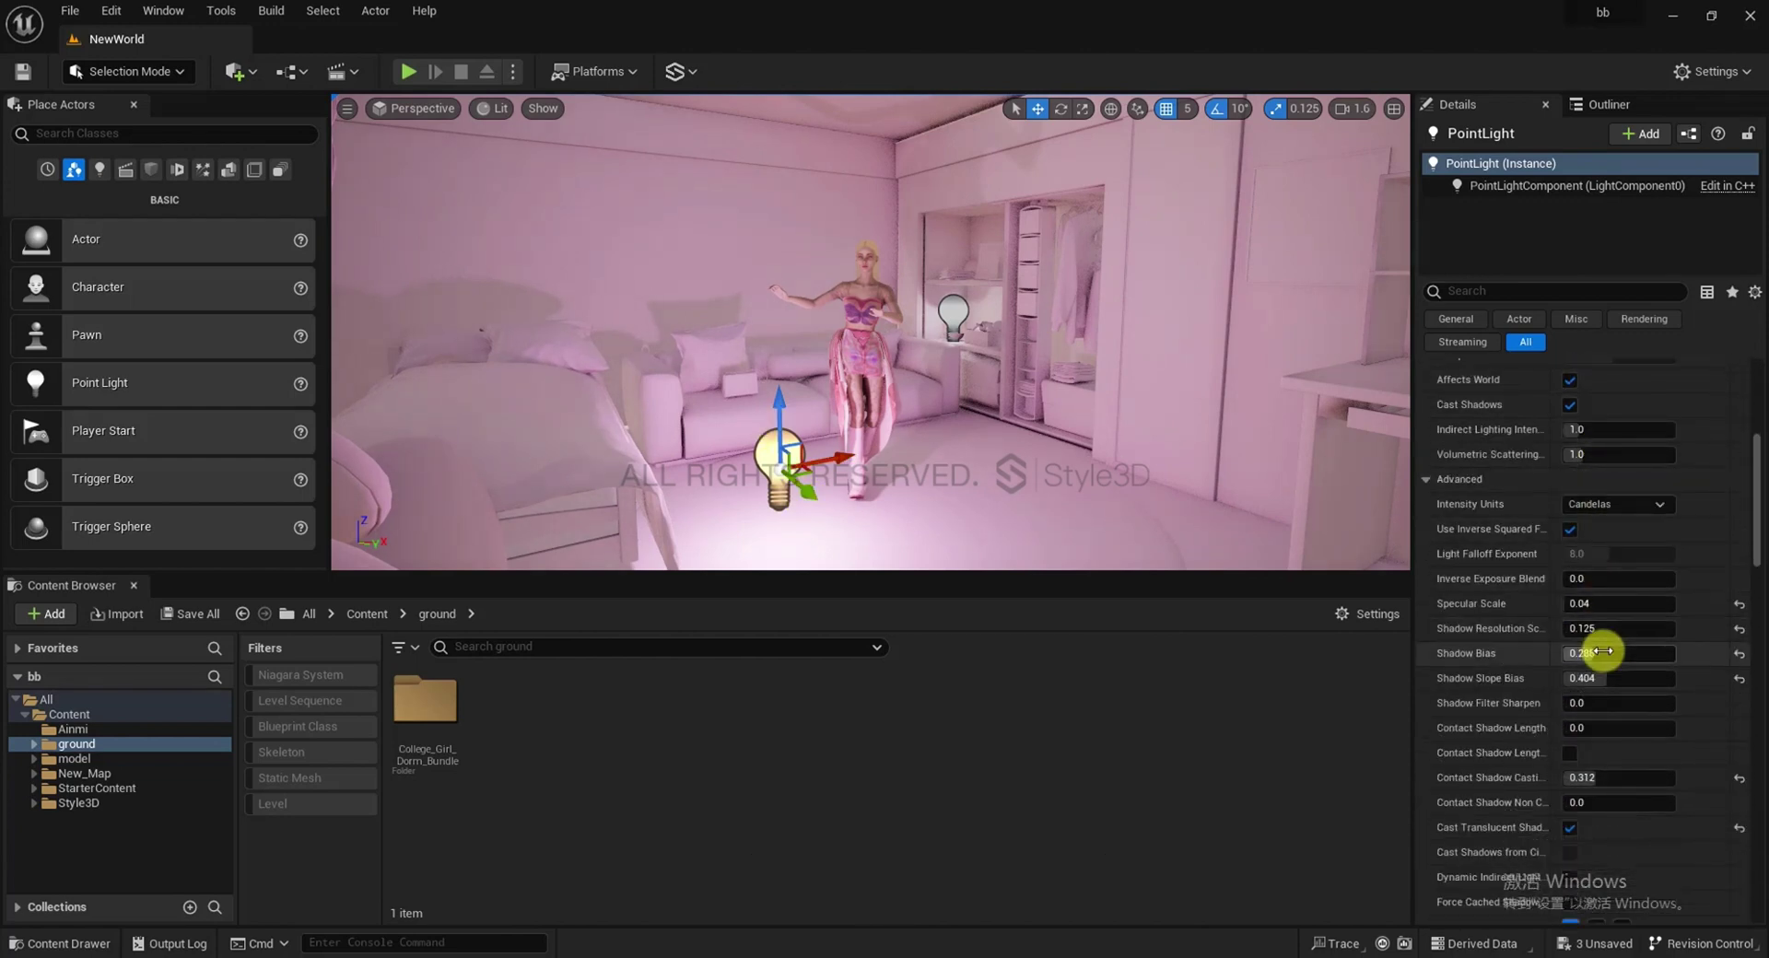
scroll(1605, 650, "down", 9)
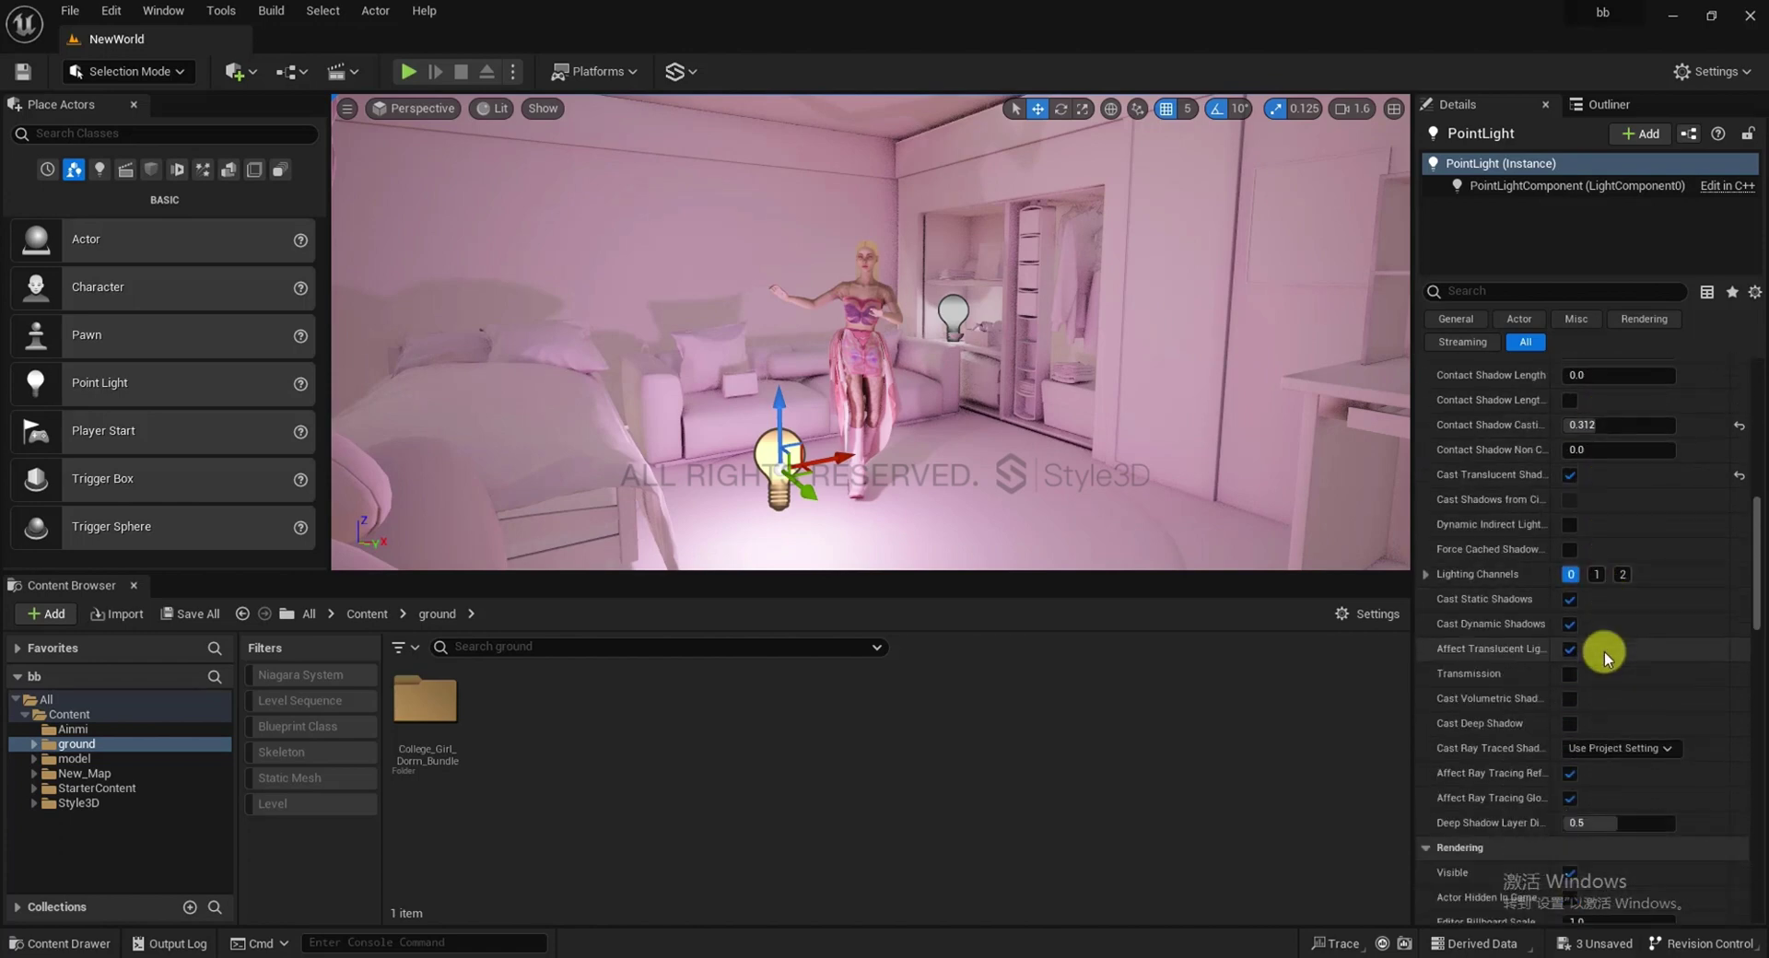
scroll(1606, 653, "down", 7)
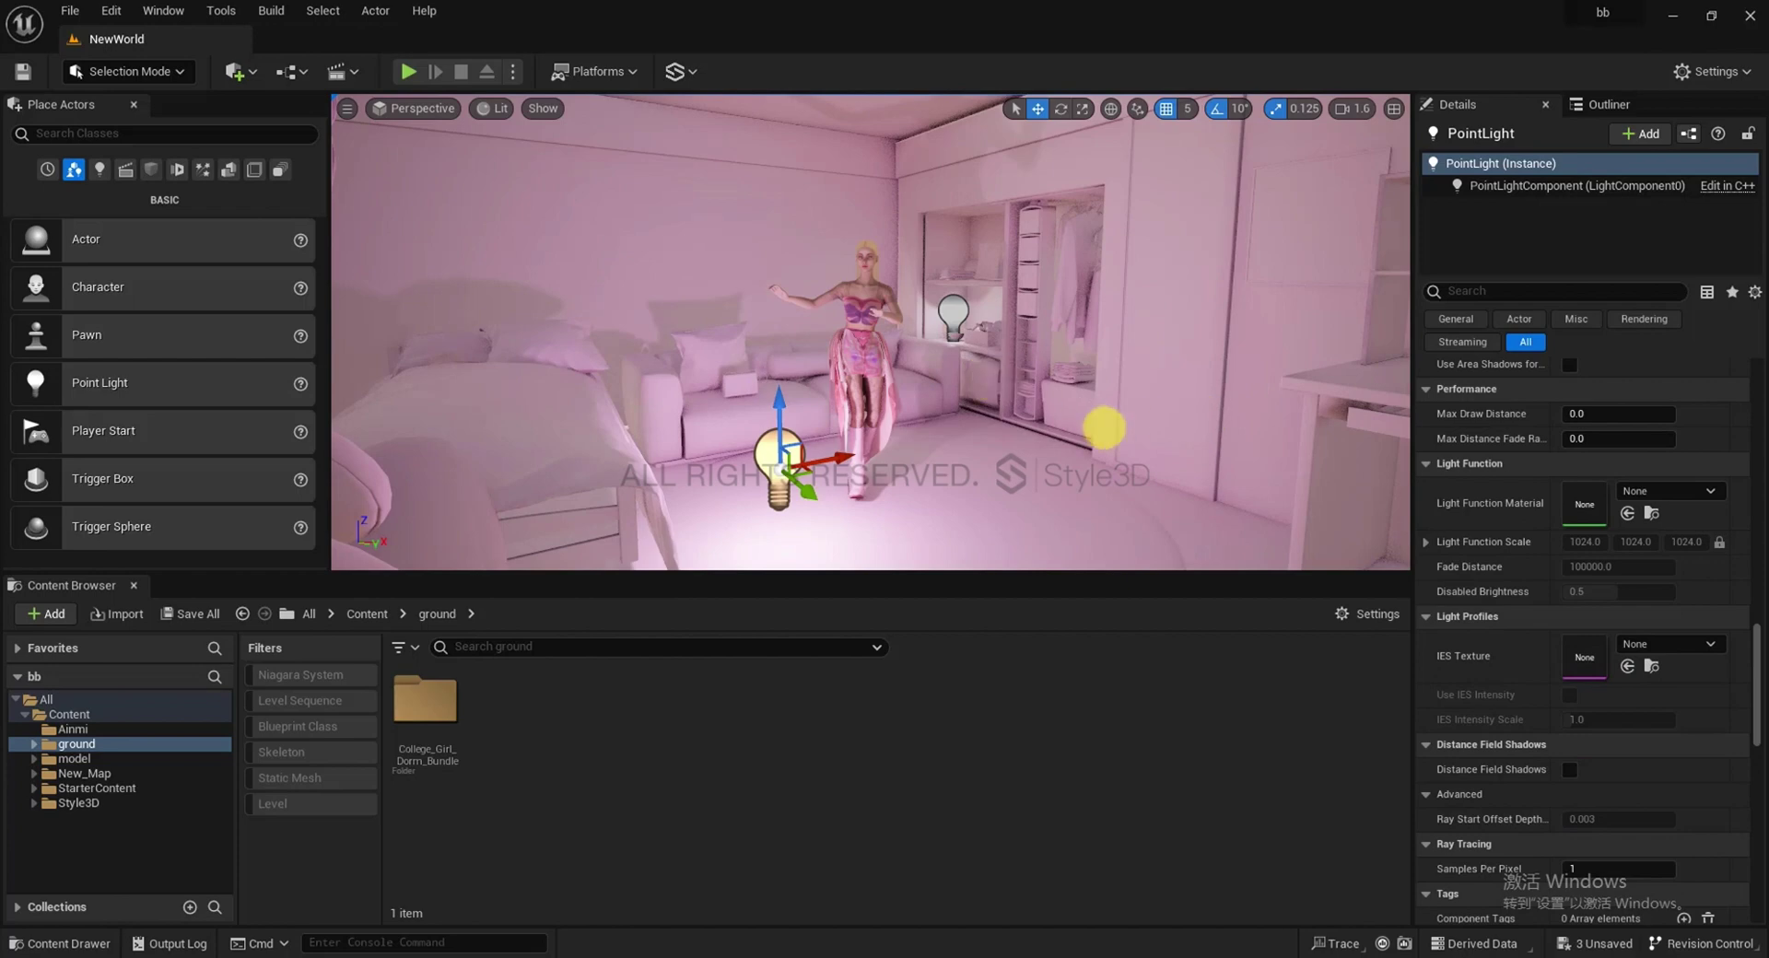
Select the Samba_Dancing_3_ character in the level and show its Style3D component's settings
right_click_drag(1104, 427, 1093, 424)
left_click(966, 306)
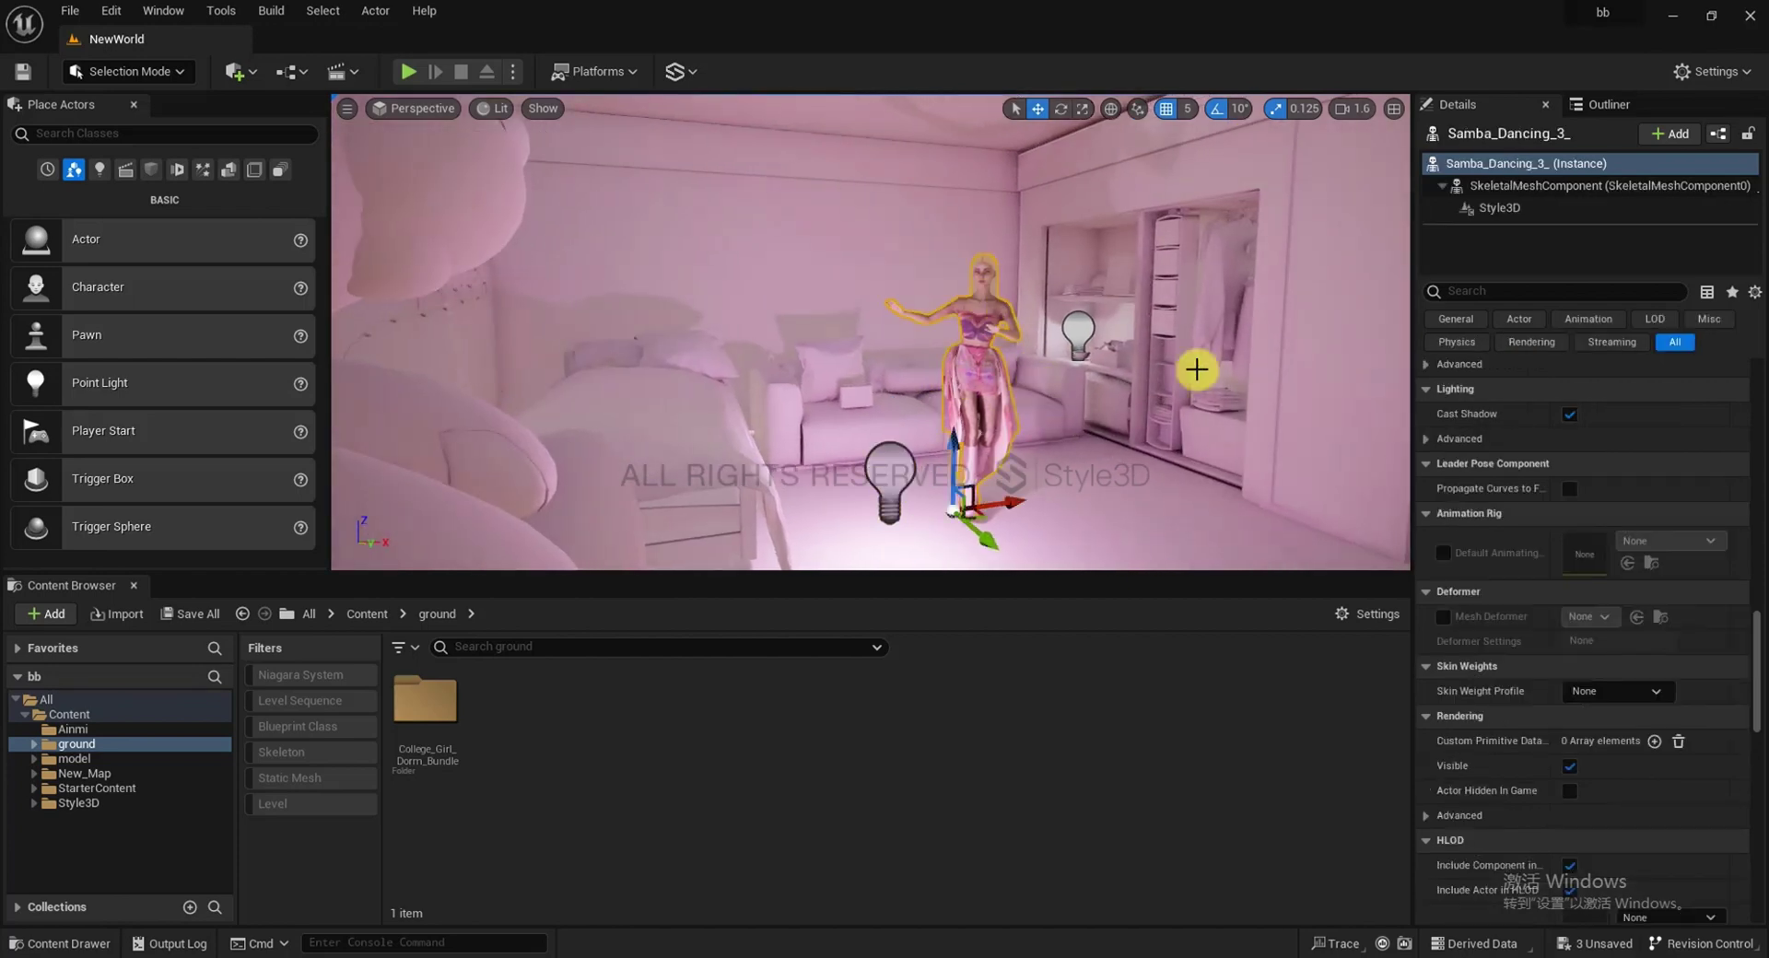
left_click(1498, 207)
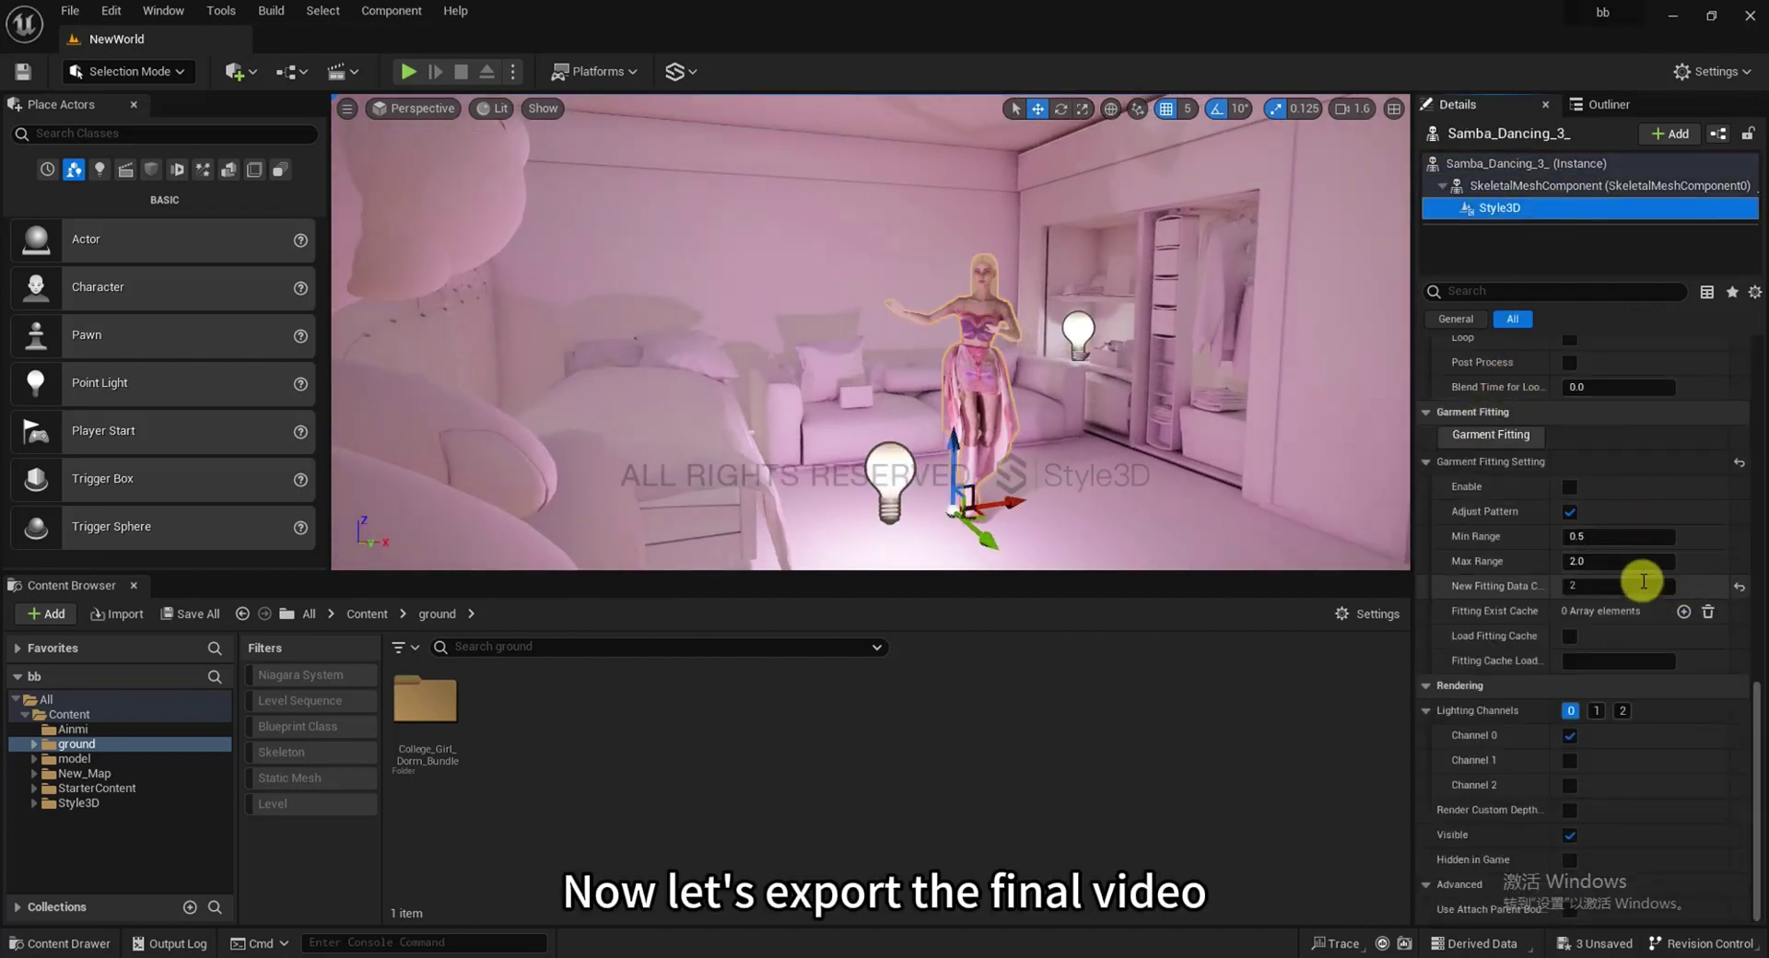
Open NewLevelSequence from the project content in Sequencer and return the playhead to frame 0000
left_click(96, 719)
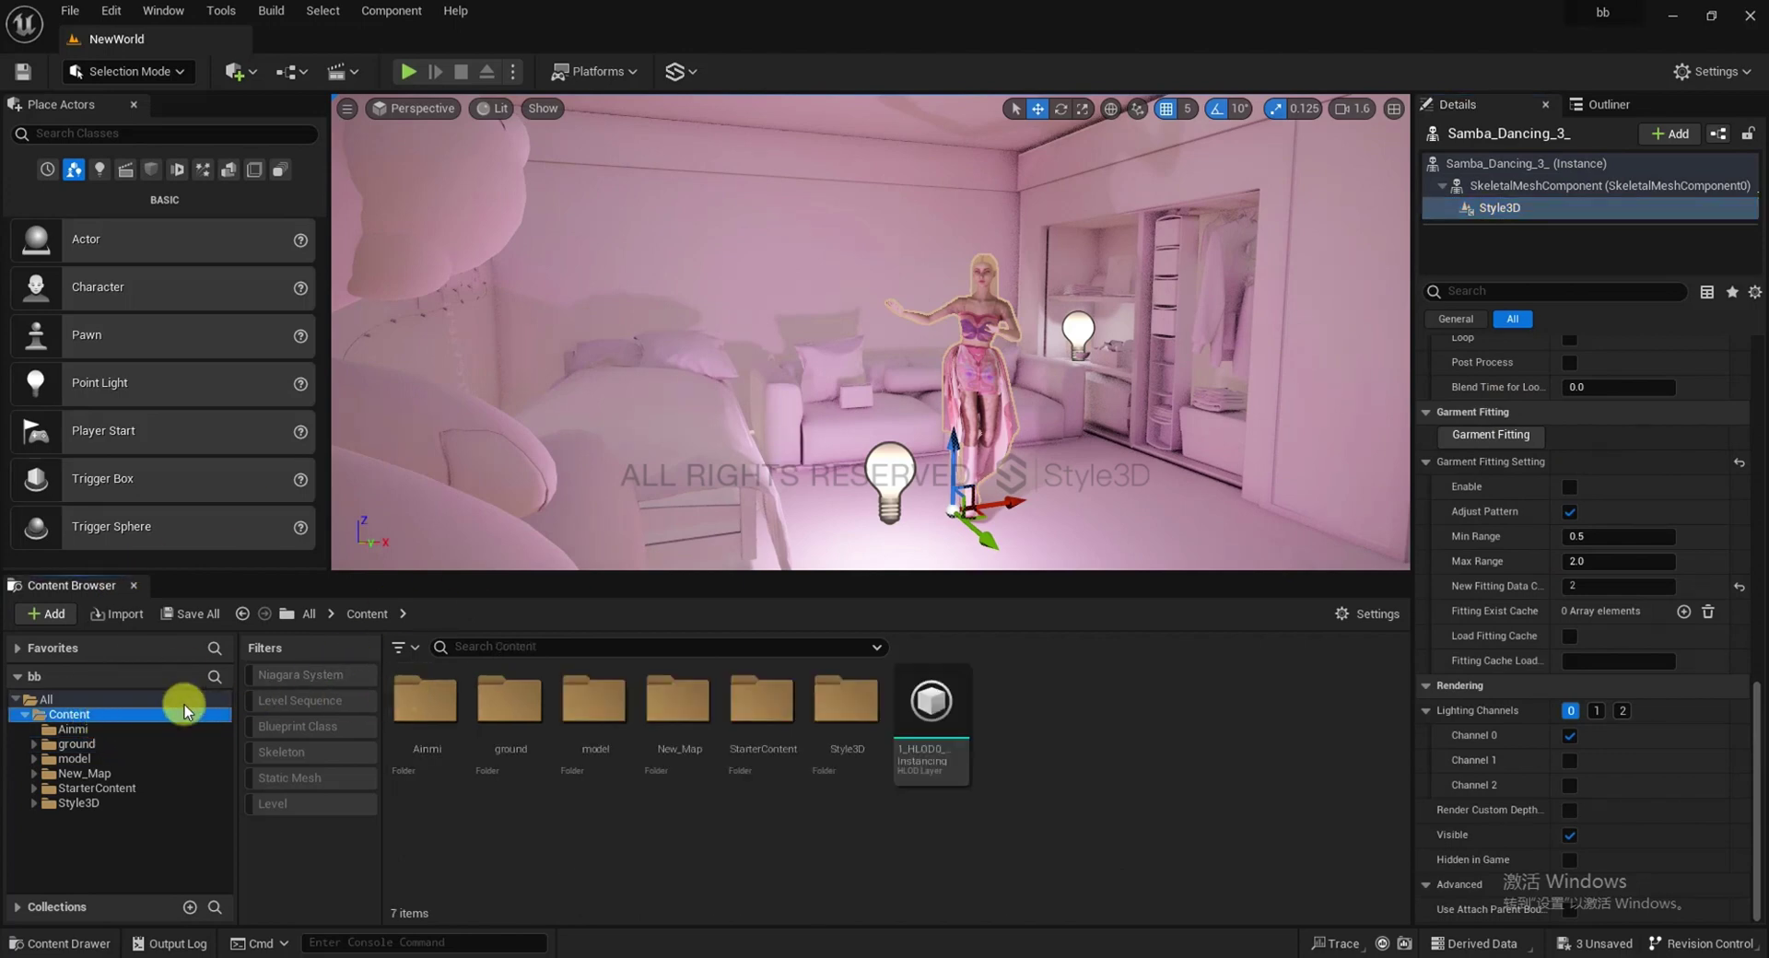
left_click(114, 699)
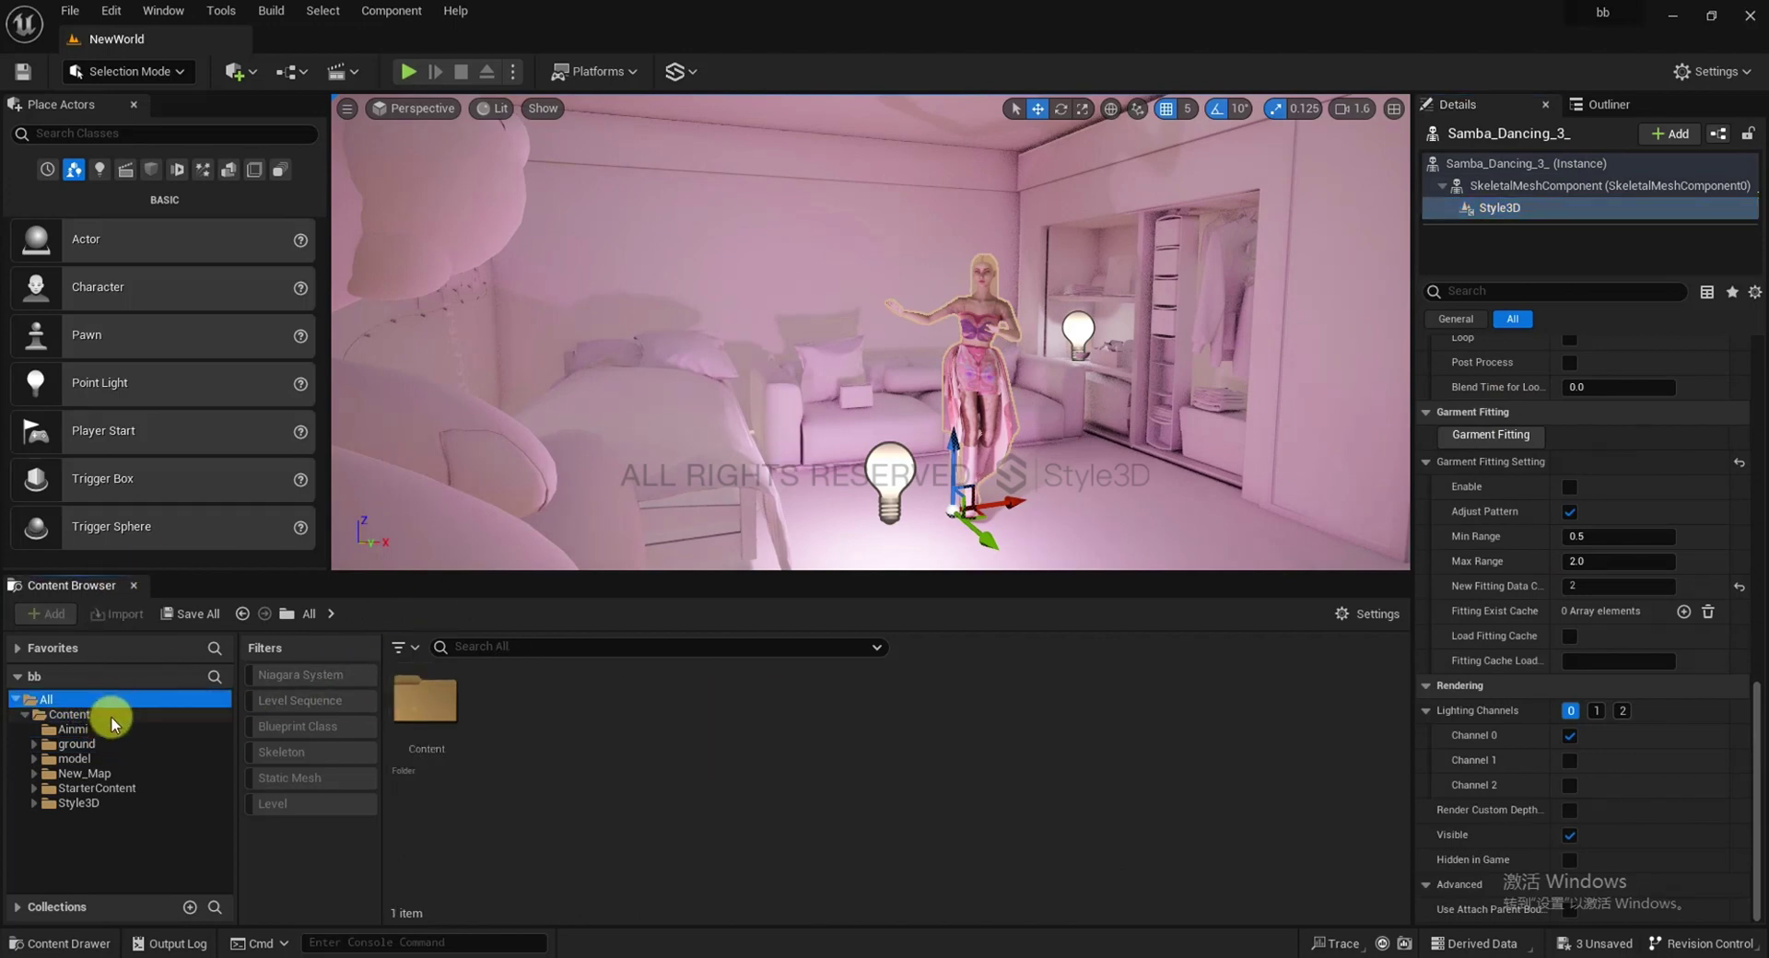
left_click(313, 700)
double_click(437, 710)
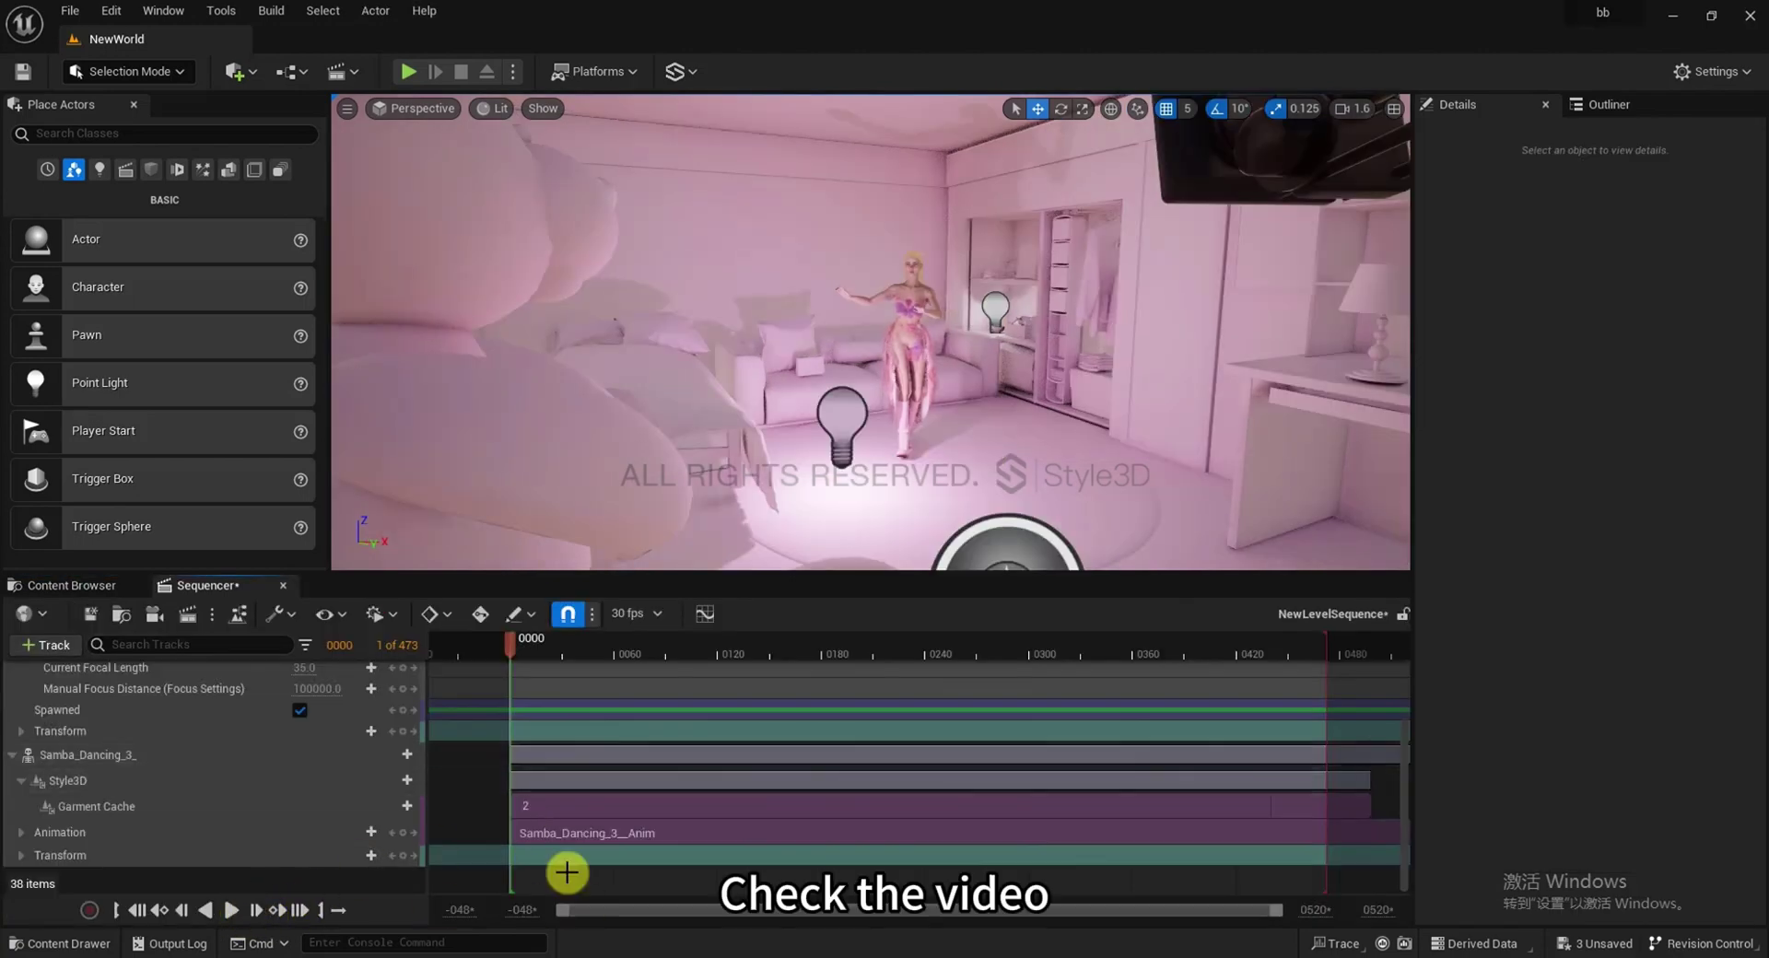
left_click_drag(512, 646, 501, 734)
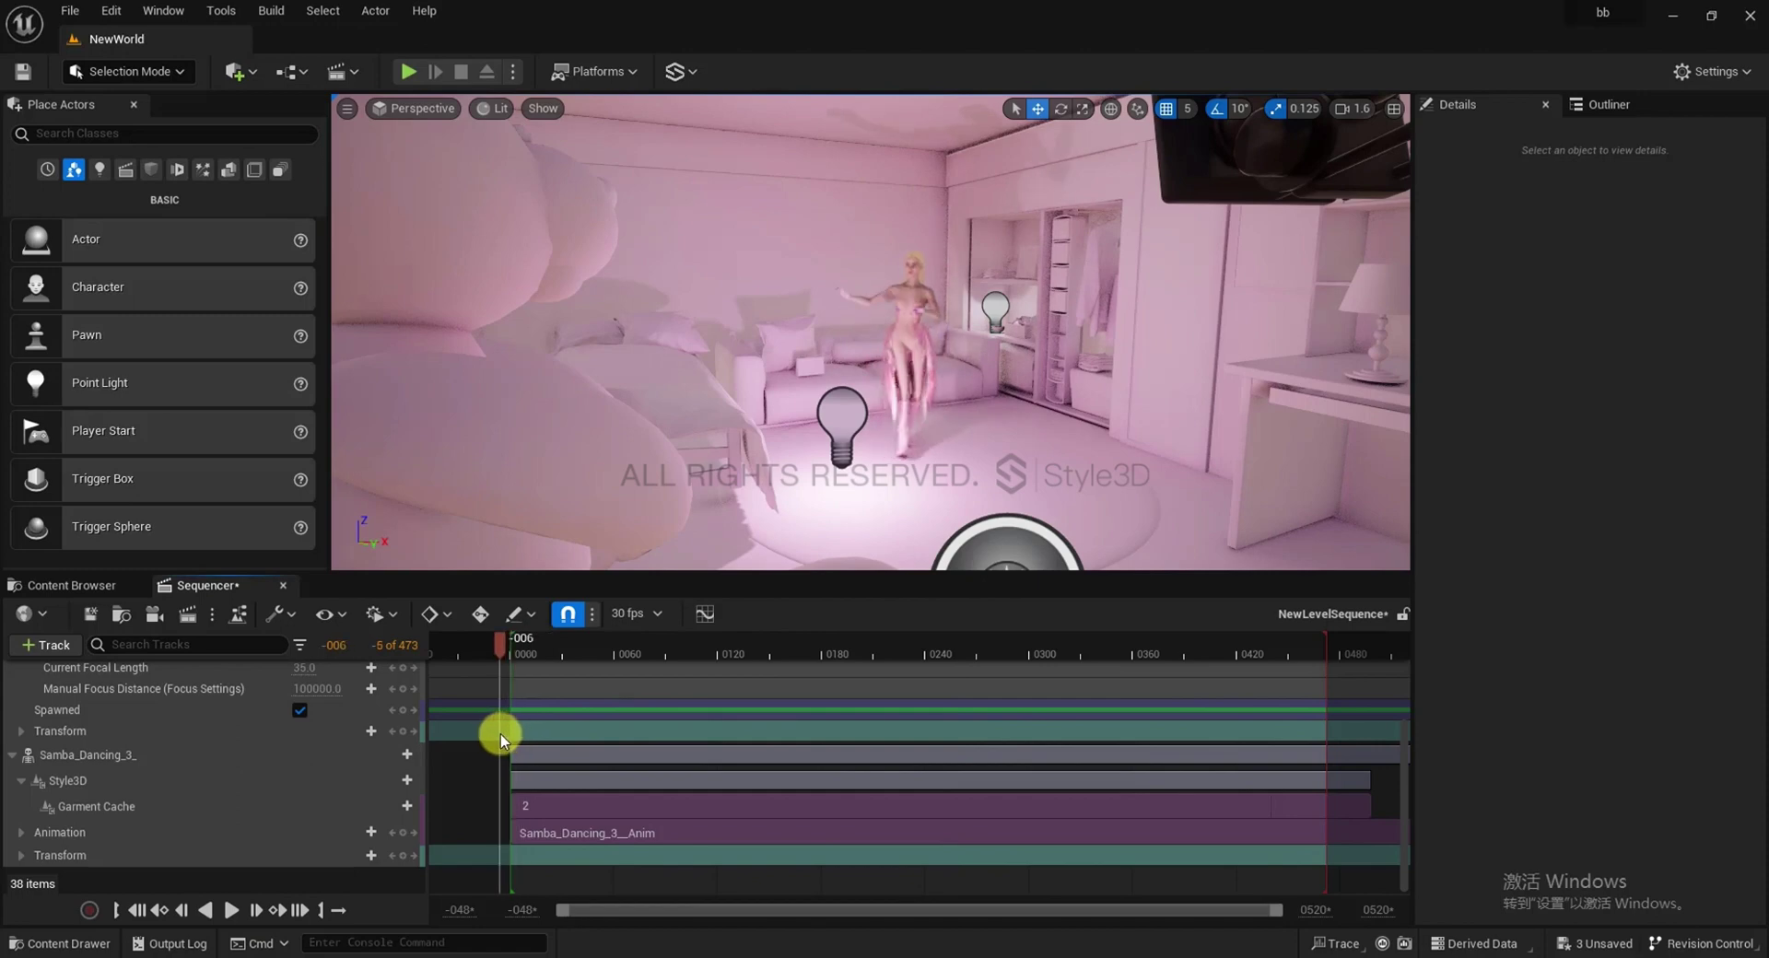
left_click(137, 910)
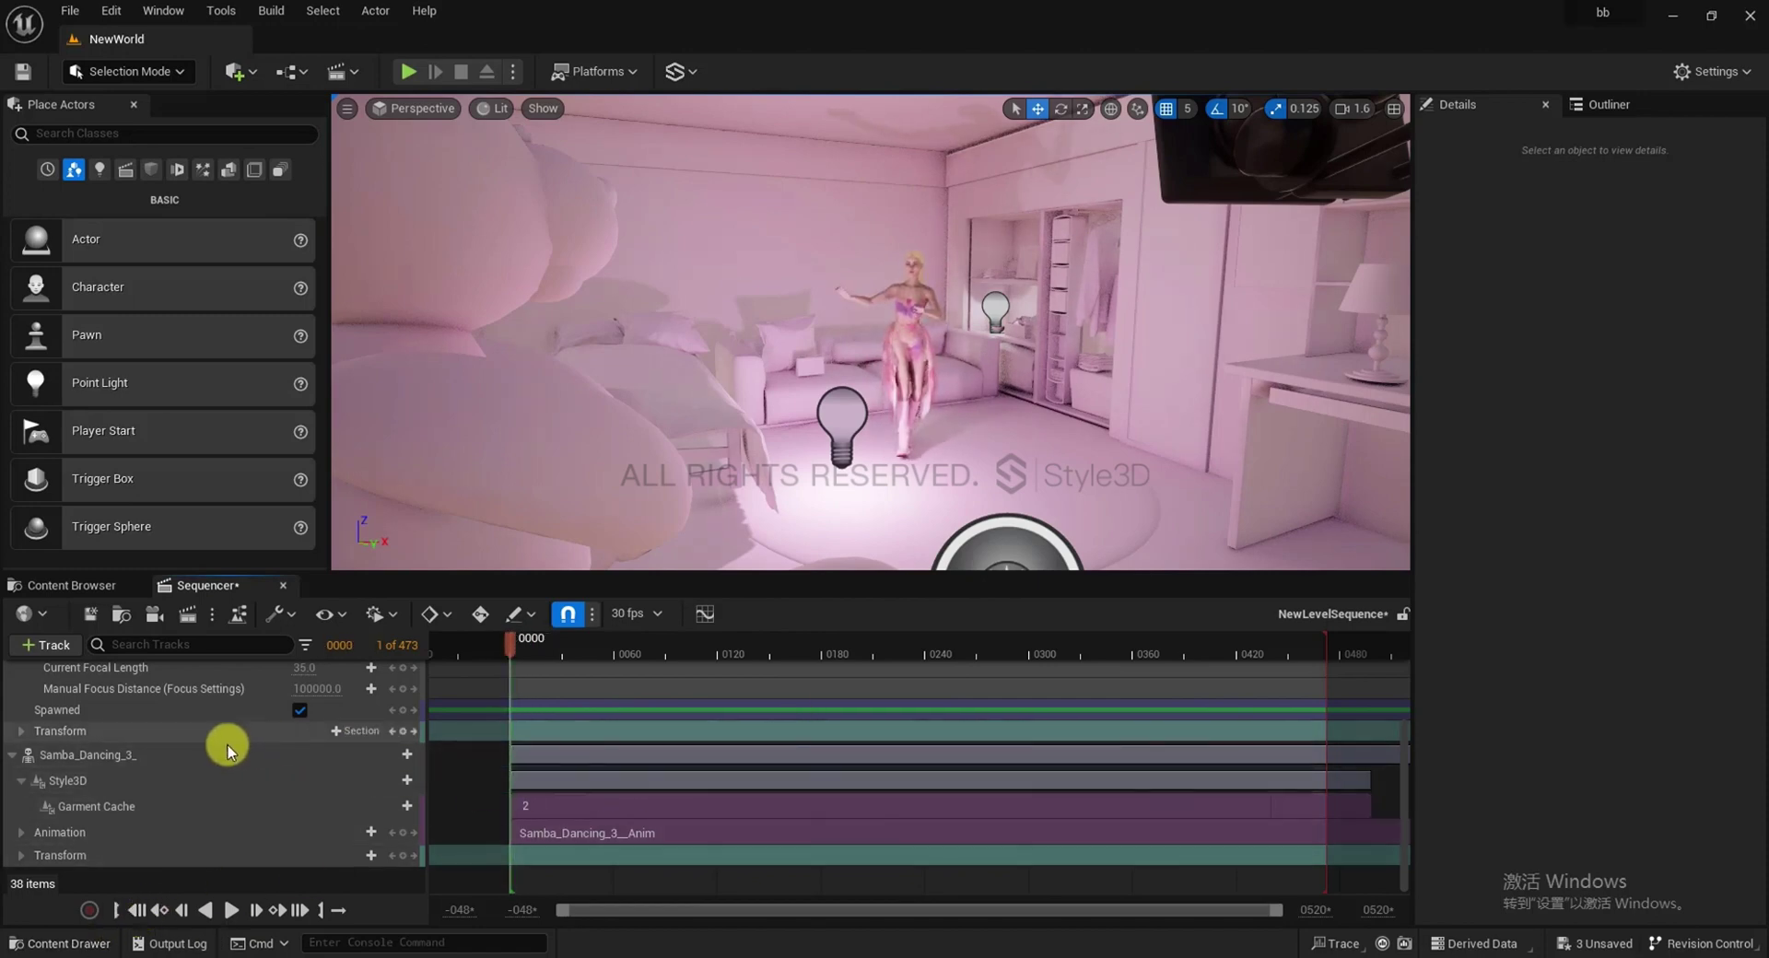
Review the movie render settings for the level sequence, start capturing the movie, and save all the listed modified assets
left_click(192, 616)
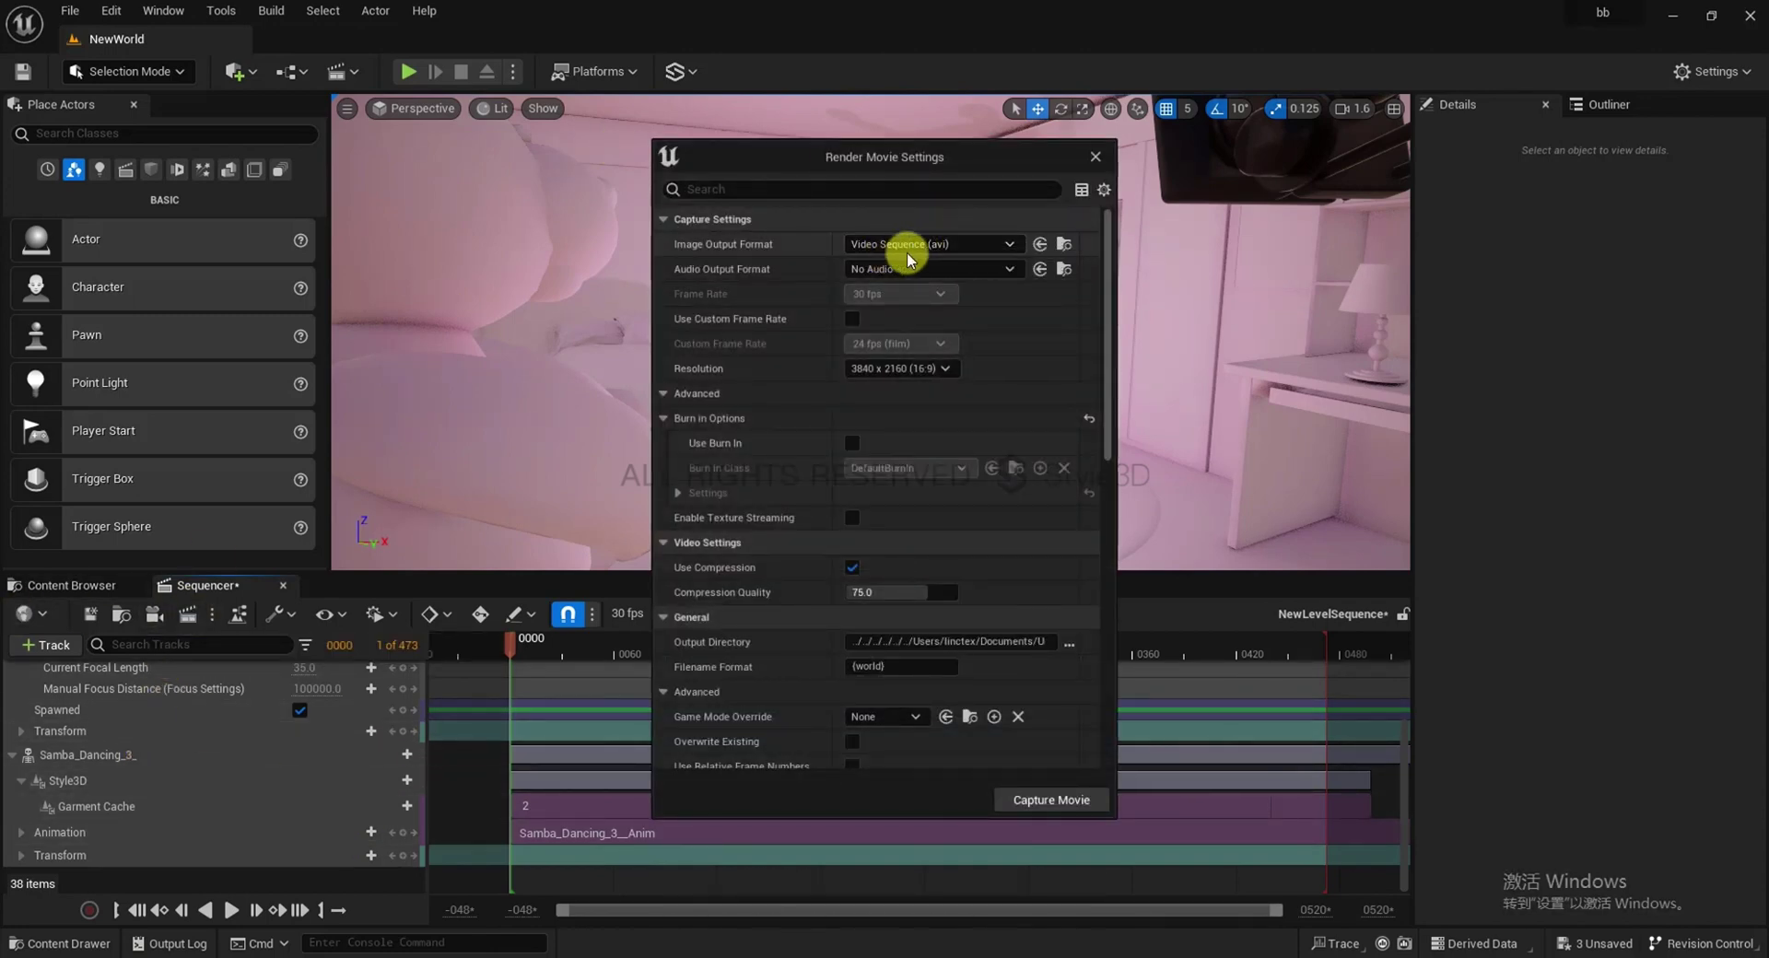
scroll(978, 613, "down", 2)
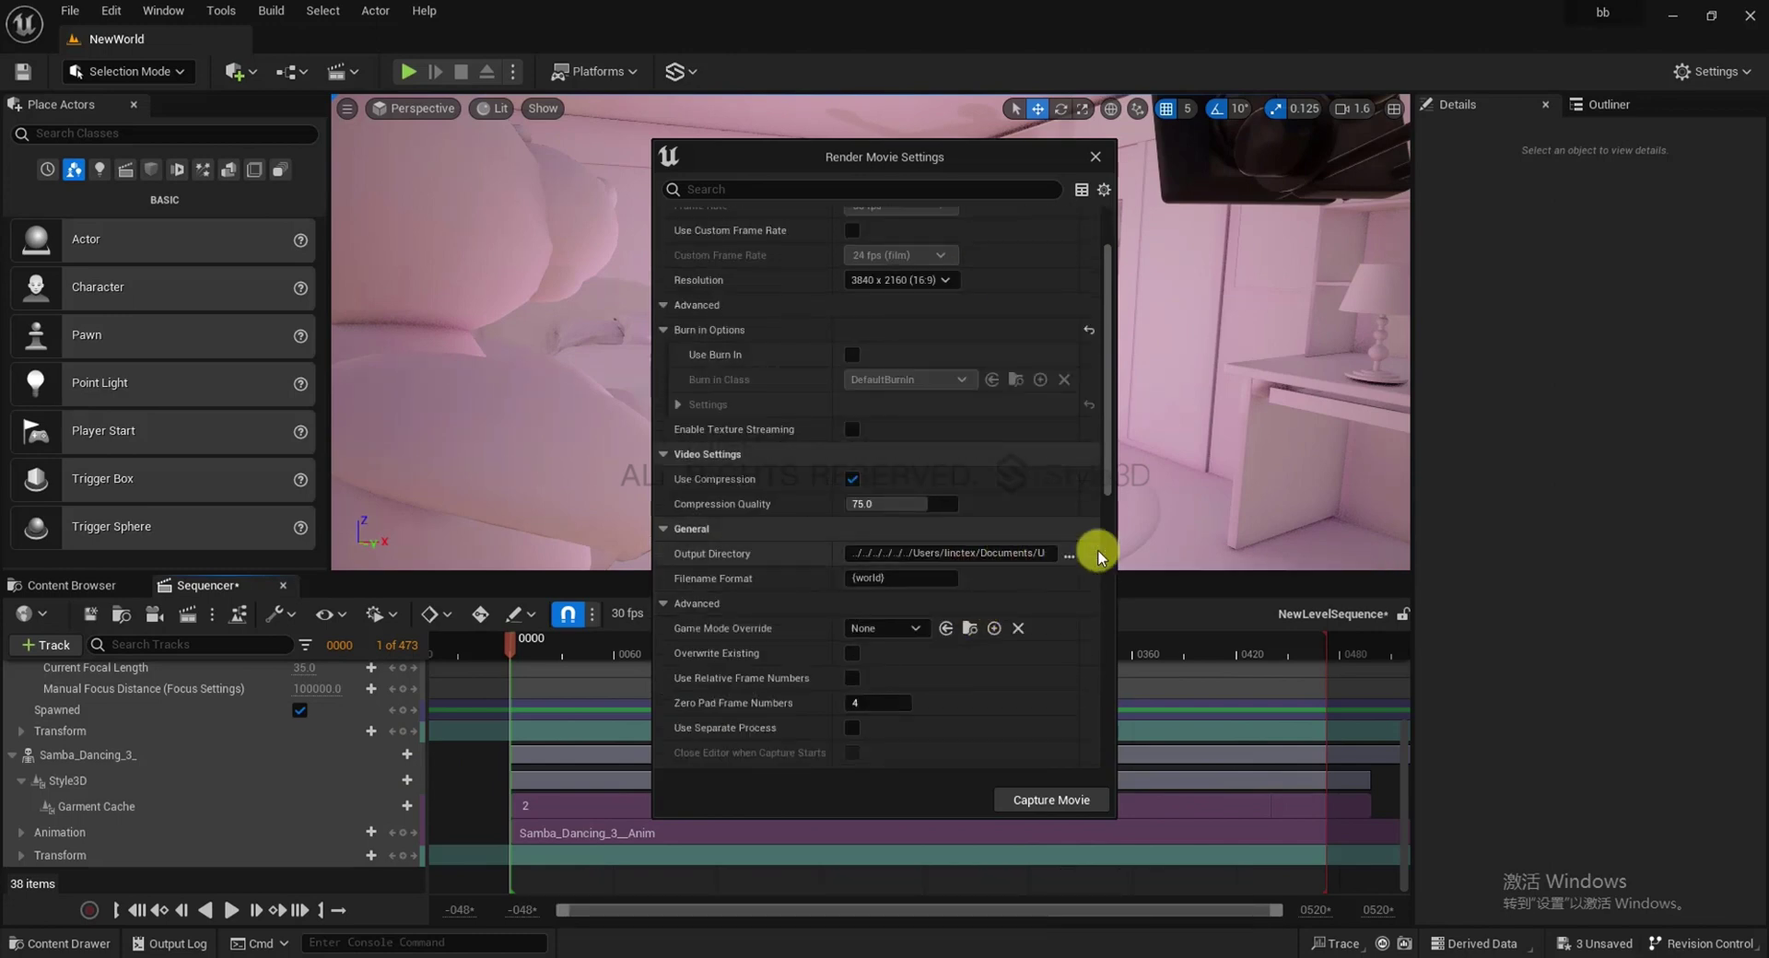
scroll(830, 673, "down", 7)
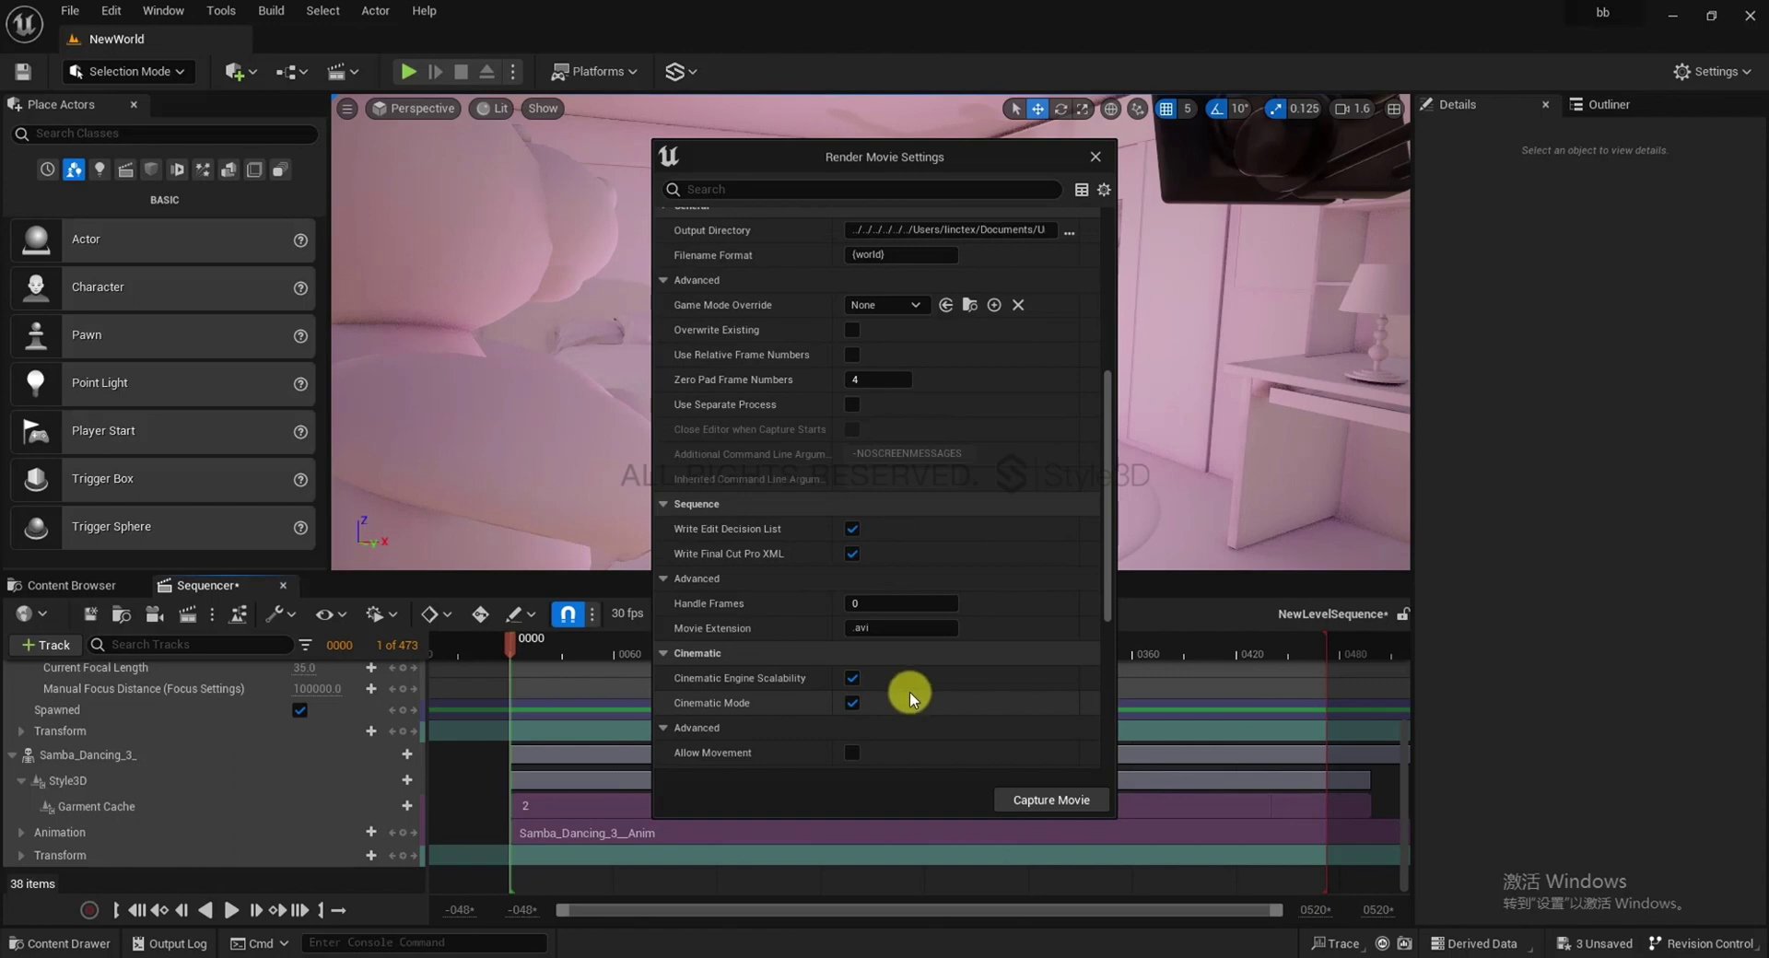
scroll(1026, 721, "down", 8)
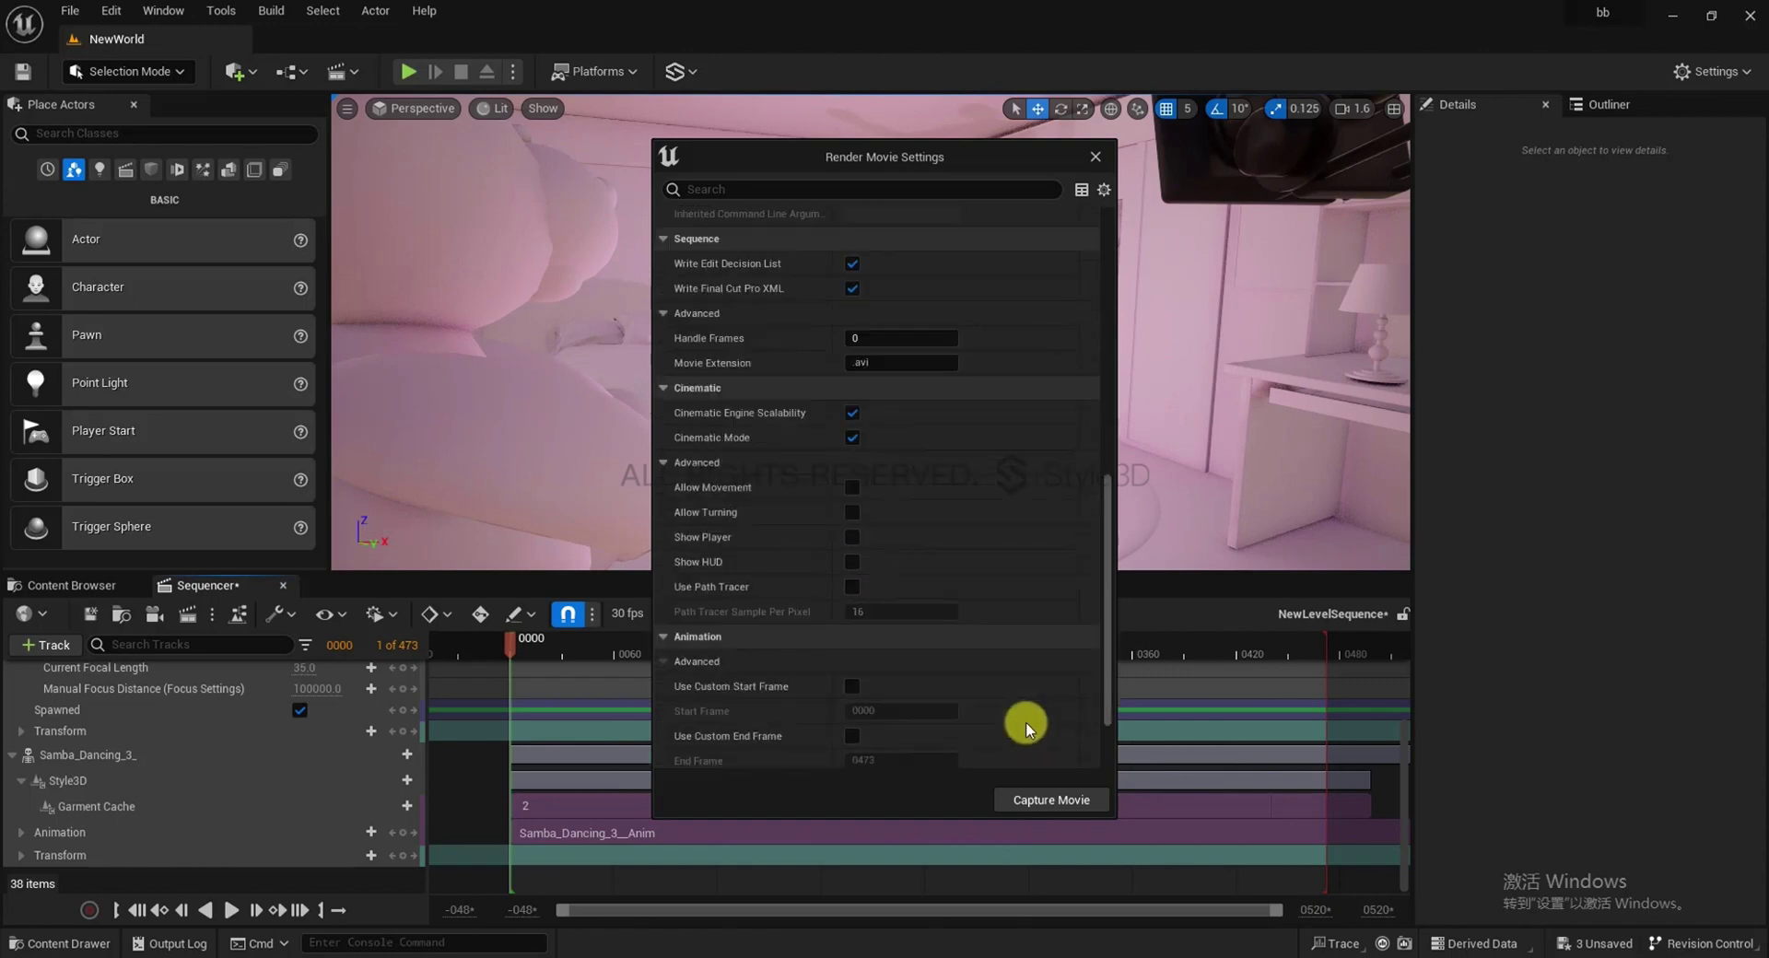
left_click(1060, 801)
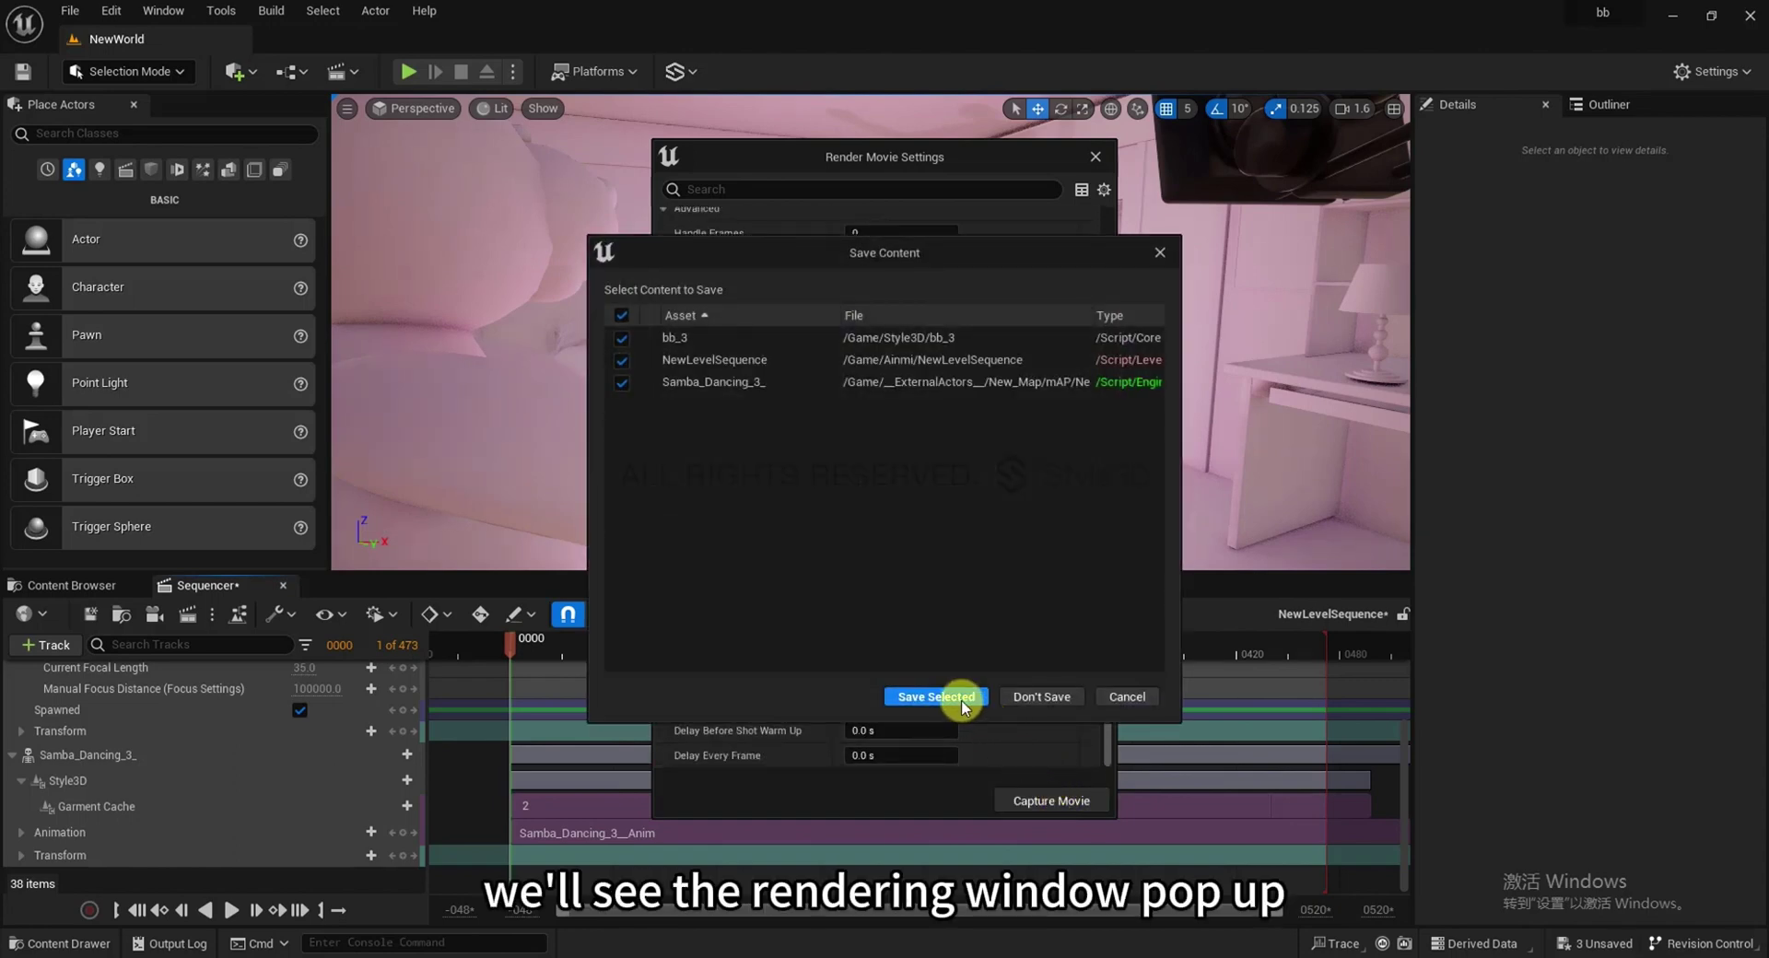
left_click(961, 698)
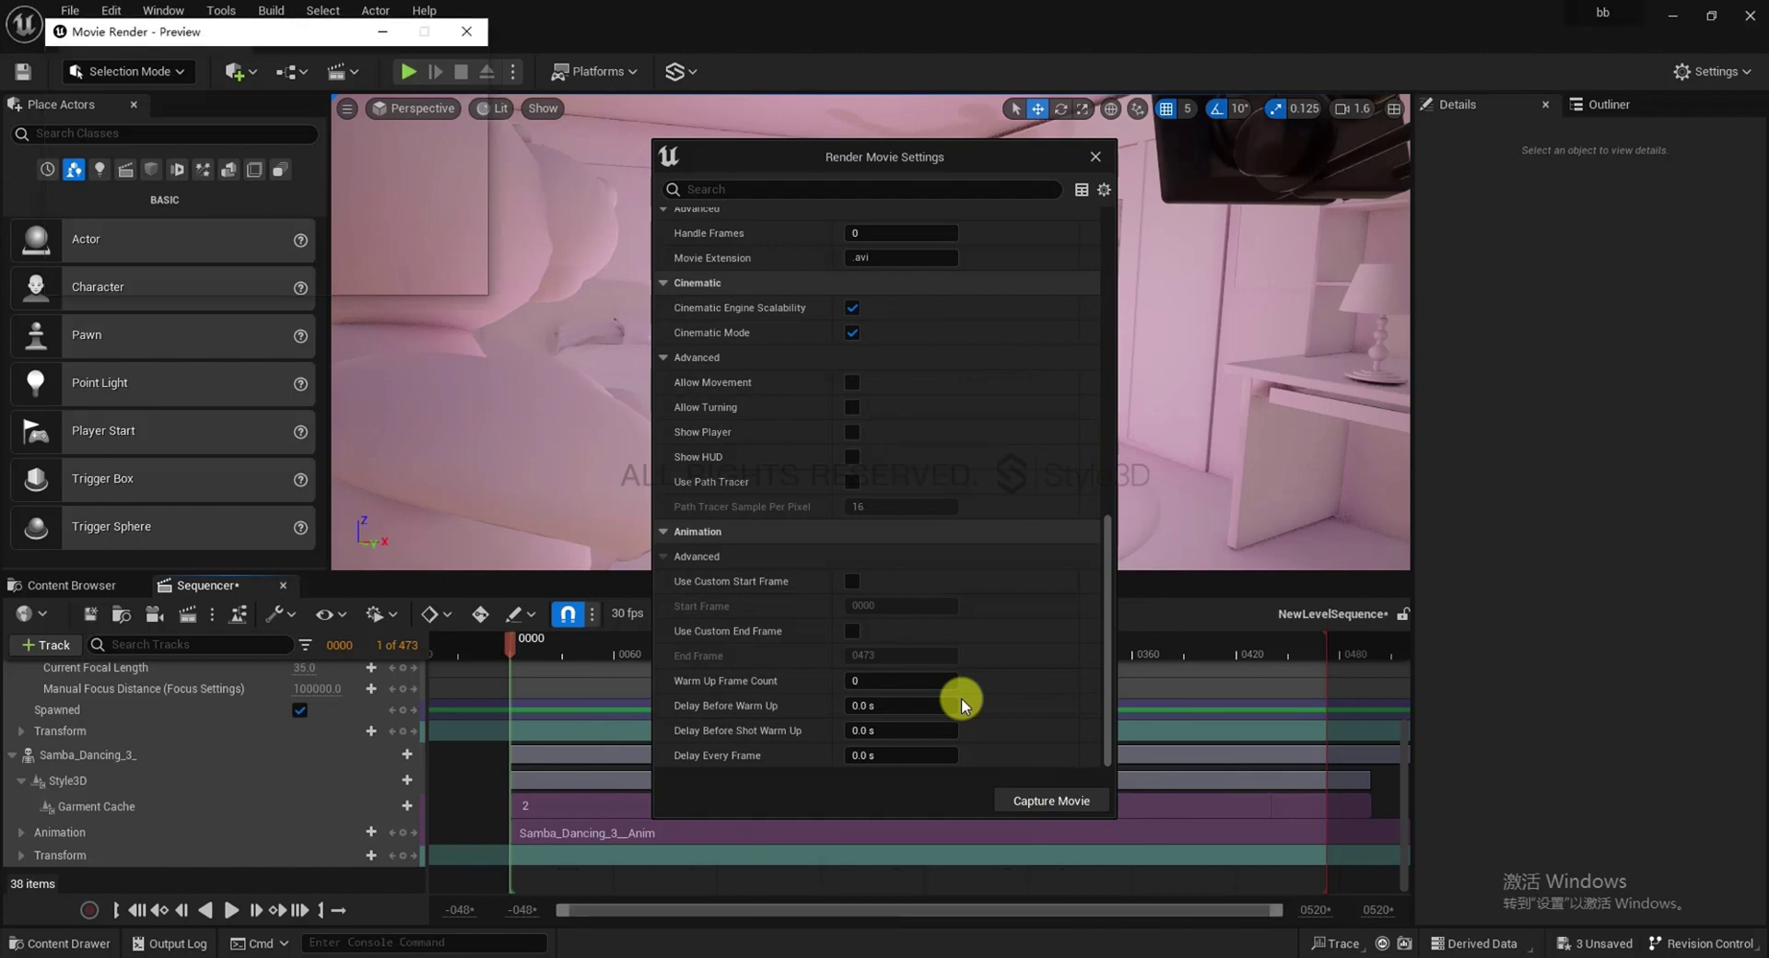